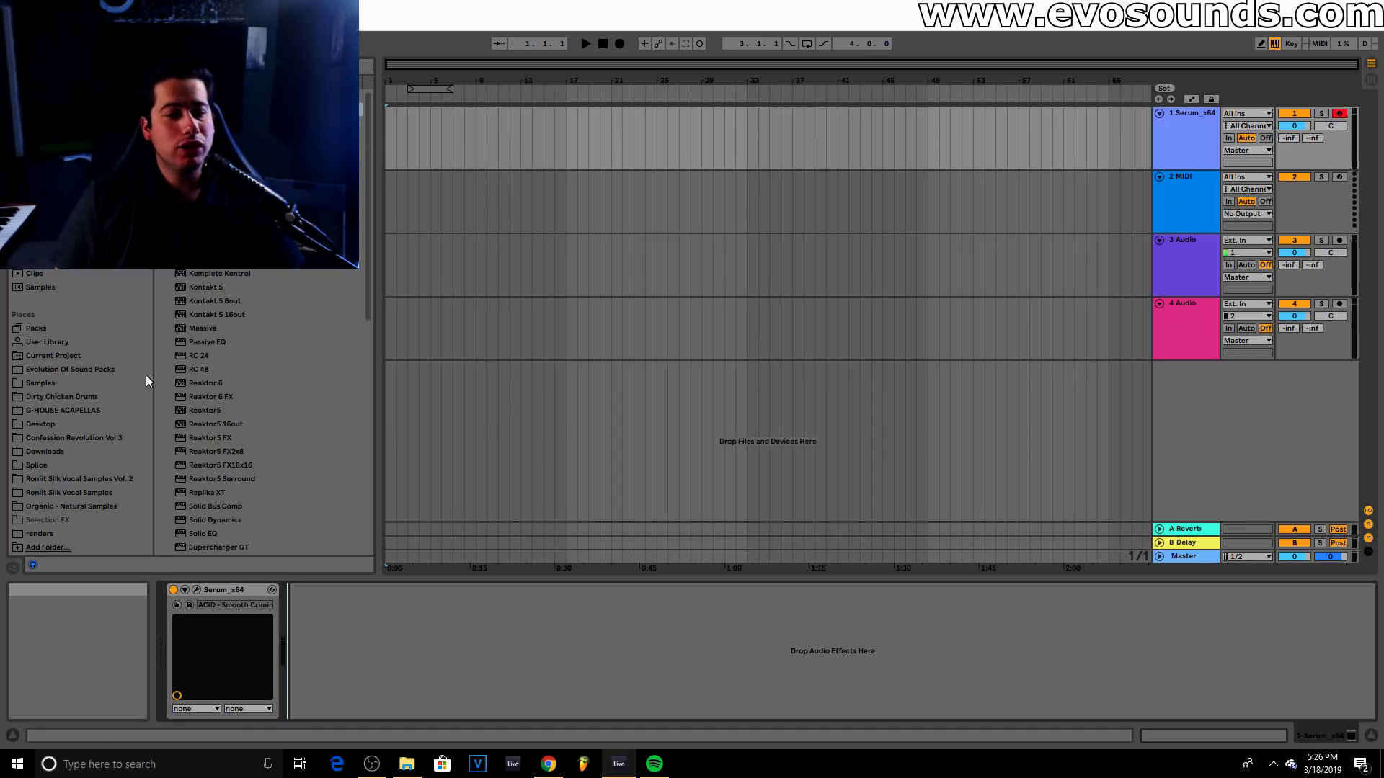
Audition the ACID - Smooth Criminal preset in the first track's Serum one octave lower on the computer keyboard
left_click(196, 590)
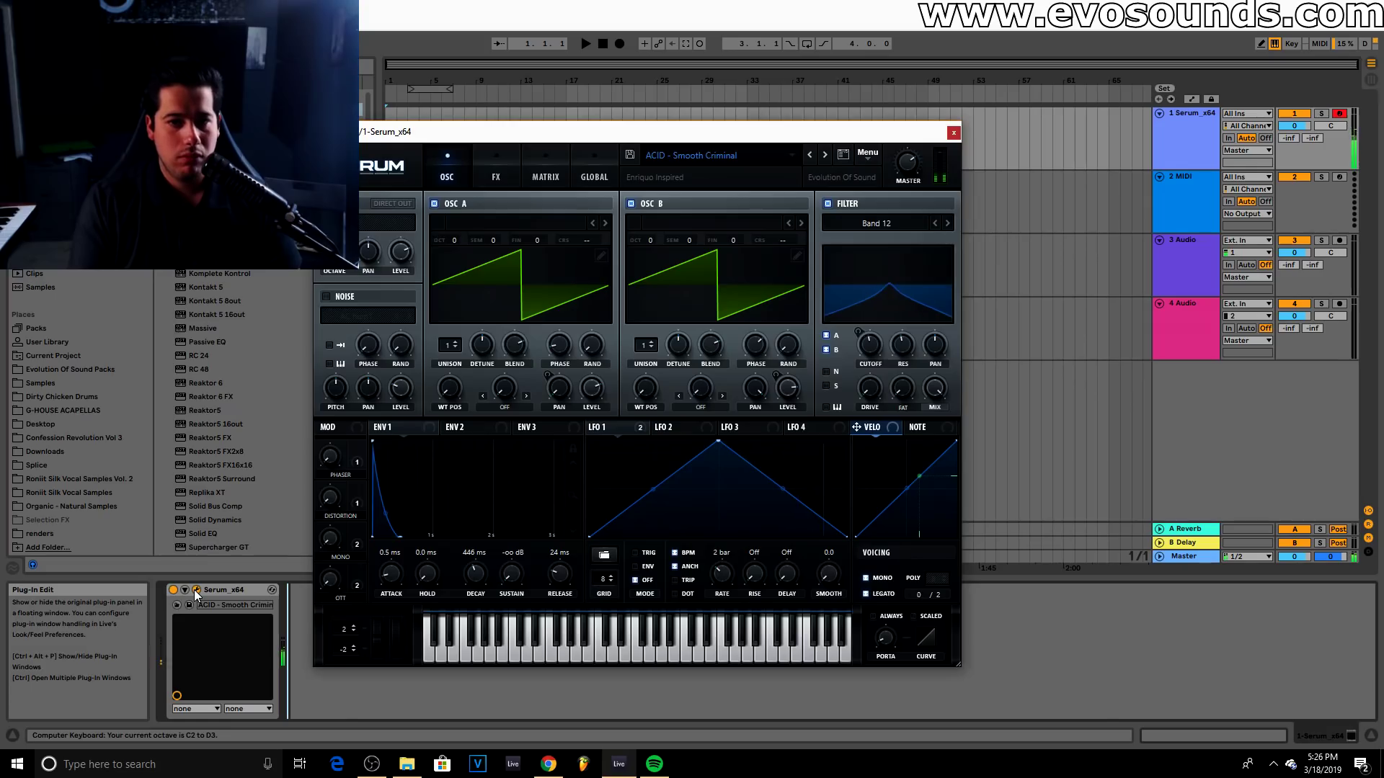
key("z")
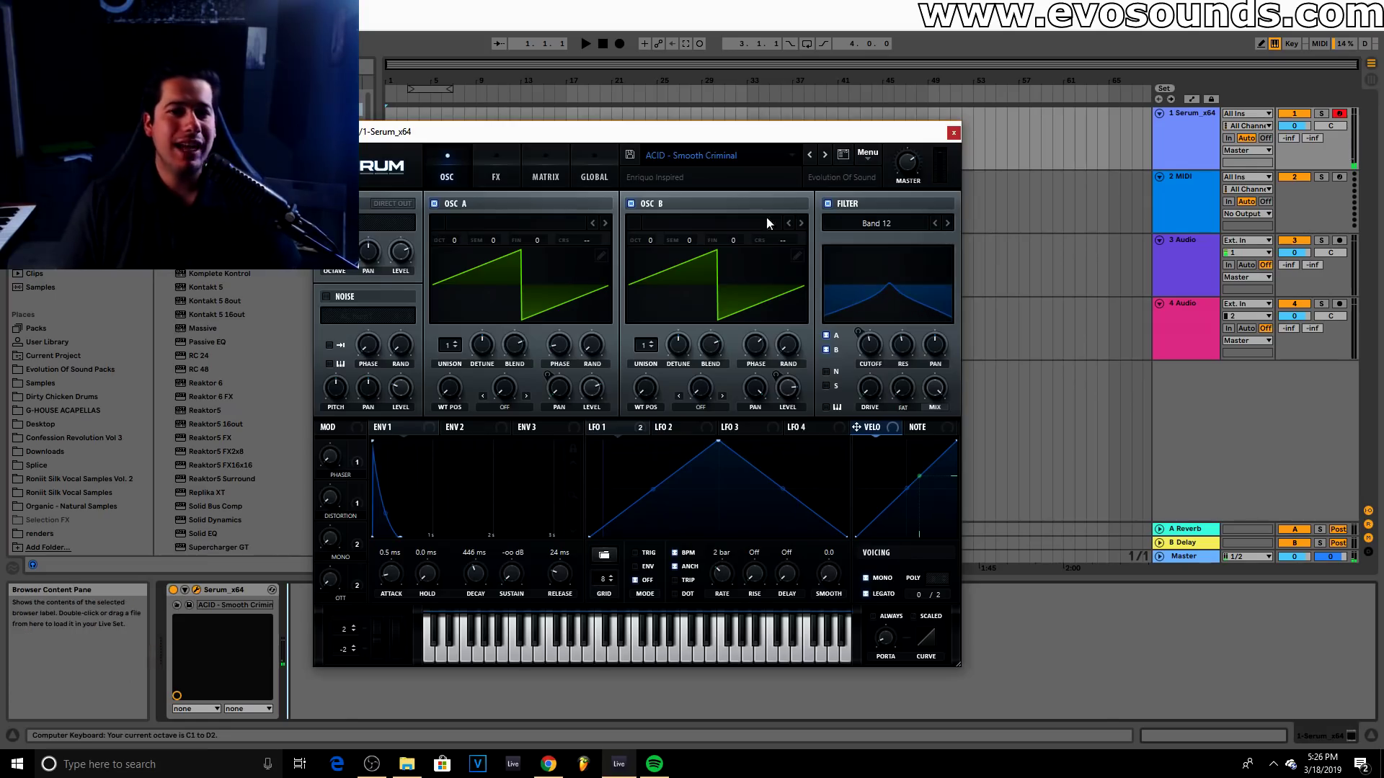
left_click(952, 134)
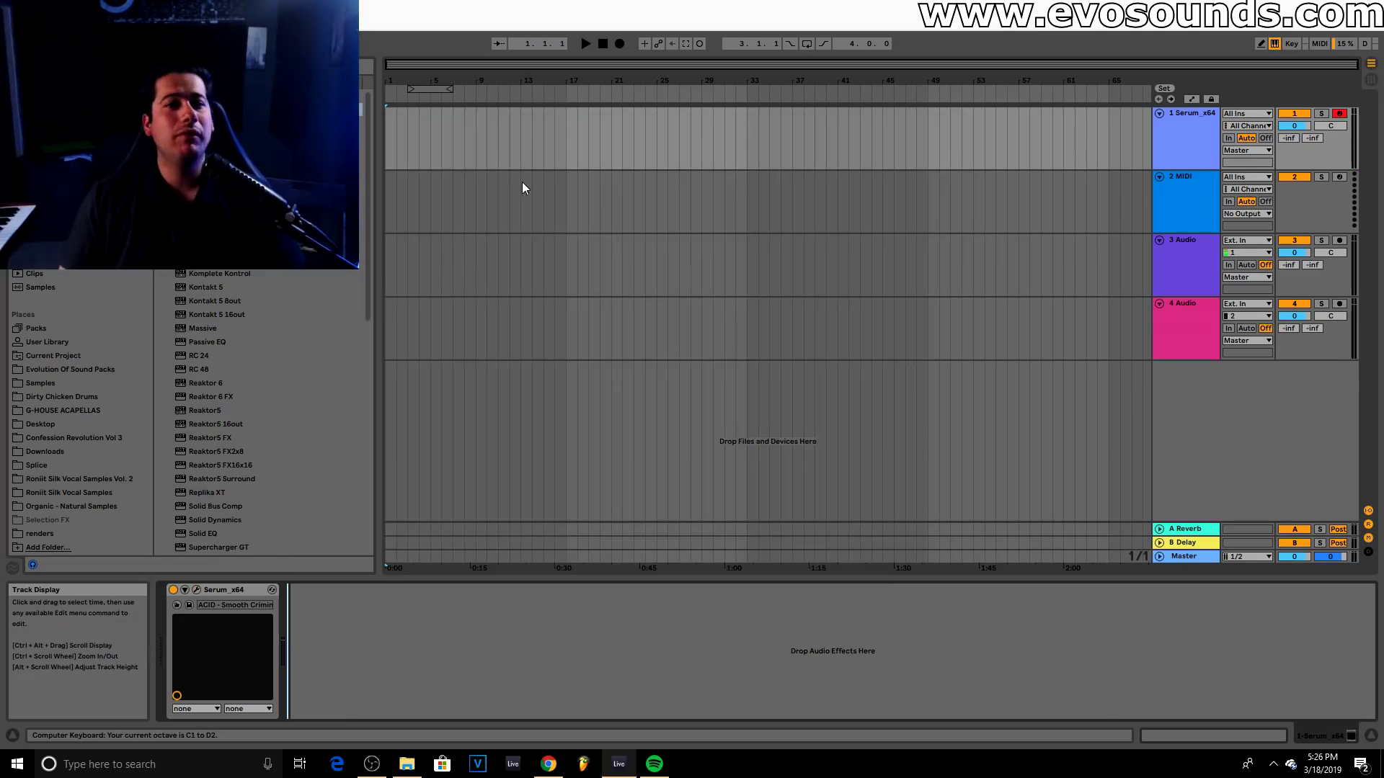
Create a four-bar MIDI clip at bar 1 on the first Serum track, write a pattern of short D1, D2 and D#2 notes, and play it
left_click_drag(405, 149, 428, 129)
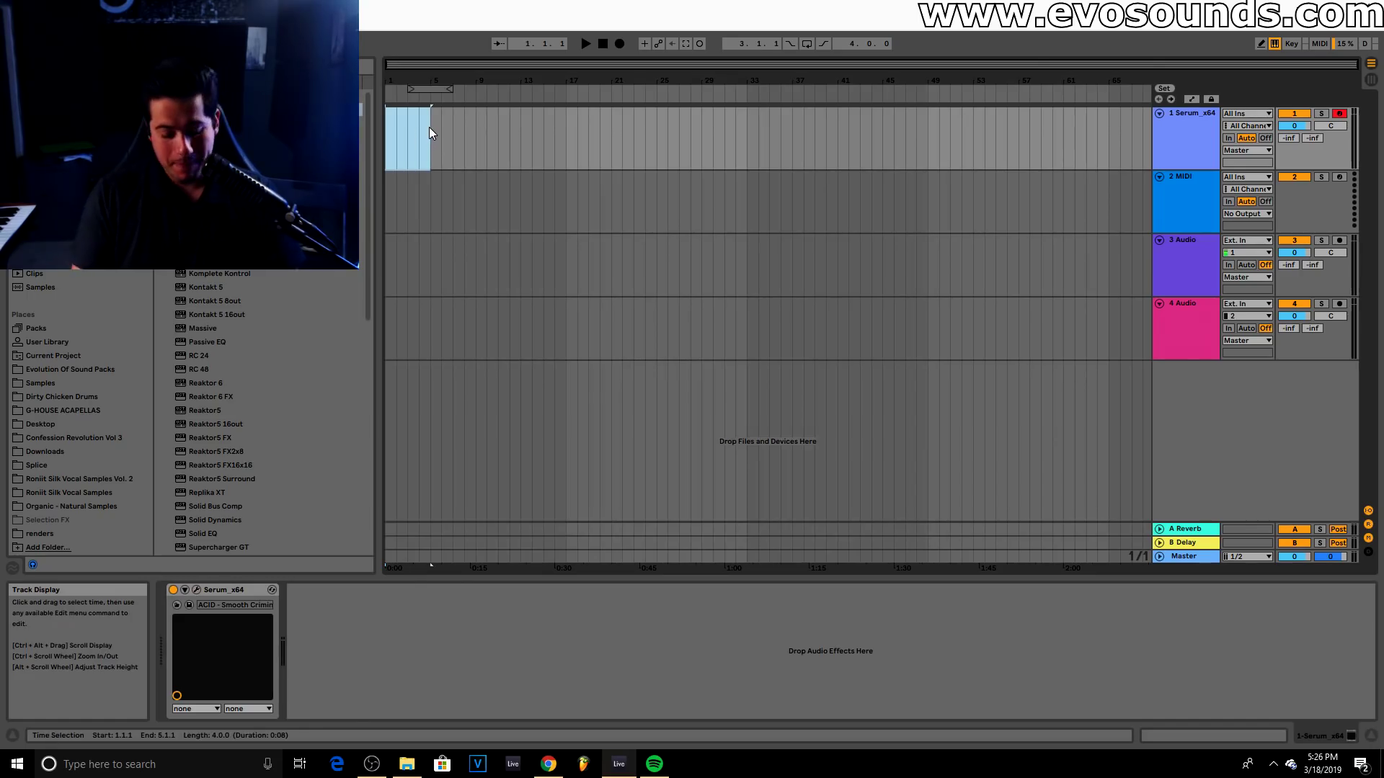
key("ctrl+shift+m")
left_click_drag(334, 588, 402, 589)
double_click(367, 576)
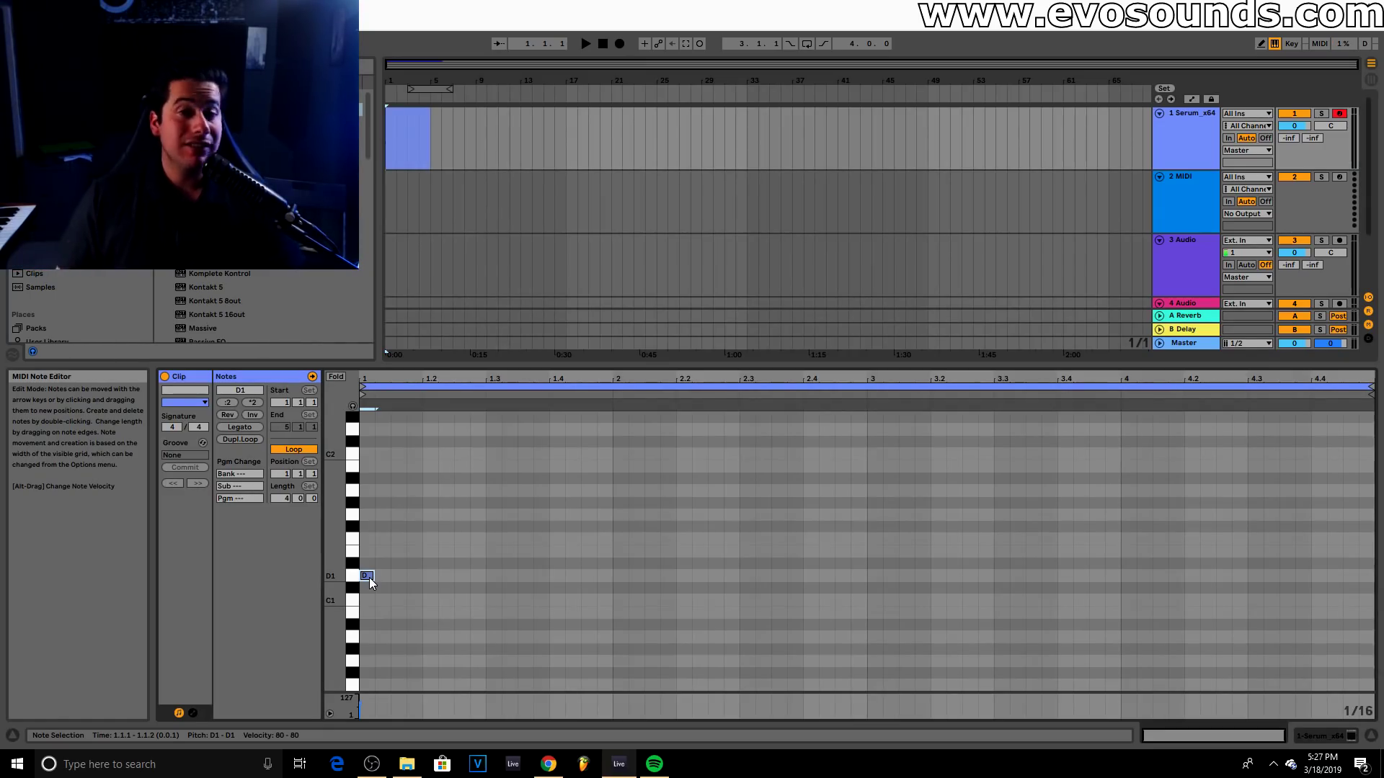
key("shift+Down")
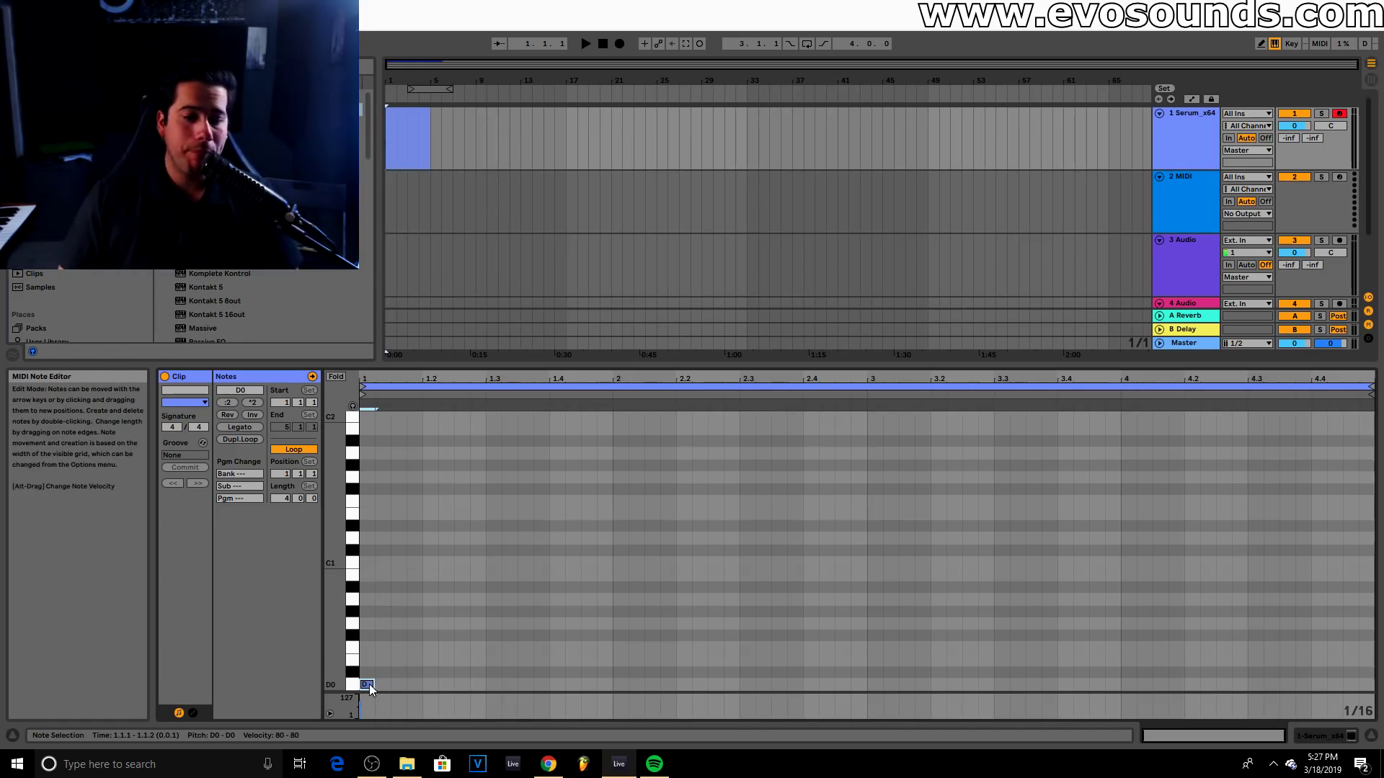
key("space")
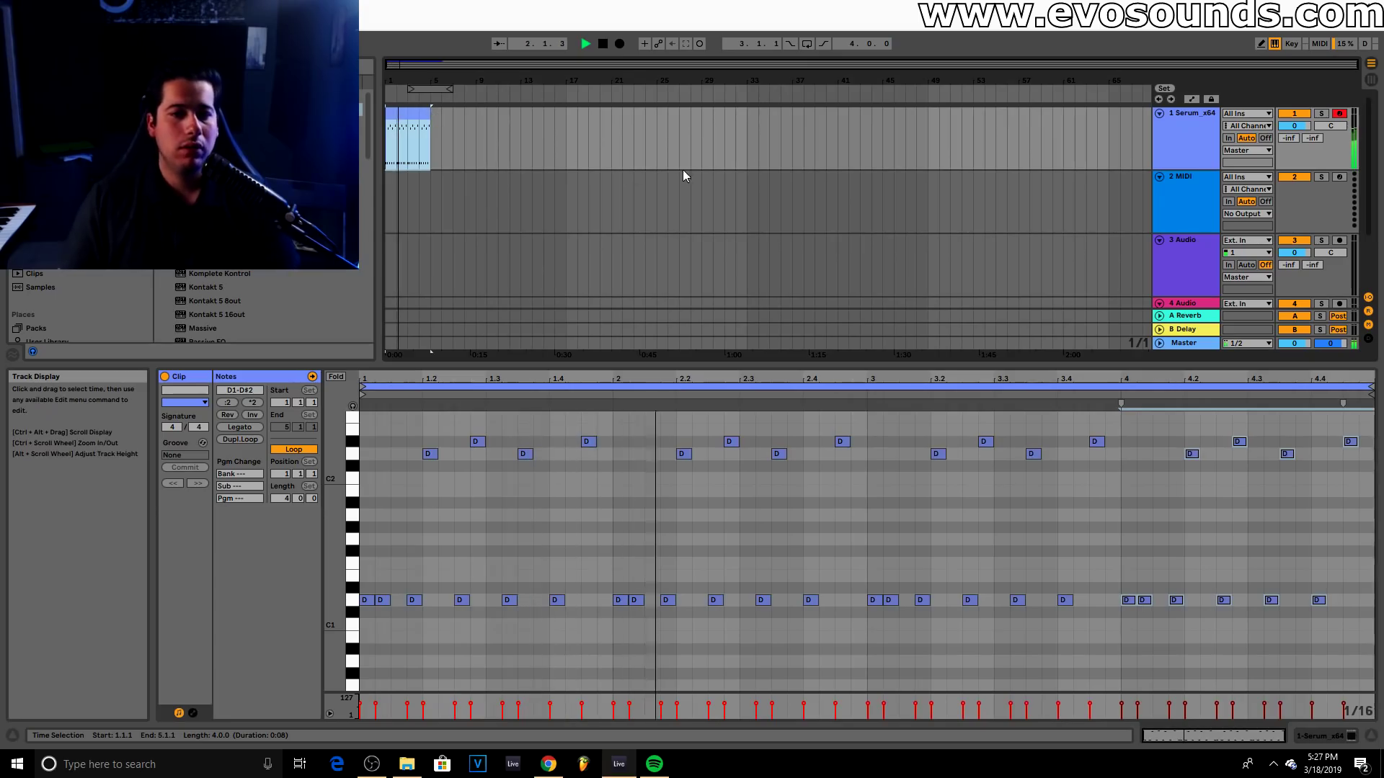
Examine LFO 1 and the filter cutoff in the first track's Serum while playing the acid sound
double_click(1192, 114)
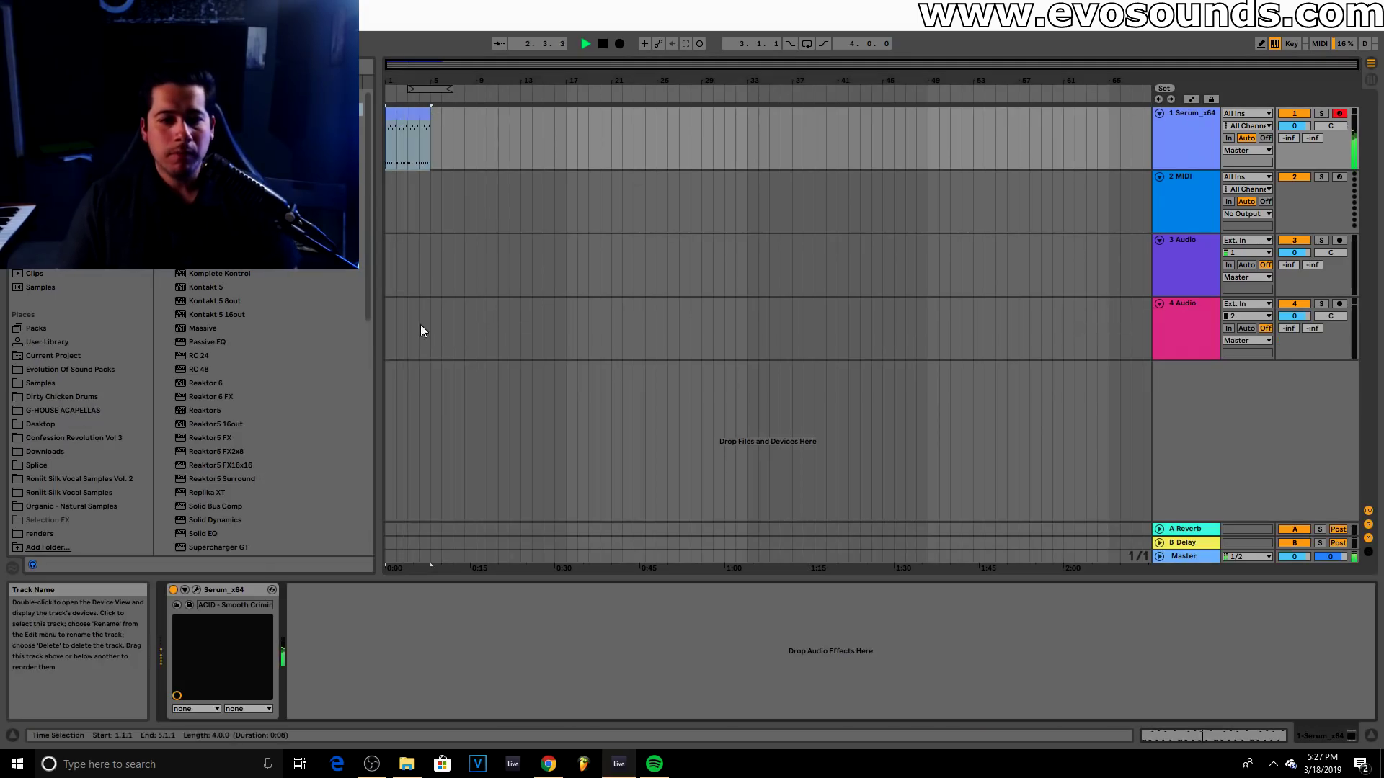
left_click(196, 589)
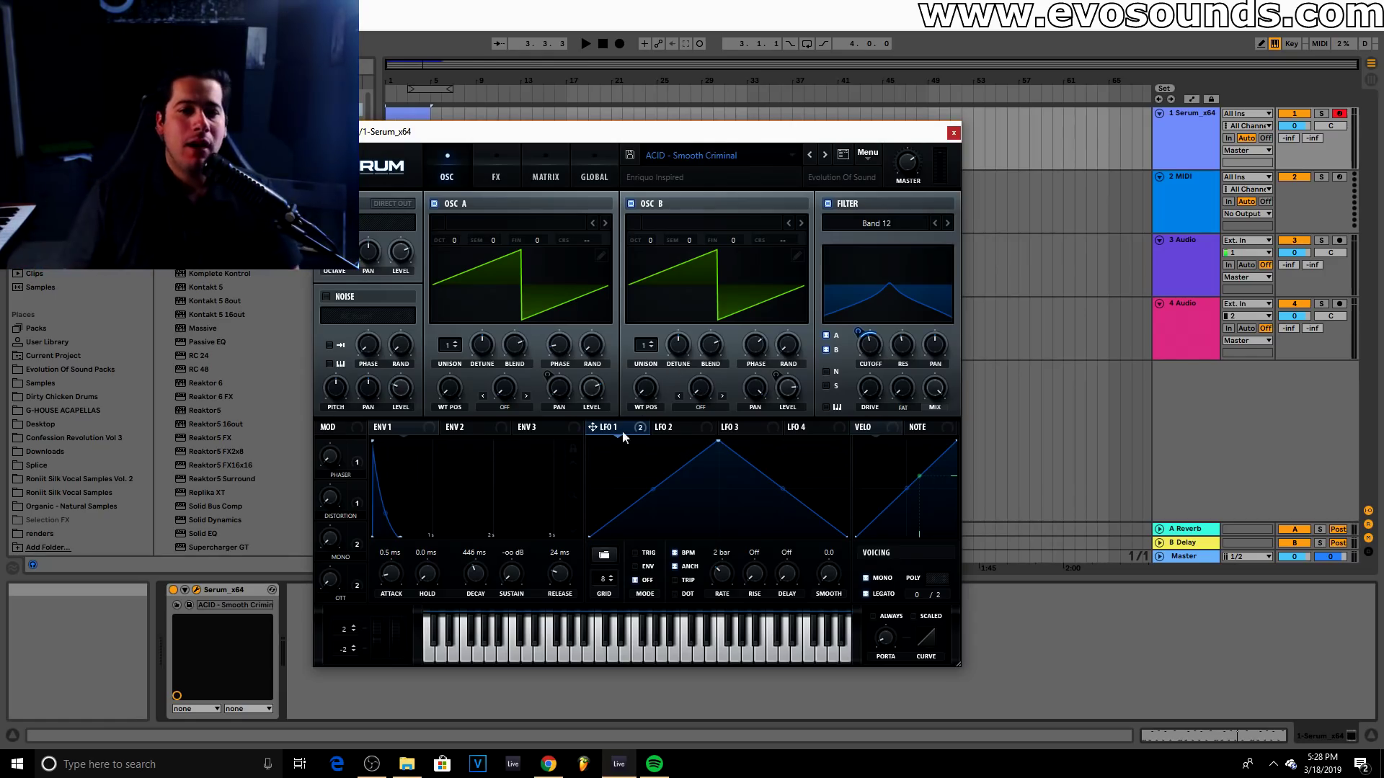
left_click_drag(852, 347, 852, 344)
key("space")
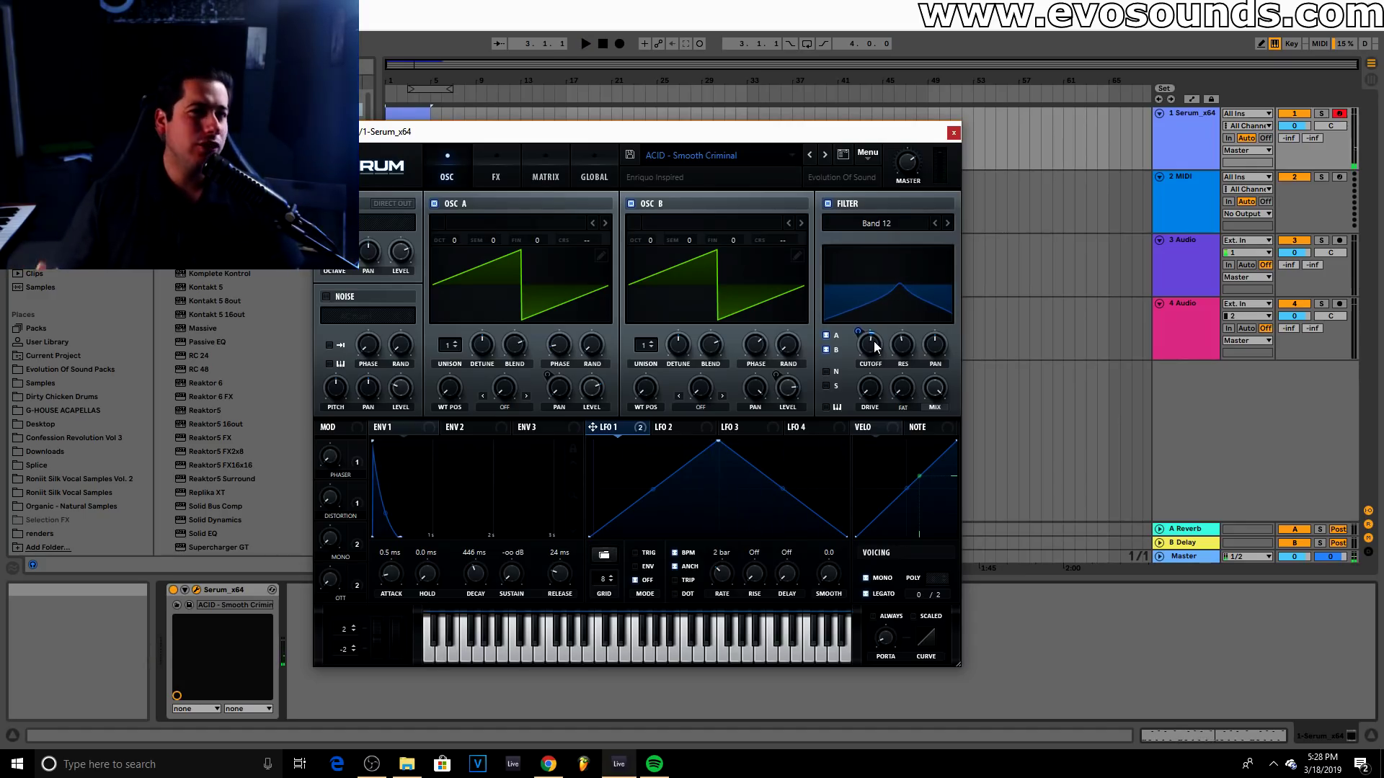
key("space")
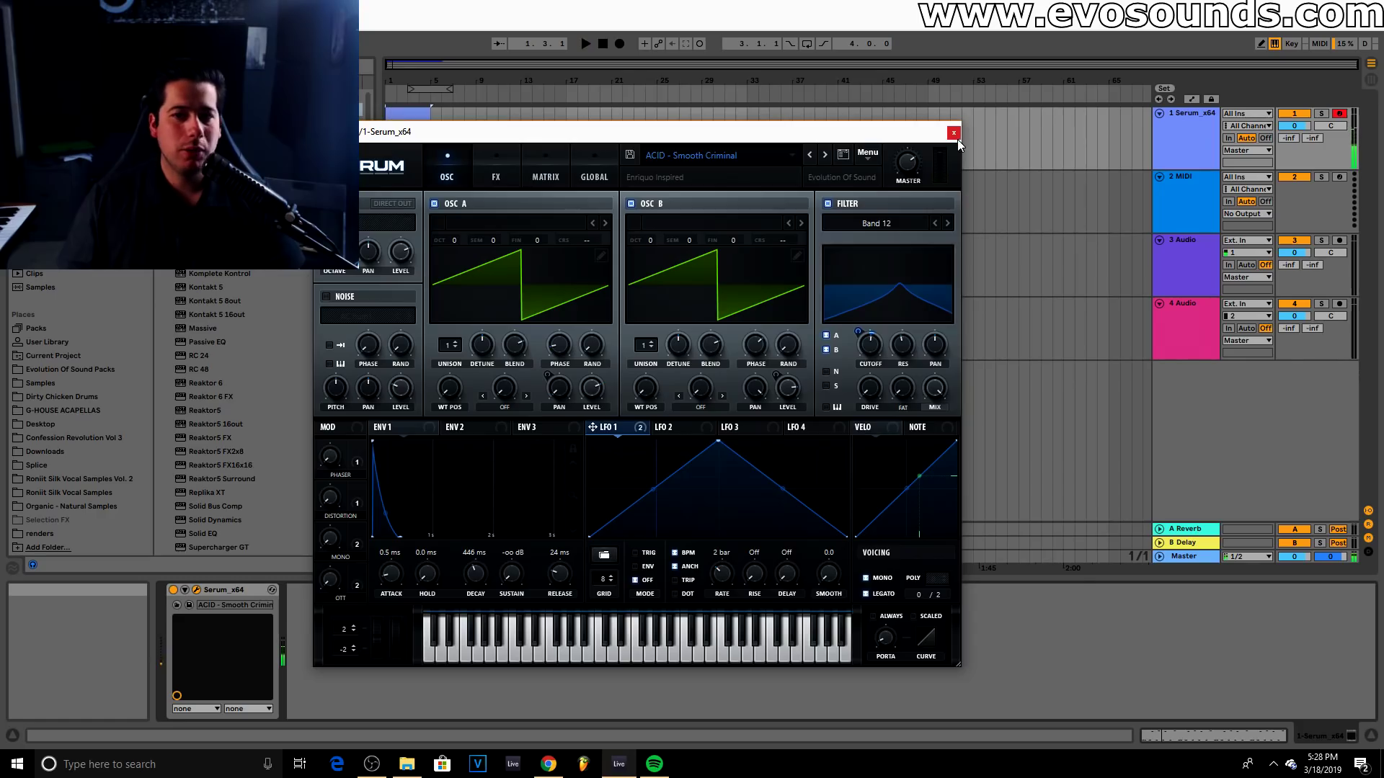
left_click(956, 138)
Move the acid clip on the first Serum track to start at bar 17
left_click_drag(416, 115, 591, 137)
left_click_drag(530, 80, 567, 71)
Load Serum on the second MIDI track with the Paradox preset FX - Final Destination and adjust its TECHNO macro
left_click(1185, 182)
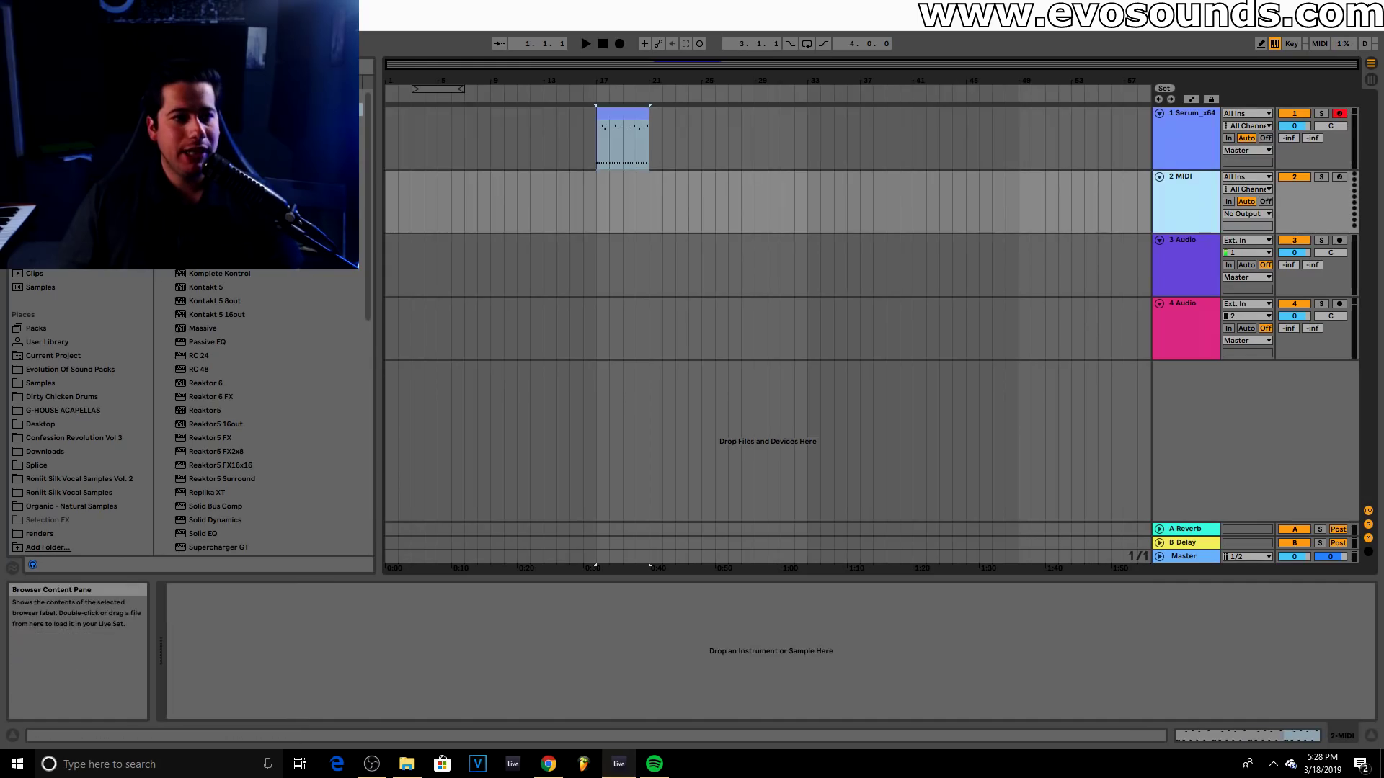
key("ctrl+f")
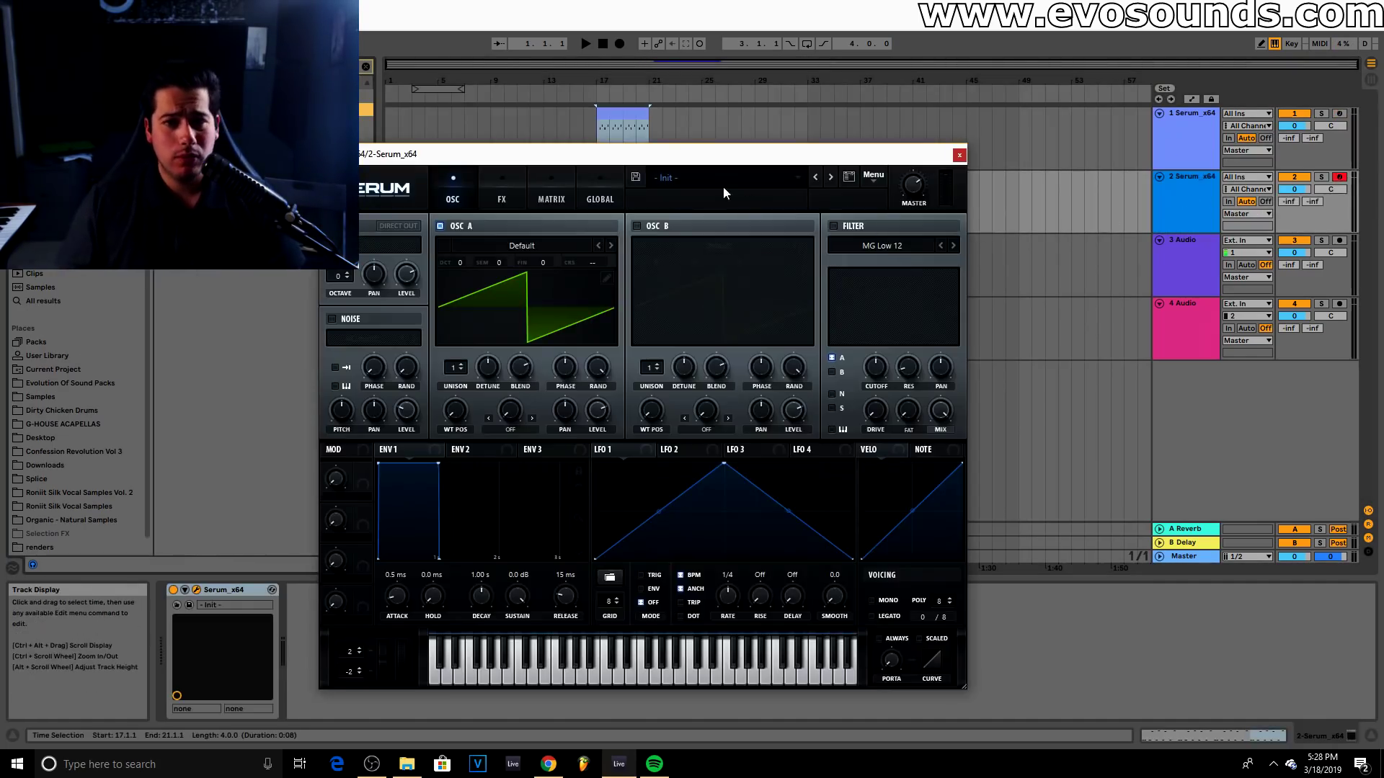
left_click(723, 179)
mouse_move(753, 369)
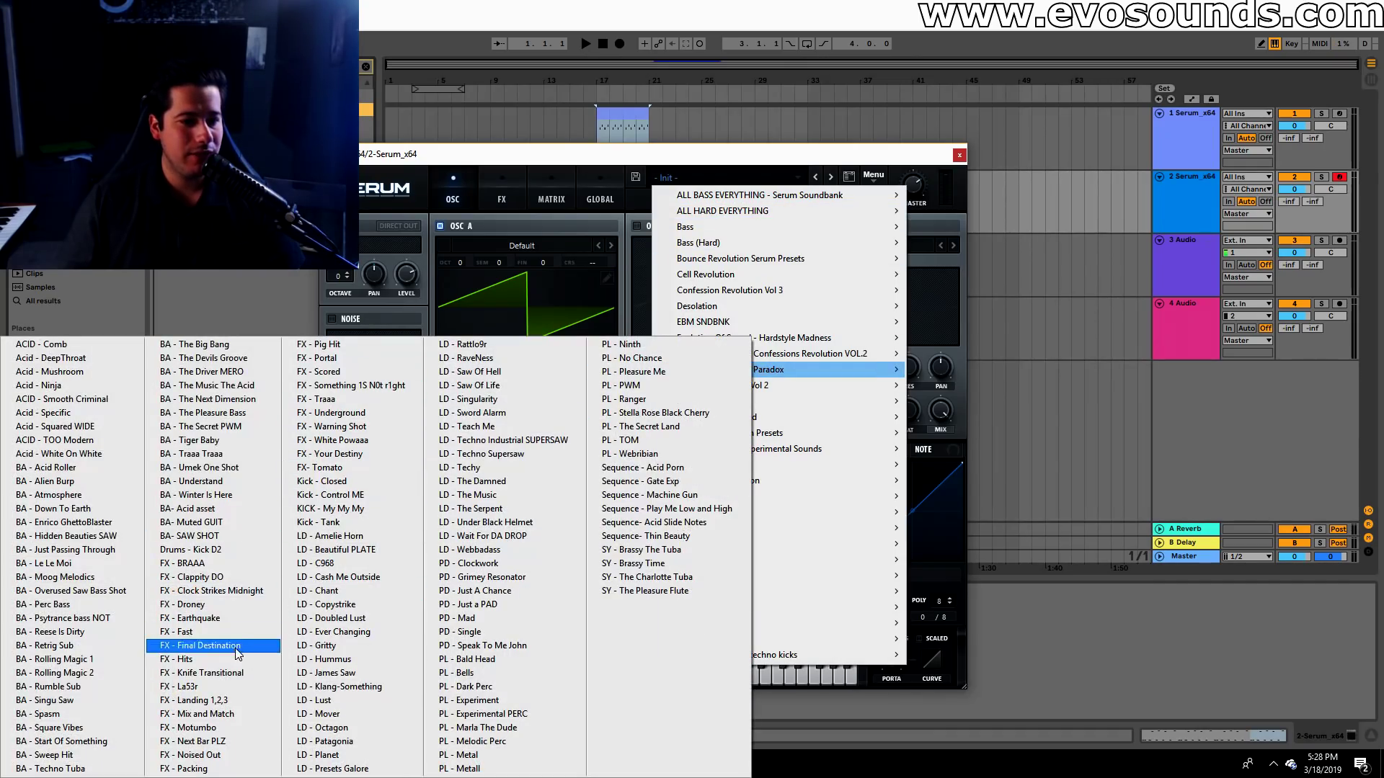
left_click(209, 646)
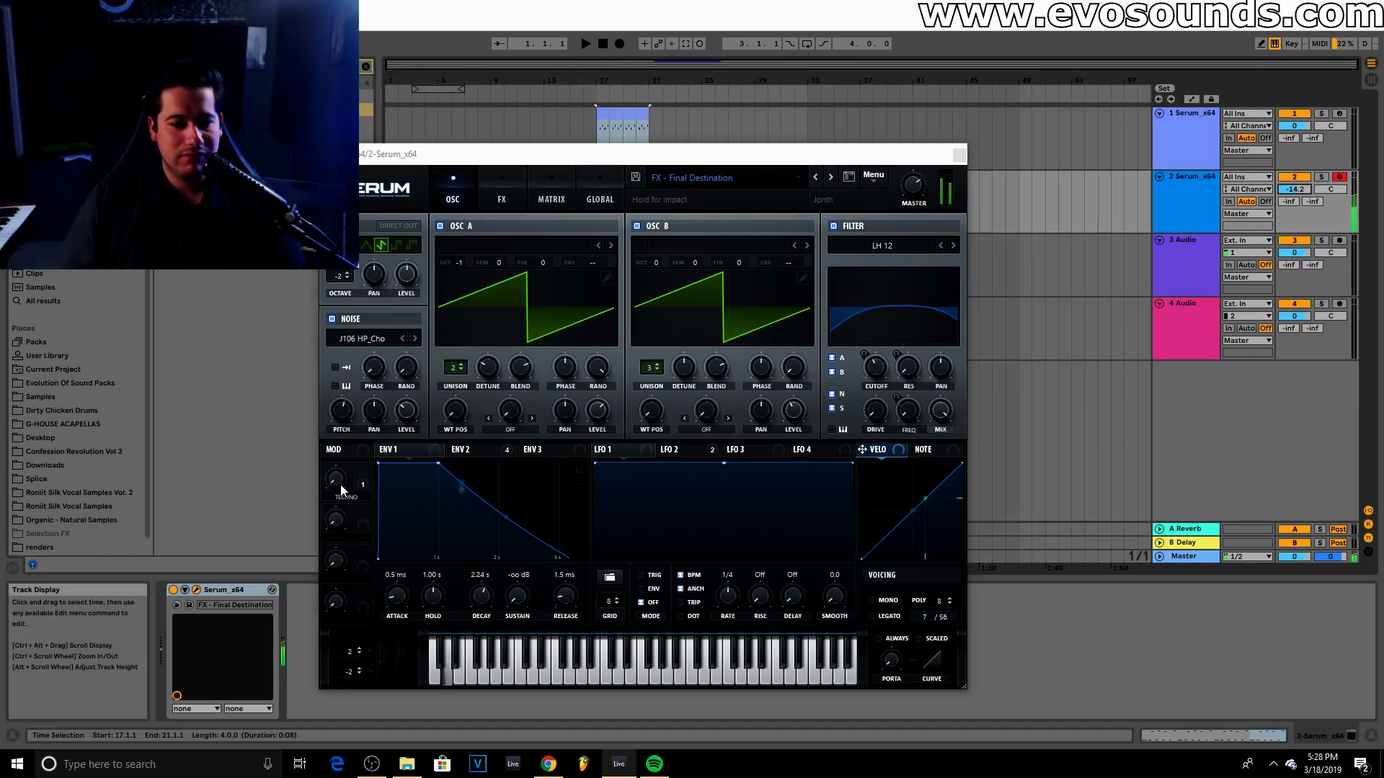
left_click_drag(340, 484, 409, 384)
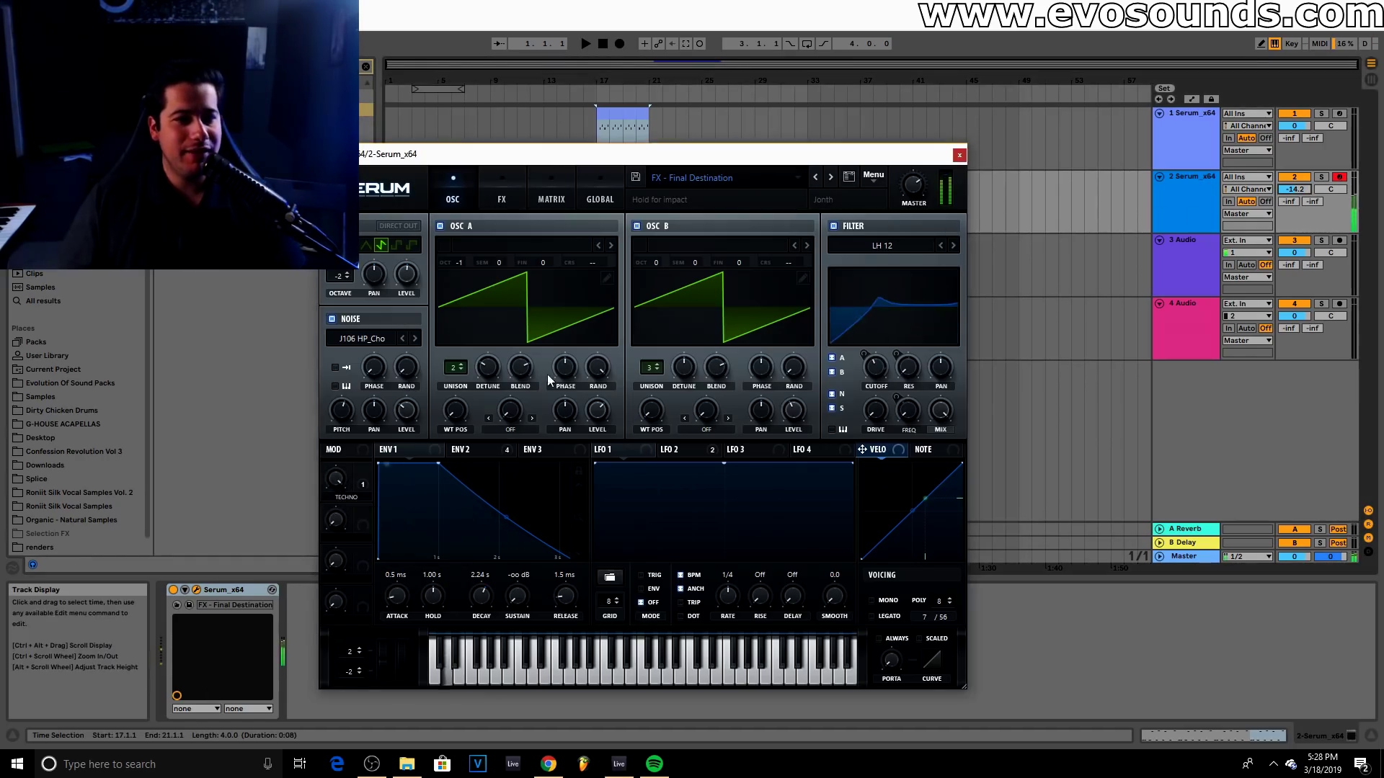
left_click(957, 158)
Move the acid clip to start at bar 21 and create an empty four-bar MIDI clip at bar 17 on the second Serum track
left_click_drag(428, 63, 428, 76)
left_click_drag(688, 67, 810, 127)
left_click_drag(664, 191, 746, 202)
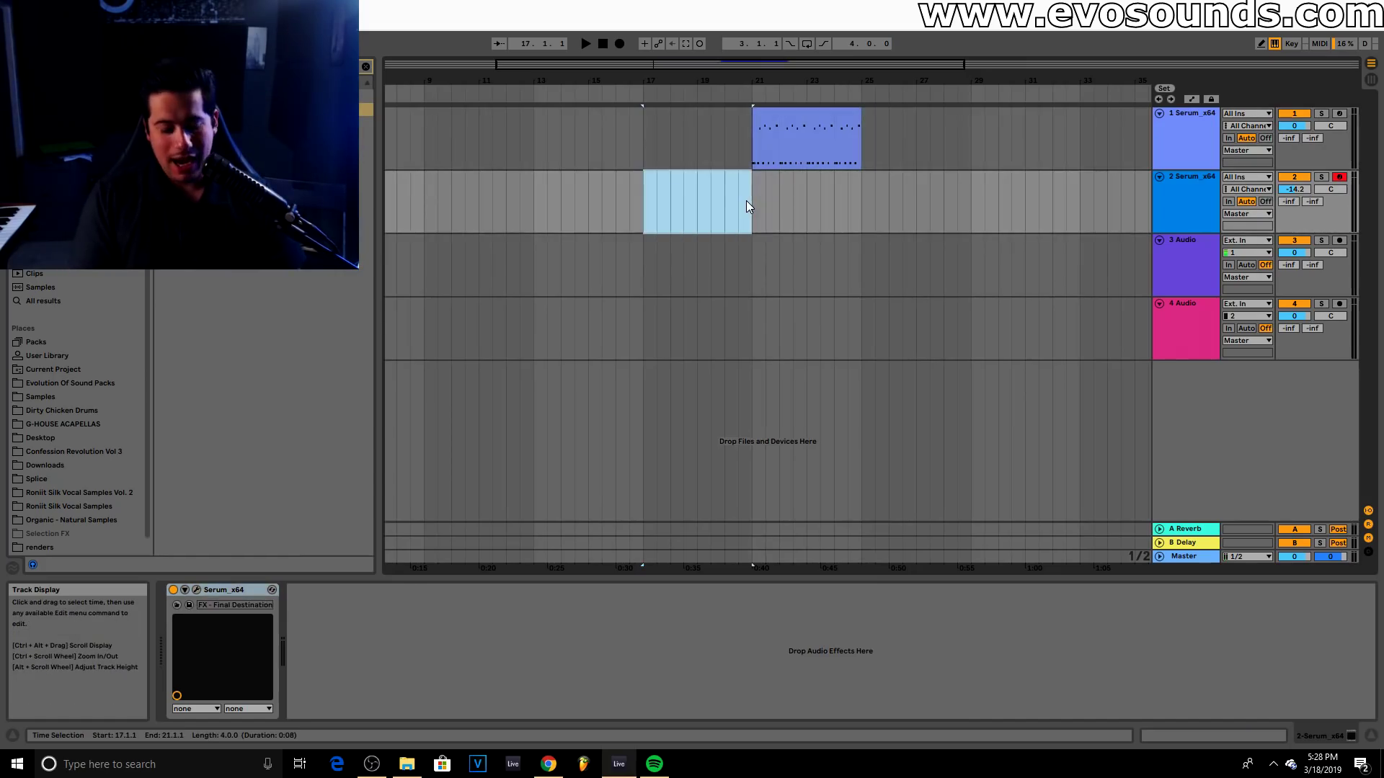
key("ctrl+shift+m")
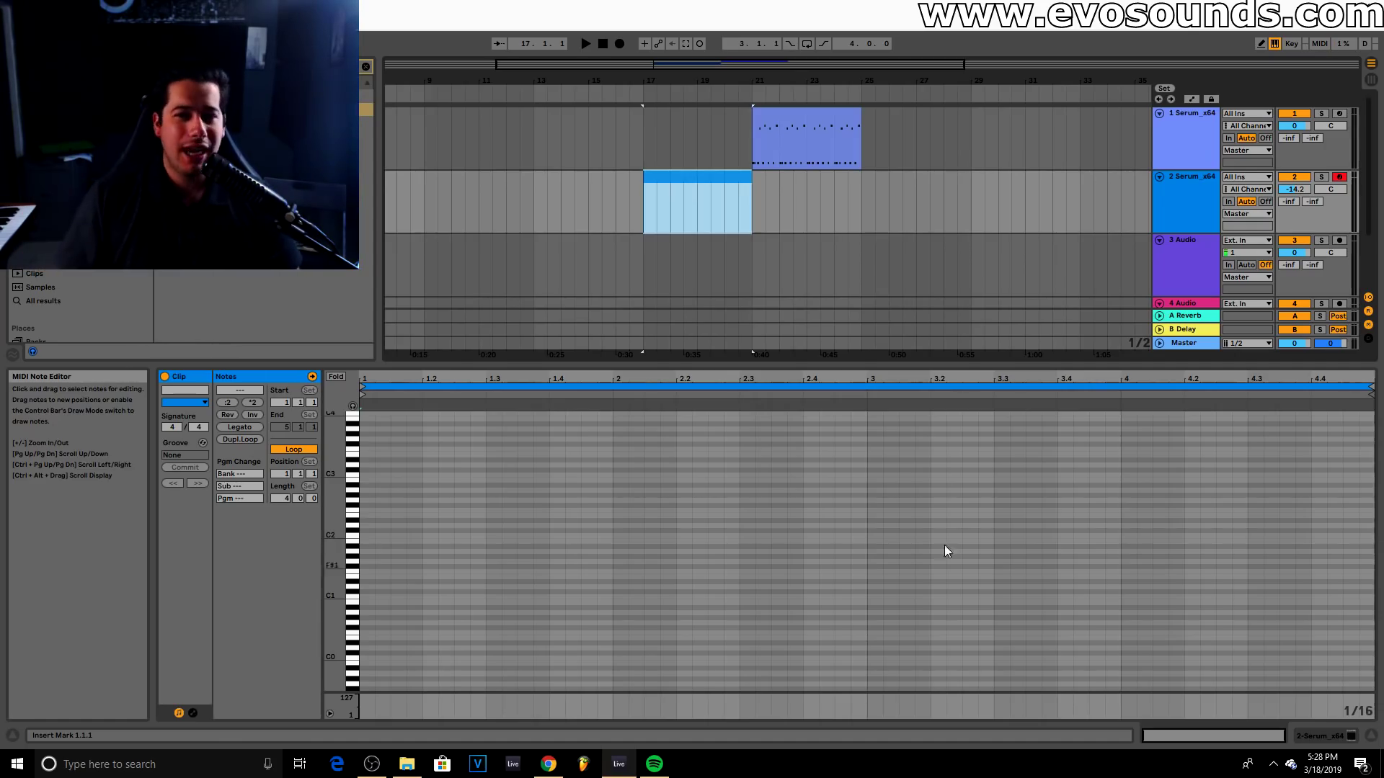
Set the second Serum track's volume to -15.6 dB and audition notes on it with the computer keyboard
left_click_drag(1295, 188, 1295, 191)
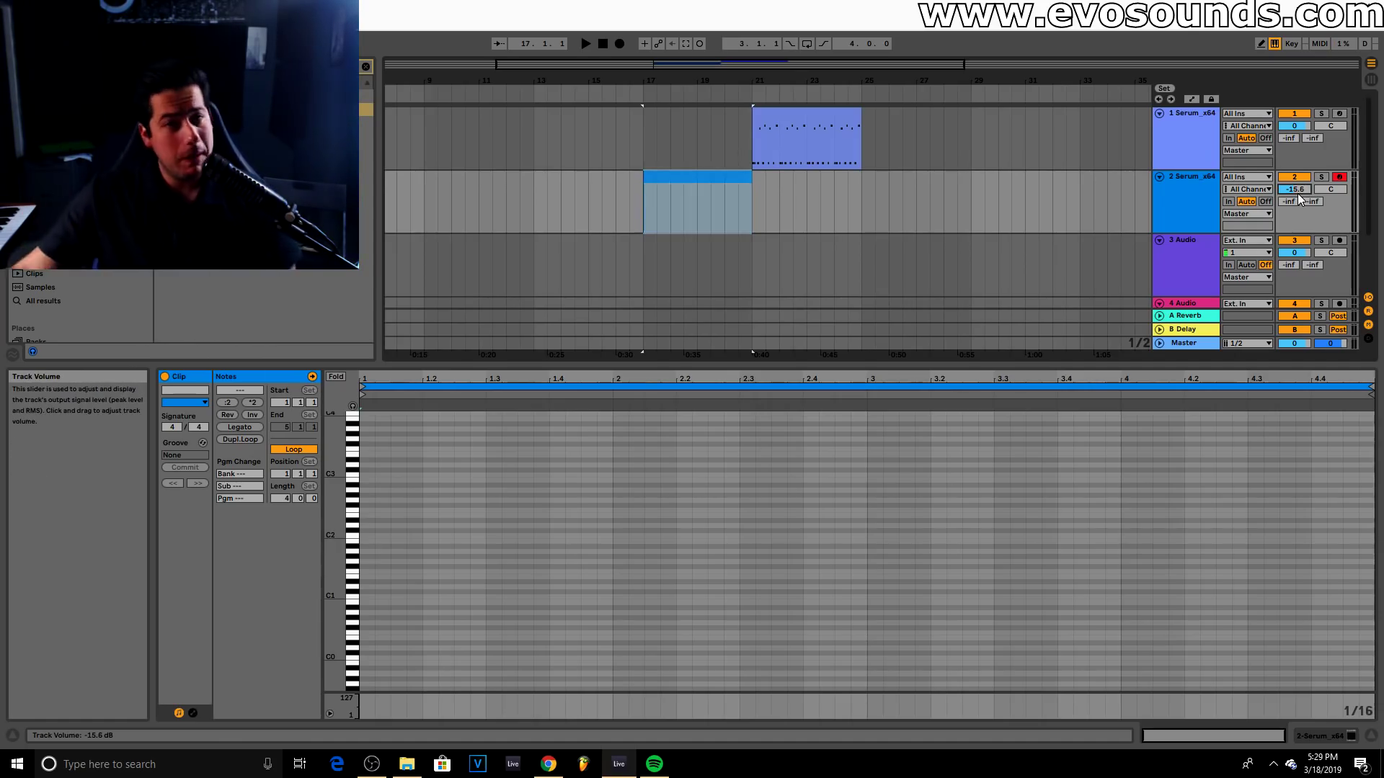
key("s")
key("x")
key("s")
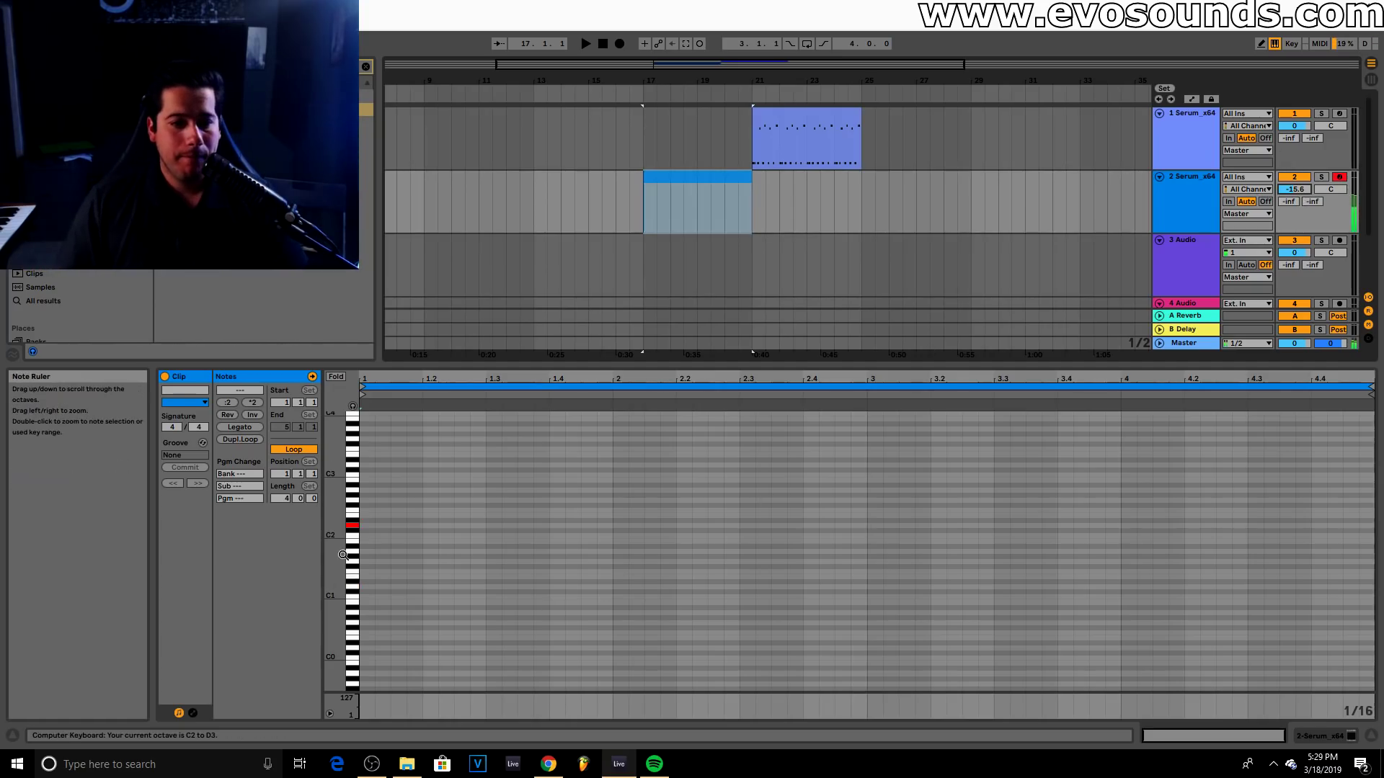
Write a single D2 note spanning the whole four-bar effects clip and play it
left_click_drag(334, 569, 380, 579)
scroll(381, 575, "up", 1)
double_click(373, 511)
left_click_drag(374, 511, 1370, 540)
key("space")
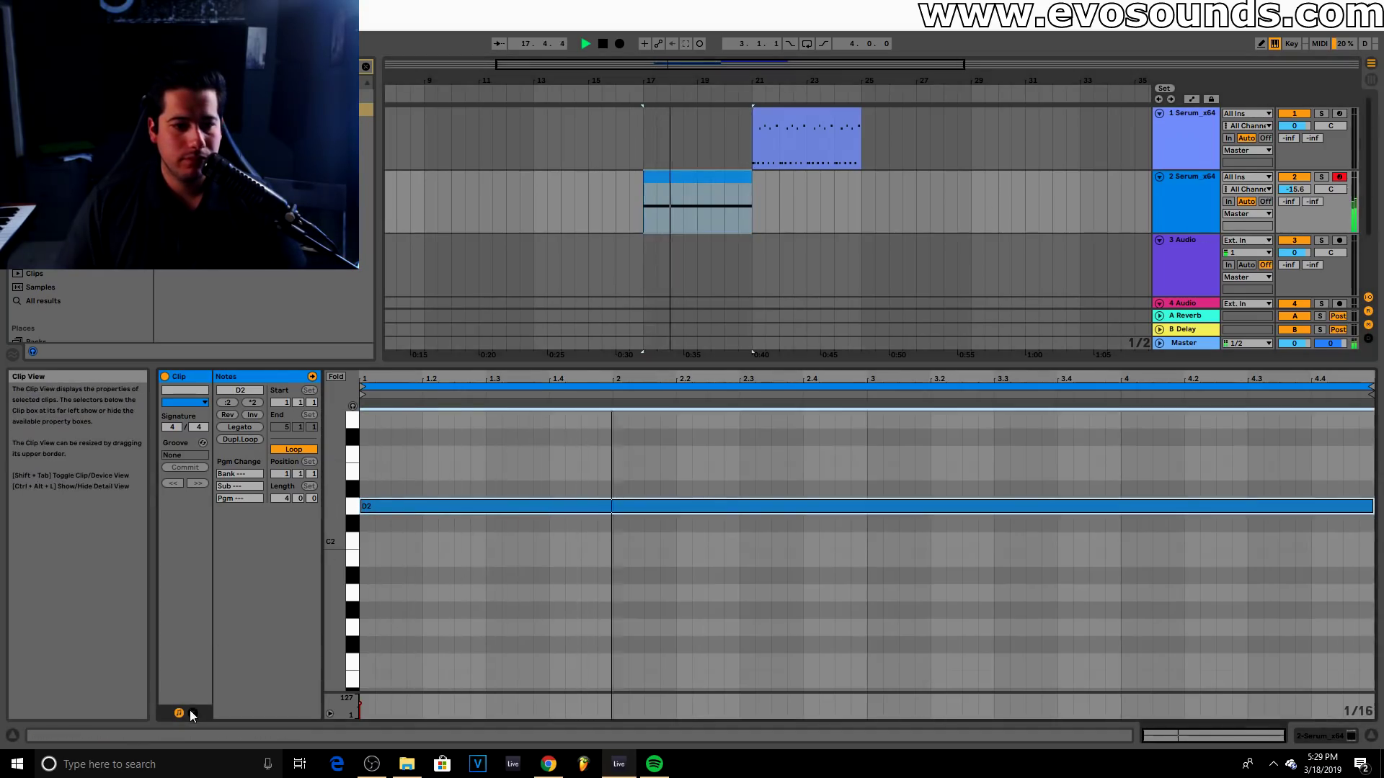
Draw a pitch bend envelope sloping steadily downward across the four-bar effects clip, listen to it, and collapse the clip editor
left_click(312, 376)
left_click_drag(430, 571, 1373, 713)
key("space")
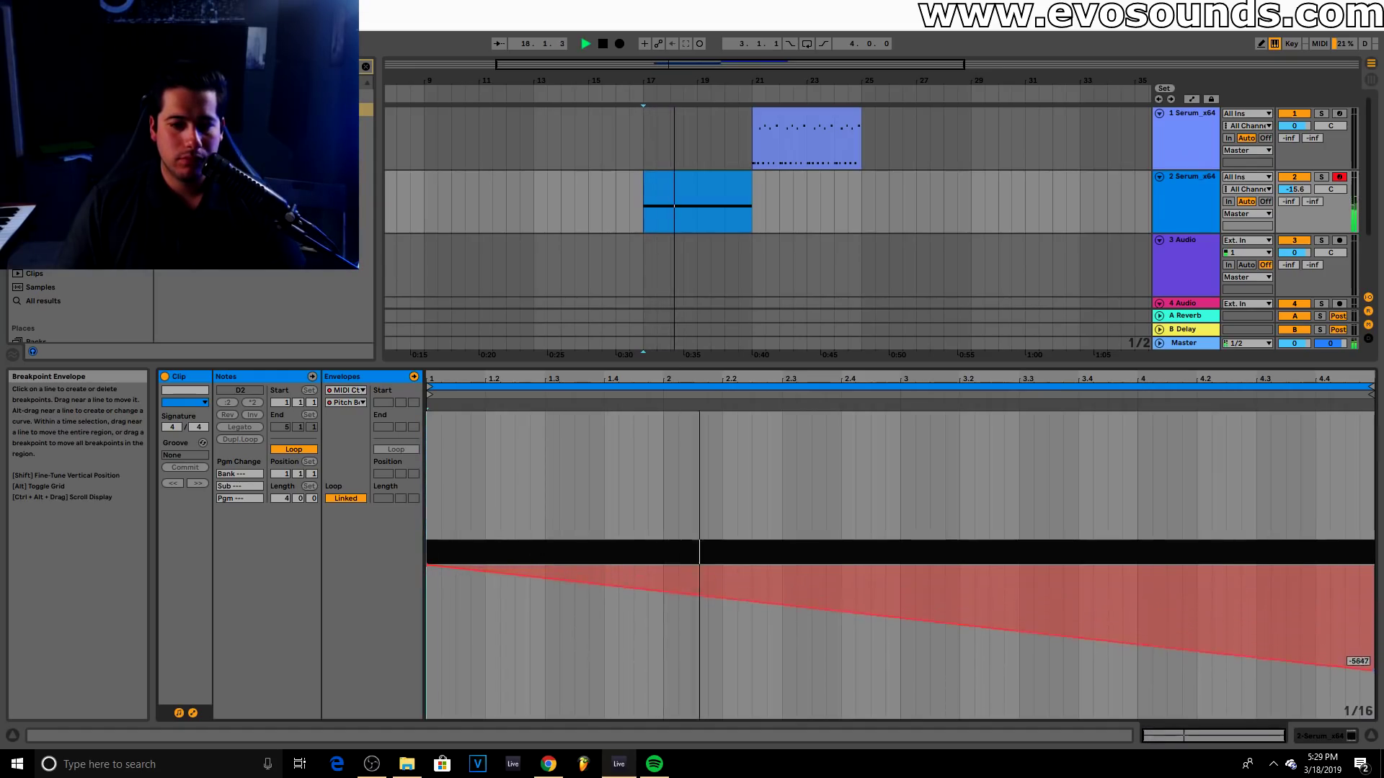
left_click_drag(834, 366, 807, 710)
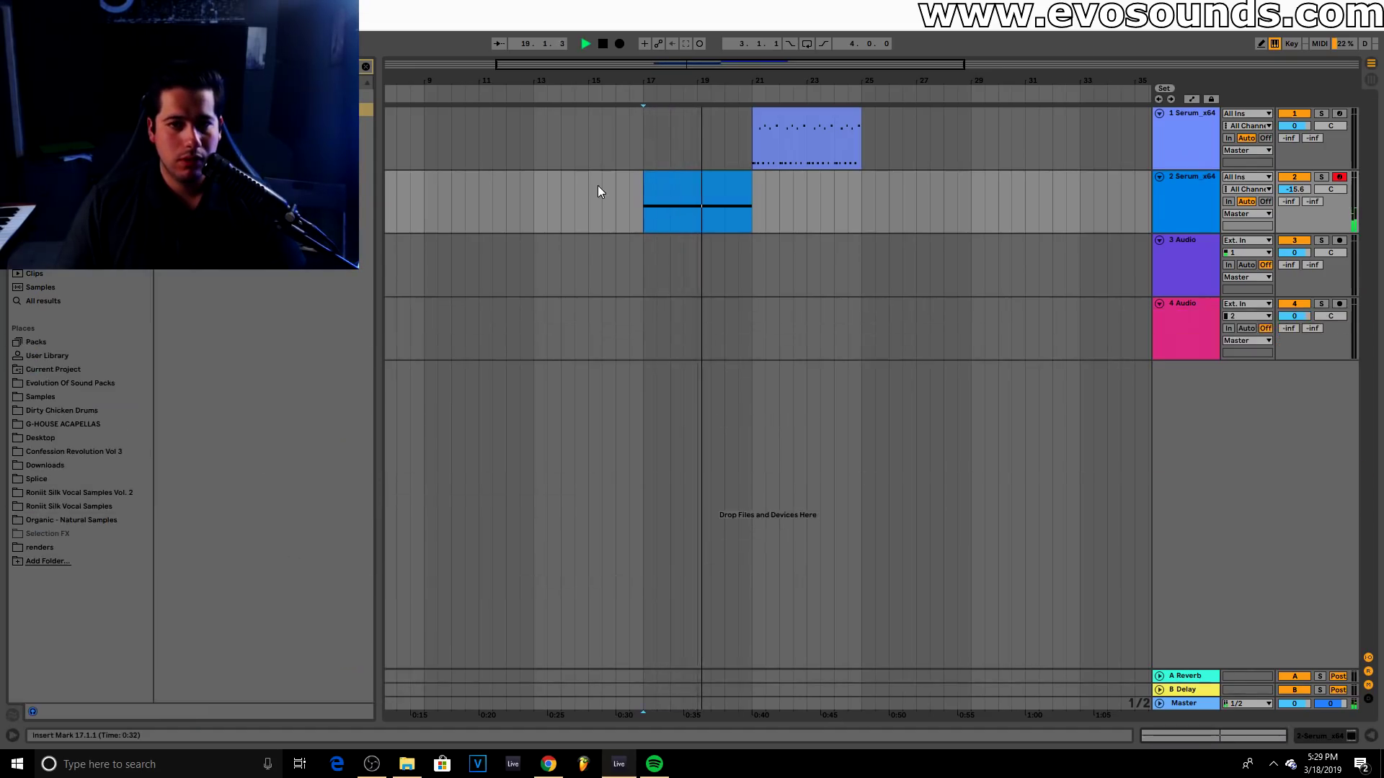
key("space")
Insert a new MIDI track below the first Serum track and rename it BASS
left_click(1182, 124)
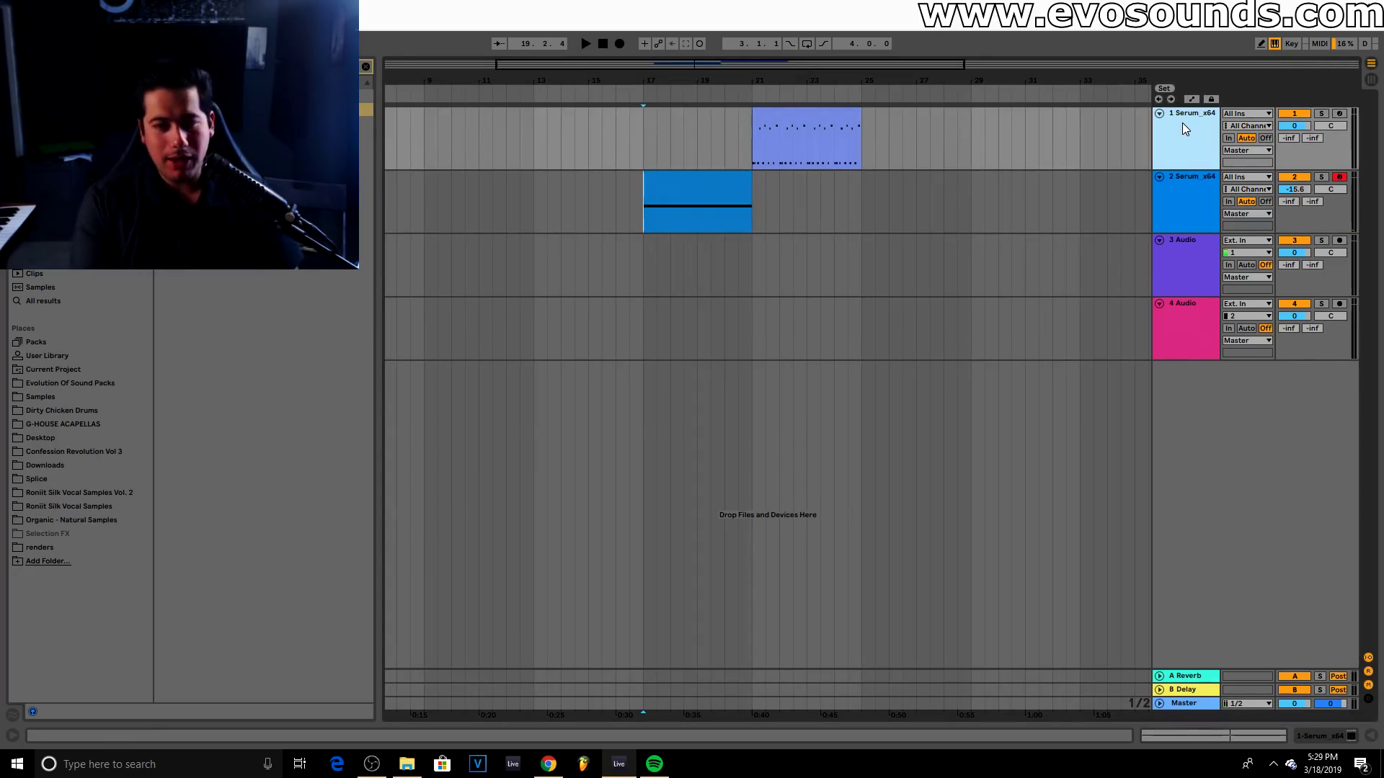
key("ctrl+shift+t")
key("ctrl+r")
type("B")
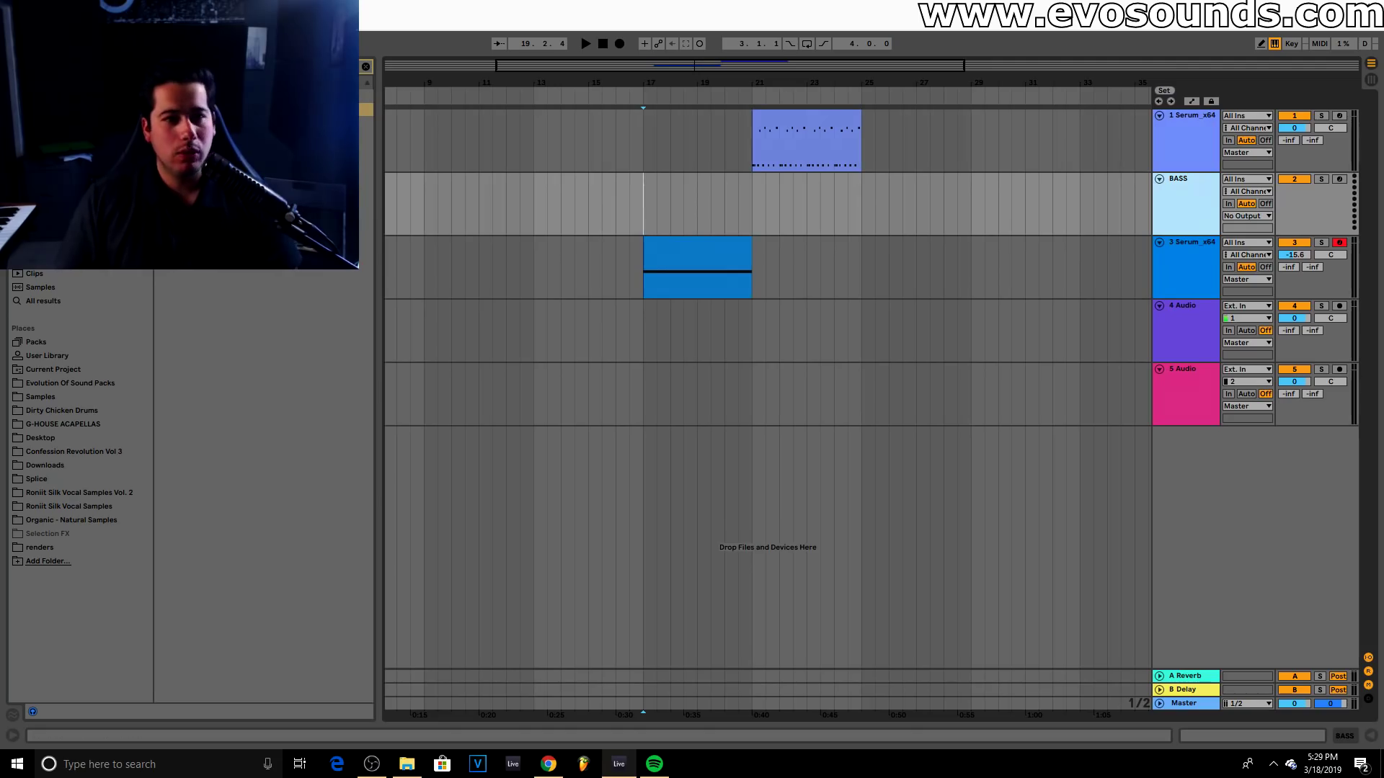
Load Serum on the BASS track with the Paradox preset BA - The Big Bang
left_click_drag(216, 109, 1308, 251)
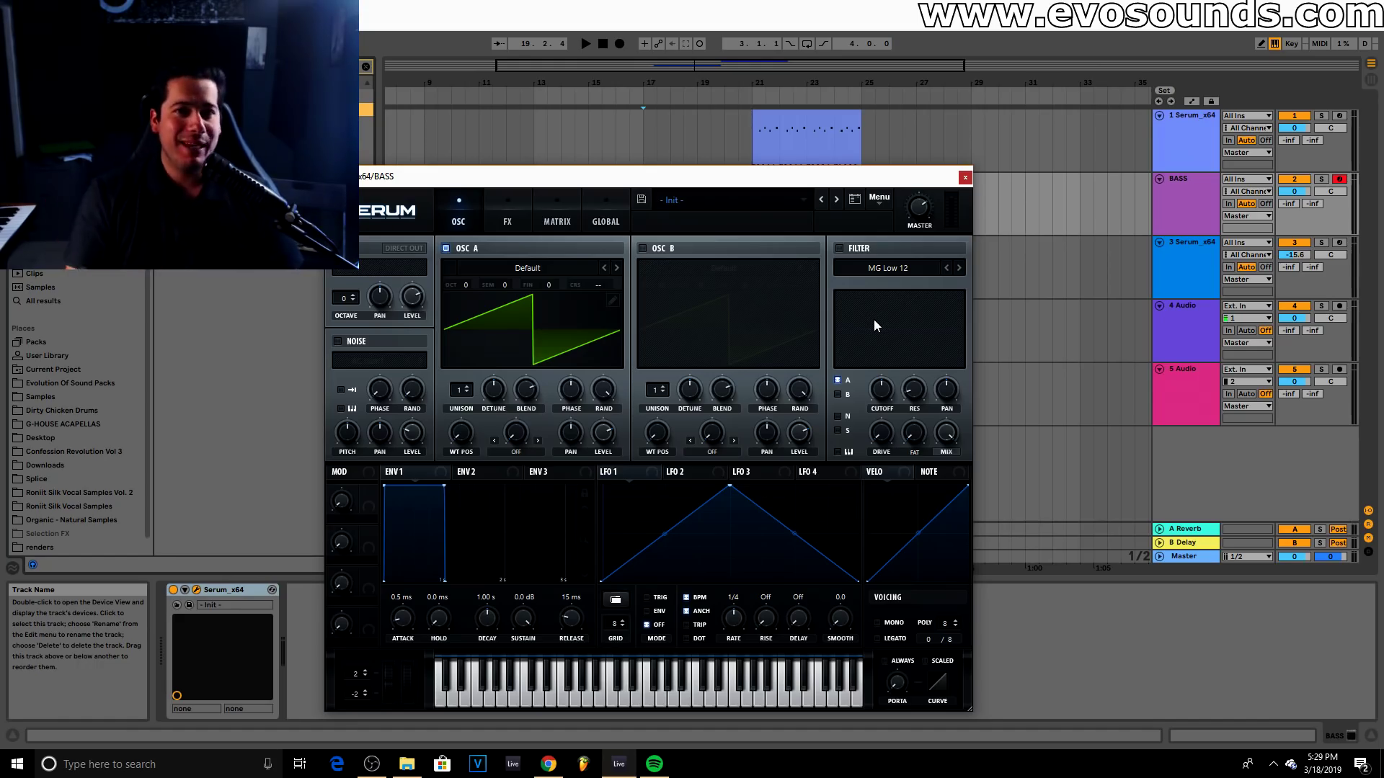
left_click(732, 201)
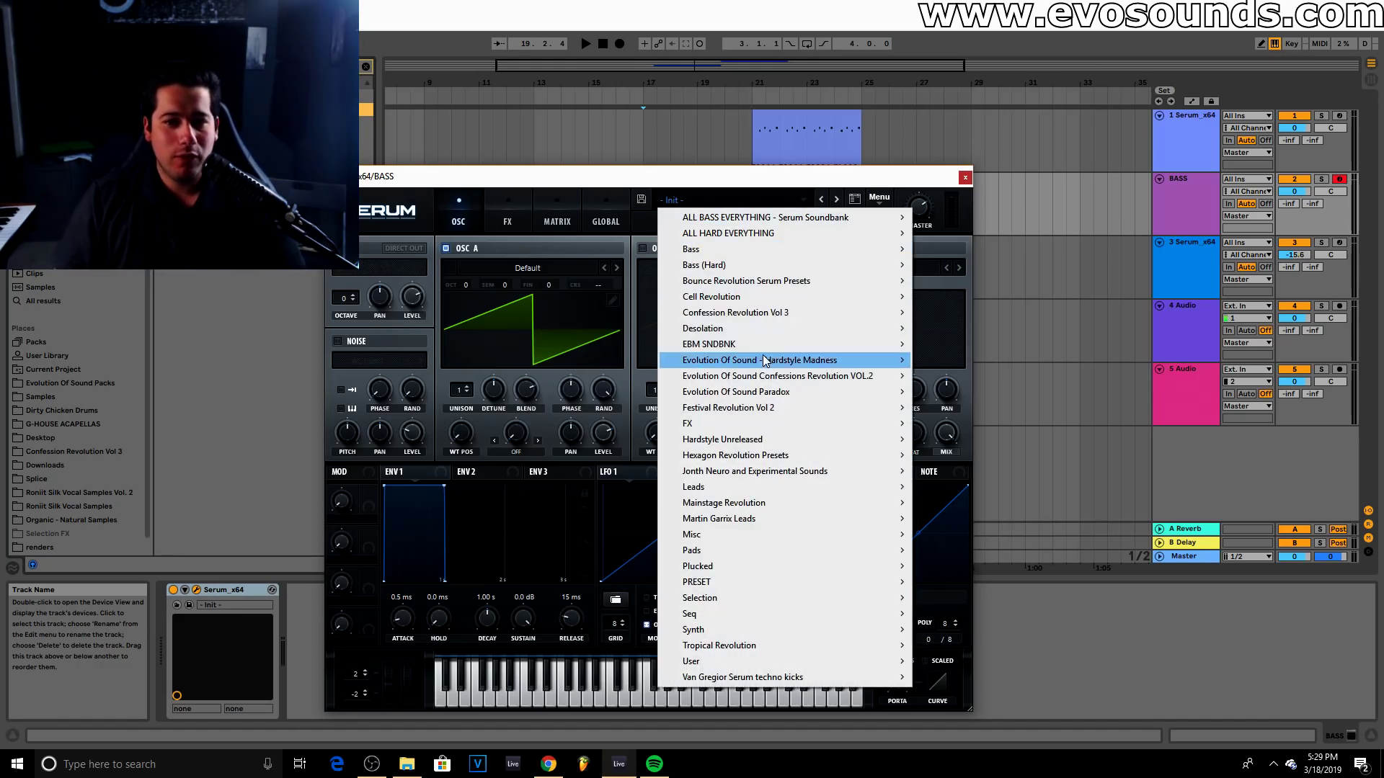
mouse_move(783, 401)
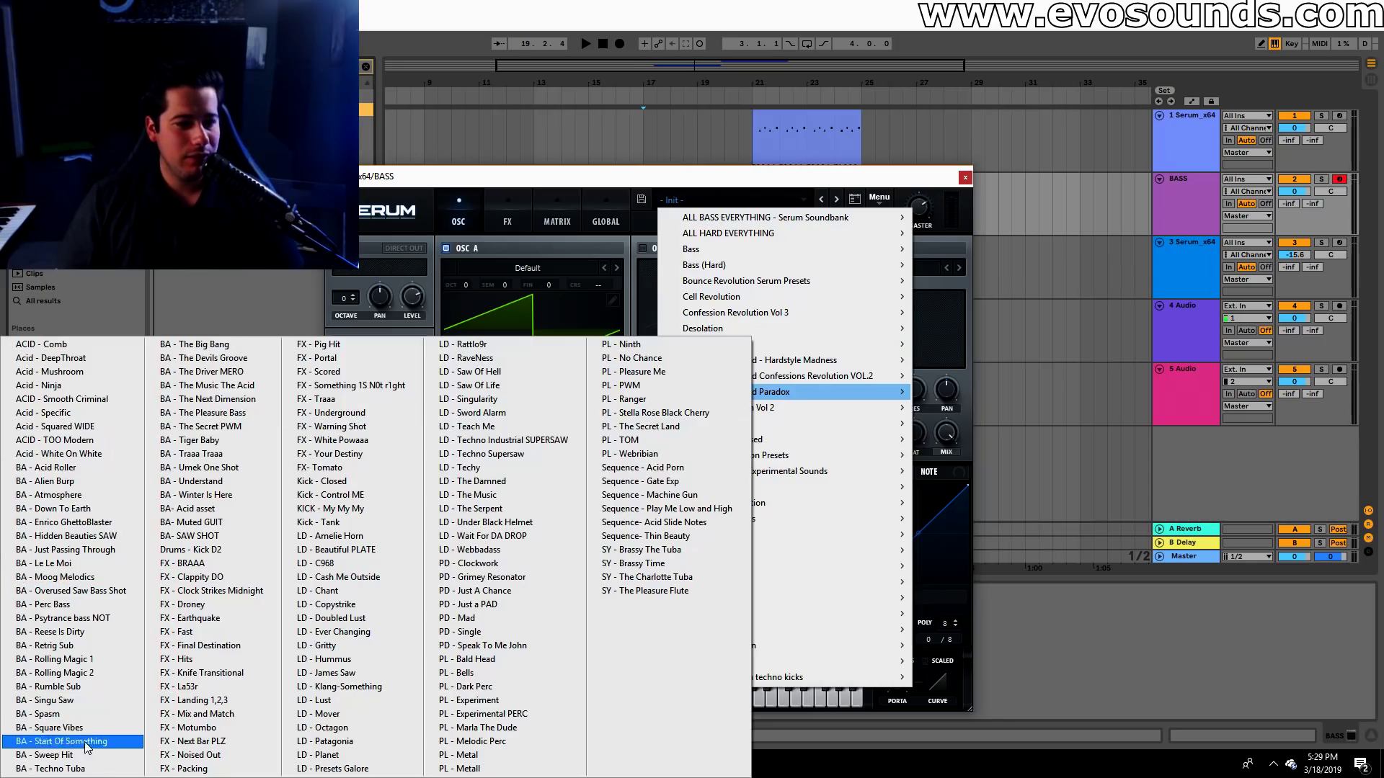
left_click(247, 347)
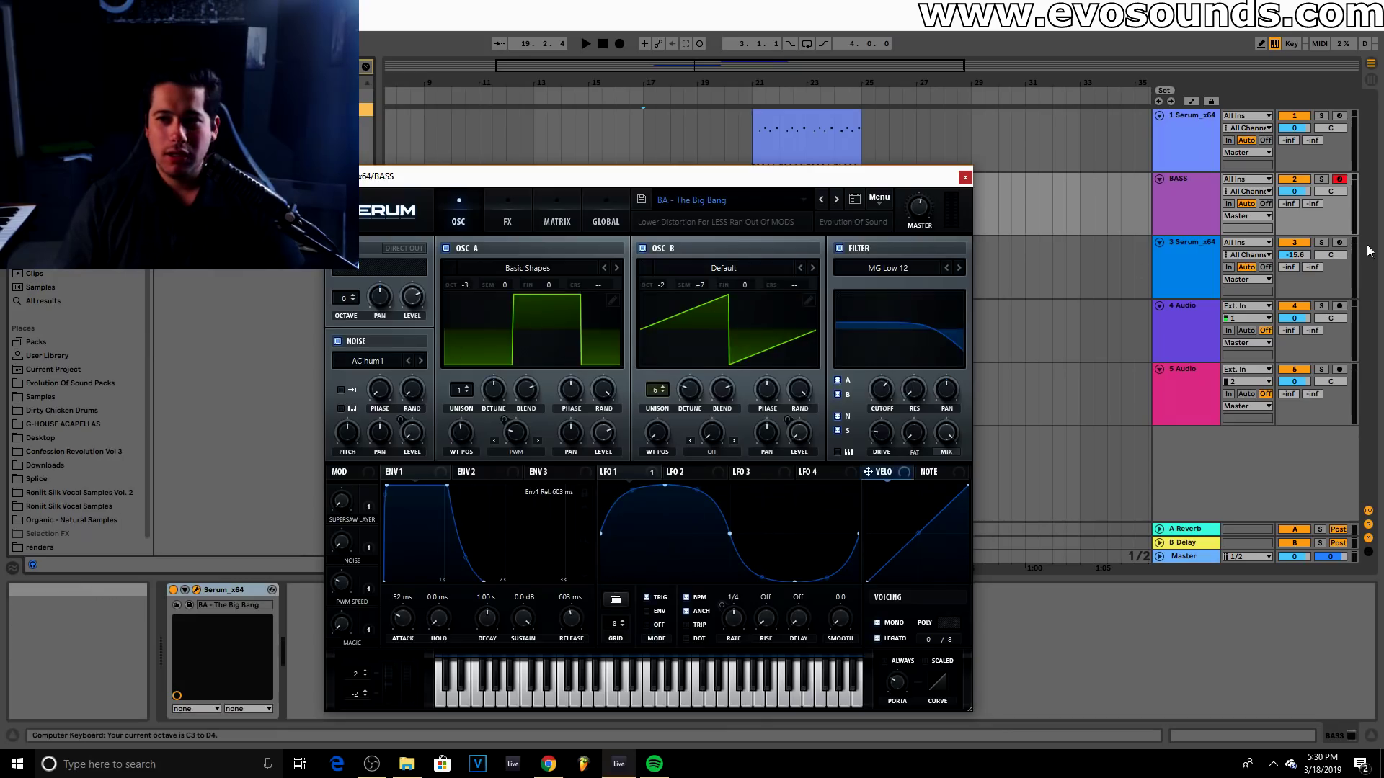
Set the BASS track's volume to -9.9 dB and audition the bass preset in different octaves
left_click_drag(1295, 190, 1294, 203)
key("s")
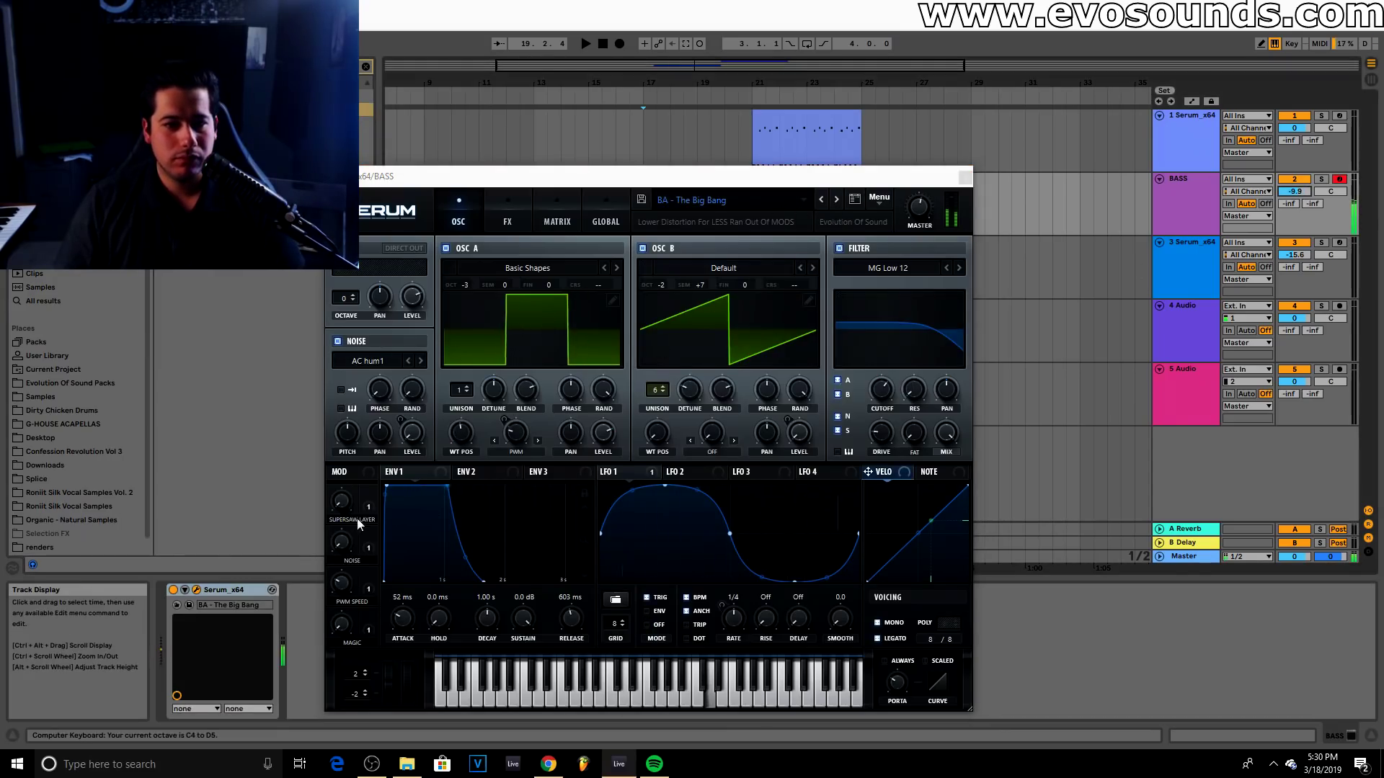
key("x")
key("z")
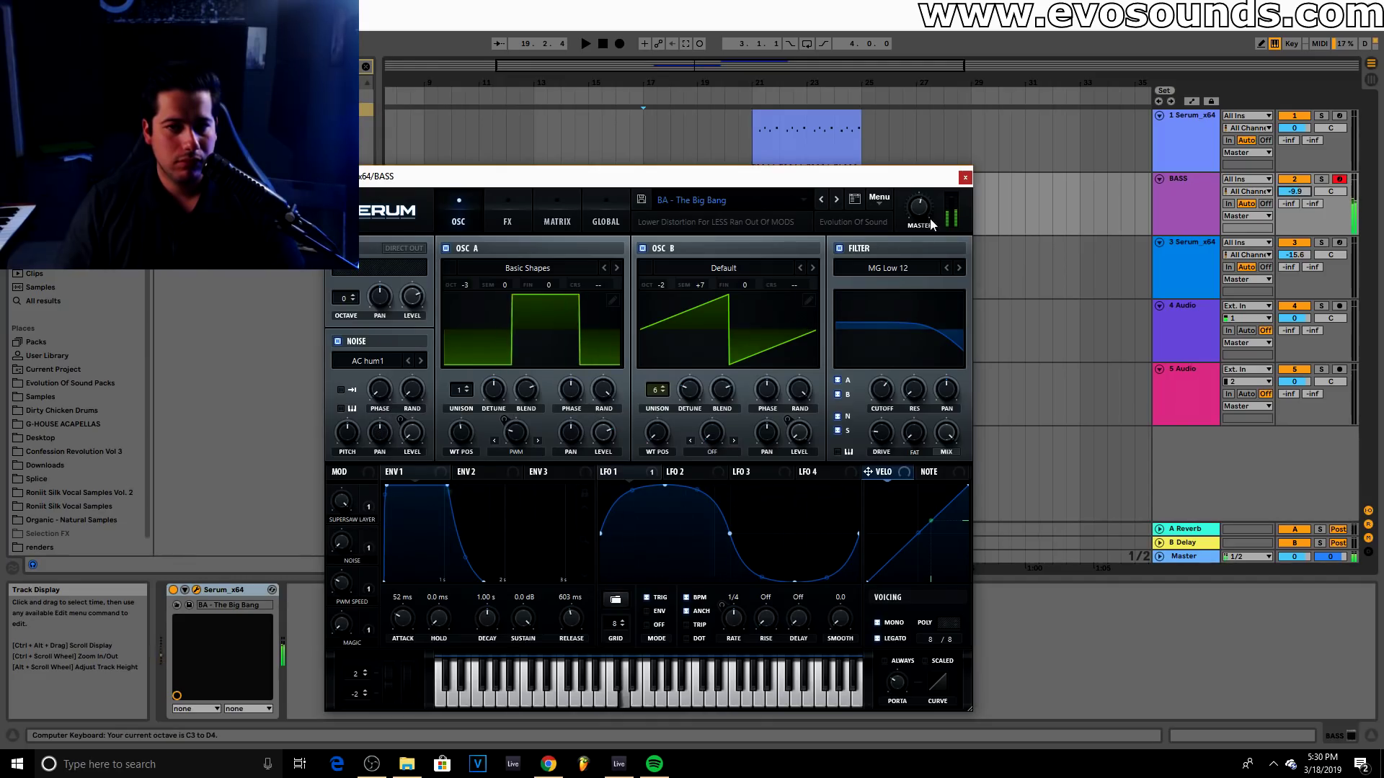
Add the Mono Utility effect after Serum on the BASS track and close the Serum window
left_click(288, 145)
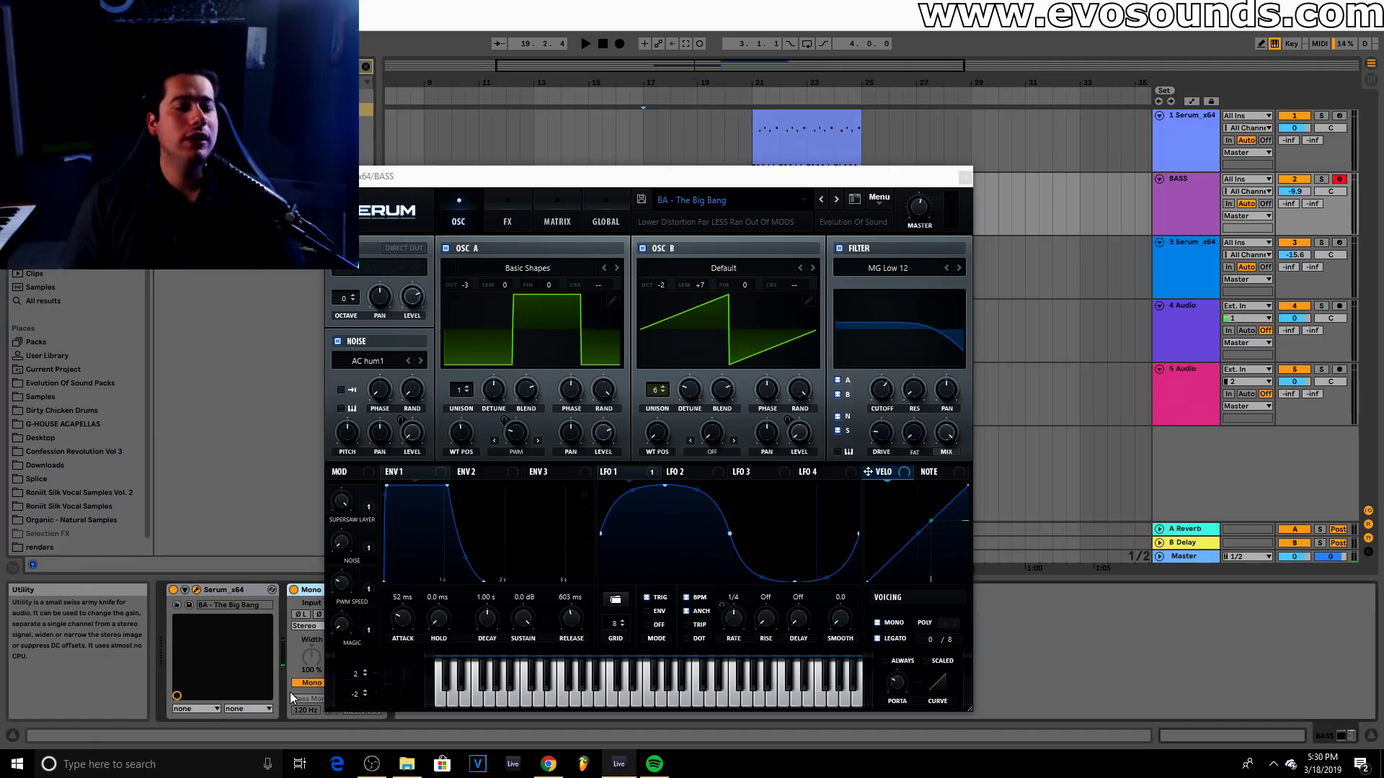
left_click_drag(539, 181, 511, 266)
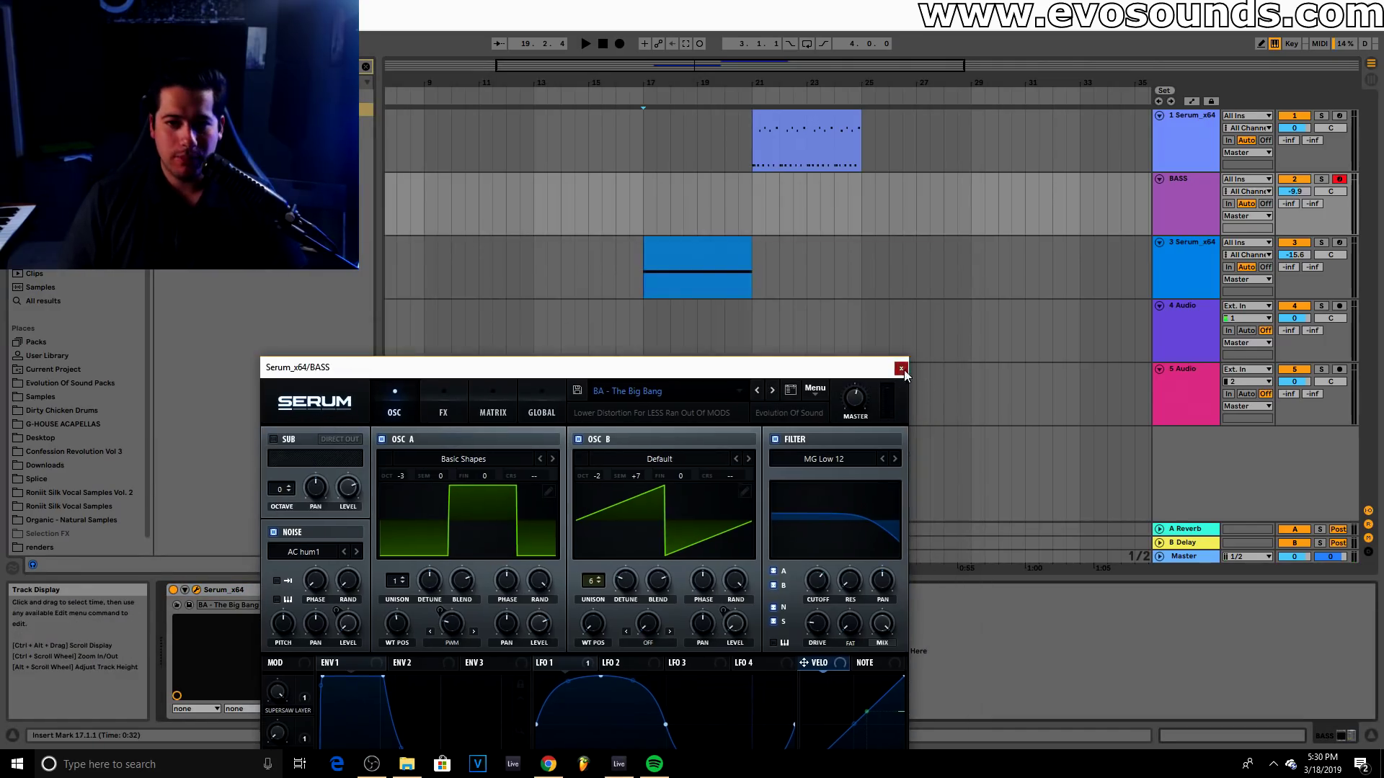
left_click(901, 369)
Create an empty four-bar MIDI clip at bar 21 on the BASS track and enlarge its note editor
left_click_drag(753, 206, 848, 218)
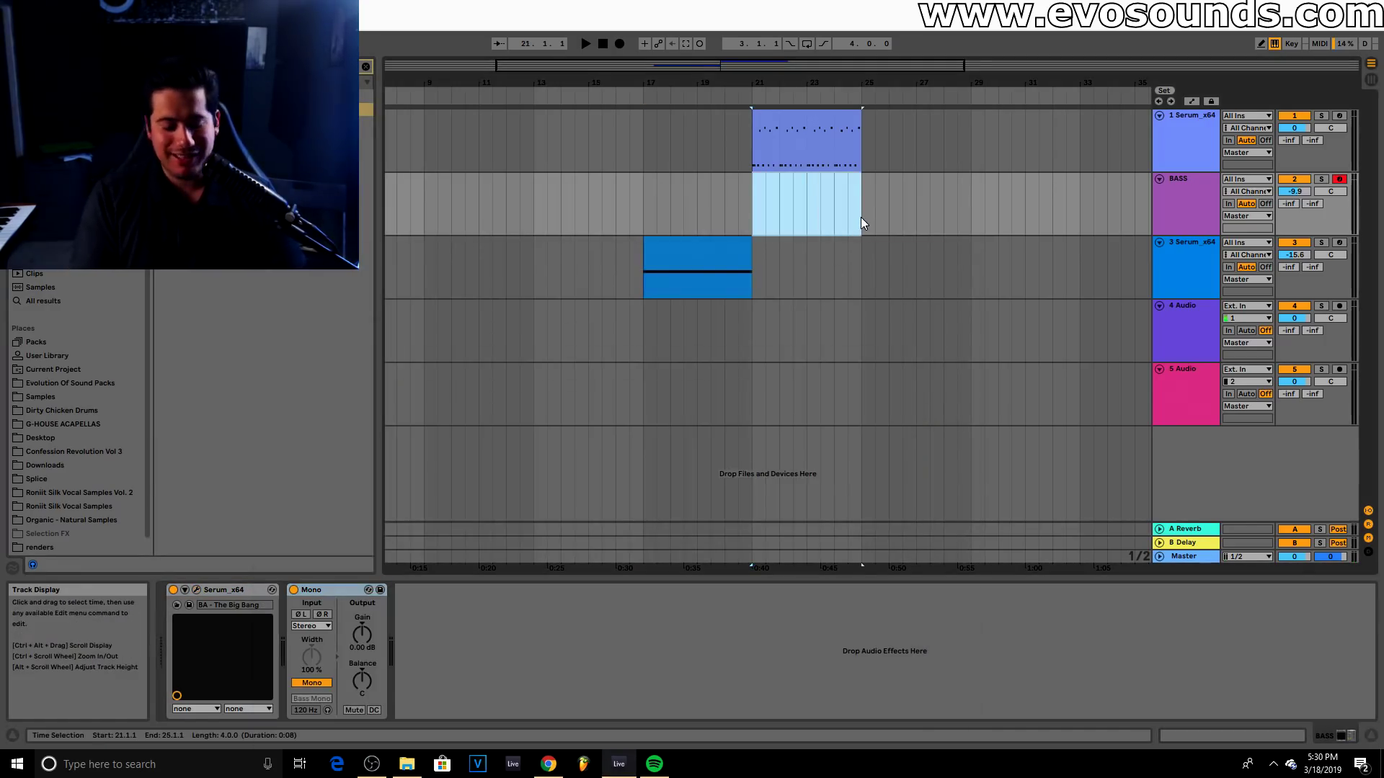
key("ctrl+shift+m")
left_click_drag(686, 574, 686, 257)
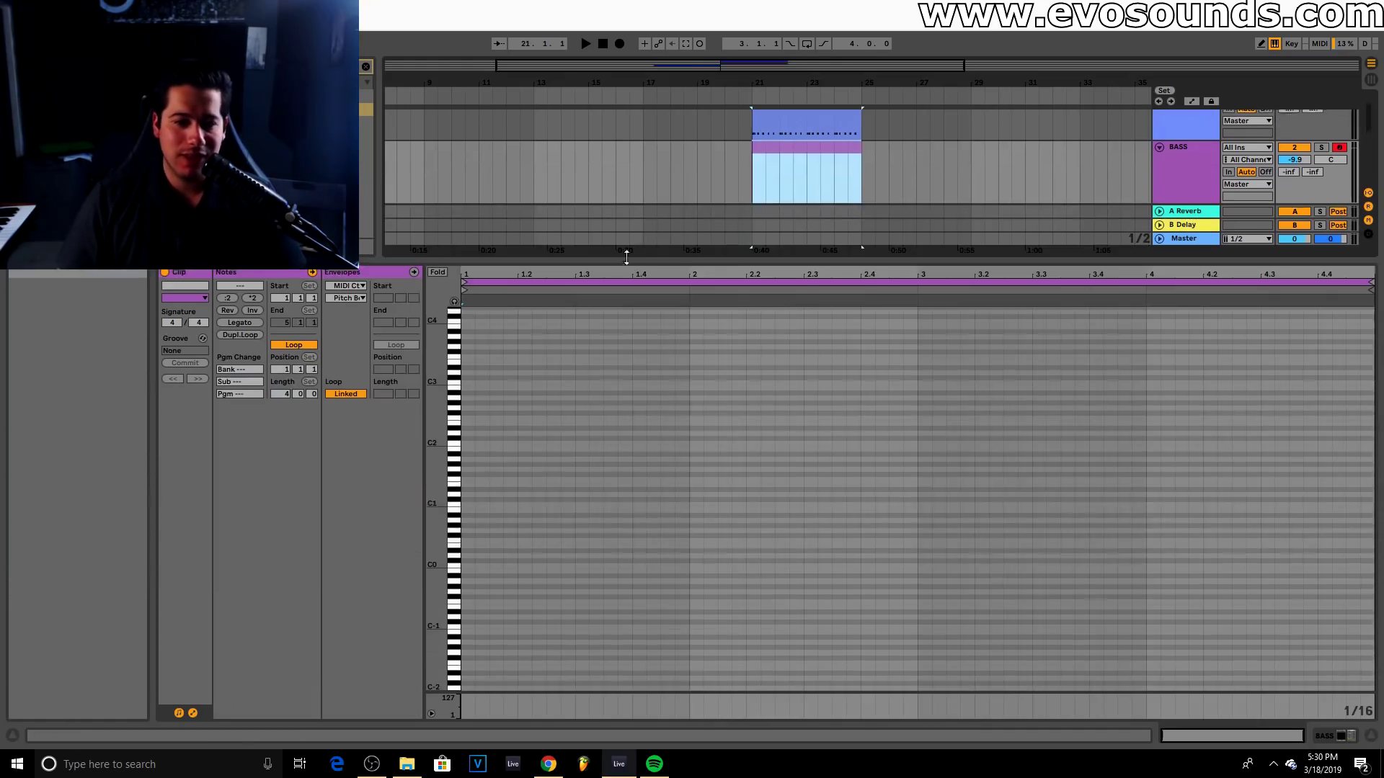
Draw a D3 note spanning all four bars of the BASS clip and set the track volume to -14.0 dB
double_click(469, 495)
left_click_drag(474, 495, 1334, 497)
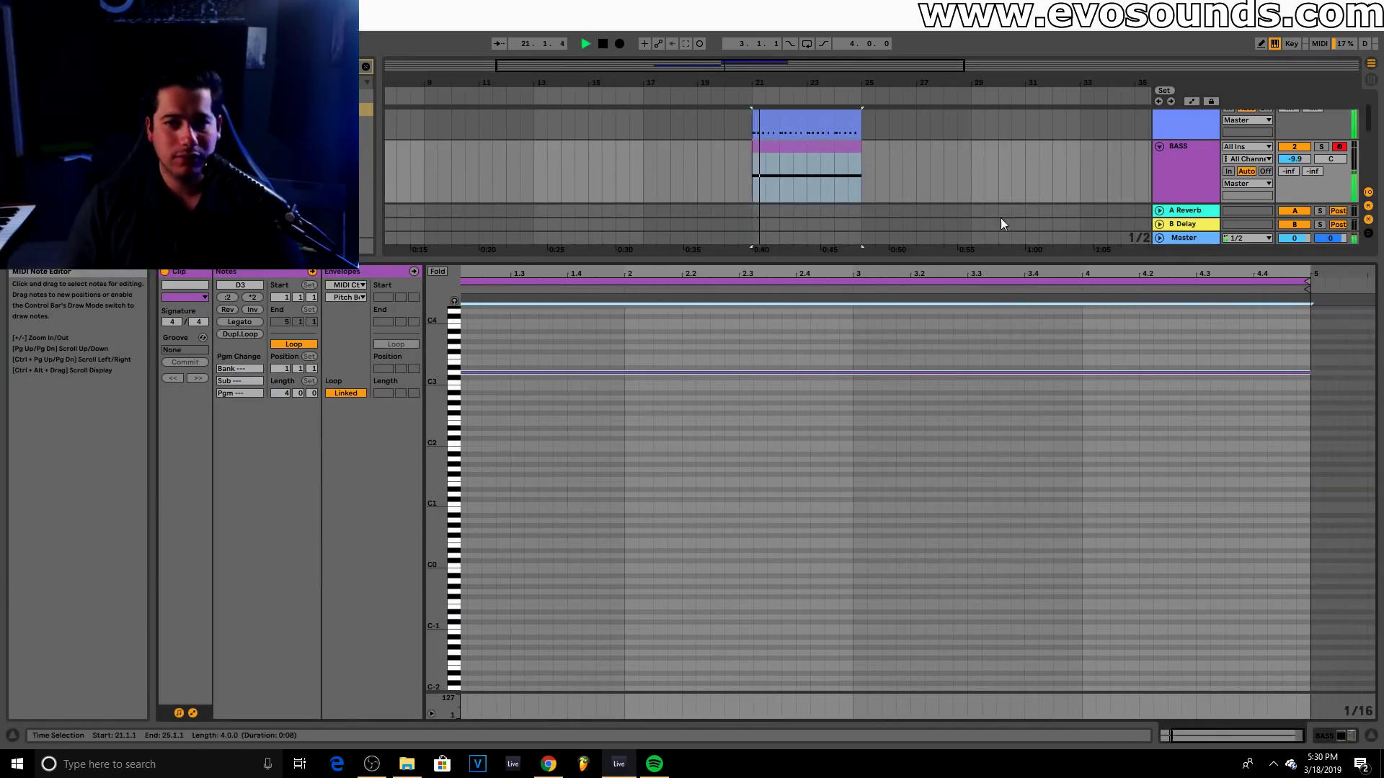
left_click_drag(1295, 158, 1295, 180)
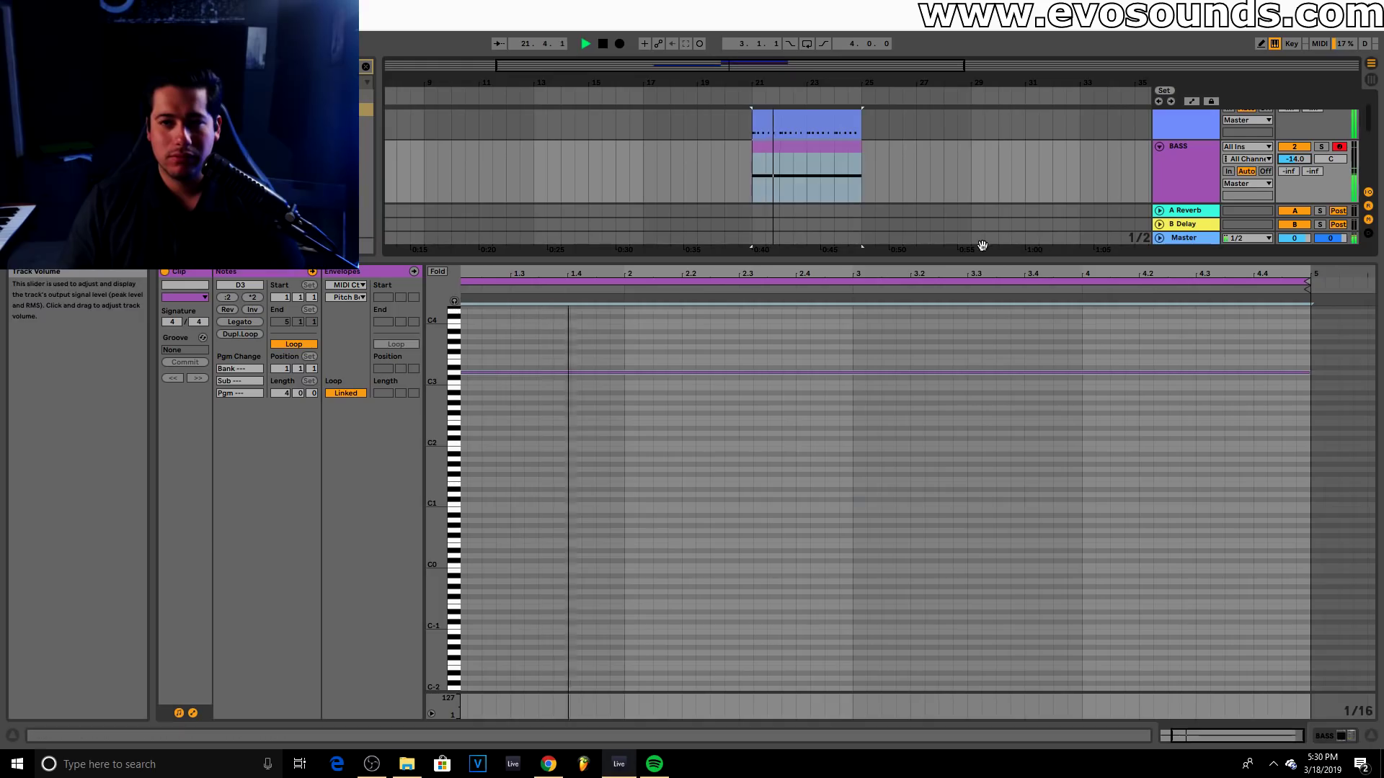
key("space")
Try the BASS clip's note one octave lower and audition it
left_click_drag(757, 423, 690, 485)
key("shift+Down")
key("space")
key("shift+Up")
Move the four-bar BASS clip to bar 17 and show the BASS track's devices
left_click_drag(808, 181, 699, 198)
key("ctrl+alt+l")
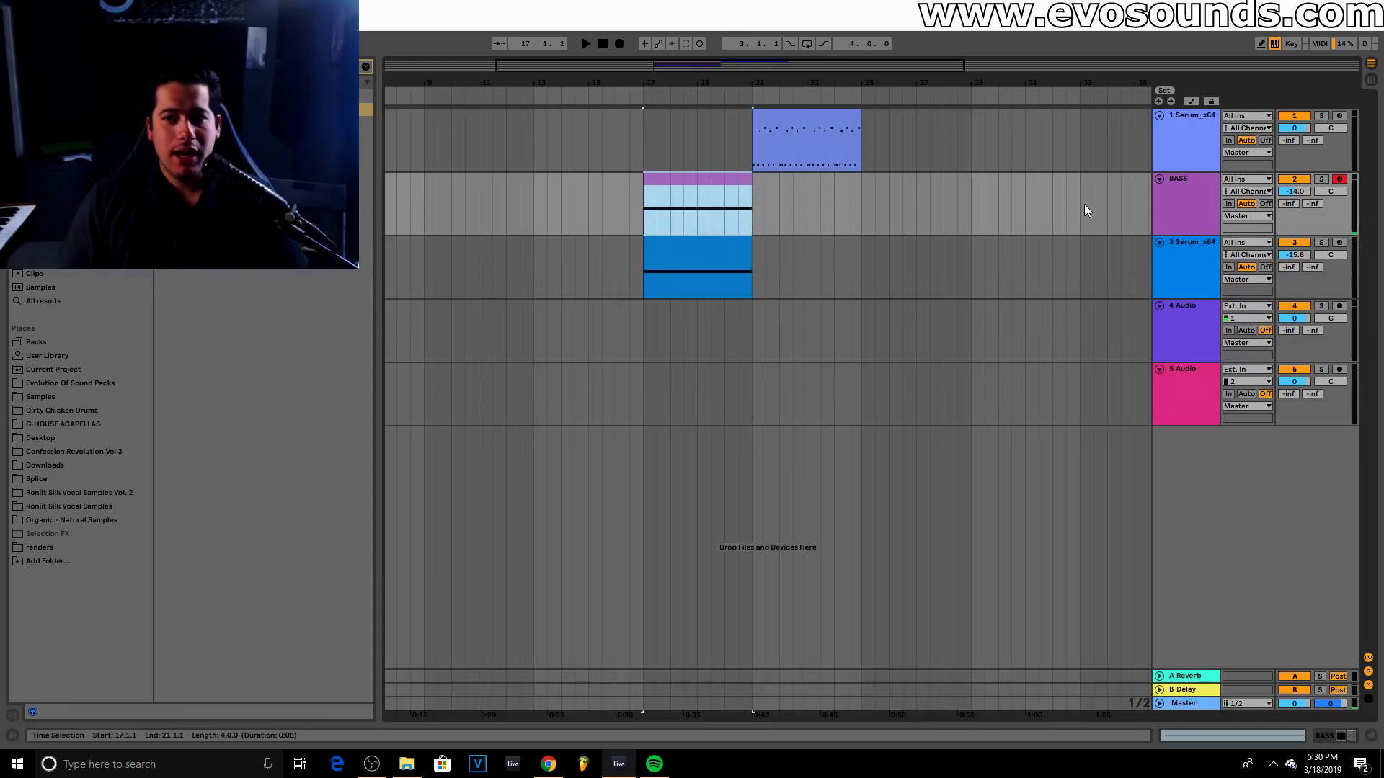
left_click(1049, 233)
key("ctrl+alt+l")
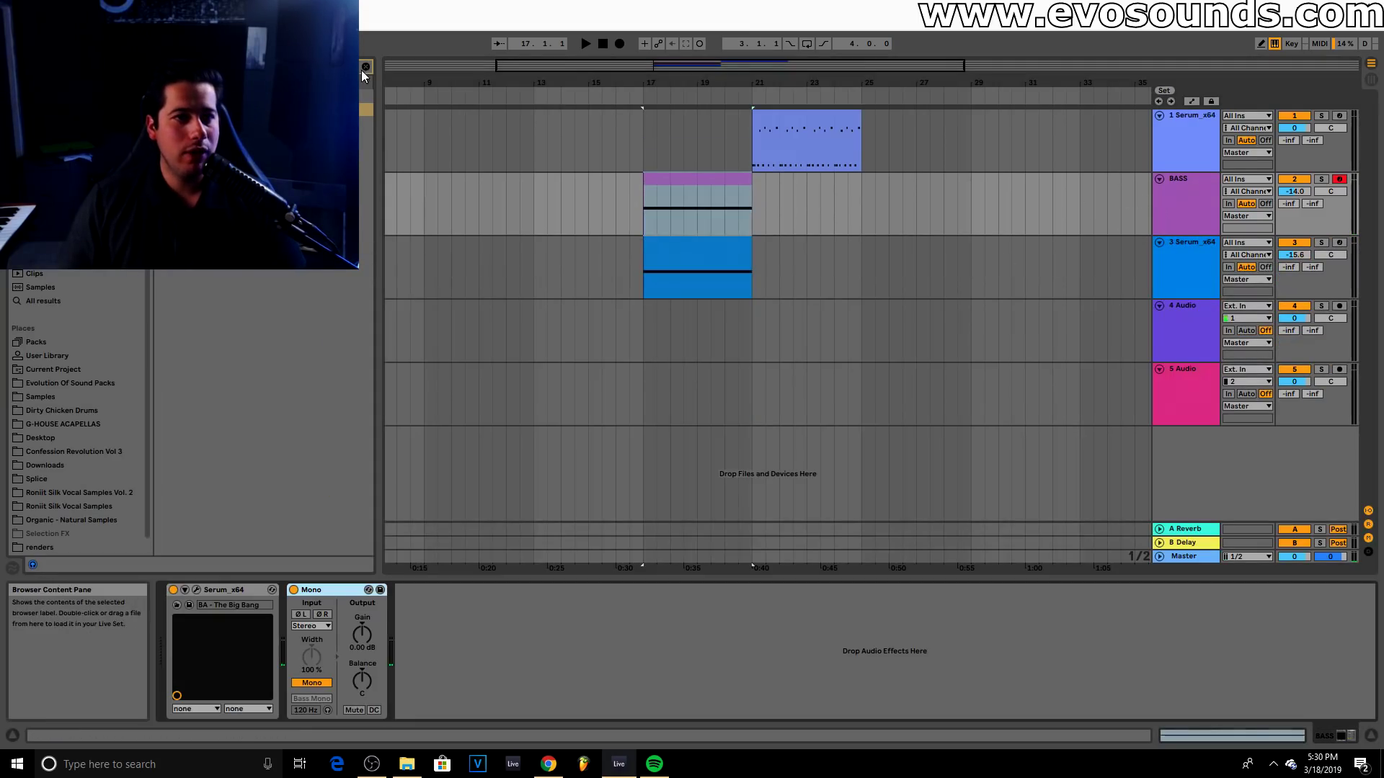
Add EQ Eight after Mono on the BASS track and set a band 8 high cut at 40.7 Hz
left_click_drag(413, 662, 413, 661)
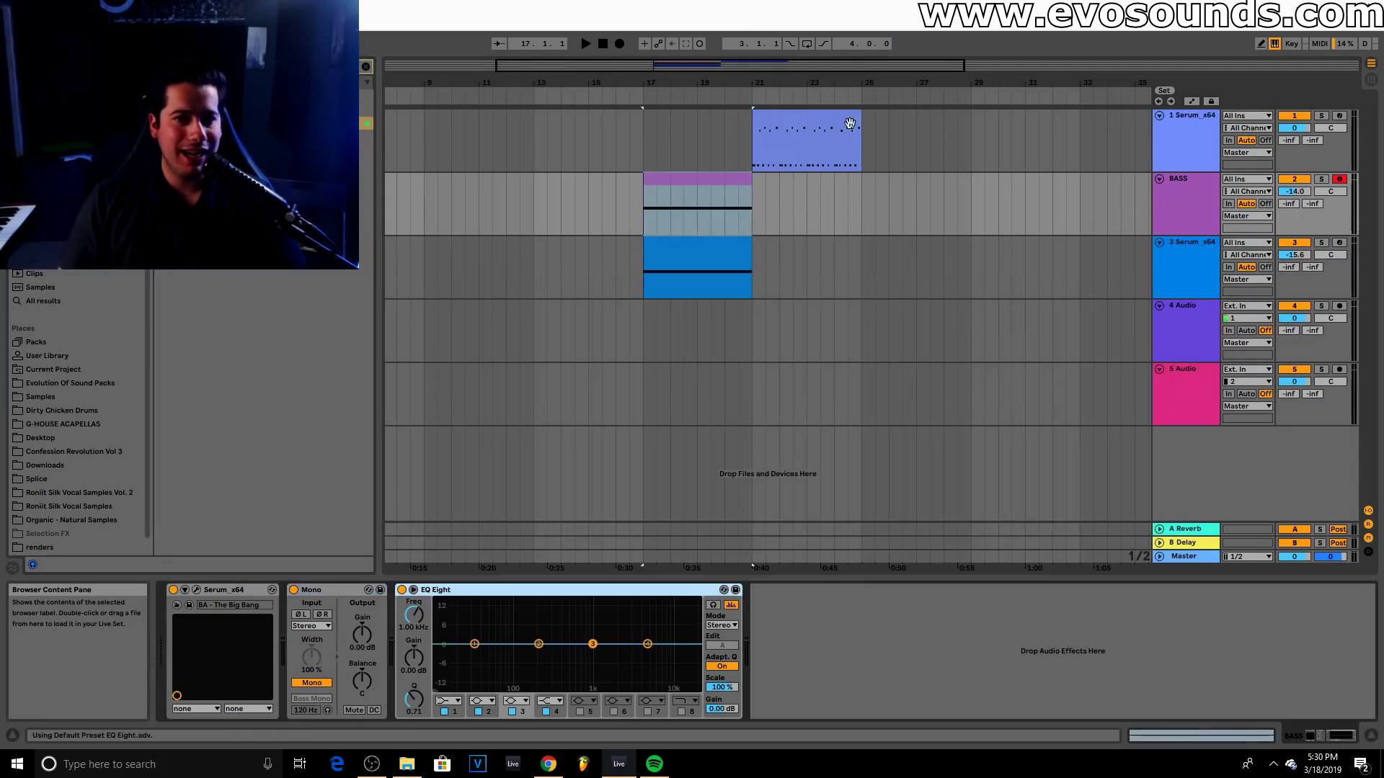
left_click(686, 712)
left_click(683, 712)
left_click_drag(417, 617, 416, 721)
key("space")
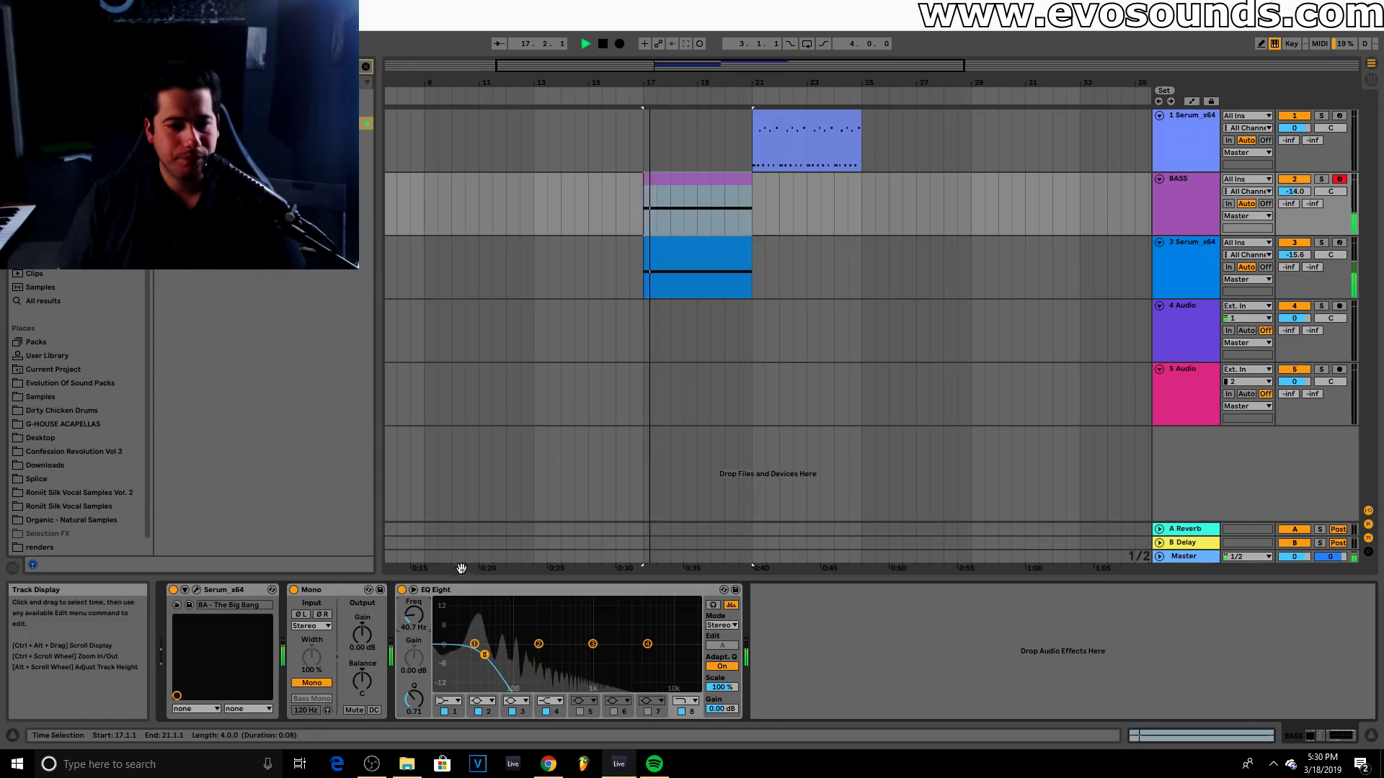
Automate the BASS track's EQ Eight band 8 frequency to rise from bar 17 to bar 21
left_click(1195, 173)
left_click(1192, 102)
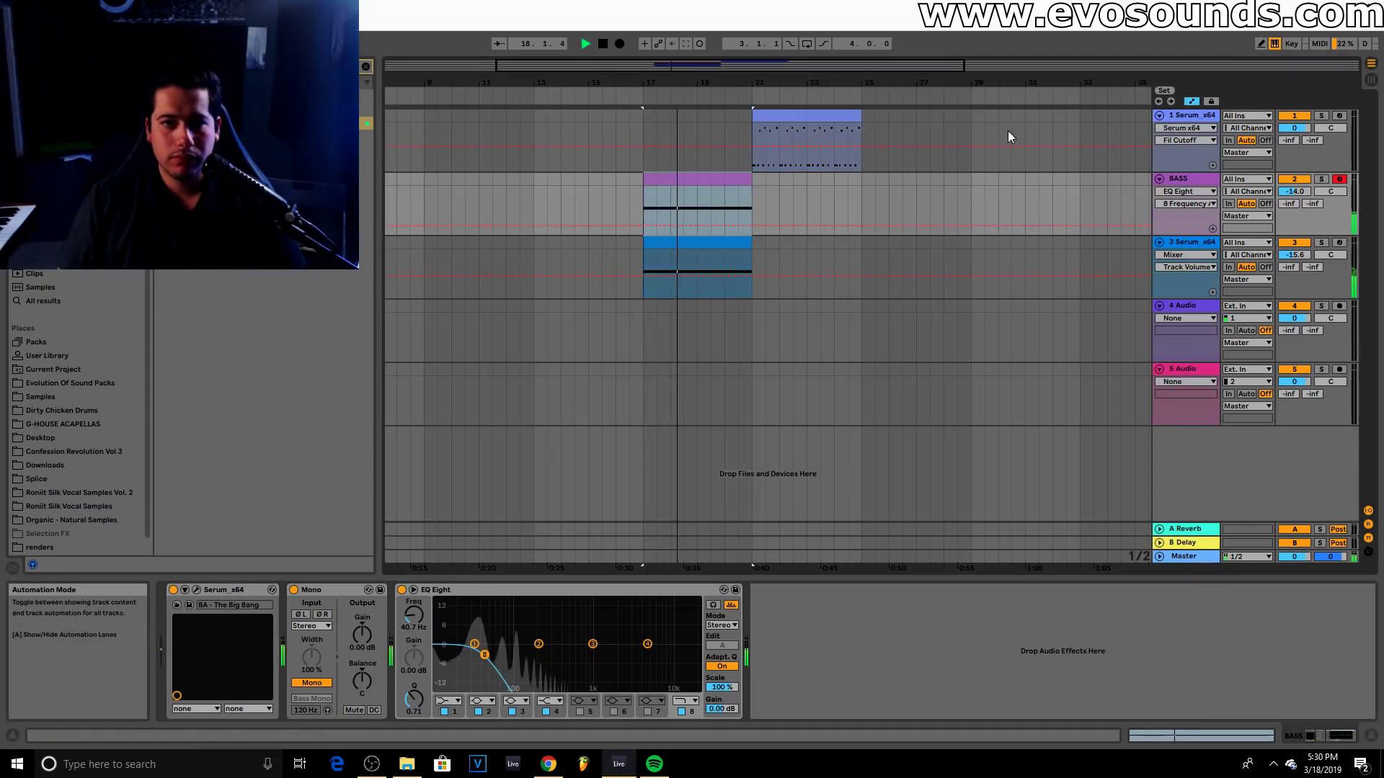
left_click(647, 227)
left_click_drag(697, 226, 752, 203)
key("space")
key("space")
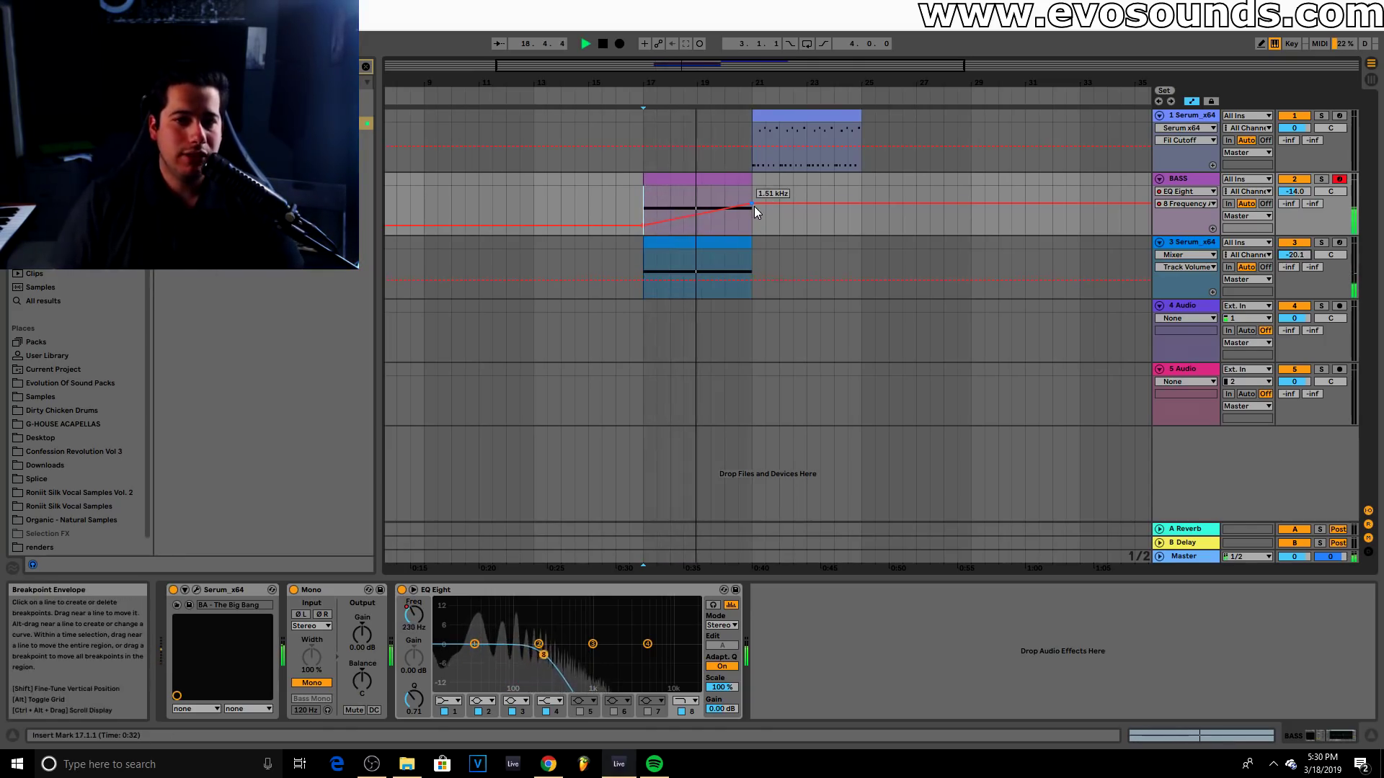
left_click_drag(752, 204, 752, 197)
Duplicate the BASS clip at bars 21 and 25, stretching the filter rise into one sweep from bar 17 to bar 25
left_click(739, 181)
key("ctrl+d")
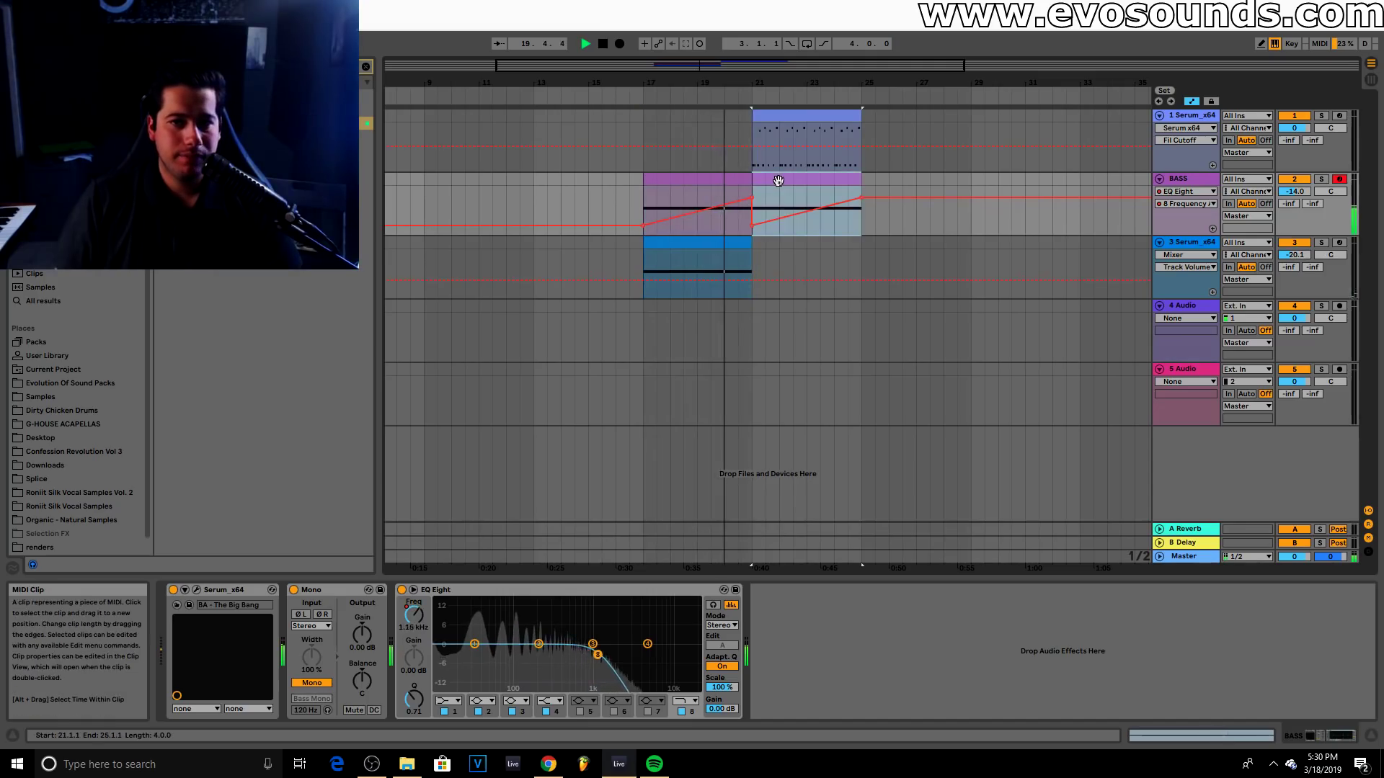
left_click(753, 198)
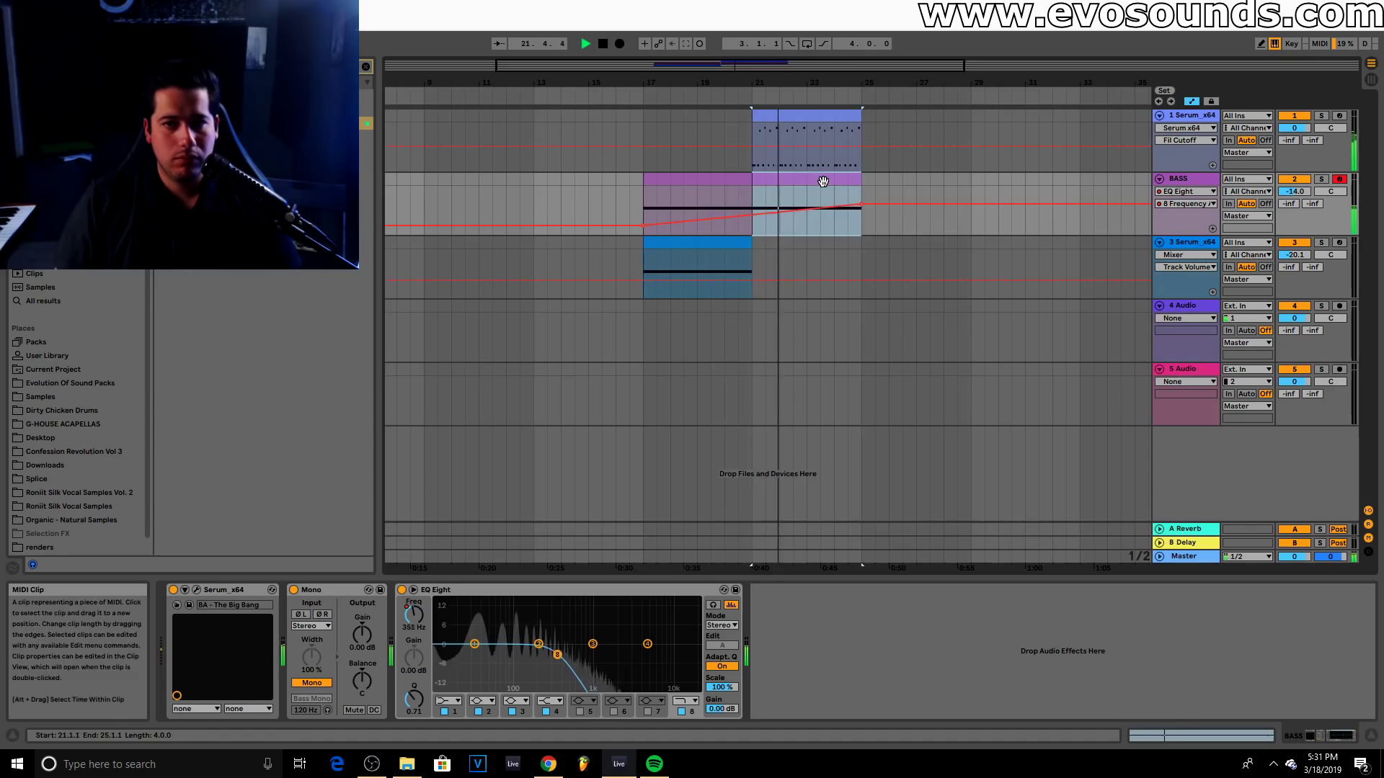
key("ctrl+d")
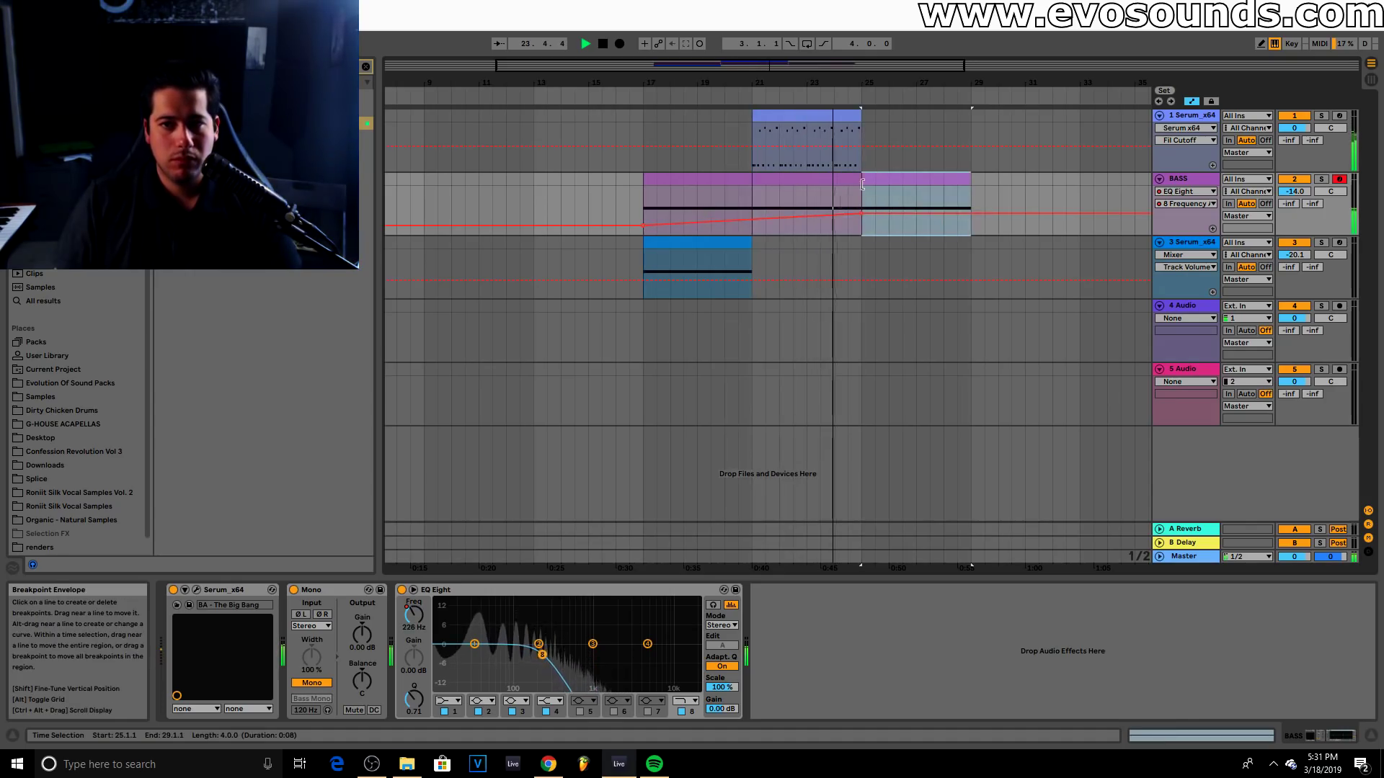
key("space")
Duplicate the acid clip and the BASS clip until both tracks extend to bar 37
left_click(808, 114)
key("ctrl+d")
key("ctrl+d")
mouse_move(813, 66)
left_mouse_down()
mouse_move(806, 55)
mouse_move(826, 44)
left_mouse_up()
key("ctrl+d")
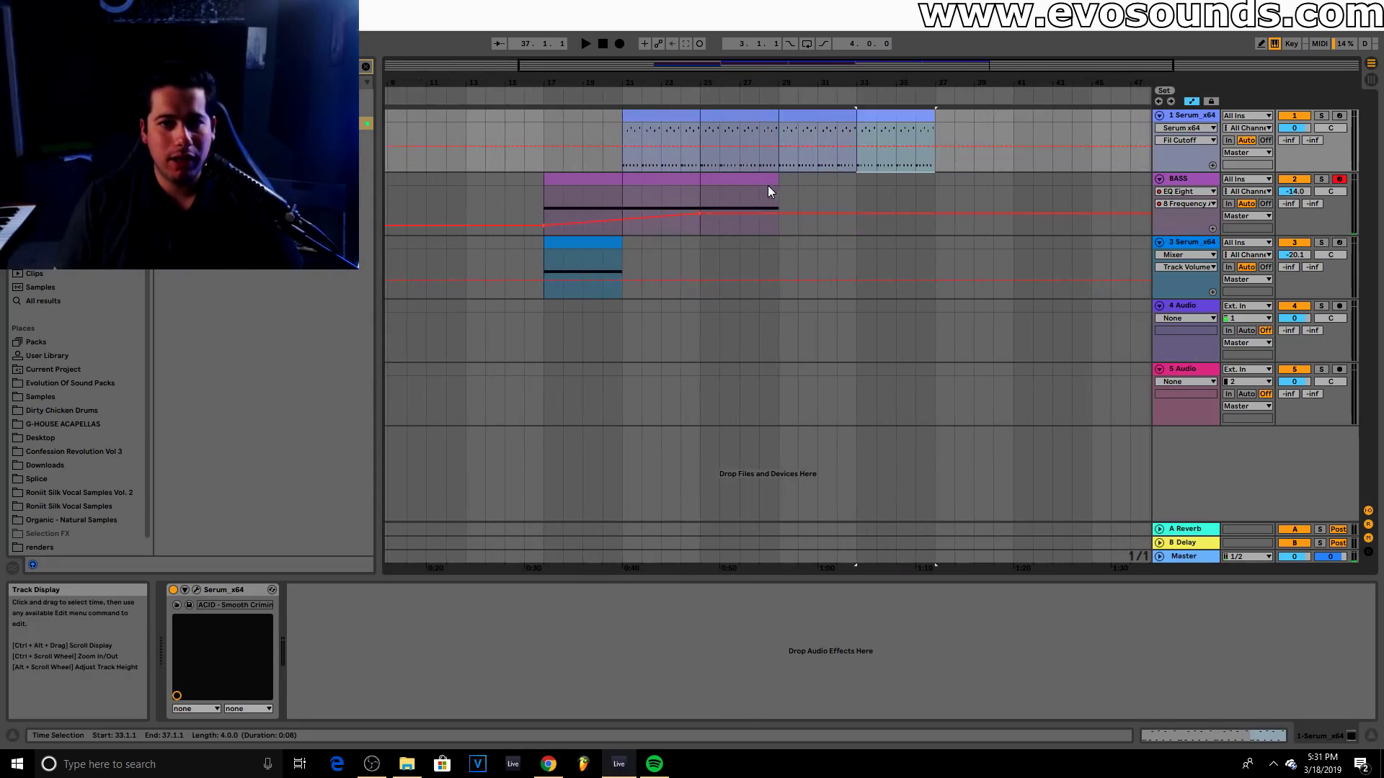
left_click(769, 180)
key("ctrl+d")
key("ctrl+d")
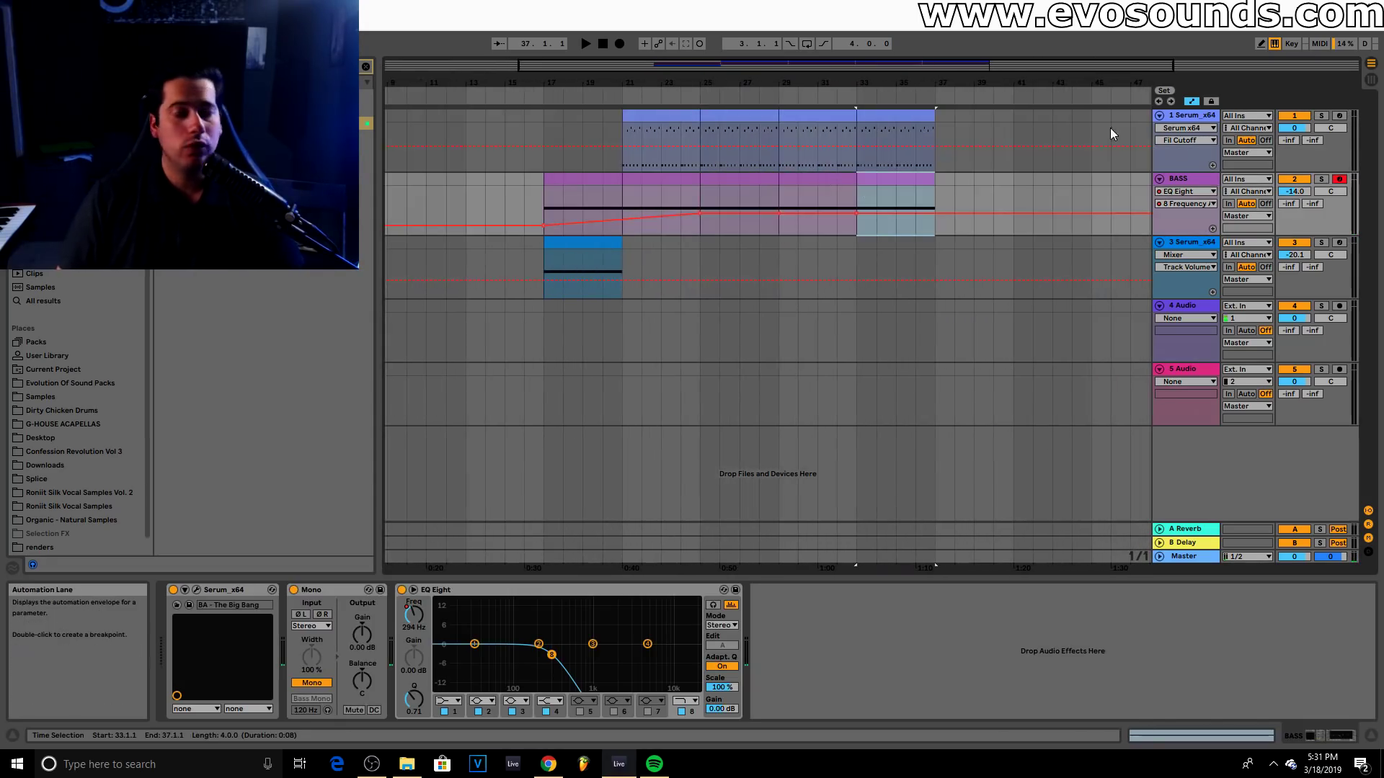
Add EQ Eight to the acid Serum track and enable its band 8 high cut at 102 Hz
left_click(1186, 115)
left_click_drag(217, 123, 317, 614)
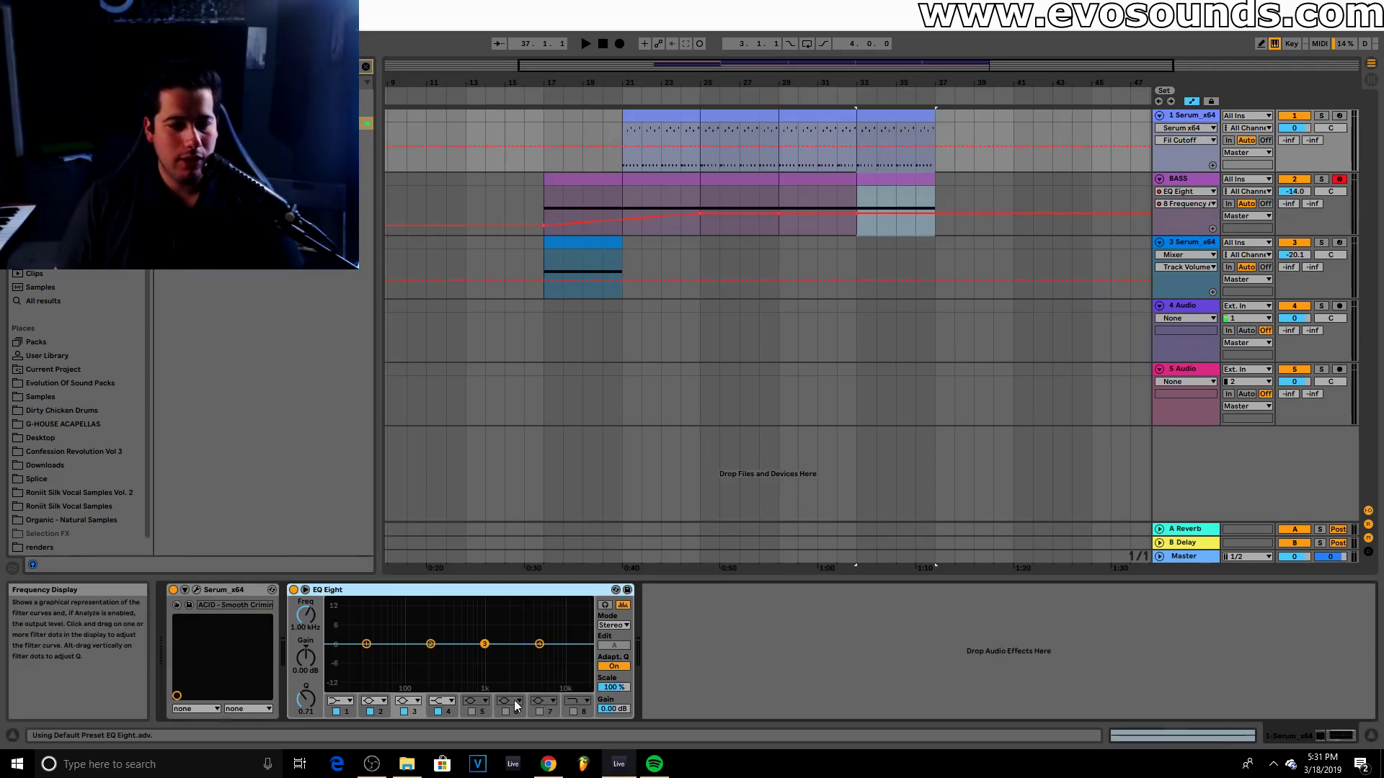
left_click(575, 712)
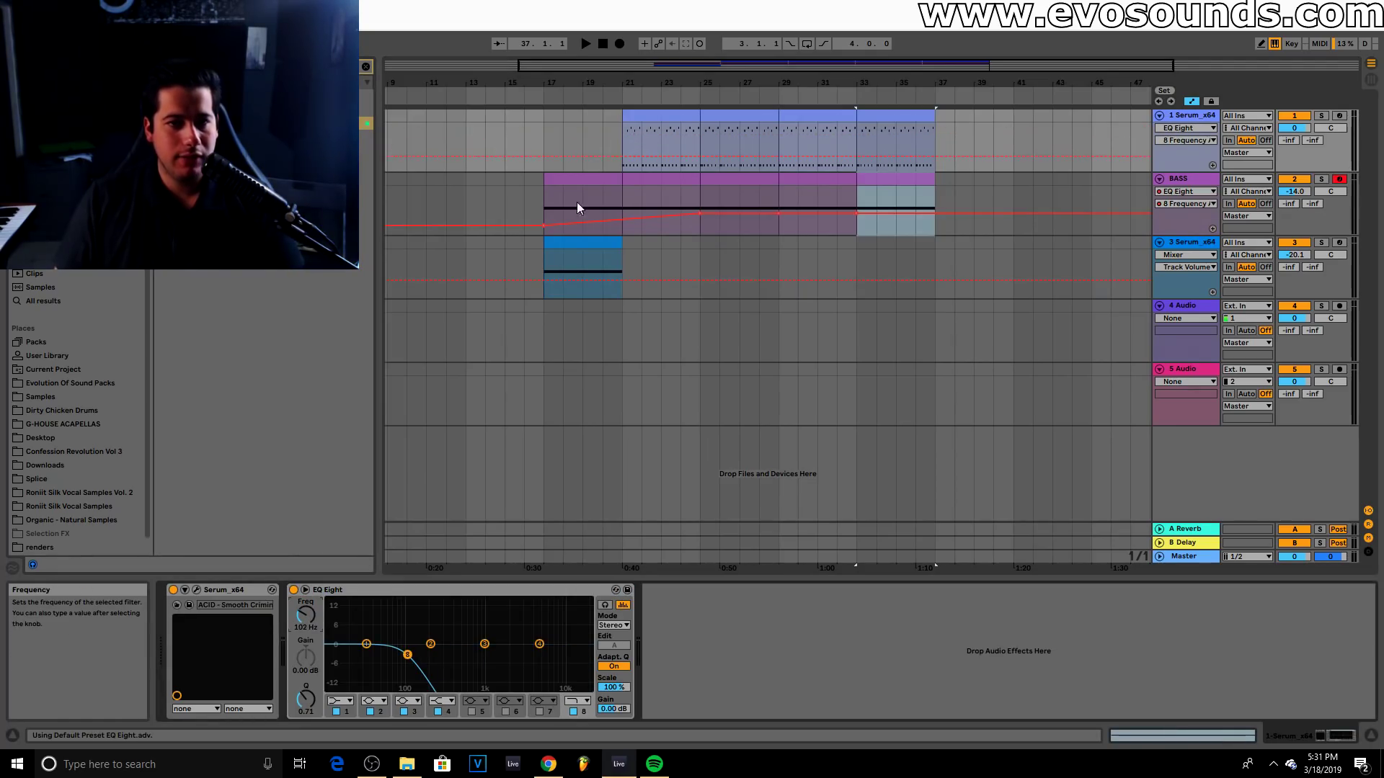
Lower the acid track's high cut to about 85 Hz and automate it to rise from bar 21 to bar 29
left_click(602, 143)
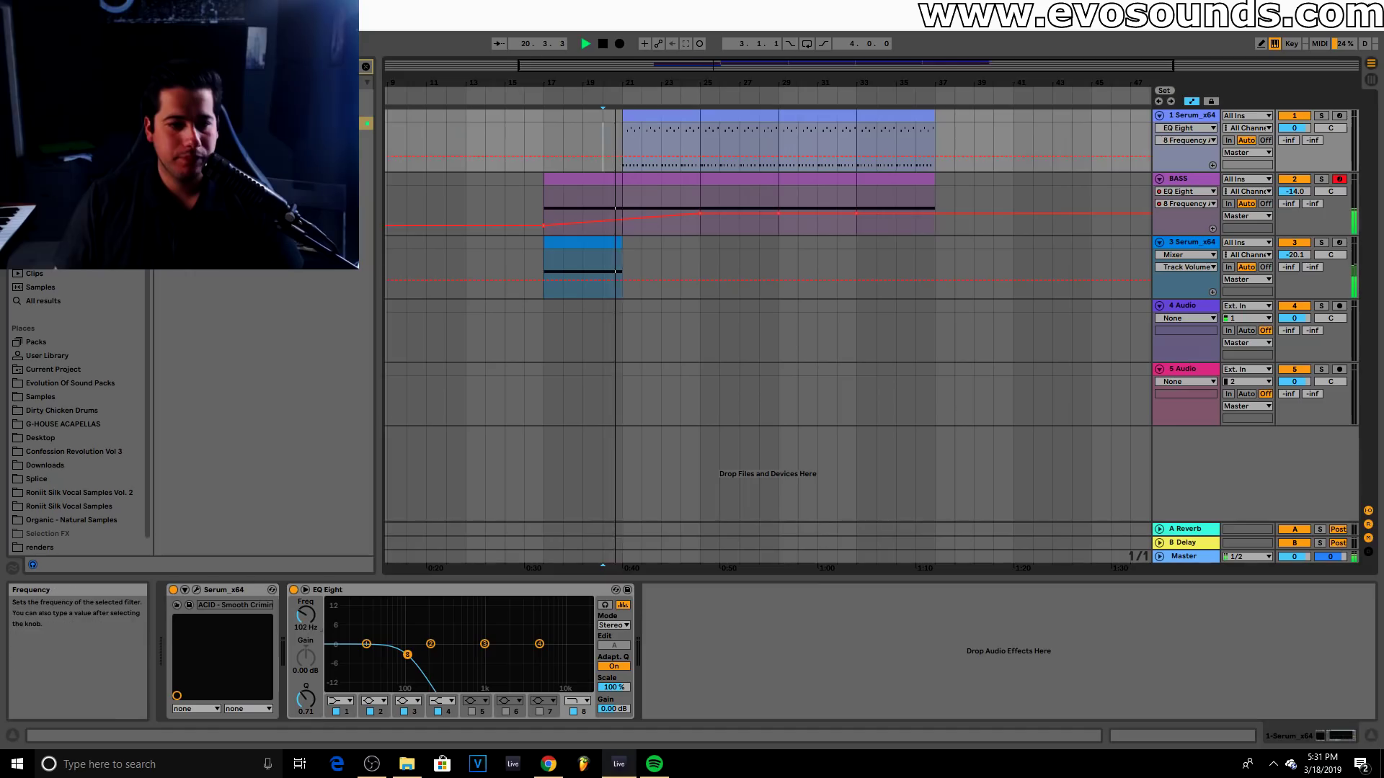
left_click_drag(306, 614, 306, 620)
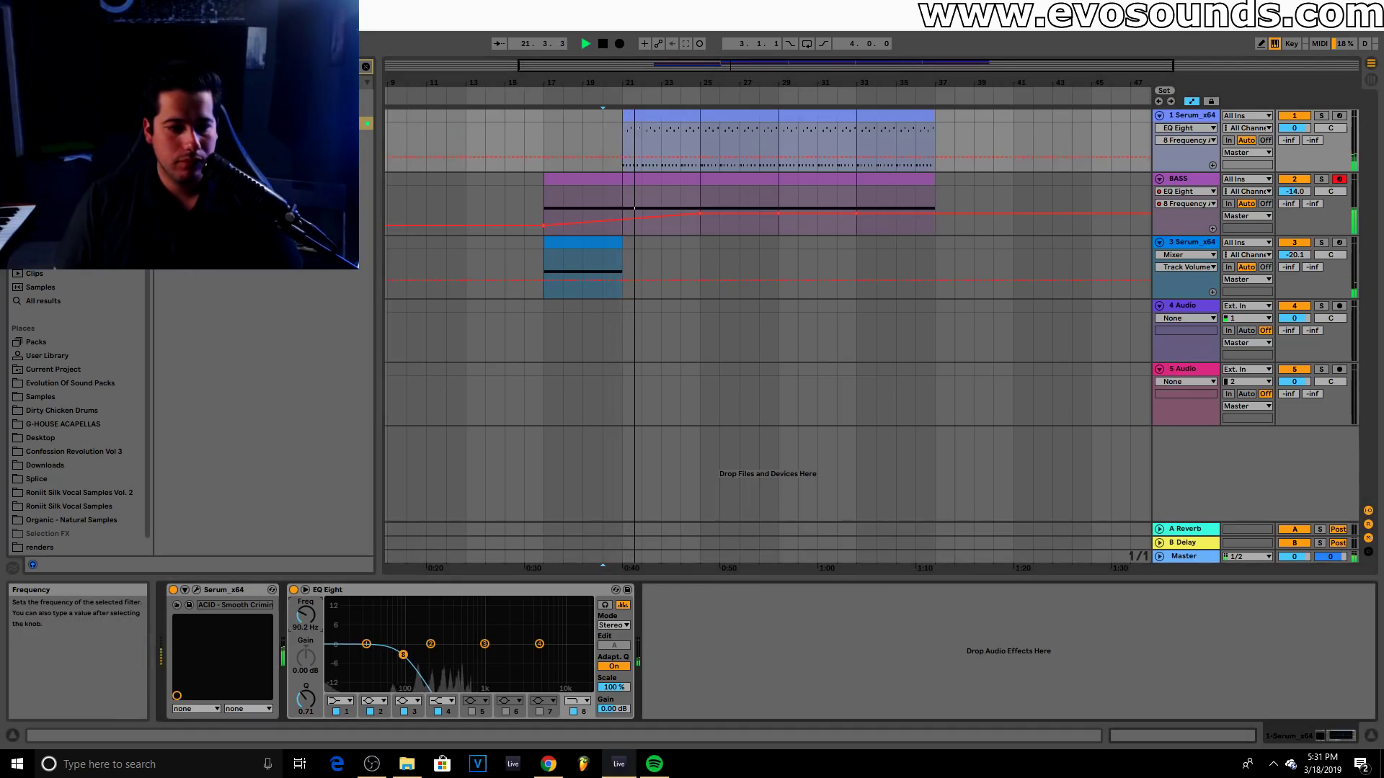
left_click(623, 158)
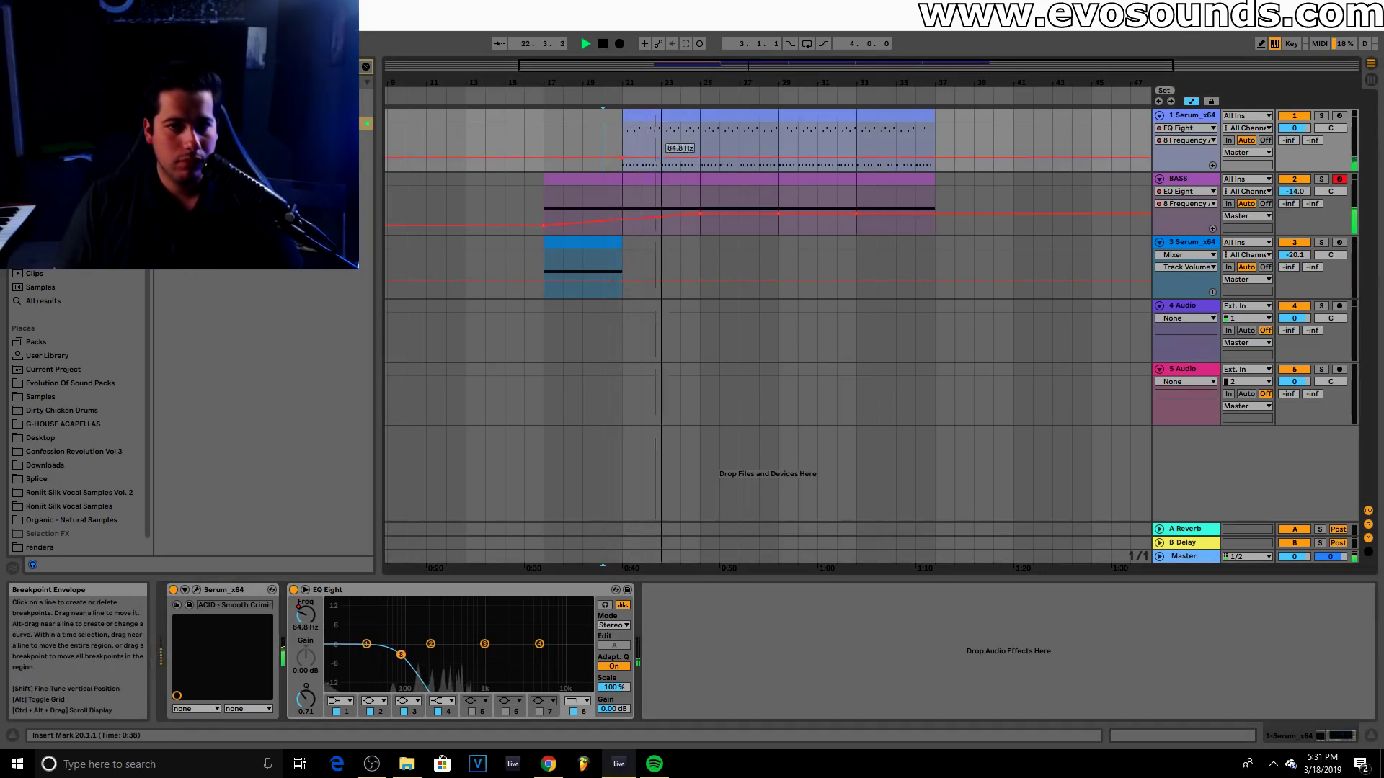
left_click_drag(778, 157, 779, 123)
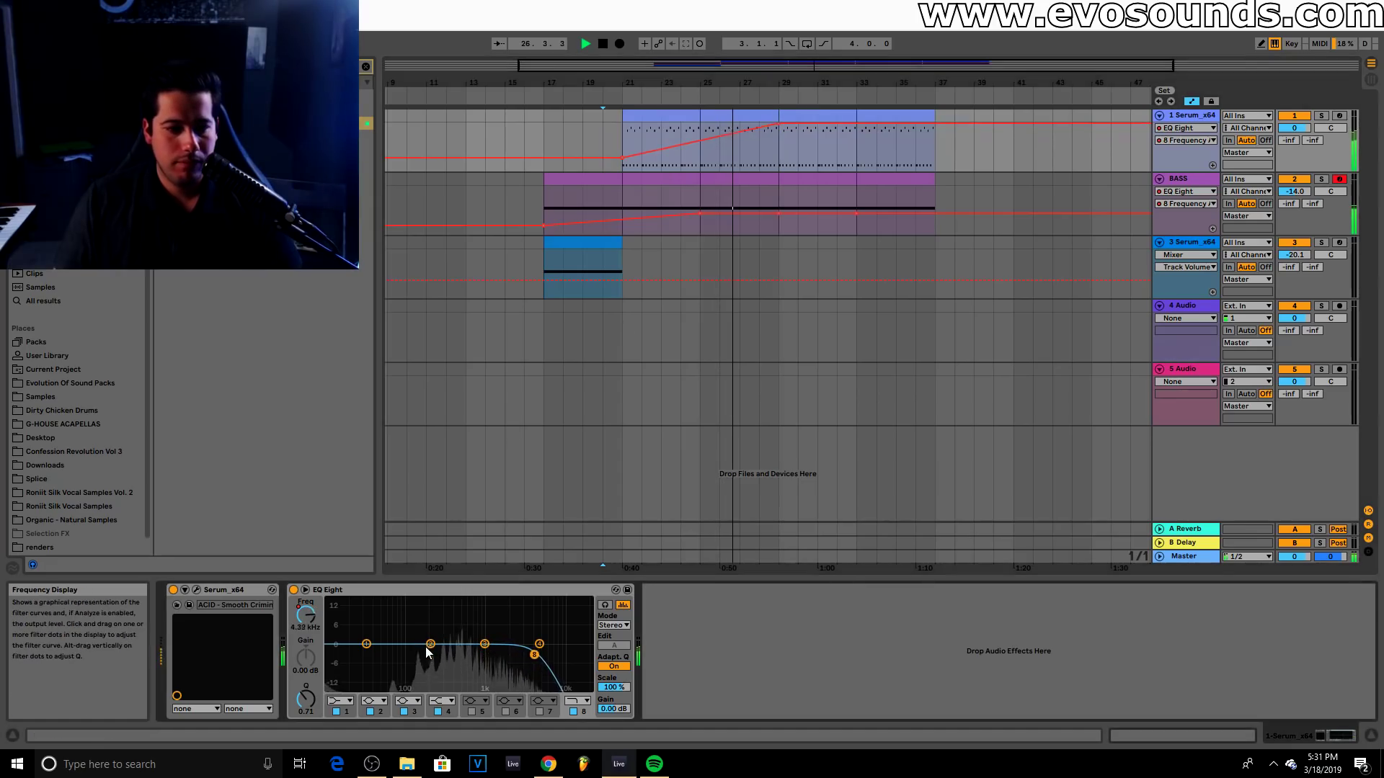
Change band 2 of the acid track's EQ Eight to a low cut at 250 Hz
left_click(376, 701)
left_click(379, 616)
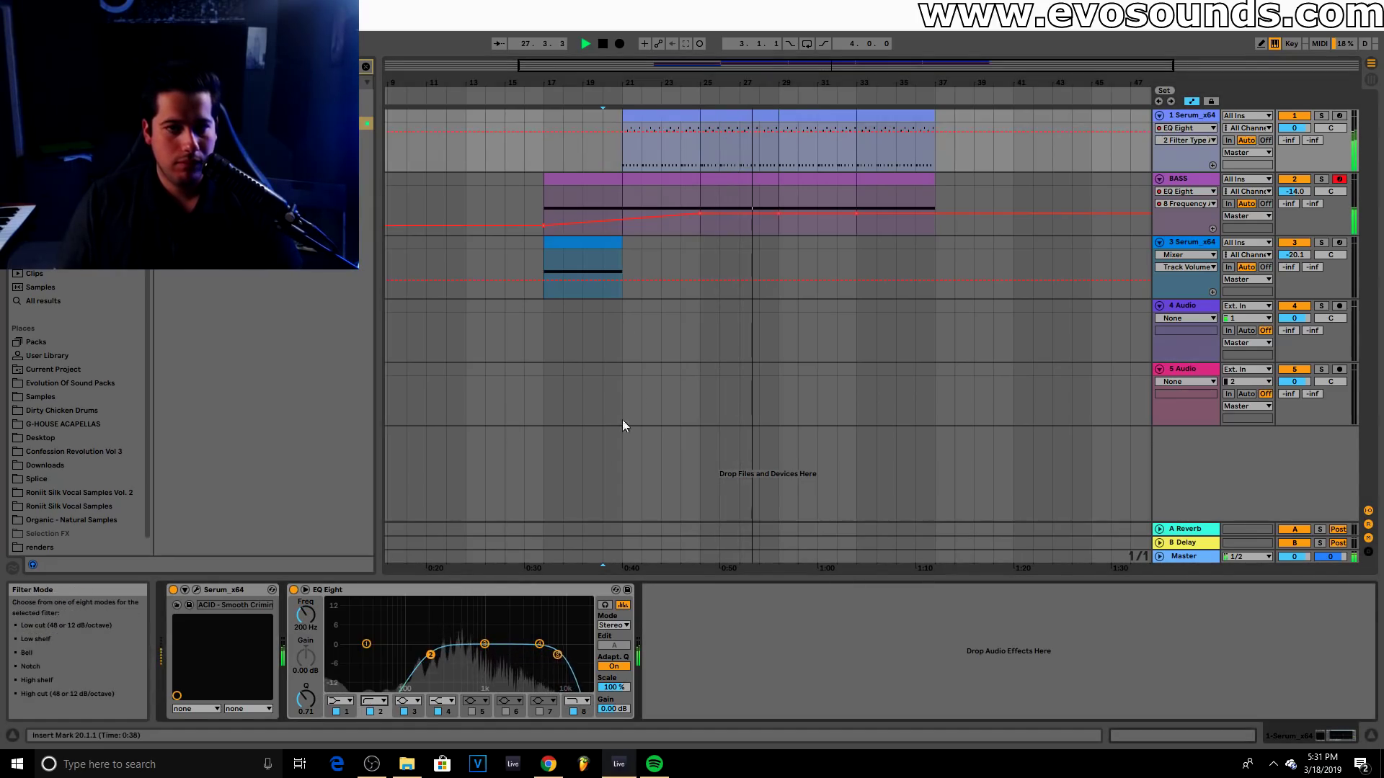
left_click(810, 120)
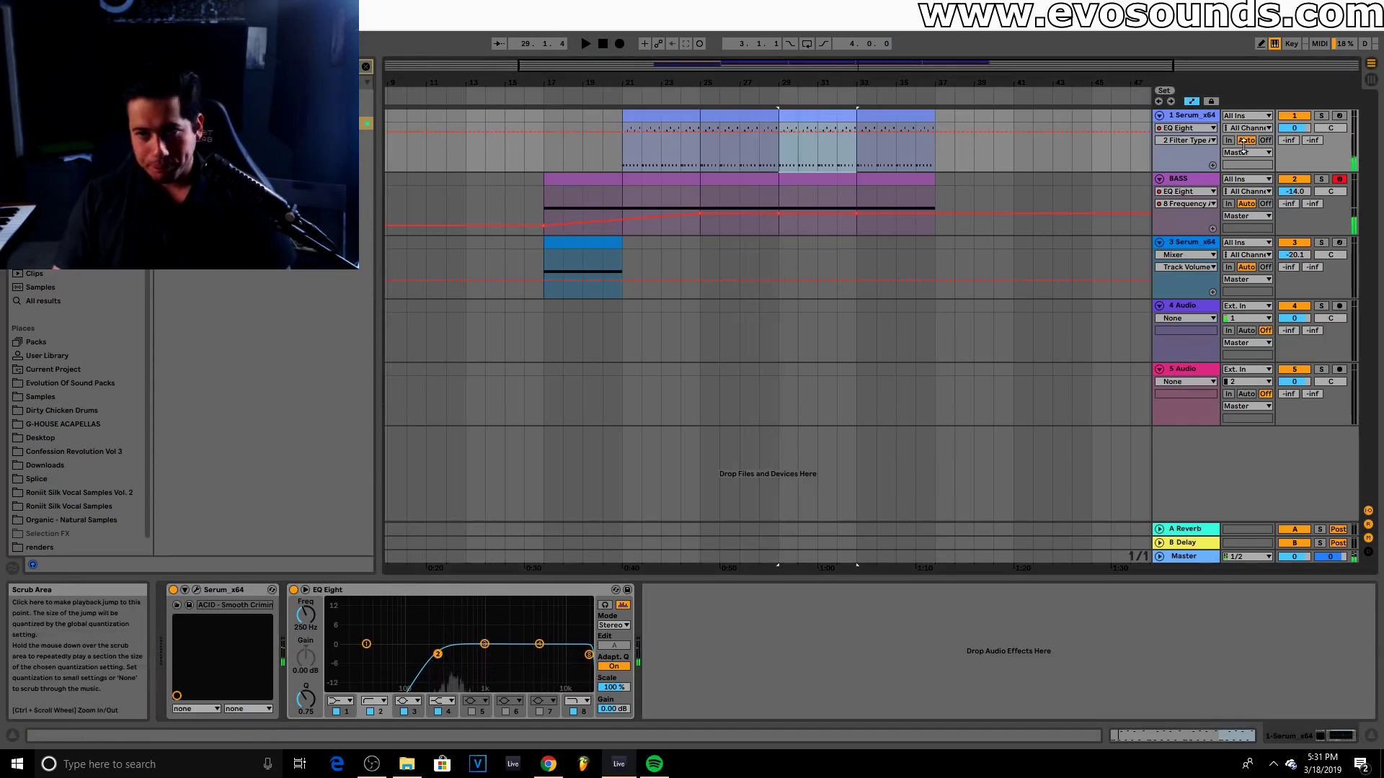
Duplicate the BASS track and load the preset FX - BRAAA in the copy's Serum
left_click(1180, 209)
key("ctrl+d")
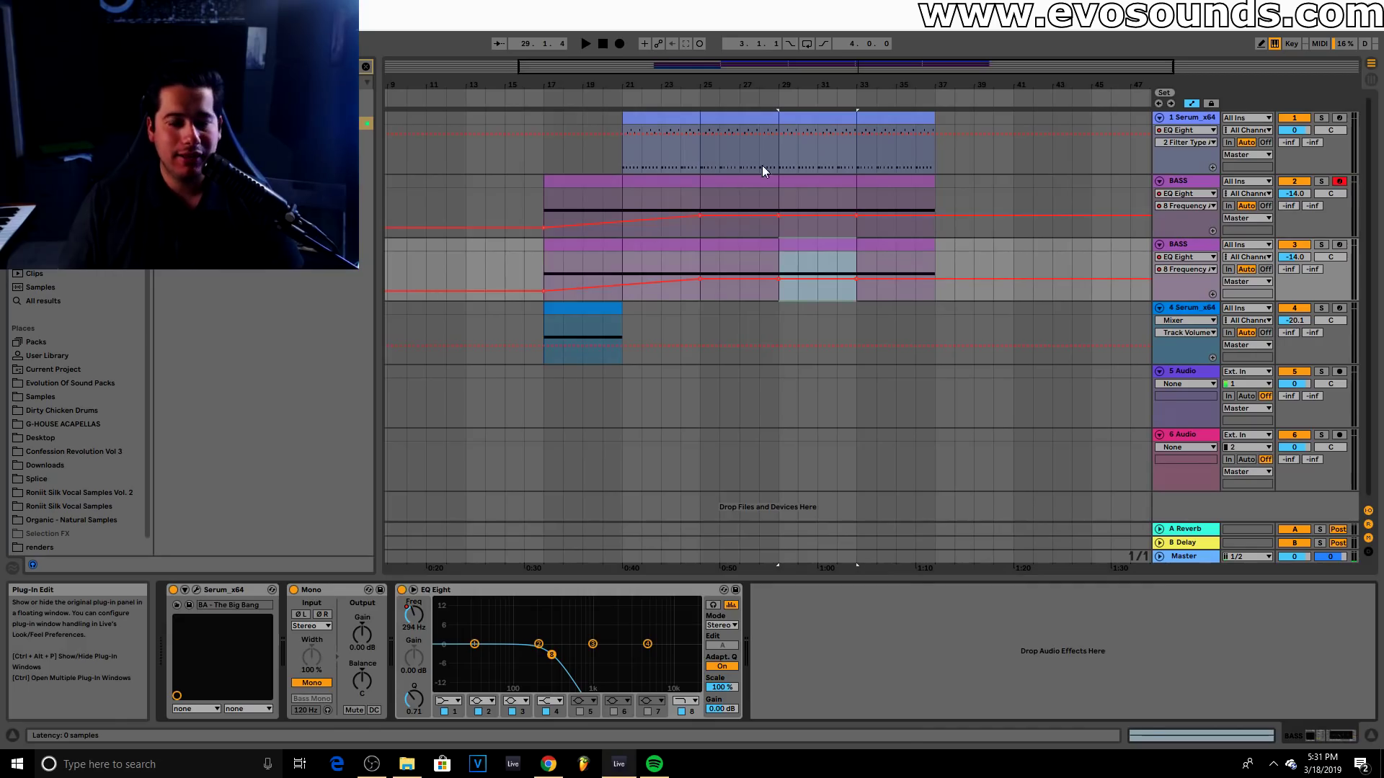
key("ctrl+alt+p")
left_click(696, 239)
mouse_move(666, 436)
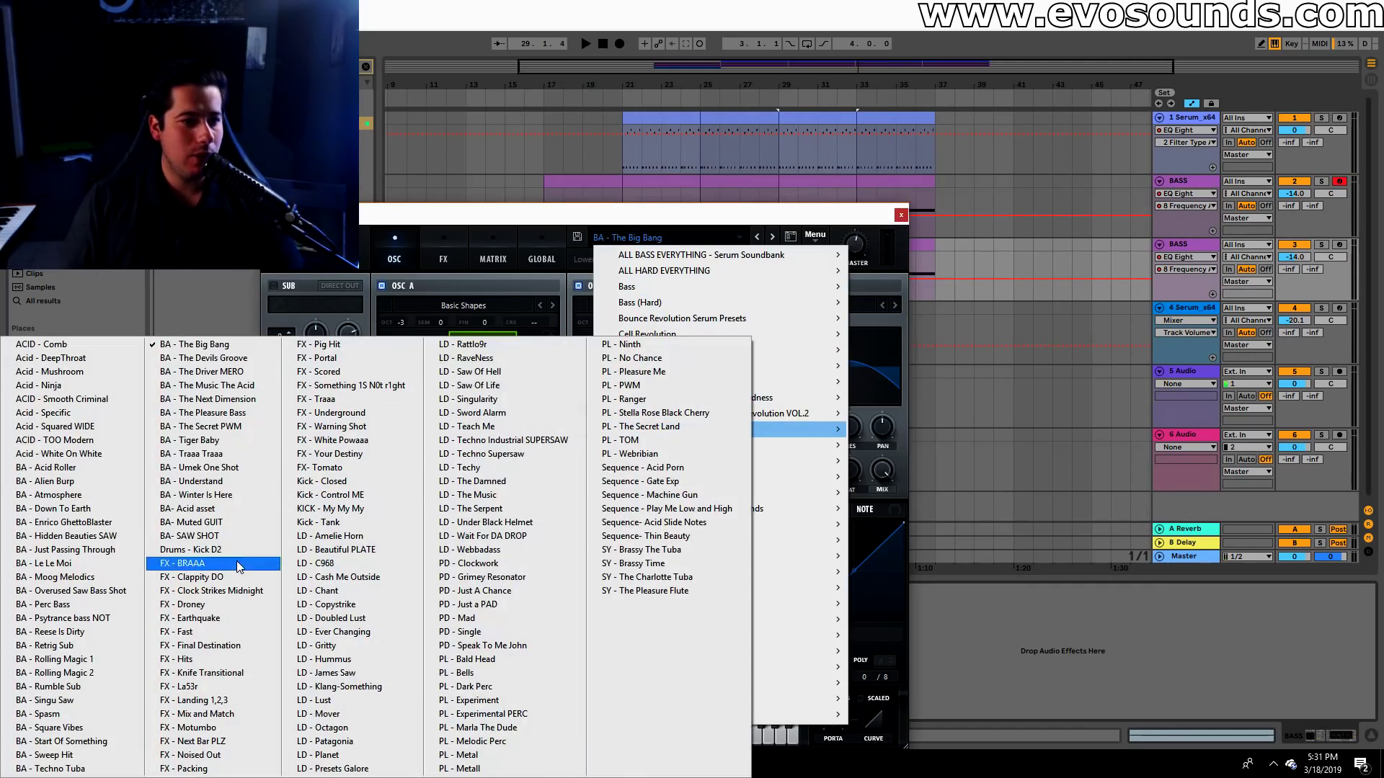
left_click(182, 563)
Browse the FX presets to FX - Next Bar PLZ, set the duplicate track's volume to -6.6 dB and close Serum
left_click_drag(867, 218, 846, 196)
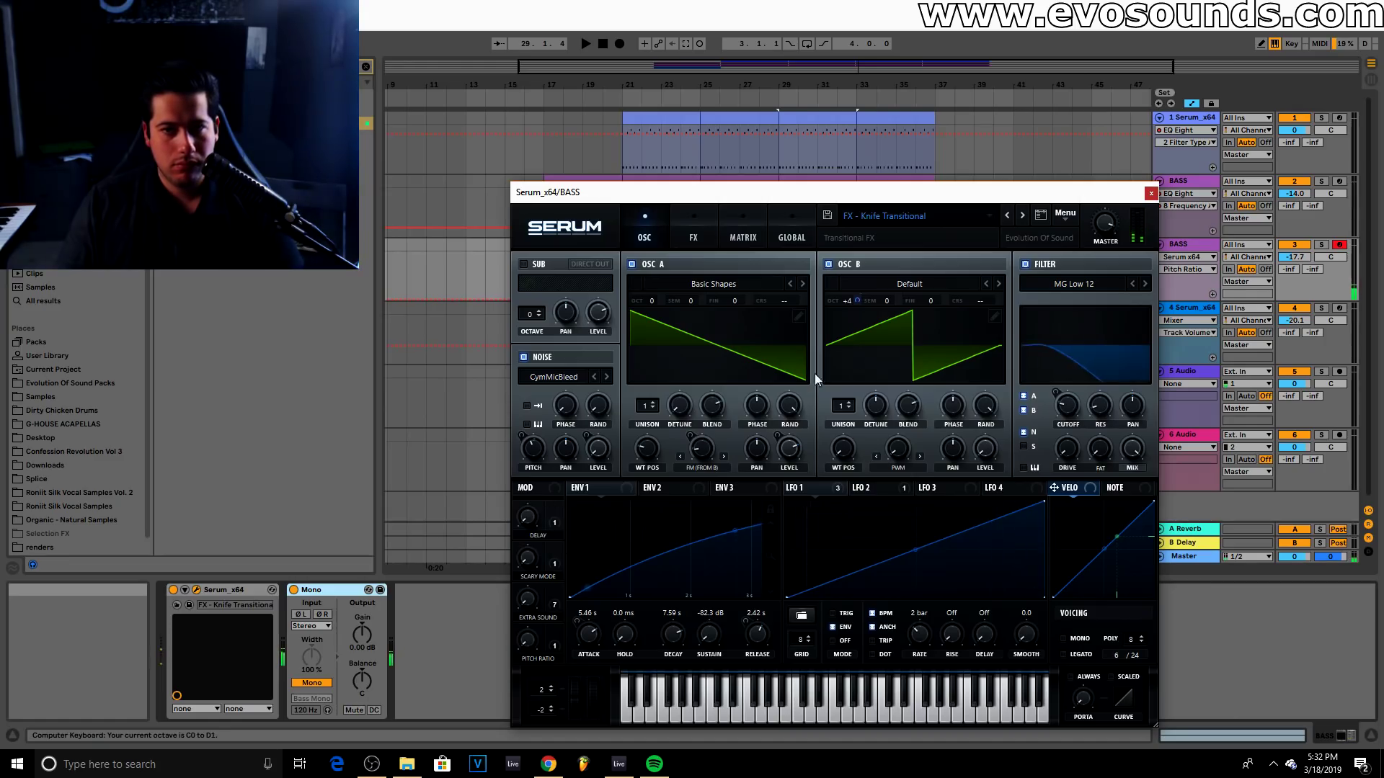
left_click(1022, 215)
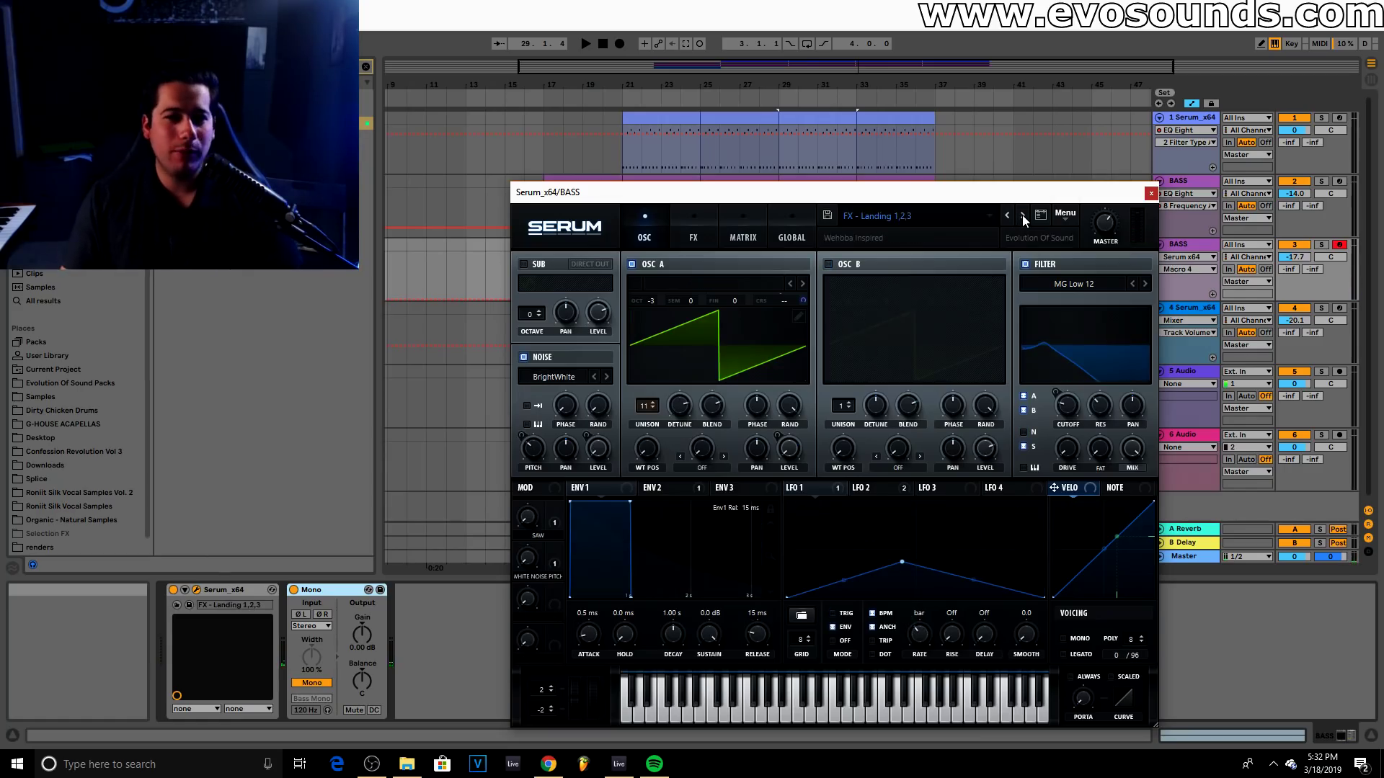
left_click(1022, 215)
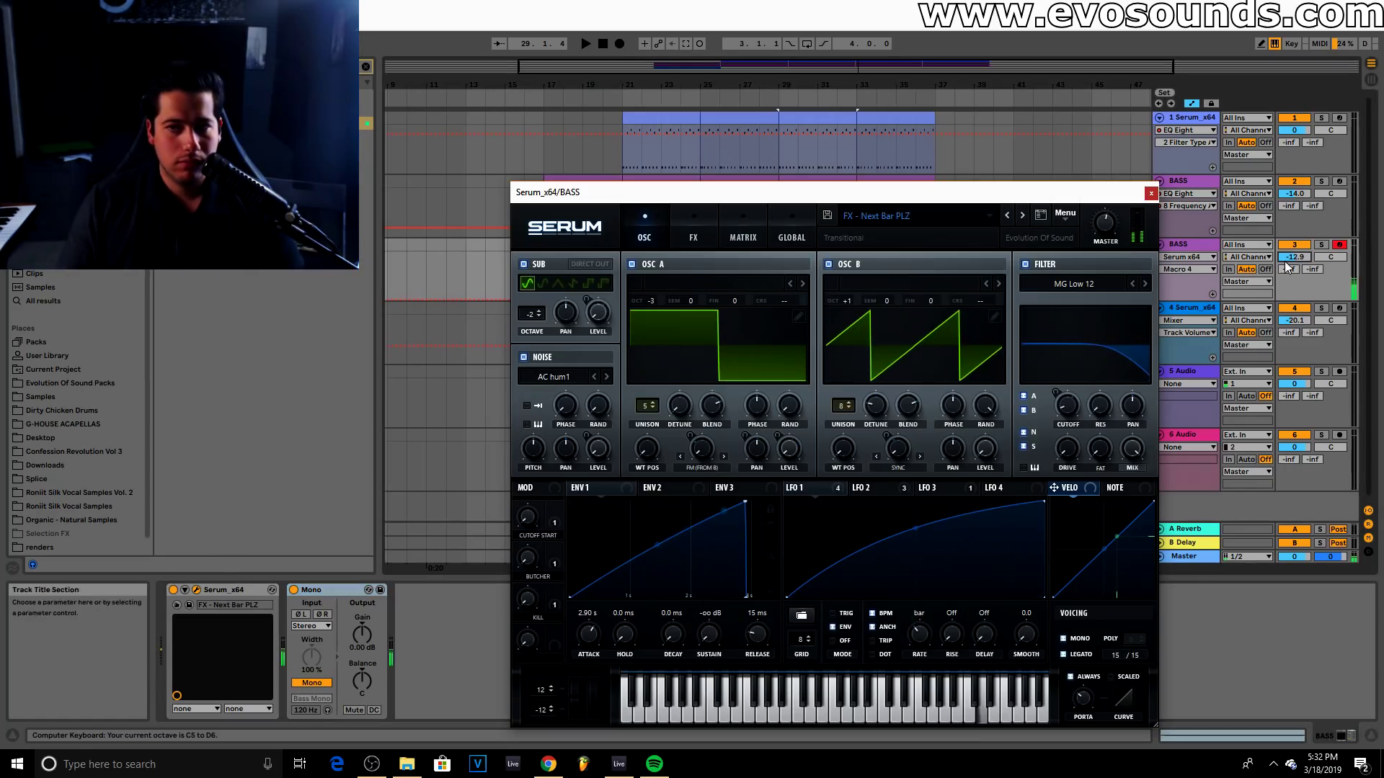
left_click(1151, 192)
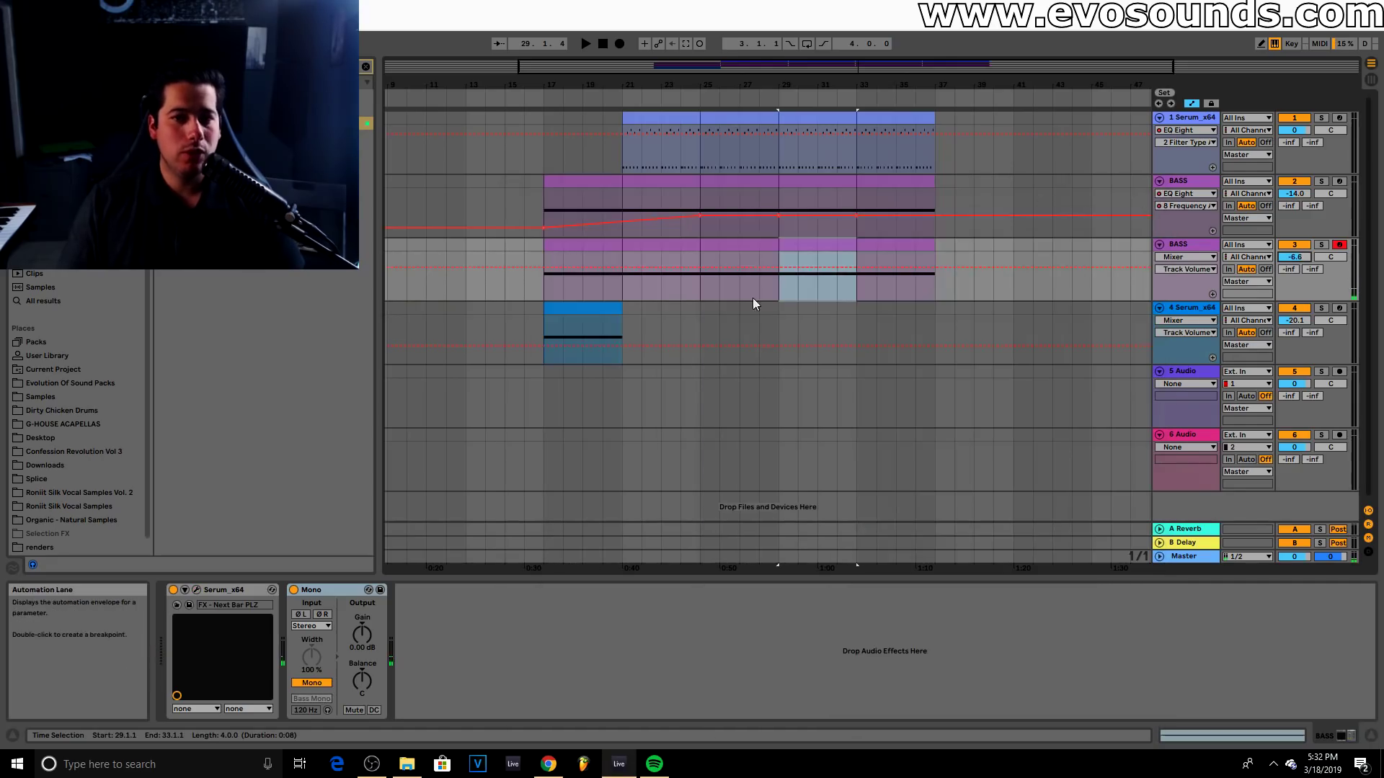
Remove the duplicate BASS track's clips before bar 25 and mark bar 28 on the acid track
left_click(694, 243)
left_click_drag(640, 238, 600, 241)
key("ctrl+z")
left_click(766, 151)
left_click_drag(767, 149, 776, 147)
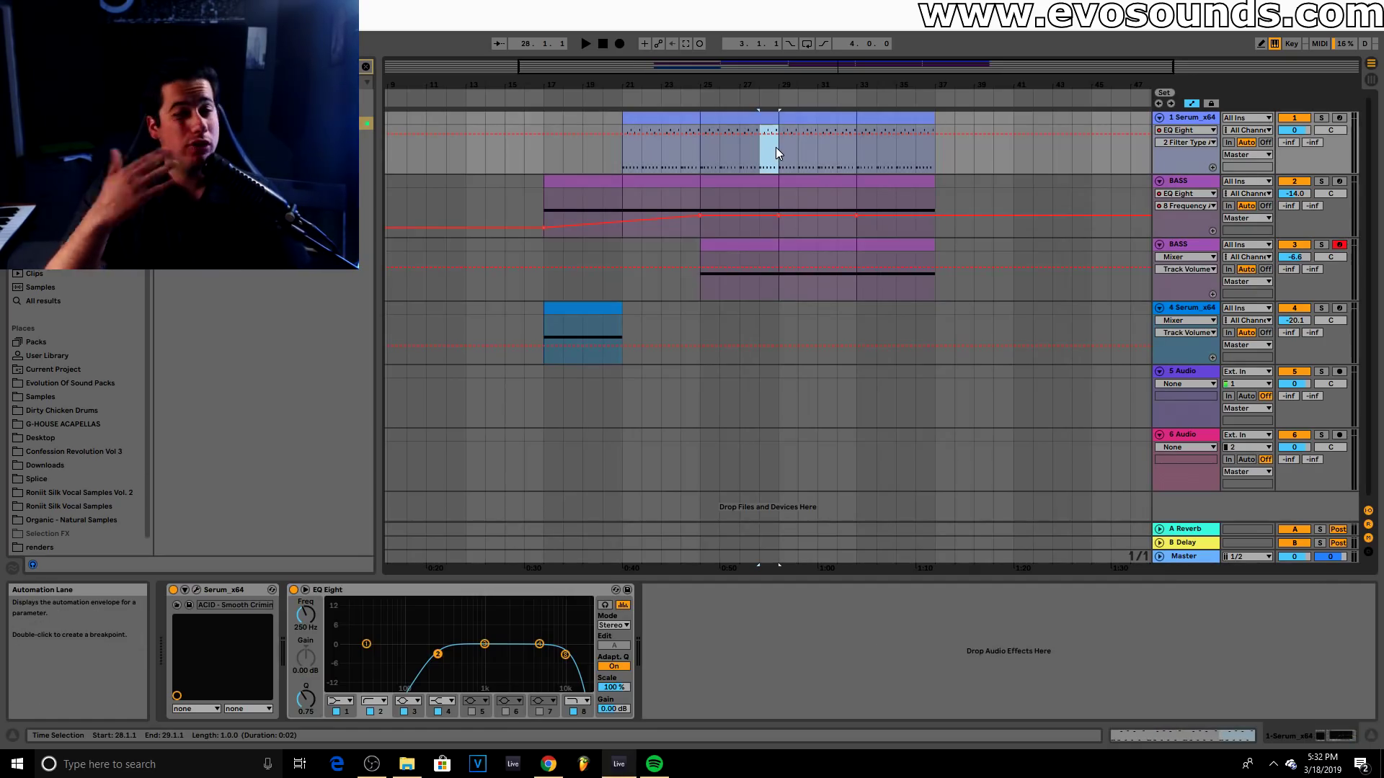
Trim the duplicate BASS track's clip at bar 25 to bar 28 only and delete its clips from bar 29 onward
double_click(719, 247)
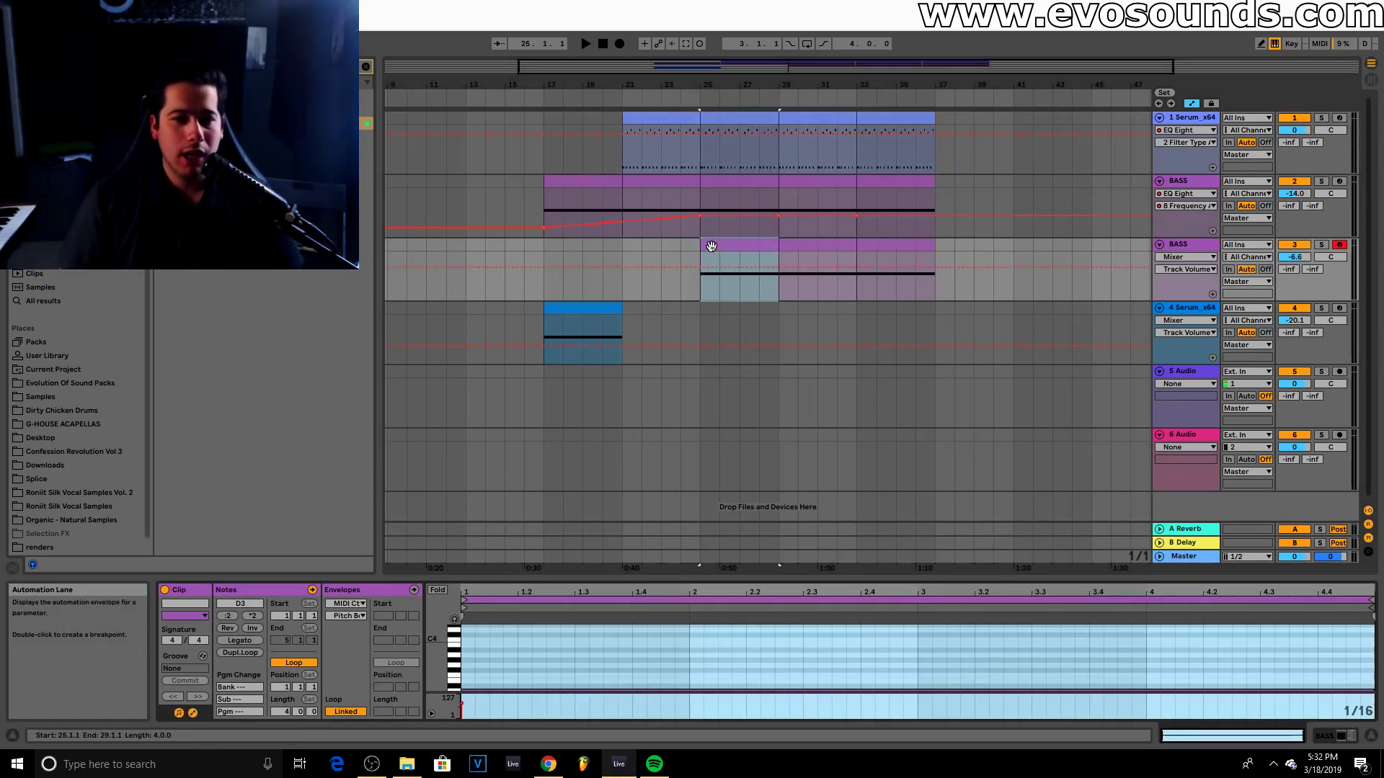
left_click_drag(702, 246, 828, 242)
double_click(769, 247)
left_click(800, 261)
key("Delete")
left_click(912, 242)
key("Delete")
Solo the duplicate BASS track, audition its bar 28 clip and enlarge the note editor
left_click(768, 244)
left_click(1321, 245)
key("space")
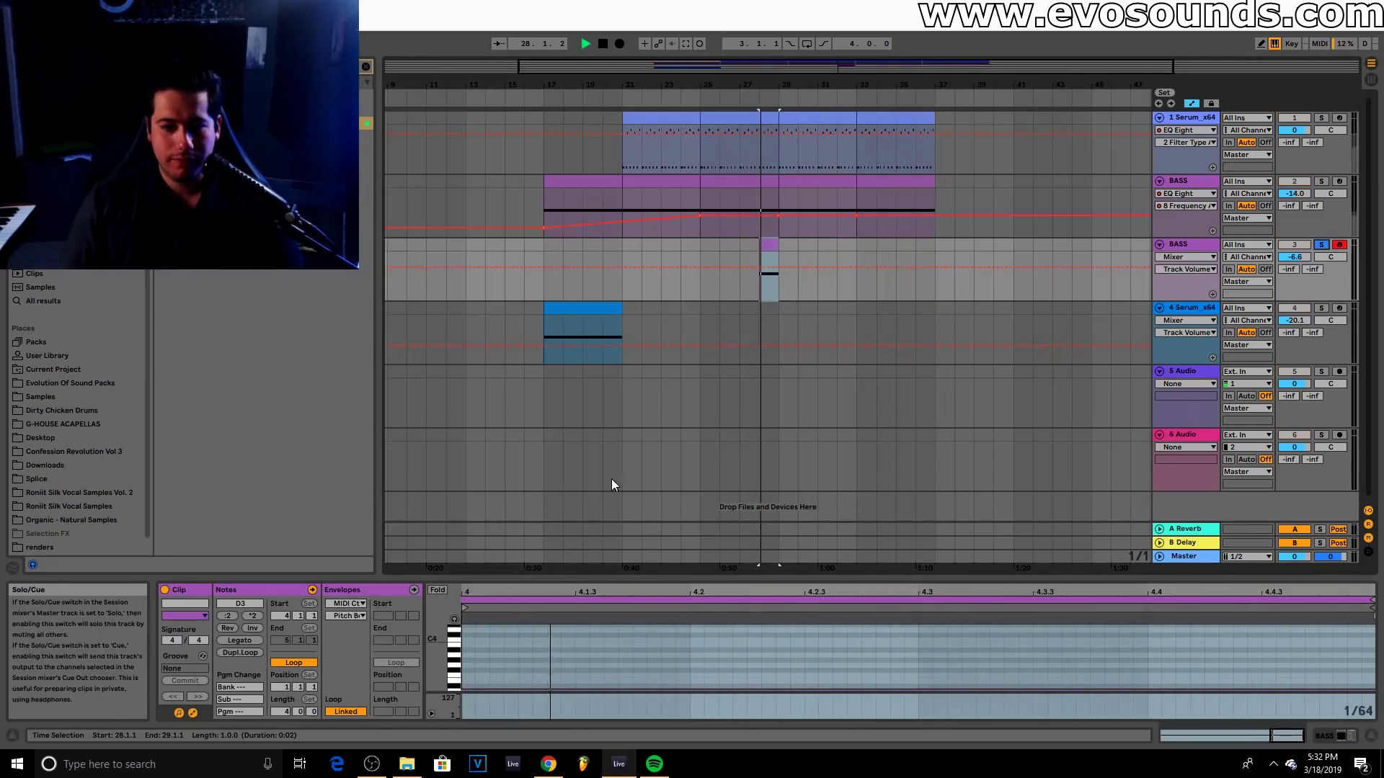
left_click_drag(646, 577, 688, 353)
key("space")
left_click(1203, 244)
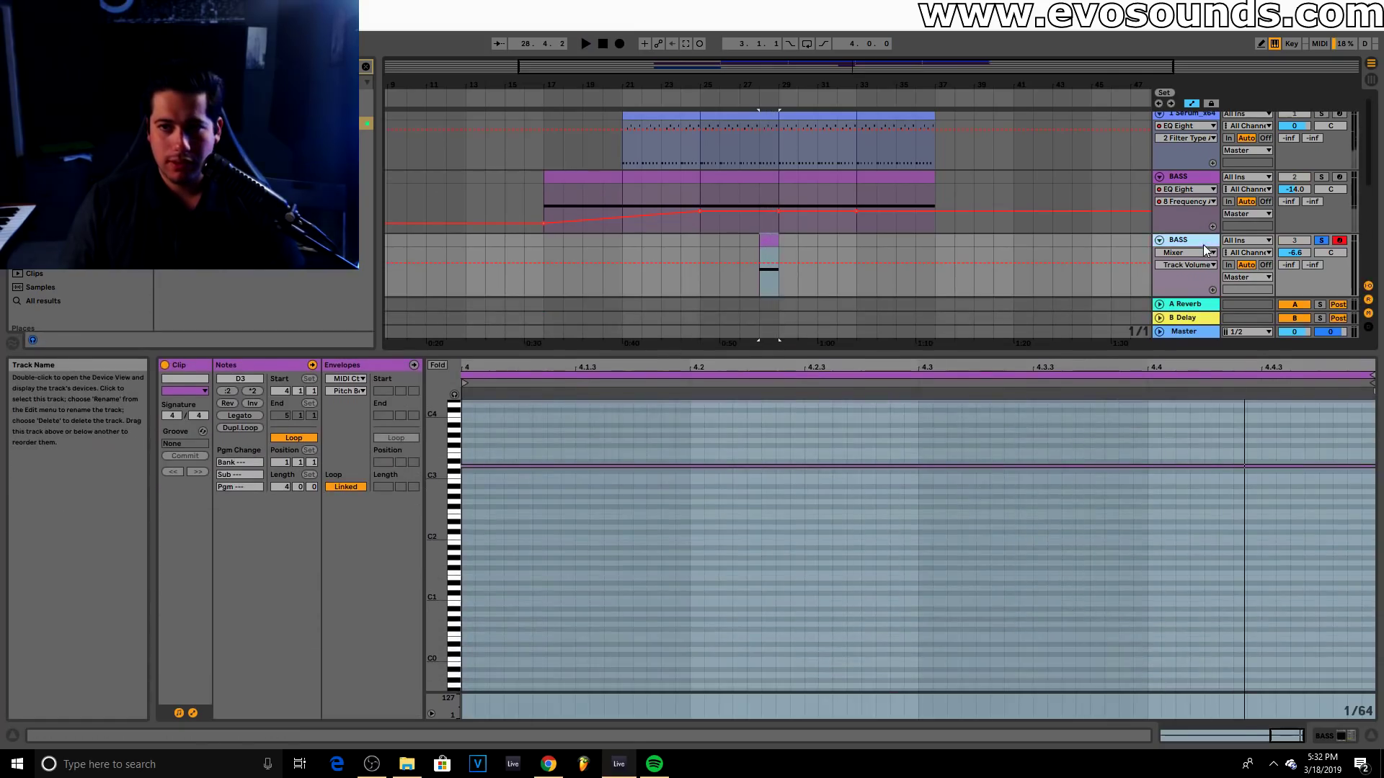
Replace the bar 28 clip's note with a D3 note spanning the bar and transpose it up an octave
left_click(581, 556)
key("Delete")
double_click(468, 465)
key("space")
left_click_drag(473, 466, 1365, 490)
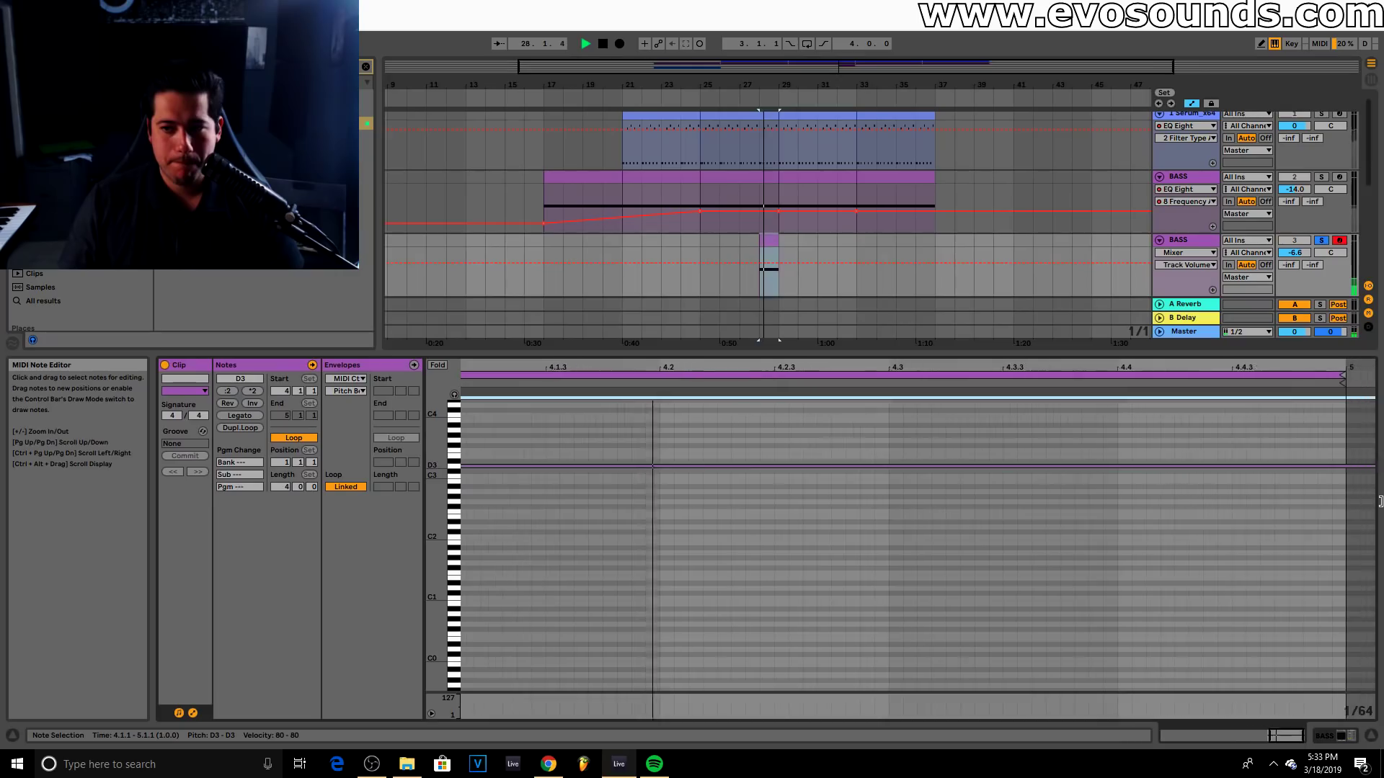
left_click_drag(619, 530, 677, 430)
key("shift+Up")
Set Serum's Env 1 sustain to -7.2 dB and release to 6.75 s on the duplicate BASS track and audition it
left_click(1204, 245)
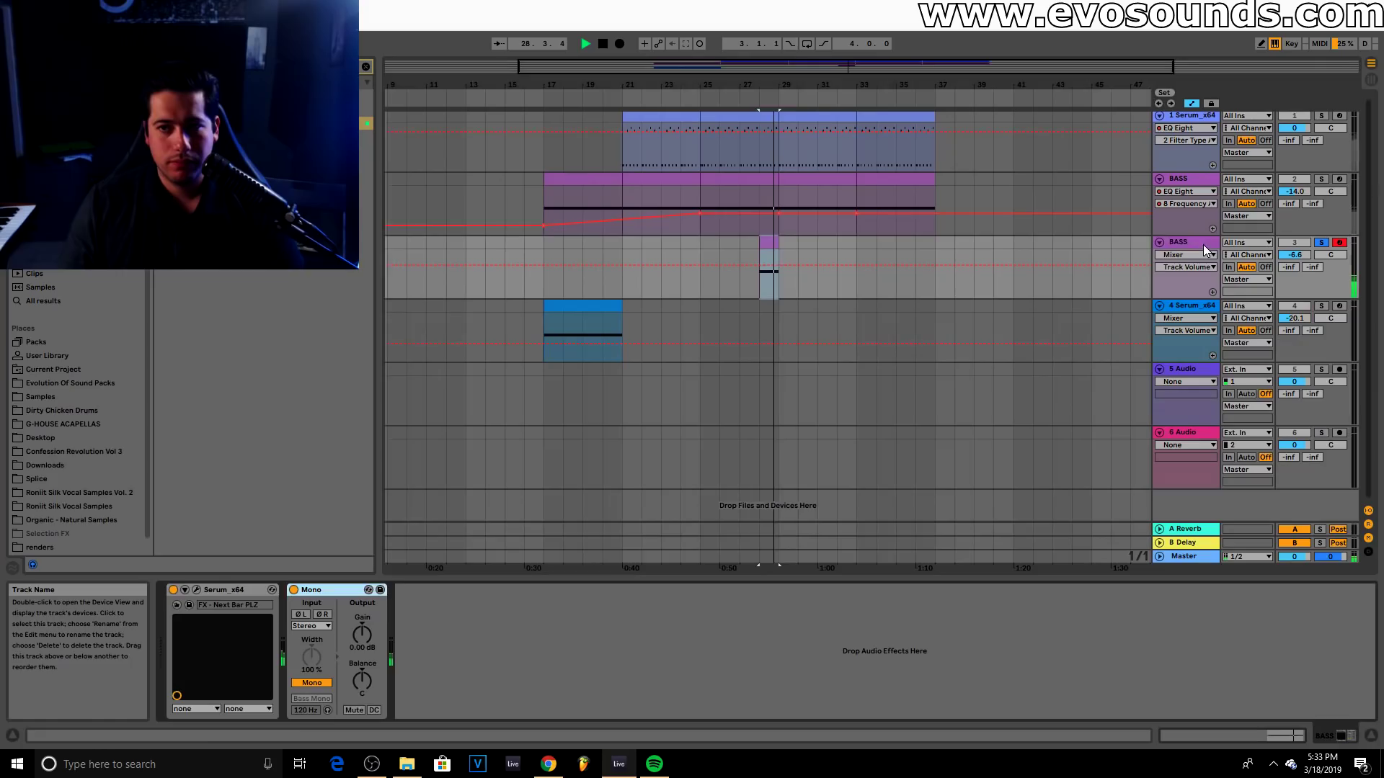
left_click(196, 590)
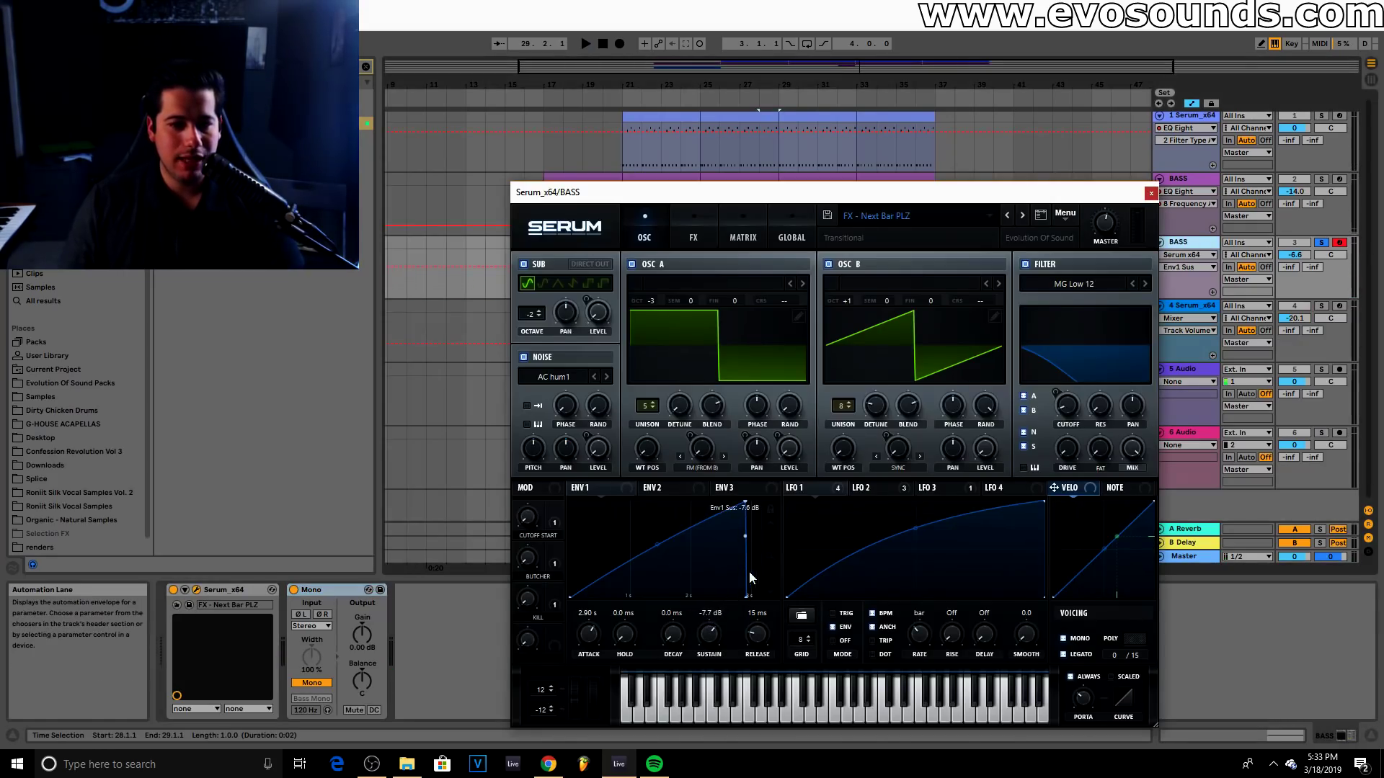
left_click_drag(765, 590, 769, 576)
left_click_drag(708, 627, 768, 624)
key("space")
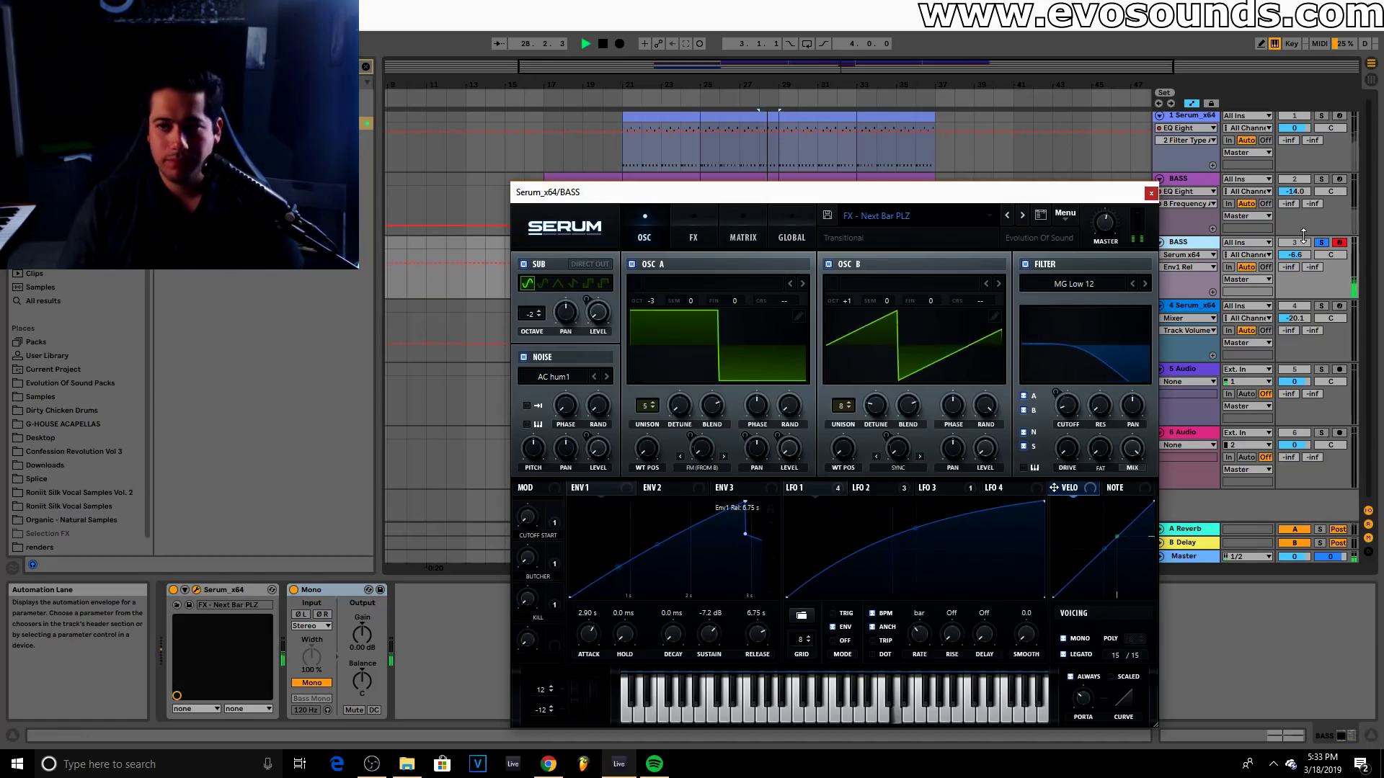
Set the duplicate BASS track's volume to -5.0 dB and delete its Mono device
left_click_drag(1295, 255, 1295, 248)
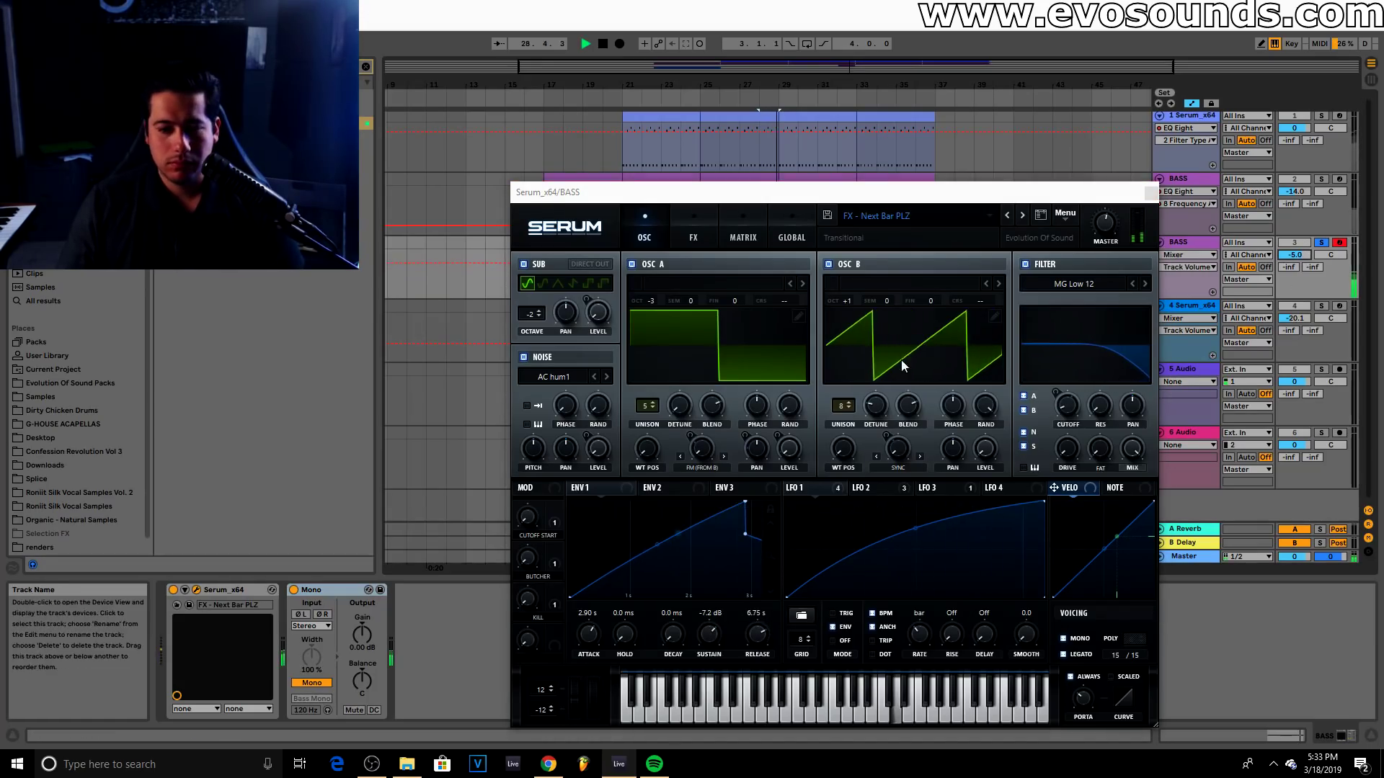
key("space")
left_click(294, 591)
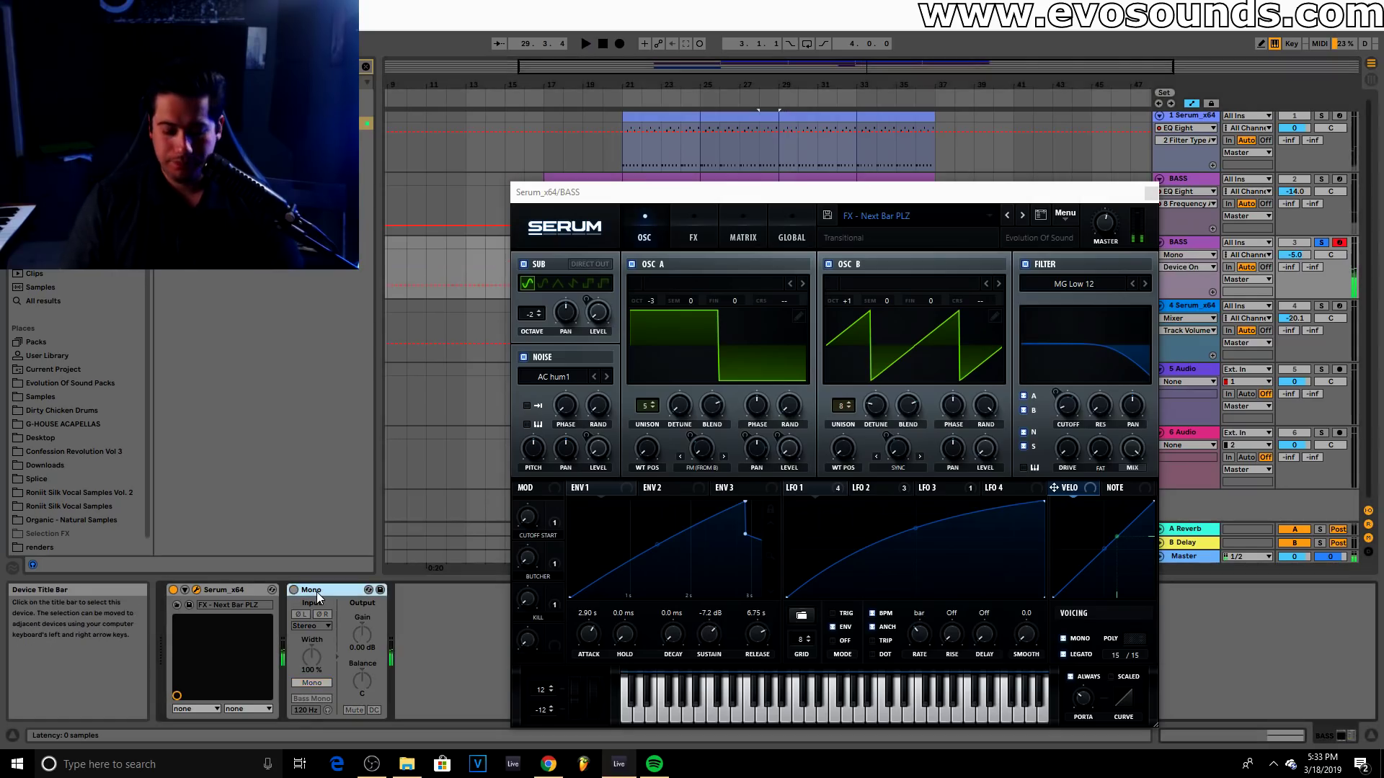
key("Delete")
left_click(1150, 192)
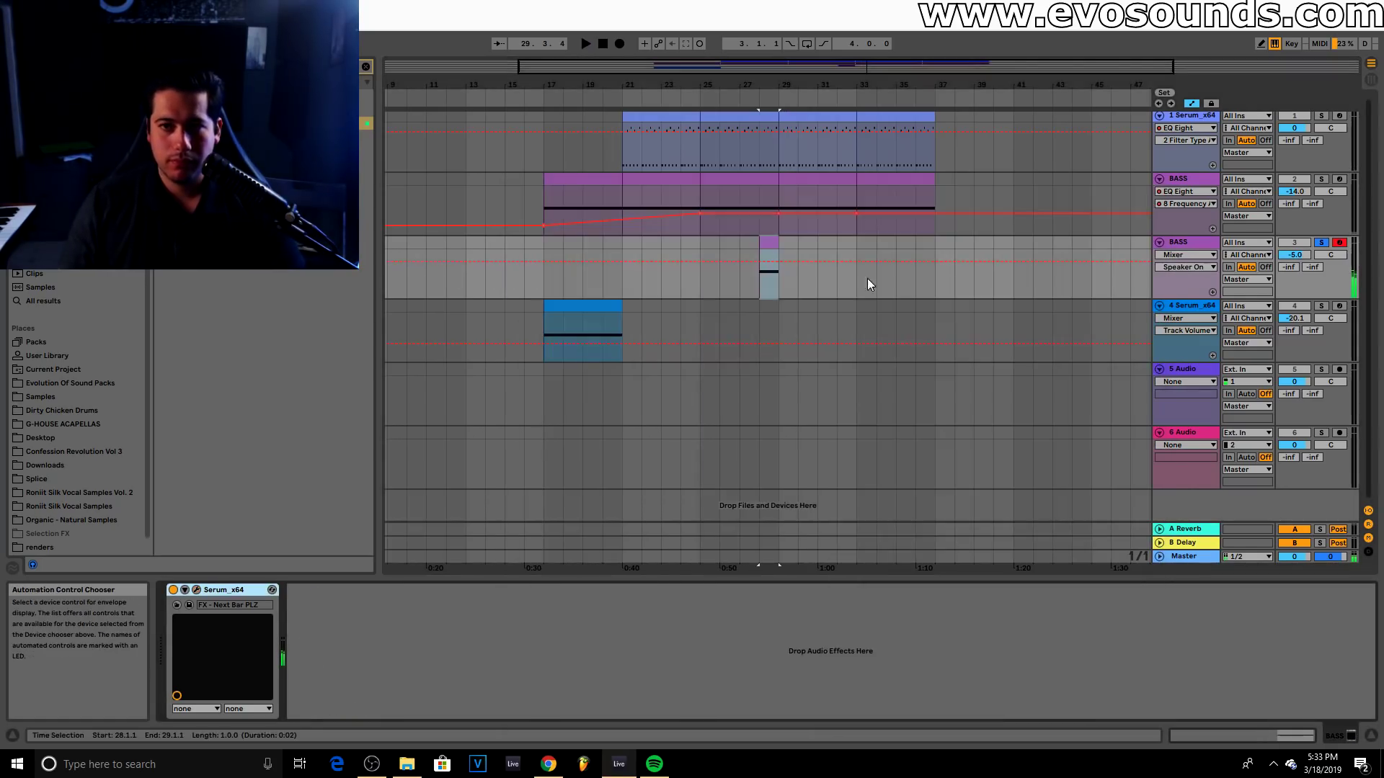
Shorten Serum's Env 1 release to 3.45 s on the duplicate BASS track
left_click(196, 590)
left_click_drag(754, 642, 764, 633)
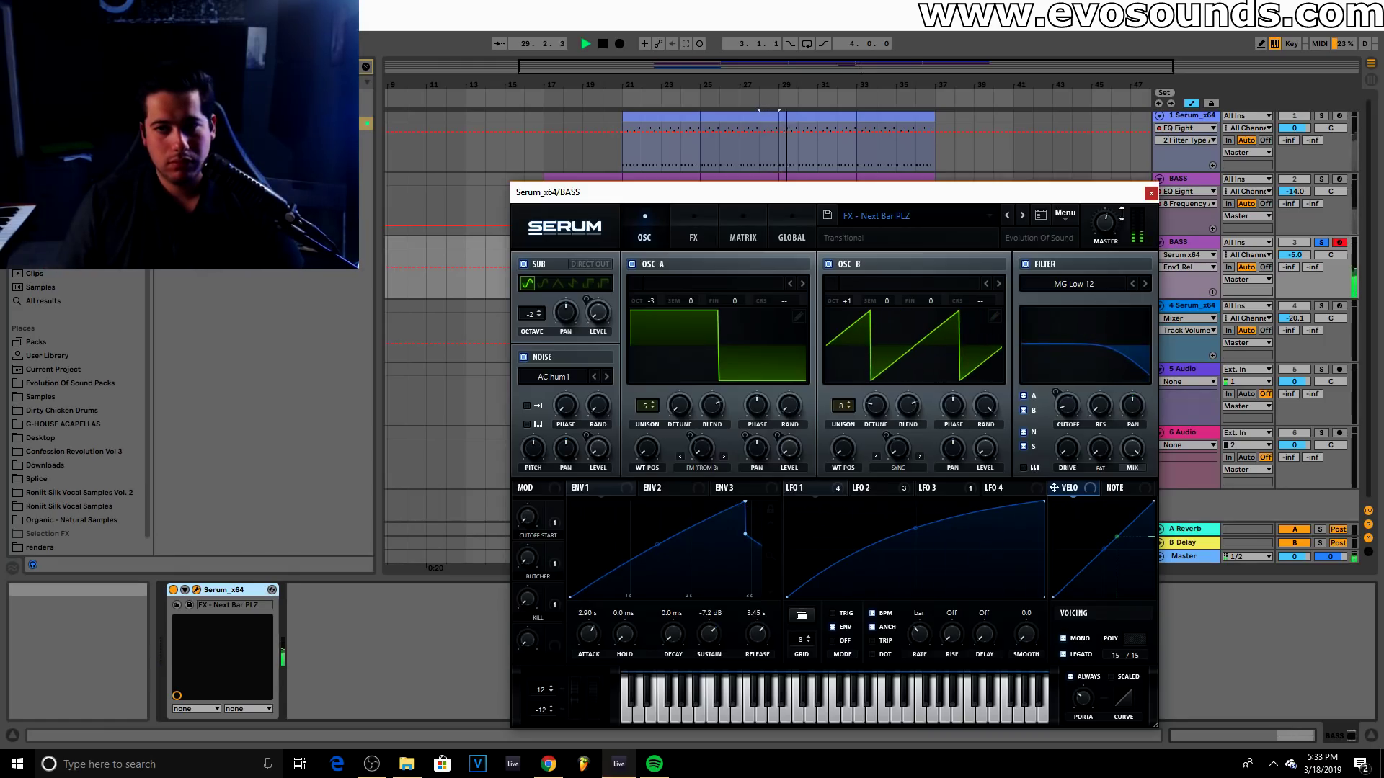
left_click(1151, 193)
Unsolo the duplicate BASS track, audition it in the mix from bar 25 and set its volume to -3.4 dB
left_click(702, 244)
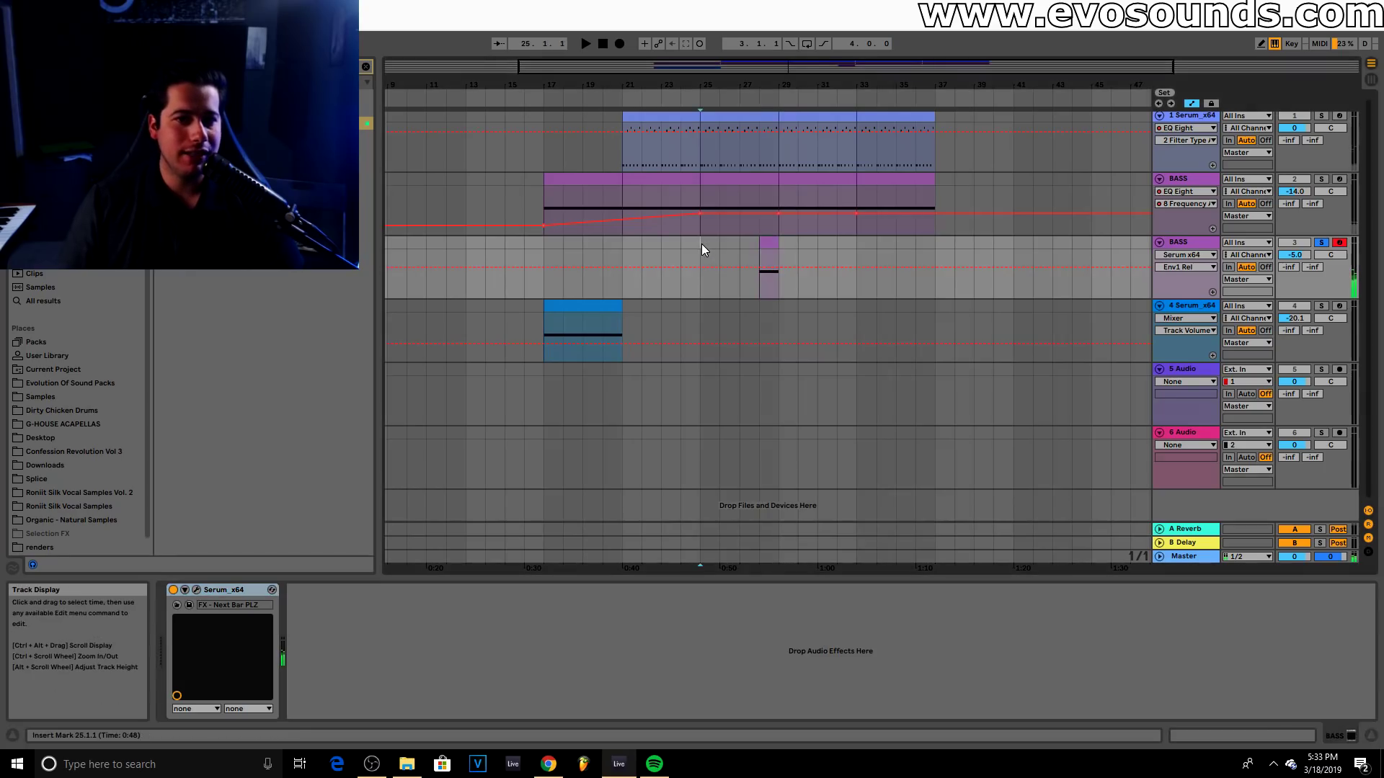
left_click(1319, 244)
left_click_drag(796, 85, 849, 68)
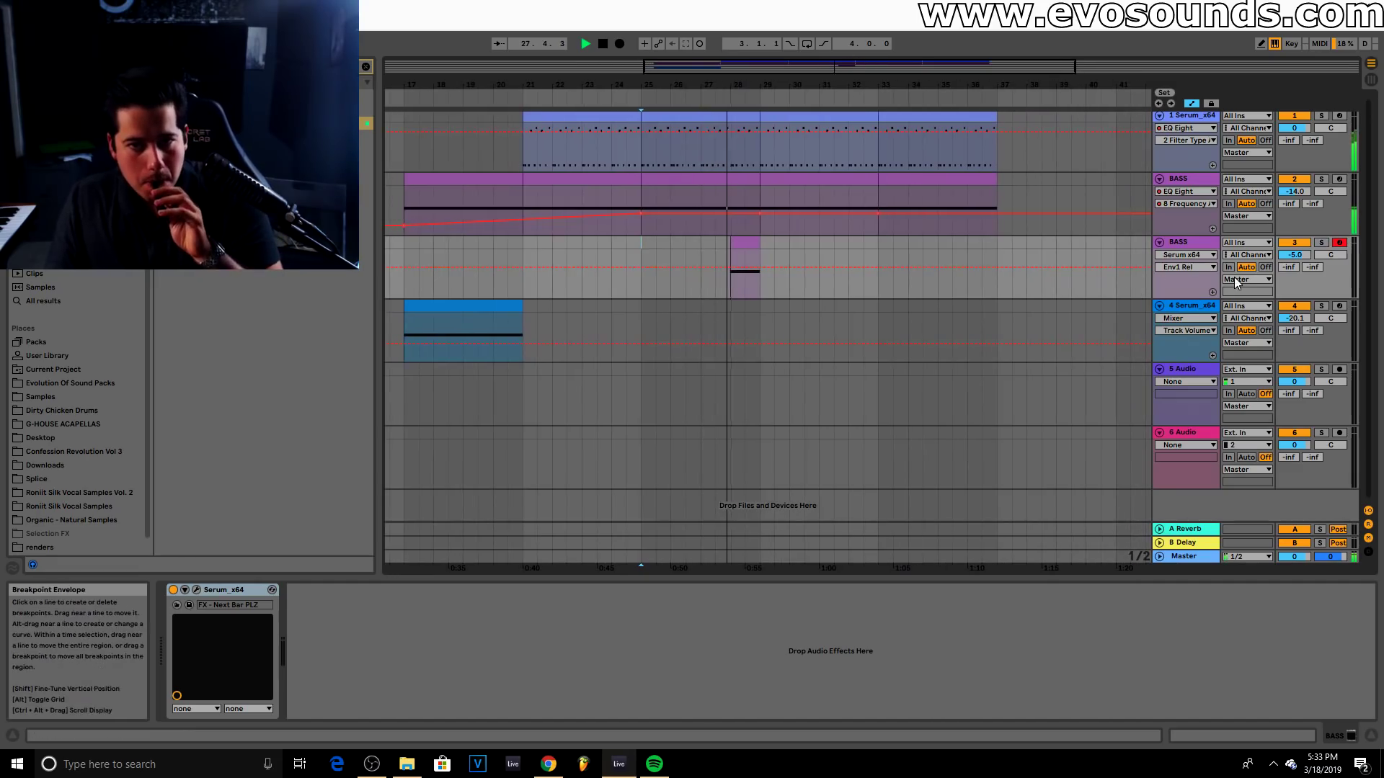
left_click_drag(1290, 260, 1290, 256)
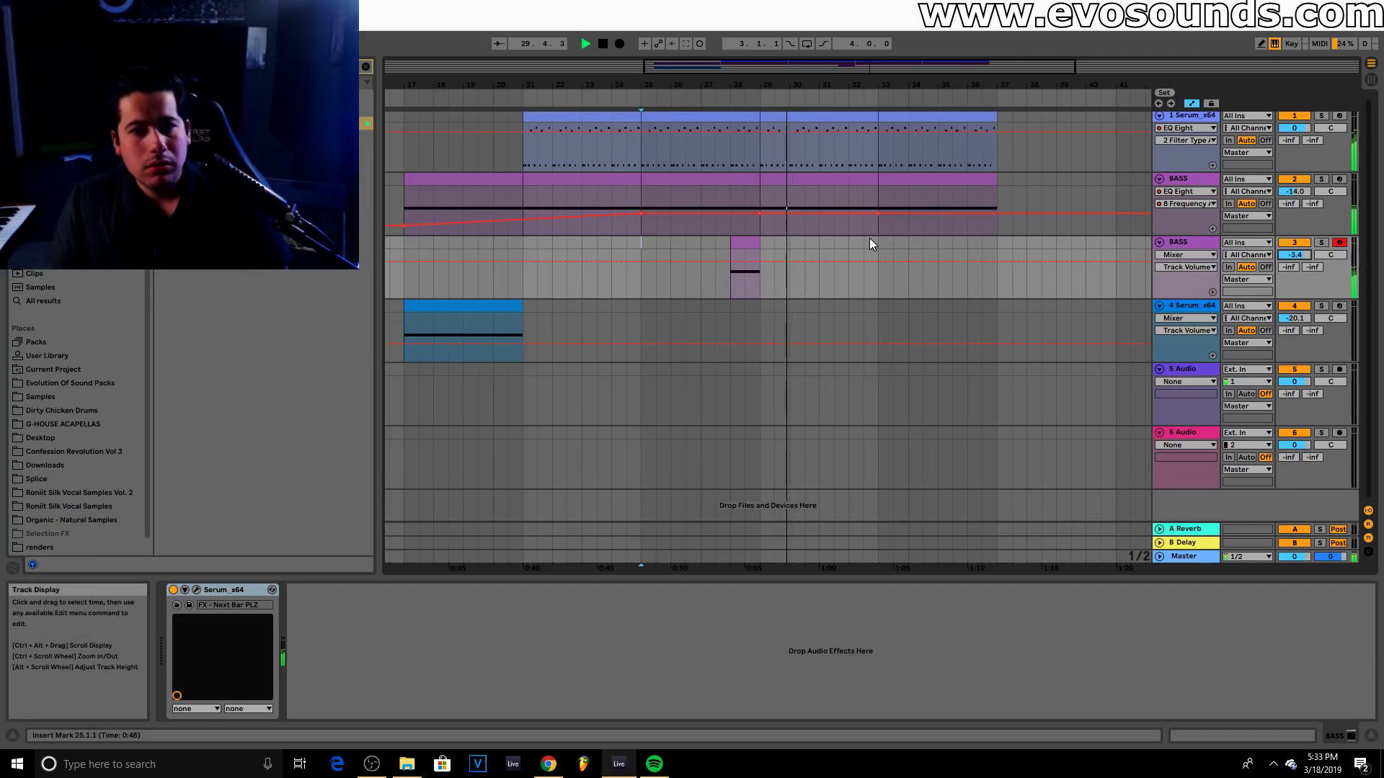
key("space")
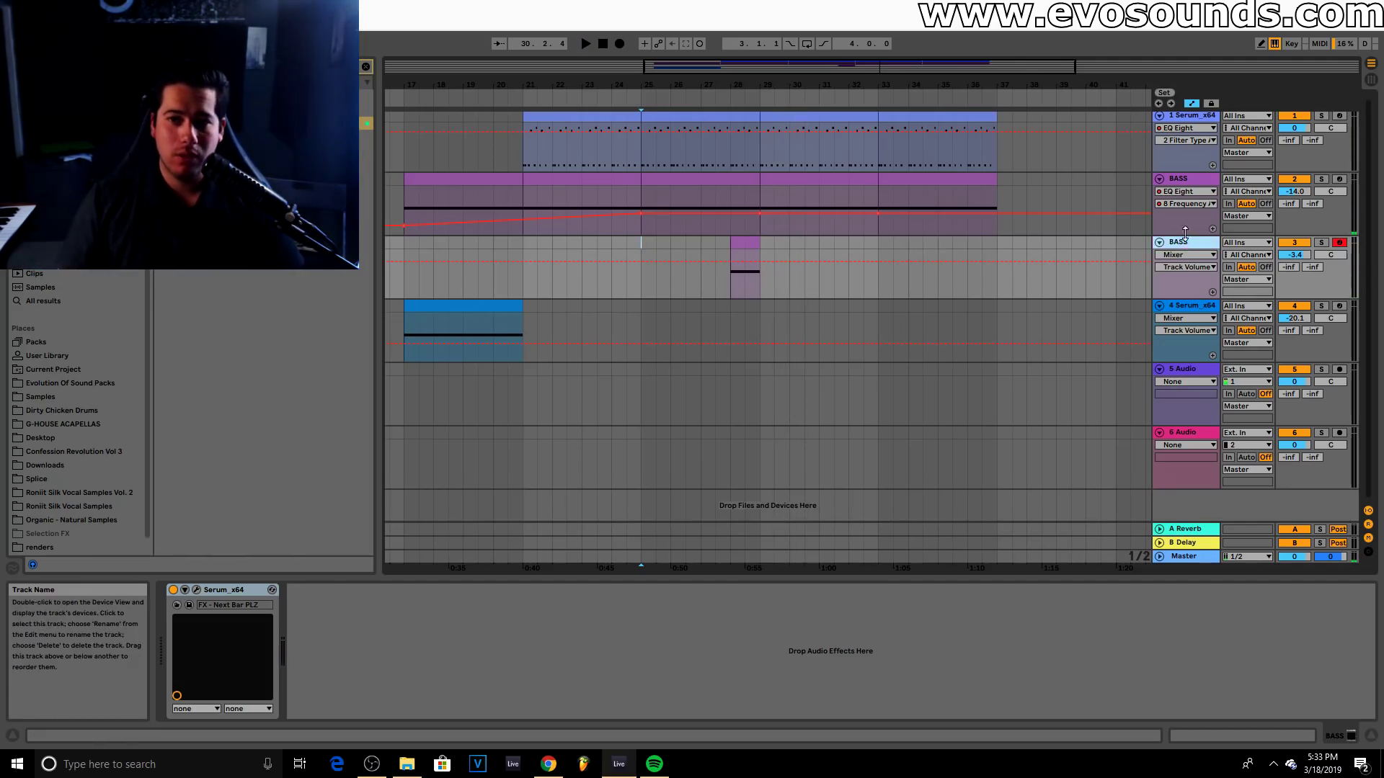
Duplicate the transition BASS track with the copy's bar 28 clip removed, and insert a MIDI track named pad below the first BASS track
key("ctrl+d")
left_click(743, 307)
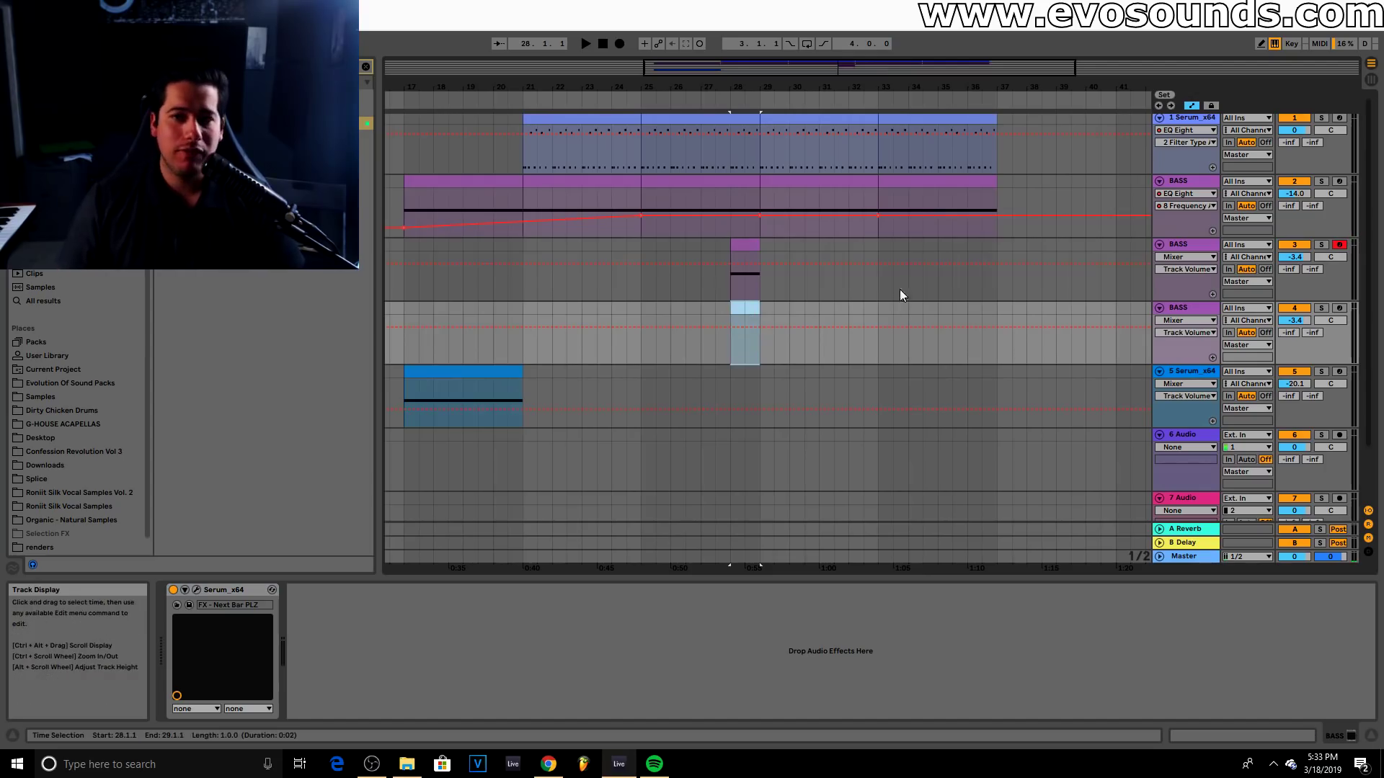
left_click(1179, 181)
key("ctrl+shift+t")
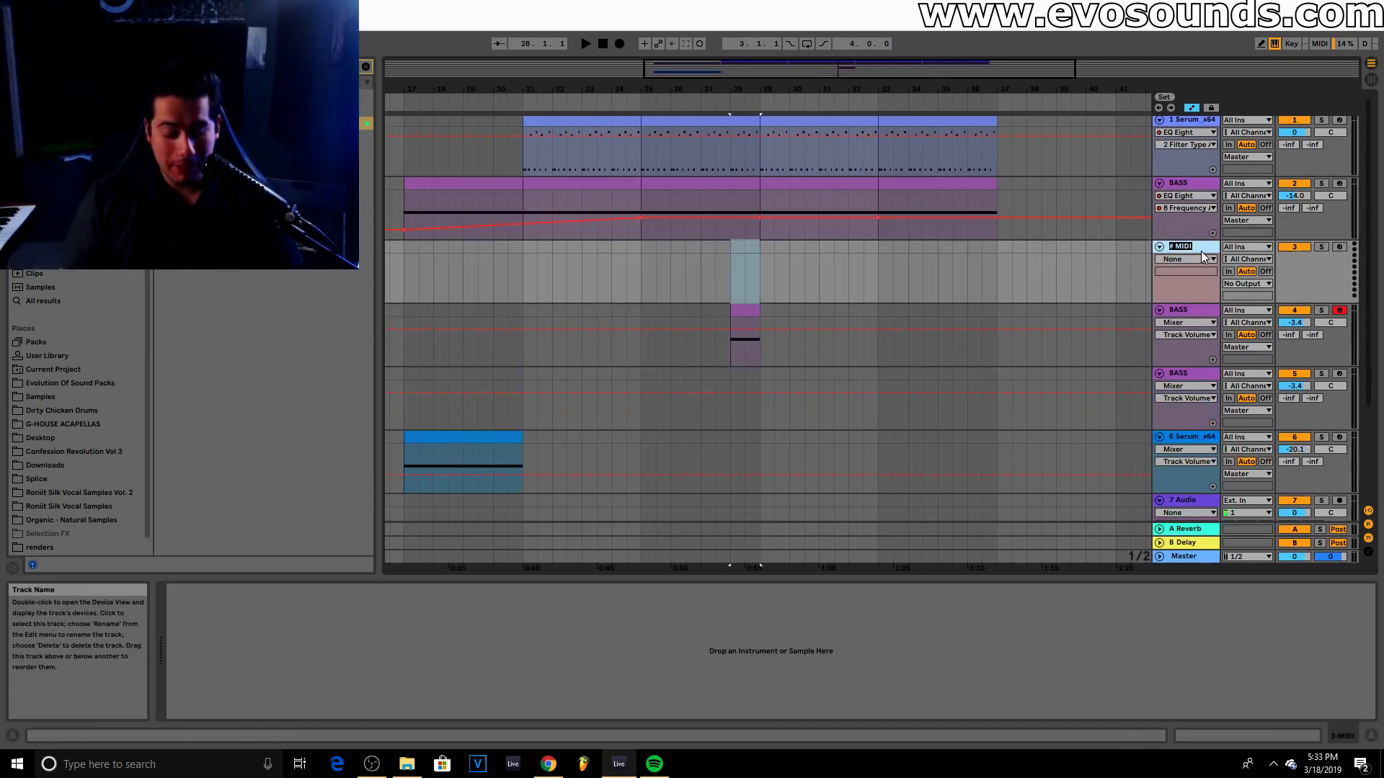
type("pad")
key("Return")
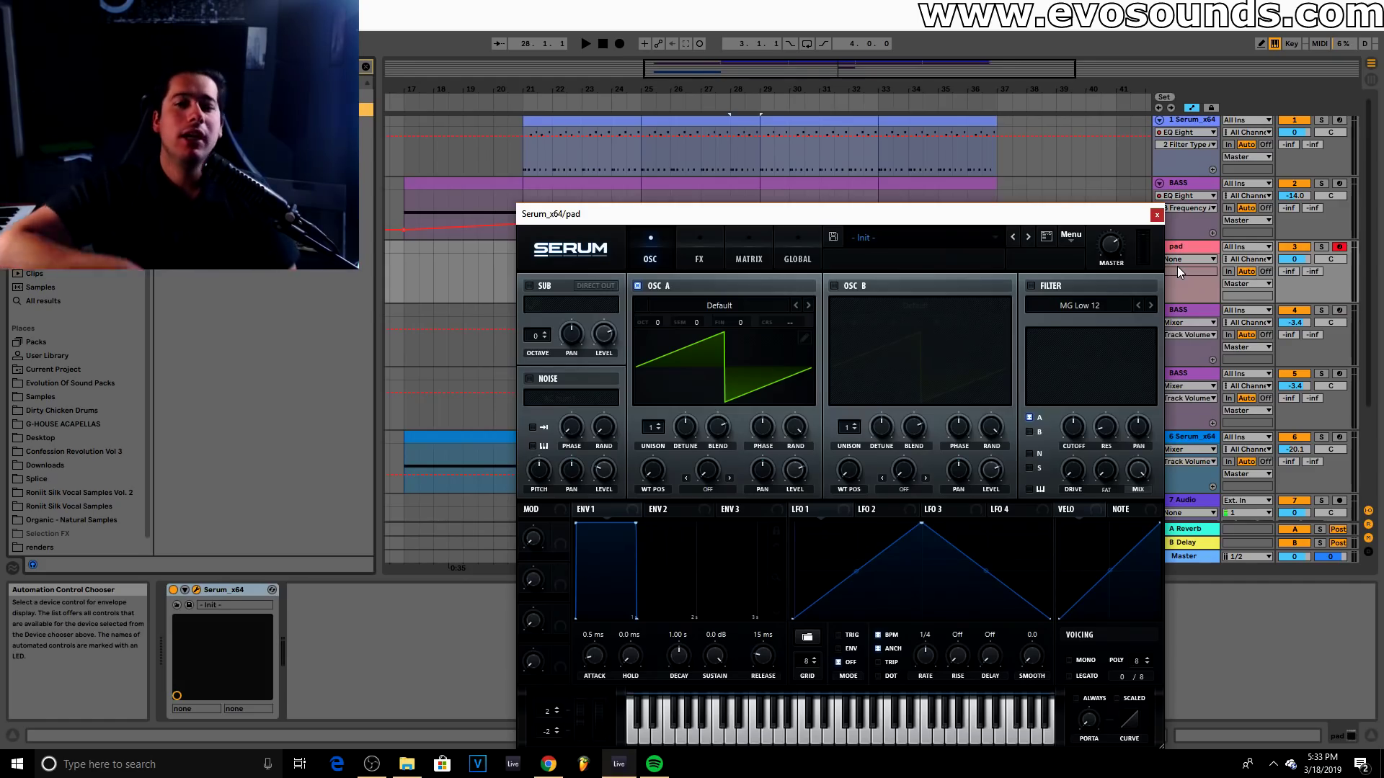
Load the Evolution Of Sound Paradox preset LD - Techno Industrial SUPERSAW in the pad track's Serum and set the track volume to -12.8 dB
left_click(897, 238)
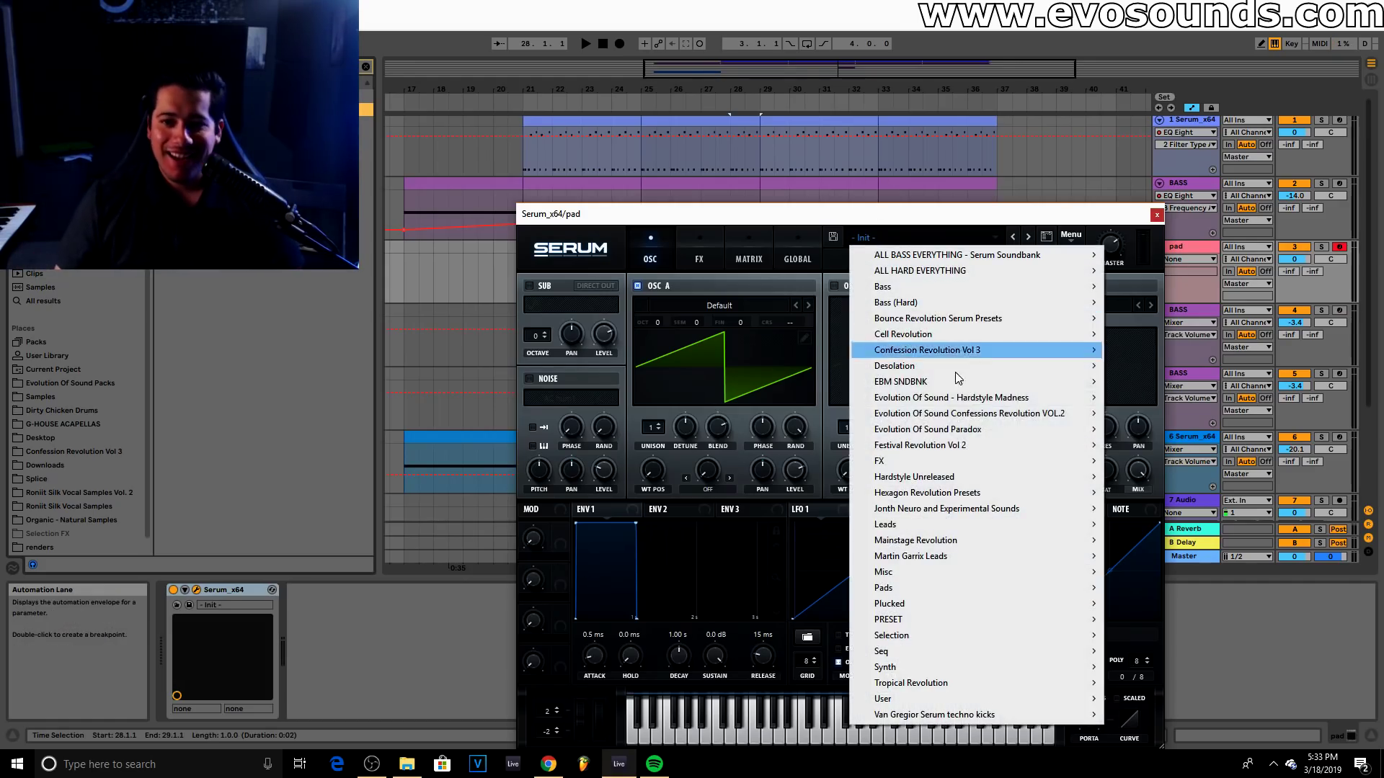
mouse_move(962, 431)
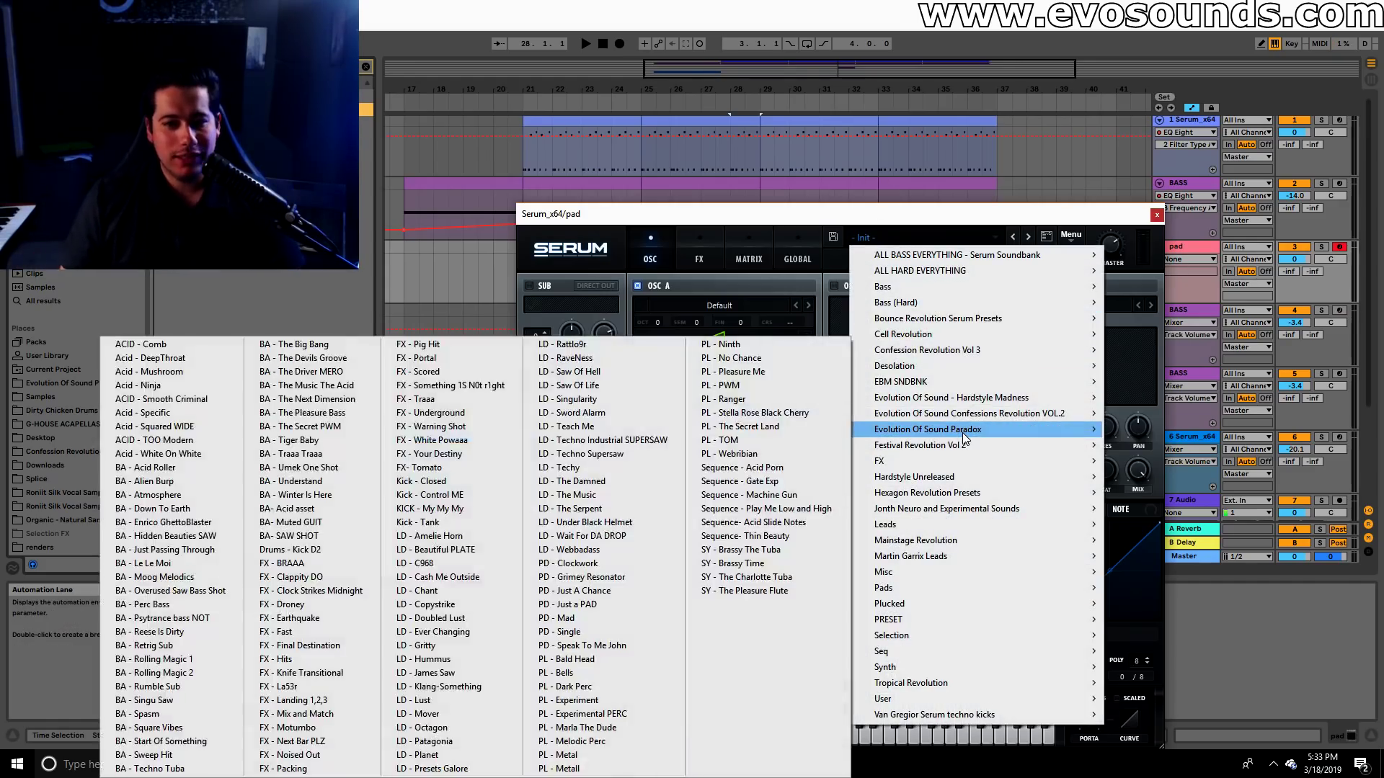
left_click(597, 441)
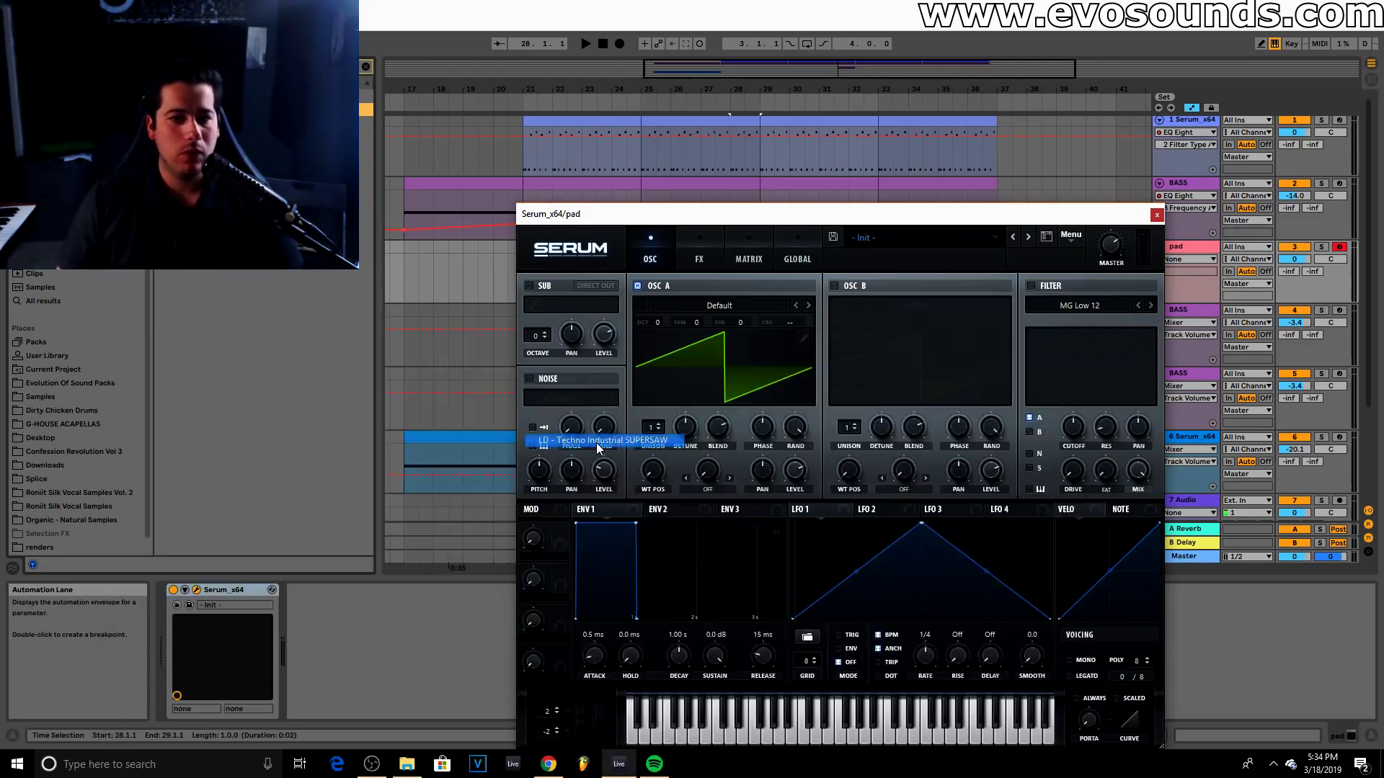
left_click(1156, 215)
left_click_drag(1290, 261, 1290, 289)
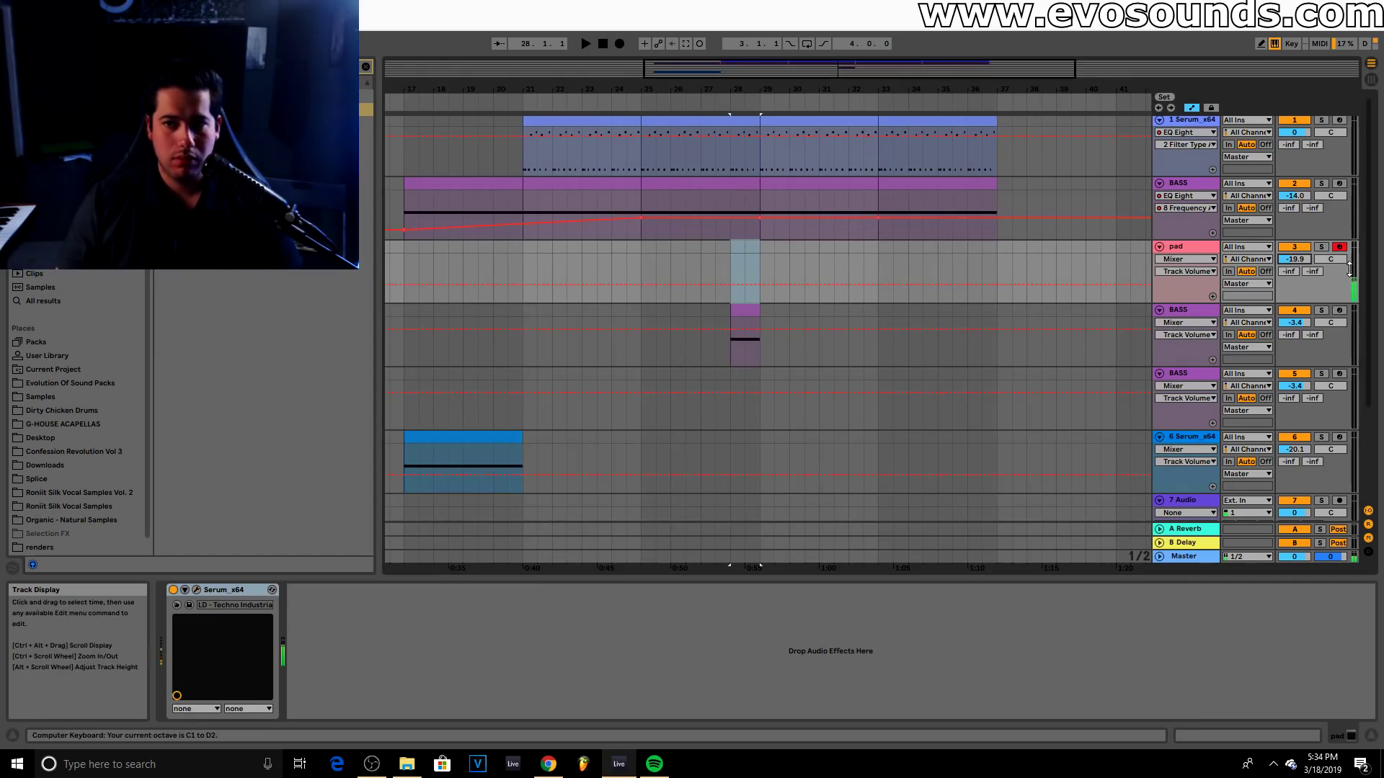
left_click_drag(1294, 259, 1294, 250)
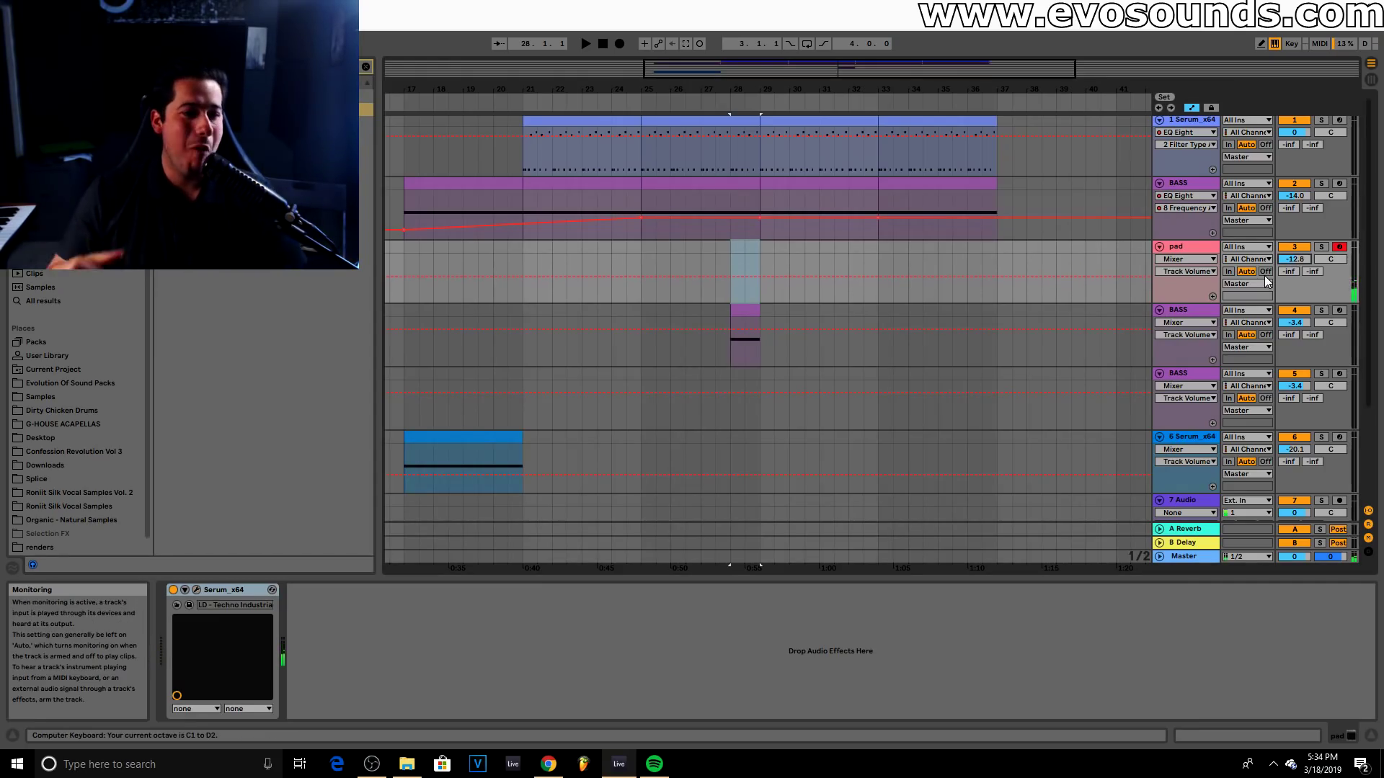
Play the arrangement from bar 27 and again from bar 28 to audition the pad track's sound with the transition
left_click(700, 261)
key("space")
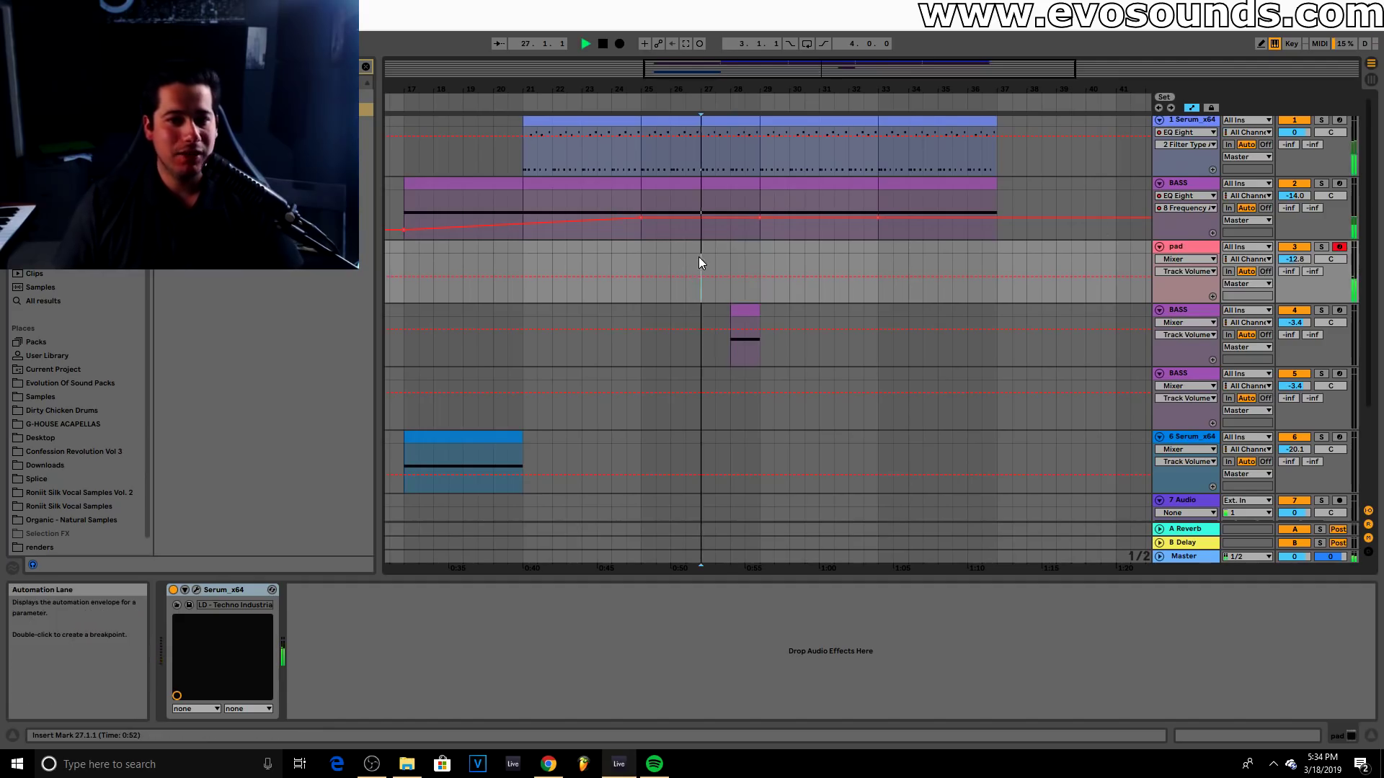
left_click_drag(735, 89, 599, 125)
left_click_drag(837, 63, 837, 68)
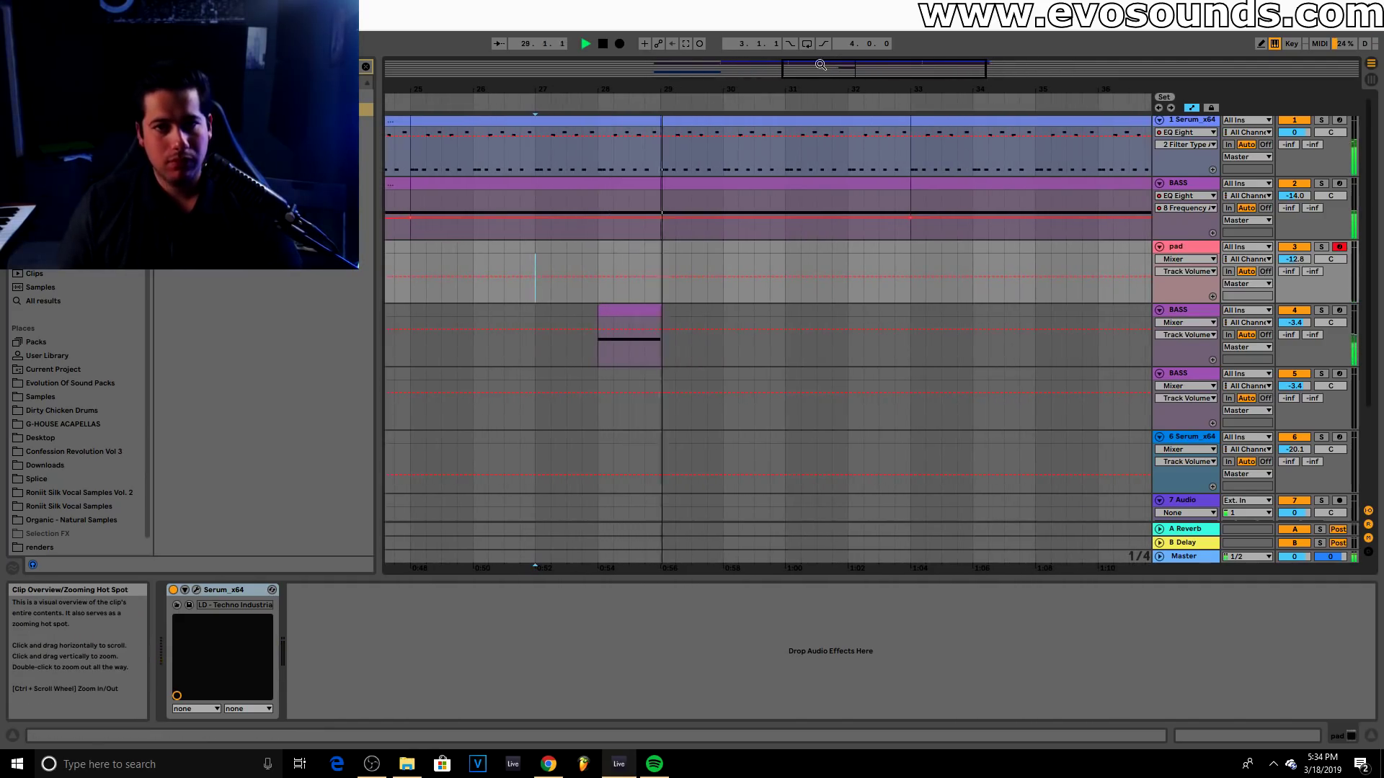
left_click_drag(818, 67, 817, 65)
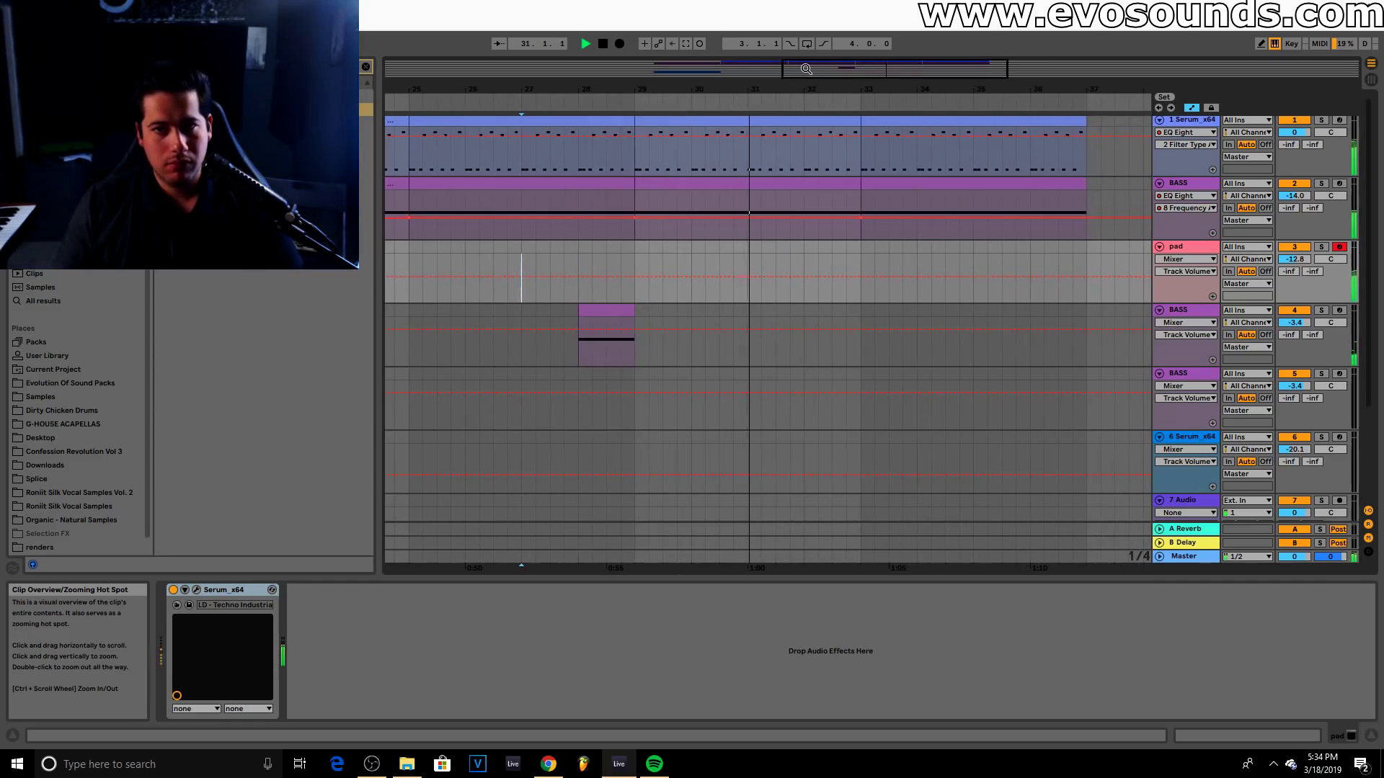
left_click(592, 248)
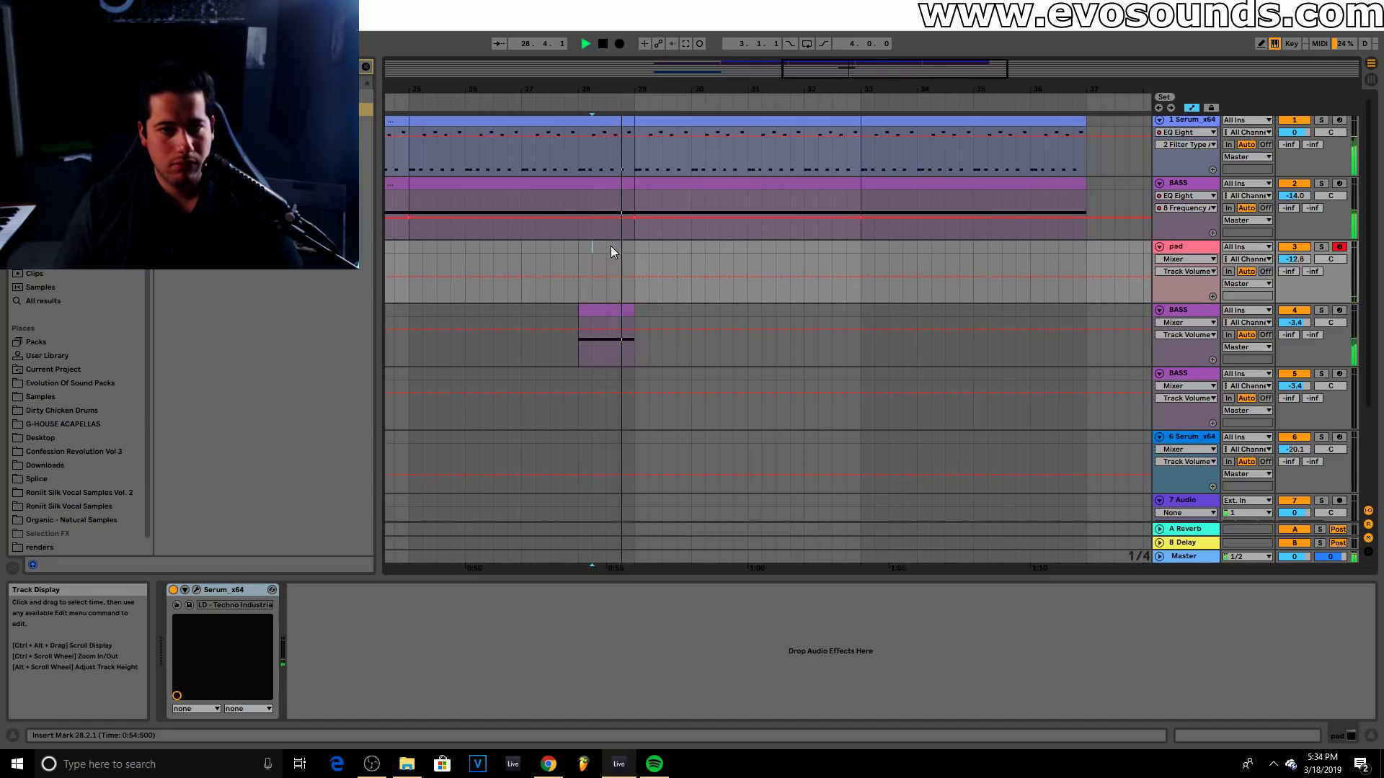
key("space")
Create a pad-track clip at bar 29 with short low stab notes and repeat it every two bars up to bar 37
left_click_drag(636, 249, 856, 247)
double_click(849, 248)
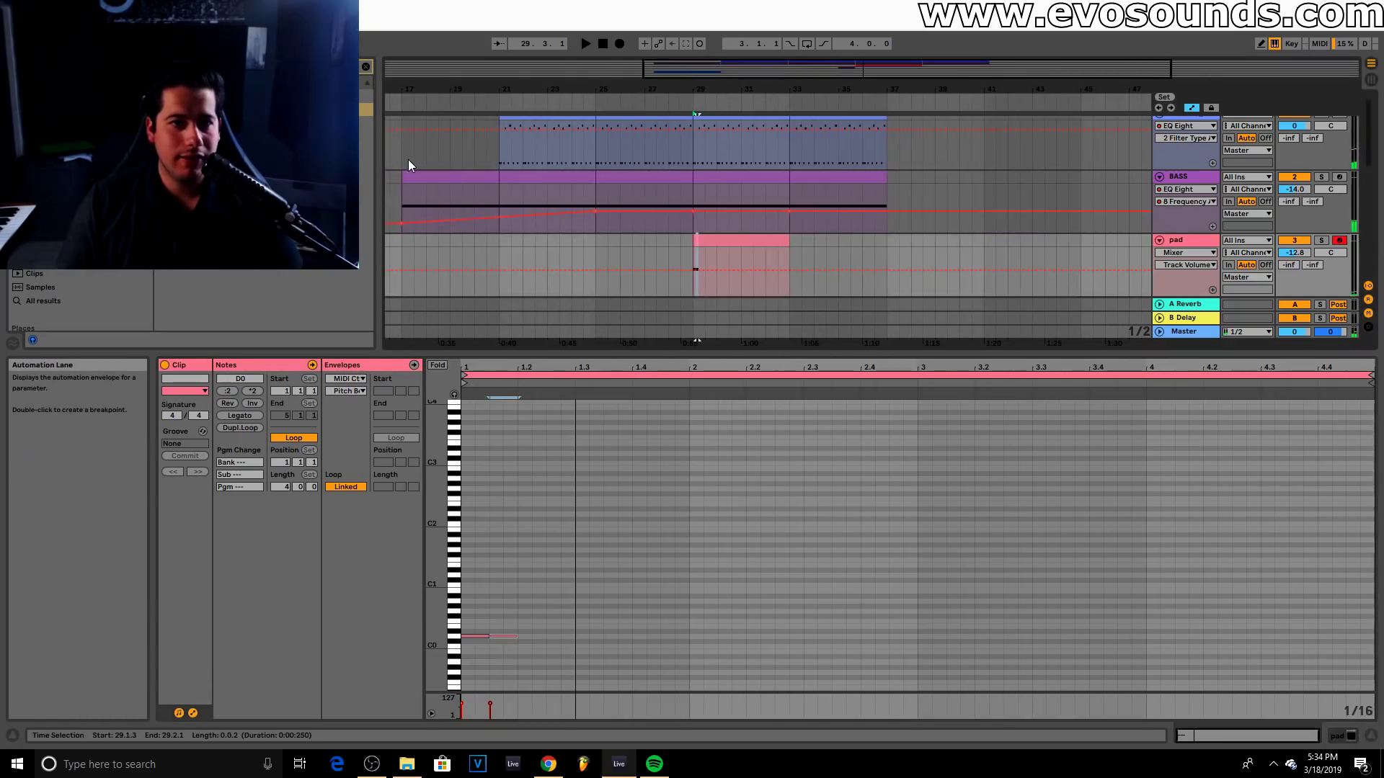
left_click(401, 157)
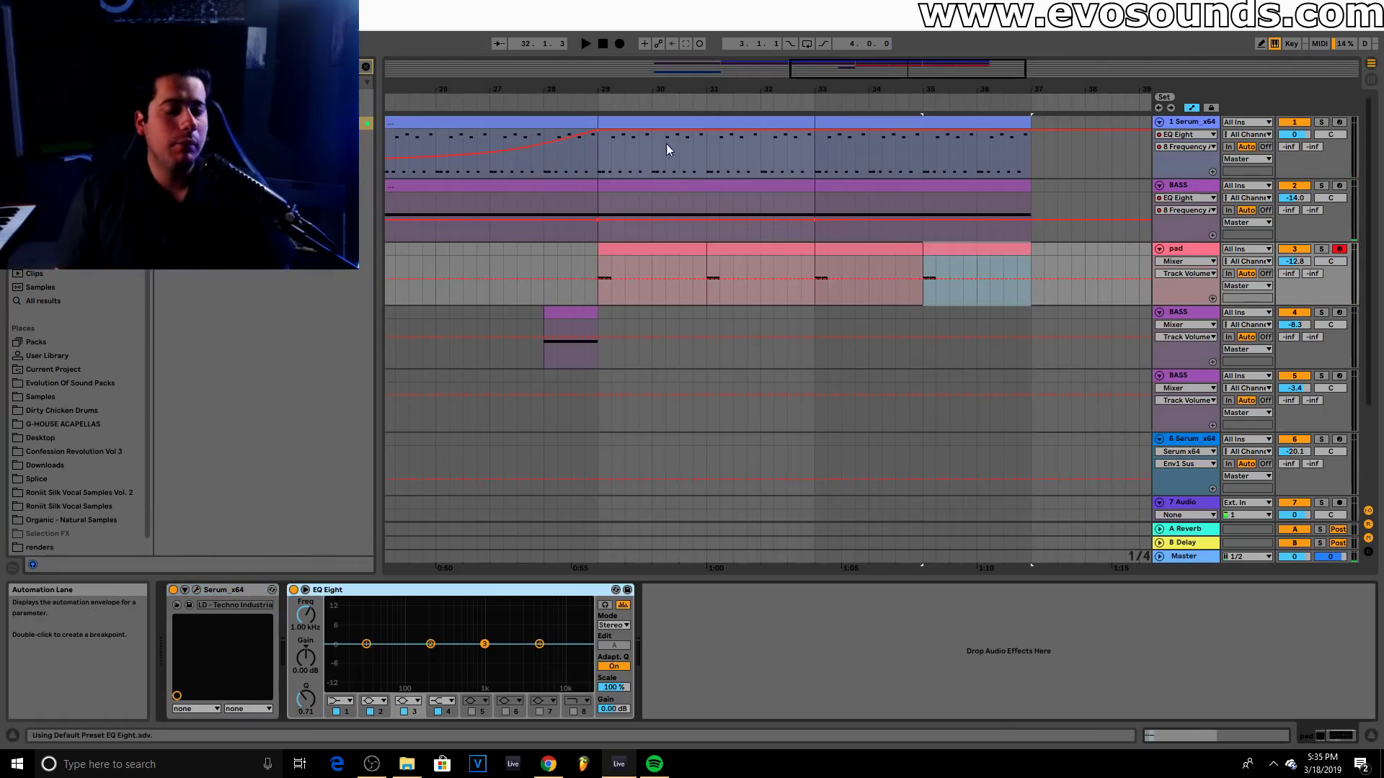
Set band 2 of the pad track's EQ Eight to a low cut at 220 Hz and audition it
left_click(375, 701)
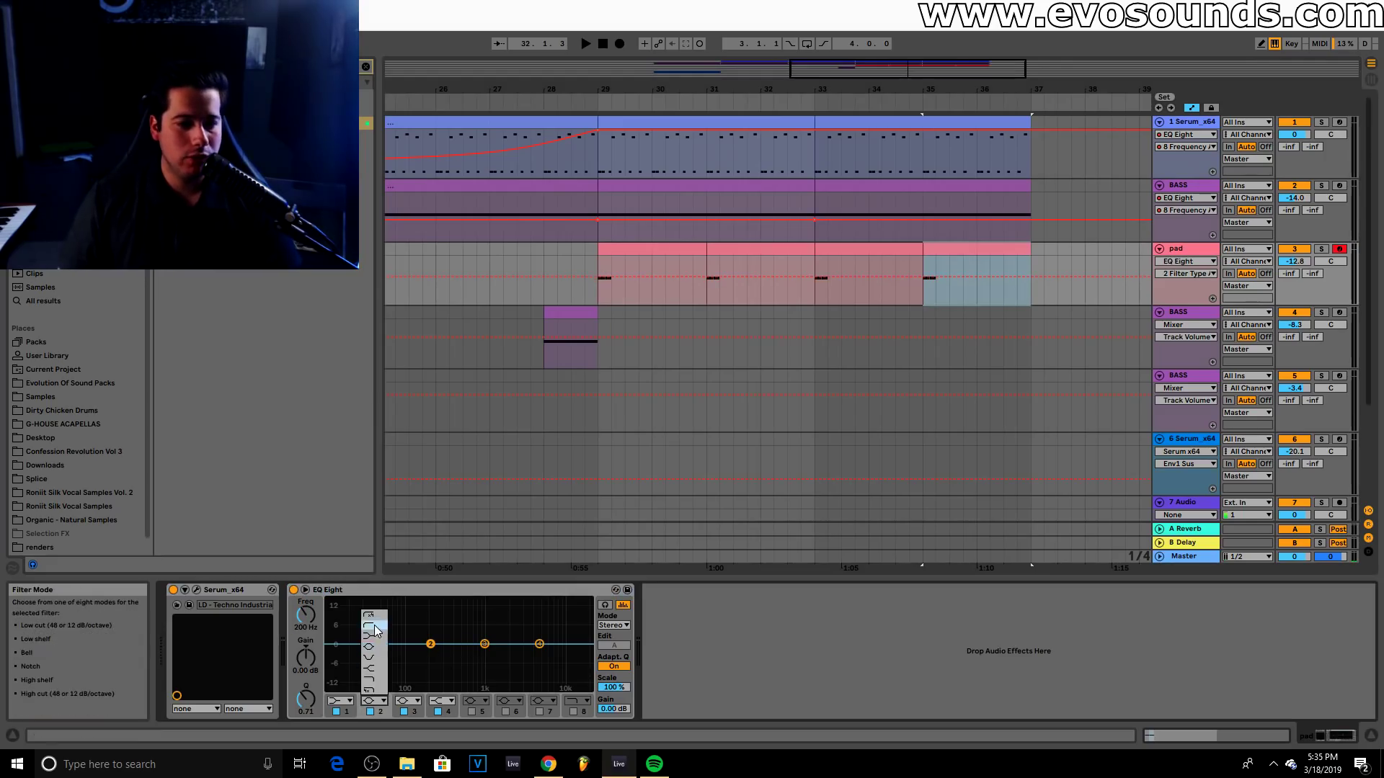
left_click(373, 616)
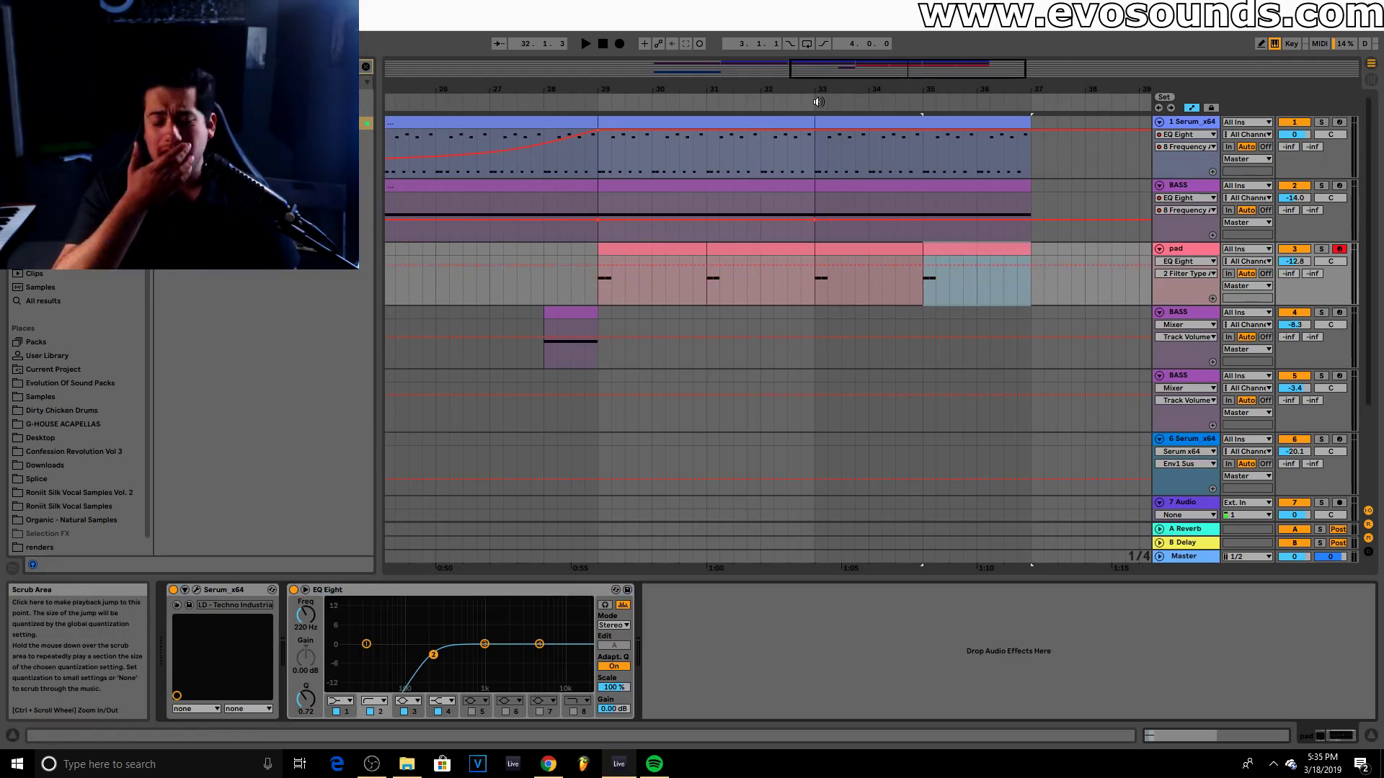
key("space")
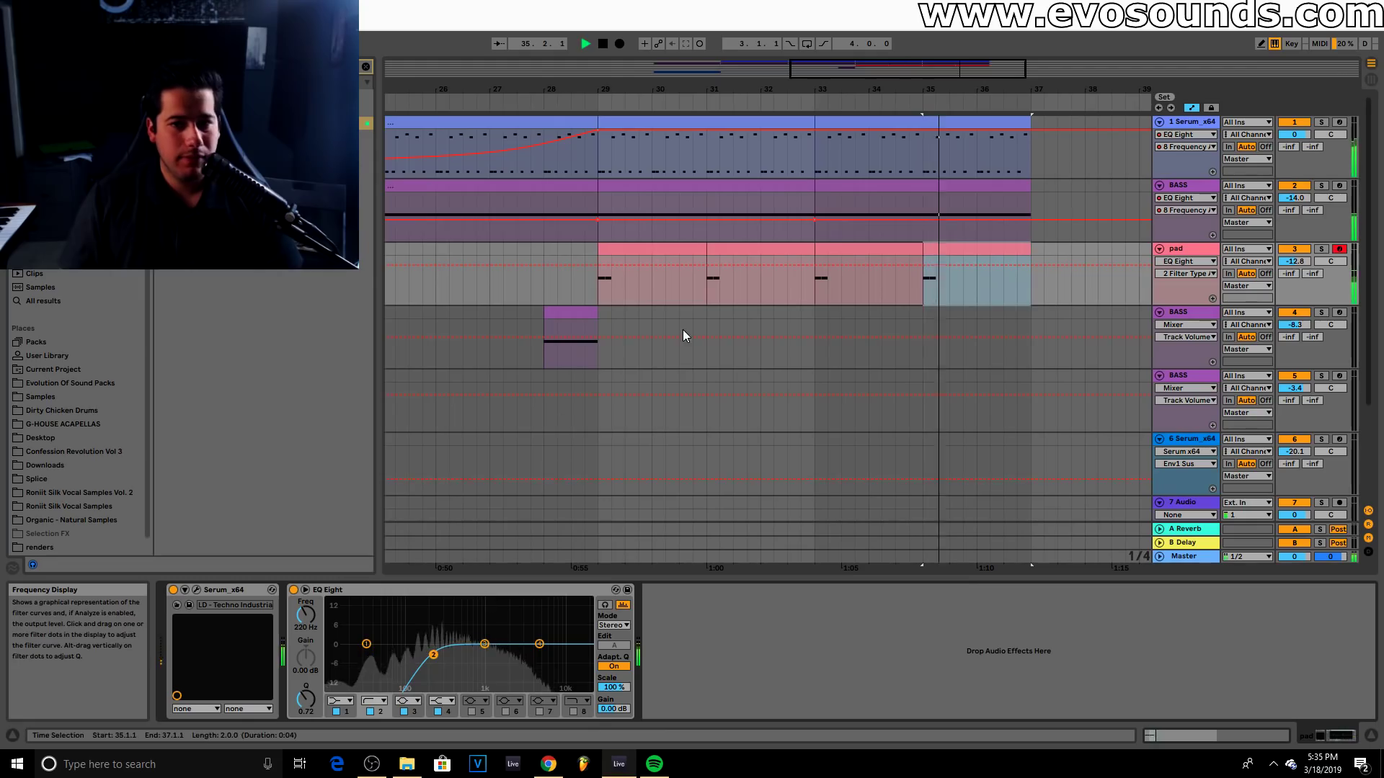
Lower the first Serum track's volume to -4.5 dB and play its clip from bar 29
left_click(618, 250)
mouse_move(1277, 136)
left_mouse_down()
mouse_move(1277, 155)
mouse_move(1295, 121)
left_mouse_up()
left_click(723, 123)
key("space")
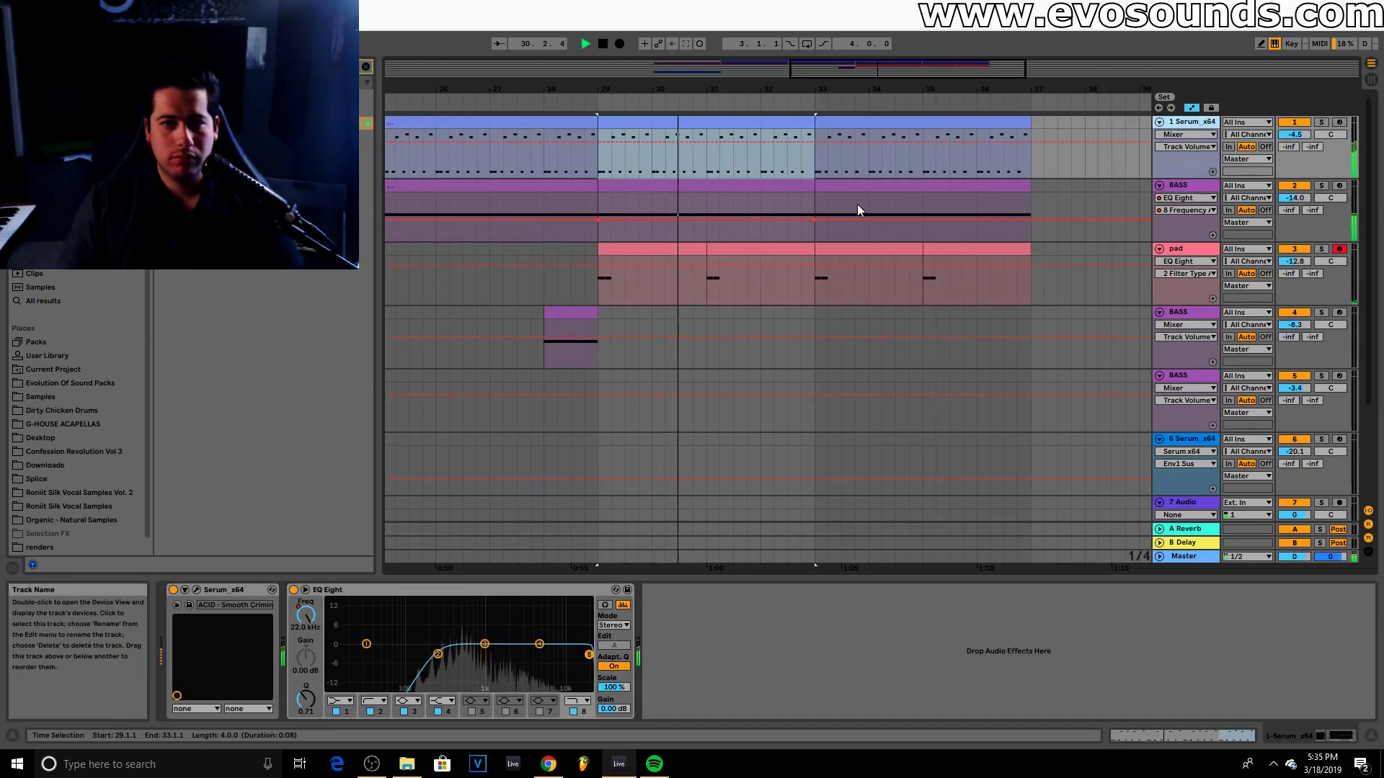
Set the pad track's volume to -14.7 dB and rename the track STABS
left_click(747, 245)
left_click_drag(1296, 253, 1296, 261)
left_click(1187, 253)
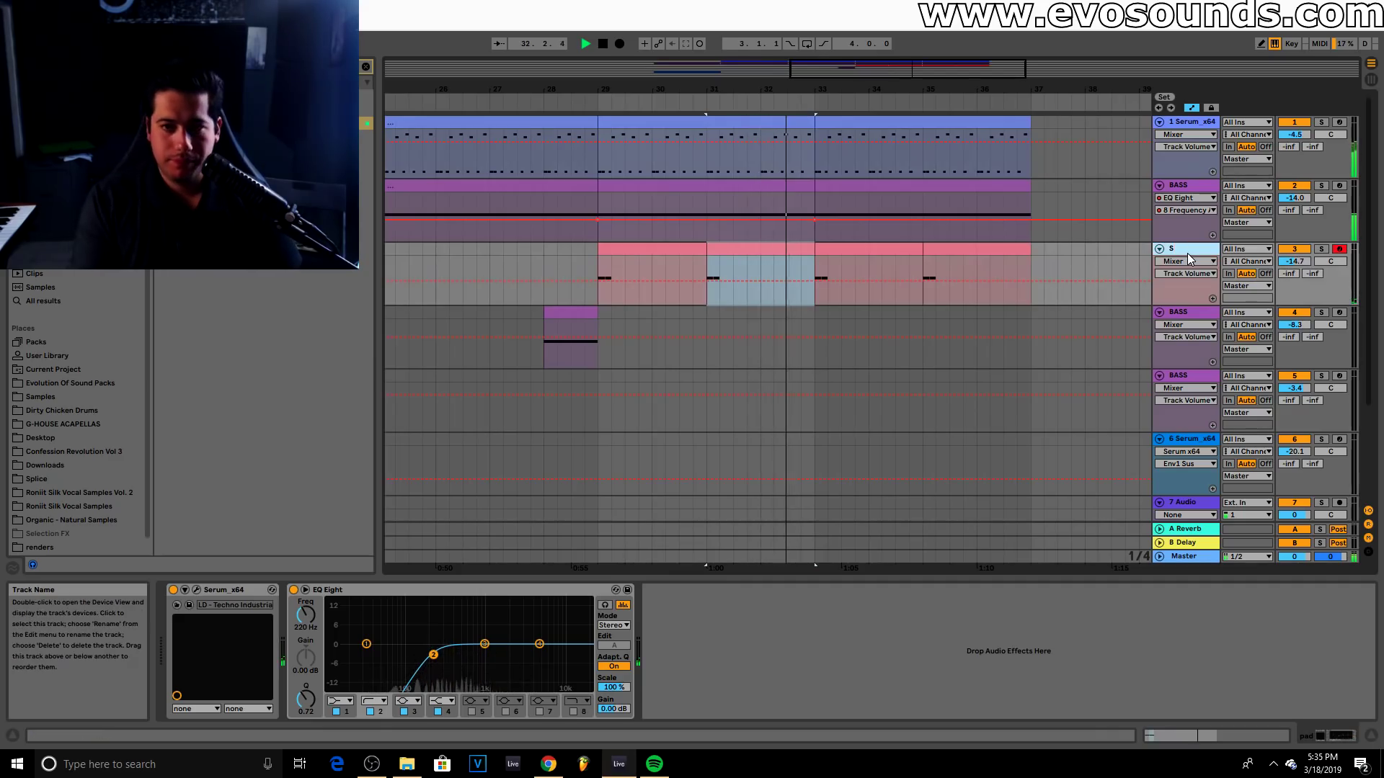
key("space")
Duplicate the first BASS track as a track named pad and delete its clips outside bars 29 to 32
left_click(1190, 186)
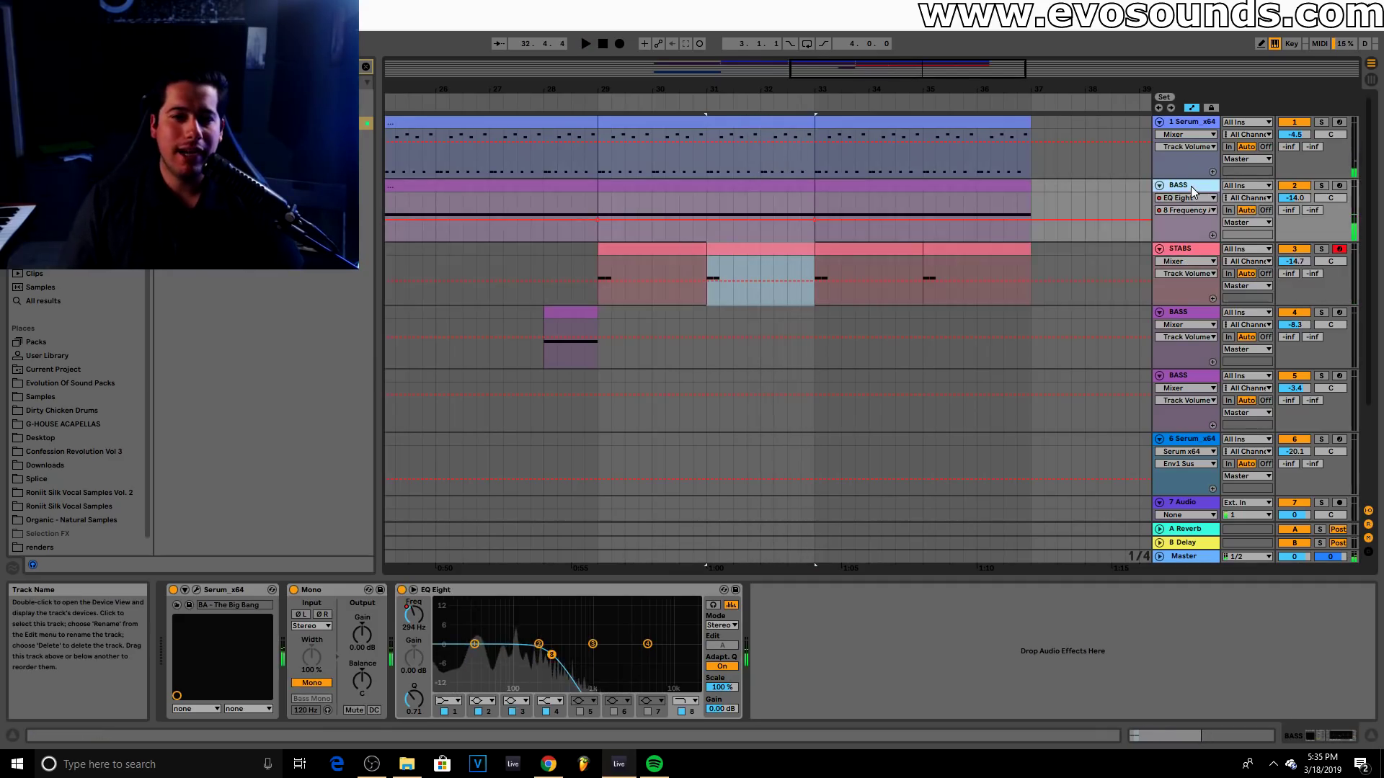
key("ctrl+z")
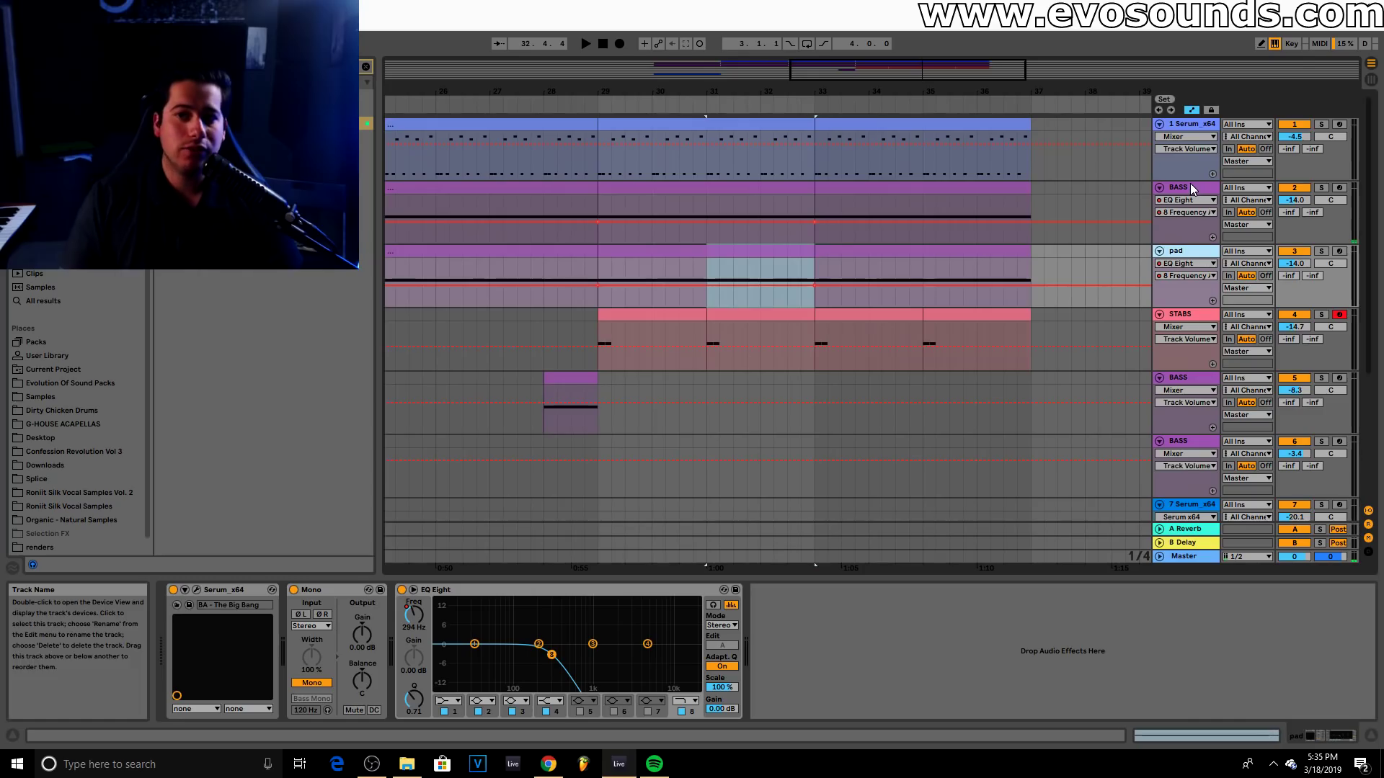
left_click(759, 253)
mouse_move(621, 253)
left_mouse_down()
mouse_move(716, 258)
mouse_move(609, 258)
left_mouse_up()
left_click(535, 252)
key("Delete")
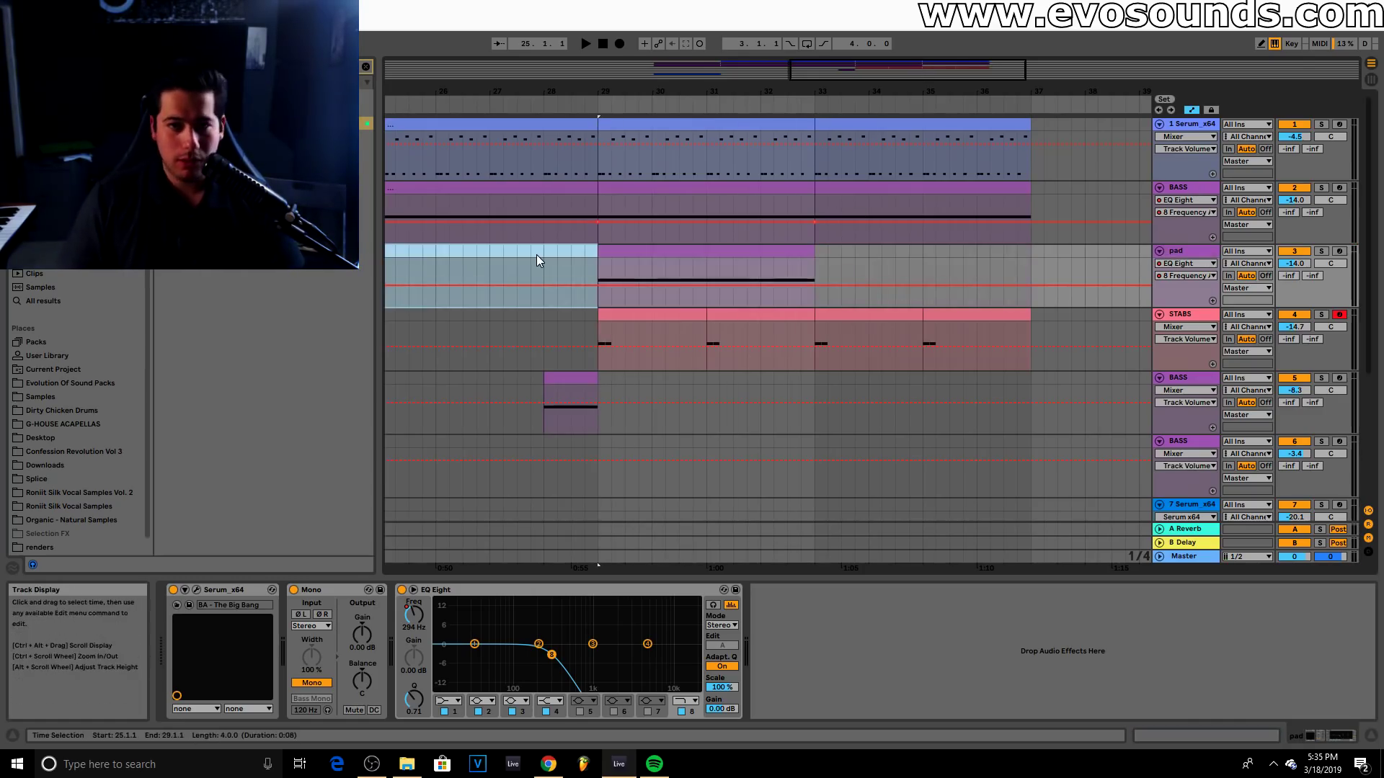
Load the Evolution Of Sound Paradox preset PD - Mad in the new pad track's Serum and arm the track
double_click(1182, 252)
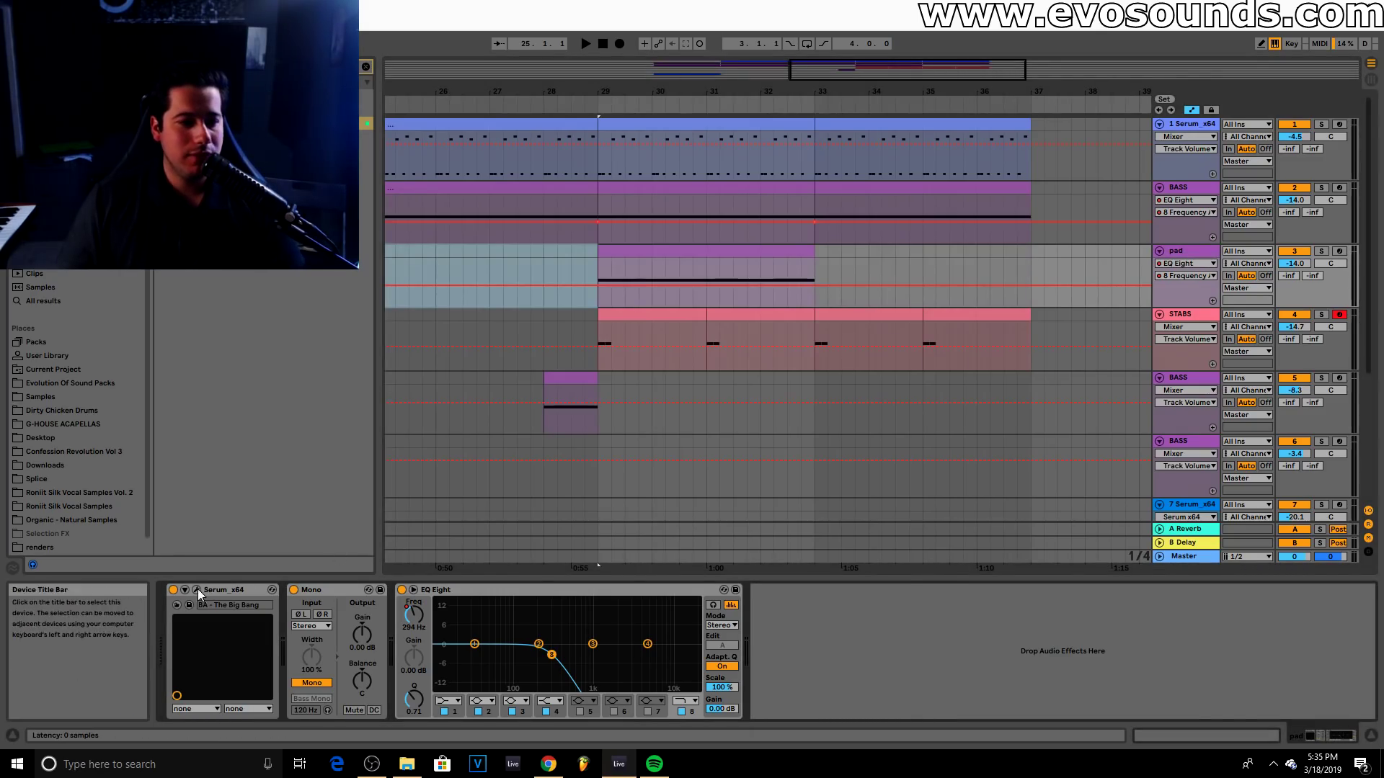
left_click(196, 590)
left_click(816, 235)
mouse_move(720, 428)
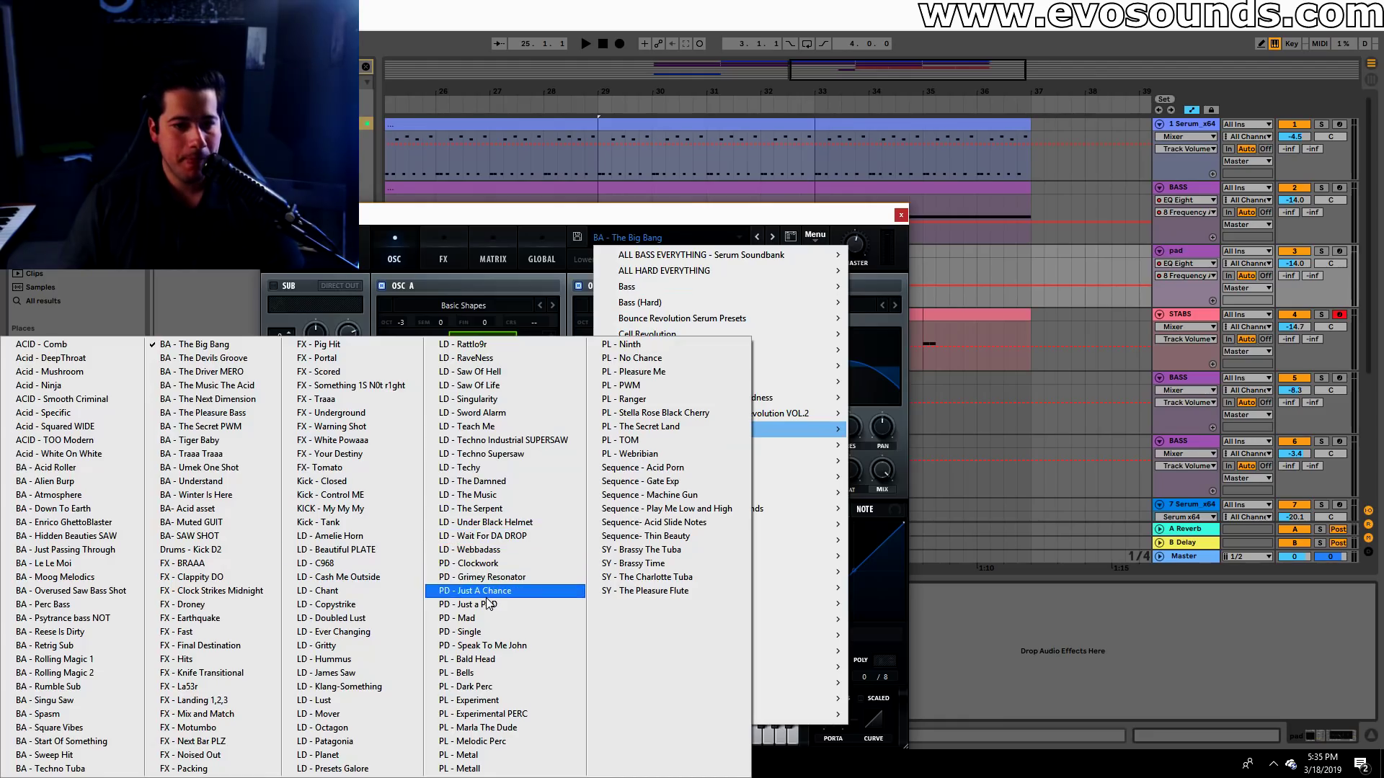
left_click(494, 620)
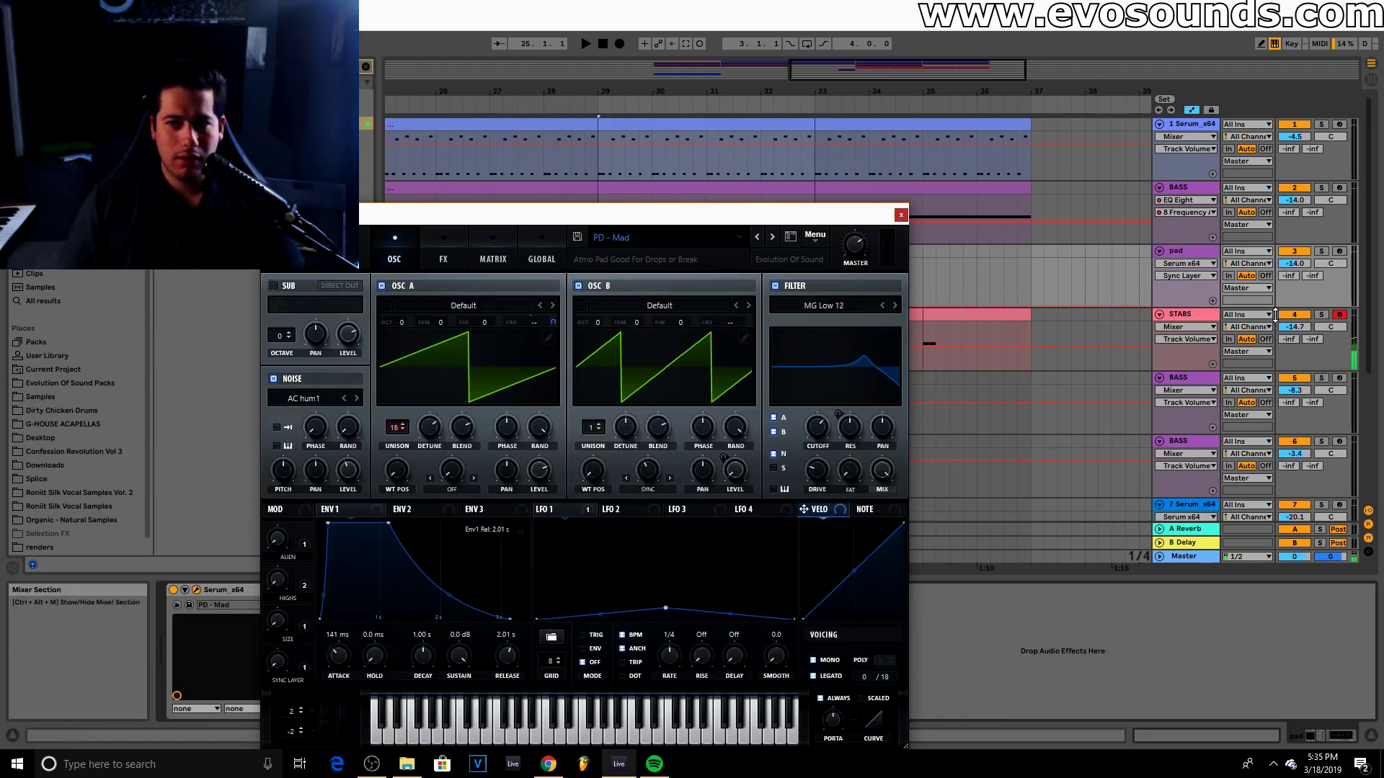
left_click(1176, 286)
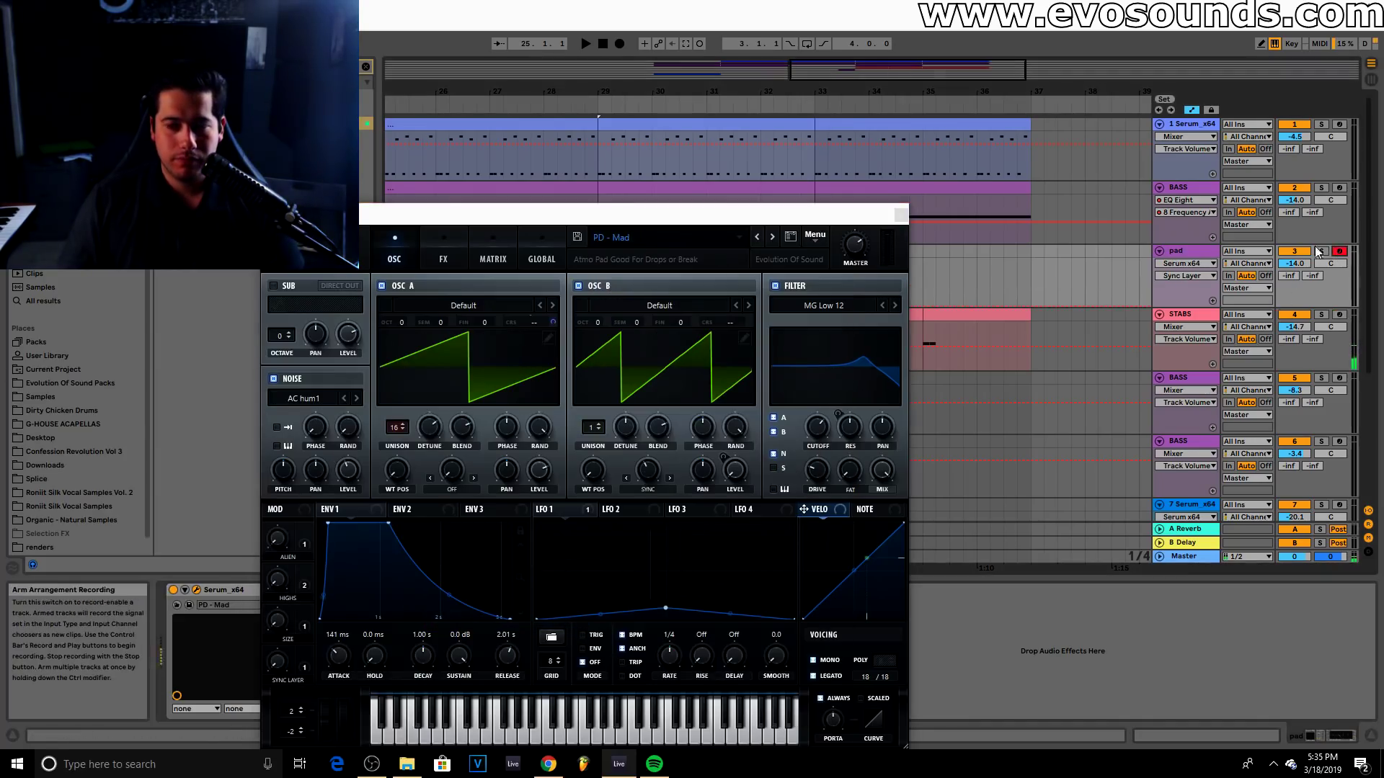
left_click(901, 215)
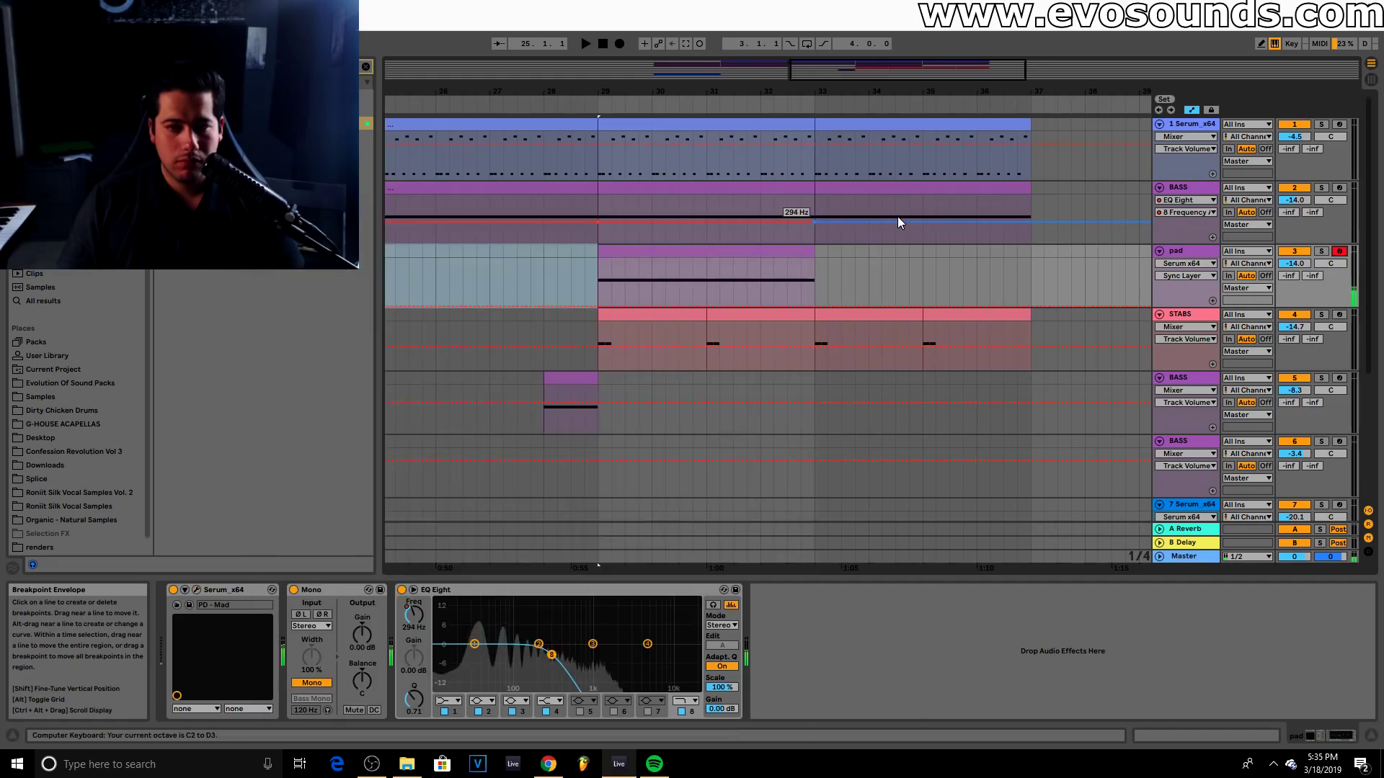
Open the pad clip at bar 29 and transpose its note up one octave to D4
double_click(746, 251)
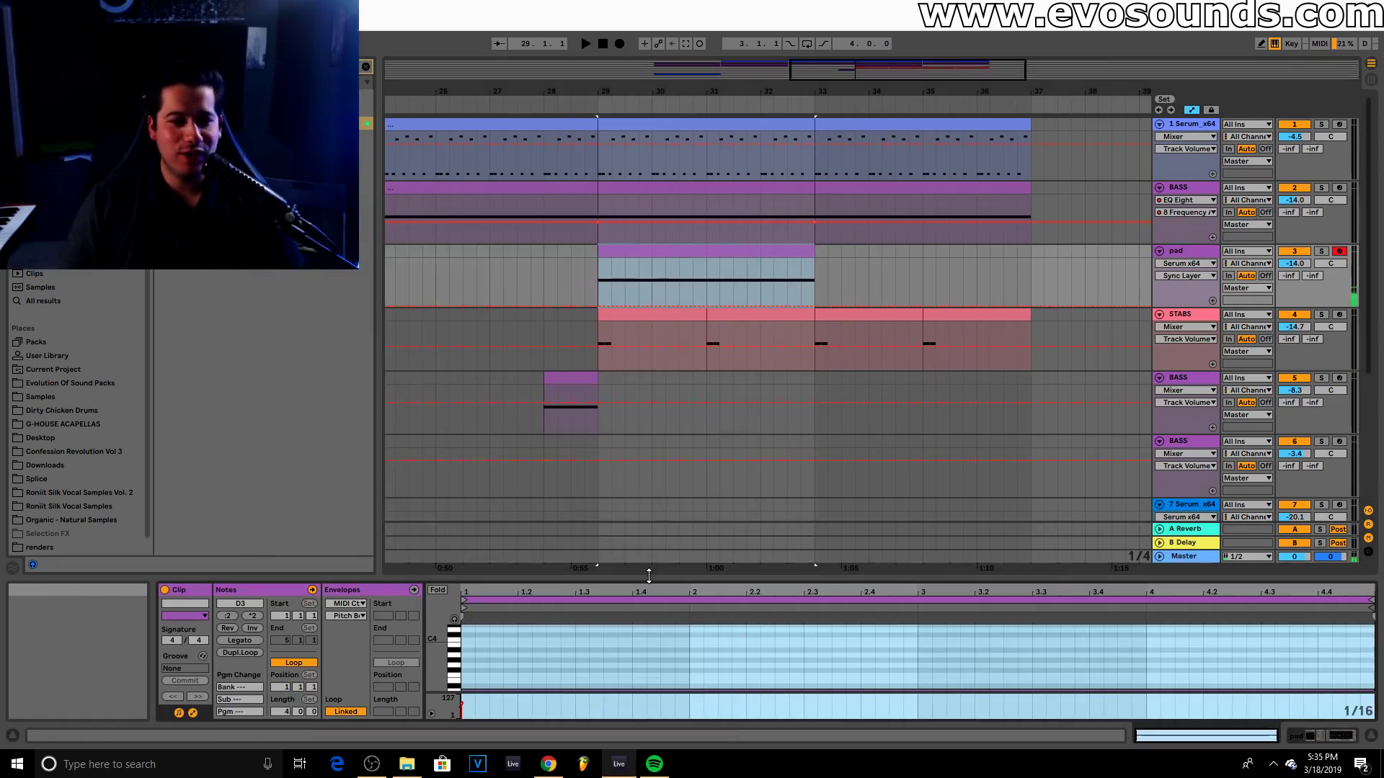
left_click_drag(649, 576, 648, 408)
left_click(647, 478)
key("ctrl+a")
key("shift+Up")
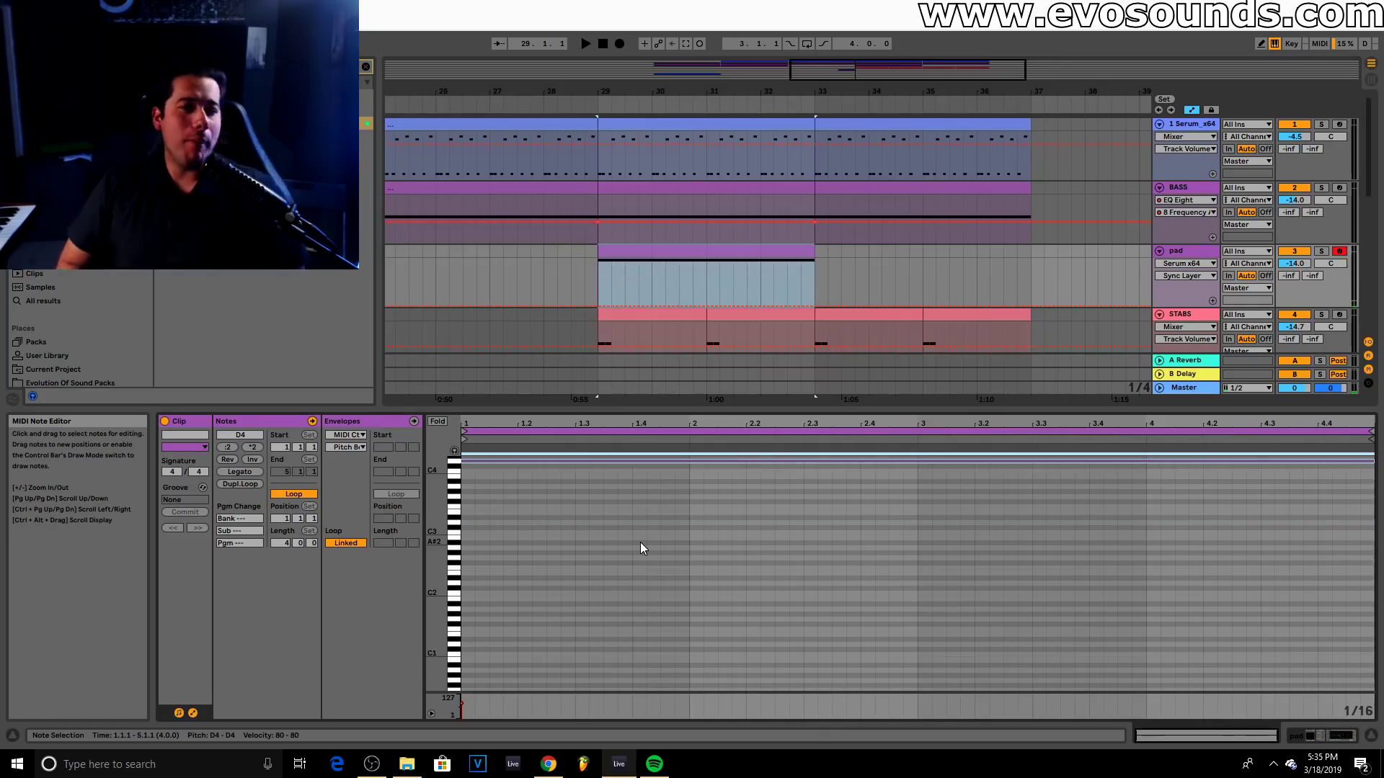
Set the pad track's volume to -4.2 dB during playback and duplicate its clip into bars 33 to 36
scroll(716, 525, "up", 3)
key("space")
left_click_drag(1295, 264, 1295, 255)
left_click(757, 253)
key("ctrl+d")
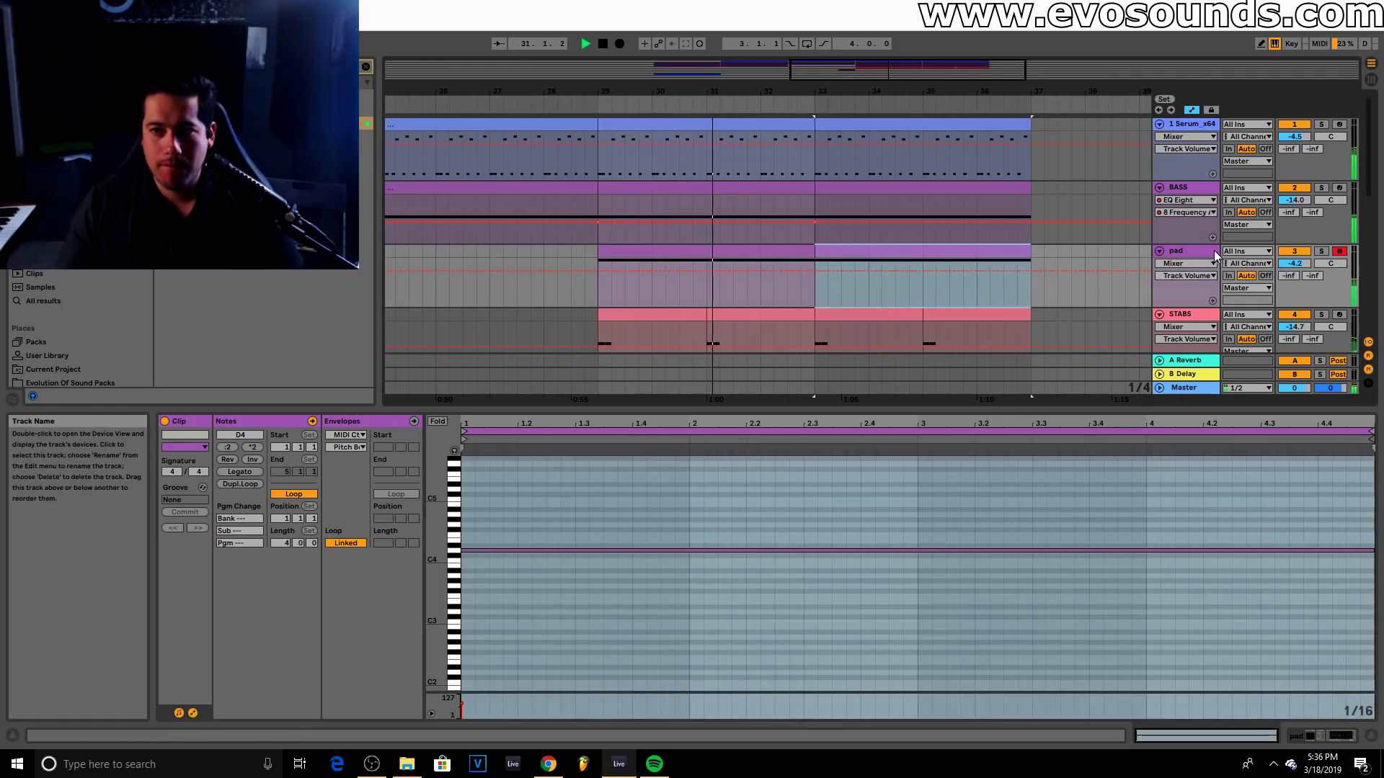
left_click_drag(1178, 409, 1160, 671)
left_click_drag(787, 95, 752, 86)
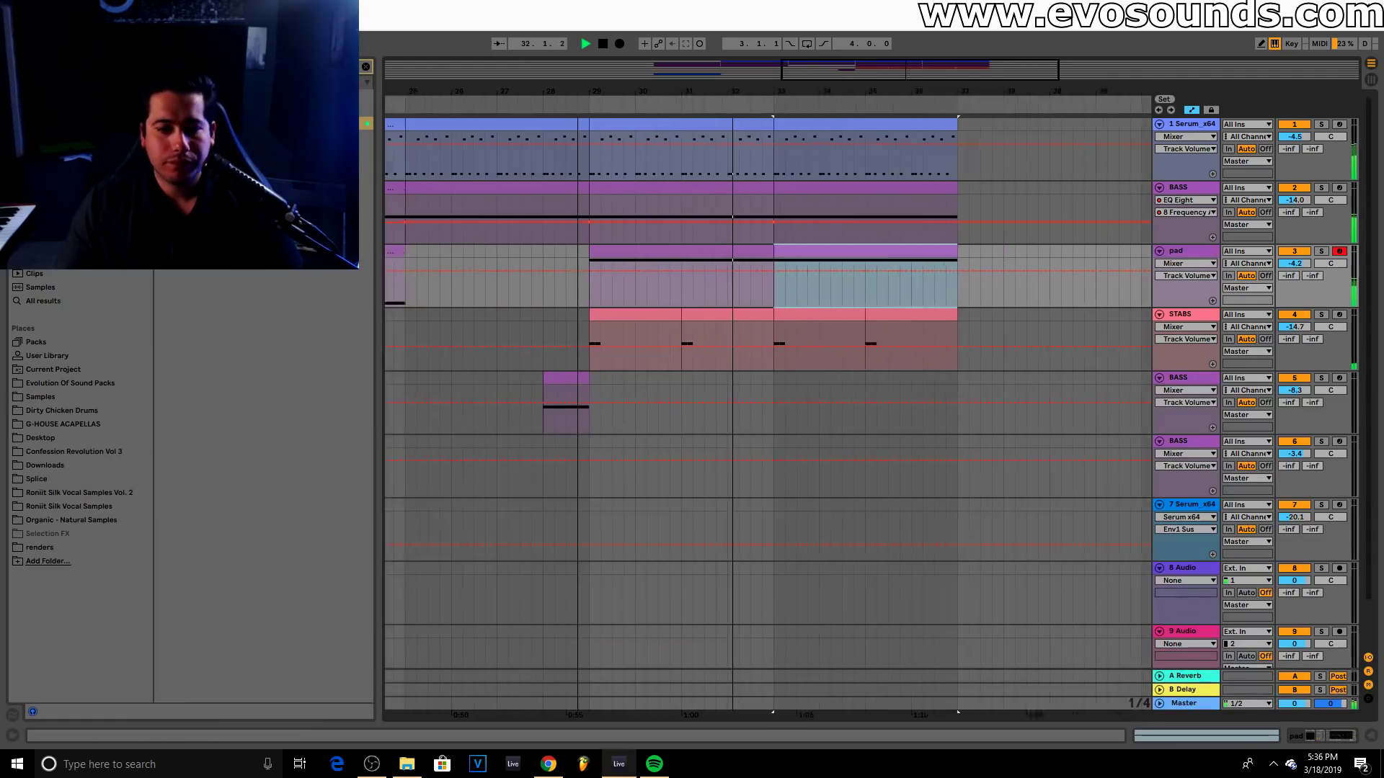
Play the arrangement from bar 17 and lower the Final Destination Serum track's volume to -23.0 dB
left_click_drag(879, 92, 948, 77)
key("space")
left_click(619, 160)
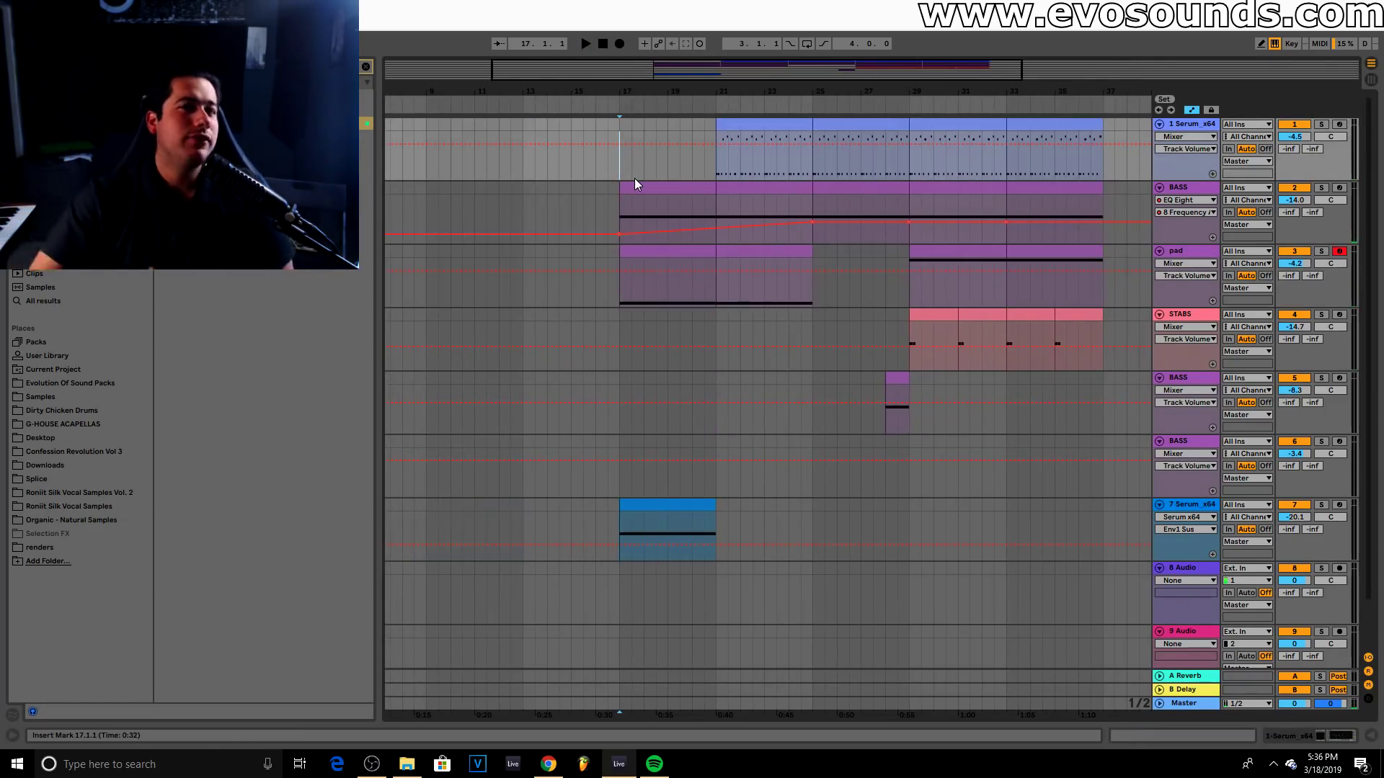
key("space")
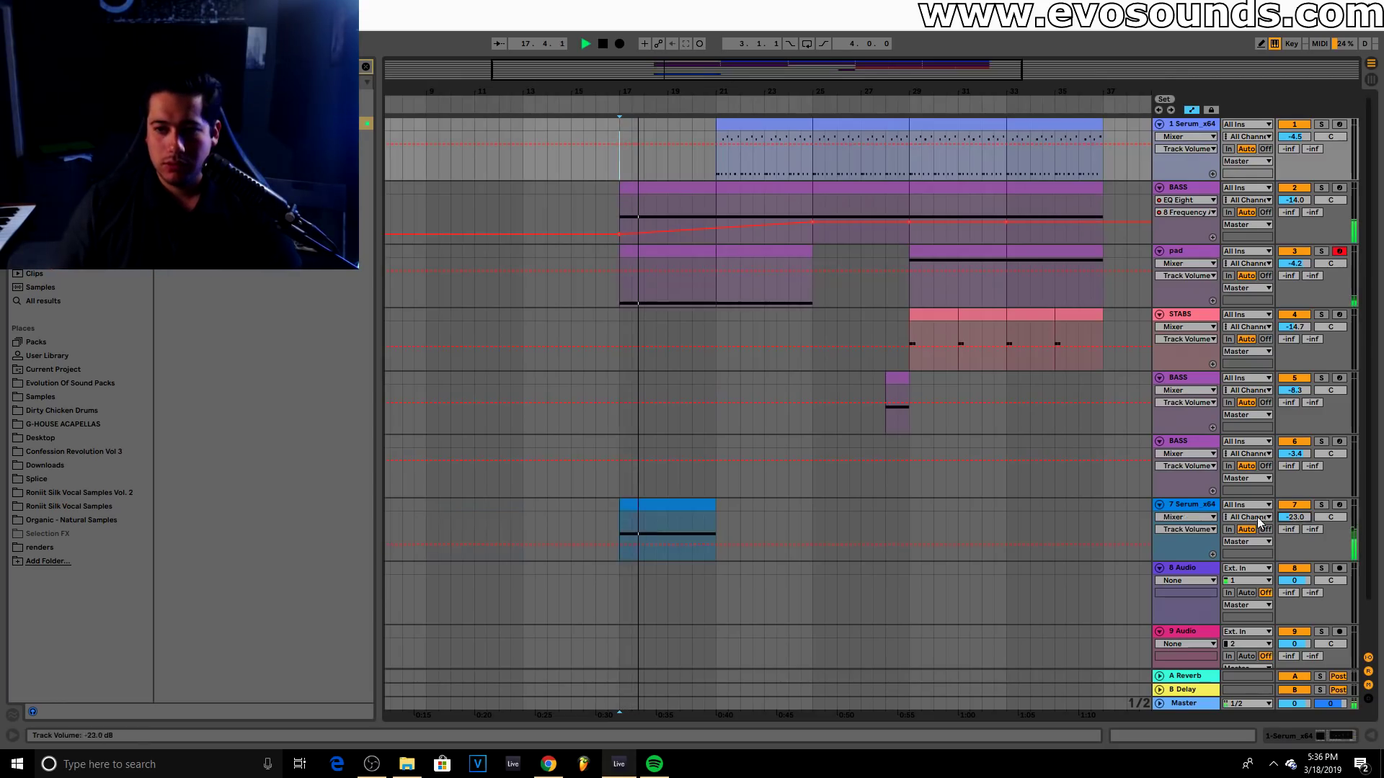
double_click(1189, 506)
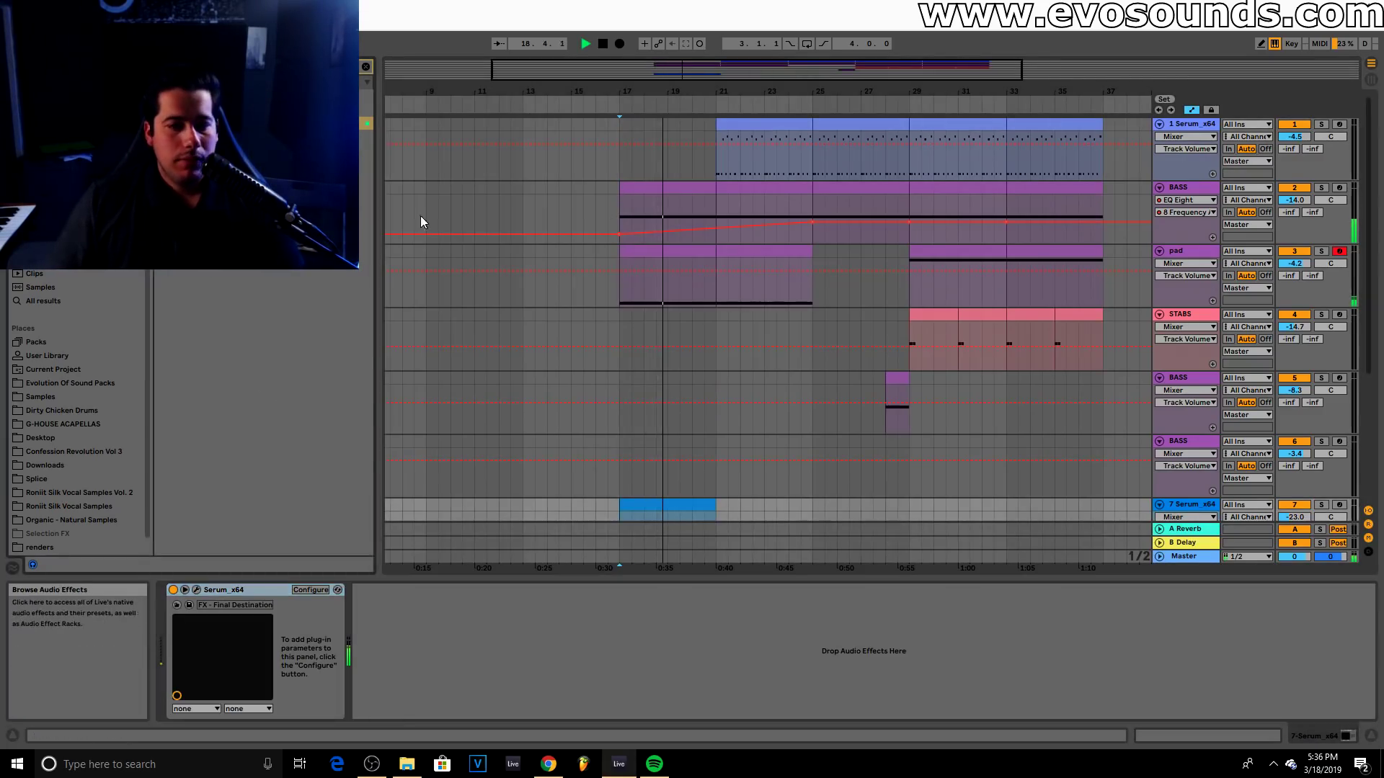
Delete the pad track's leftover clips between bars 17 and 25
left_click_drag(723, 92, 709, 122)
left_click_drag(752, 65, 760, 70)
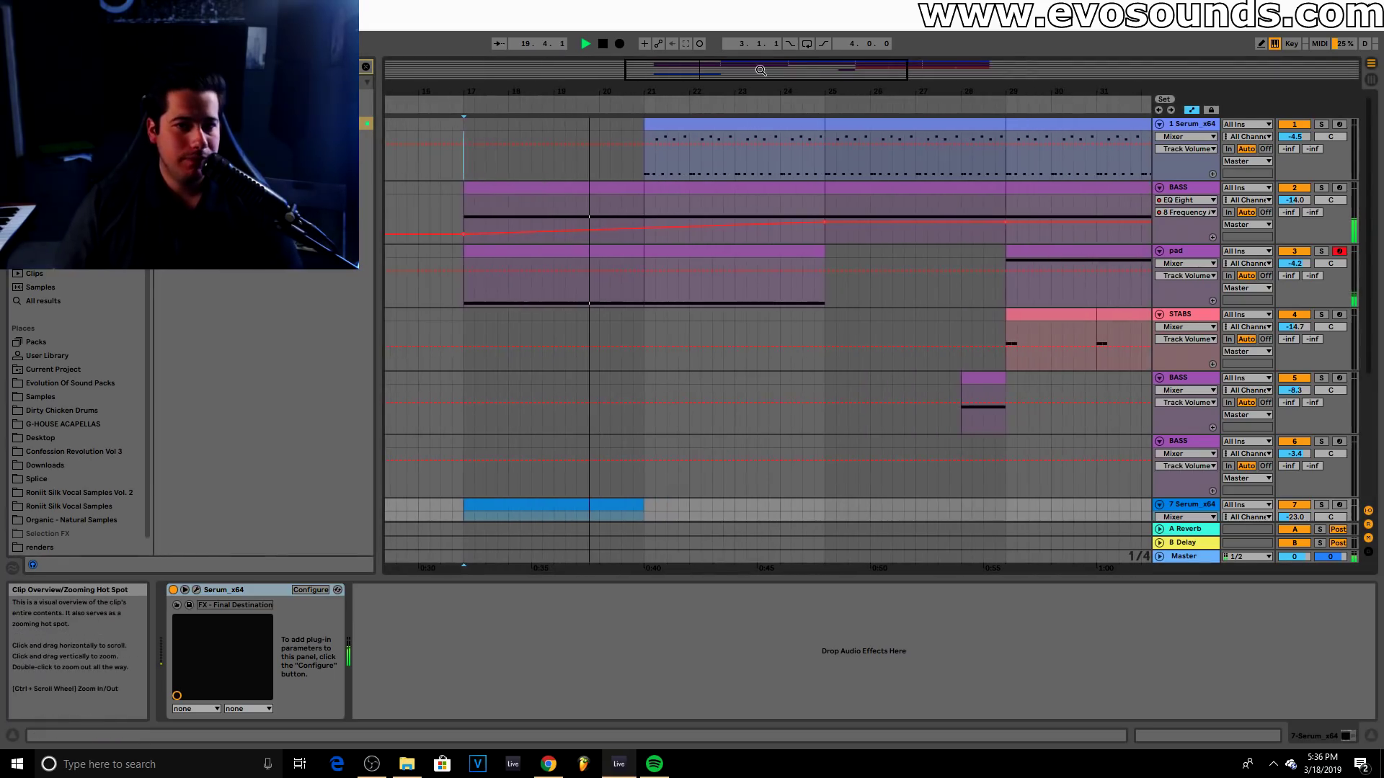
left_click(647, 259)
key("ctrl+e")
key("Delete")
left_click(755, 253)
key("Delete")
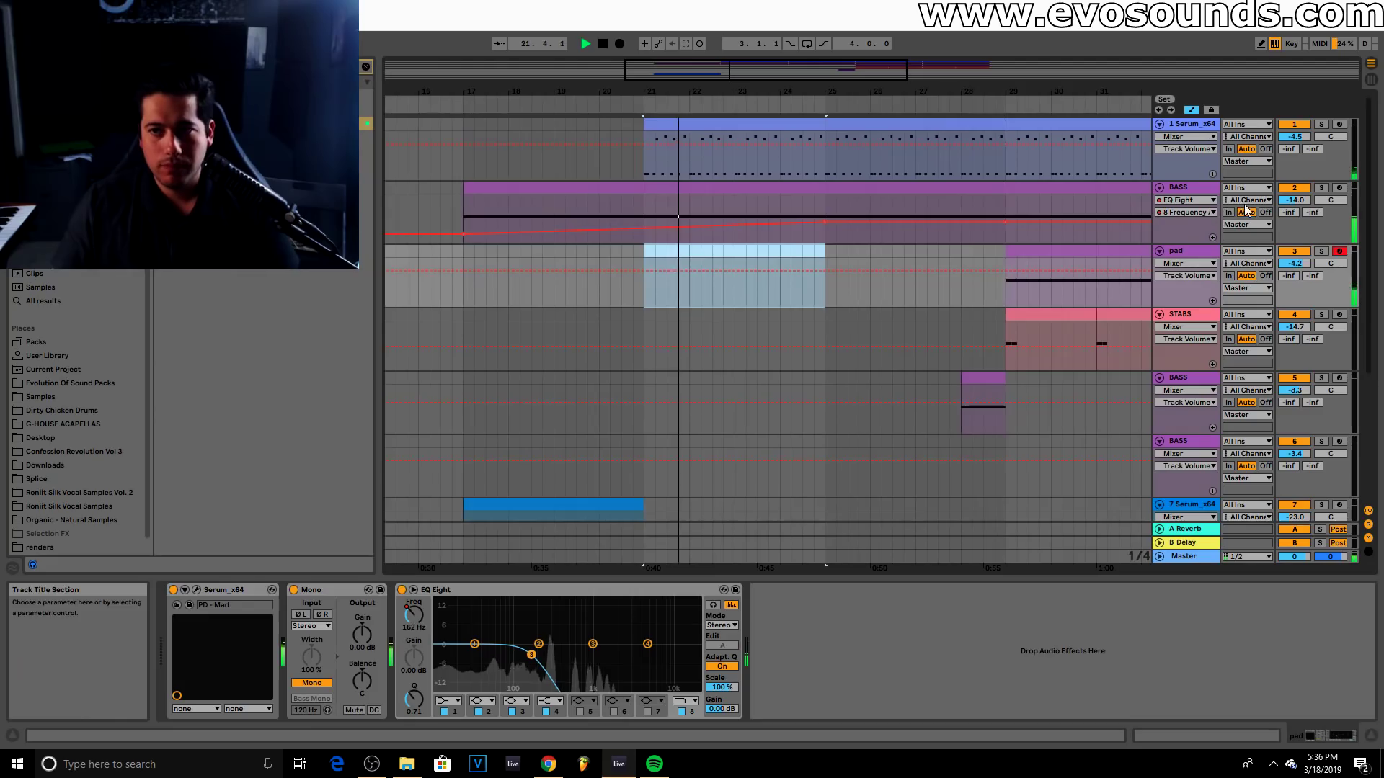
Show the first Serum track's EQ Eight frequency automation and set the track's volume to -6.7 dB
left_click(1195, 188)
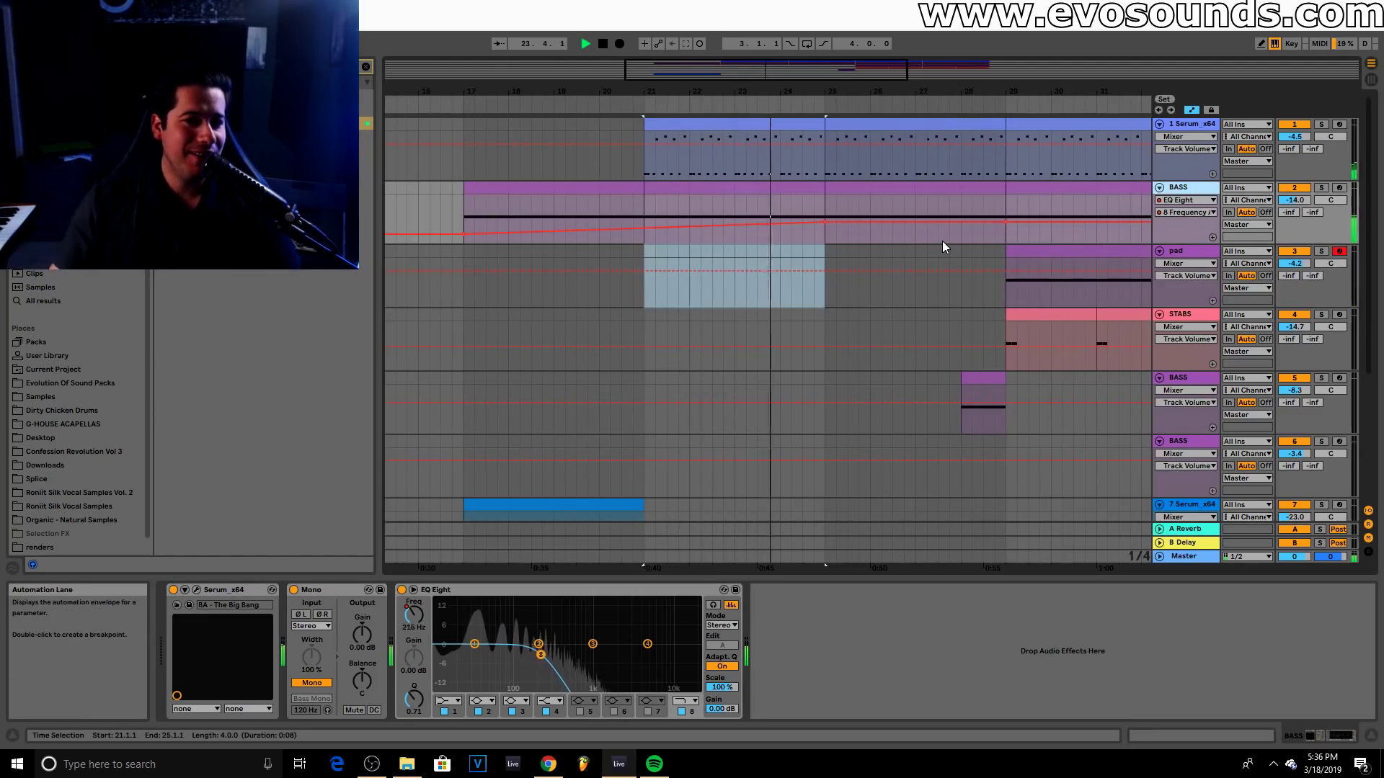
left_click_drag(840, 74, 866, 70)
left_click(1197, 125)
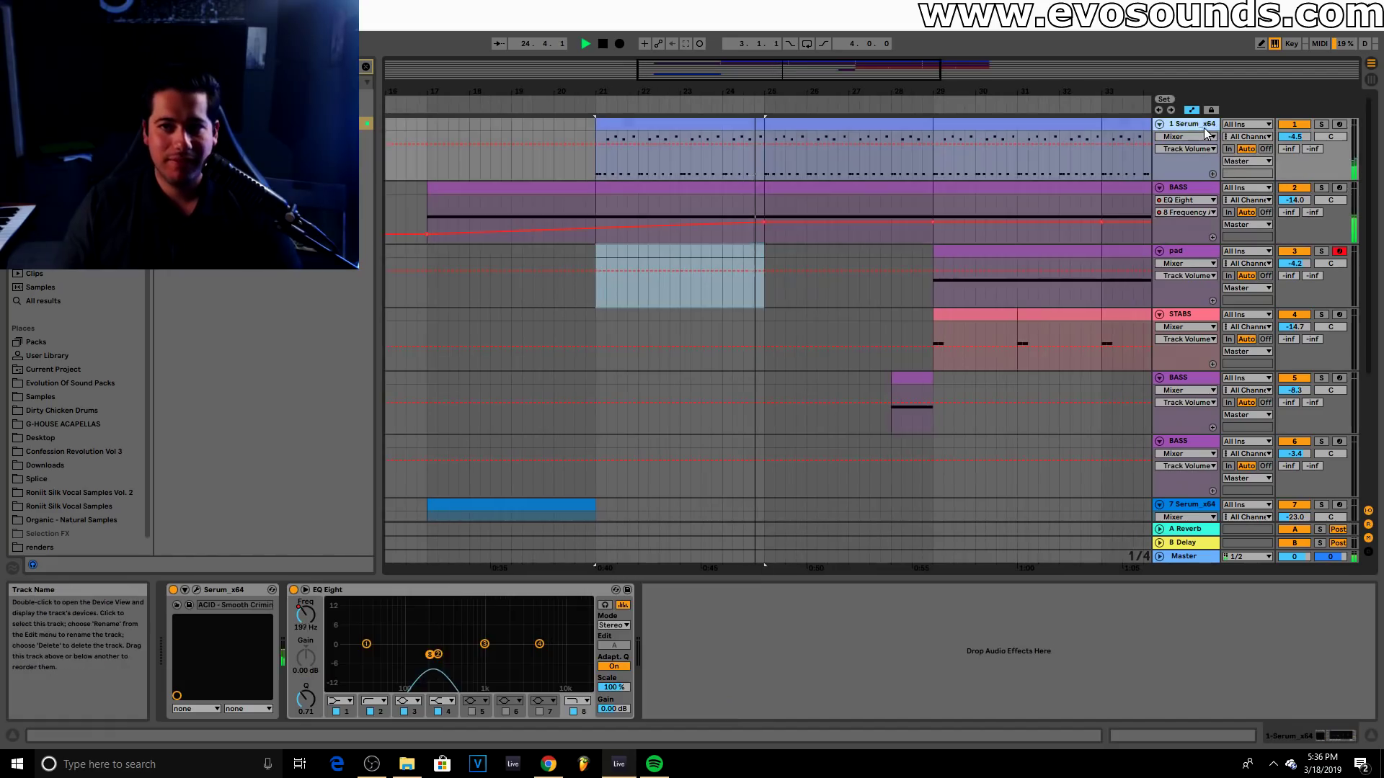
left_click(308, 613)
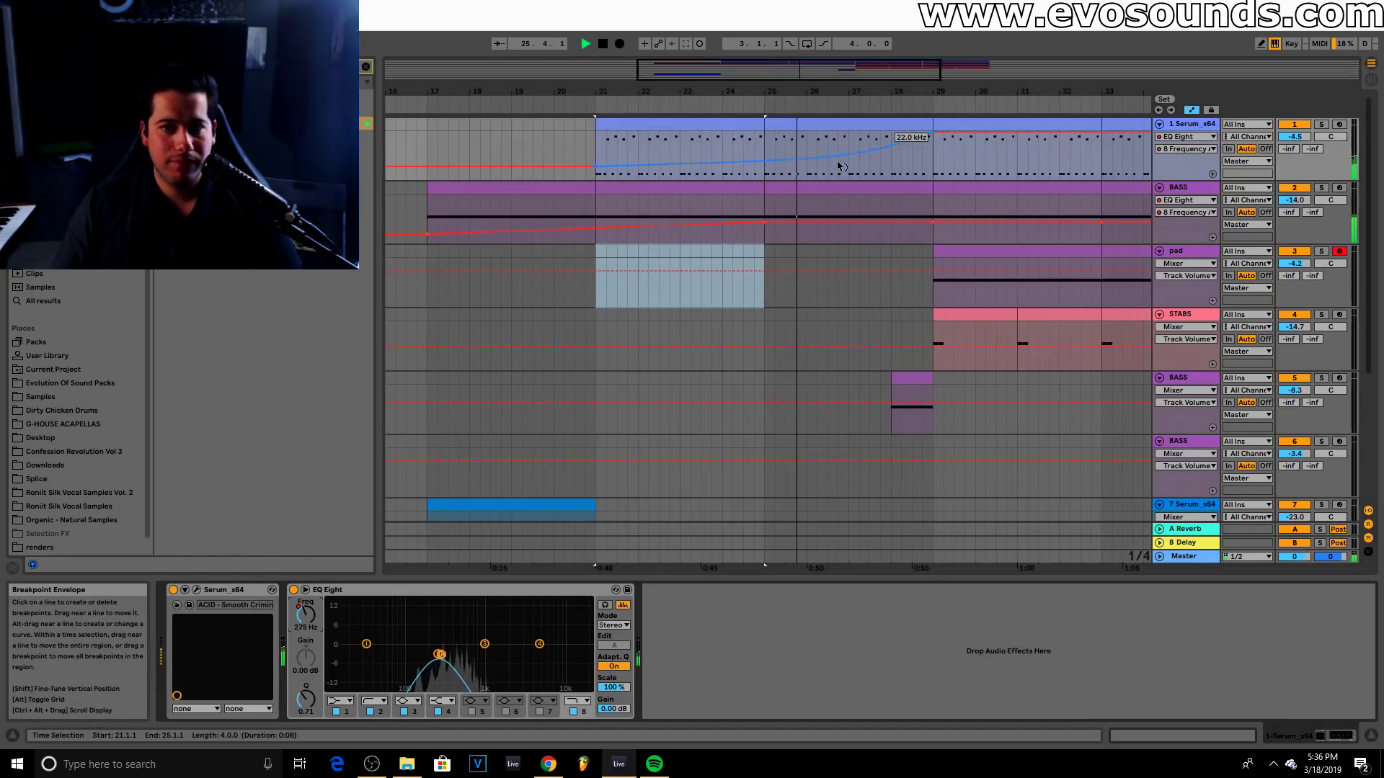
left_click(1197, 126)
left_click_drag(1294, 137, 1295, 145)
Listen to the section from bar 29 and lower the pad track's volume to -5.9 dB
left_click_drag(1038, 91, 973, 153)
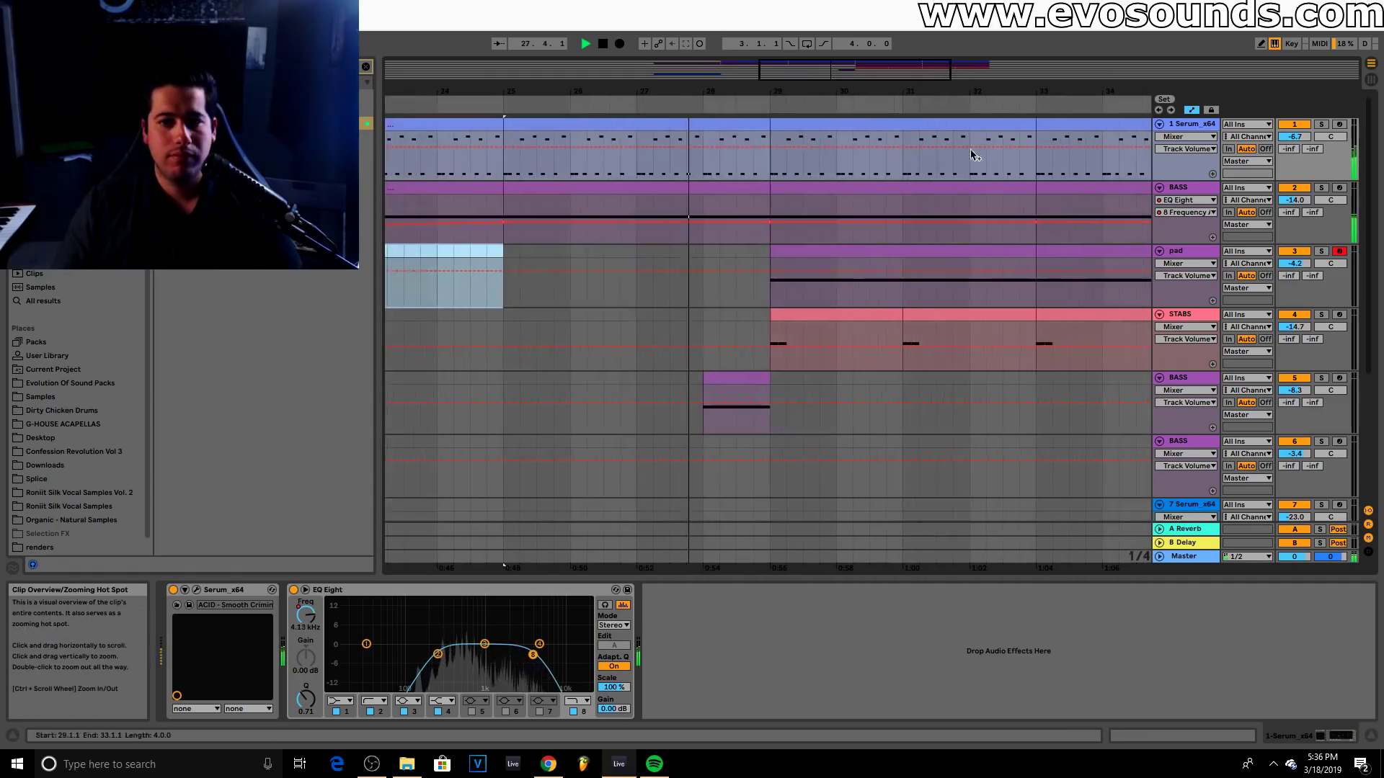
scroll(1037, 267, "down", 2)
left_click_drag(932, 92, 934, 44)
scroll(952, 207, "up", 2)
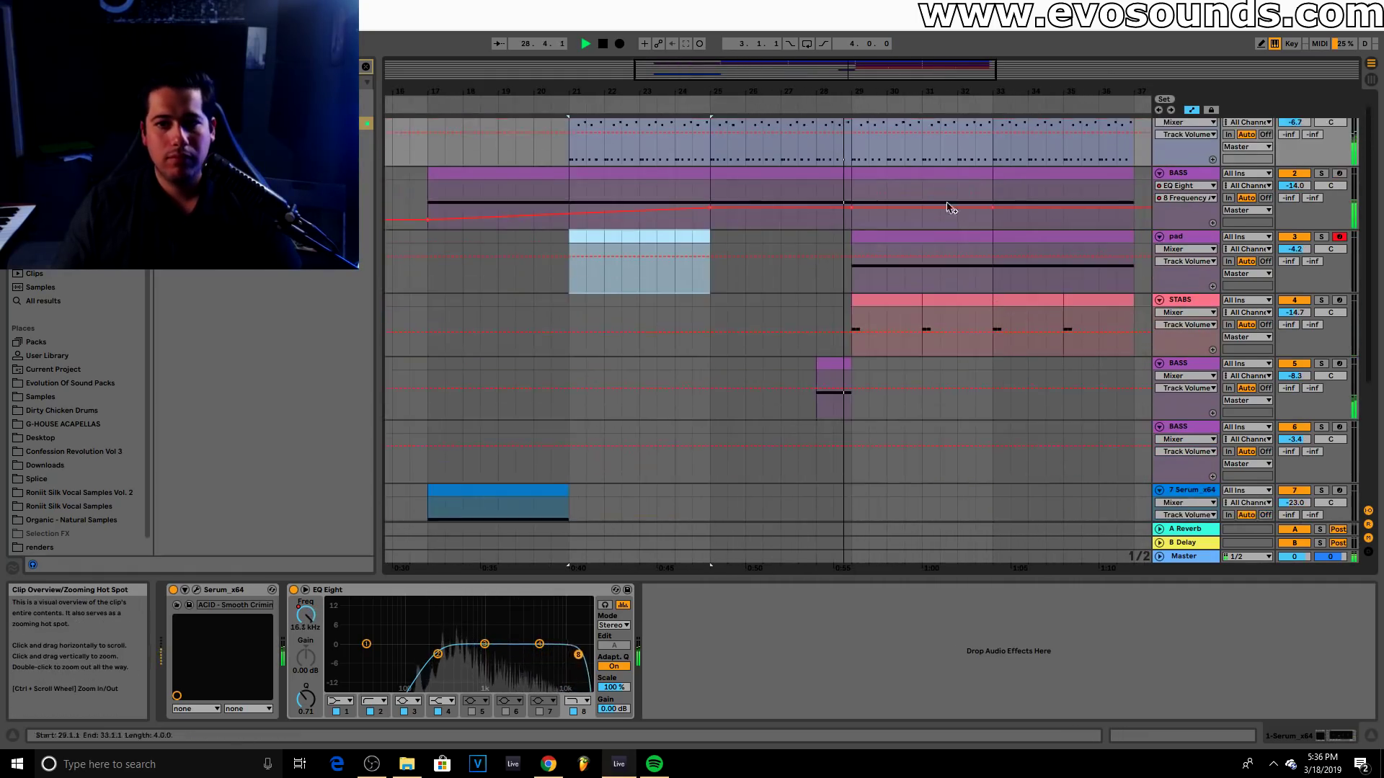
left_click_drag(1037, 93, 902, 296)
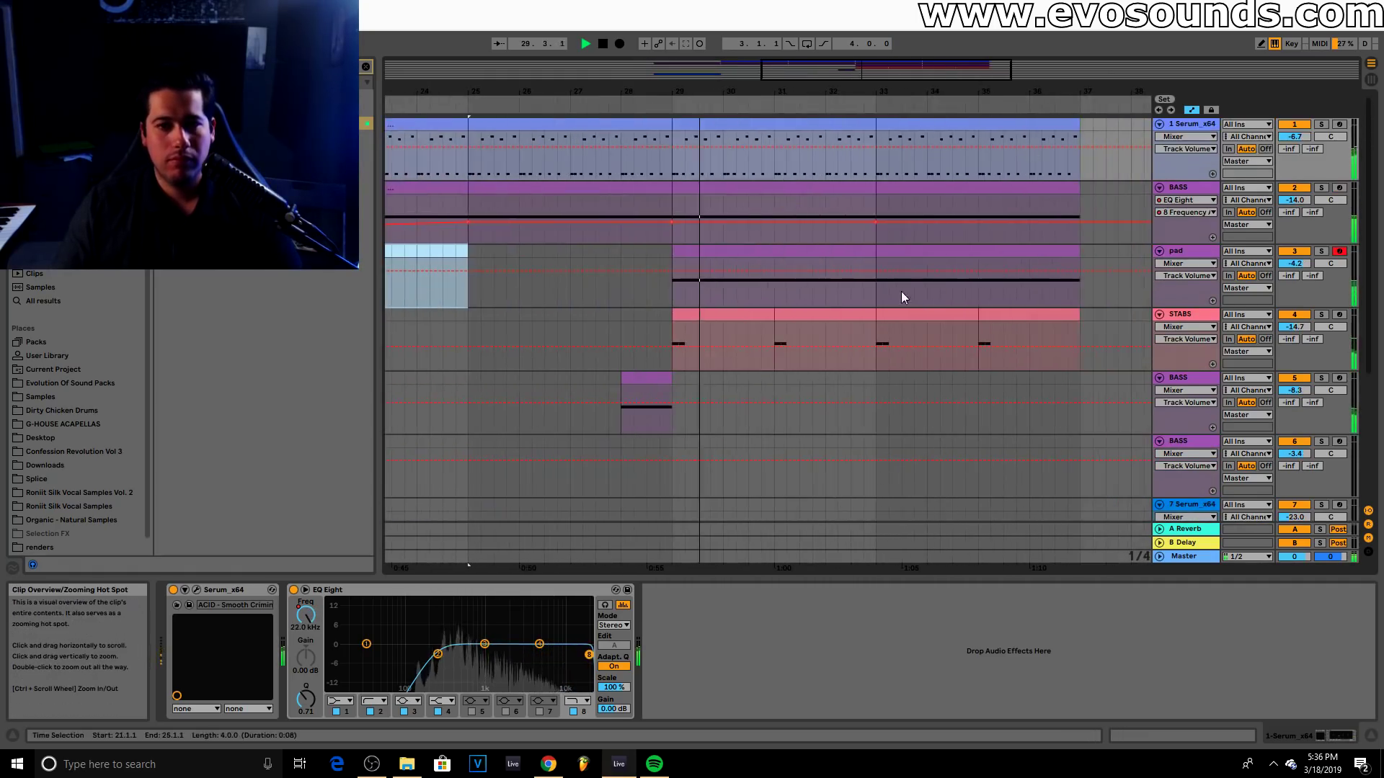
left_click(709, 315)
left_click_drag(1296, 264, 1297, 271)
Add a low cut and a -3.84 dB dip at 1.00 kHz in the pad's EQ Eight, and delete its Mono device
left_click(1202, 253)
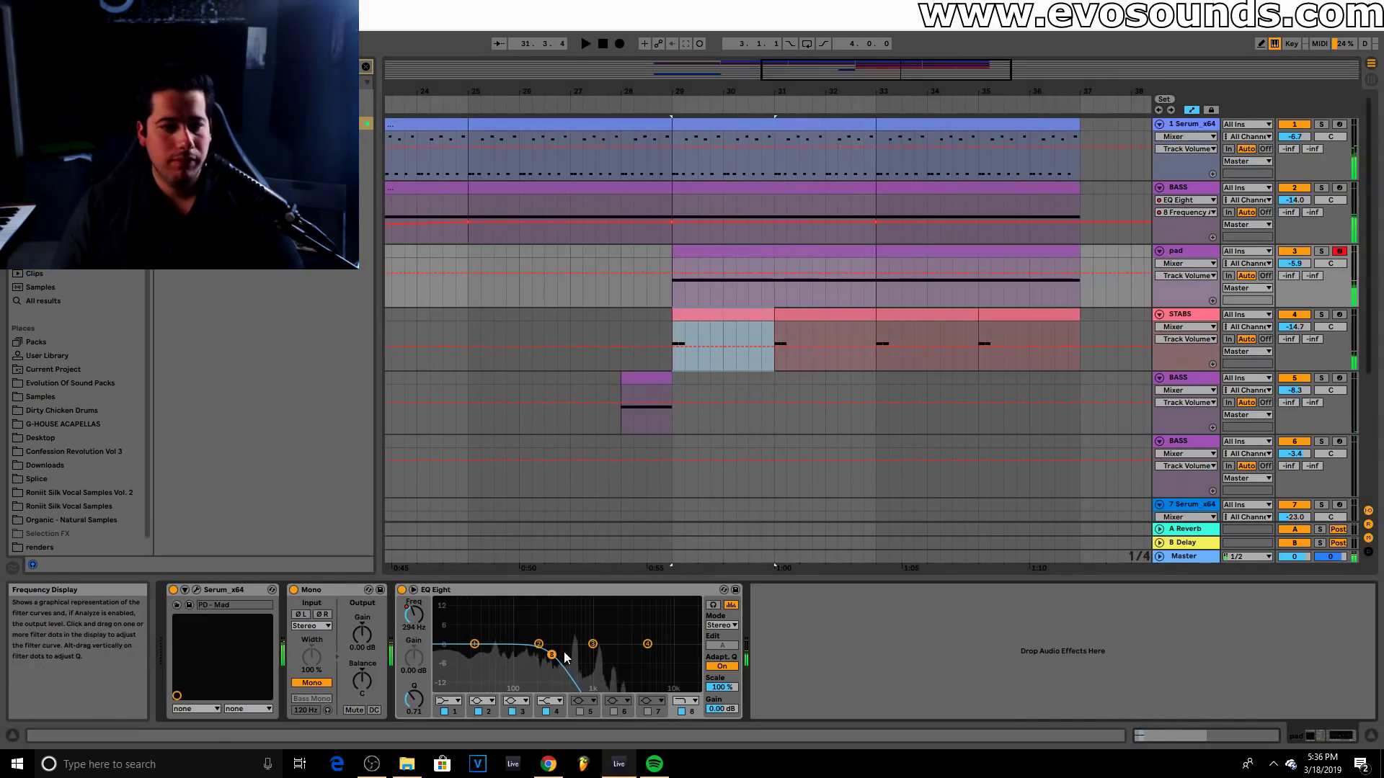
left_click(482, 700)
left_click(482, 627)
left_click_drag(539, 654, 557, 658)
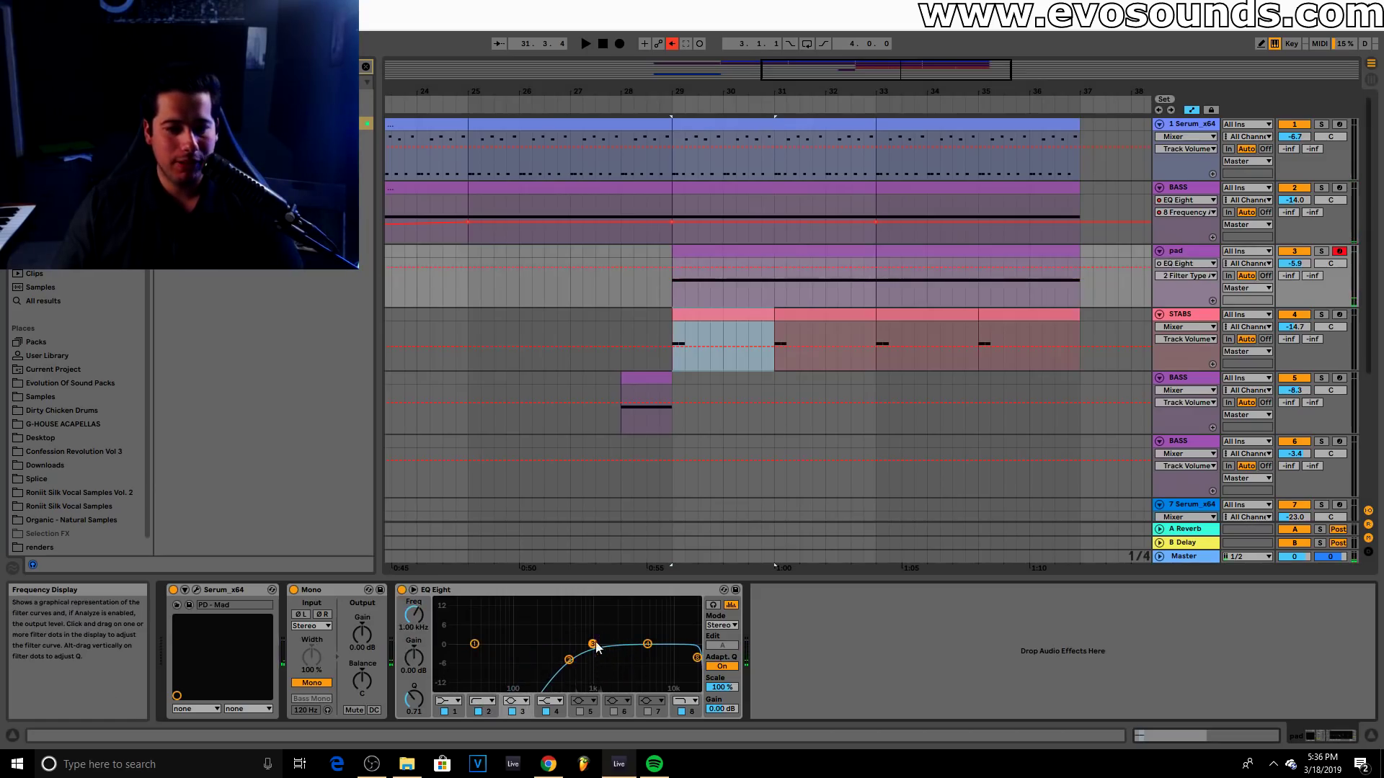
left_click(331, 590)
key("Delete")
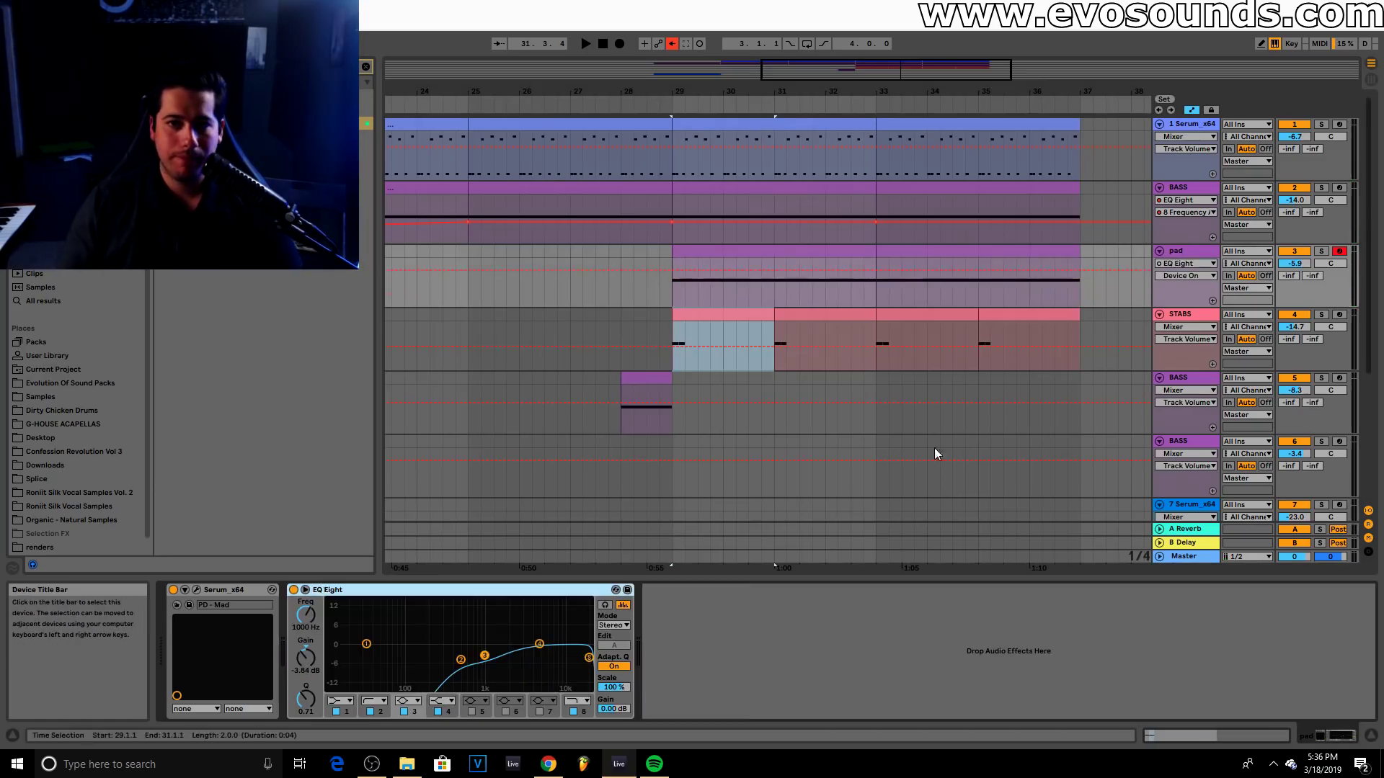
Lower the pad track's volume to -22.1 dB while playing from bar 29
left_click_drag(1293, 263, 1294, 285)
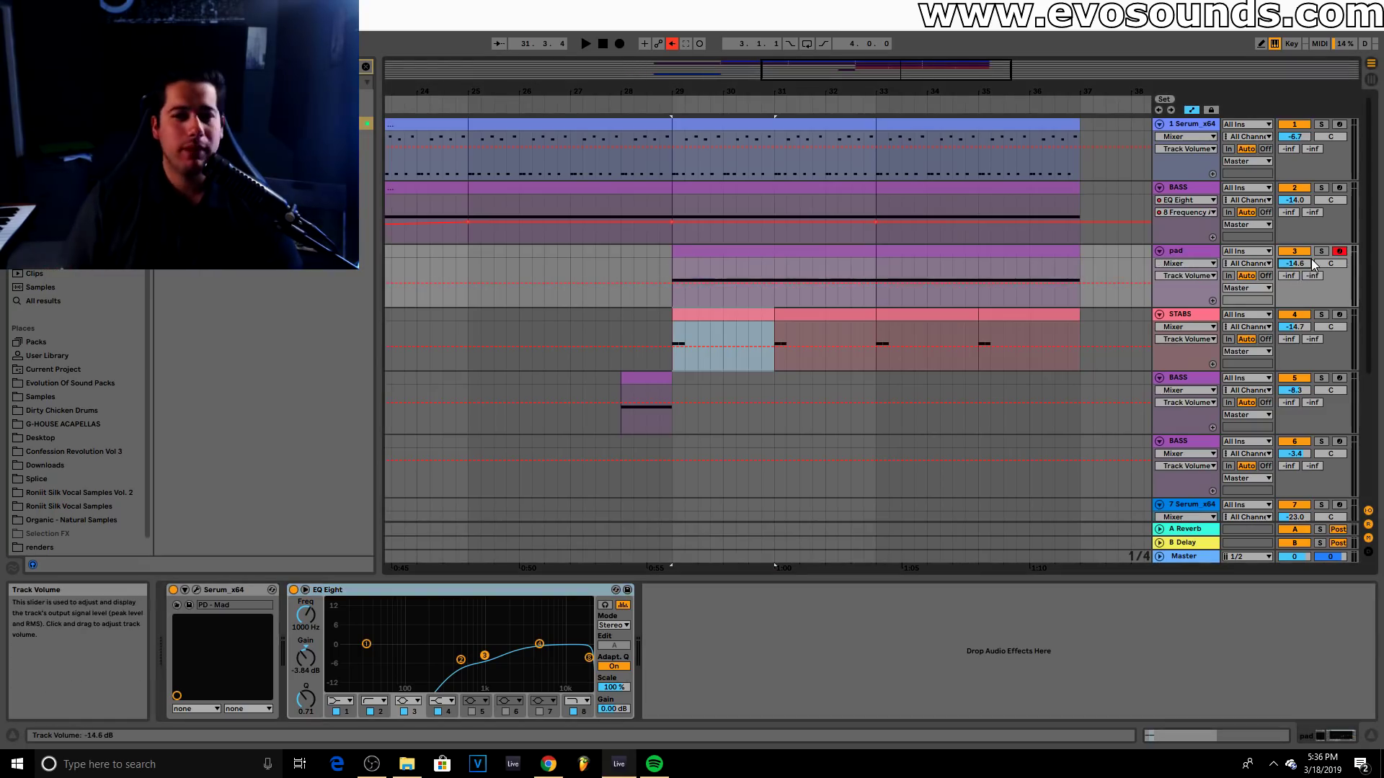
key("space")
left_click_drag(1314, 266, 1313, 310)
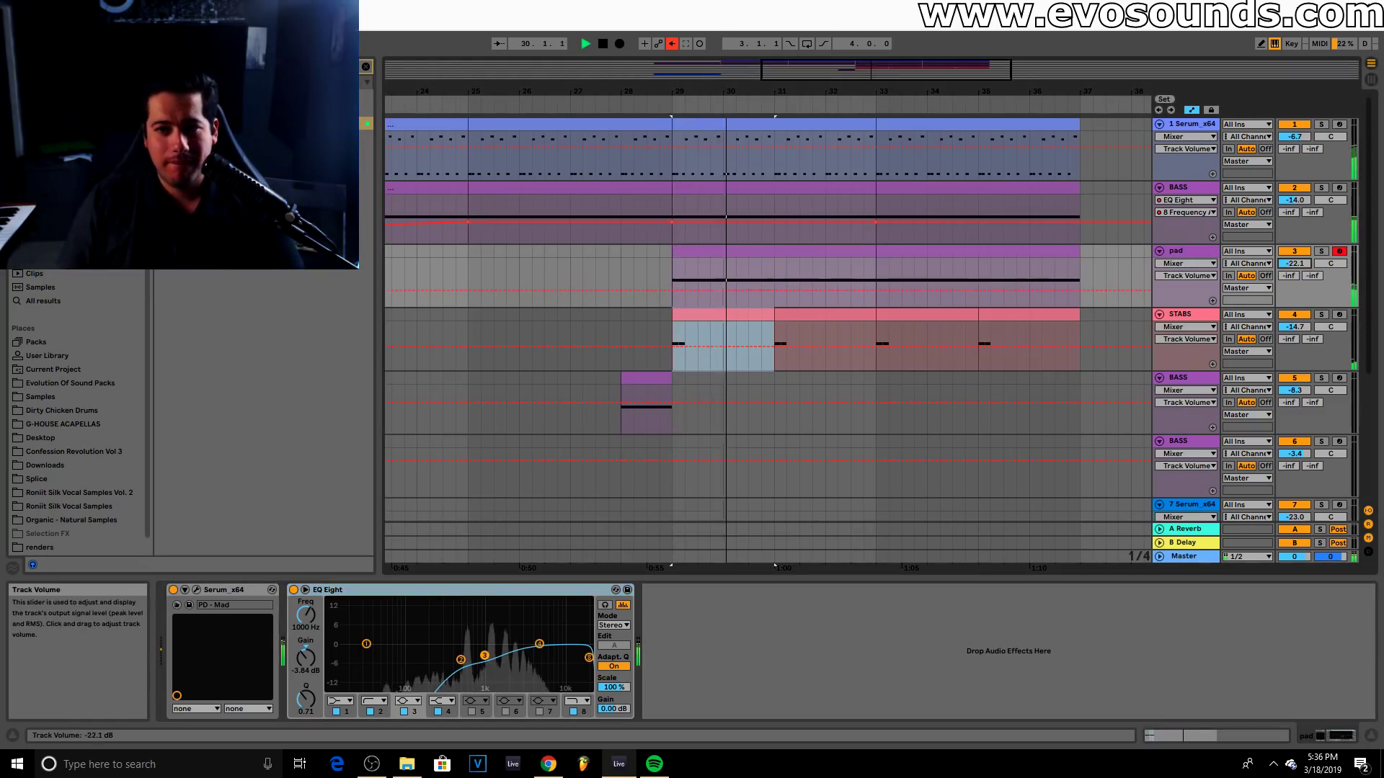
Lower the first Serum track's volume to -8.7 dB while listening, and stop playback
left_click(785, 315)
mouse_move(805, 94)
left_mouse_down()
mouse_move(804, 114)
mouse_move(805, 94)
left_mouse_up()
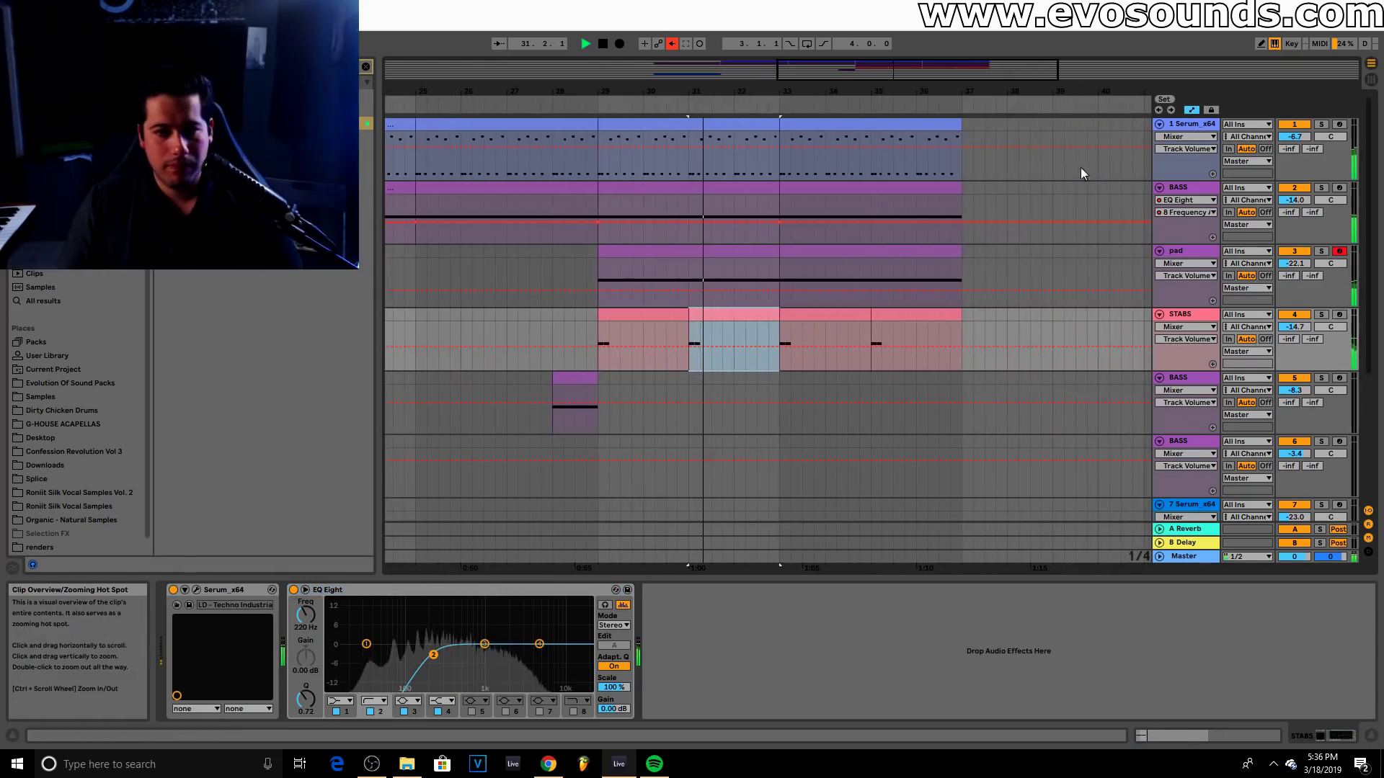
left_click_drag(1291, 144, 1292, 154)
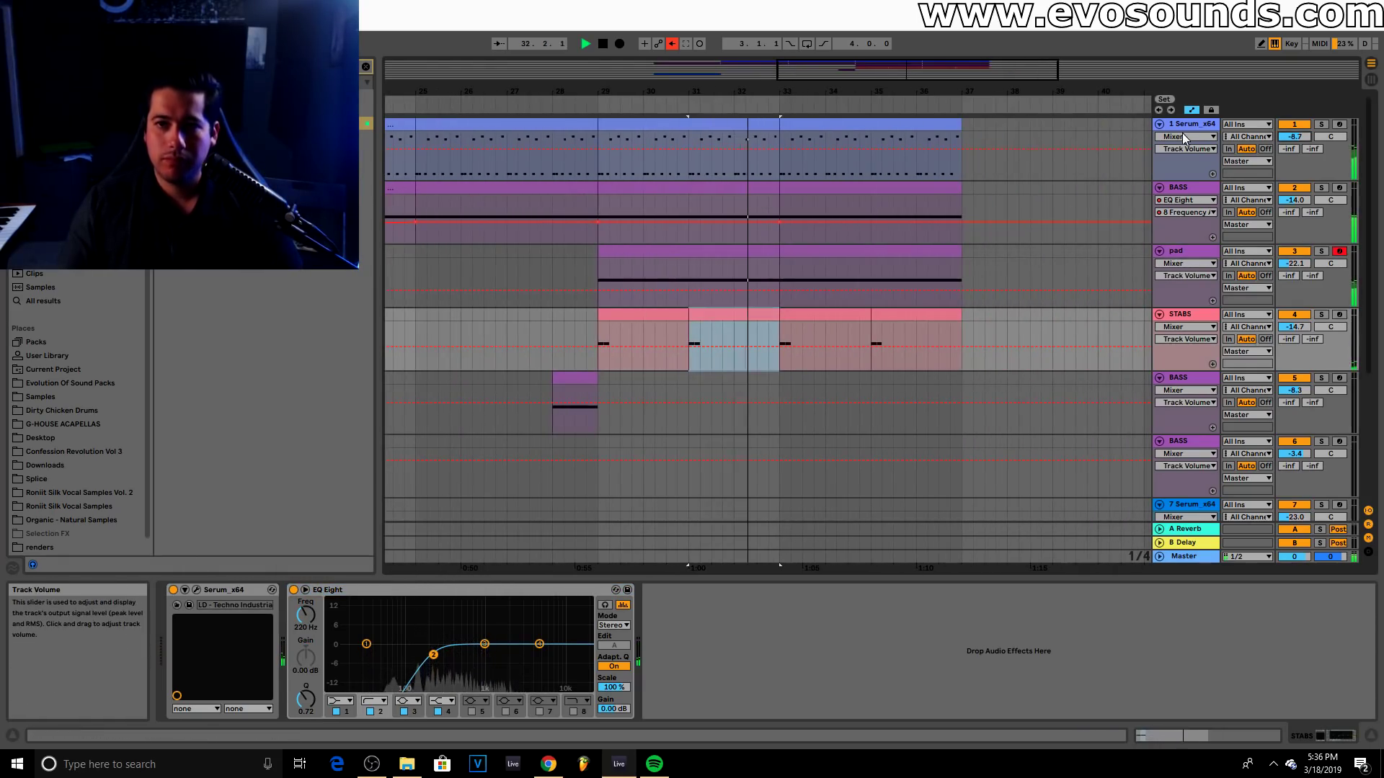
key("space")
Insert an audio track and a MIDI track below STABS, and load the 909 Core Kit on the MIDI track
key("ctrl+t")
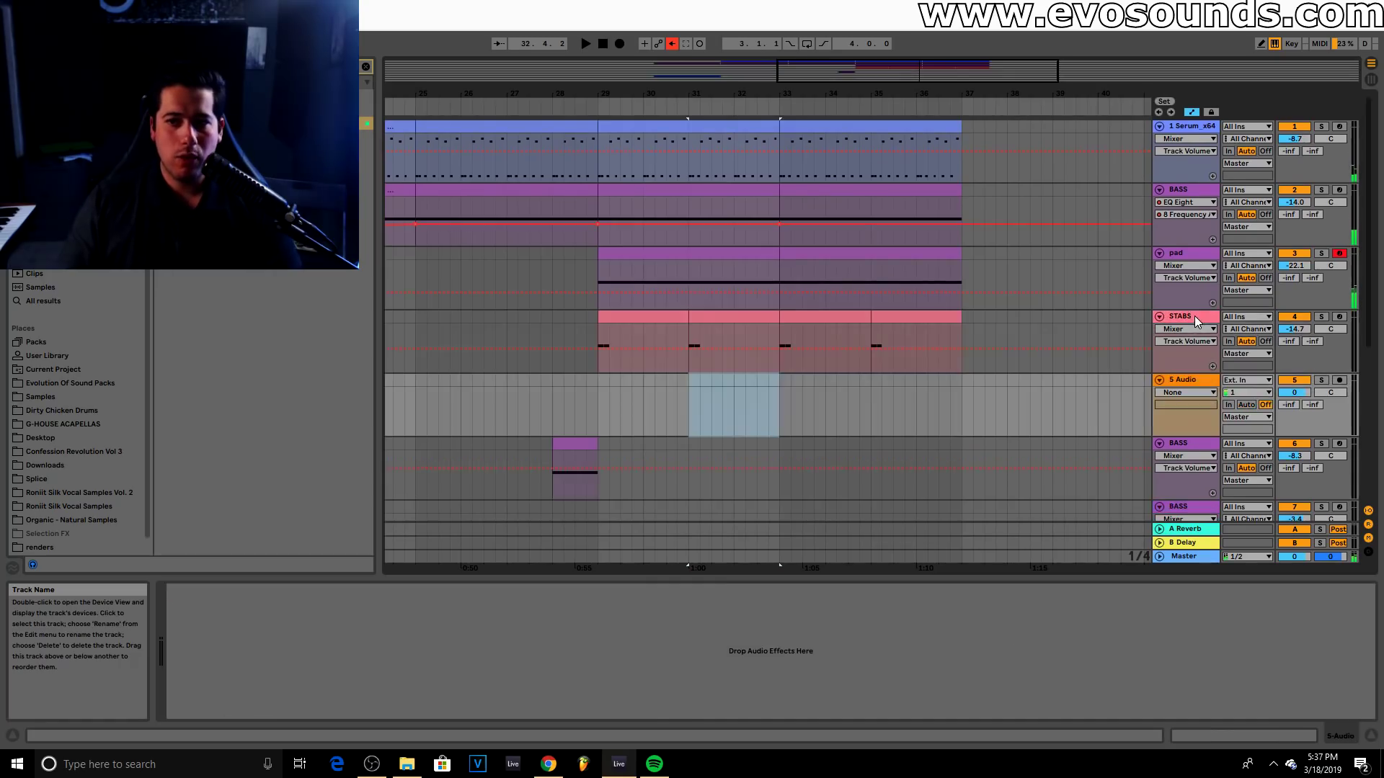
left_click(364, 67)
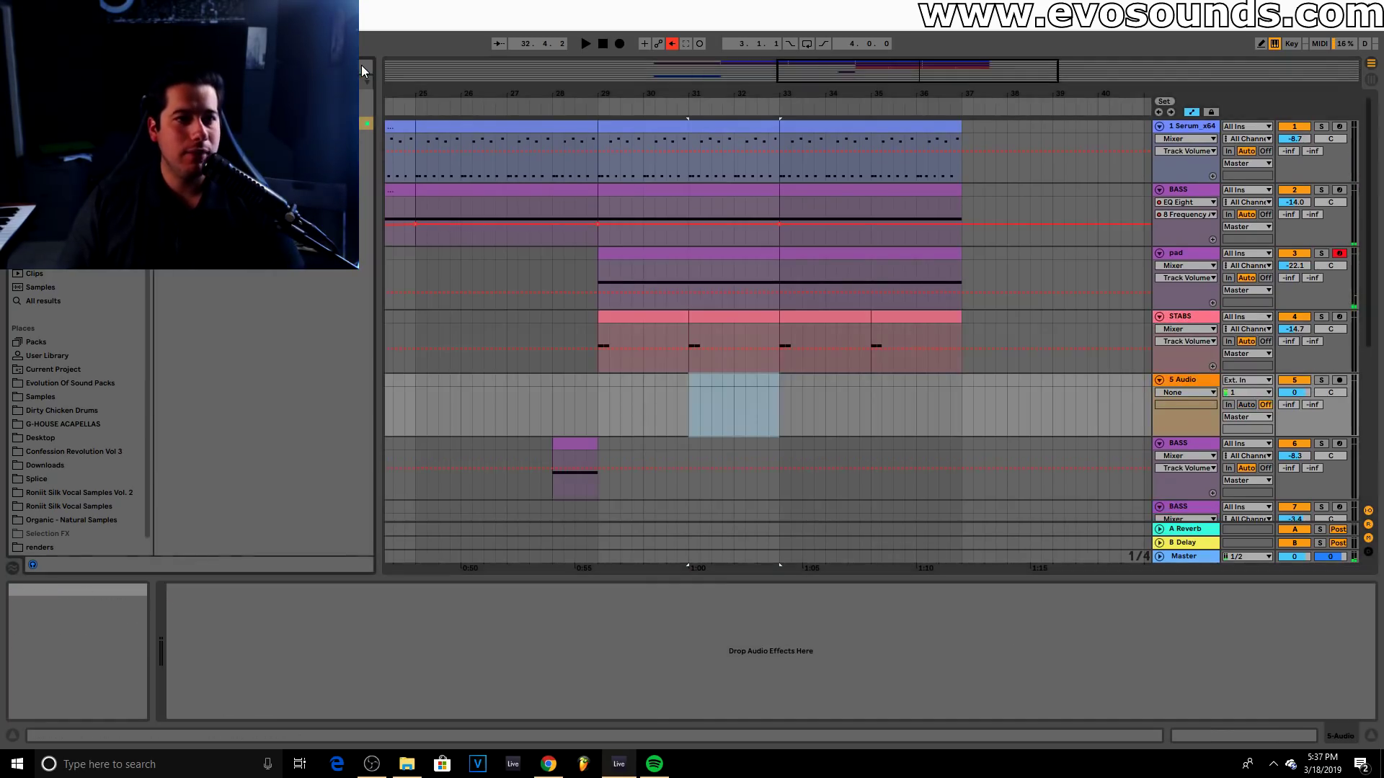
type("k")
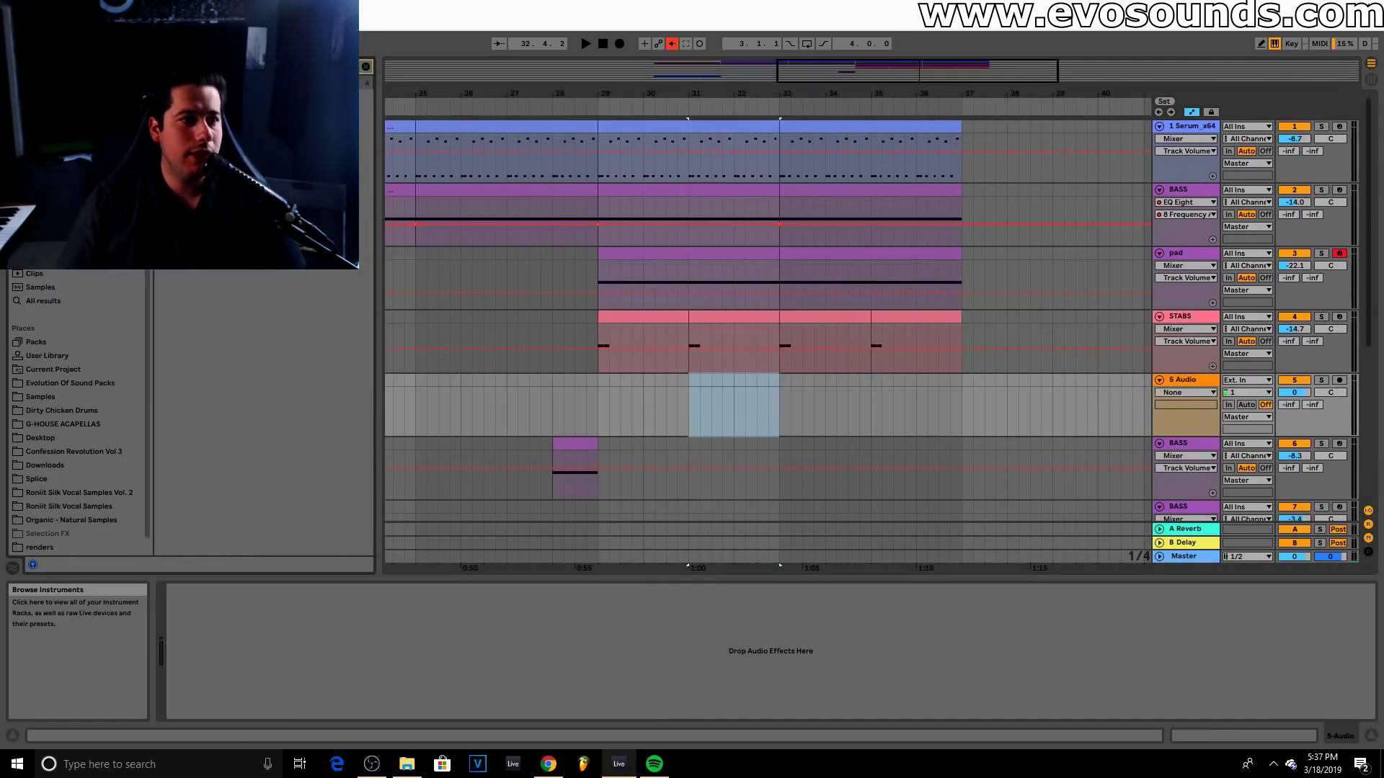
left_click(365, 67)
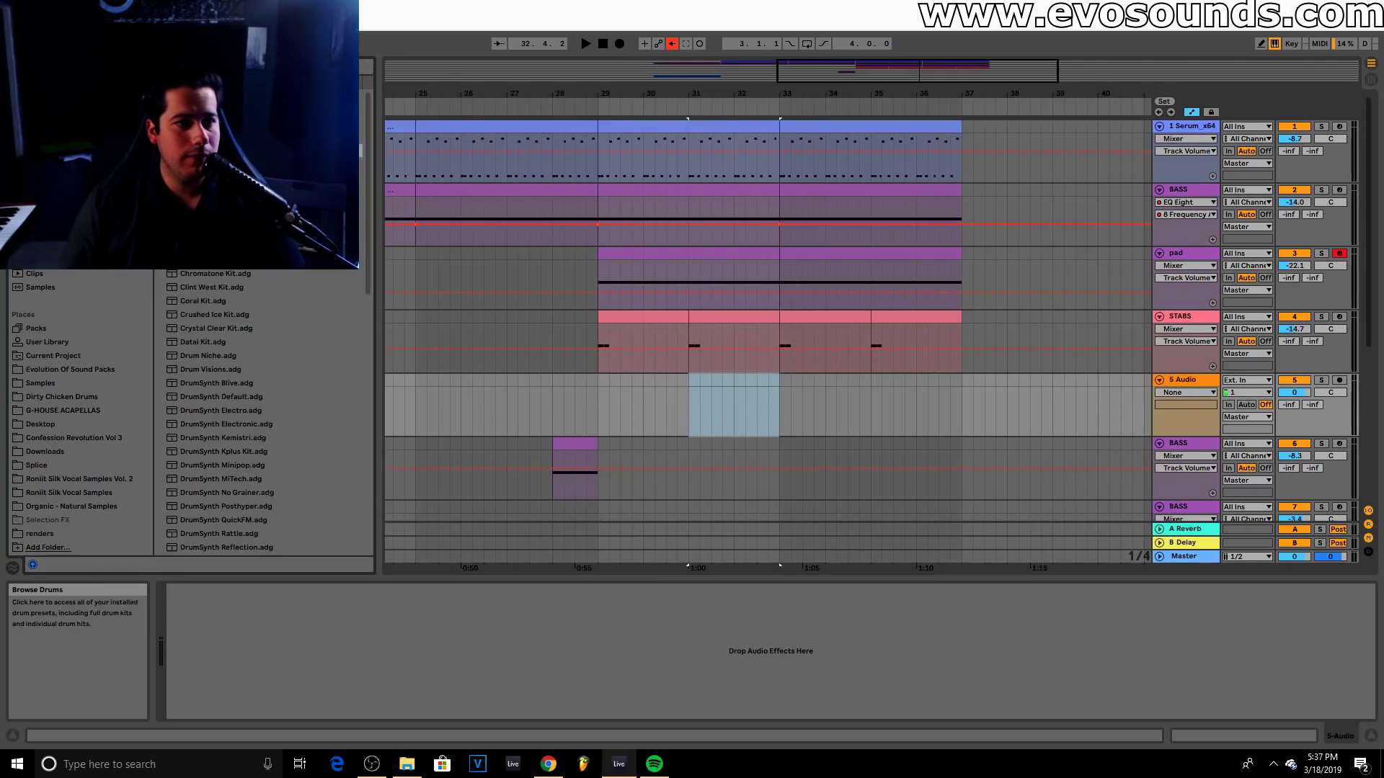
left_click(1184, 317)
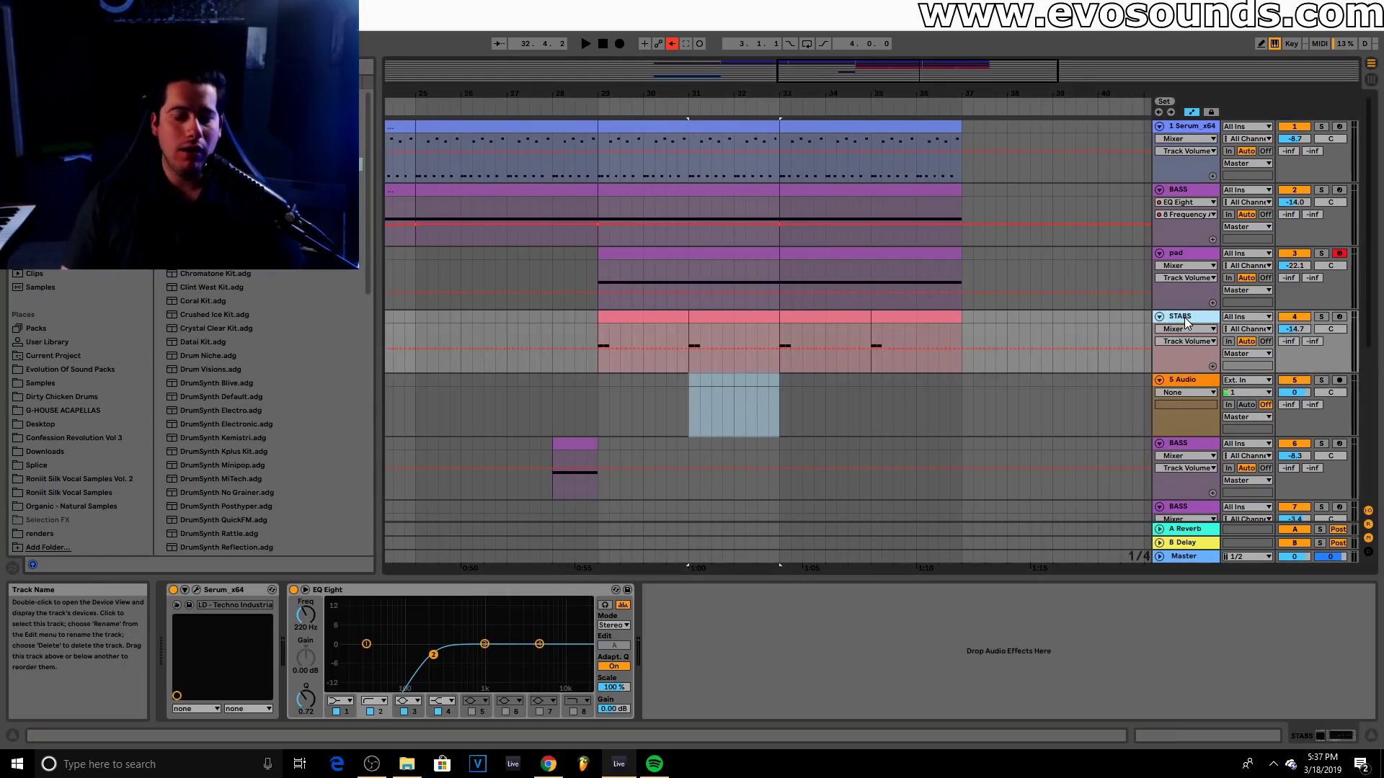
key("ctrl+shift+t")
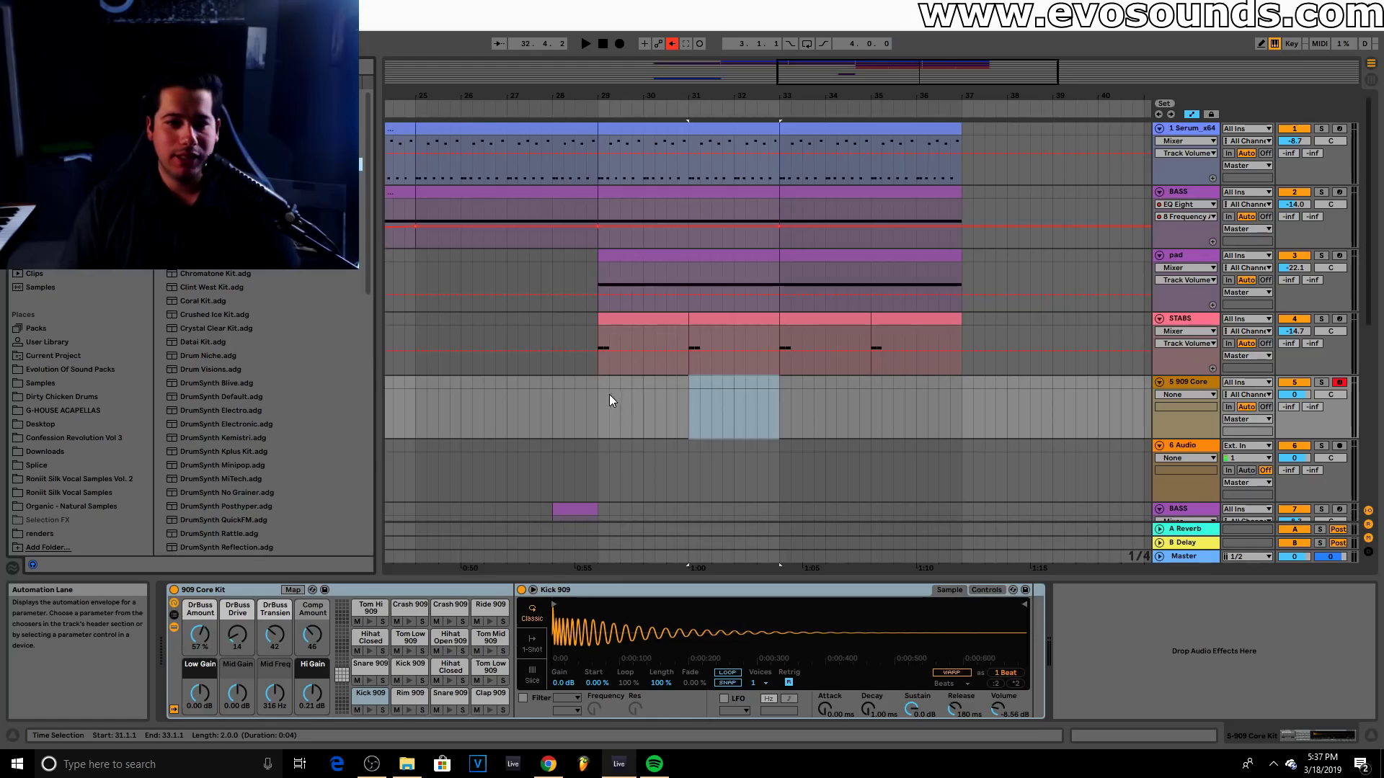
Create an empty four-bar MIDI clip on the 909 Core track starting at bar 29
left_click_drag(599, 395, 772, 395)
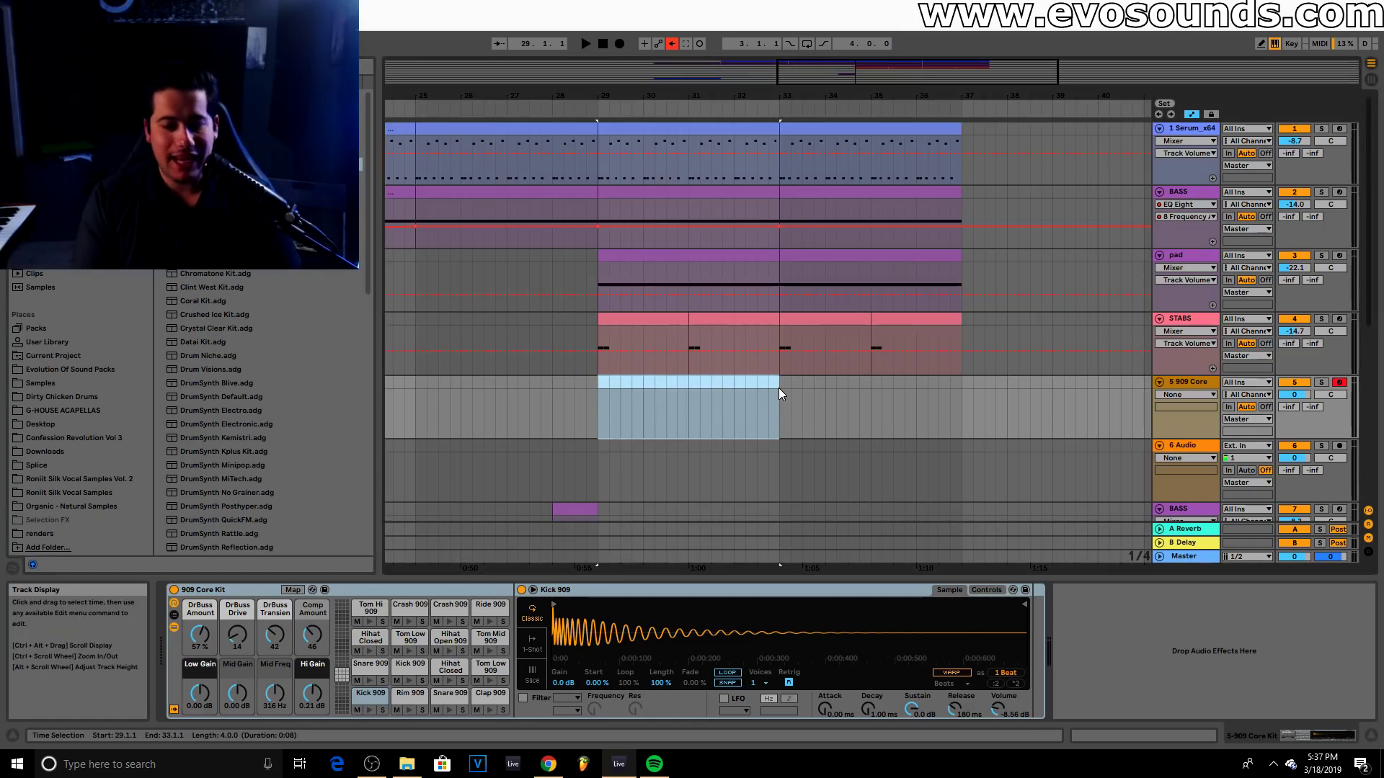
key("ctrl+shift+m")
left_click_drag(633, 580, 634, 474)
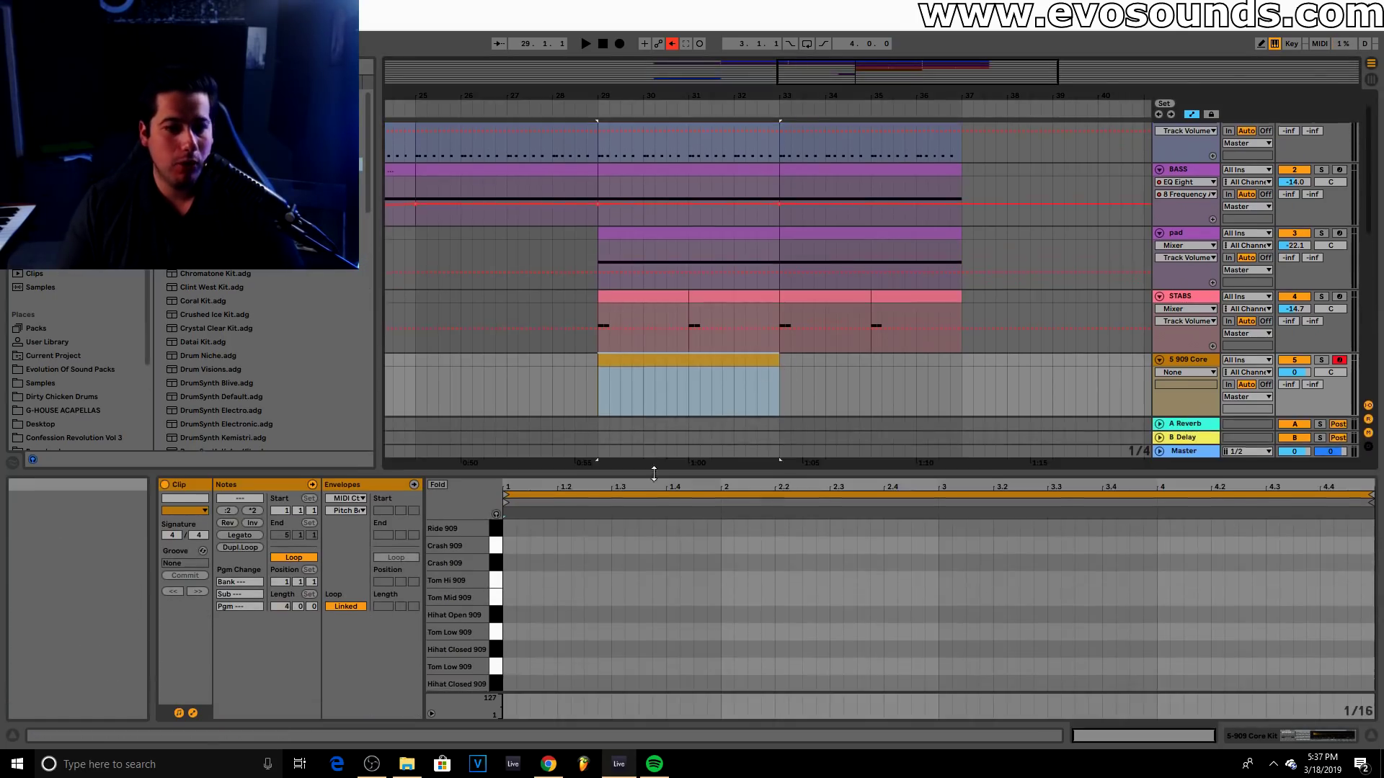
Fill the drum clip with one-beat Ride 909 notes on every beat of its four bars
double_click(510, 527)
left_click_drag(518, 528, 557, 532)
key("ctrl+d")
key("ctrl+d")
key("ctrl+d")
key("ctrl+d")
key("ctrl+d")
key("ctrl+d")
key("ctrl+d")
key("ctrl+a")
key("ctrl+d")
Set the 909 Core track's volume to -26.1 dB while listening to the ride pattern
key("space")
mouse_move(1297, 372)
left_mouse_down()
mouse_move(1297, 389)
mouse_move(1295, 377)
left_mouse_up()
left_click(522, 587)
key("ctrl+a")
key("space")
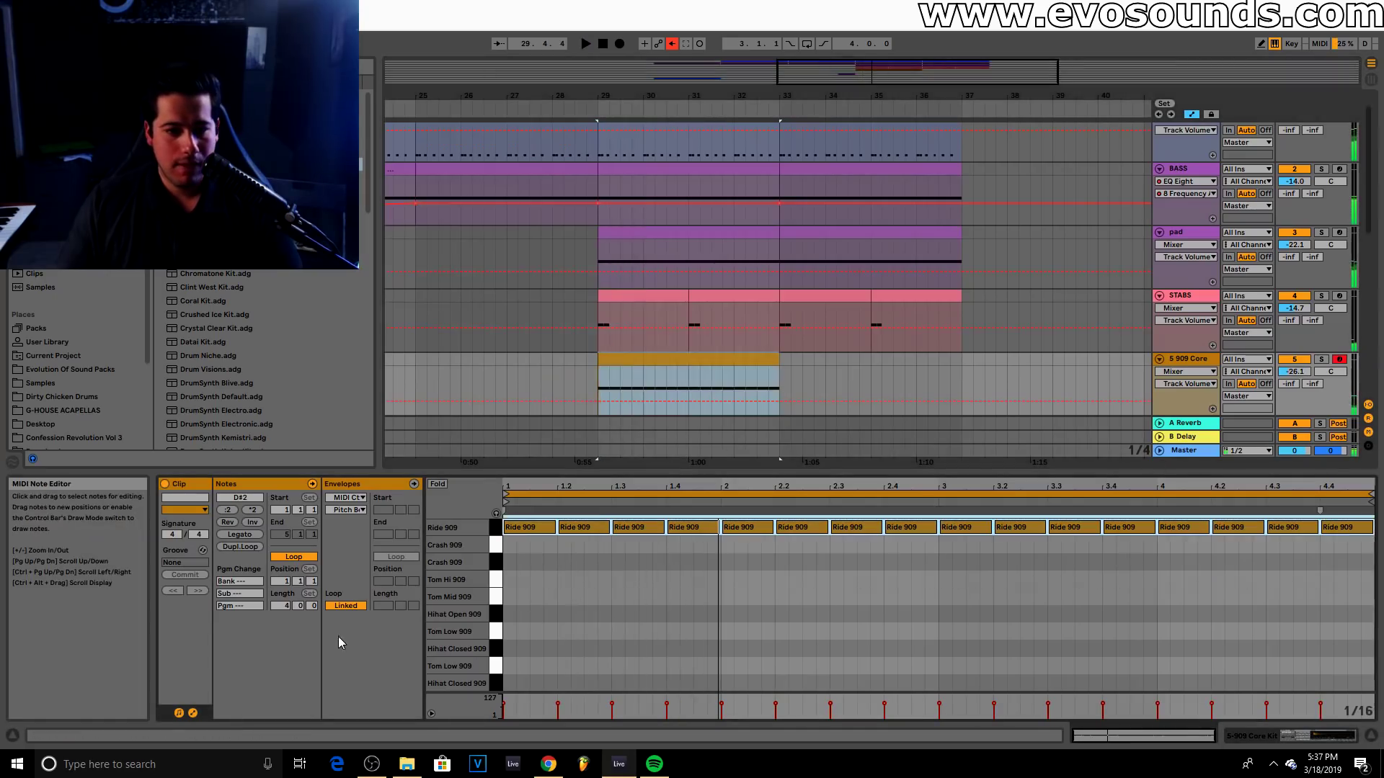
Add Hihat Open 909 notes on every offbeat across the four-bar drum clip
double_click(537, 614)
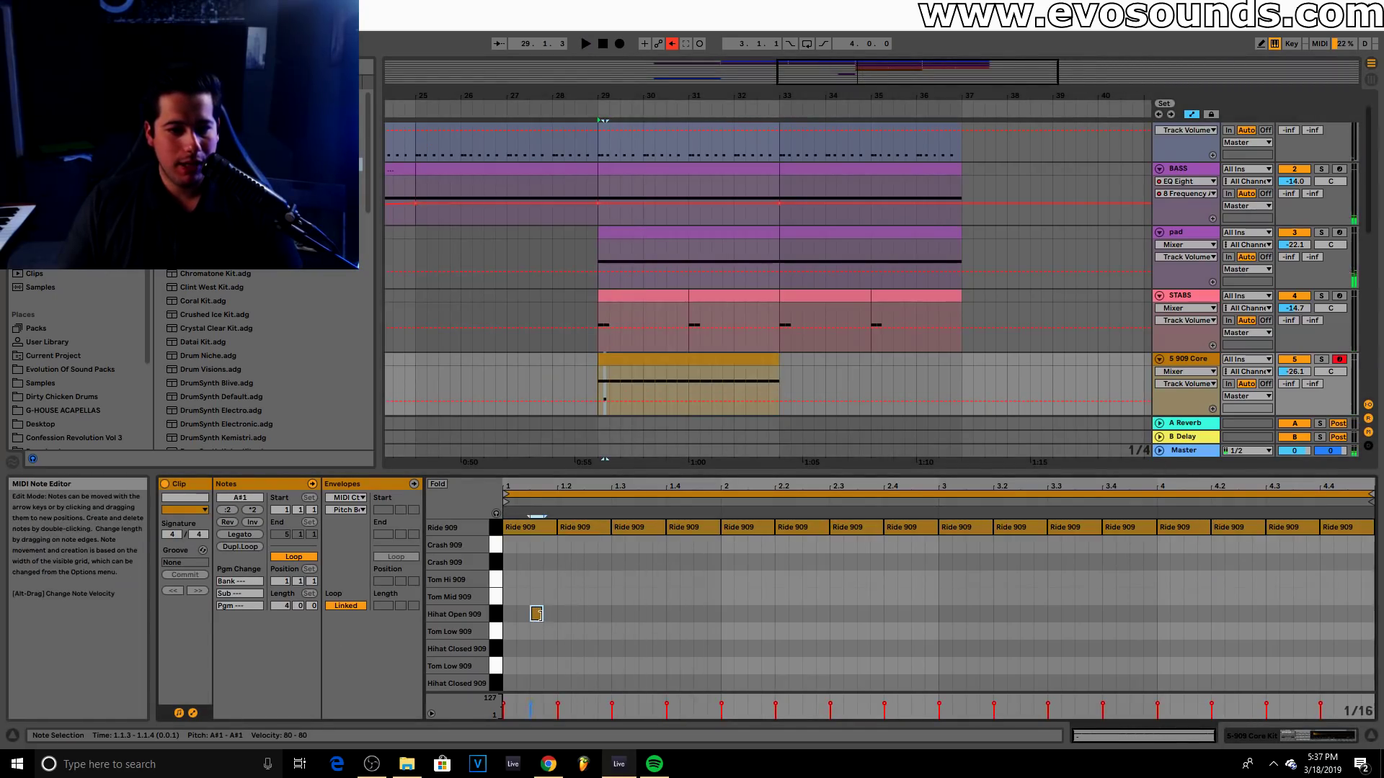
left_click_drag(558, 640, 510, 604)
key("ctrl+d")
key("ctrl+d")
key("ctrl+d")
left_click_drag(719, 641, 508, 603)
key("ctrl+d")
key("ctrl+d")
key("ctrl+d")
key("ctrl+d")
Duplicate the drum clip into bars 33 to 36 and set the 909 Core track's volume to -19.6 dB
left_click(737, 359)
key("ctrl+d")
scroll(856, 405, "down", 3)
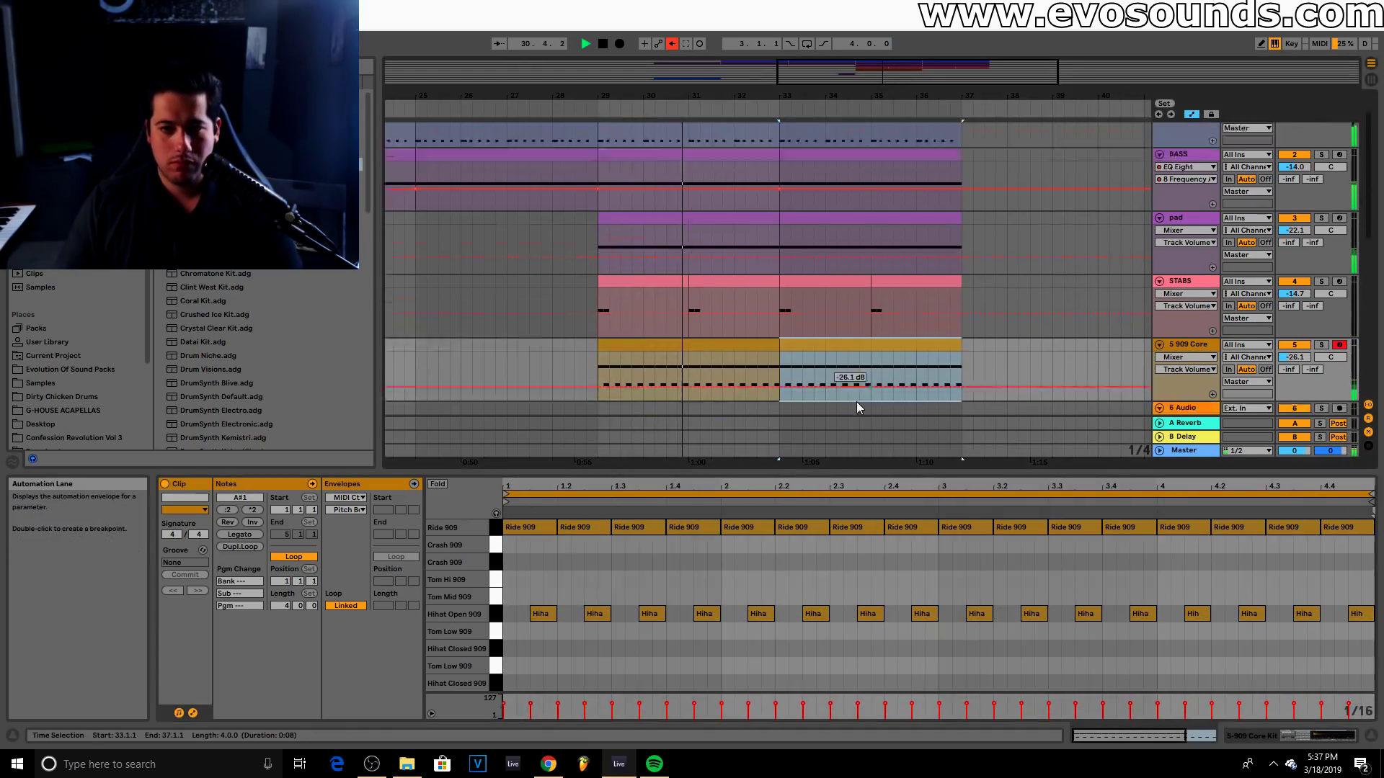
left_click_drag(855, 473, 815, 663)
scroll(784, 464, "up", 2)
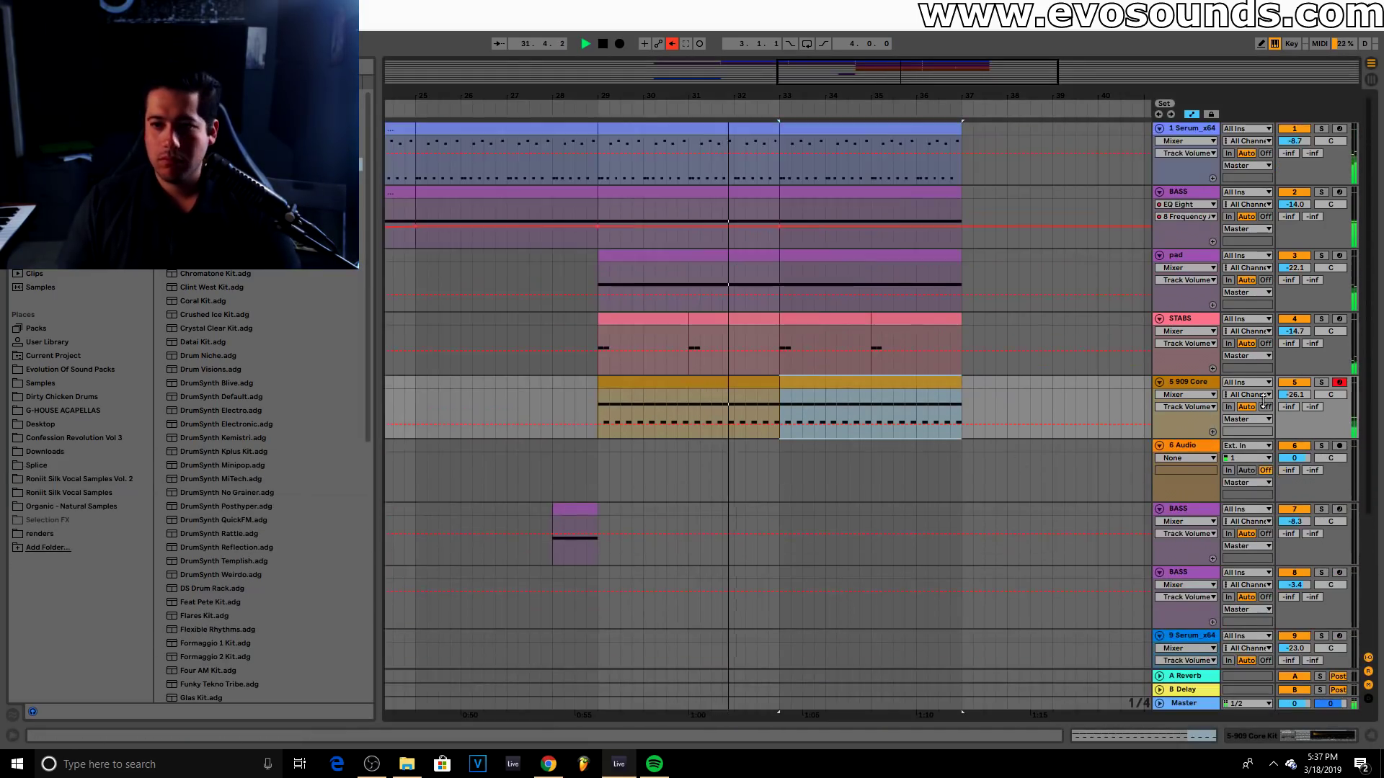
Lower the pad's EQ Eight high cut to 825 Hz and set the 909 Core track's volume to -24.0 dB
double_click(1186, 263)
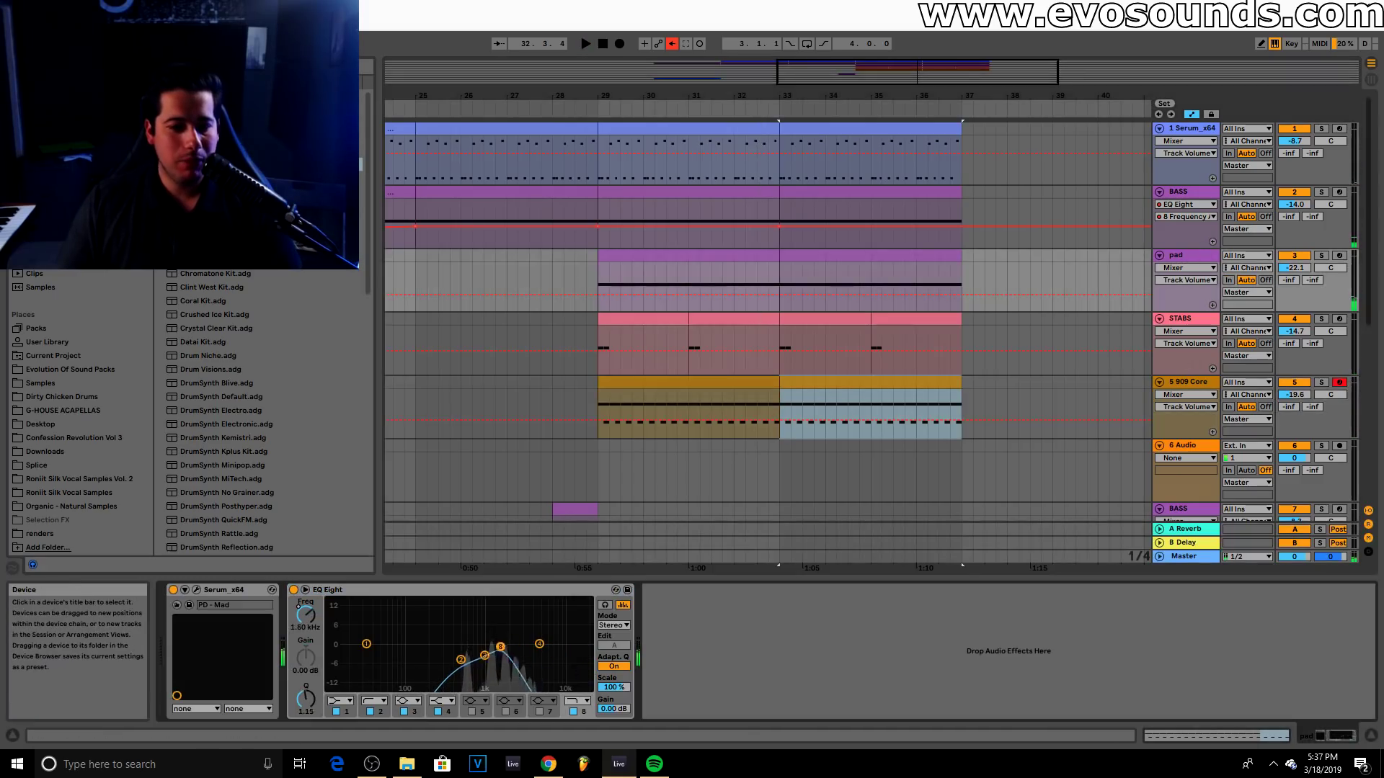
key("space")
left_click_drag(487, 644, 478, 641)
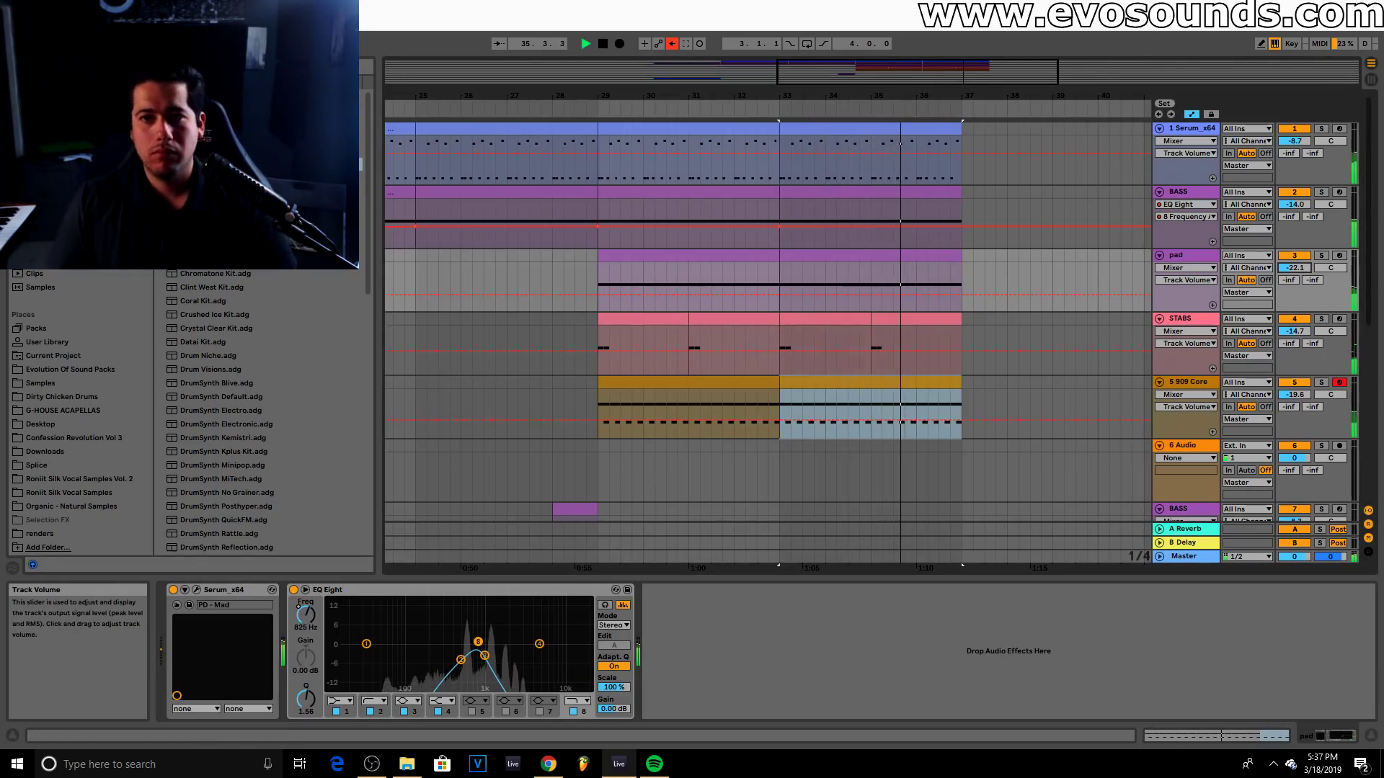
left_click_drag(975, 78, 944, 56)
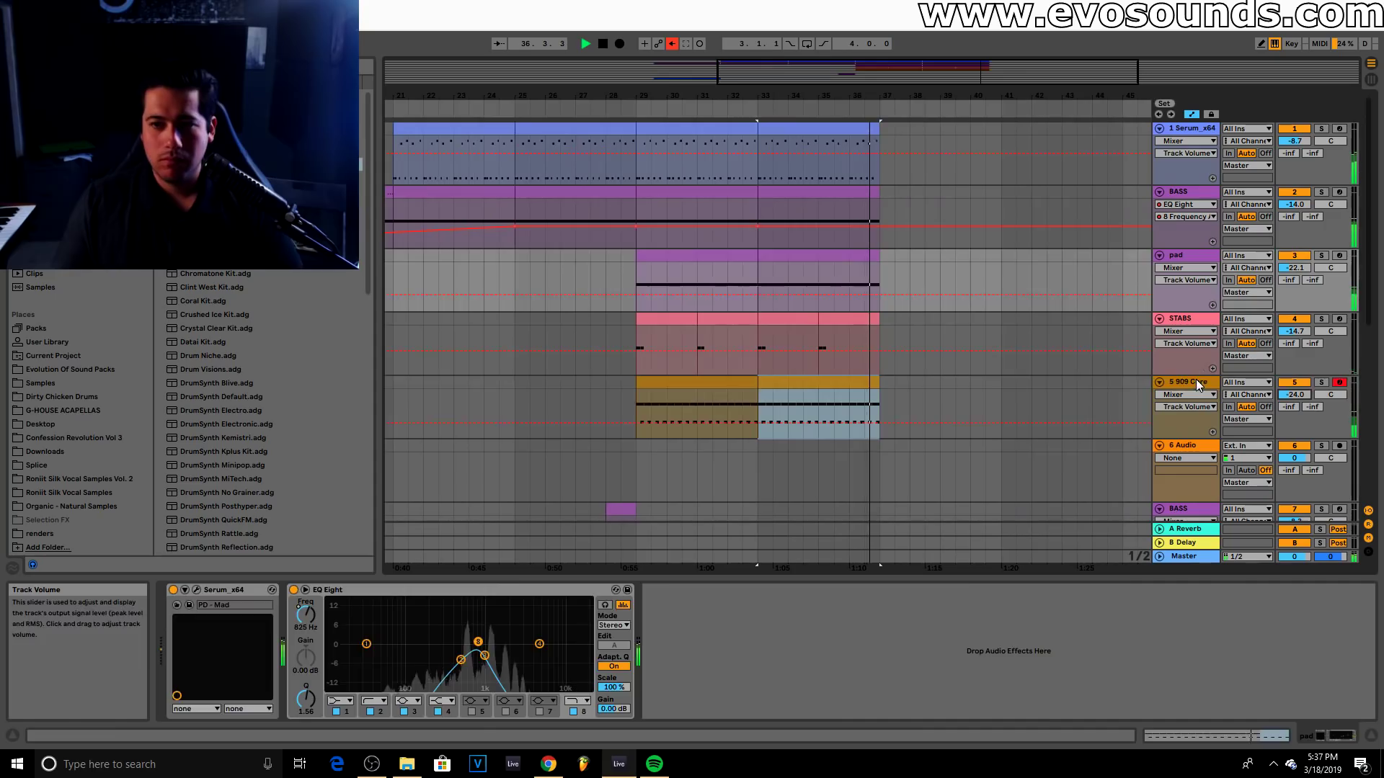
Insert an audio track named VOCAL directly below the first Serum track
left_click(1027, 402)
key("space")
left_click_drag(776, 99, 832, 87)
scroll(912, 342, "down", 5)
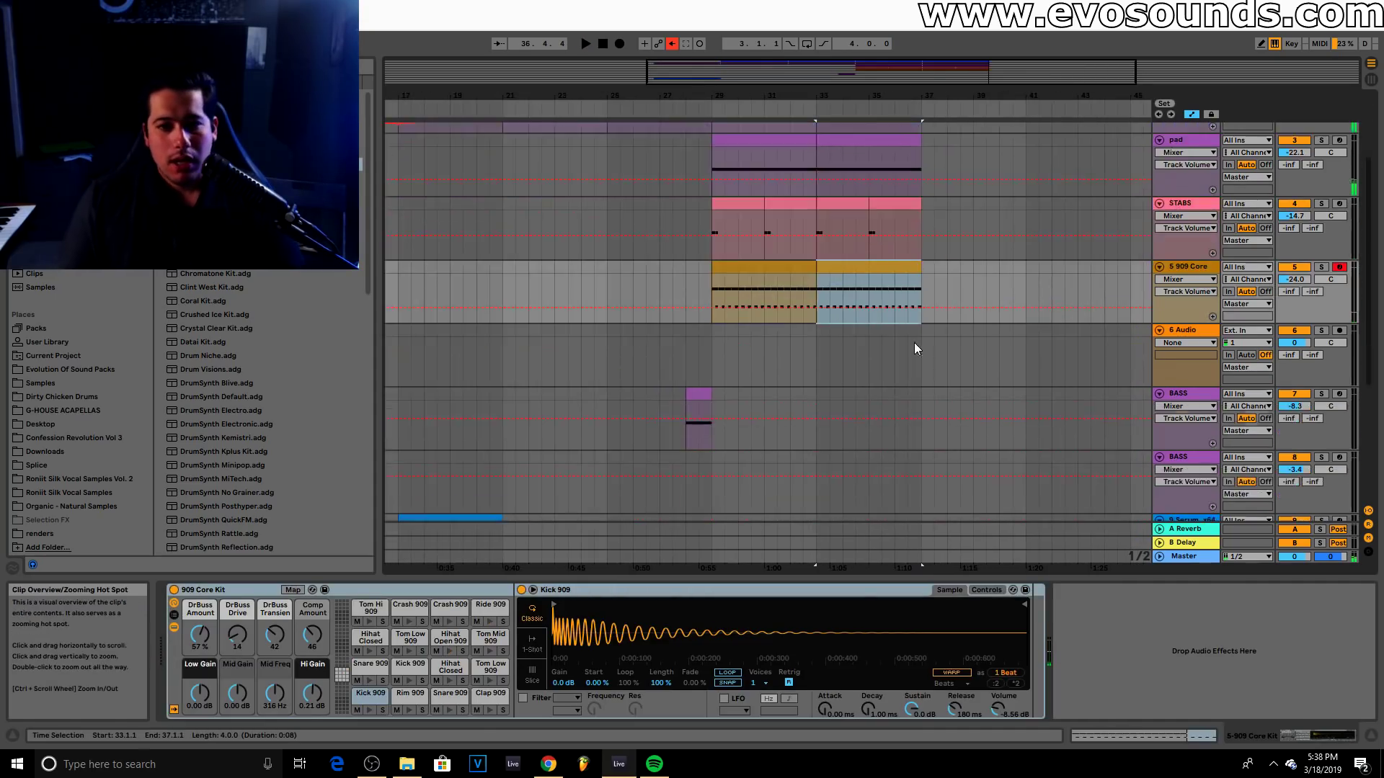
scroll(893, 349, "up", 5)
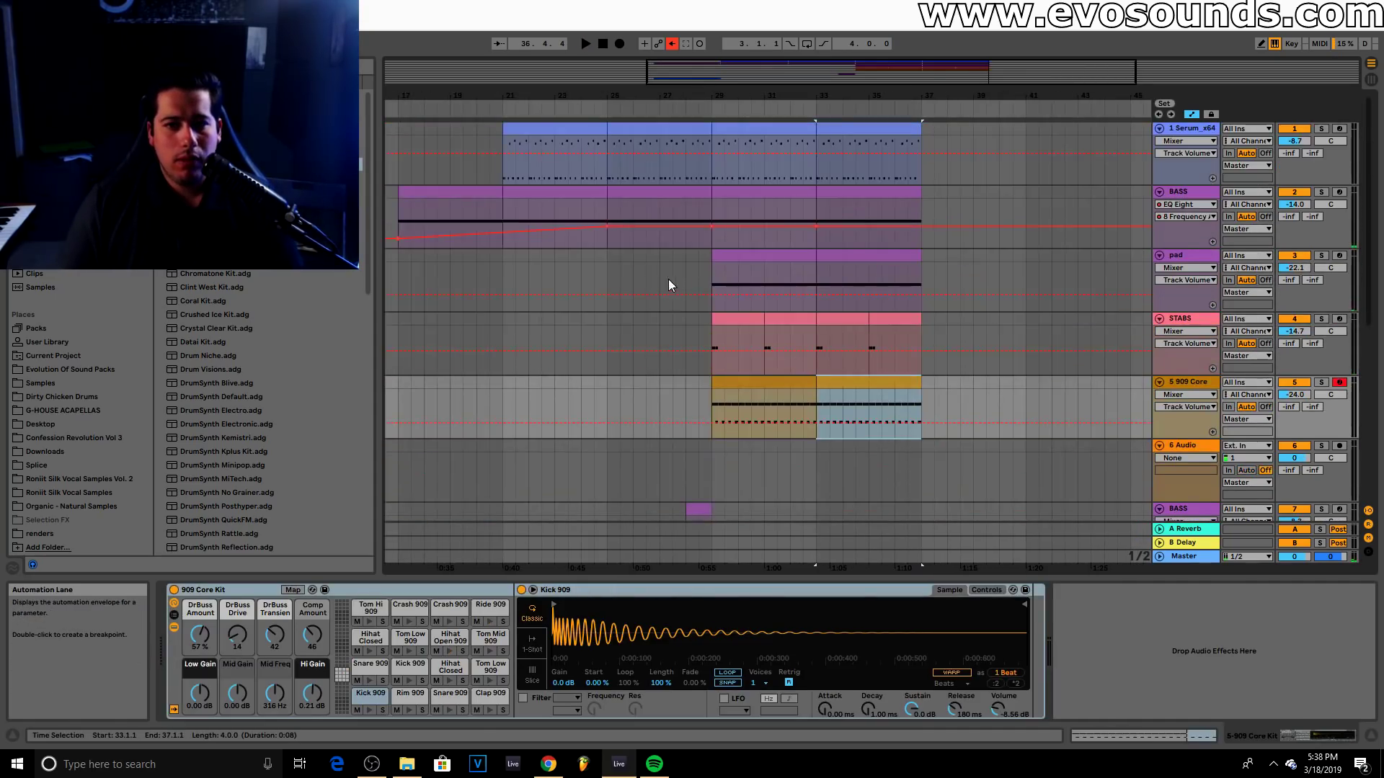
left_click(1200, 132)
key("ctrl+t")
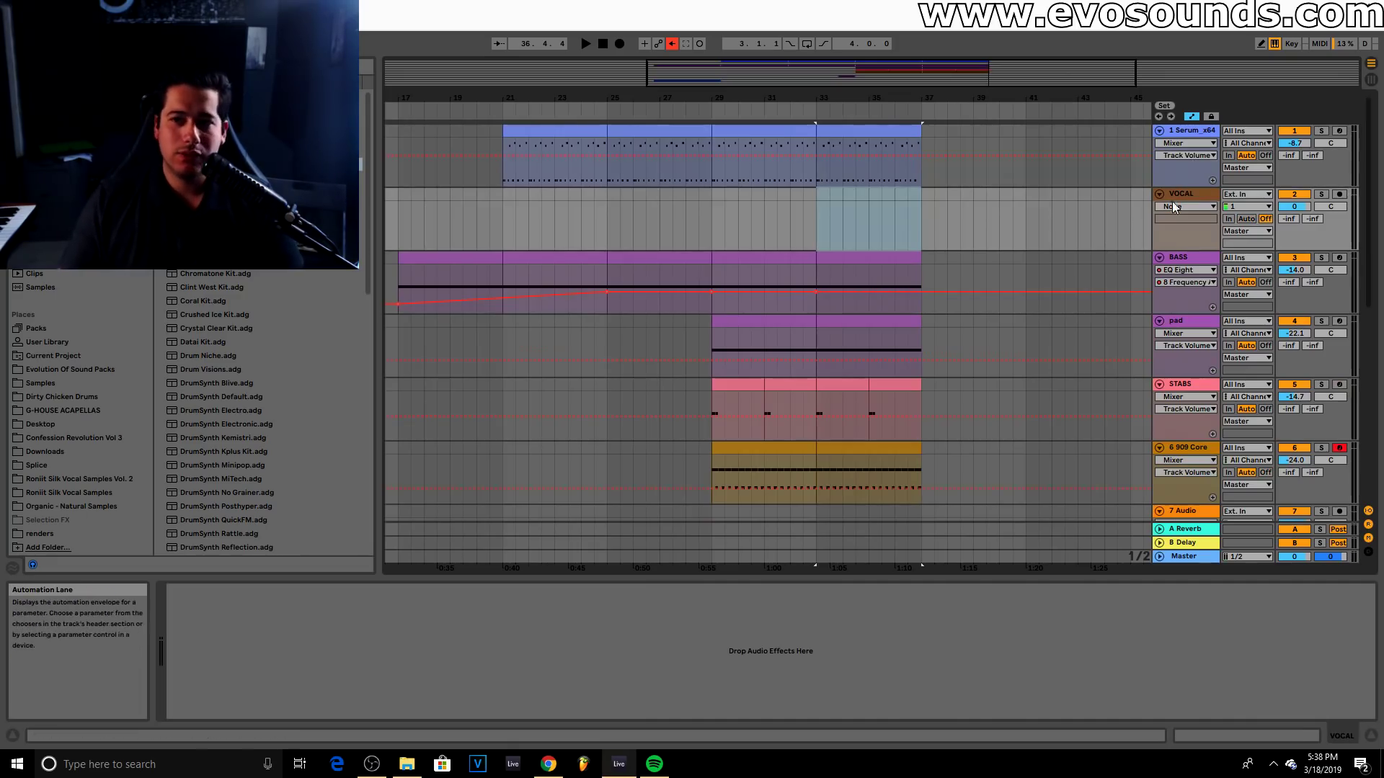
Arm the VOCAL track and record a vocal take starting at bar 29
left_click(709, 196)
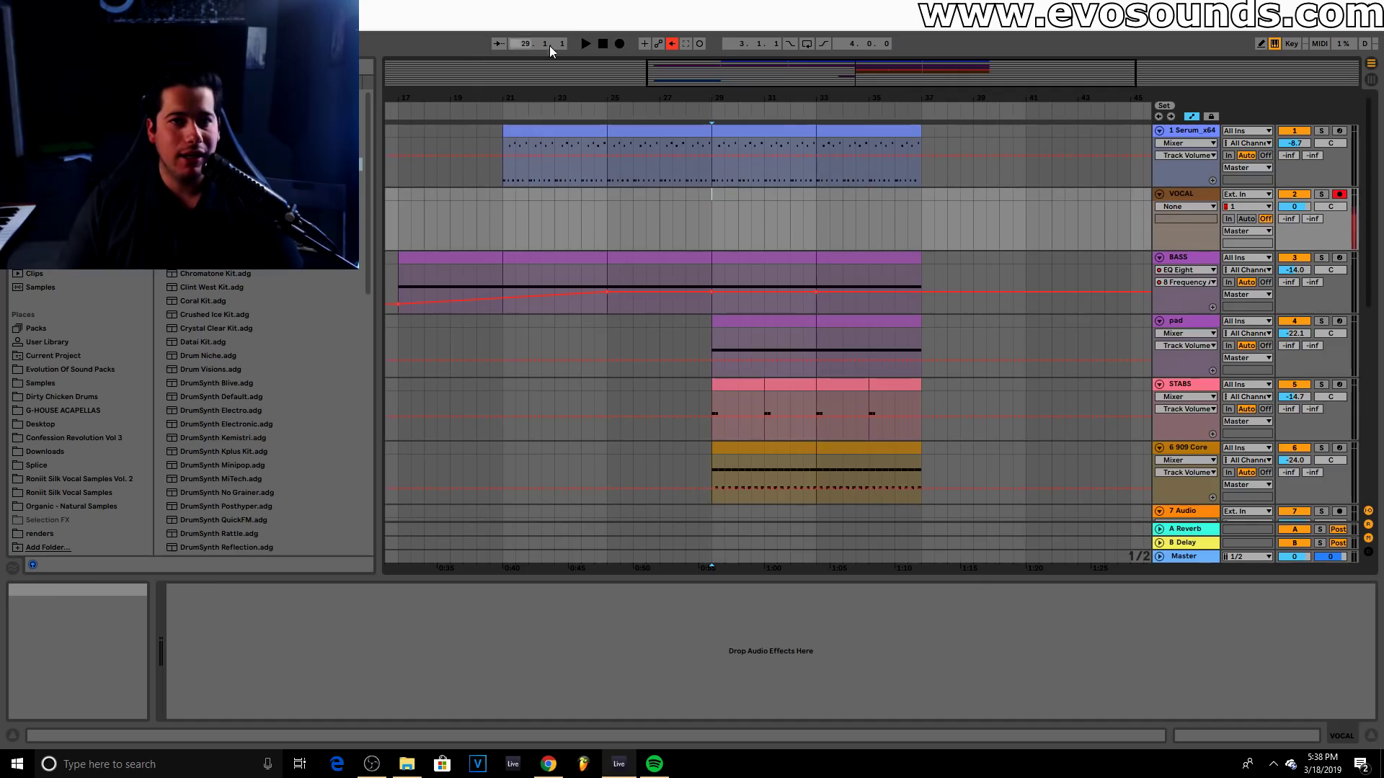
left_click(619, 45)
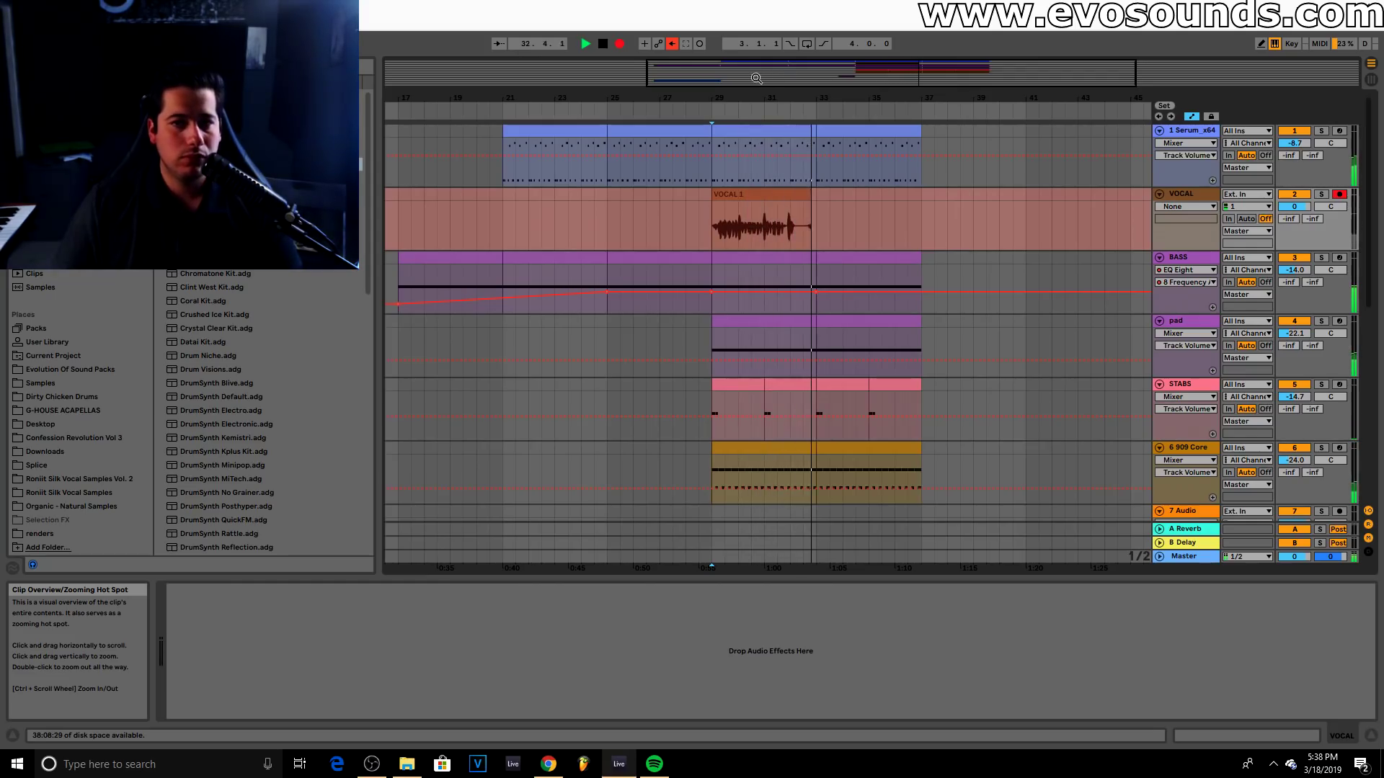
key("space")
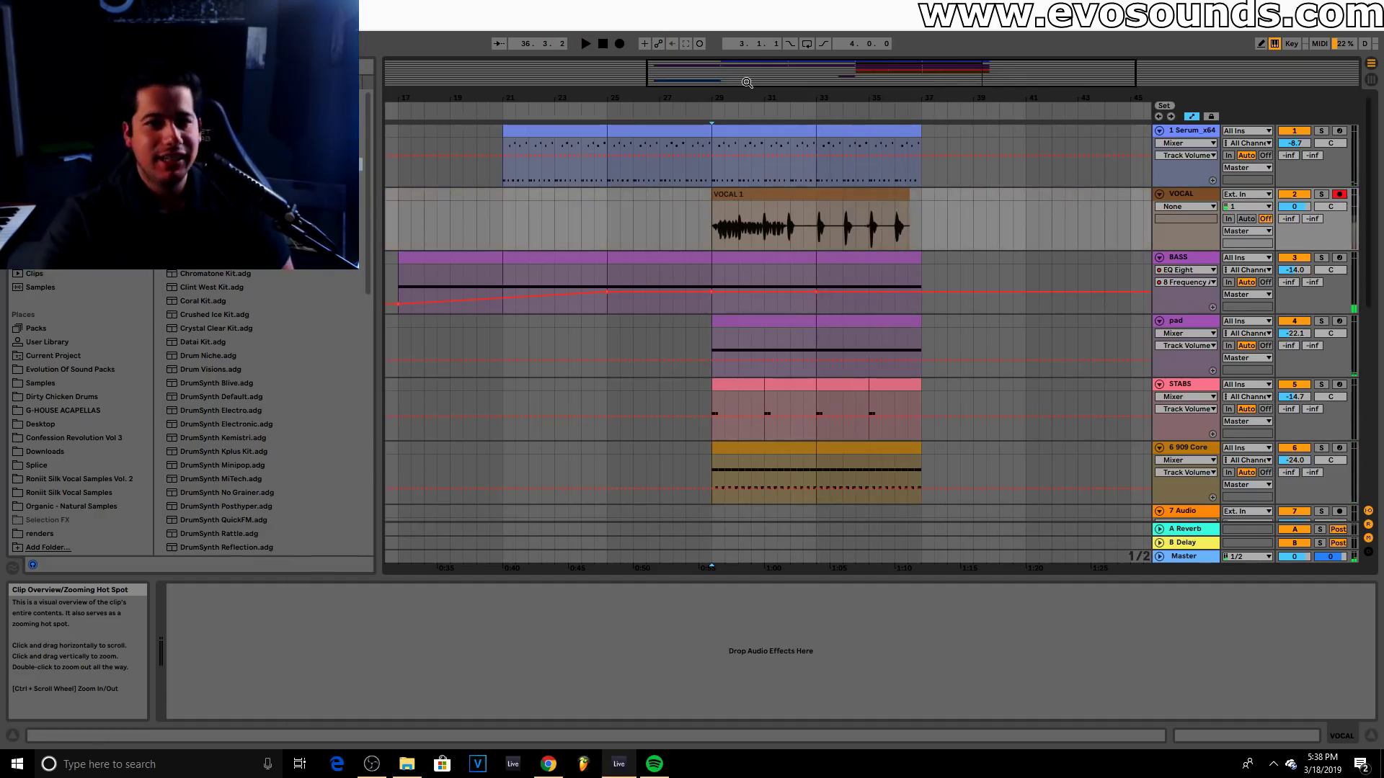
Cut the opening section off the vocal clip, start the remainder at bar 29, and set the VOCAL track's volume to -10.1 dB
left_click(715, 202)
left_click_drag(715, 202, 764, 206)
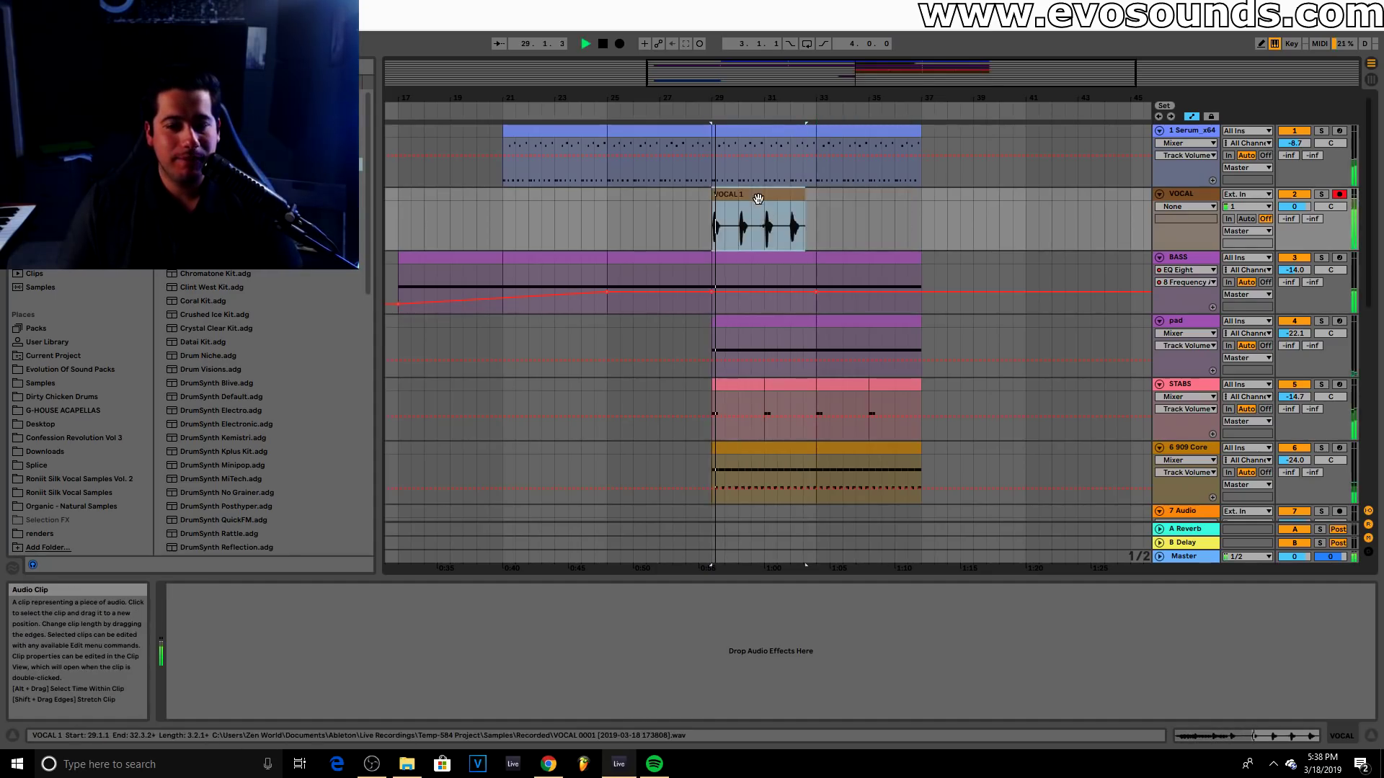
left_click_drag(1295, 207, 1295, 225)
Try the vocal clip at bar 30 and at 29.4.1, listening to its timing against the beat
mouse_move(719, 98)
left_mouse_down()
mouse_move(635, 159)
mouse_move(842, 189)
mouse_move(850, 209)
mouse_move(898, 216)
mouse_move(981, 205)
left_mouse_up()
left_click(736, 182)
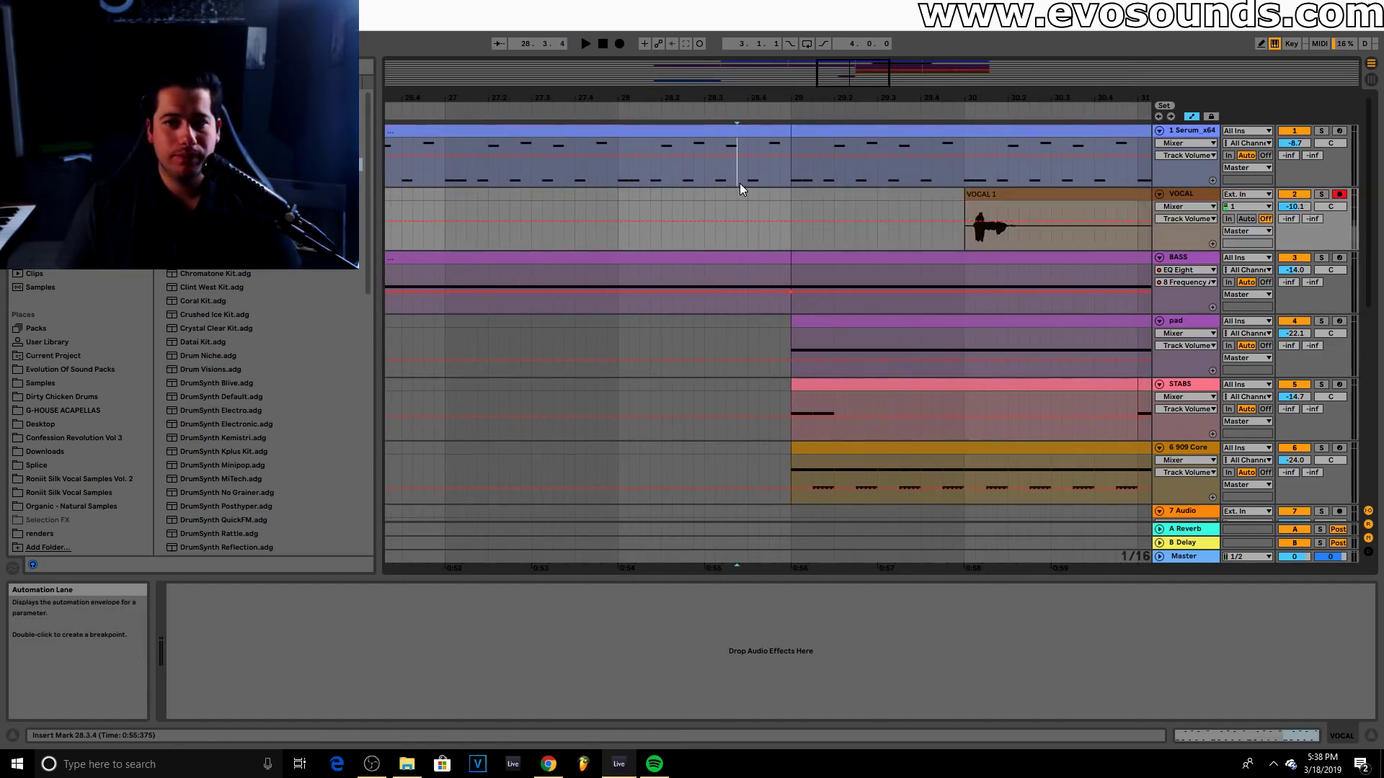
key("space")
left_click_drag(877, 99, 636, 71)
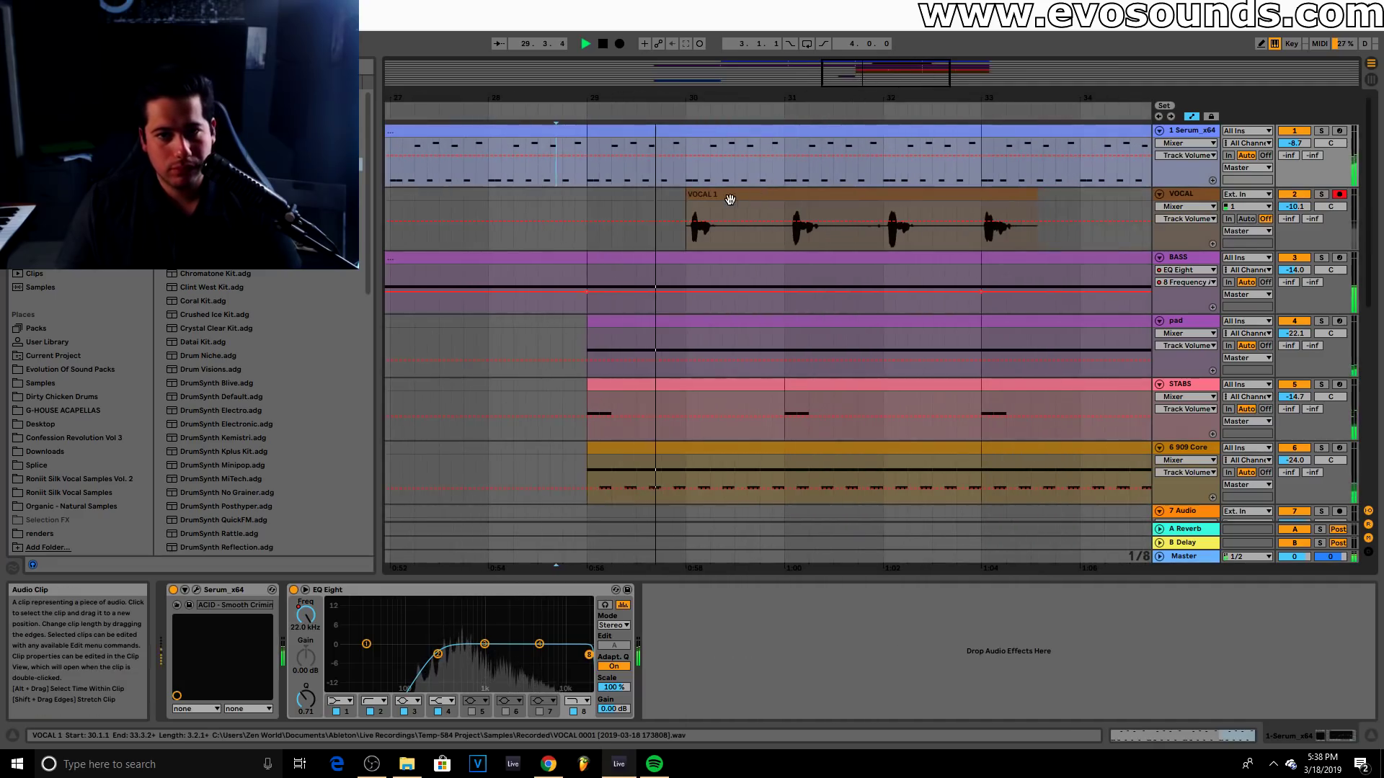
key("space")
left_click_drag(723, 196, 697, 191)
key("space")
key("space")
key("space")
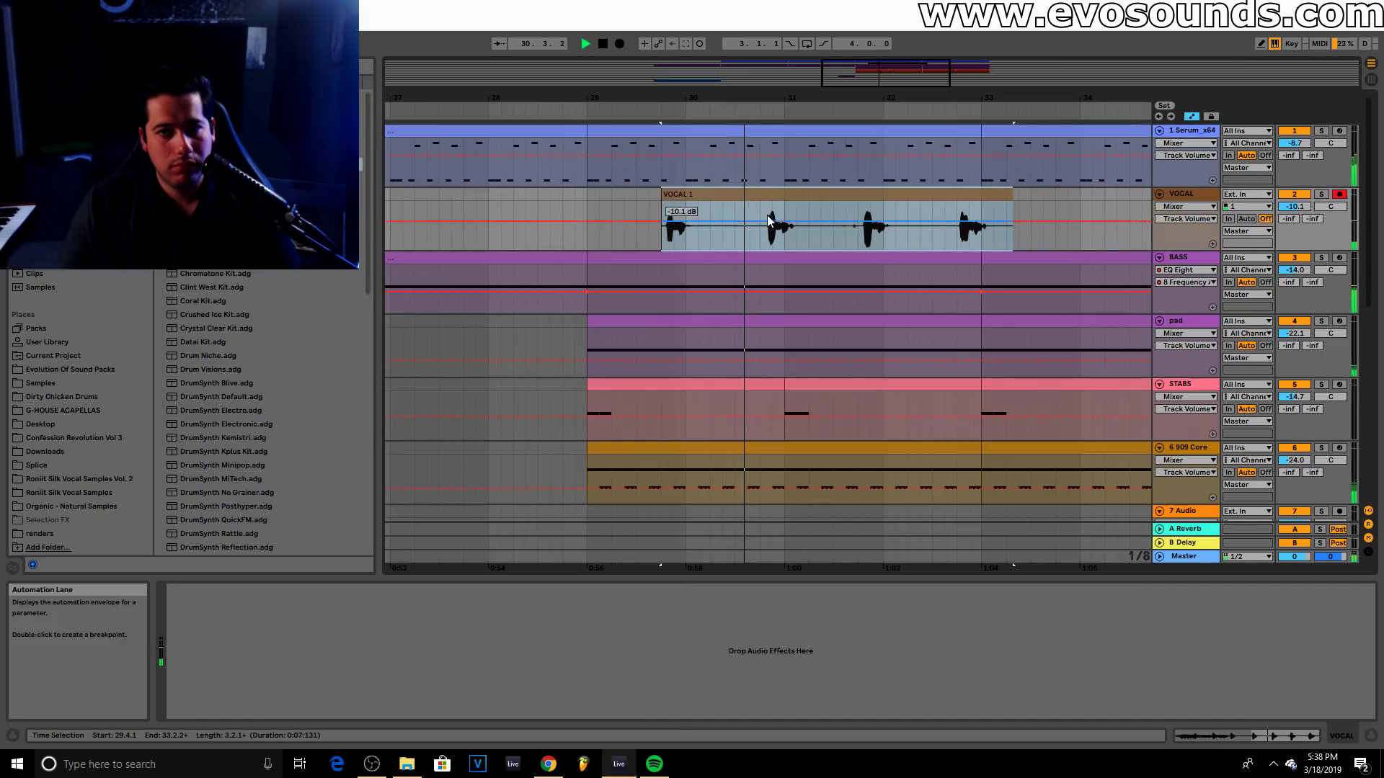
Remove the first hit from the vocal clip and move the clip to start at 29.2.1
key("space")
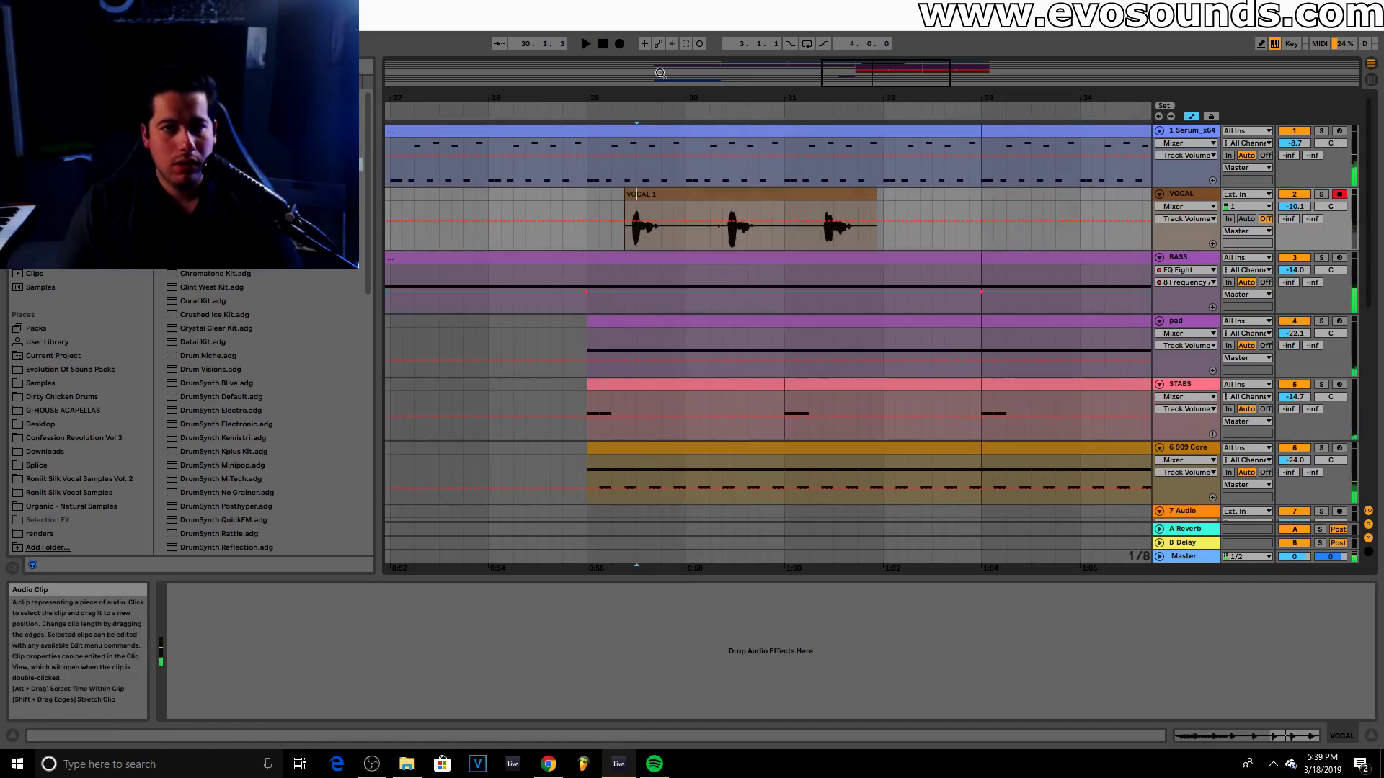
left_click_drag(660, 73, 578, 193)
left_click(611, 194)
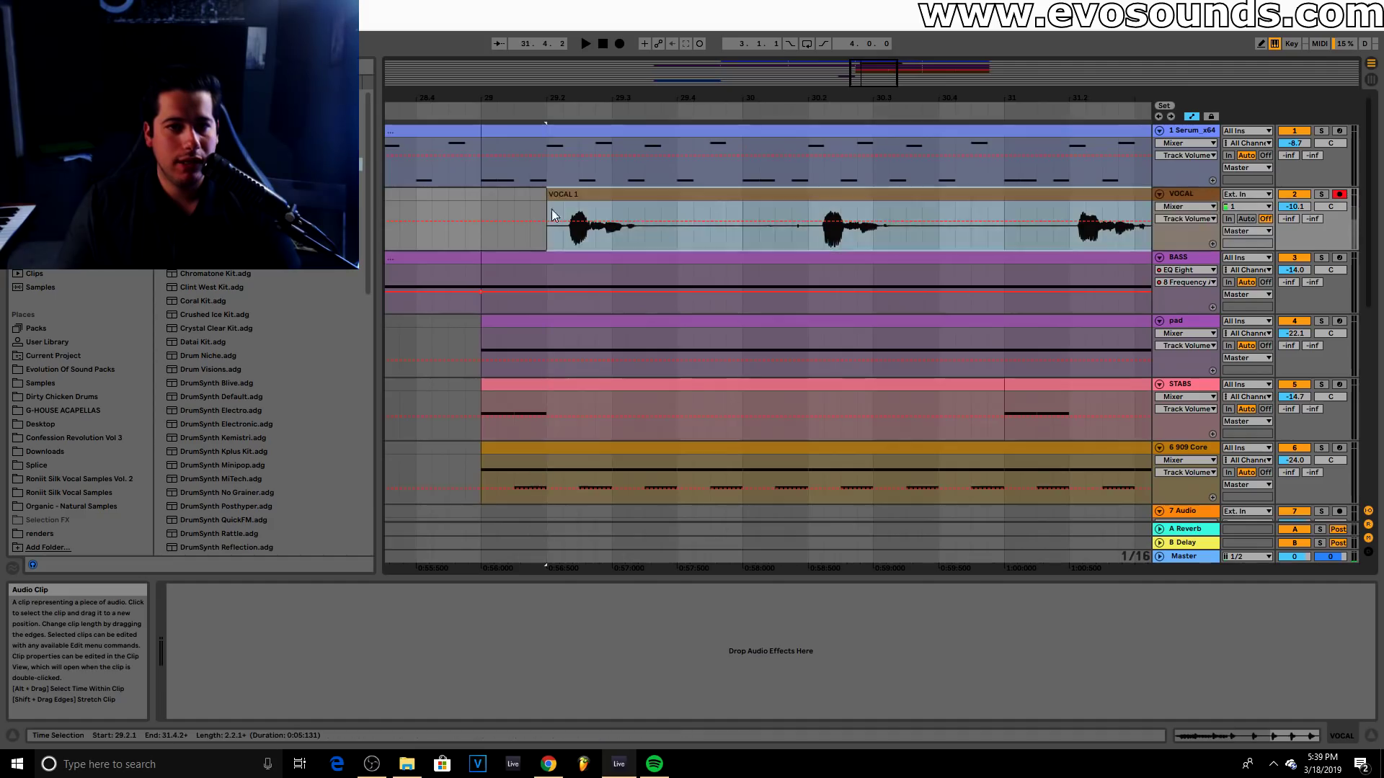
Nudge the vocal clip in small moves to start at 29.2.4, checking the timing by playback
left_click(449, 211)
key("space")
key("space")
left_click_drag(585, 186, 600, 200)
left_click(480, 197)
key("space")
key("space")
left_click_drag(575, 189, 608, 191)
left_click(503, 209)
key("space")
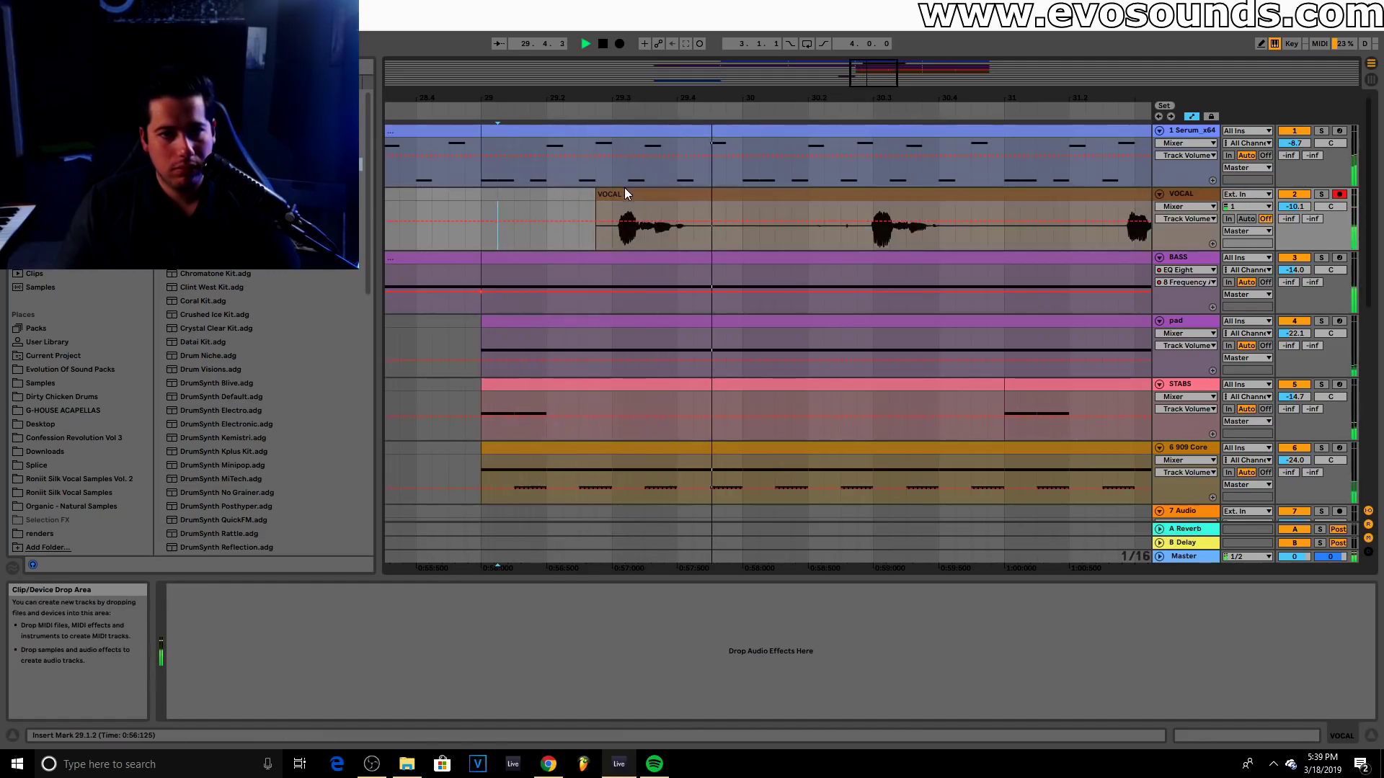
Align and trim the vocal to a single hit spanning 29.2.4 to 30.1.1, consolidate the clip, and listen to it
key("space")
left_click(597, 194)
left_click_drag(604, 196, 653, 210)
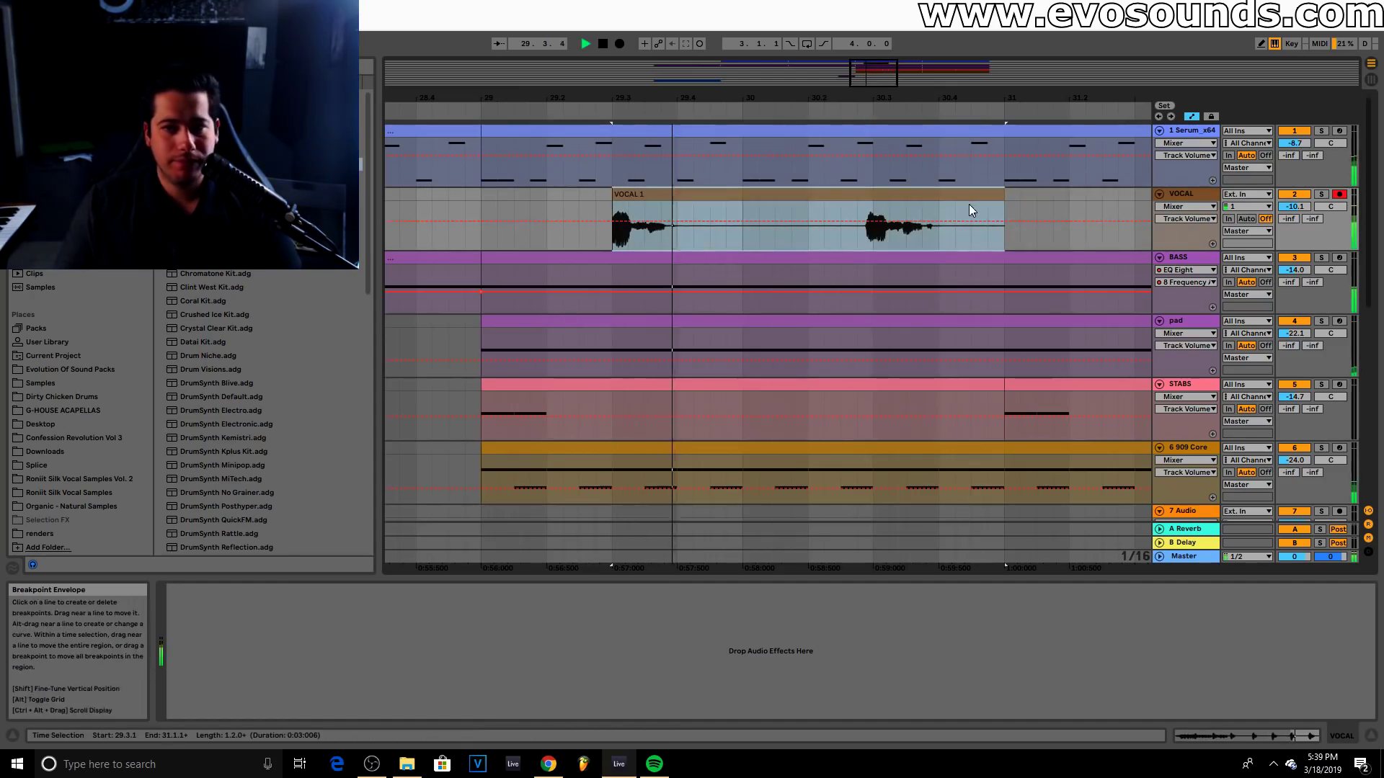
left_click_drag(1004, 208, 577, 205)
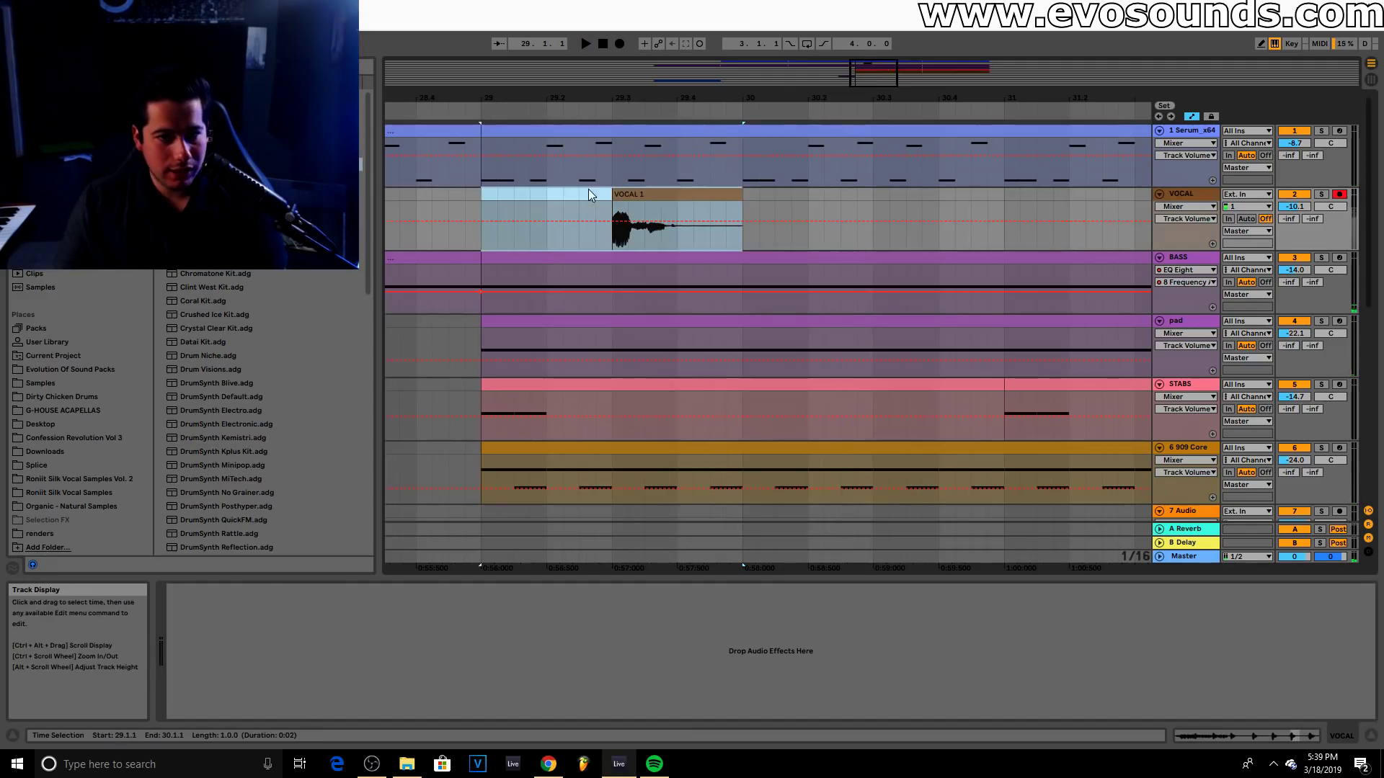
left_click_drag(613, 193, 604, 193)
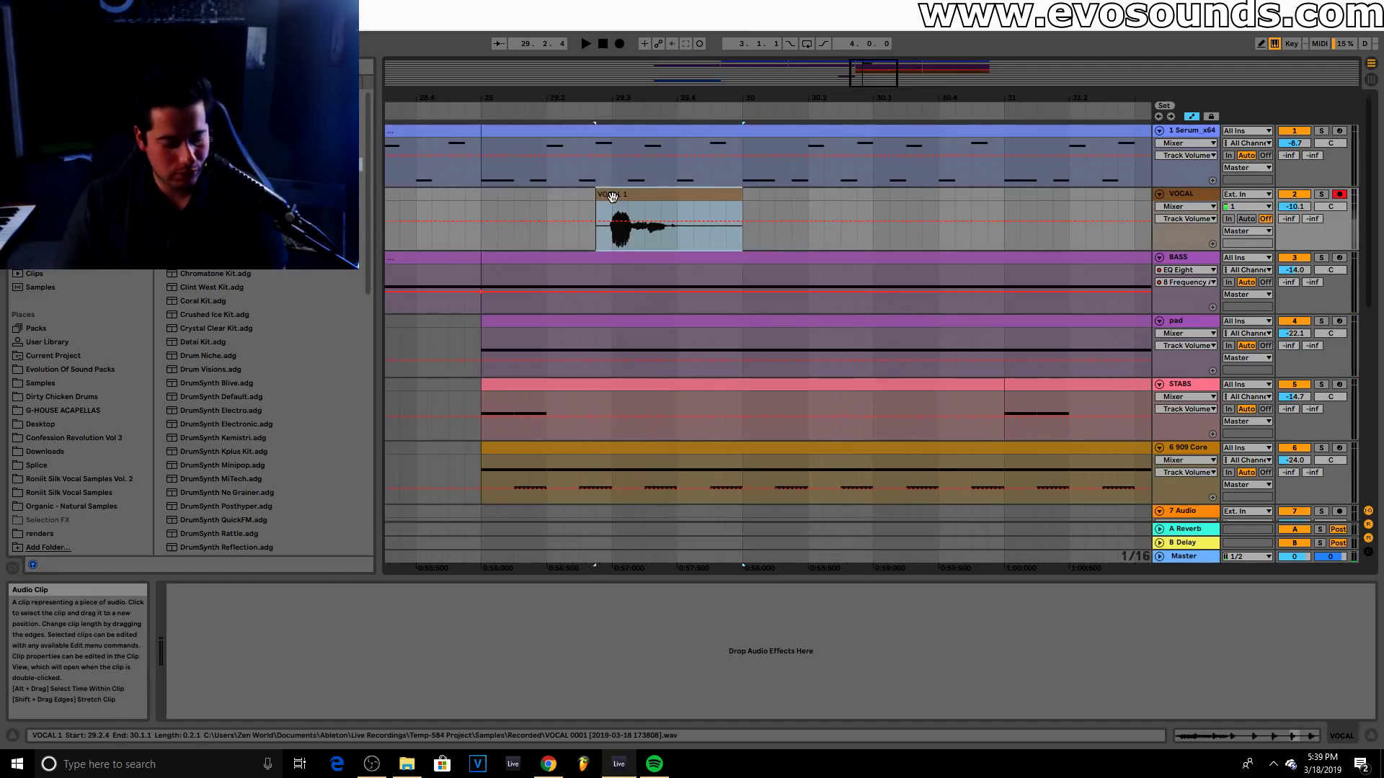
key("ctrl+j")
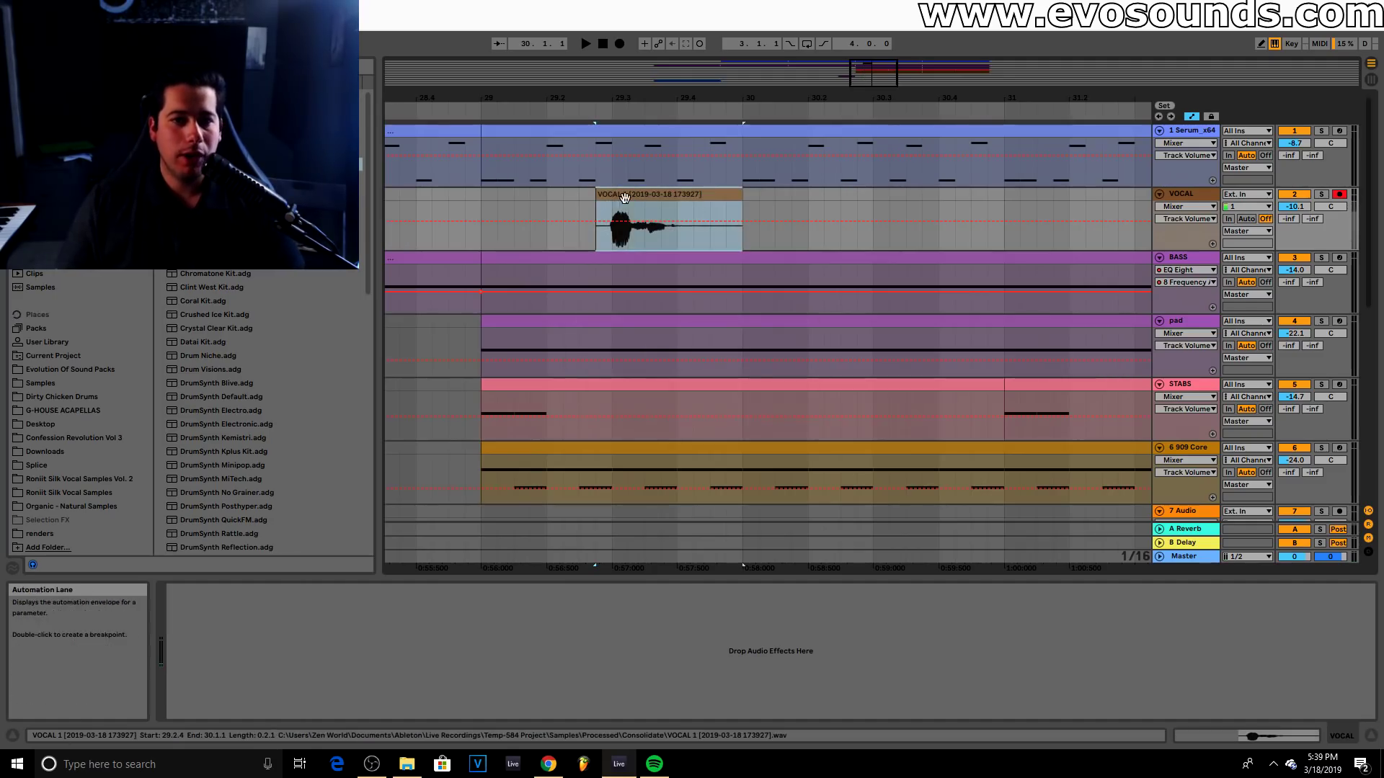
left_click(432, 214)
key("space")
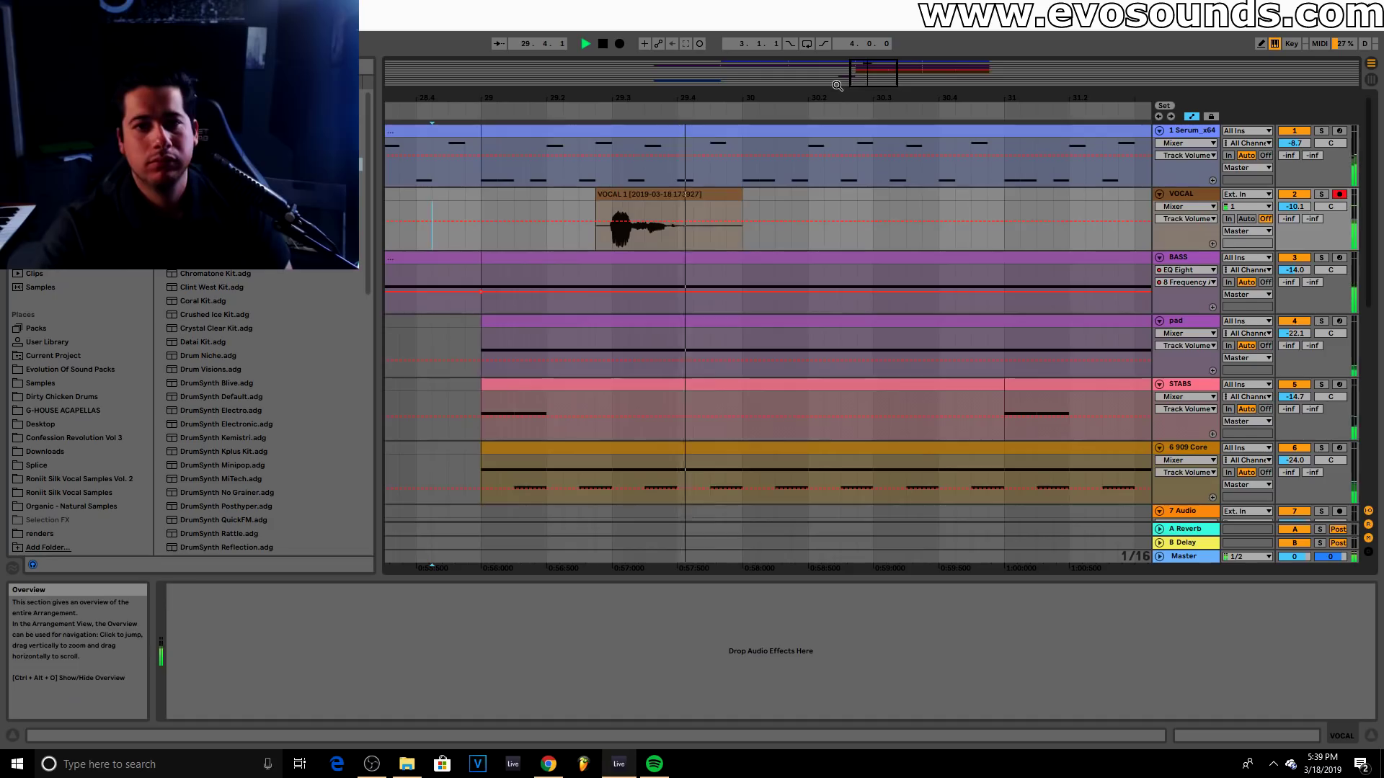
key("space")
Load the VocalSynth 2 plug-in on the VOCAL track, close its preset list, and turn on the Polyvox module
left_click(40, 260)
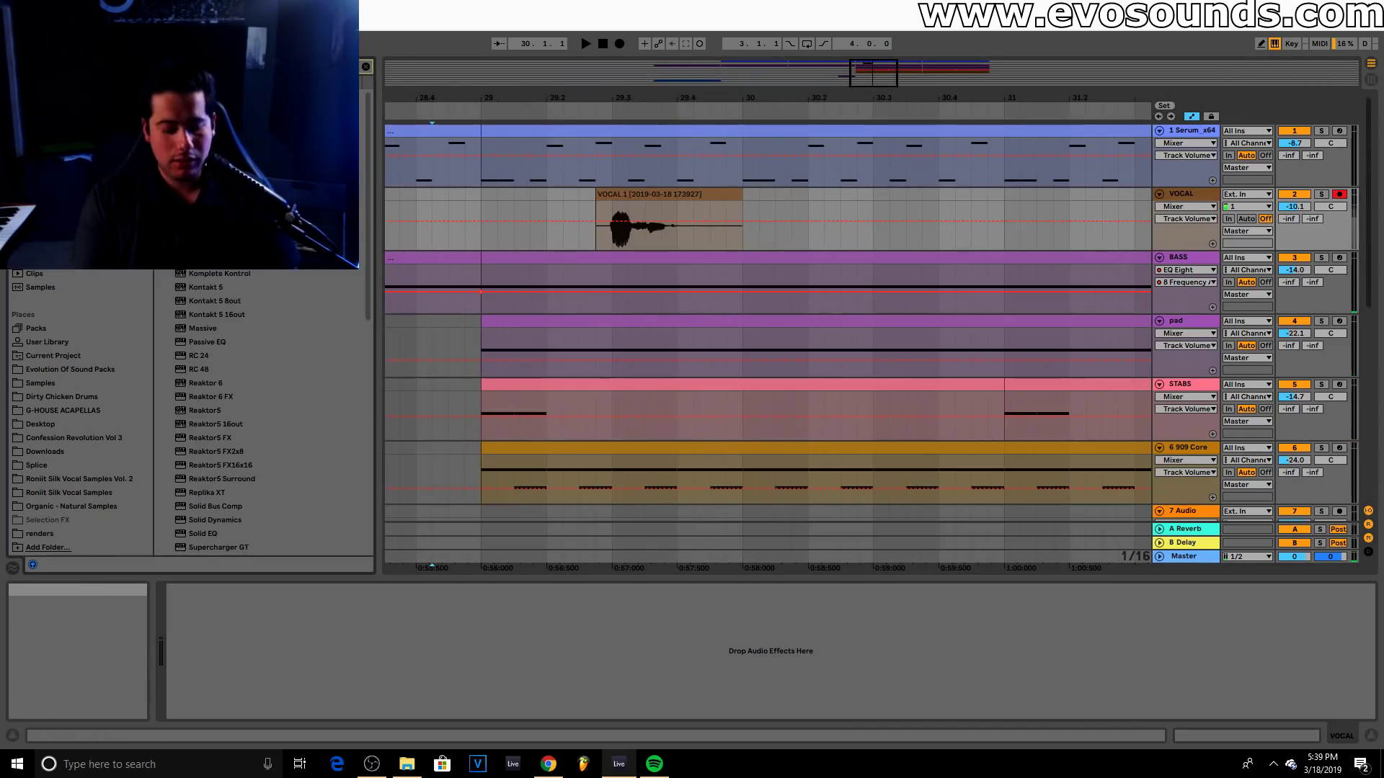
type("a")
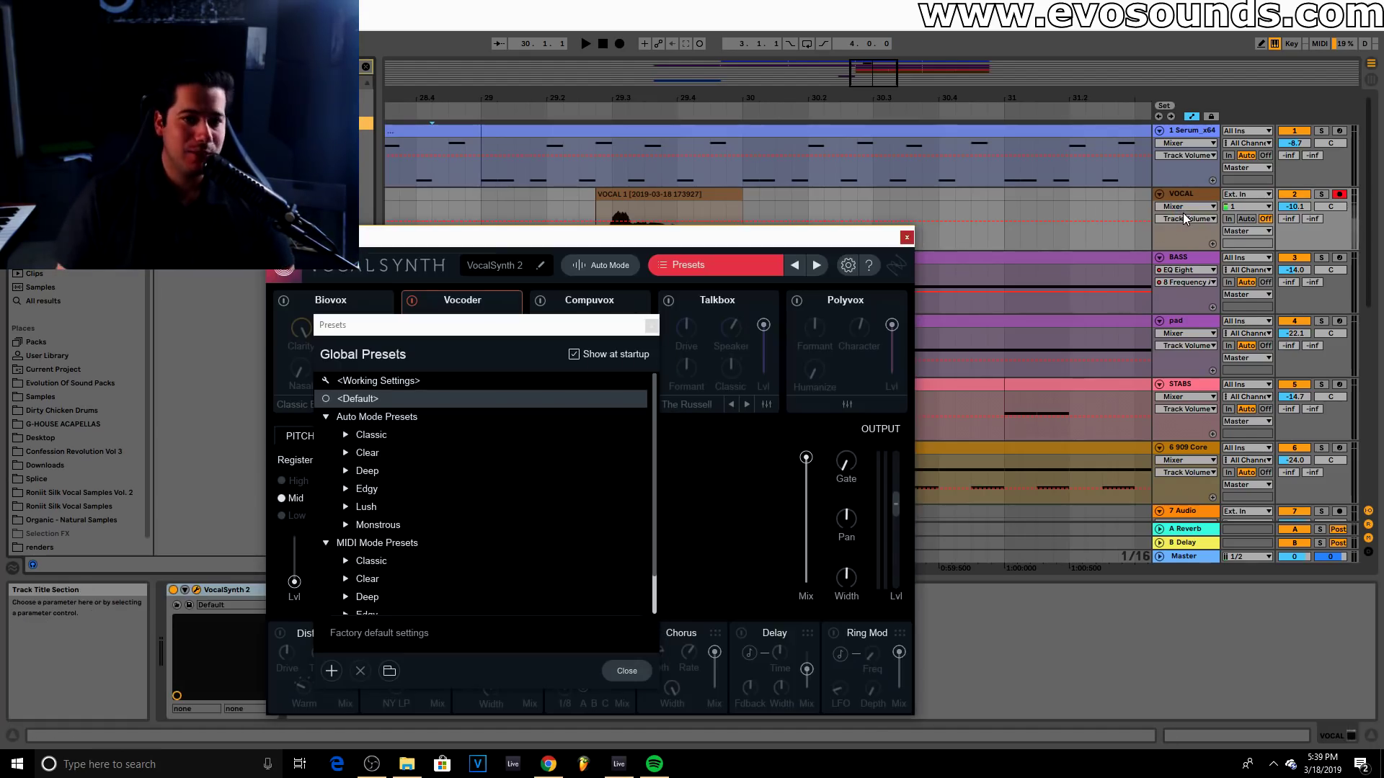
left_click(651, 326)
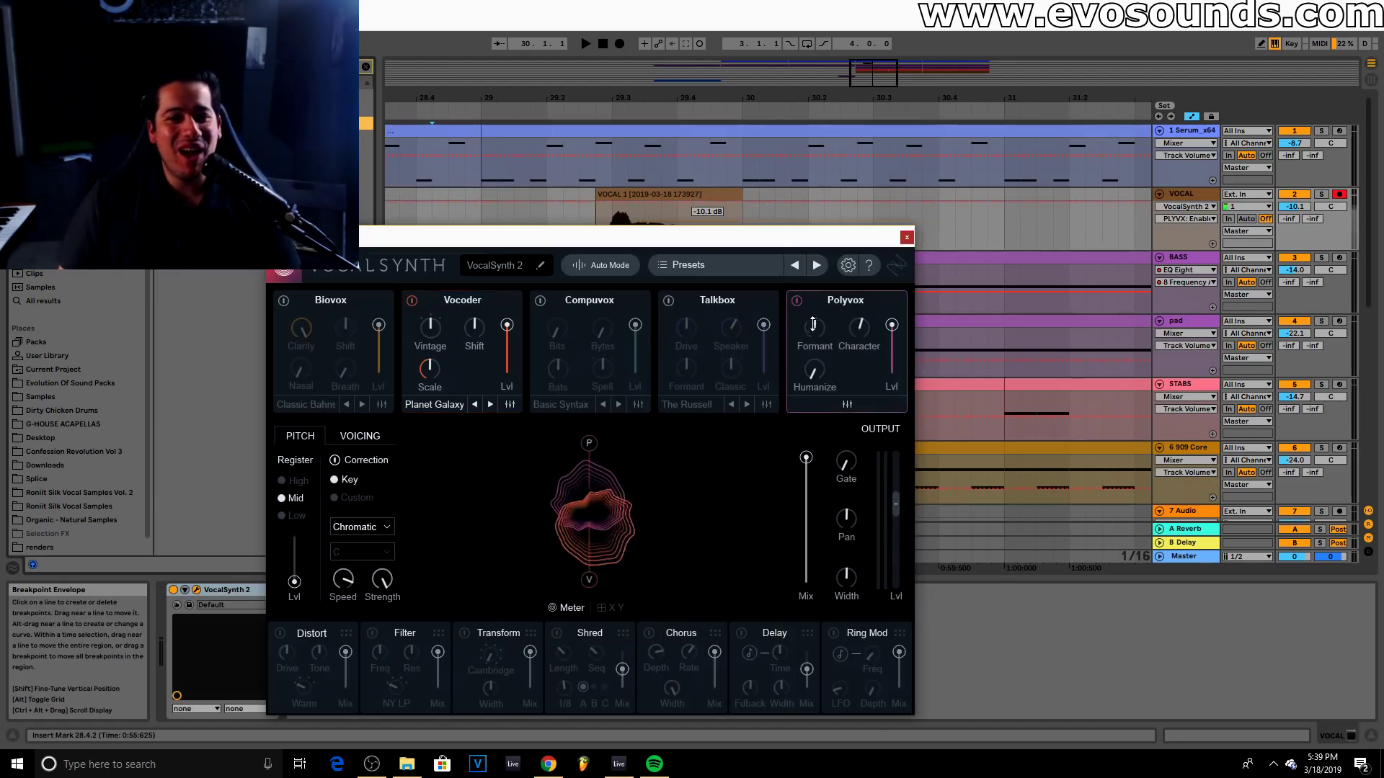
Solo the VOCAL track and lower VocalSynth 2's Polyvox Formant to -3 while listening
left_click(1321, 193)
key("space")
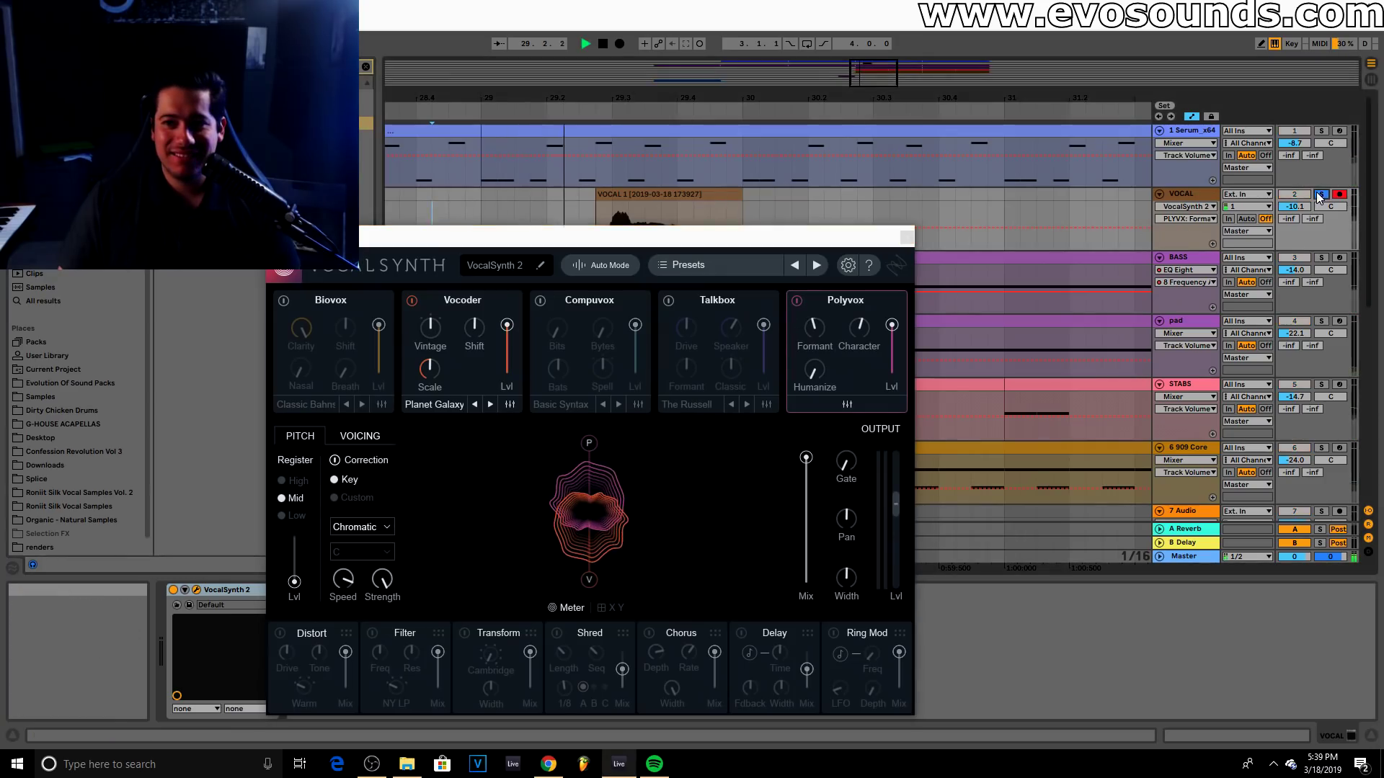
key("space")
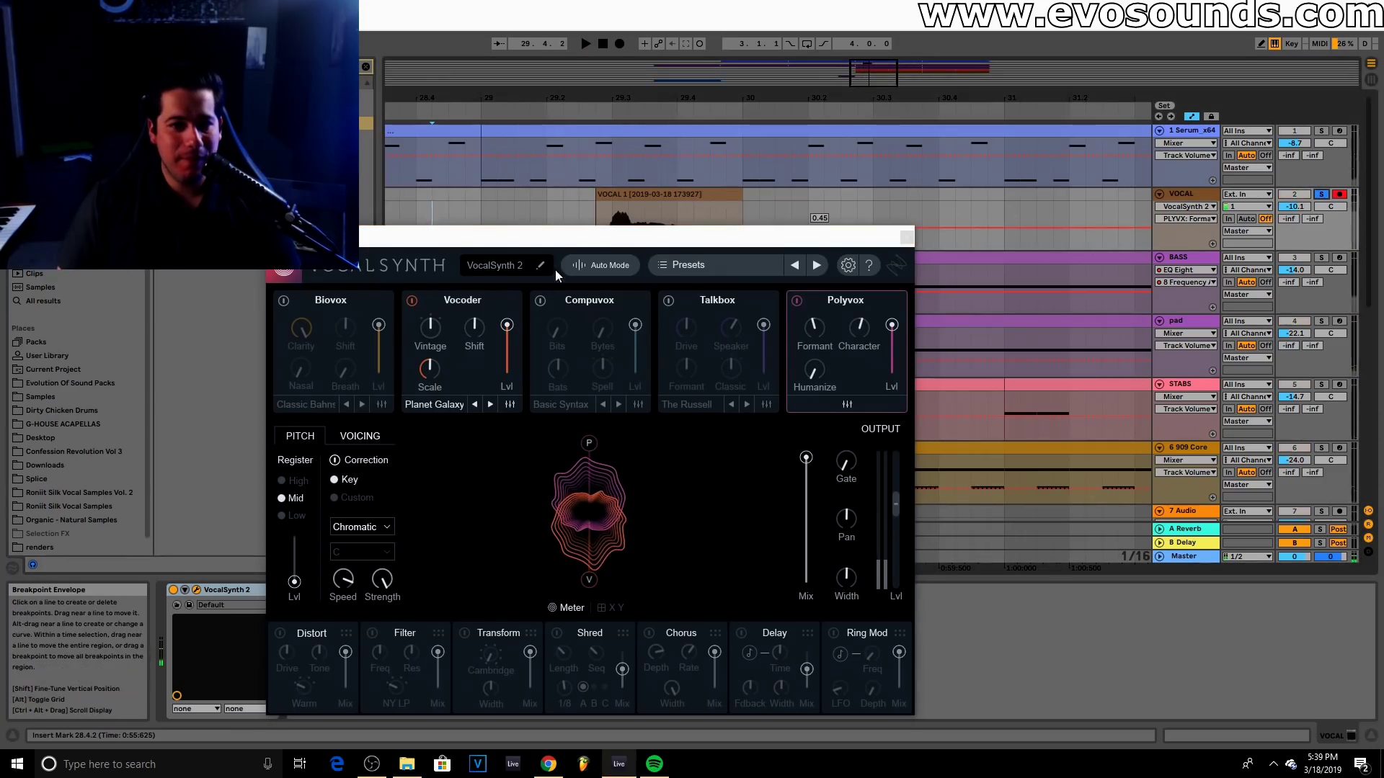
left_click_drag(571, 236, 564, 168)
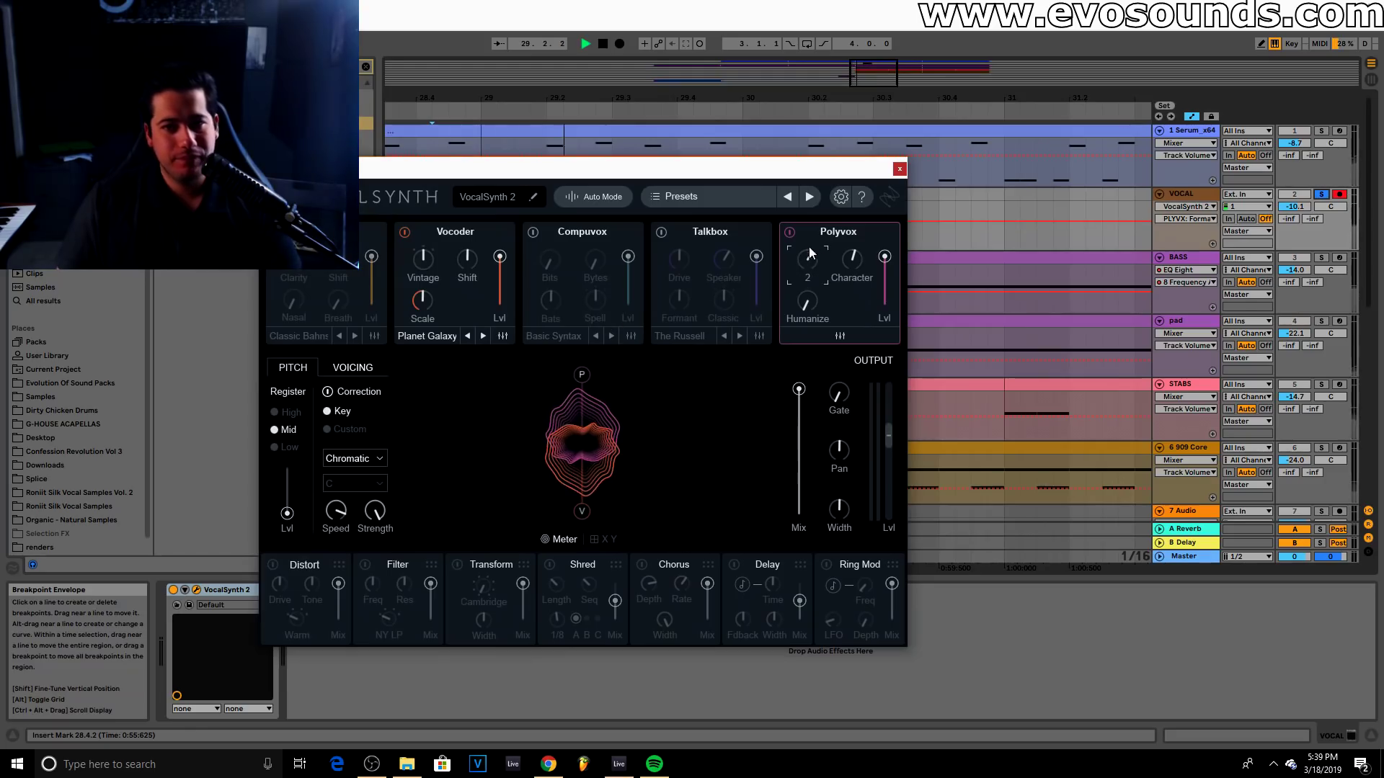
left_click_drag(805, 255, 780, 301)
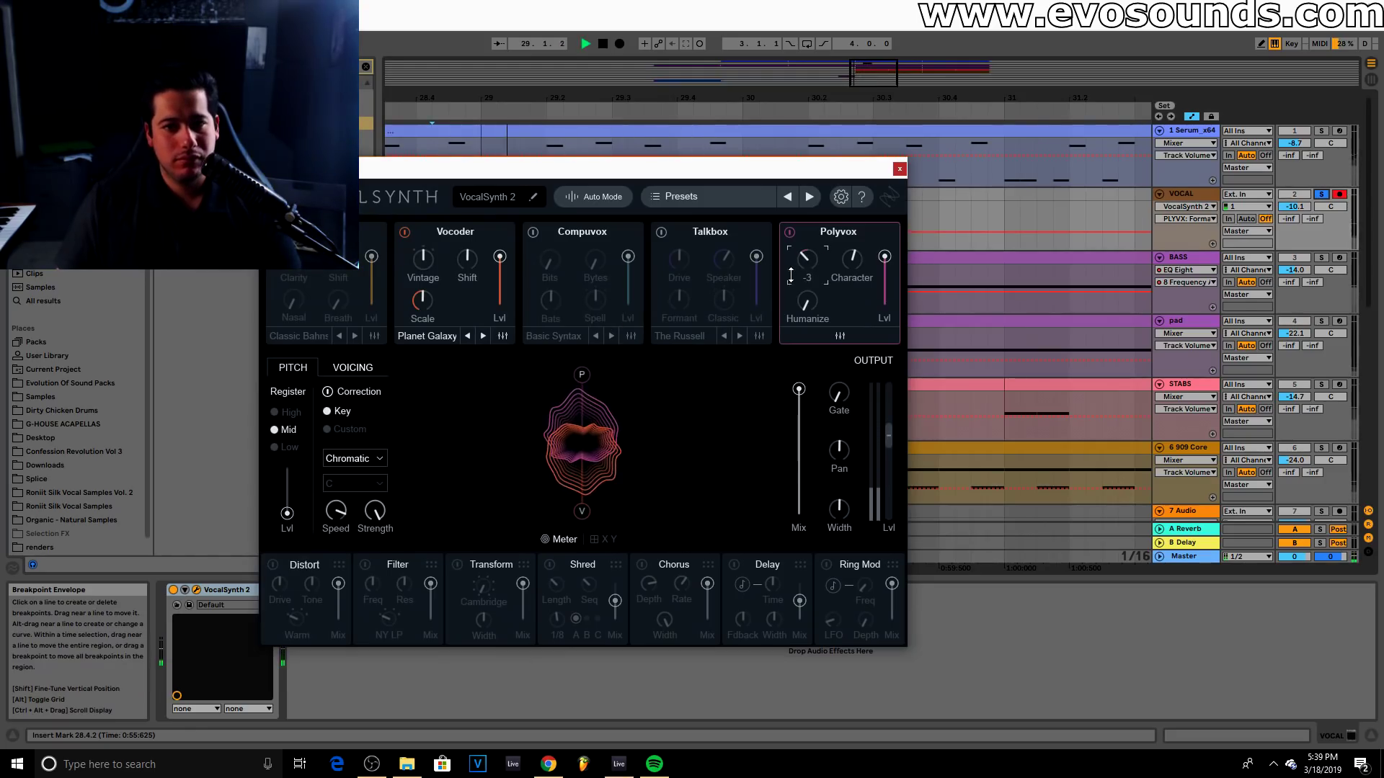
mouse_move(802, 258)
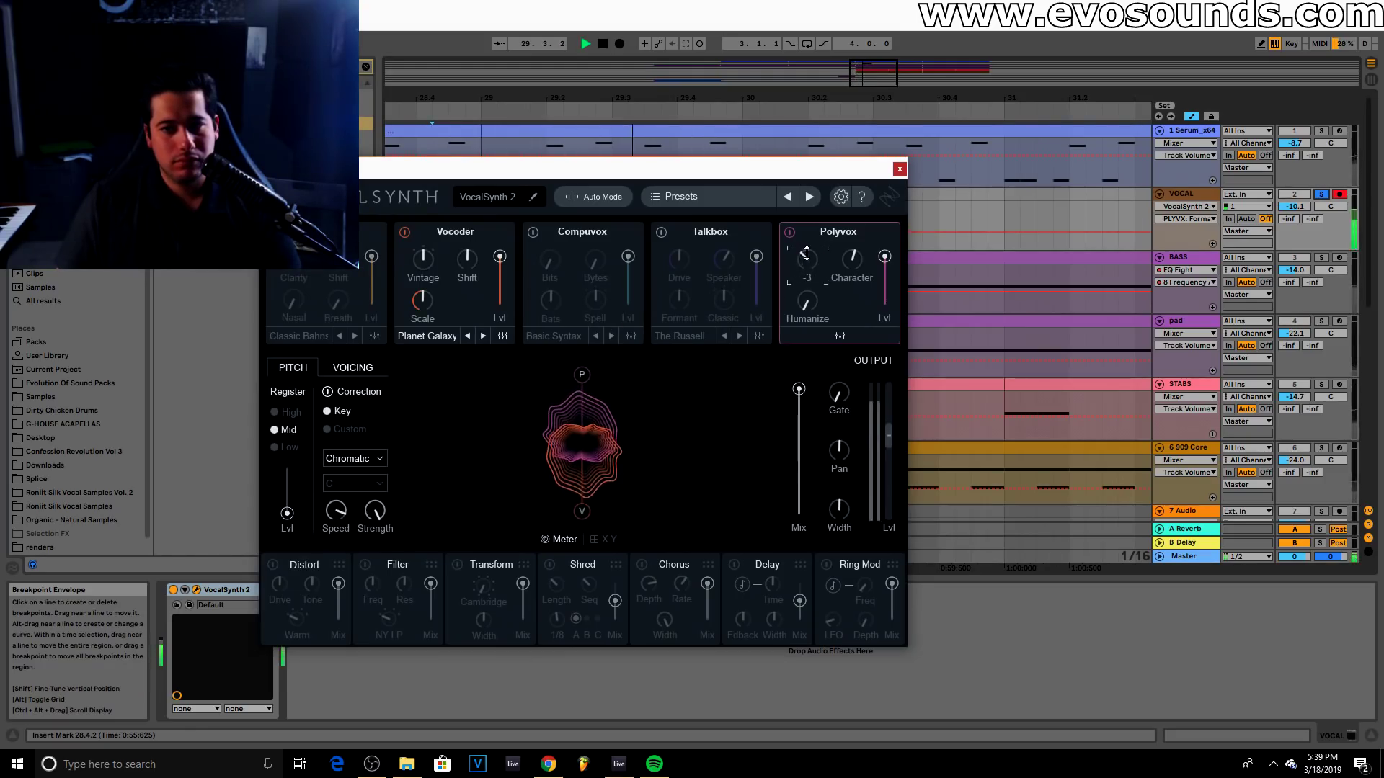
Turn on VocalSynth 2's Compuvox module and set its level to 34
left_click(567, 244)
left_click(631, 336)
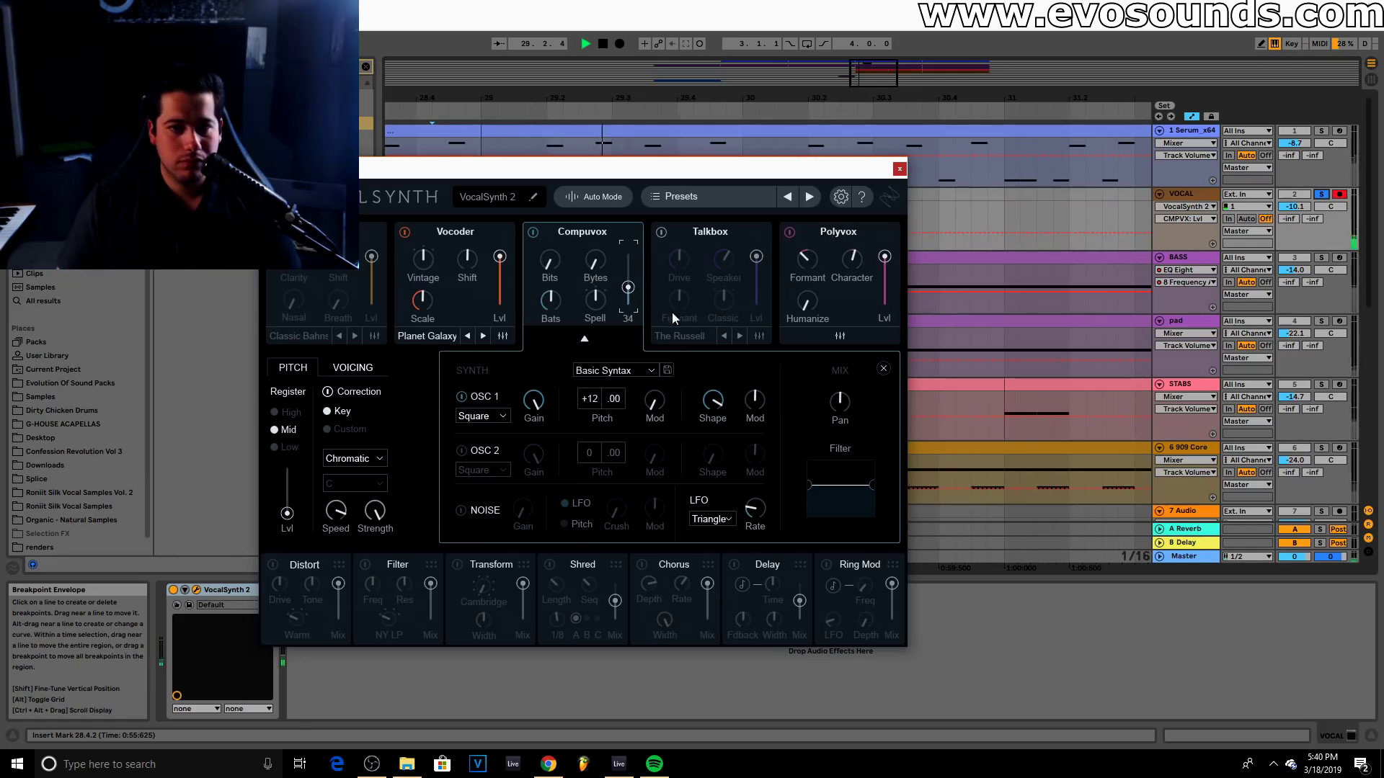
left_click(588, 341)
Turn on VocalSynth 2's Chorus and Delay effects, with the Delay mix at 61
key("space")
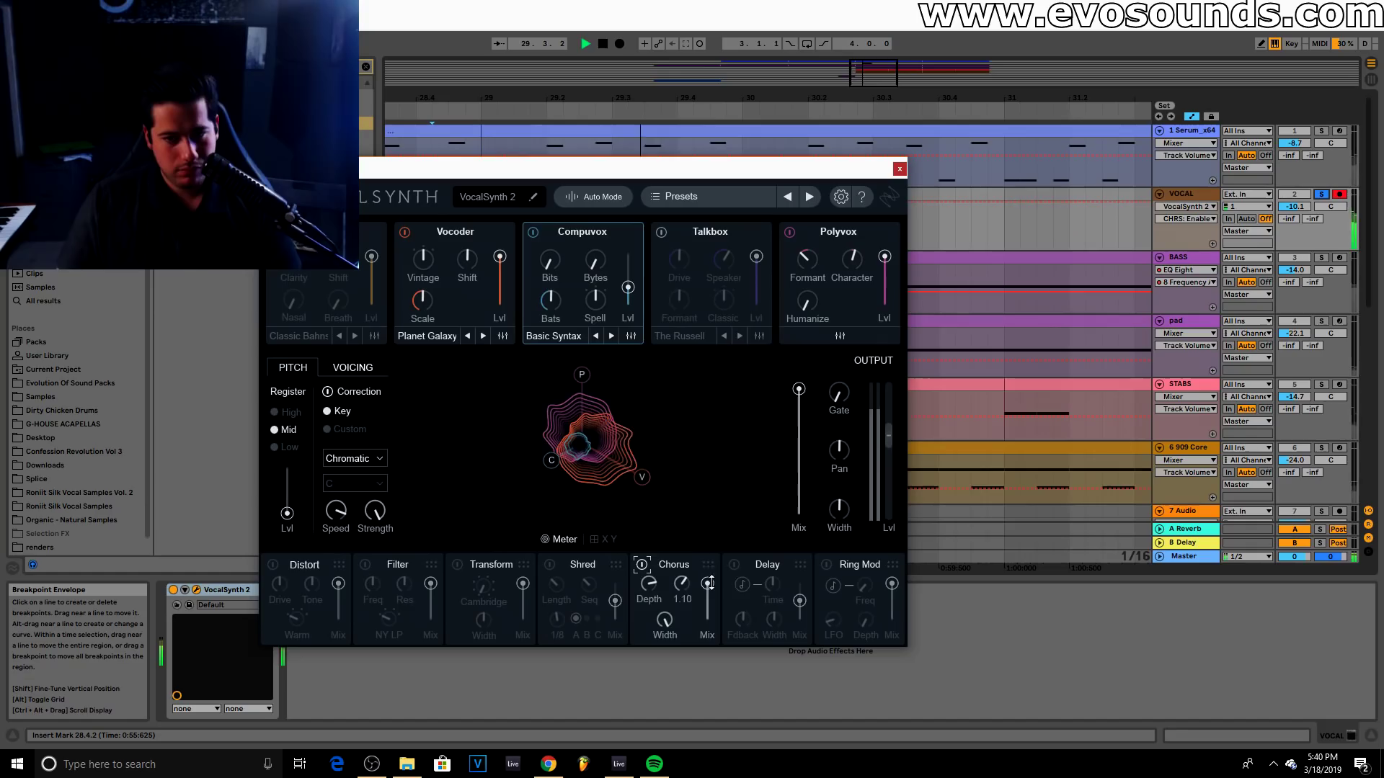
left_click(734, 567)
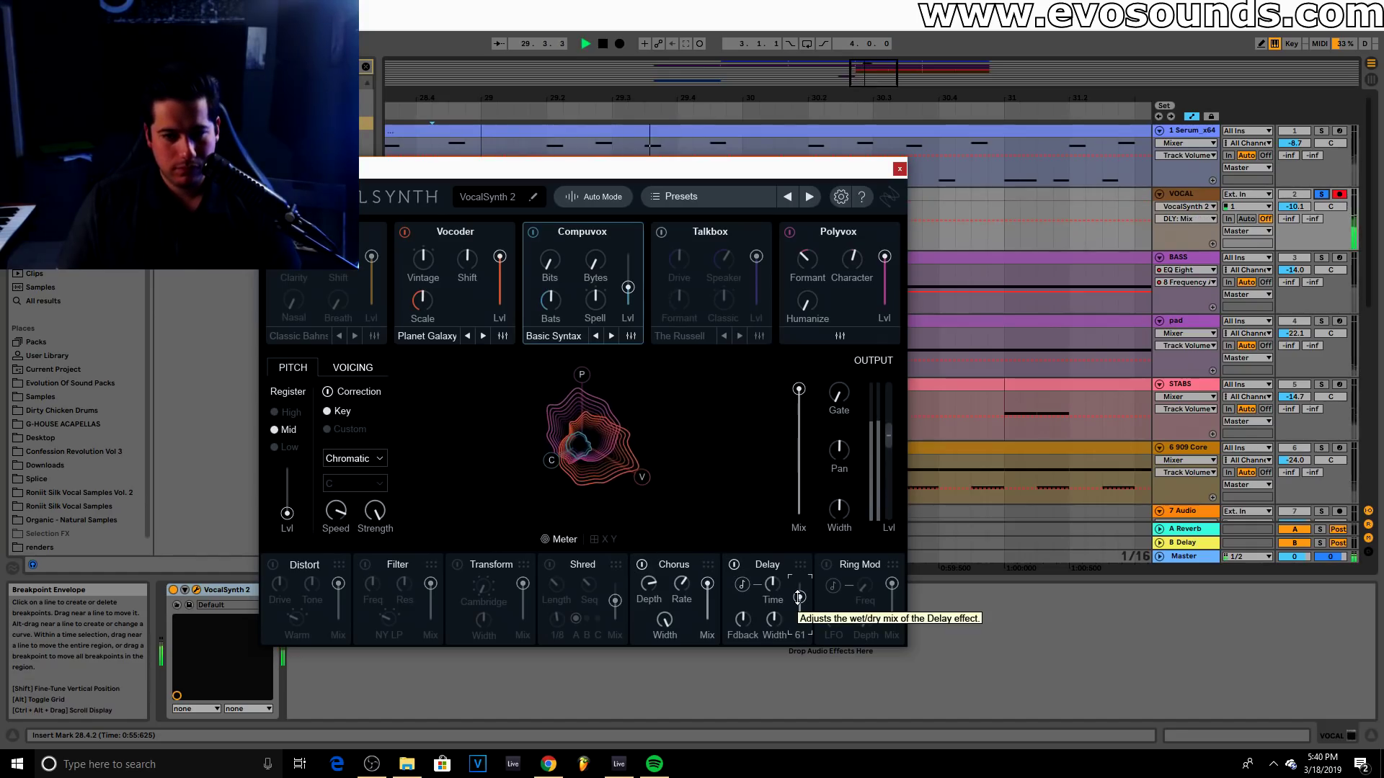
key("space")
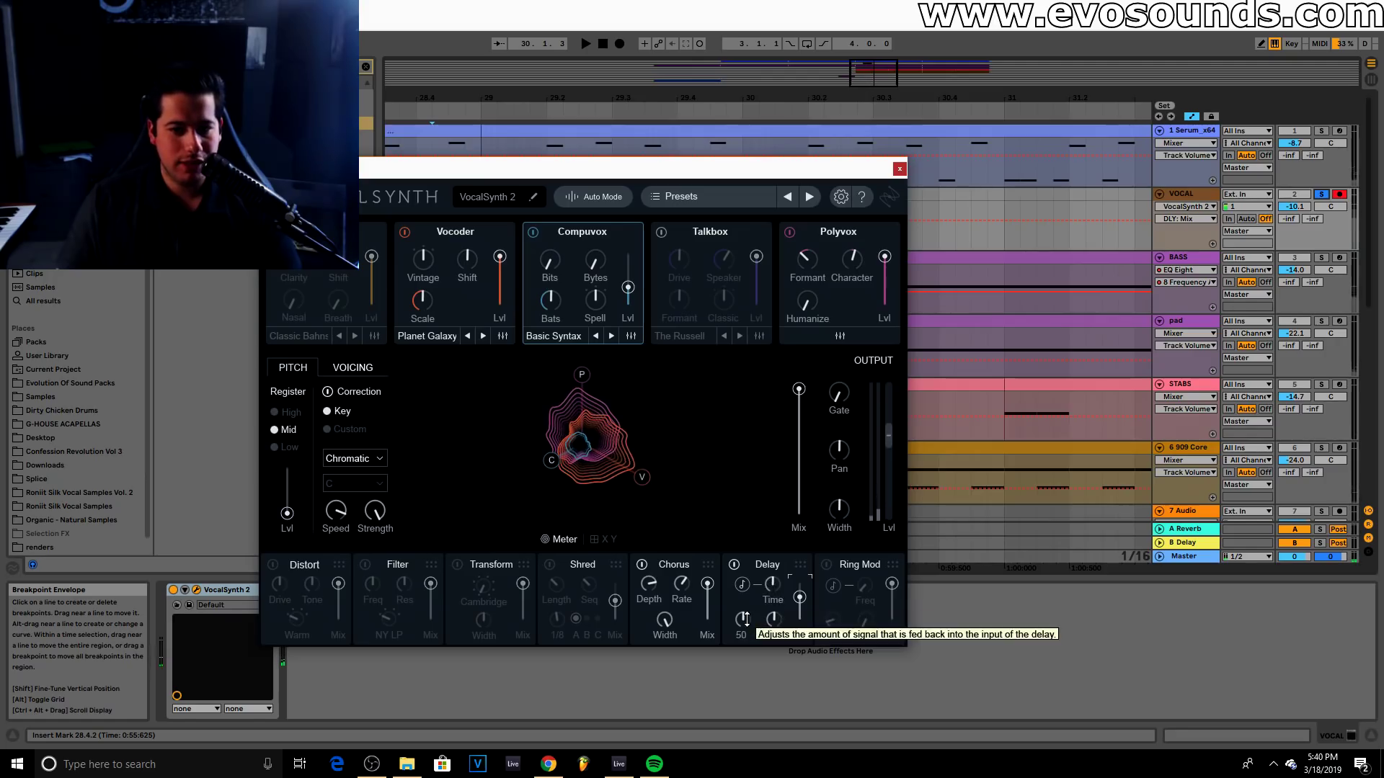
Adjust the Delay's time and width, and set the VOCAL track's volume to -5.6 dB
left_click(771, 634)
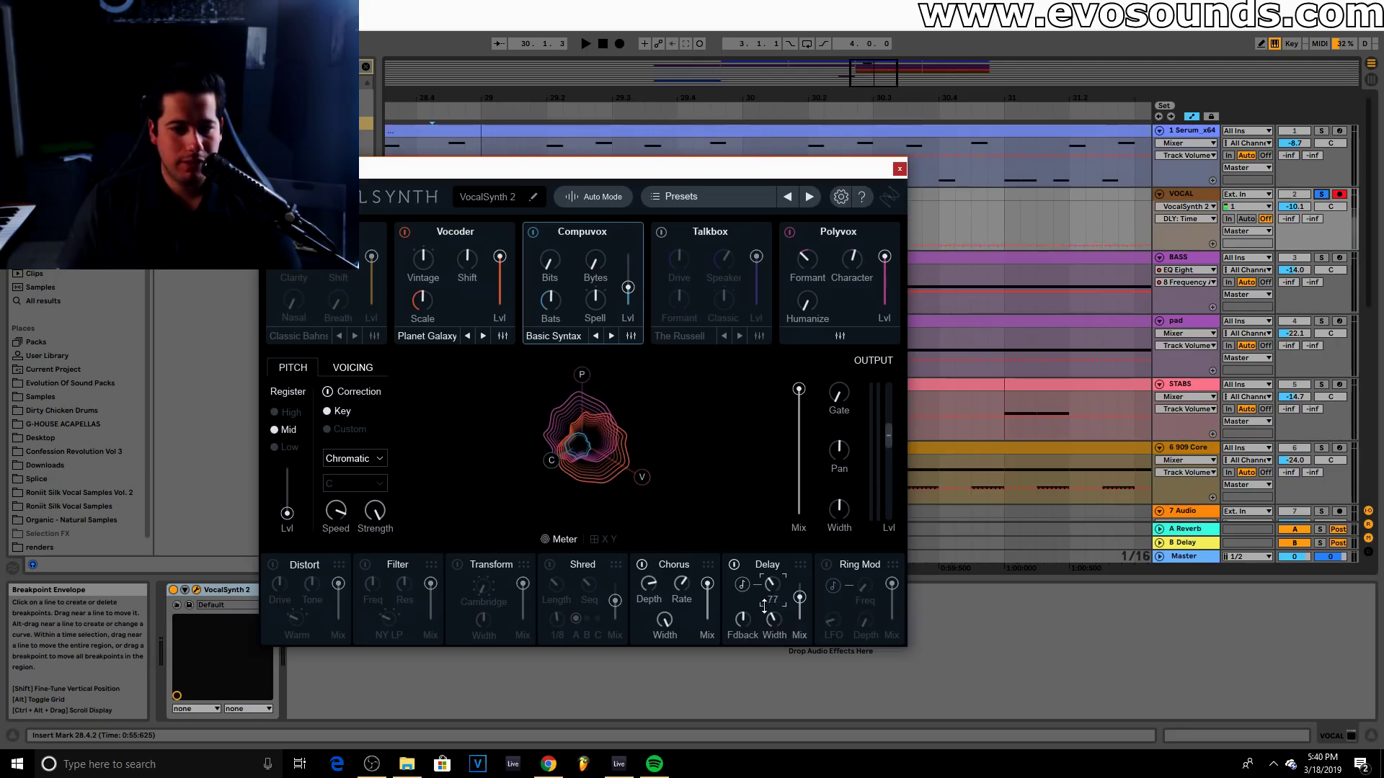
left_click_drag(771, 621, 766, 651)
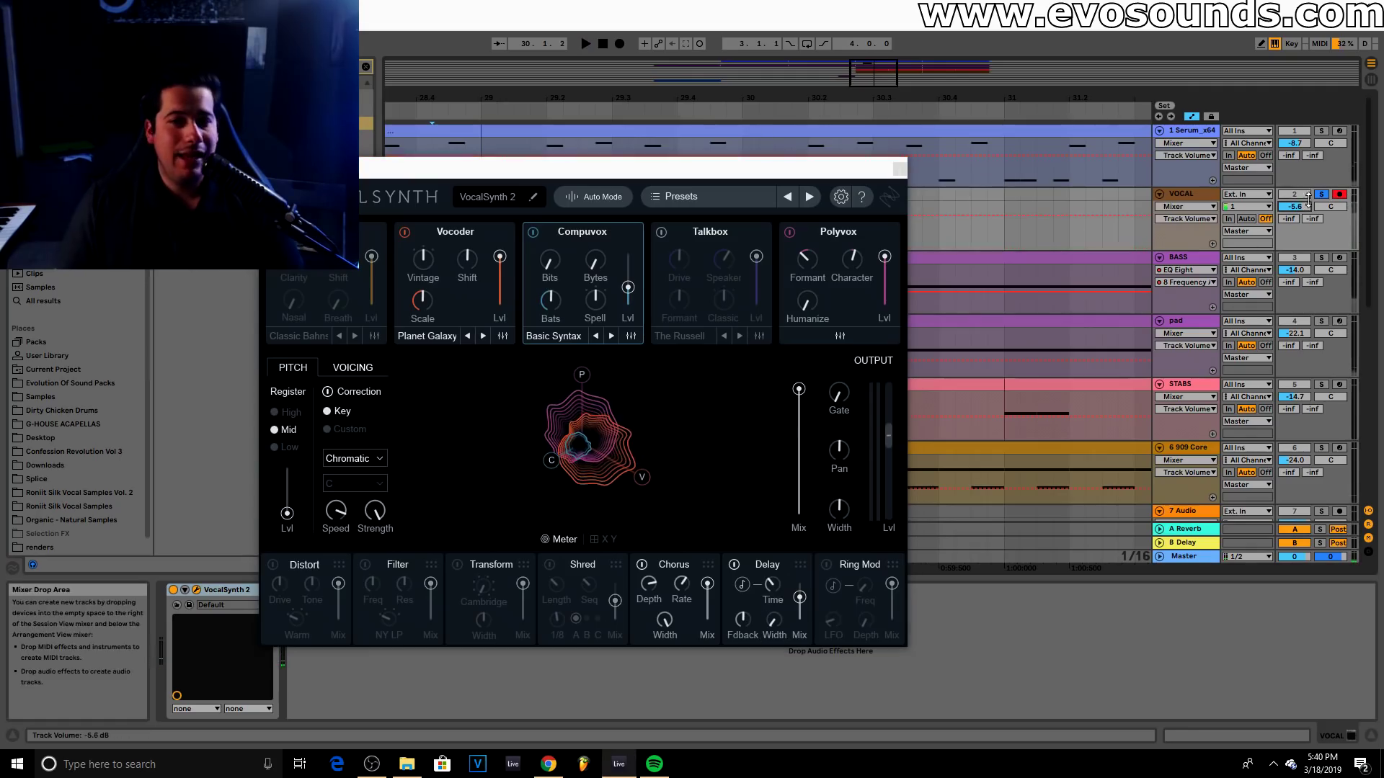
Disarm the VOCAL track's recording and review the Vocoder module's oscillator settings in VocalSynth 2
left_click(1339, 194)
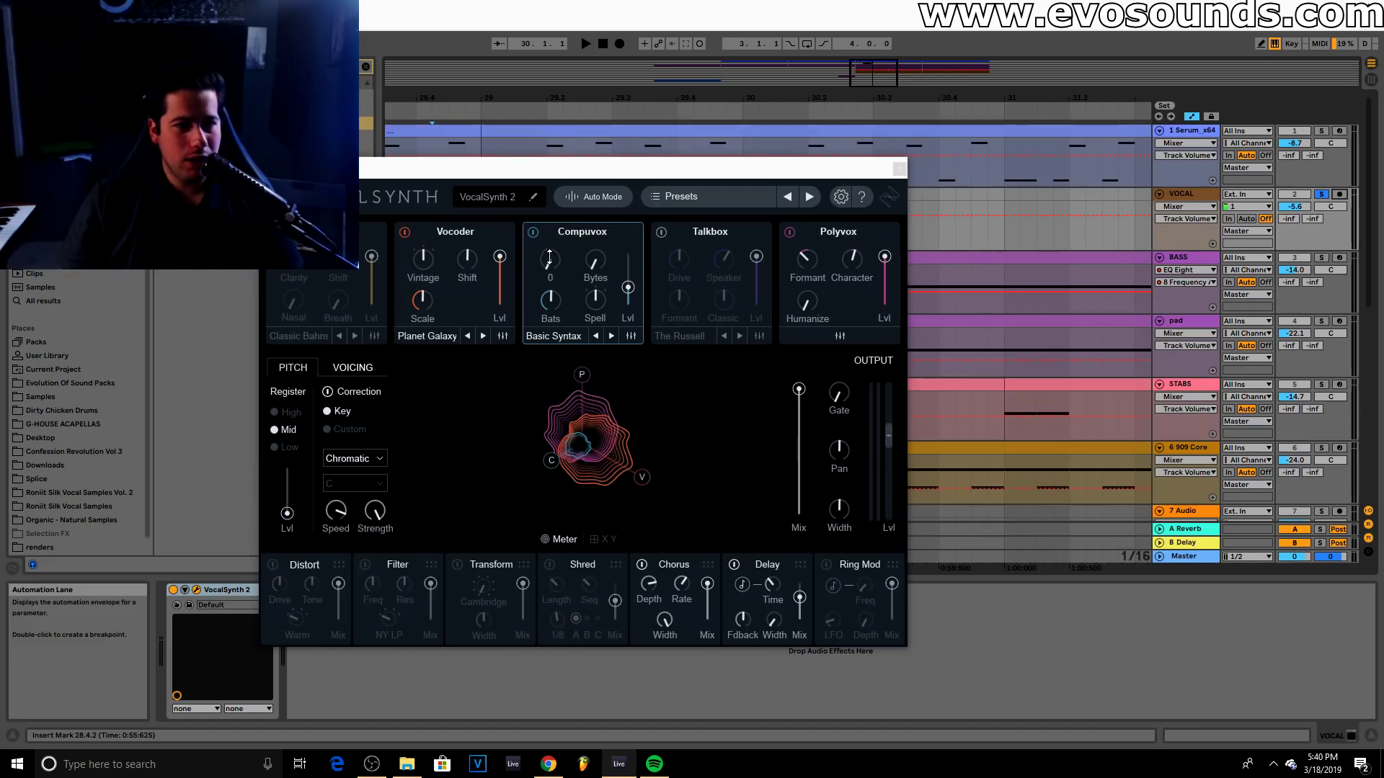
left_click(503, 336)
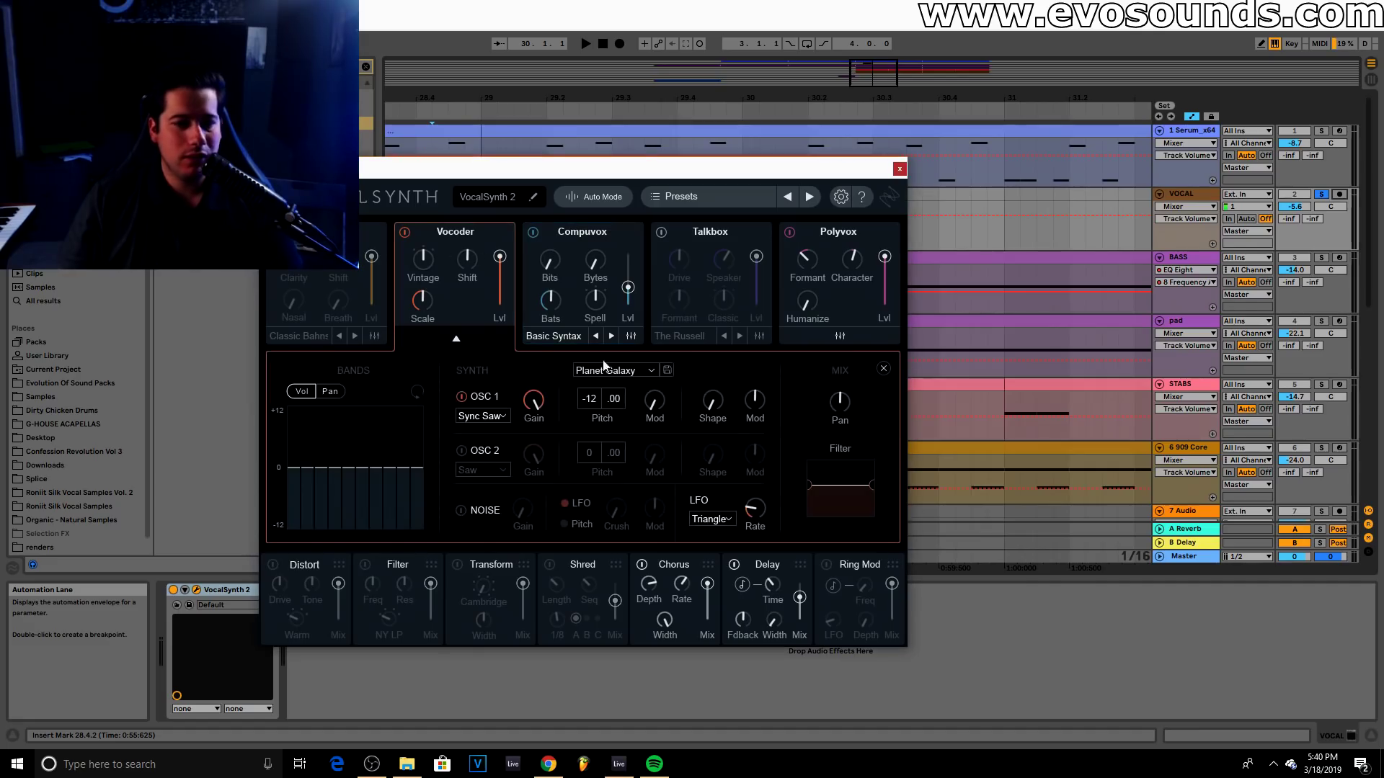
left_click(457, 338)
left_click(900, 168)
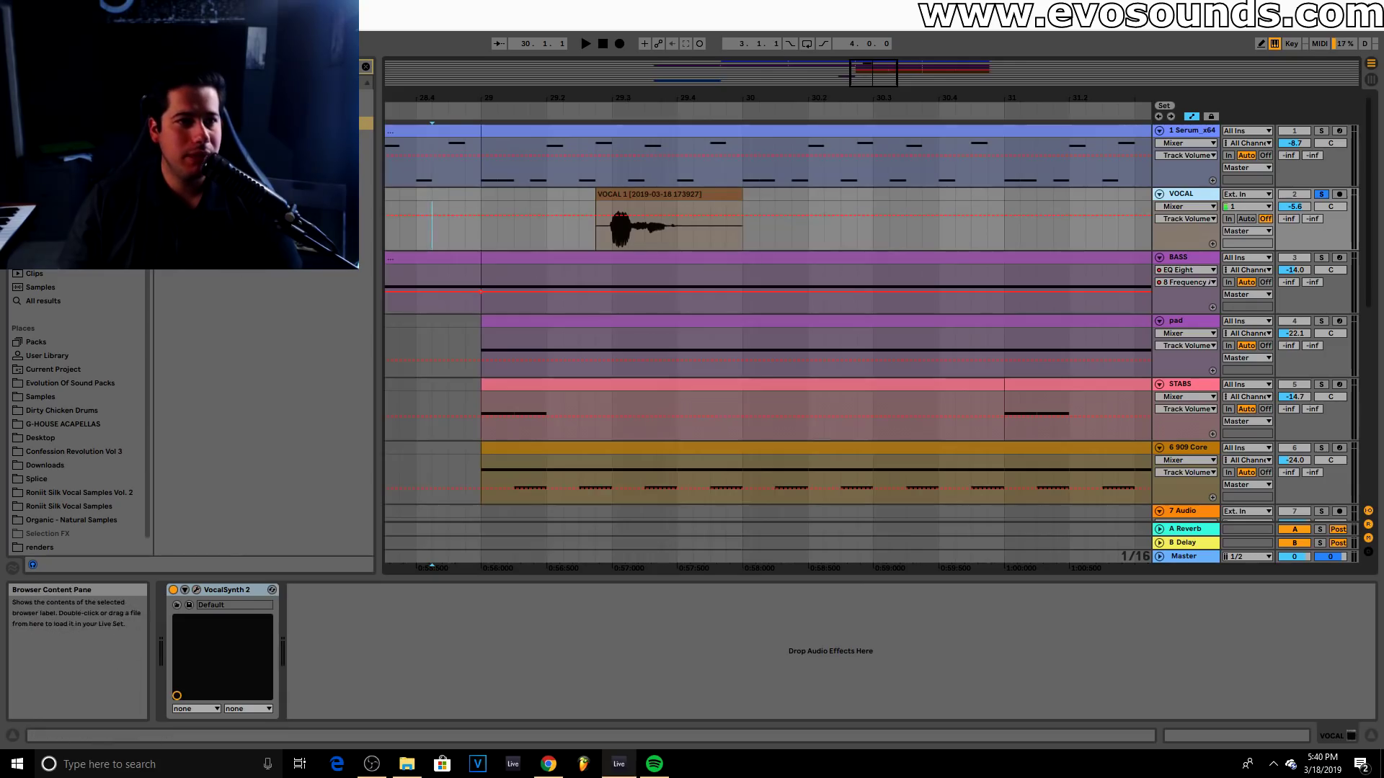
Add the Little Plate reverb after VocalSynth 2 on the VOCAL track
left_click(365, 64)
type("eq")
left_click(216, 96)
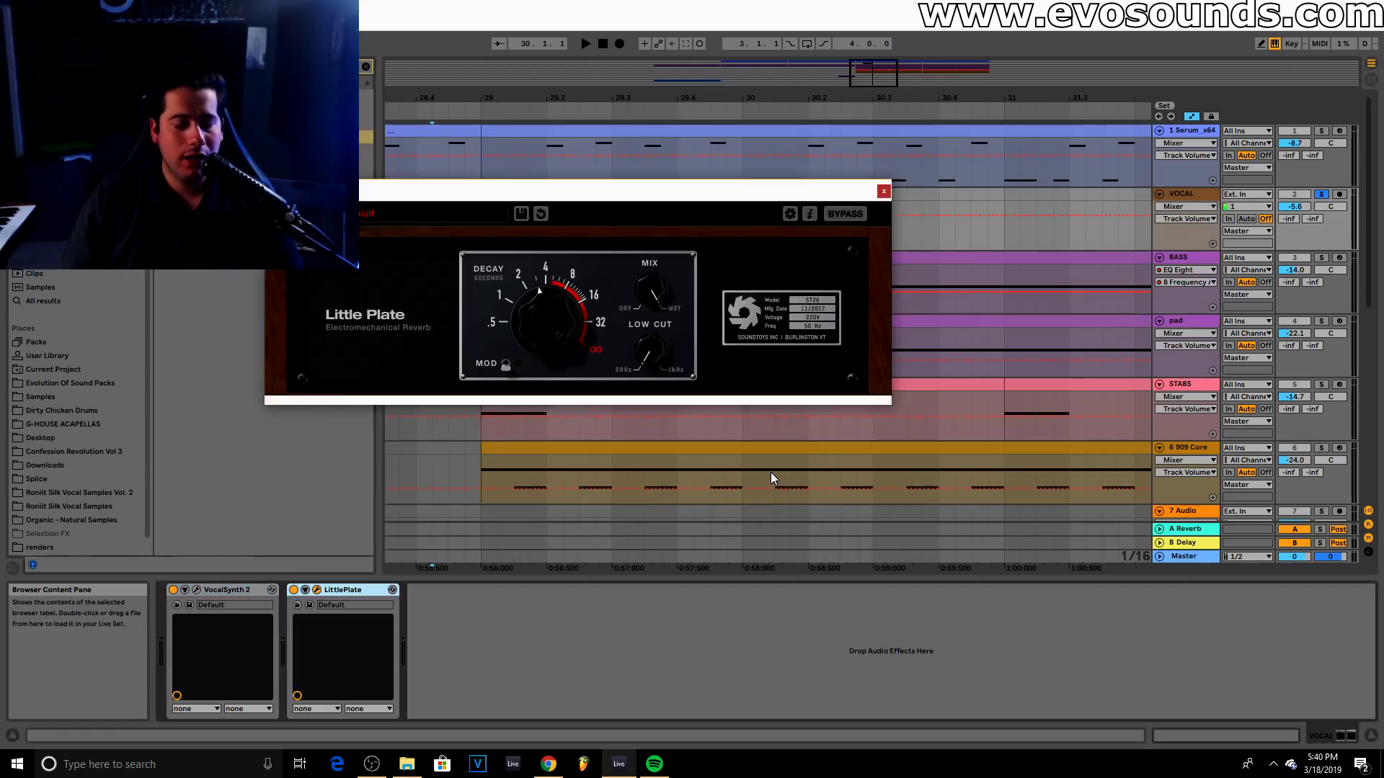
Lower Little Plate's mix, raise its low cut and shorten its decay slightly while listening to the vocal
left_click_drag(650, 301, 631, 353)
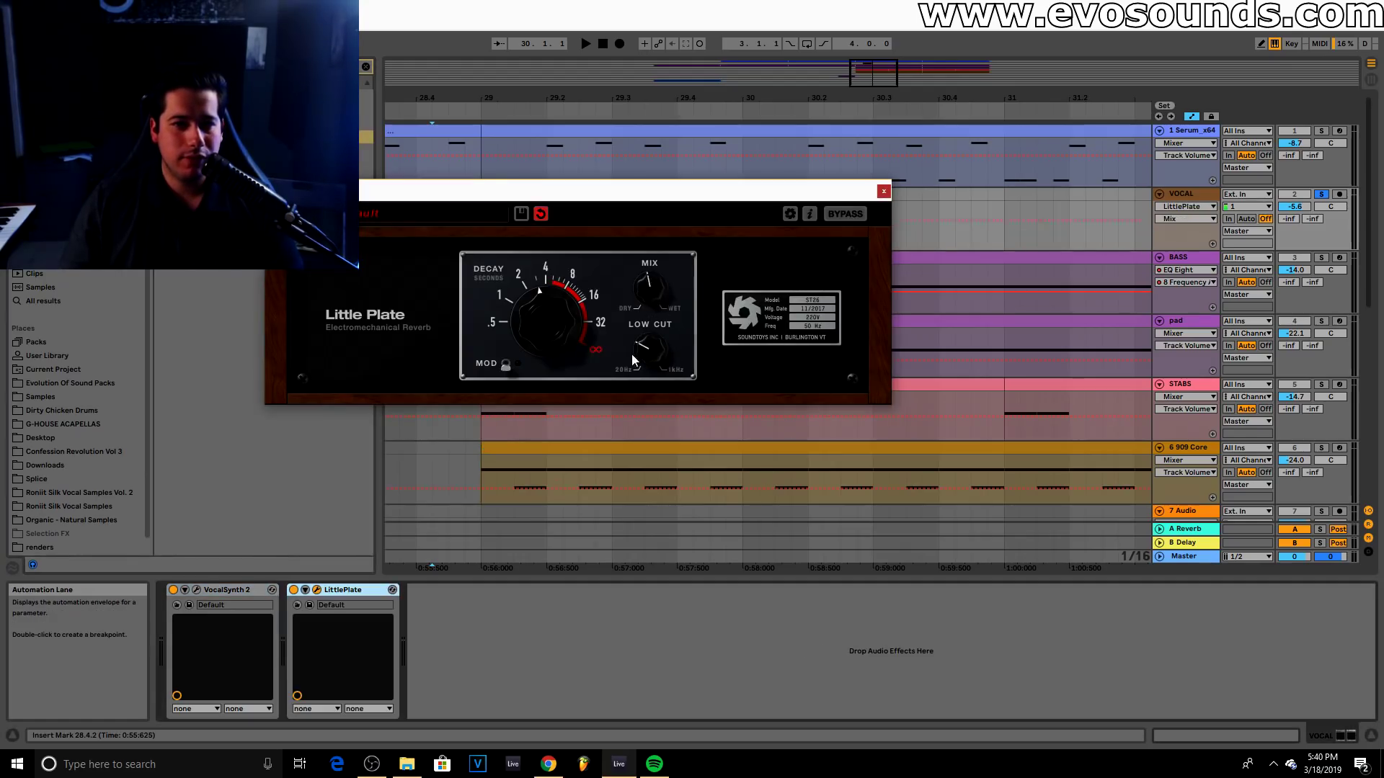
left_click_drag(552, 321, 517, 330)
key("space")
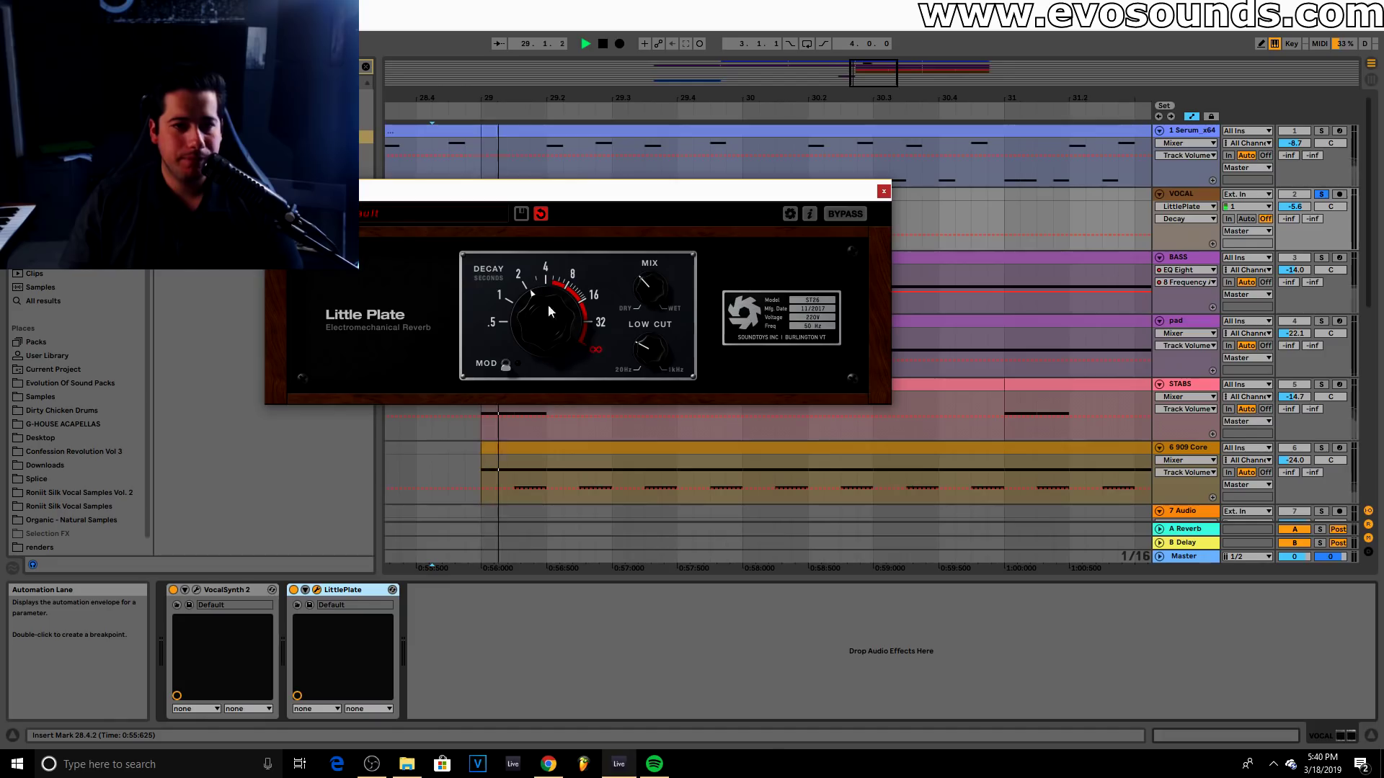
left_click(647, 285)
left_click(883, 191)
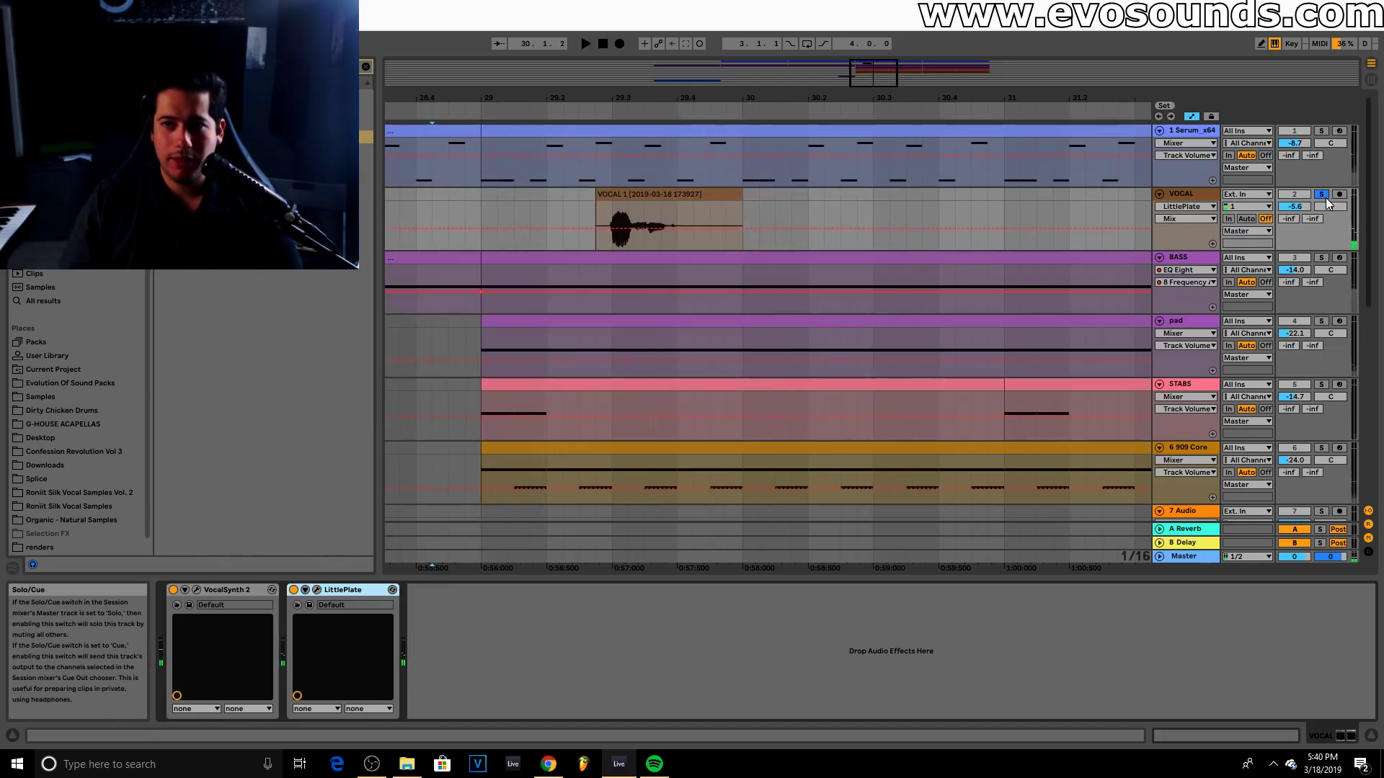
Unsolo the VOCAL track and duplicate its two-bar section from bar 29 until the vocal hit repeats up to bar 37
key("space")
left_click_drag(754, 98, 702, 54)
left_click_drag(696, 209, 565, 199)
left_click_drag(823, 202, 561, 207)
key("ctrl+d")
left_click_drag(881, 72, 855, 94)
key("ctrl+d")
key("ctrl+d")
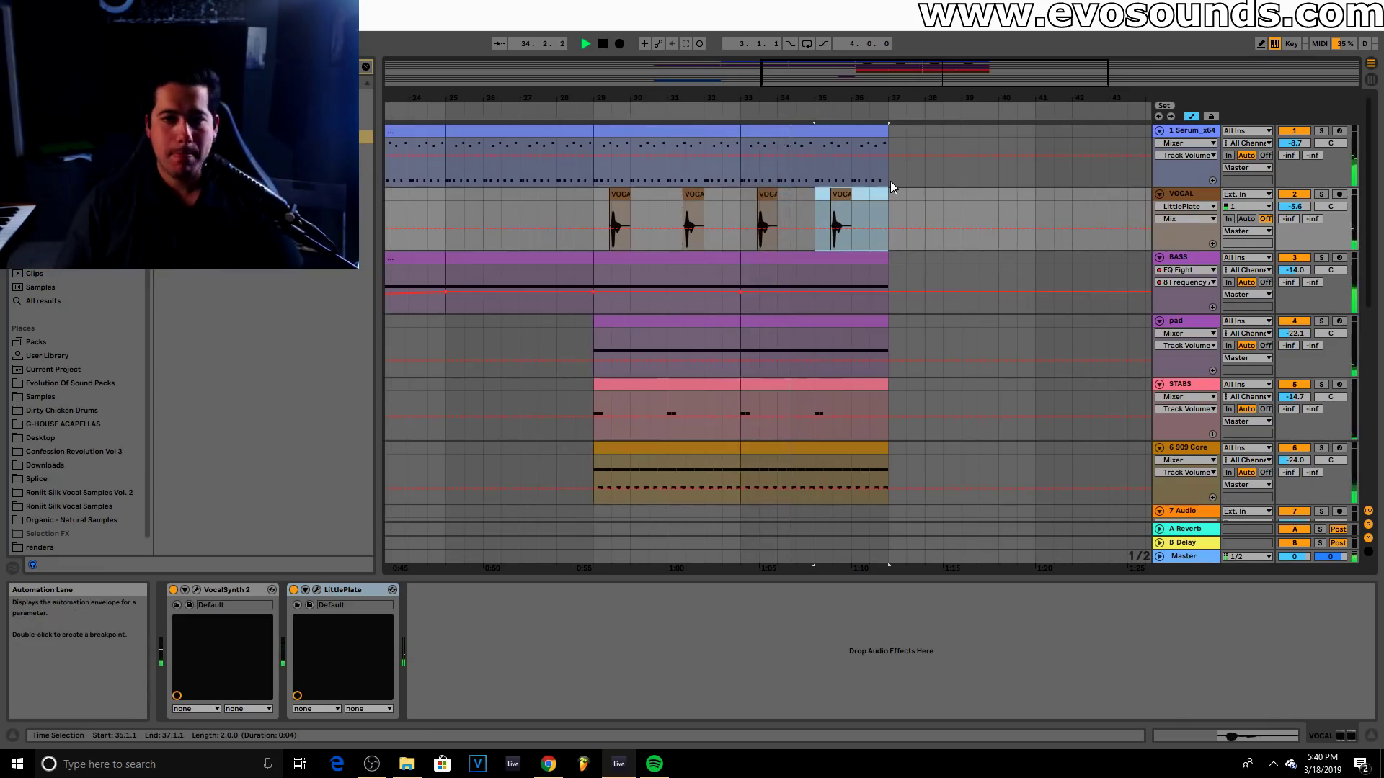
Listen to the section with the repeated vocal hits and look over the clips on all tracks
left_click_drag(1013, 85, 1018, 77)
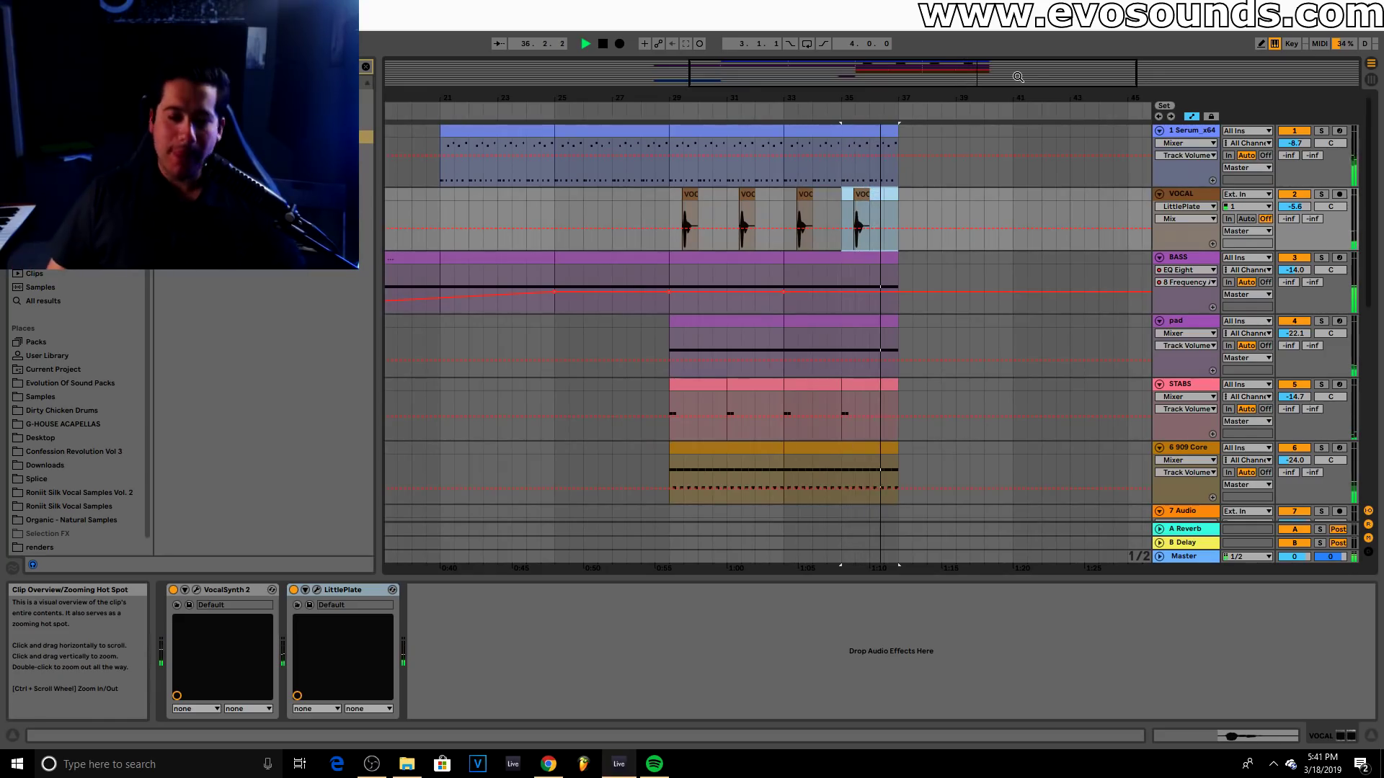
key("space")
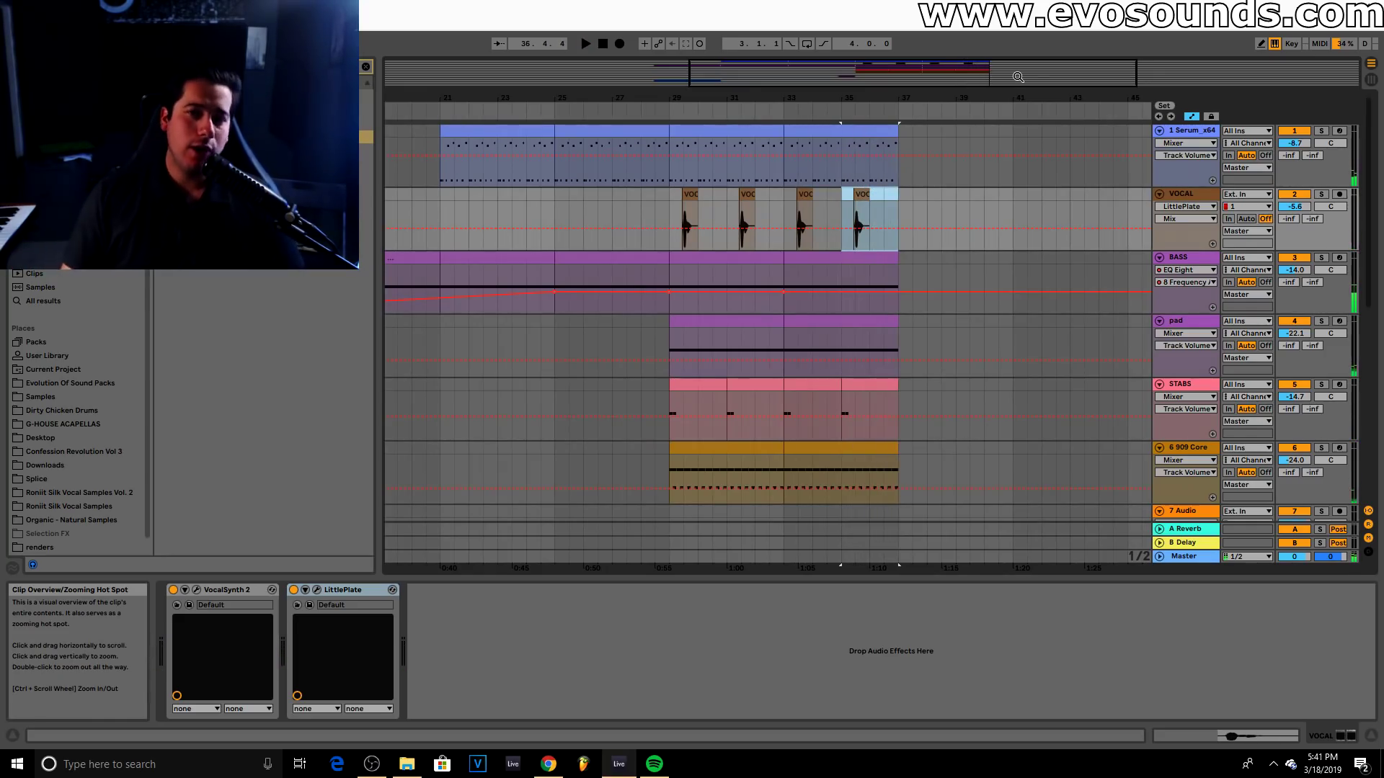
left_click_drag(1017, 76, 986, 80)
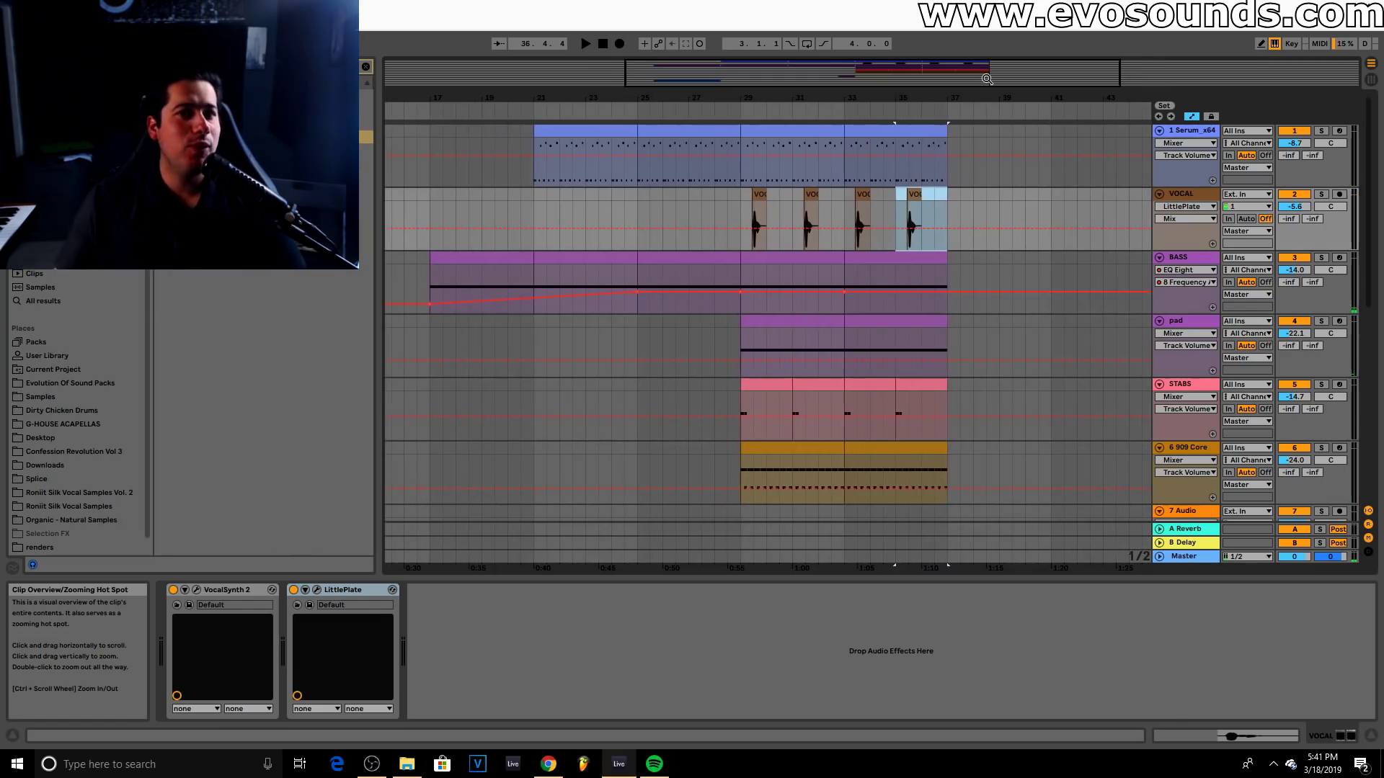
scroll(888, 283, "down", 5)
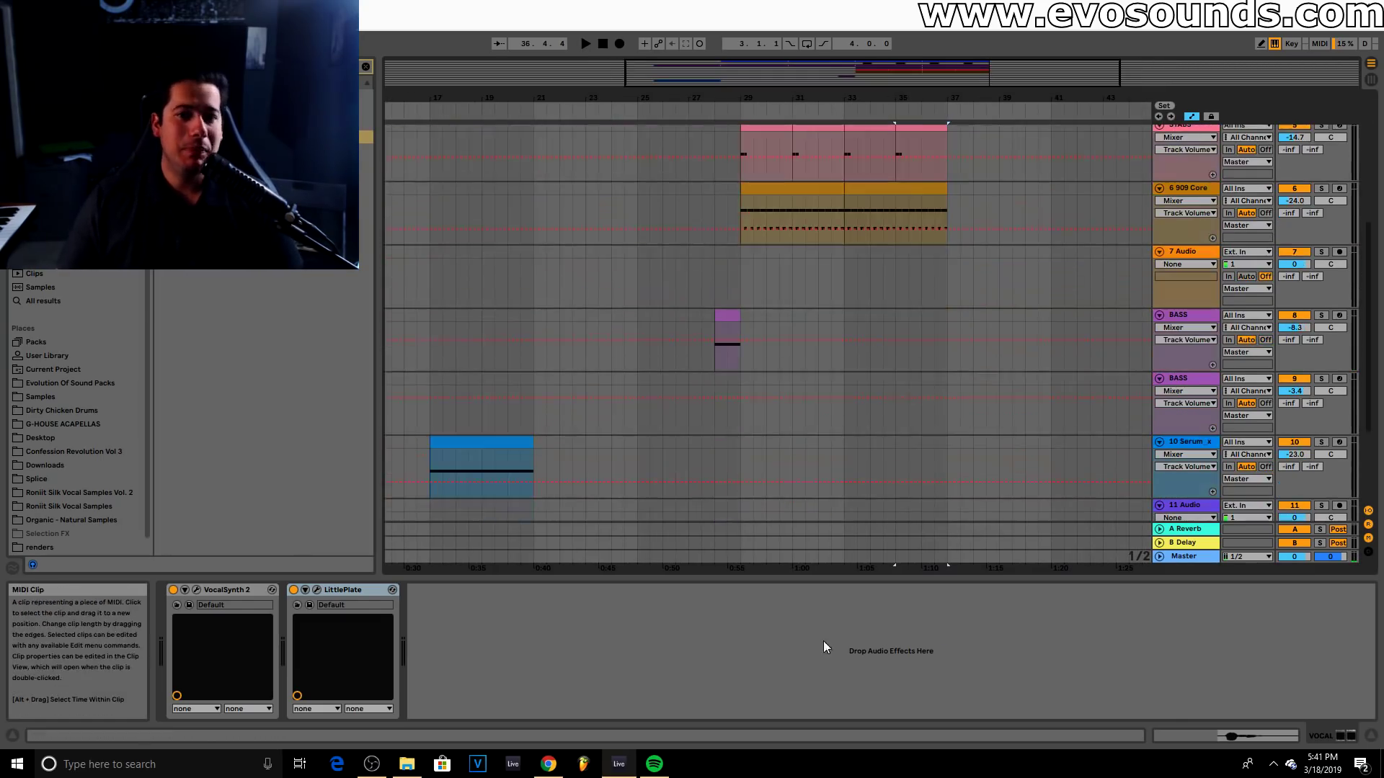
left_click_drag(886, 575, 849, 770)
scroll(701, 587, "up", 4)
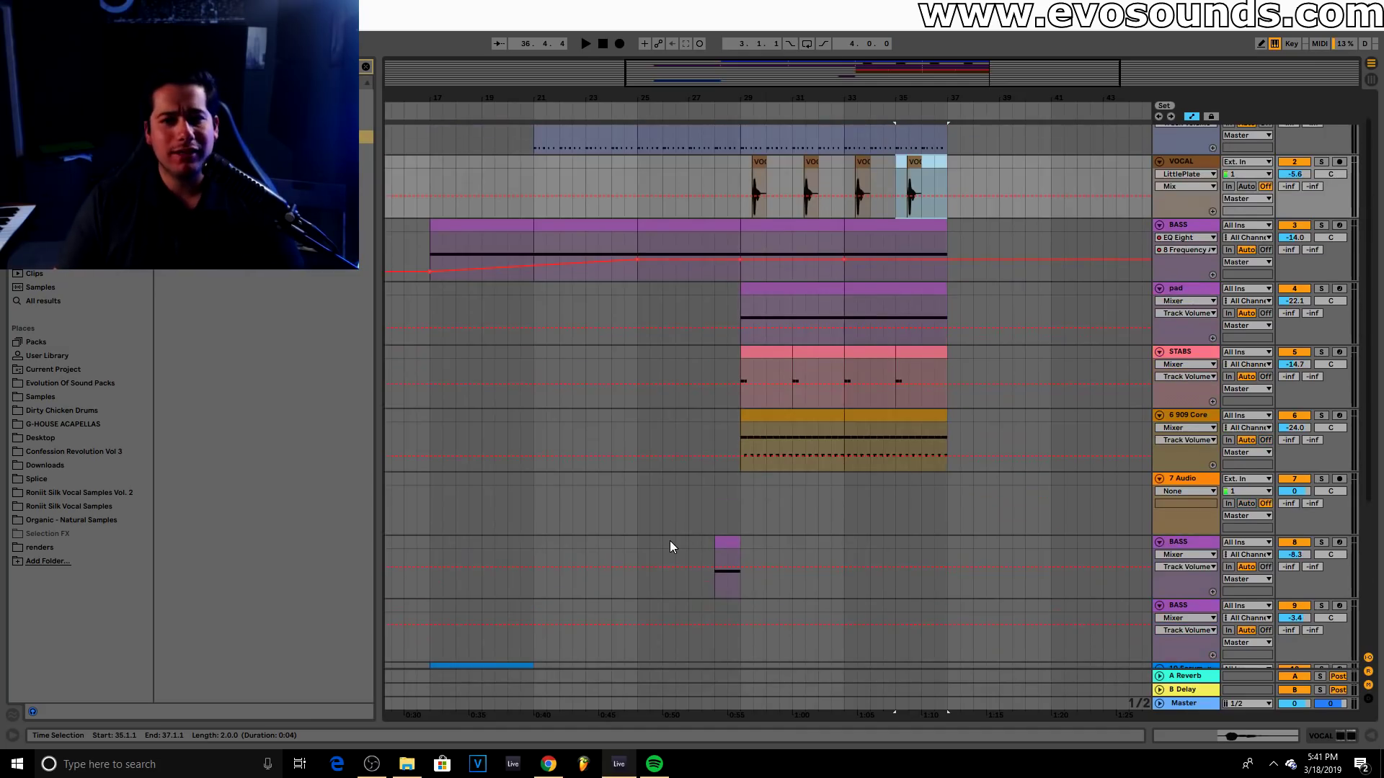
scroll(779, 506, "up", 1)
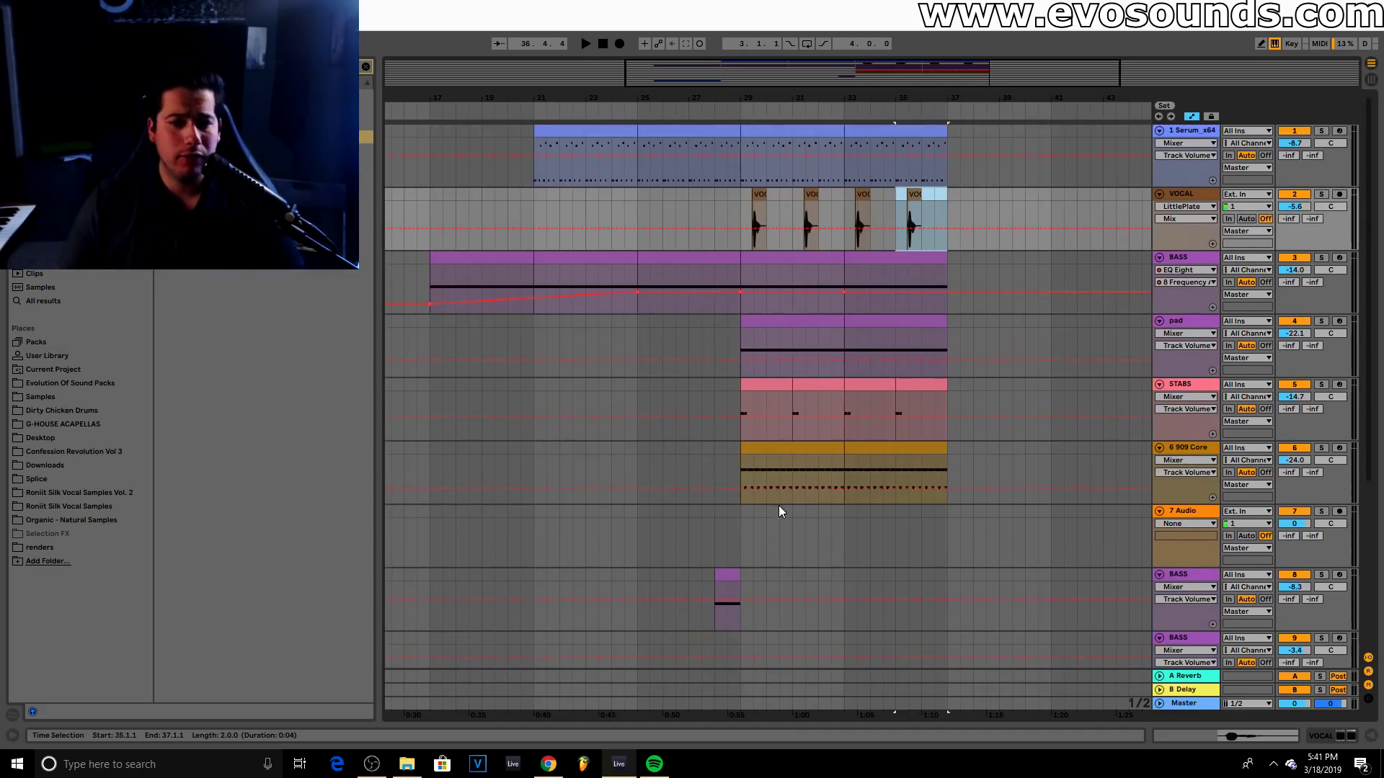
left_click(785, 446)
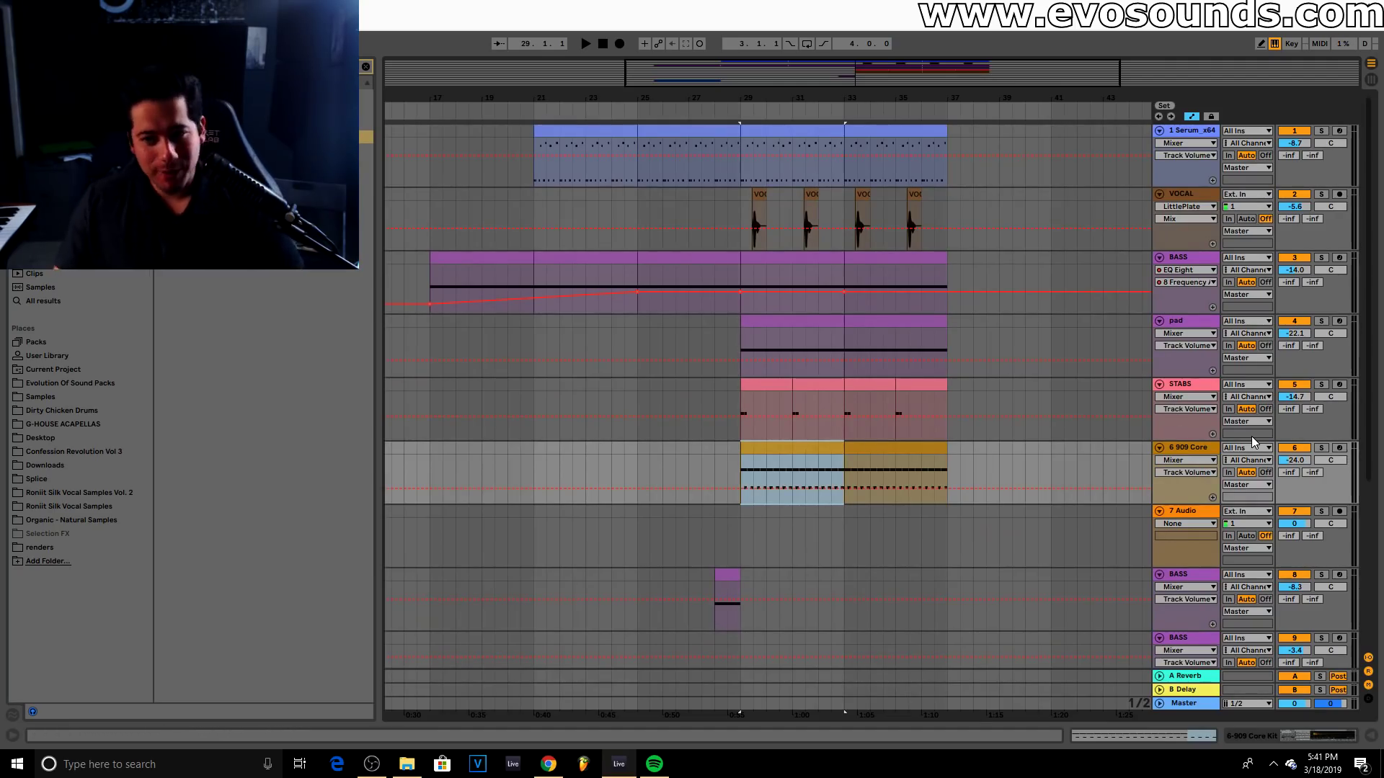
scroll(550, 320, "down", 2)
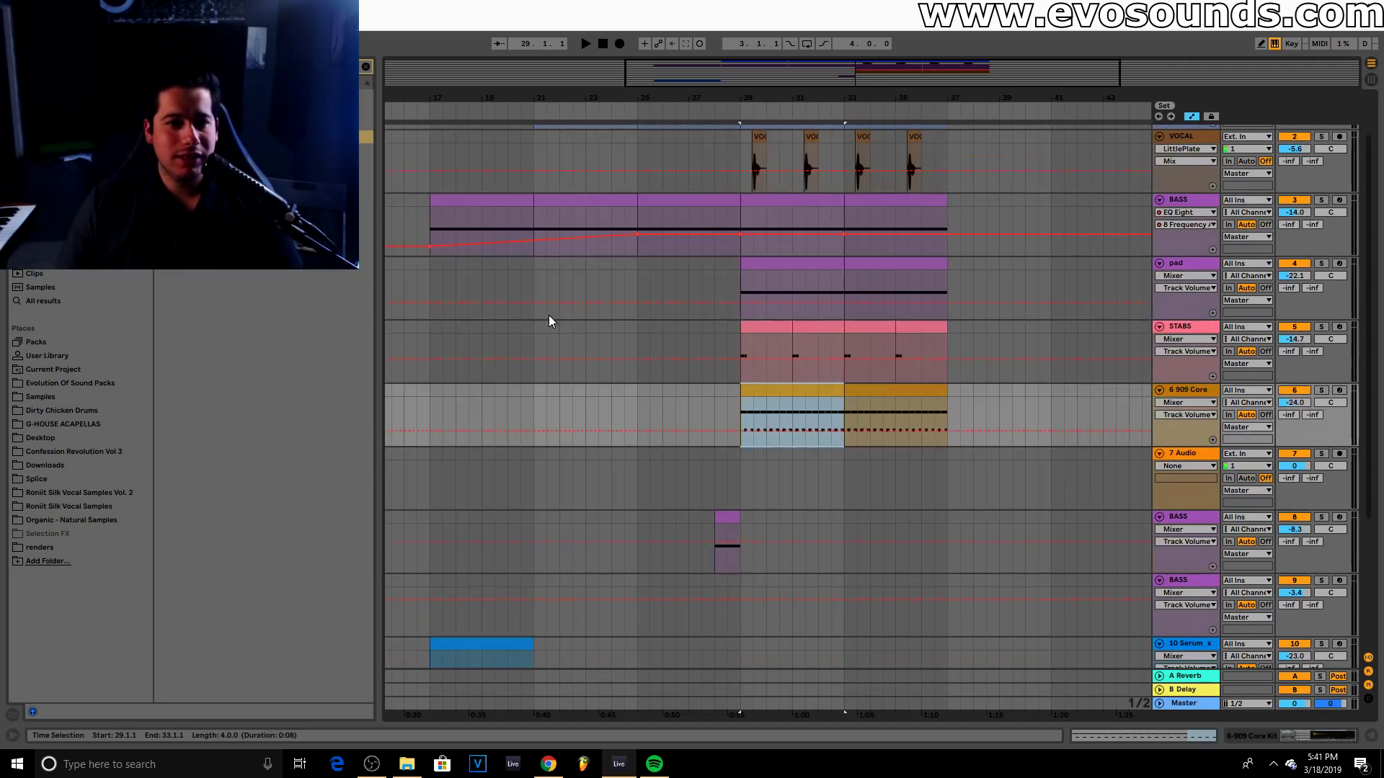
Play the arrangement from bar 17 and open the Evolution Of Sound Packs folder to reach its effect sample folders
left_click(427, 224)
key("space")
left_click_drag(578, 101, 600, 287)
scroll(600, 287, "down", 5)
scroll(1130, 571, "down", 1)
left_click(1197, 517)
left_click(66, 384)
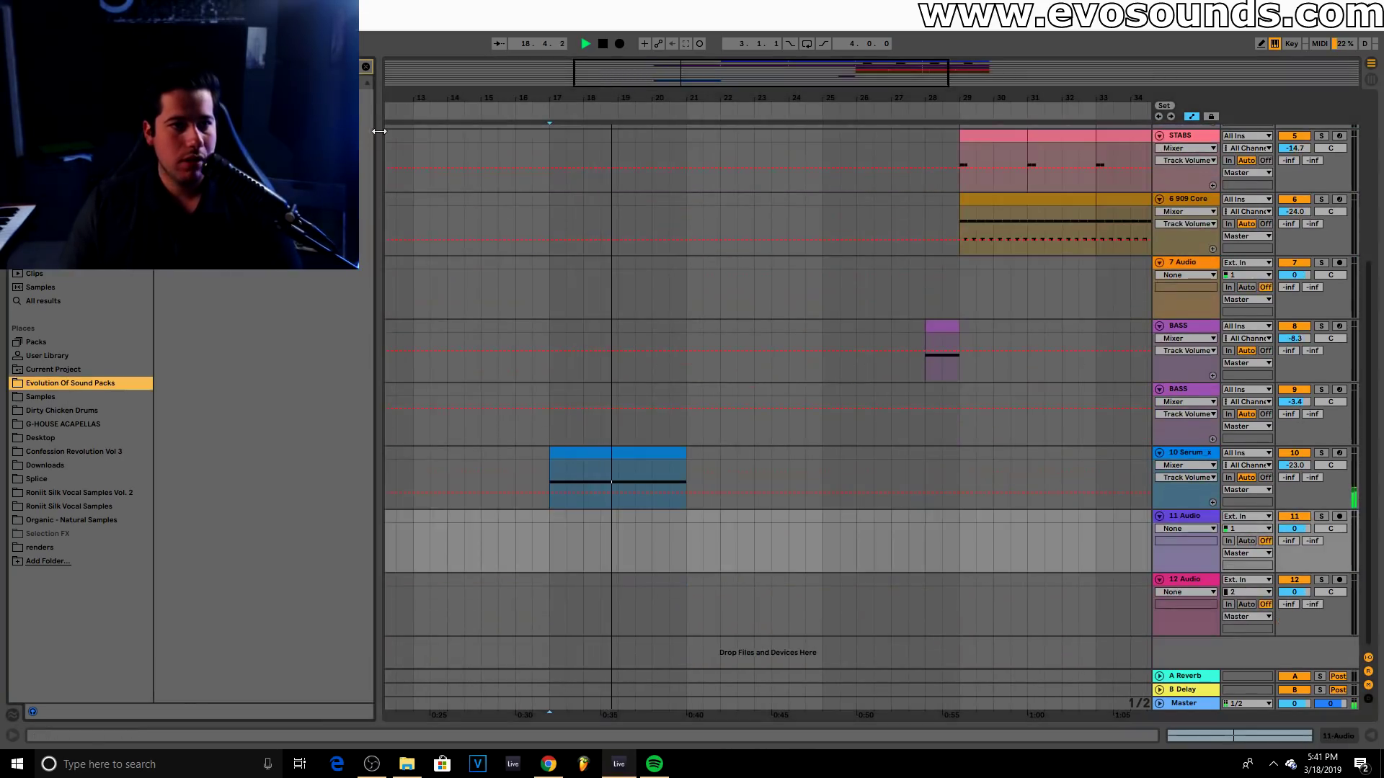
left_click(365, 67)
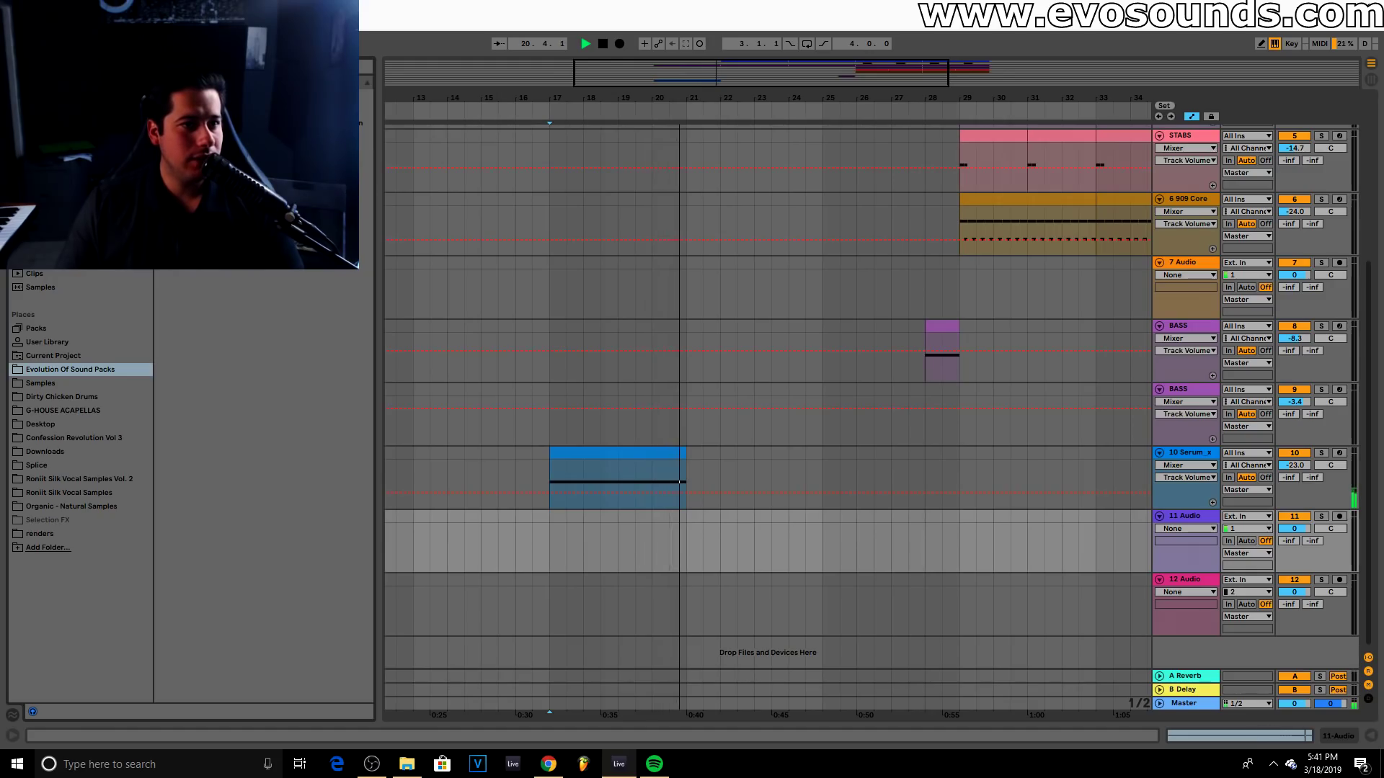
Set track 3 BASS's volume to -12.9 dB and straighten the rising EQ Eight 8 Frequency automation on 1 Serum_x64 between bars 21 and 29
scroll(795, 349, "up", 2)
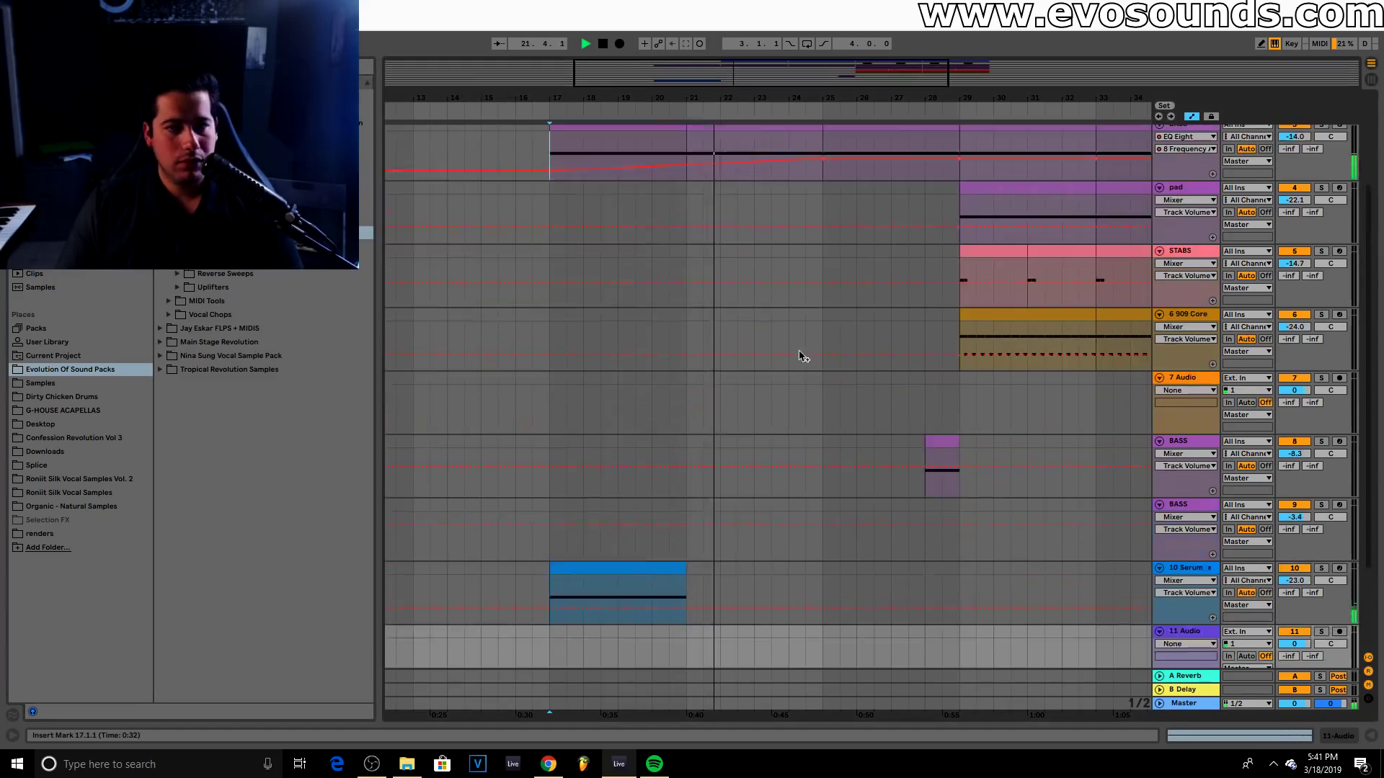
scroll(795, 356, "up", 2)
key("space")
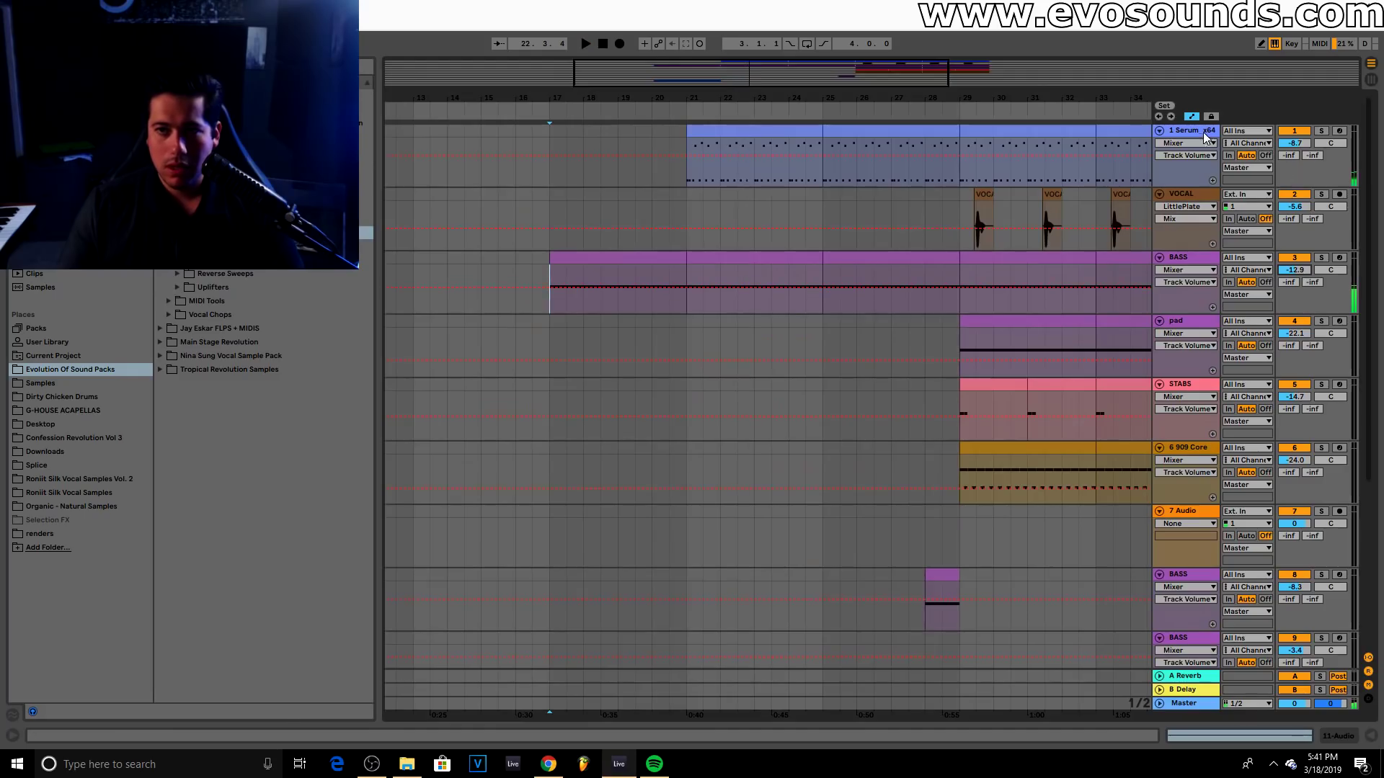
double_click(1209, 135)
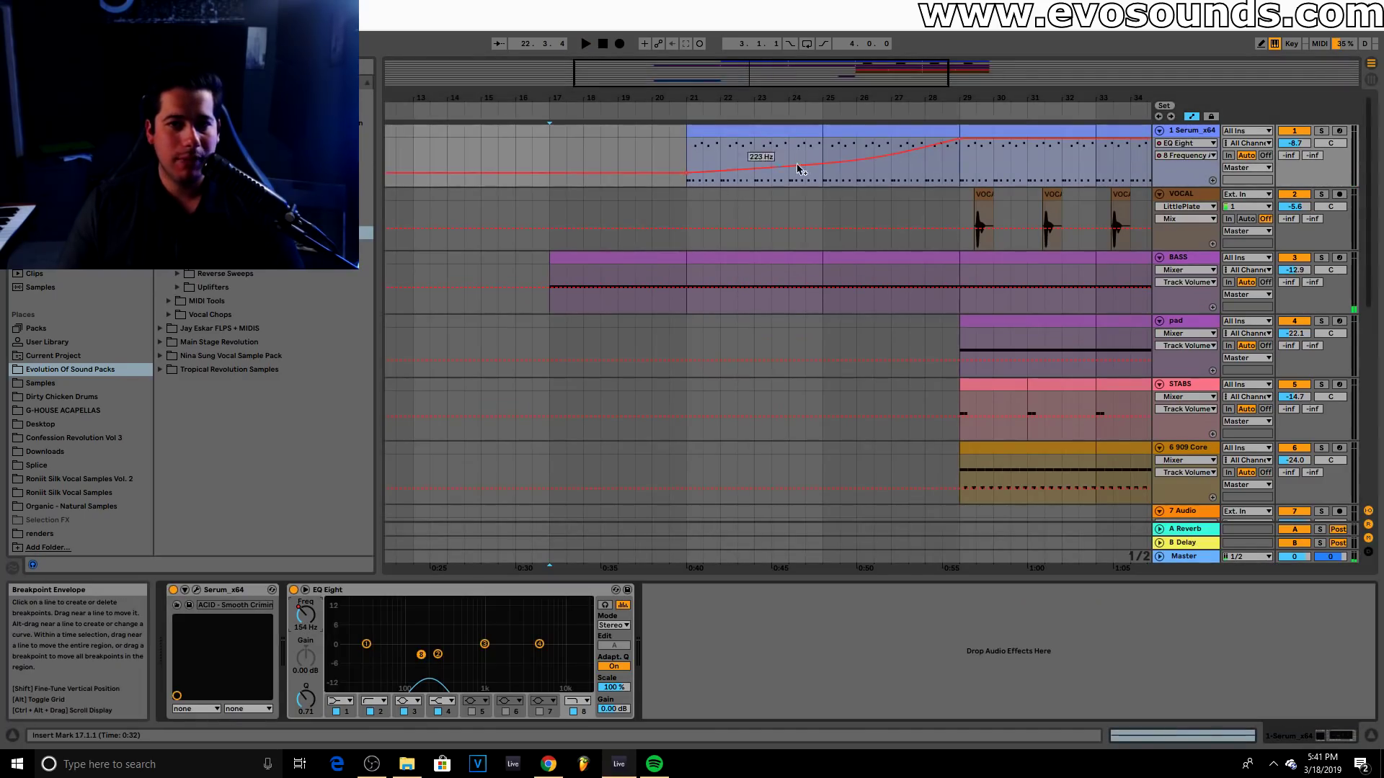
left_click_drag(819, 168, 819, 165)
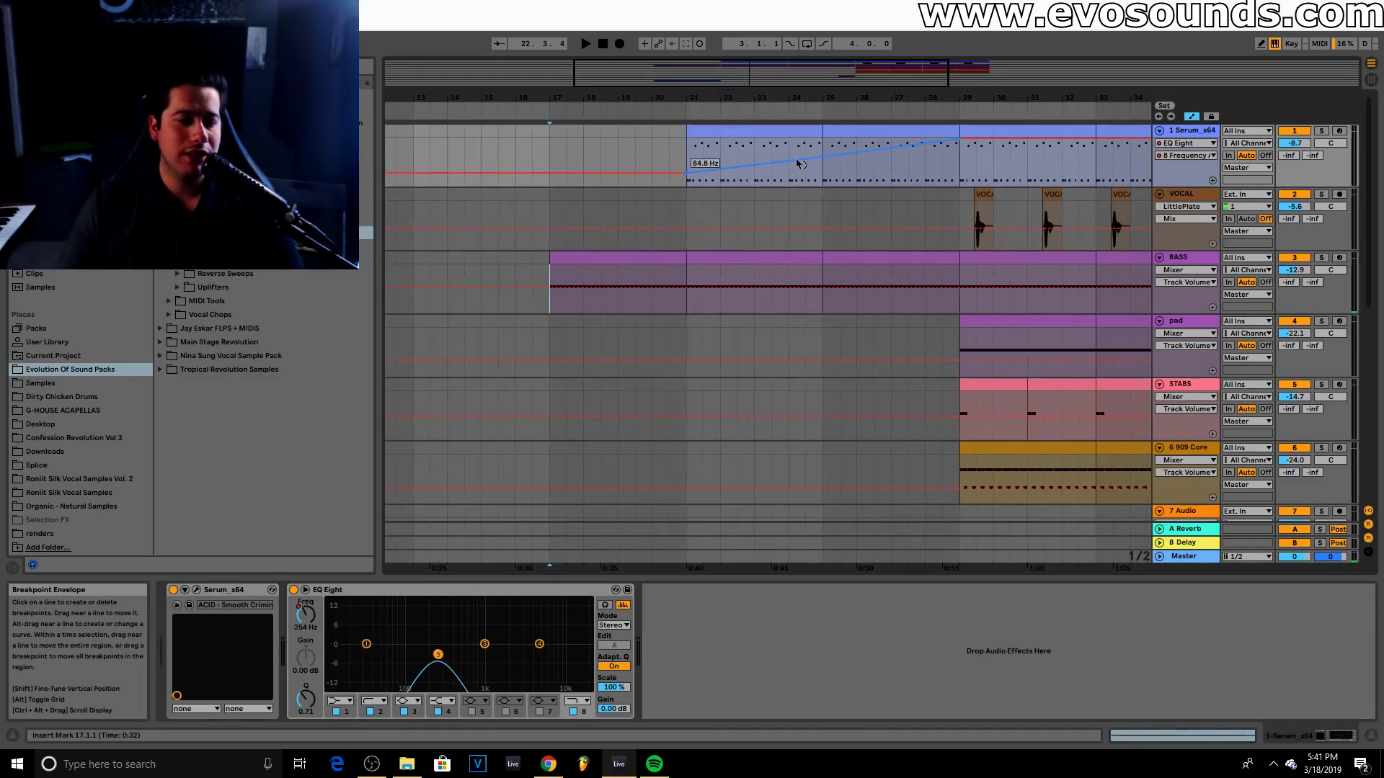
Play from bar 21 and set the volume of track 8 BASS to -9.0 dB
key("space")
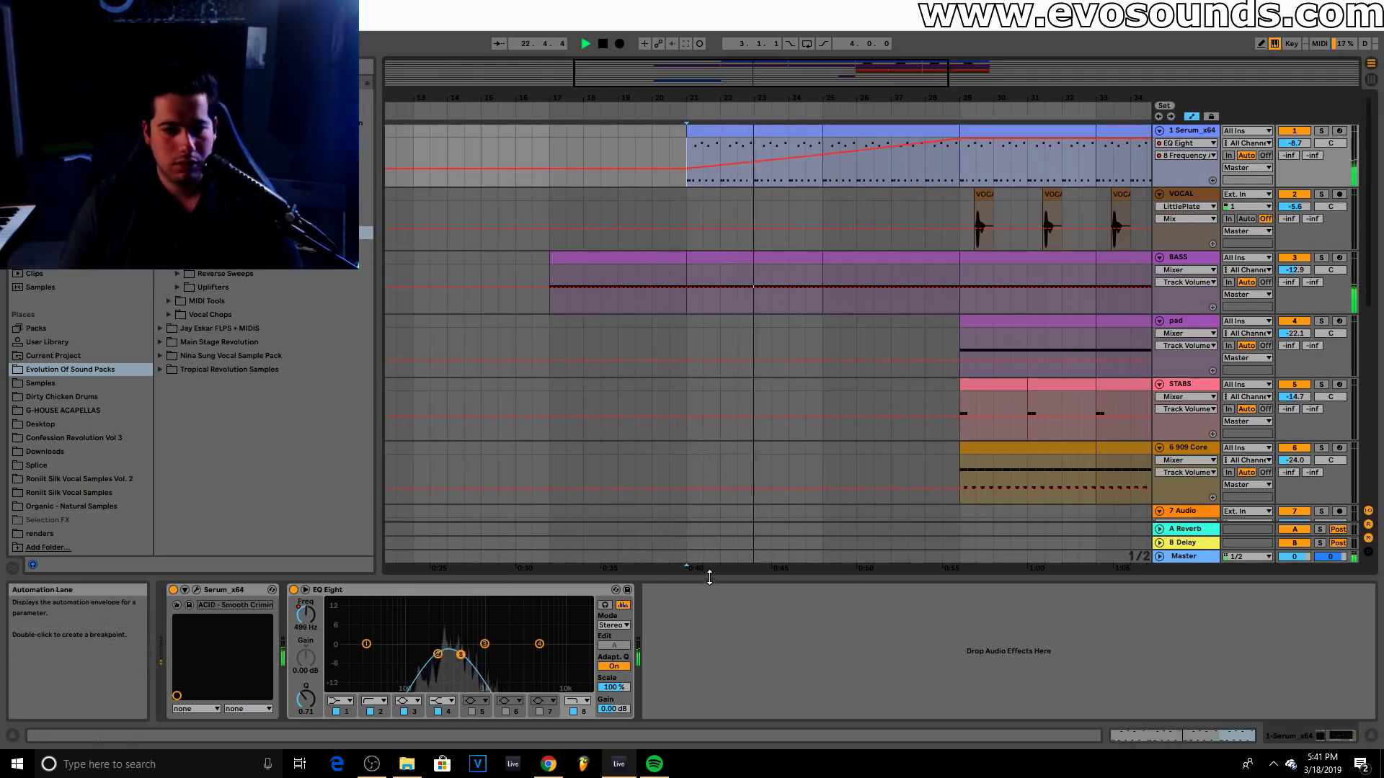
key("ctrl+alt+l")
left_click_drag(770, 81, 771, 74)
scroll(899, 300, "down", 5)
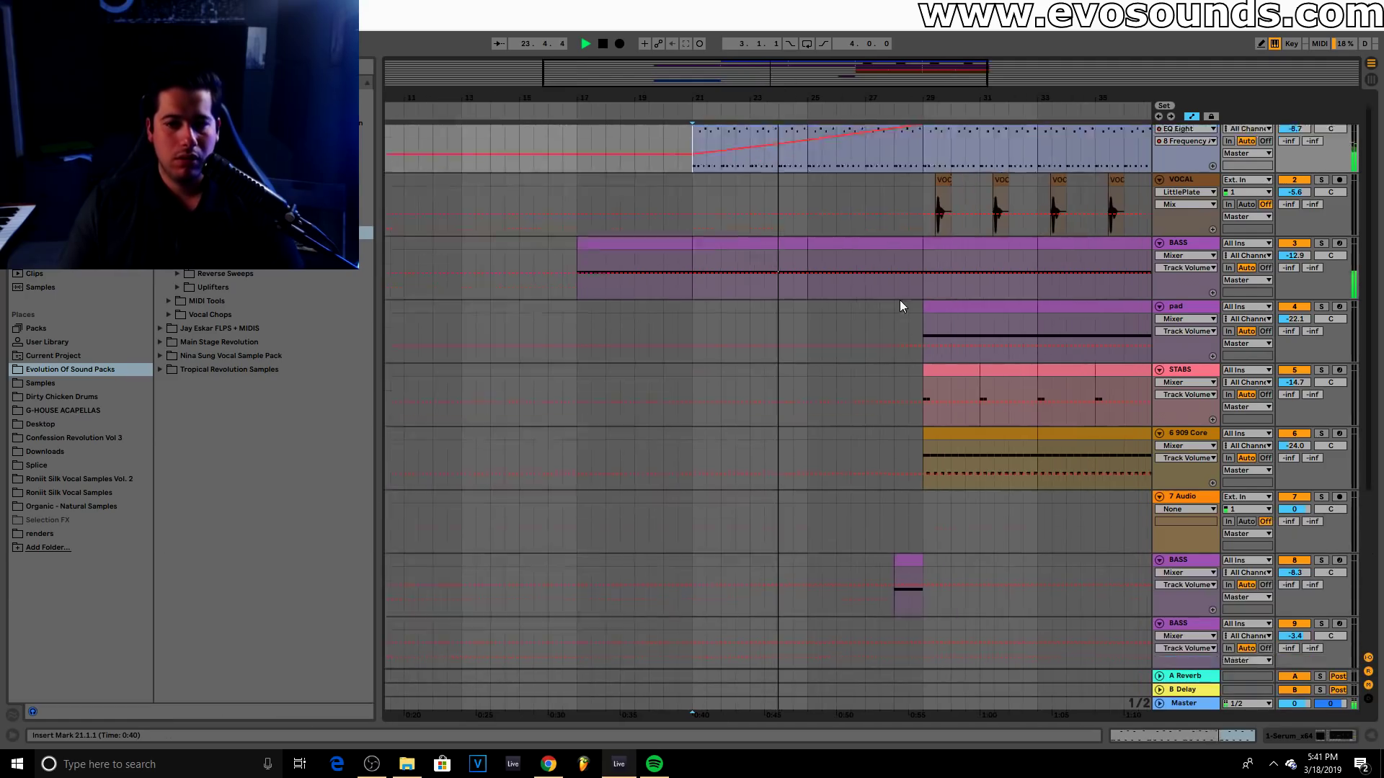
left_click_drag(1296, 339, 1295, 343)
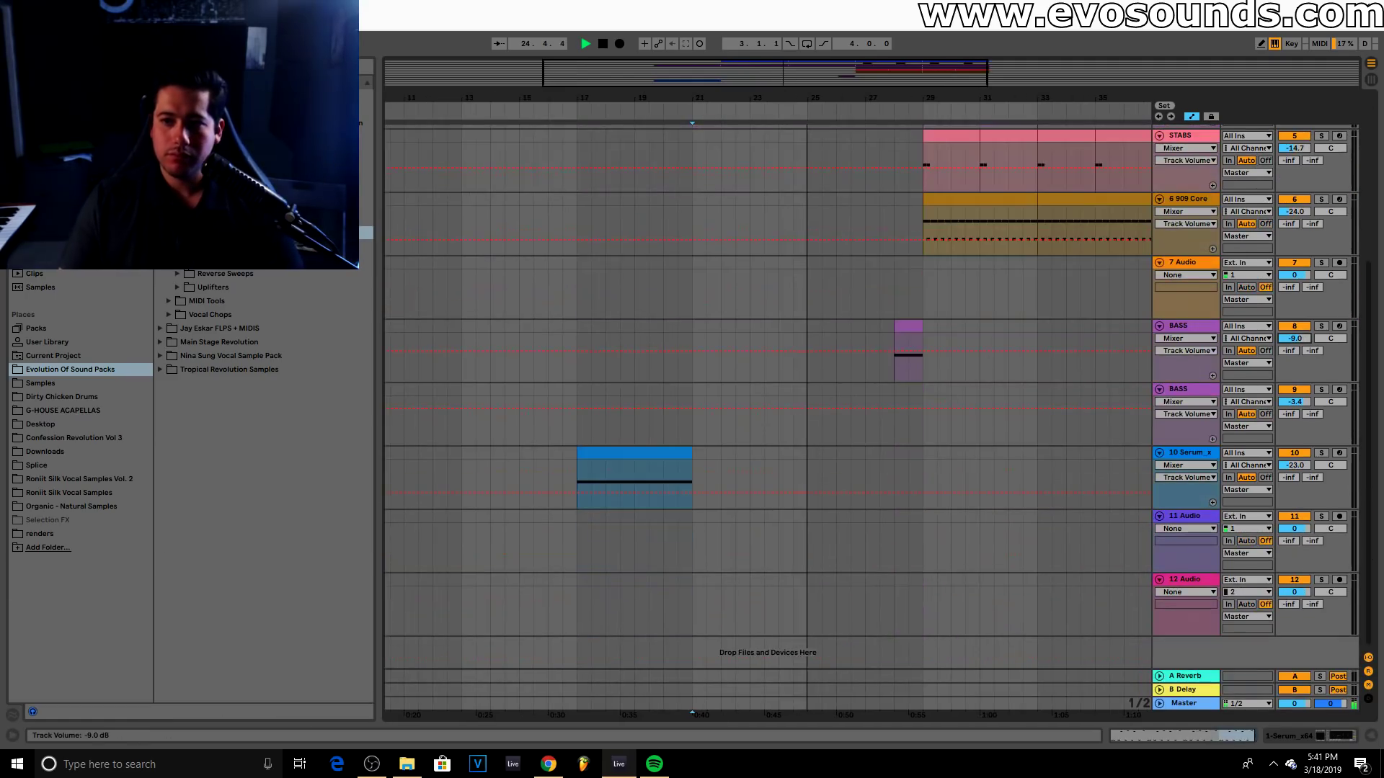
Extend track 8's BASS clip to span 27.3.1 to 29.1.1, consolidate it, and lengthen its D4 note to fill the clip
left_click_drag(905, 328, 924, 332)
double_click(914, 329)
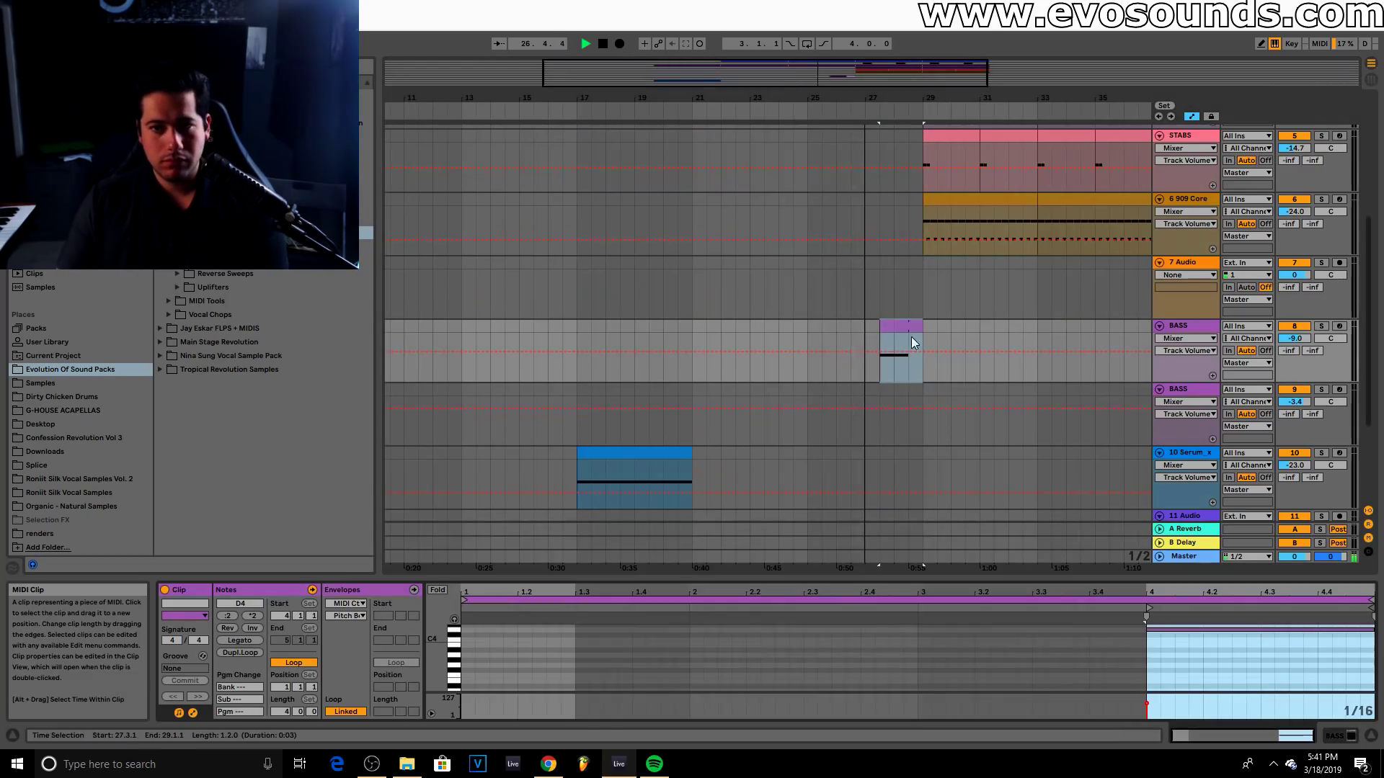
left_click(907, 327)
key("ctrl+j")
left_click_drag(1068, 634, 1356, 662)
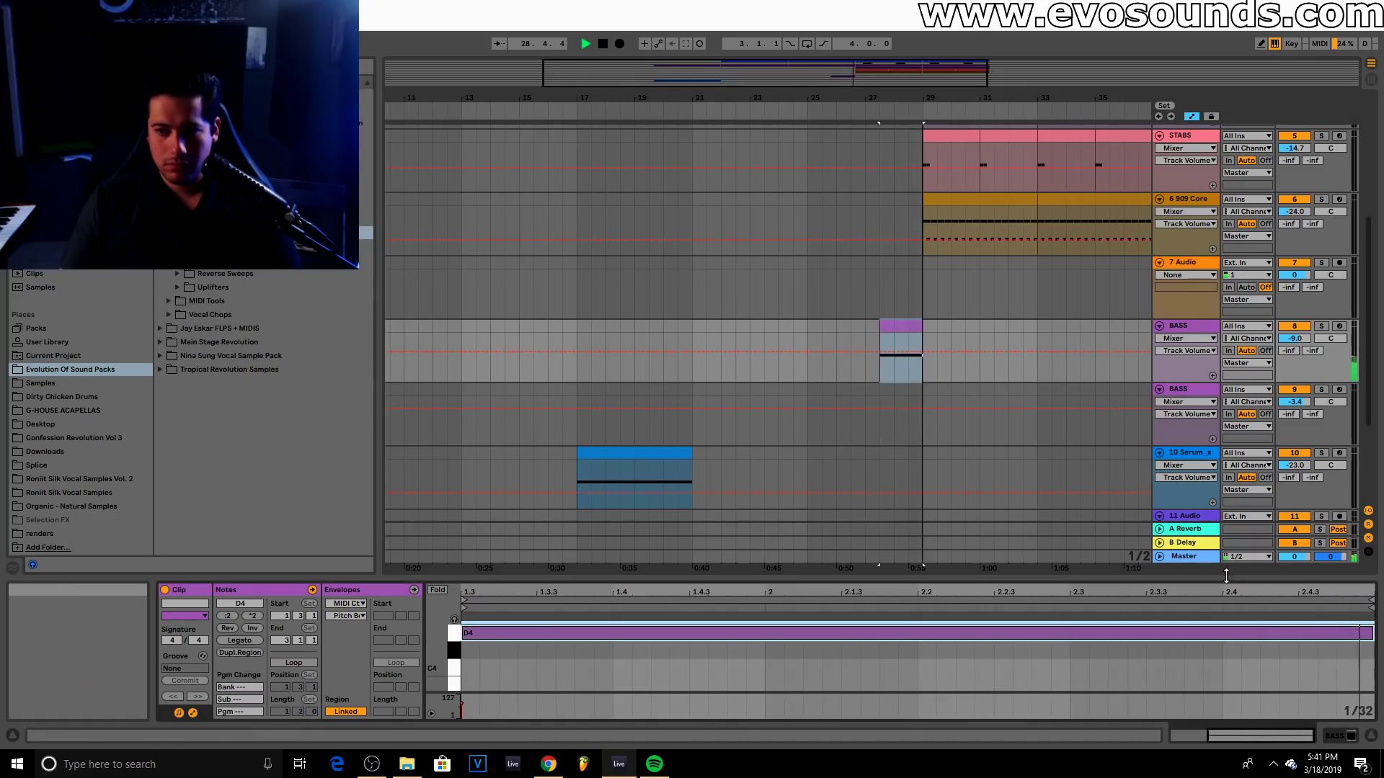
left_click_drag(1226, 574, 1159, 771)
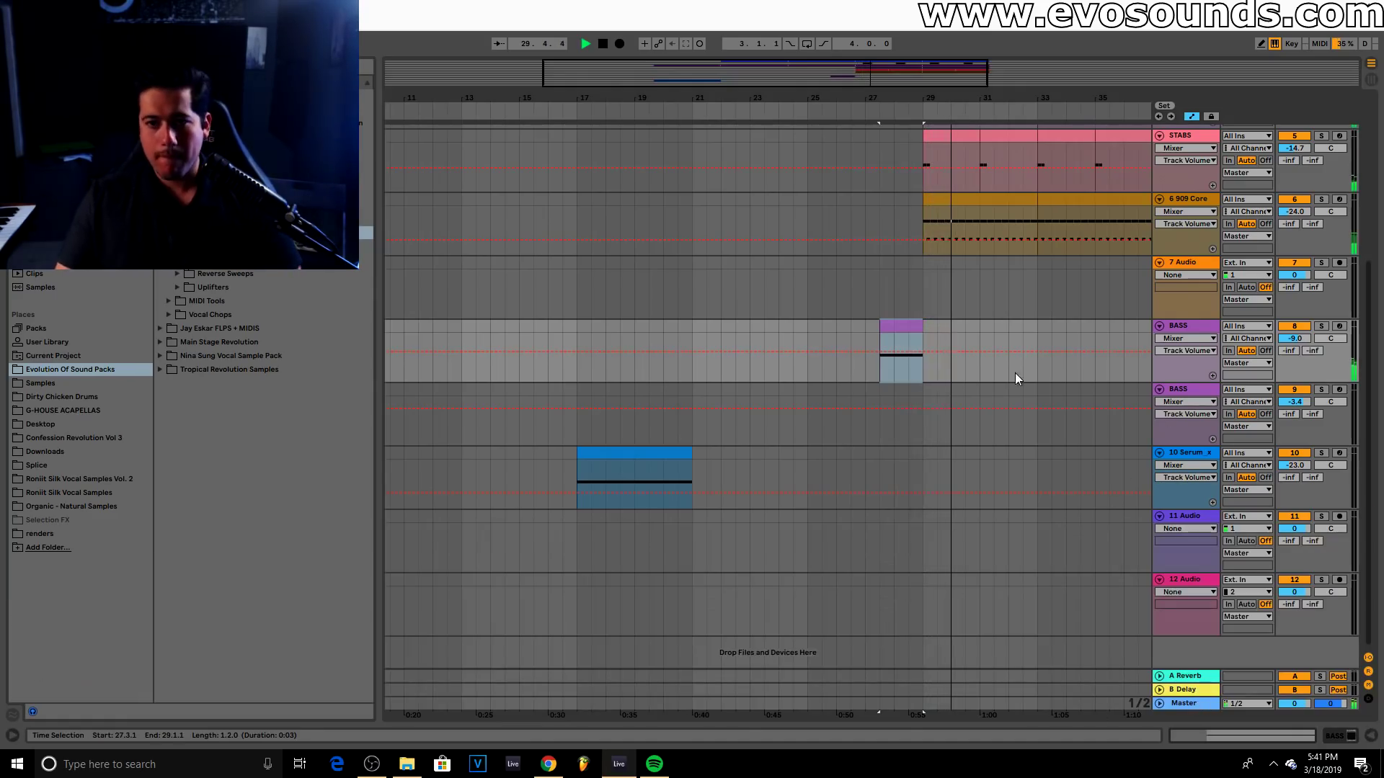
Listen to the section after bar 29 and check the 10 Serum clip starting at bar 17
scroll(851, 393, "up", 3)
scroll(639, 418, "up", 3)
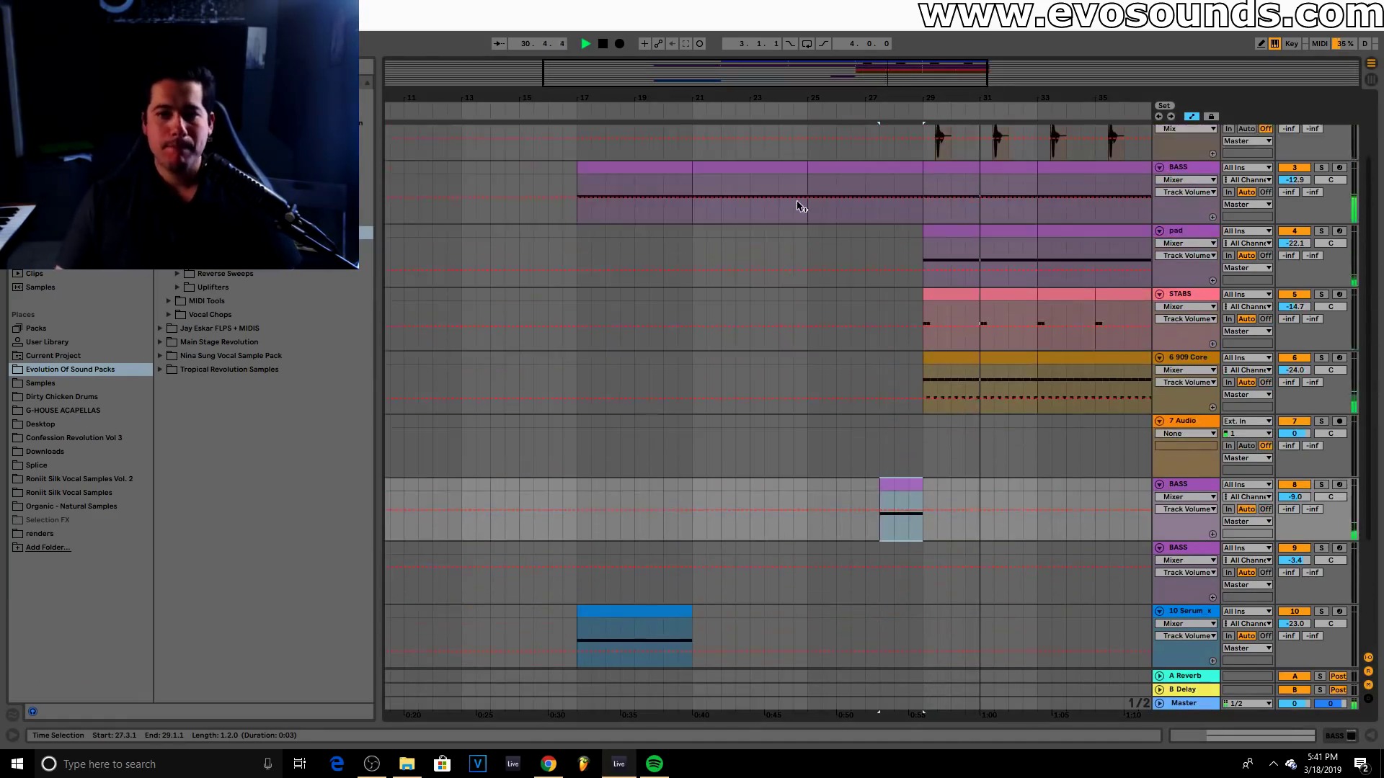
left_click_drag(736, 78, 776, 78)
key("space")
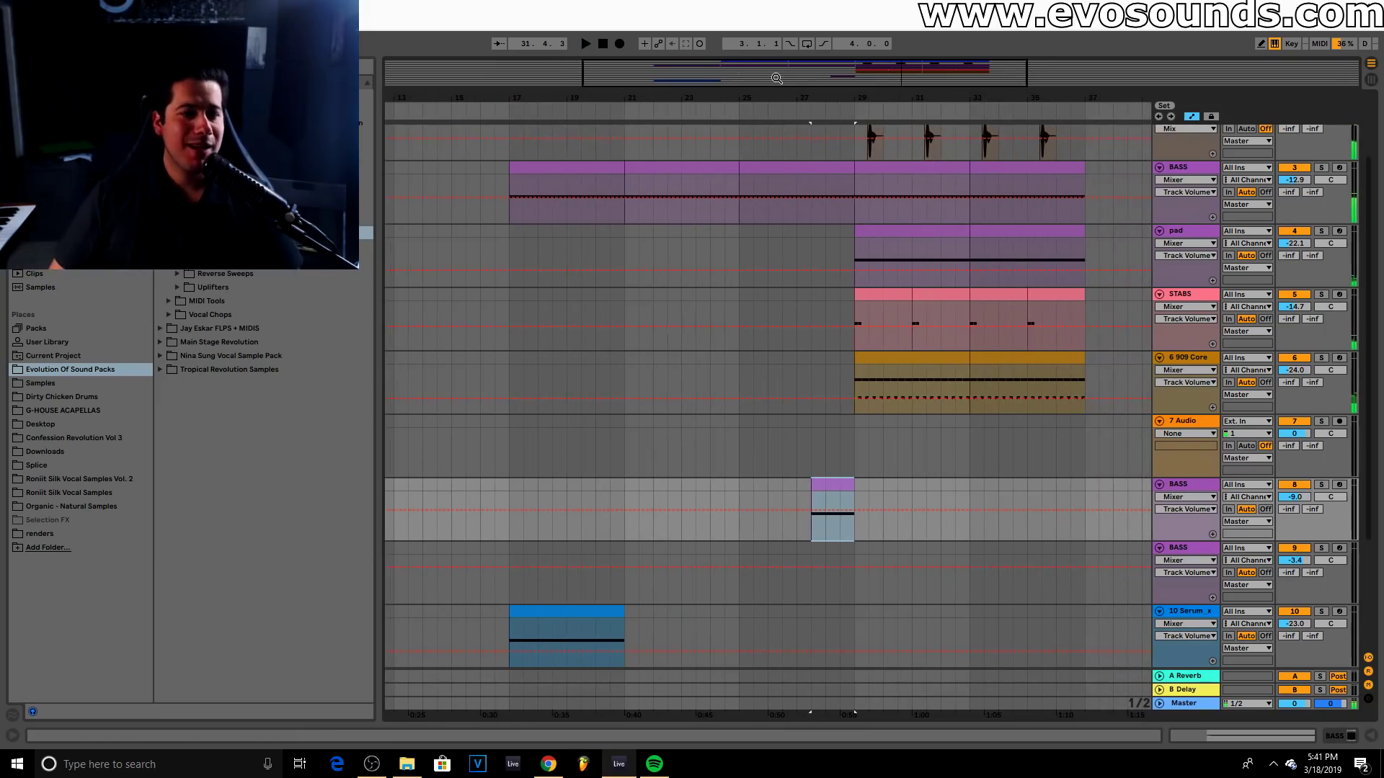
left_click(546, 362)
scroll(566, 432, "down", 3)
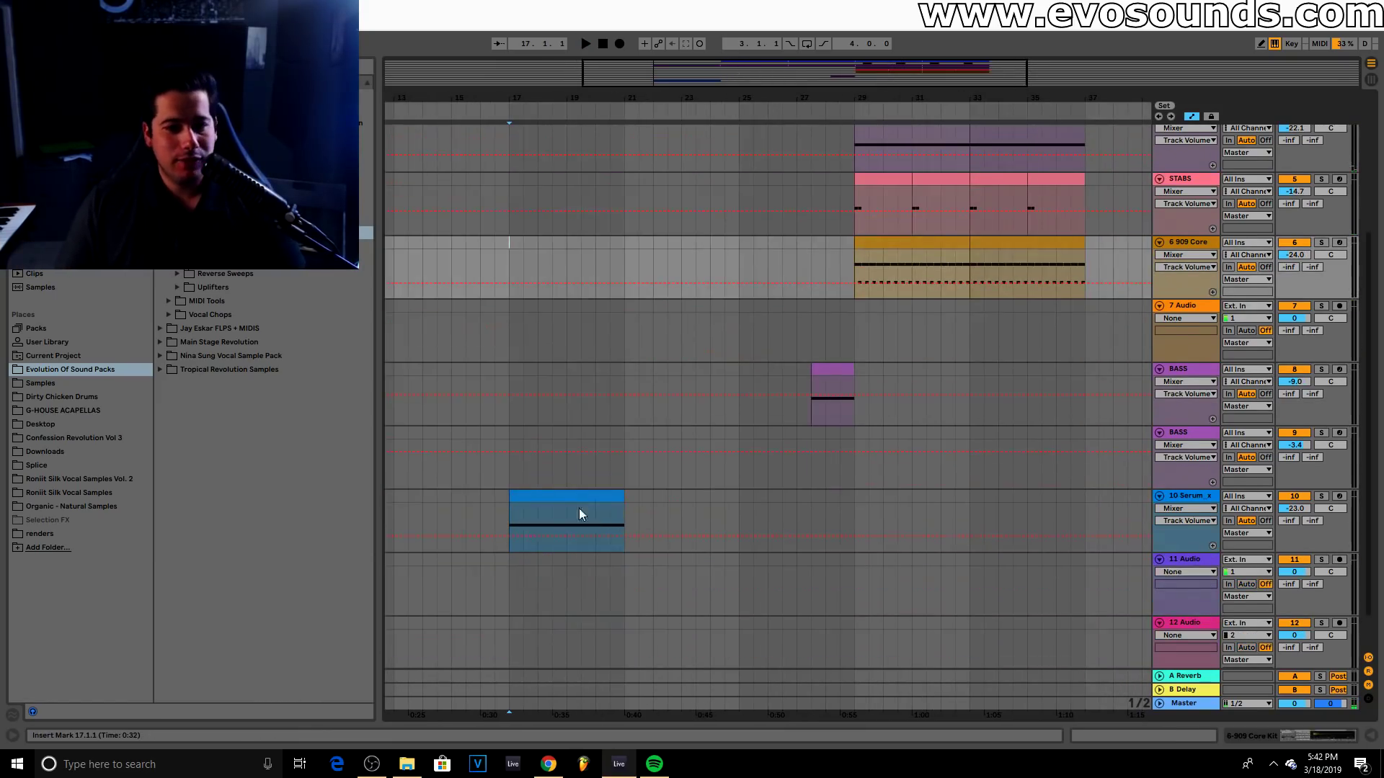
left_click(585, 513)
Place Evolution Of Sound - Uplifter 5 from the Uplifters folder on audio track 11 at bar 29, with track volume at -5.4 dB
left_click(178, 285)
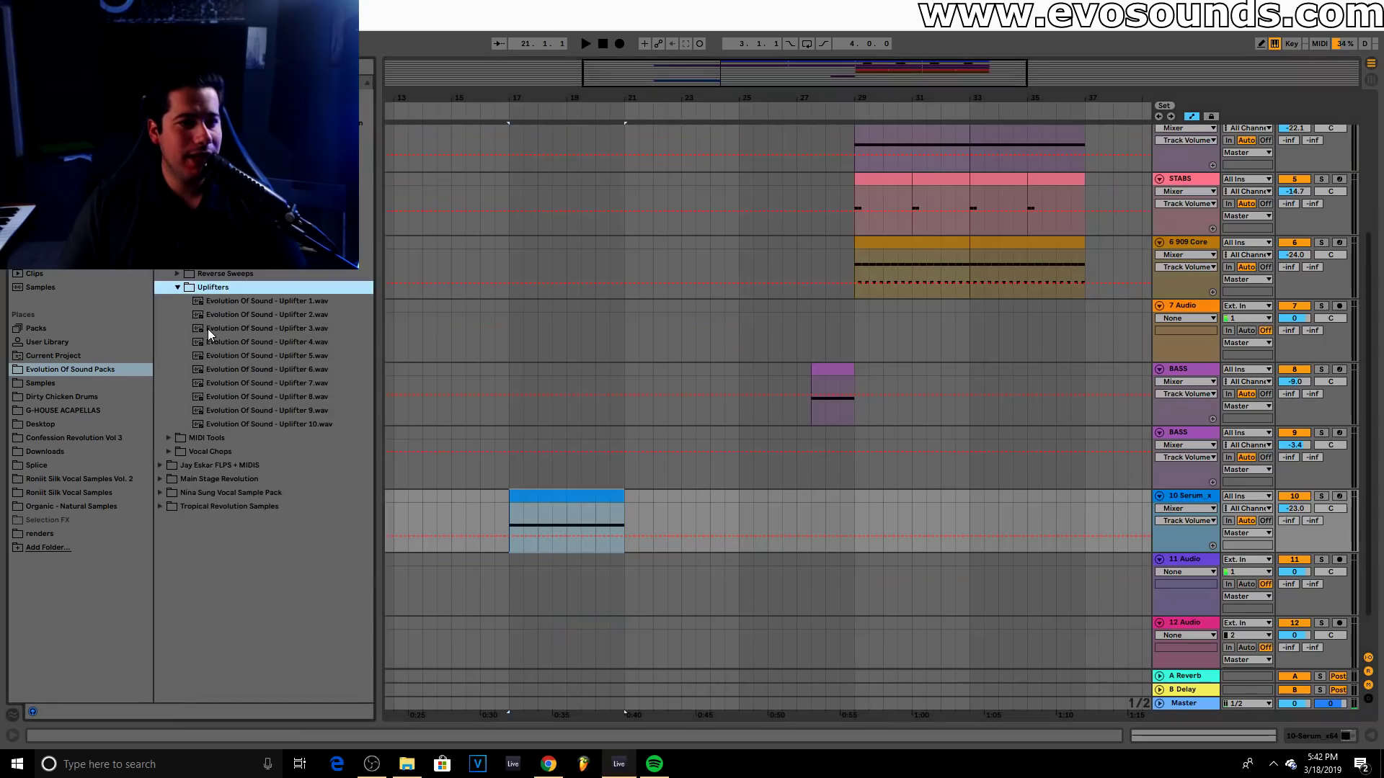
left_click(249, 355)
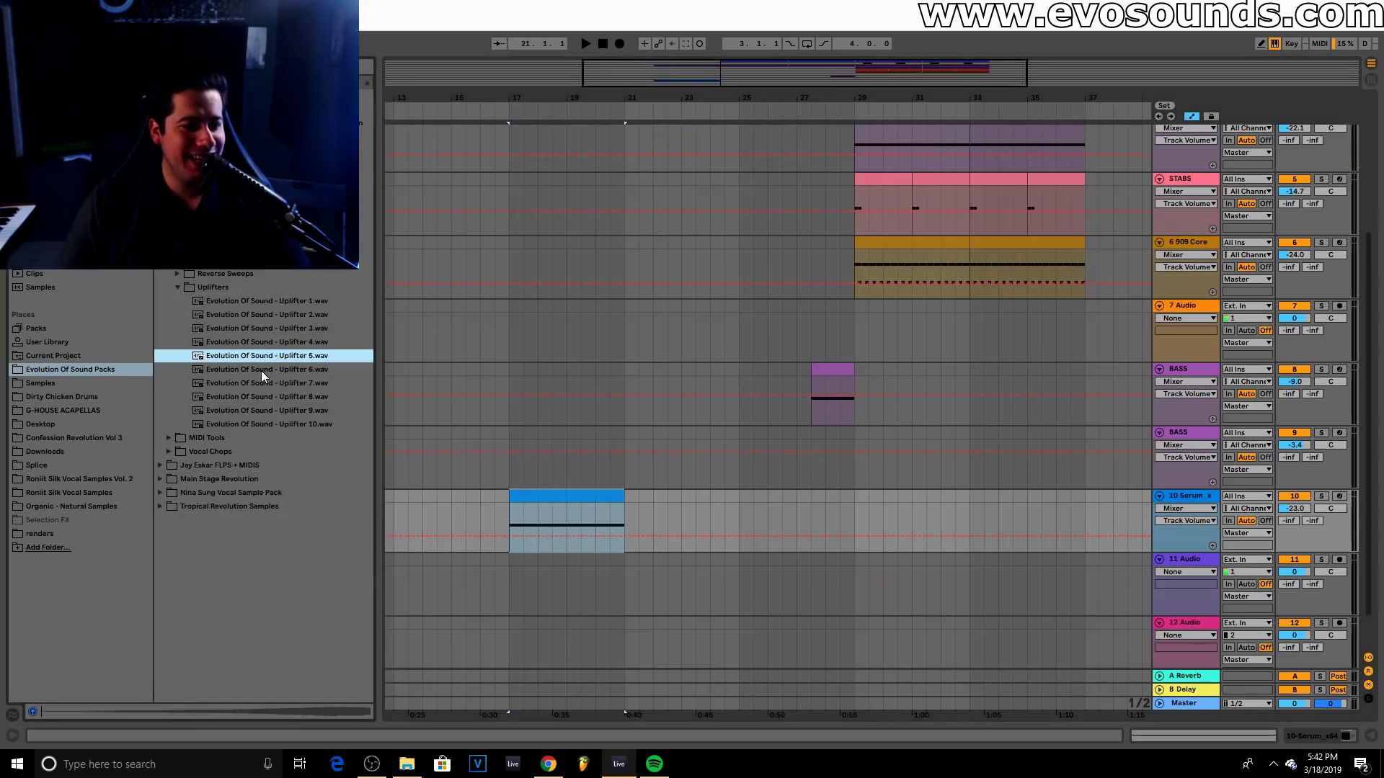
left_click_drag(256, 357, 856, 585)
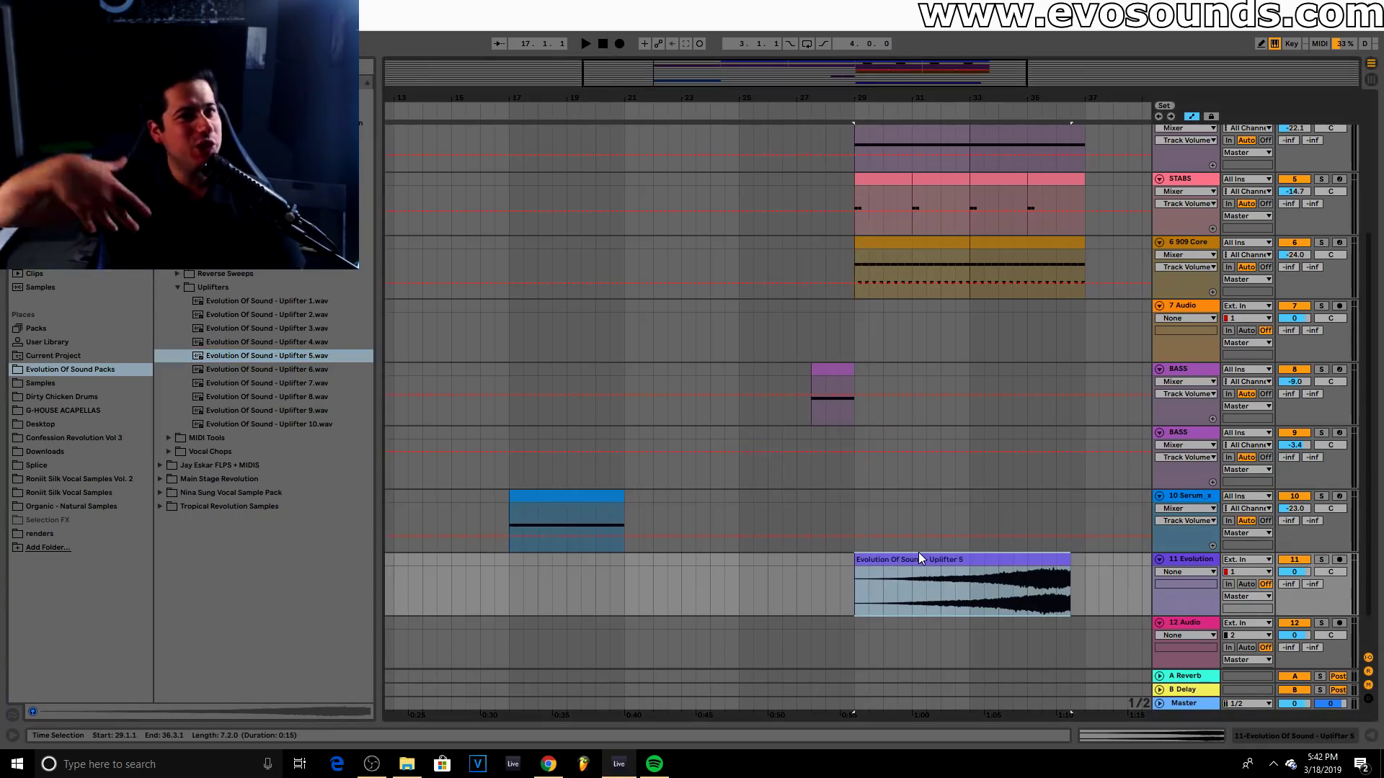
left_click(965, 562)
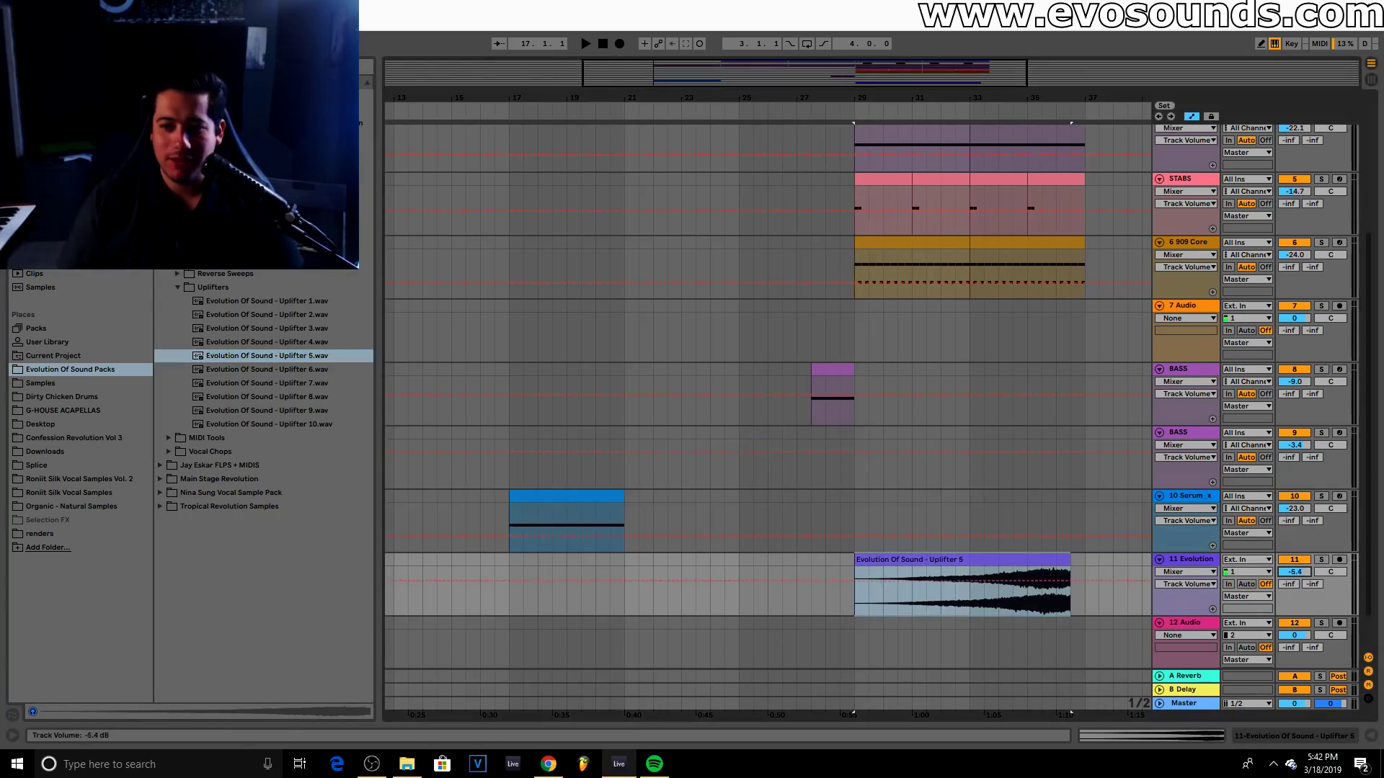
Move the Uplifter 5 clip on track 11 to start at bar 17, reverse it, and set its track volume to -27.8 dB
left_click_drag(968, 561, 629, 562)
double_click(629, 562)
left_click(274, 630)
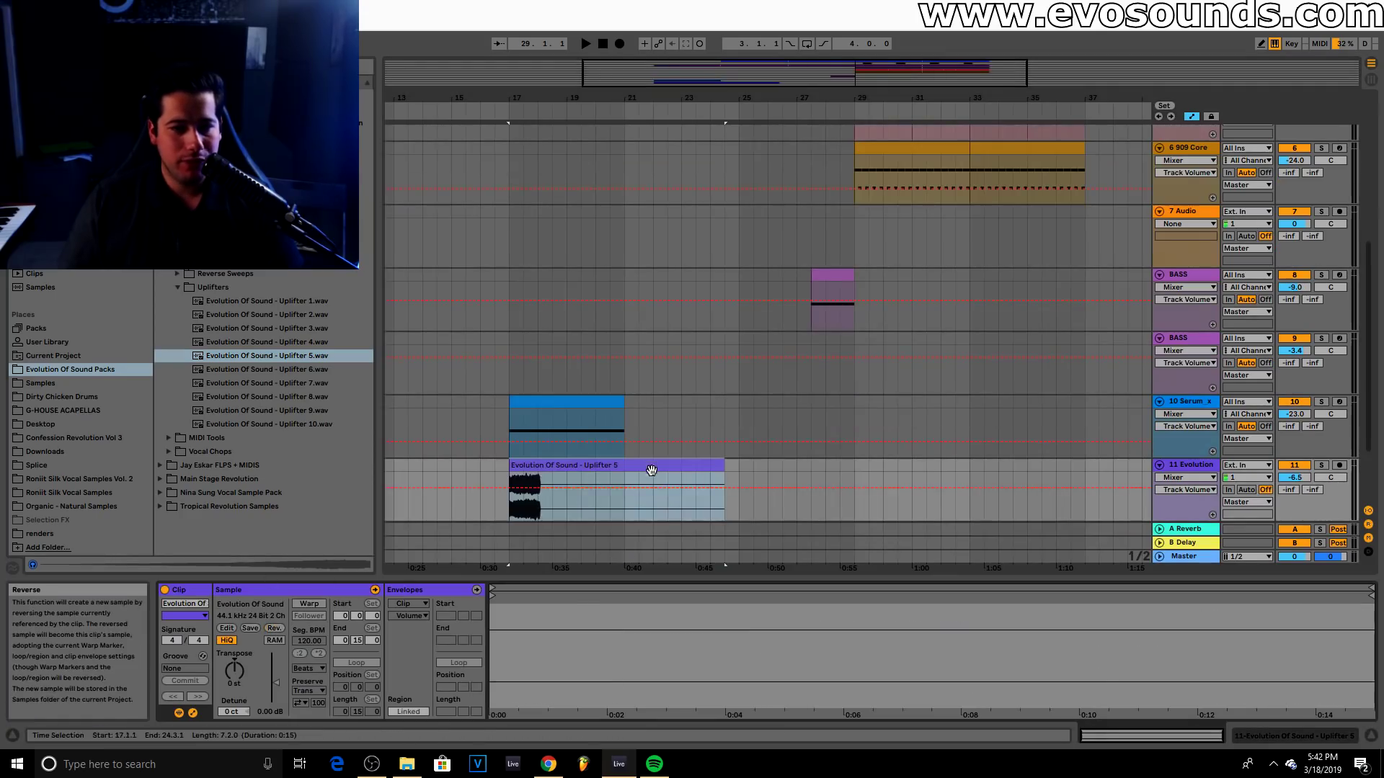
left_click_drag(1295, 477, 1295, 490)
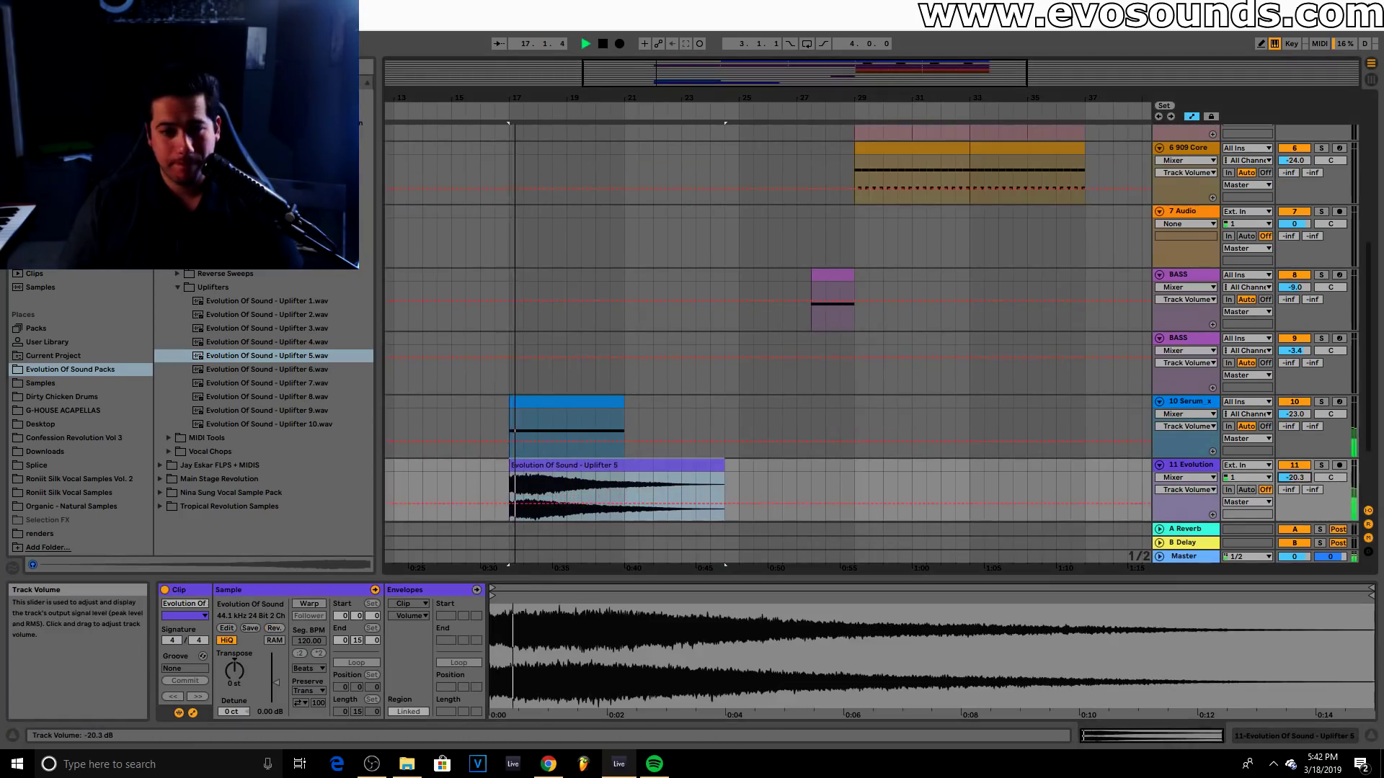
scroll(440, 362, "down", 2)
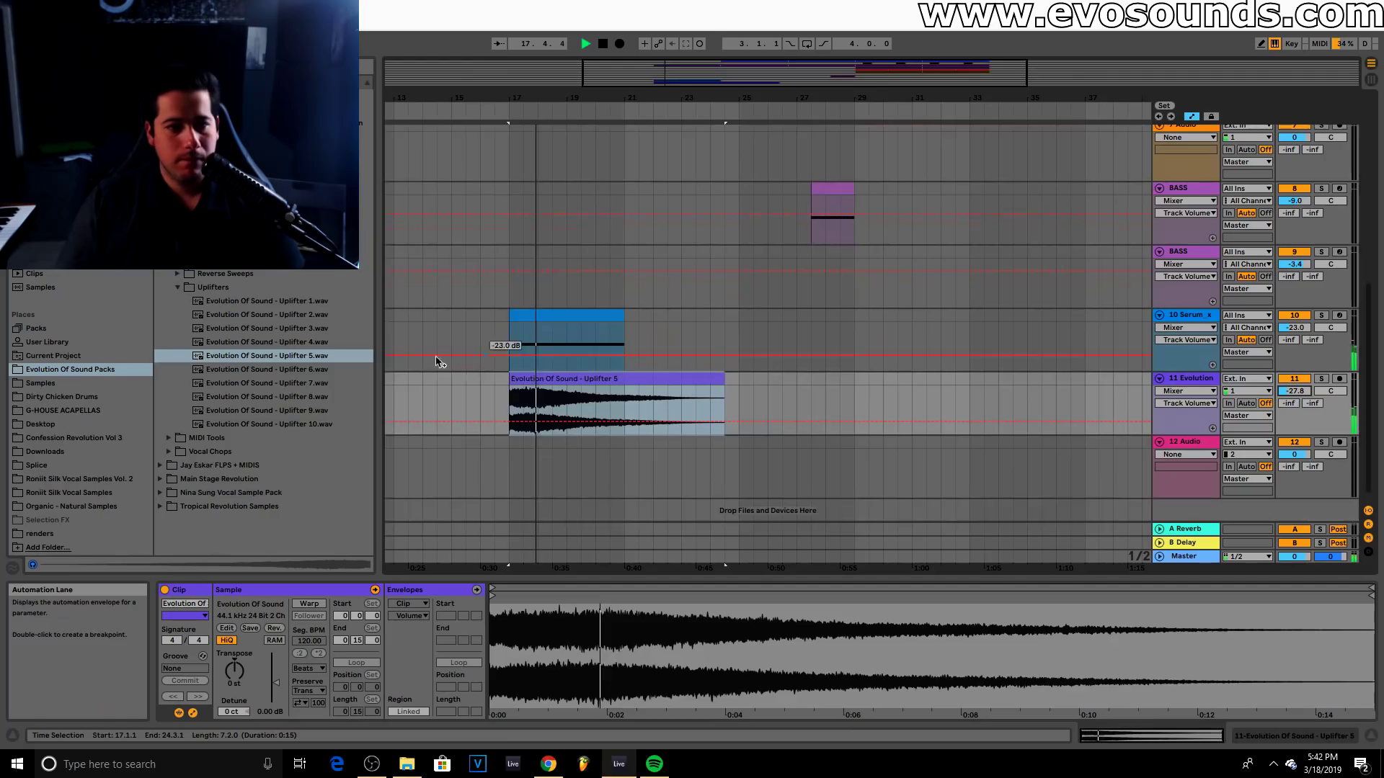
Audition the Evolution Of Sound impacts, place Impact 5 on audio track 12 at bar 17, and set its track volume to -14.9 dB
left_click(178, 288)
left_click(178, 261)
left_click(274, 277)
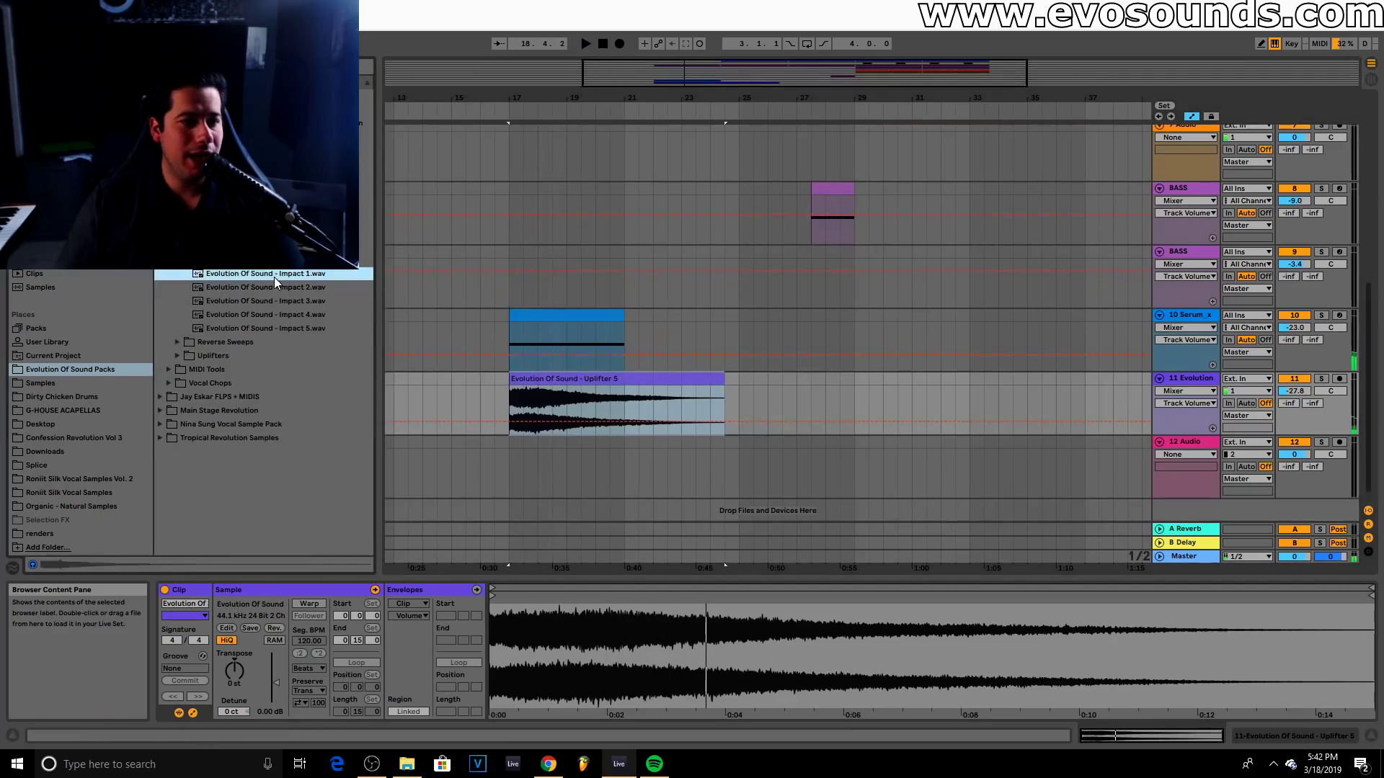
left_click(266, 288)
left_click(270, 299)
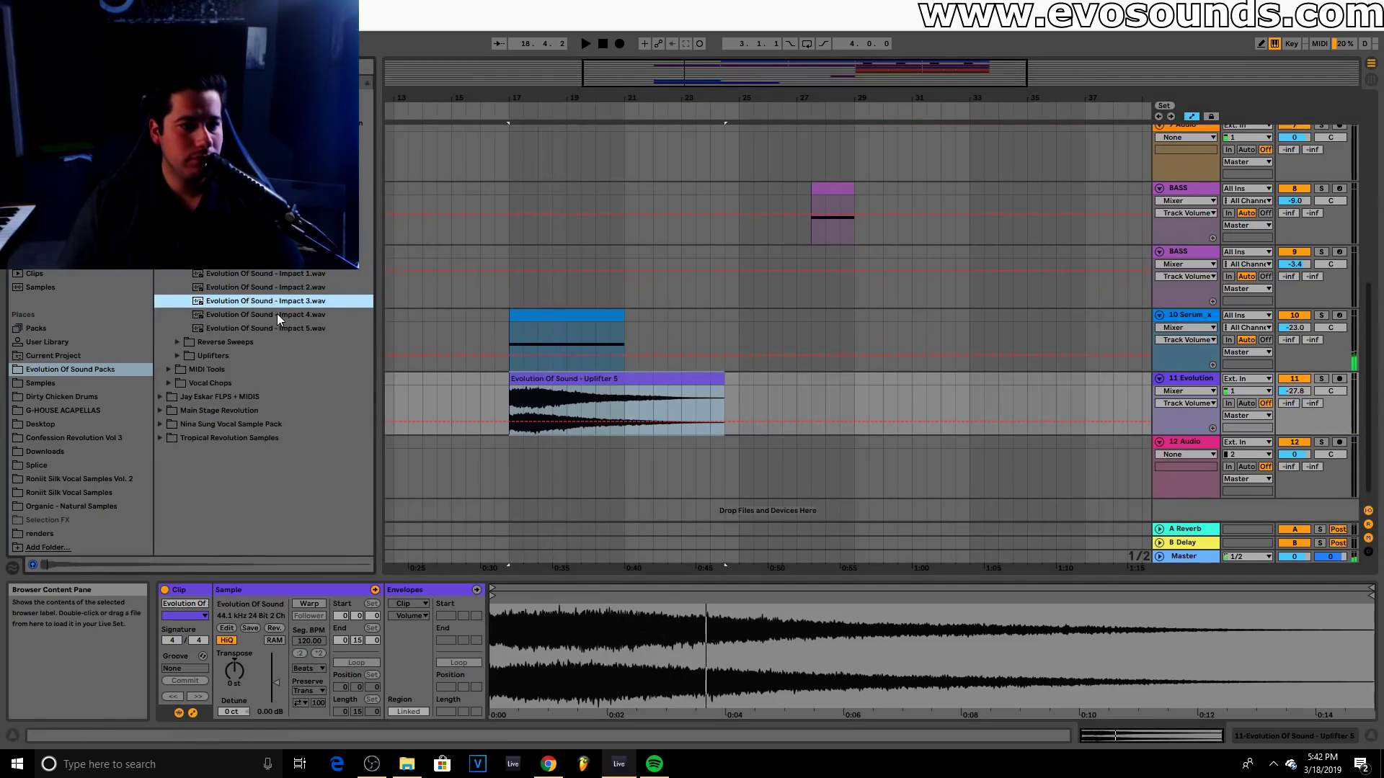
left_click(277, 316)
left_click(280, 329)
left_click_drag(273, 327, 510, 473)
left_click_drag(1304, 462, 1305, 504)
left_click_drag(1297, 455, 1297, 448)
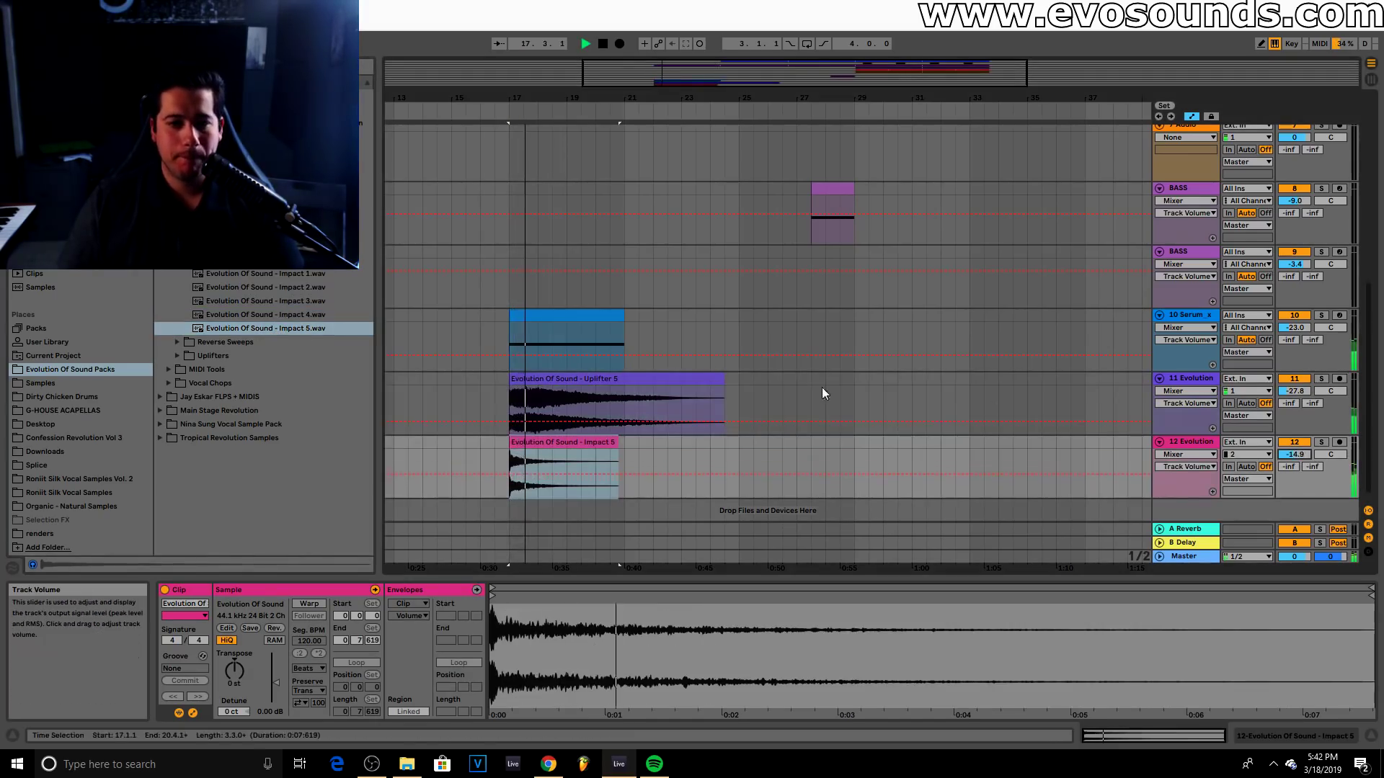
Listen from bar 17 and set the volumes of track 10 Serum to -21.0 dB and track 11 to -31.0 dB
scroll(634, 372, "up", 4)
scroll(634, 372, "down", 3)
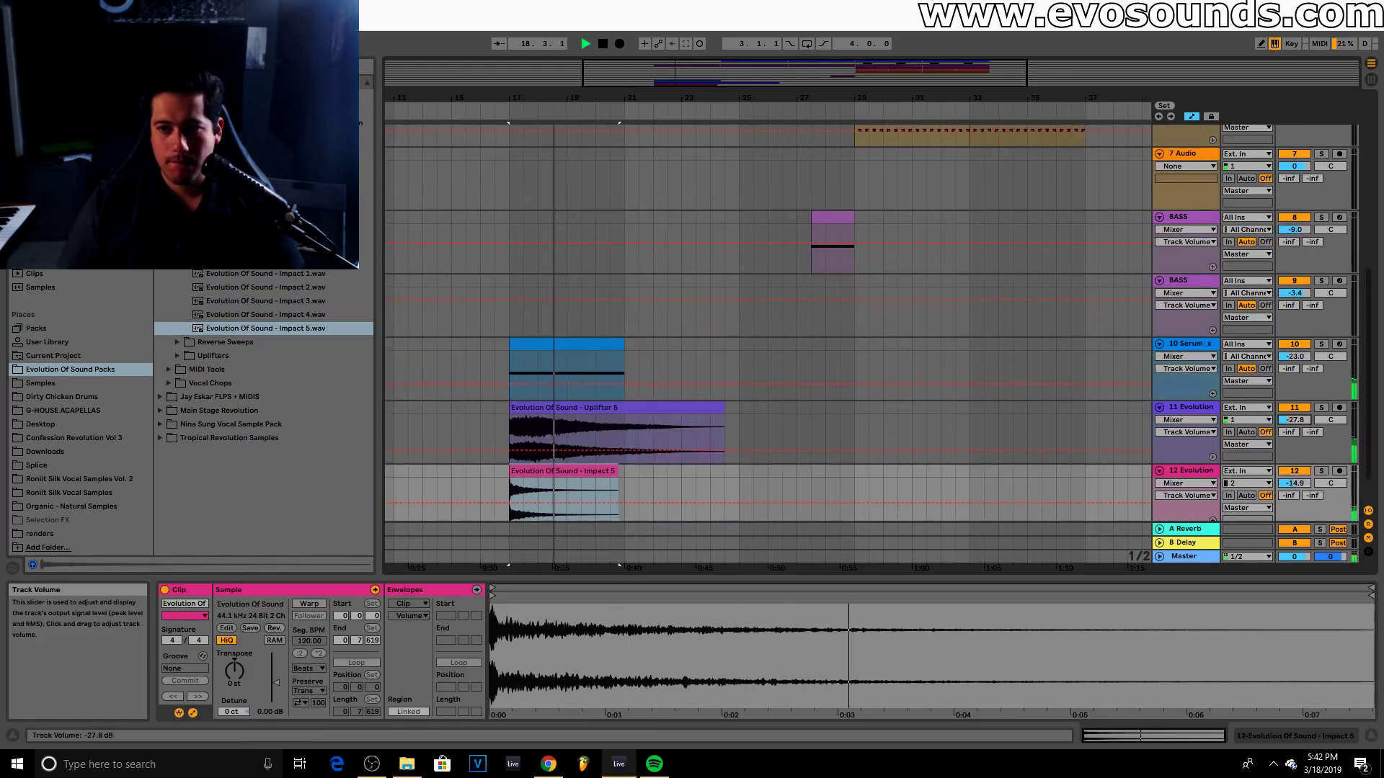
scroll(1012, 352, "up", 3)
scroll(1186, 268, "up", 2)
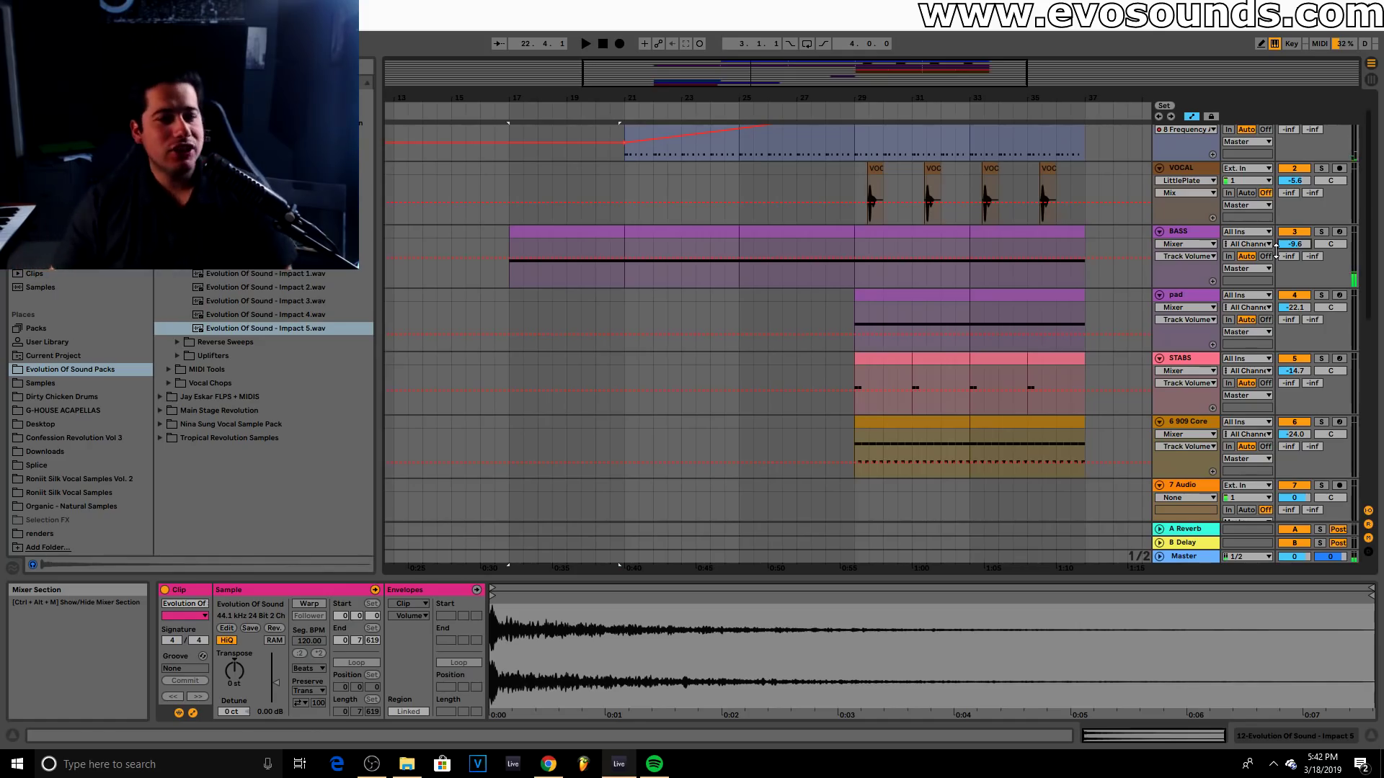
scroll(755, 342, "down", 5)
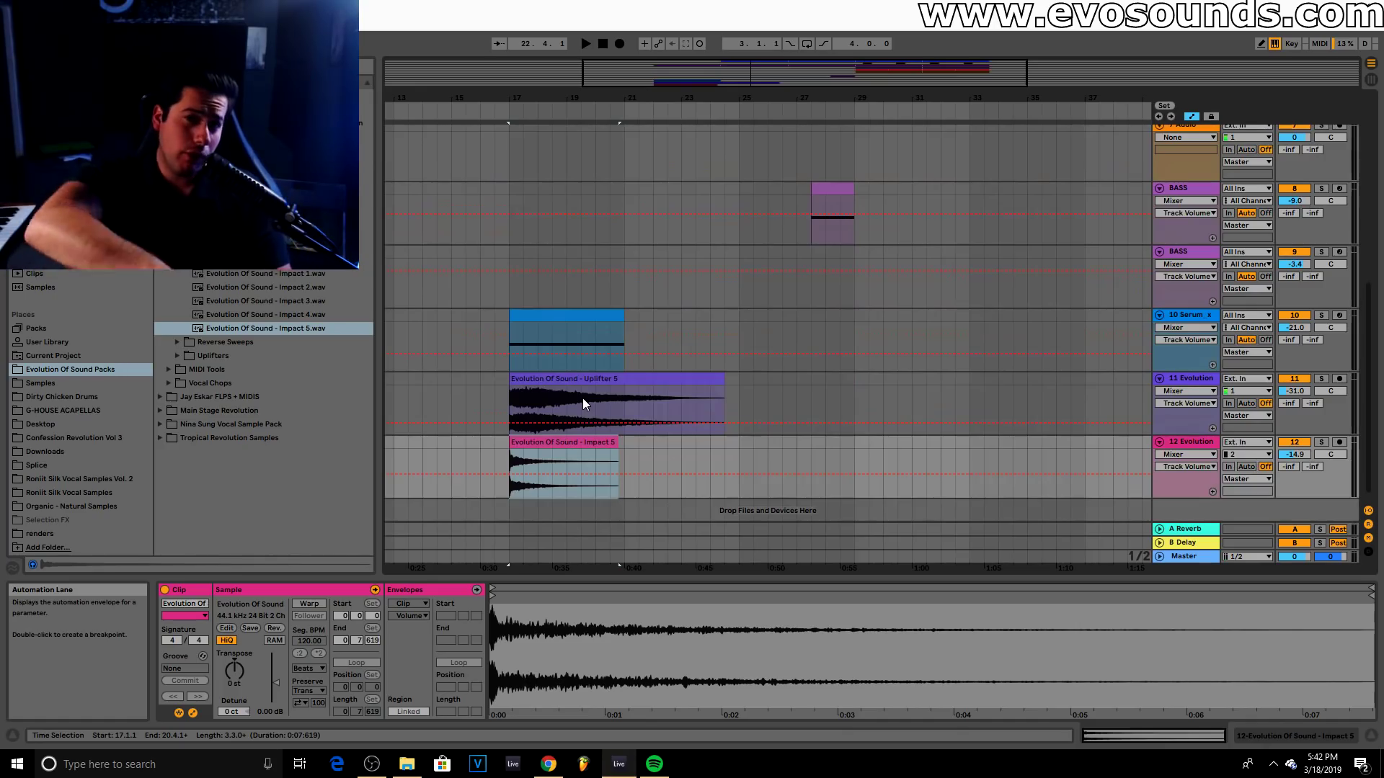
scroll(582, 403, "up", 3)
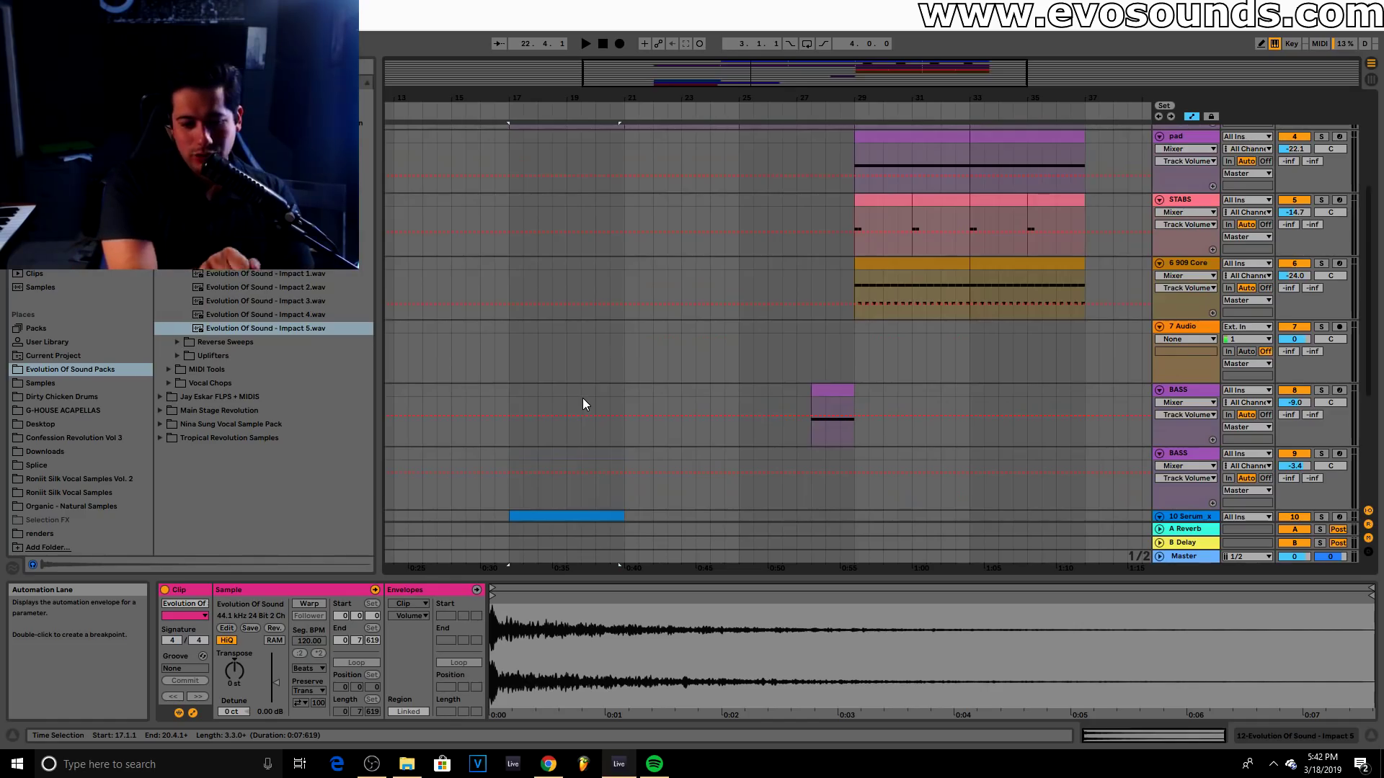
scroll(582, 398, "down", 2)
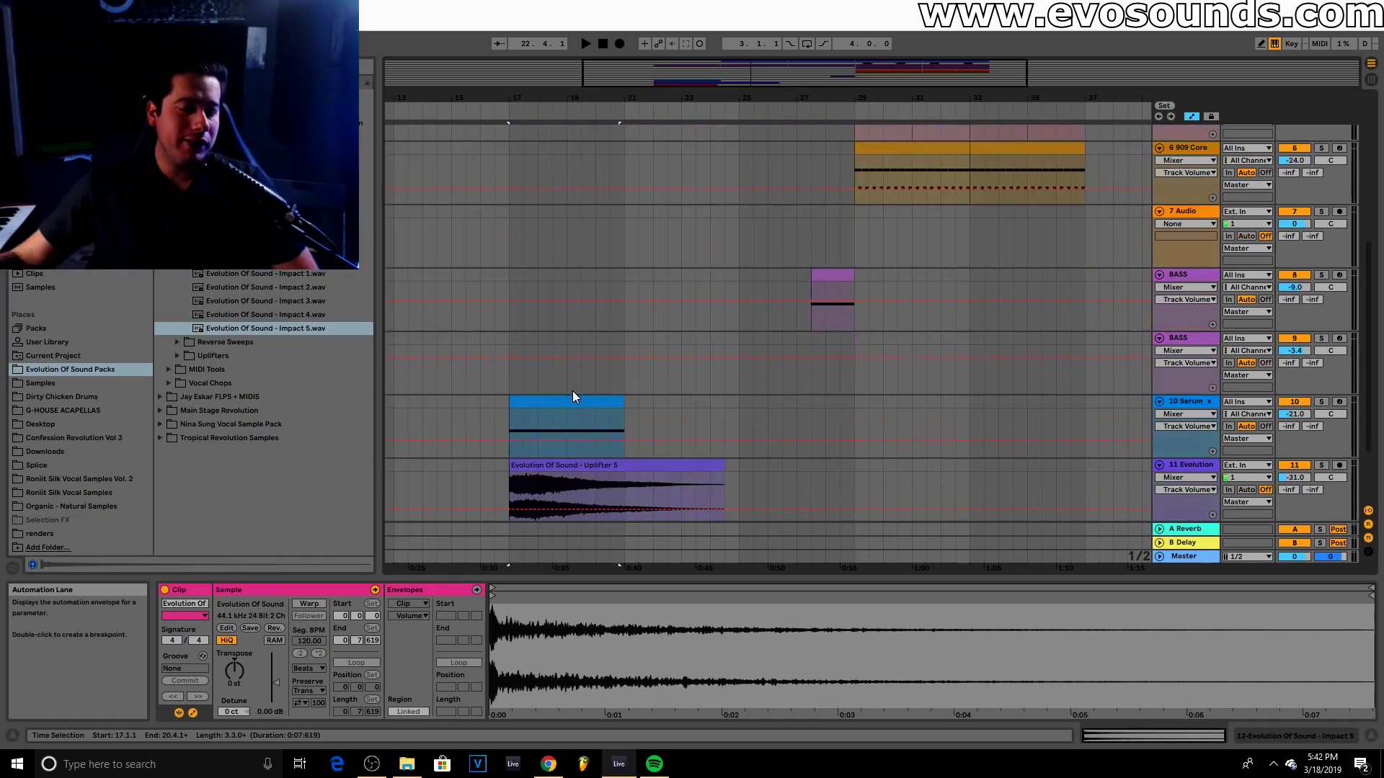
Play from bar 17 and set track 1's EQ Eight frequency automation breakpoint at bar 21 to 233 Hz
key("space")
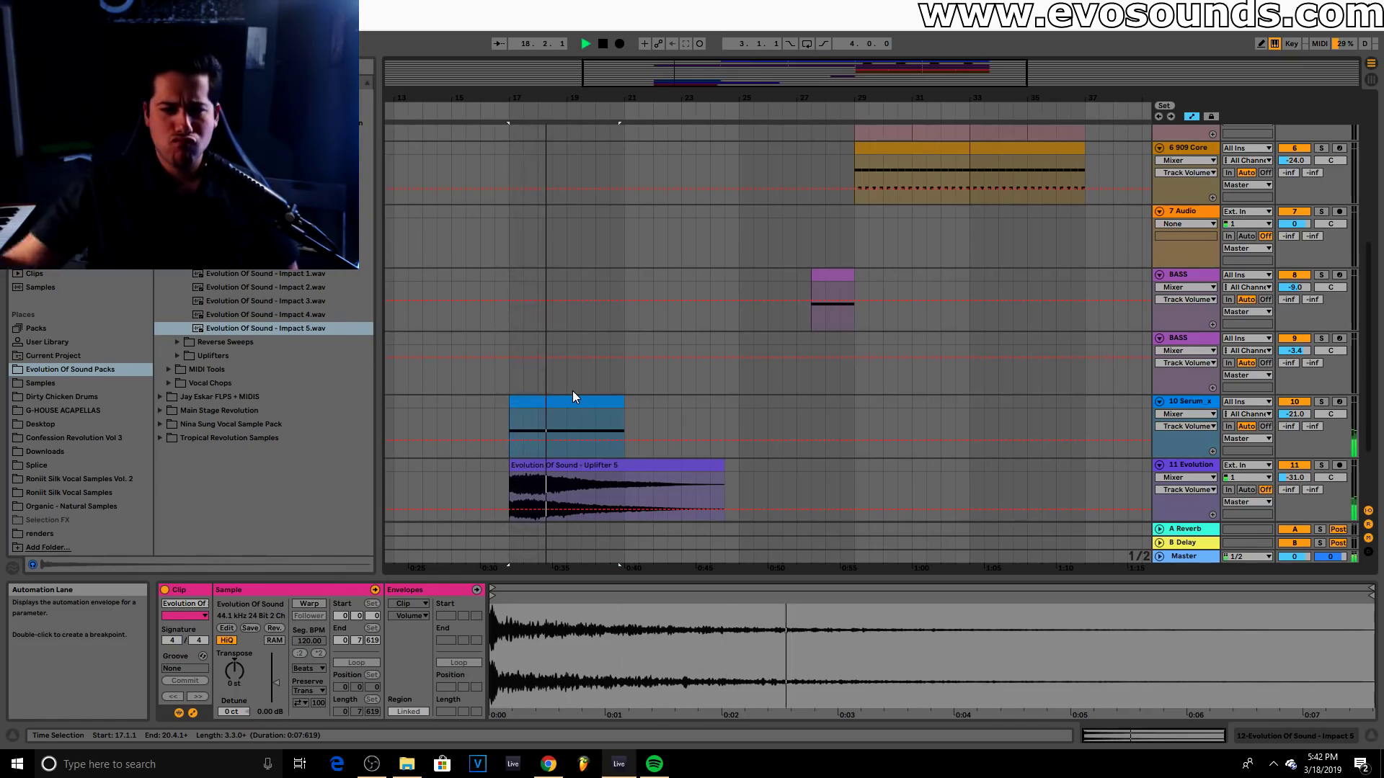
scroll(572, 390, "up", 4)
scroll(627, 372, "up", 2)
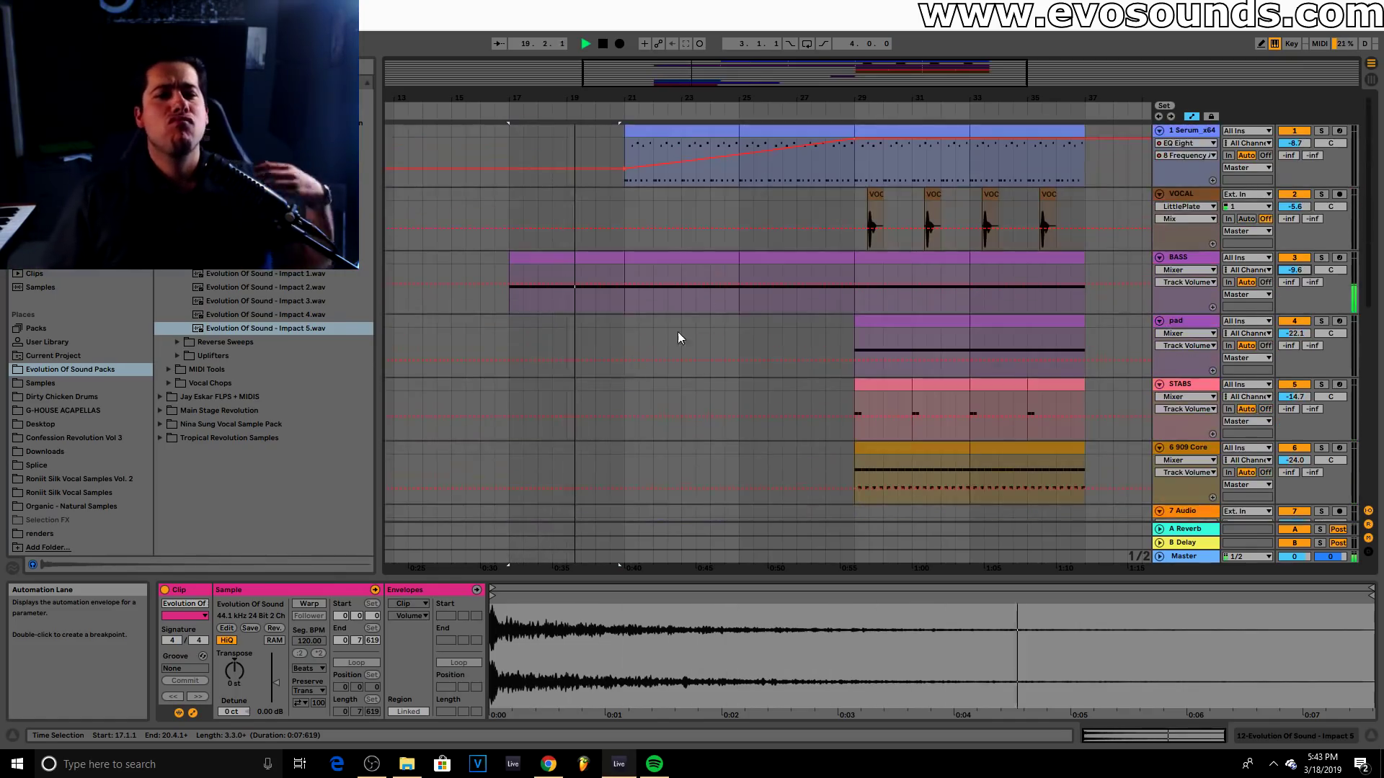
left_click(624, 168)
left_click_drag(624, 169, 624, 169)
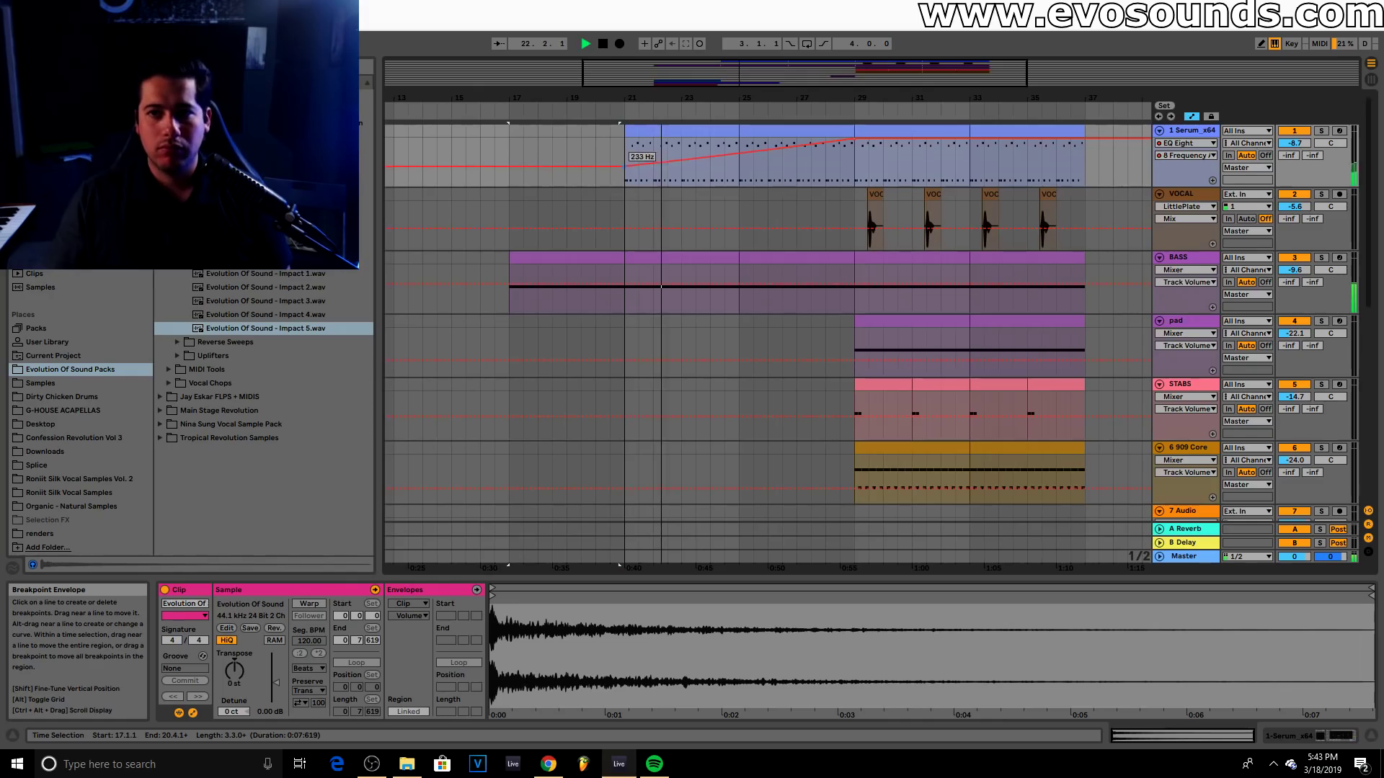
Inspect the Reverb return's device and track 1 Serum's EQ Eight during playback
key("Tab")
left_click(1188, 71)
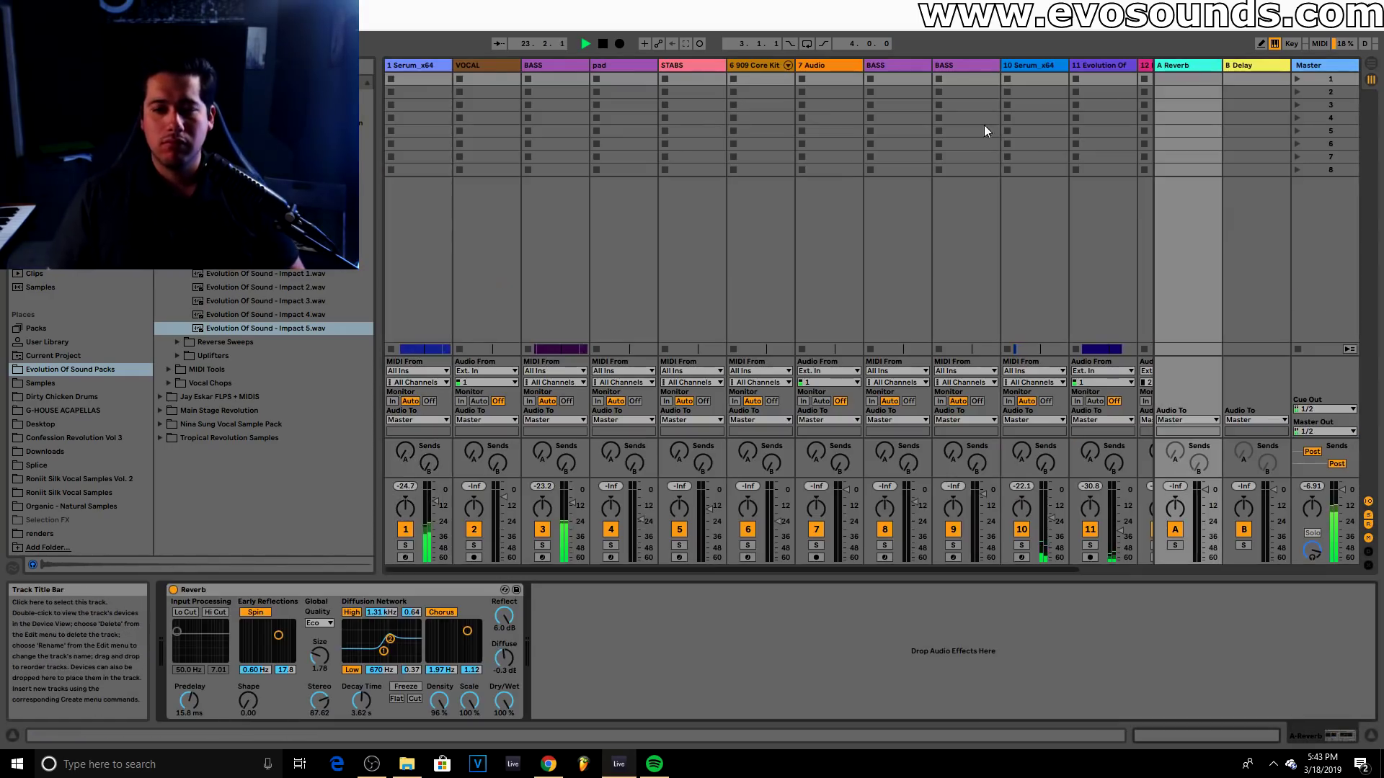
key("Tab")
left_click(1204, 131)
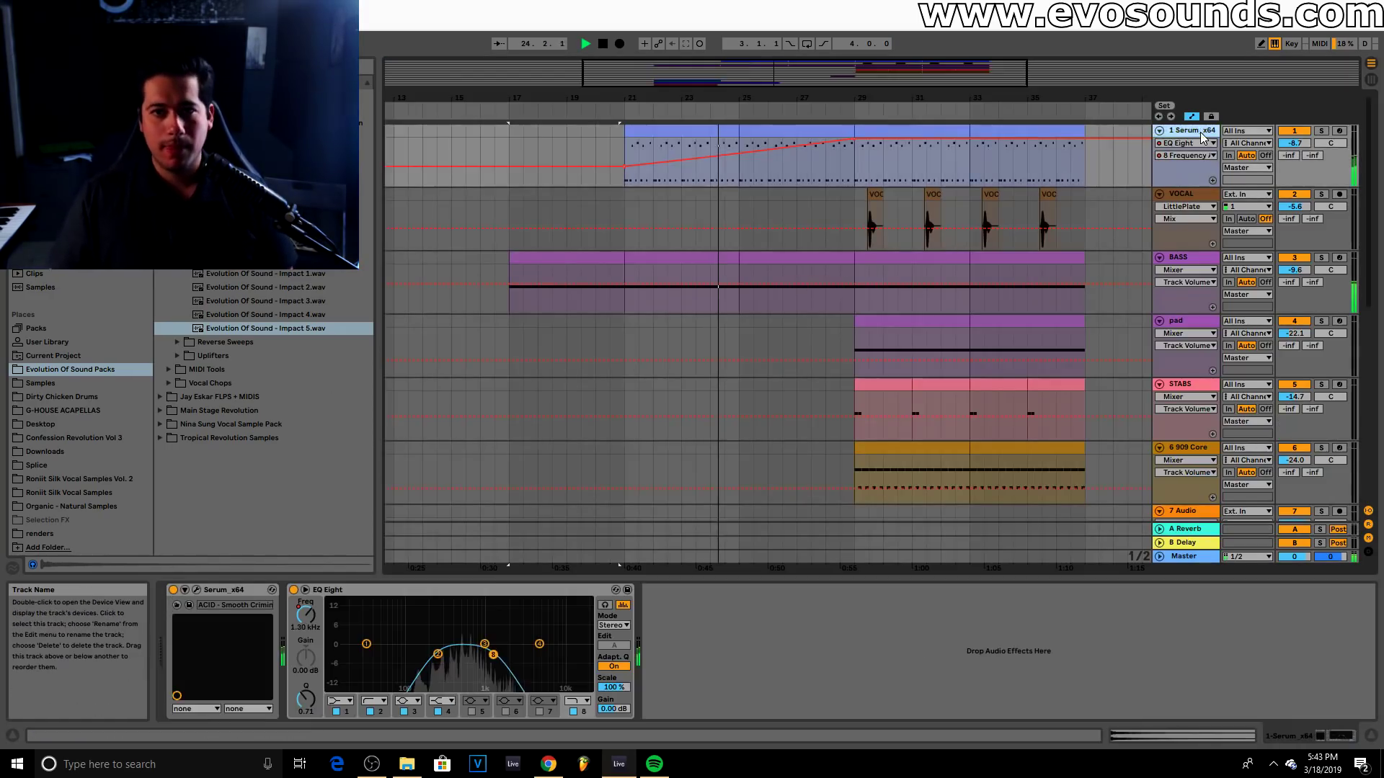
Place Evolution Of Sound - Reverse Sweep 5 on a new audio track, trimmed to end at bar 29, with track volume at -31.0 dB
scroll(808, 325, "down", 6)
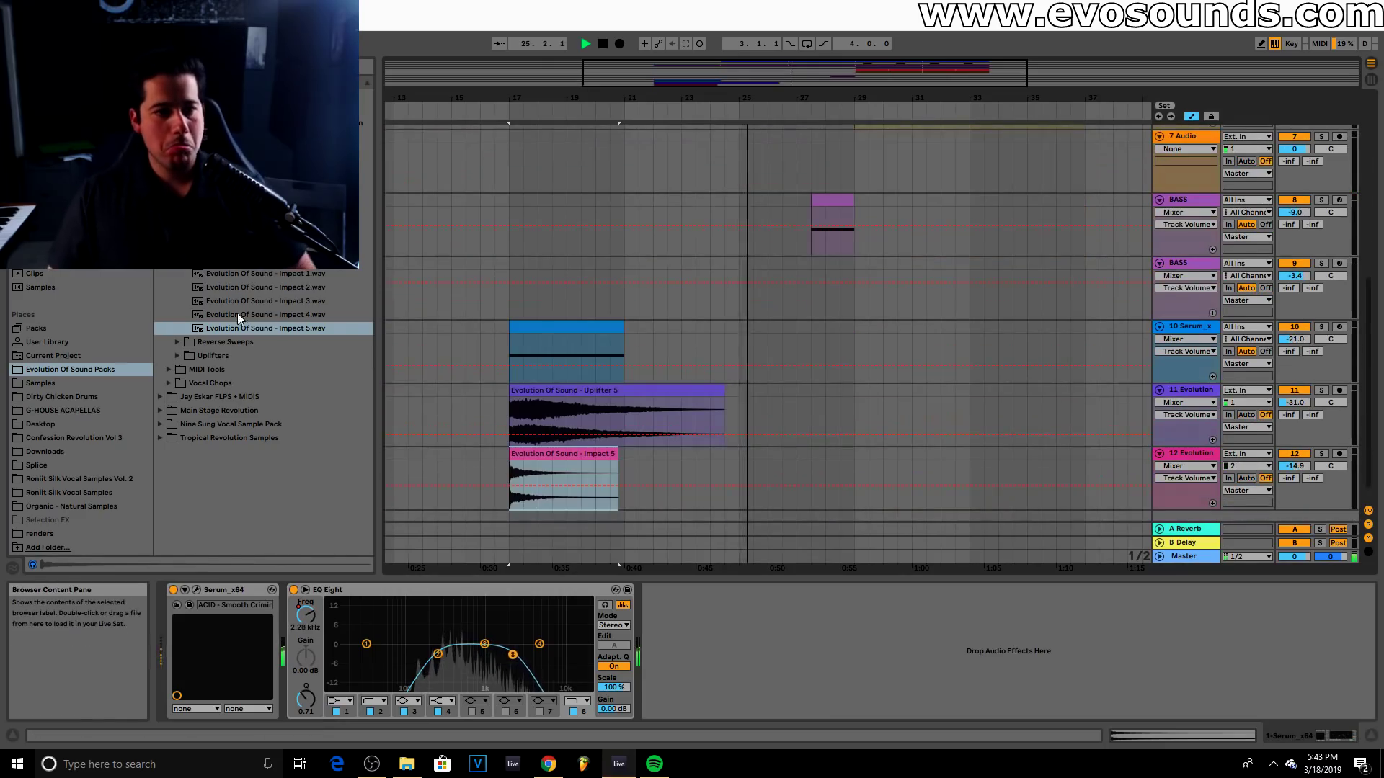
left_click(177, 343)
left_click(252, 318)
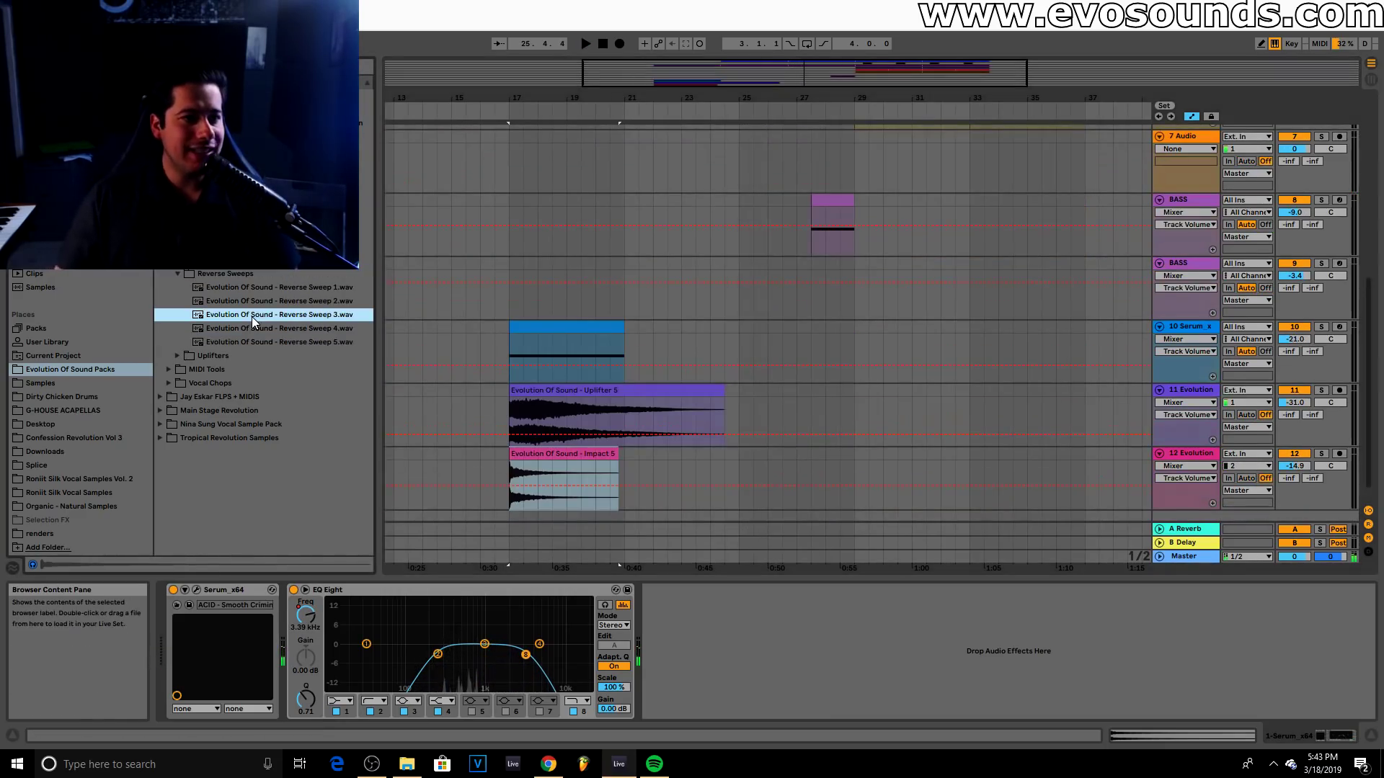
left_click(271, 329)
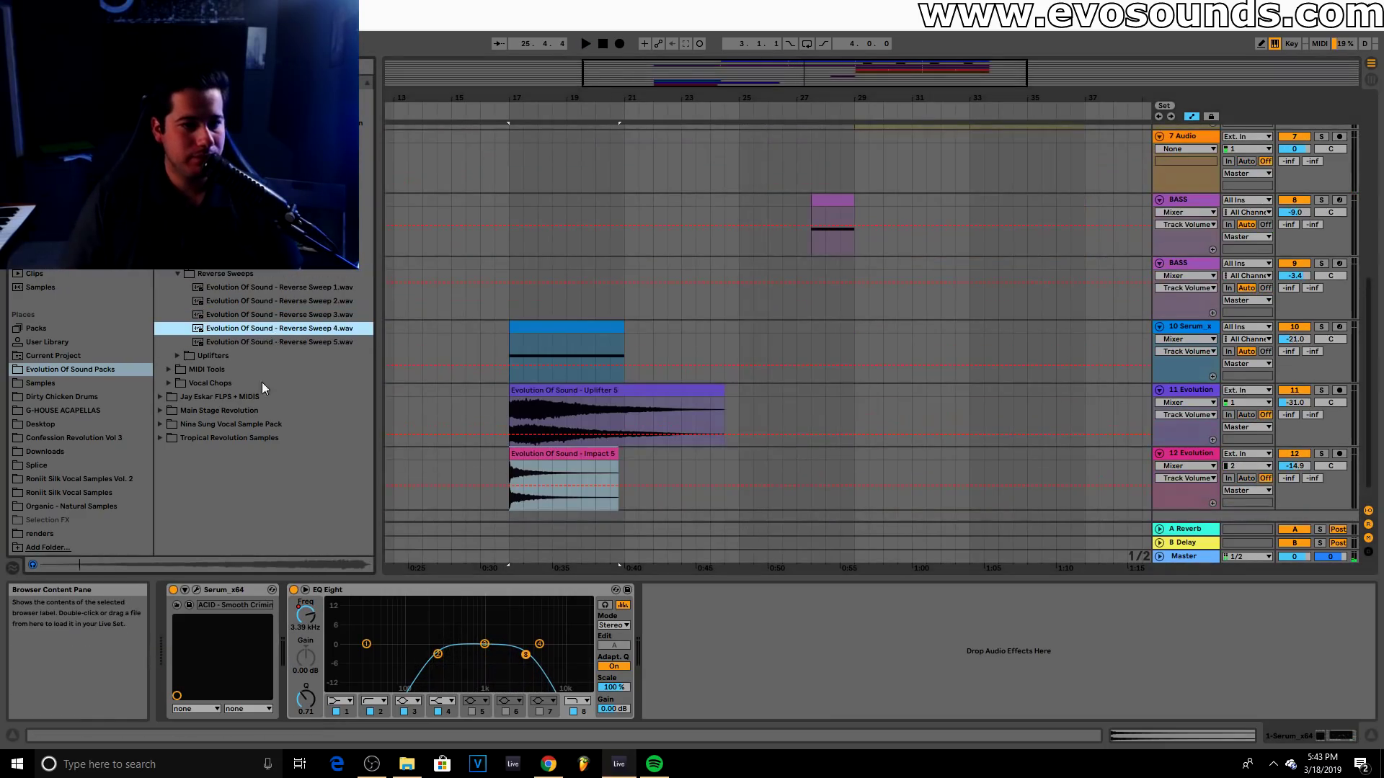
left_click(289, 343)
left_click_drag(289, 346, 823, 491)
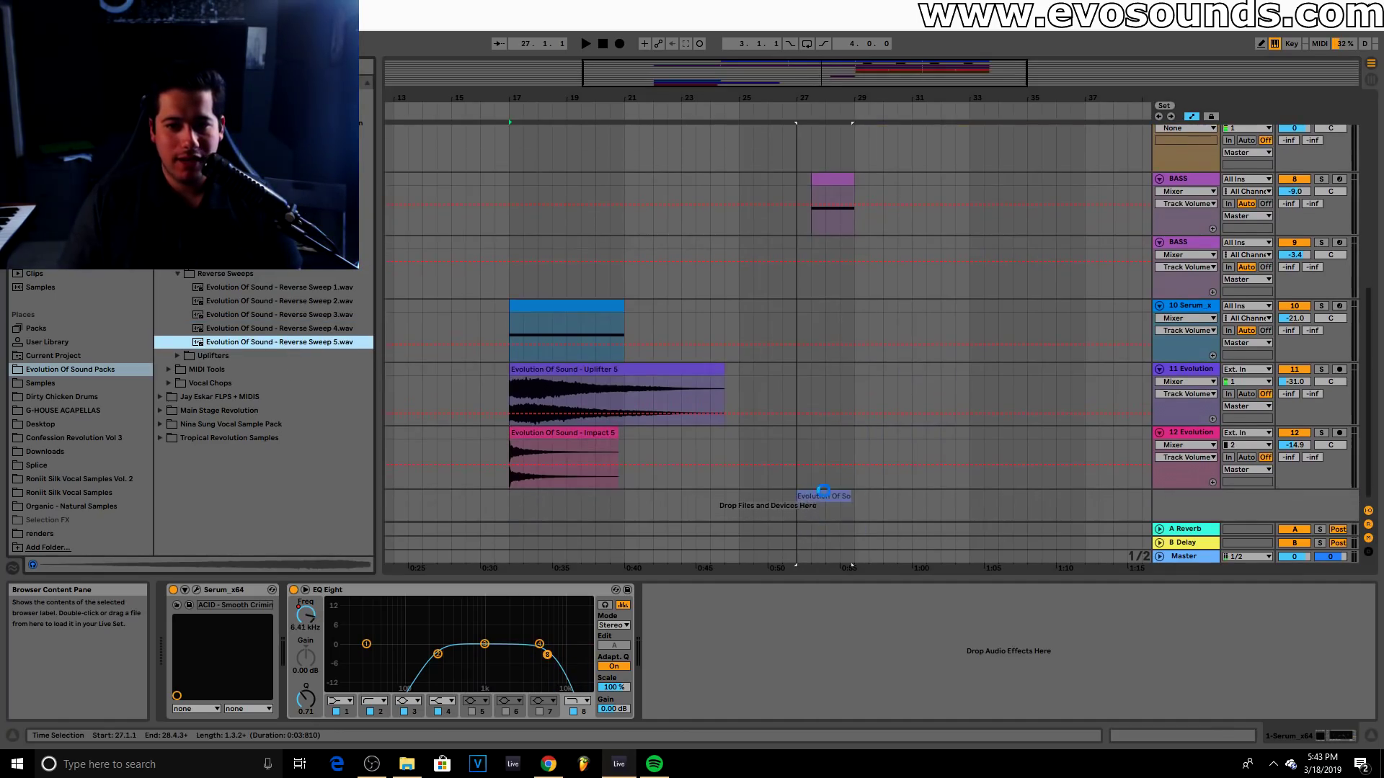
key("plus")
key("plus")
left_click_drag(763, 450, 766, 464)
left_click(714, 422)
left_click_drag(1295, 460, 1295, 480)
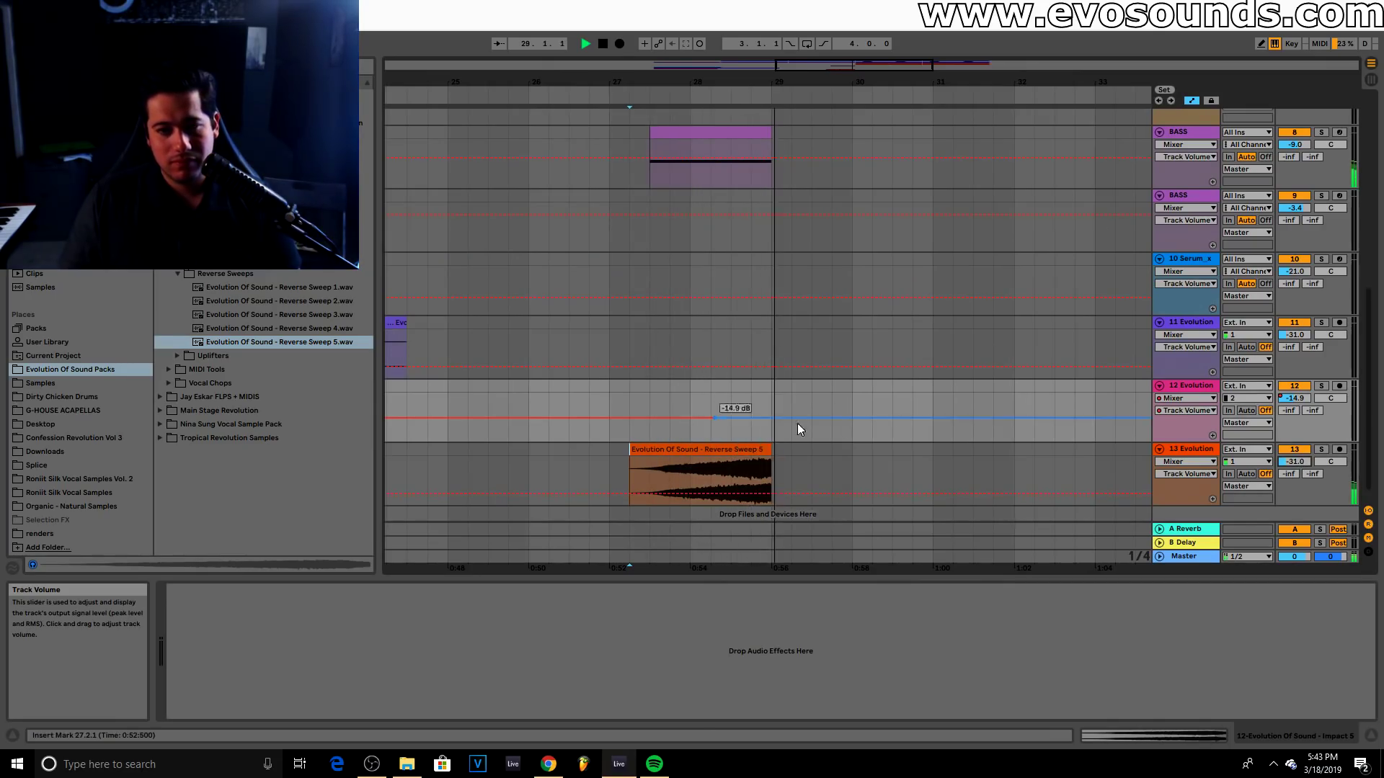
Insert a new audio track below track 13, name it Crash, and stop playback
left_click(702, 454)
scroll(774, 343, "up", 1)
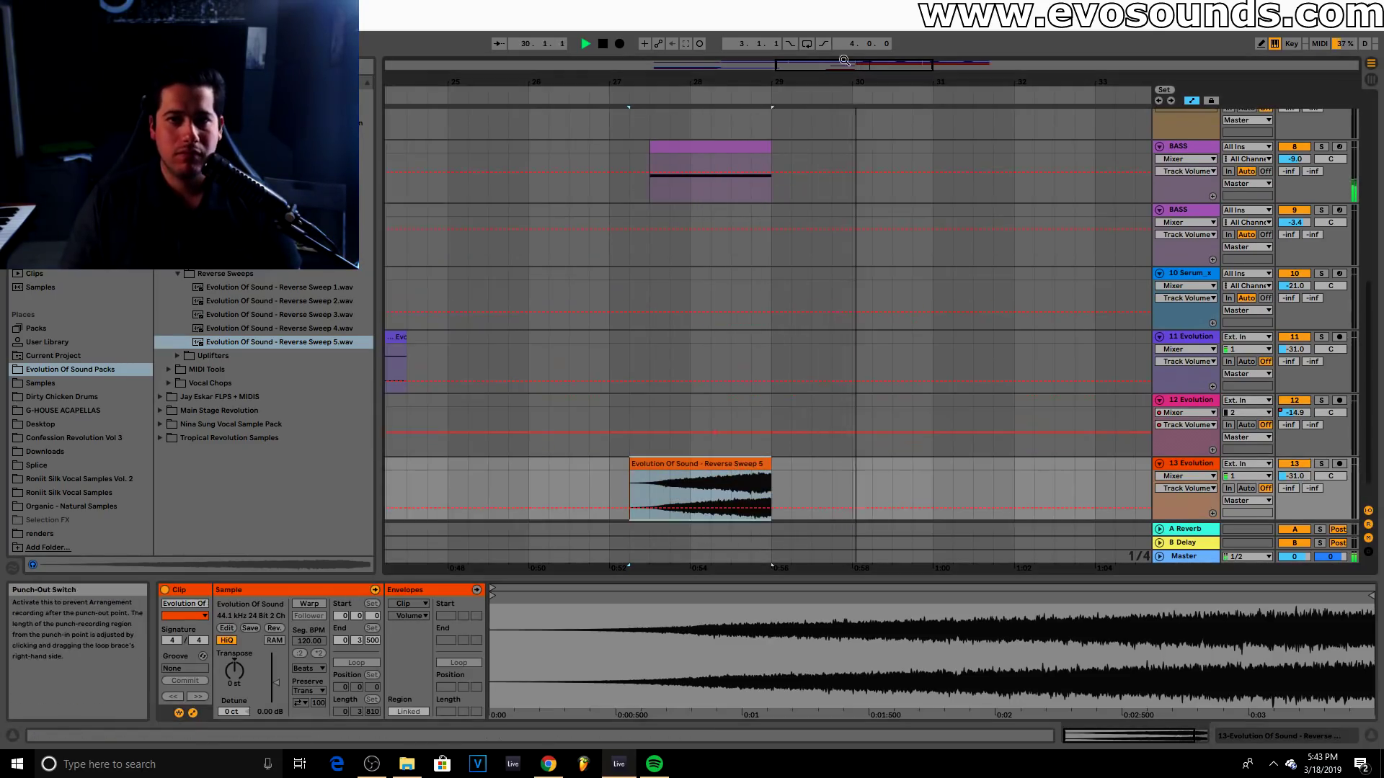
left_click_drag(841, 65, 835, 68)
scroll(896, 272, "up", 3)
scroll(1009, 350, "down", 4)
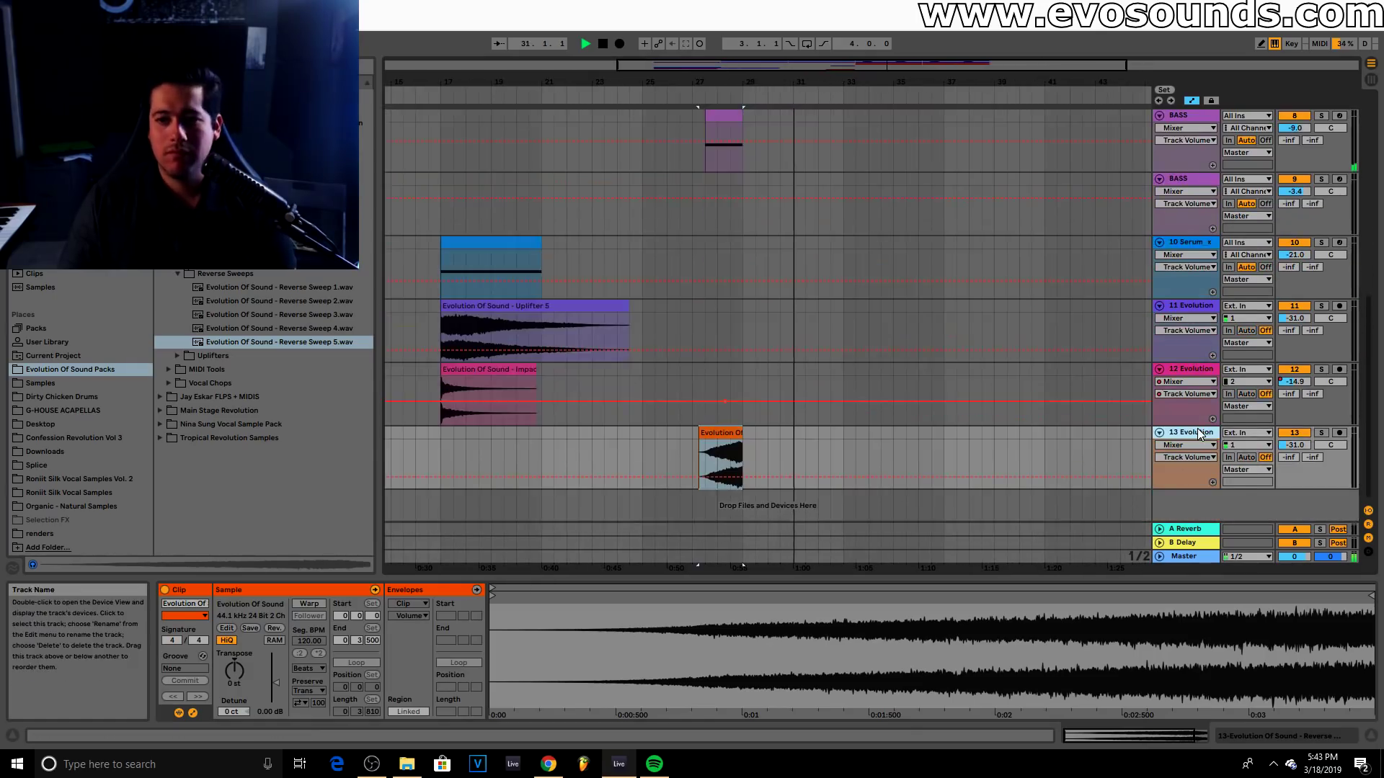
key("ctrl+t")
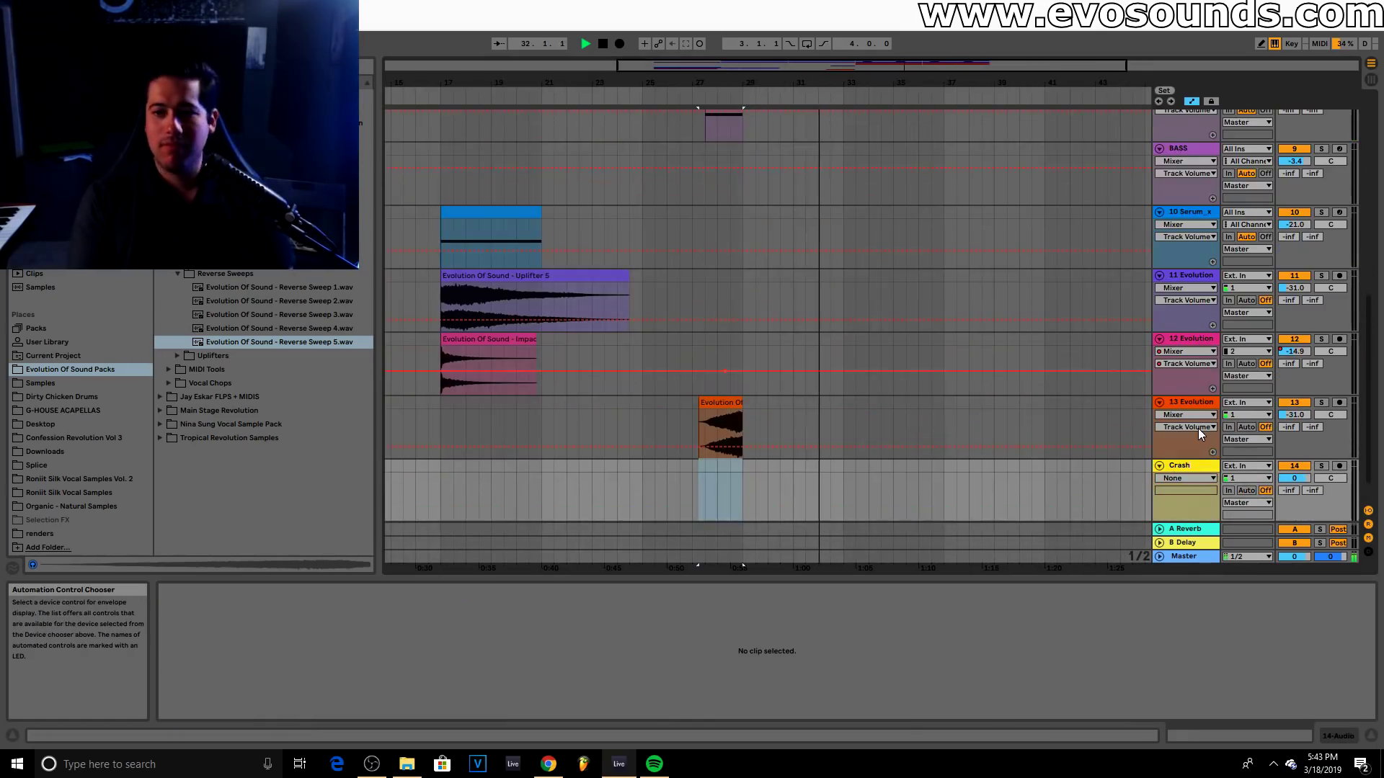
key("space")
Search the sample packs for crashes, place Evolution Of Sound - Crash 2 on the Crash track at bar 29, and set its volume to -9.2 dB
left_click(182, 273)
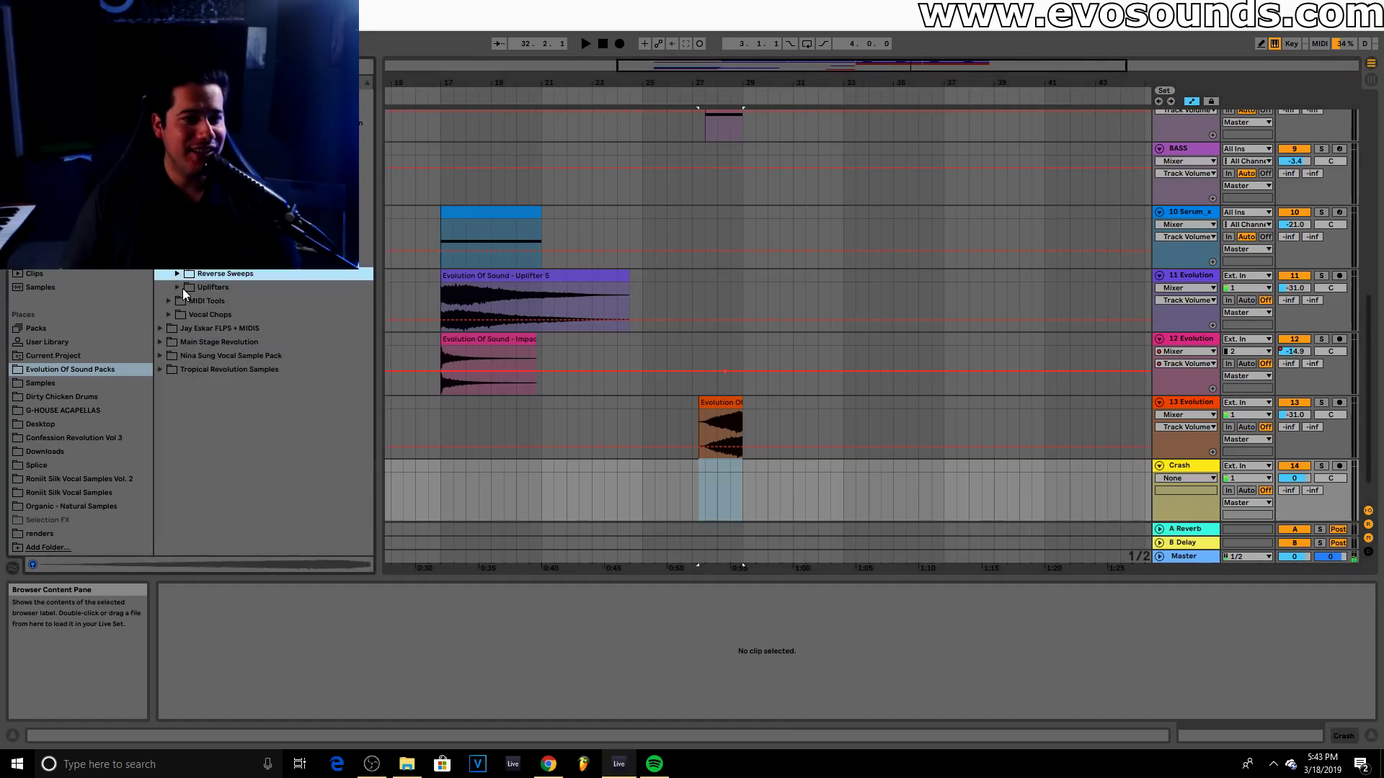
key("ctrl+f")
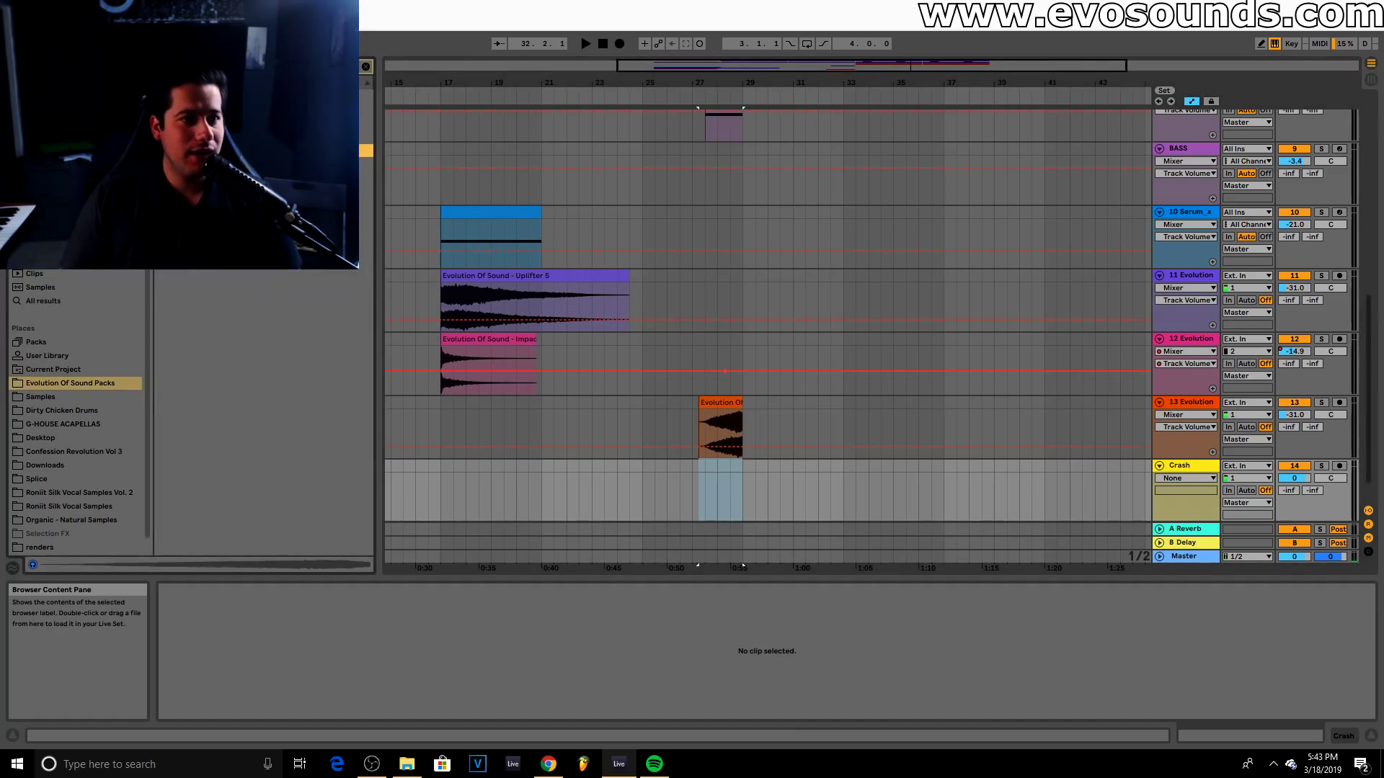
key("Down")
key("Right")
key("Down")
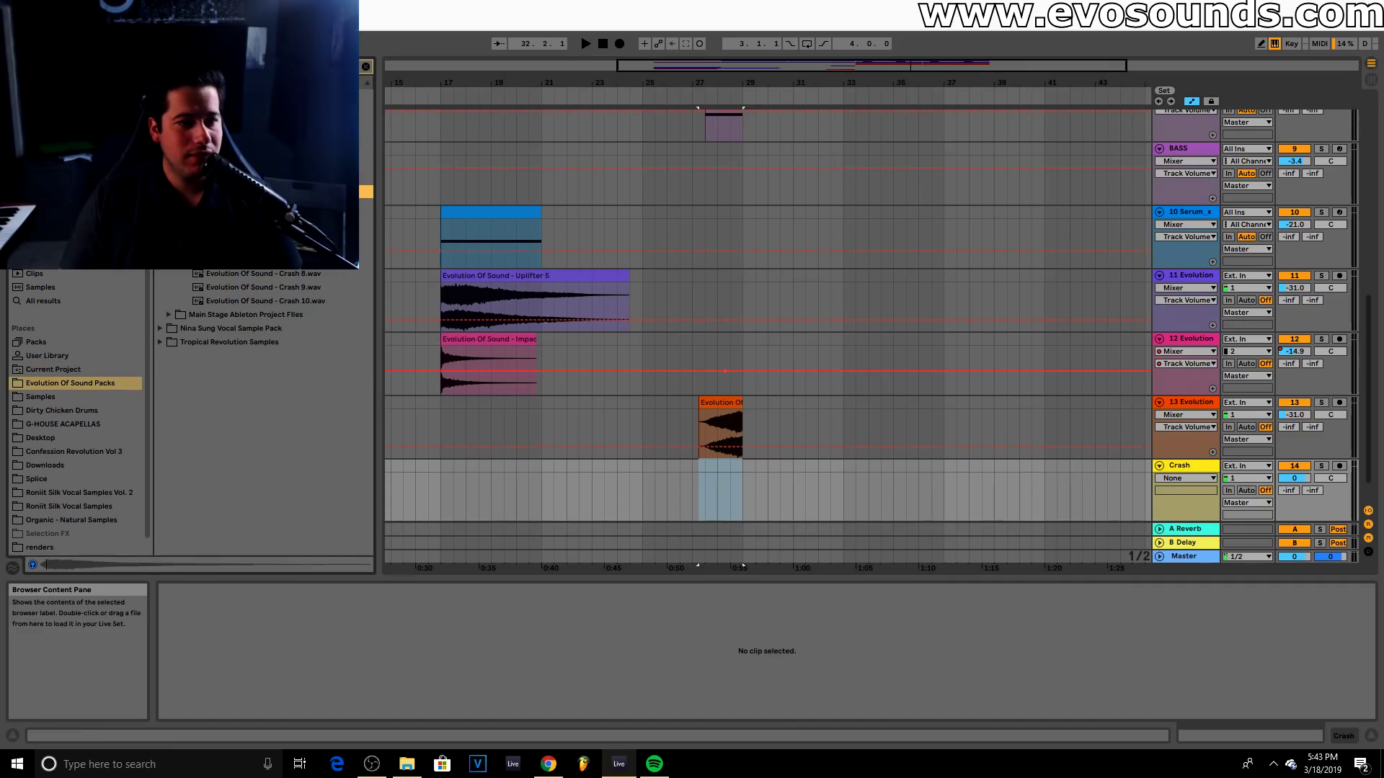
left_click_drag(447, 242, 744, 481)
left_click_drag(1298, 479, 1297, 498)
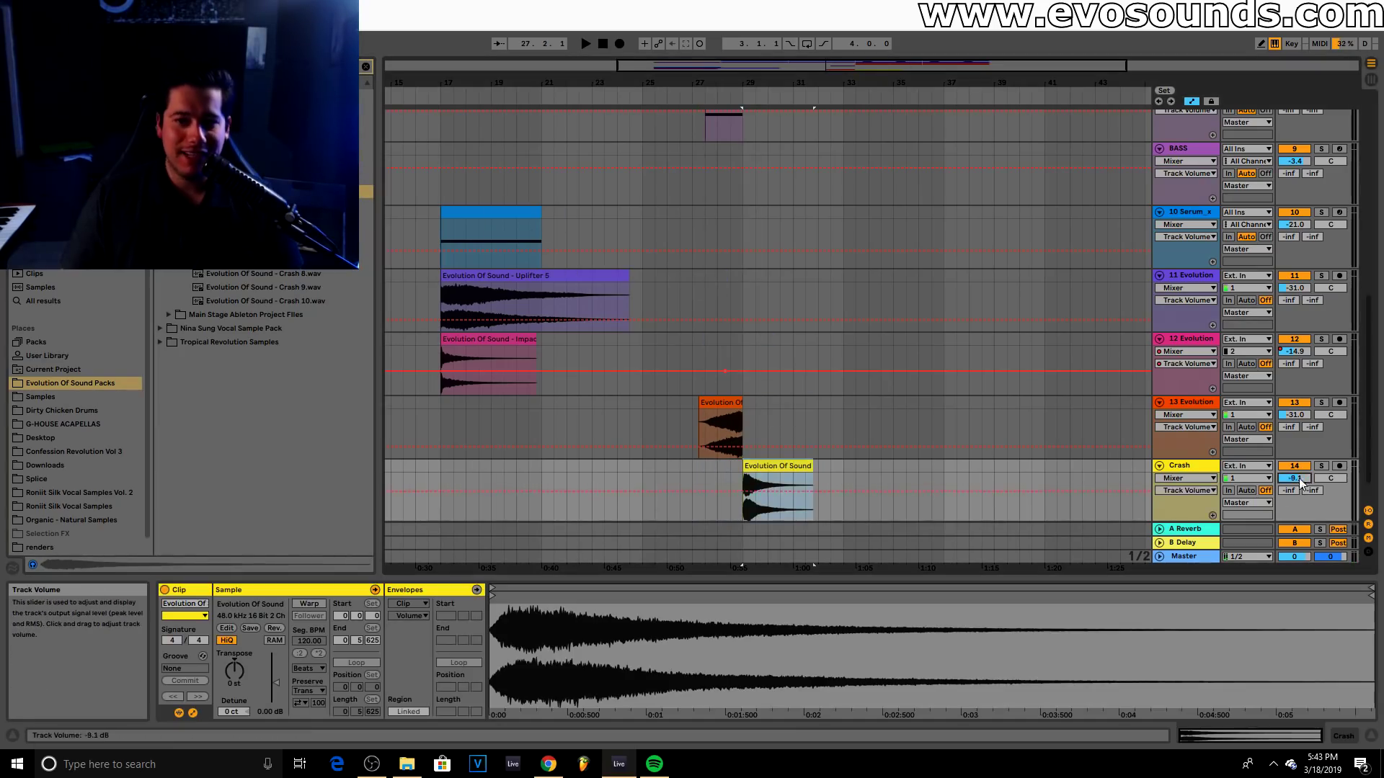
Shift the Crash 2 clip slightly ahead of bar 29 so it starts at 28.4.4
left_click_drag(820, 65, 914, 212)
left_click_drag(849, 467, 829, 469)
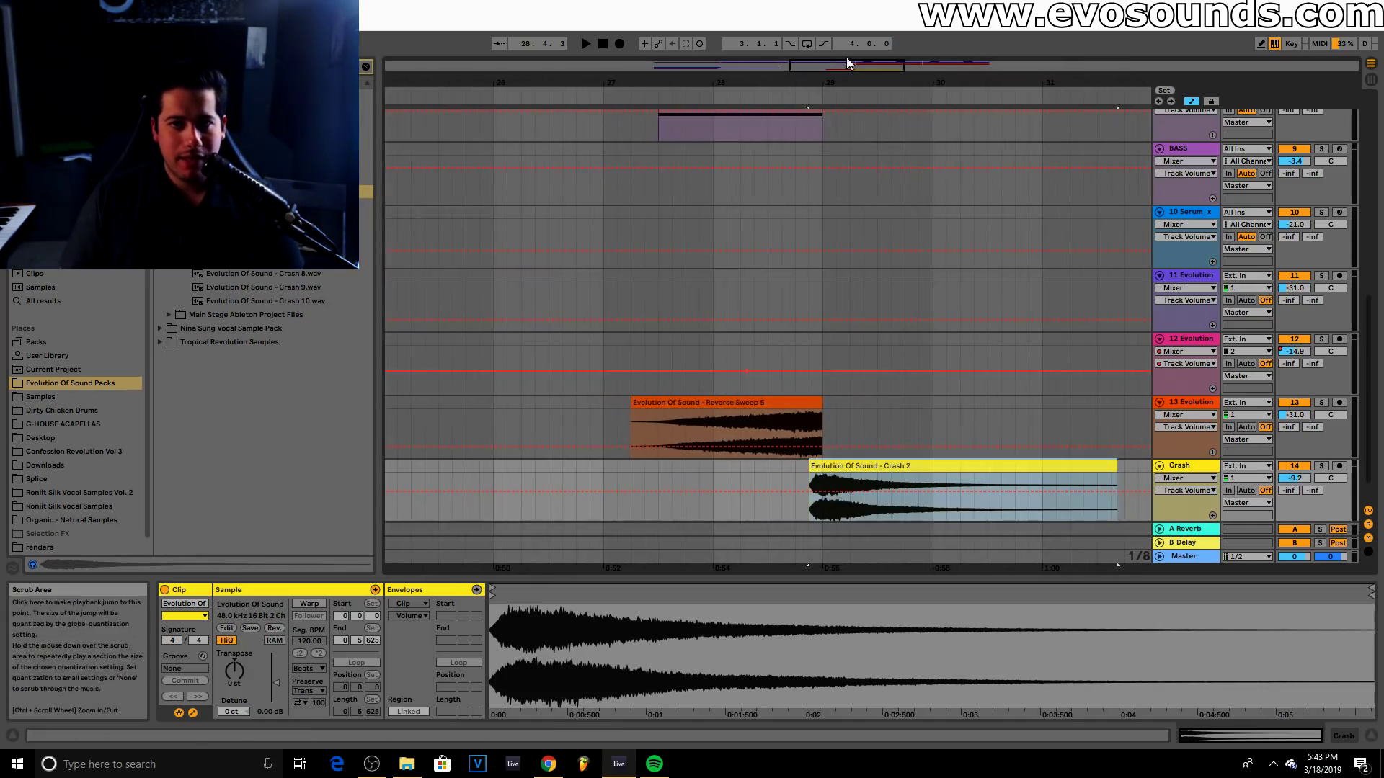
left_click_drag(940, 86, 947, 99)
left_click_drag(869, 66, 872, 130)
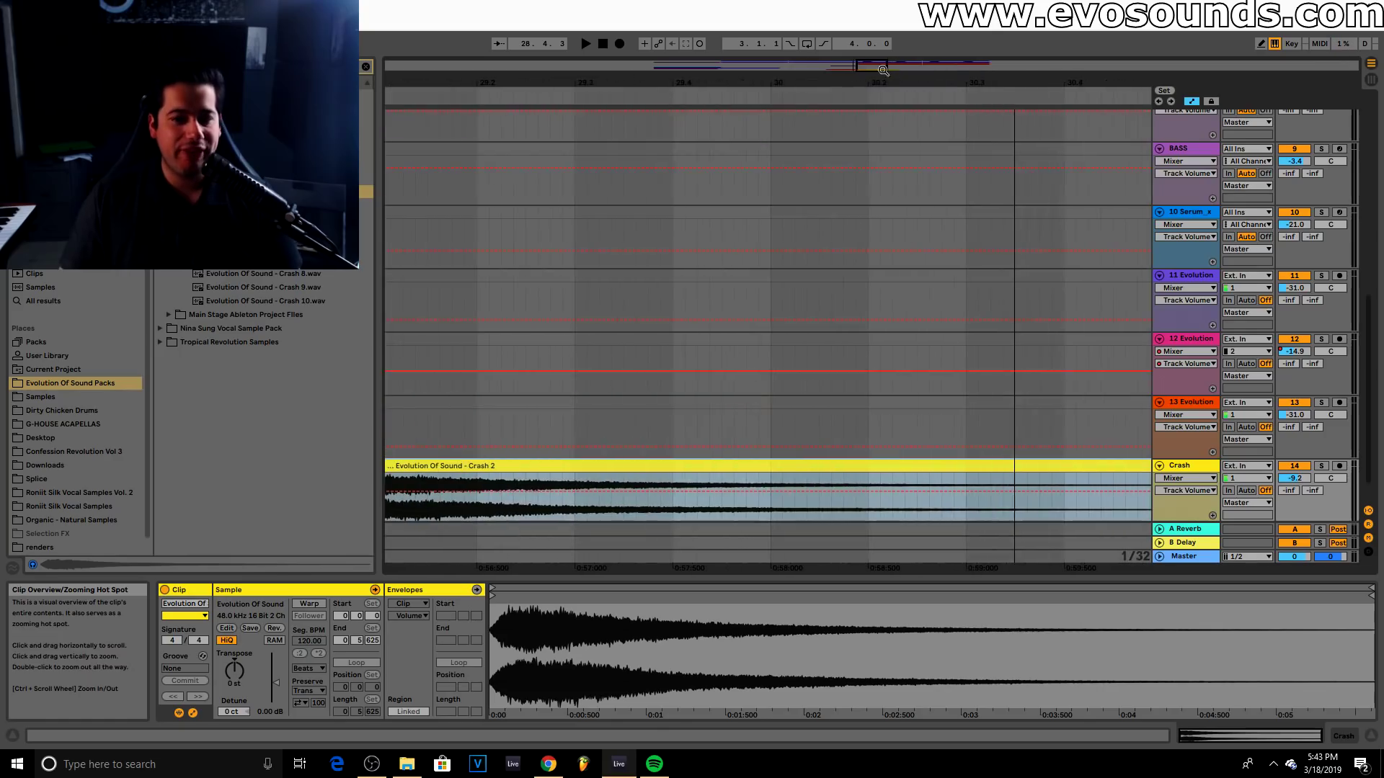
left_click_drag(865, 67, 869, 54)
left_click_drag(549, 467, 562, 467)
left_click(560, 481)
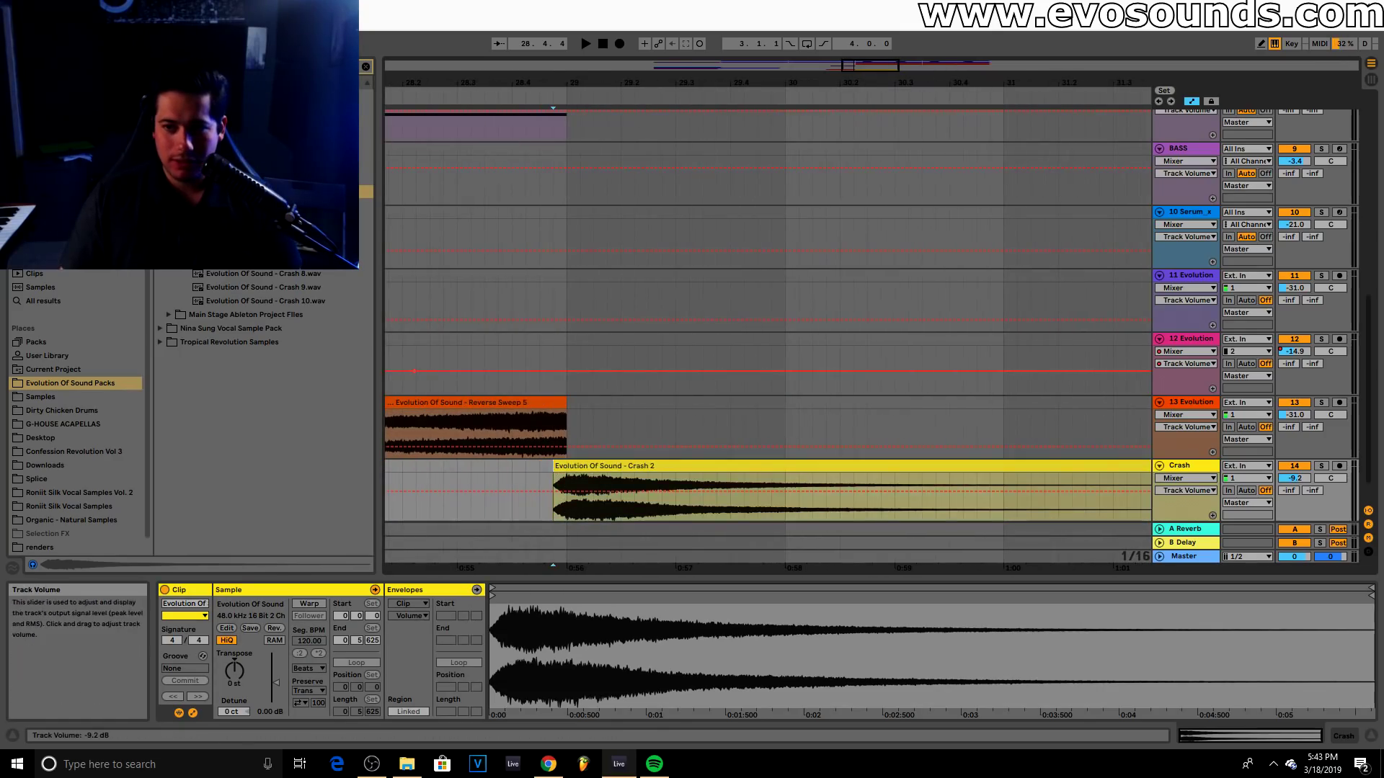
Play from 28.3.2 and set the Crash track's volume to -27.5 dB
left_click(472, 341)
key("space")
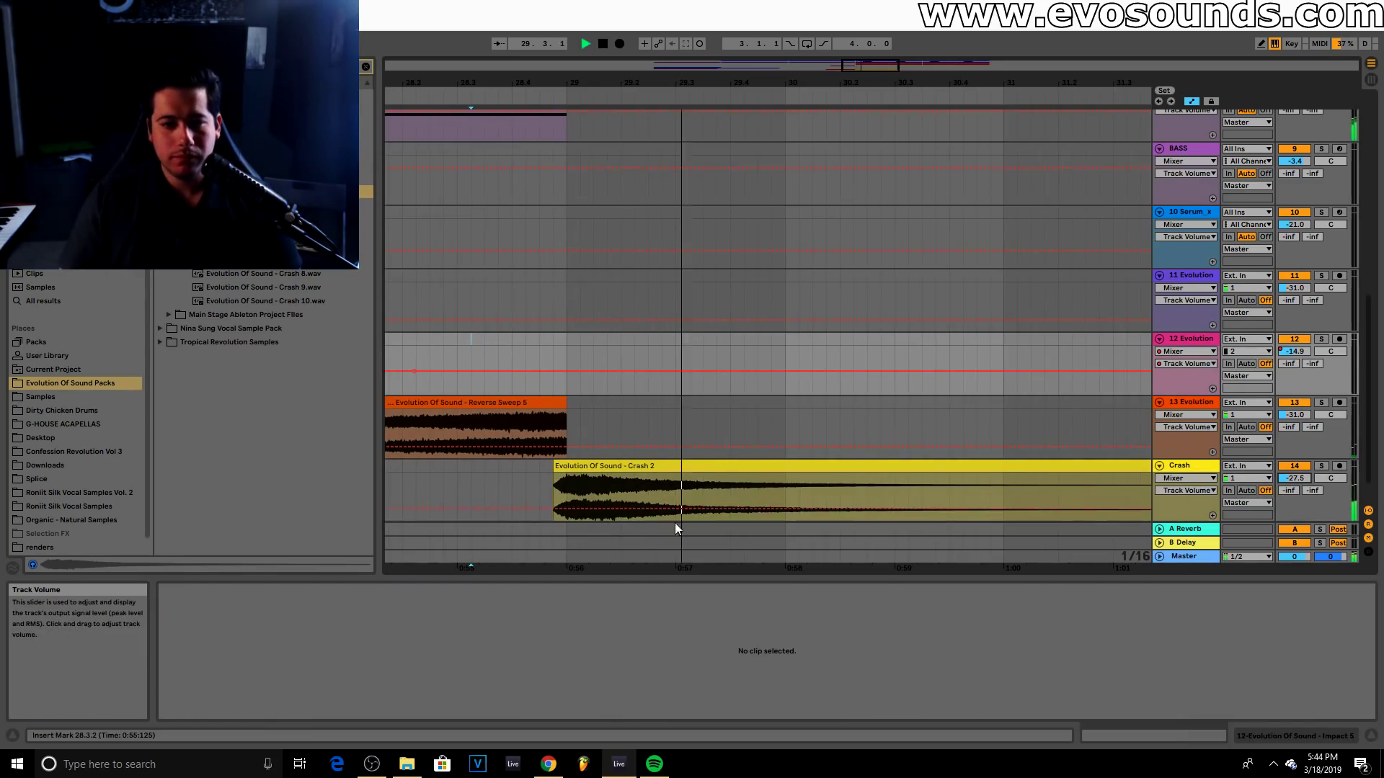
left_click(561, 470)
key("space")
Nudge the Crash 2 clip to start a 1/32 note before bar 29 and listen to the transition
left_click_drag(849, 67, 850, 94)
left_click_drag(673, 468, 689, 470)
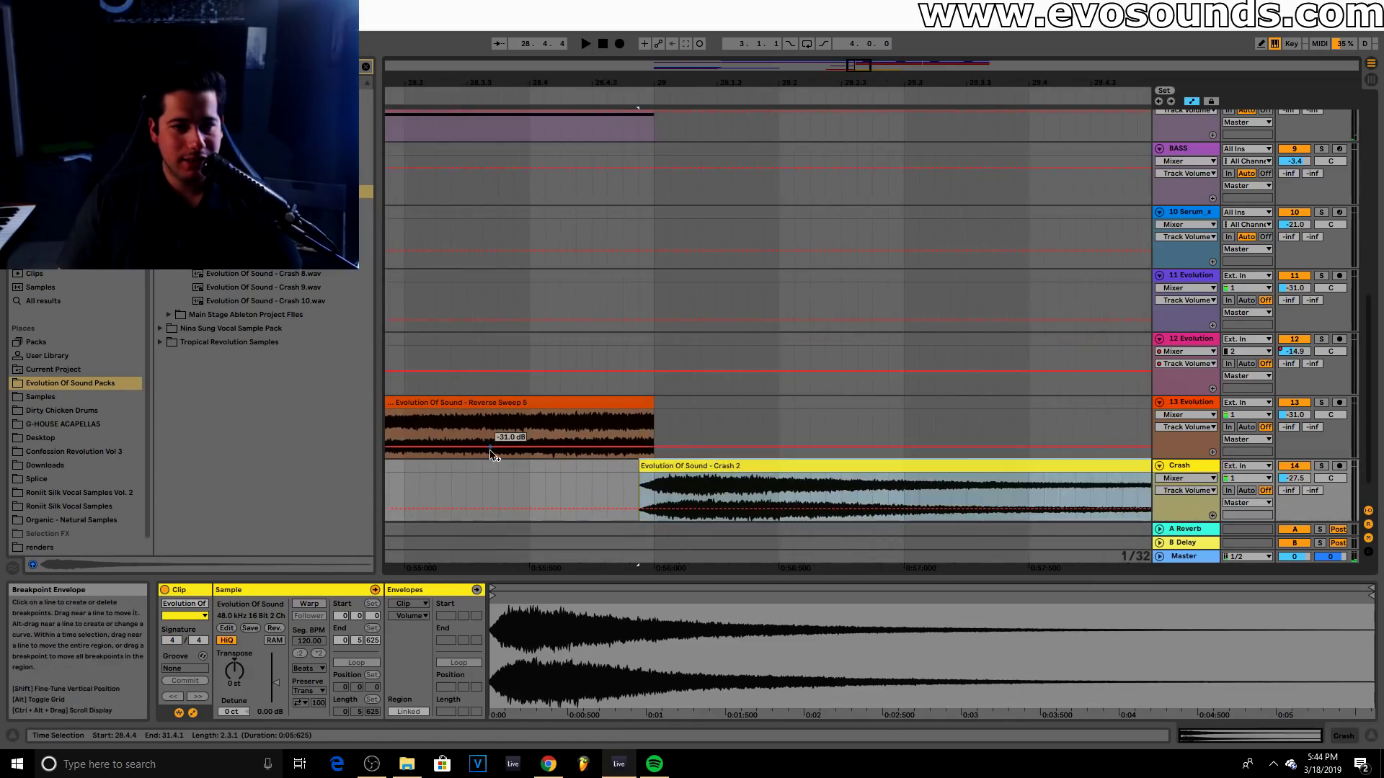
left_click(492, 445)
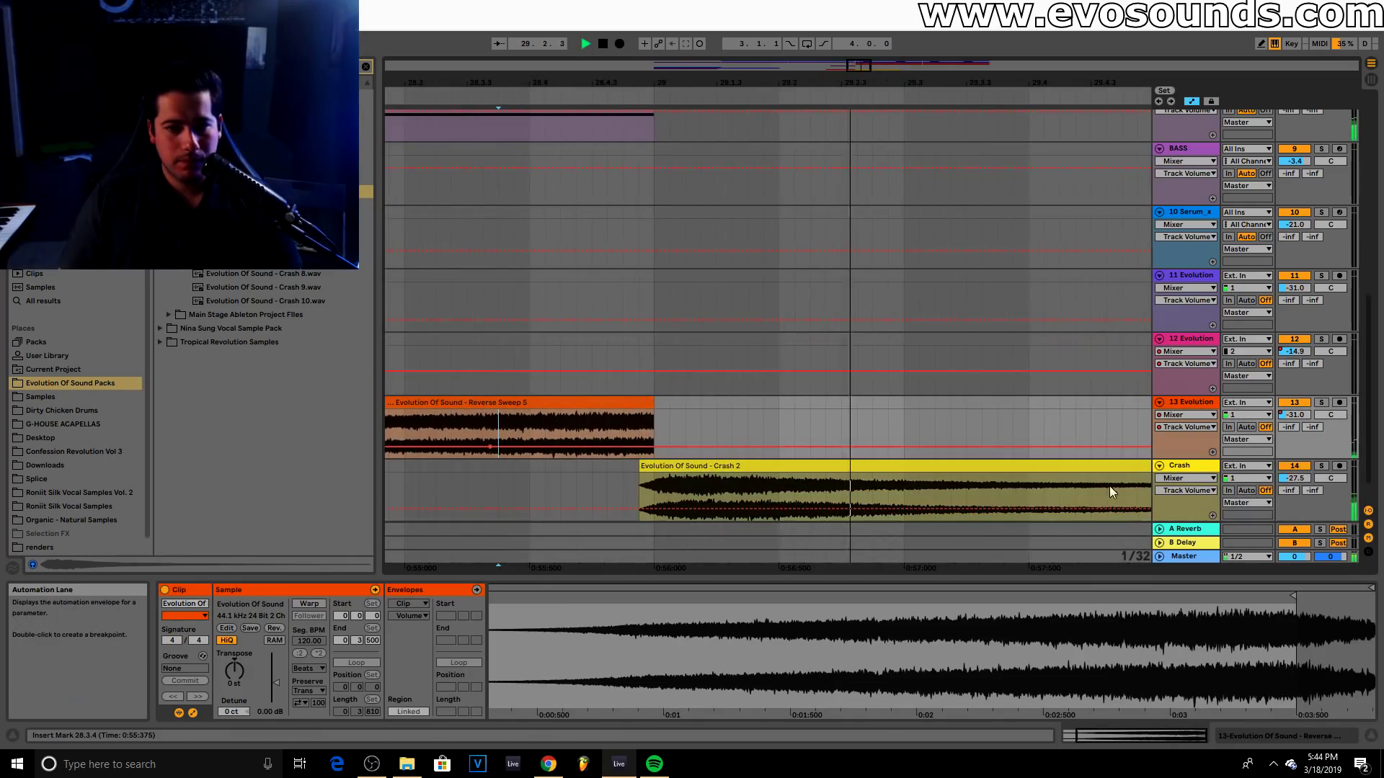
left_click_drag(860, 66, 851, 16)
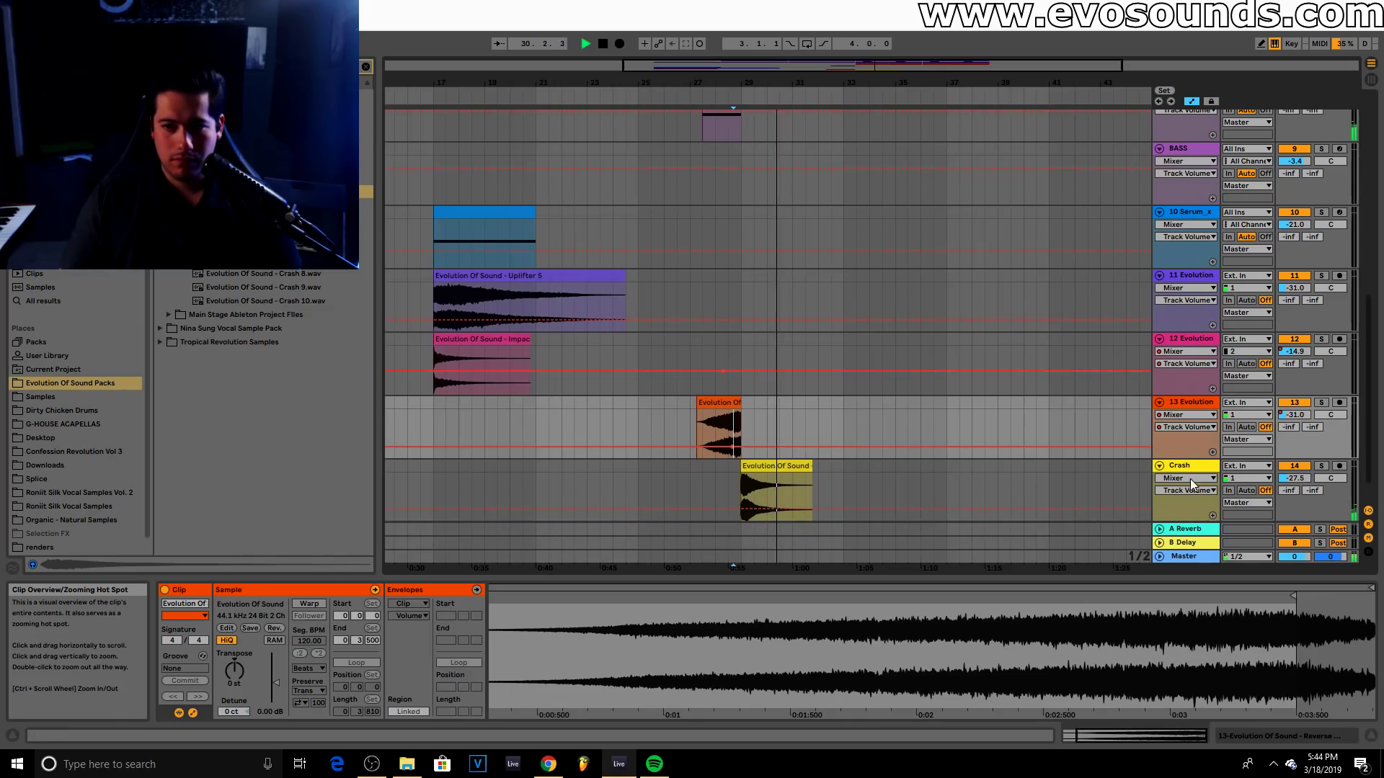
Set the pad track's volume to -12.5 dB and the STABS track's volume to -10.8 dB while the drop plays
left_click_drag(1078, 577, 1059, 738)
scroll(971, 322, "up", 5)
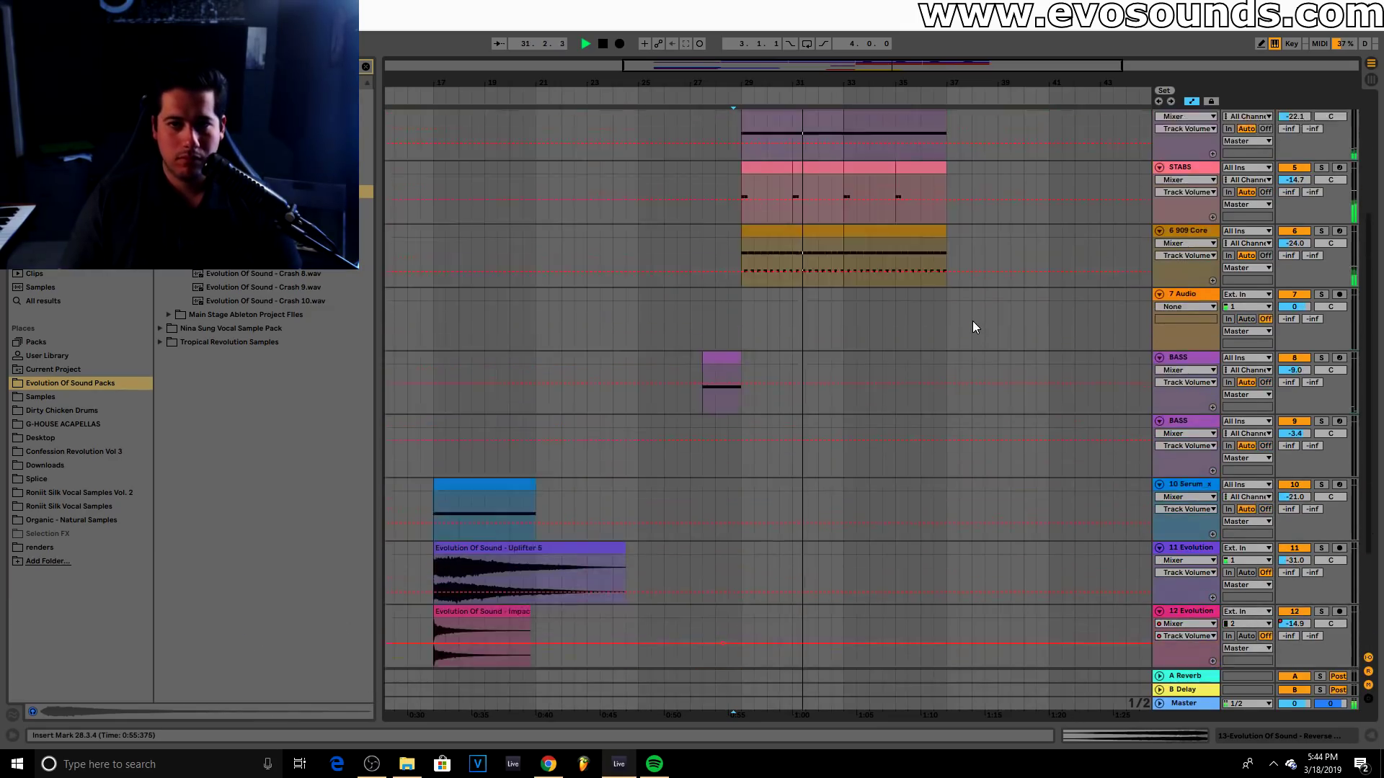
left_click_drag(893, 66, 894, 85)
left_click_drag(1294, 318, 1294, 315)
left_click_drag(1296, 383, 1295, 374)
Solo the STABS track and play its first clip at bar 29
double_click(1192, 372)
key("space")
left_click(1321, 371)
left_click(745, 370)
key("space")
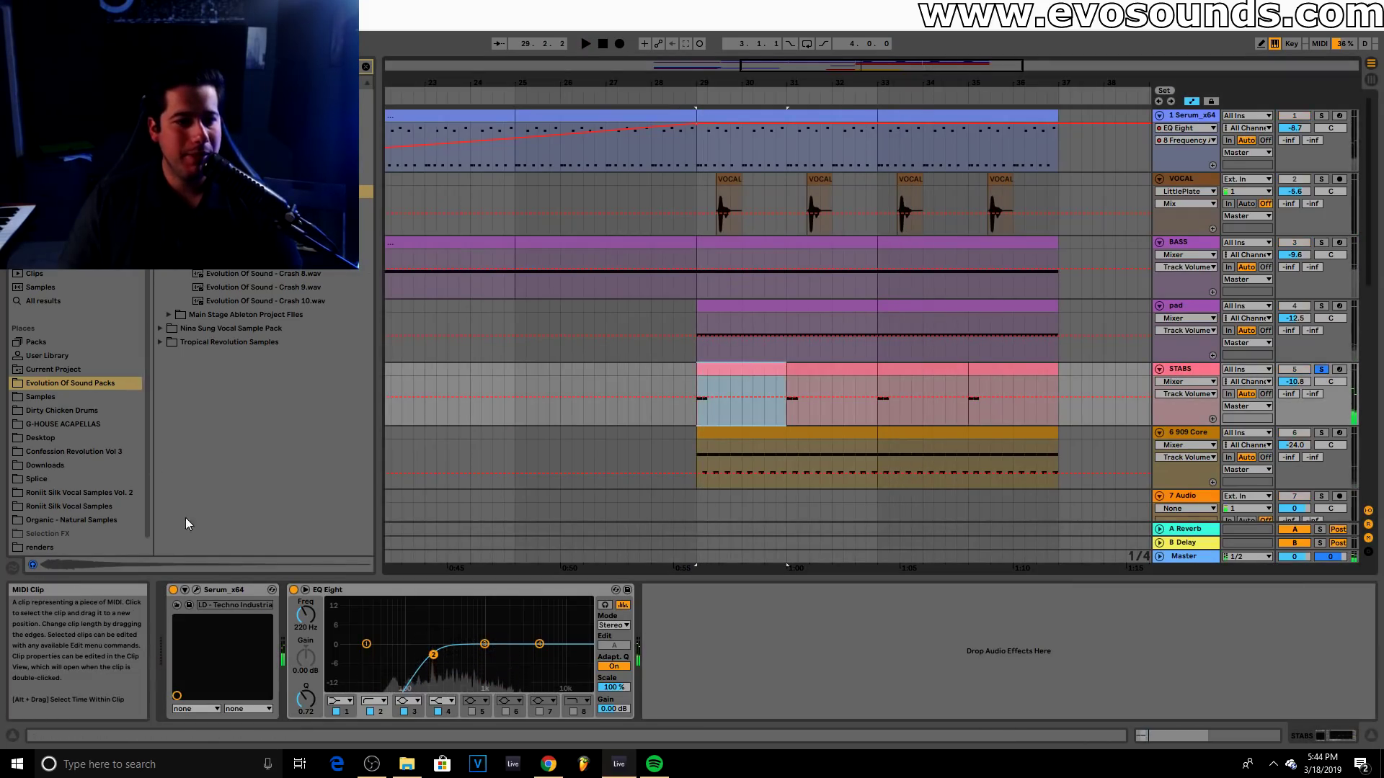
In the STABS track's Serum, turn down the Cutoff Dist macro and the distortion drive, and play the stab
left_click(196, 589)
left_click_drag(542, 527, 551, 625)
key("space")
key("space")
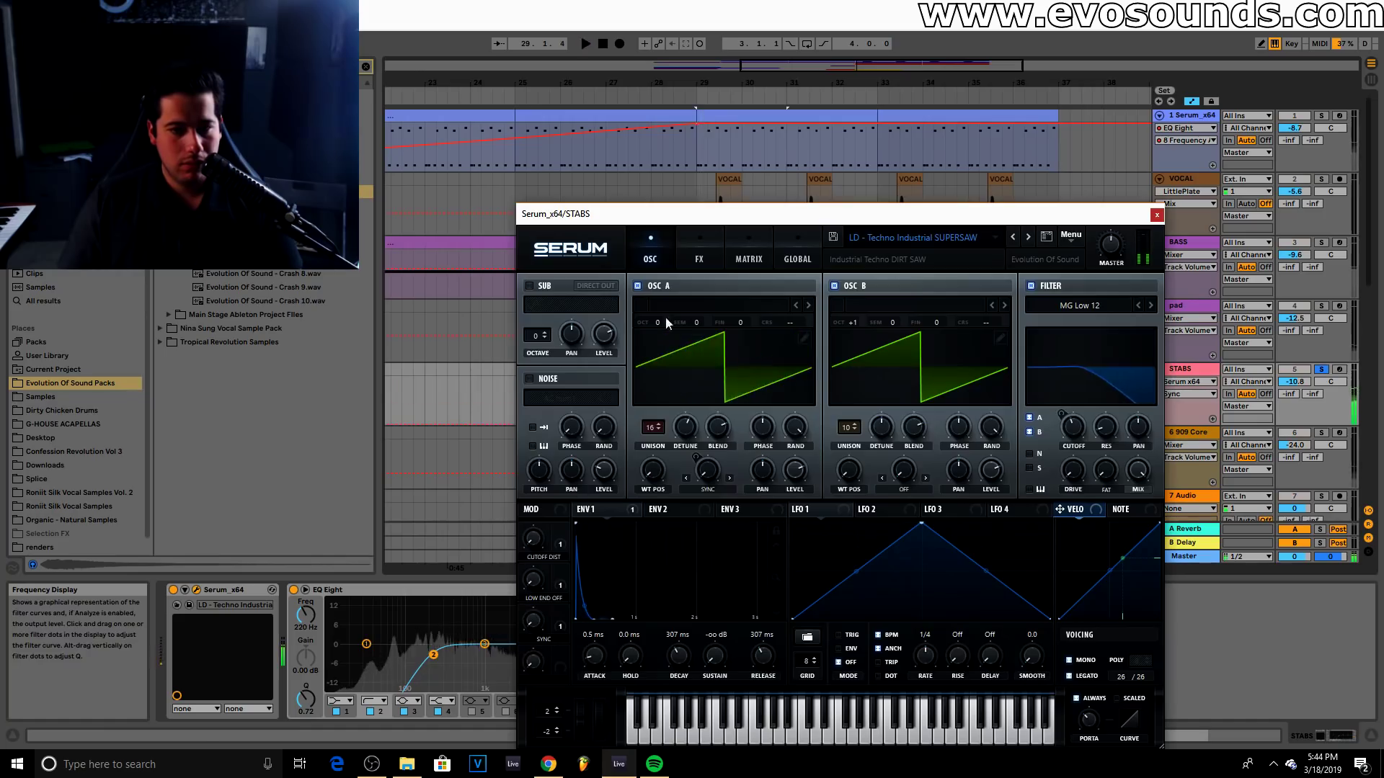
left_click(698, 259)
left_click_drag(993, 353, 972, 402)
key("space")
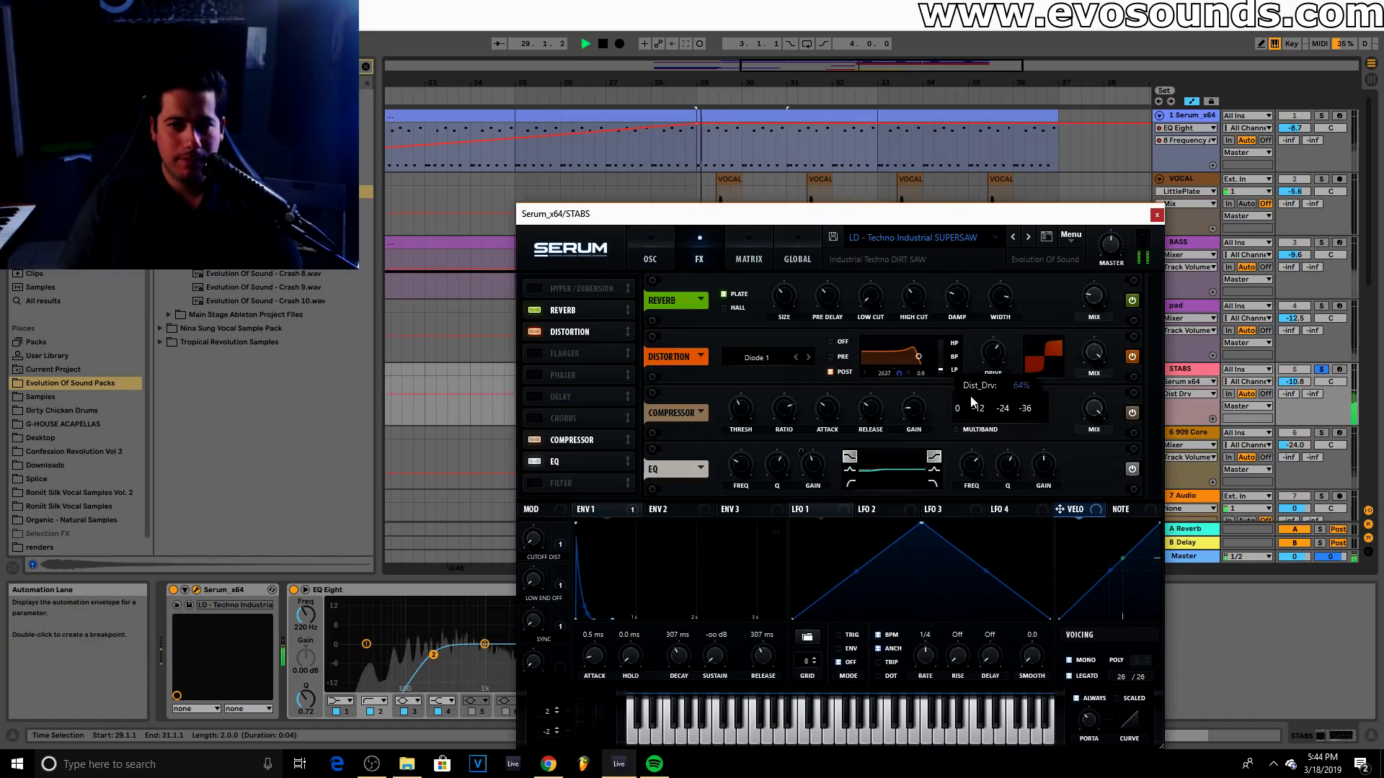
Try a lower distortion mix on the stab, and bring the mix back up
left_click_drag(1094, 354, 984, 527)
key("space")
left_click_drag(1091, 358, 1101, 296)
key("space")
key("space")
Set the STABS track's volume to -7.2 dB, listen to the stab, and close its Serum window
left_click_drag(1295, 382, 1295, 356)
key("space")
key("space")
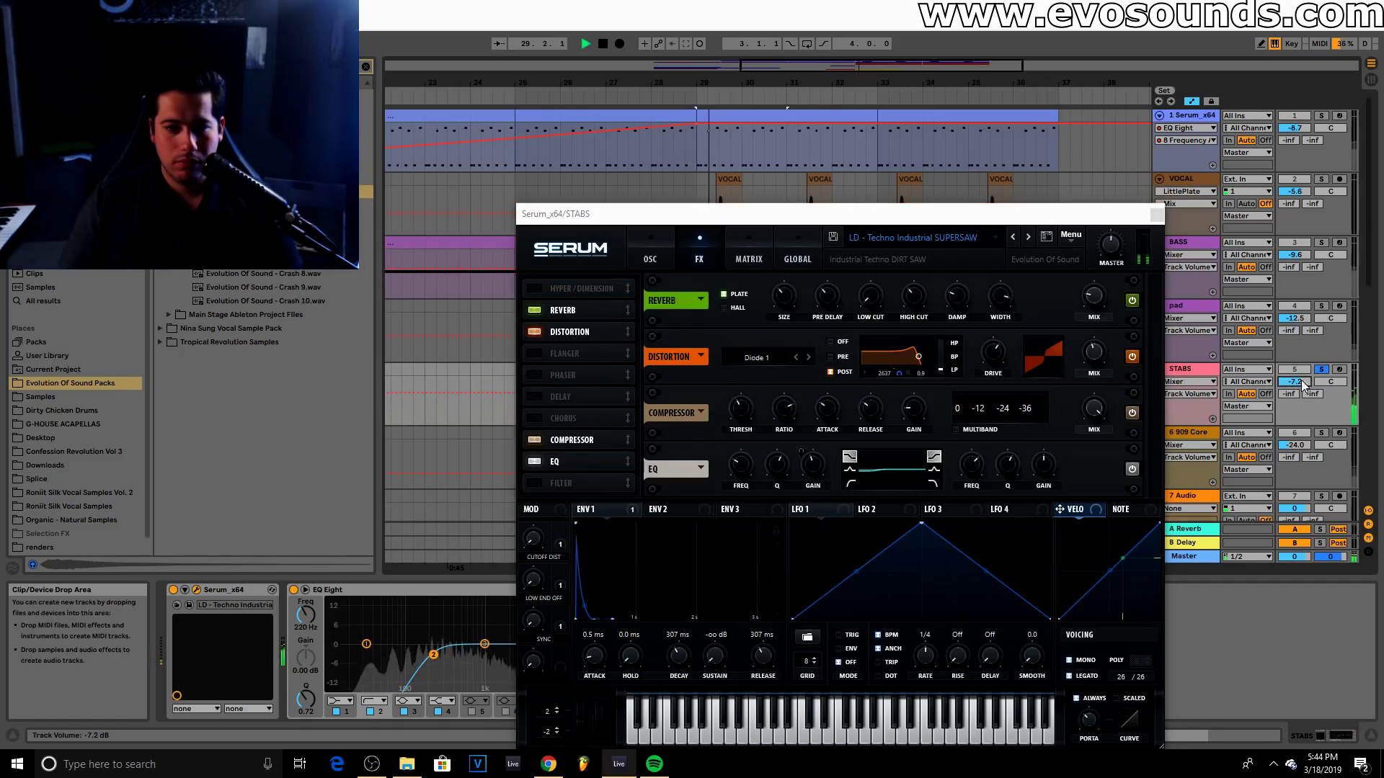
key("space")
left_click(650, 259)
left_click(1156, 214)
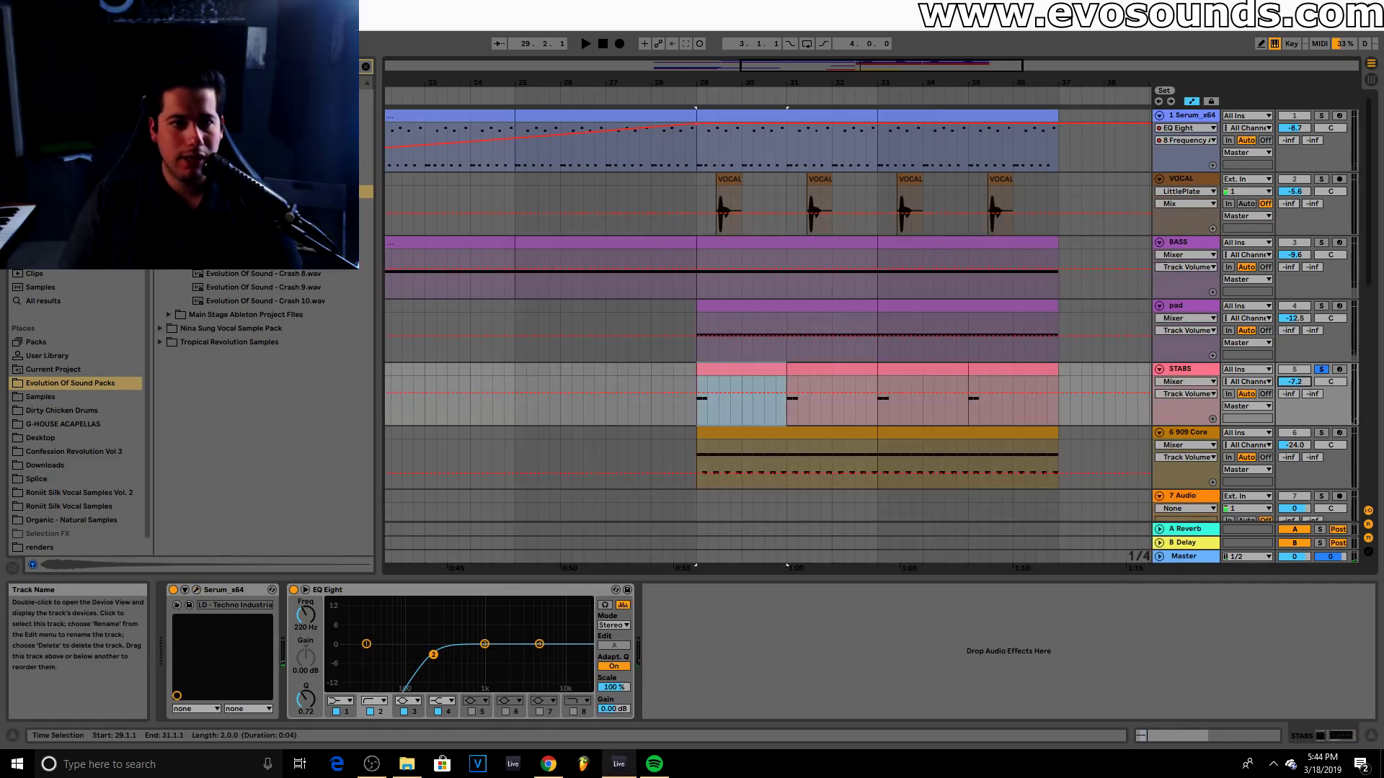
Insert the Mono utility between Serum and EQ Eight on the STABS track, listen, and unsolo the track
left_click(46, 232)
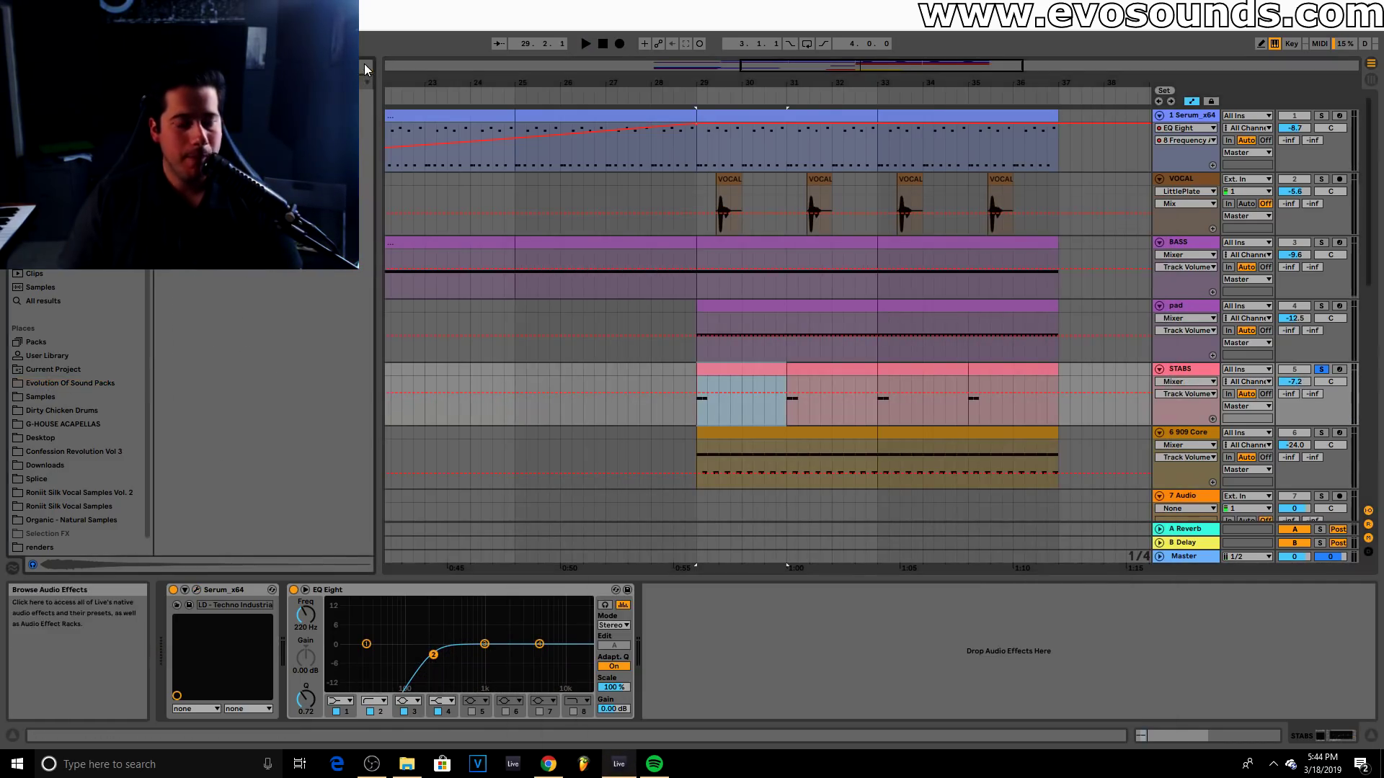
mouse_move(364, 109)
left_mouse_down()
mouse_move(336, 655)
mouse_move(413, 590)
left_mouse_up()
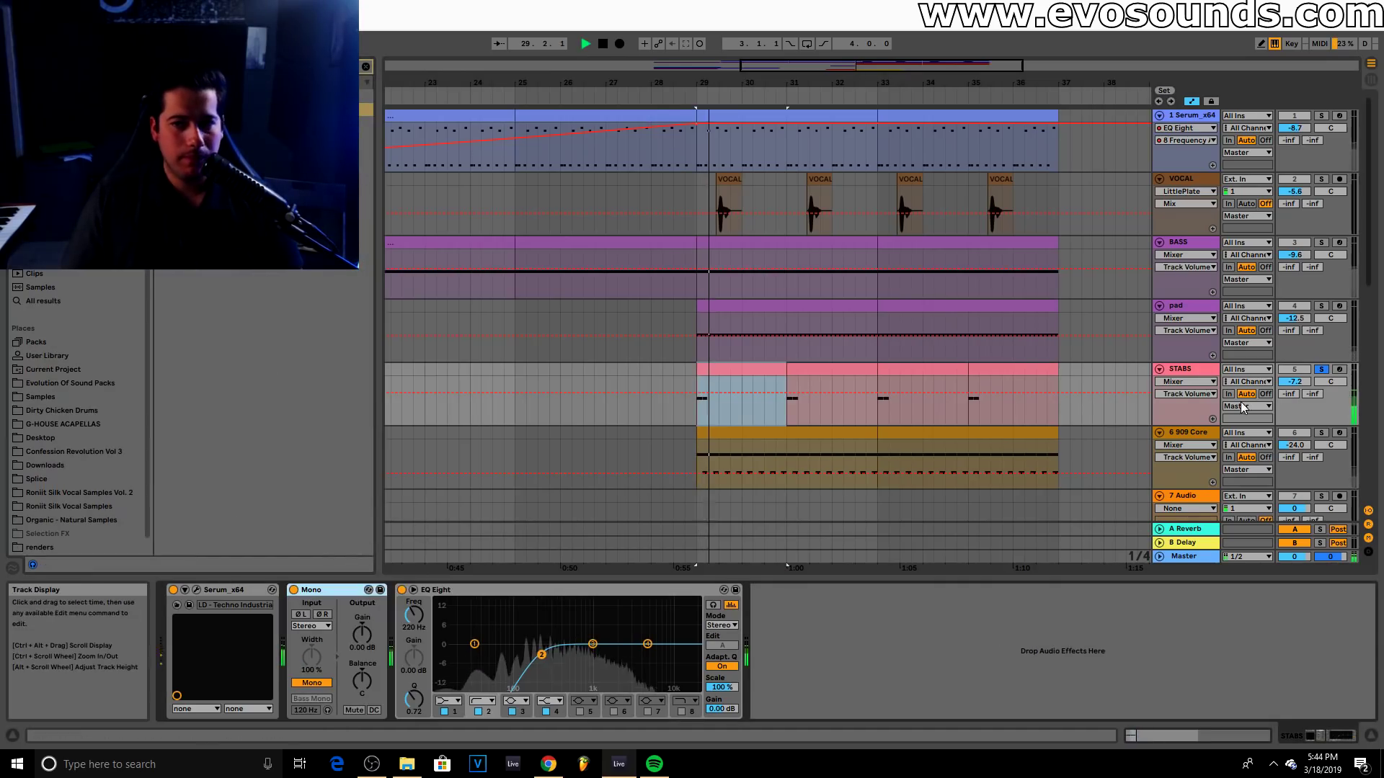
key("space")
left_click(1321, 370)
key("space")
Play the full mix from 27.3.1 and set the STABS track's volume to -0.2 dB
left_click(629, 352)
key("space")
key("space")
left_click_drag(875, 391, 876, 398)
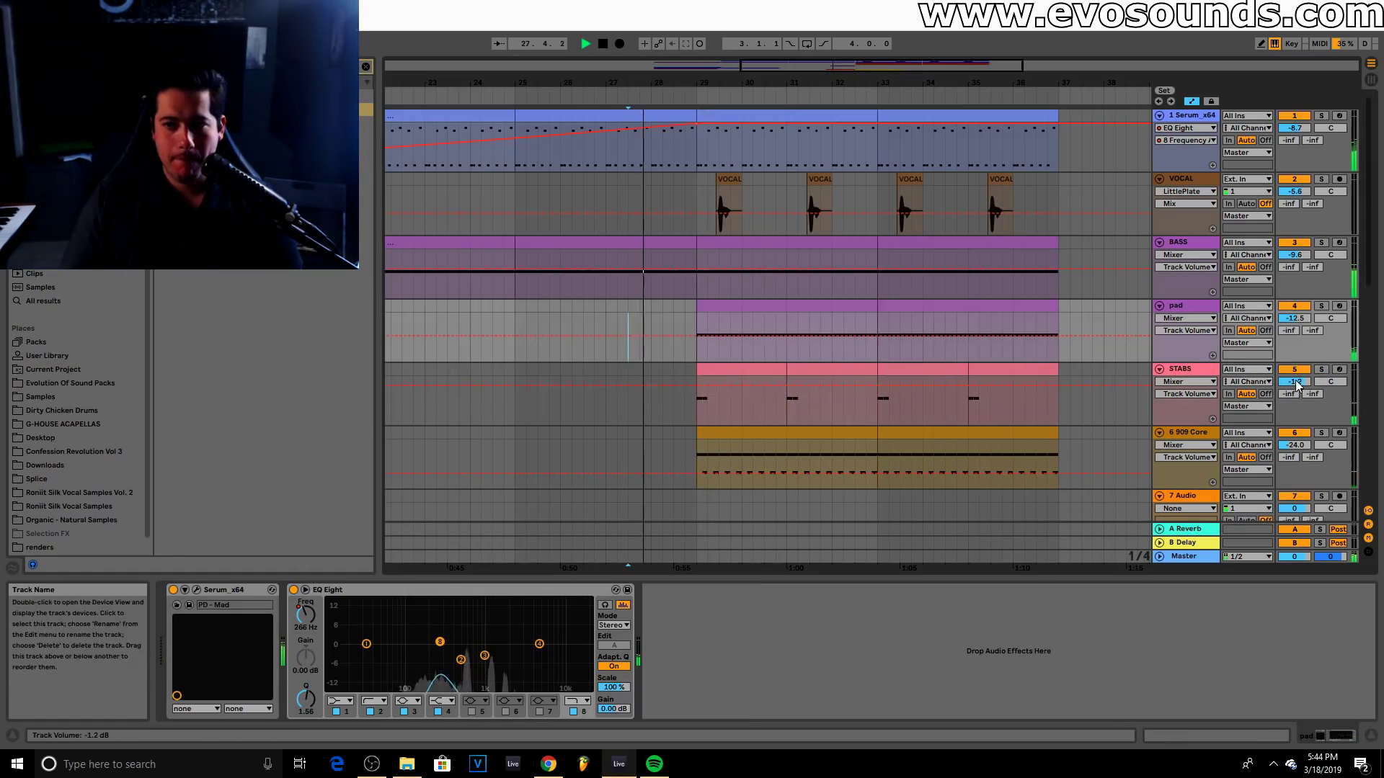
key("Tab")
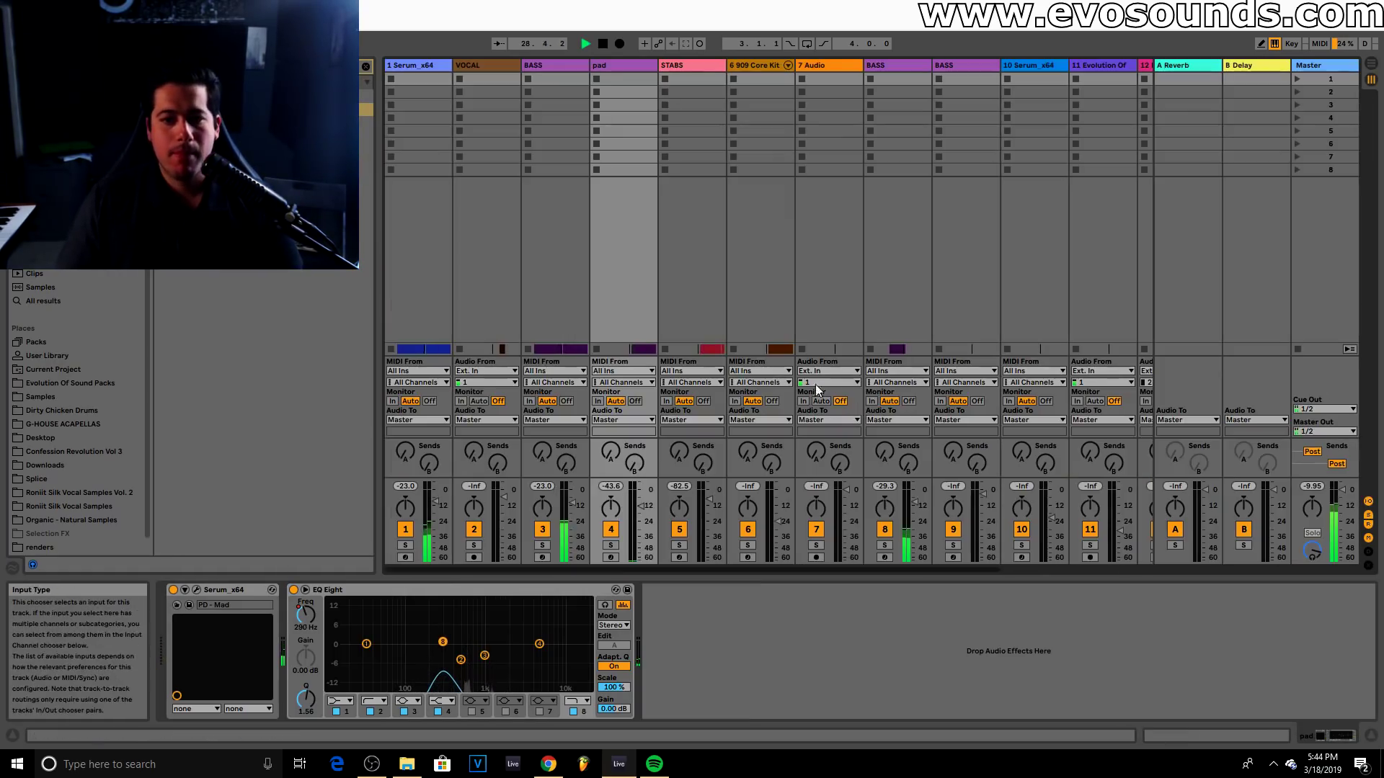
key("Tab")
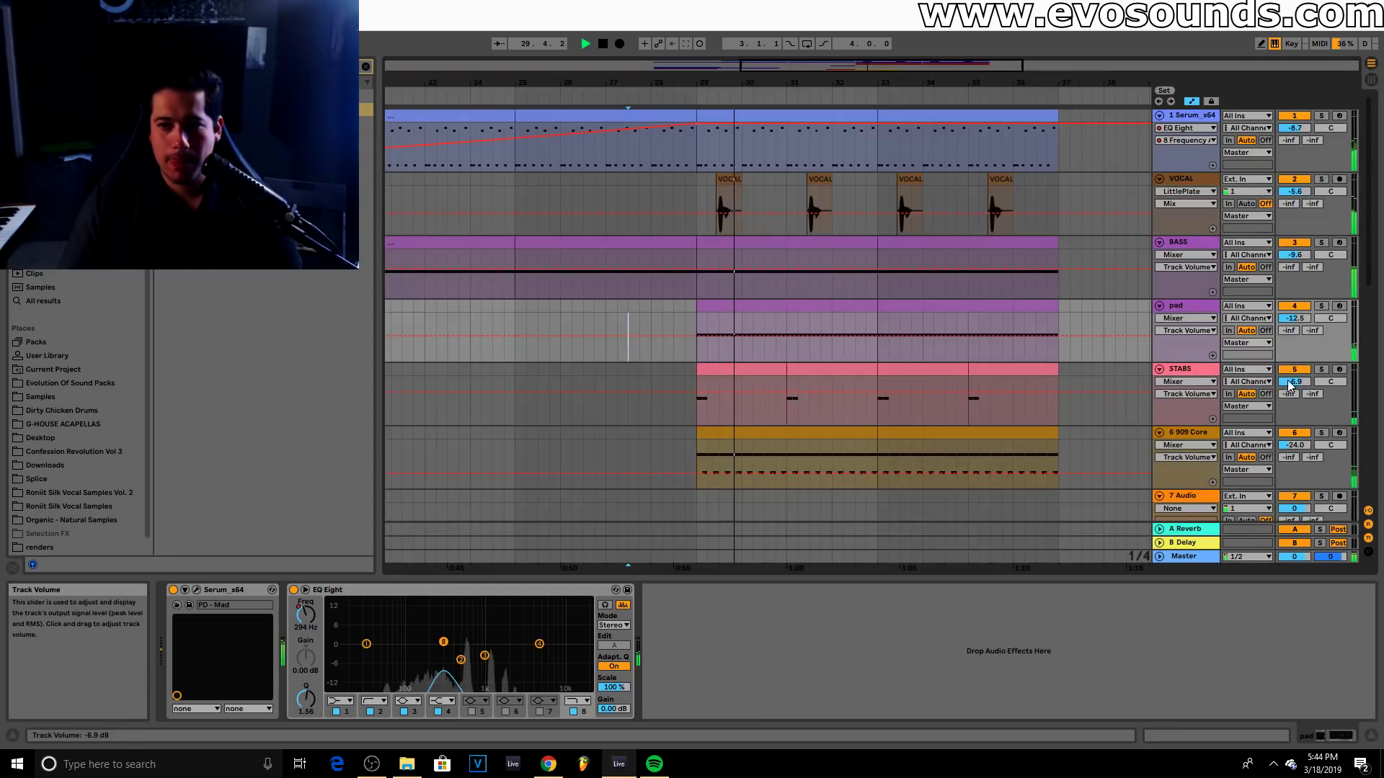
left_click_drag(1294, 382, 1294, 380)
Move the STABS EQ Eight low cut to 126 Hz and set the track's volume to 1.7 dB
left_click(1182, 369)
left_click_drag(541, 654, 523, 662)
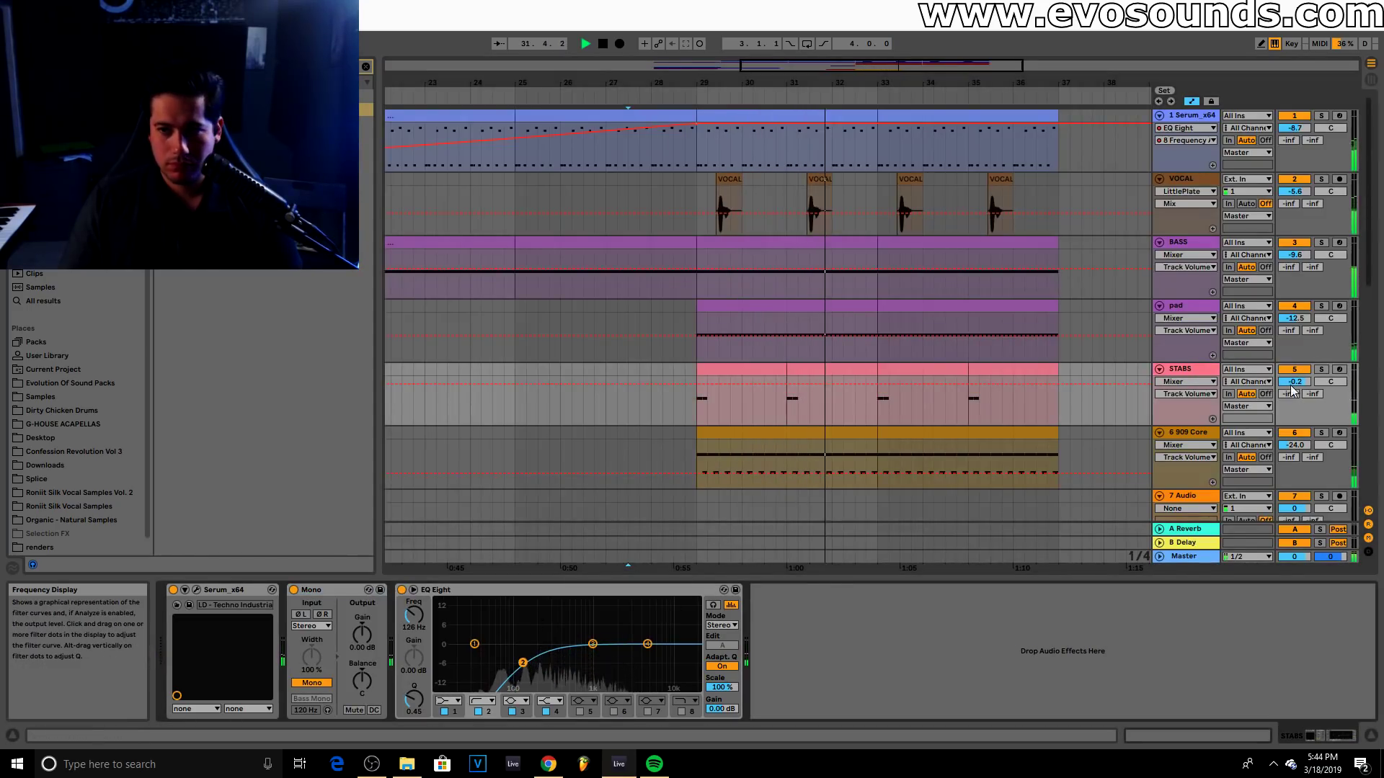
left_click_drag(1299, 382, 1298, 371)
left_click_drag(1299, 426, 1299, 438)
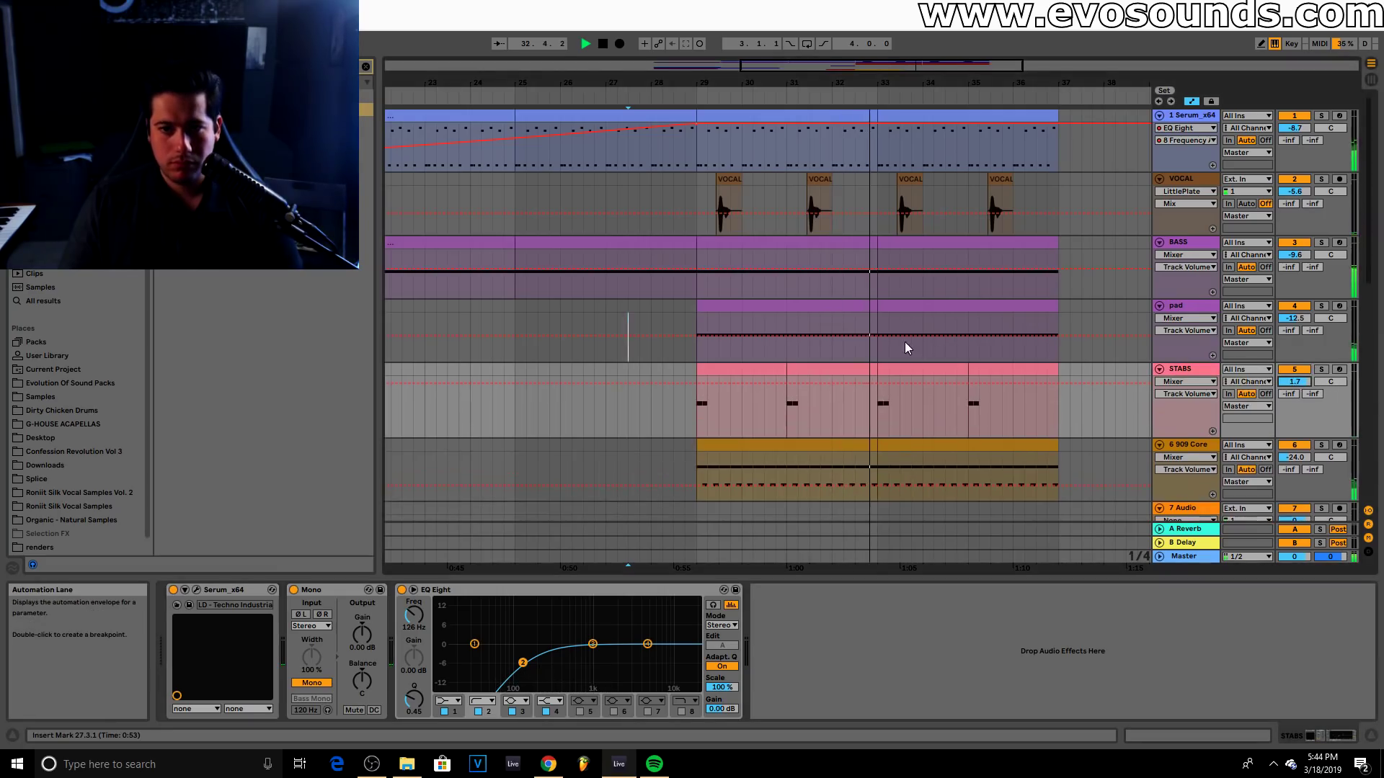
scroll(903, 341, "down", 2)
scroll(900, 340, "up", 2)
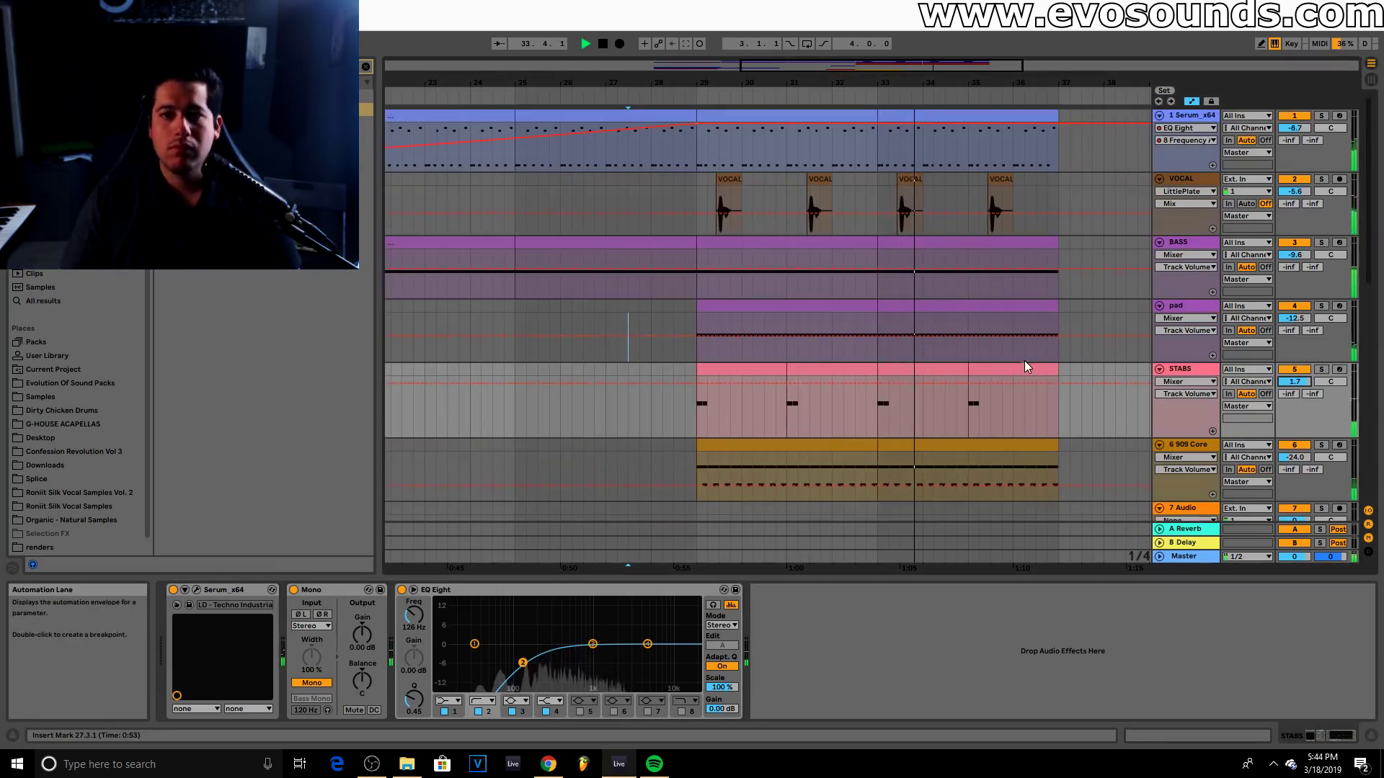
key("space")
Open the mixer in Session View and delete the Reverb device from return track A
key("Tab")
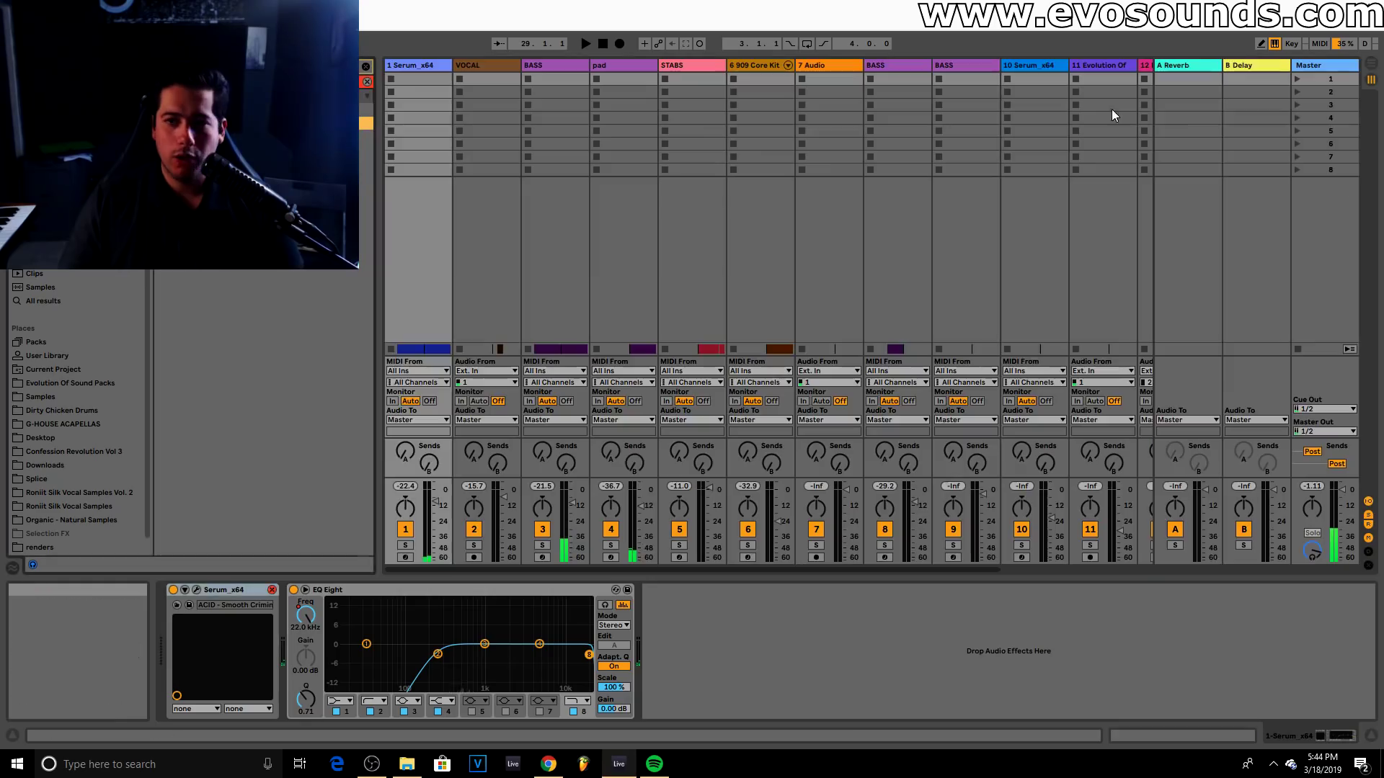
left_click(1198, 68)
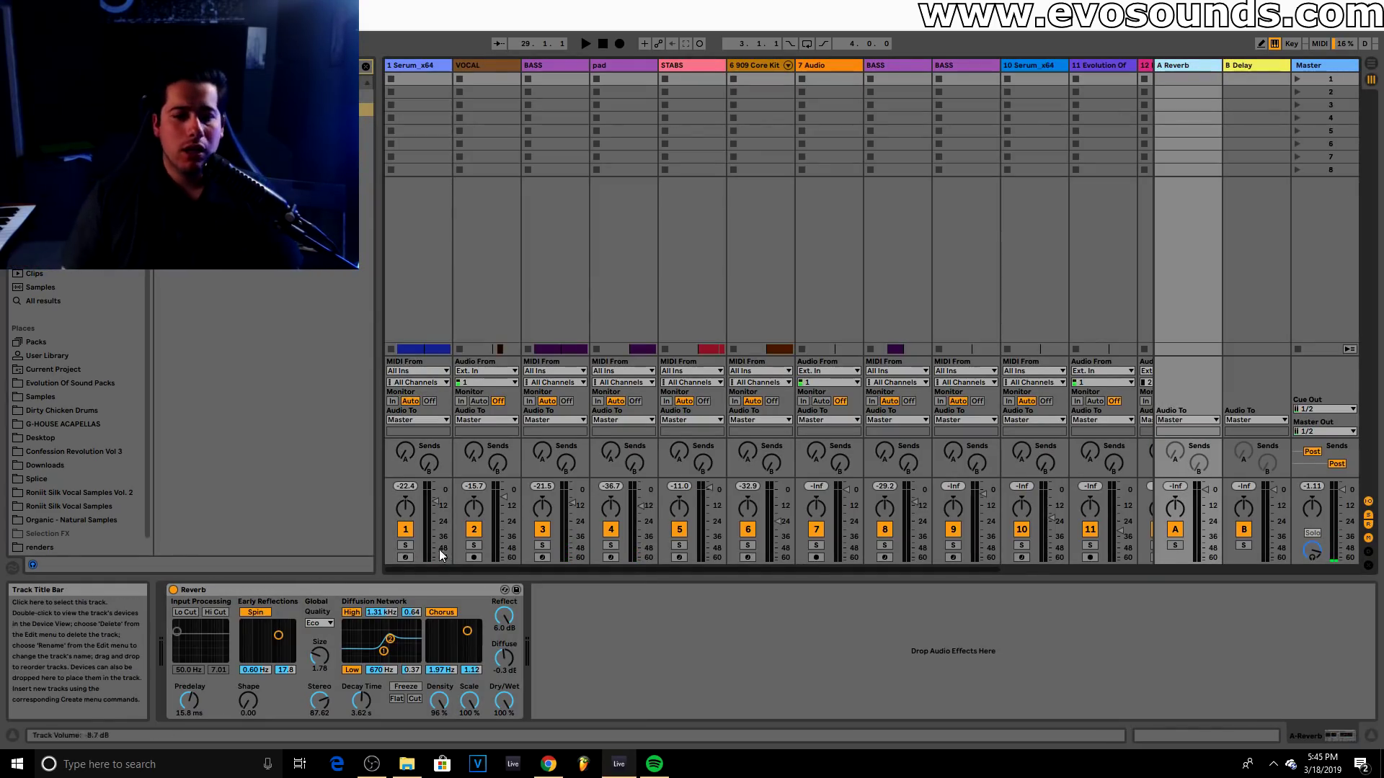
mouse_move(962, 568)
left_mouse_down()
mouse_move(1161, 587)
mouse_move(955, 571)
left_mouse_up()
left_click(309, 590)
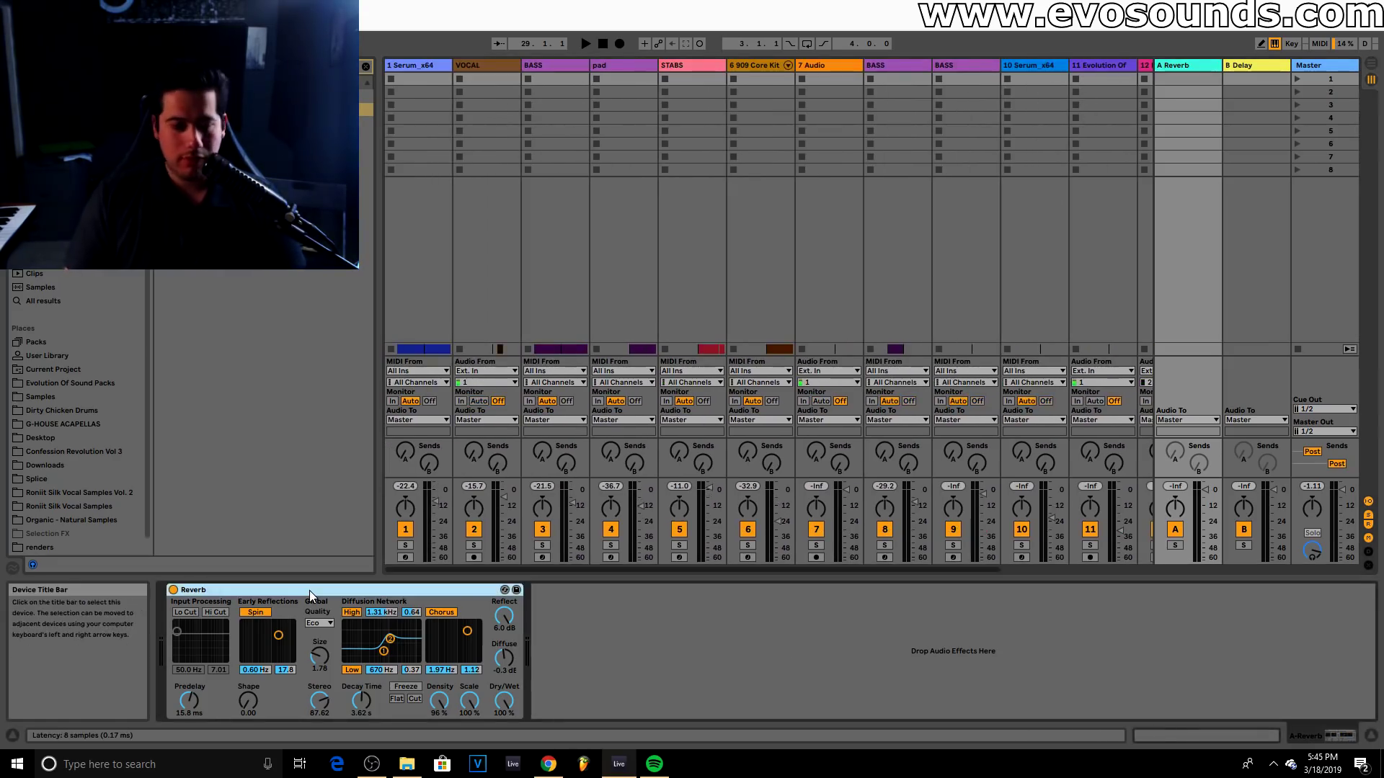
key("Delete")
Find the LittlePlate reverb in the browser, load it on return track A, and close its window
left_click(367, 65)
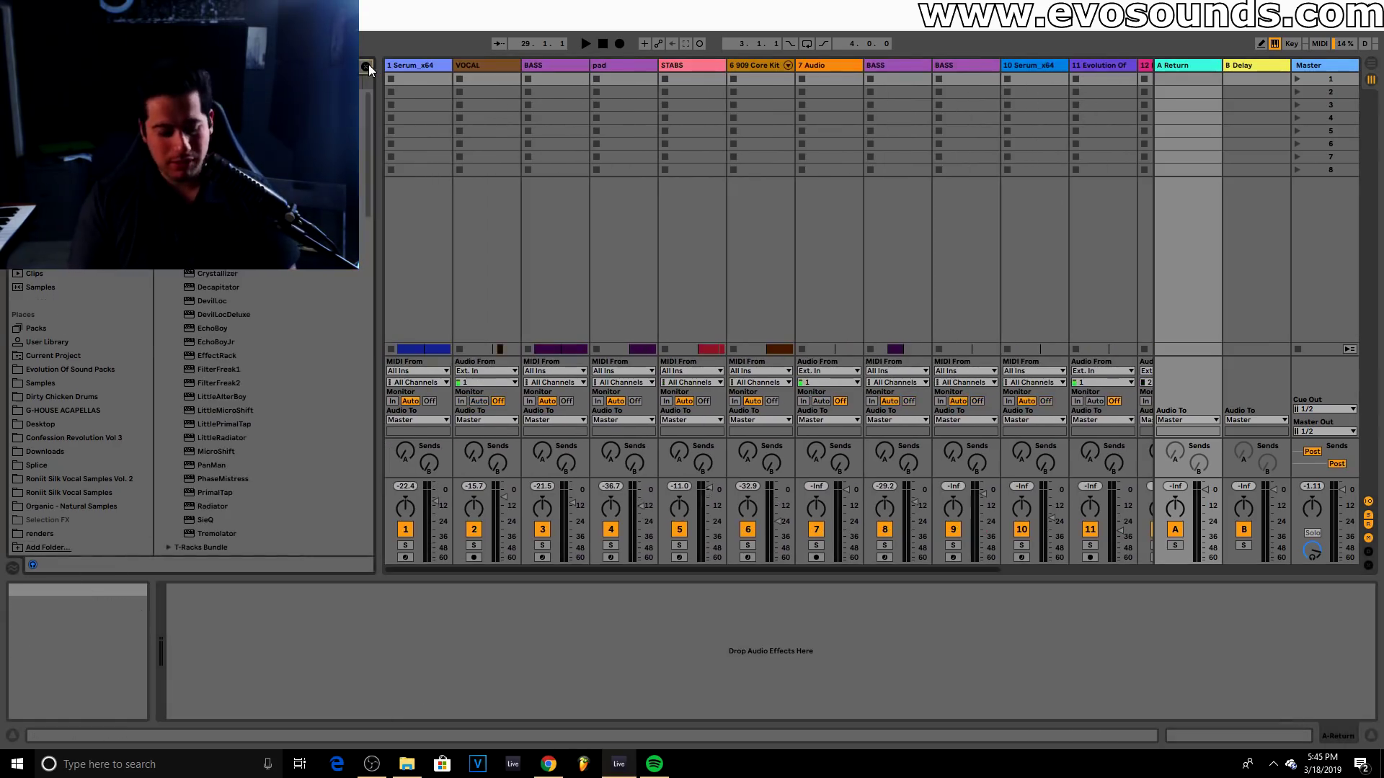
type("val")
left_click(288, 137)
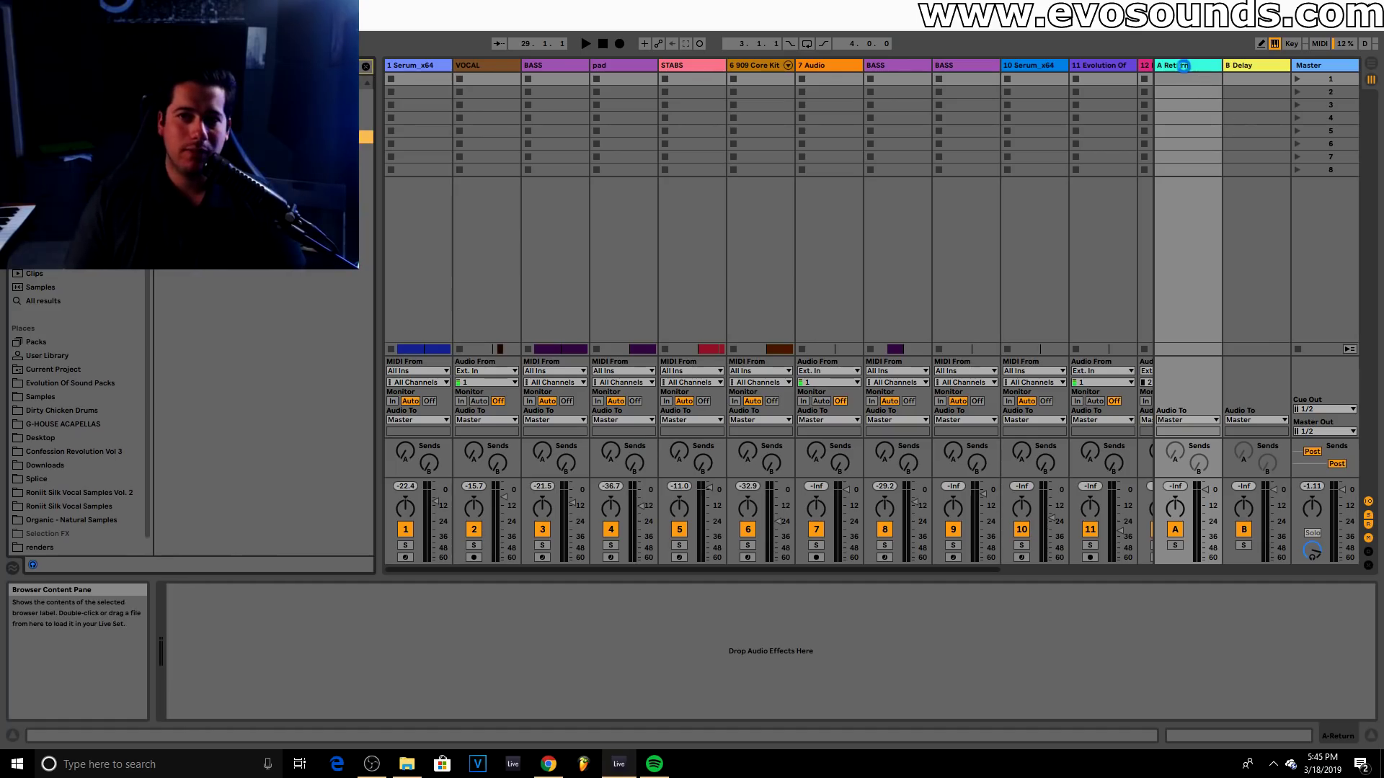
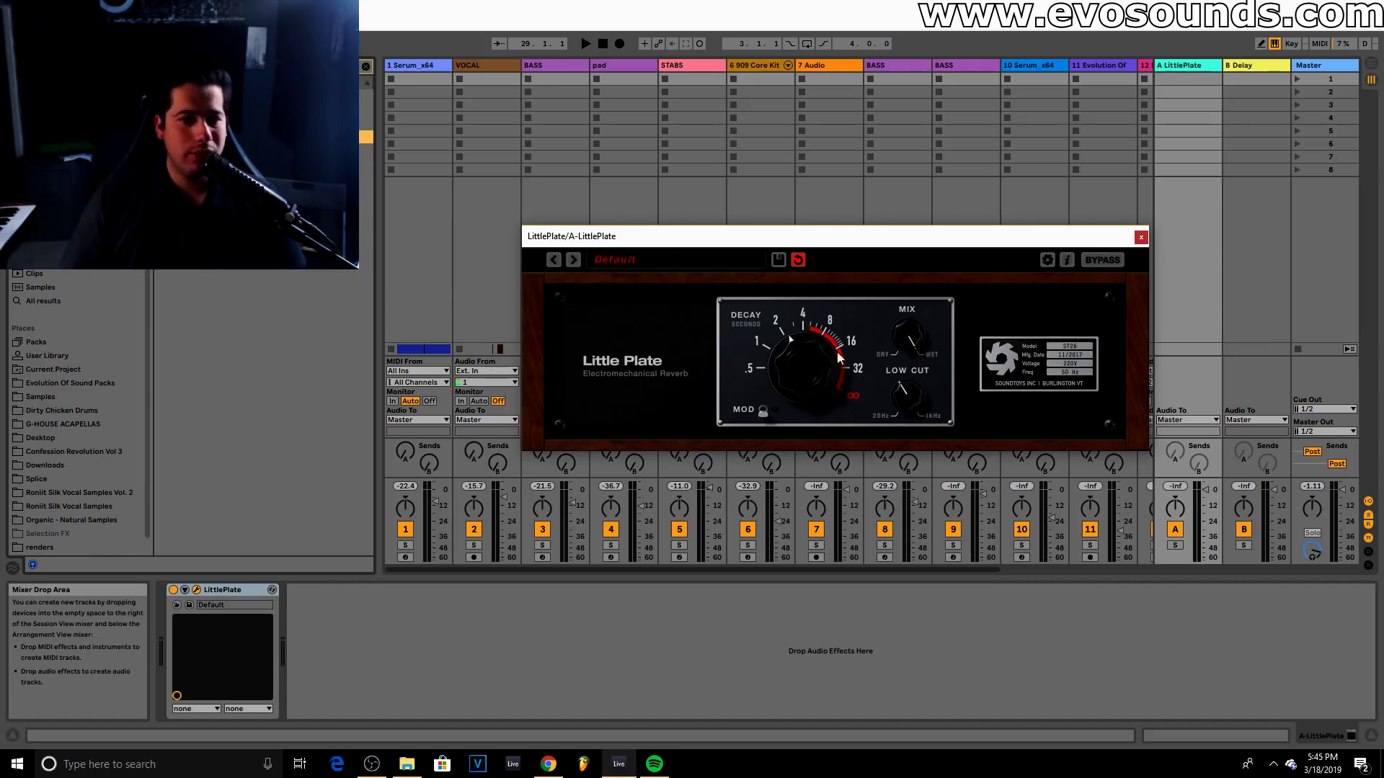
left_click(1145, 242)
Solo the STABS track in the arrangement, listen, and switch off the reverb in its Serum effects
key("Tab")
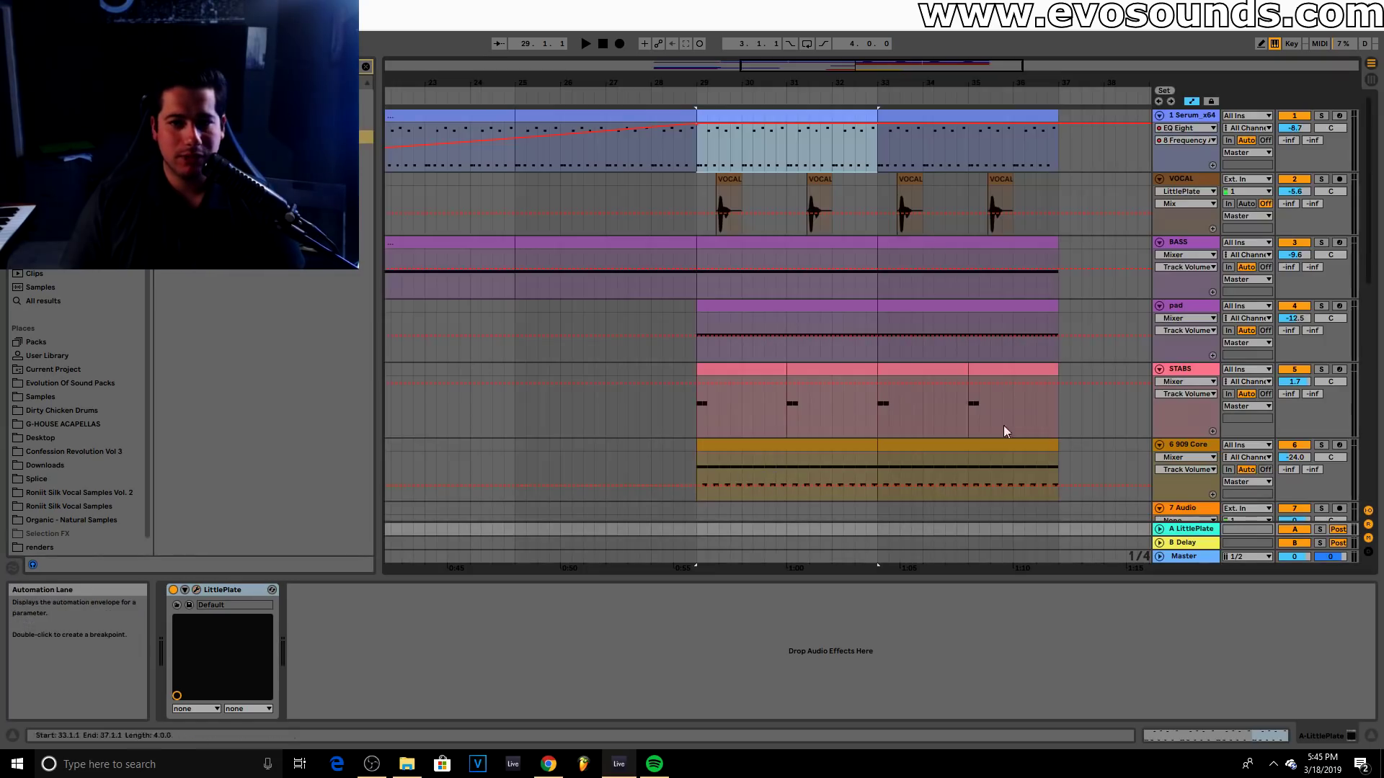
left_click(1321, 369)
key("space")
left_click(1183, 369)
key("space")
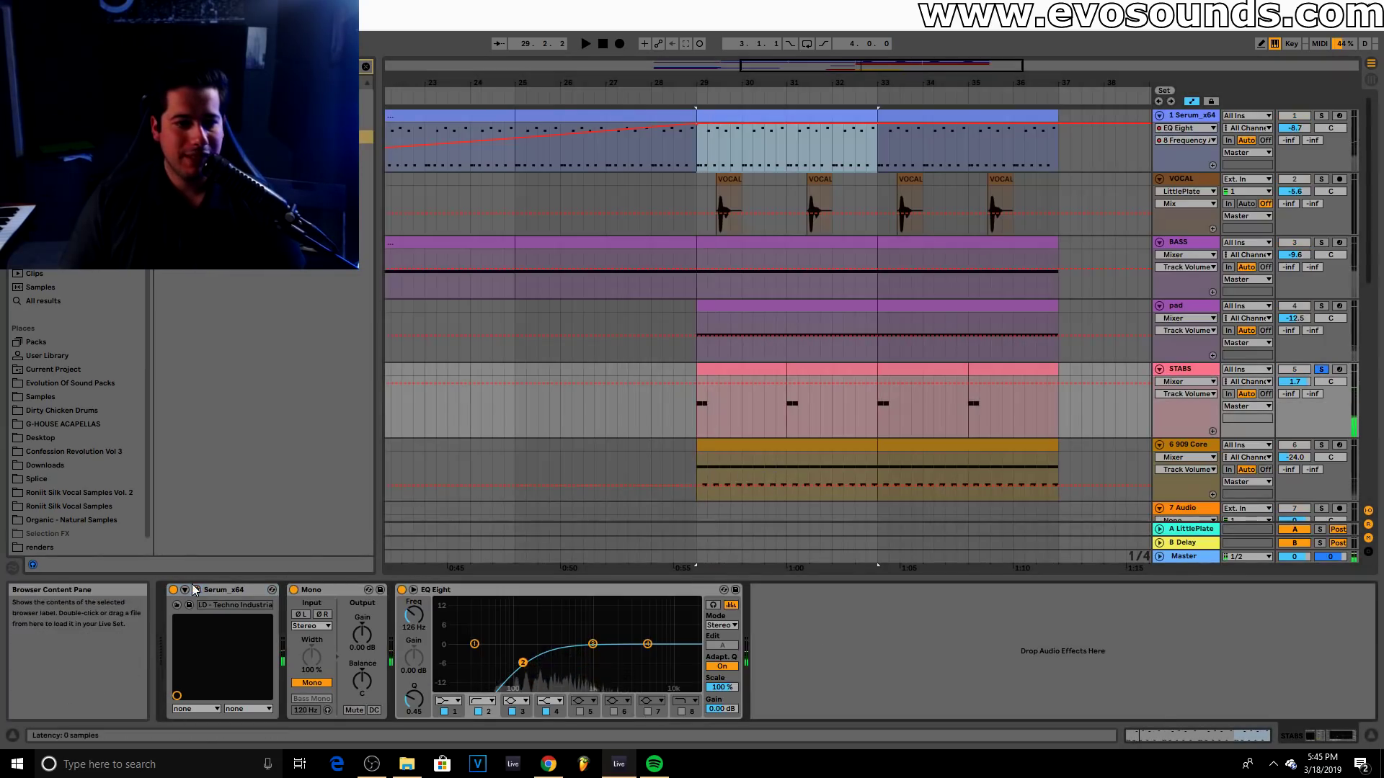
left_click(196, 591)
left_click(698, 259)
left_click(552, 316)
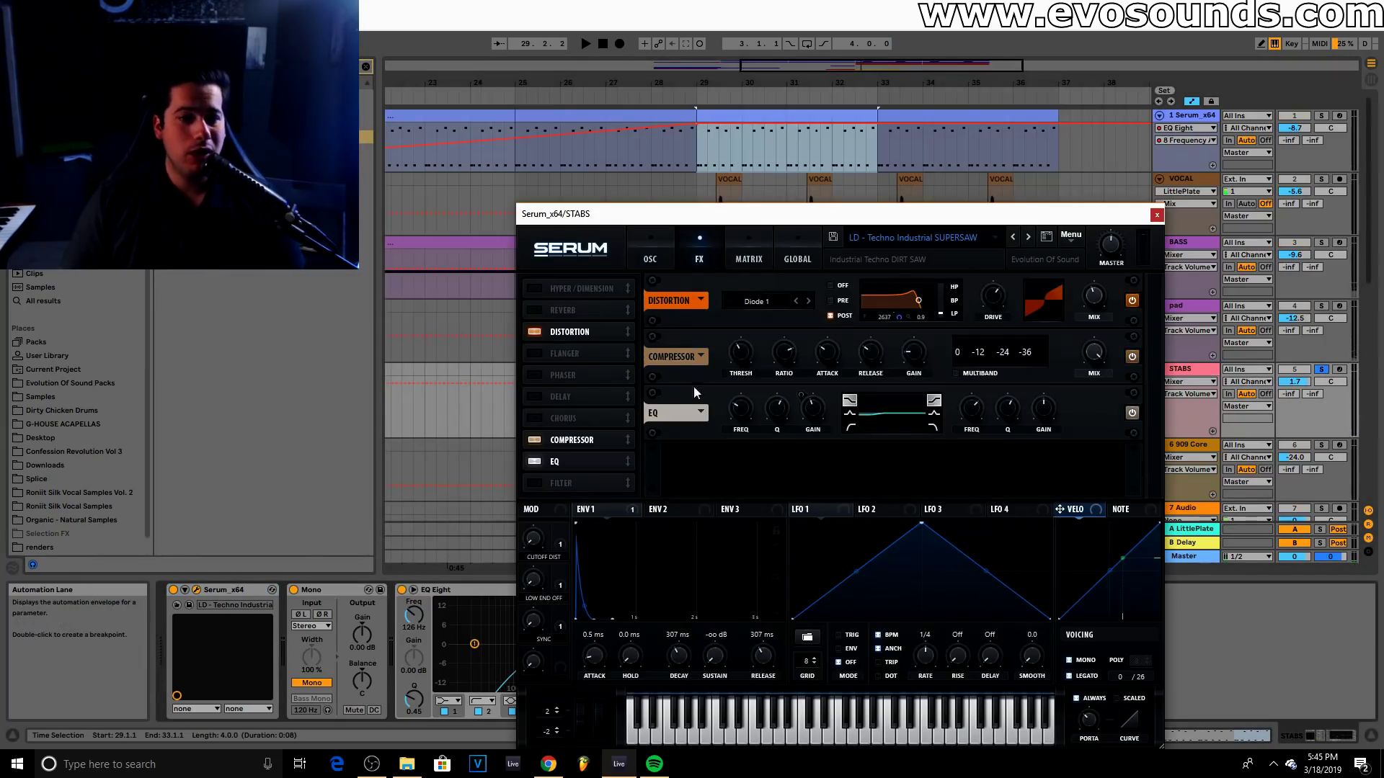
left_click(1155, 216)
Send the STABS track to the LittlePlate return at -7.3 dB and unsolo it
key("Tab")
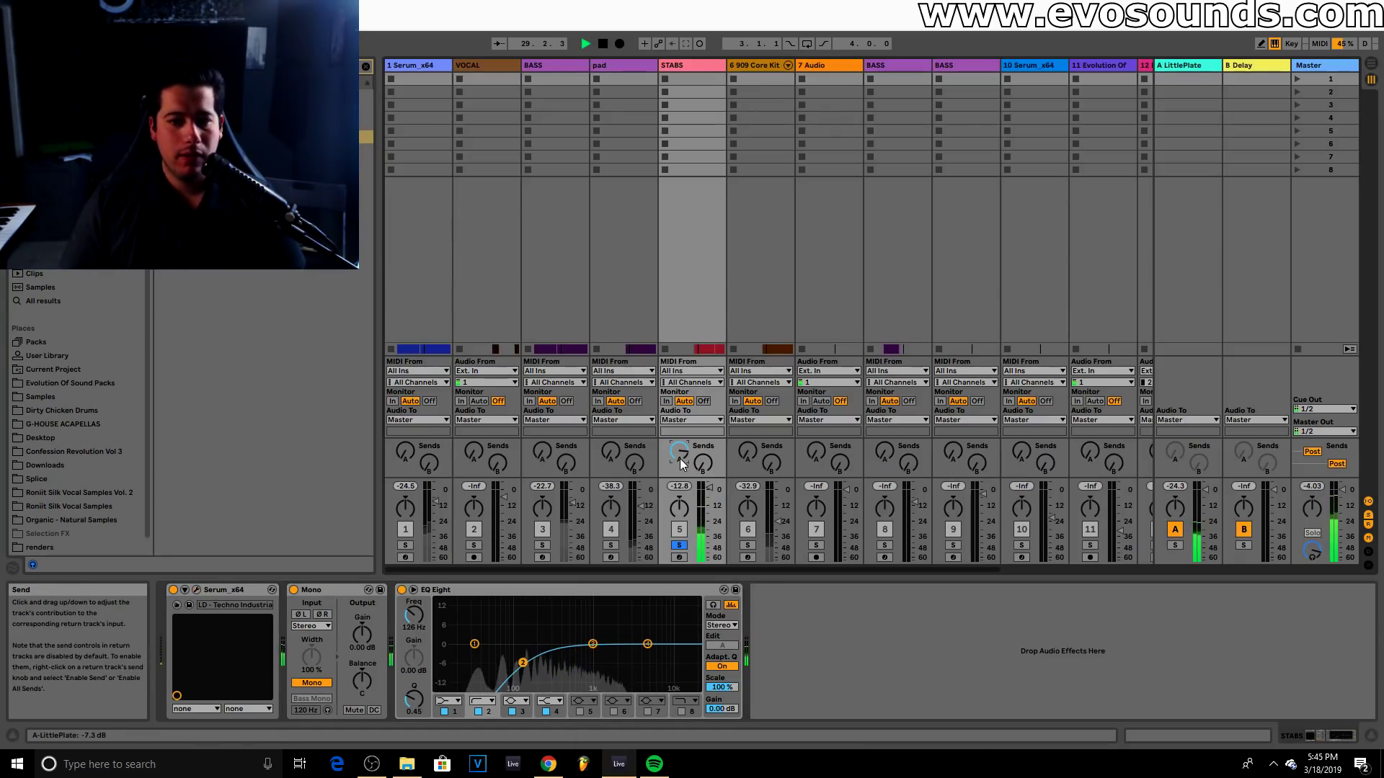
left_click(679, 545)
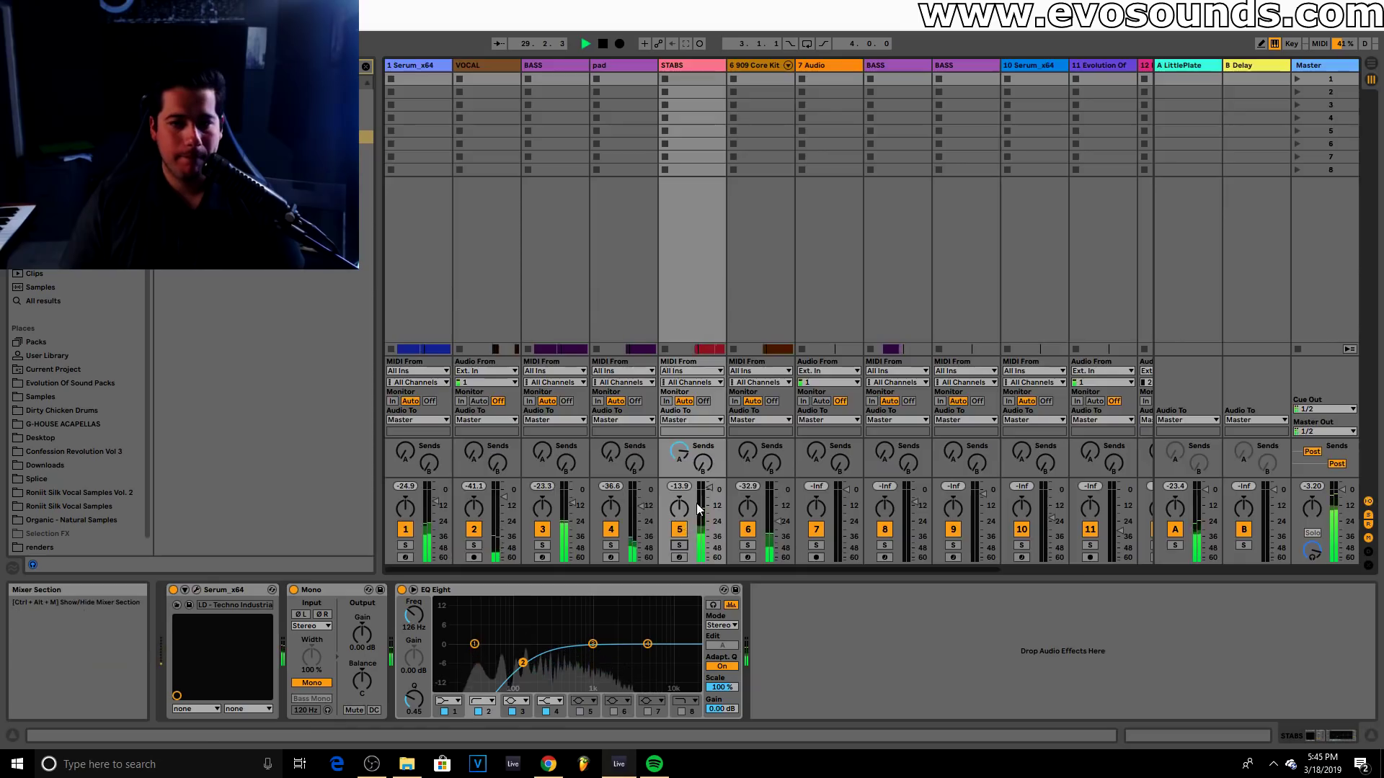
key("Tab")
Play the build-up before bar 29 and send the first Serum track to LittlePlate at -18.0 dB
left_click(549, 317)
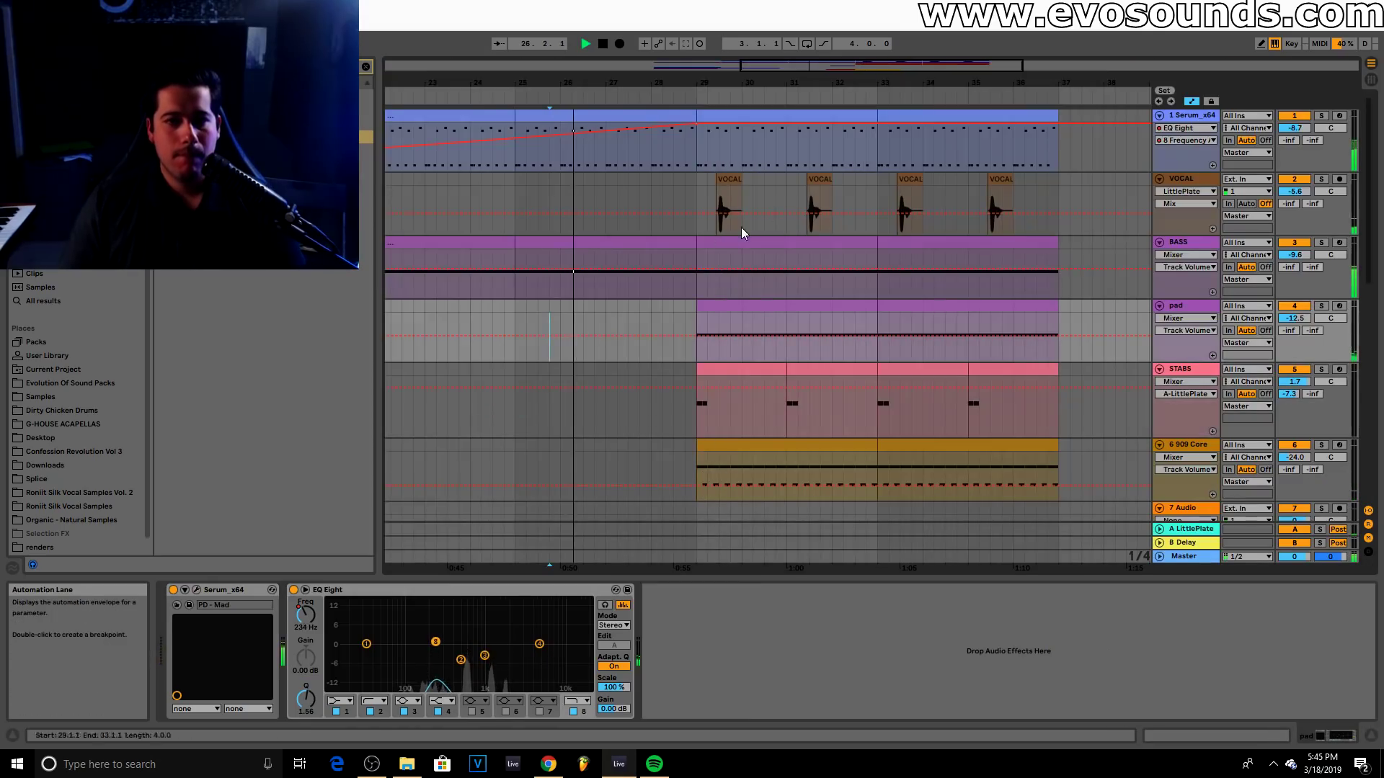
key("Tab")
left_click_drag(404, 447, 404, 429)
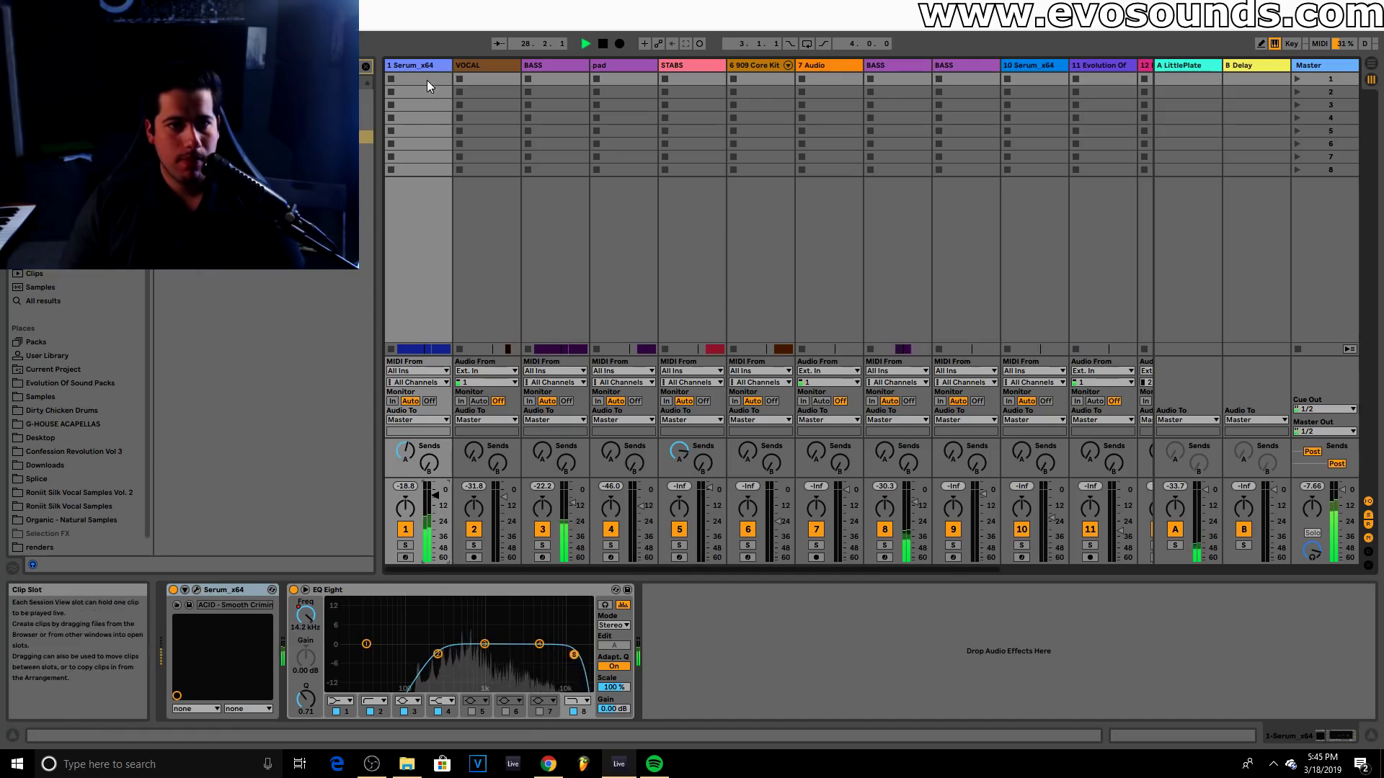
Rename the first Serum track as ACID and set its volume to -2.0 dB
left_click(413, 65)
key("ctrl+r")
type("ACID")
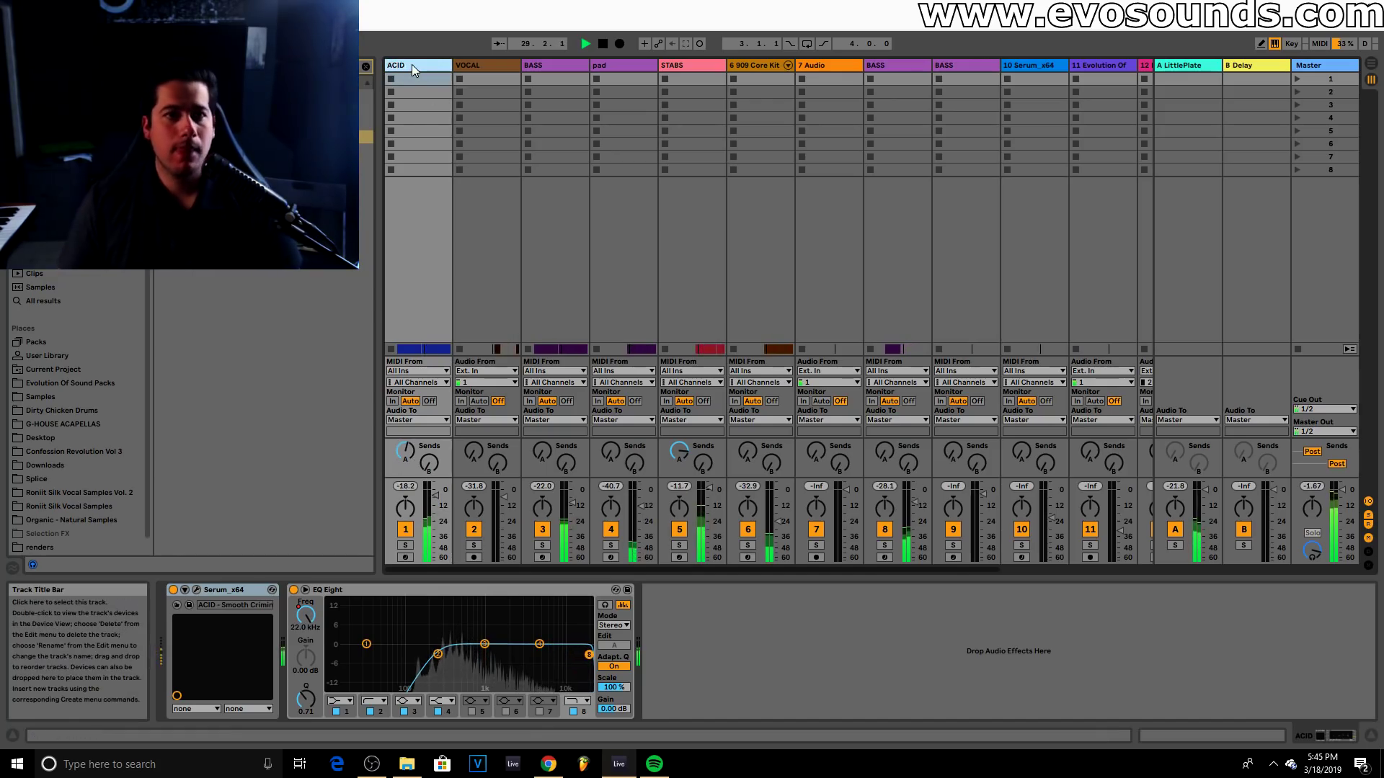
key("Return")
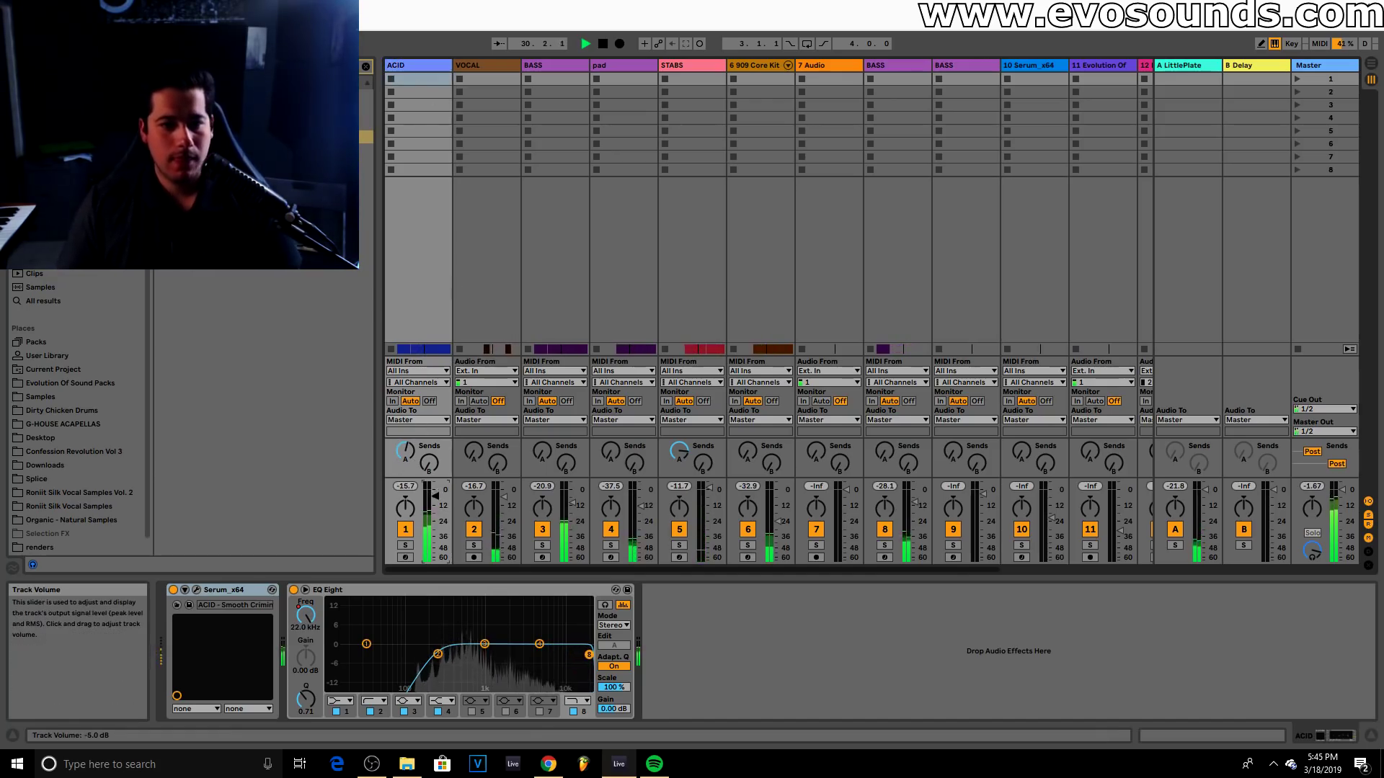
key("Tab")
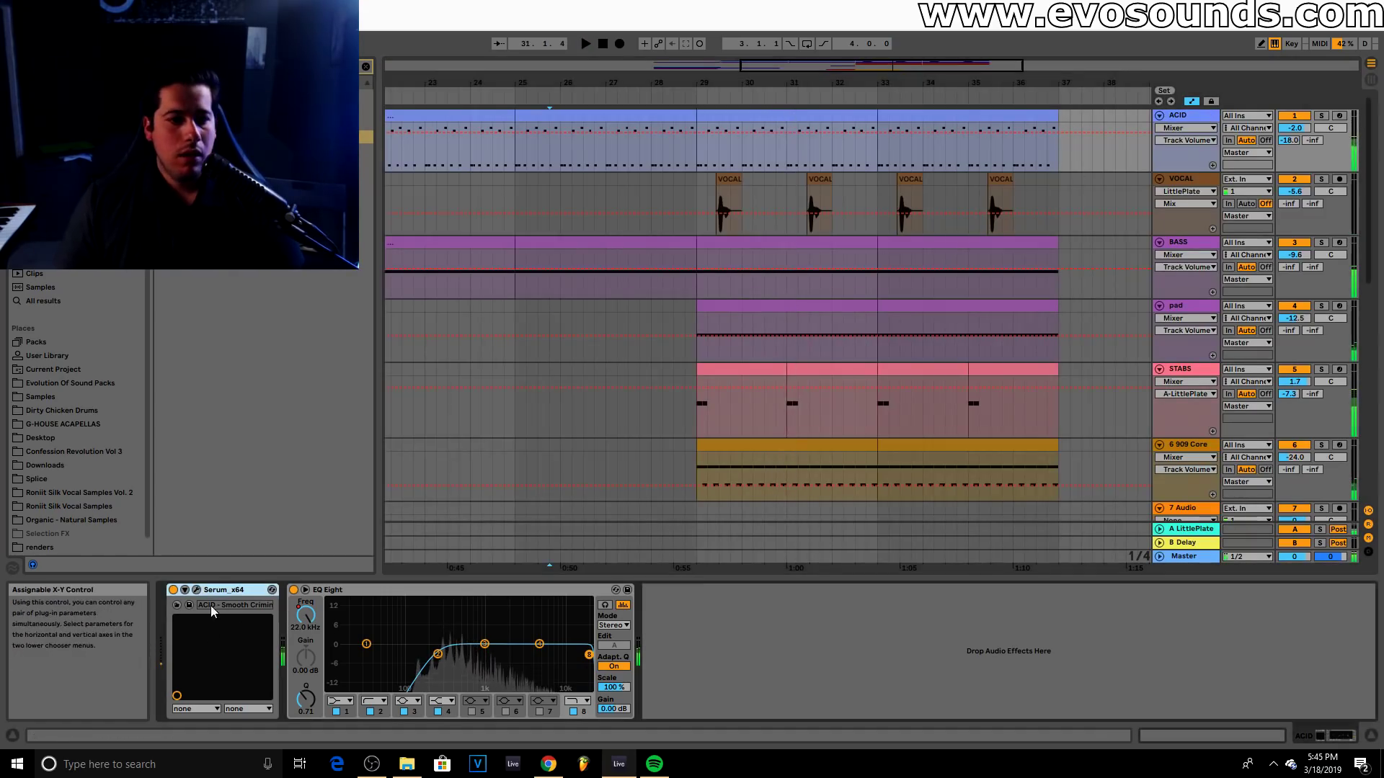
Automate Serum's filter resonance on the ACID track, rising from bar 29 to a peak at bar 33 and falling until bar 37
left_click(197, 590)
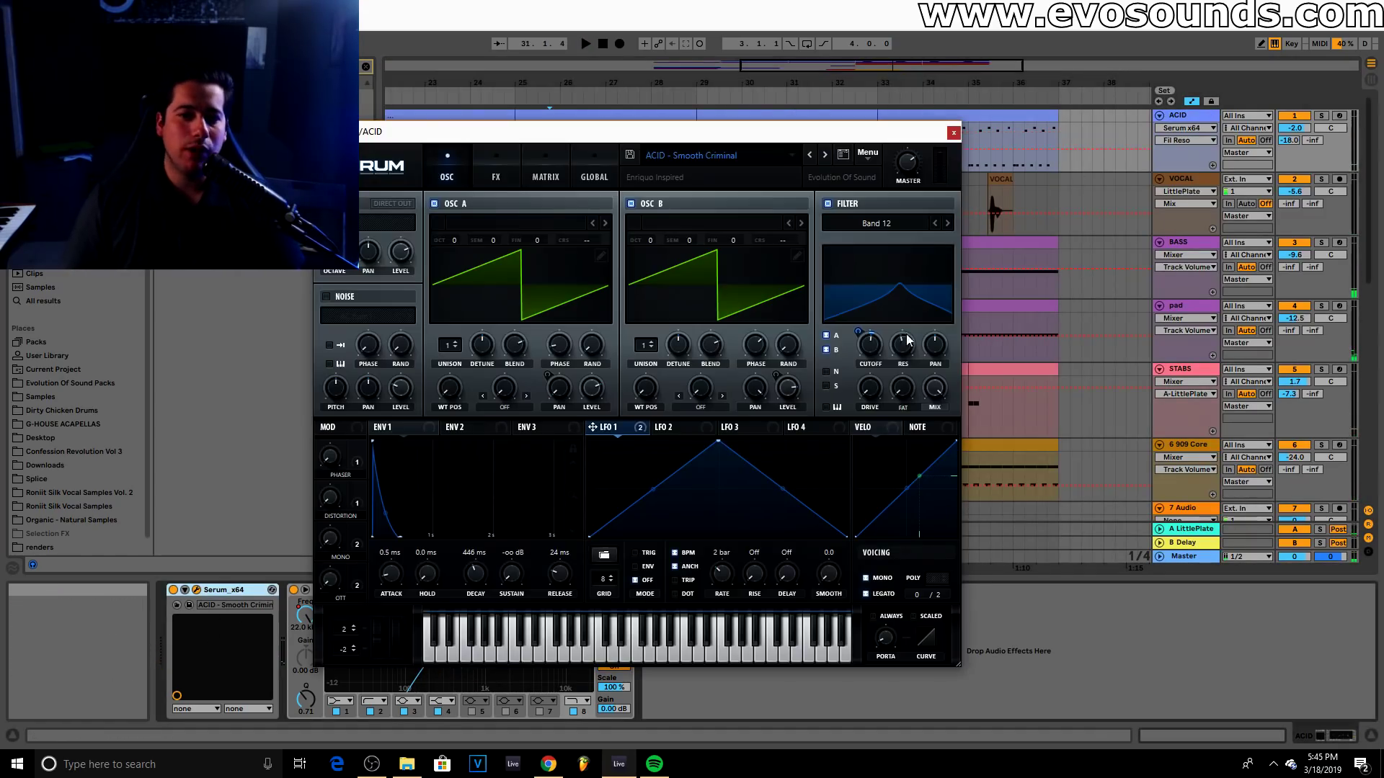
left_click(954, 131)
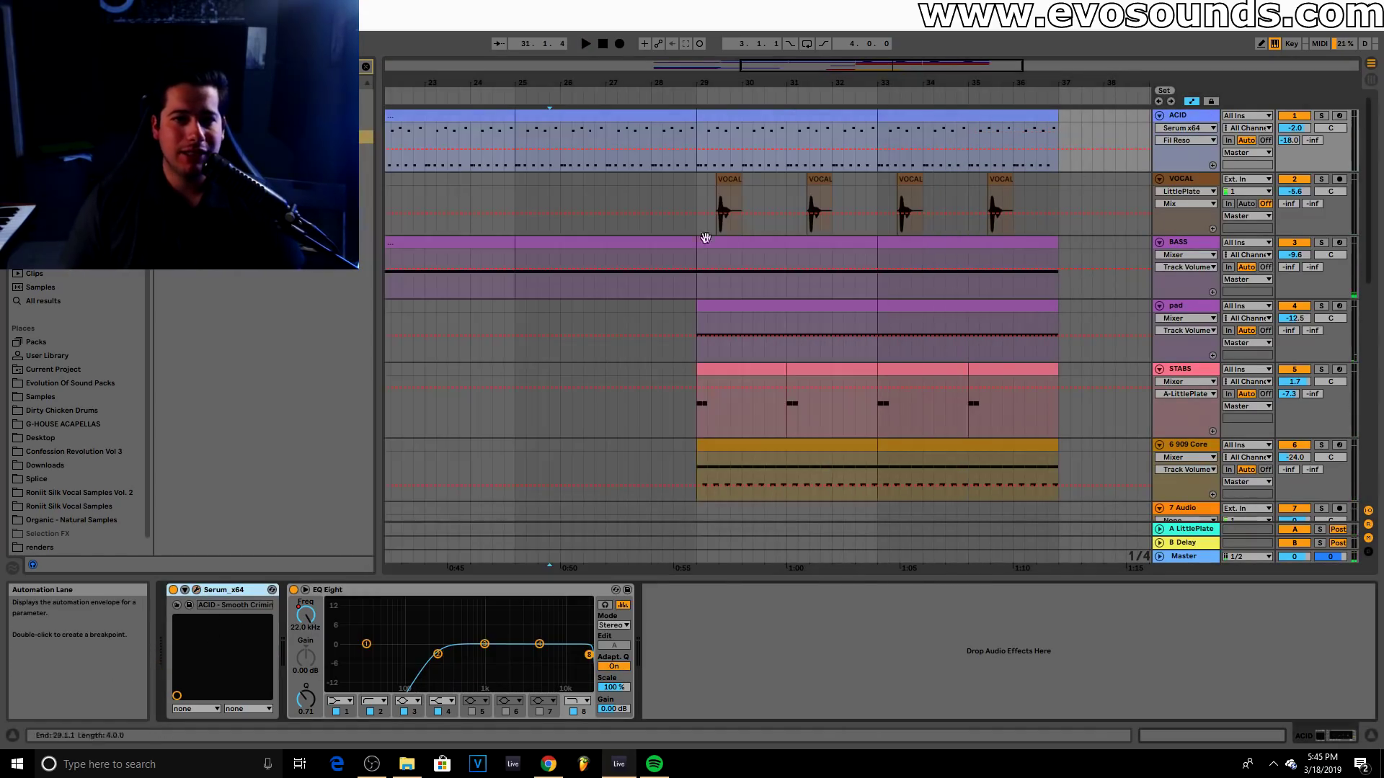
left_click(697, 149)
left_click_drag(718, 149, 877, 127)
key("space")
left_click(700, 140)
left_click_drag(1013, 128, 1058, 151)
Set the ACID track's volume to -4.7 dB while listening to the resonance sweep
left_click_drag(966, 65, 1032, 69)
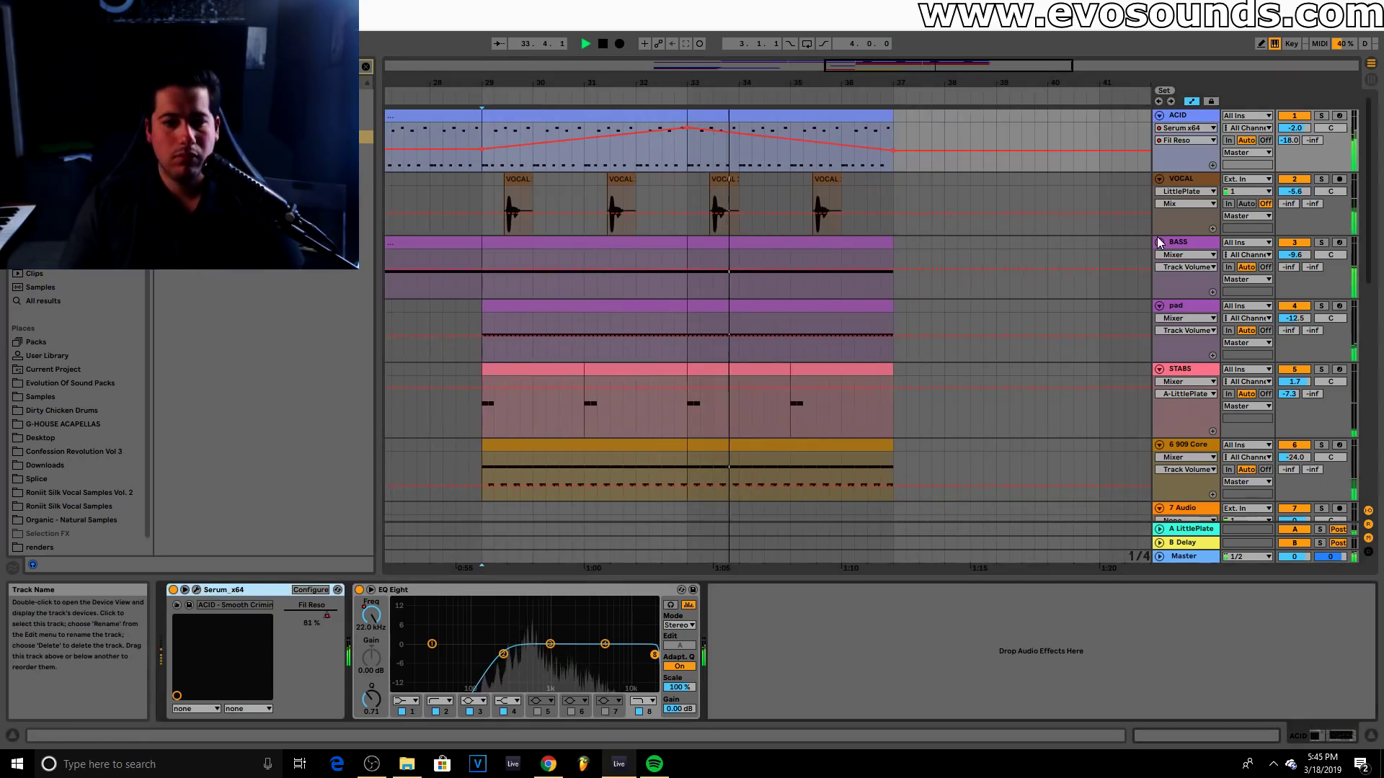
left_click_drag(1295, 127, 1295, 140)
key("space")
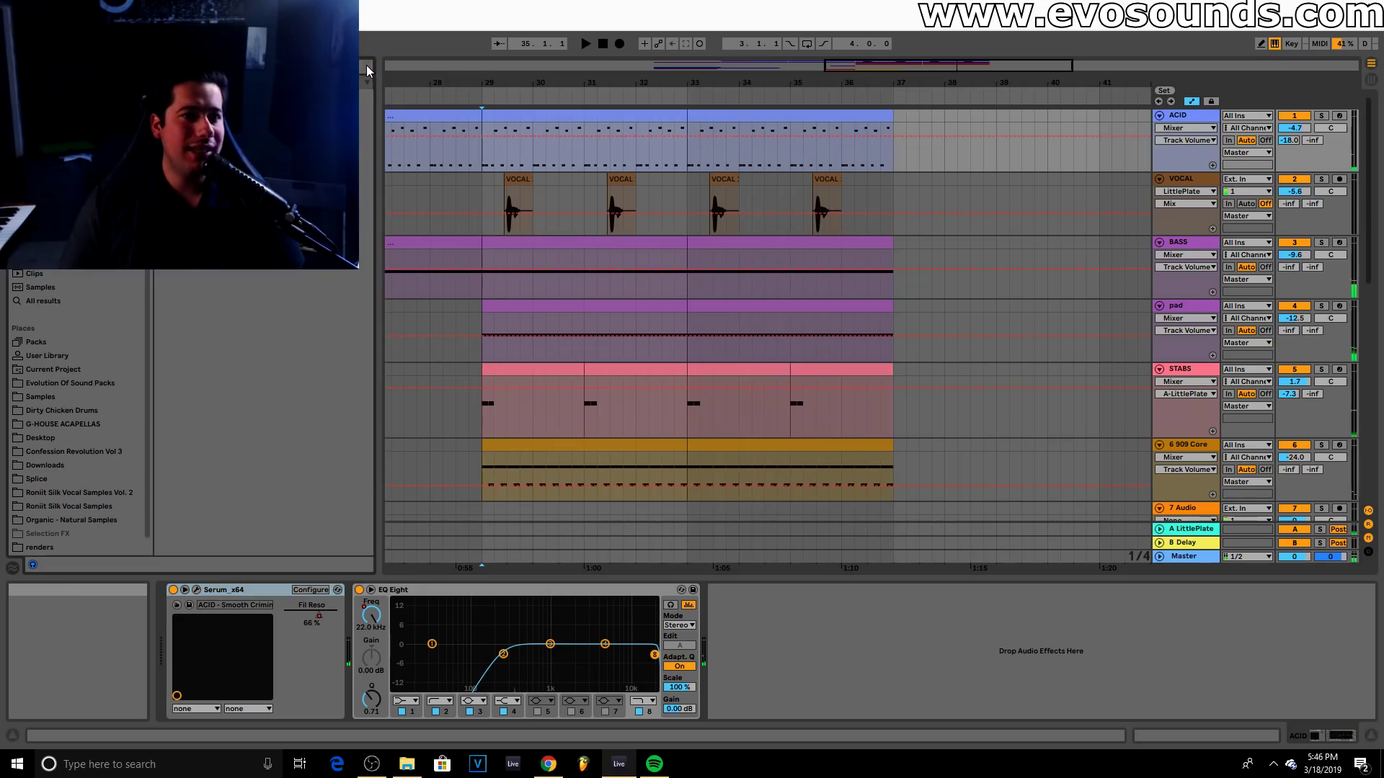
Insert the Mono utility between Serum and EQ Eight on the ACID track and open its Serum
left_click(367, 66)
type("u")
left_click_drag(268, 270, 344, 667)
left_click(196, 589)
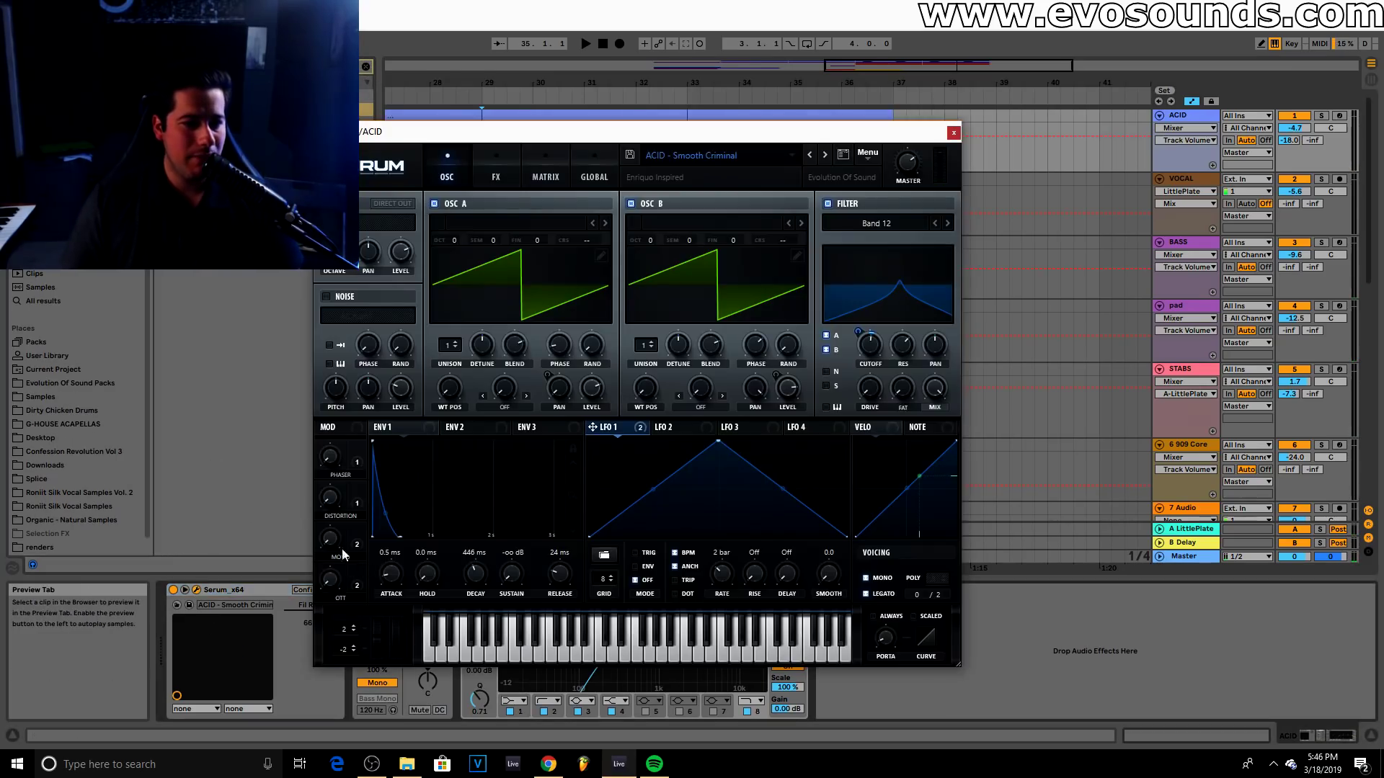
Solo the ACID track, set its volume to 0.7 dB and remove its Mono utility
left_click(954, 133)
key("space")
left_click(1321, 116)
left_click(1295, 129)
left_click_drag(1295, 128, 1295, 109)
left_click(359, 590)
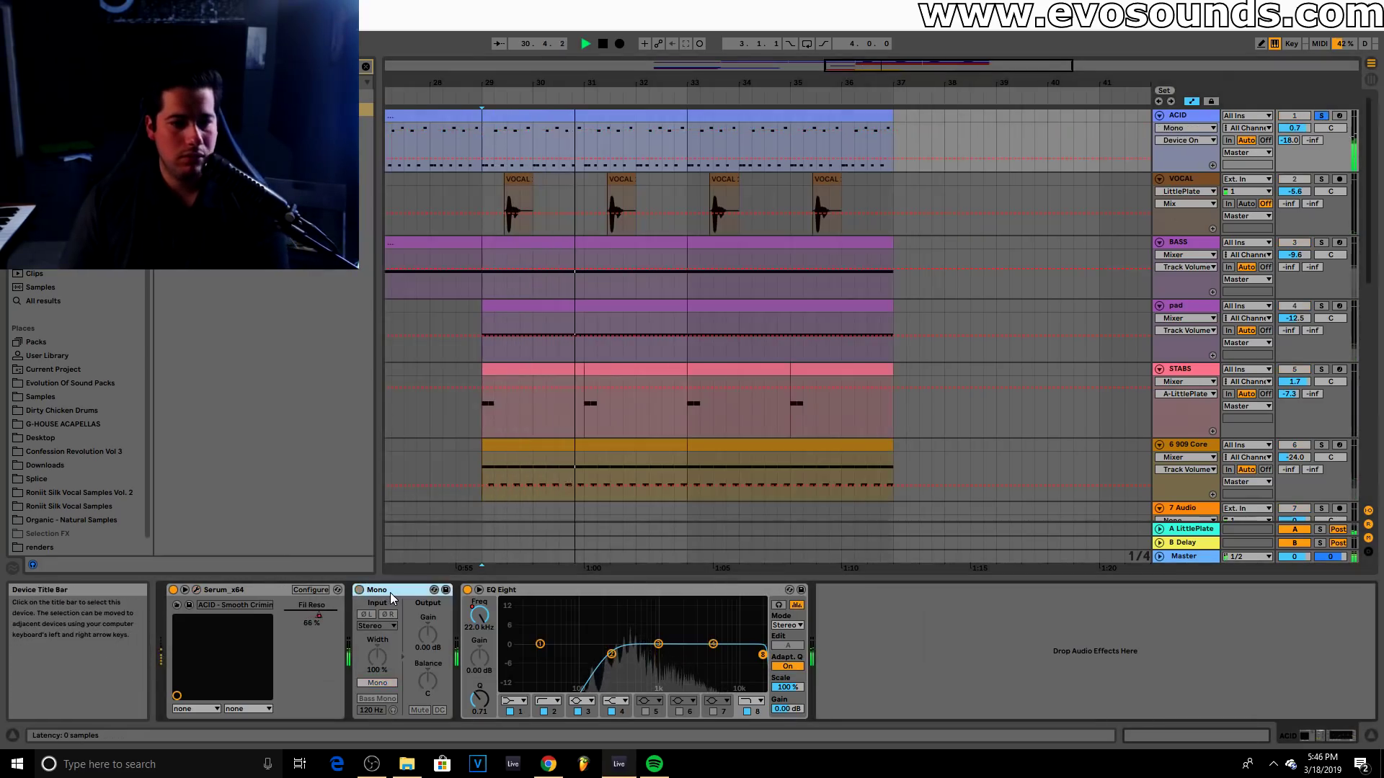
key("Delete")
Turn off the Reverb and Delay effects in the ACID track's Serum
left_click(197, 589)
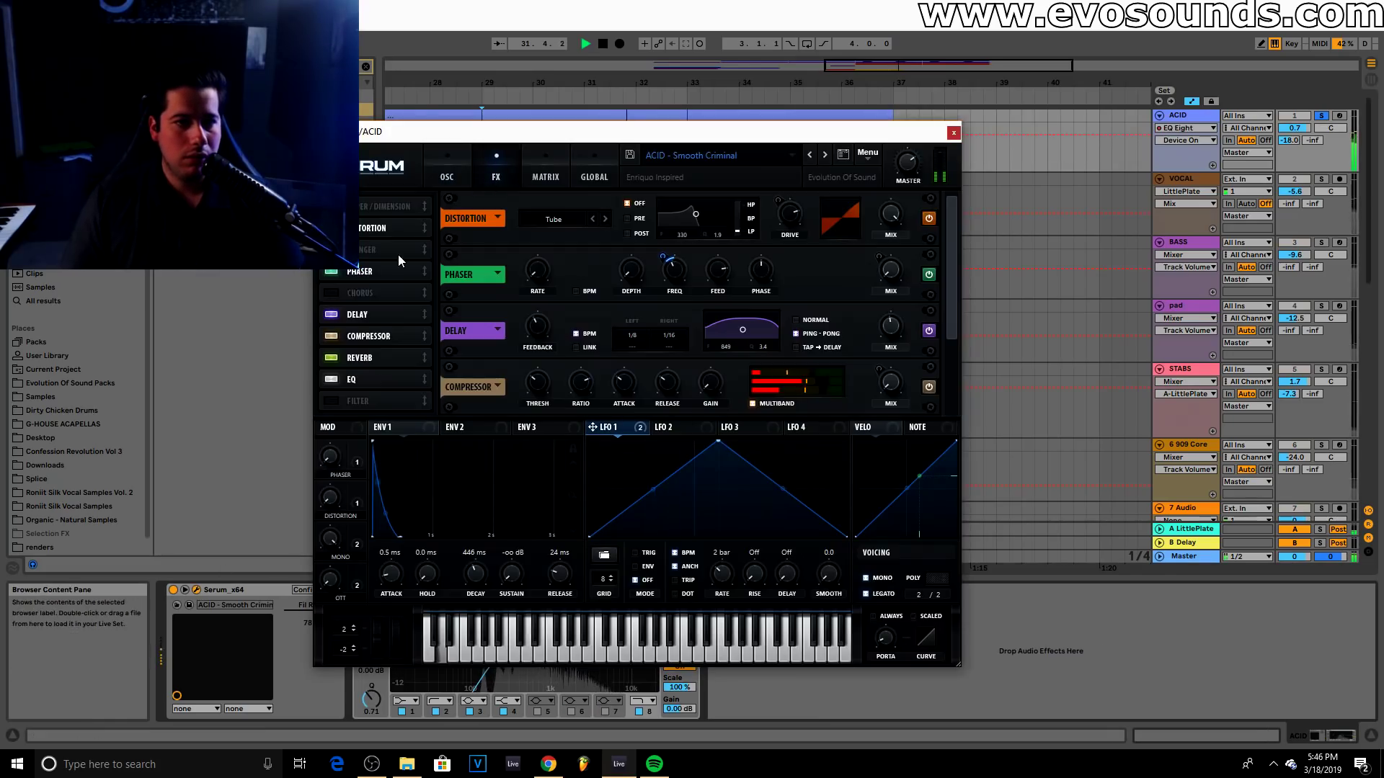
left_click(330, 358)
left_click(331, 315)
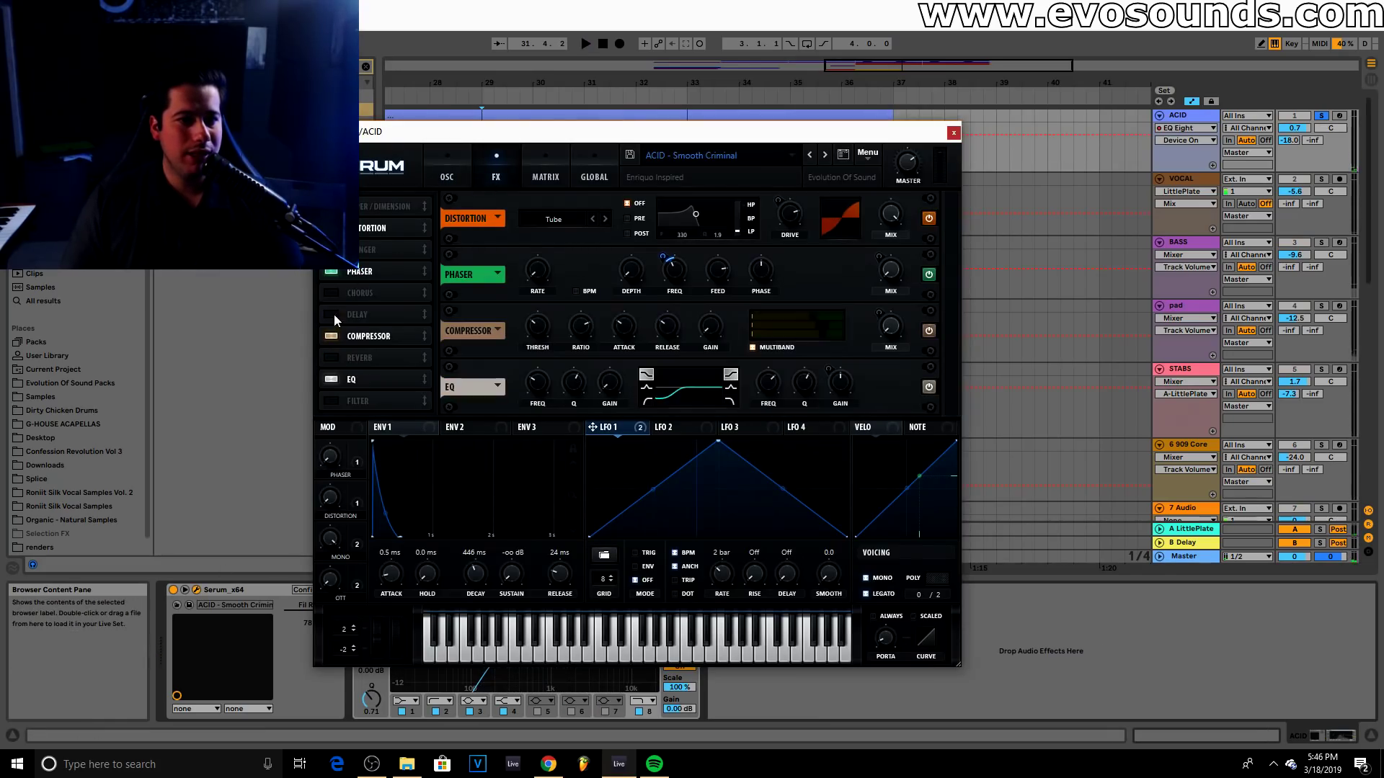
key("space")
left_click(954, 134)
Replace the Delay on return track B with Echo and set its Dry/Wet to 100 %
key("Tab")
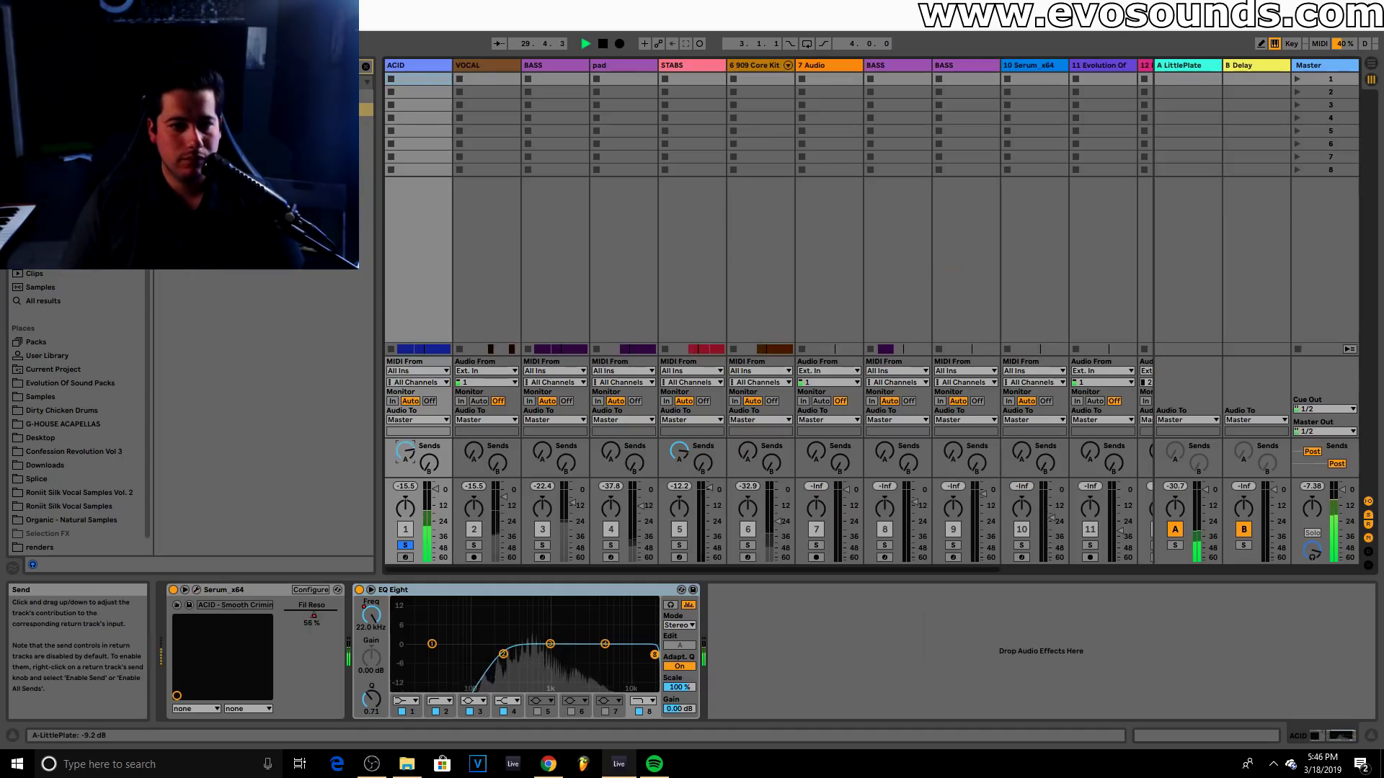
left_click(1283, 80)
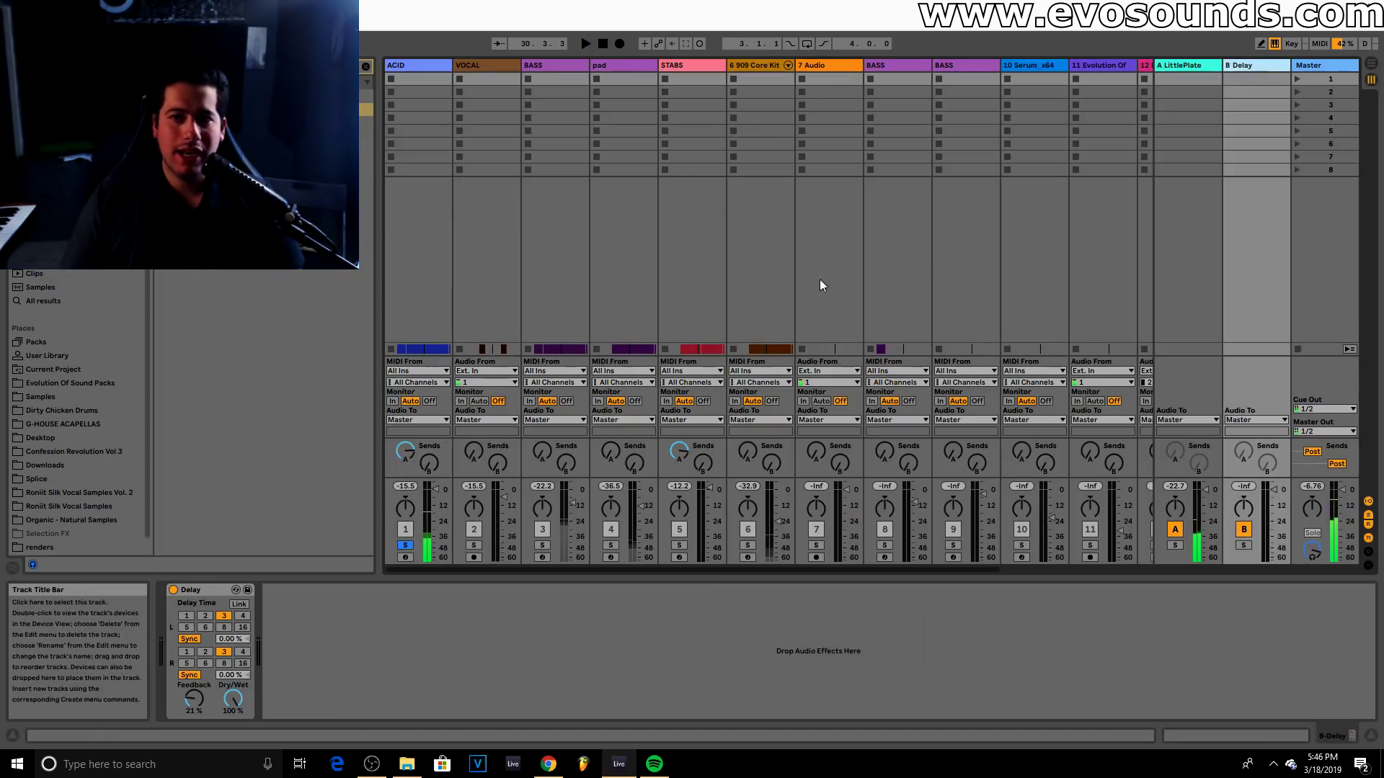
left_click(196, 591)
key("Delete")
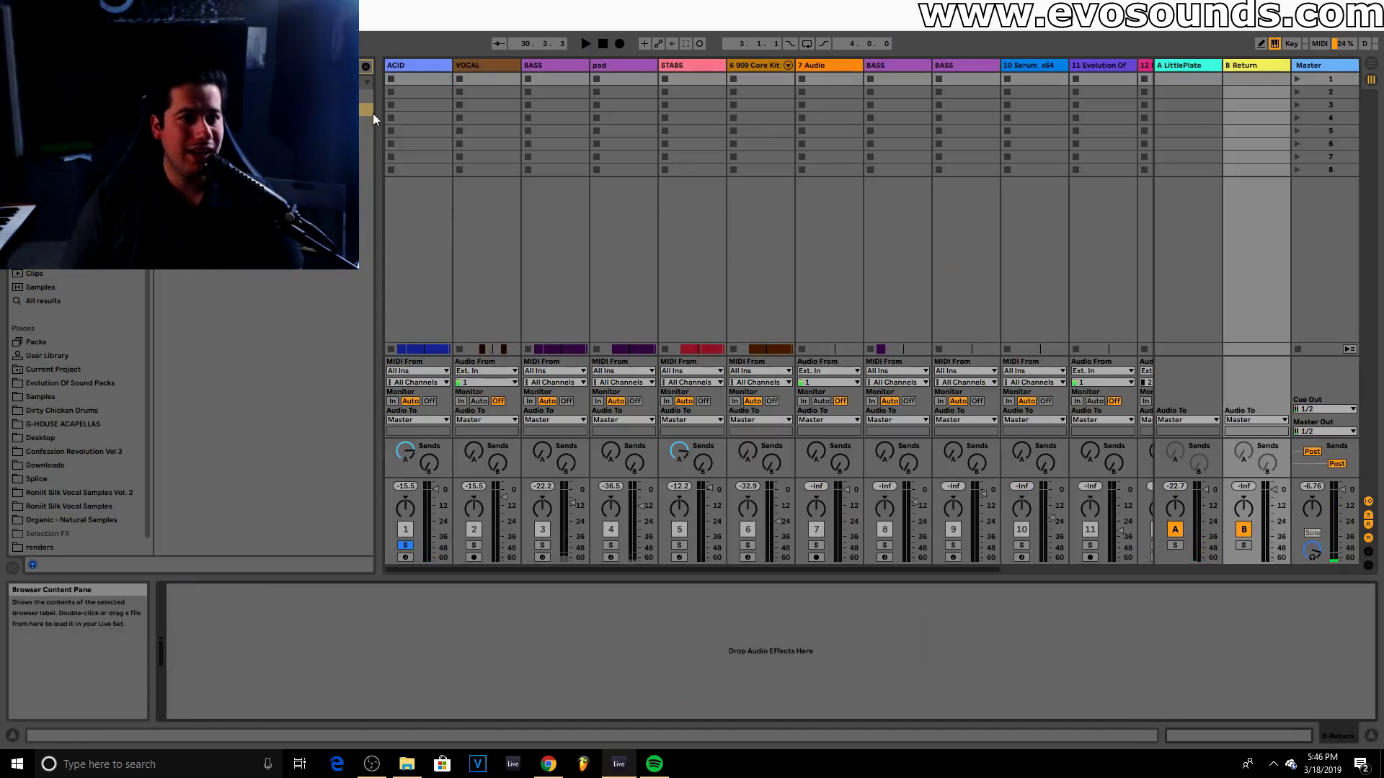
left_click_drag(217, 96, 1254, 71)
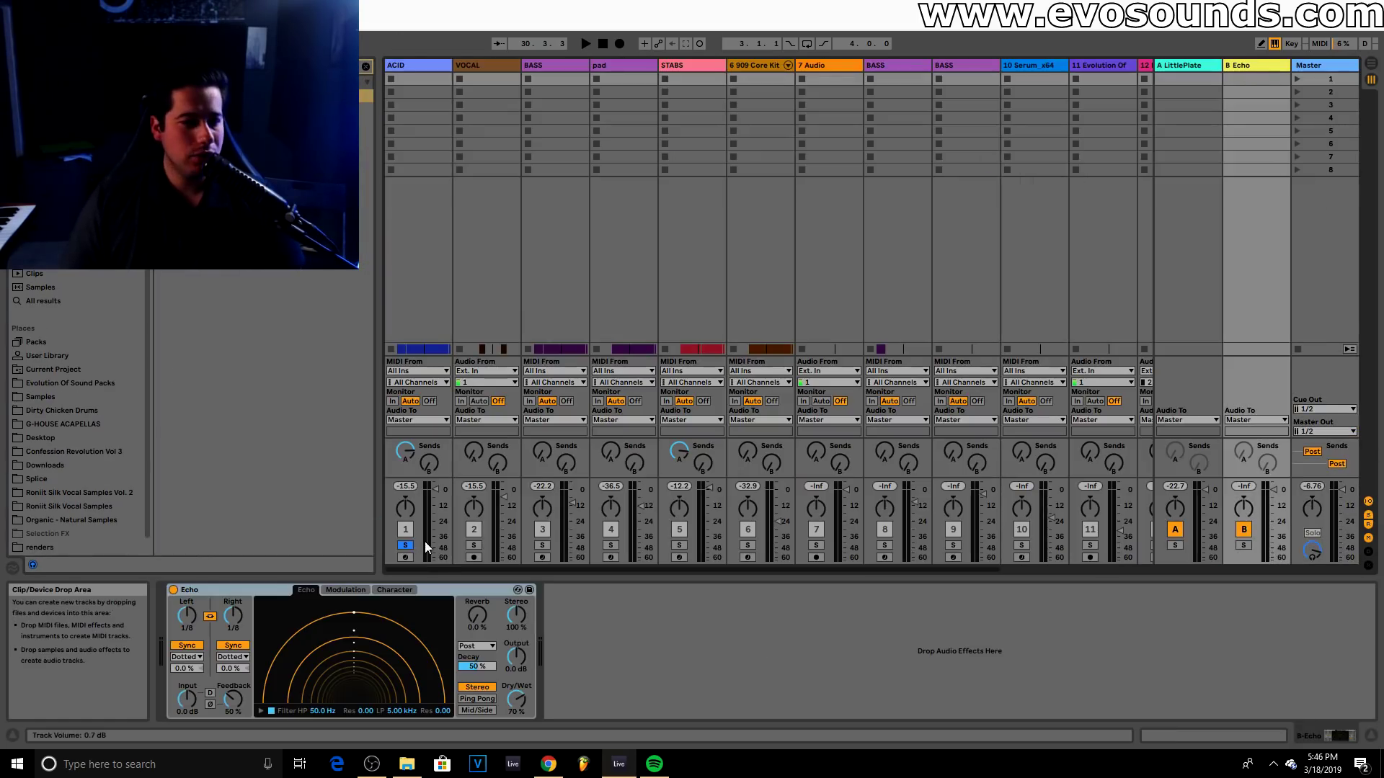
left_click_drag(515, 716, 499, 703)
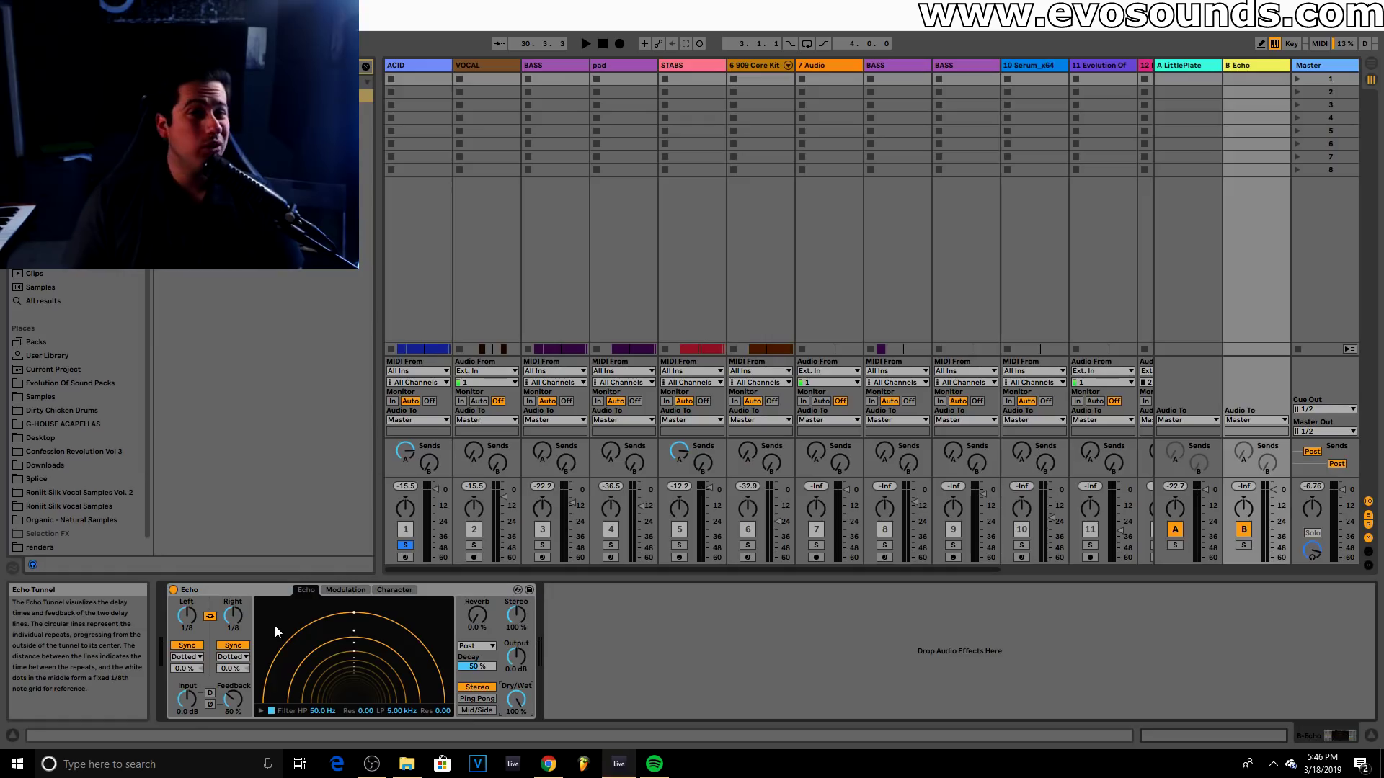
Set both Echo delay times to straight 1/16 notes and send the ACID track to Echo at about -12 dB
left_click(241, 656)
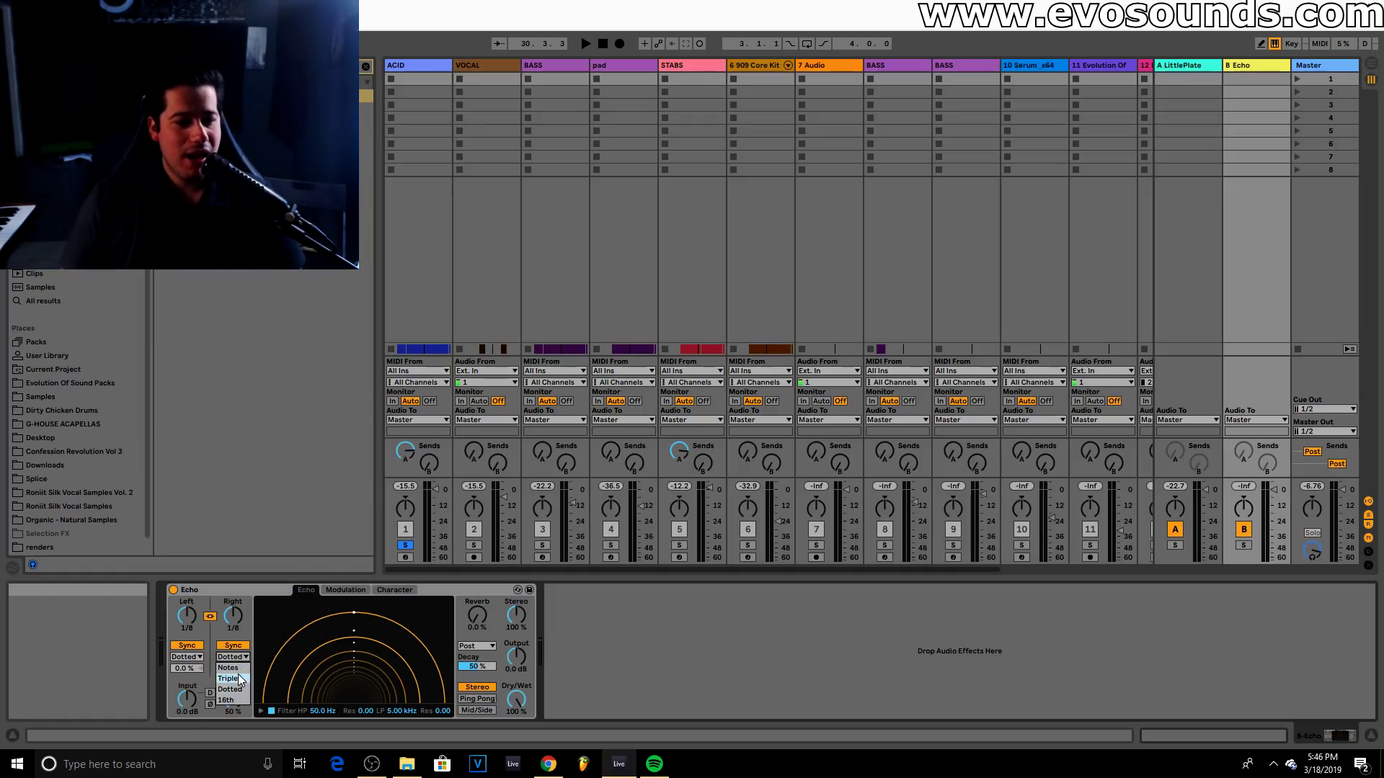
left_click(229, 668)
left_click_drag(233, 615, 233, 628)
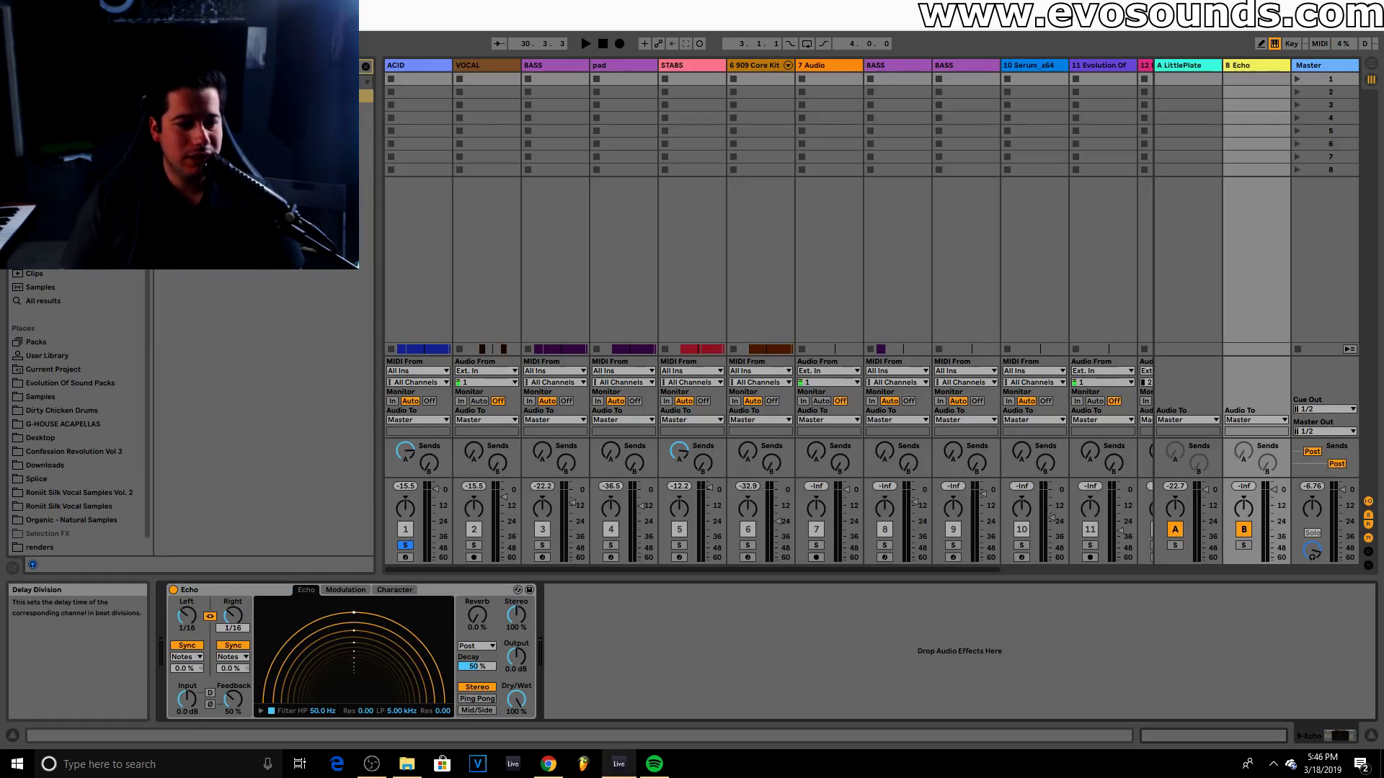
key("space")
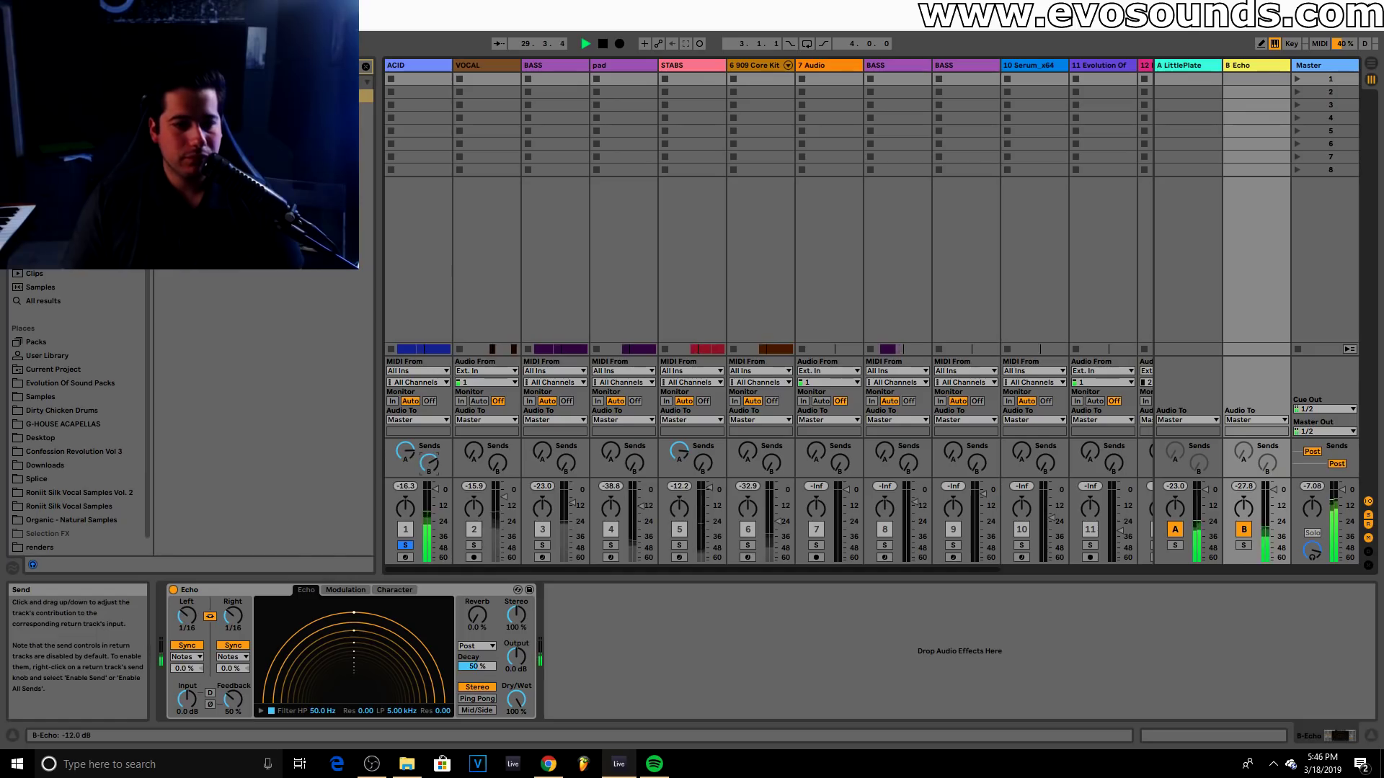
Shape Echo with filter cutoffs of 257 Hz high-pass and 13.9 kHz low-pass, 75 % feedback and Ping Pong mode
left_click(261, 711)
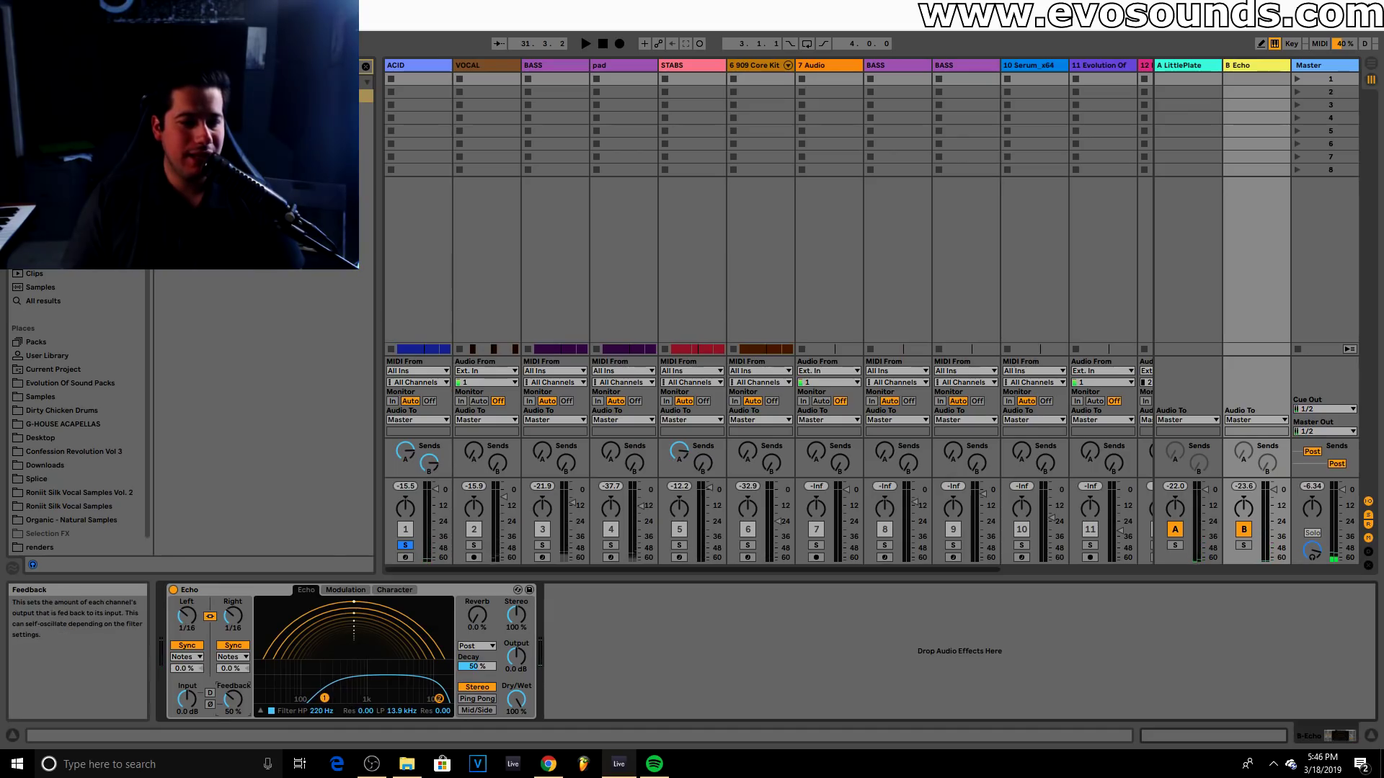
left_click_drag(240, 693, 240, 688)
key("space")
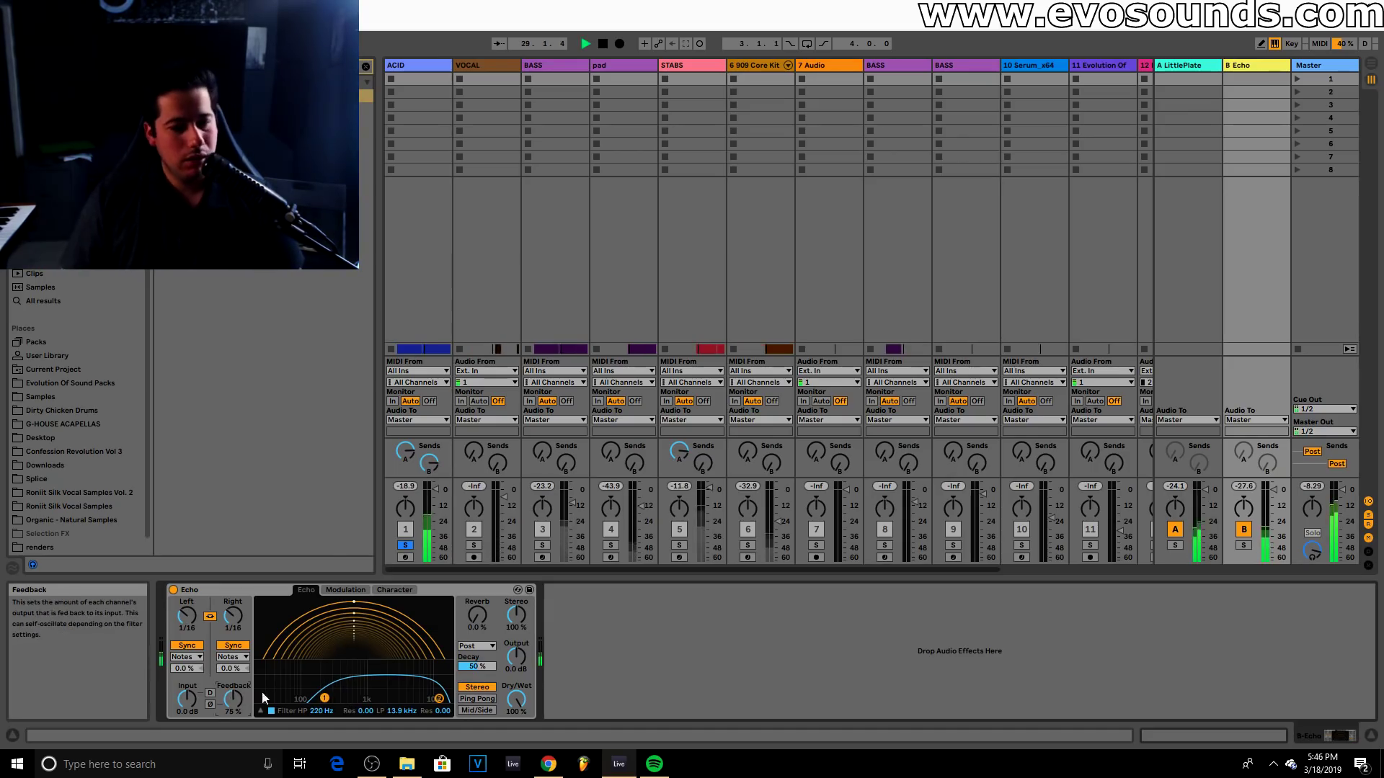
left_click(478, 699)
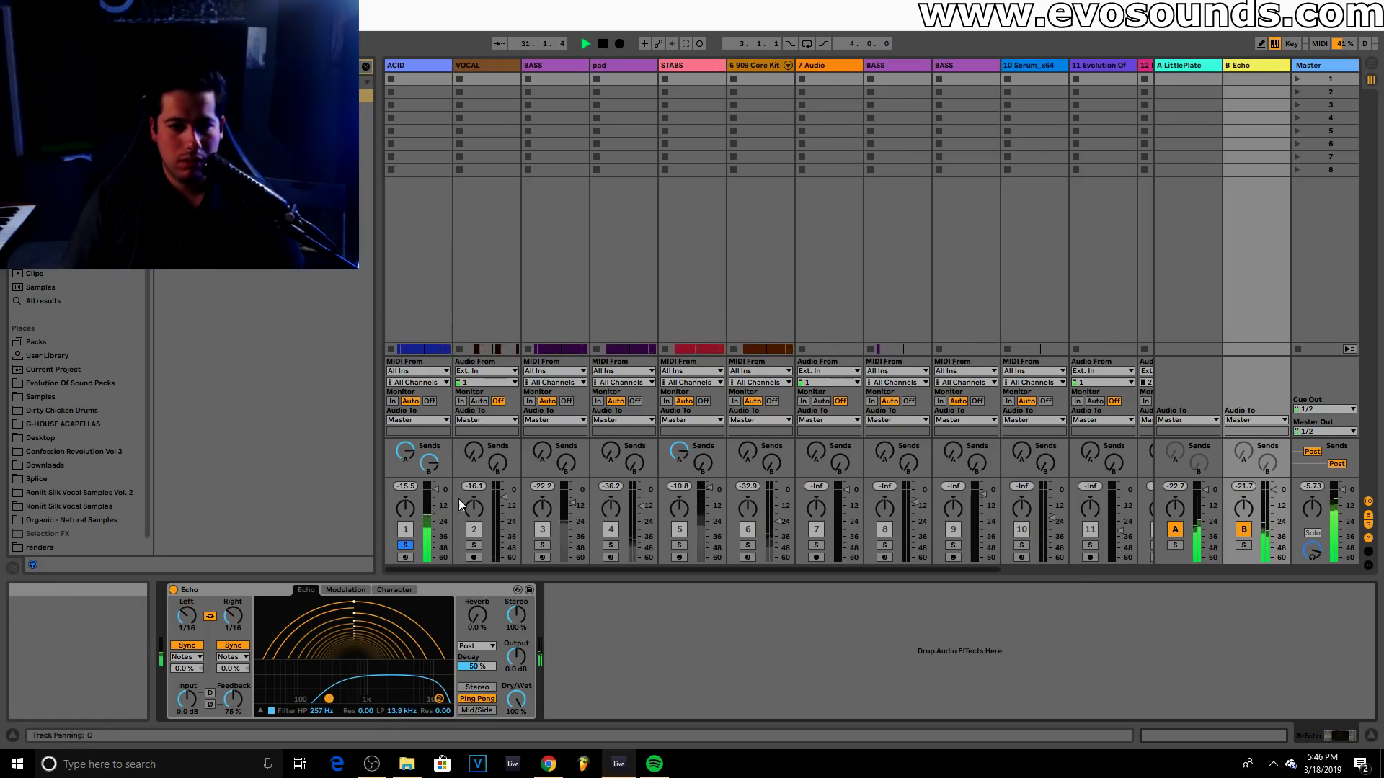
Unsolo the ACID track and play the arrangement from bar 17
left_click_drag(442, 477, 441, 361)
left_click(405, 546)
key("Tab")
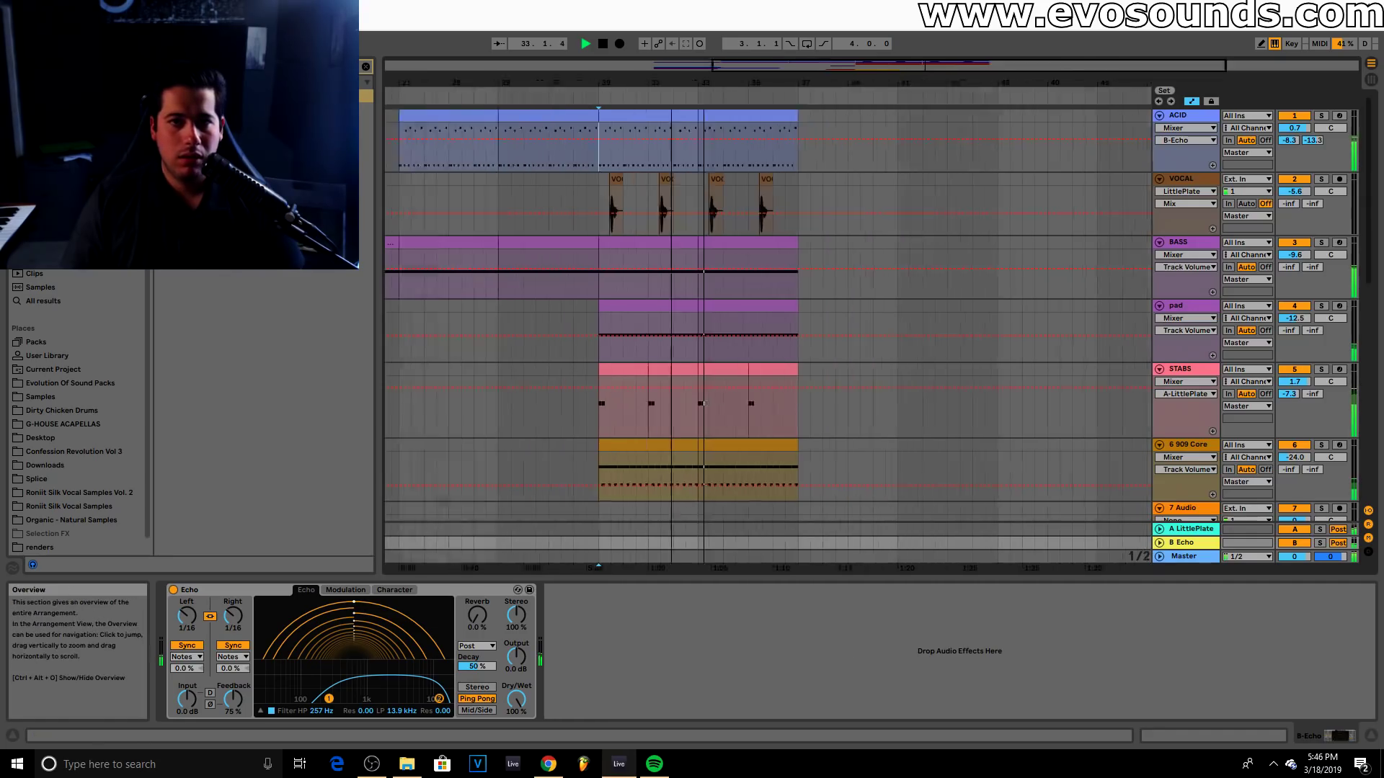
left_click(403, 153)
key("space")
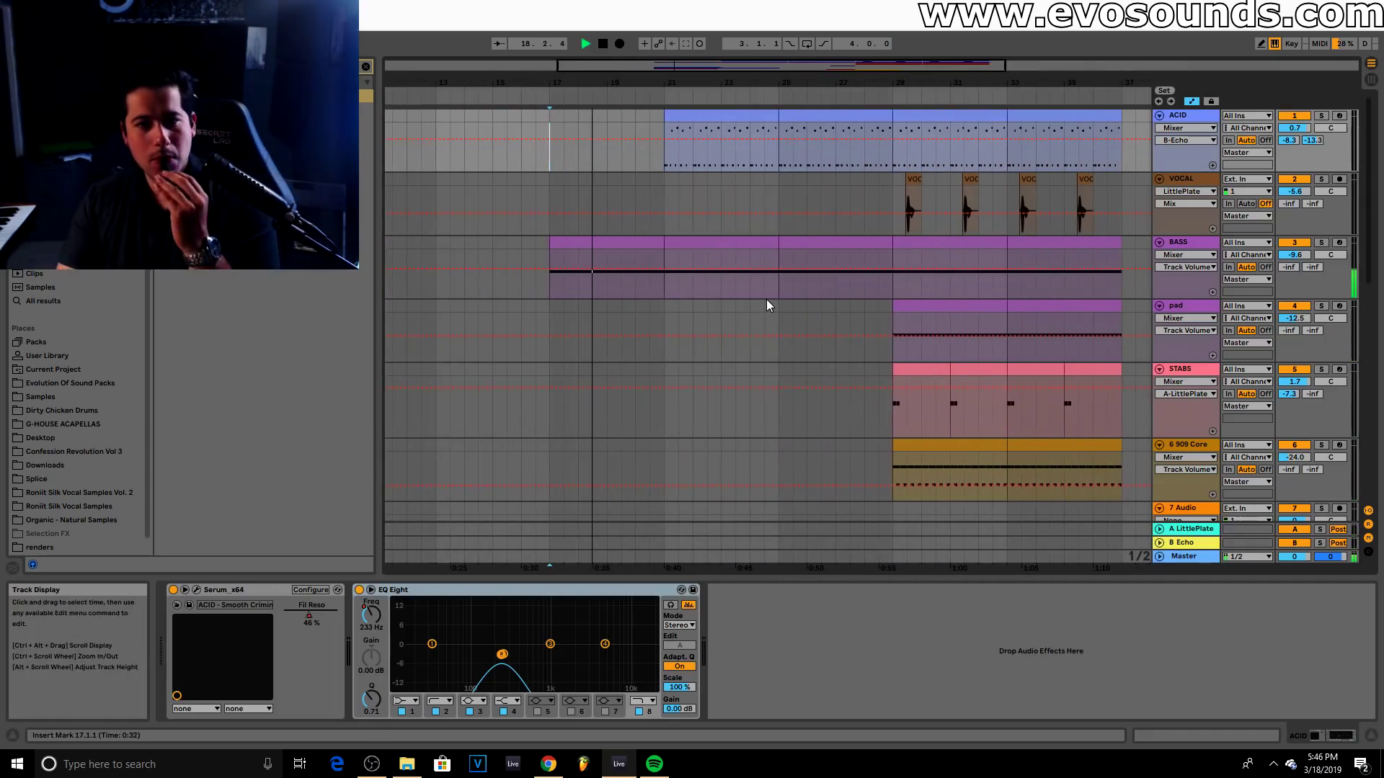
Set the BASS track's volume to -4.1 dB and show its EQ Eight filter frequency automation
left_click_drag(1296, 255, 1296, 244)
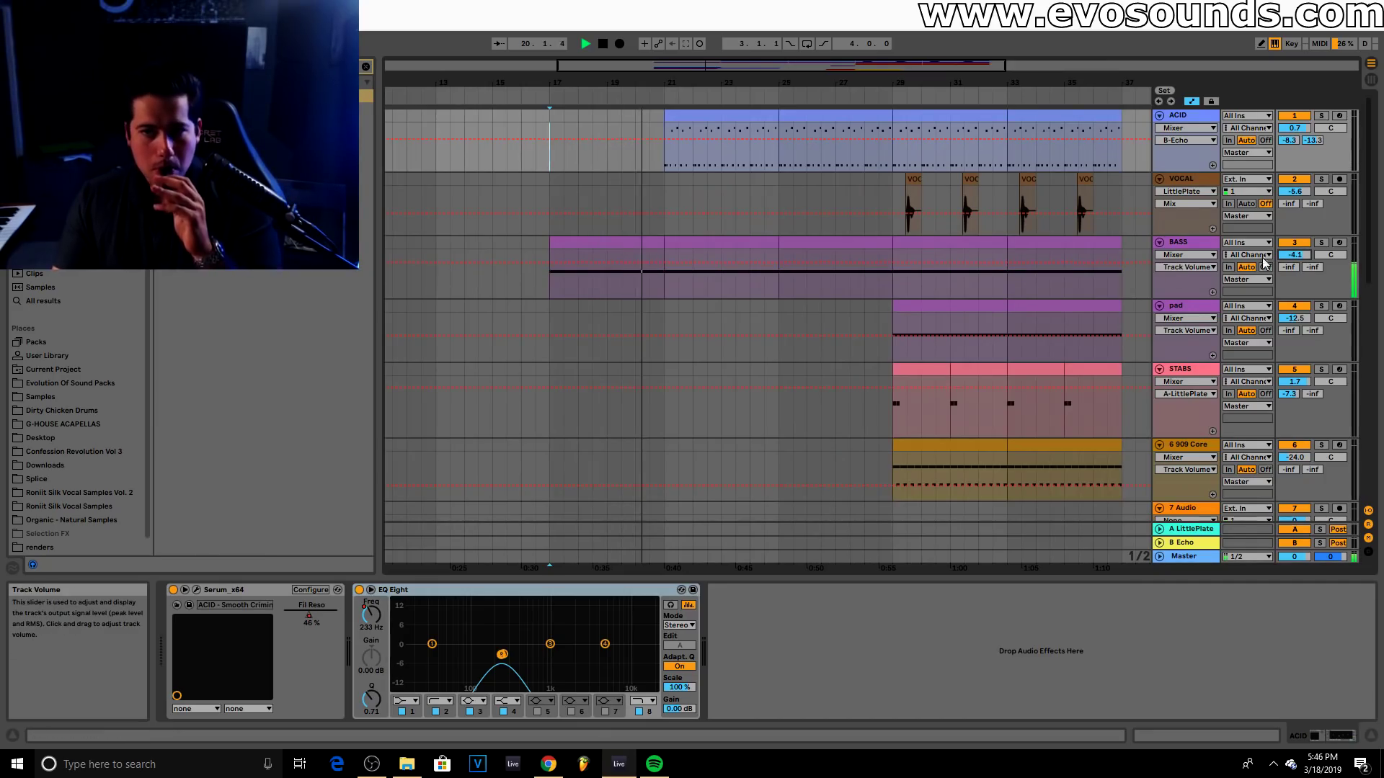
left_click(1191, 245)
left_click(414, 615)
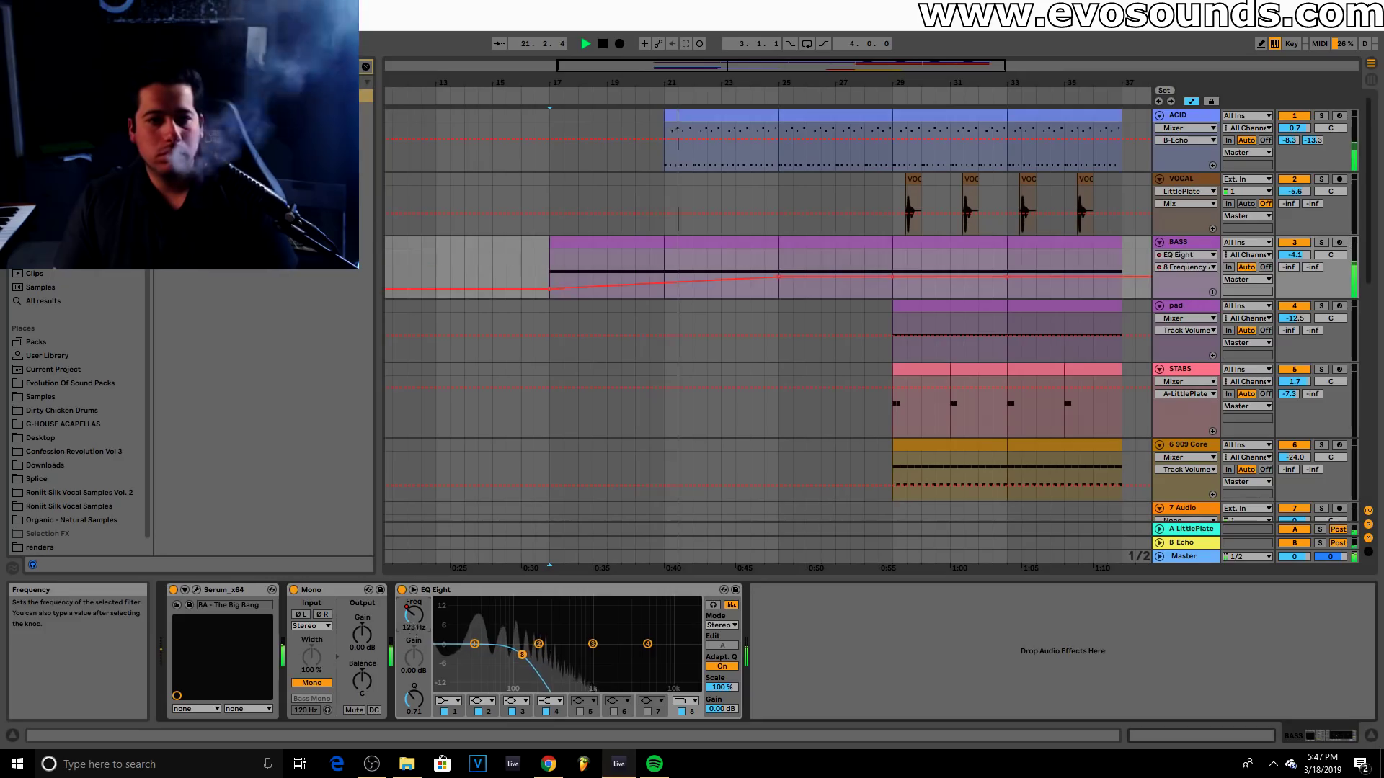
left_click_drag(778, 276, 780, 276)
left_click_drag(909, 65, 908, 92)
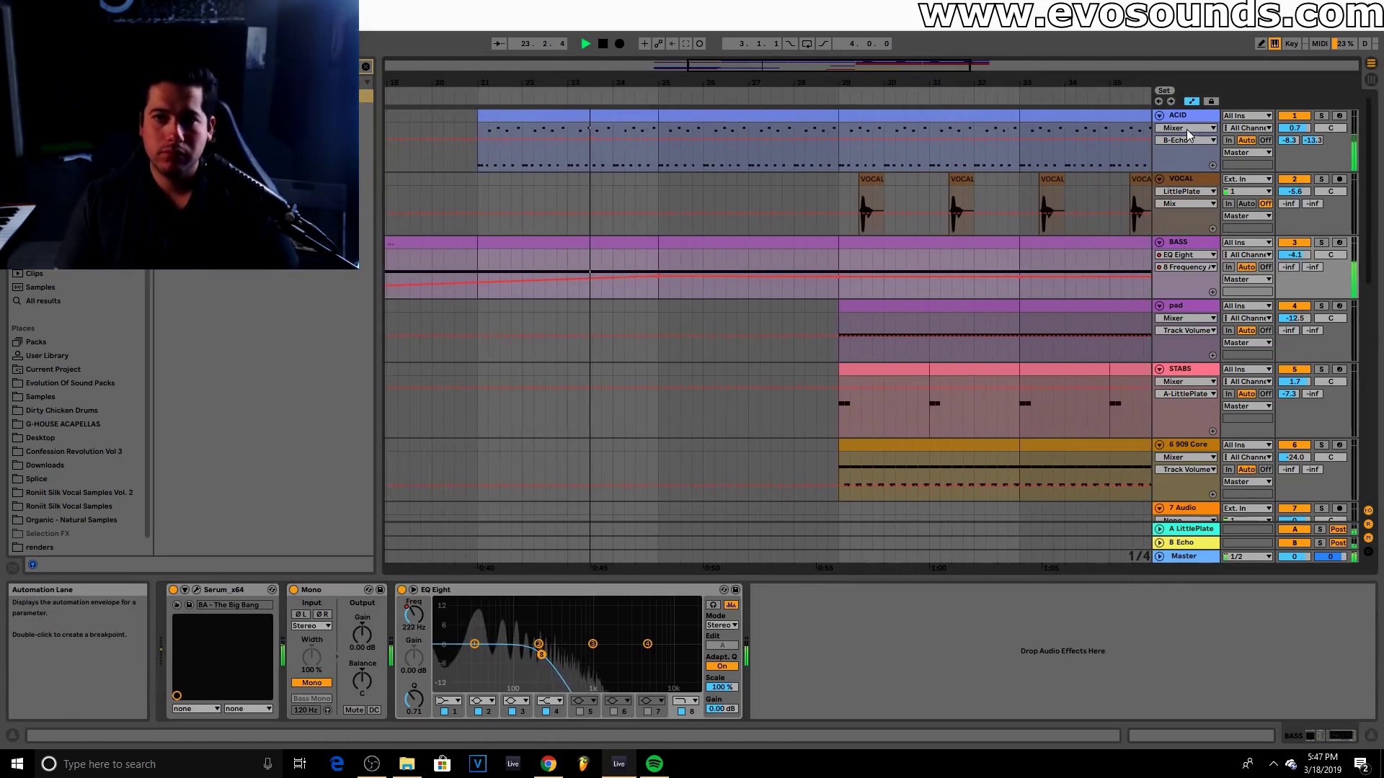
left_click(944, 301)
Insert a new audio track below VOCAL and name it Reverse Vocal
left_click(1200, 181)
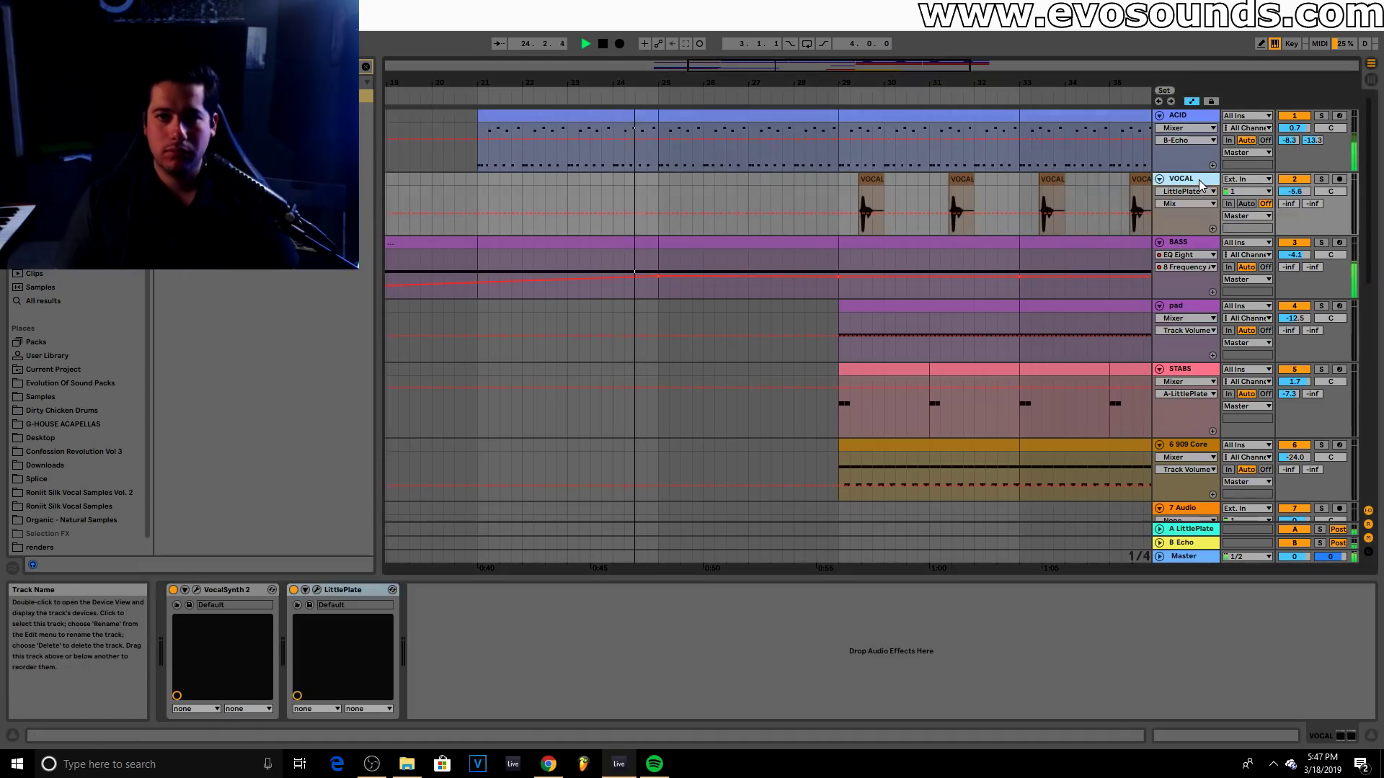
key("ctrl+t")
key("ctrl+r")
type("r")
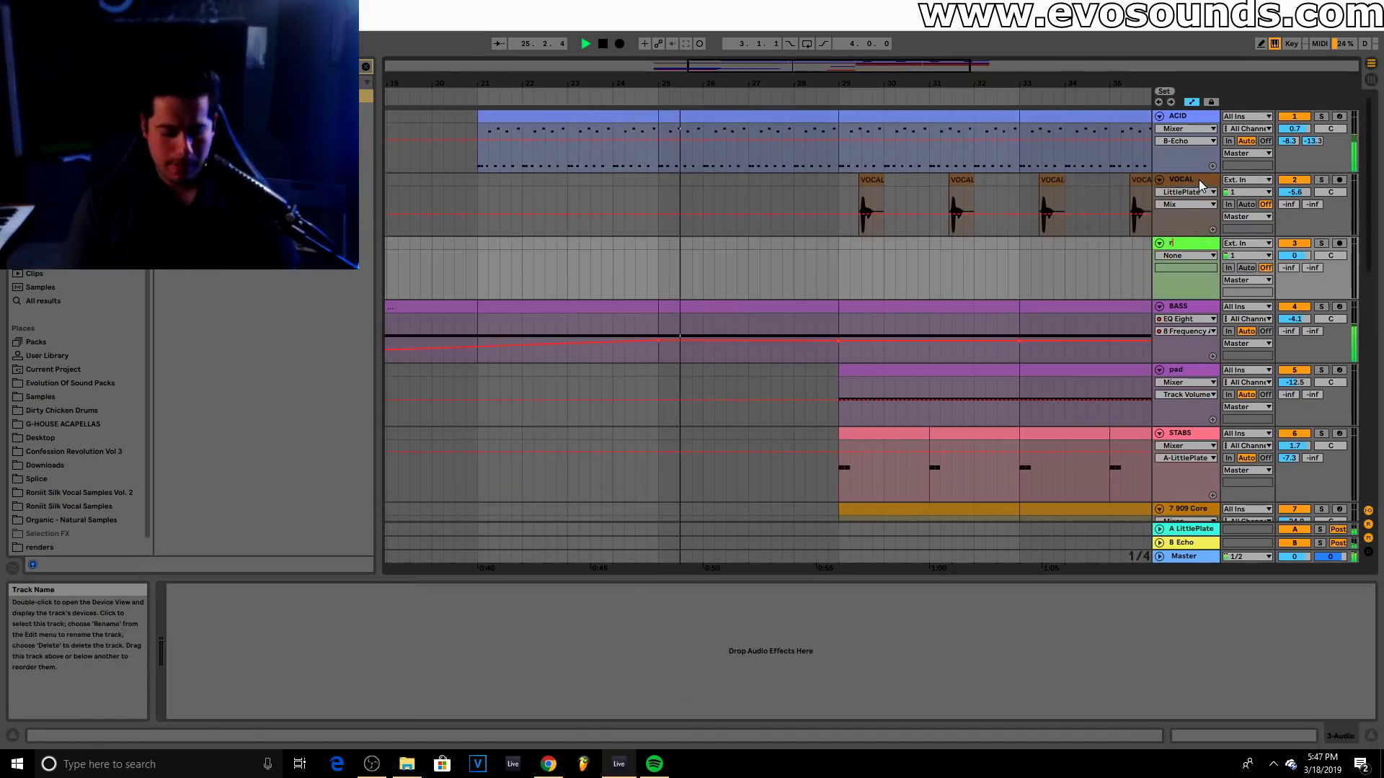
type("everse Vocal")
key("Return")
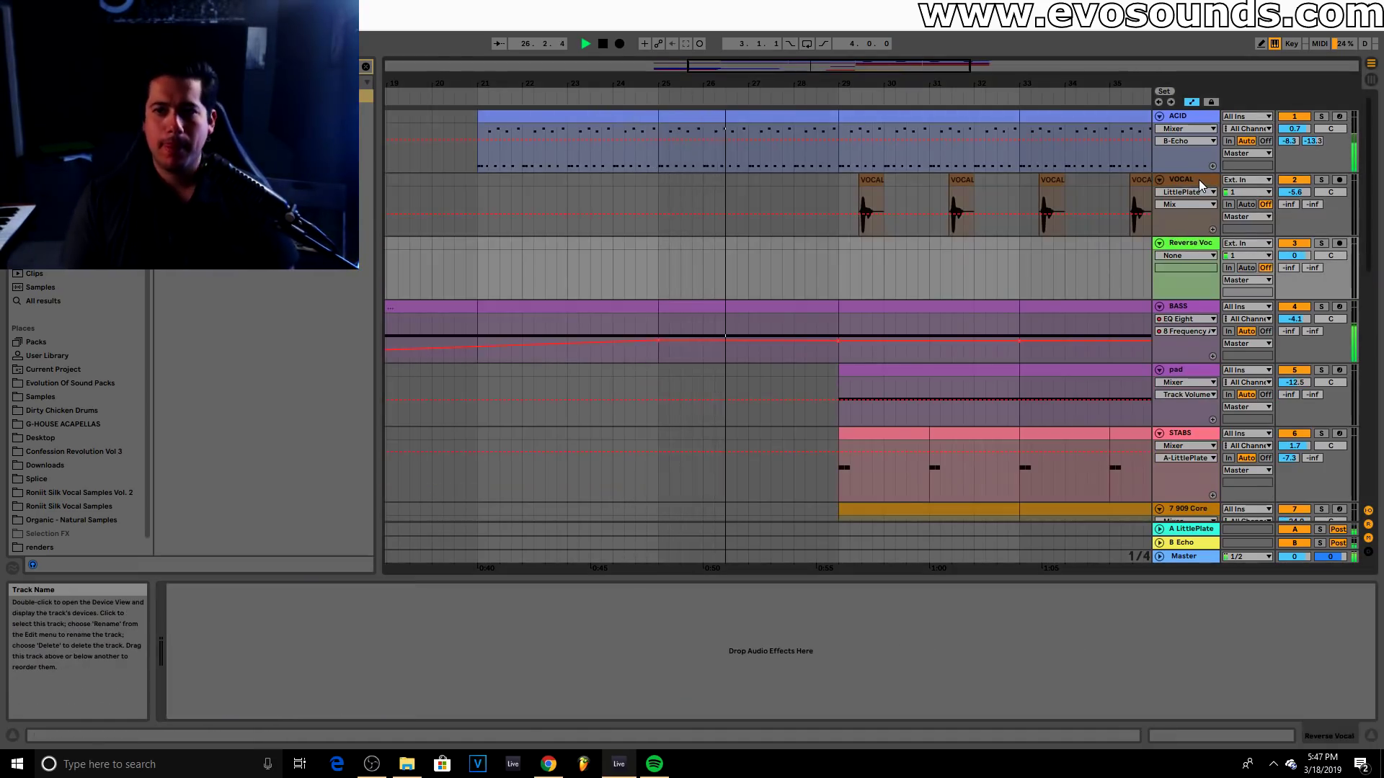
Raise the BASS track's EQ Eight frequency automation from bar 25 to a peak at bar 29 and play from bar 25
scroll(1081, 240, "down", 3)
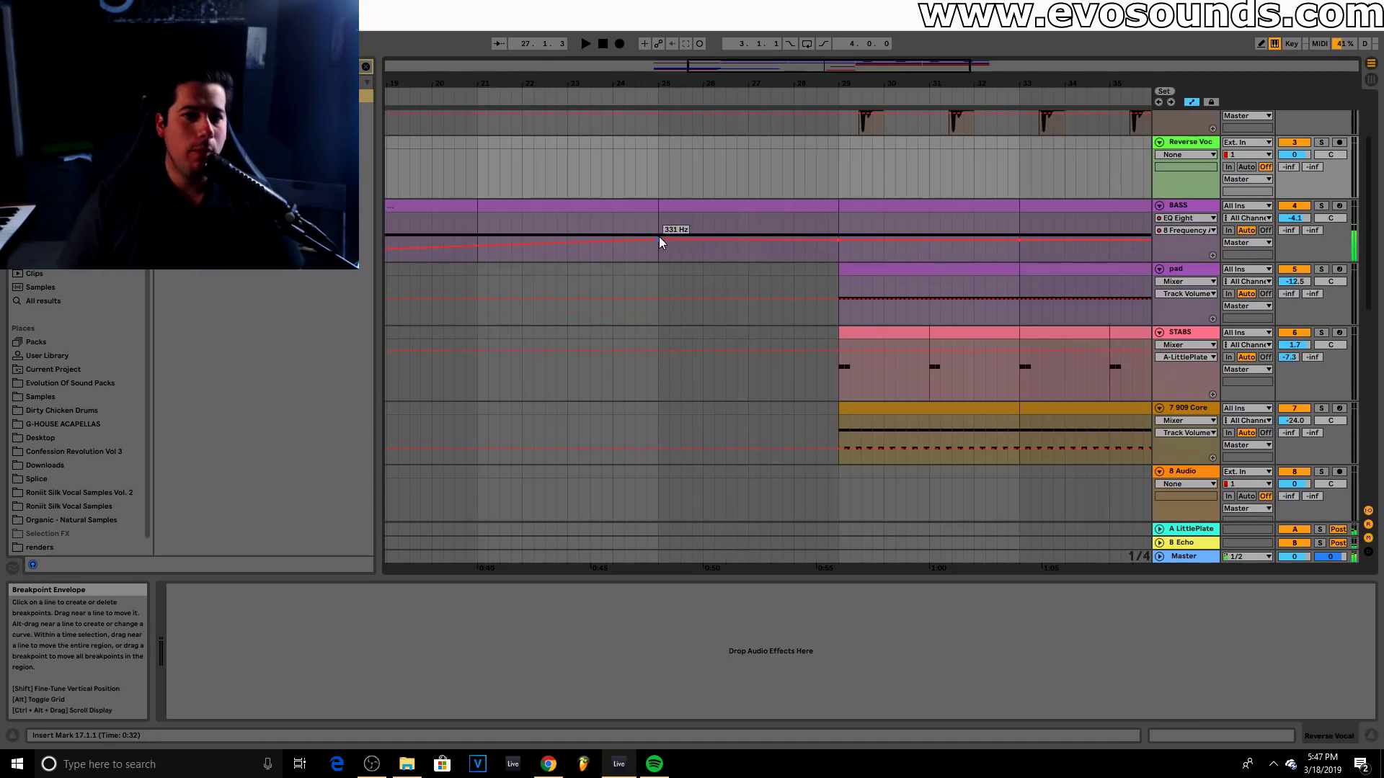
left_click_drag(827, 235, 838, 219)
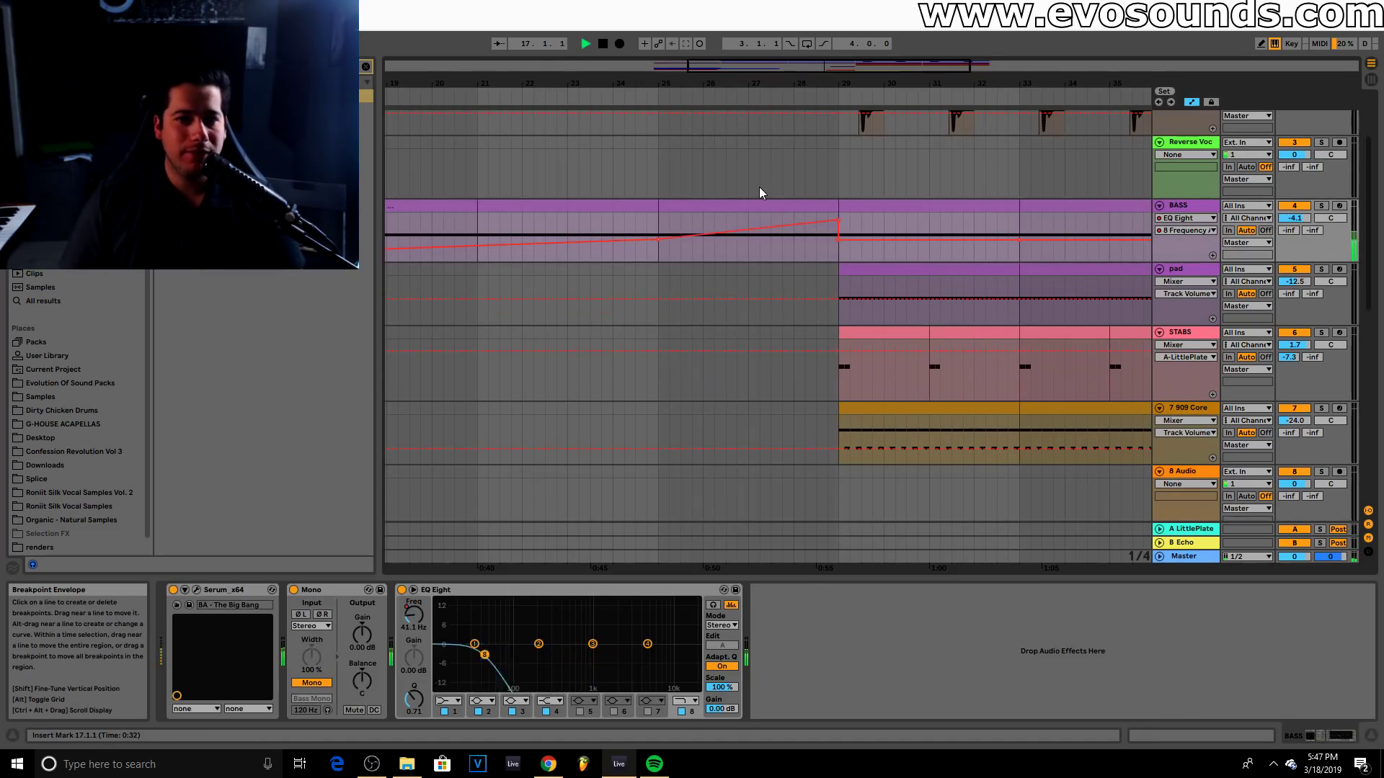
left_click(658, 180)
key("space")
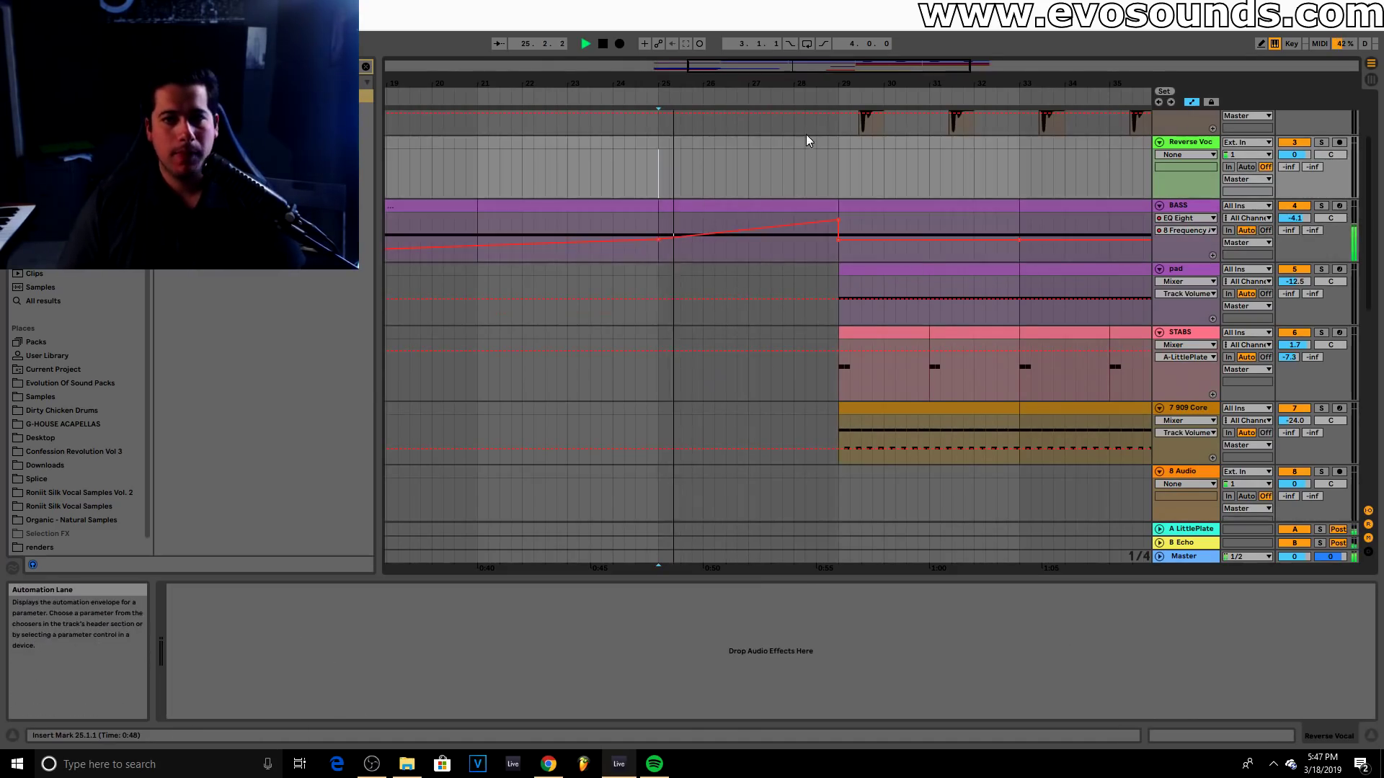
Audition the filter resonance in the BASS track's Serum, leaving it at 0 % and its automation lane shown
left_click(1180, 206)
left_click(196, 591)
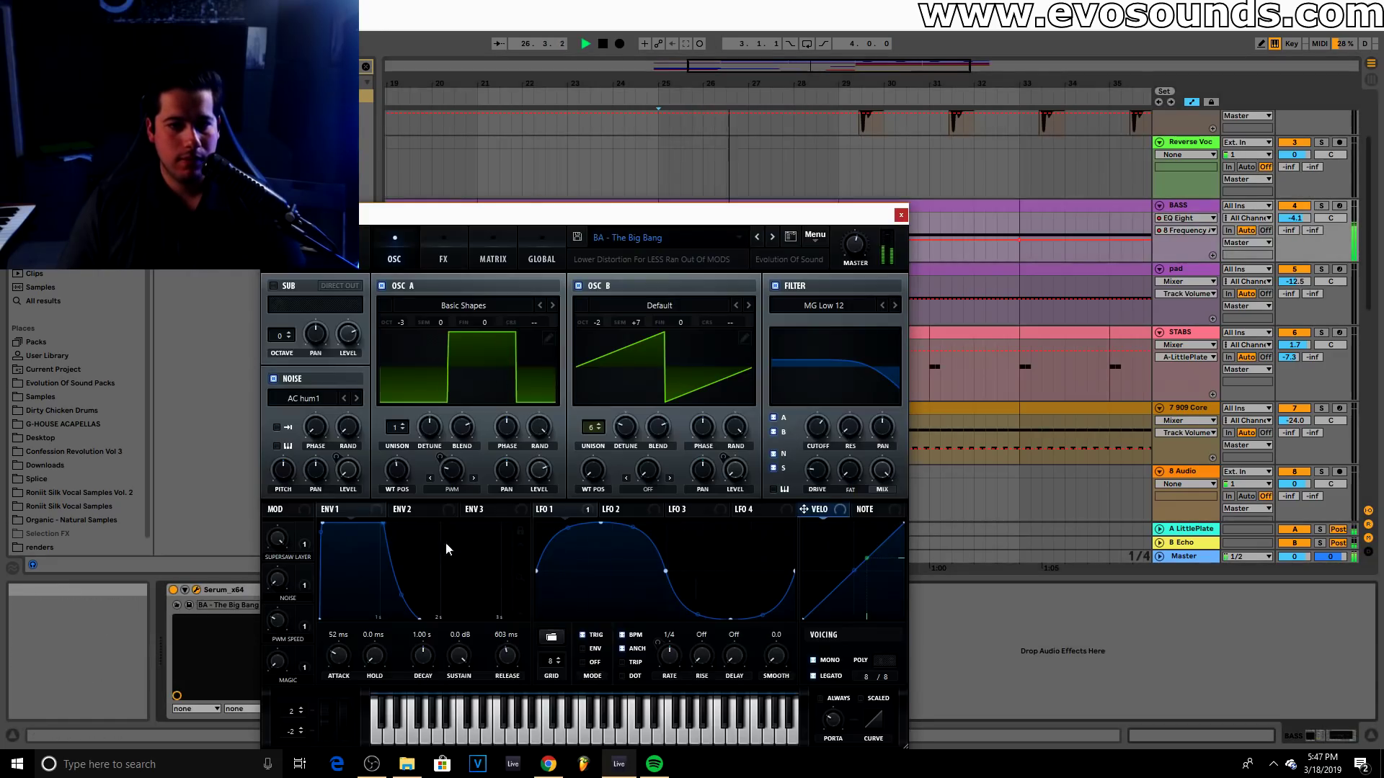
left_click(852, 421)
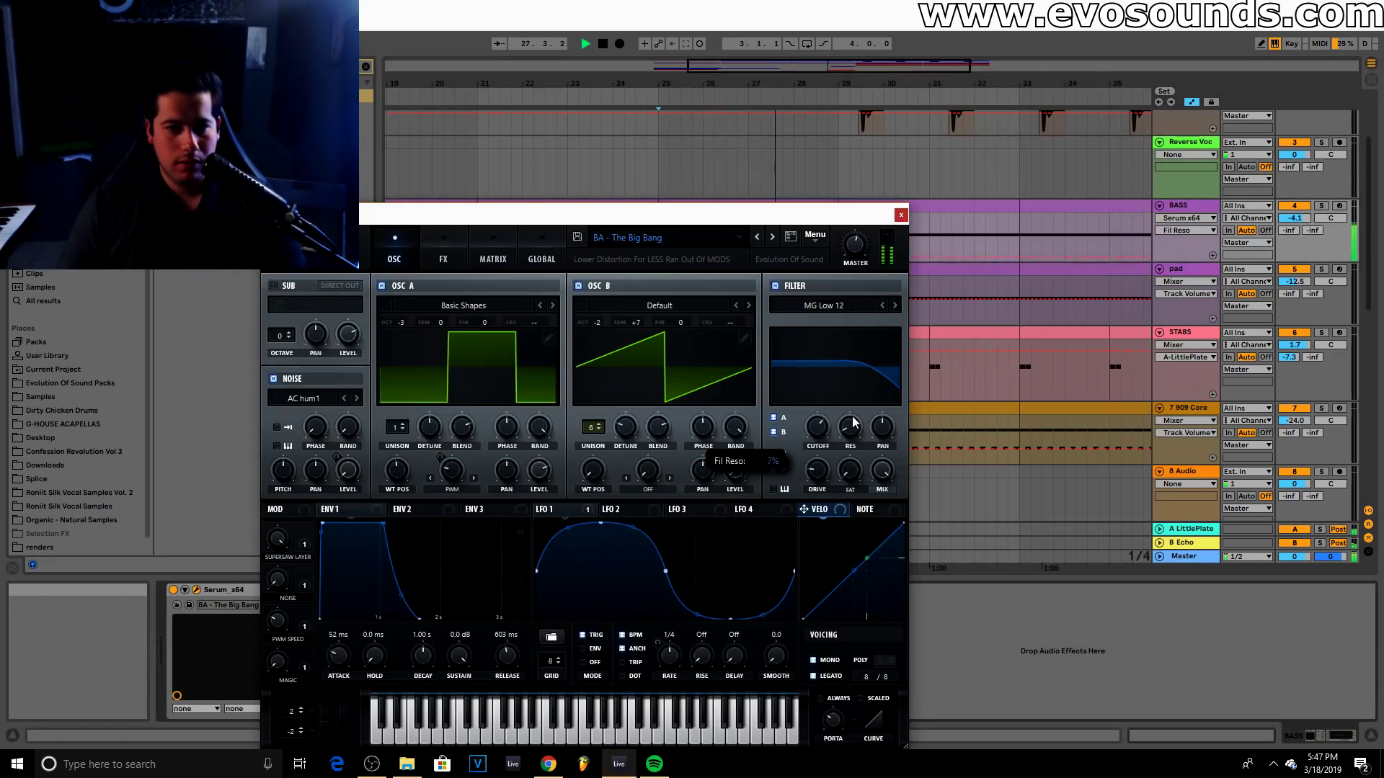
left_click_drag(858, 400, 859, 431)
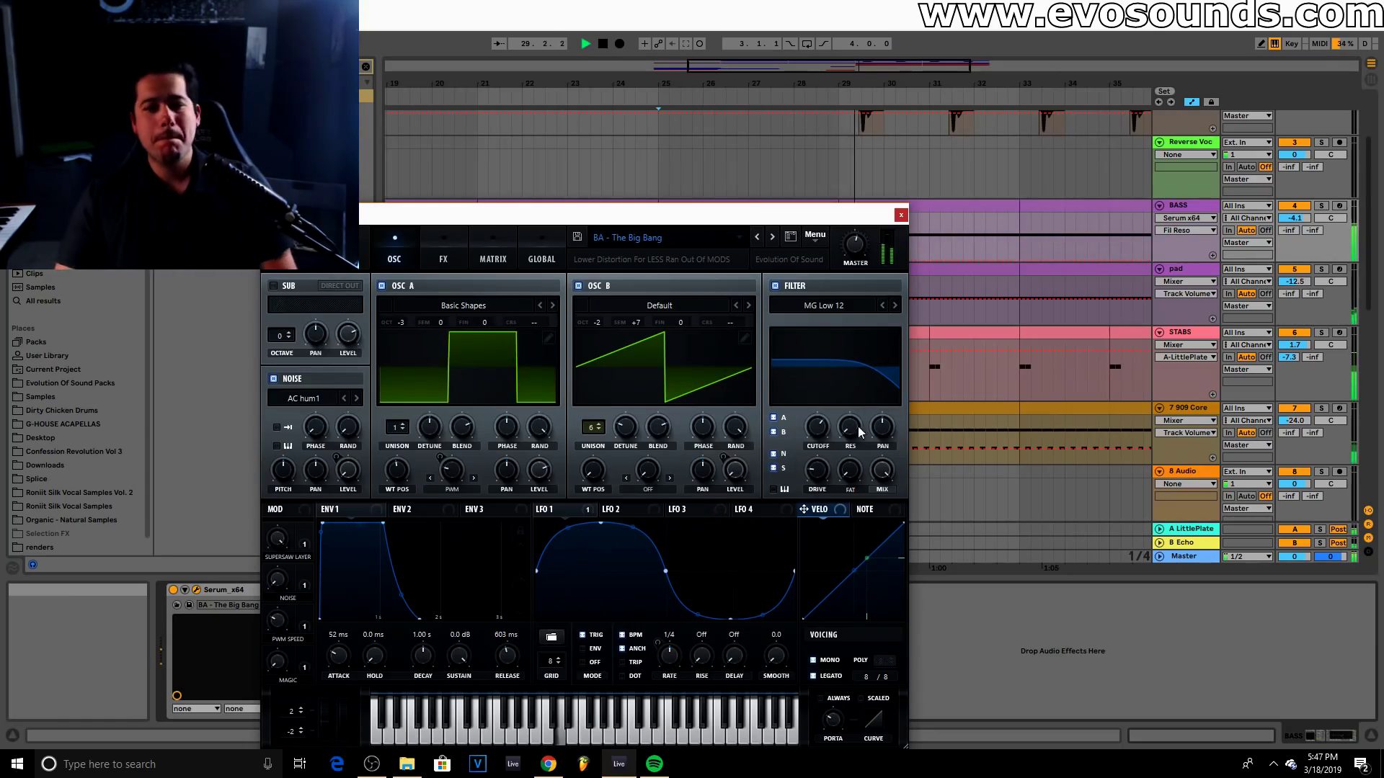
left_click(901, 216)
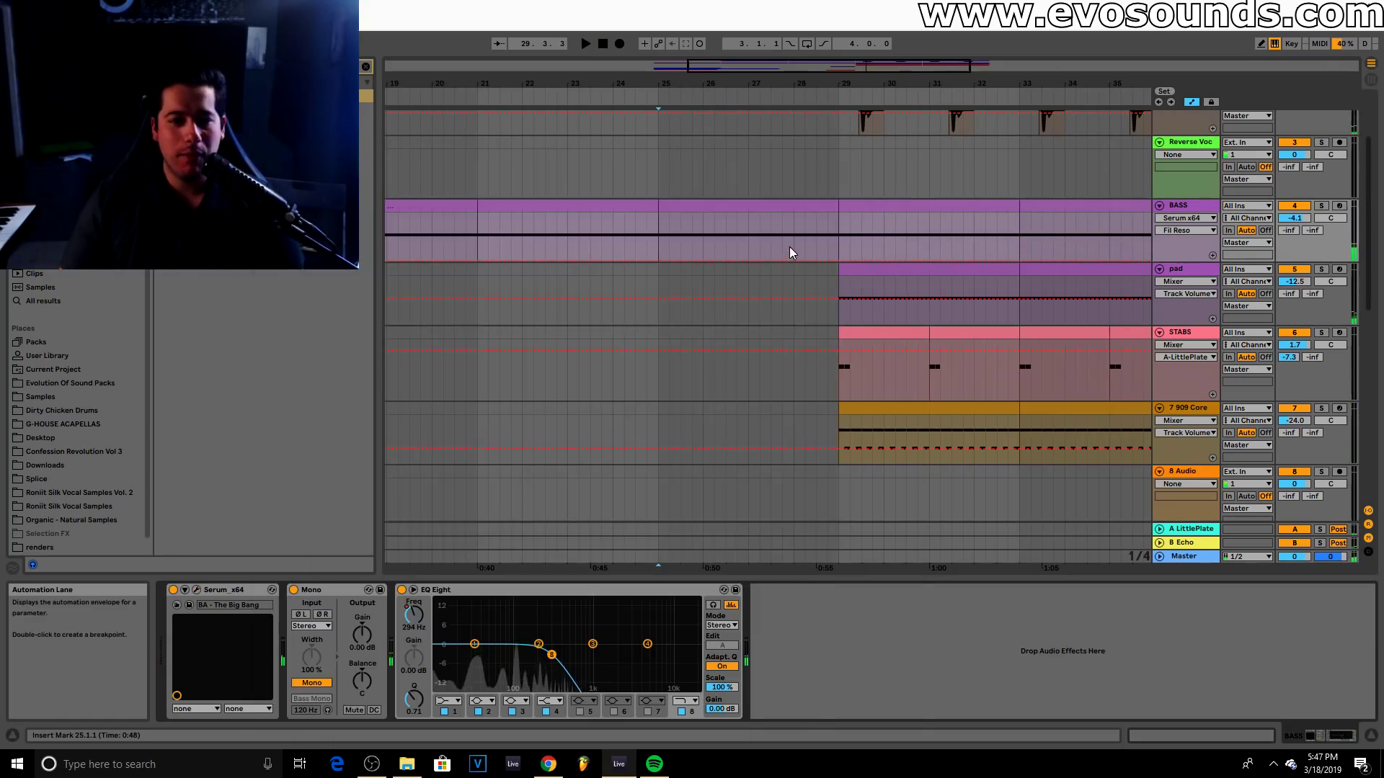
Automate the BASS track's Serum filter resonance, rising from bar 27 to a moderate peak at bar 29 and dropping to 0.00 there
key("space")
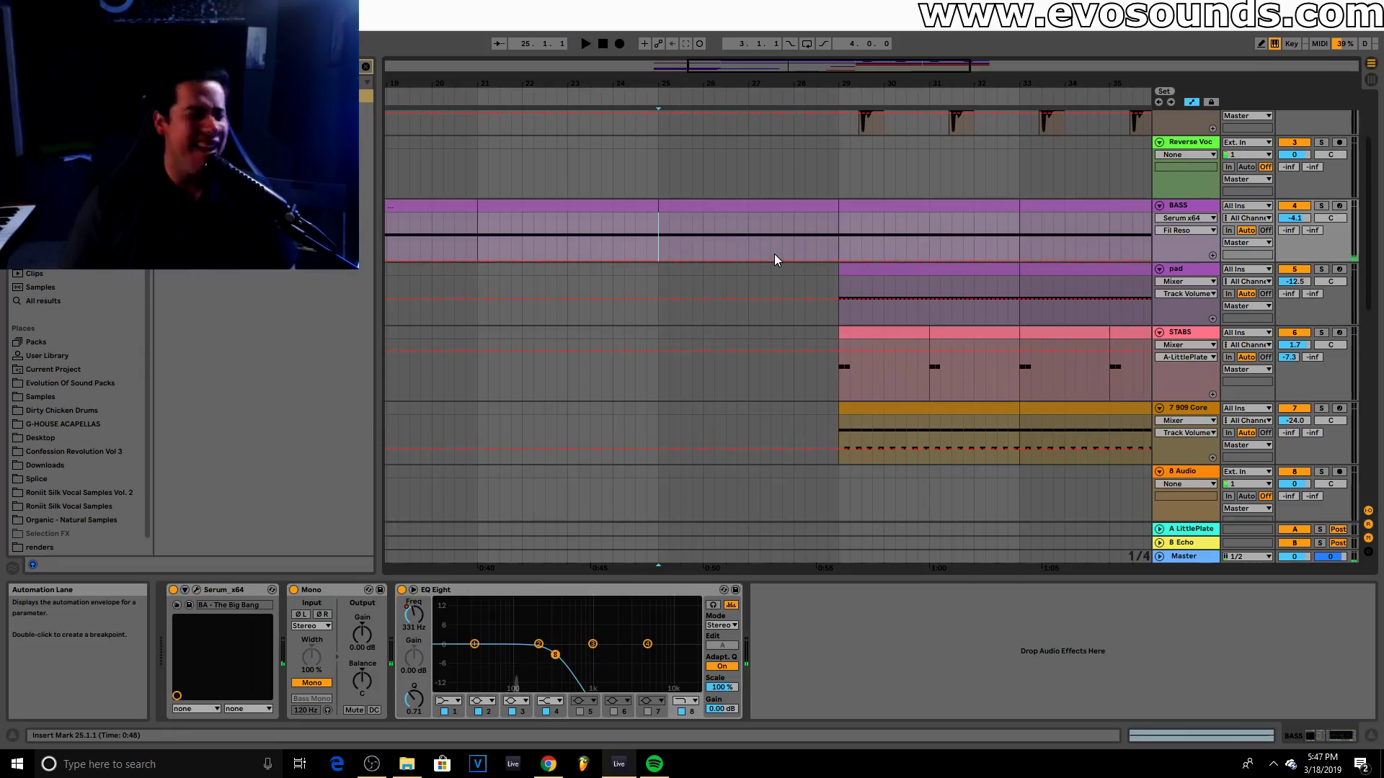
left_click(750, 262)
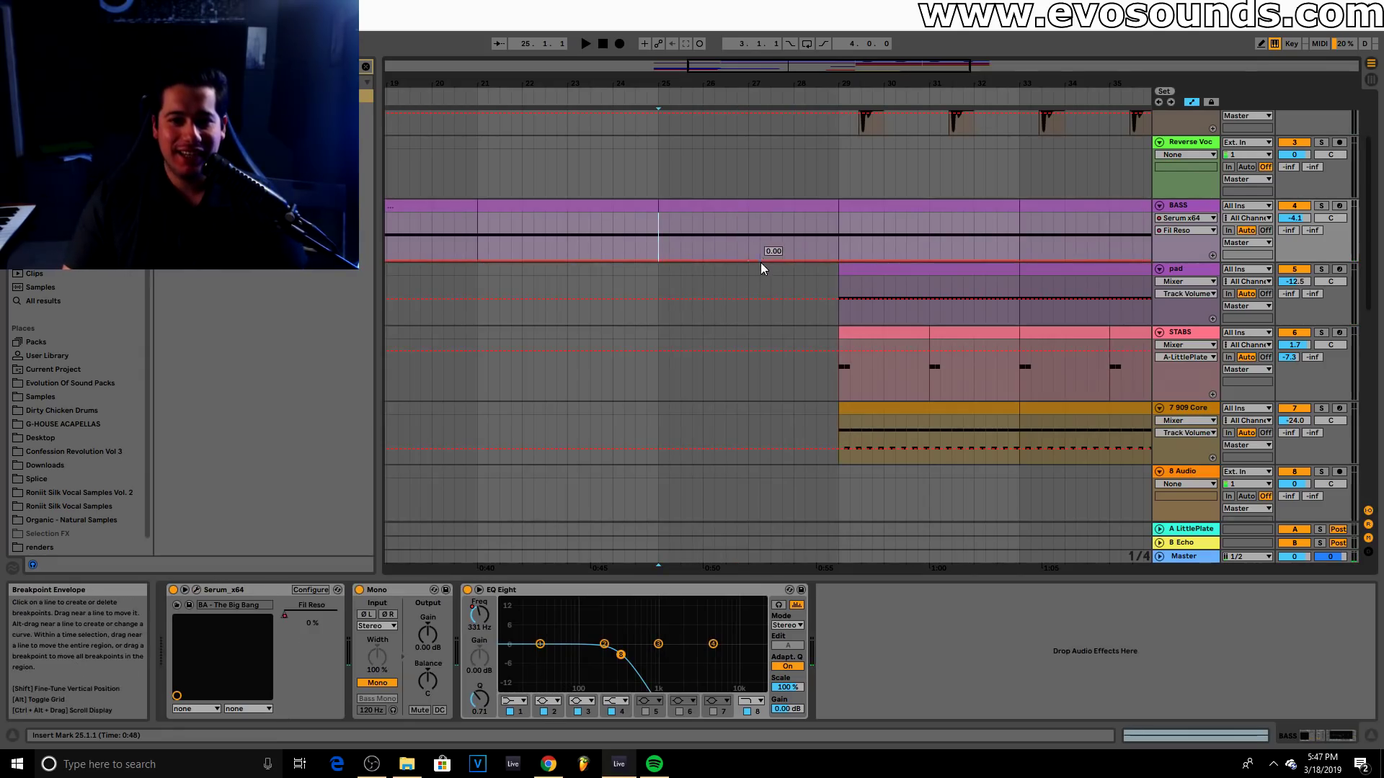
left_click_drag(840, 261, 834, 226)
left_click(766, 241)
key("space")
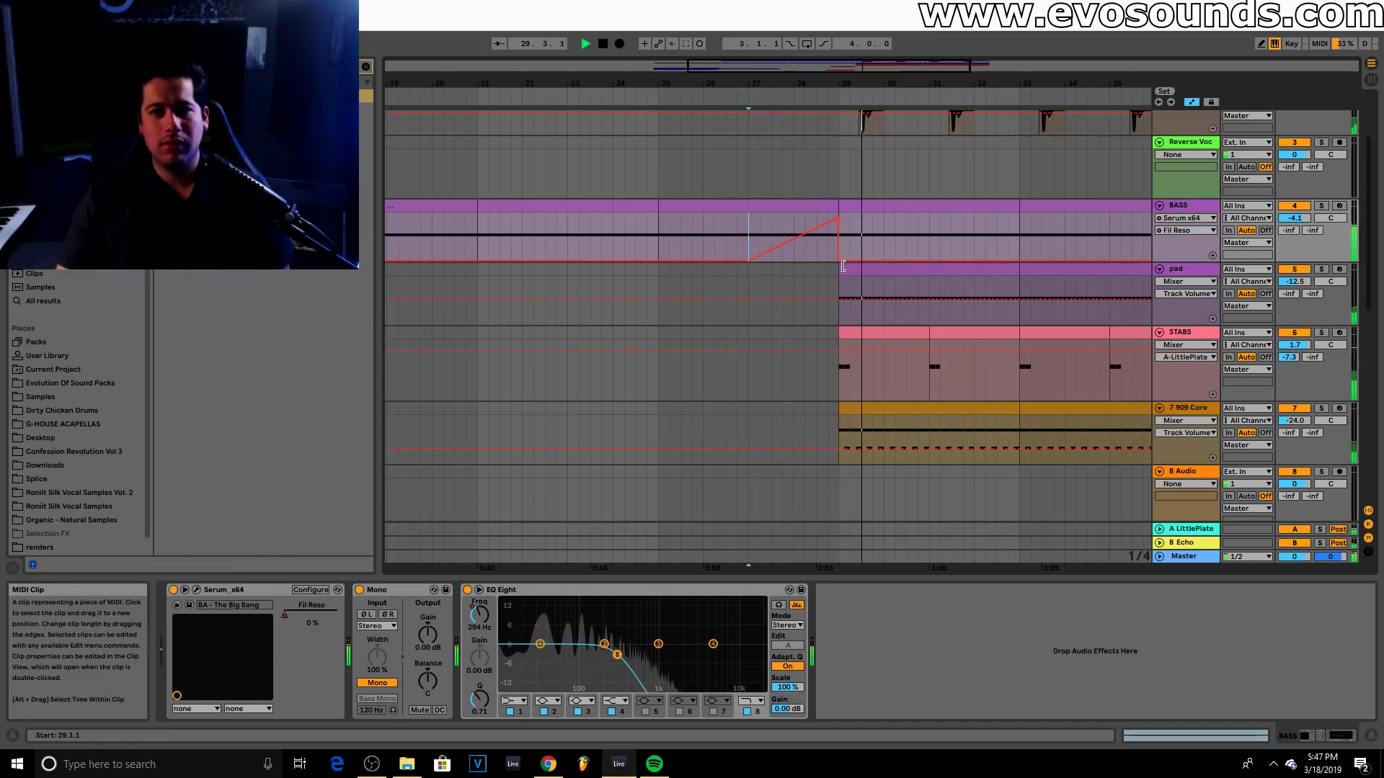
key("space")
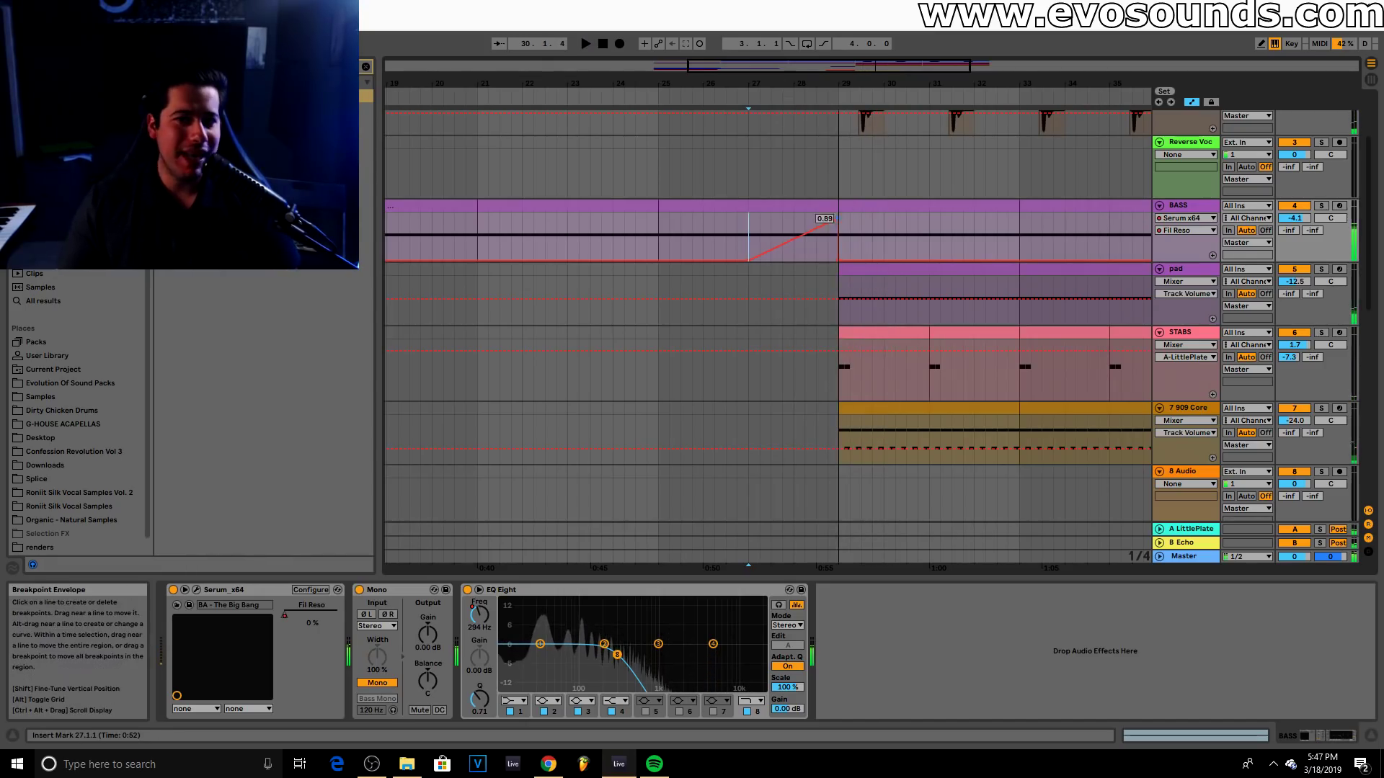
key("space")
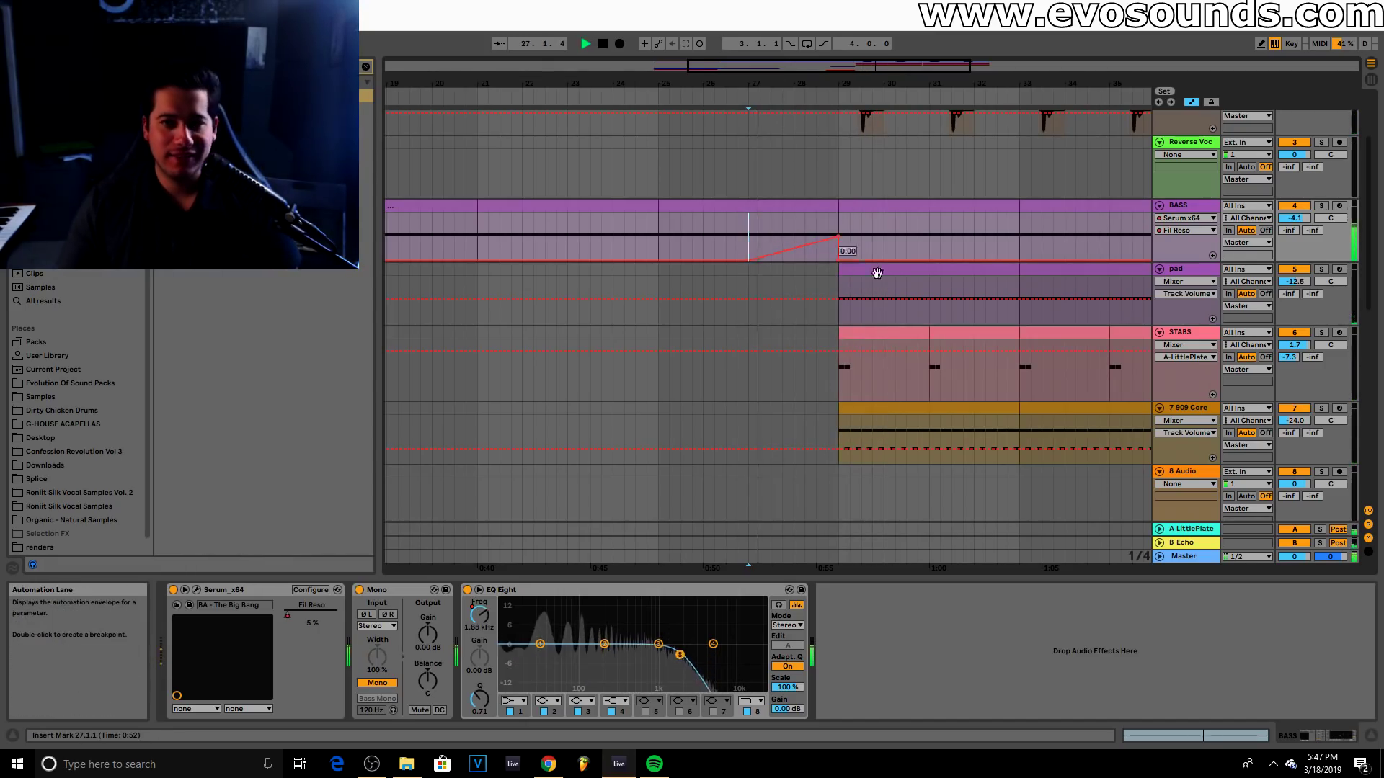
Shape the ACID track's EQ Eight band 8 frequency automation to dip from bar 28 and jump back up at bar 29, playing from bar 28
scroll(864, 261, "up", 3)
double_click(1180, 116)
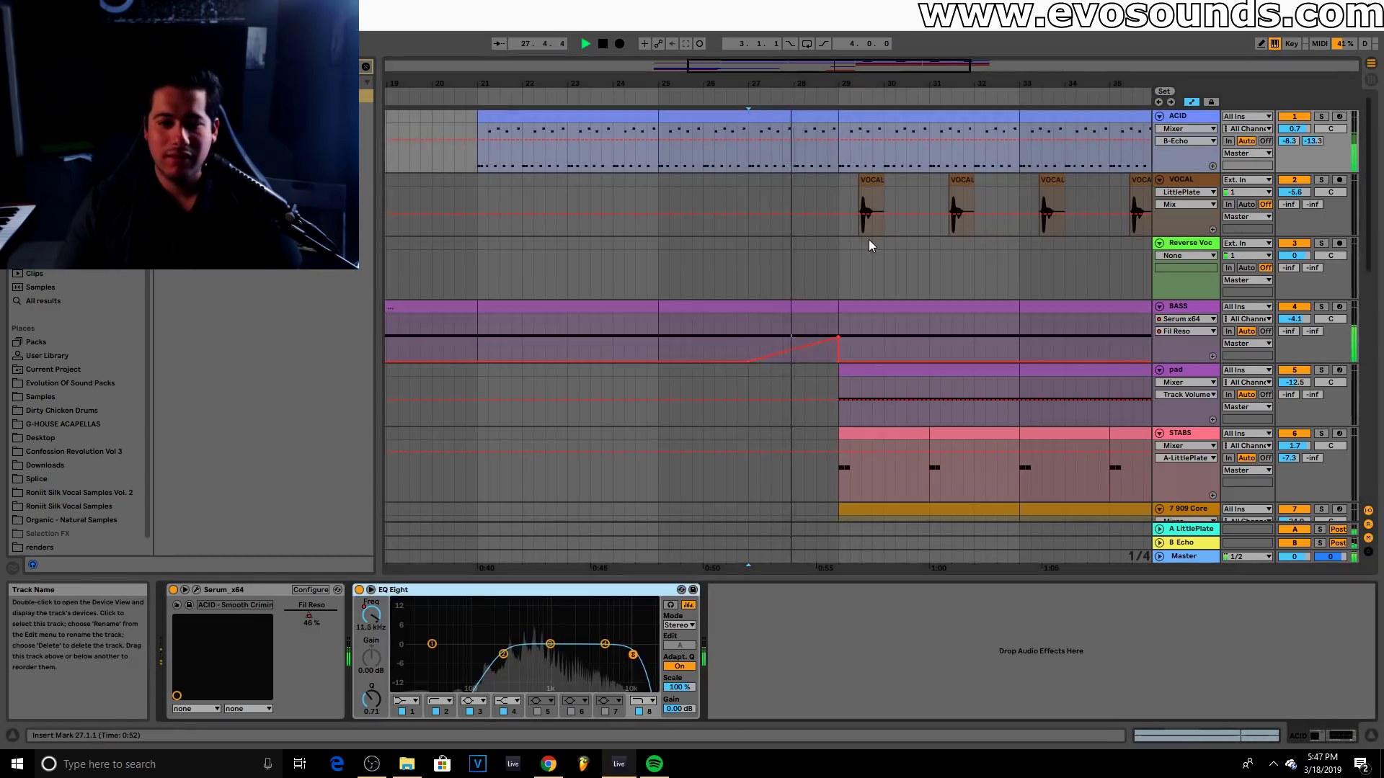
left_click(374, 617)
key("space")
mouse_move(839, 124)
left_mouse_down()
mouse_move(793, 124)
mouse_move(838, 147)
mouse_move(838, 124)
left_mouse_up()
left_click(791, 151)
key("space")
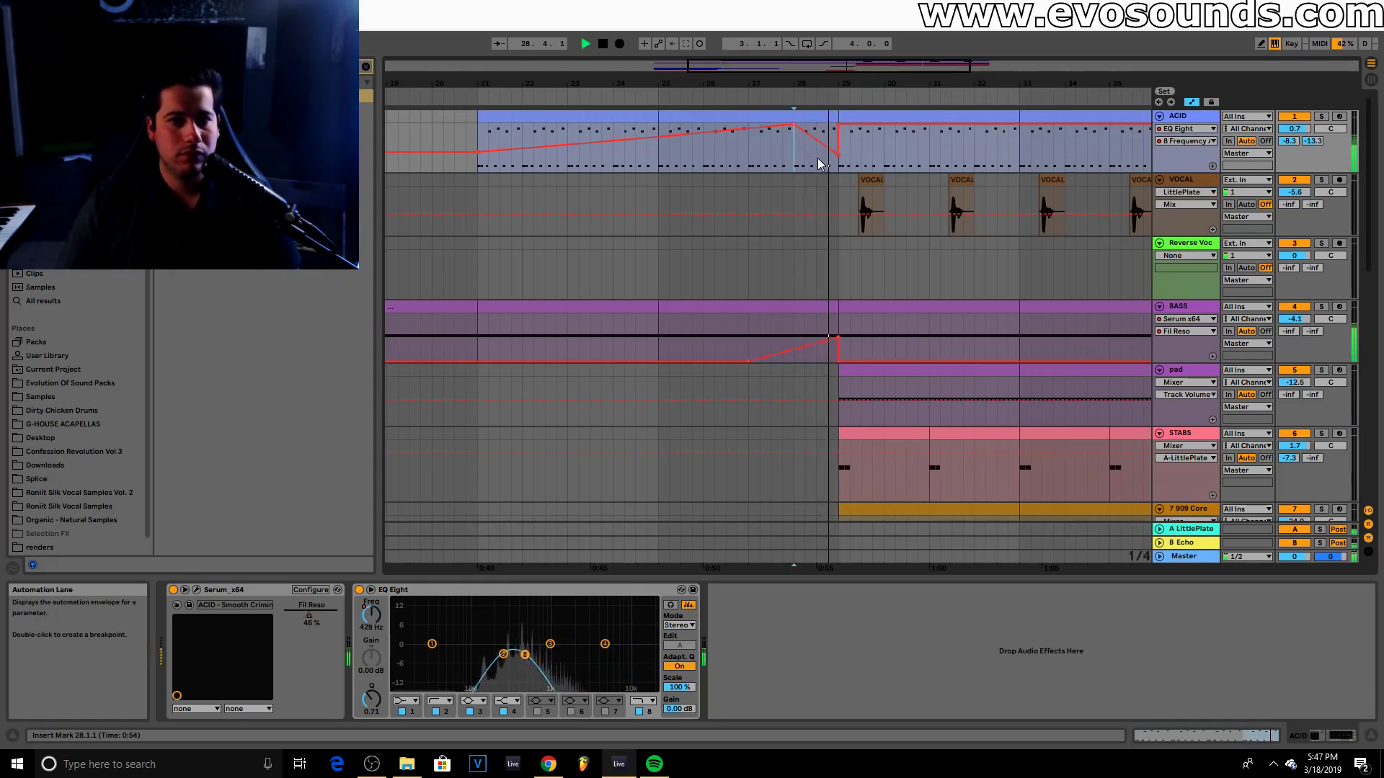
Raise the 7 909 Core Kit track's volume to -17.3 dB during playback, leaving playback stopped with the mixer view shown
left_click_drag(836, 75, 700, 66)
scroll(988, 362, "down", 5)
left_click_drag(1281, 336, 1280, 323)
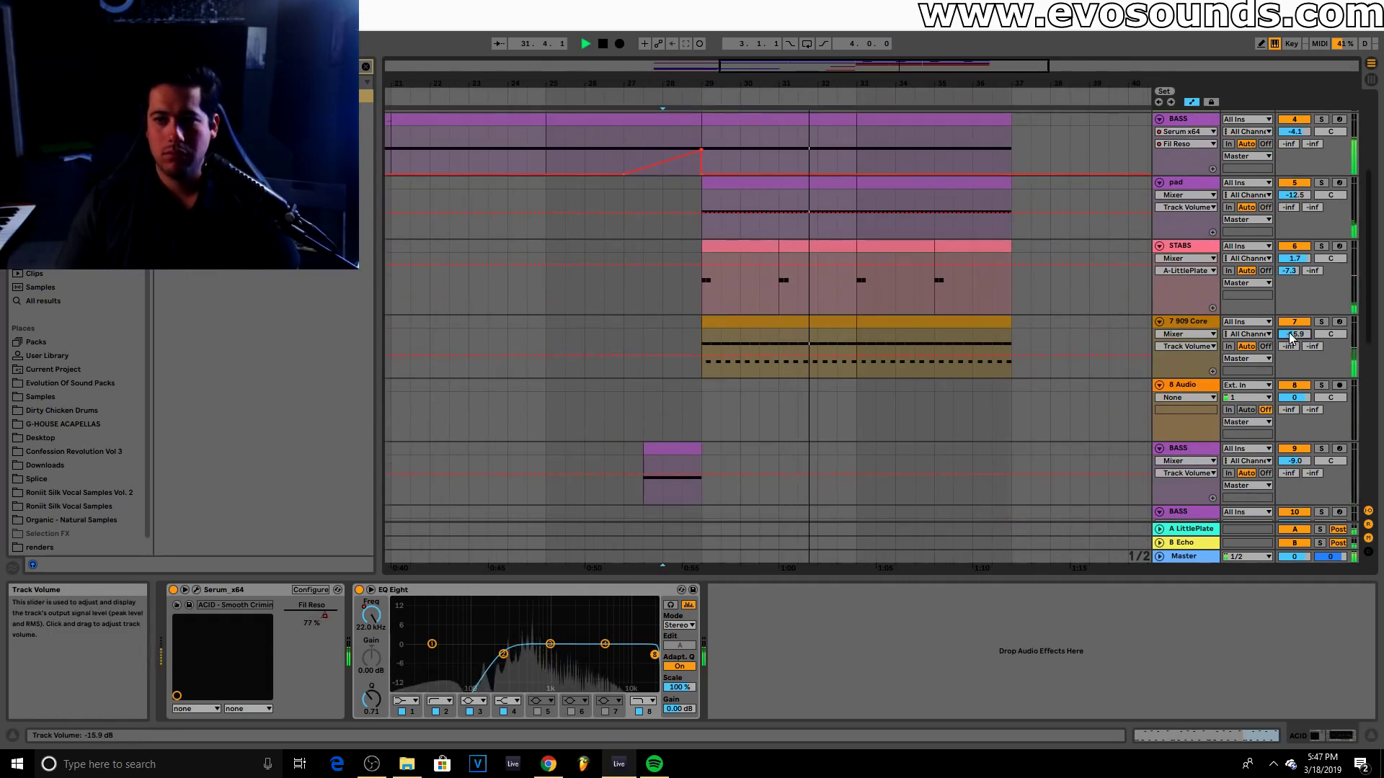
key("Tab")
key("space")
Add an EQ Eight to the 7 909 Core Kit track and roll off its highs with band 8 at 4.84 kHz
left_click(829, 79)
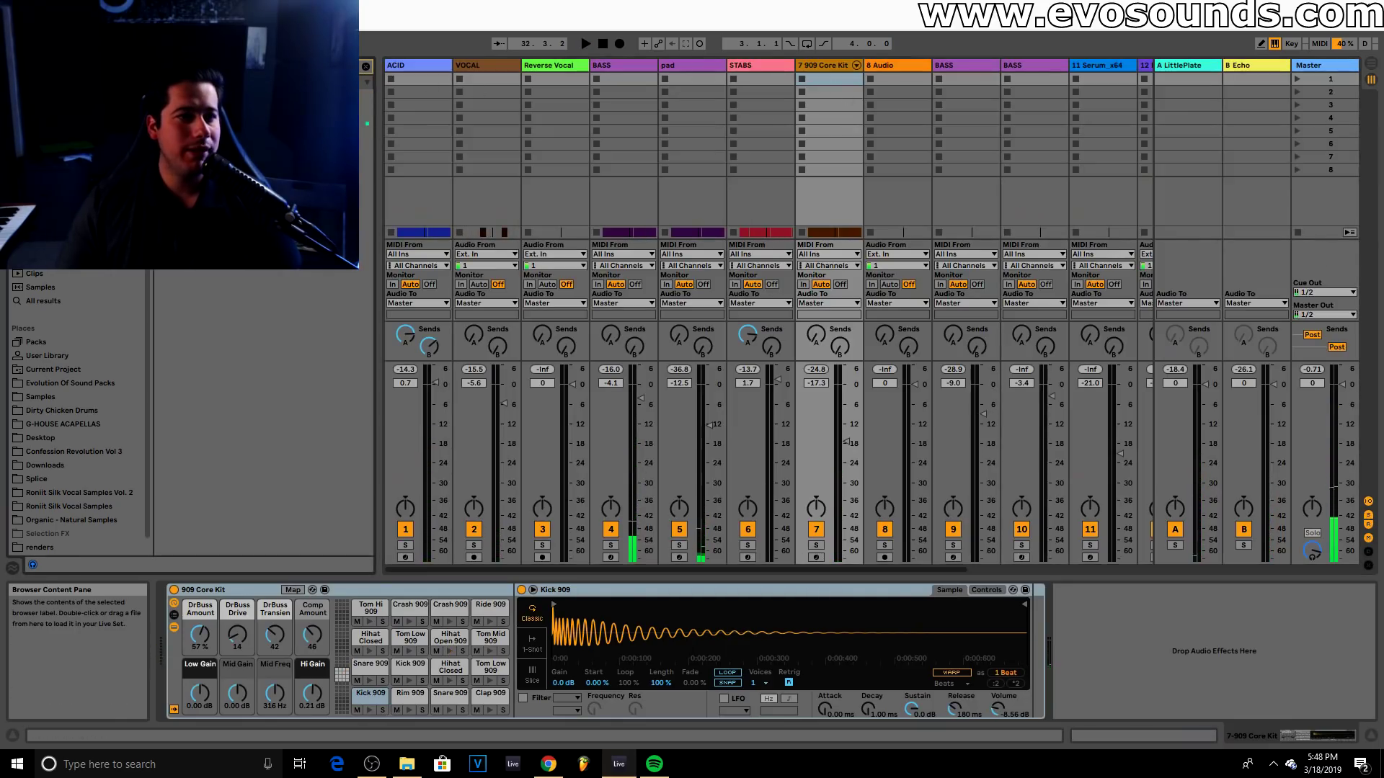
left_click_drag(1084, 666, 1085, 667)
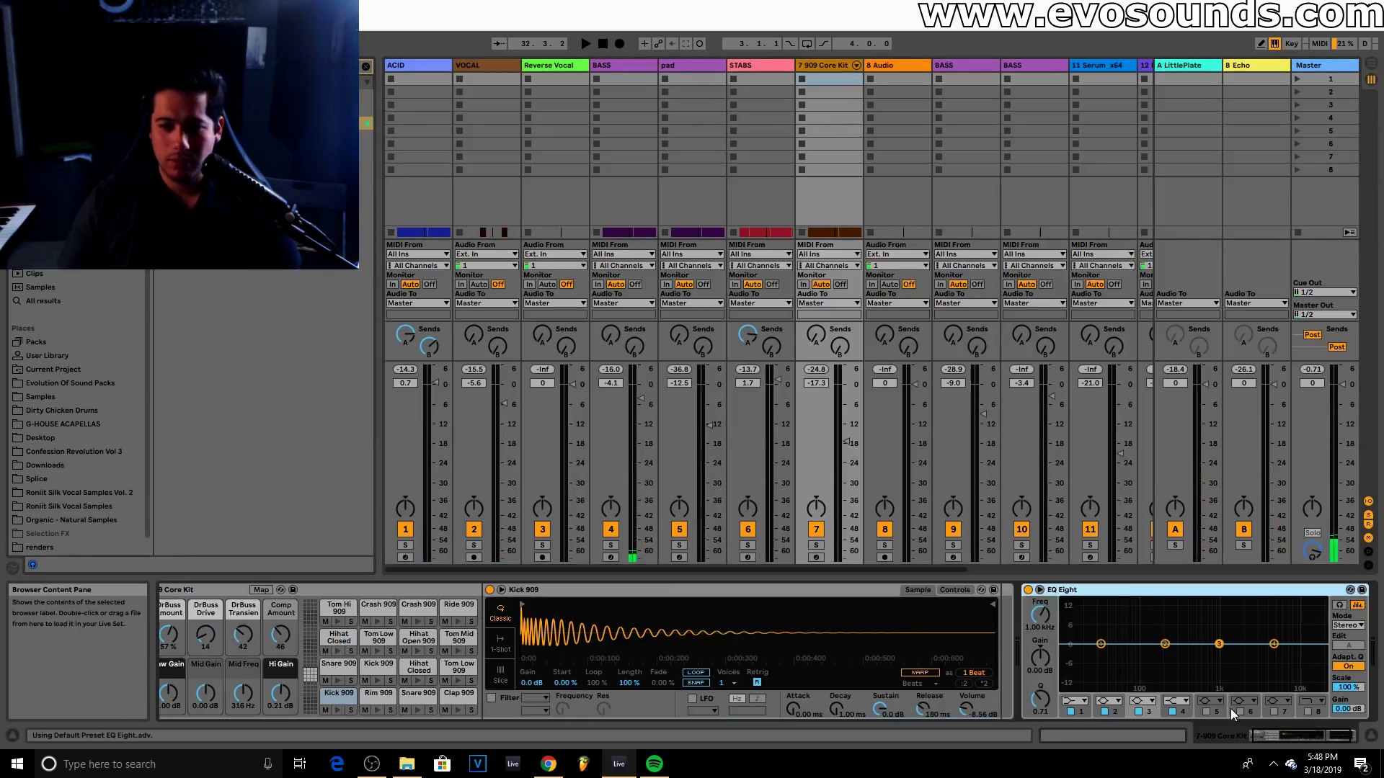
left_click(1307, 711)
left_click_drag(1319, 650, 1293, 658)
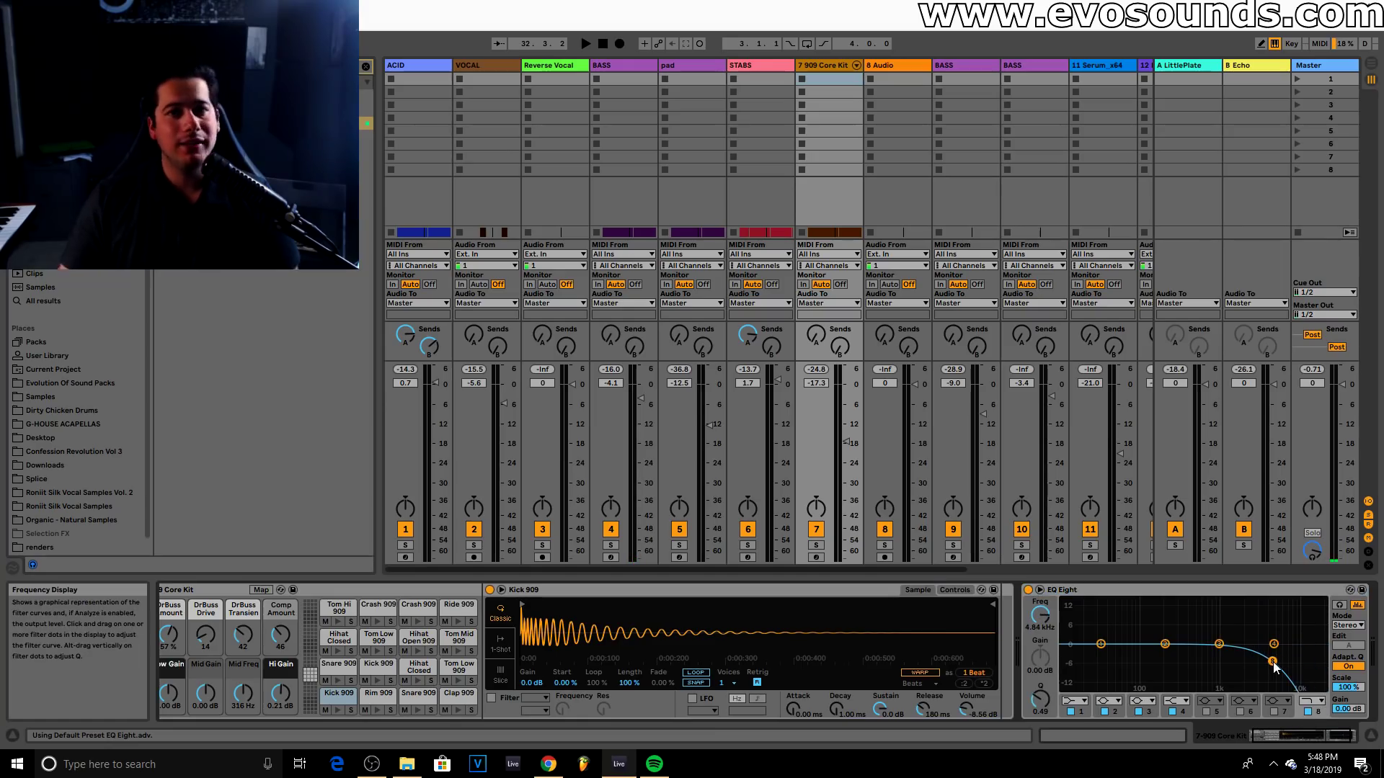
key("Tab")
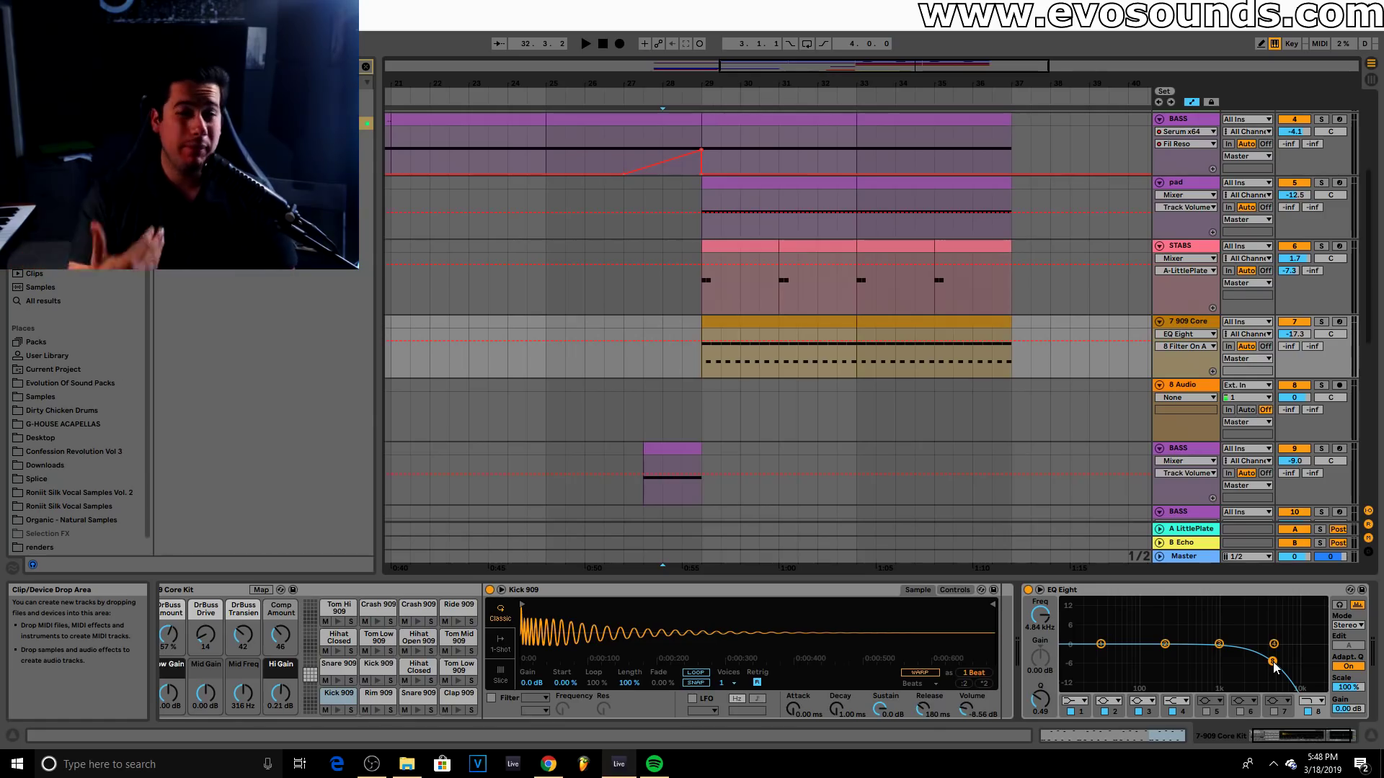
Raise the 7 909 Core Kit track's volume to -10.7 dB and lower its EQ Eight band 8 cutoff to 4.08 kHz during playback
left_click_drag(1307, 335, 1307, 322)
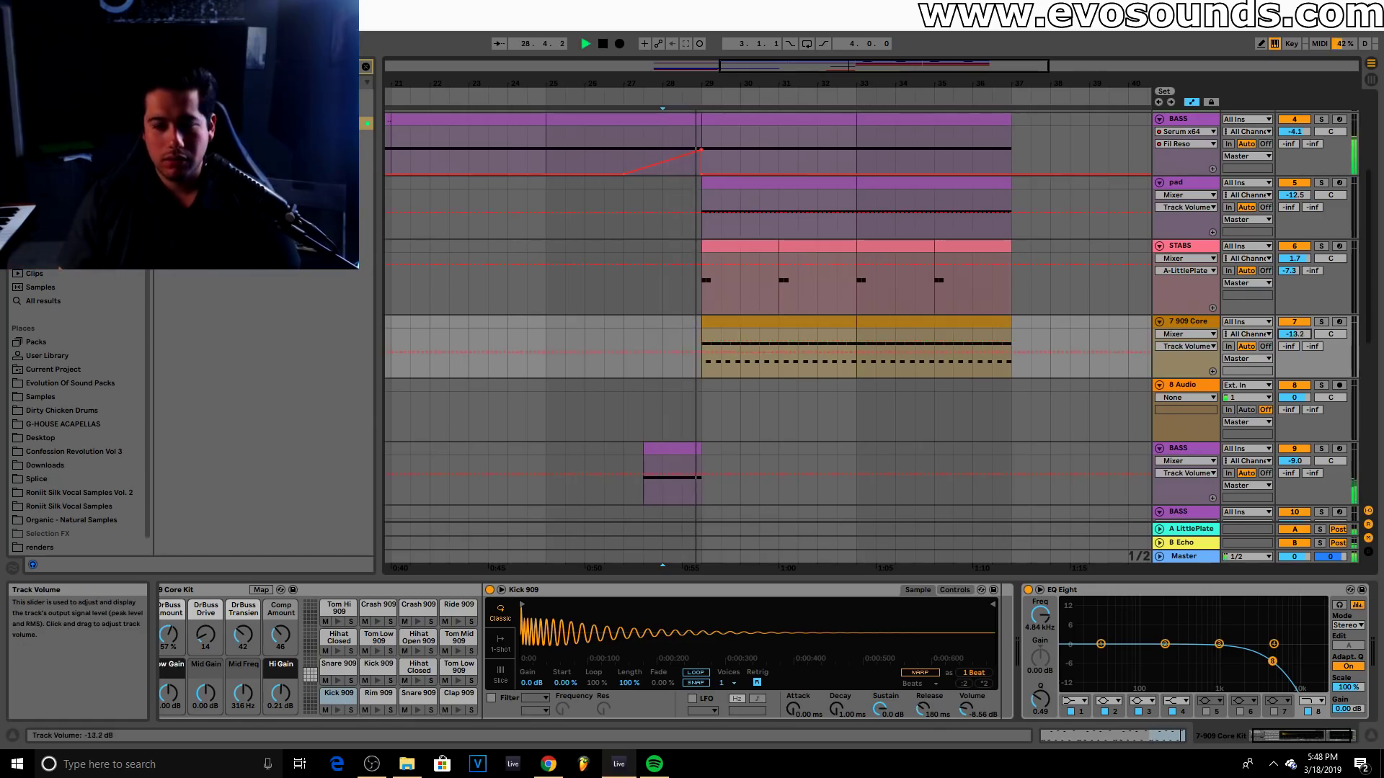
left_click_drag(1279, 673, 1274, 674)
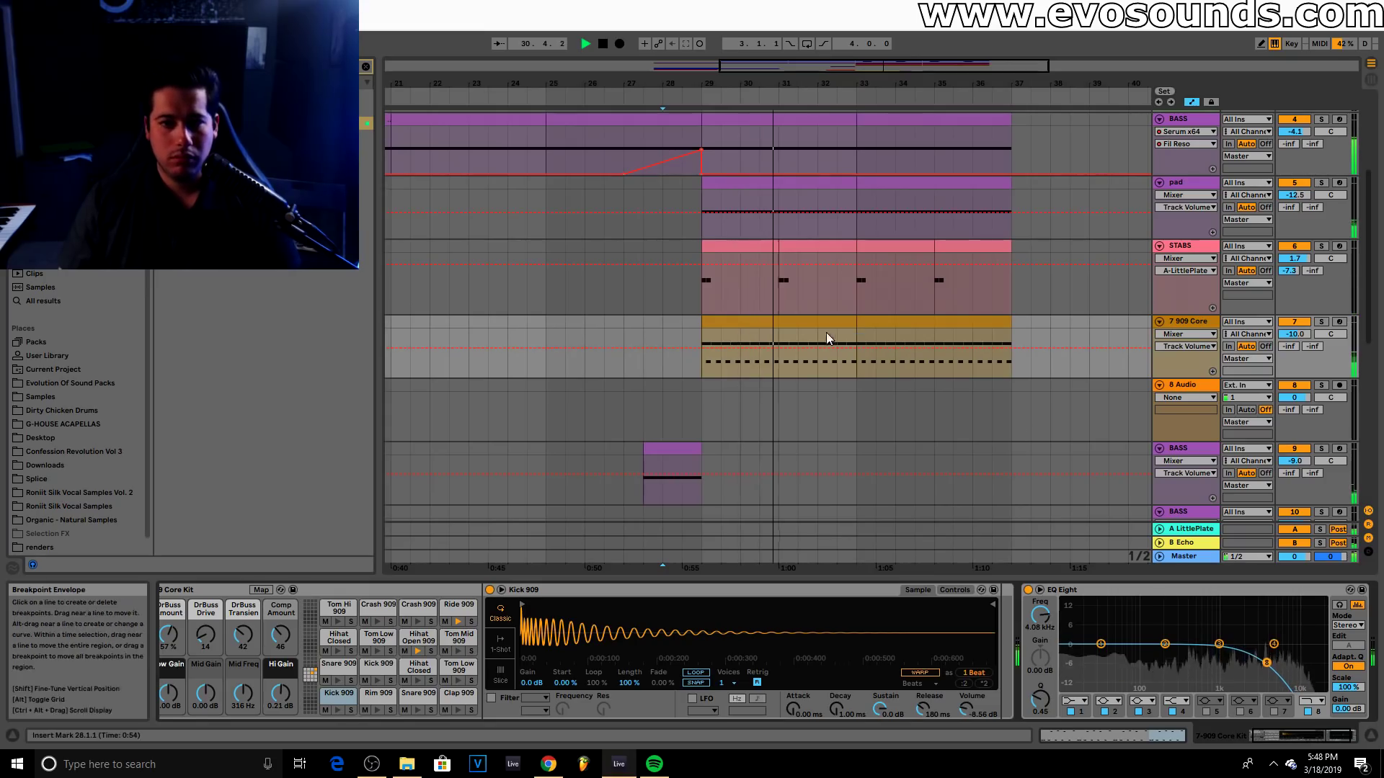
left_click_drag(890, 69, 913, 63)
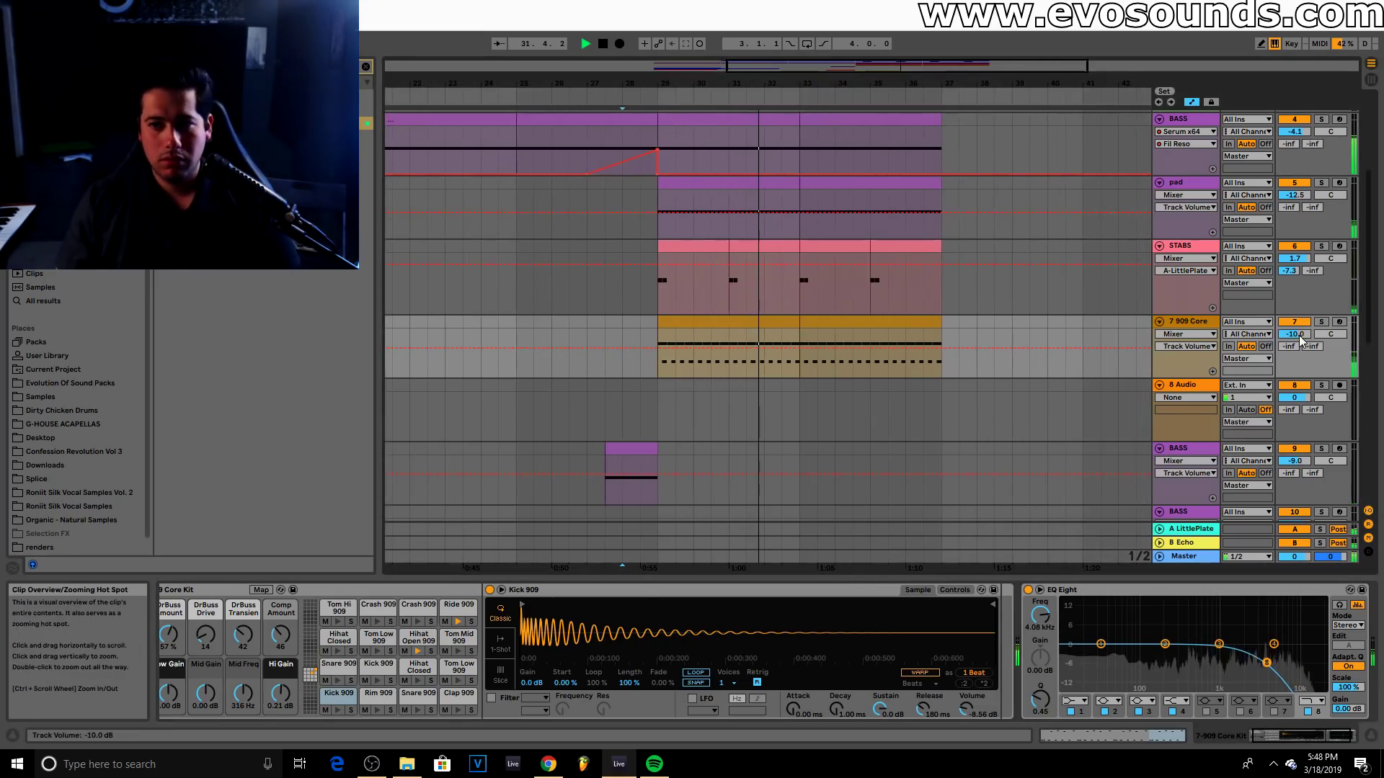
Extend the BASS, pad and 7 909 Core clips to bar 41 and the STABS clips to bar 39 by duplicating them
scroll(1088, 303, "up", 5)
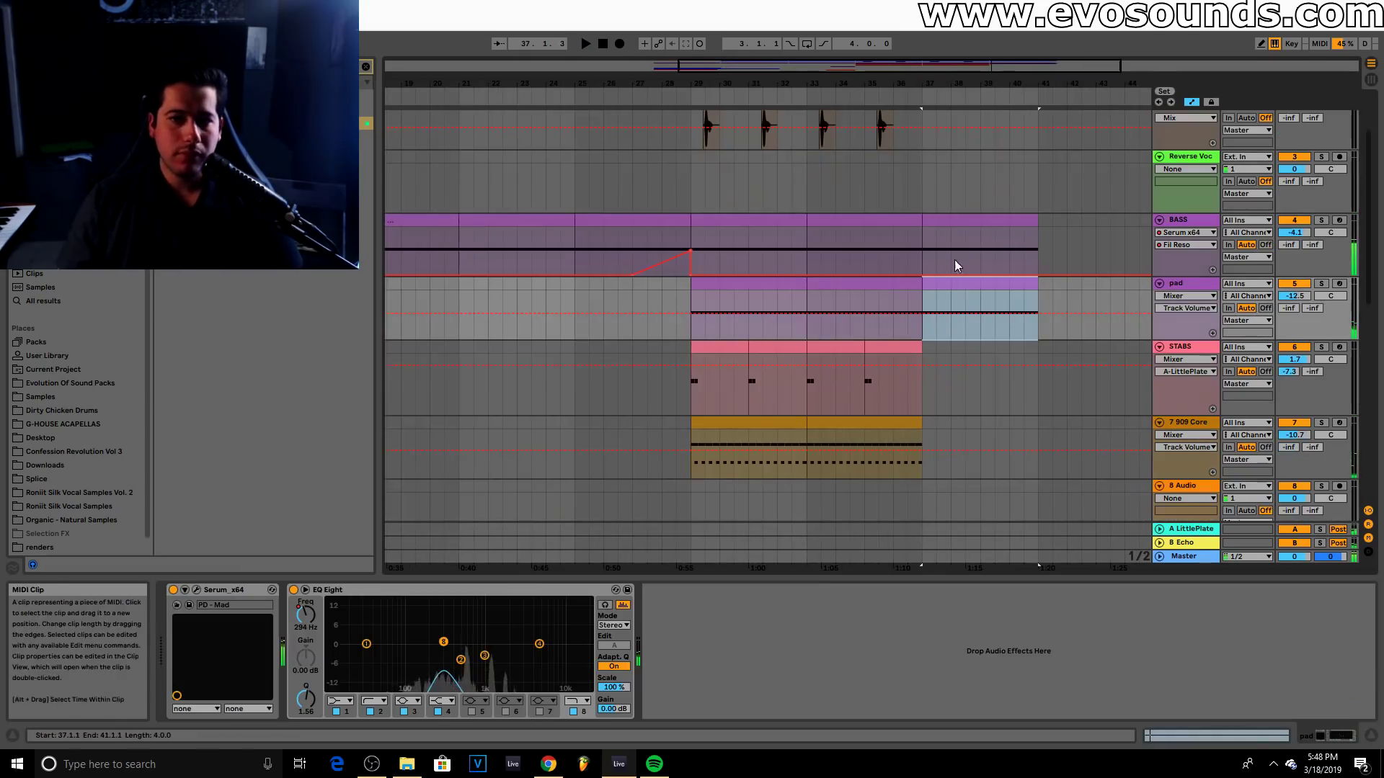
left_click(930, 185)
left_click_drag(943, 187, 1039, 159)
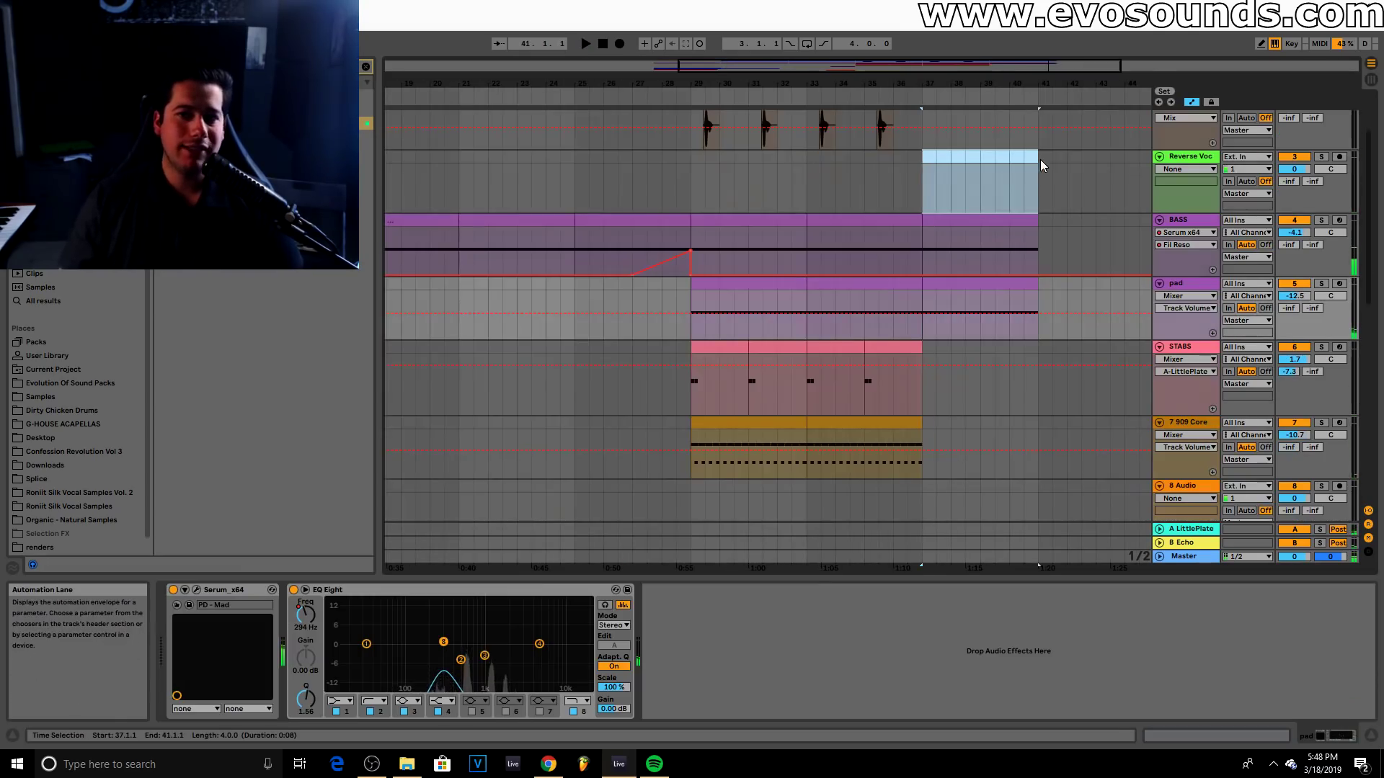
scroll(1010, 188, "down", 2)
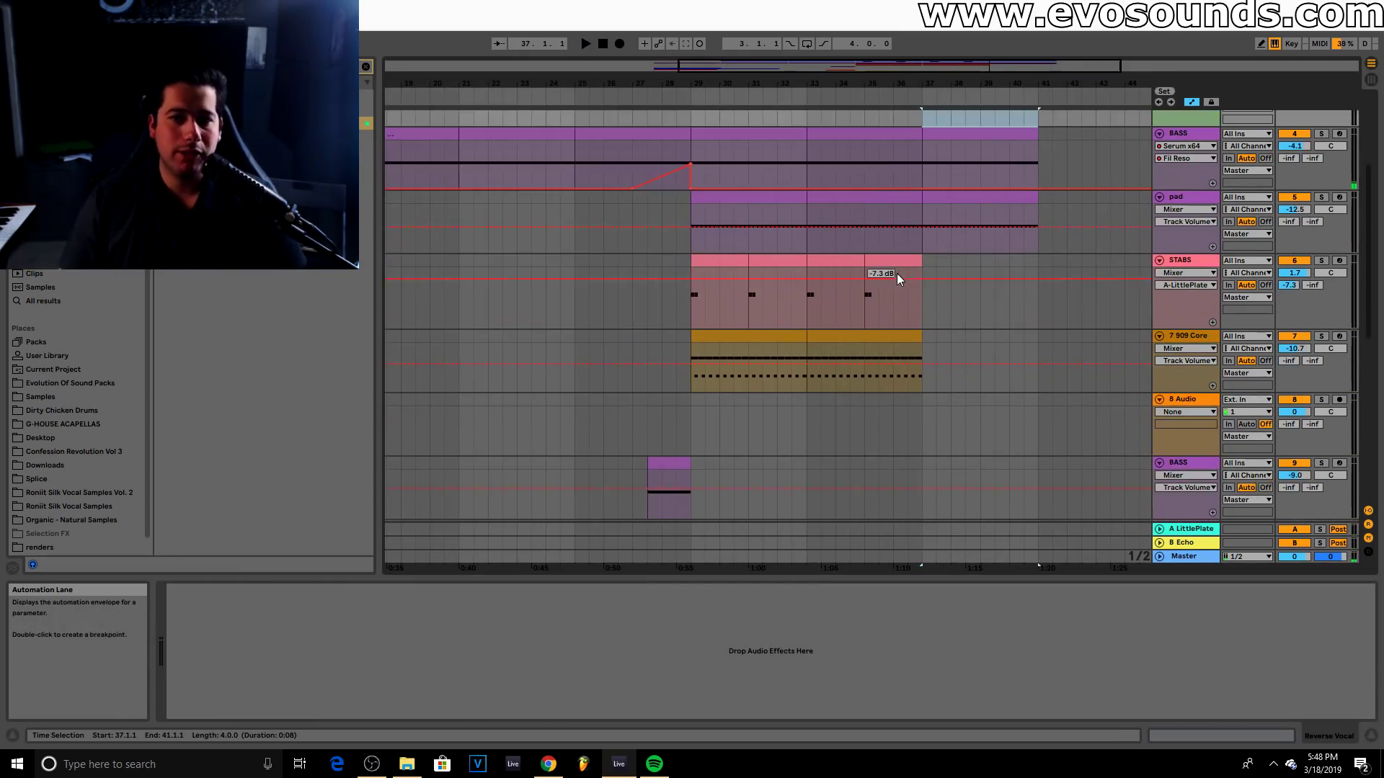
left_click_drag(916, 297, 872, 271)
left_click(885, 336)
key("ctrl+d")
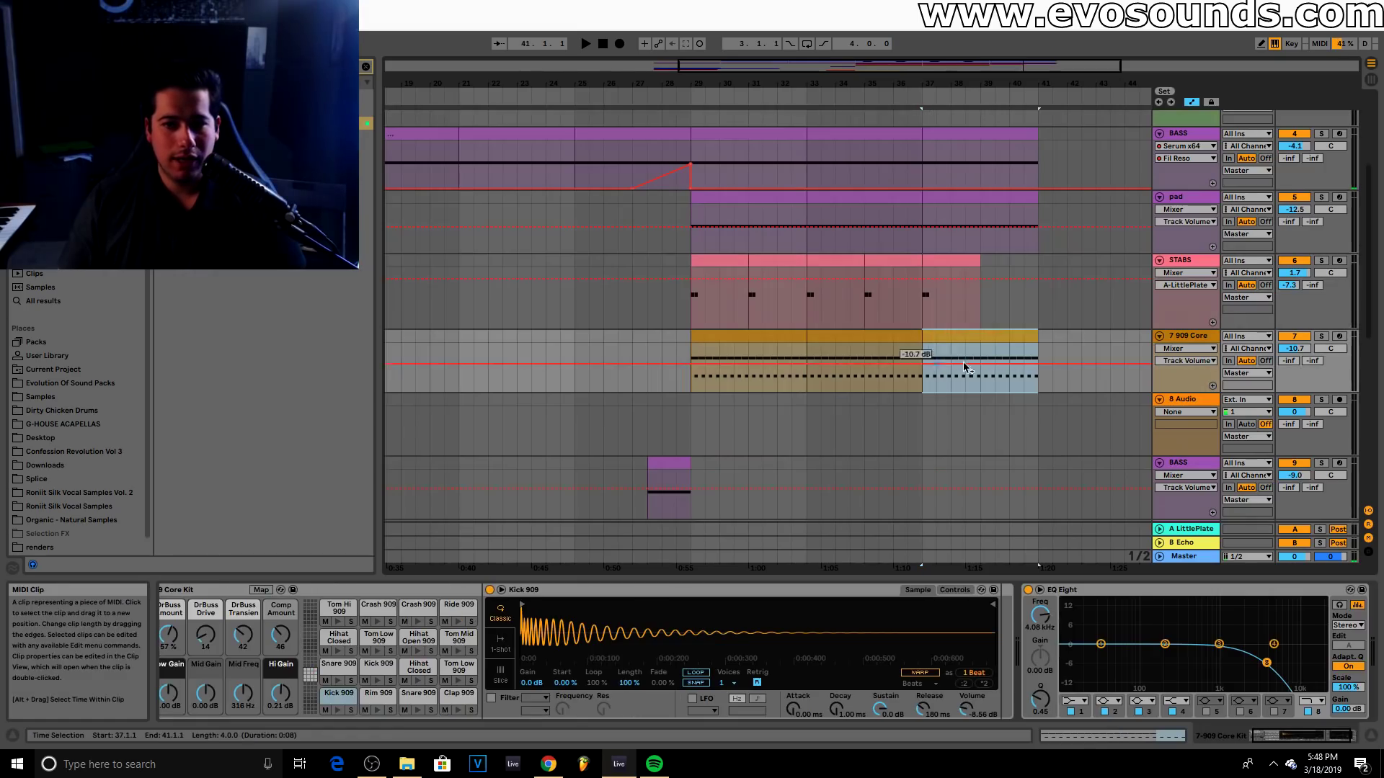
Copy the transition clip on BASS track 9 so the copy starts at 35.3.1 and ends at bar 37
scroll(1110, 395, "down", 3)
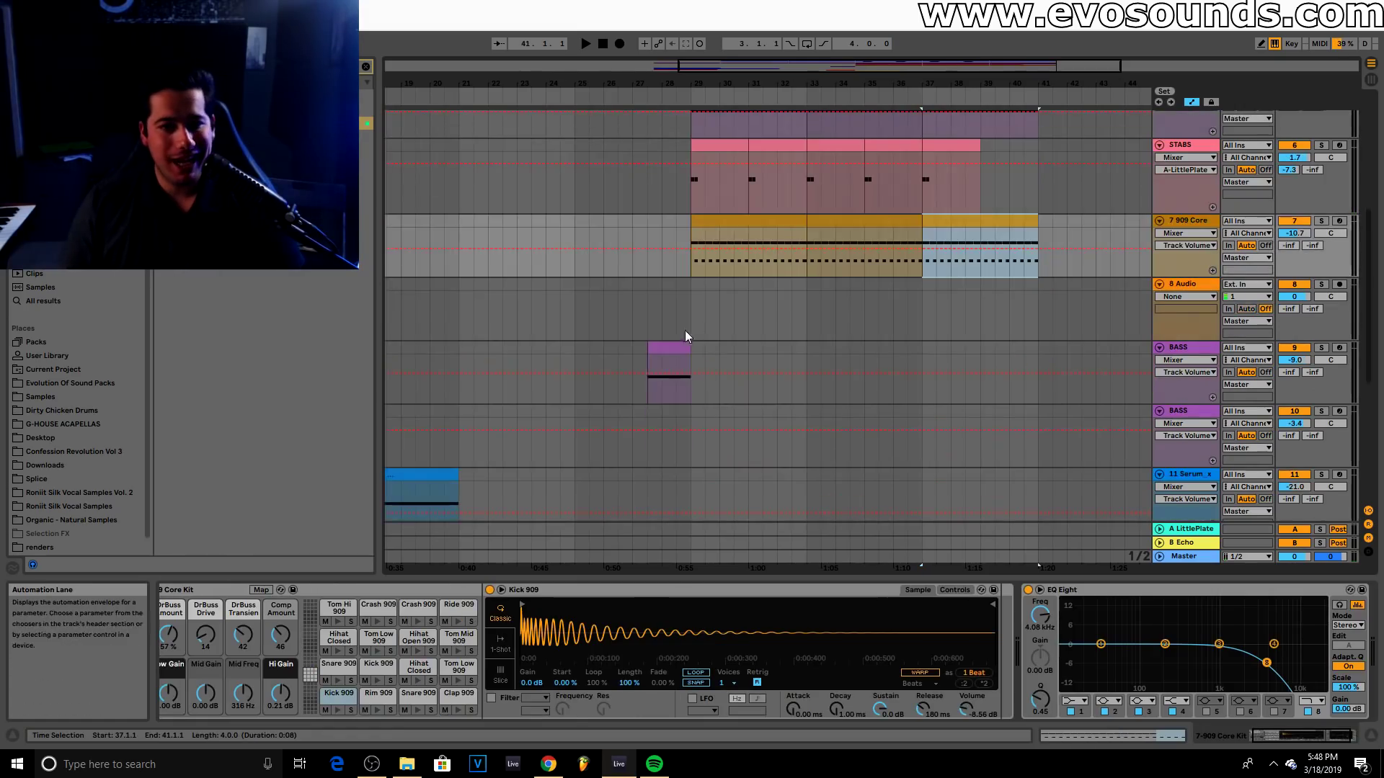
left_click(684, 350)
left_click(892, 352)
key("ctrl+v")
left_click_drag(910, 349, 900, 348)
left_click(878, 324)
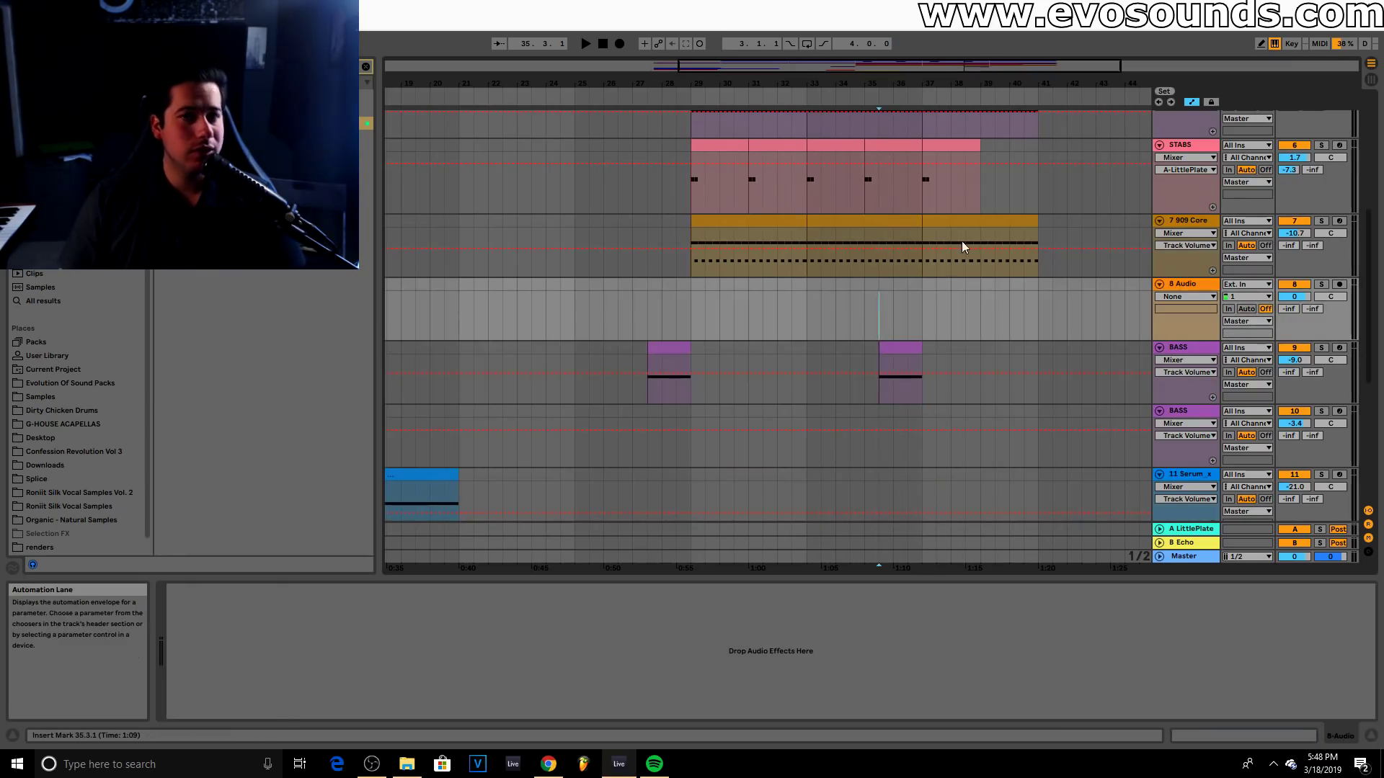
Play from 35.3.1 and raise the volume of BASS track 9 to 0.4 dB
left_click_drag(1012, 76, 1013, 97)
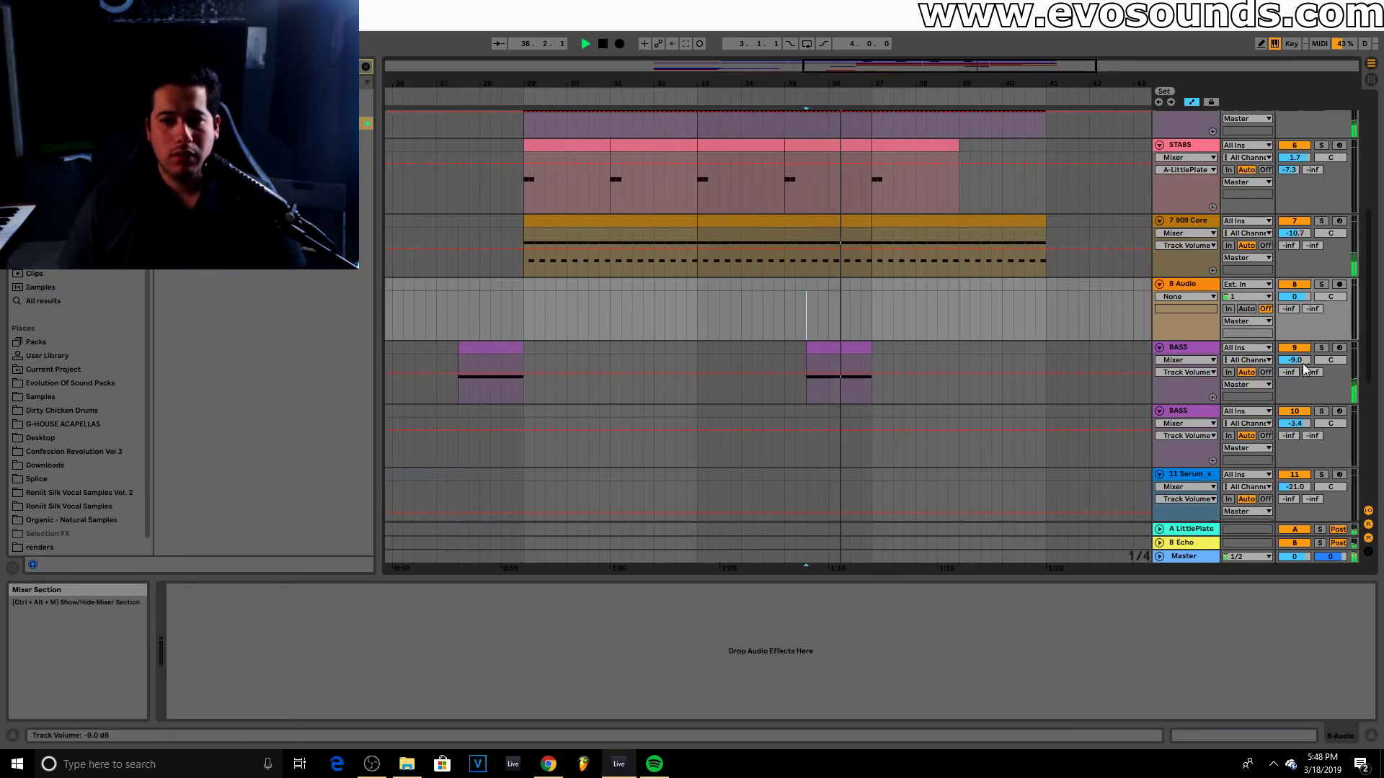
left_click_drag(1072, 83, 1074, 58)
key("space")
key("space")
left_click_drag(1294, 360, 1295, 352)
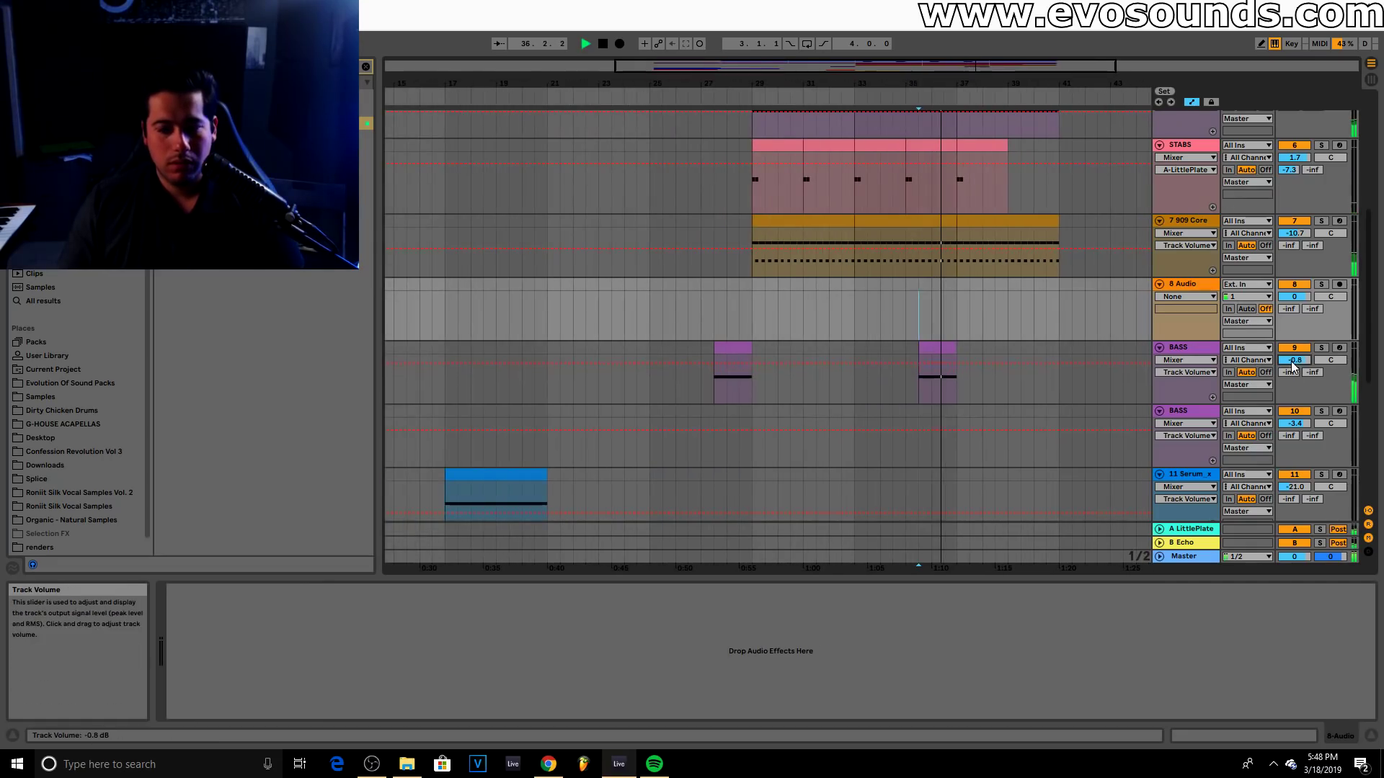
key("space")
Copy the Evolution Of Sound impact clip on track 13 to bar 37 and play it
scroll(516, 374, "down", 5)
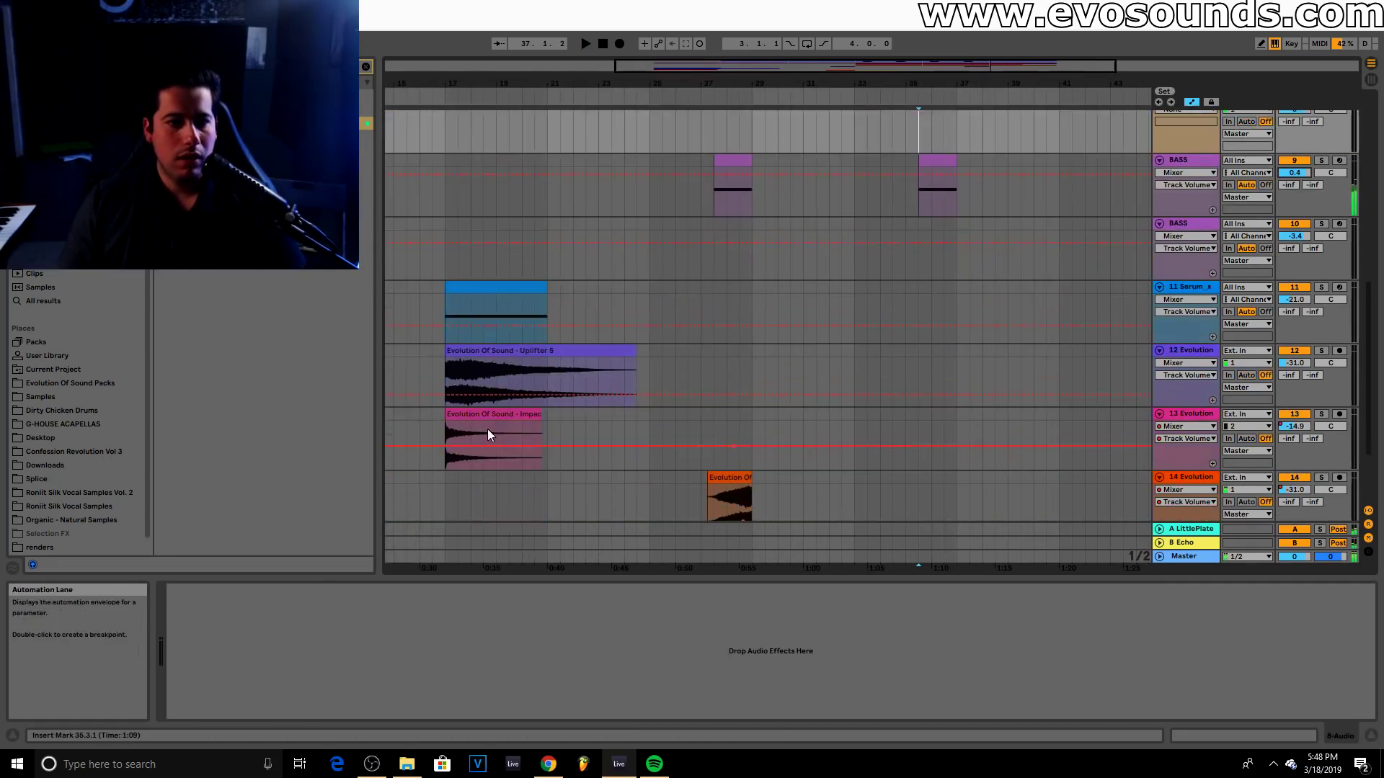
left_click(958, 421)
key("ctrl+v")
key("space")
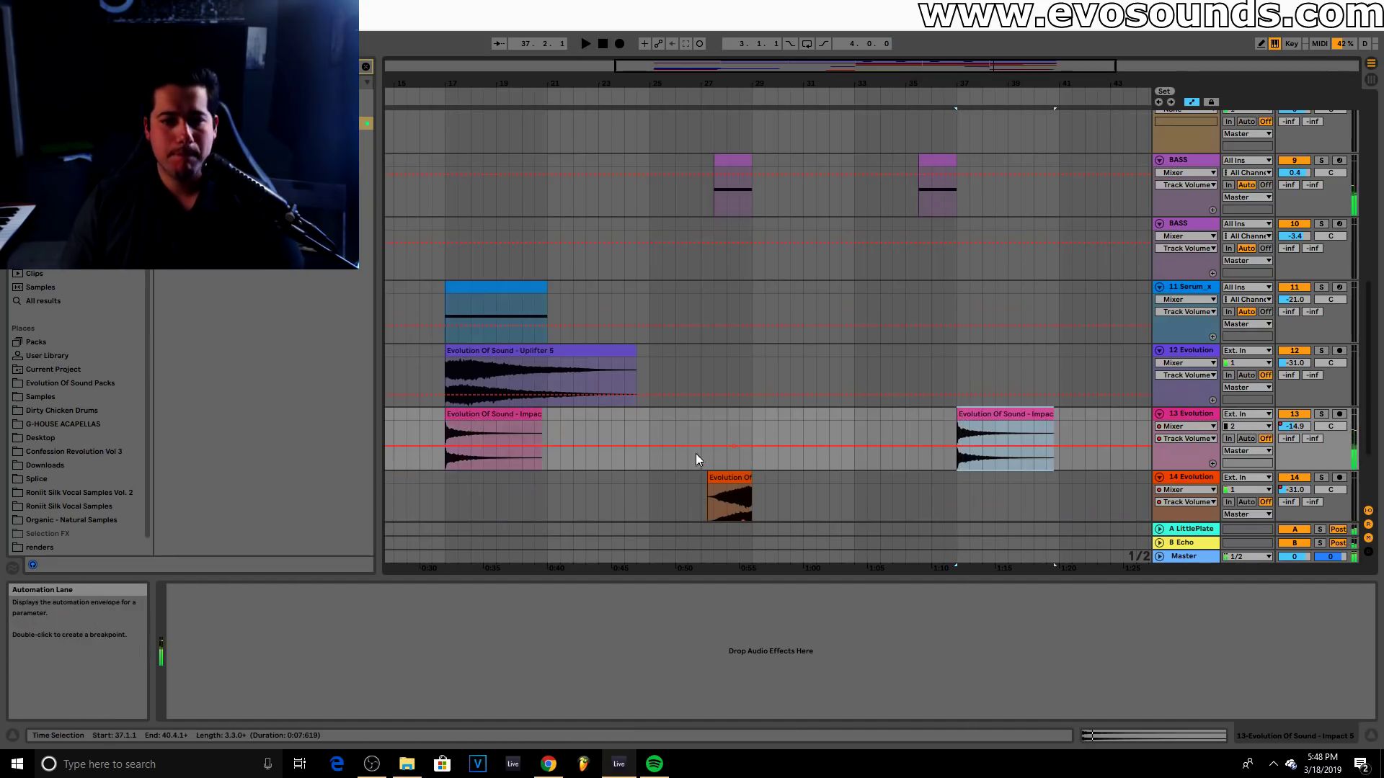
left_click(729, 395)
Solo the STABS track, play it from bar 29 and try sending it to the B Echo return
scroll(933, 406, "up", 5)
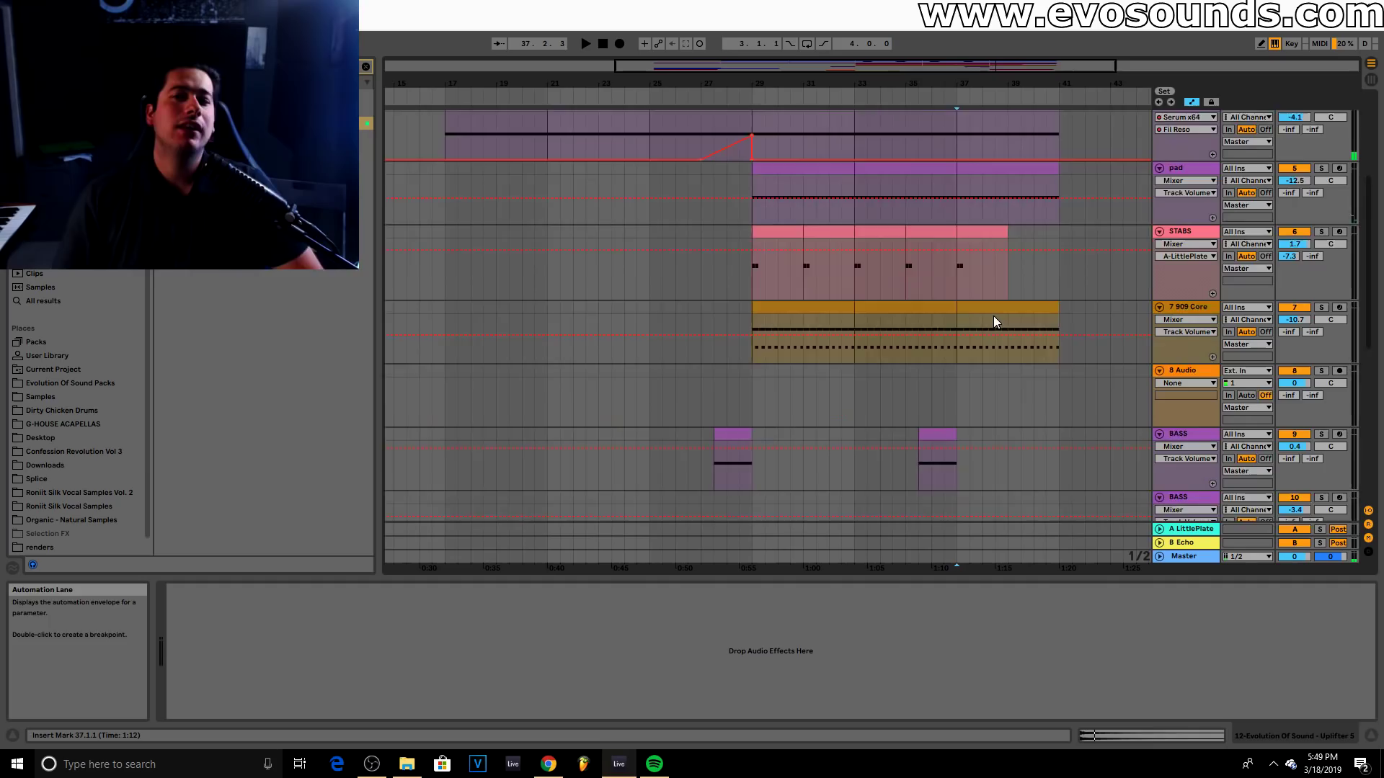
scroll(993, 316, "up", 5)
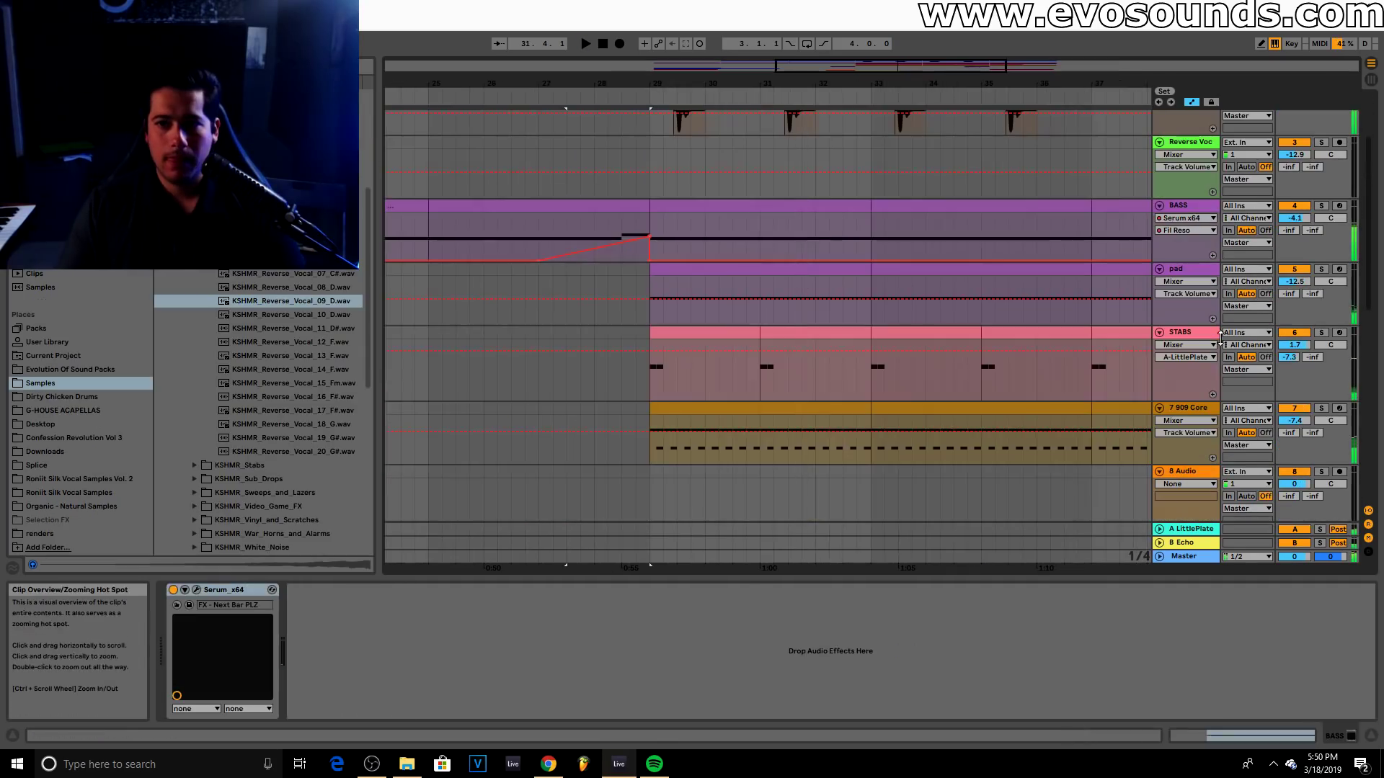
left_click(705, 333)
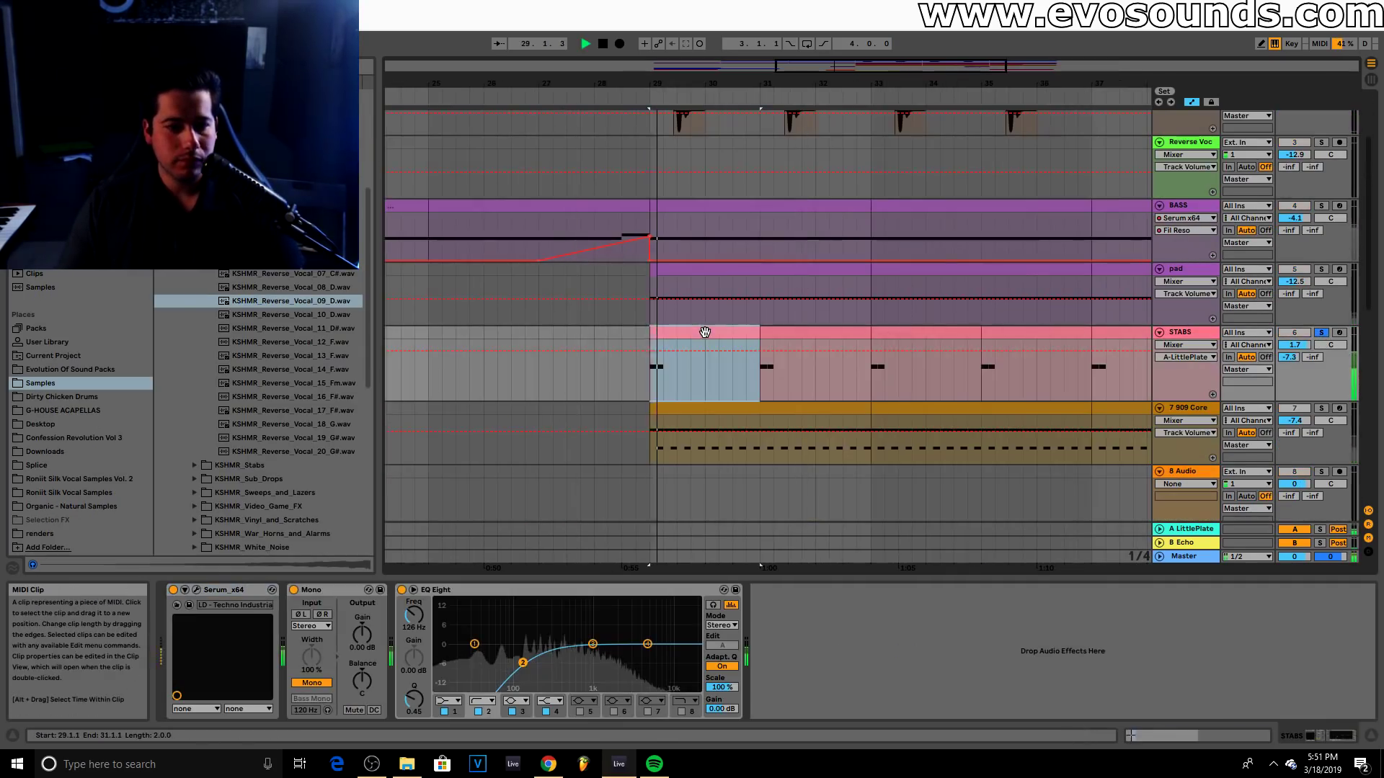
key("Tab")
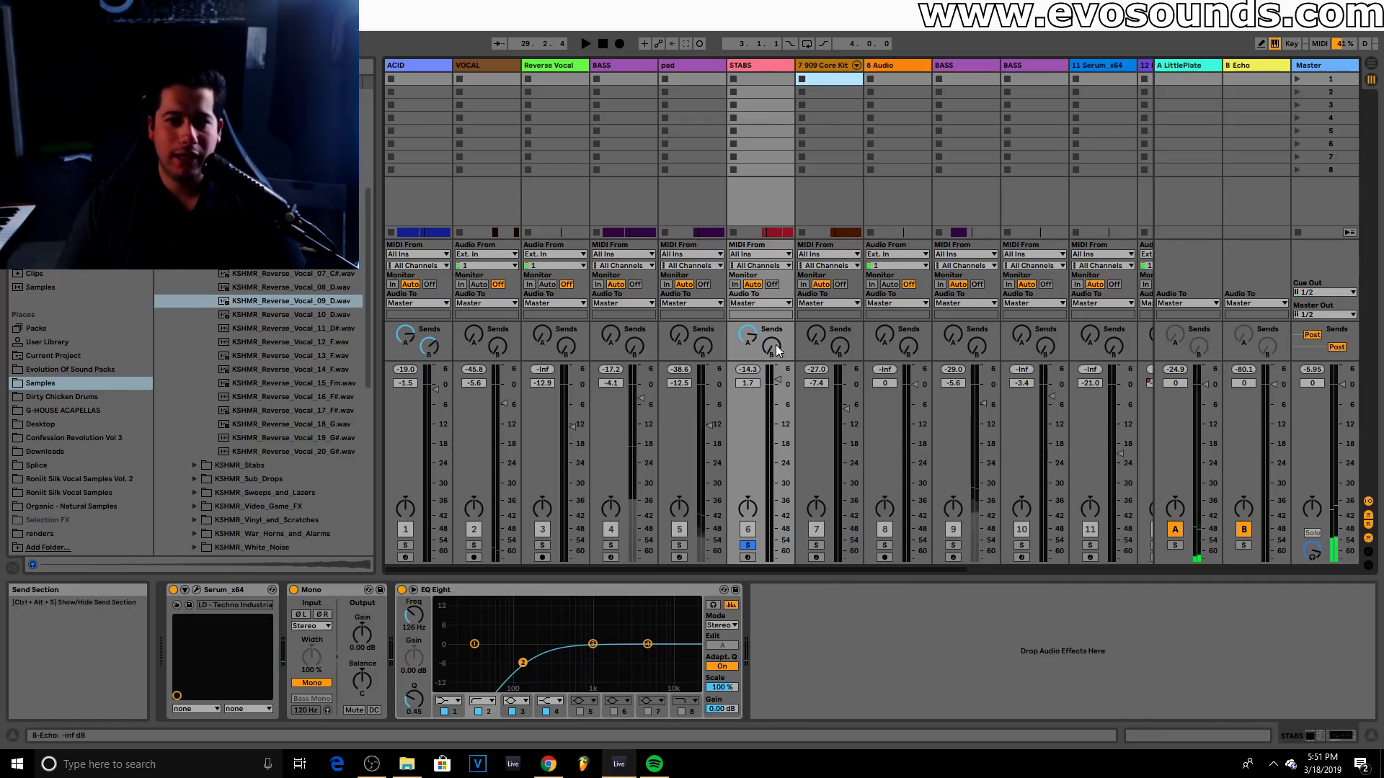
key("space")
key("space")
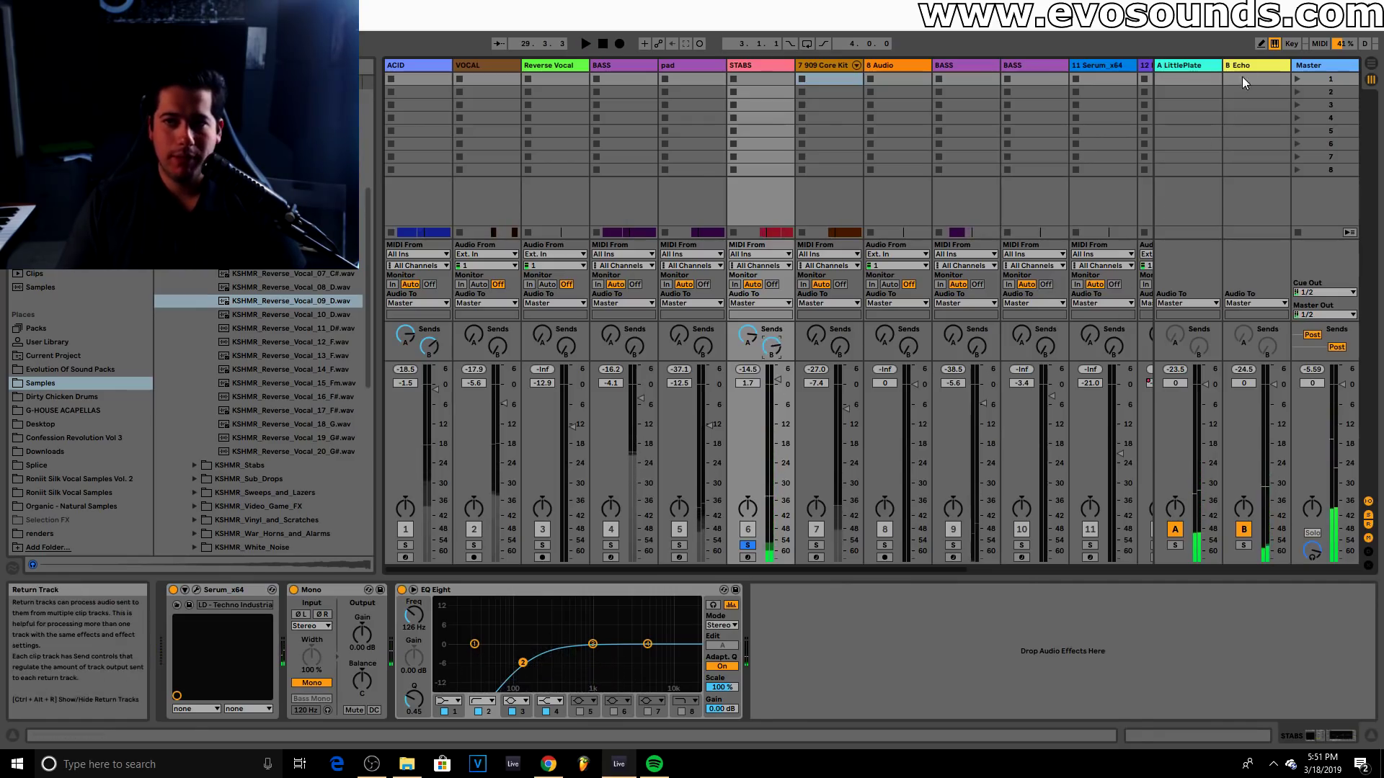
Insert a new return track after B Echo and name it DELAY
right_click(1243, 66)
left_click(1152, 144)
key("ctrl+r")
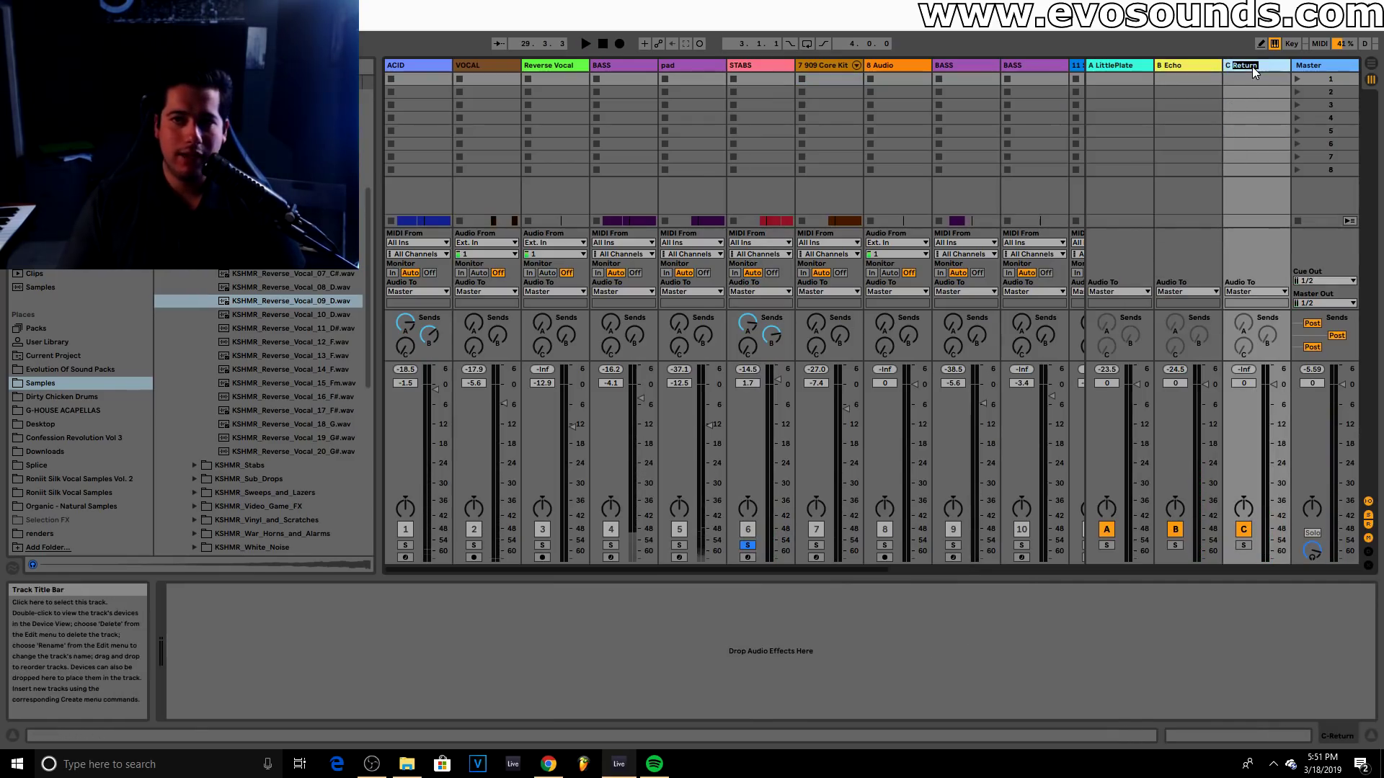
type("DELAY")
key("Return")
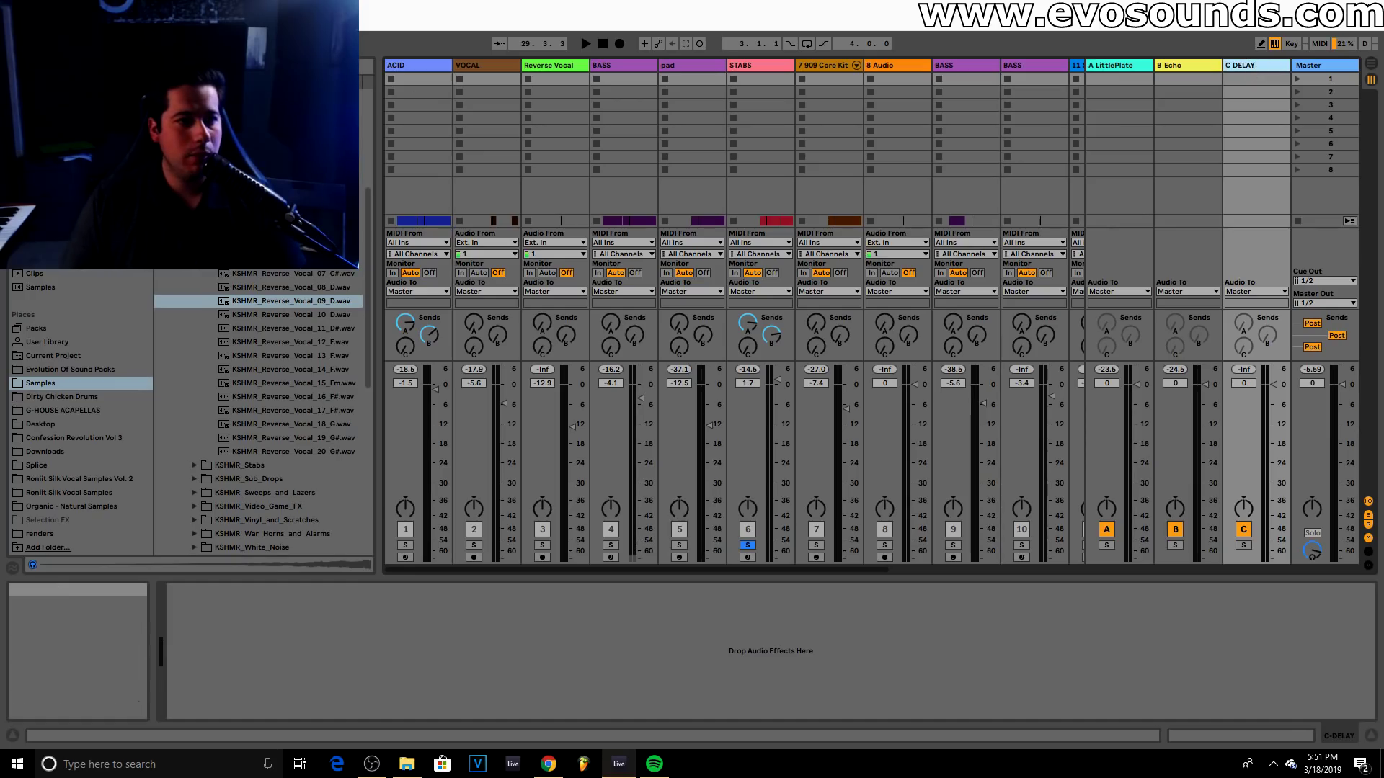
Search the browser for "del", check the B Echo settings and load an Echo device onto the C DELAY return
left_click(47, 219)
key("ctrl+f")
type("del")
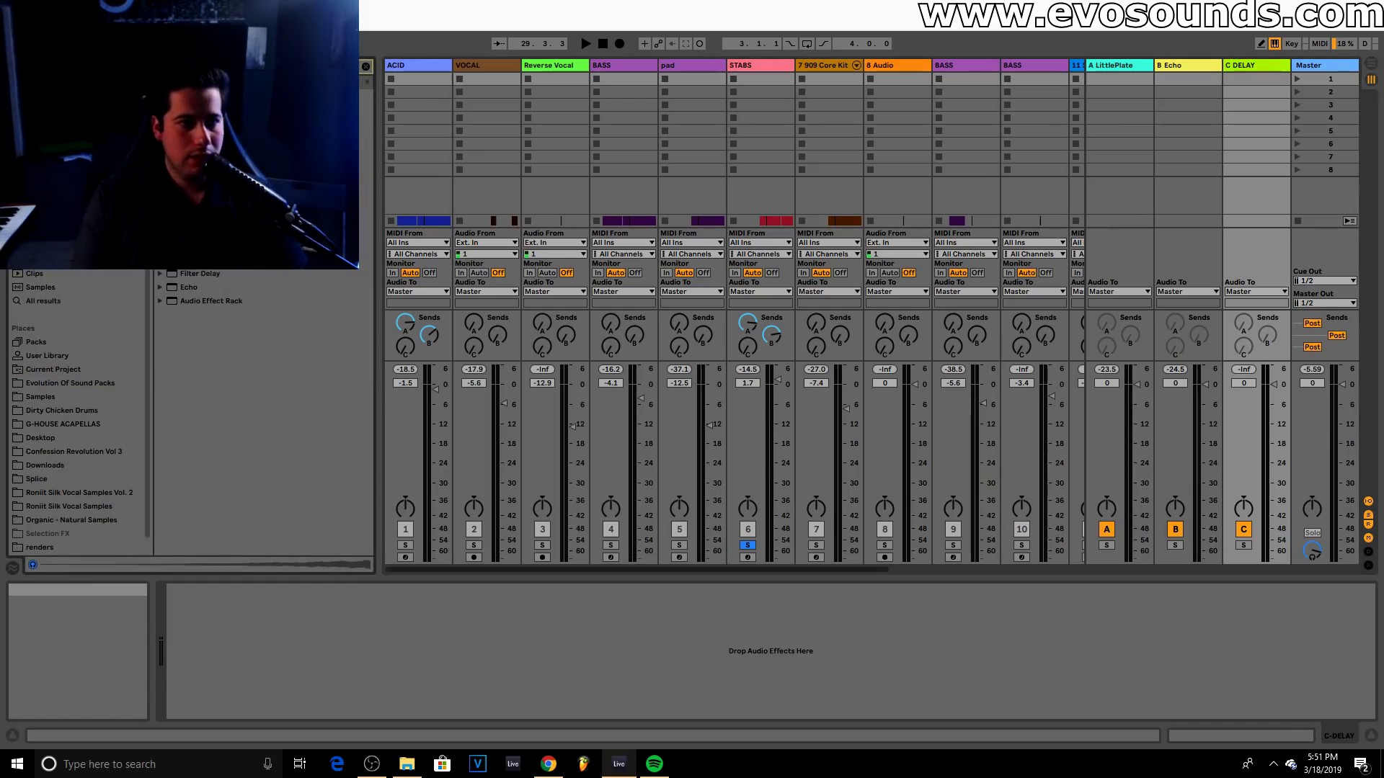
left_click_drag(1252, 70, 1188, 66)
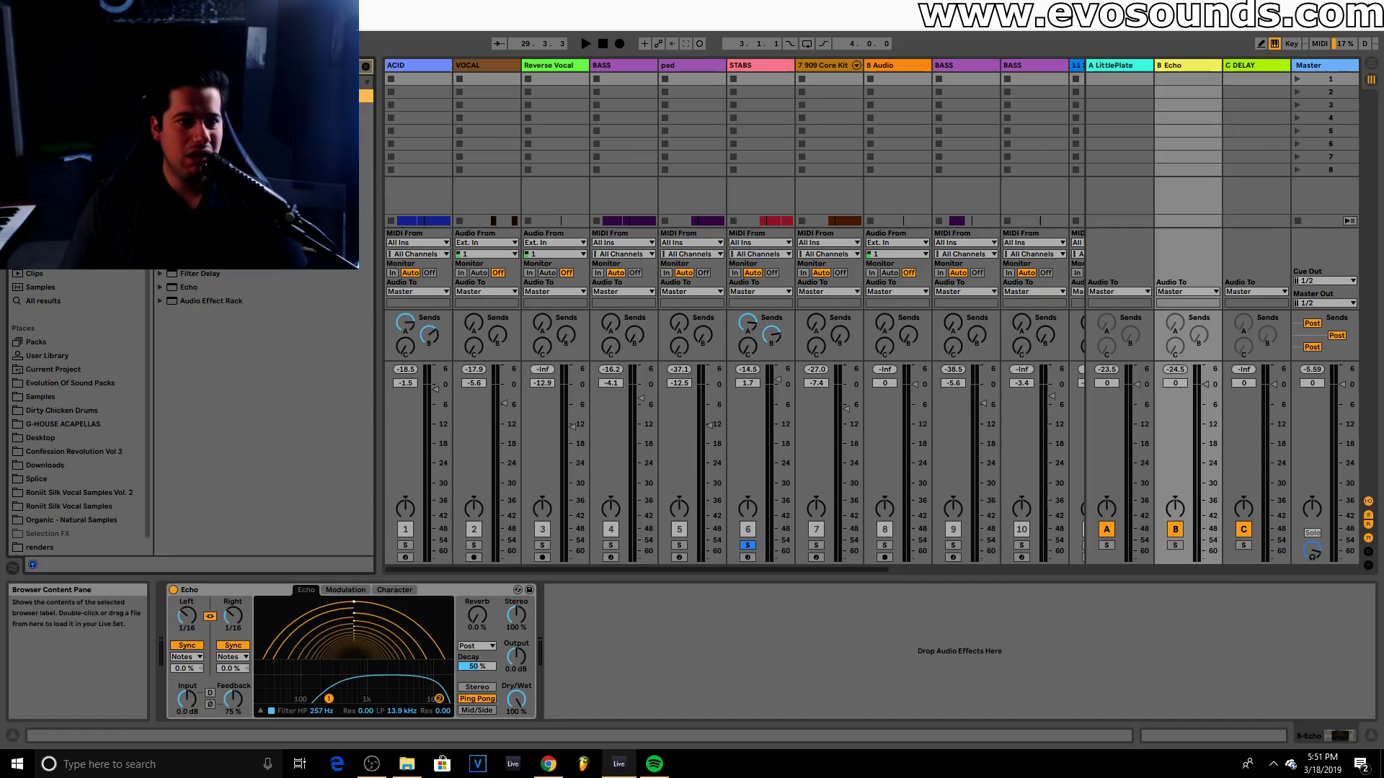
left_click(1260, 67)
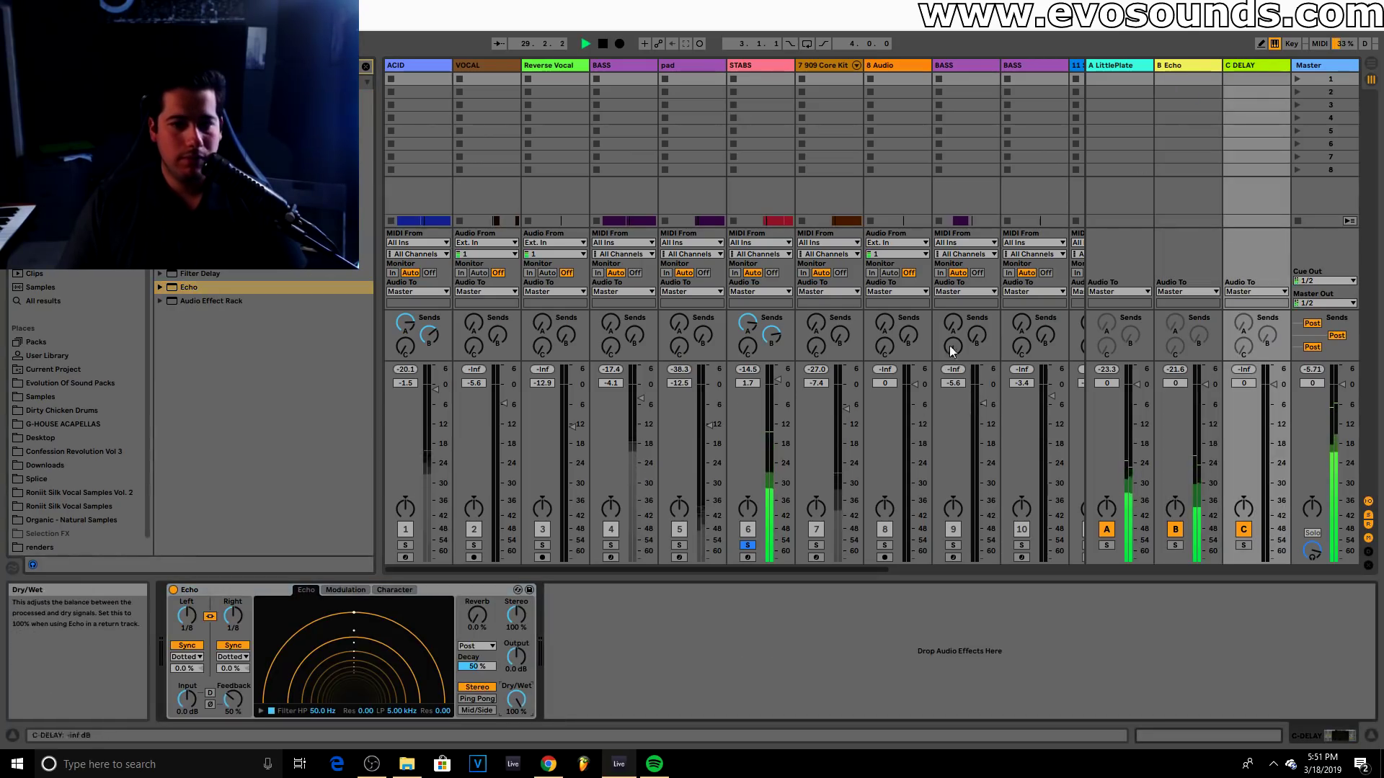
Set DELAY's Echo to 1/8 Notes, send STABS to it at -10.2 dB instead of B Echo, and play the unsoloed mix
key("space")
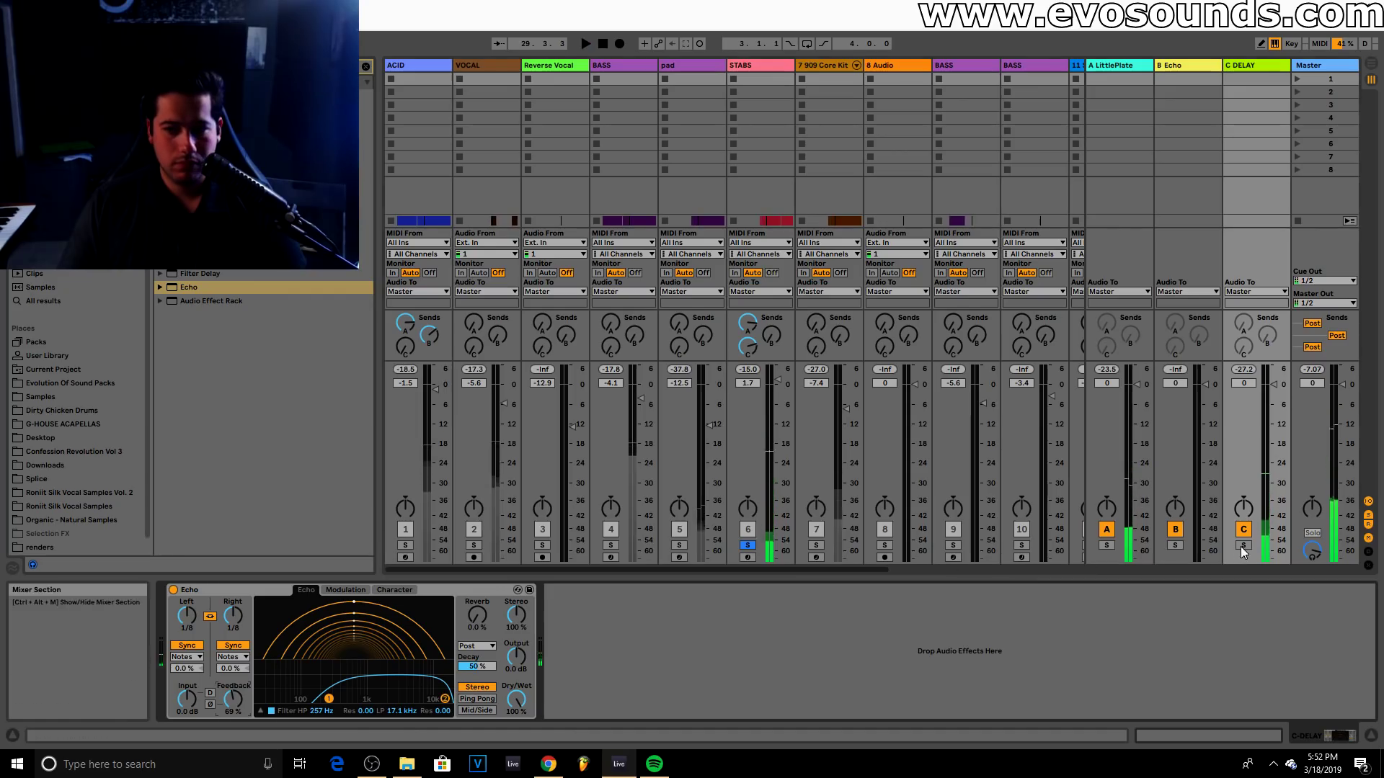
left_click(1242, 546)
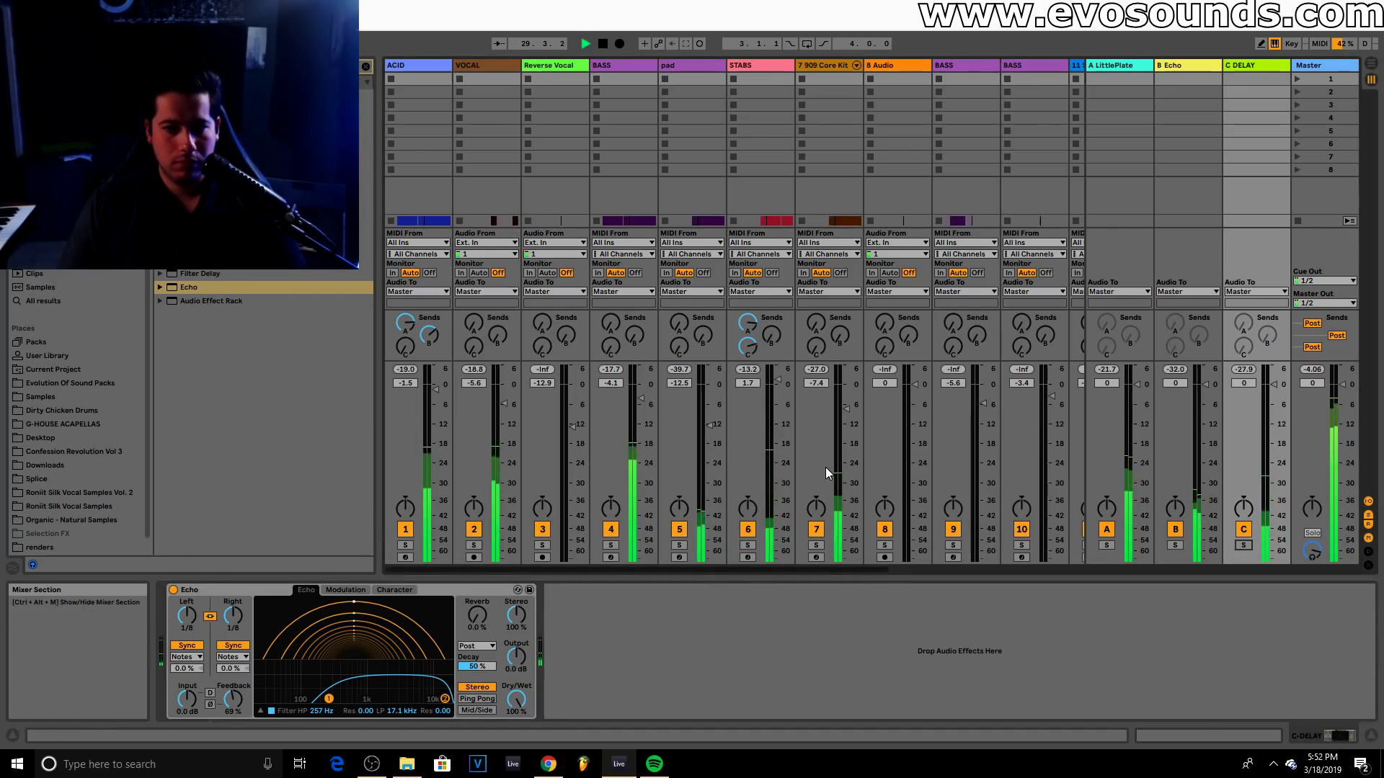
key("Tab")
left_click(1211, 333)
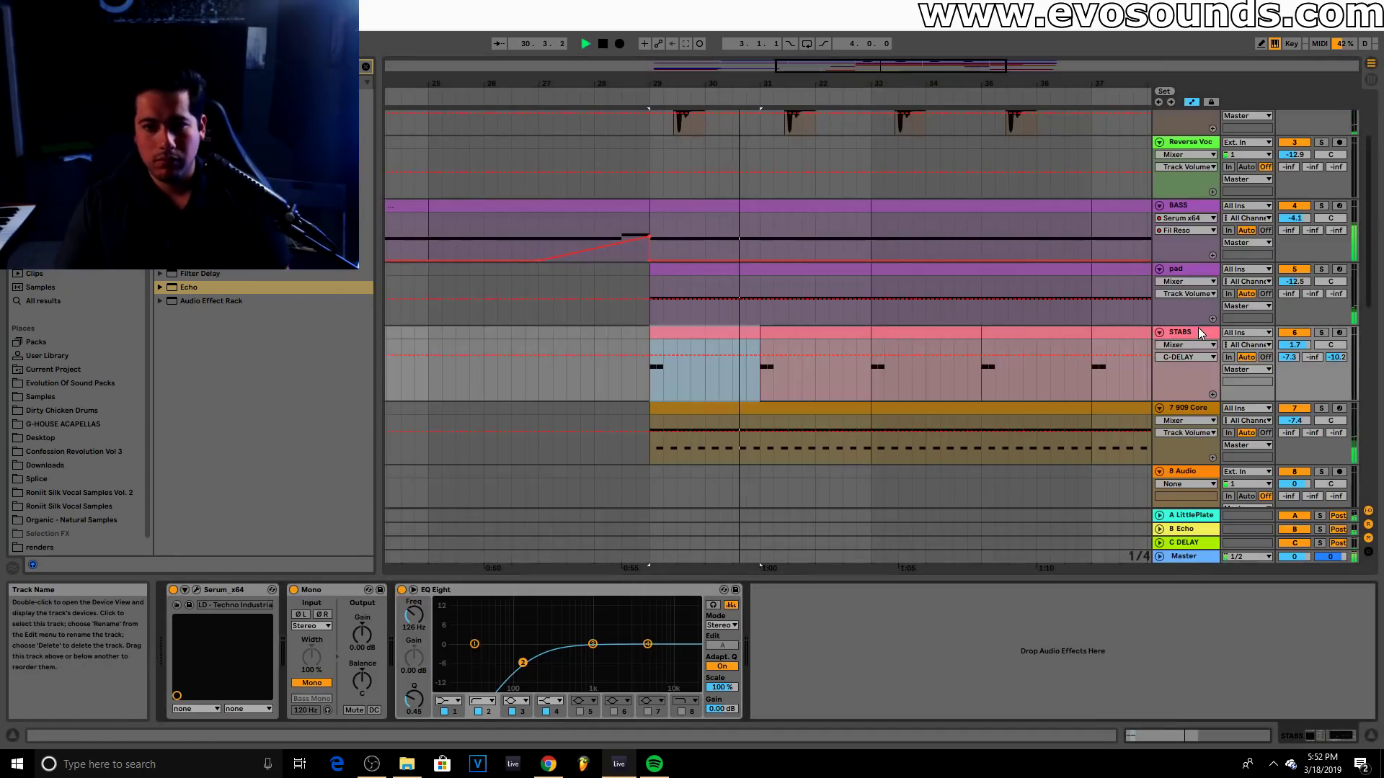
scroll(1037, 317, "down", 1)
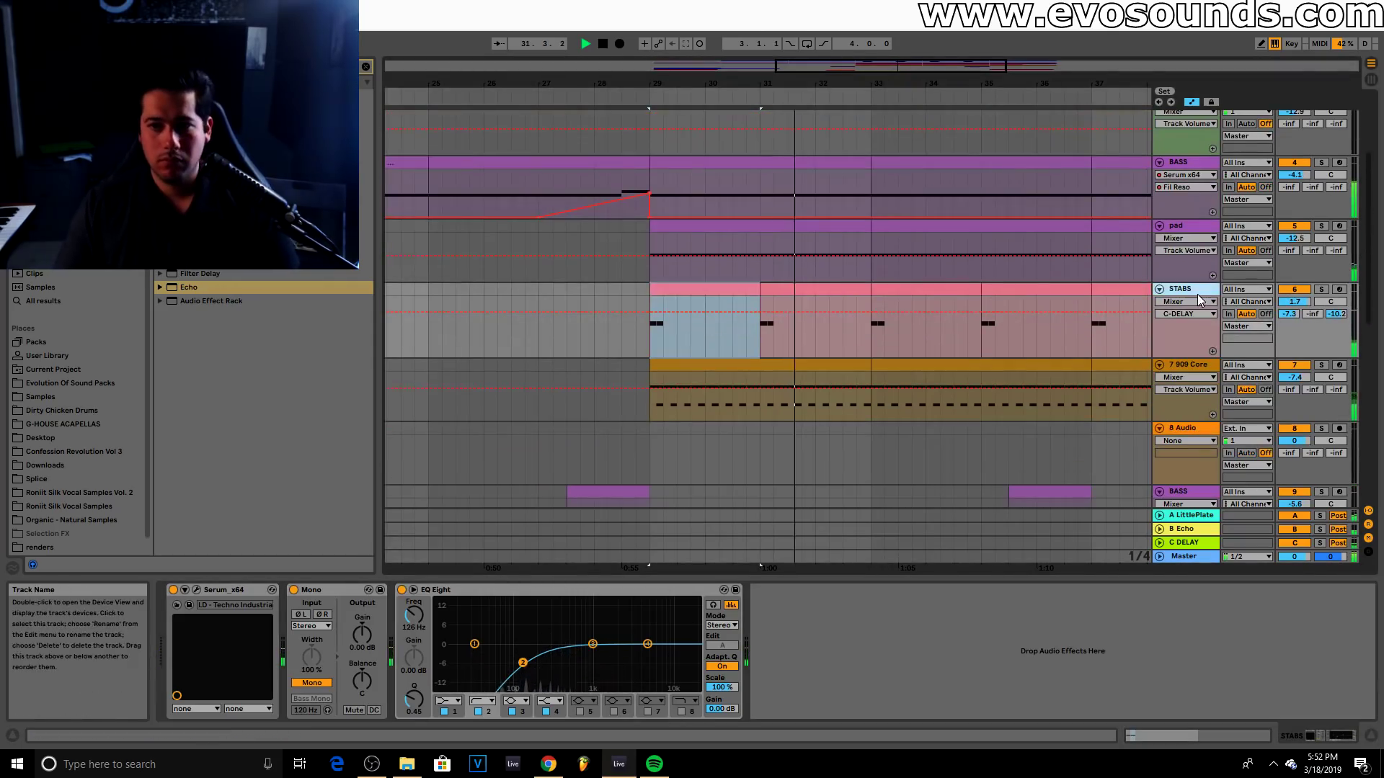
Play the arrangement from bar 25 to review the transition into bar 29
scroll(1049, 252, "up", 2)
left_click_drag(1009, 83, 801, 47)
key("space")
left_click(481, 224)
key("space")
mouse_move(565, 83)
left_mouse_down()
mouse_move(682, 118)
mouse_move(690, 103)
mouse_move(648, 95)
mouse_move(673, 83)
left_mouse_up()
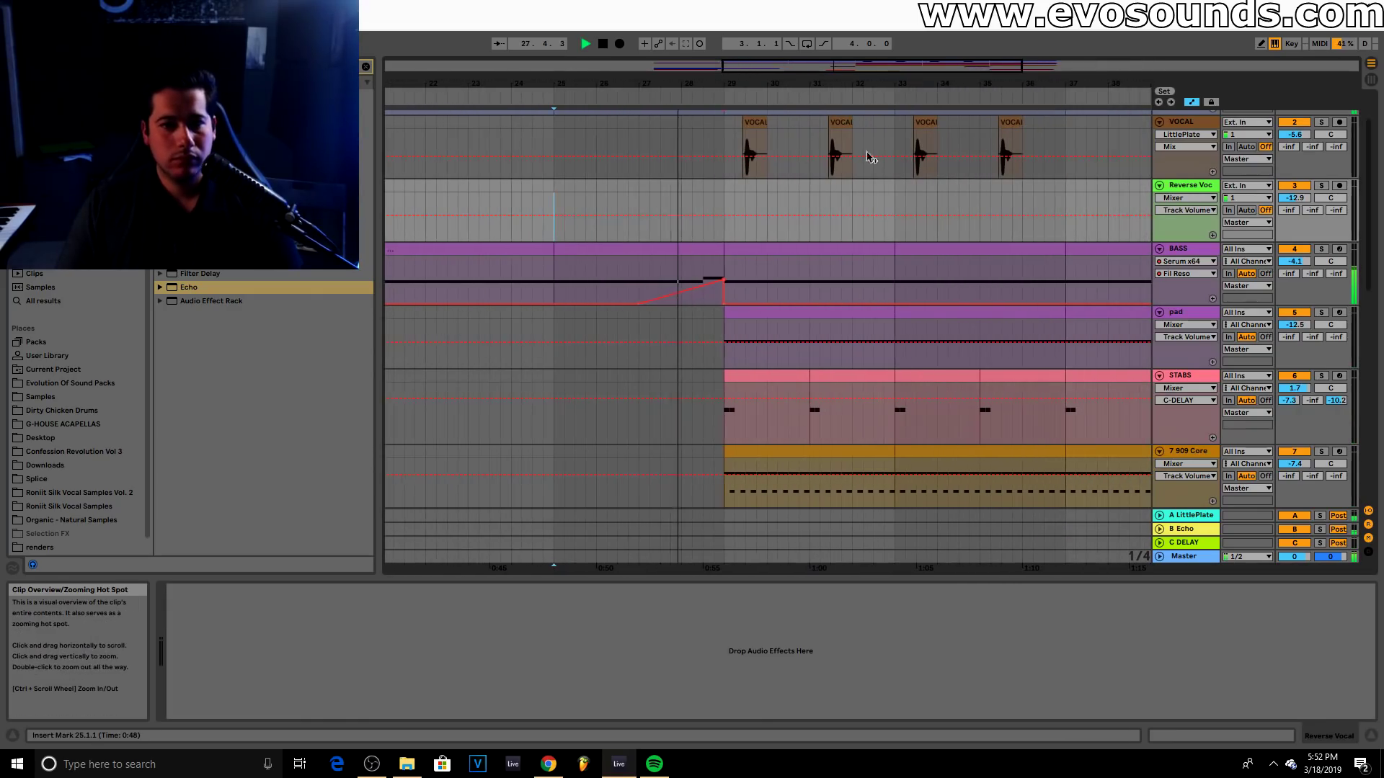
Open the BASS clip ending at bar 29, end its D#3 note at 4.4 and fill the remaining beat with an A3 note
scroll(813, 248, "up", 1)
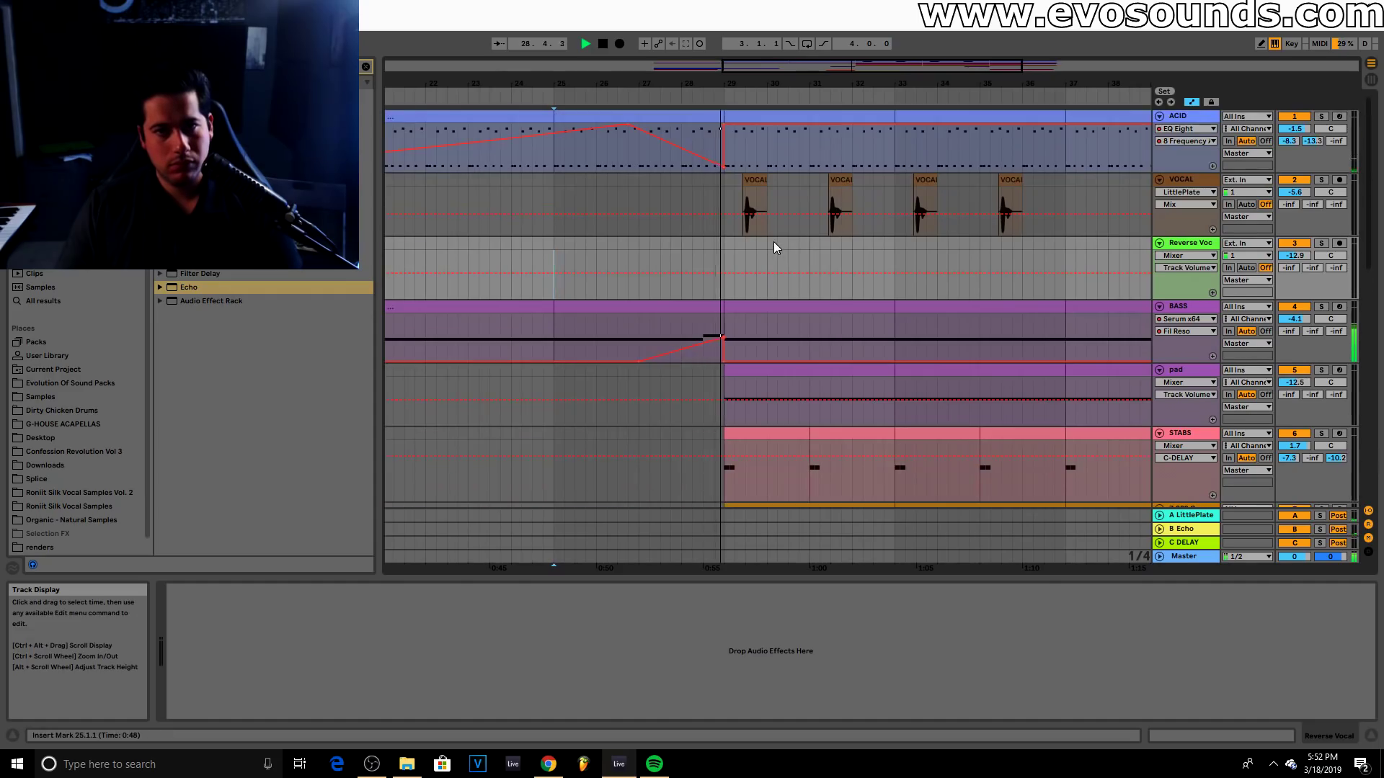
key("space")
double_click(710, 307)
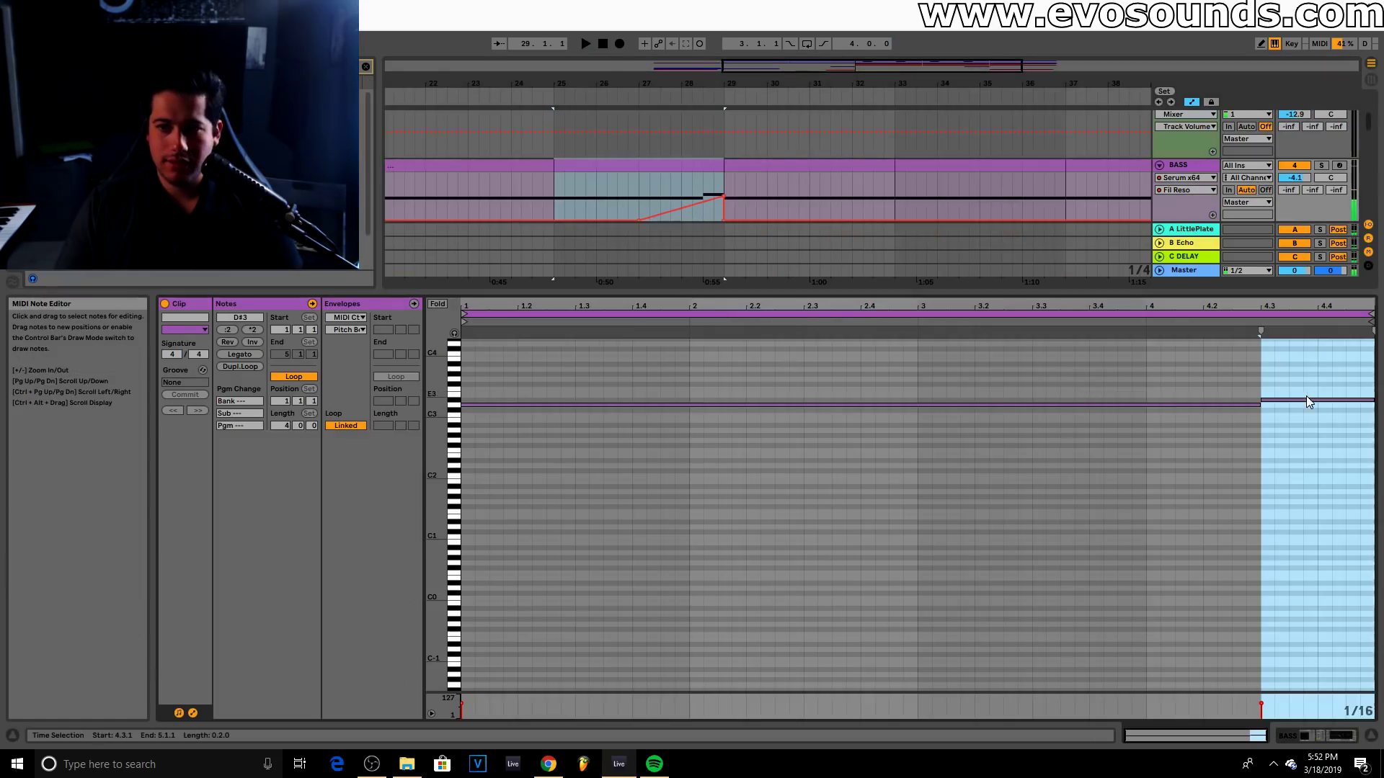
left_click_drag(437, 425, 1045, 602)
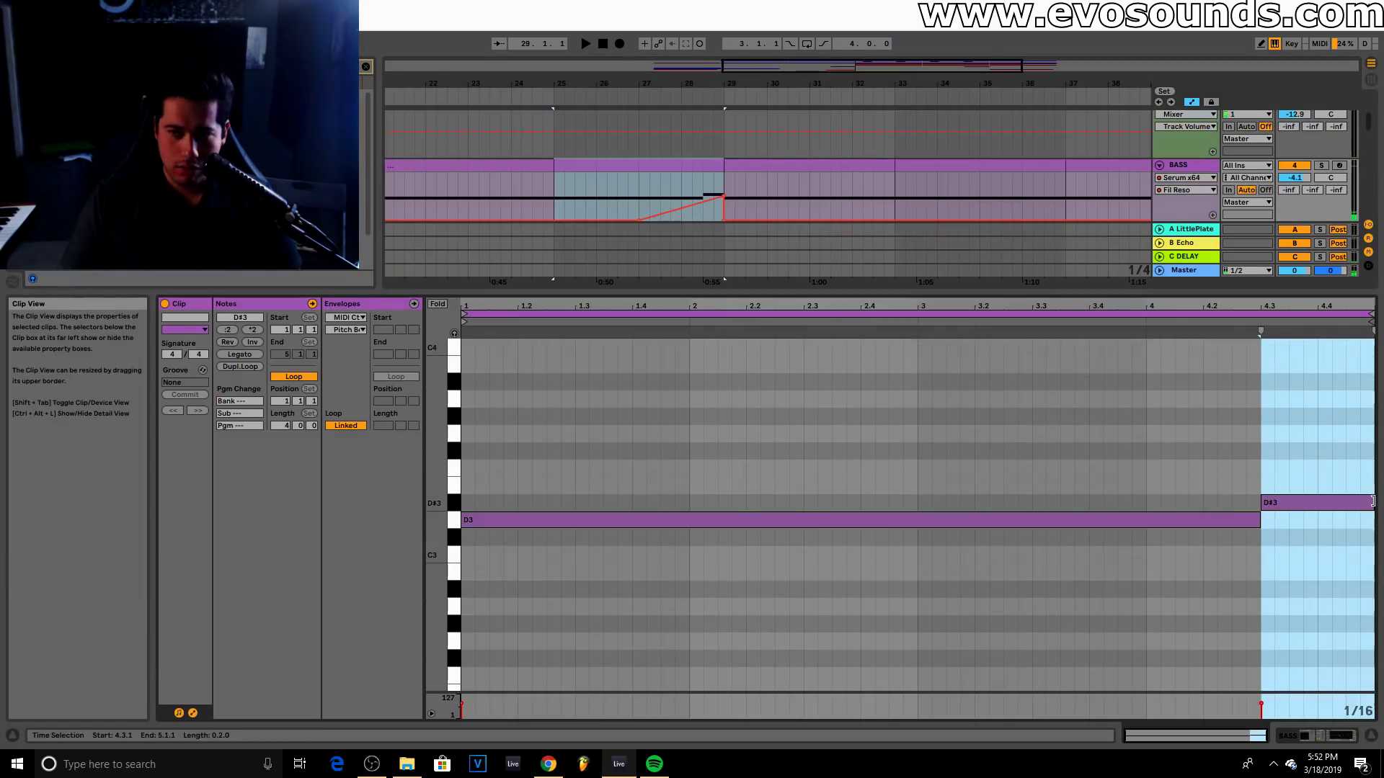
left_click_drag(1372, 502, 1339, 503)
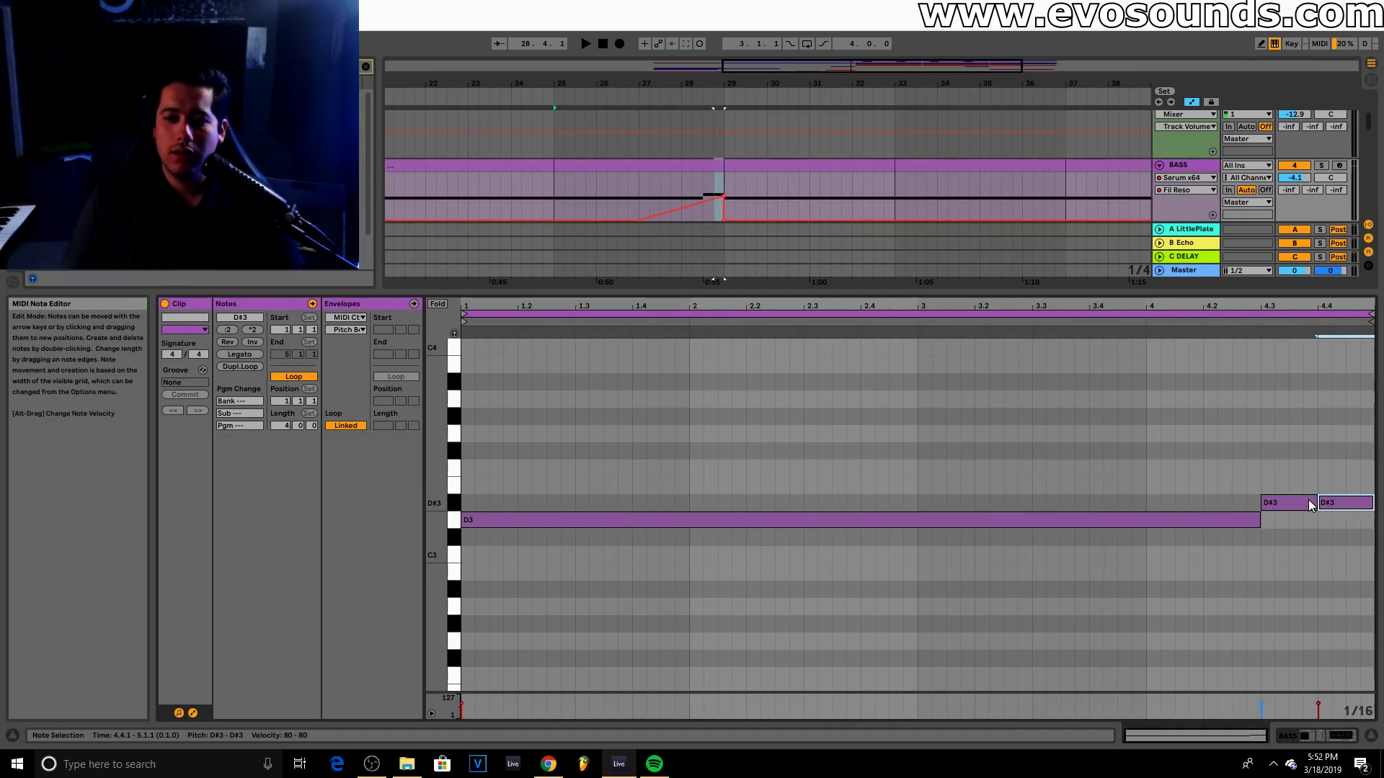
key("Up")
key("Up")
key("Up")
key("Up")
key("Up")
key("Up")
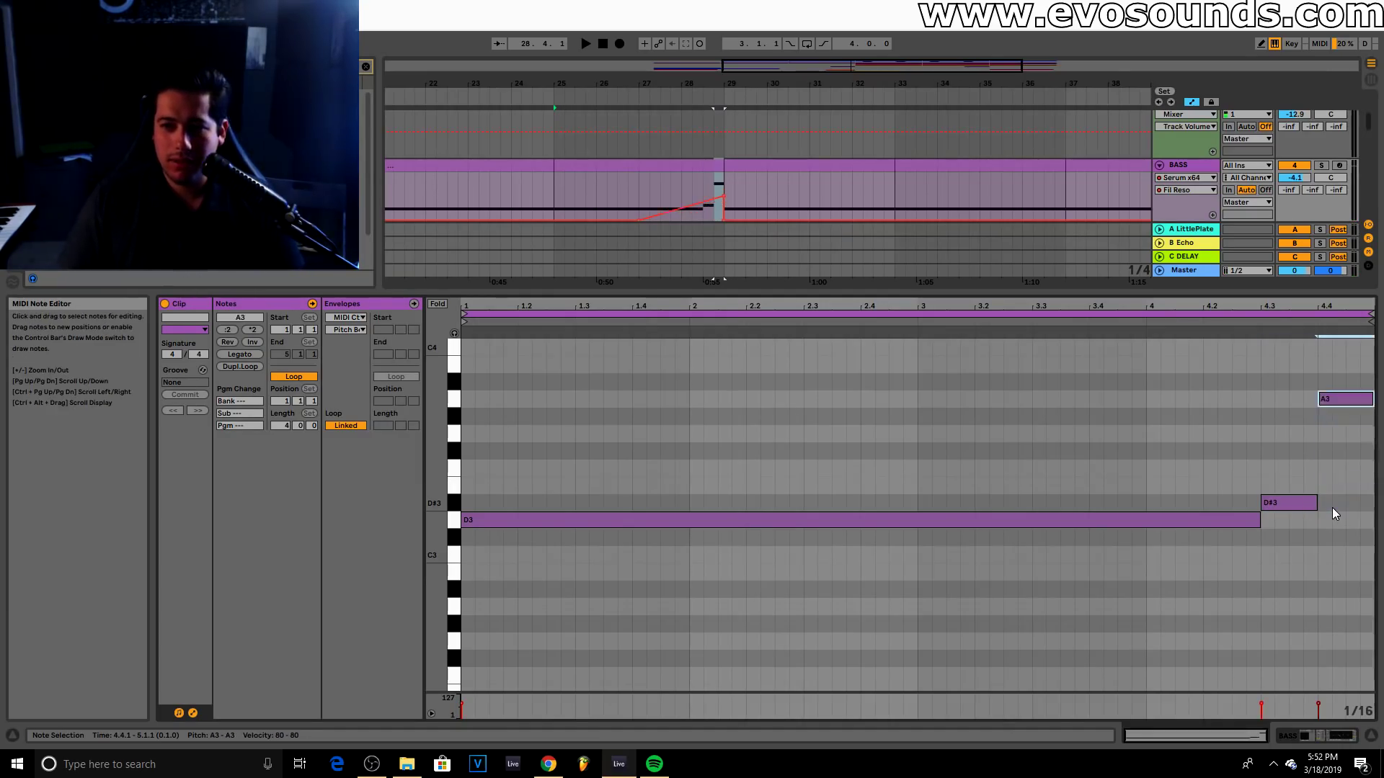
Lengthen the clip's D3 and D#3 notes to overlap the notes that follow, and play the BASS track soloed
left_click_drag(1315, 503, 1275, 520)
key("space")
left_click(1322, 165)
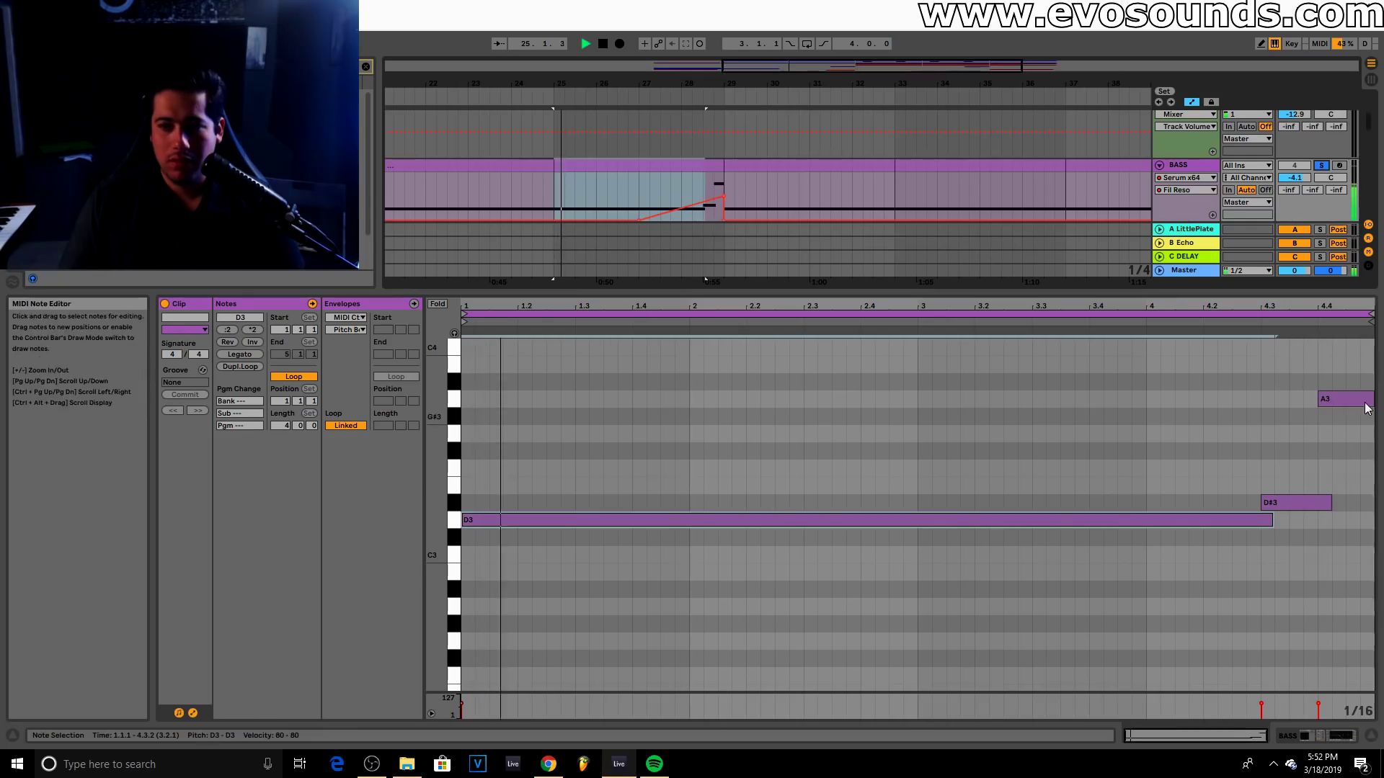
Shorten the BASS clip's last high note, raise it to D4 and add a short D3 note at the clip's end
left_click_drag(1373, 400, 1346, 402)
scroll(1348, 405, "up", 1)
left_click_drag(1339, 485, 1360, 401)
double_click(1356, 610)
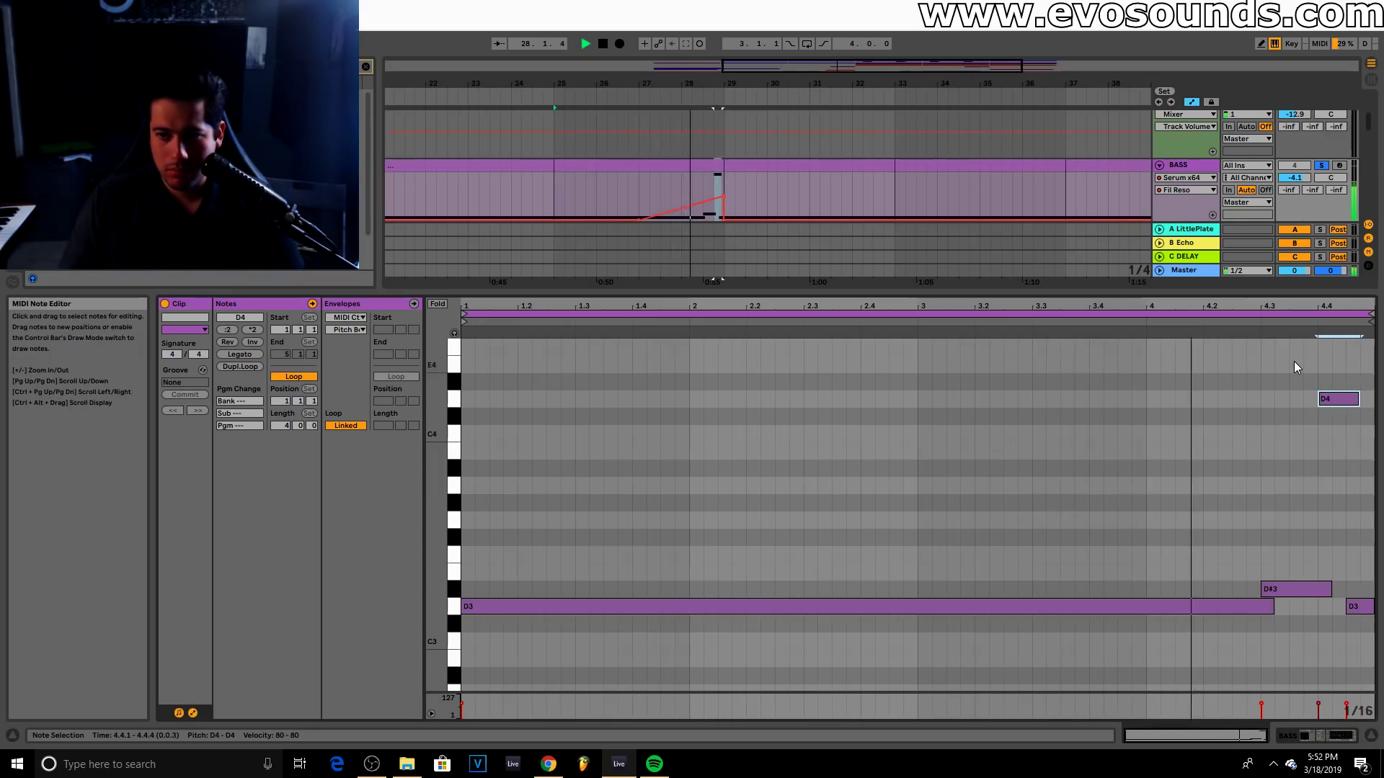
Open Serum on the BASS track and check its portamento time while playing the transition from bar 25
key("space")
double_click(1192, 165)
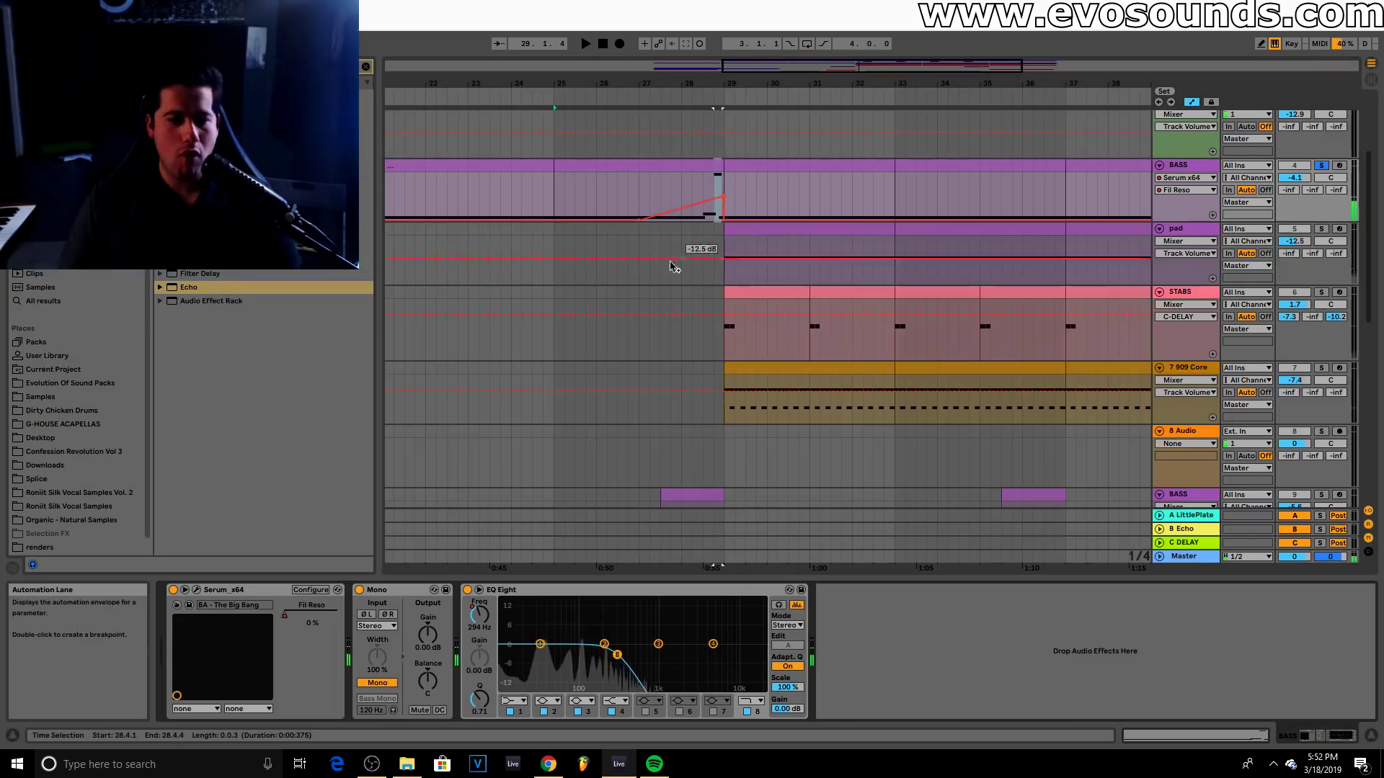
left_click(196, 589)
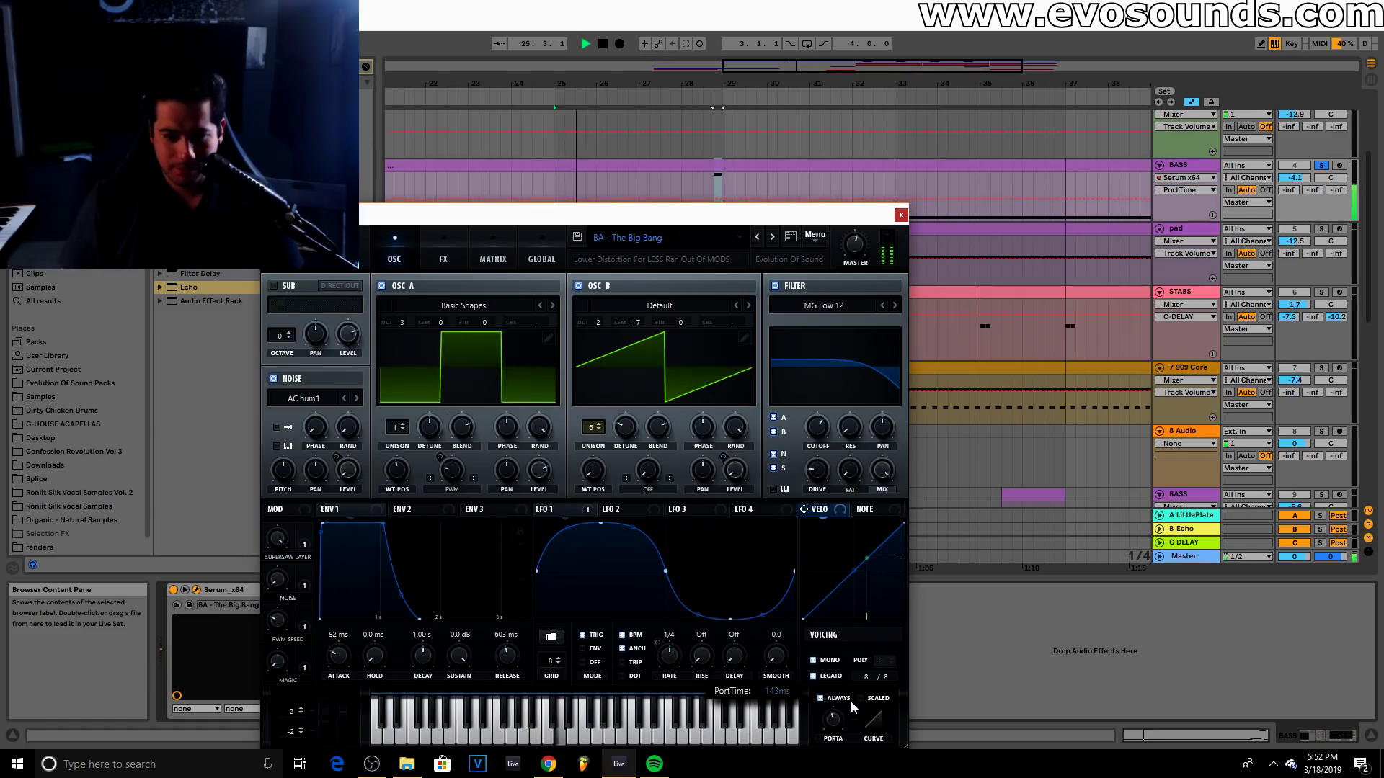
left_click_drag(786, 214, 589, 147)
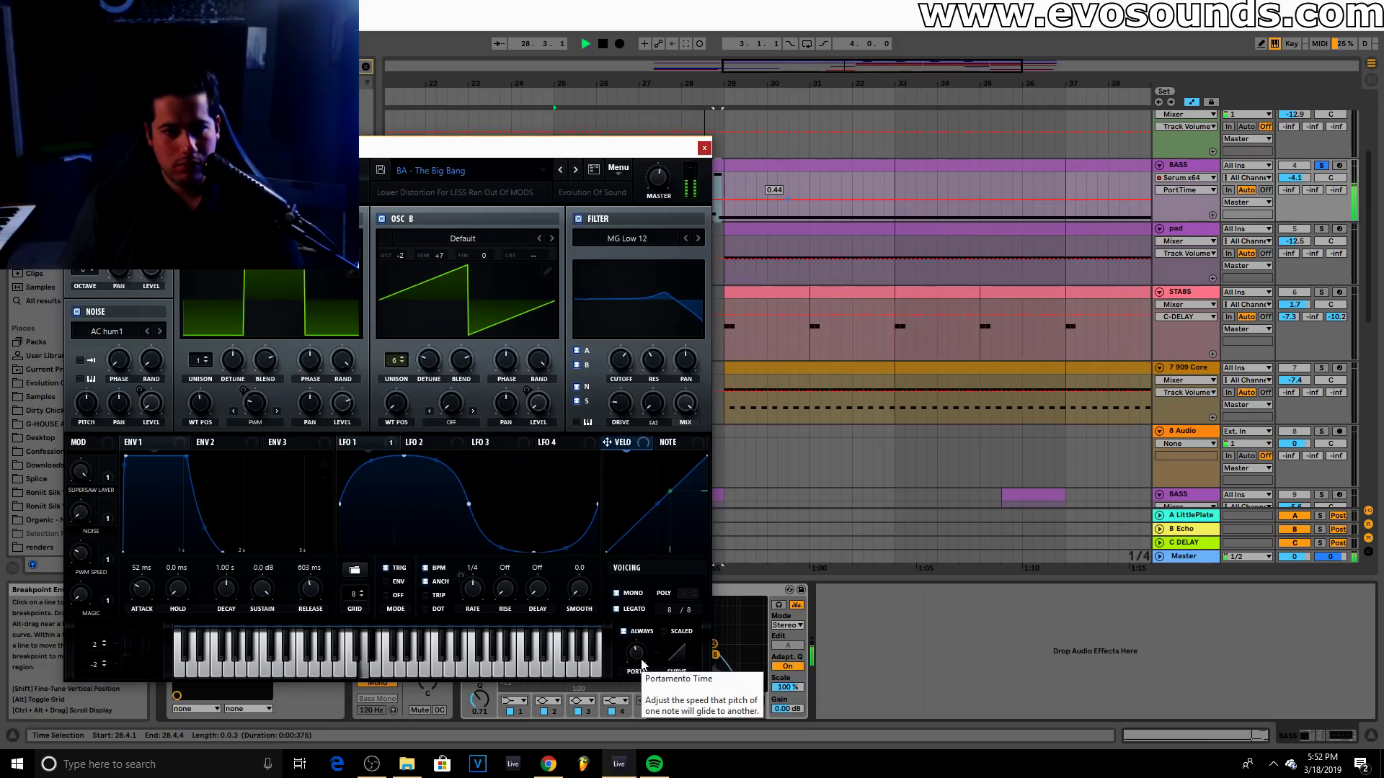
key("space")
key("space")
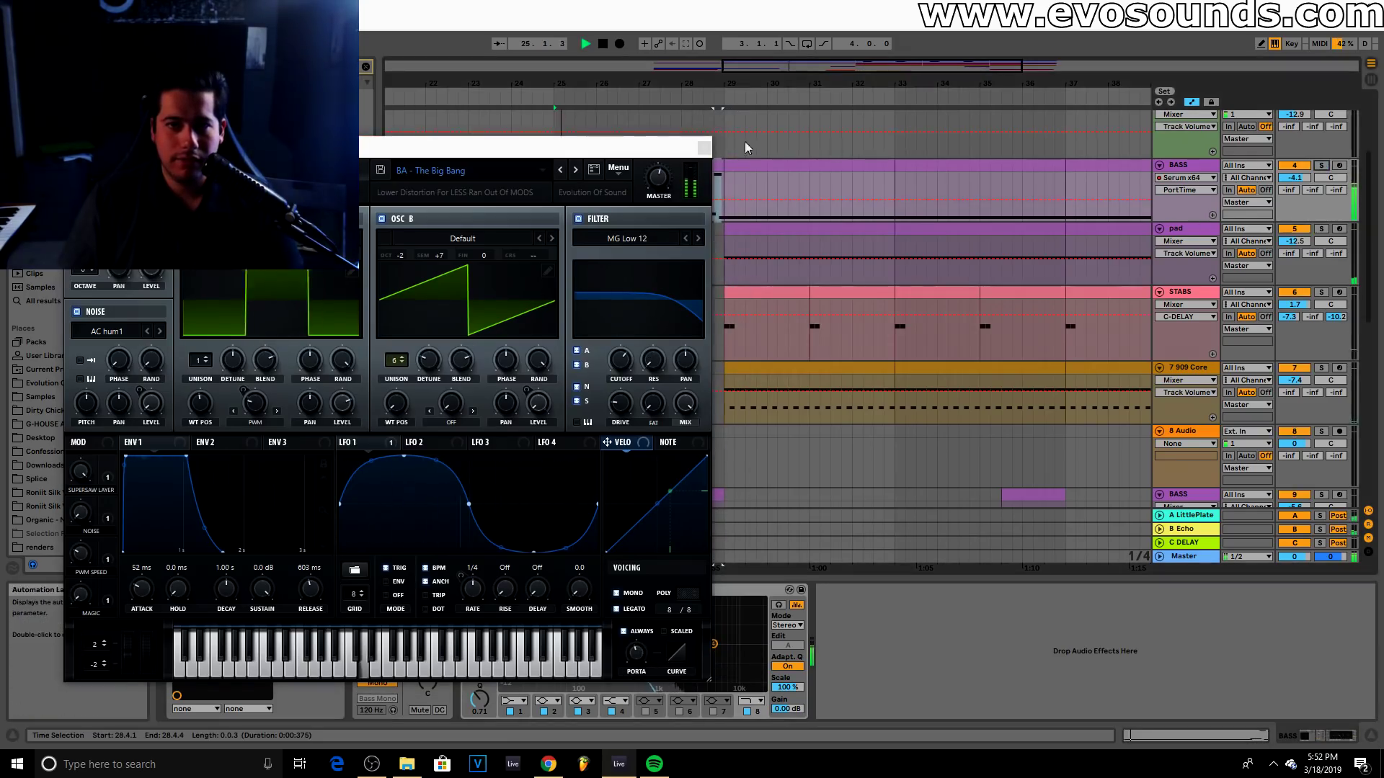
Play the transition into bar 29 in the full mix and check the BASS track's Serum again
left_click(703, 147)
scroll(671, 256, "up", 2)
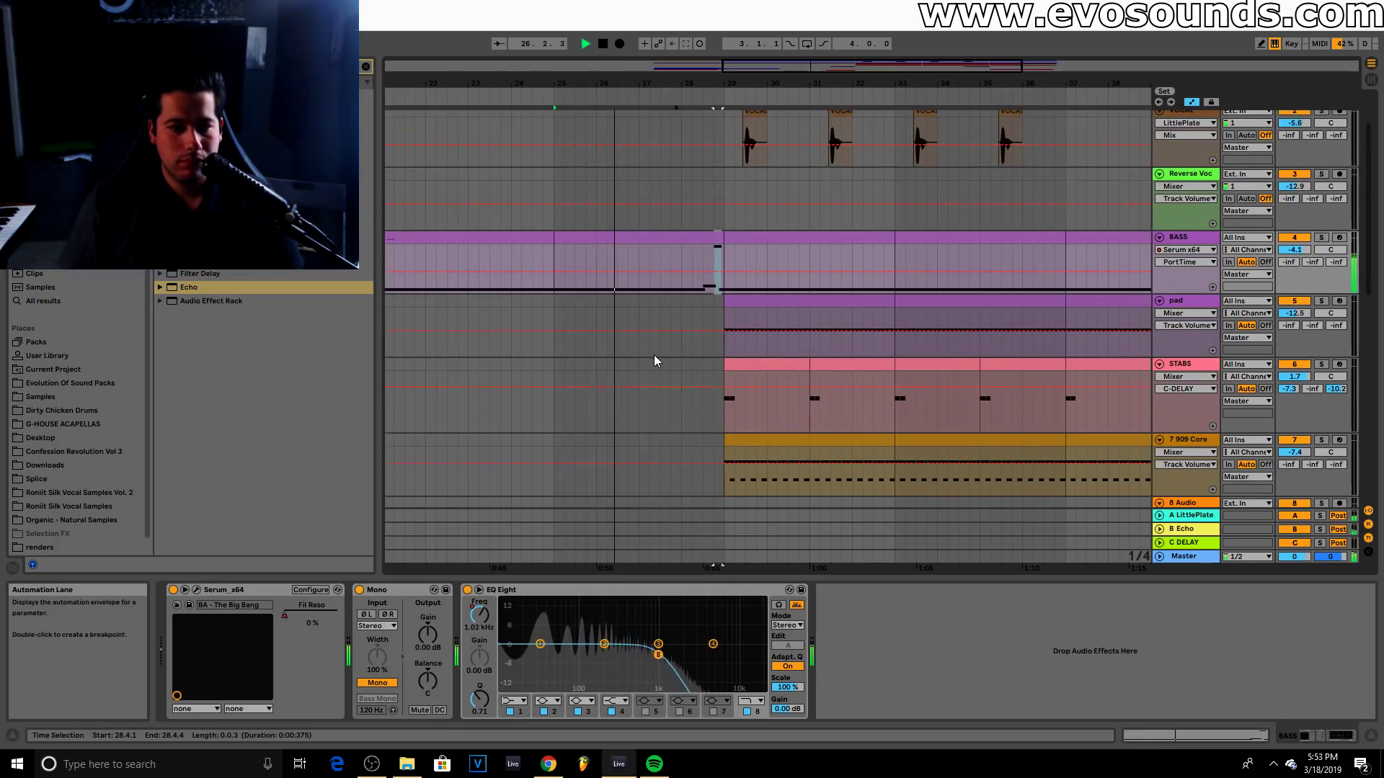
left_click(195, 590)
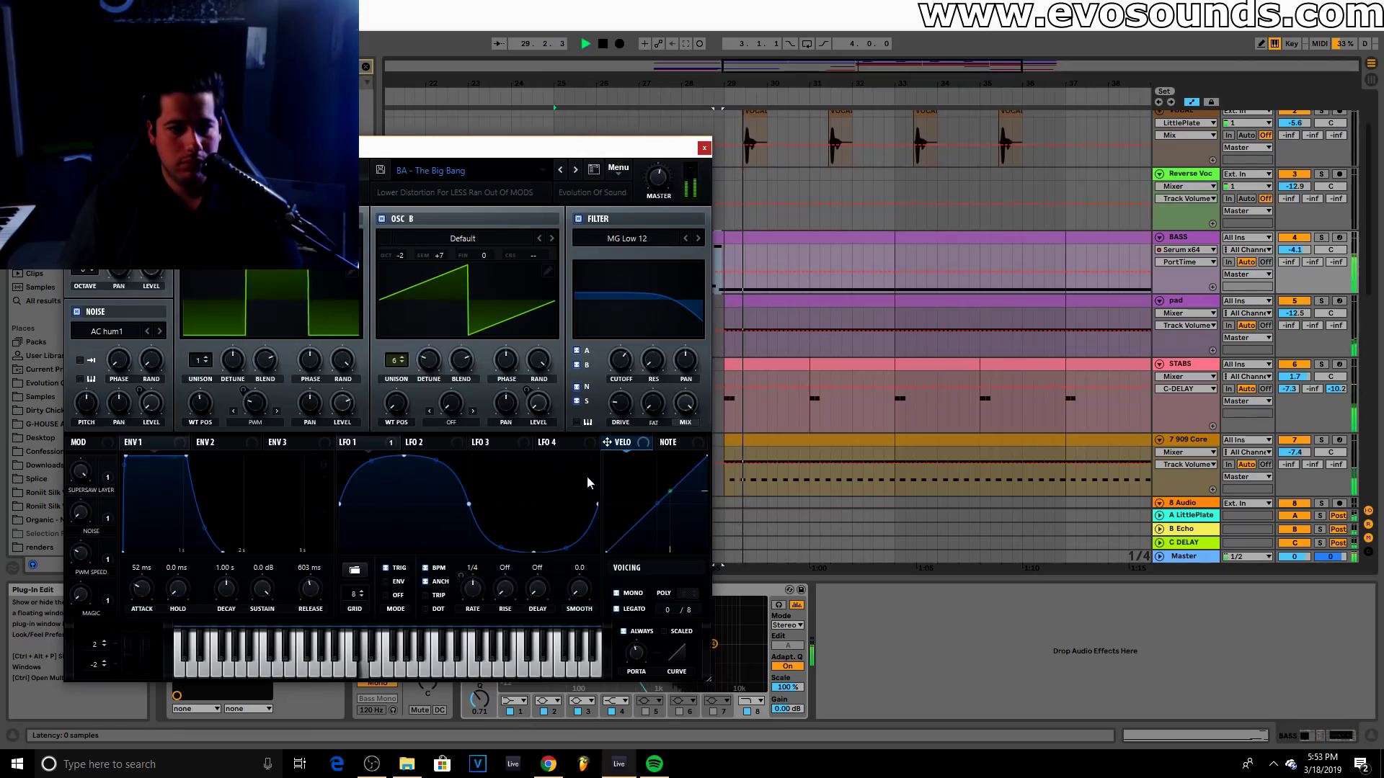
left_click(703, 149)
key("space")
Delete the short D3 and D4 notes from the BASS clip before bar 29 and extend D#3 to the clip's end
double_click(707, 237)
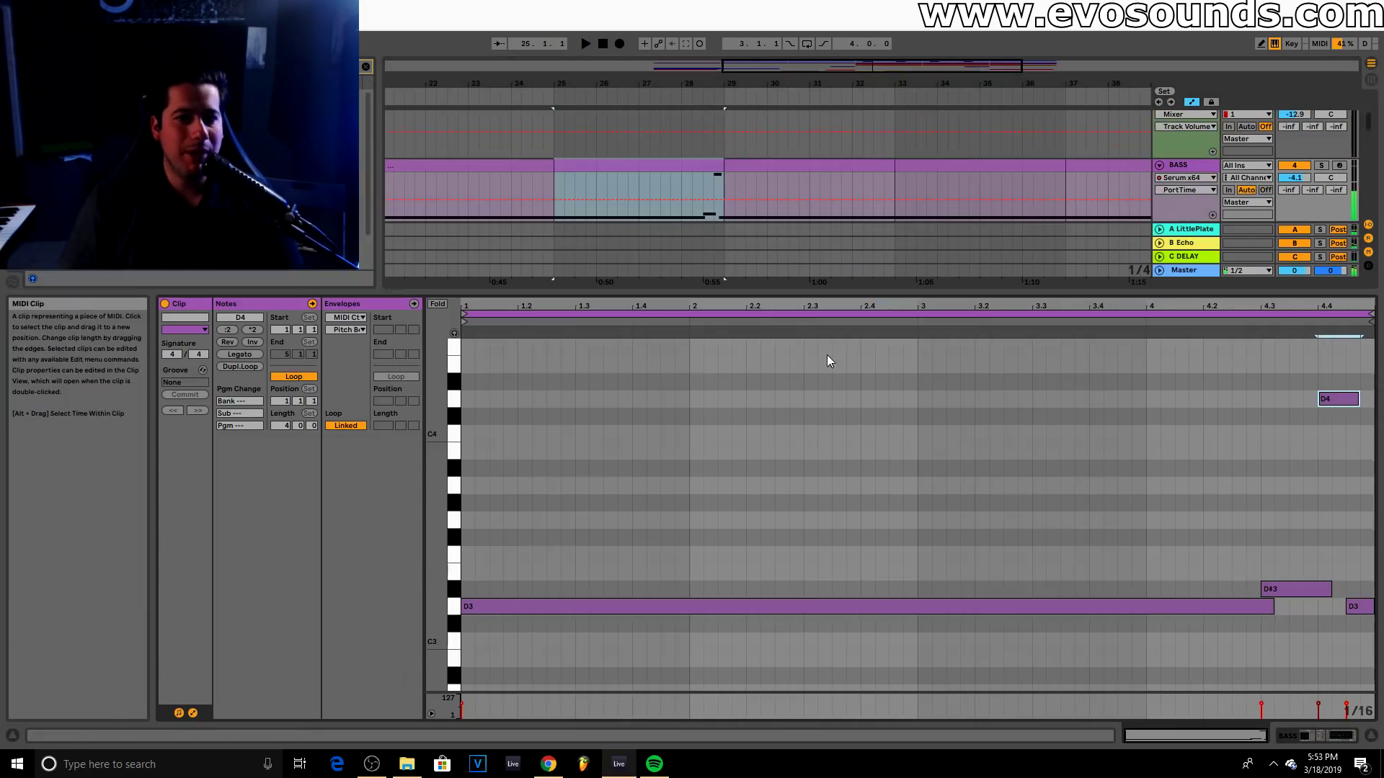
double_click(1351, 608)
double_click(1336, 400)
left_click_drag(1331, 591, 1348, 594)
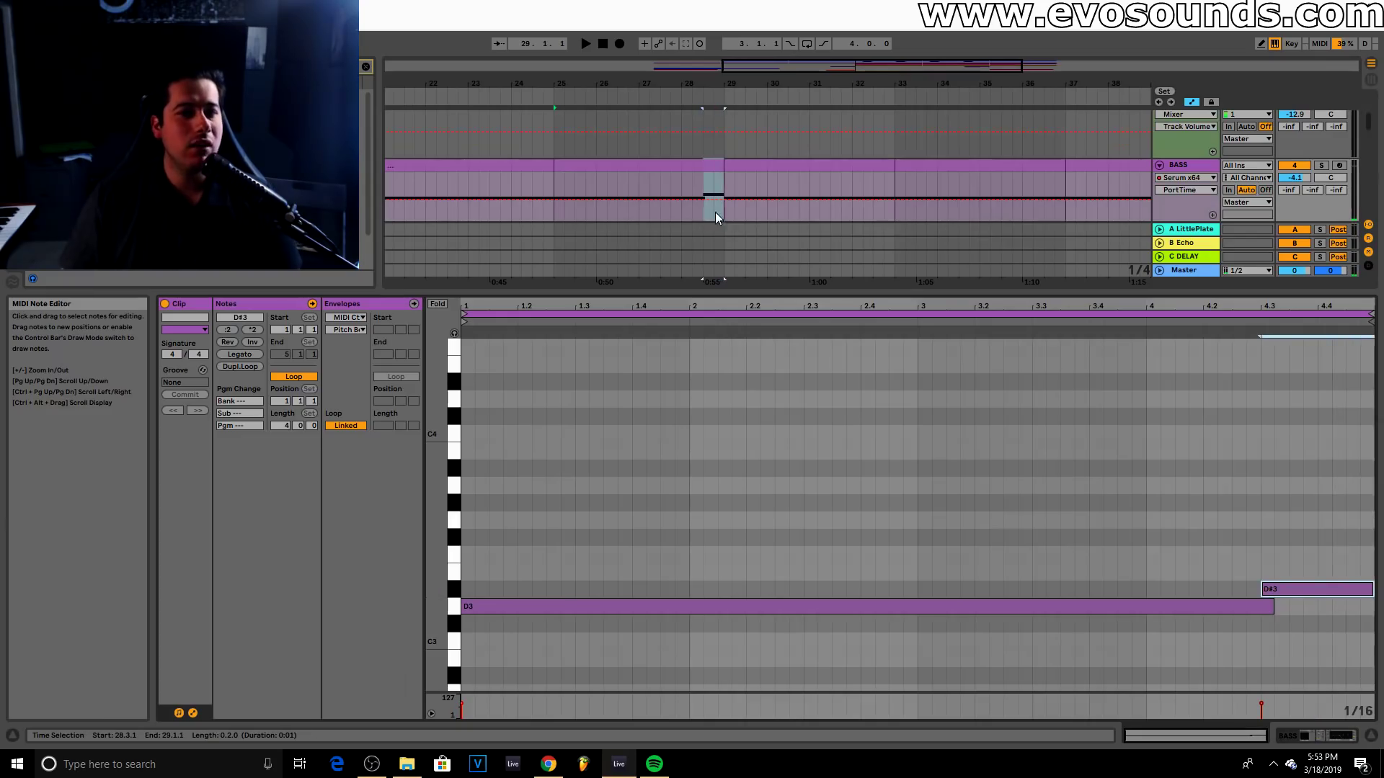
Play the arrangement from bar 28 to review the simplified BASS transition and the tracks after bar 29
left_click(691, 214)
key("space")
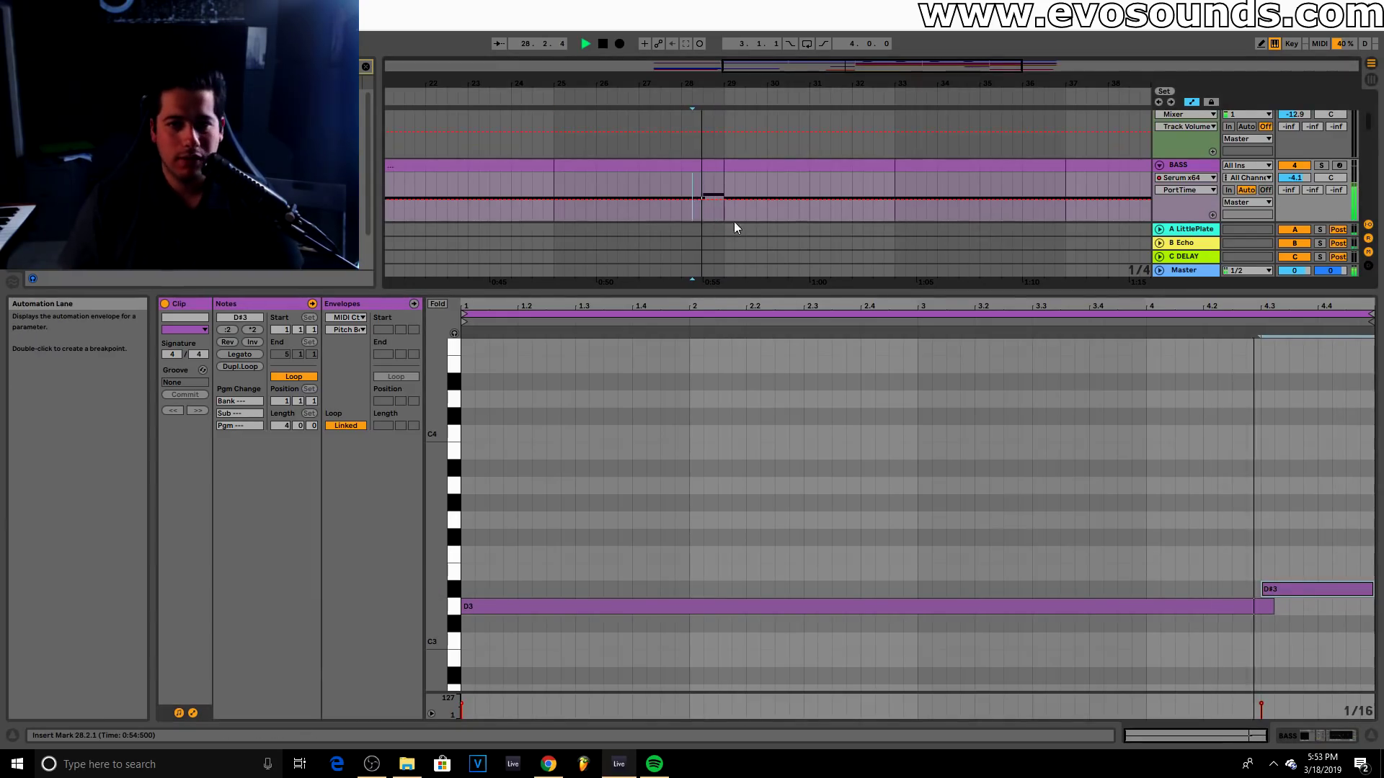
double_click(1195, 167)
left_click_drag(1025, 84, 937, 44)
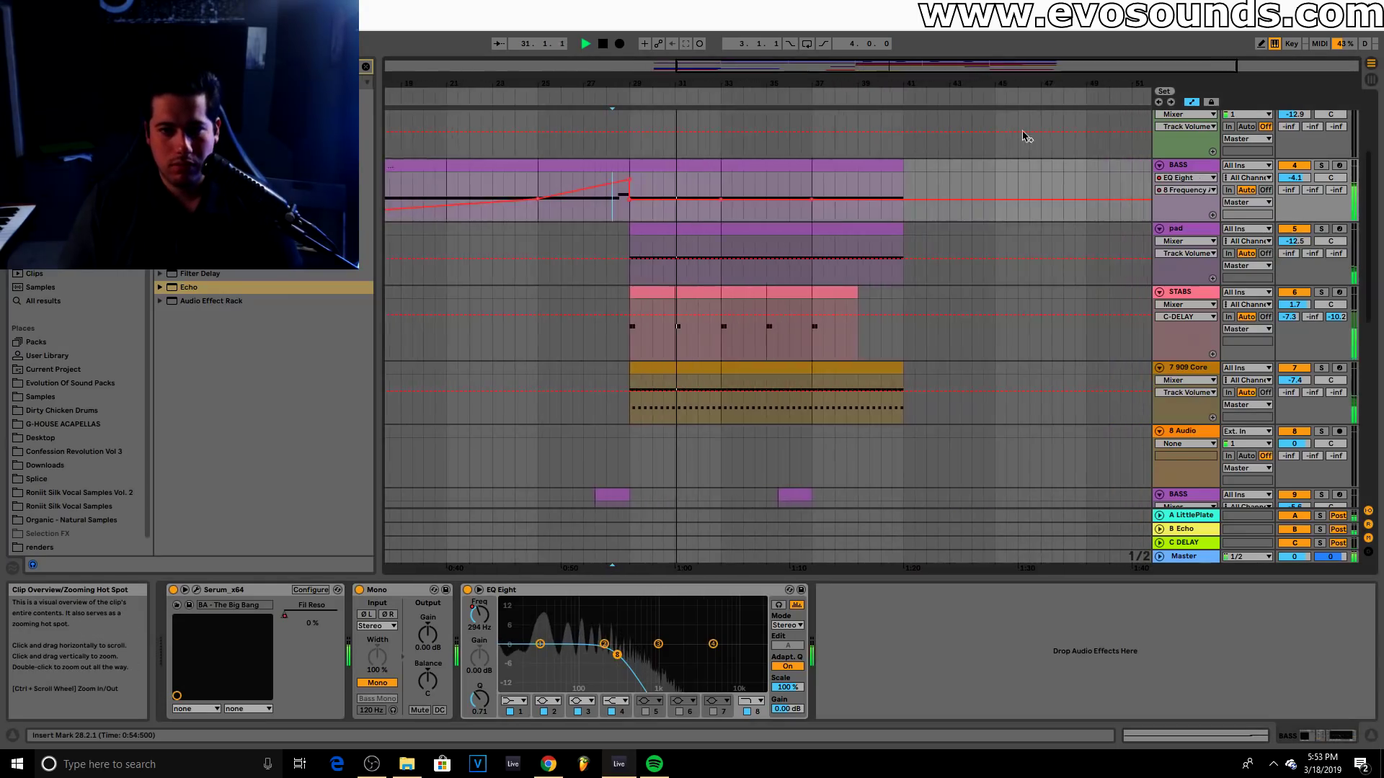
scroll(976, 236, "down", 5)
scroll(889, 372, "up", 8)
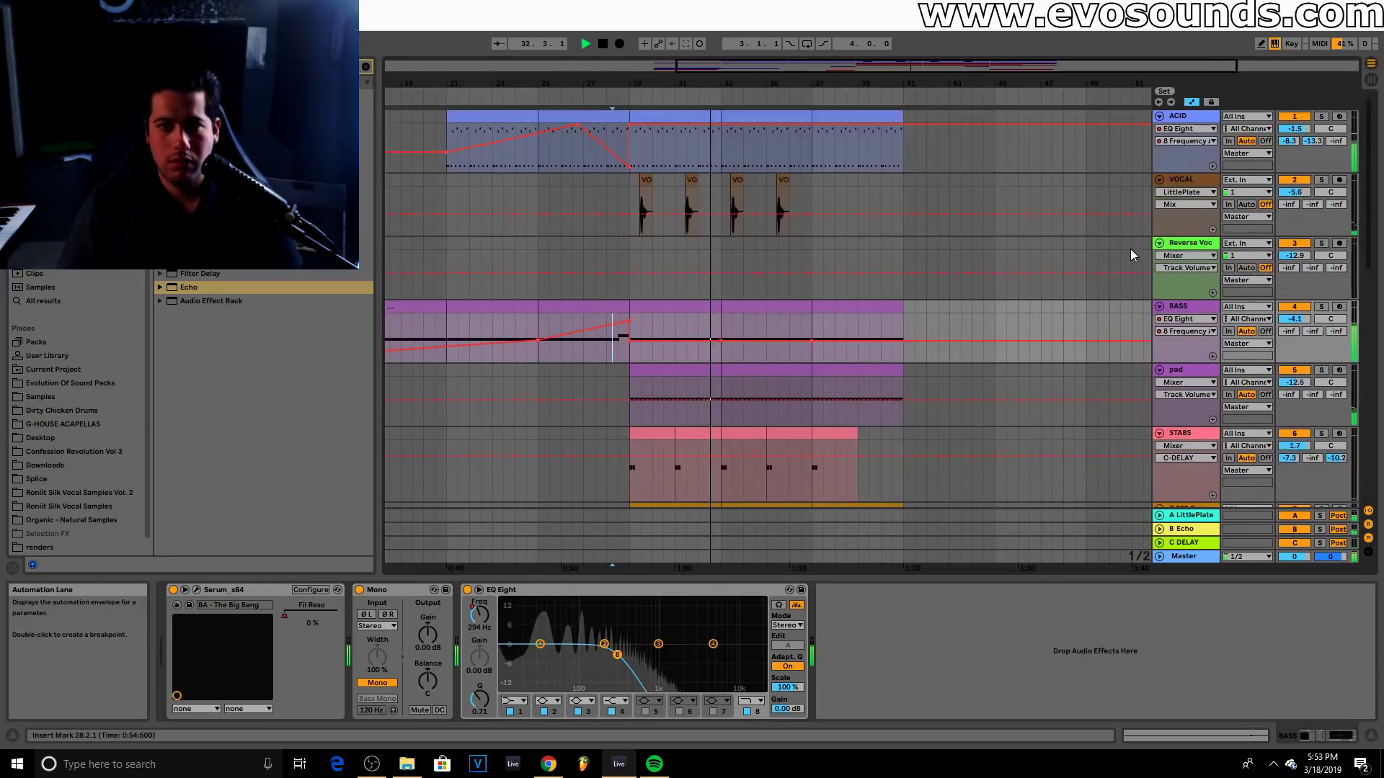
Show the ACID track's Serum Fil Cutoff automation and ramp it up from bar 37 to 0.77 at bar 41
left_click(1196, 117)
left_click(197, 591)
left_click(869, 350)
left_click(953, 132)
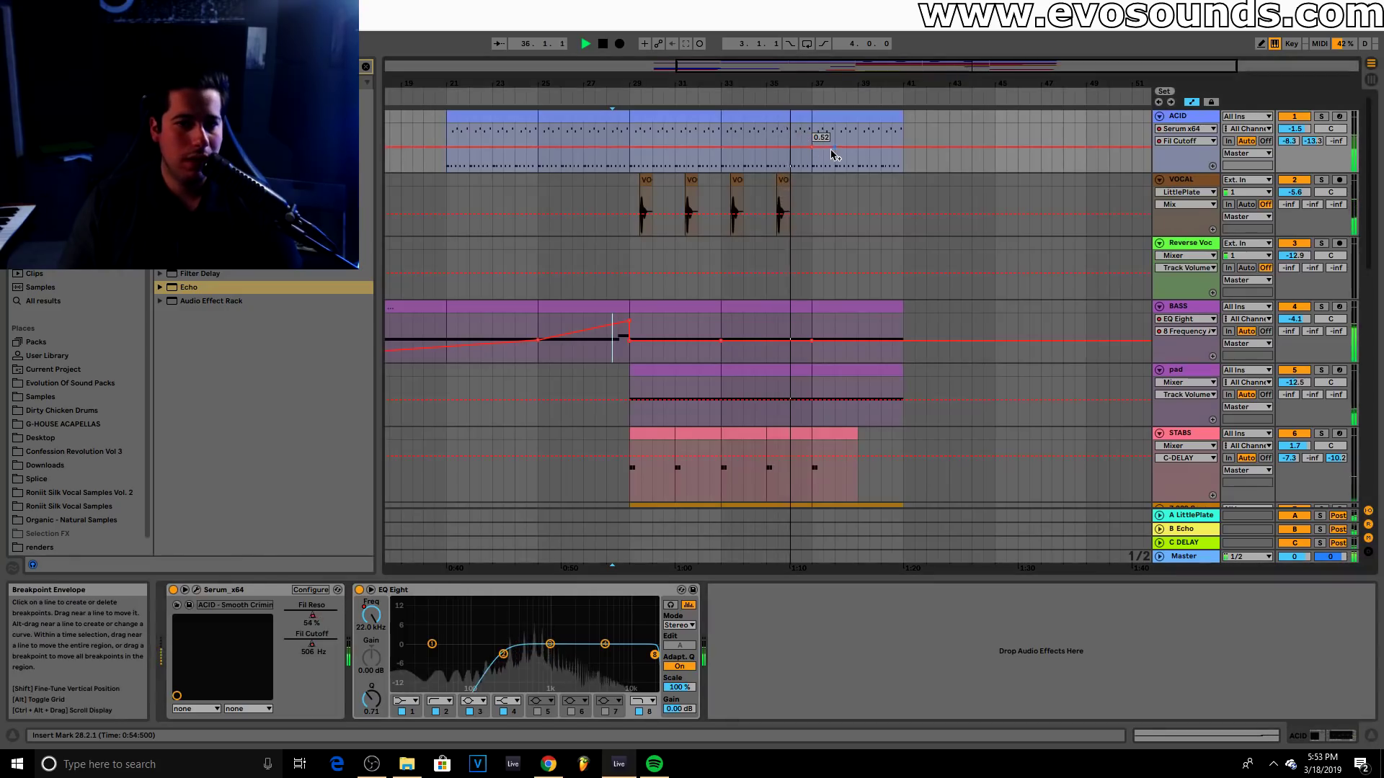
left_click_drag(880, 147, 903, 136)
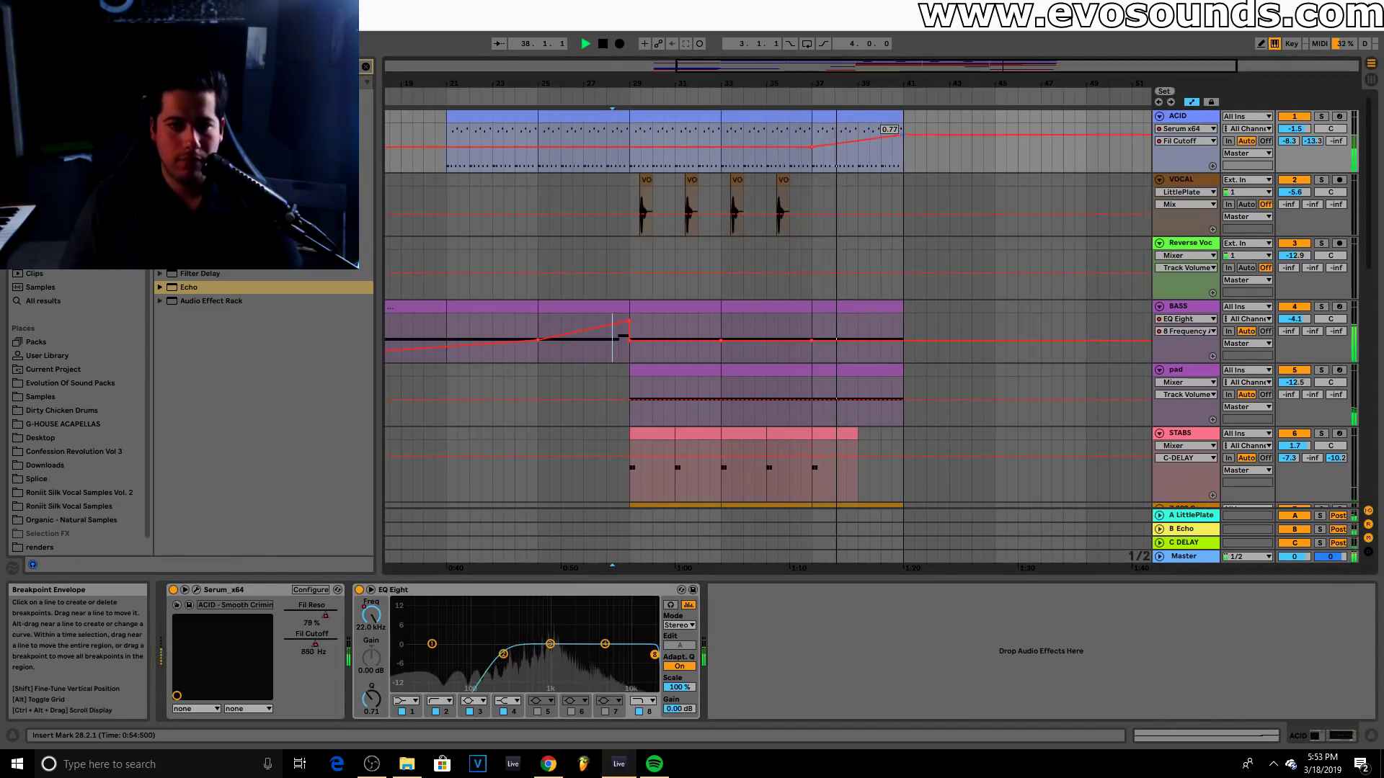
Duplicate the ACID clip from bars 37–41 to bars 41–45 and continue the Fil Cutoff ramp to 0.86 at bar 45
left_click_drag(1022, 83, 1016, 97)
scroll(823, 349, "down", 1)
scroll(823, 349, "up", 1)
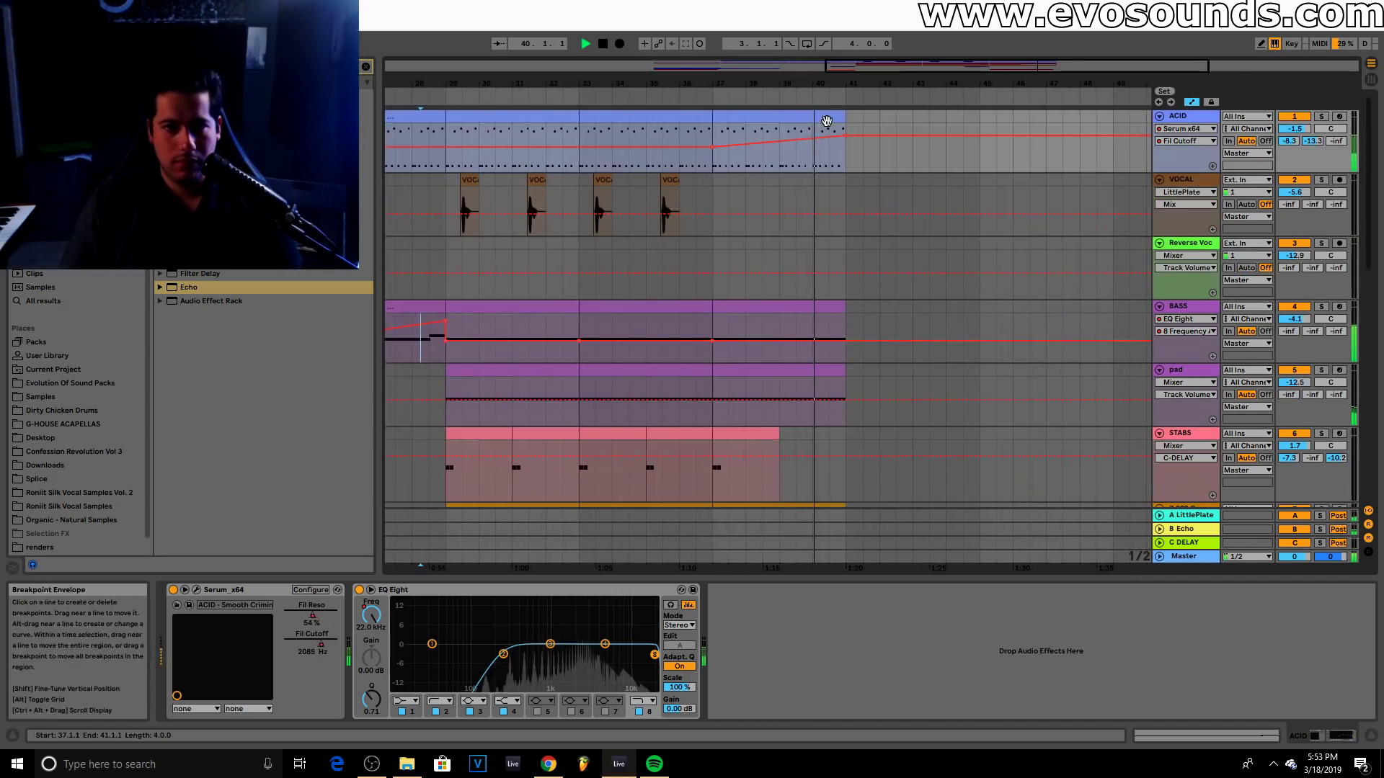
left_click(843, 118)
key("ctrl+d")
left_click(846, 147)
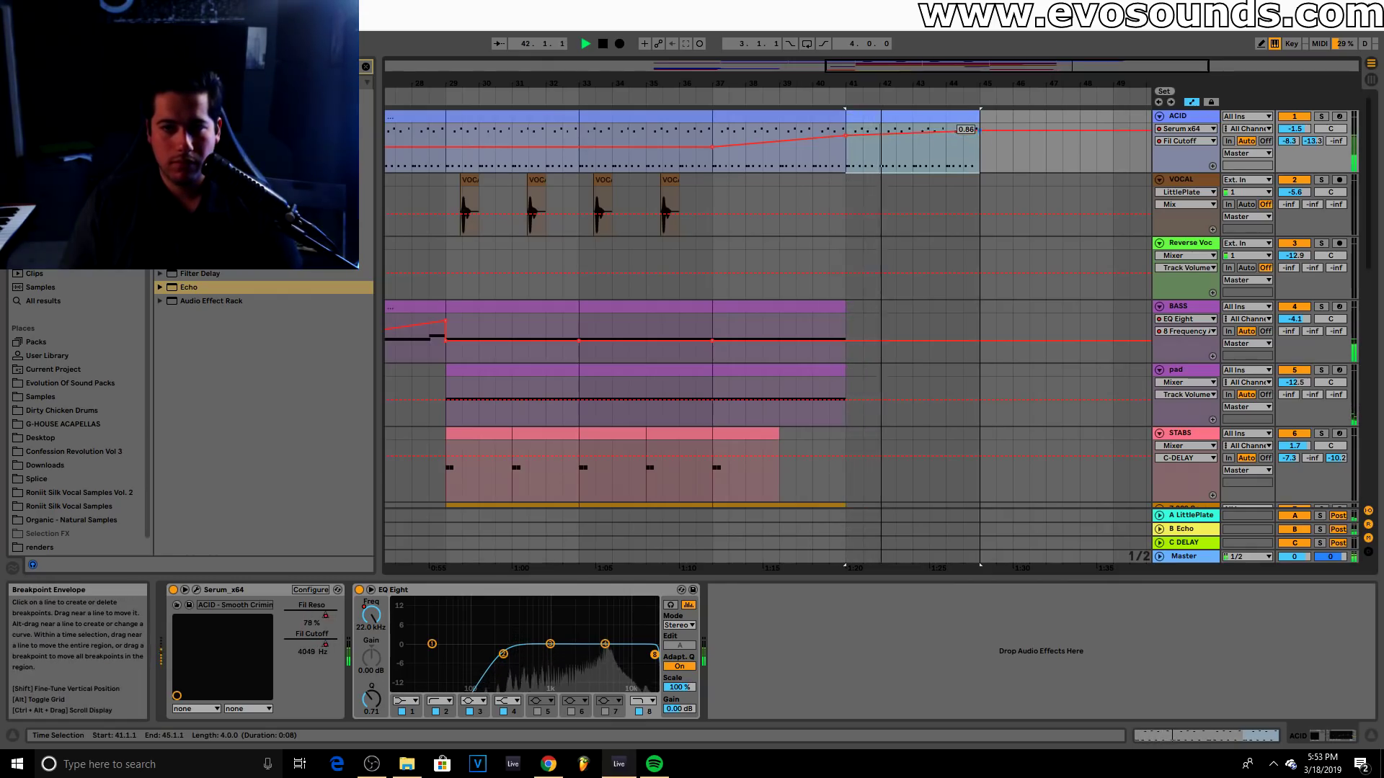
Shape a sharp V-shaped dip in ACID's Fil Cutoff automation midway through bar 44 and play it from bar 44
left_click_drag(980, 131, 963, 167)
left_click(947, 155)
key("space")
left_click_drag(963, 167, 962, 160)
key("space")
key("space")
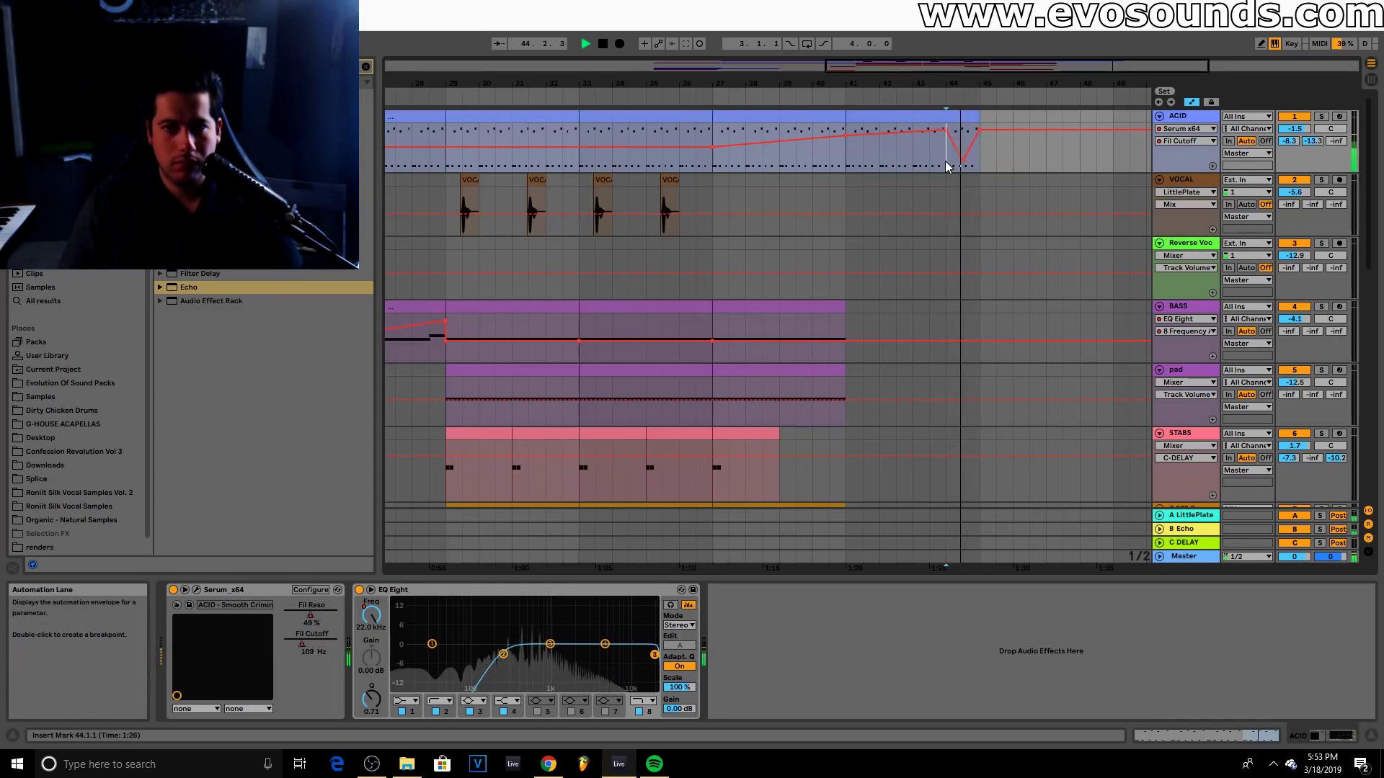
Replay the ACID track's filter dip from bar 44 to review the lead into bar 45
left_click_drag(983, 171, 1116, 114)
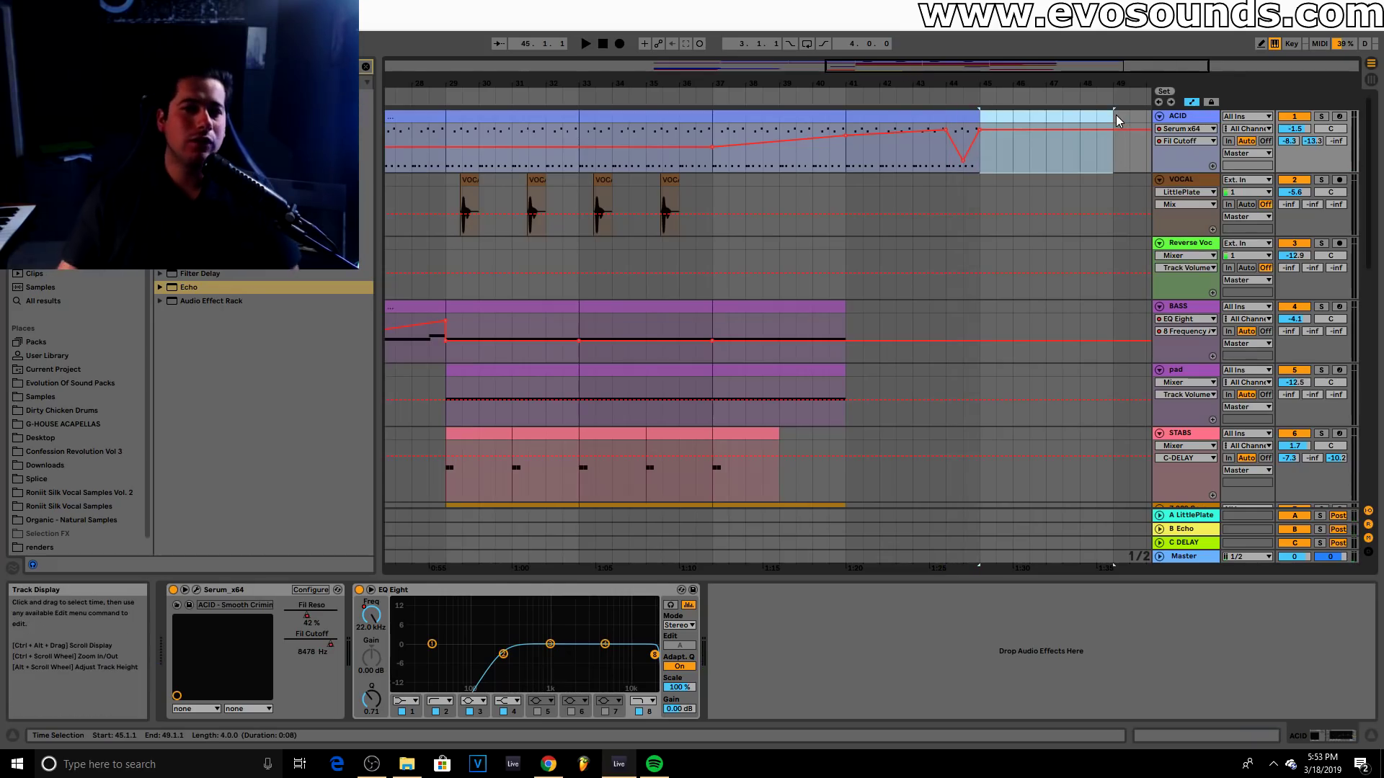
left_click_drag(959, 168, 986, 116)
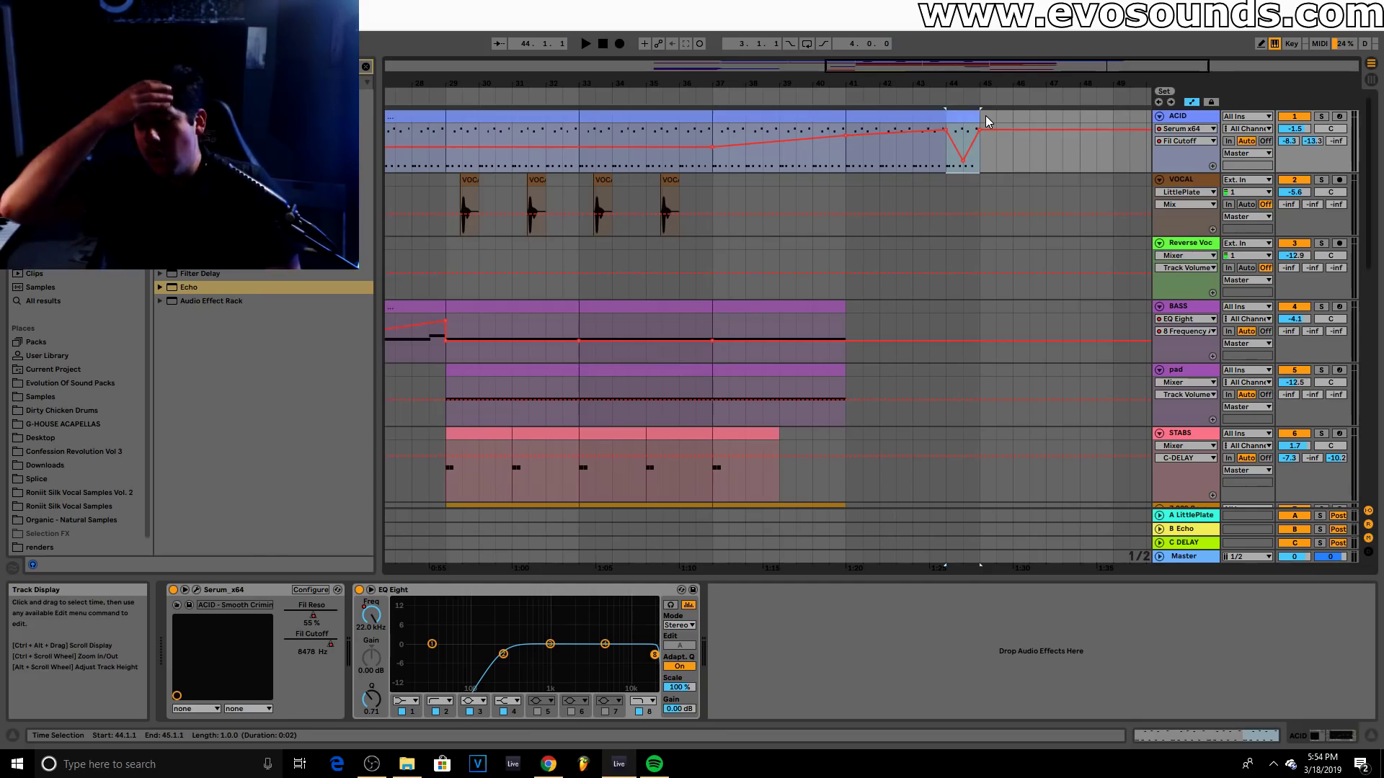
left_click(946, 167)
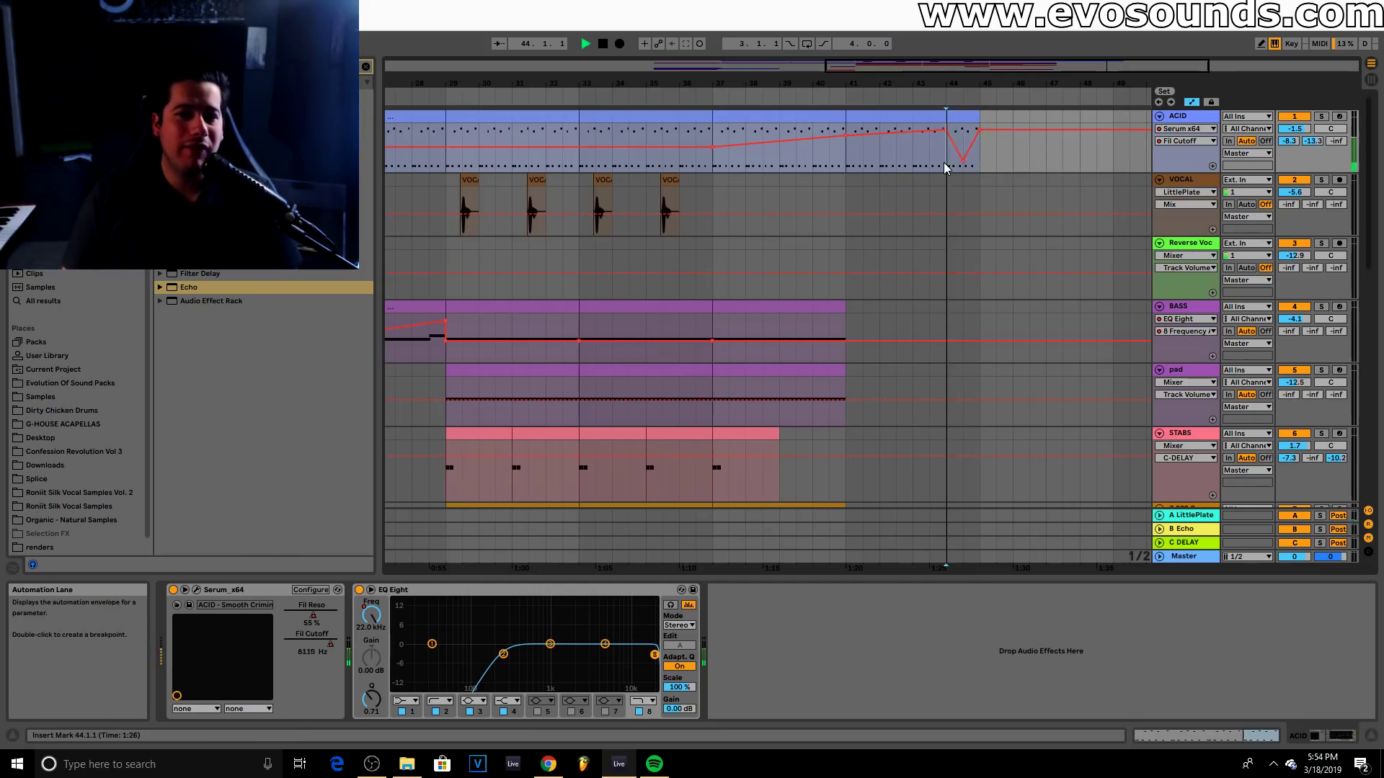
key("space")
key("space")
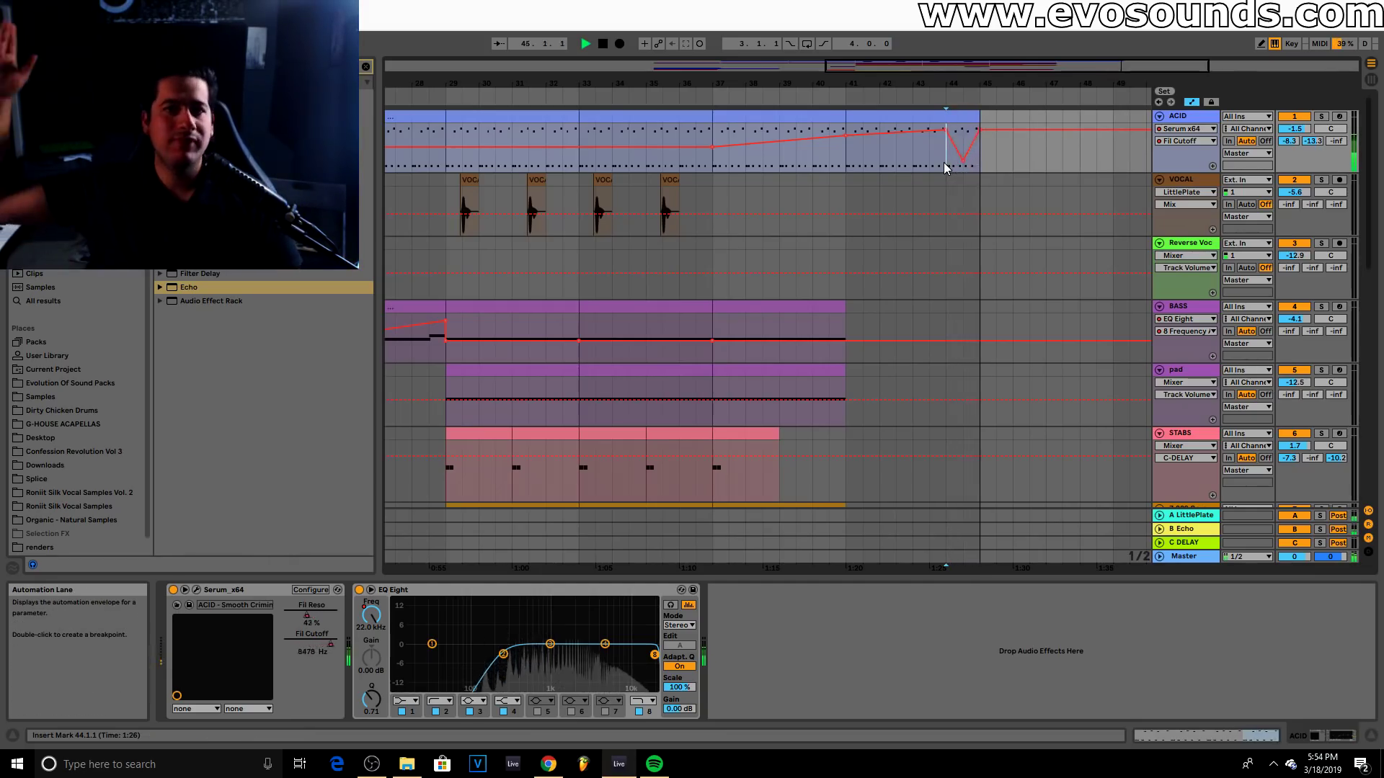
key("space")
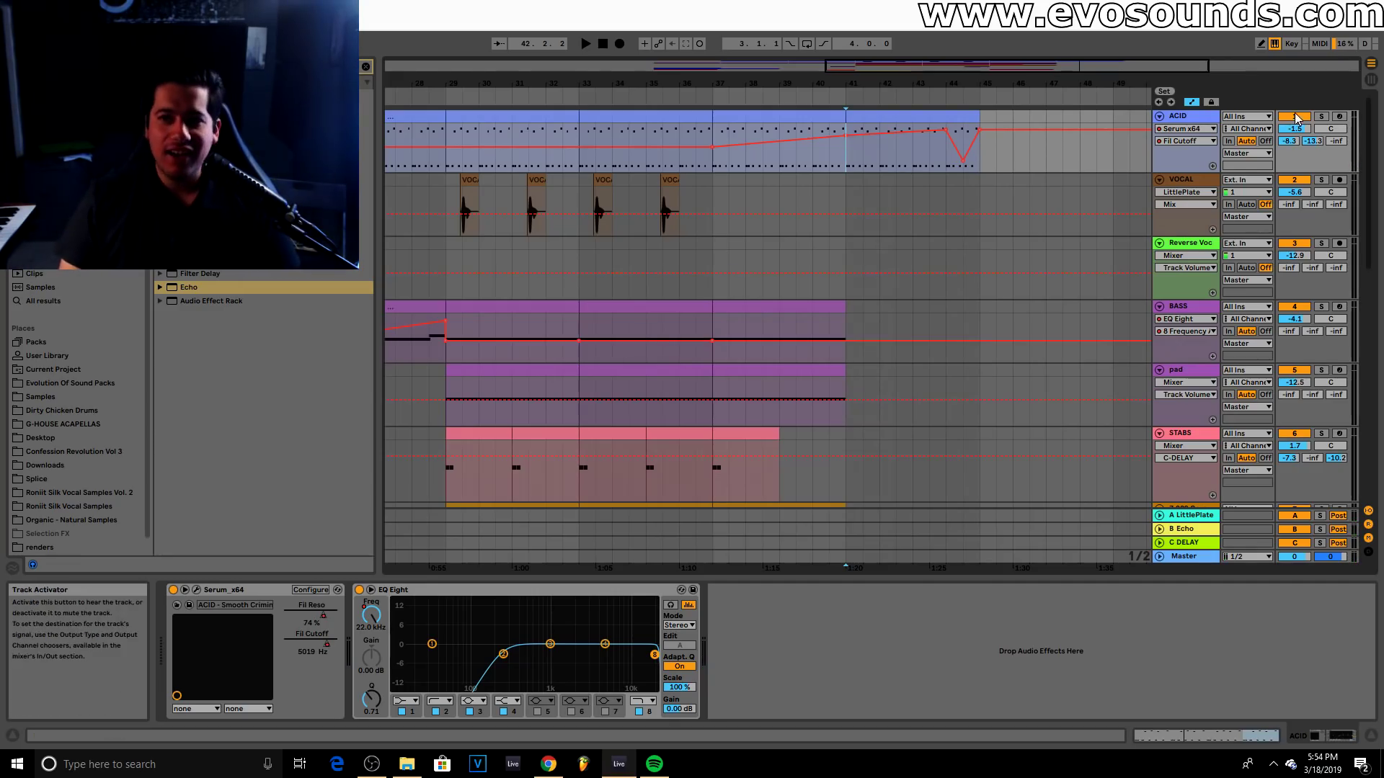
Duplicate the VOCAL clips of bars 29–33 twice so that the vocal continues to bar 41
left_click_drag(850, 66, 829, 50)
key("space")
left_click_drag(646, 180, 733, 192)
key("ctrl+d")
key("ctrl+d")
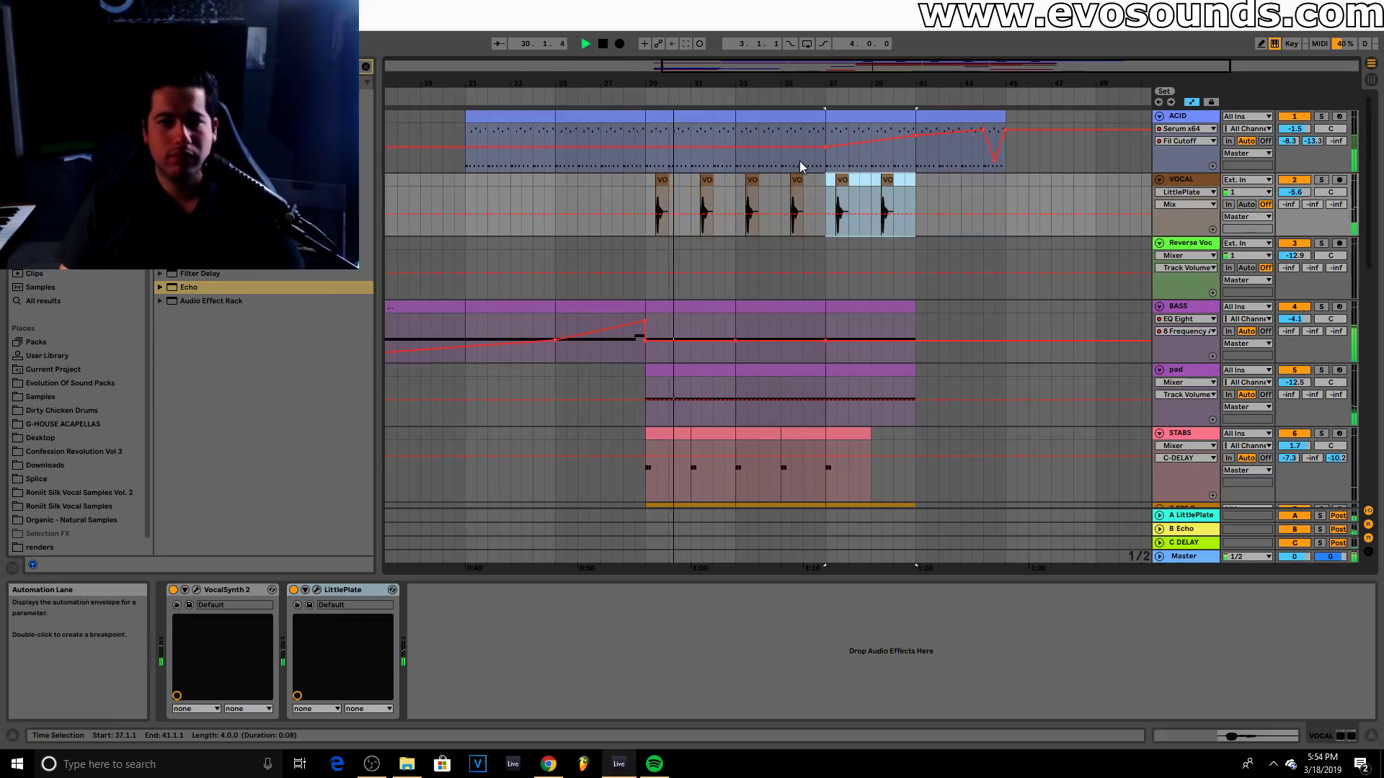
Duplicate the last four bars of the VOCAL, 909 Core, pad and BASS clips to extend these tracks to bar 45
scroll(793, 187, "down", 1)
key("ctrl+d")
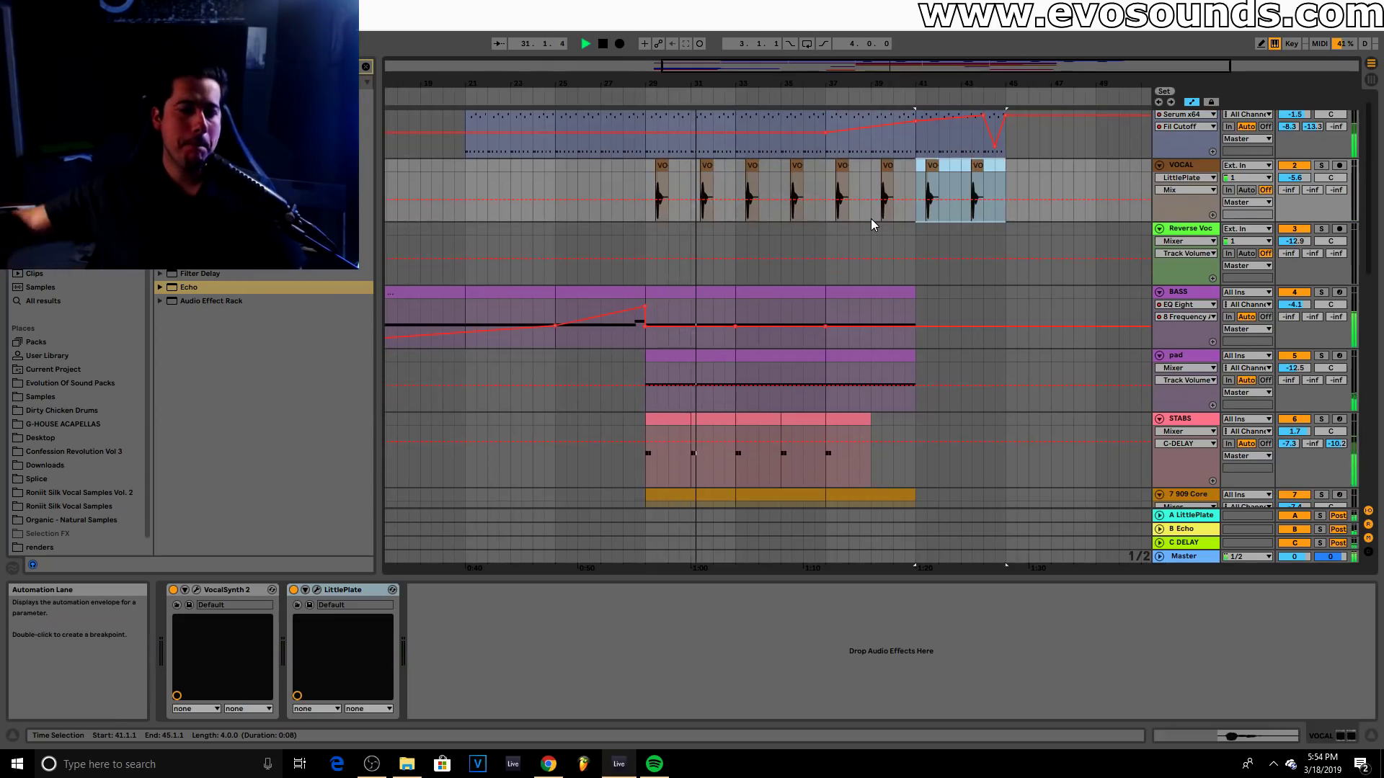
scroll(871, 218, "down", 4)
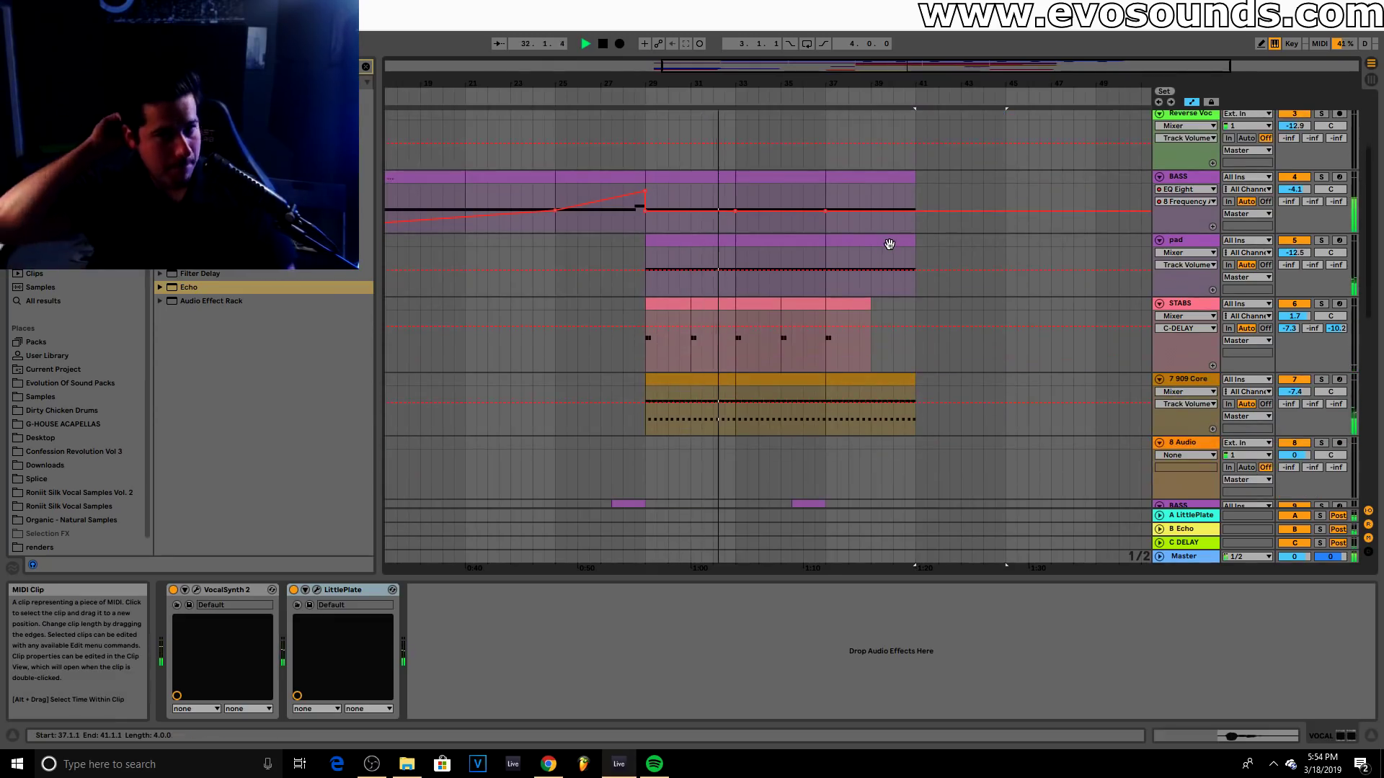
left_click_drag(949, 66, 950, 76)
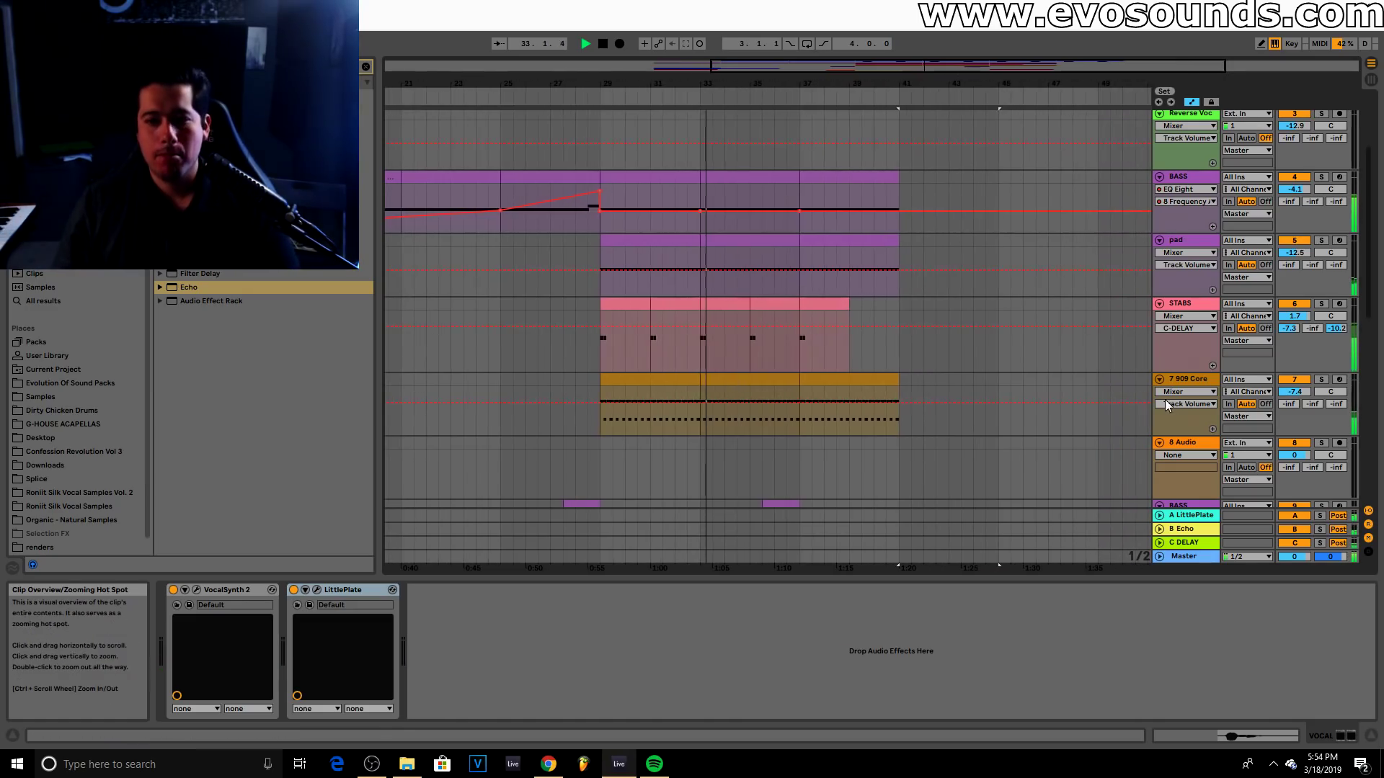
left_click(1189, 379)
scroll(869, 377, "up", 1)
scroll(870, 379, "up", 3)
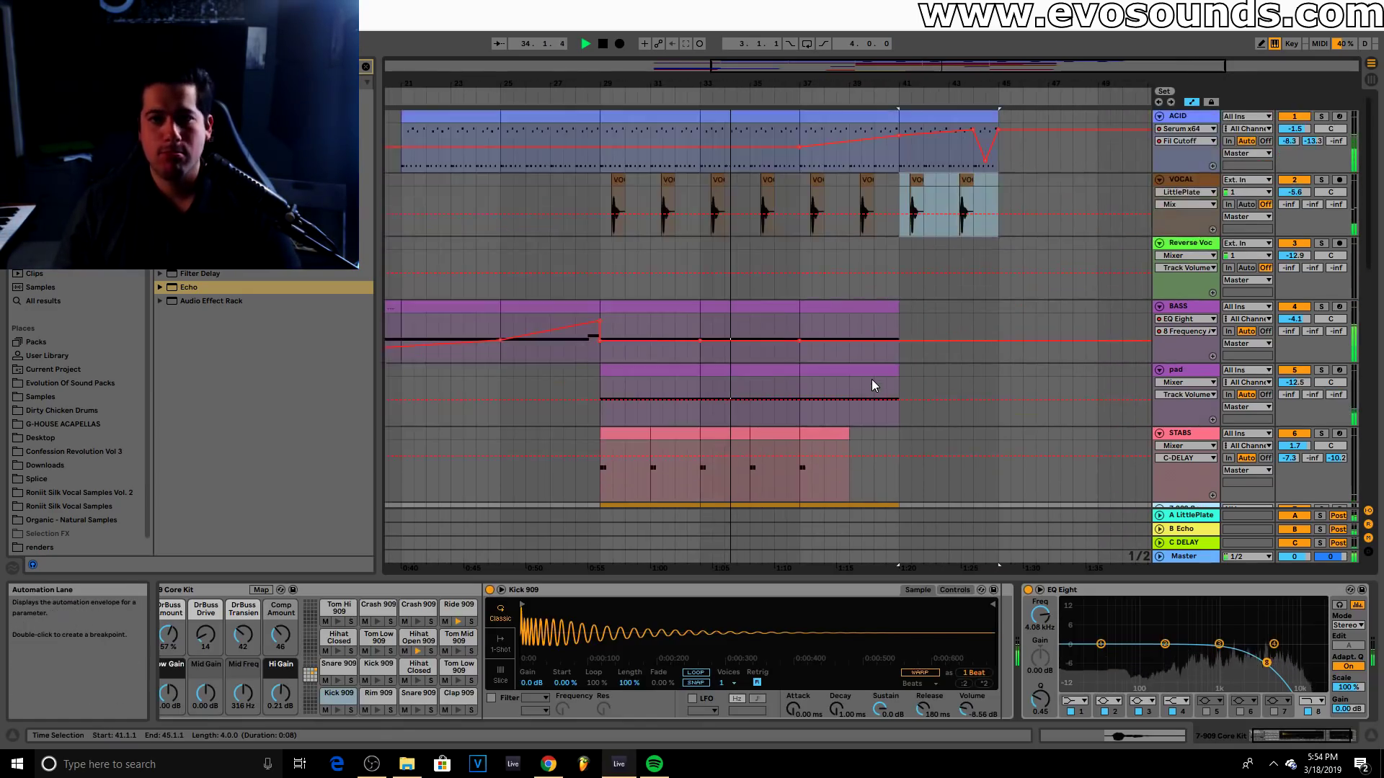
scroll(872, 379, "down", 4)
left_click(853, 380)
key("ctrl+d")
left_click(855, 242)
key("ctrl+d")
left_click(882, 204)
key("ctrl+d")
Duplicate the last two-bar STABS clip three times to fill the track up to bar 45
left_click(833, 320)
key("ctrl+d")
key("ctrl+d")
key("ctrl+d")
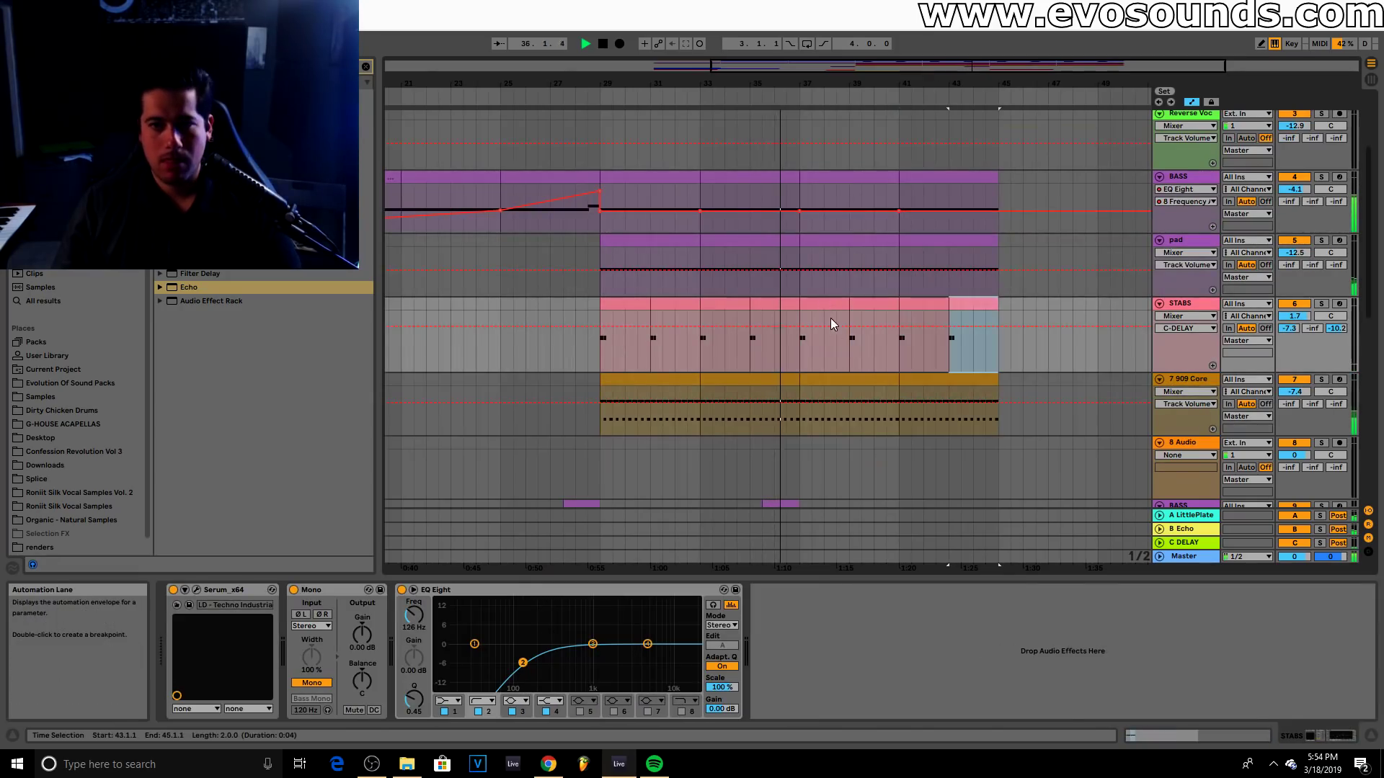
Shorten the STABS clip at bar 37 to one bar and repeat it up to bar 45
left_click_drag(944, 73, 914, 302)
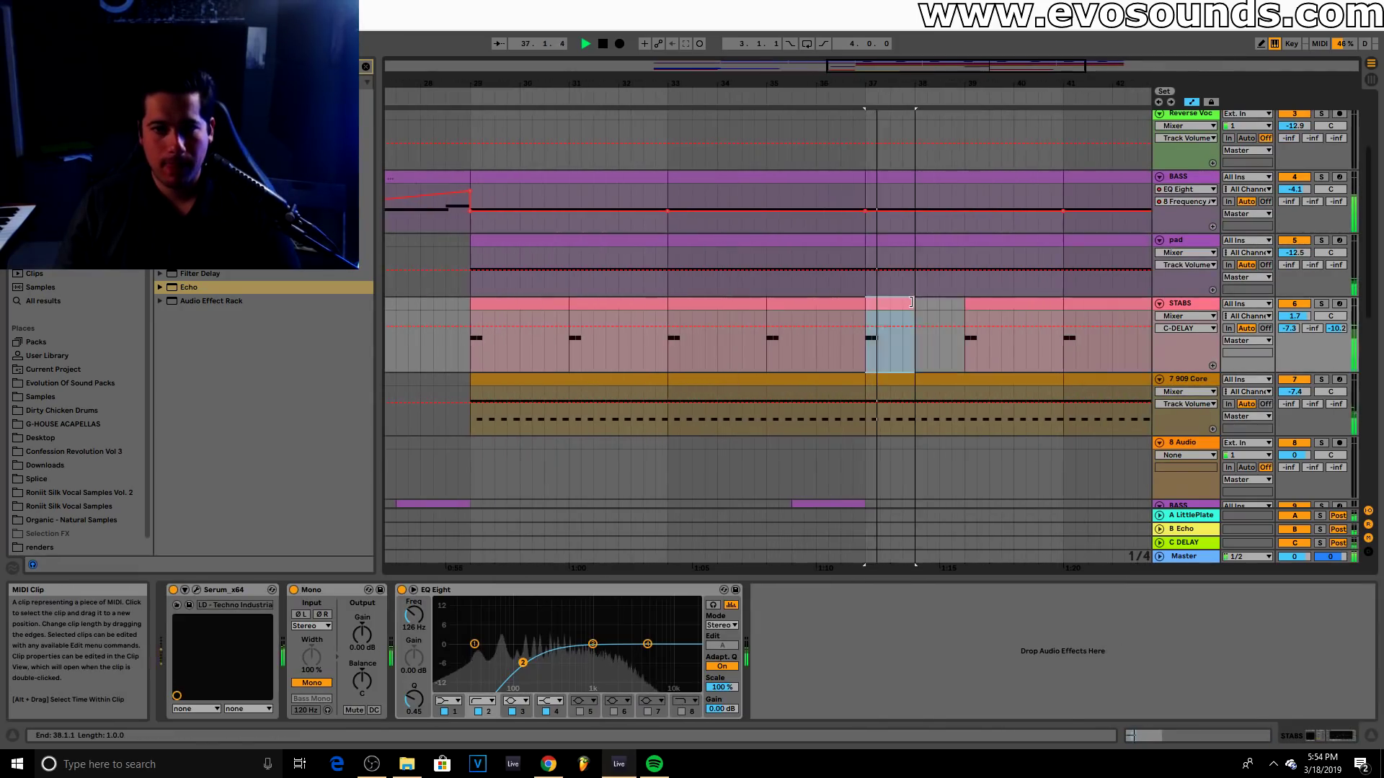
key("ctrl+d")
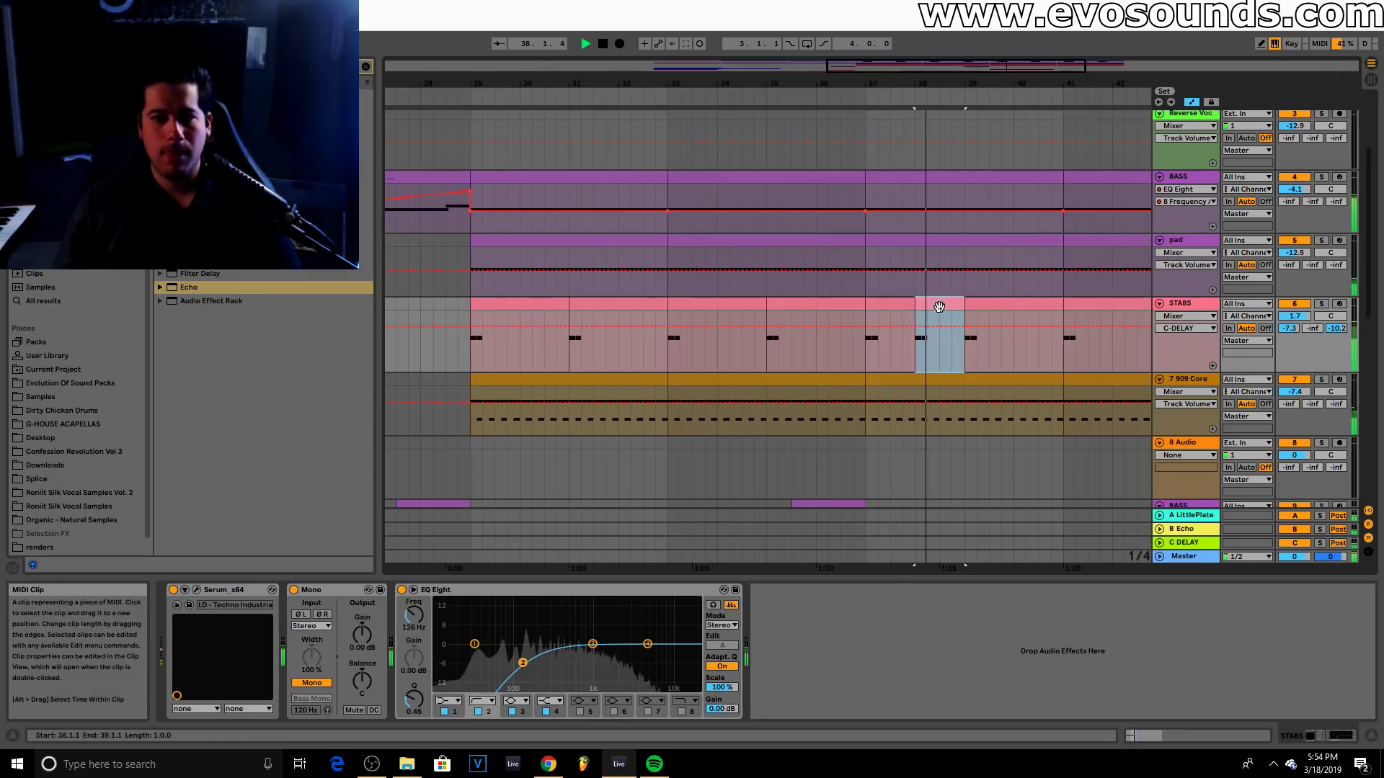
key("ctrl+d")
key("ctrl+d")
key("minus")
key("ctrl+d")
key("ctrl+d")
key("ctrl+d")
key("plus")
key("ctrl+d")
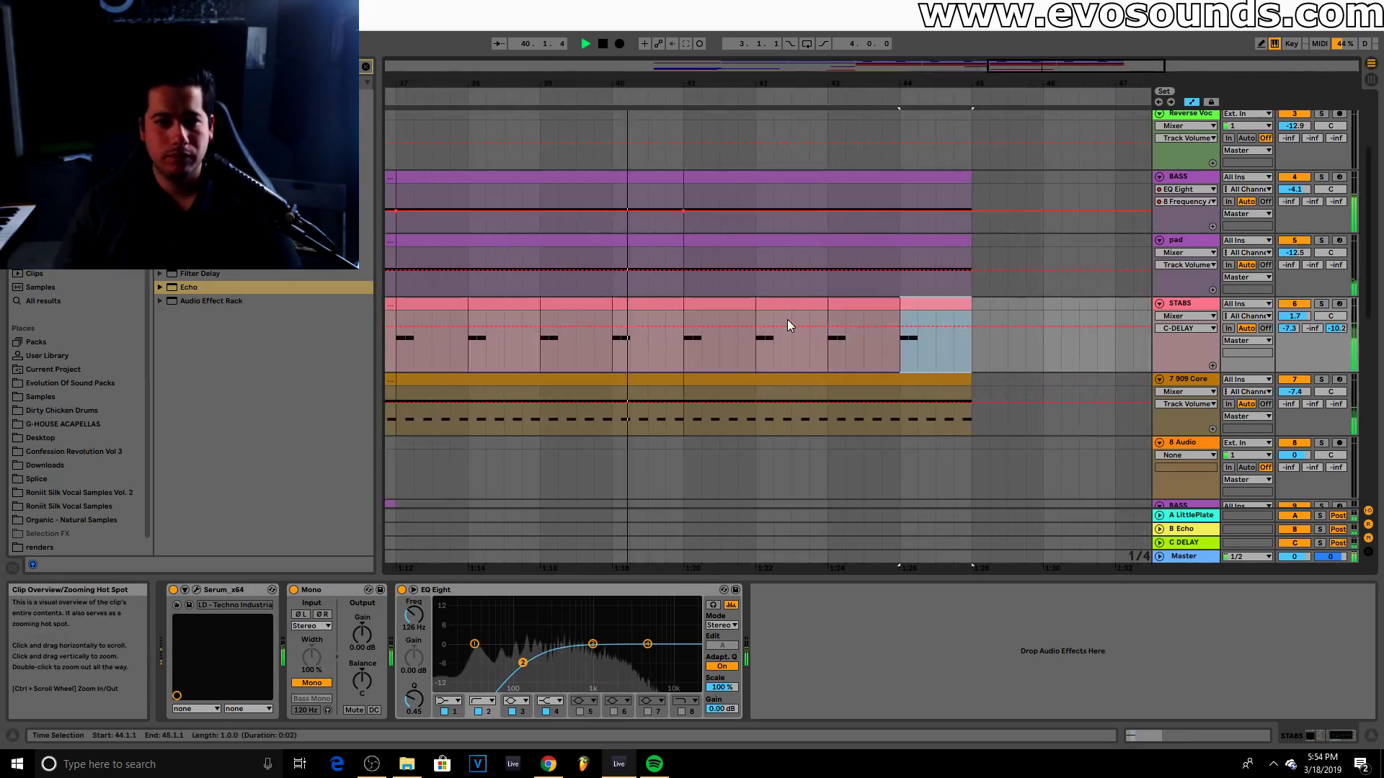
Shorten the STABS clip at bar 41 to half a bar and duplicate it three times
left_click_drag(754, 303, 719, 304)
key("ctrl+d")
key("ctrl+d")
key("ctrl+d")
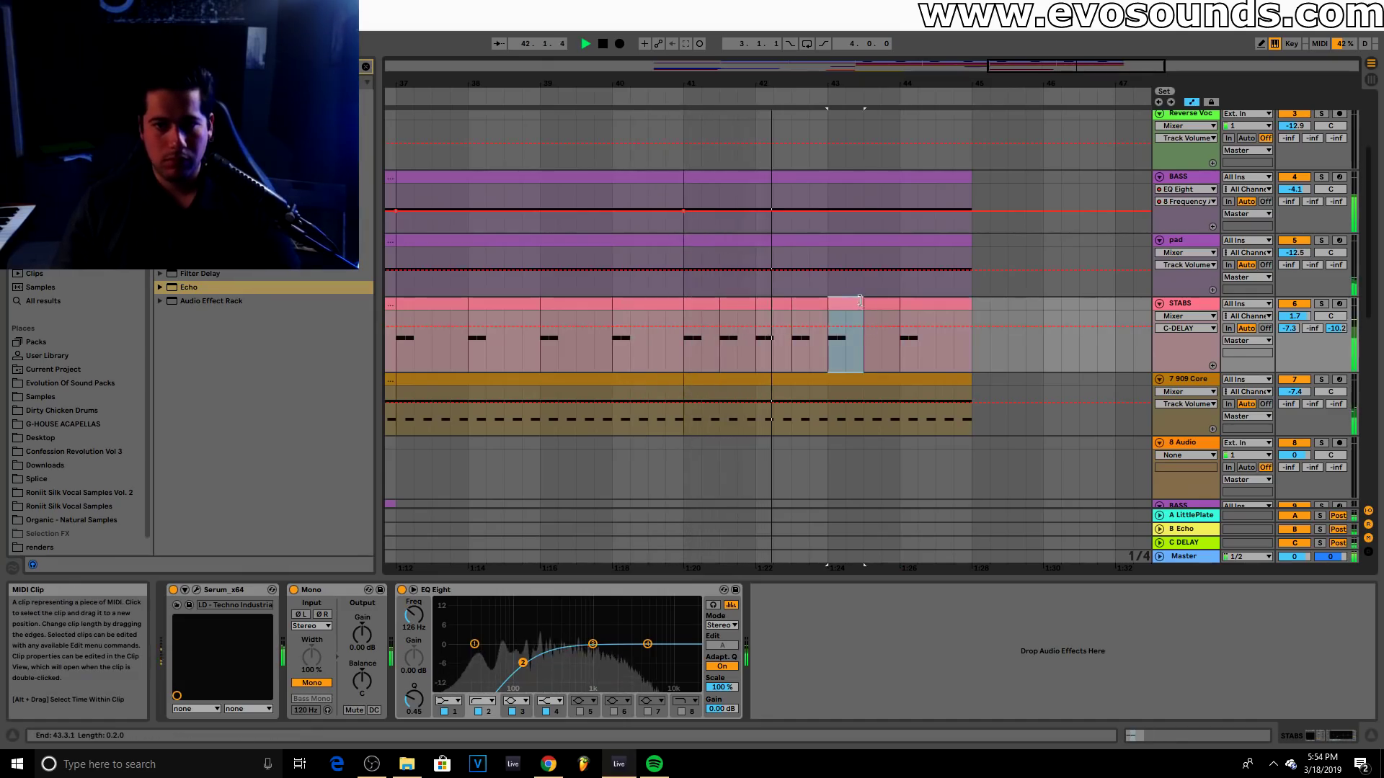
Shorten the half-bar STABS clip at bar 43 to one beat and duplicate it seven times
left_click_drag(846, 319, 833, 304)
key("ctrl+d")
key("ctrl+d")
key("ctrl+d")
key("ctrl+d")
key("ctrl+d")
key("ctrl+d")
key("ctrl+d")
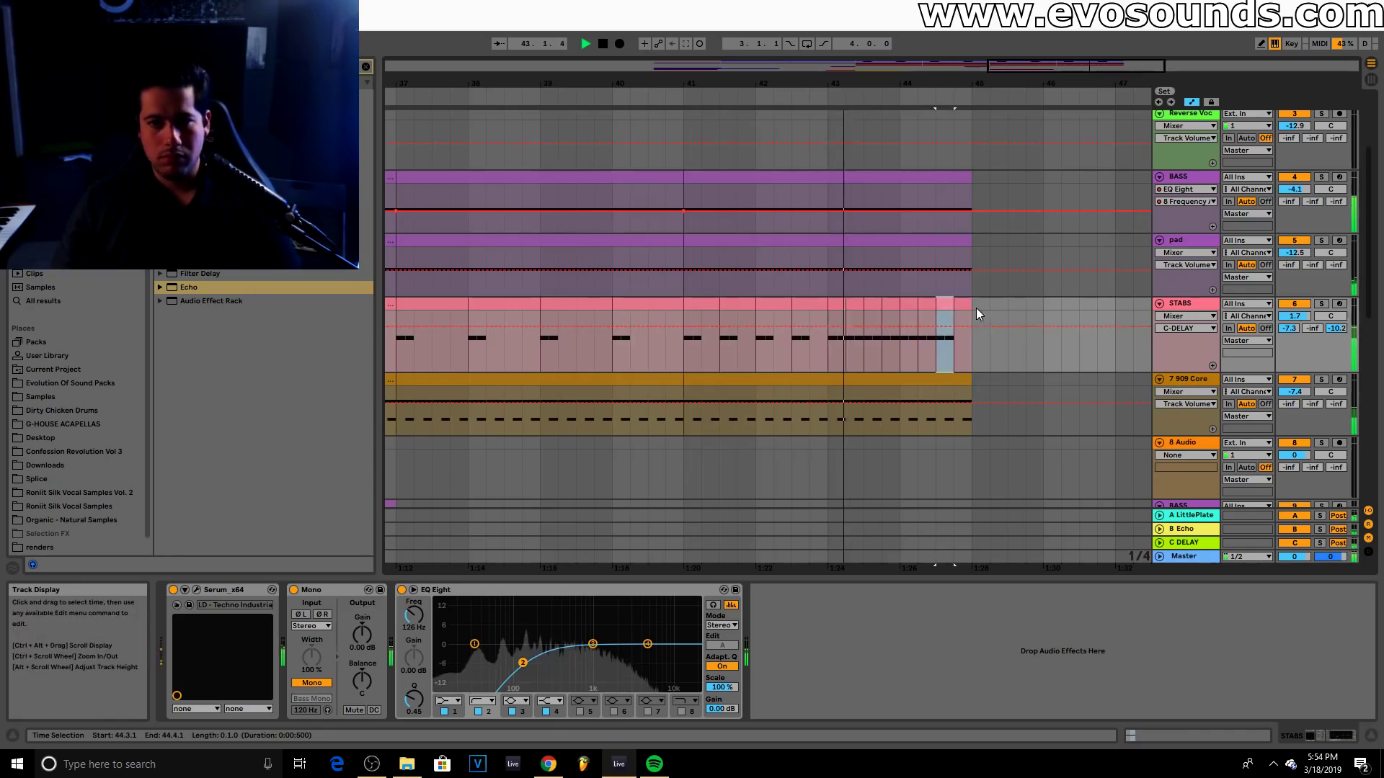
Delete the STABS clips after bar 44 so the track ends there
left_click(946, 304)
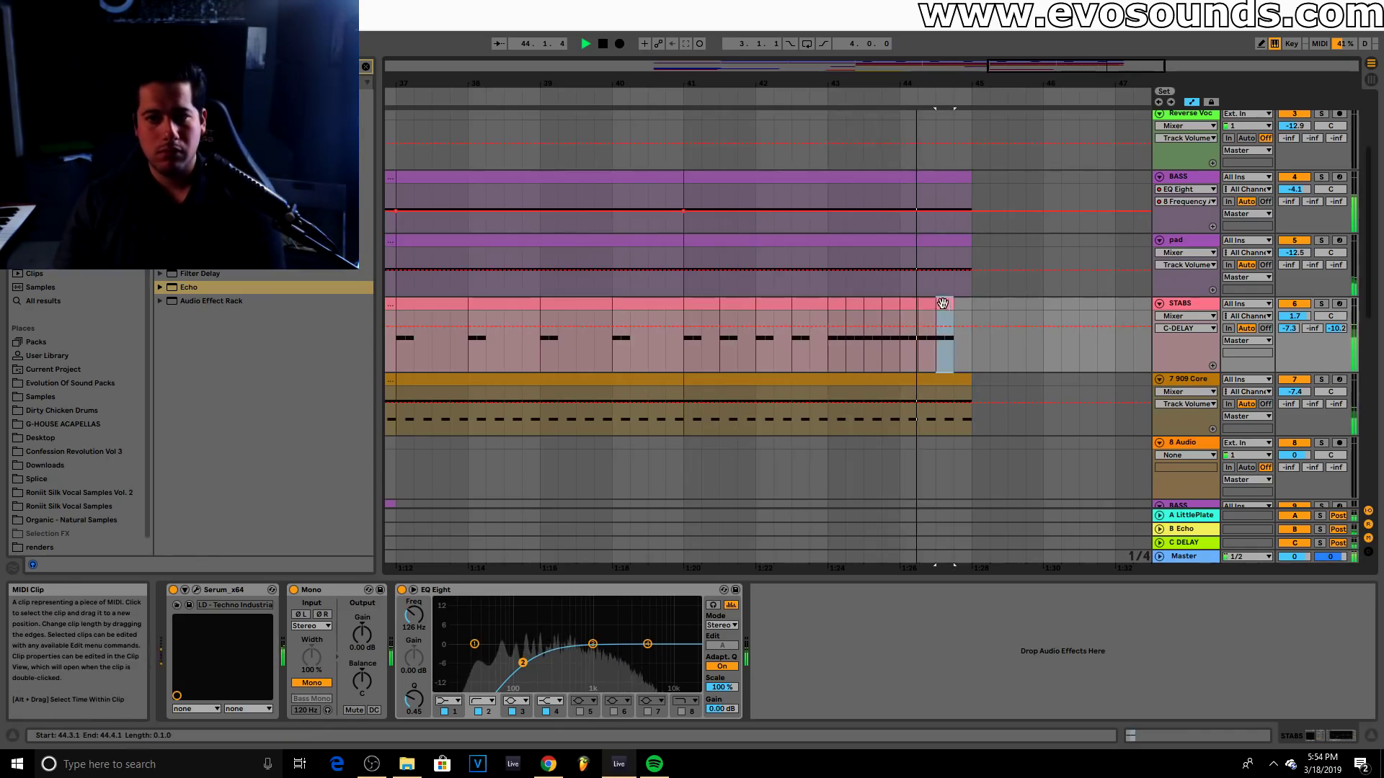
left_click(927, 306)
key("Delete")
left_click(909, 306)
key("Delete")
left_click(944, 305)
key("Delete")
Play back the section leading into the accelerating STABS pattern
key("space")
scroll(974, 114, "down", 2)
left_click(594, 356)
key("space")
left_click_drag(785, 348, 685, 352)
left_click(695, 303)
key("ctrl+z")
left_click(786, 355)
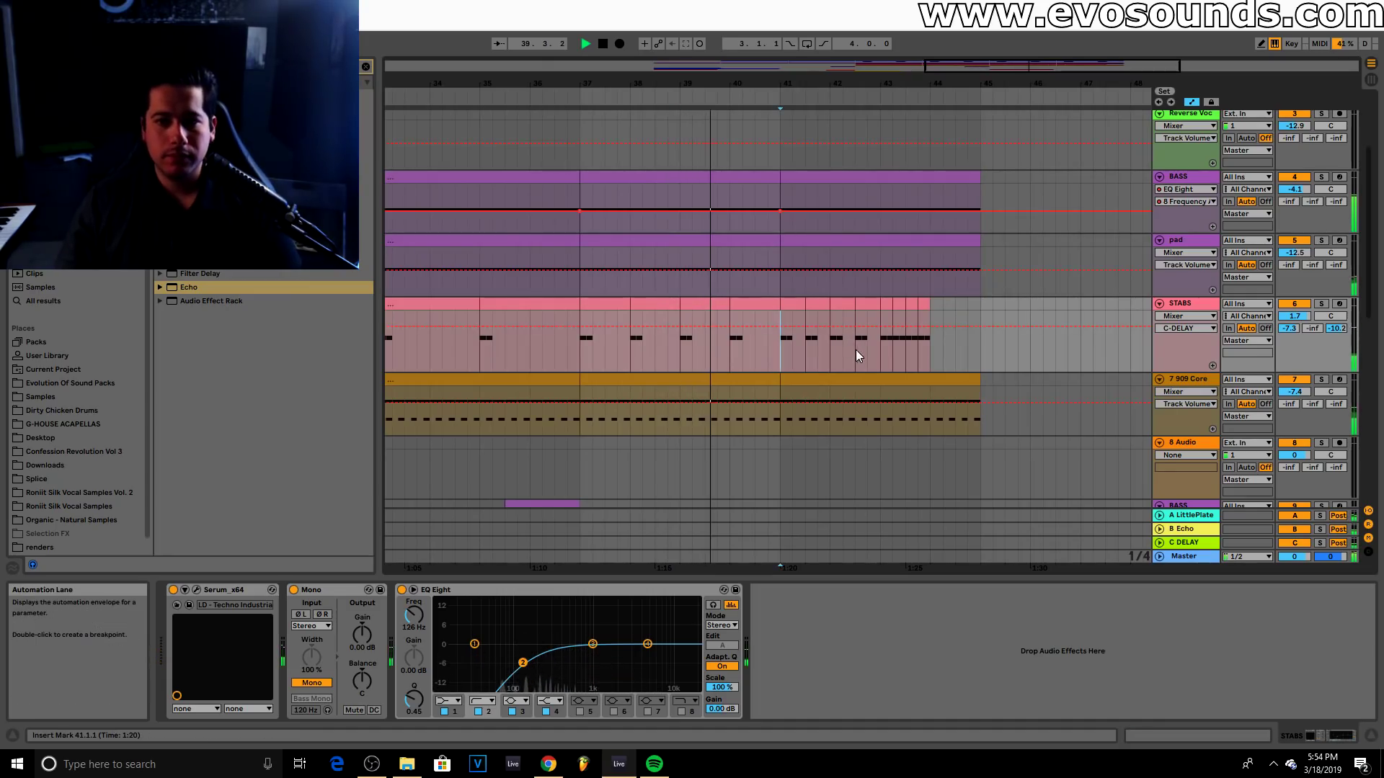
Trim the ends of the pad, BASS and 909 Core clips back to bar 44
left_click_drag(978, 240, 930, 241)
left_click_drag(979, 178, 929, 178)
left_click_drag(979, 381, 930, 382)
Listen to the end of the build-up and stop playback at bar 45
scroll(858, 253, "up", 3)
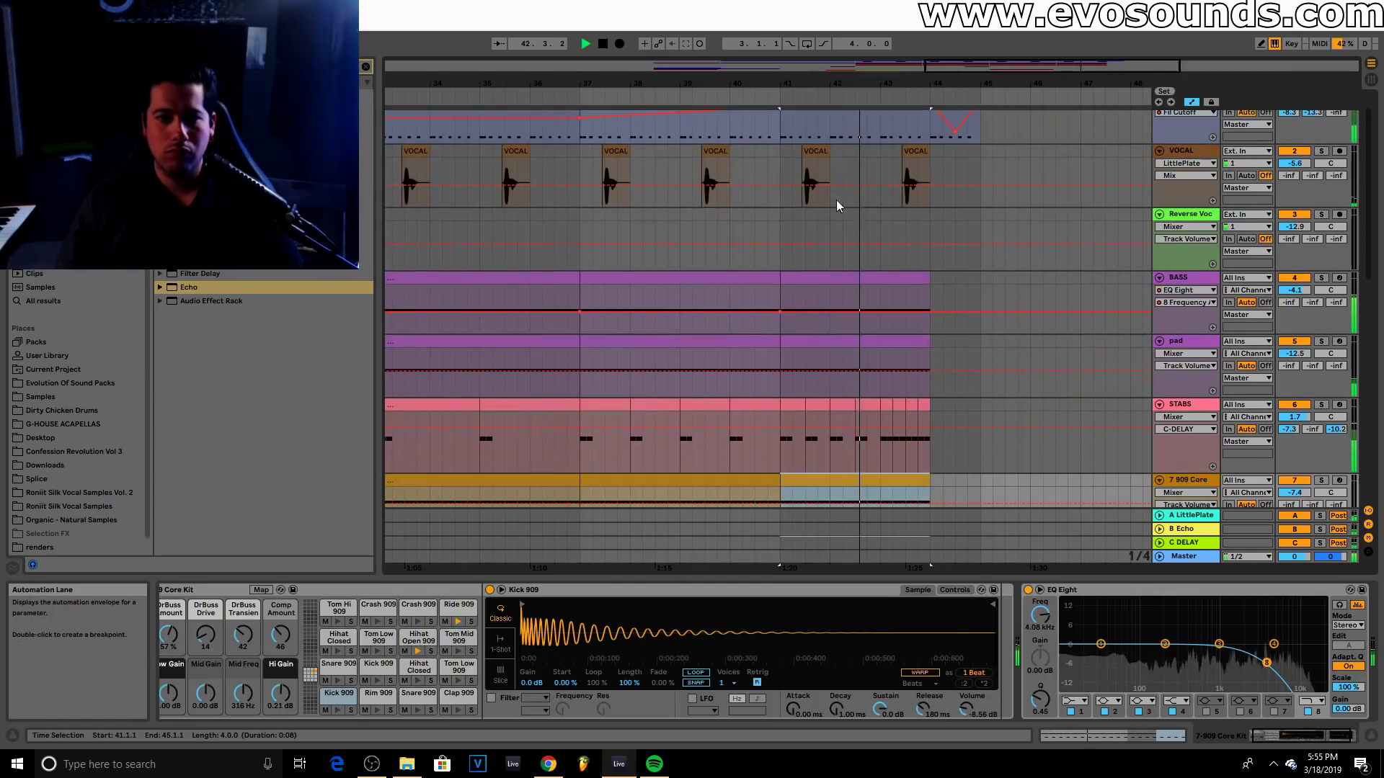
left_click_drag(991, 71, 1036, 77)
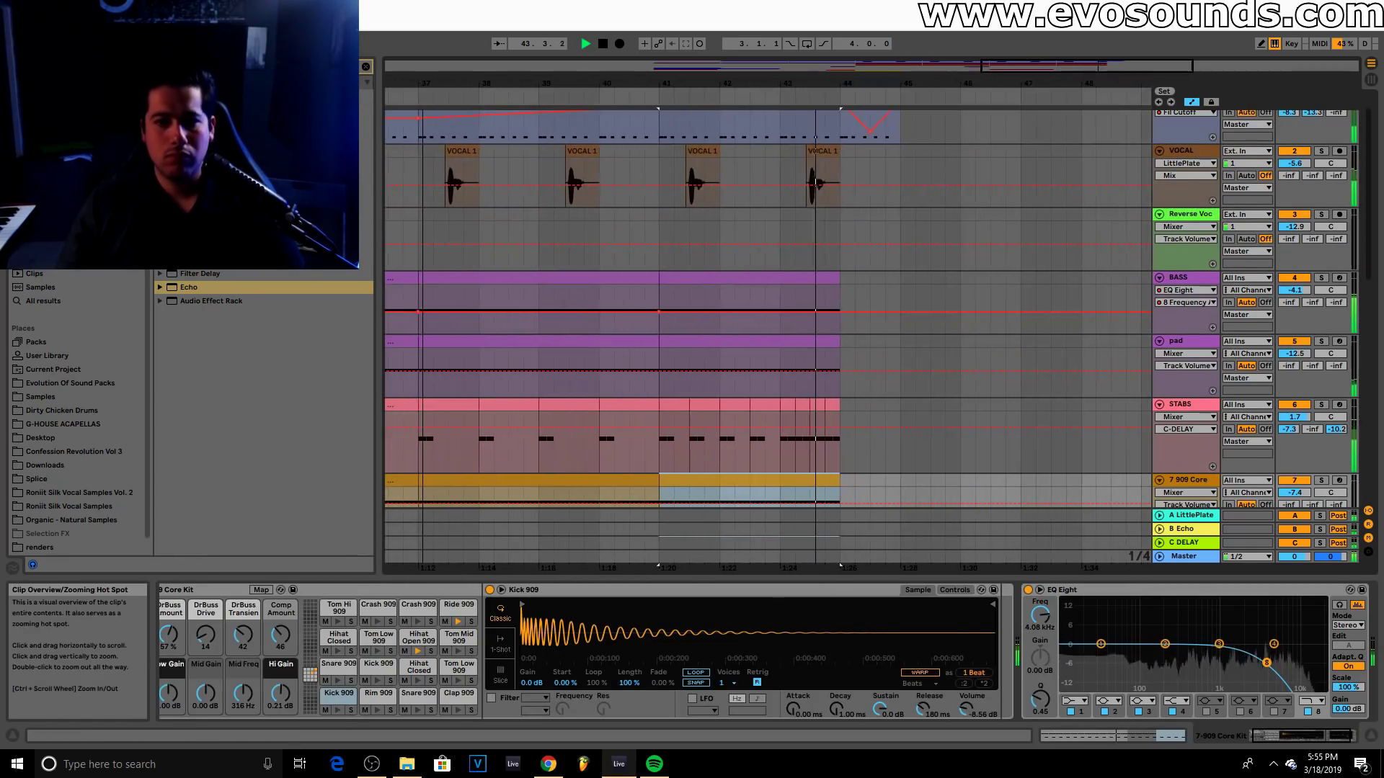
scroll(939, 285, "up", 1)
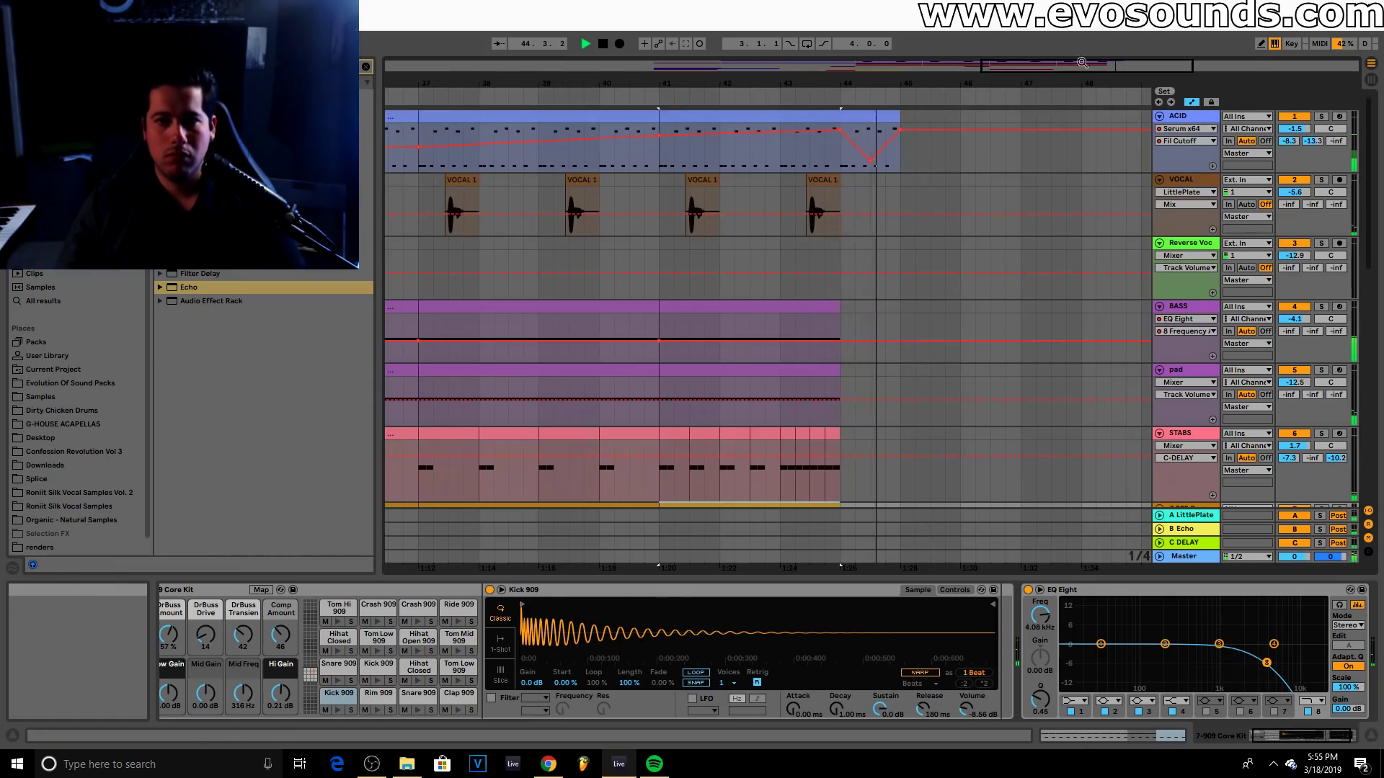
key("minus")
key("space")
left_click(846, 167)
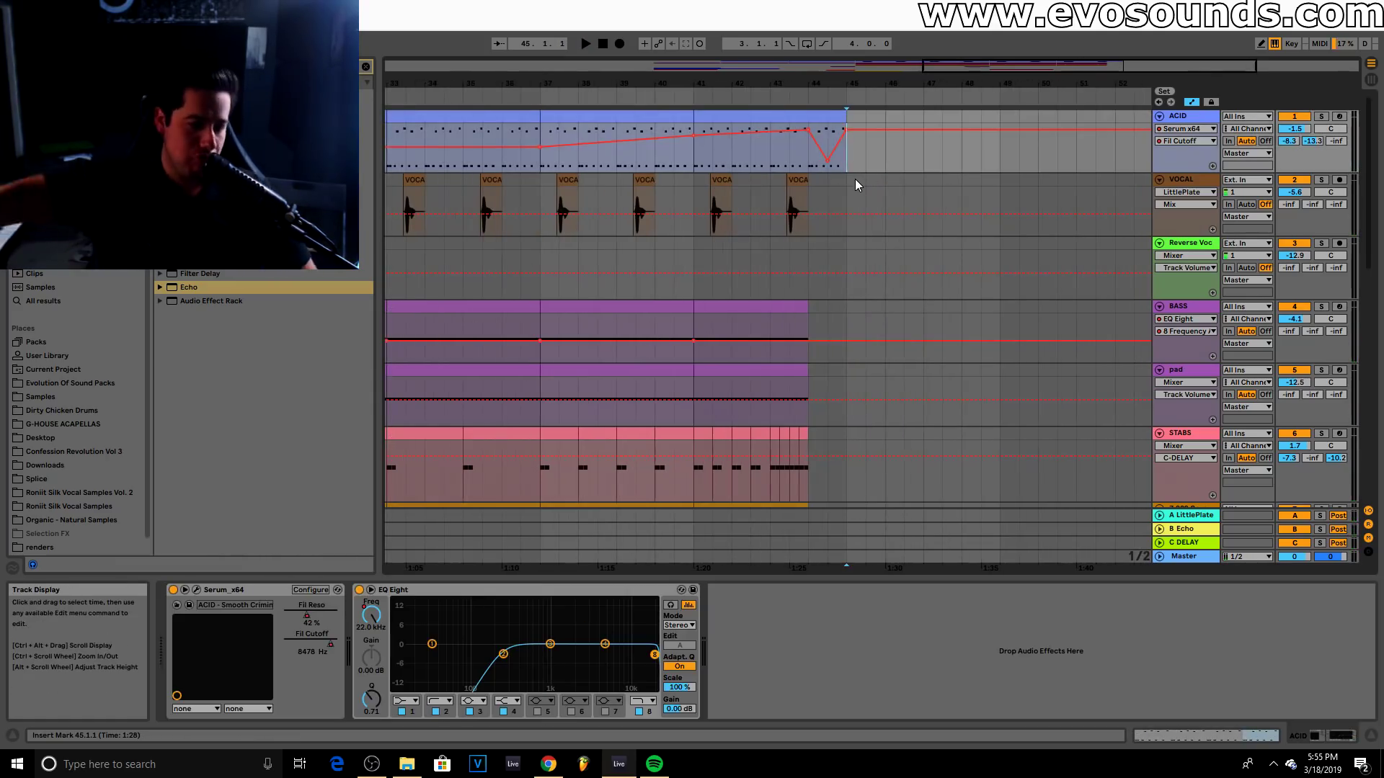
Copy the Evolution Of Sound Uplifter 5 clip from bar 17 to bar 37 on the same track
scroll(785, 216, "down", 5)
scroll(810, 261, "down", 3)
scroll(934, 150, "up", 4)
left_click_drag(1001, 82, 991, 58)
scroll(721, 259, "down", 10)
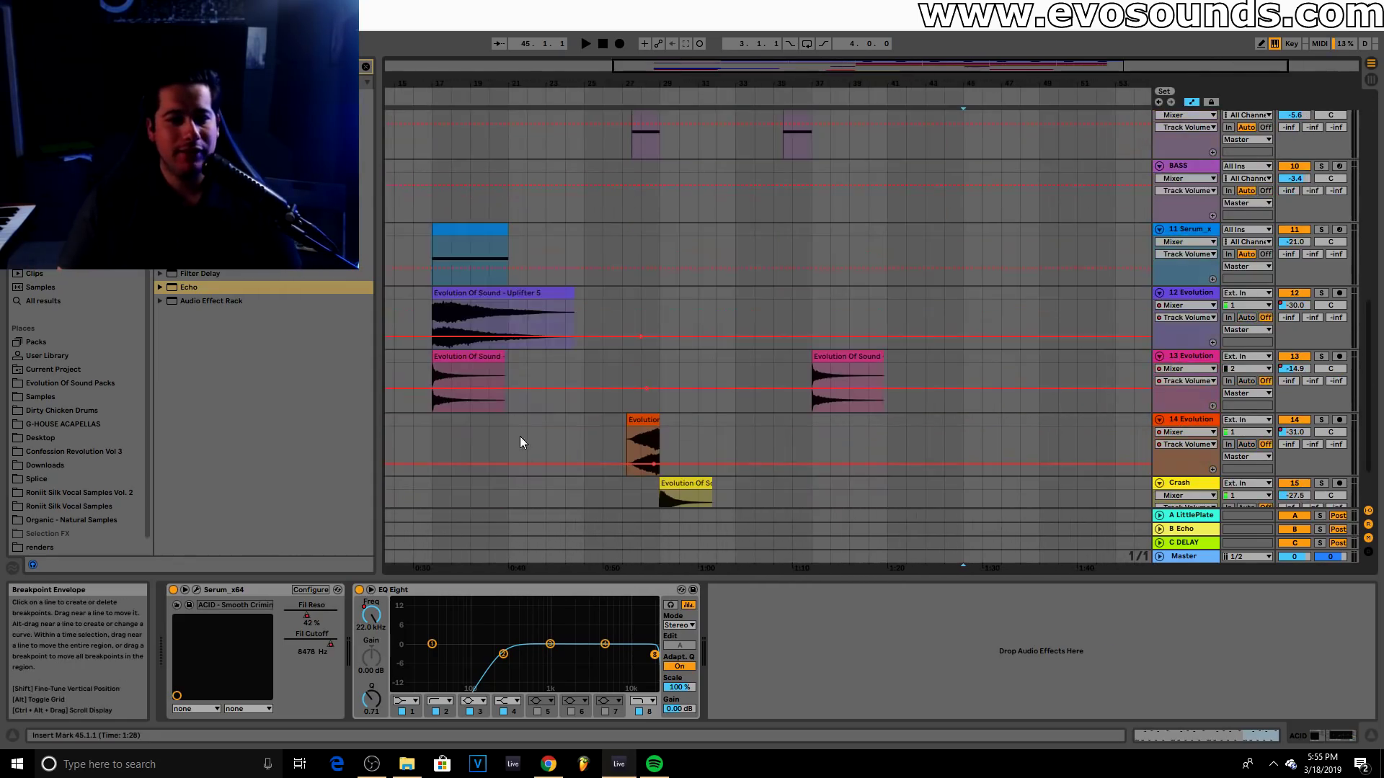
left_click(496, 292)
scroll(755, 360, "up", 3)
scroll(762, 361, "down", 1)
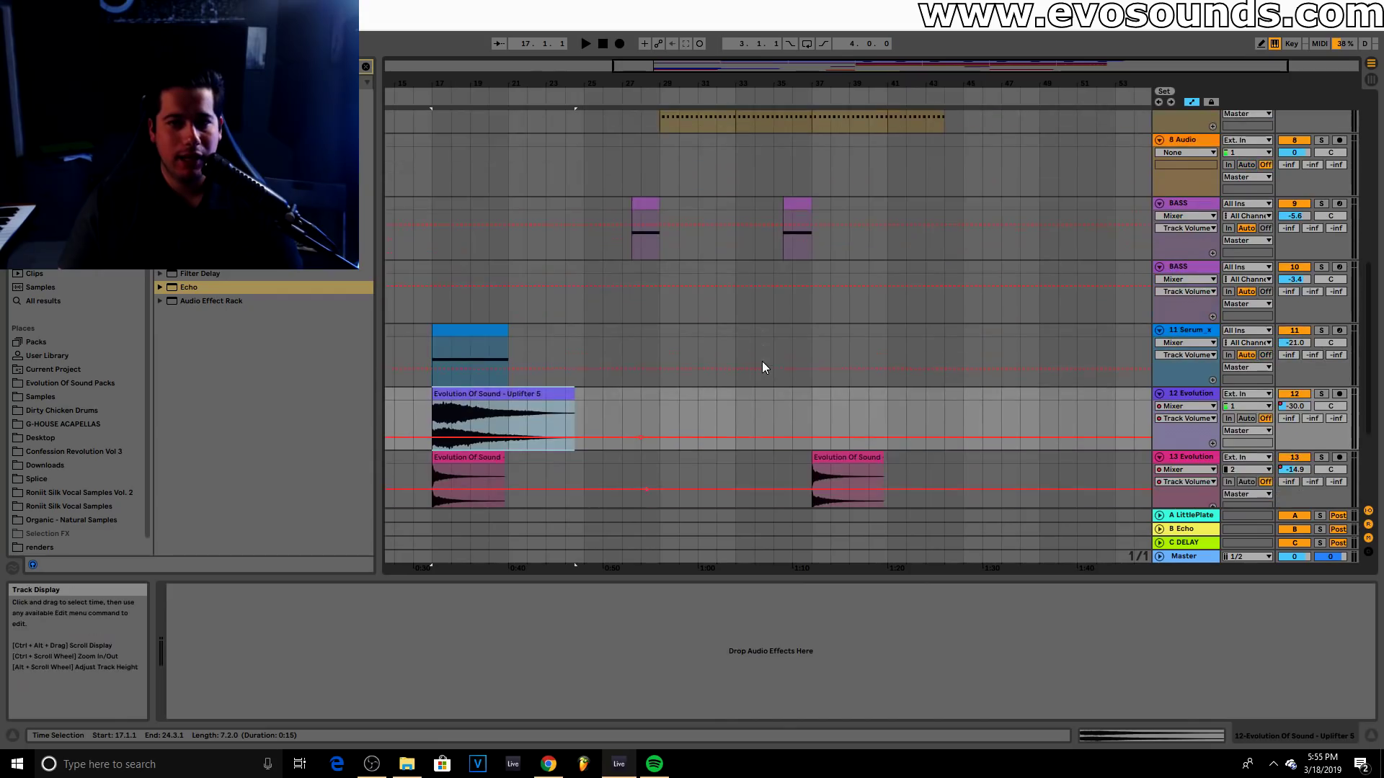
left_click(819, 402)
key("ctrl+v")
Reverse the pasted uplifter clip and play it back from bar 42
double_click(836, 395)
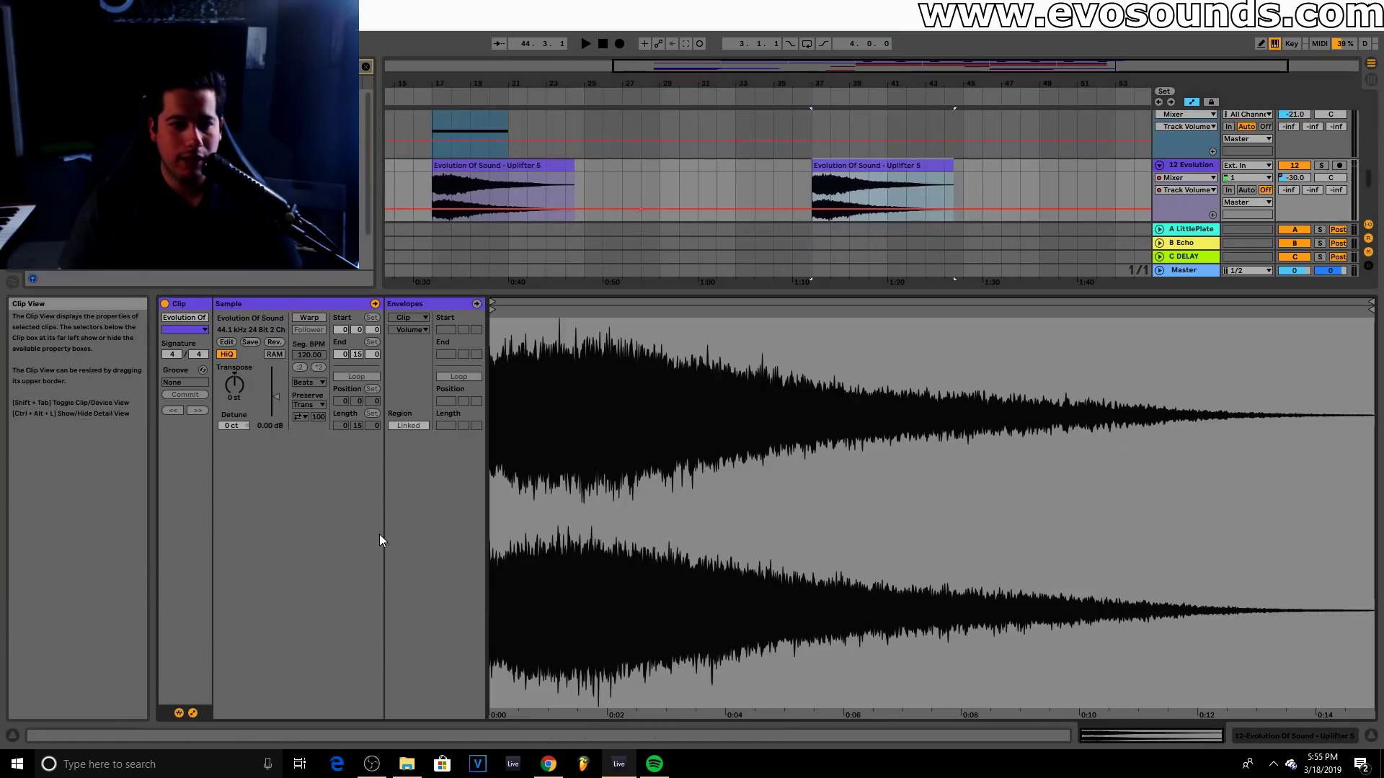
left_click(274, 343)
left_click(902, 188)
key("space")
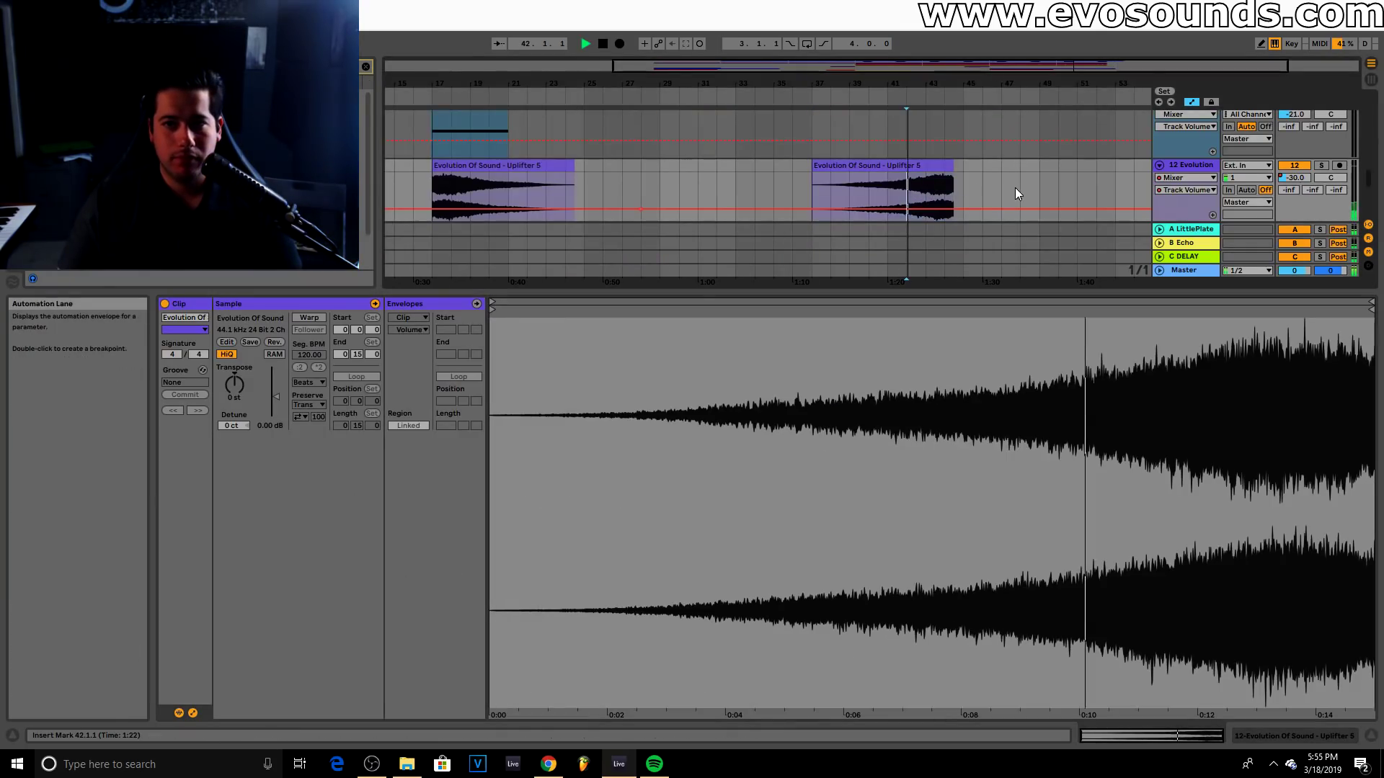
Set the uplifter track's volume to -23.4 dB
right_click(1297, 180)
left_click(1265, 232)
left_click_drag(1294, 178, 1293, 174)
Enlarge the arrangement area and trim the end of the reversed uplifter clip back to bar 44
left_click_drag(1059, 290, 1061, 540)
left_click_drag(1151, 66, 1056, 114)
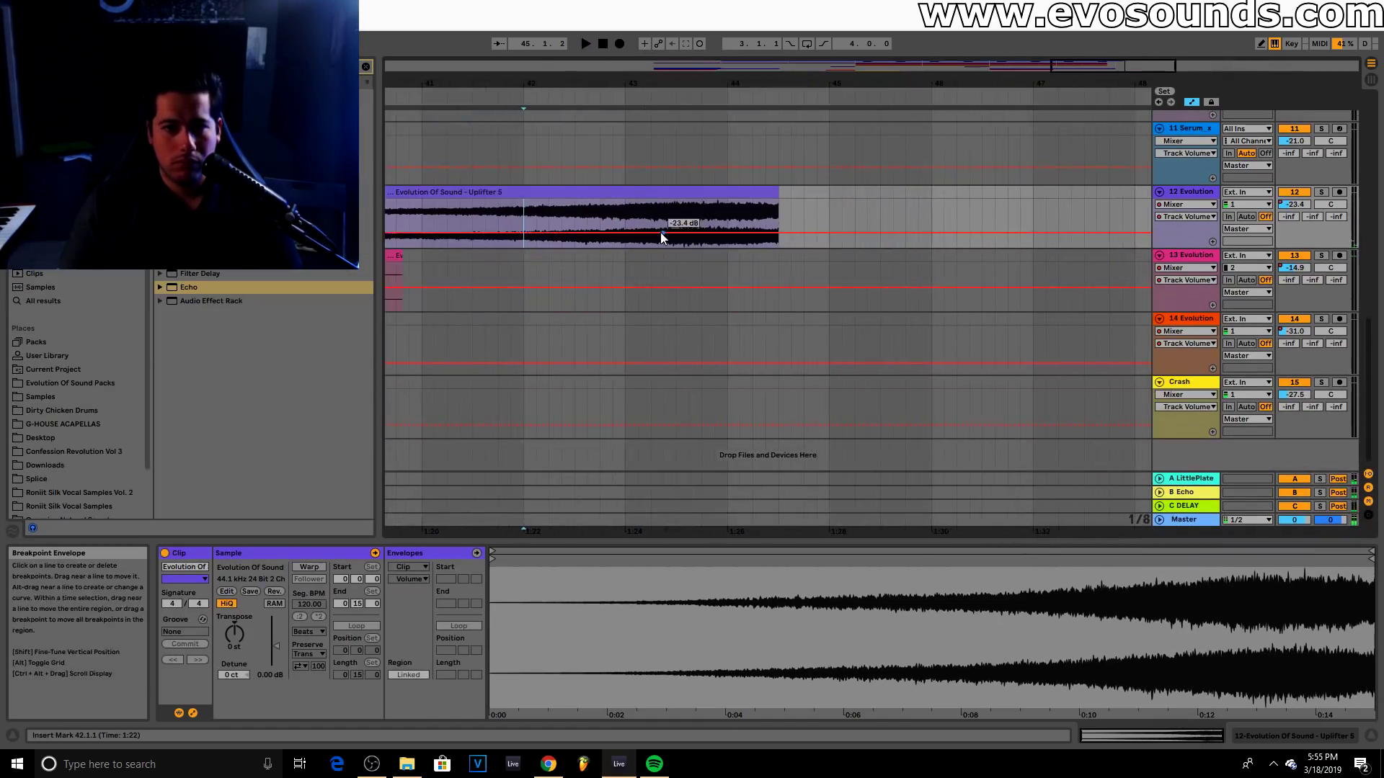
left_click(651, 213)
scroll(792, 202, "up", 3)
left_click_drag(784, 311, 726, 311)
Play back the end of the build-up from bar 42 and check the last vocal clip
left_click(612, 290)
left_click_drag(909, 65, 909, 38)
scroll(903, 218, "up", 4)
scroll(848, 218, "up", 6)
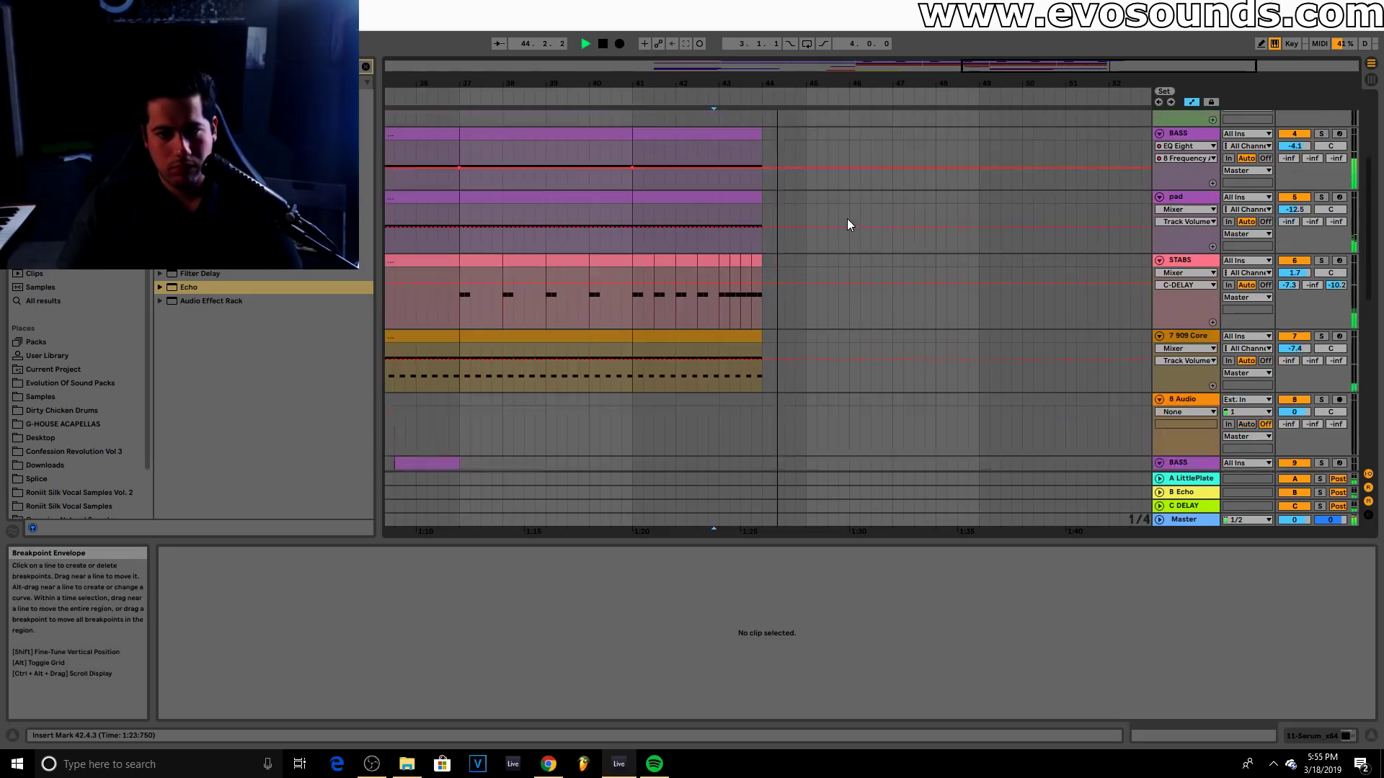
key("space")
left_click(748, 232)
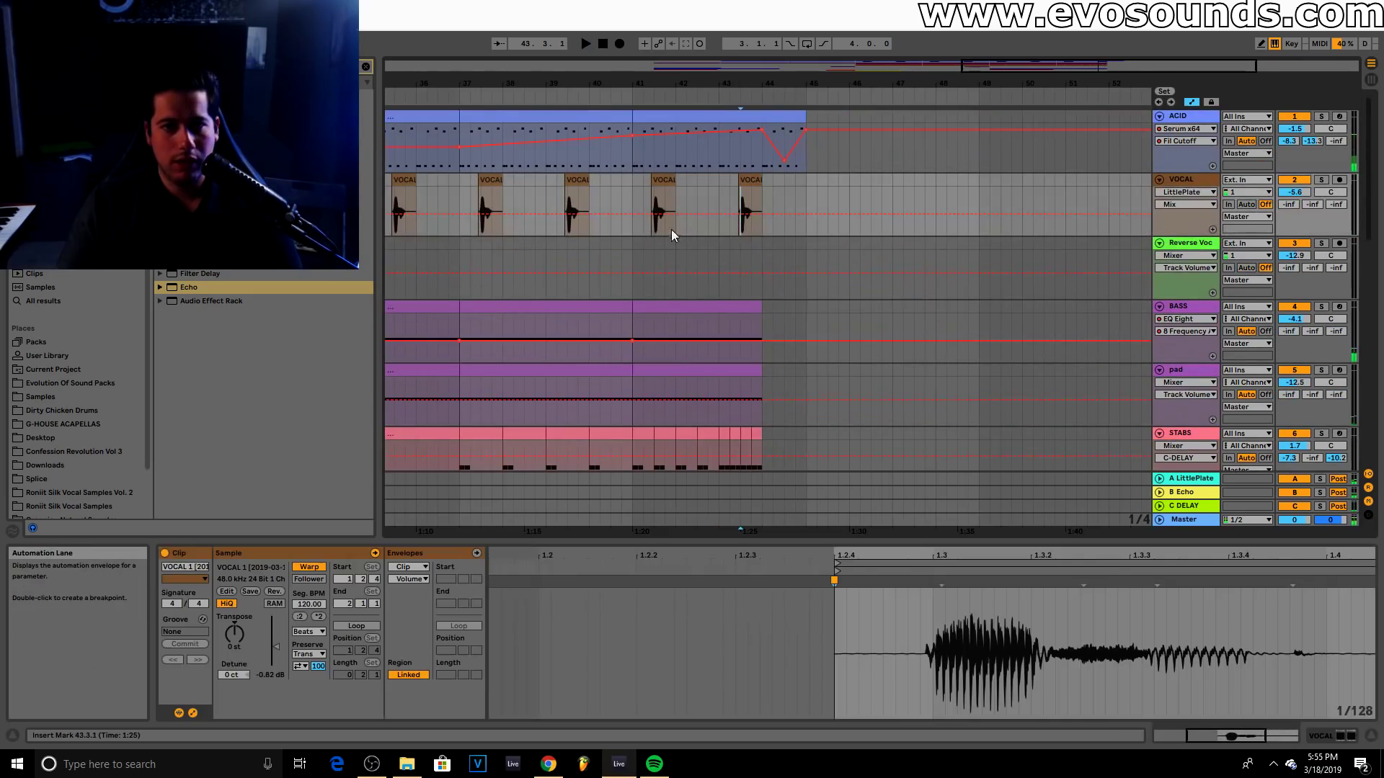
Play back from bar 28, setting the VOCAL track's volume to -1.2 dB and the ACID track's volume to -2.8 dB
left_click_drag(1051, 60, 904, 75)
left_click(549, 184)
key("space")
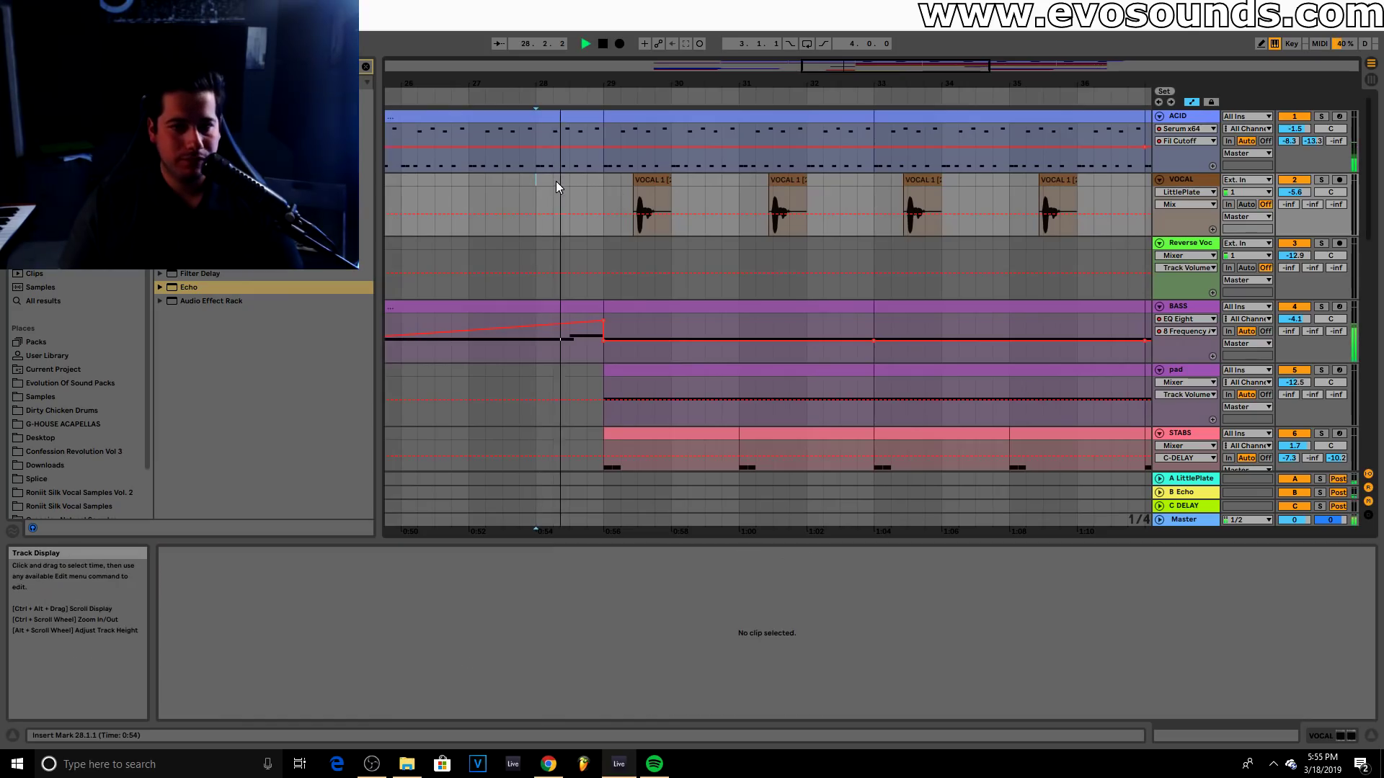
scroll(670, 232, "down", 3)
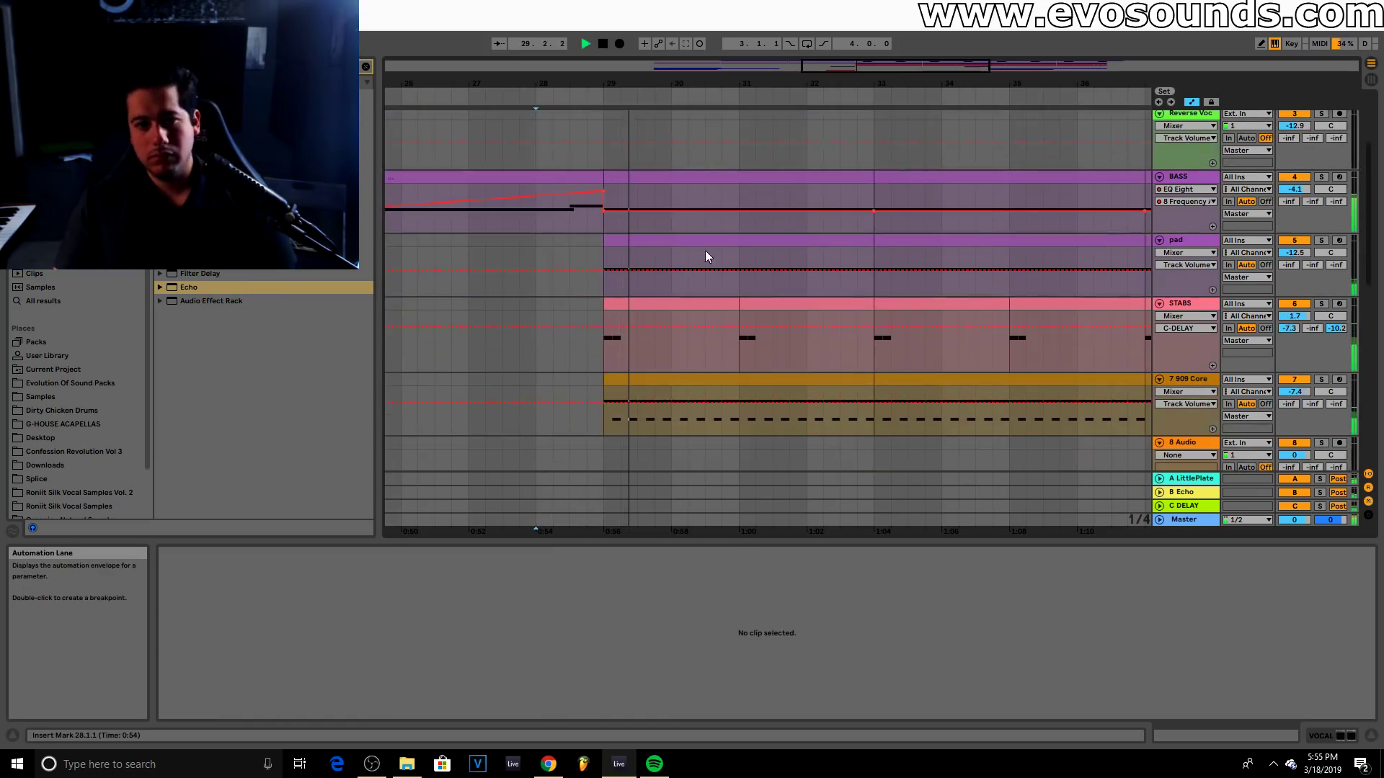
scroll(750, 249, "down", 4)
left_click_drag(894, 69, 908, 65)
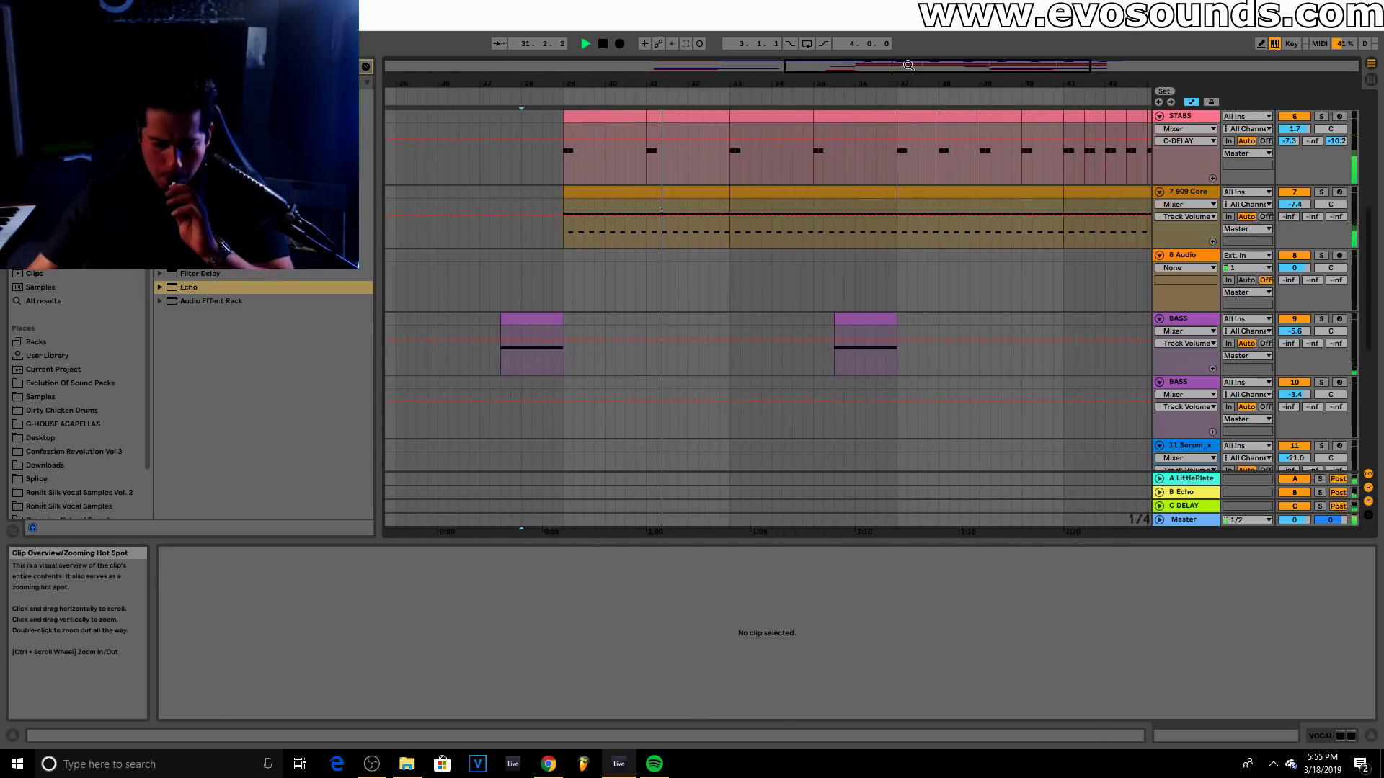
scroll(1103, 171, "up", 2)
scroll(1101, 164, "up", 4)
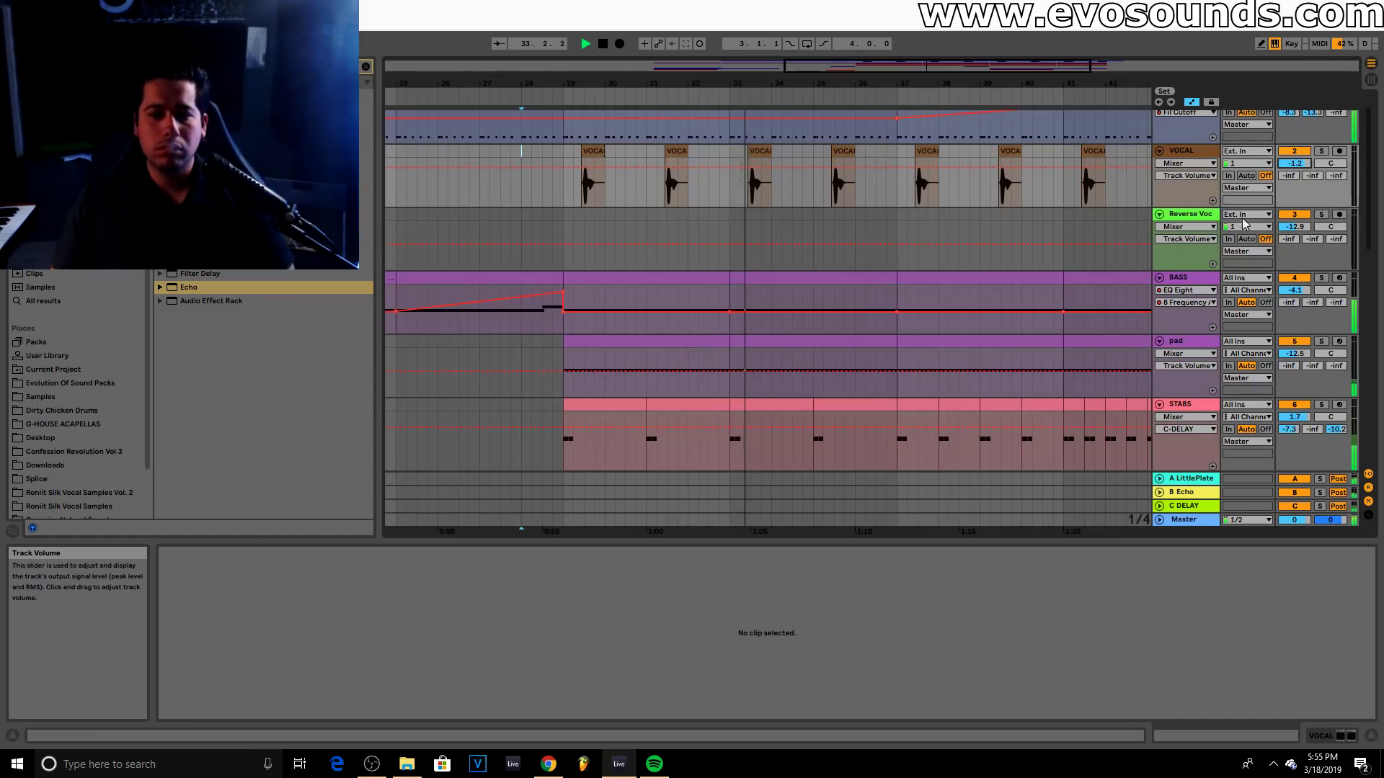
scroll(1290, 129, "up", 1)
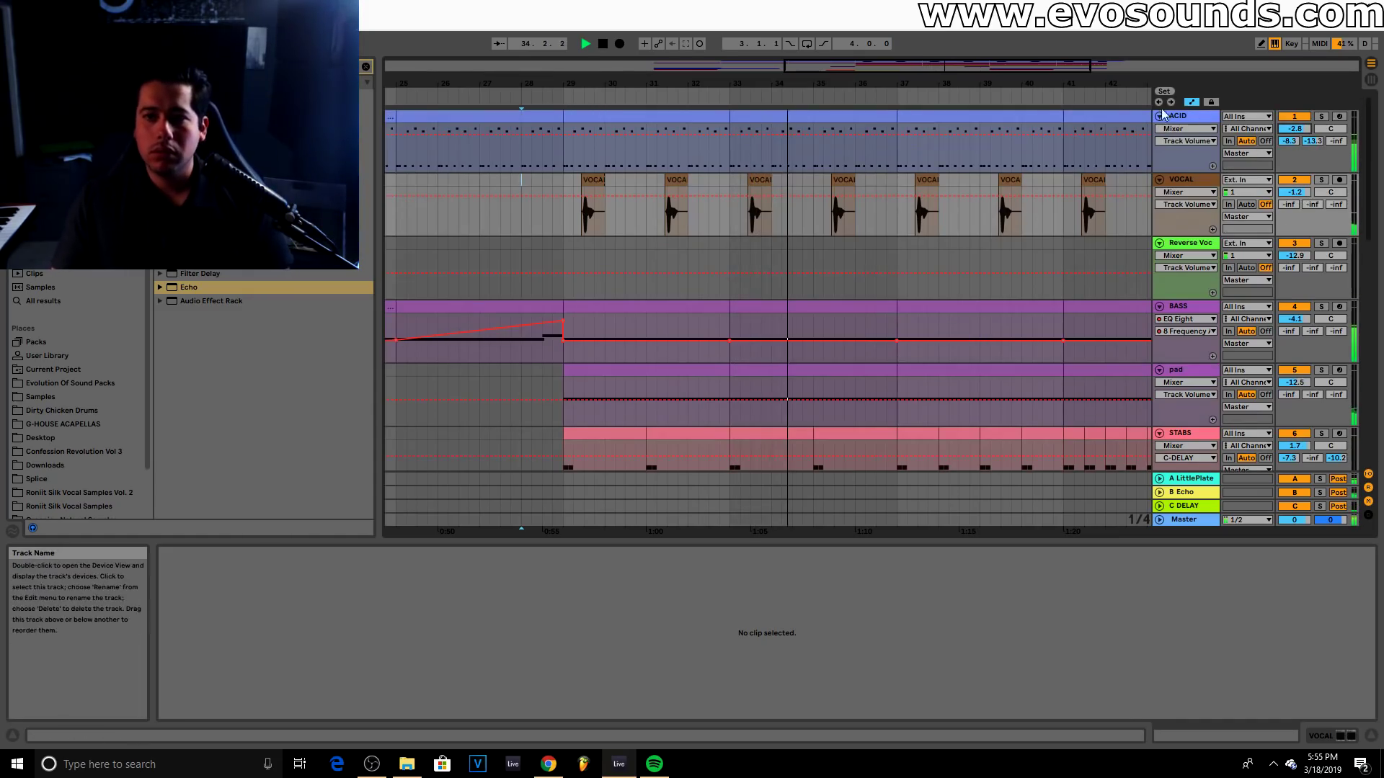
Duplicate the 909 Core track with its clips
scroll(965, 361, "down", 8)
scroll(954, 399, "down", 4)
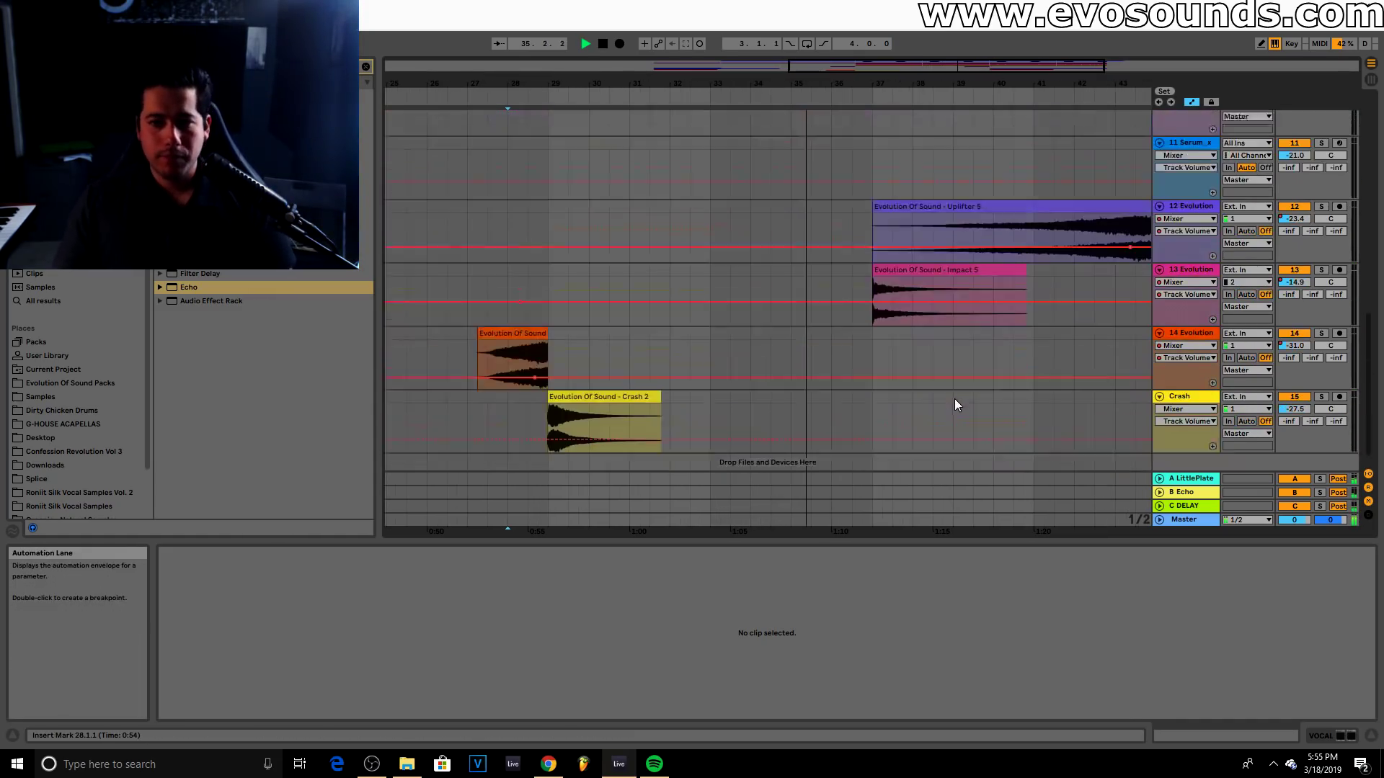
left_click(928, 256)
left_click_drag(1002, 70, 1003, 67)
scroll(1194, 224, "up", 6)
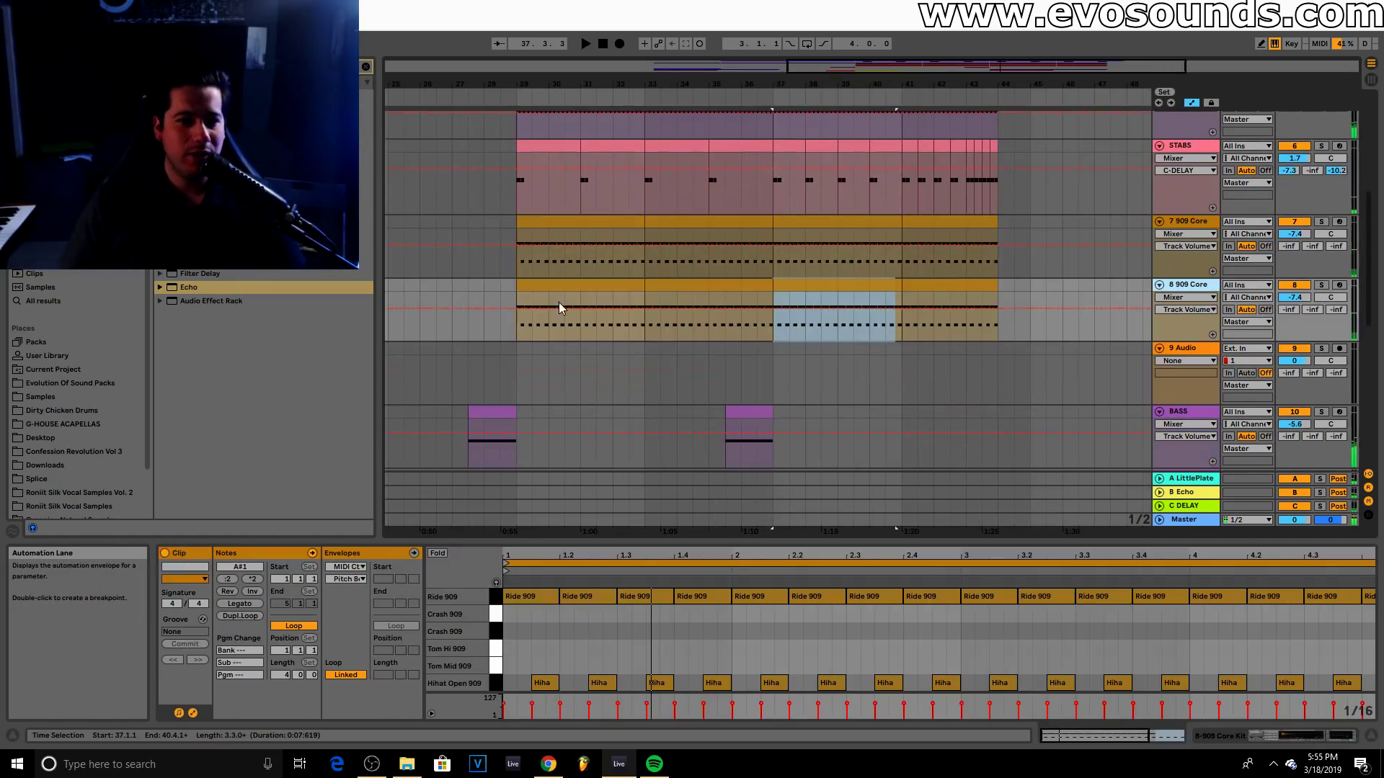
On the duplicated 909 Core track, delete the clips from bar 29 to 37 and clear all notes from the bar 37 clip
left_click_drag(523, 323, 768, 284)
key("Delete")
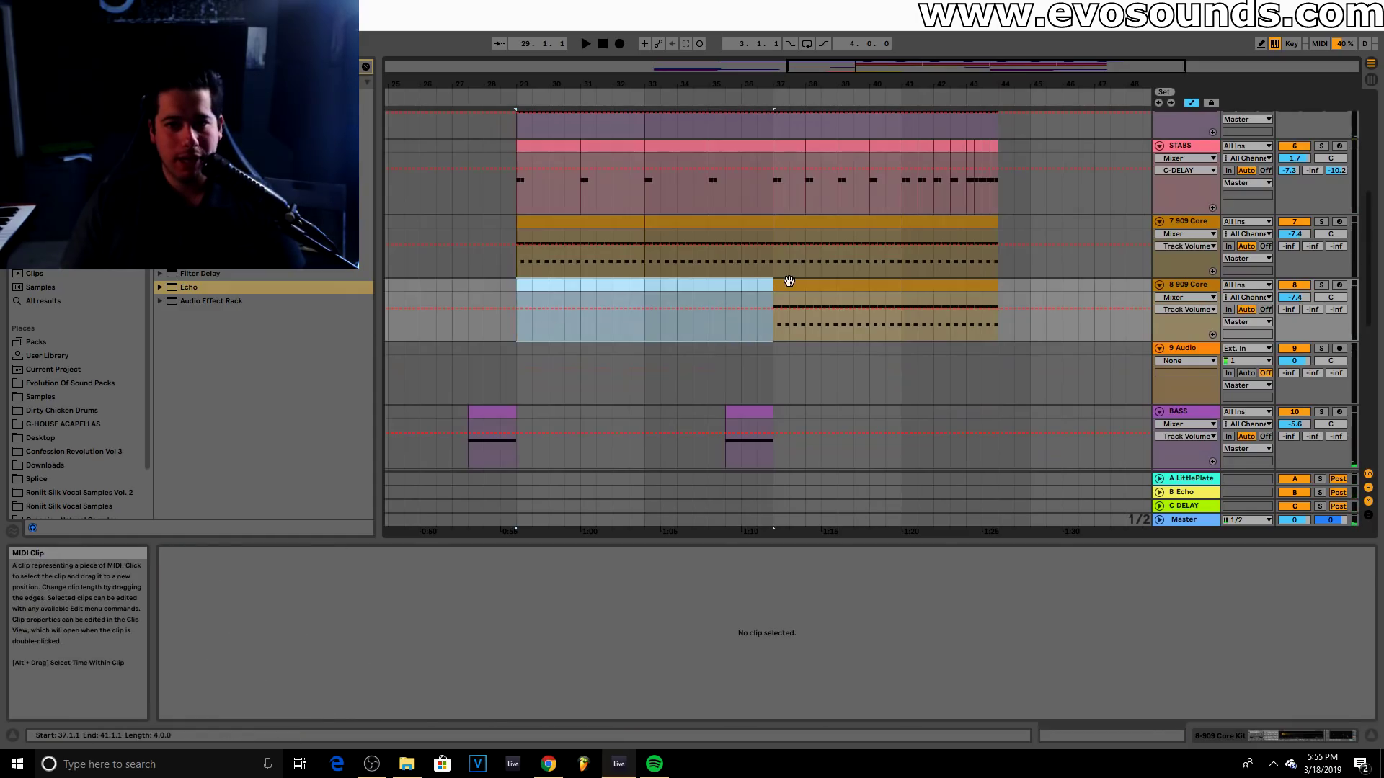
left_click(782, 285)
left_click_drag(629, 540, 652, 385)
left_click_drag(521, 586, 1380, 259)
key("Delete")
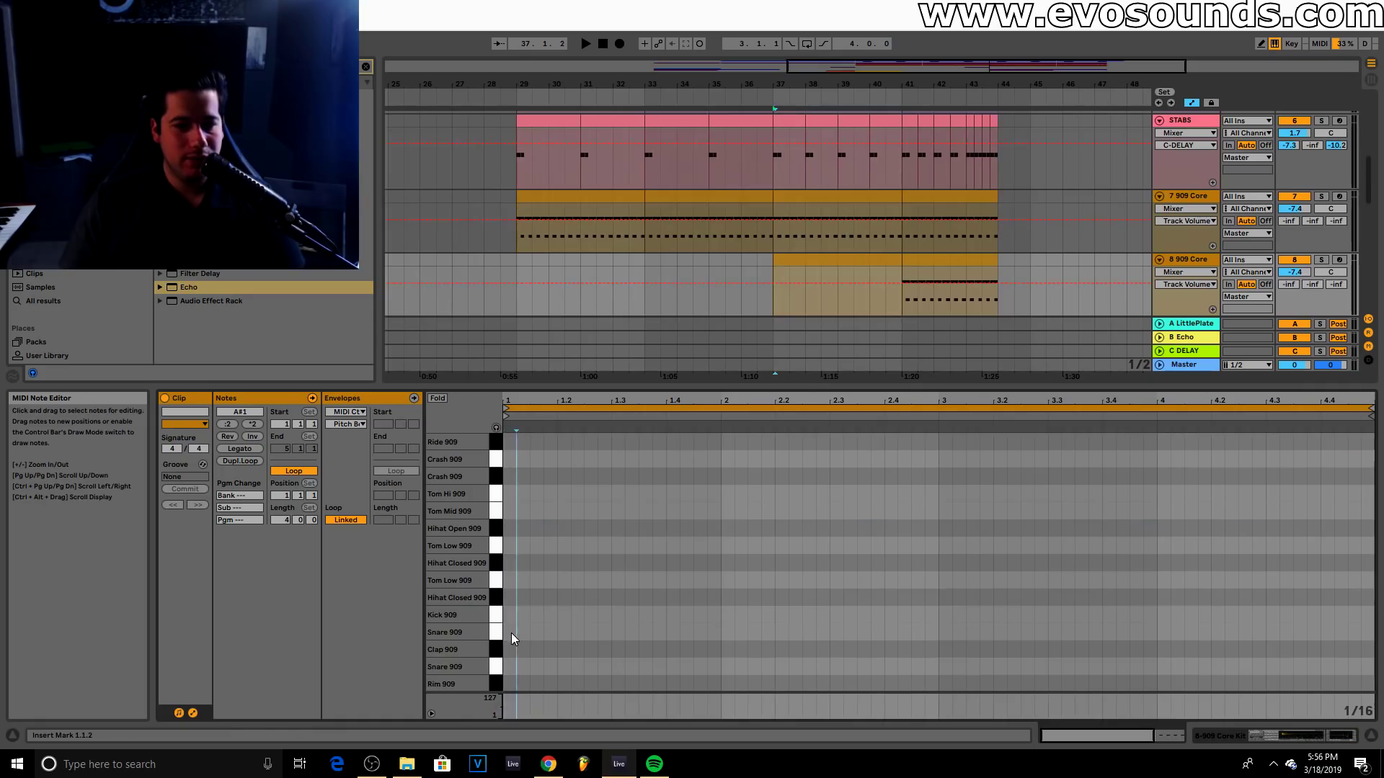
Fill the first bar of the emptied clip with continuous sixteenth-note Snare 909 hits
key("ctrl+d")
key("ctrl+d")
key("ctrl+d")
key("ctrl+d")
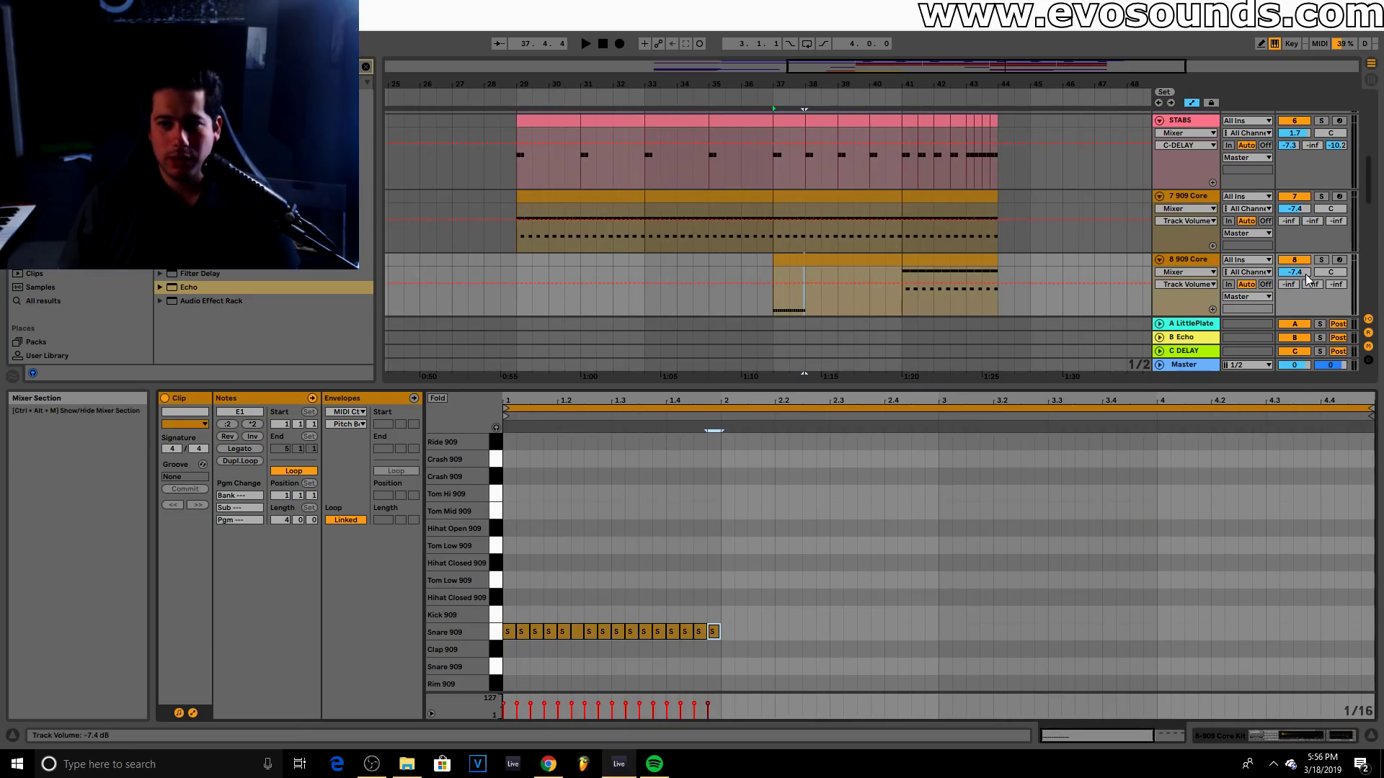
Solo the duplicated 909 Core track during playback and repeat the snare bar across all four bars of the clip
left_click(1321, 260)
key("space")
key("ctrl+a")
key("ctrl+d")
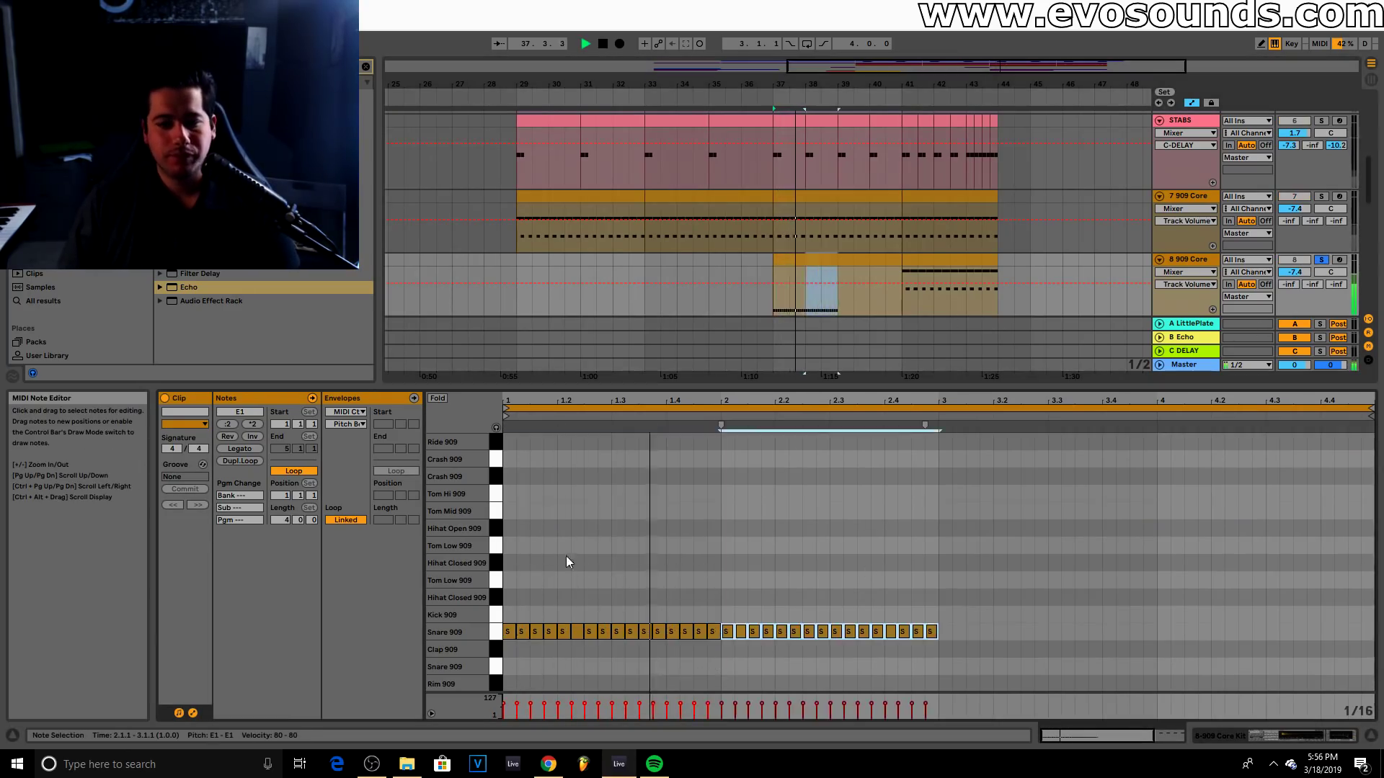
key("ctrl+d")
key("ctrl+d")
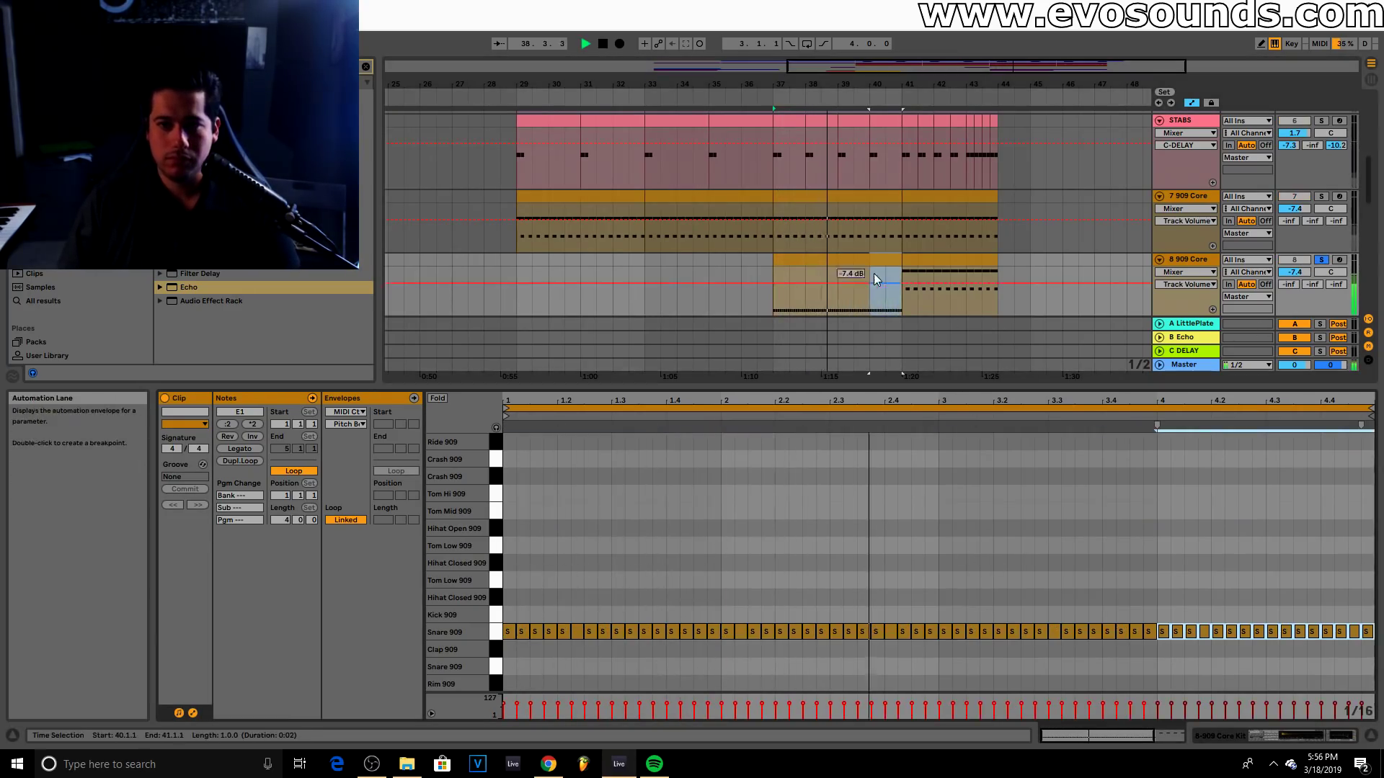
Try to halve the first Snare 909 note in the bar 37 clip to a thirty-second and repeat it along the first beat
left_click(854, 260)
key("space")
left_click_drag(547, 402, 550, 531)
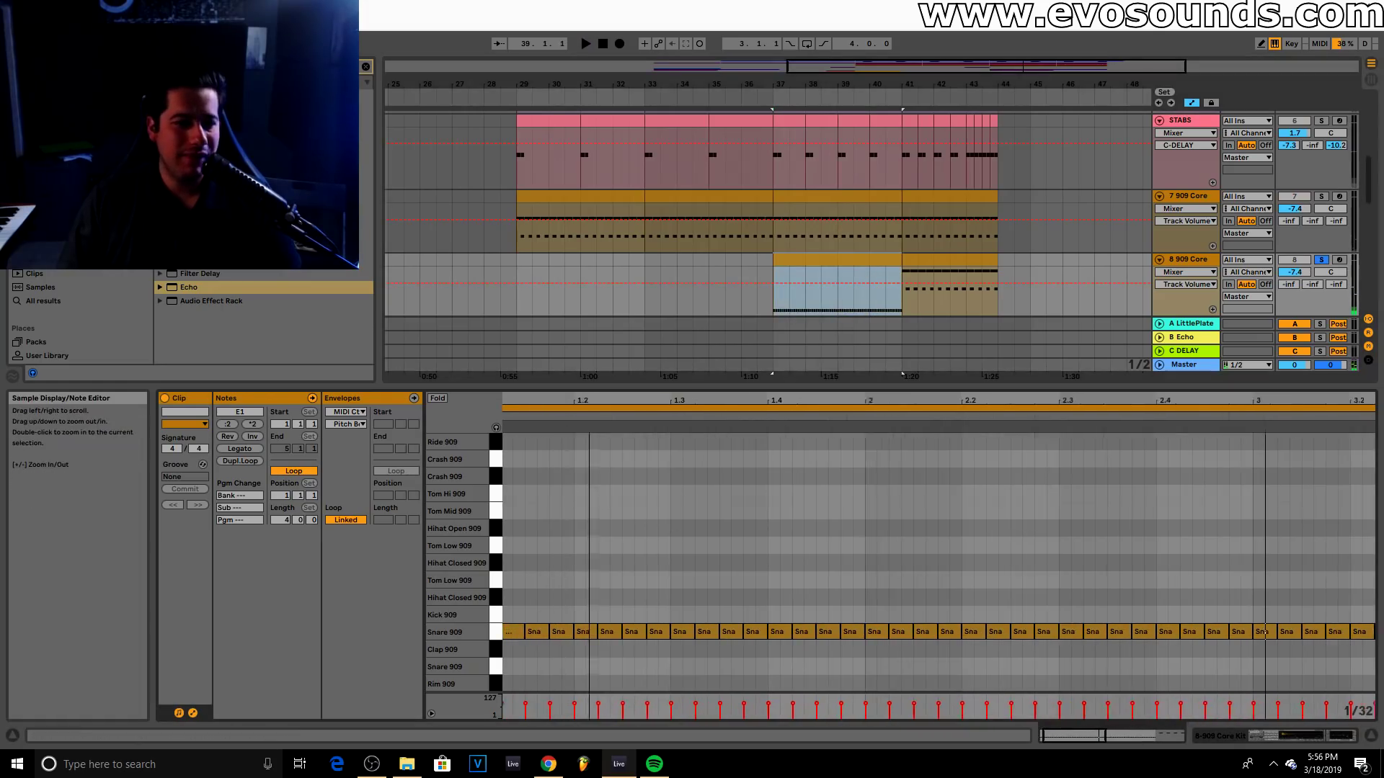
left_click_drag(523, 632, 514, 632)
key("ctrl+d")
key("ctrl+d")
key("ctrl+d")
key("ctrl+d")
key("ctrl+d")
key("ctrl+d")
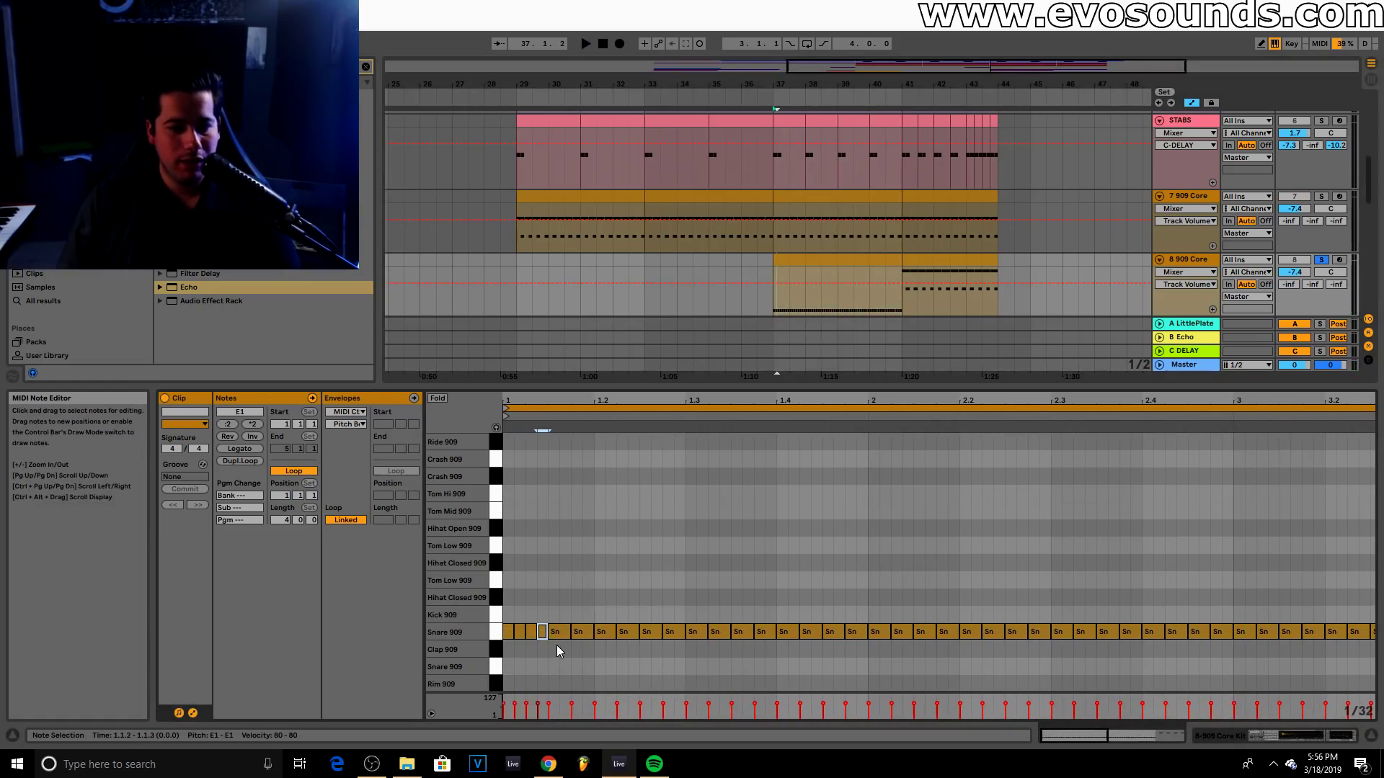
Undo the thirty-second snare repeats and the shortening of the first note
key("space")
key("ctrl+z")
key("ctrl+z")
key("ctrl+z")
key("ctrl+z")
key("ctrl+z")
key("ctrl+z")
key("ctrl+z")
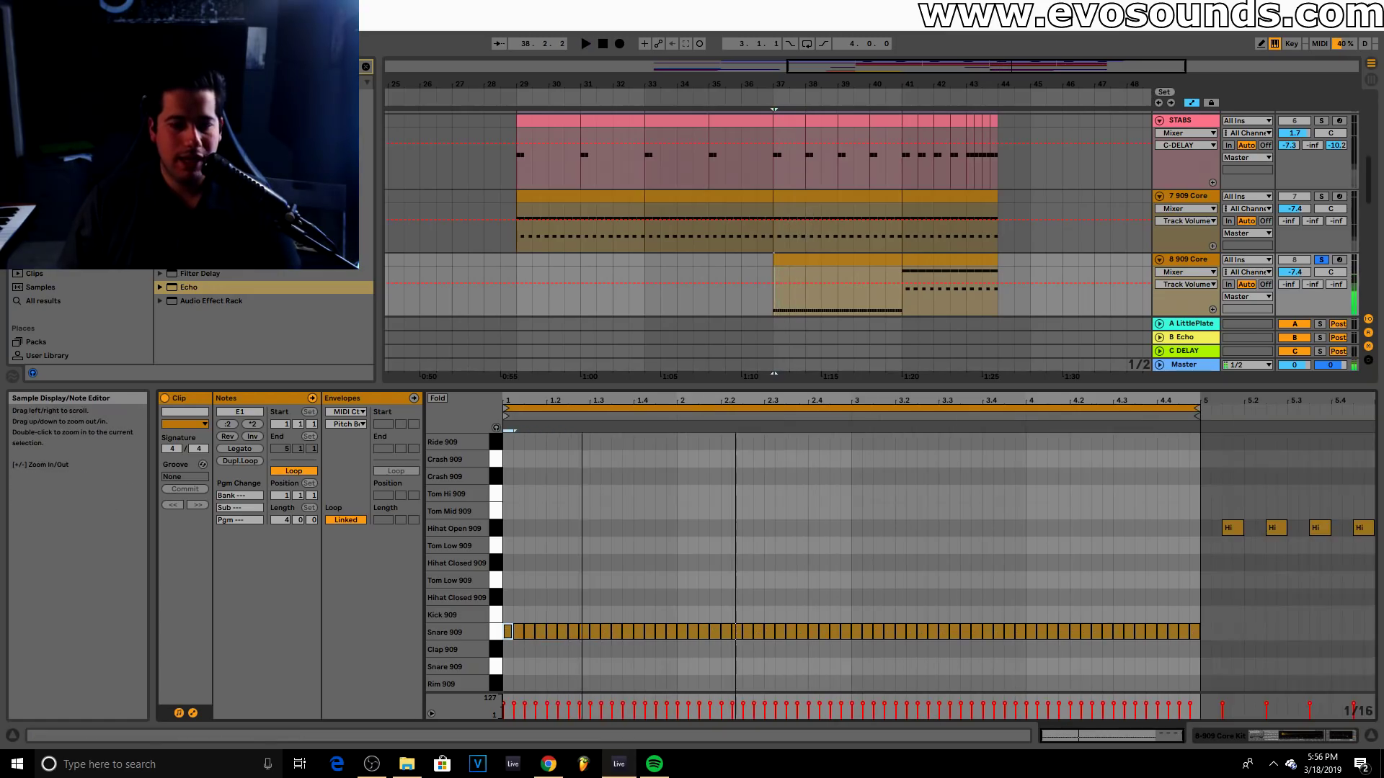
Duplicate the snare clip to bar 41 and trim the copy to end at bar 44
key("space")
key("space")
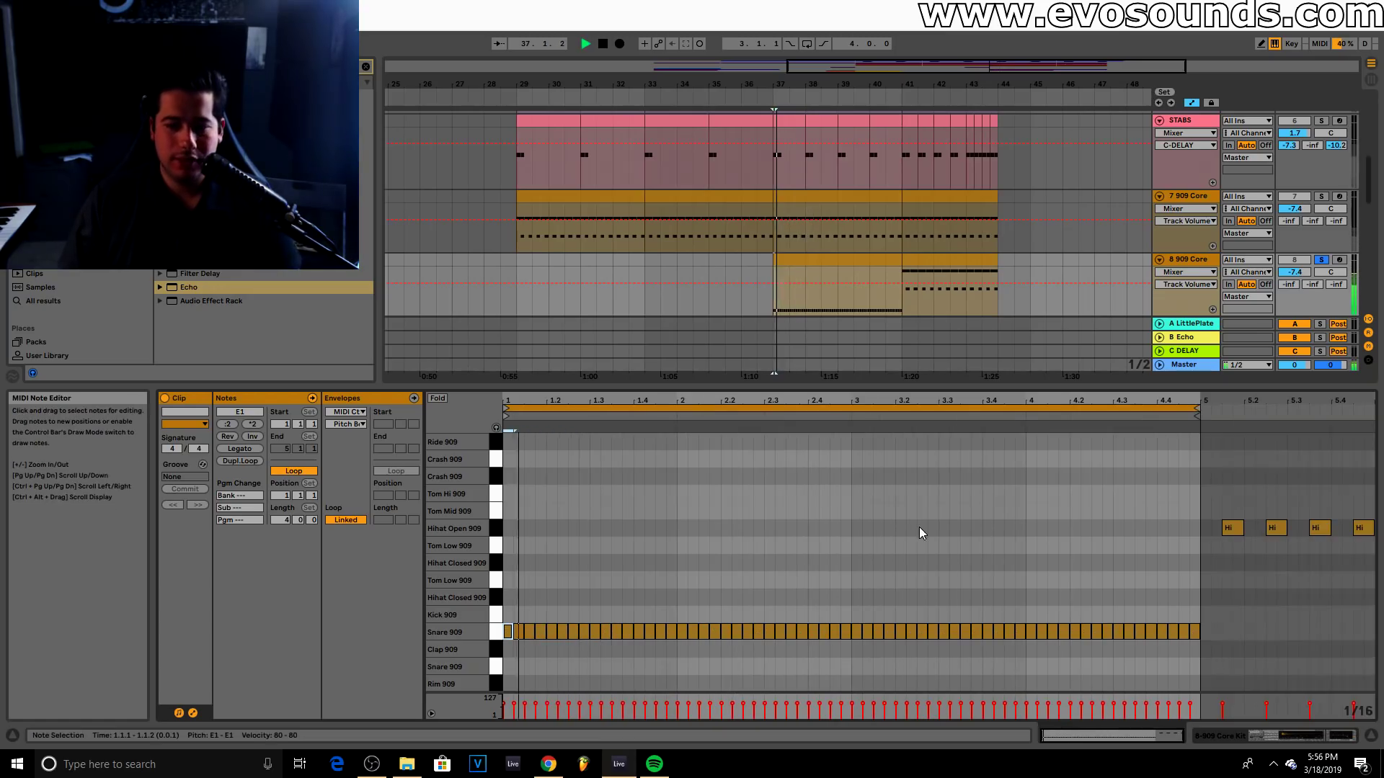
left_click(836, 259)
key("ctrl+d")
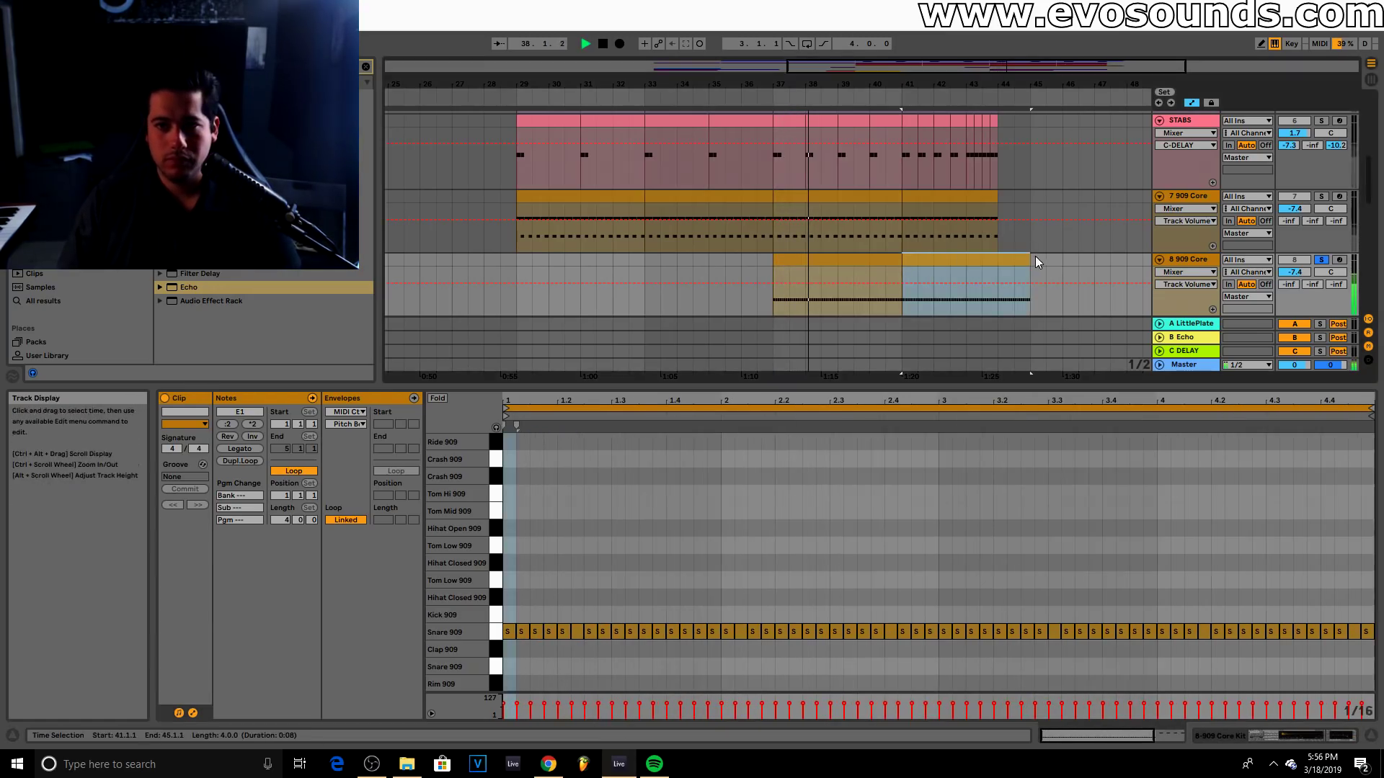
left_click_drag(1021, 258, 996, 259)
On the duplicated 909 Core track's EQ Eight, set band 2 to a low-cut filter at 220 Hz during playback
double_click(1196, 261)
key("space")
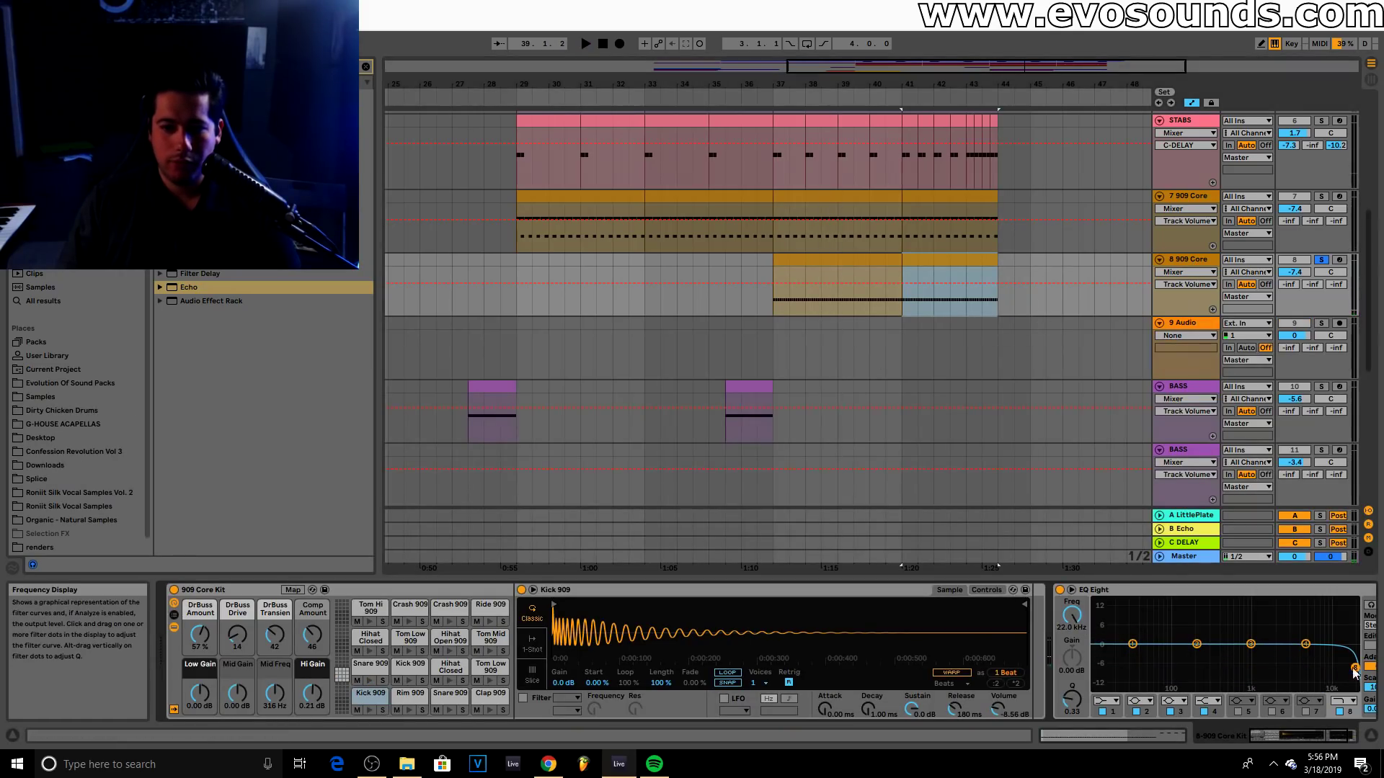
left_click(1147, 703)
left_click(1139, 636)
key("space")
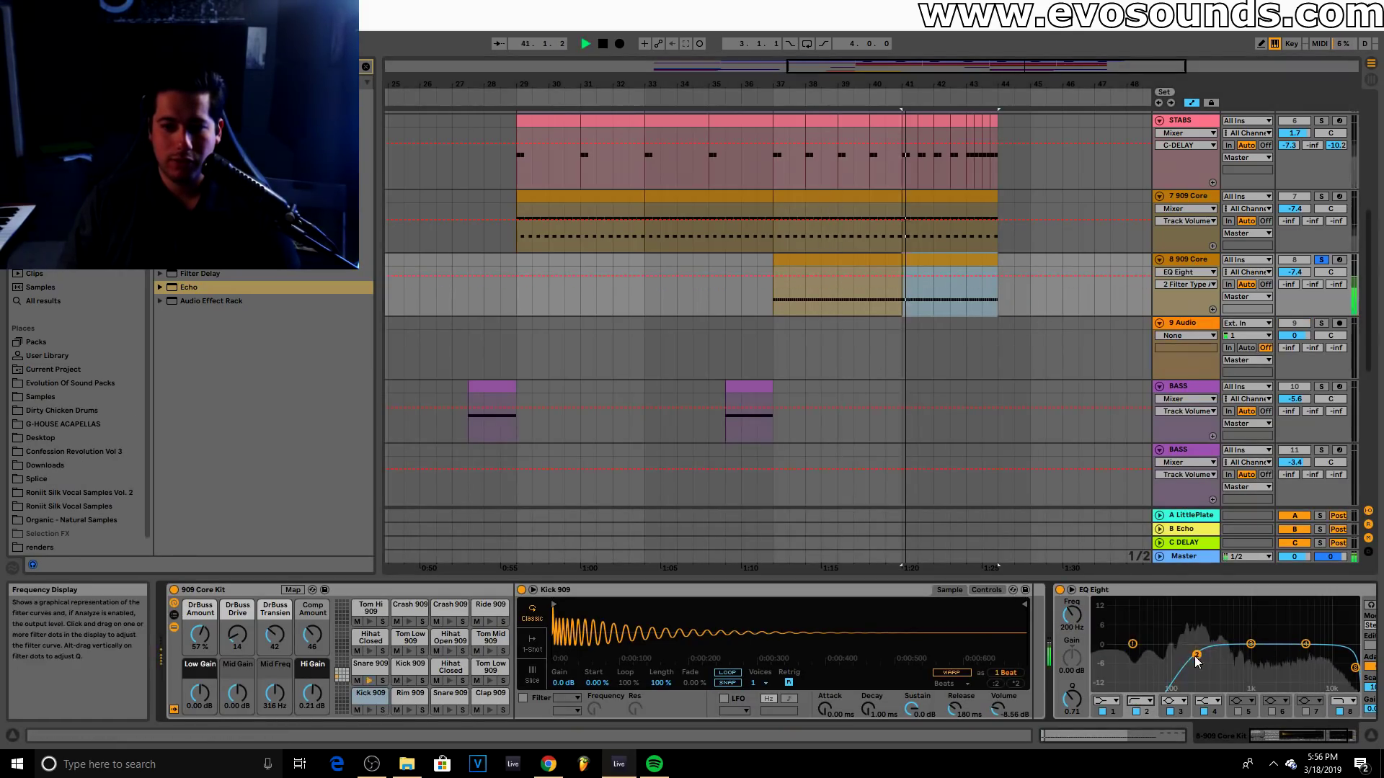
mouse_move(1201, 659)
left_mouse_down()
mouse_move(1215, 664)
mouse_move(1199, 654)
left_mouse_up()
key("space")
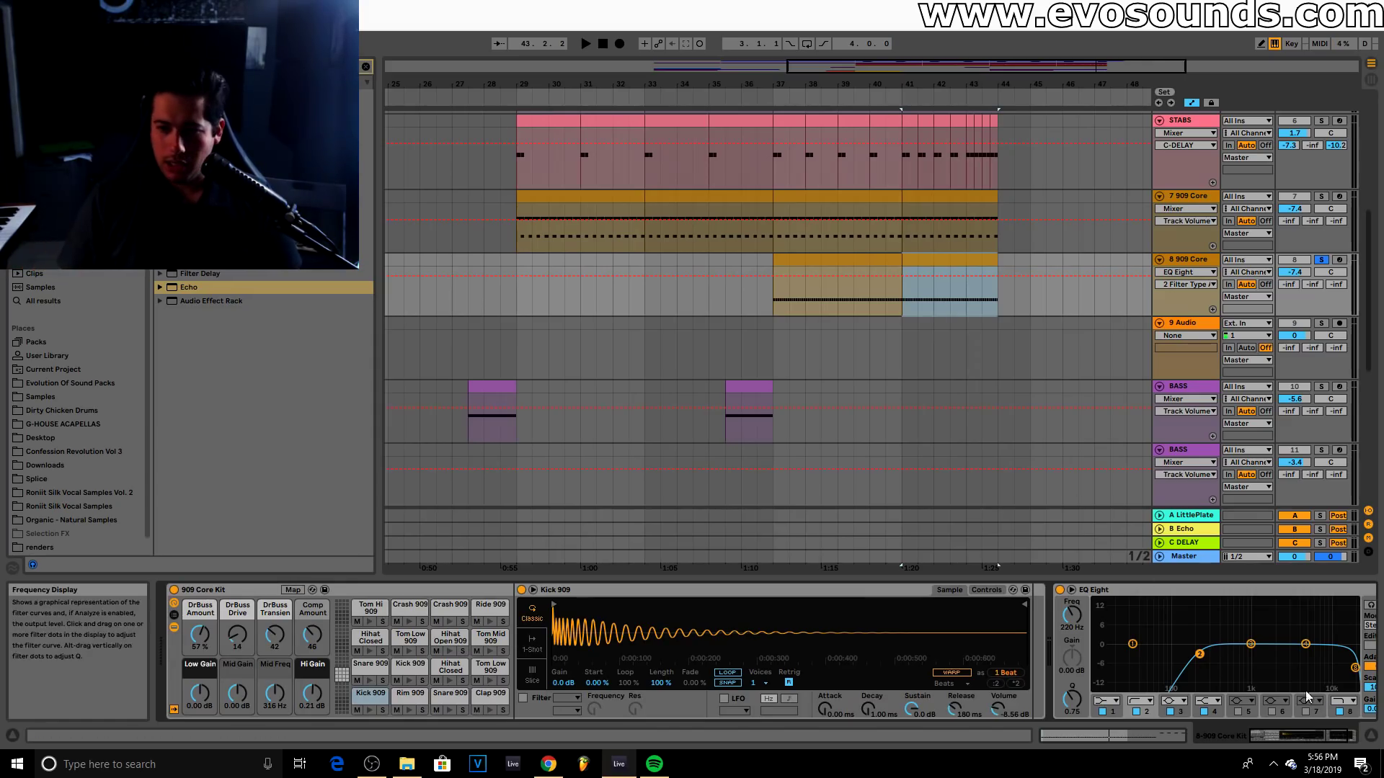
Add the LFOTool plug-in after EQ Eight on the duplicated 909 Core track
left_click(1337, 743)
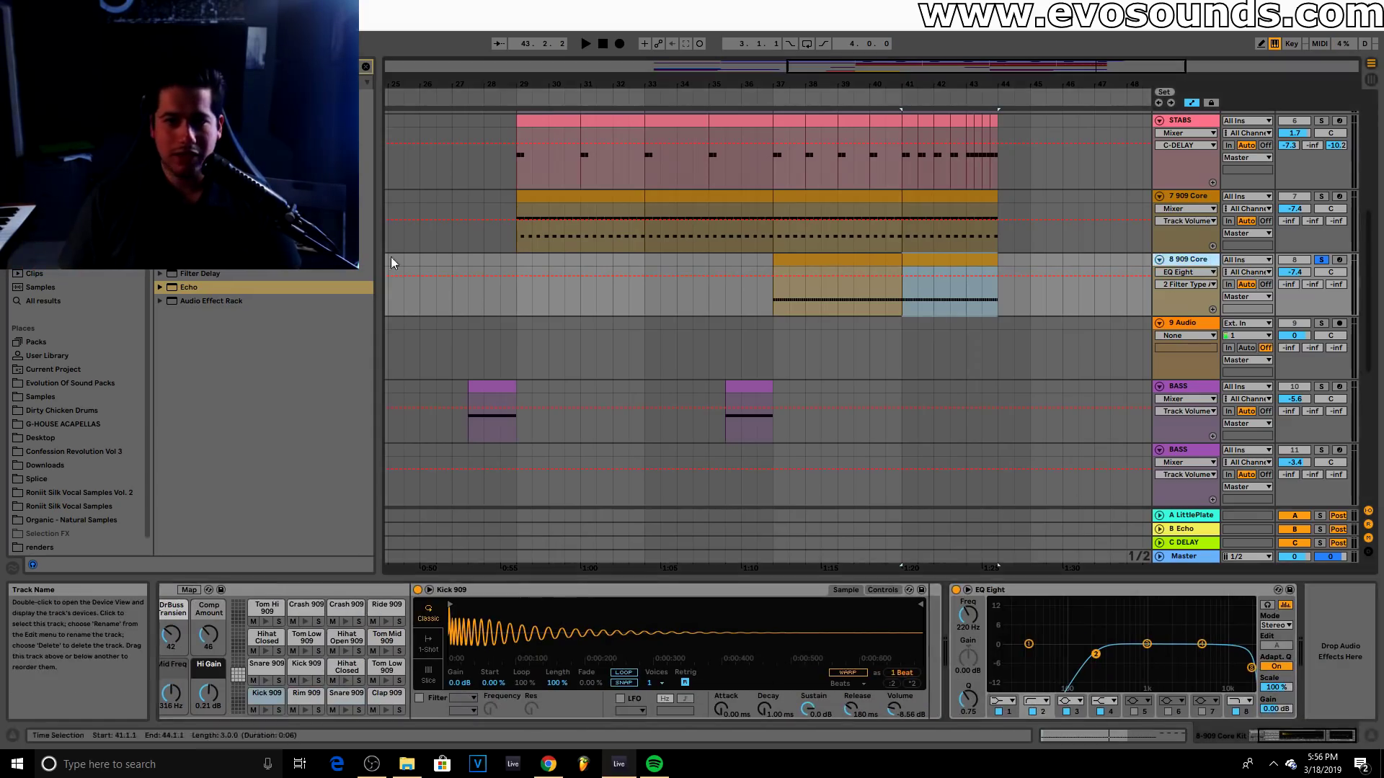
left_click(288, 82)
left_click(365, 68)
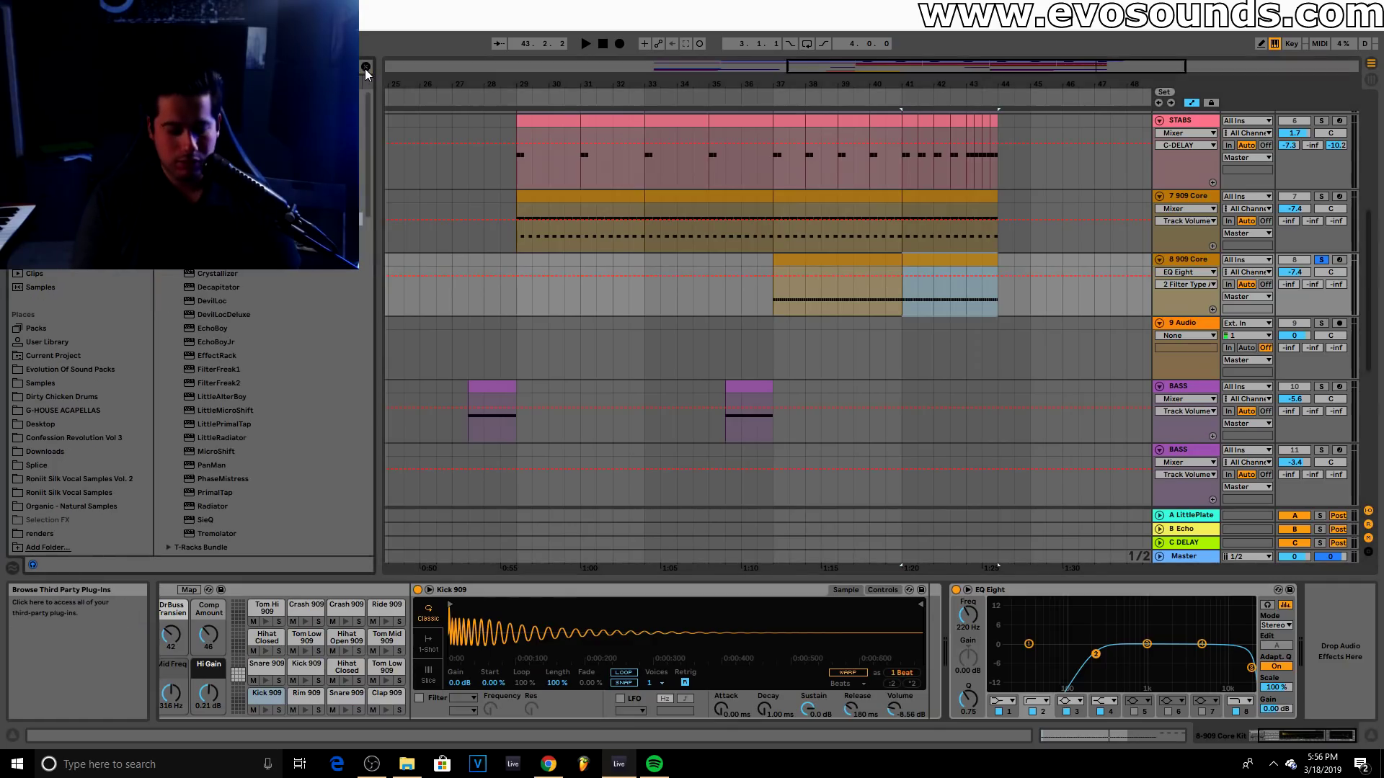
type("e")
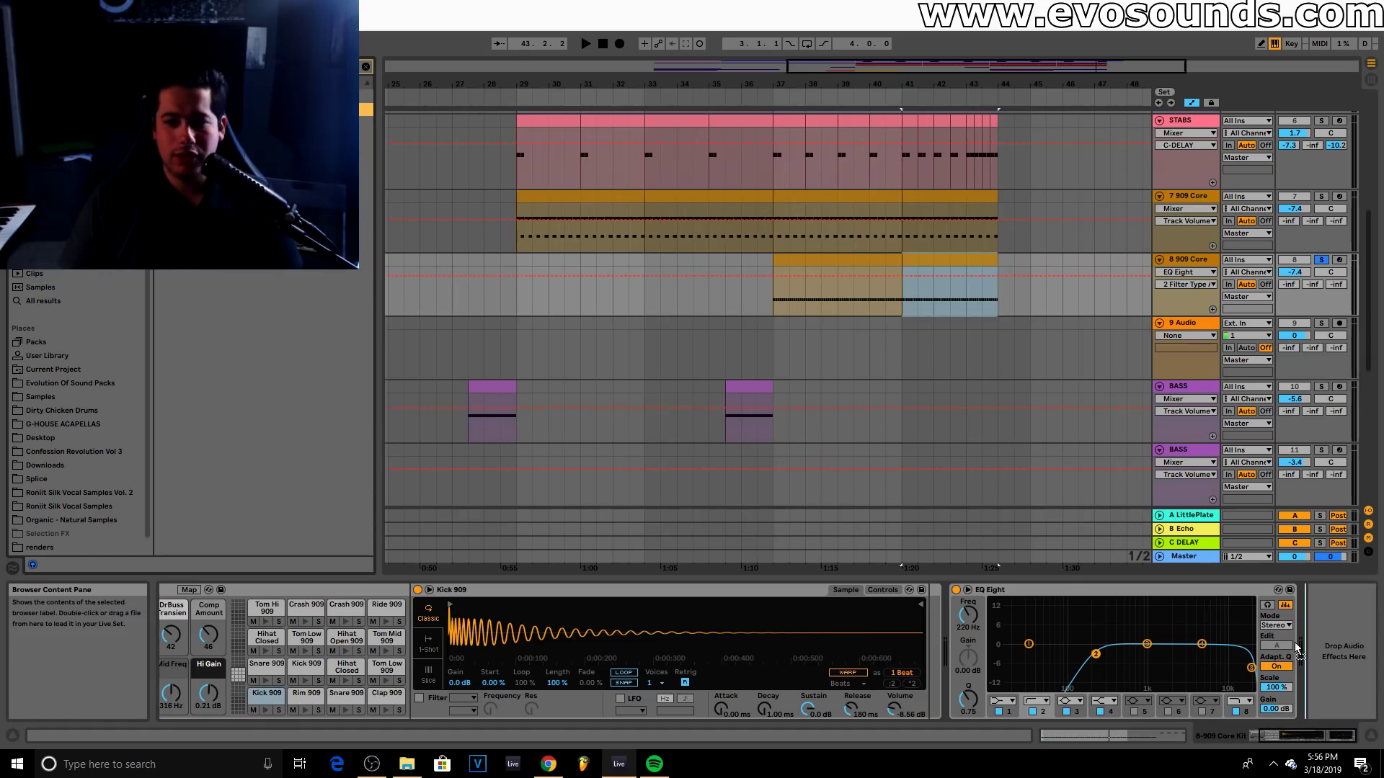
left_click_drag(1295, 647, 1297, 649)
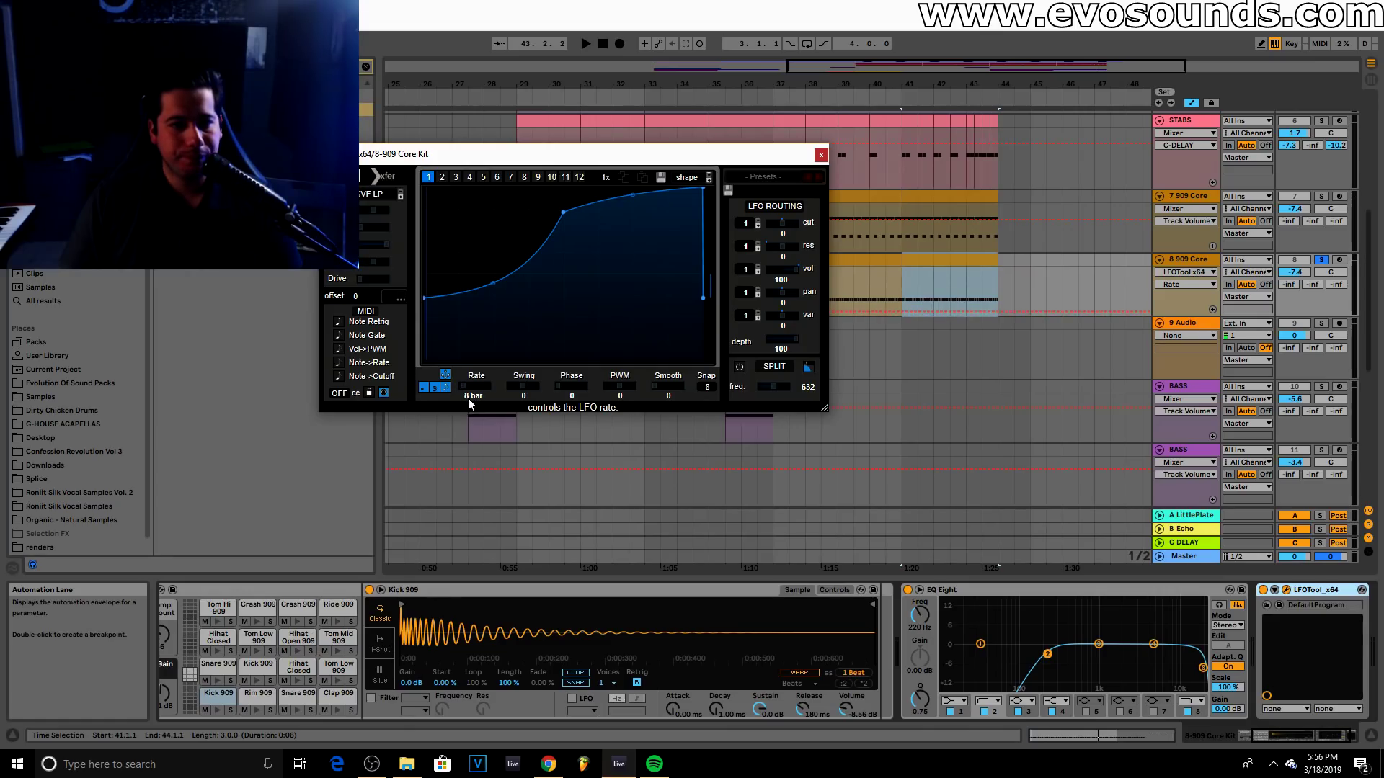
Shape the 8-bar LFOTool curve into a straight rising ramp with a flat peak and audition it on the snare roll
double_click(564, 213)
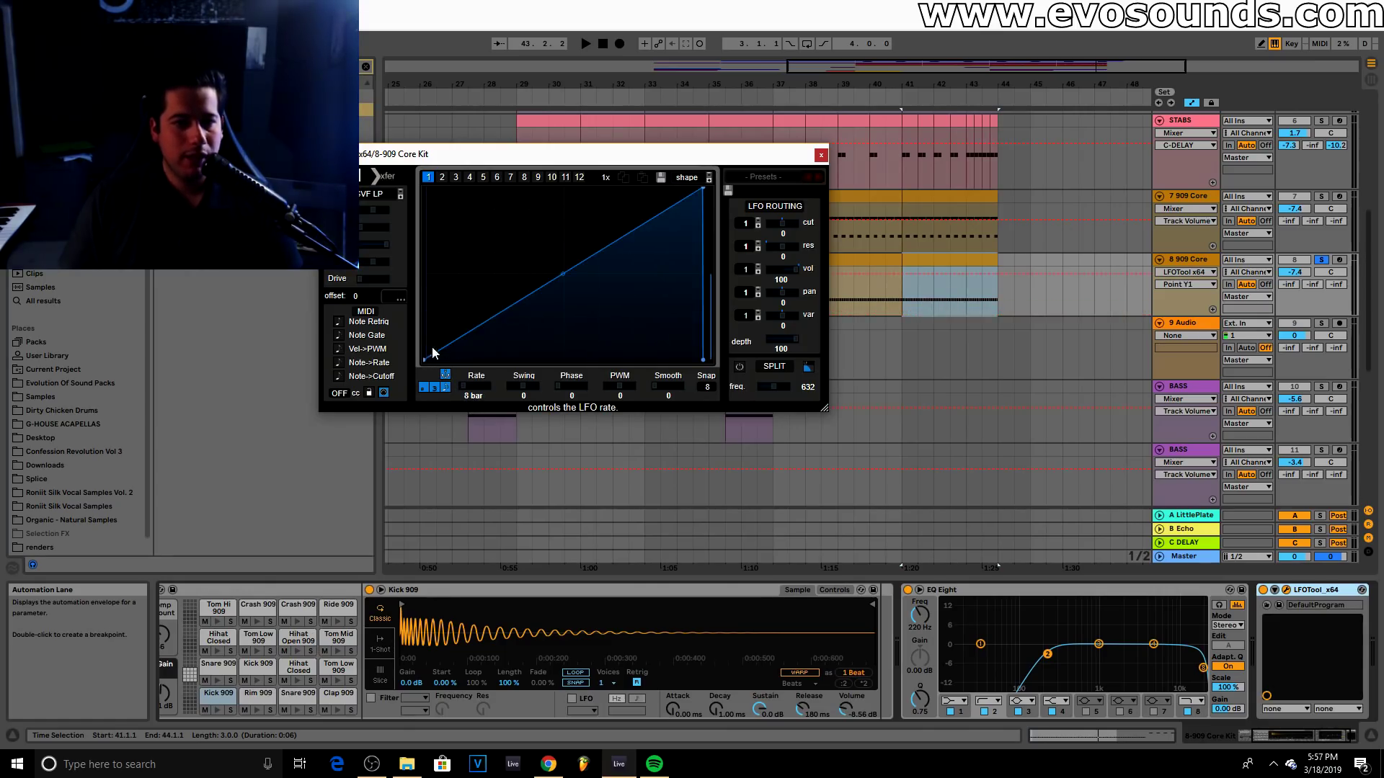
left_click_drag(424, 359, 423, 331)
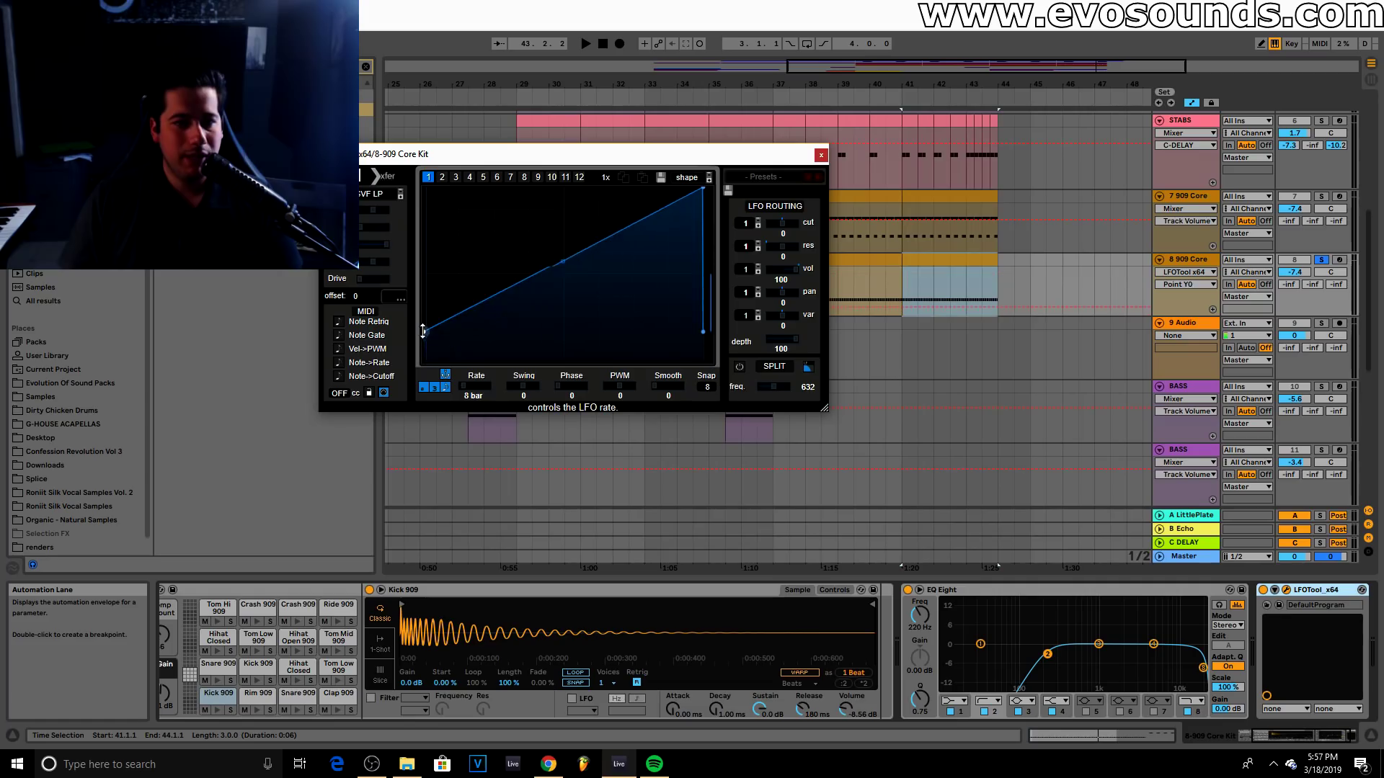
double_click(659, 207)
left_click_drag(659, 207, 651, 178)
key("space")
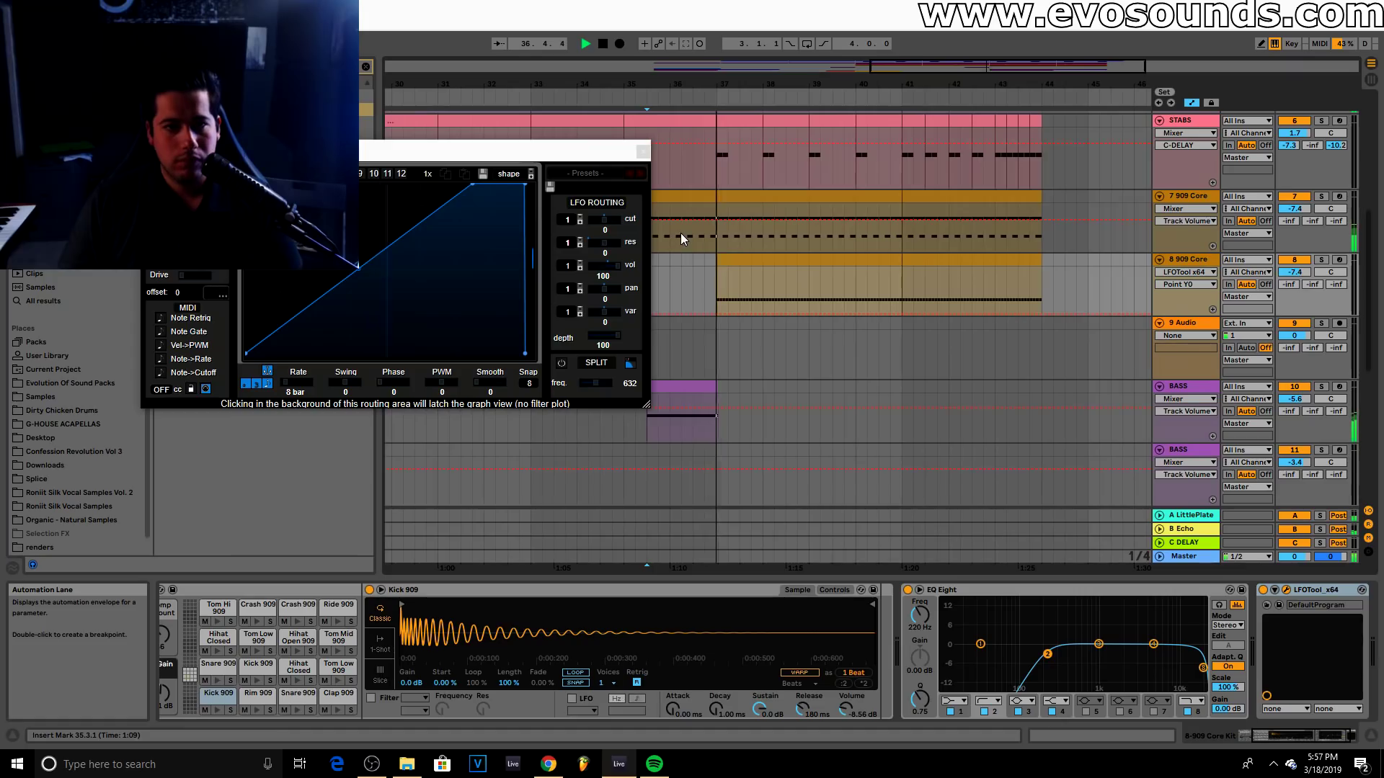
left_click(760, 257)
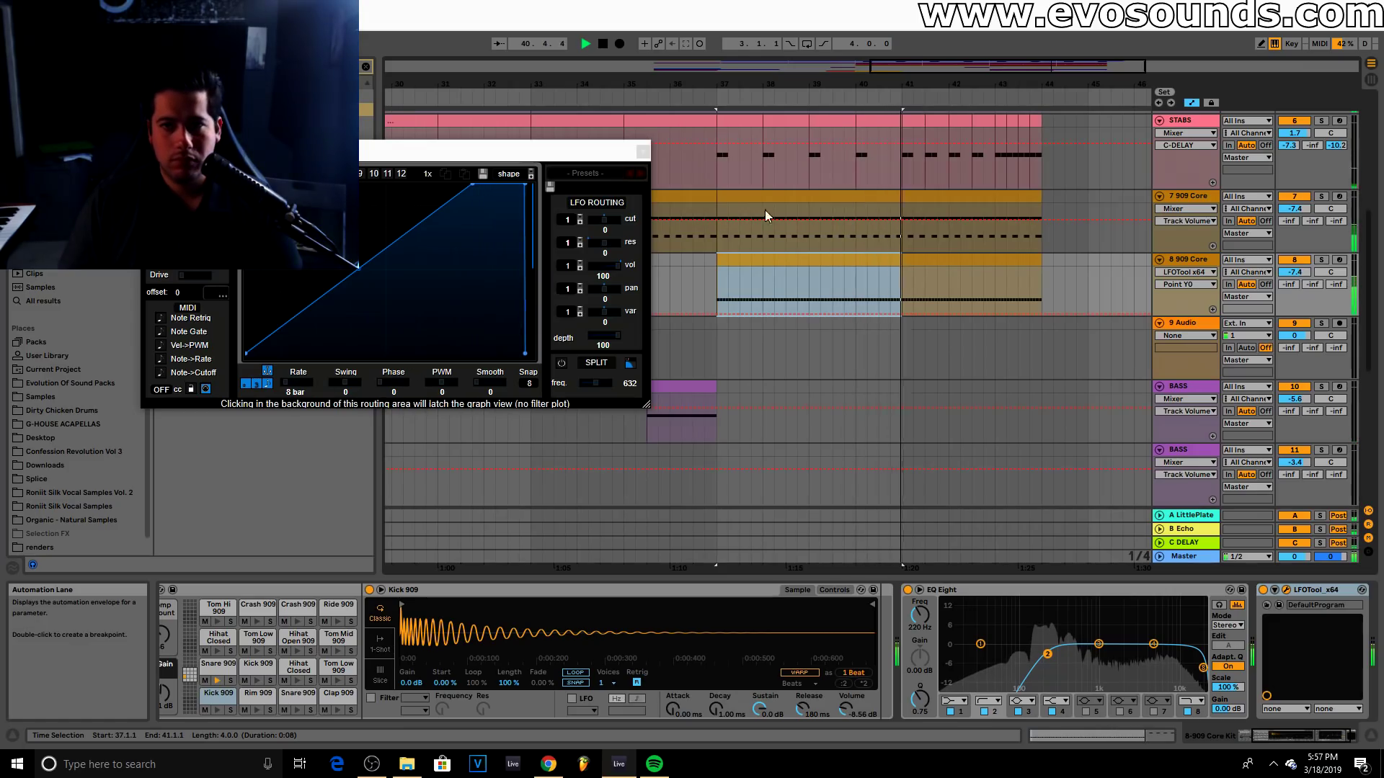
left_click_drag(987, 66, 1027, 61)
key("space")
left_click(788, 260)
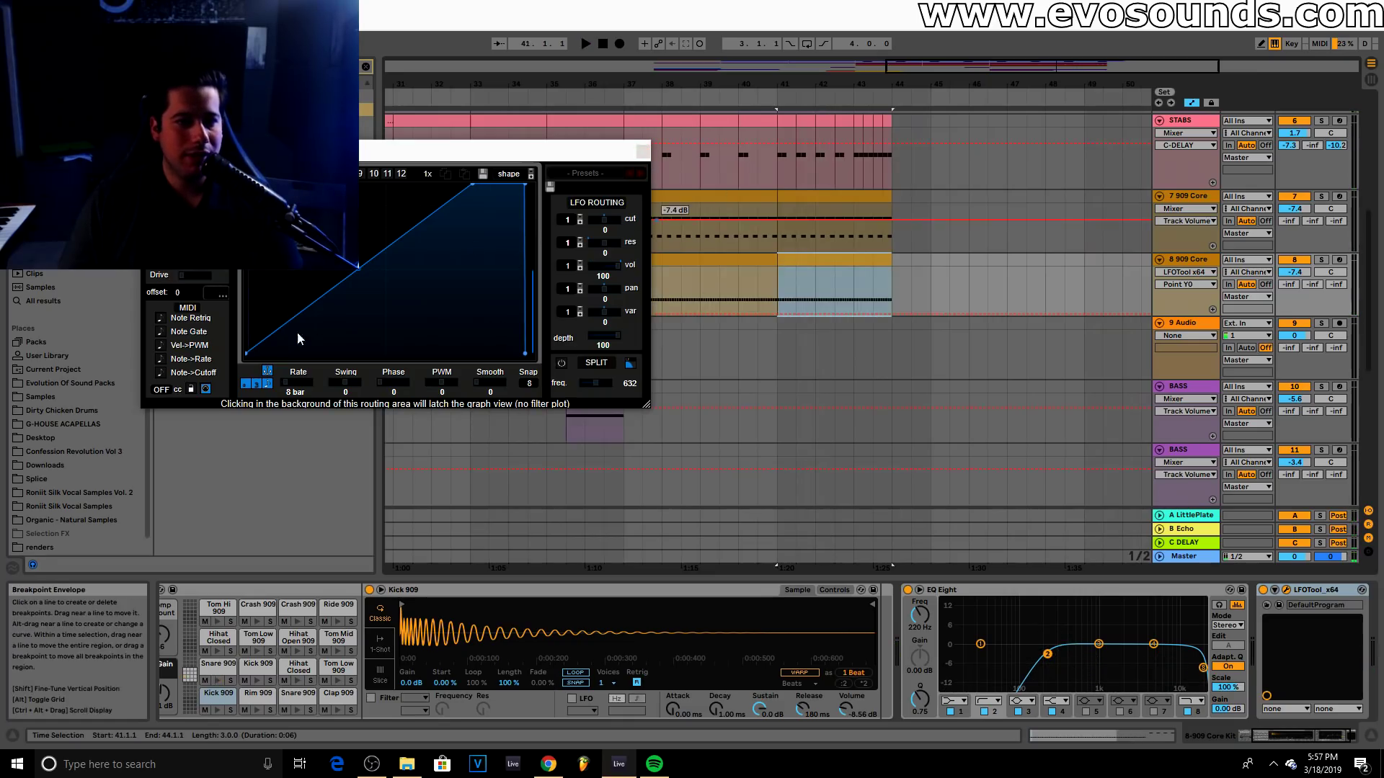
Close the LFOTool window and remove the plug-in from the duplicated 909 Core track
left_click(643, 152)
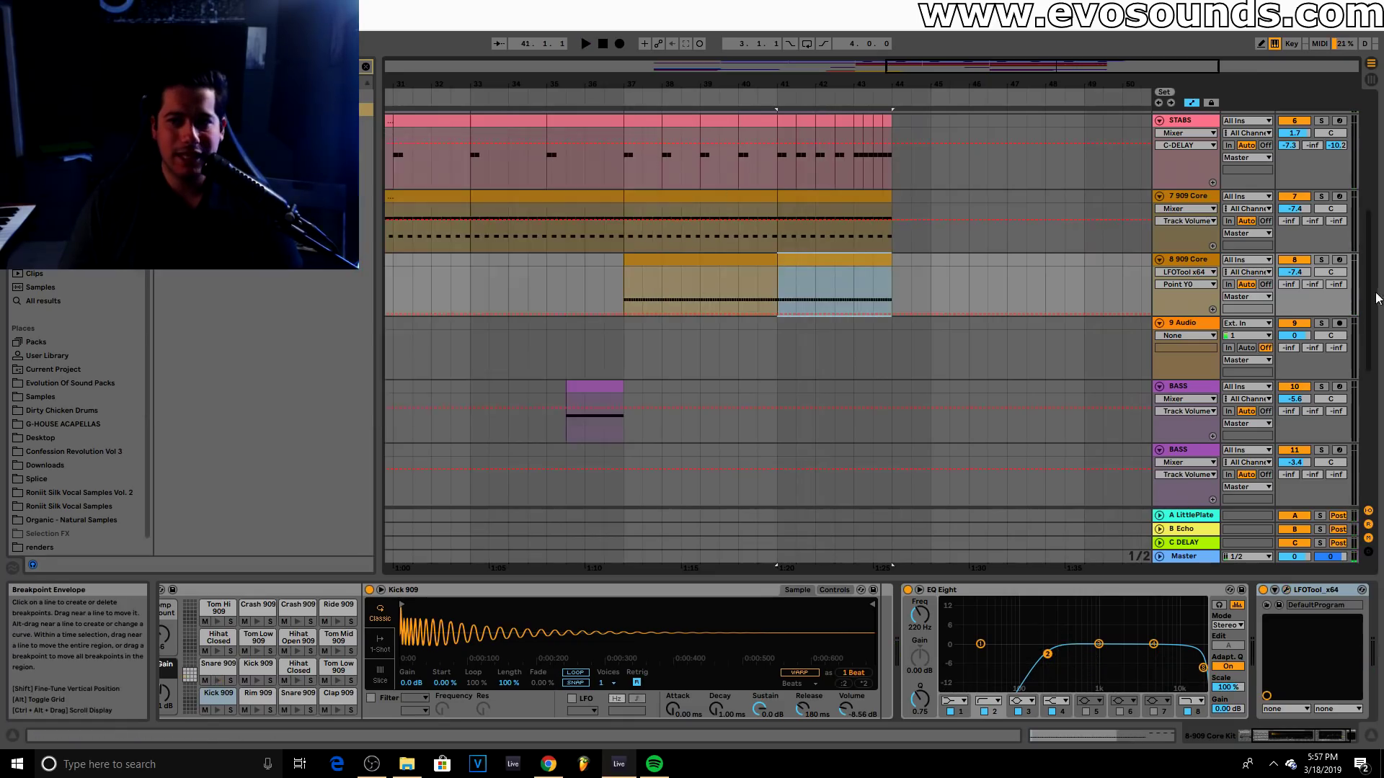
left_click(1263, 590)
key("Delete")
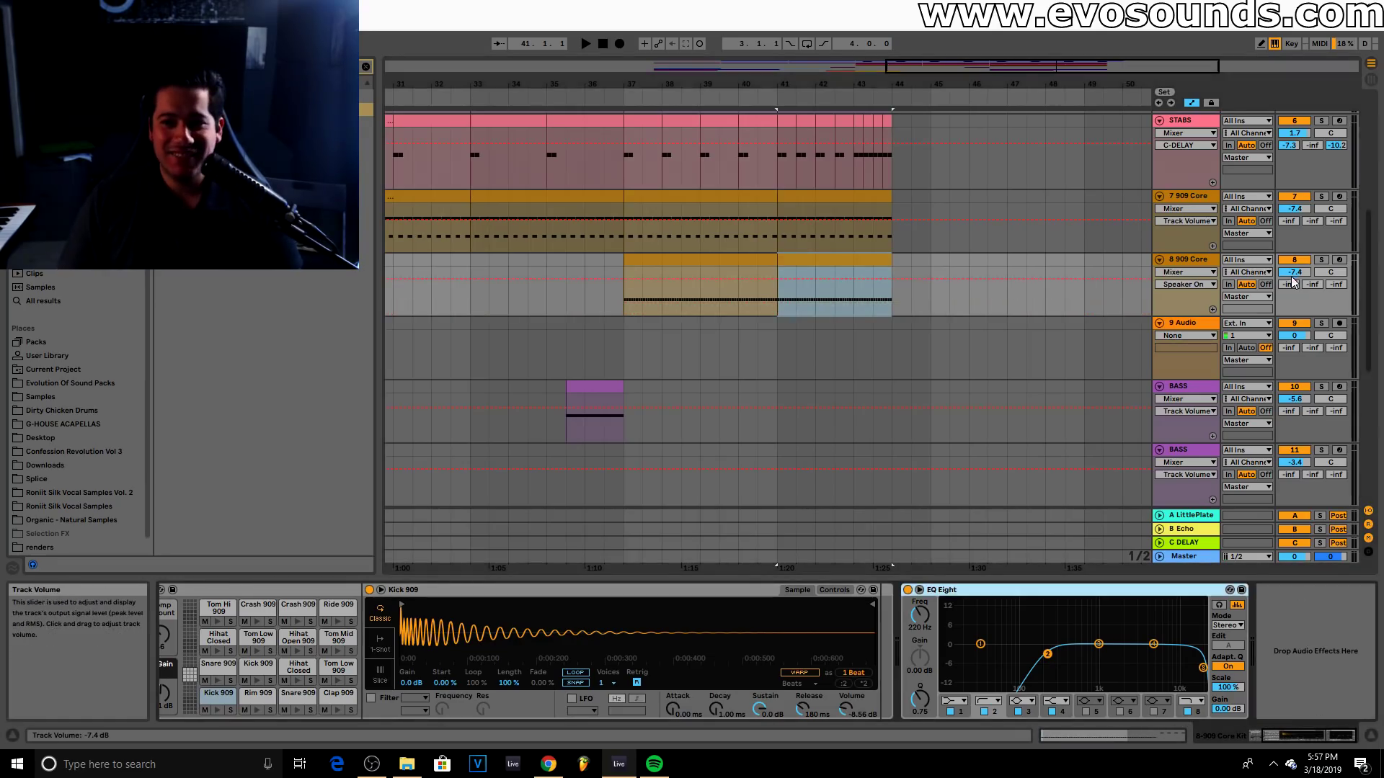
Automate the duplicated 909 Core track's volume to rise from about -23 dB at bar 37 to 0 dB at bar 44
left_click(1291, 276)
left_click(617, 301)
key("space")
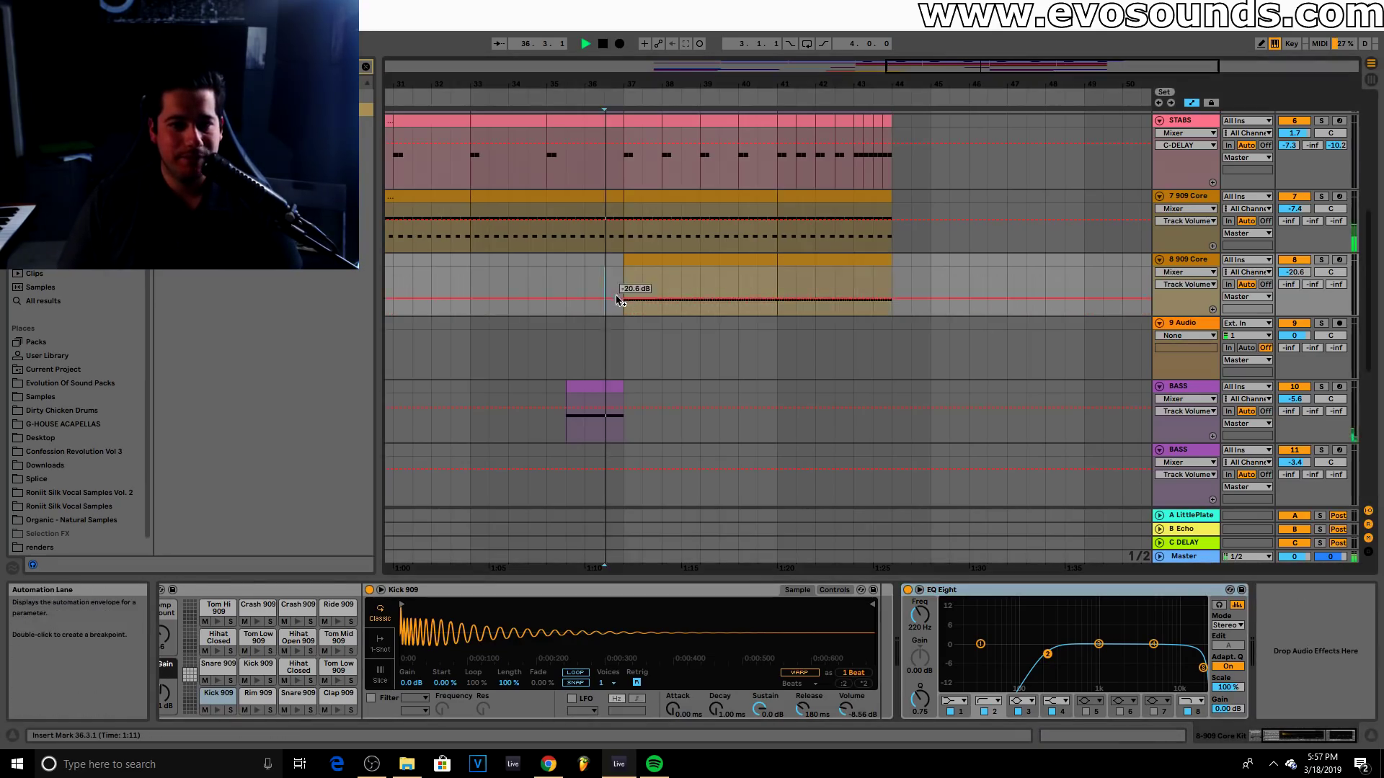
left_click_drag(624, 306, 891, 280)
Delete the volume automation on the Uplifter track and set its volume to -15.8 dB
scroll(893, 277, "down", 6)
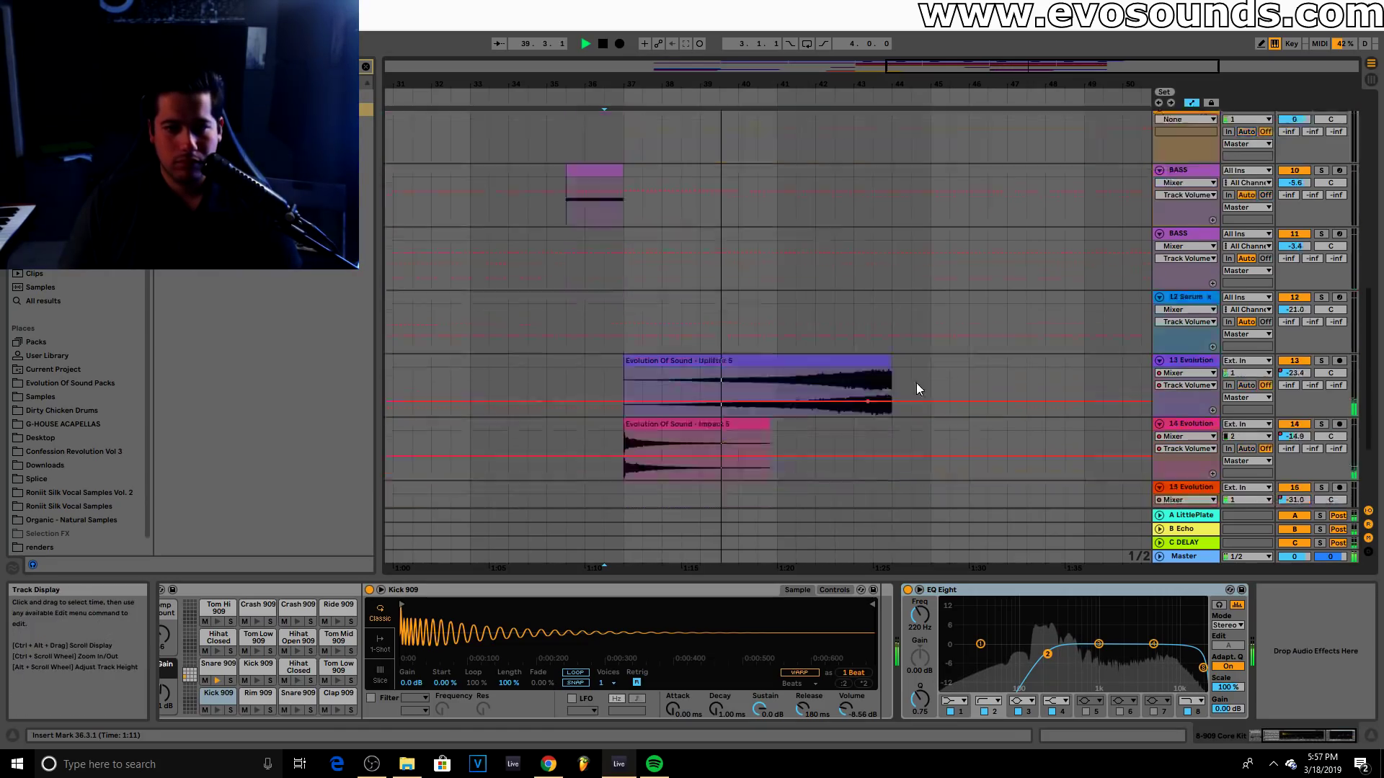
right_click(1297, 316)
left_click(1223, 364)
left_click_drag(1295, 316, 1296, 310)
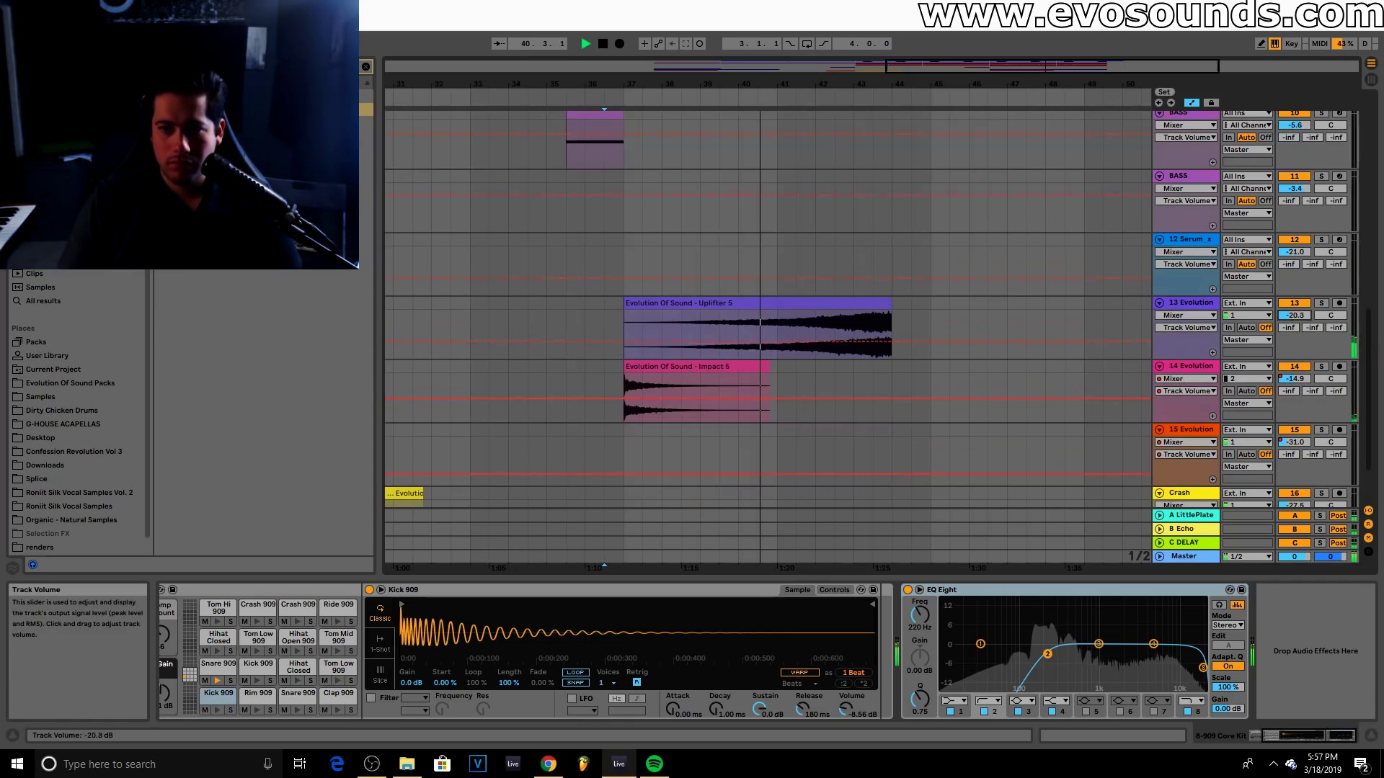
Raise the last volume automation point of the snare roll at bar 44 to 5.4 dB during playback
scroll(898, 364, "up", 7)
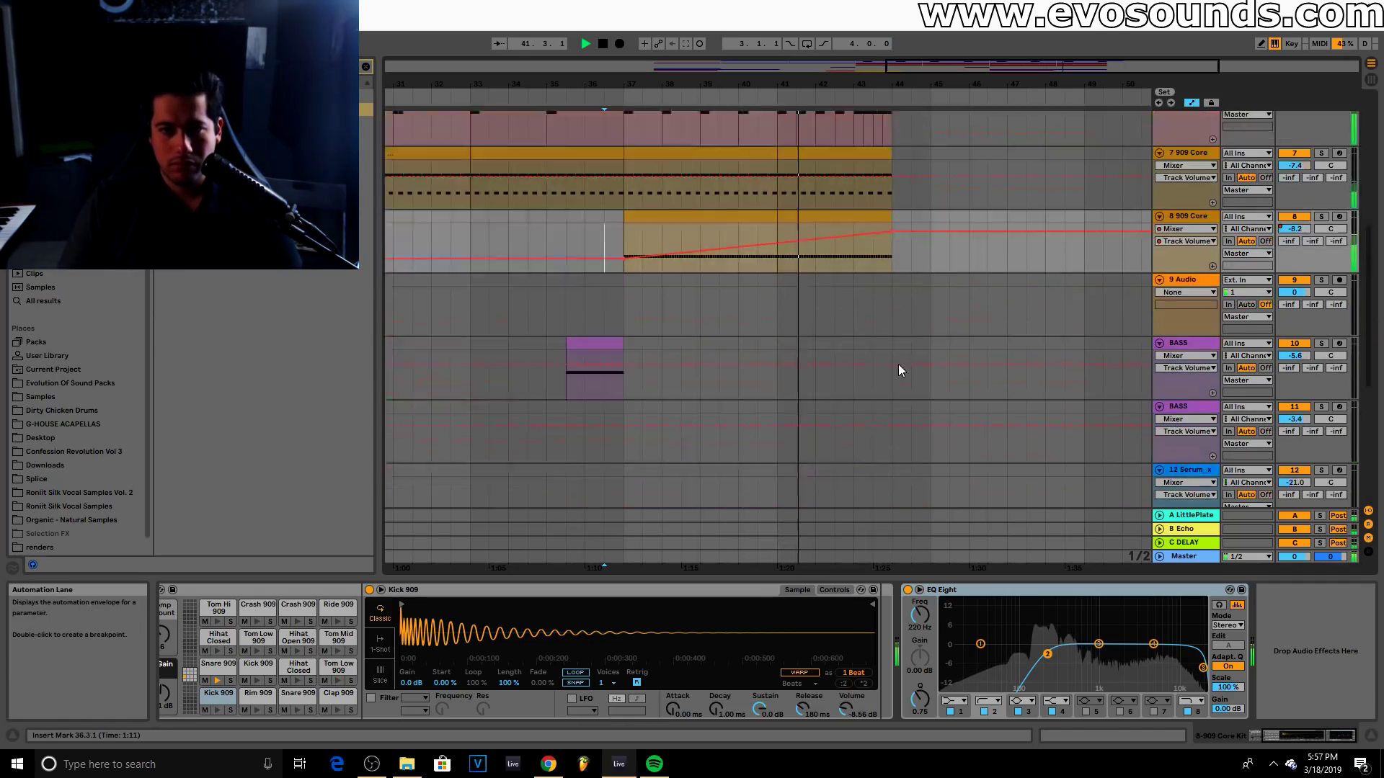
left_click_drag(1016, 62, 1048, 69)
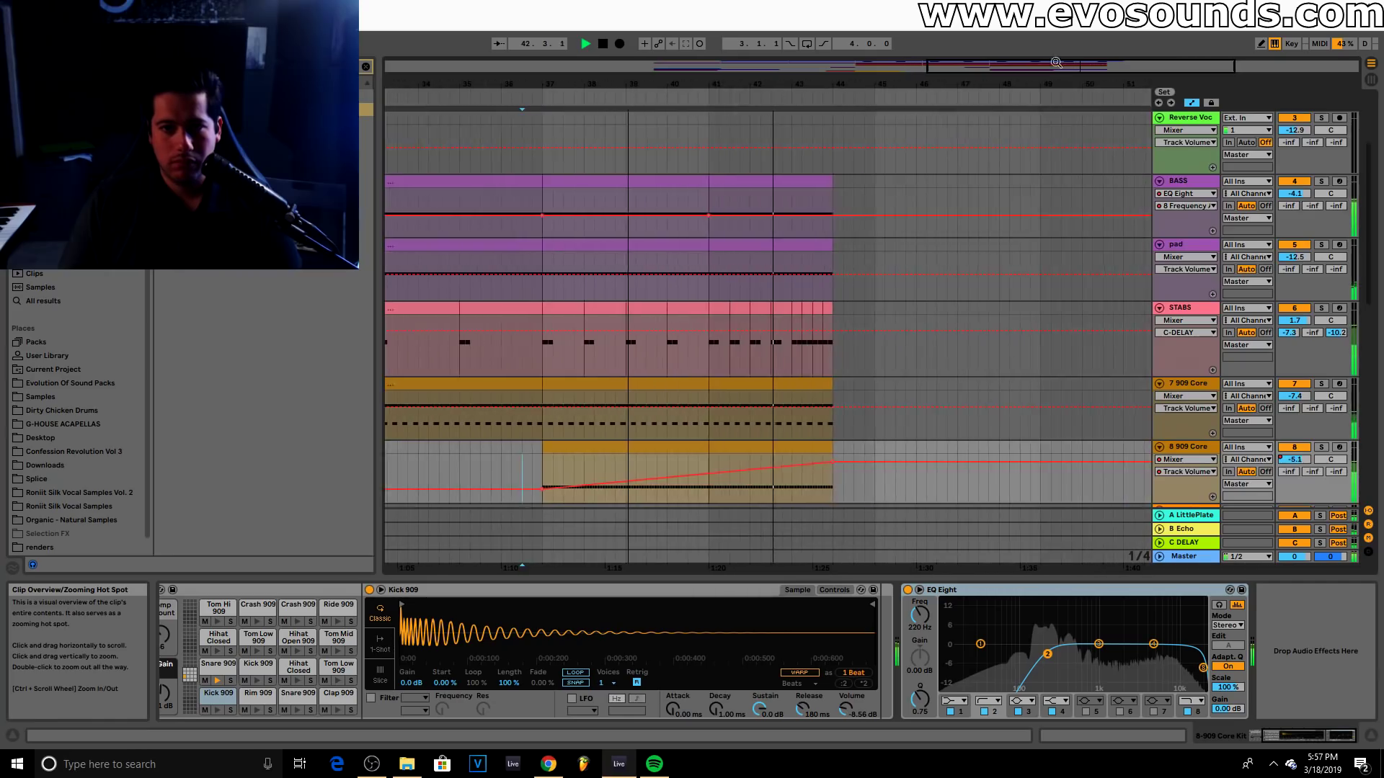
scroll(1100, 352, "up", 2)
scroll(1100, 351, "down", 4)
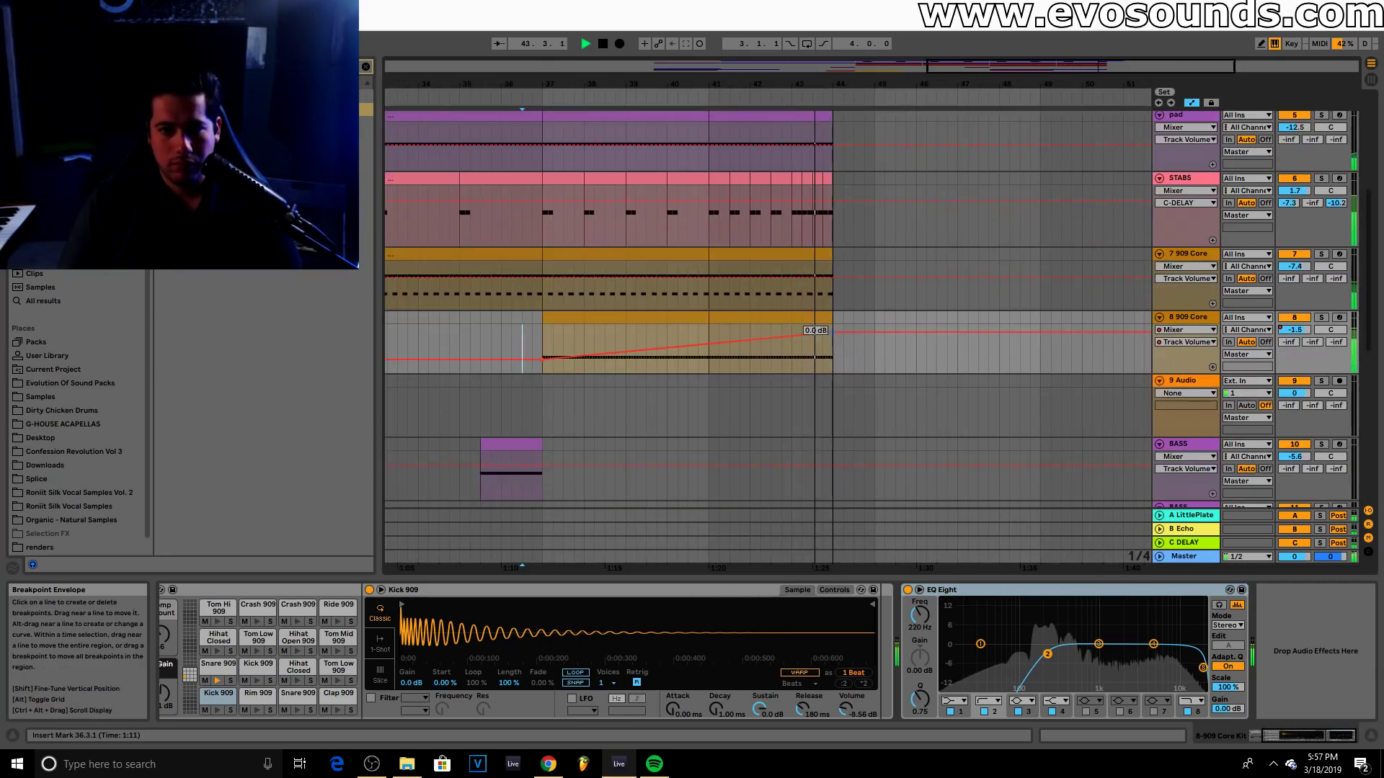
left_click_drag(832, 332, 833, 325)
scroll(861, 346, "down", 3)
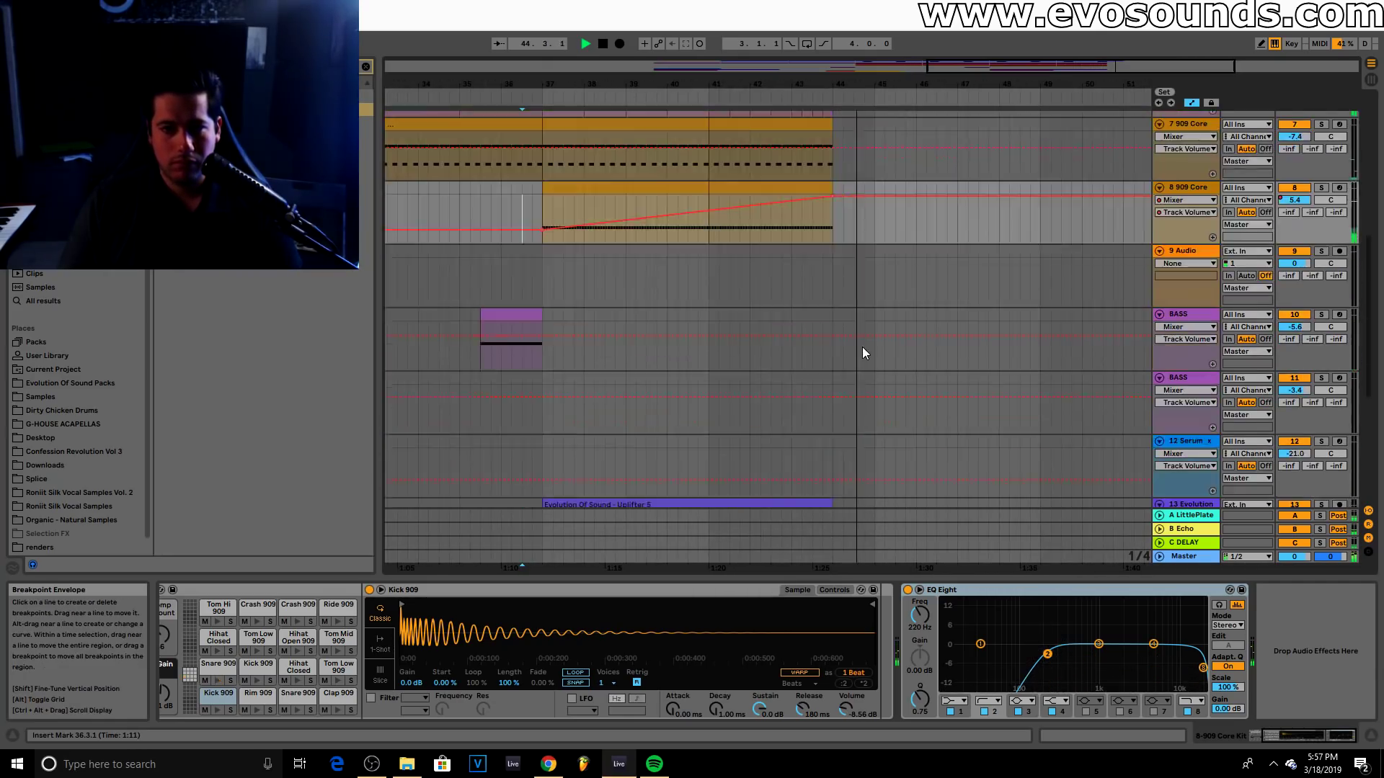
scroll(863, 347, "up", 2)
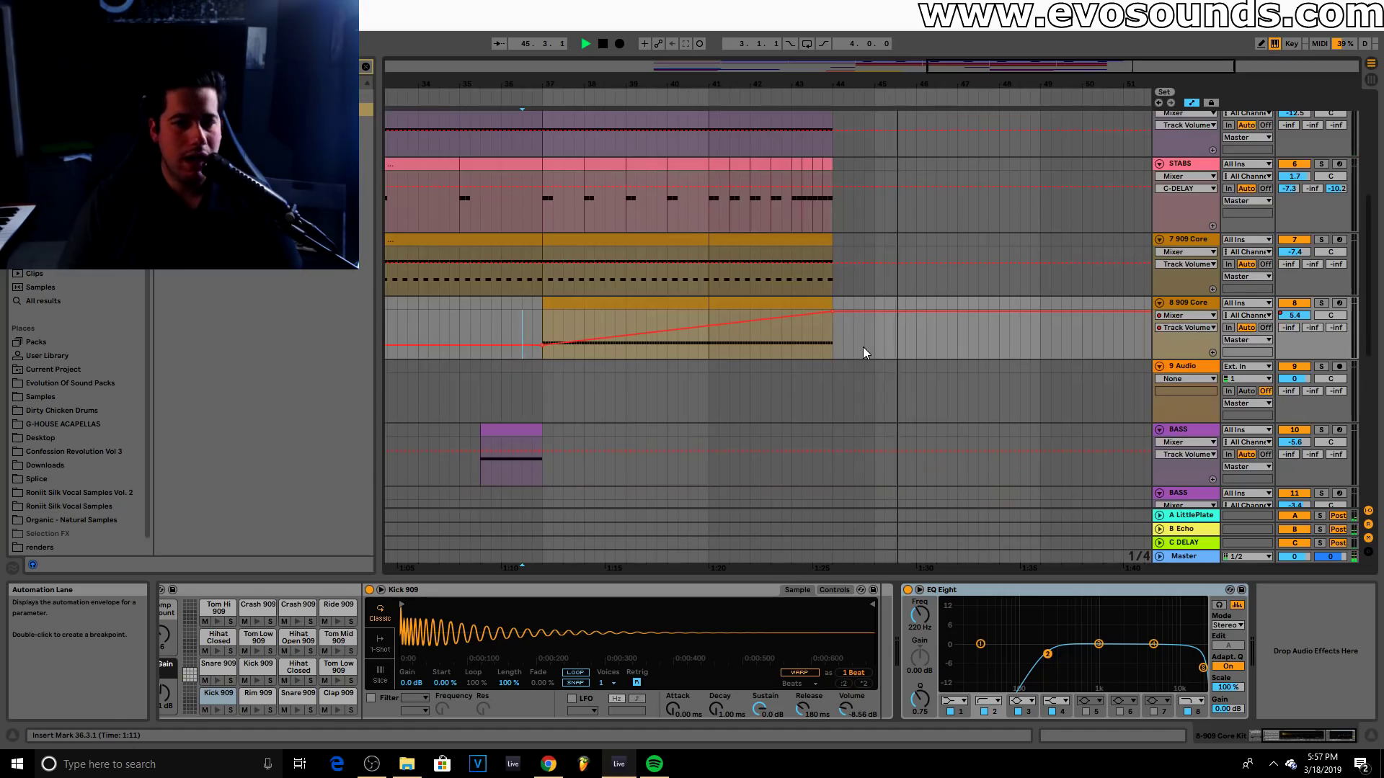
key("space")
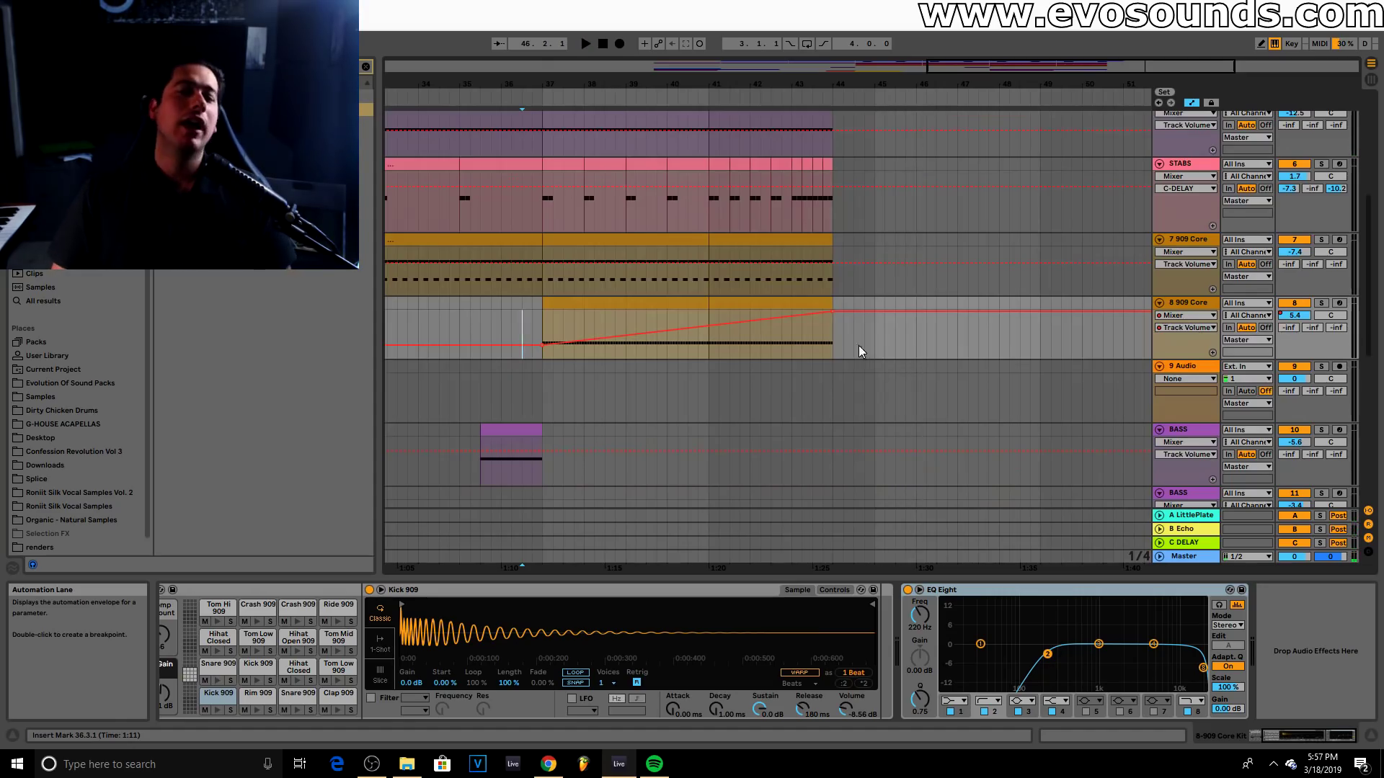
Review the vocal, drum, bass and effect tracks across the whole arrangement up to the end of the build-up
scroll(858, 344, "up", 4)
scroll(713, 263, "up", 1)
left_click(574, 180)
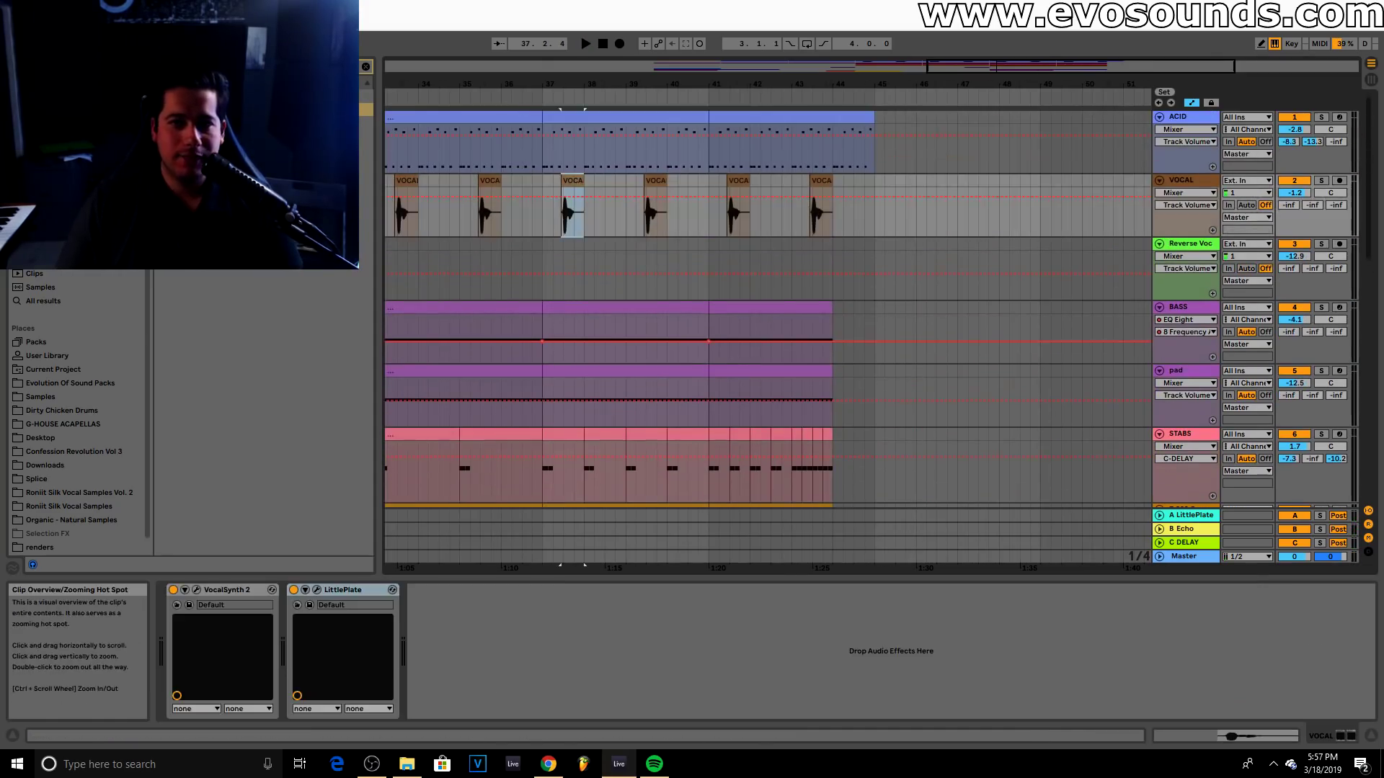
left_click_drag(635, 84, 838, 79)
scroll(548, 347, "down", 15)
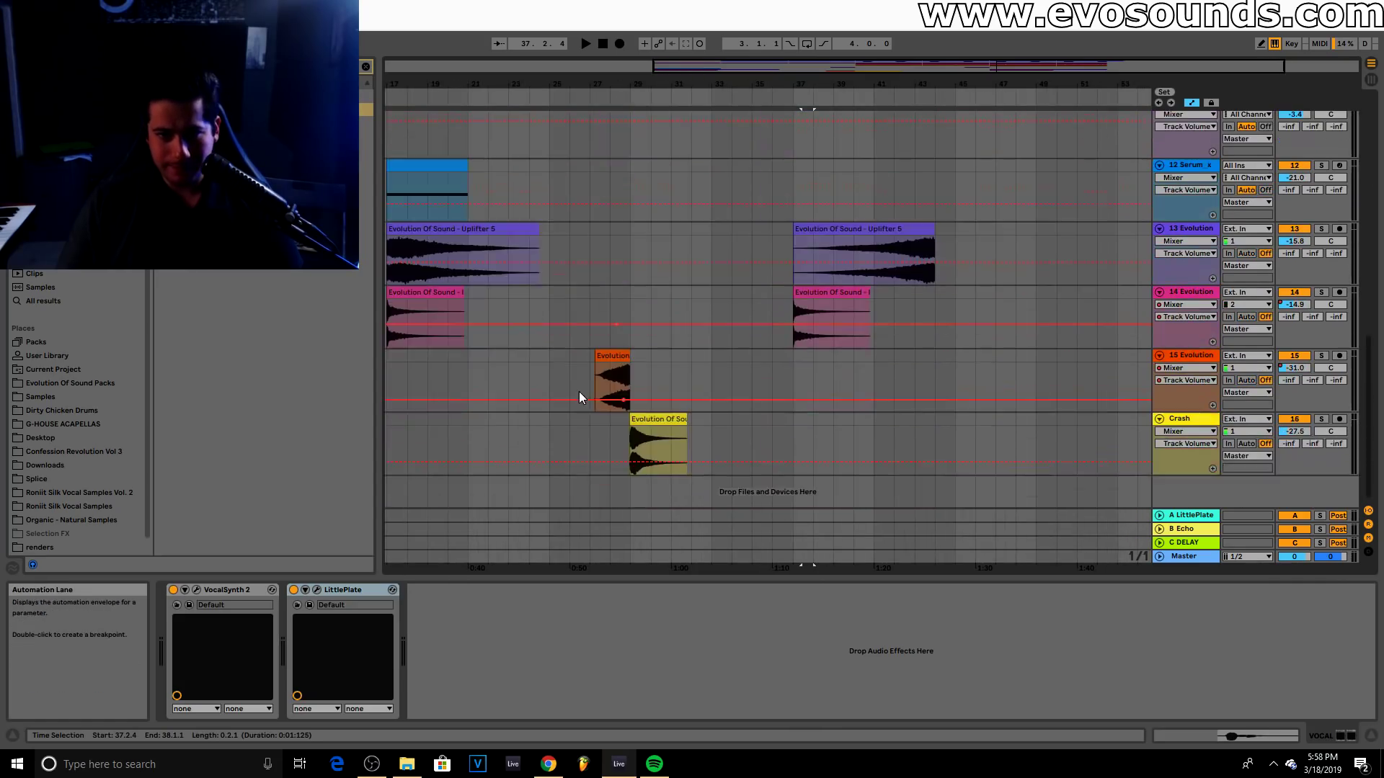
scroll(742, 414, "up", 10)
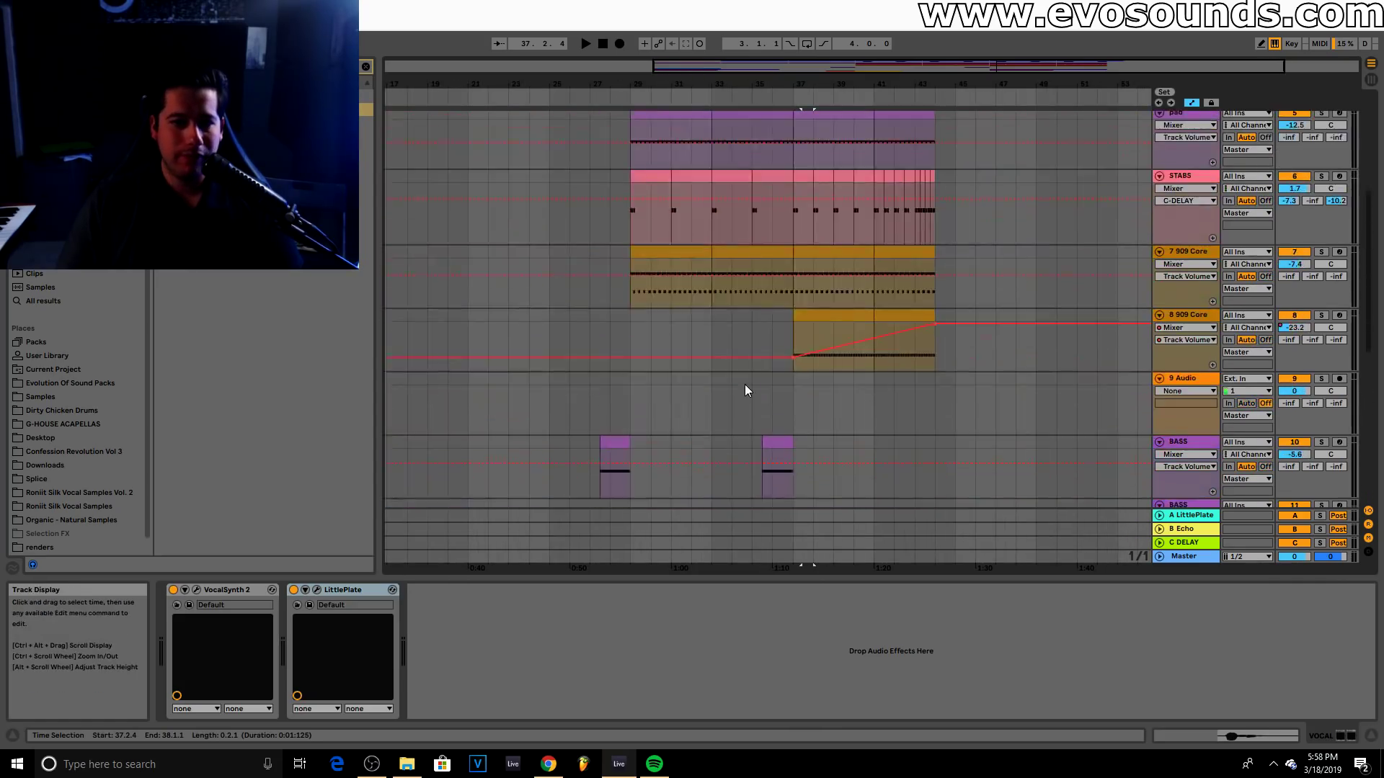
scroll(679, 388, "down", 6)
Add Endless Smile before Ozone 8 on the Master track, choose its No Limit preset and return to the arrangement
key("Tab")
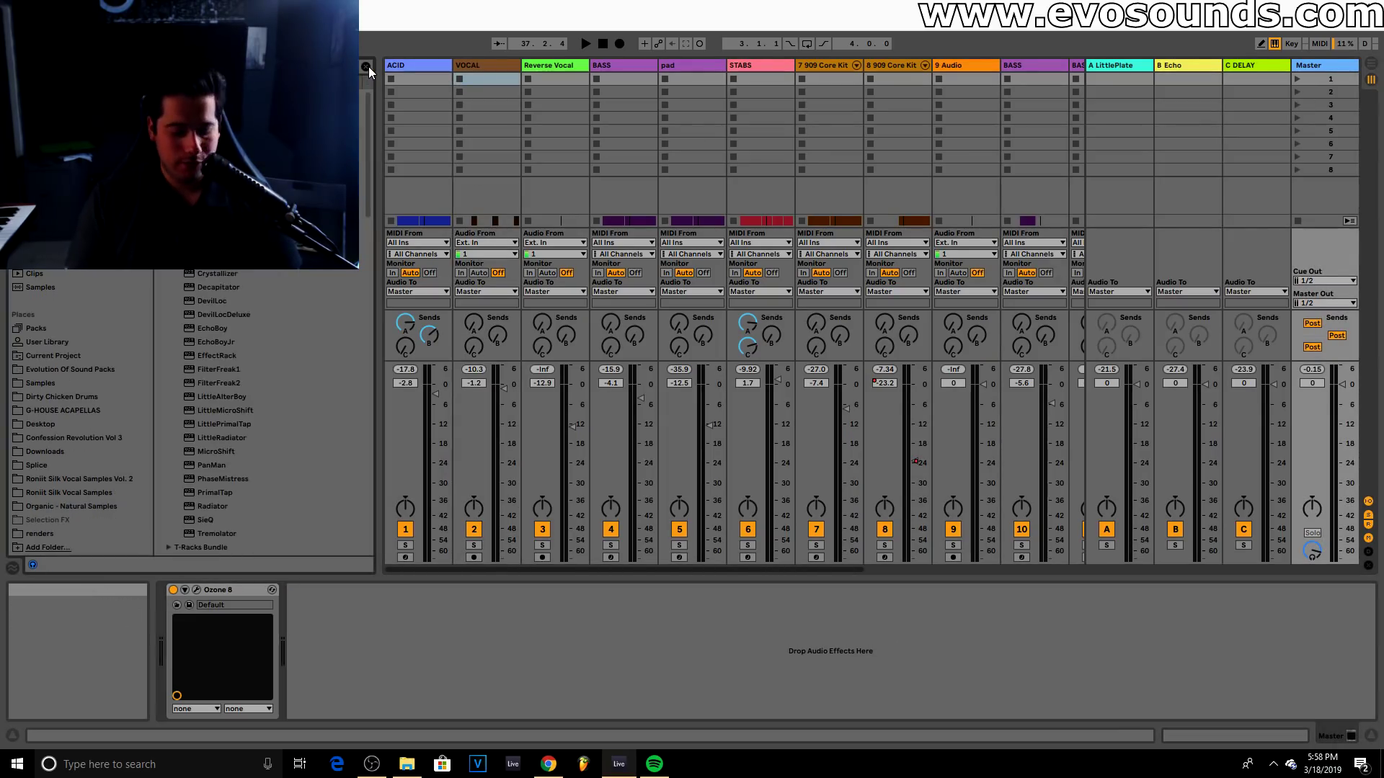
left_click_drag(216, 109, 166, 712)
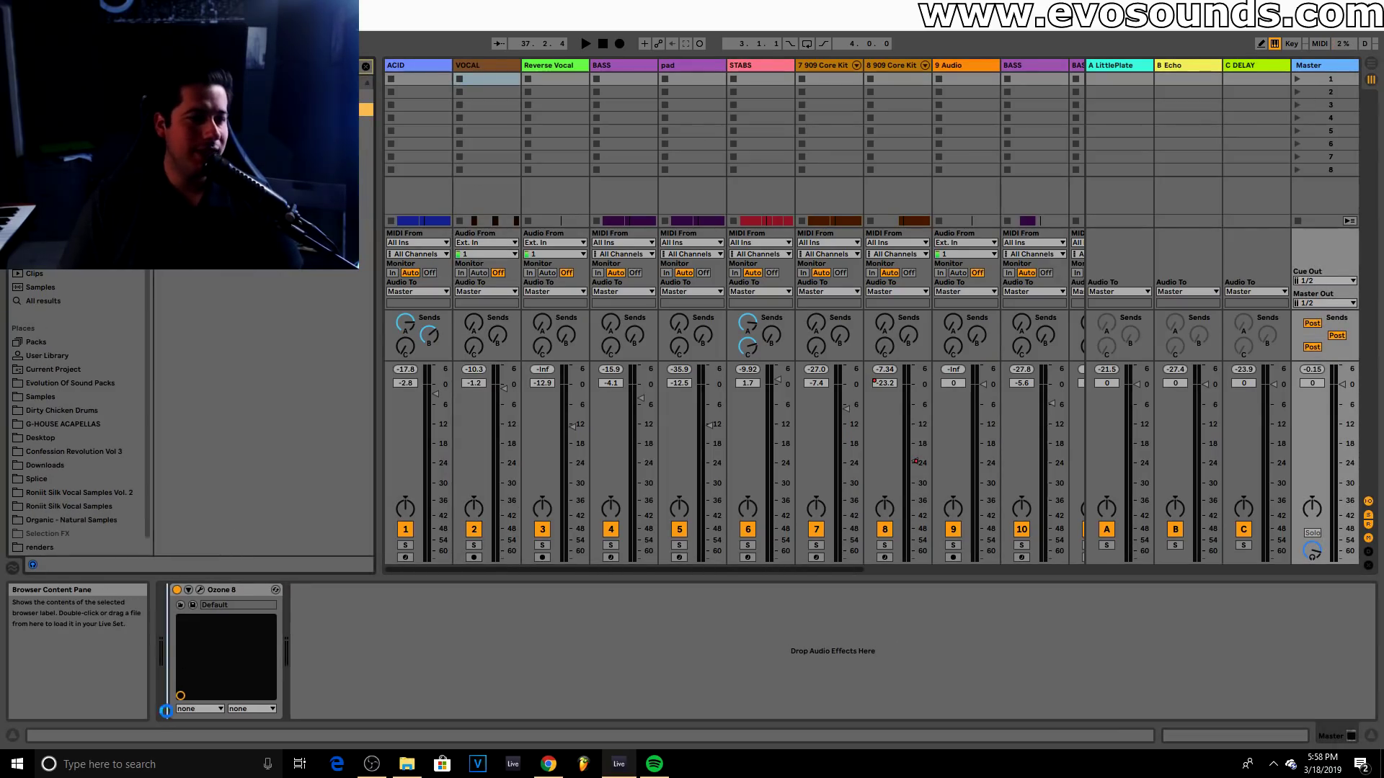
left_click(382, 434)
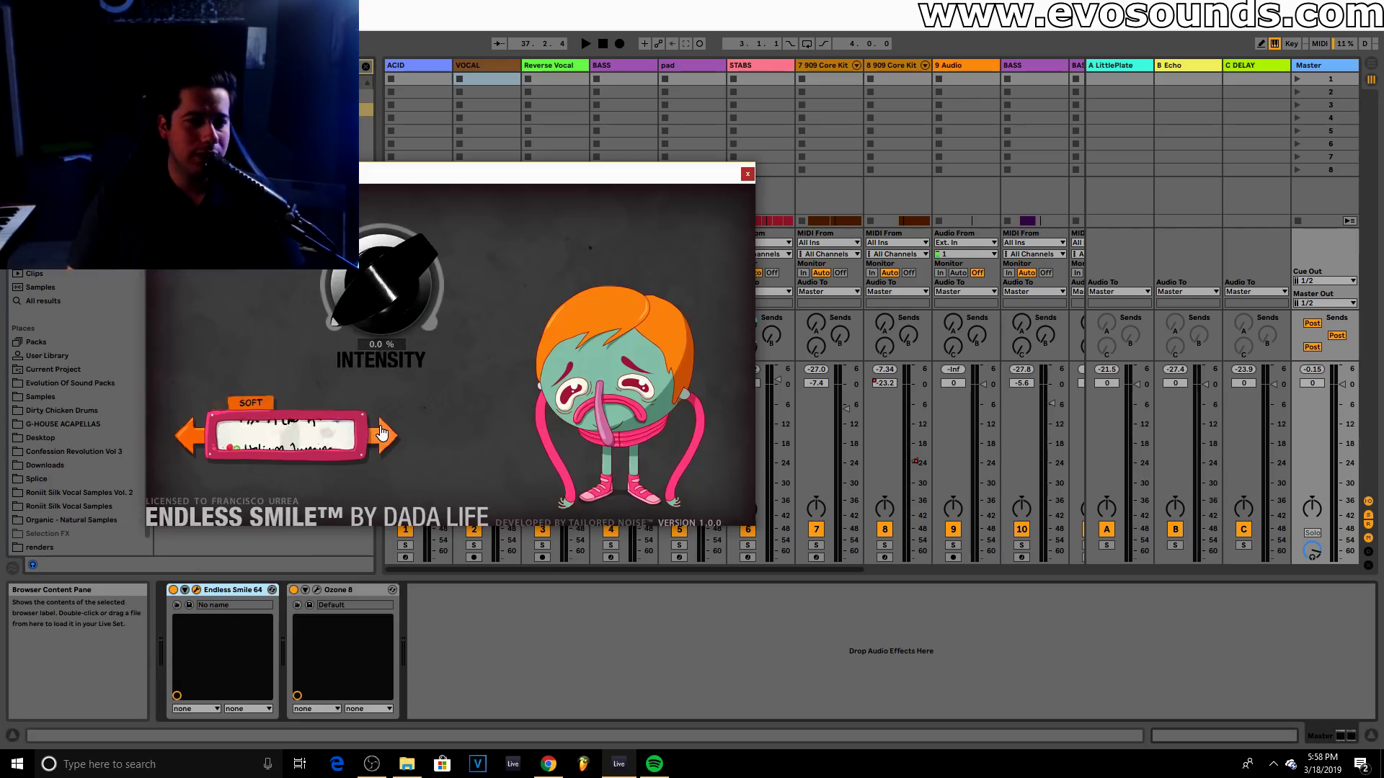
key("Tab")
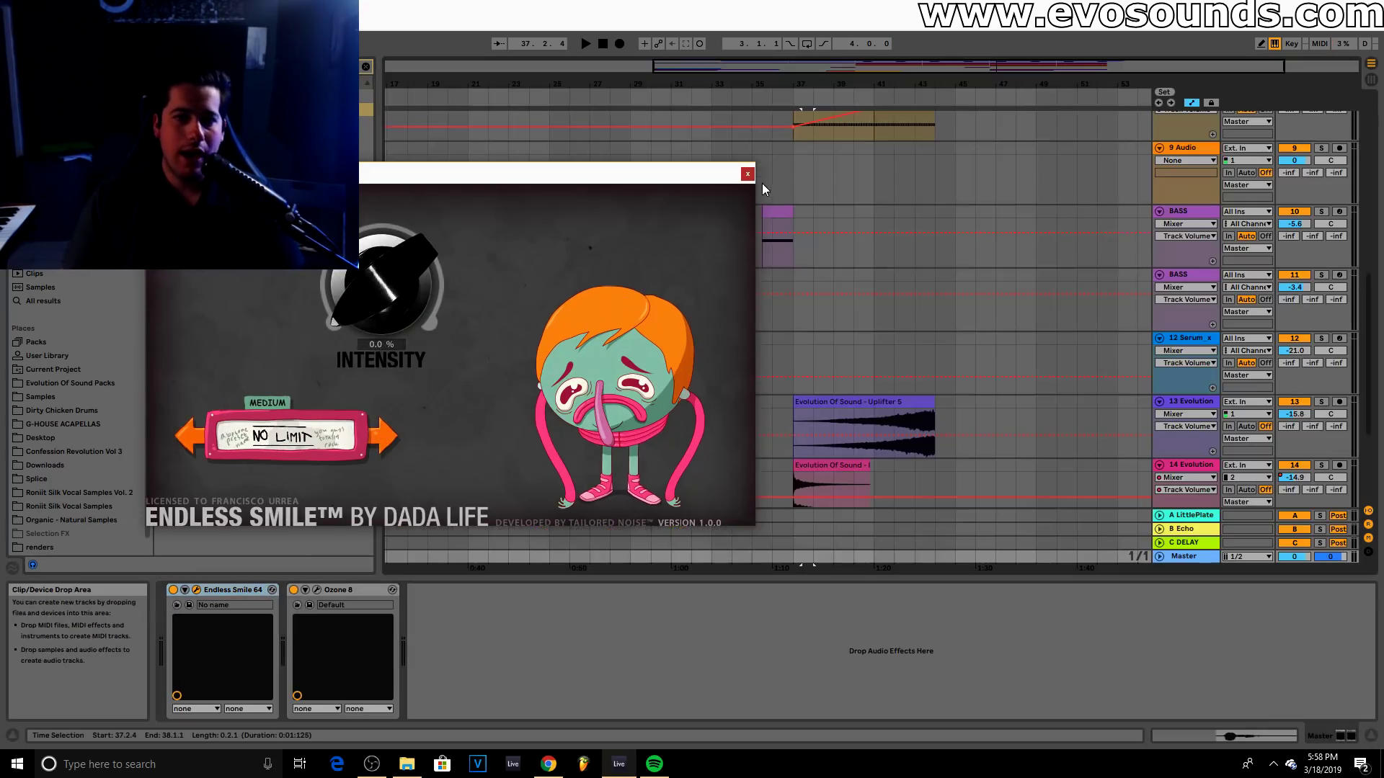
Automate the Endless Smile intensity on the Master track to rise from bar 37 to 0.63 at bar 44, dropping to 0 at bar 46
left_click(748, 174)
left_click(1158, 556)
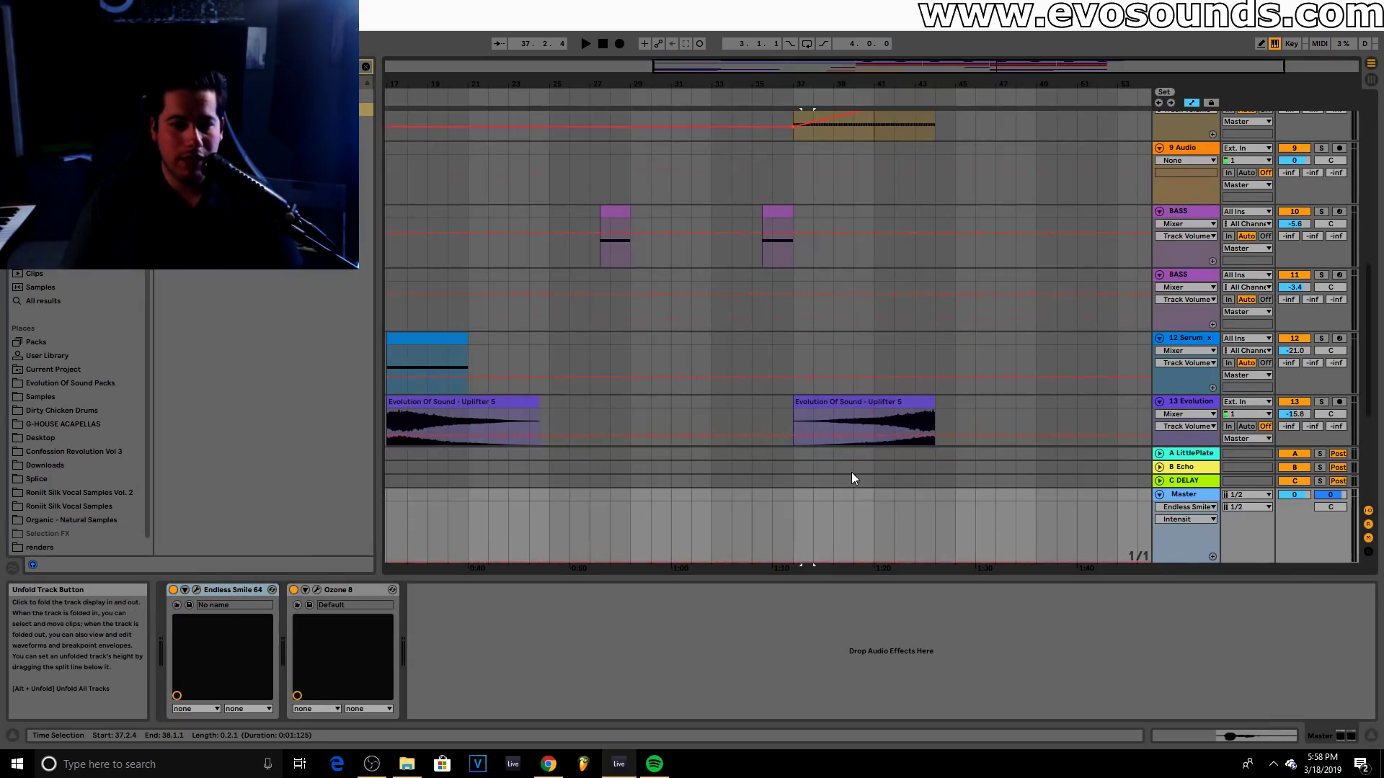
left_click(798, 564)
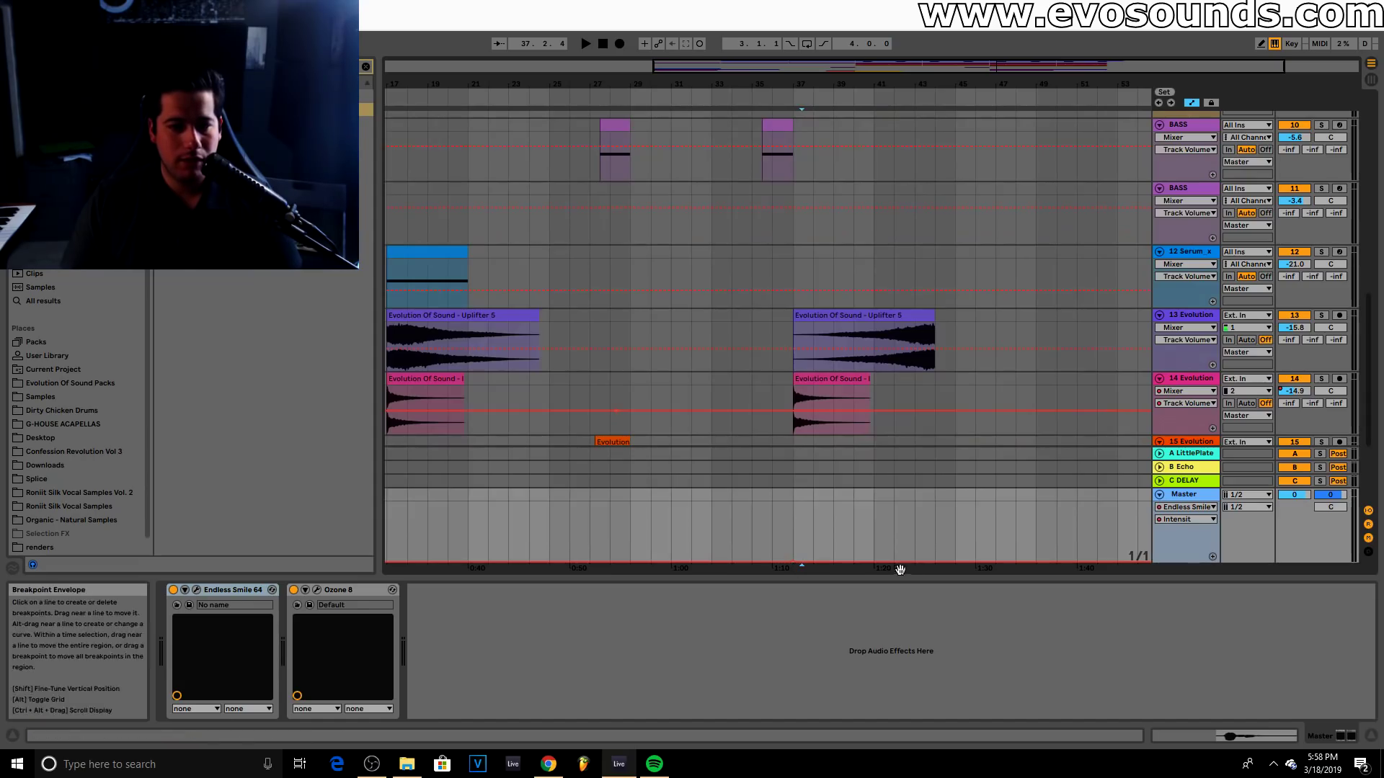
left_click(920, 536)
key("space")
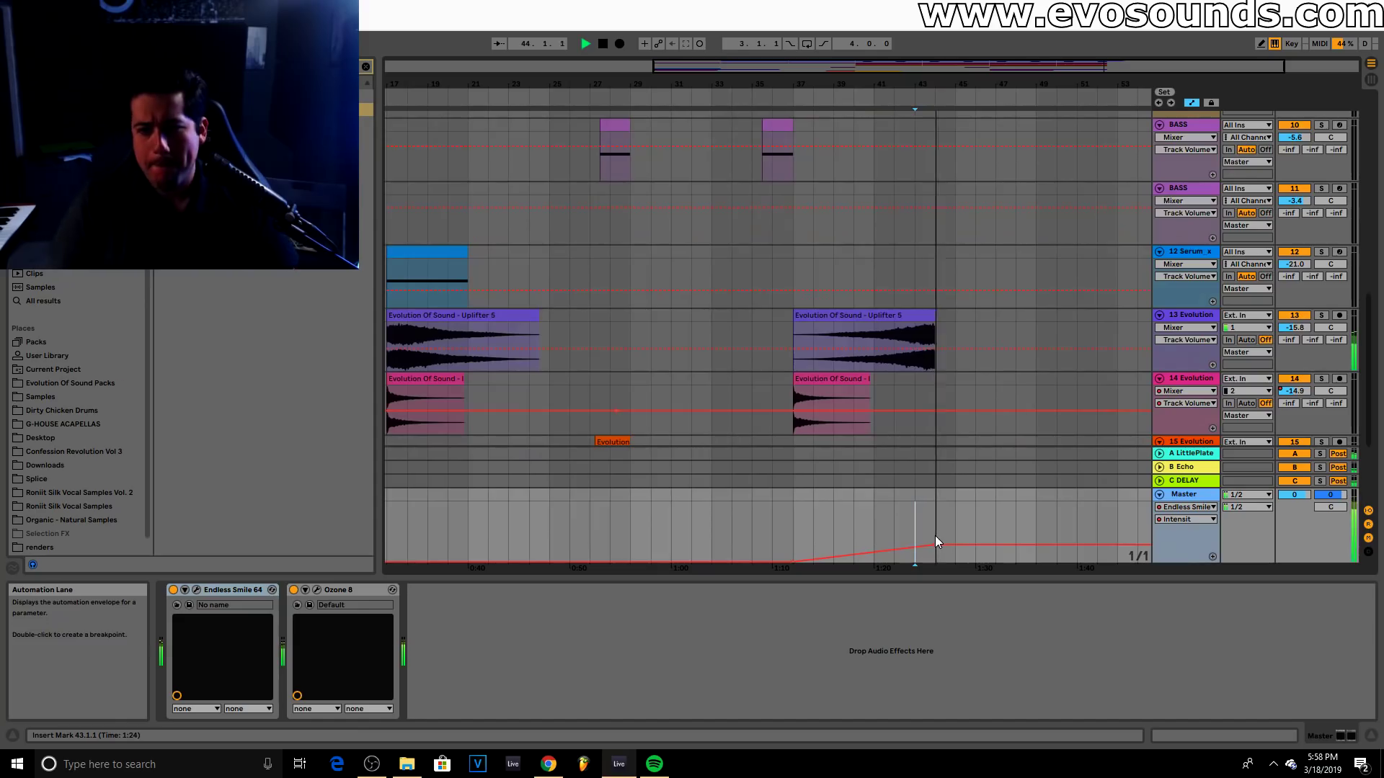
left_click_drag(934, 547, 934, 526)
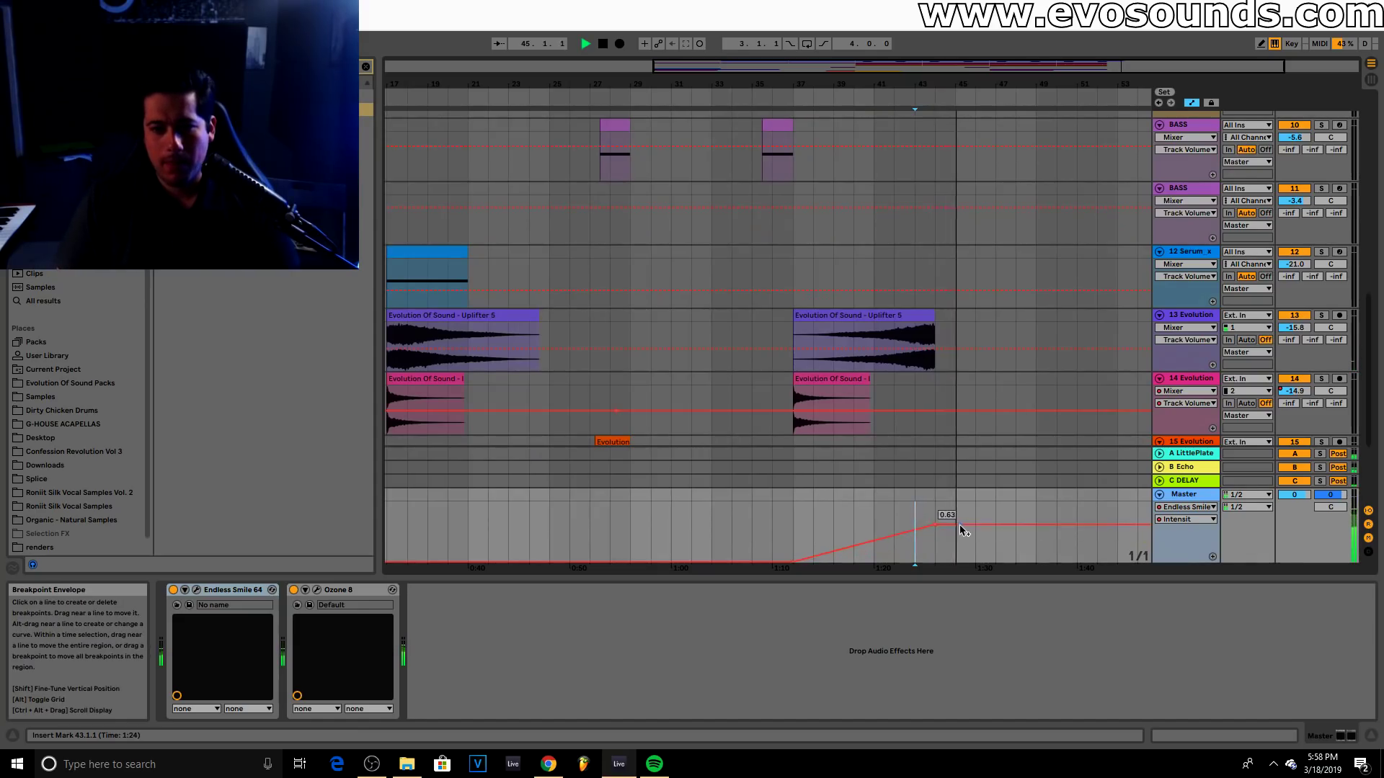
left_click_drag(982, 531, 979, 561)
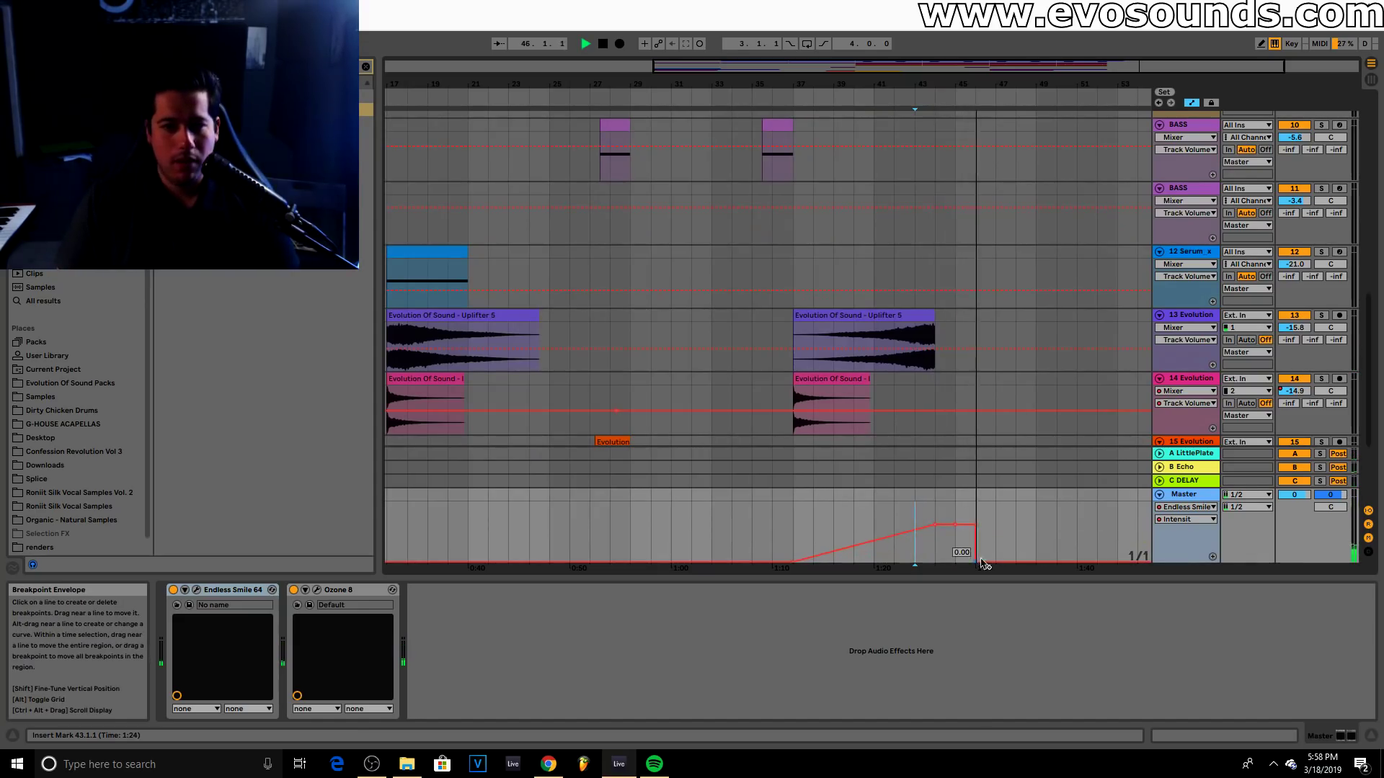
key("space")
Lower the last volume automation point of the 909 snare roll at bar 44 to 2.0 dB
scroll(1102, 343, "up", 5)
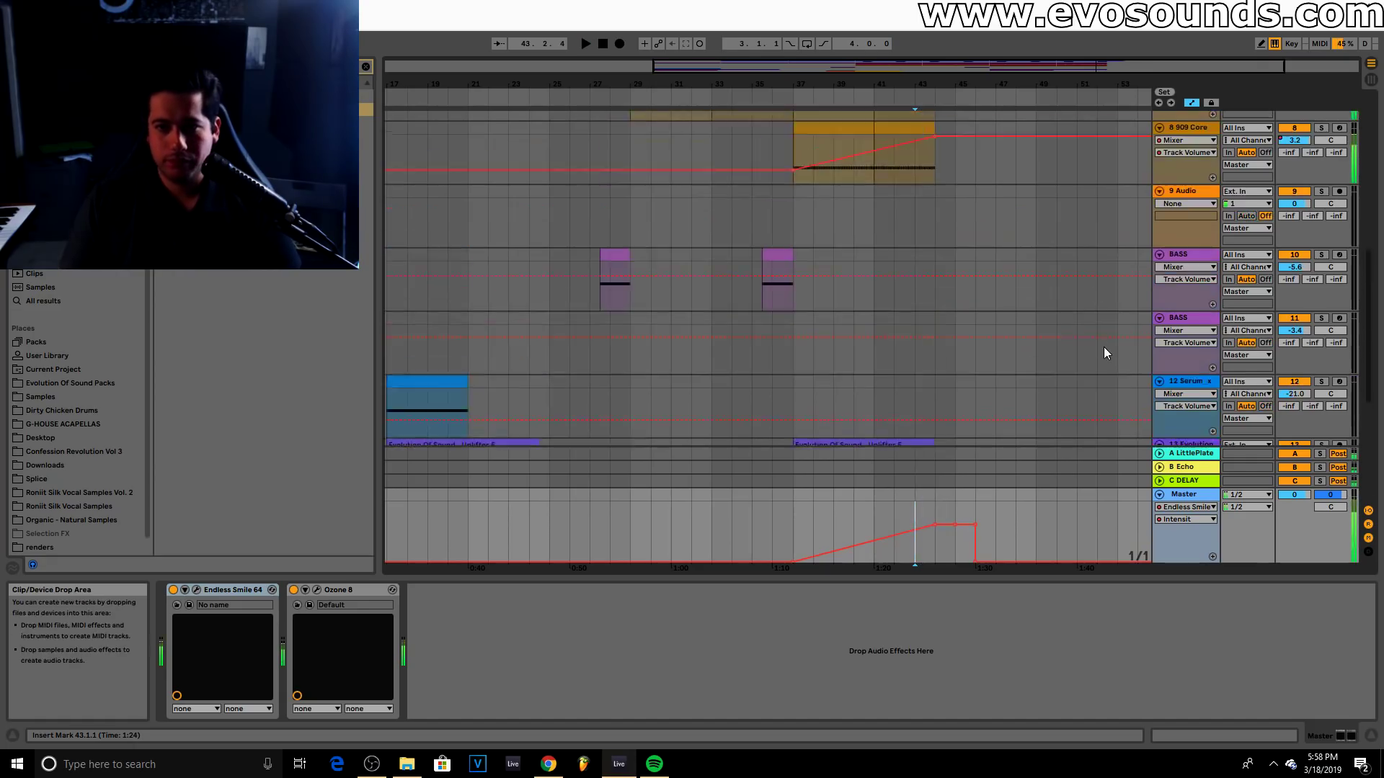
left_click_drag(935, 251, 935, 255)
key("space")
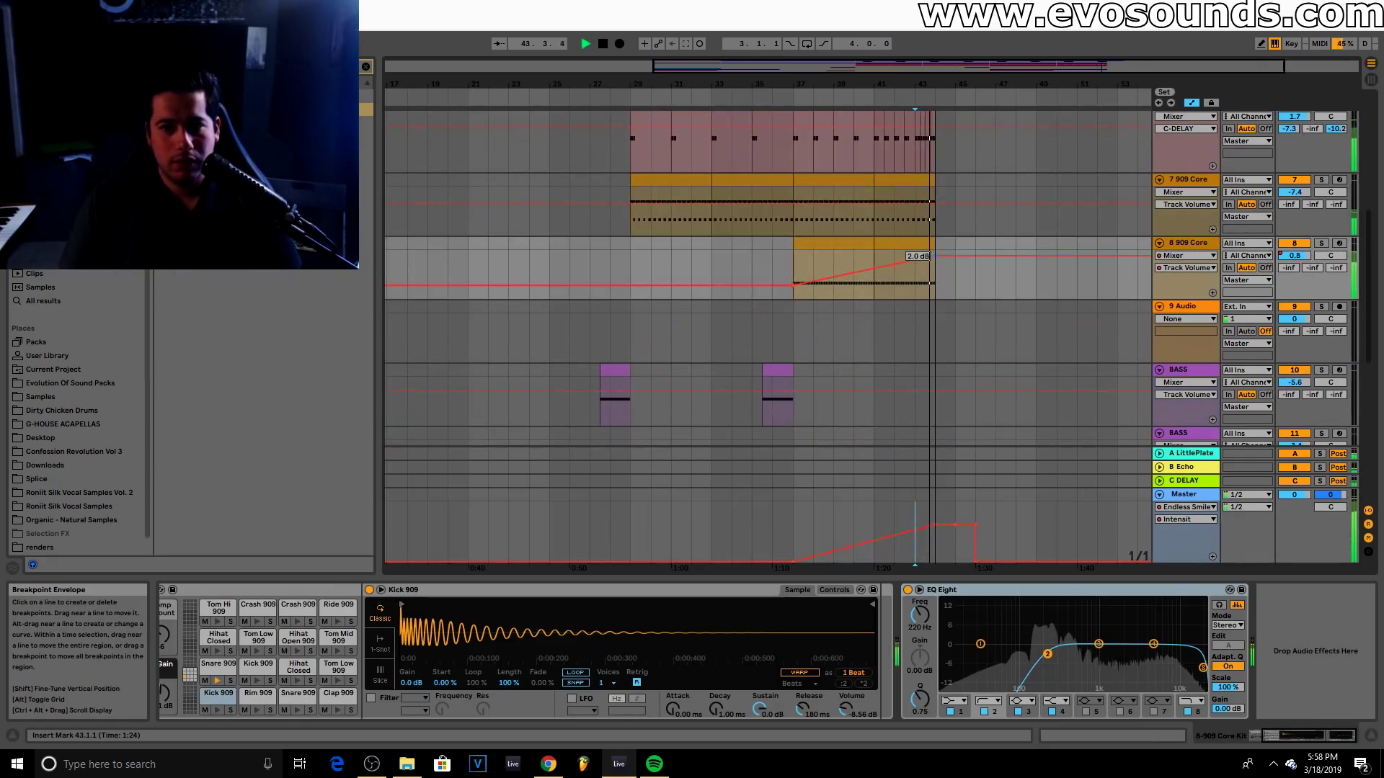
Reduce the Endless Smile intensity peak at bar 44 and make the Master automation drop straight to 0 there
left_click(931, 525)
key("space")
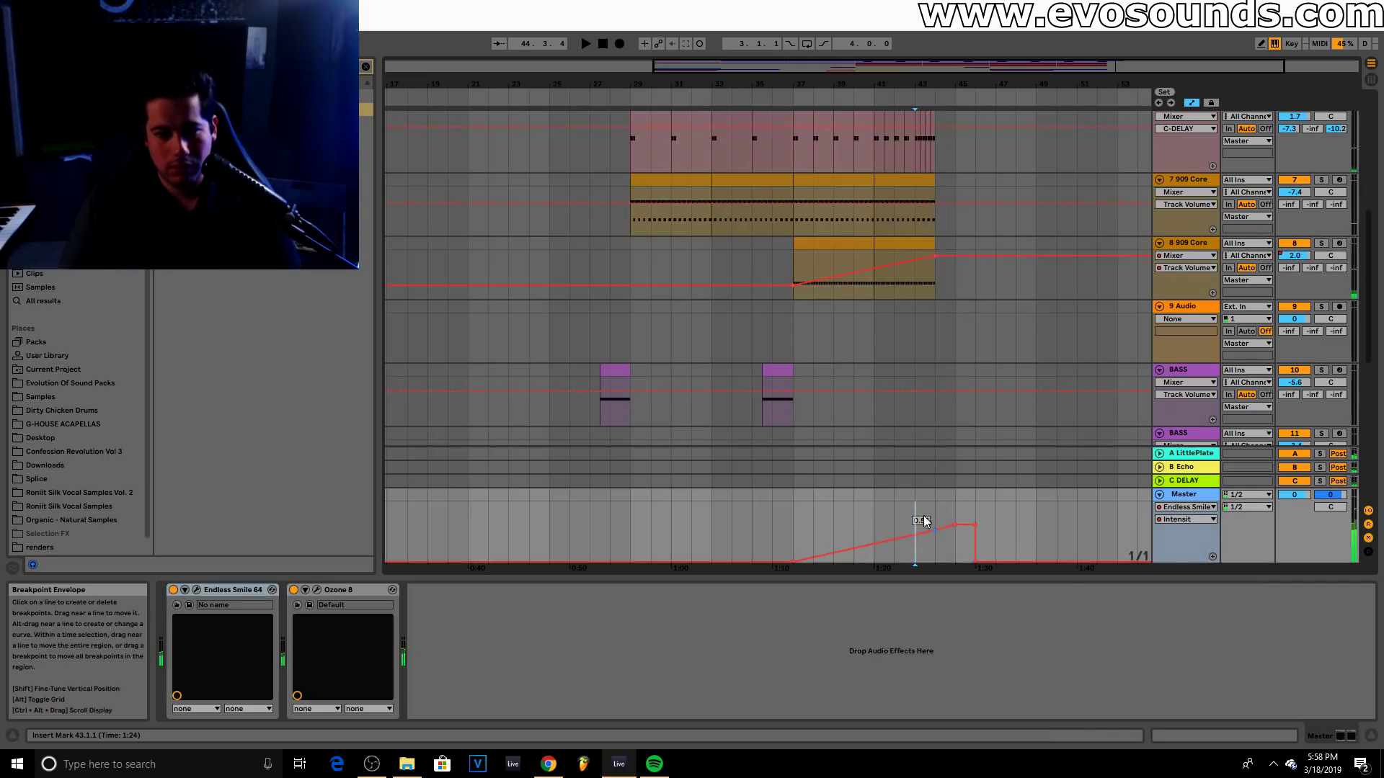
left_click(894, 441)
key("space")
left_click(936, 528)
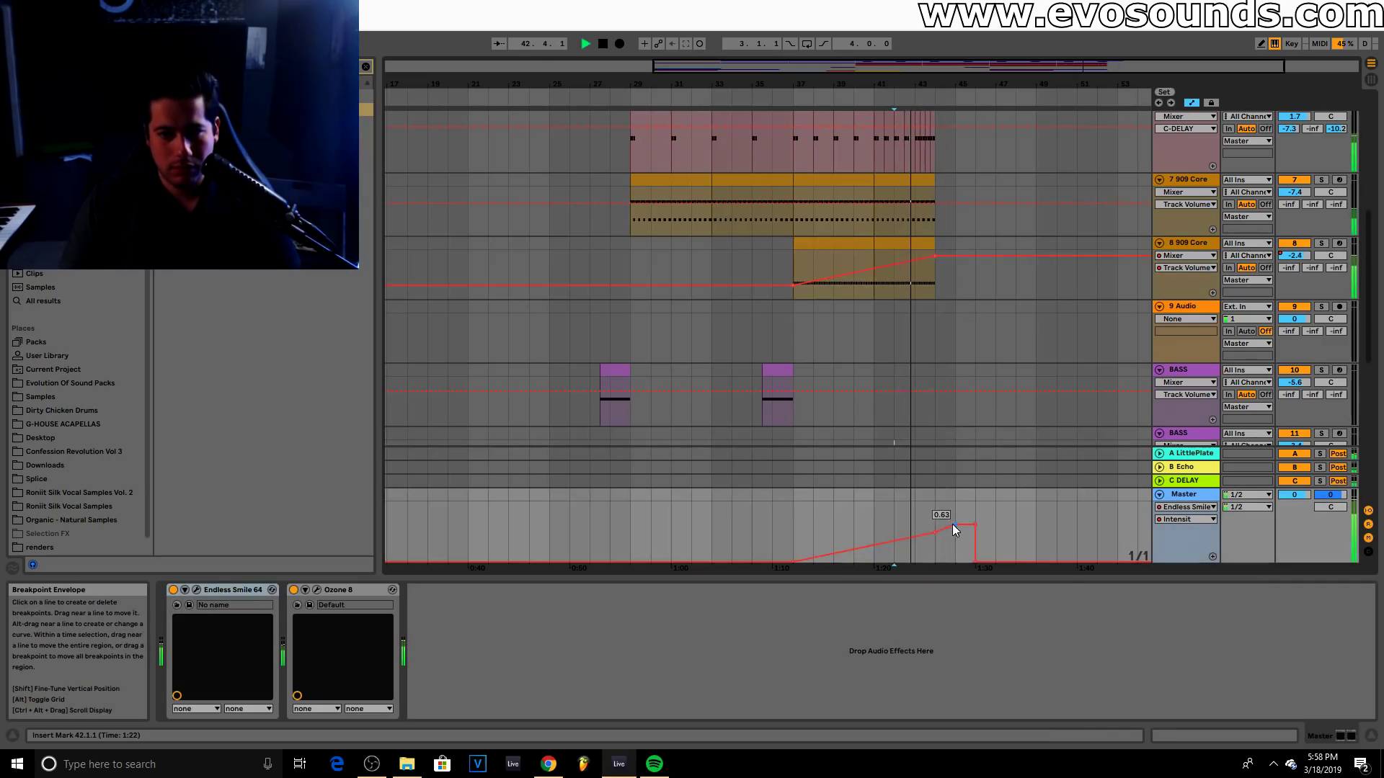
mouse_move(975, 561)
left_mouse_down()
mouse_move(936, 560)
mouse_move(952, 561)
left_mouse_up()
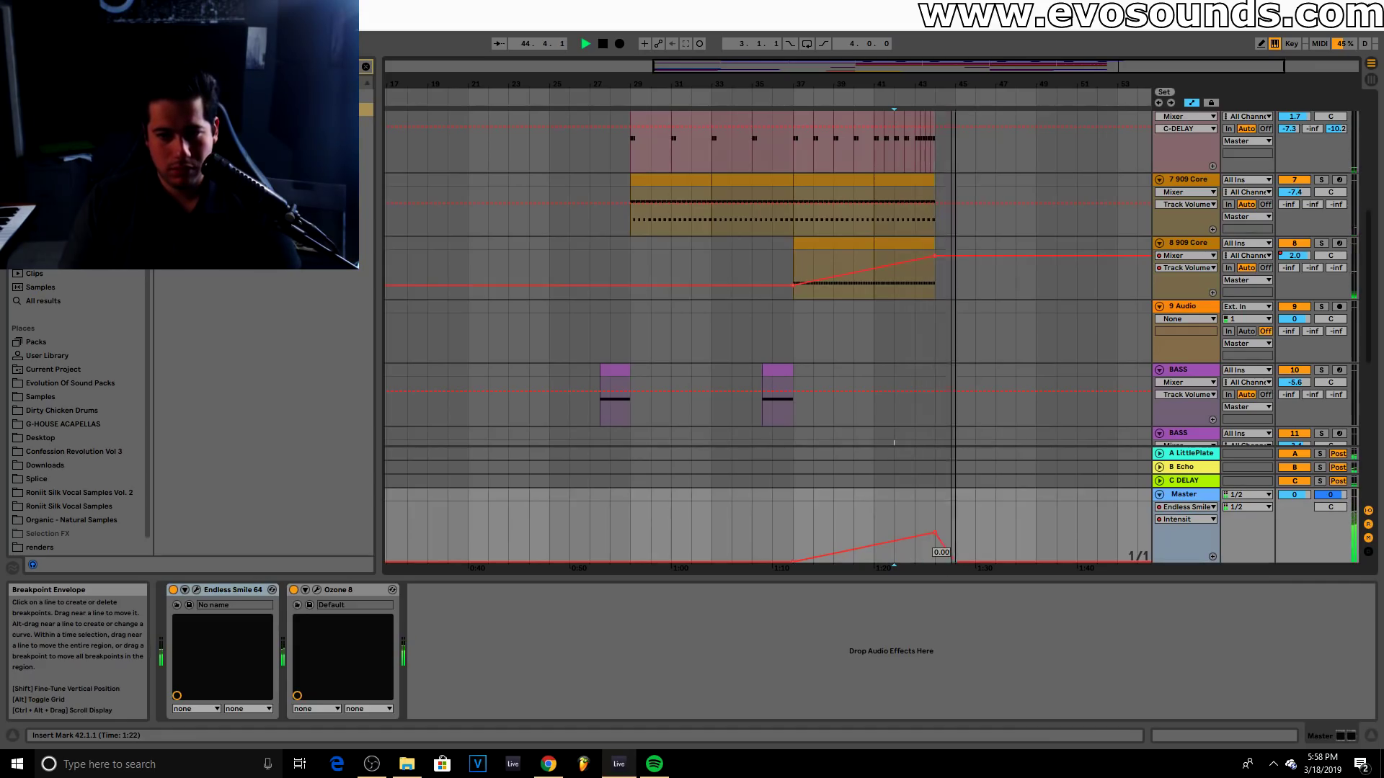
Automate the main bass track's volume to drop to its minimum between bars 44 and 45
scroll(965, 382, "up", 5)
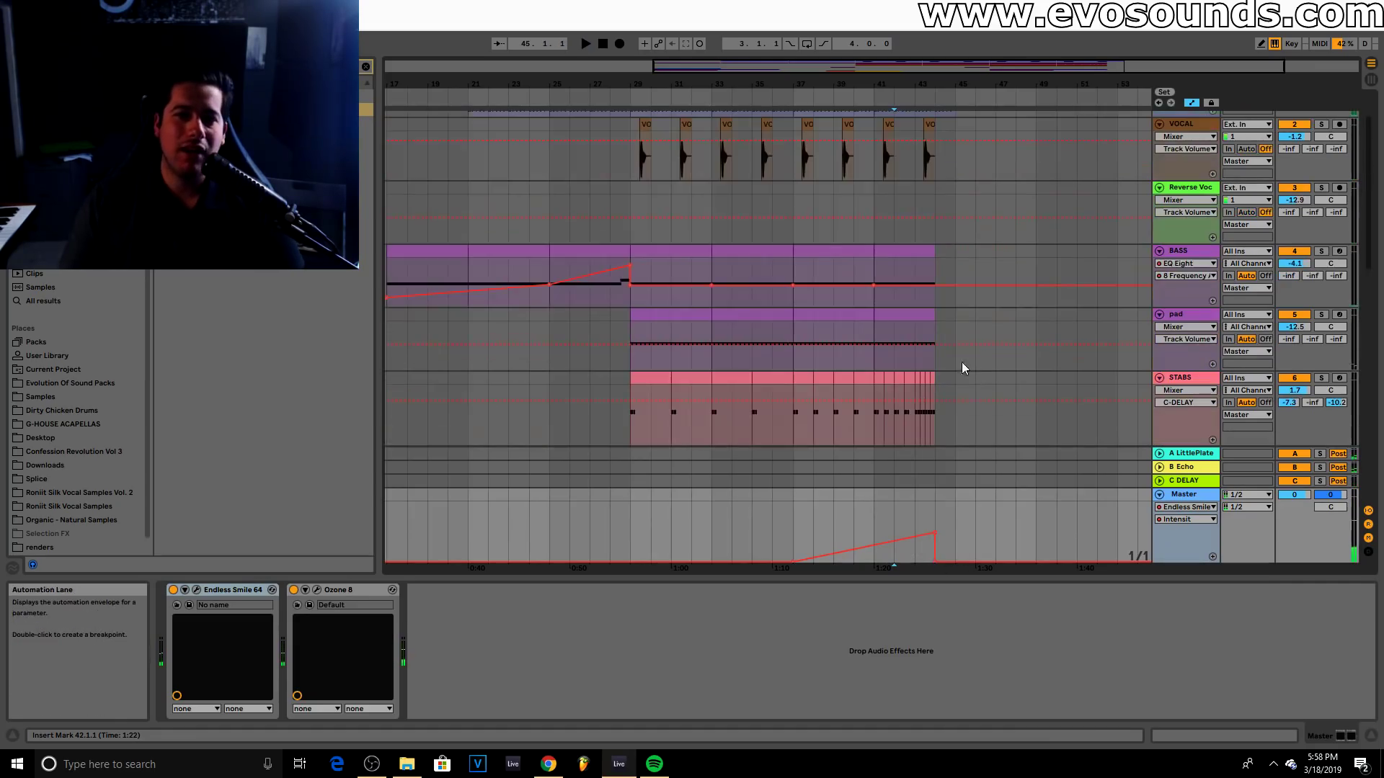
left_click(922, 267)
key("space")
left_click_drag(1148, 67, 1147, 101)
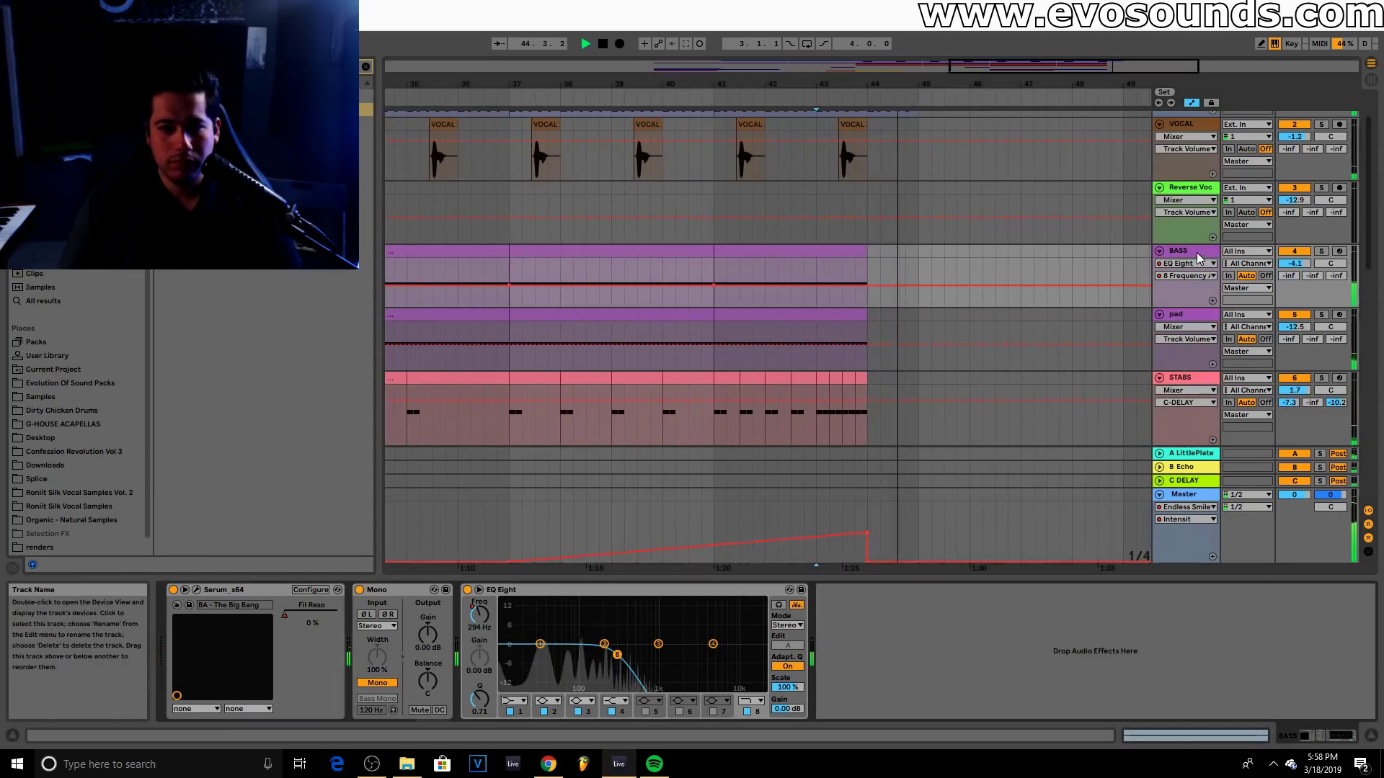
left_click(1282, 266)
key("space")
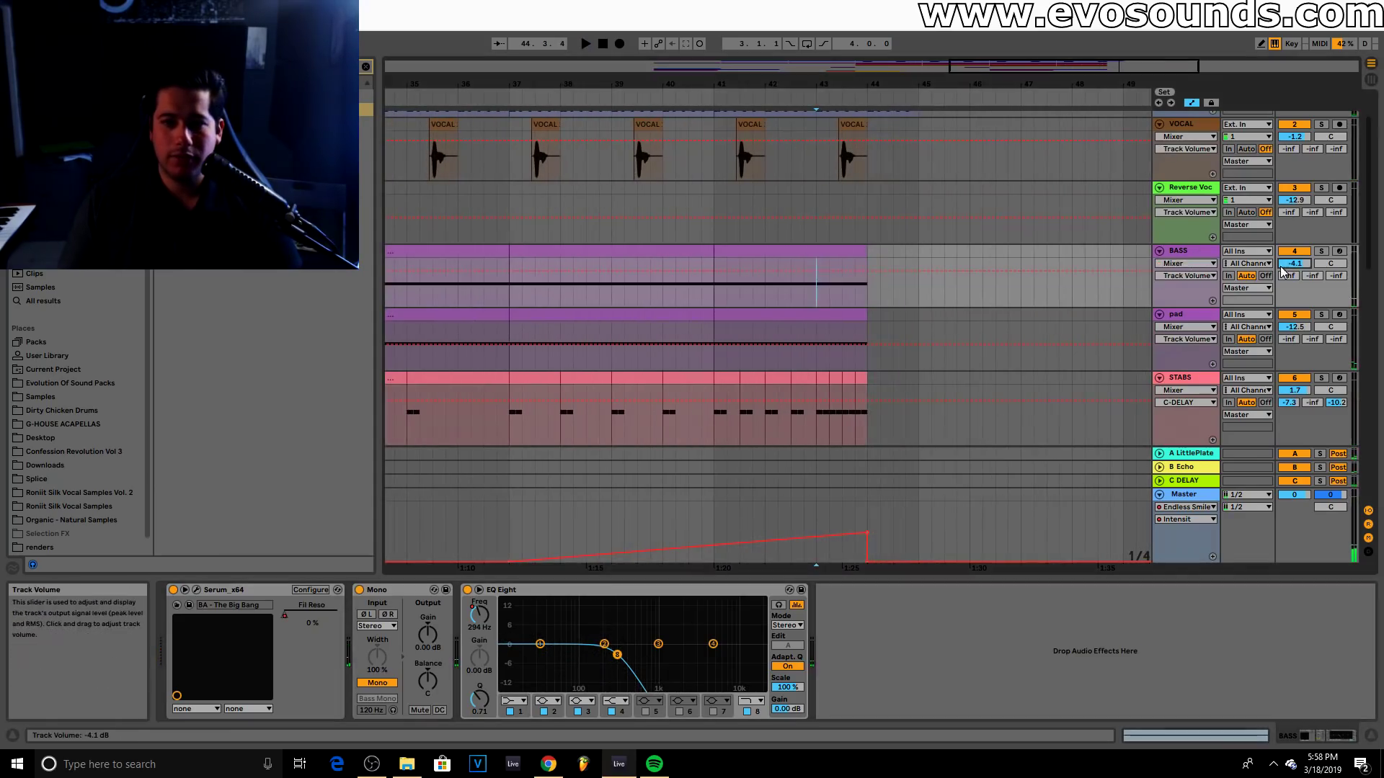
left_click(869, 273)
left_click_drag(880, 273, 869, 306)
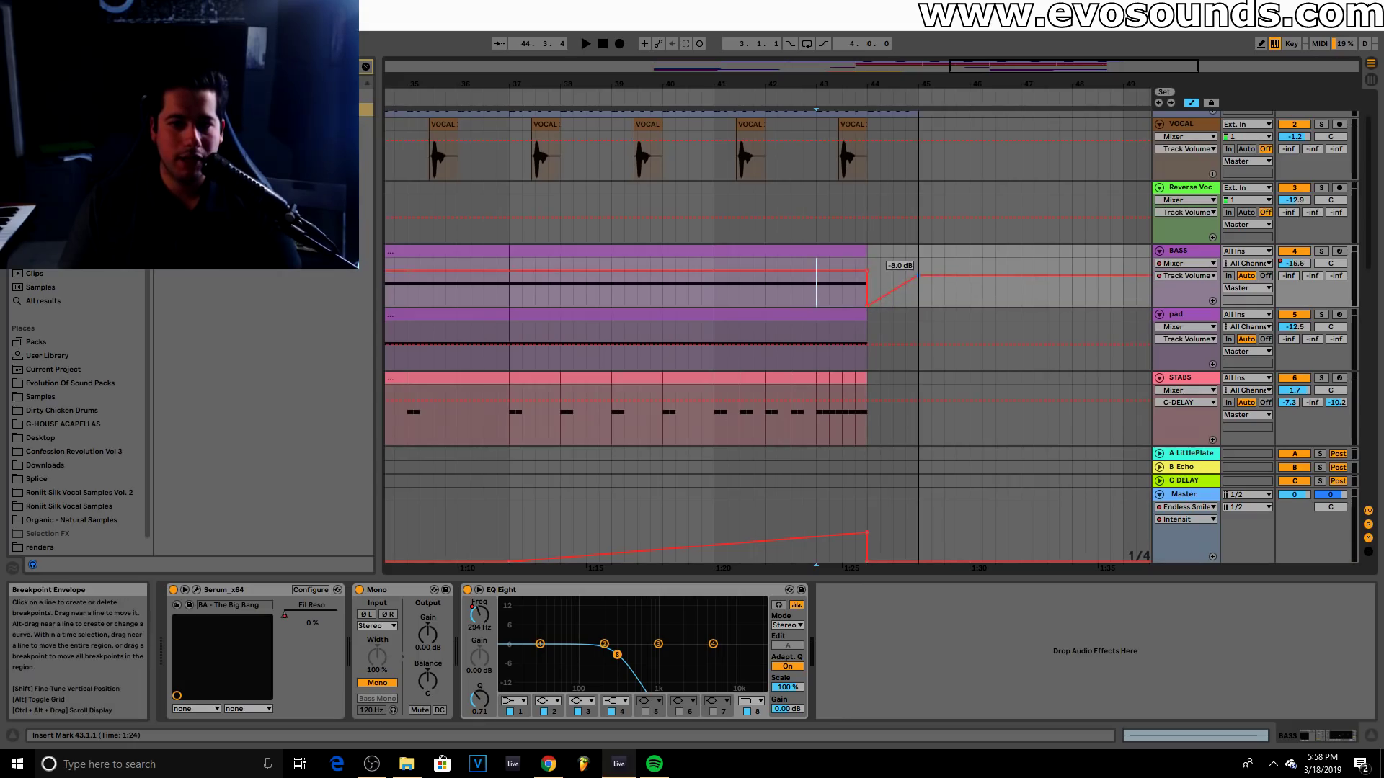
Play the arrangement from bar 17 and review the bass, drum and effect tracks up to the end of the build-up
left_click(830, 210)
key("space")
left_click_drag(991, 84, 984, 15)
scroll(625, 257, "up", 2)
left_click(595, 217)
key("space")
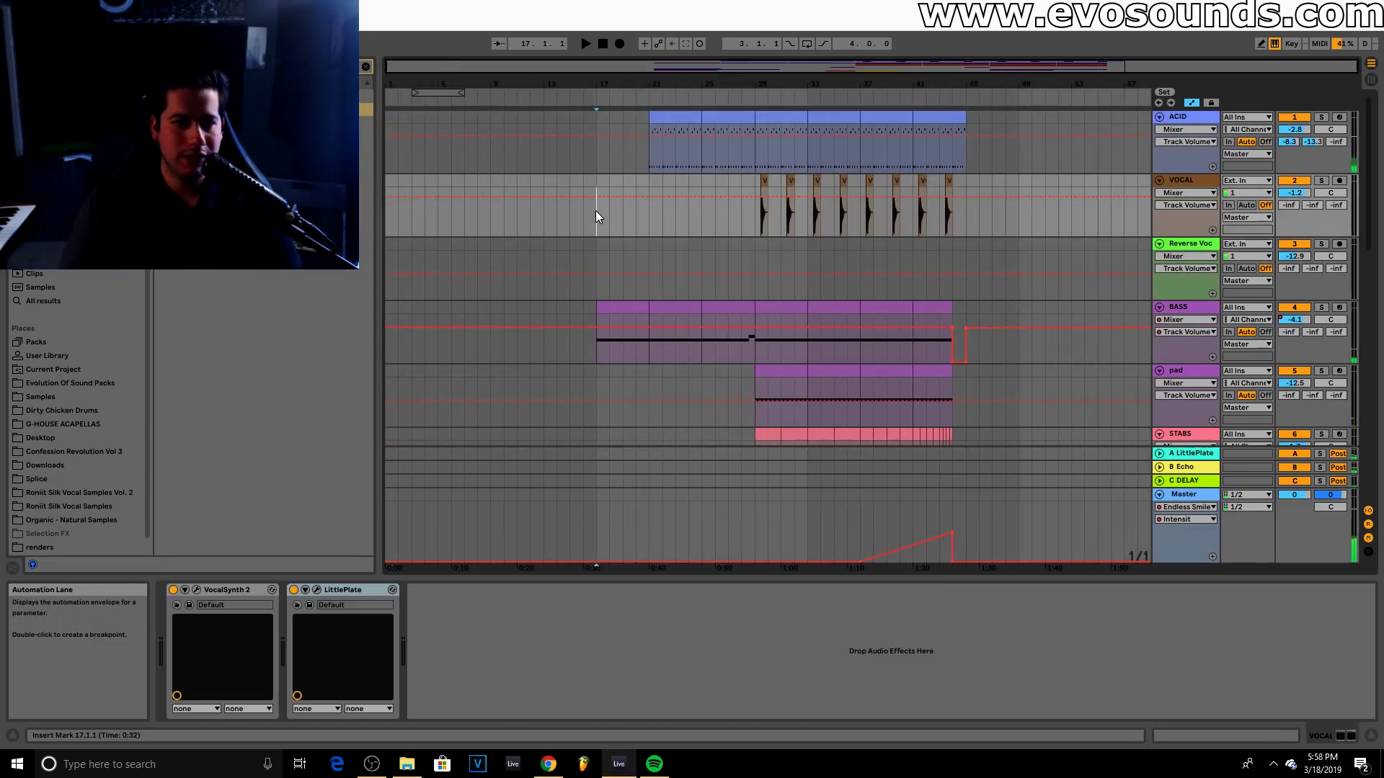
key("space")
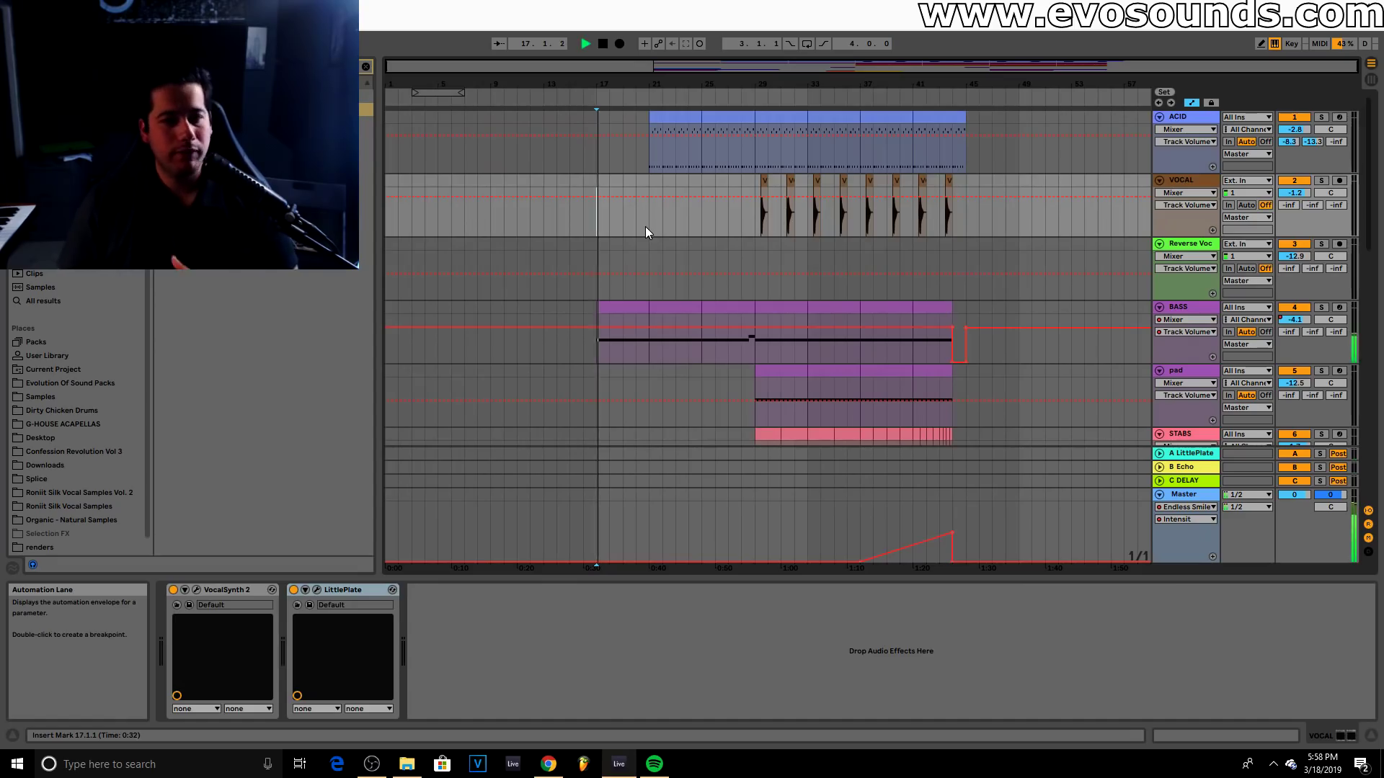
scroll(693, 261, "down", 5)
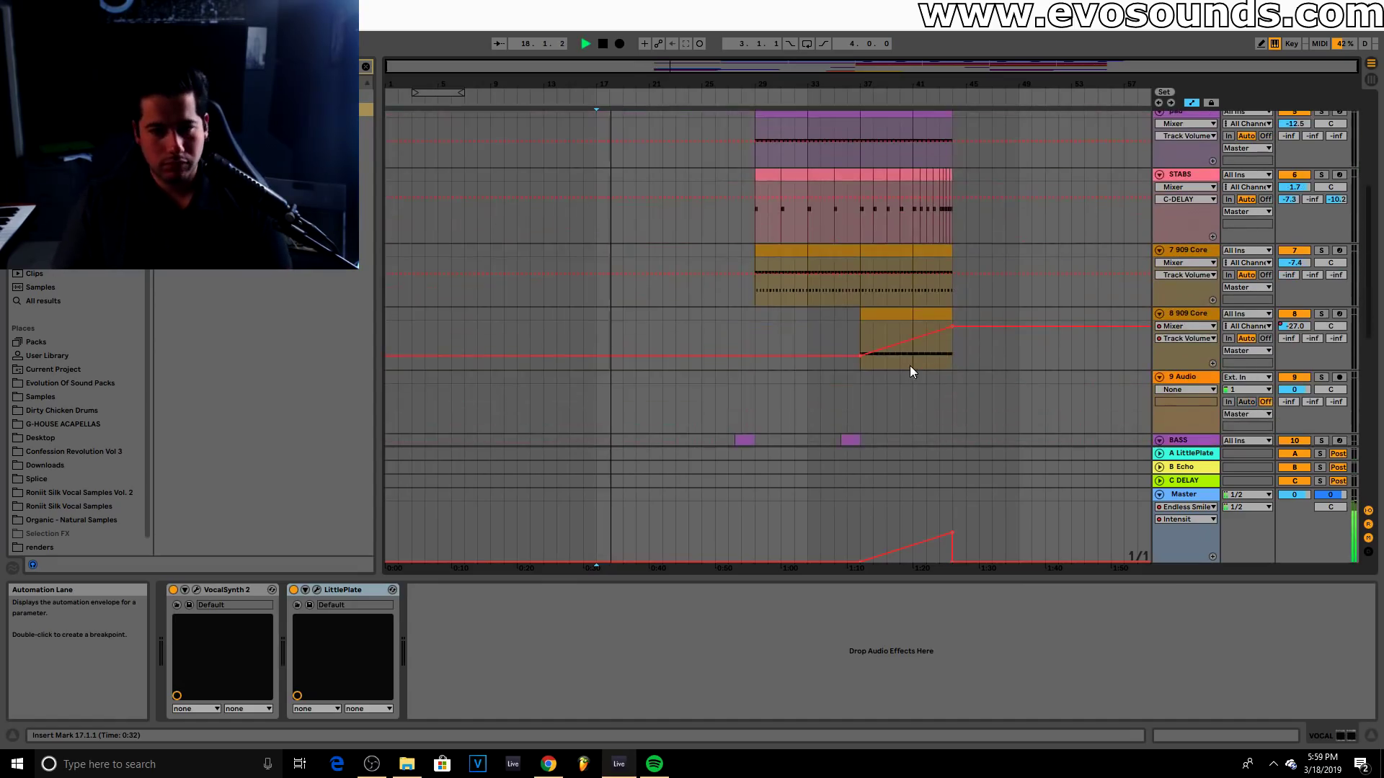
scroll(910, 372, "down", 5)
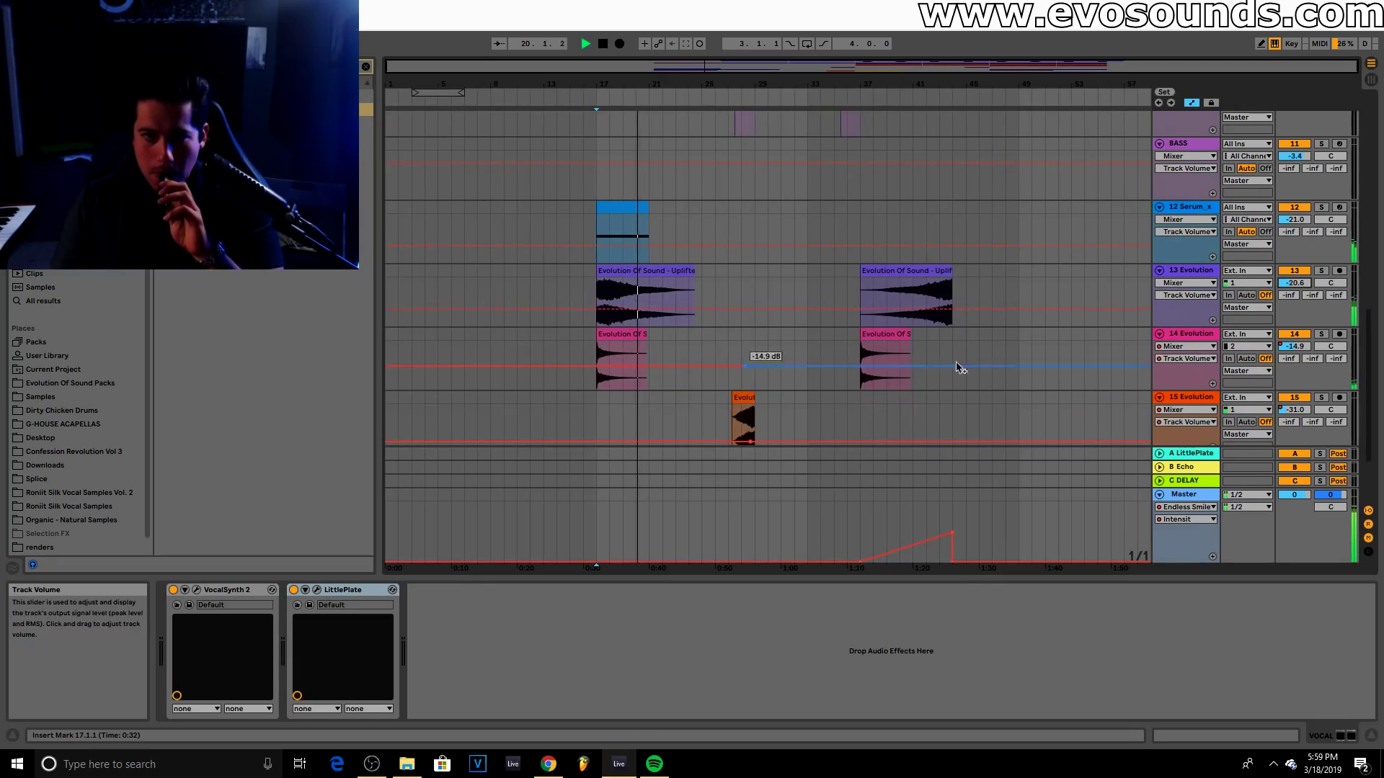
scroll(910, 371, "up", 3)
scroll(908, 374, "up", 10)
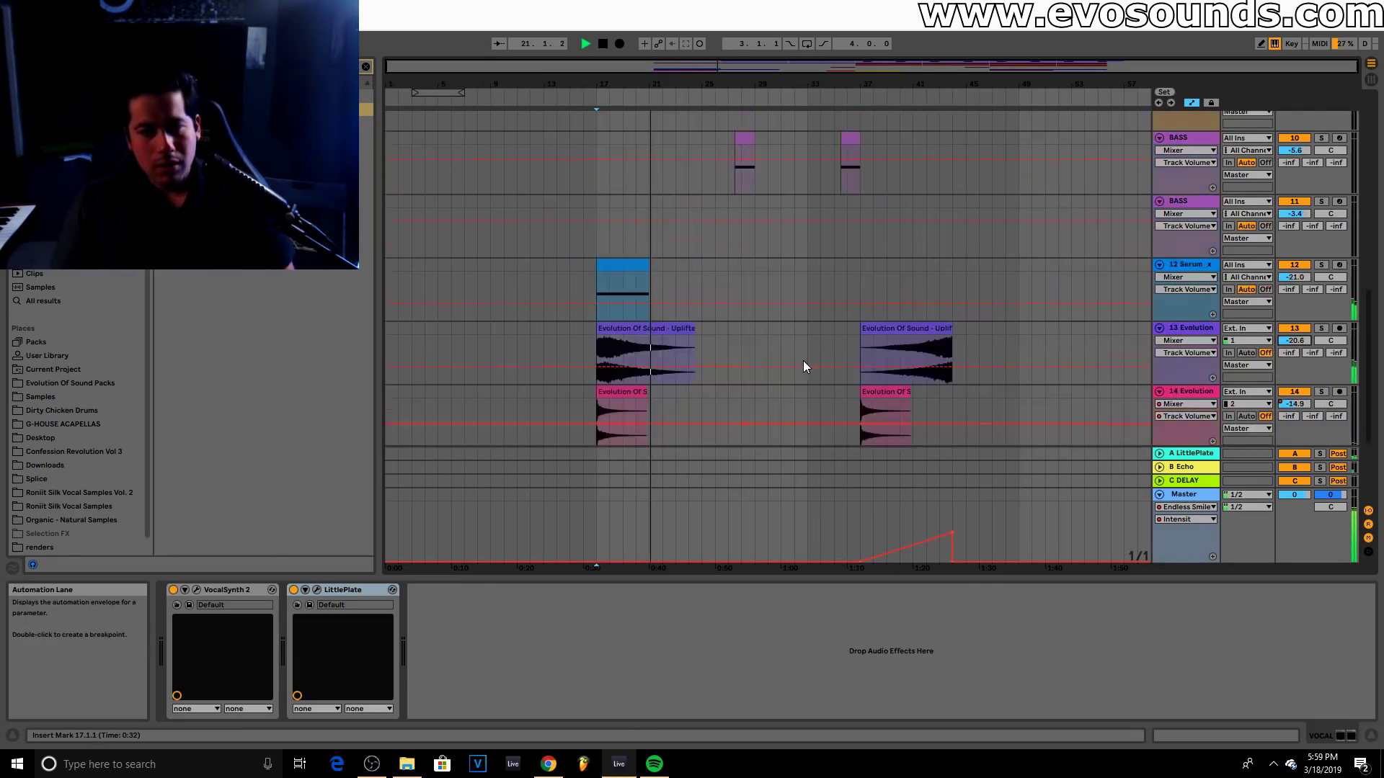
scroll(800, 356, "up", 2)
Automate the ACID track's B-Echo send to rise from bar 25 to bar 29 and drop back to its starting level
left_click_drag(777, 67, 785, 150)
left_click(807, 181)
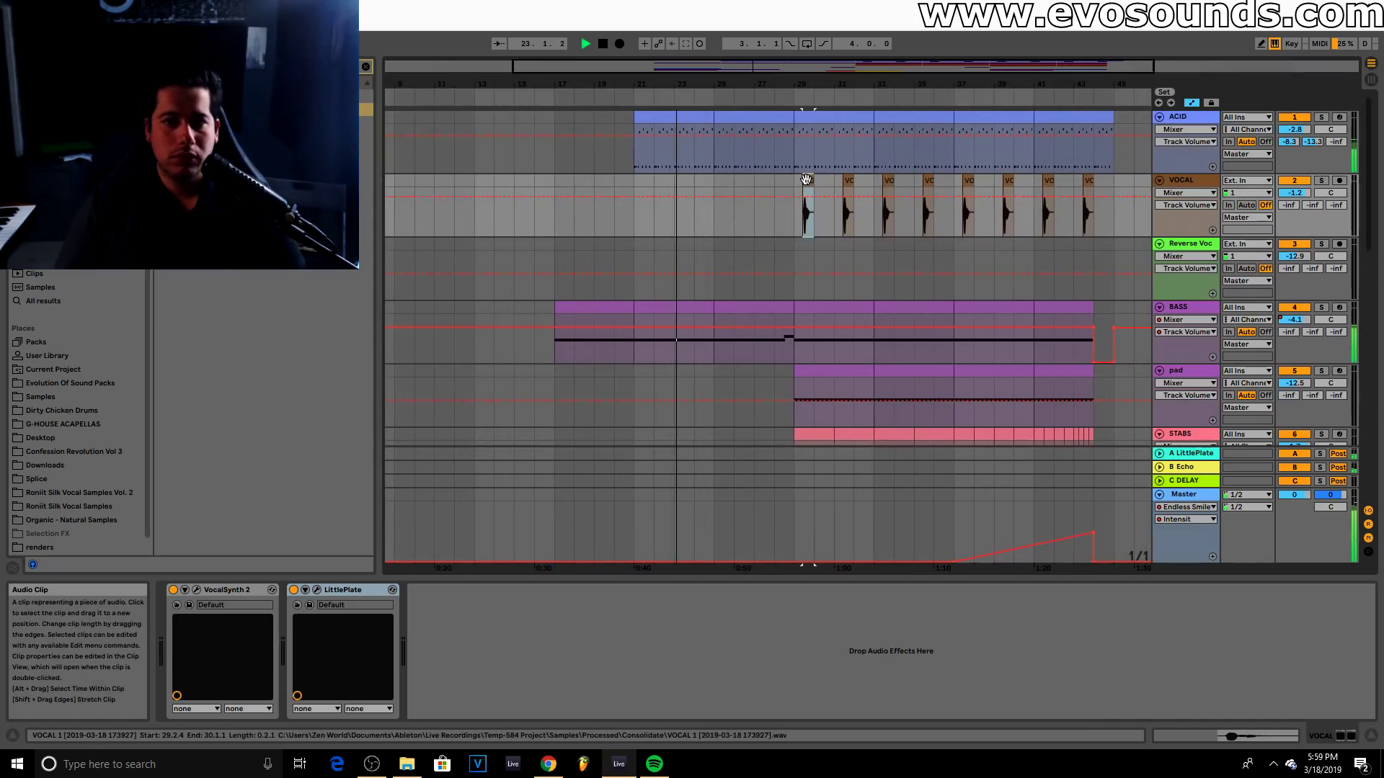
mouse_move(846, 66)
left_mouse_down()
mouse_move(852, 101)
mouse_move(837, 92)
left_mouse_up()
key("Tab")
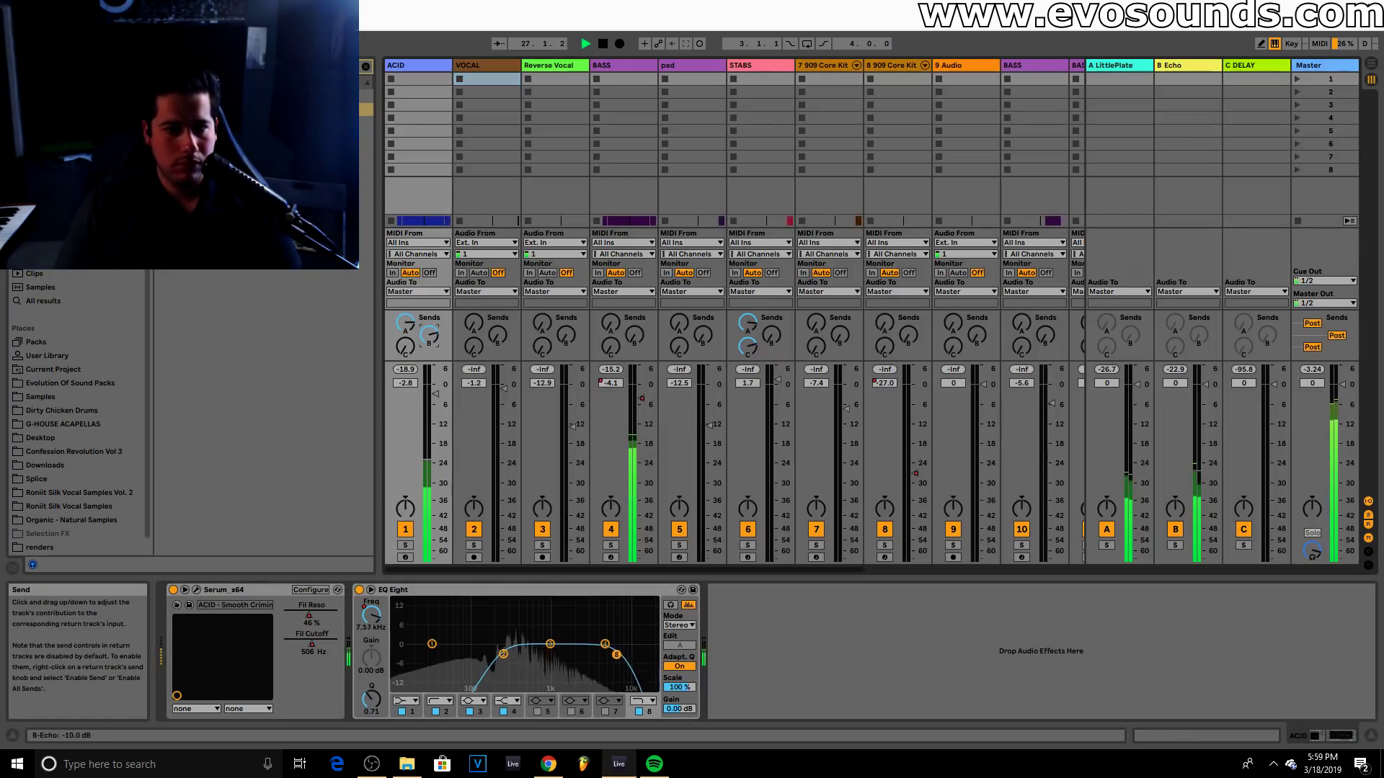
key("Tab")
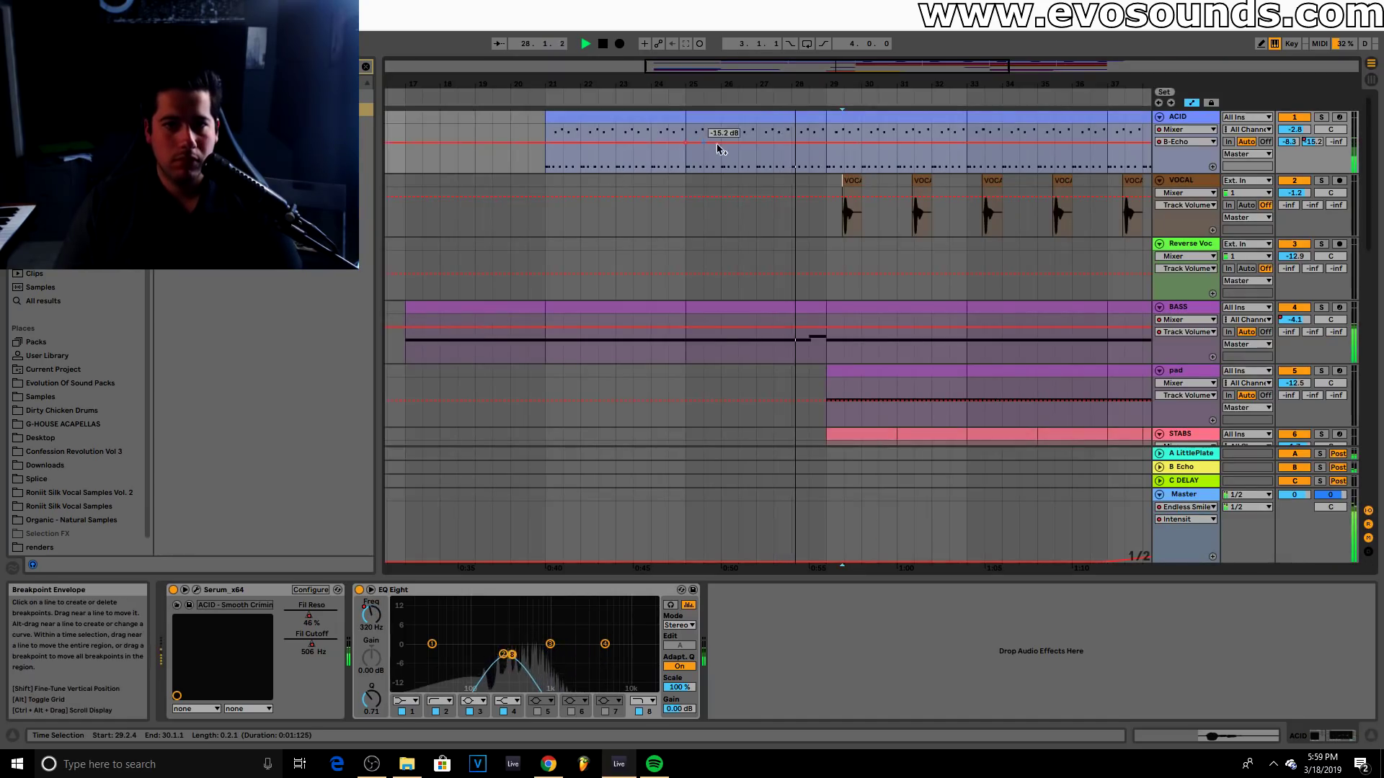
left_click_drag(826, 143, 825, 143)
key("space")
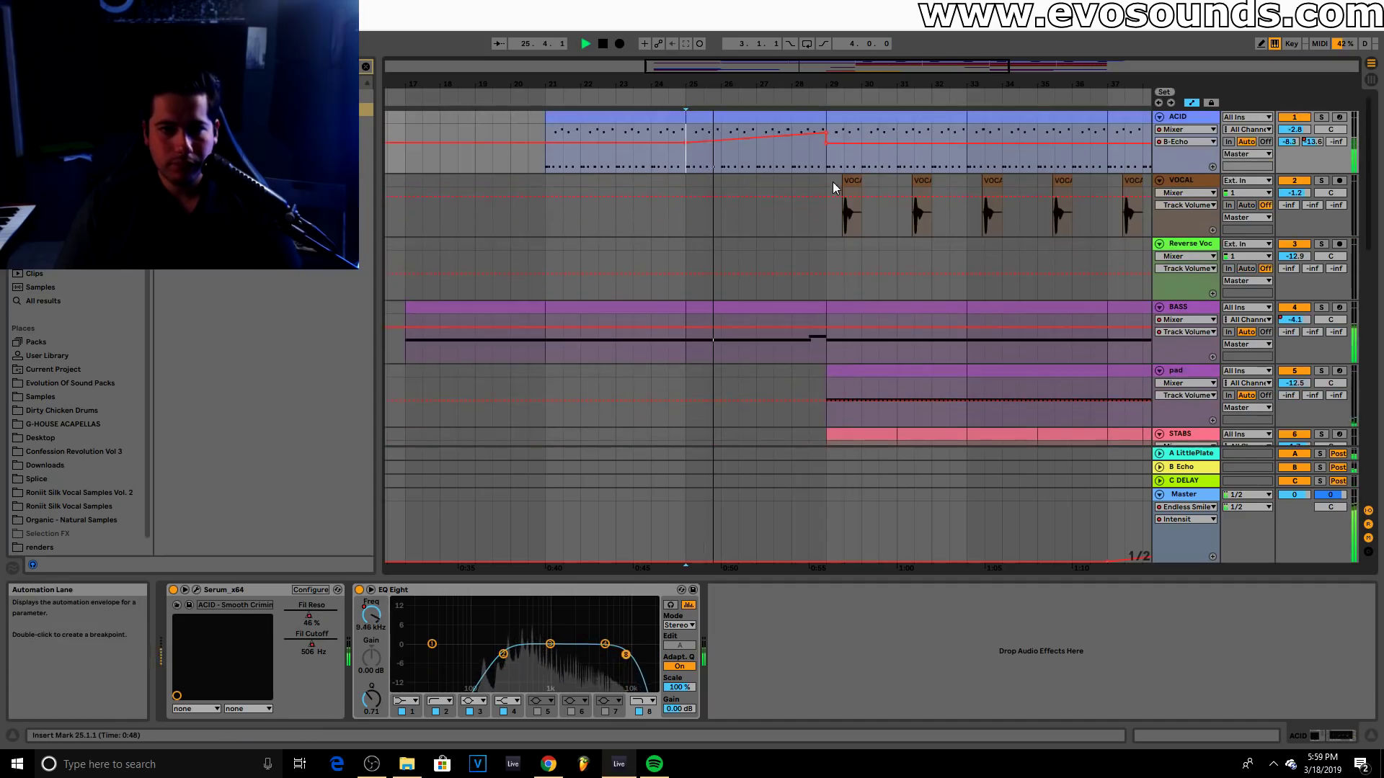
Raise the low point of the ACID track's EQ Eight band 8 frequency automation at bar 29
left_click(372, 617)
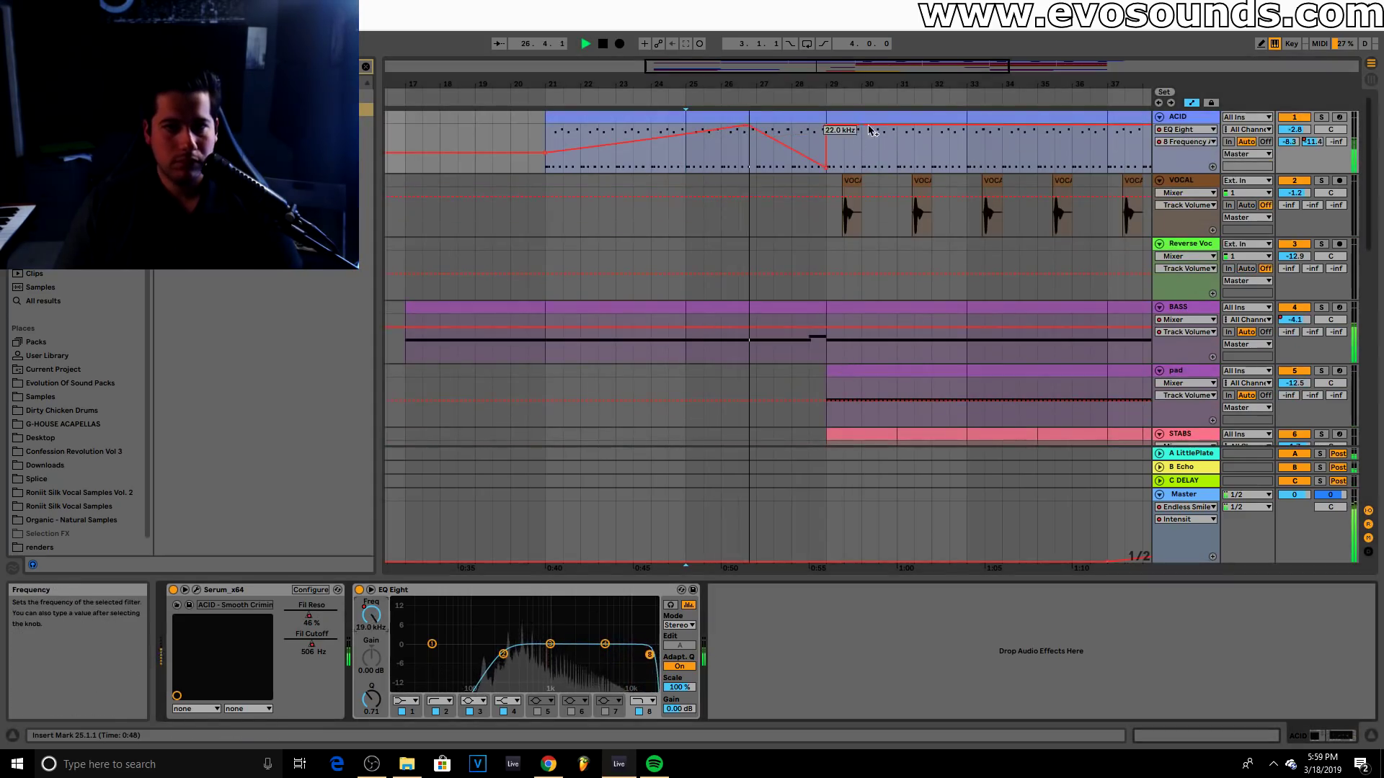
left_click_drag(826, 166, 826, 153)
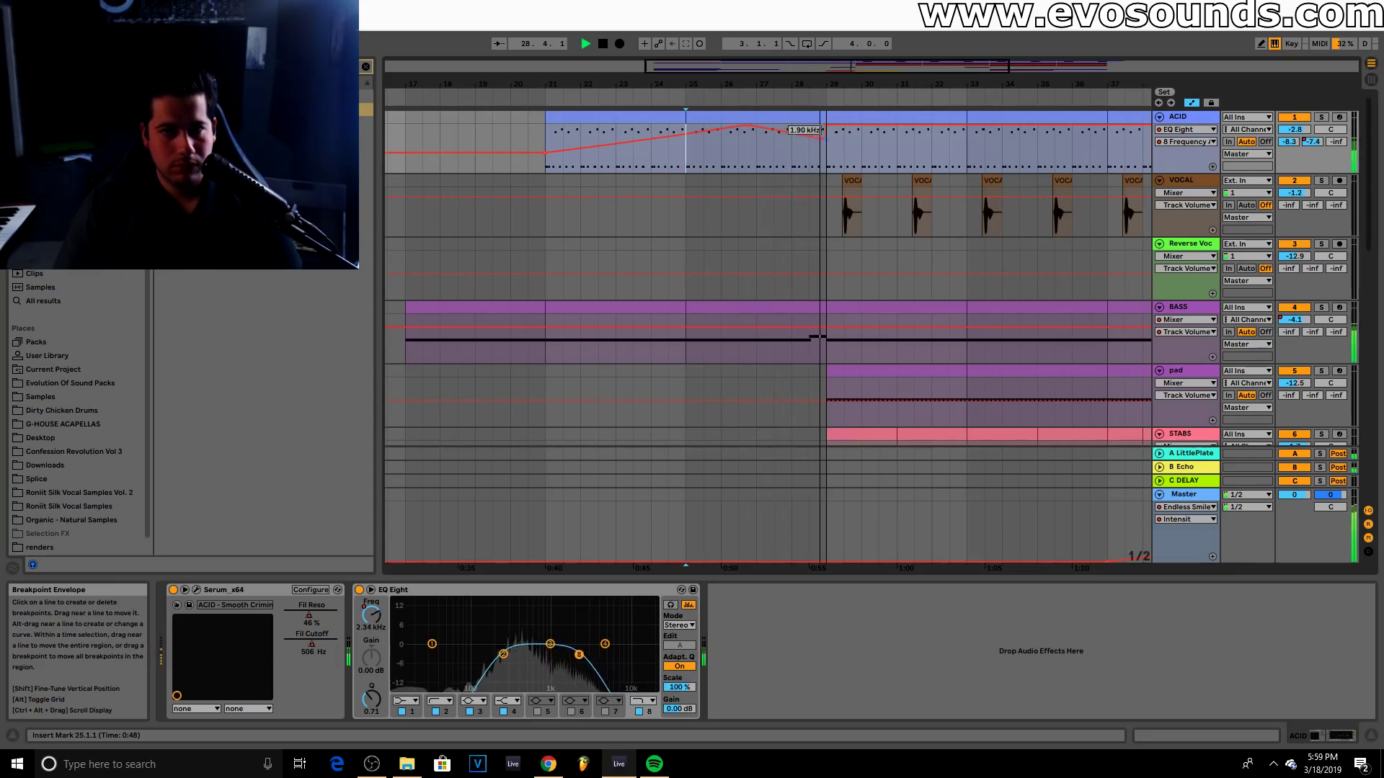
left_click_drag(829, 84, 682, 46)
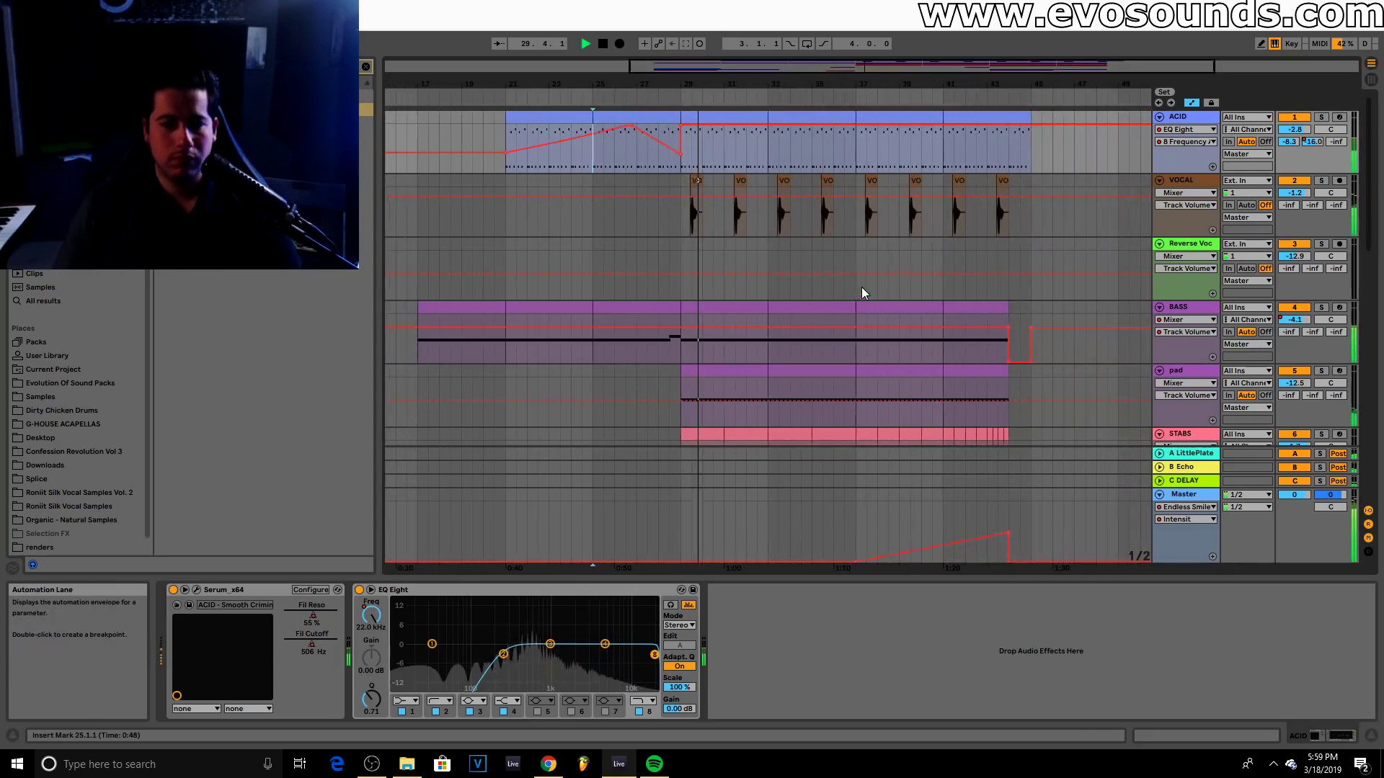
Lower the main bass track's volume automation before bar 44 to -8.0 dB during playback
scroll(859, 291, "down", 2)
scroll(861, 291, "down", 2)
scroll(861, 291, "up", 2)
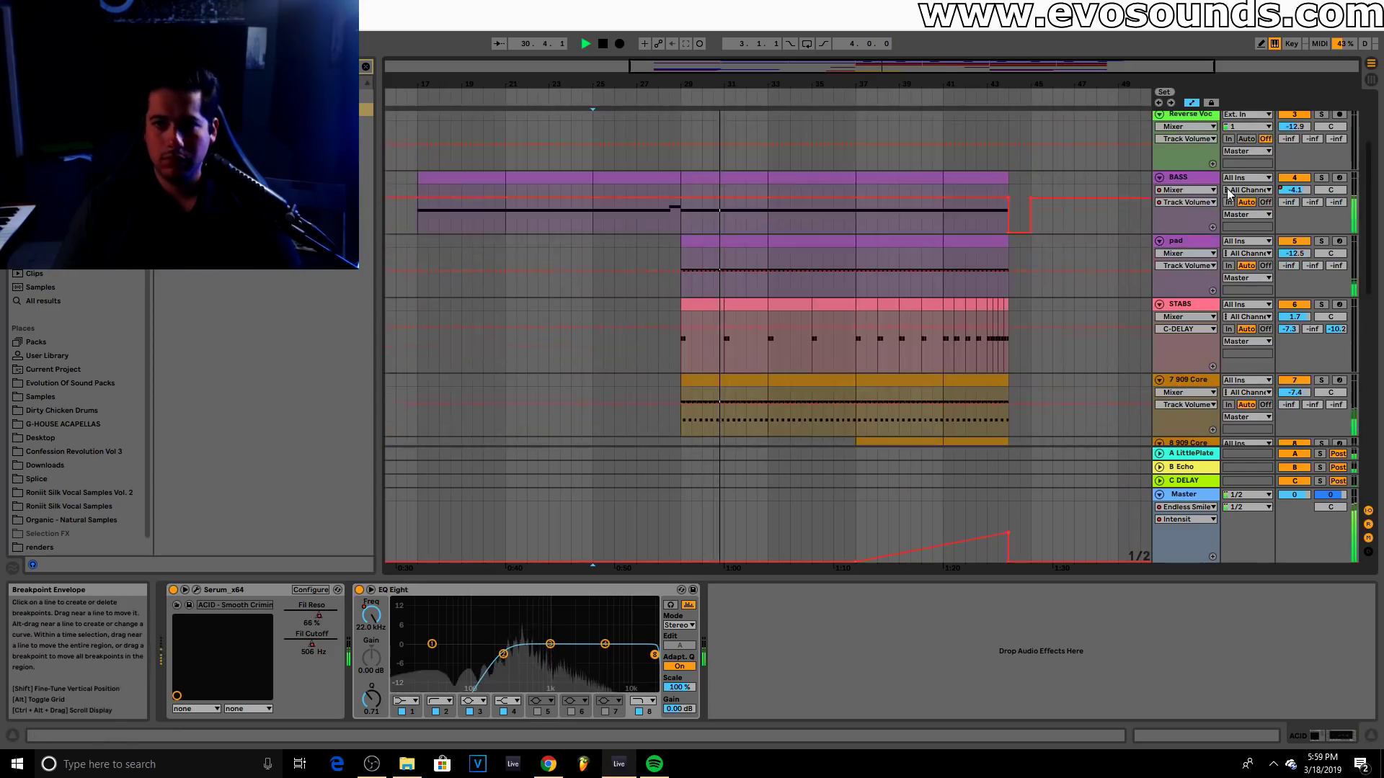
left_click(1201, 176)
left_click(1201, 177)
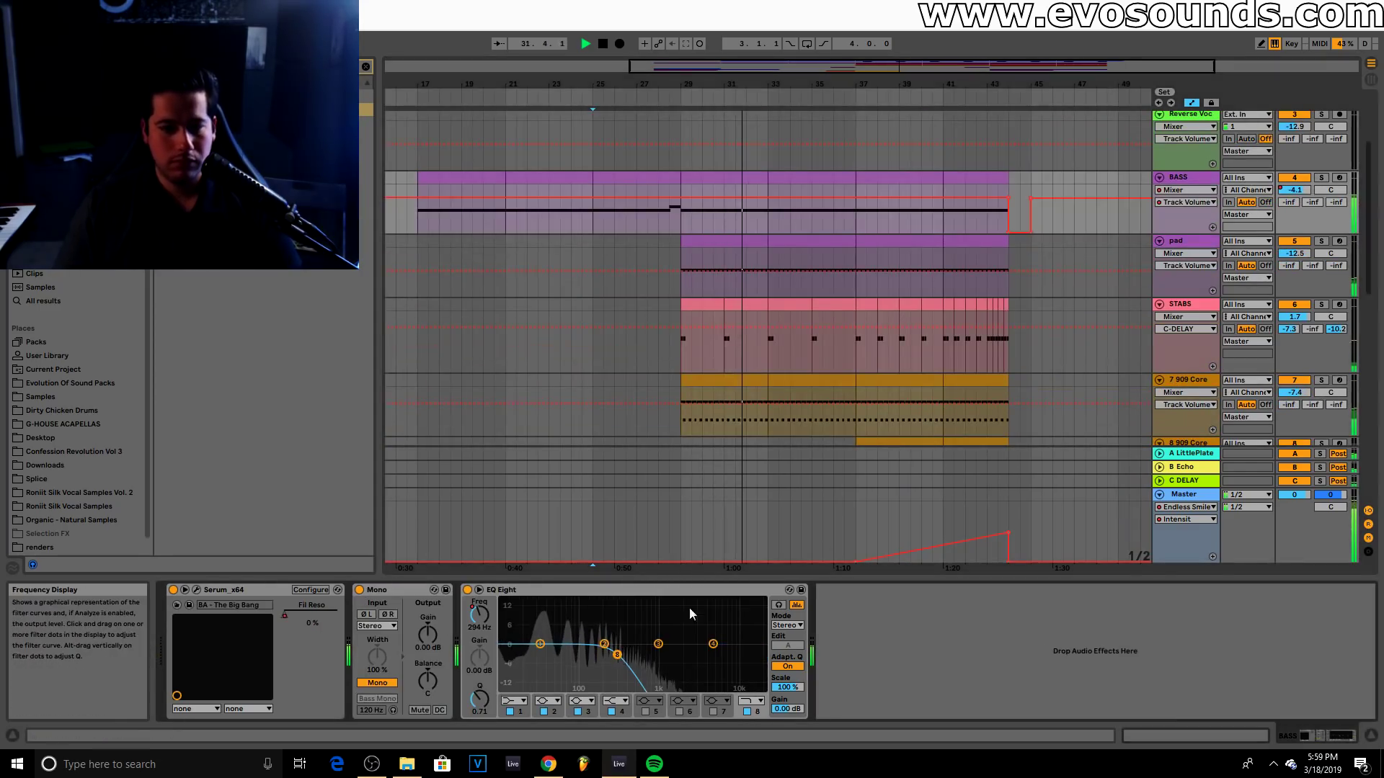
left_click_drag(1008, 198, 1008, 200)
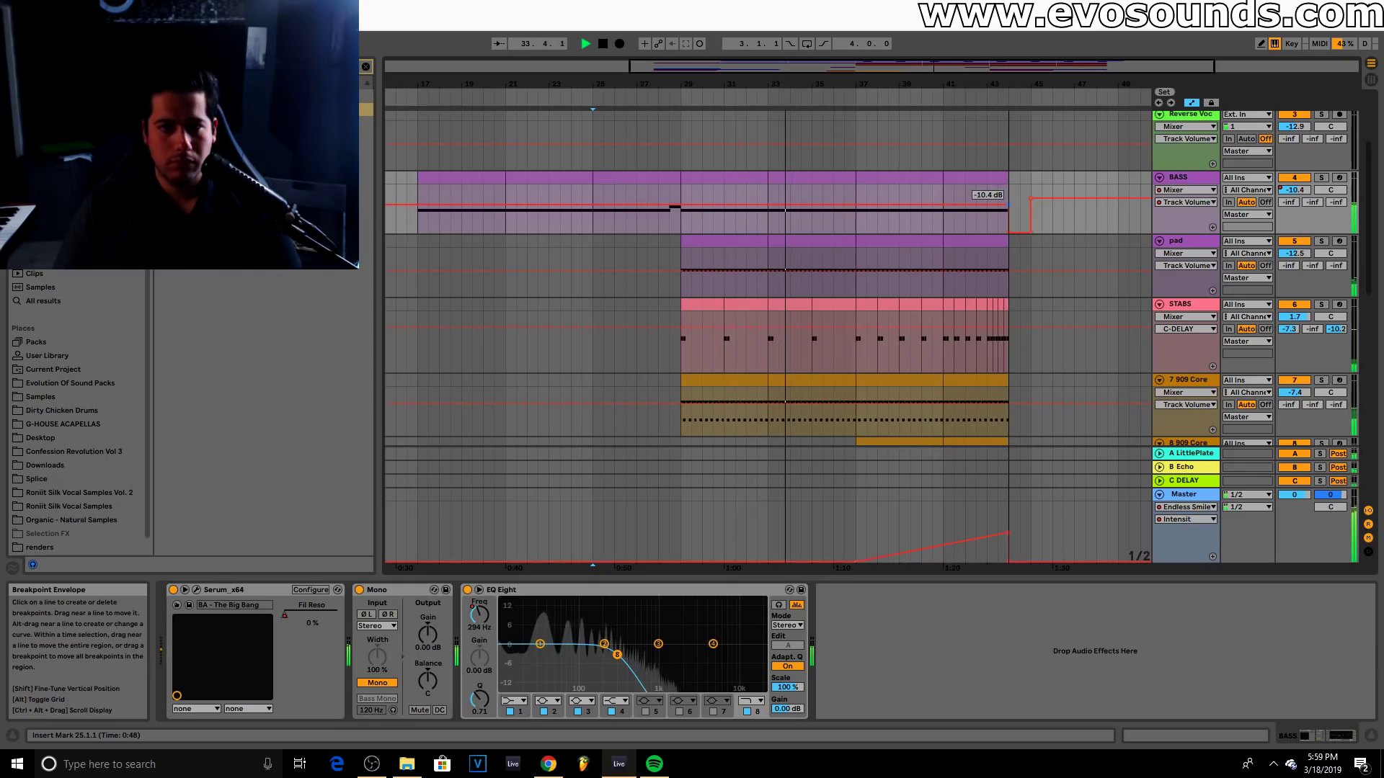
left_click_drag(1009, 204, 1009, 202)
Set the volume of bass track 10 to -2.1 dB
scroll(903, 297, "down", 10)
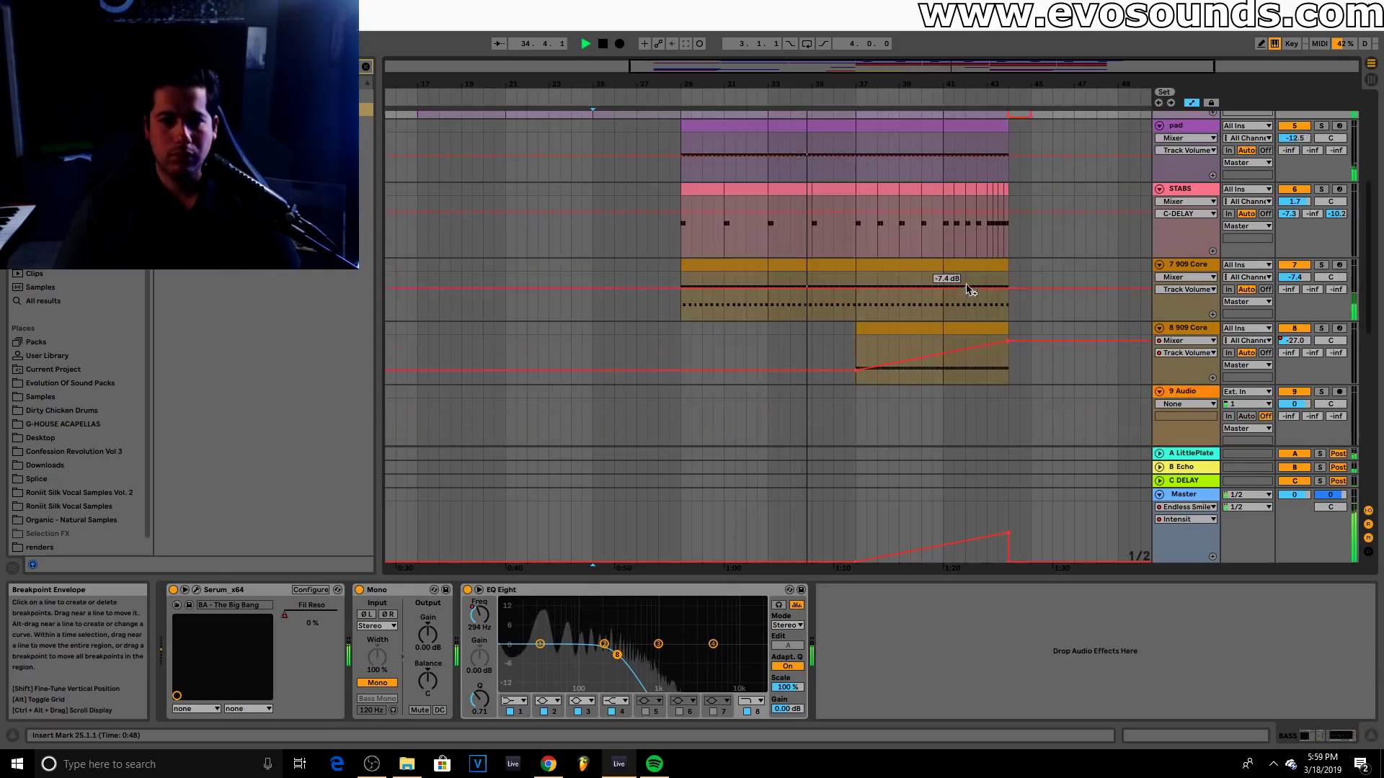
scroll(898, 314, "up", 8)
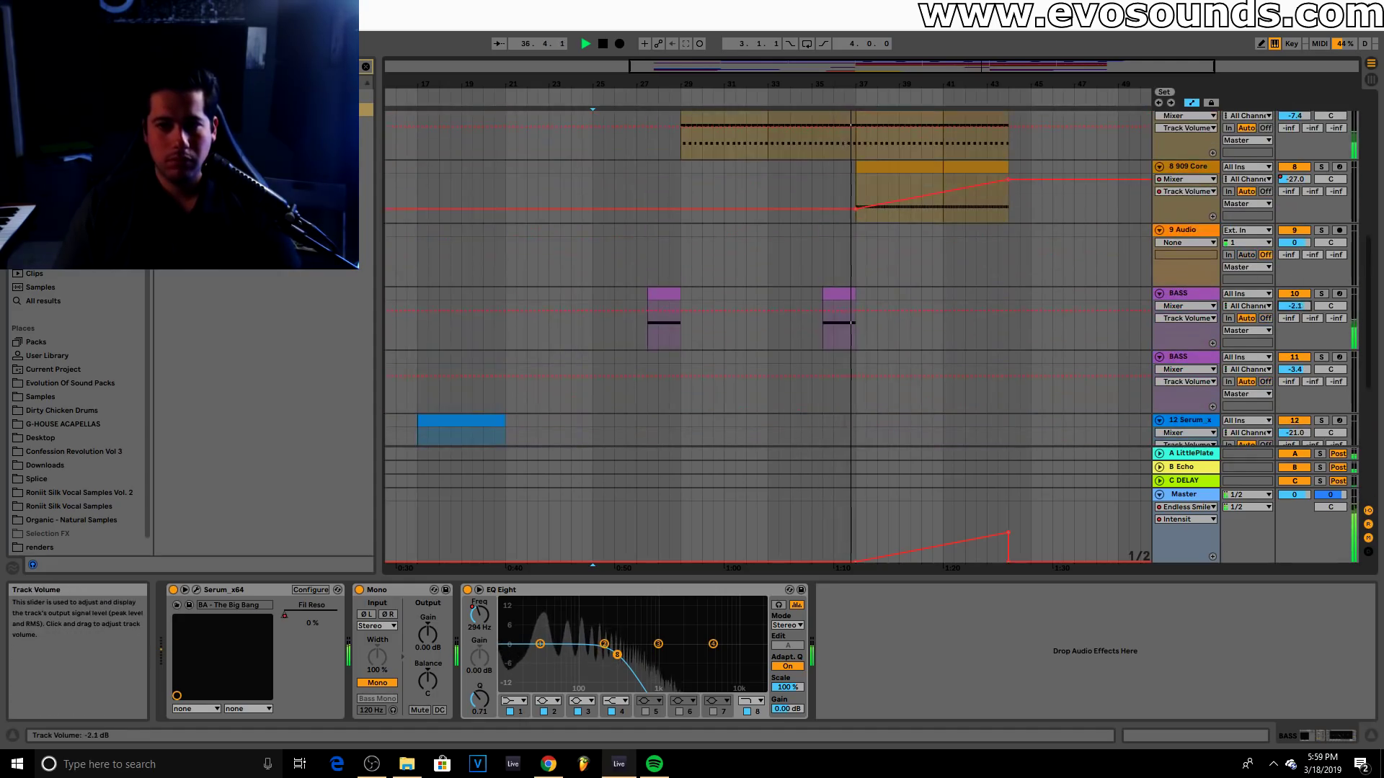
scroll(965, 249, "down", 8)
Automate the main bass track's EQ Eight band 8 frequency to fall from bar 37 to its lowest value at bar 44
scroll(948, 252, "up", 10)
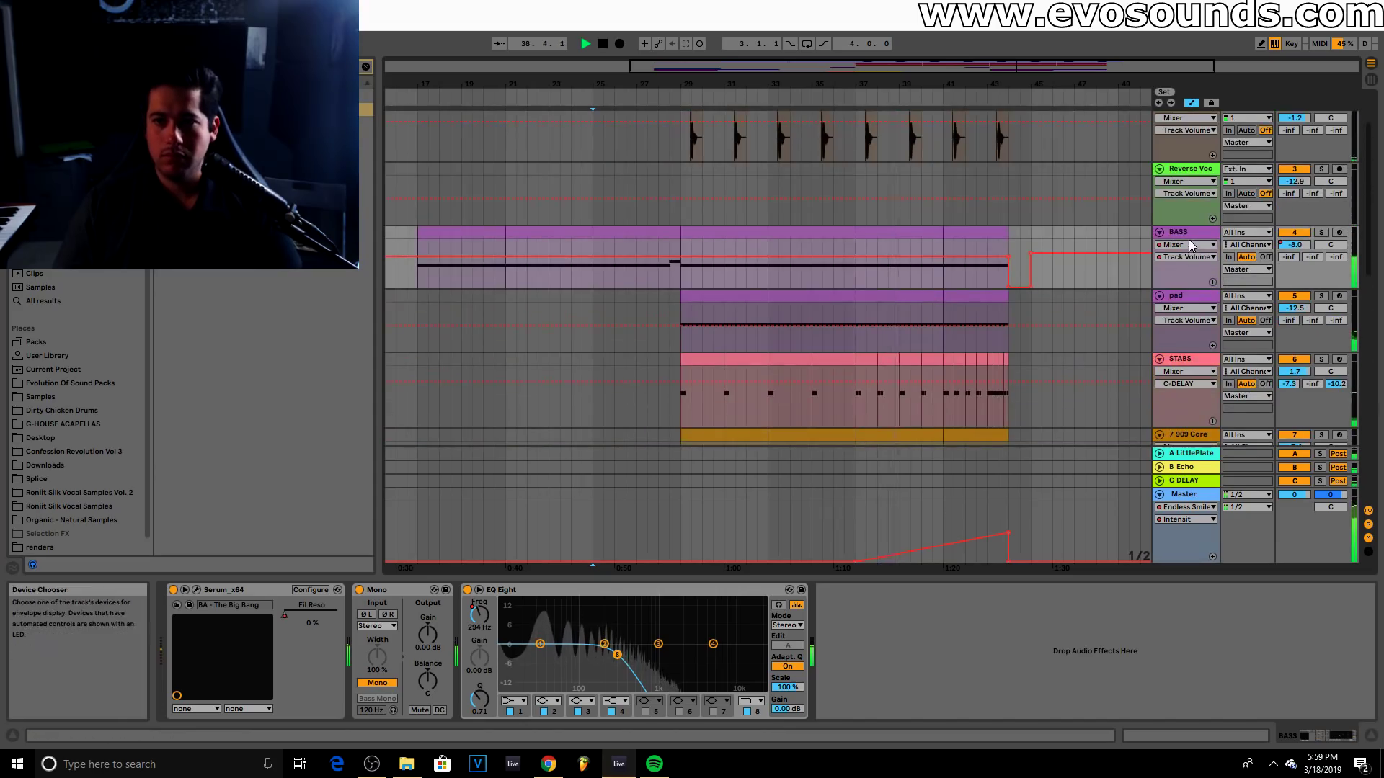
left_click(480, 616)
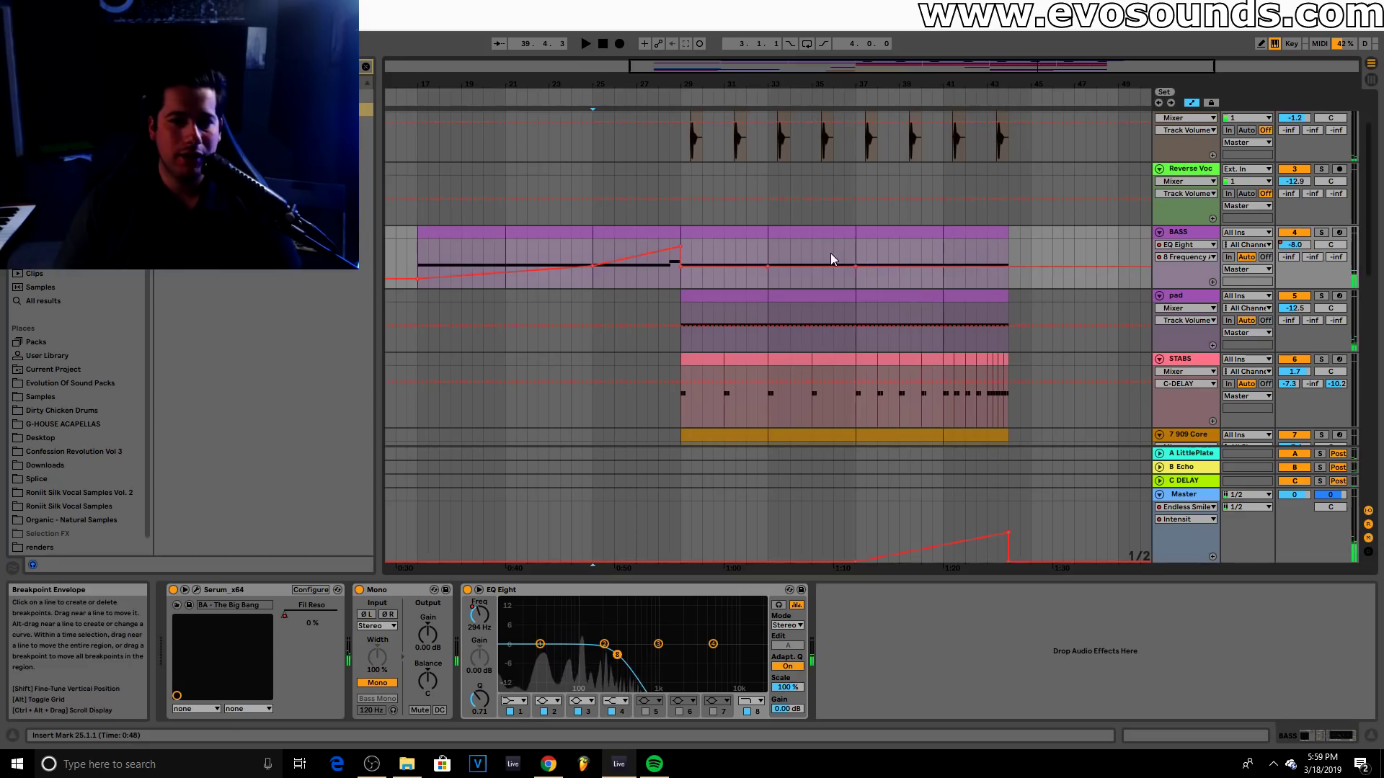
left_click(867, 251)
left_click_drag(1006, 272, 1005, 281)
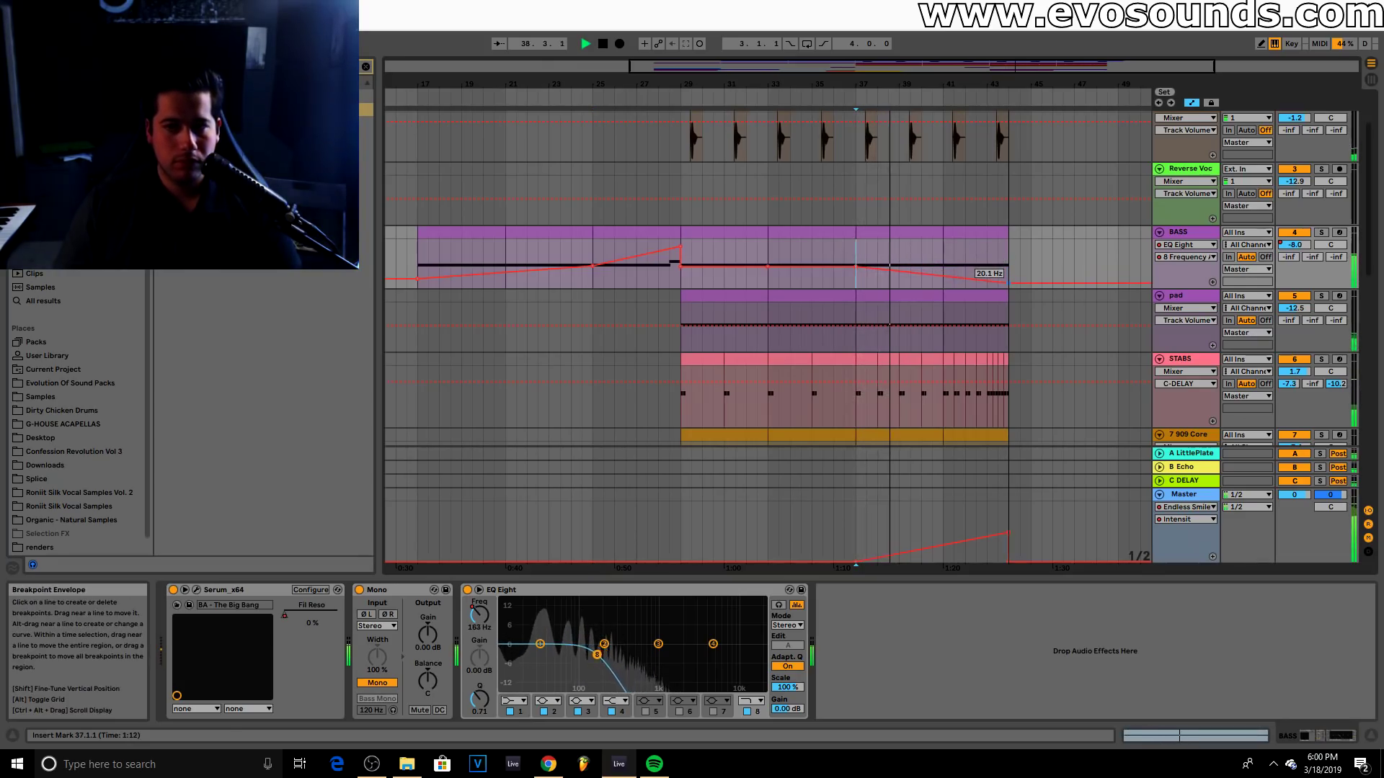
left_click_drag(1005, 283, 1005, 286)
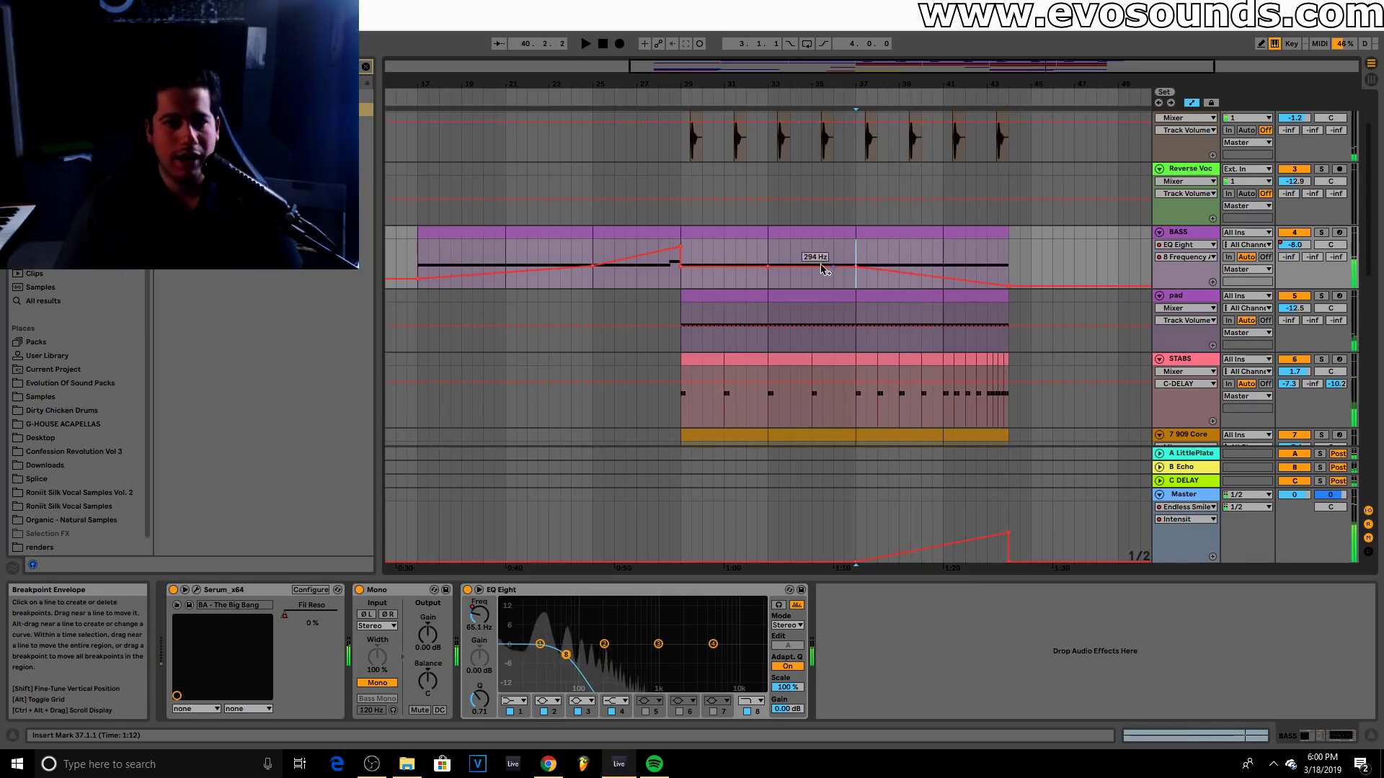
Automate the main bass track's EQ Eight band 8 frequency to rise from bar 33 to a peak at bar 37
left_click(769, 258)
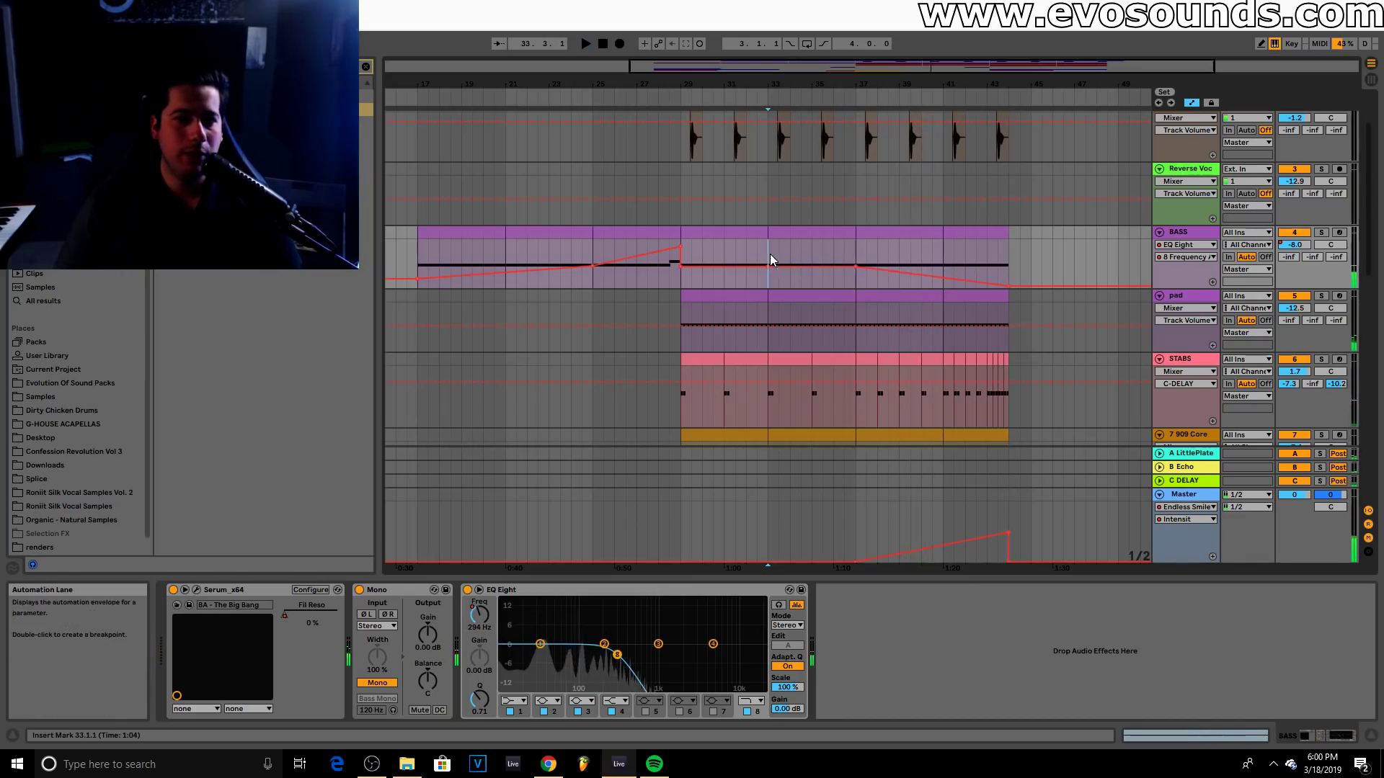
left_click(824, 259)
key("space")
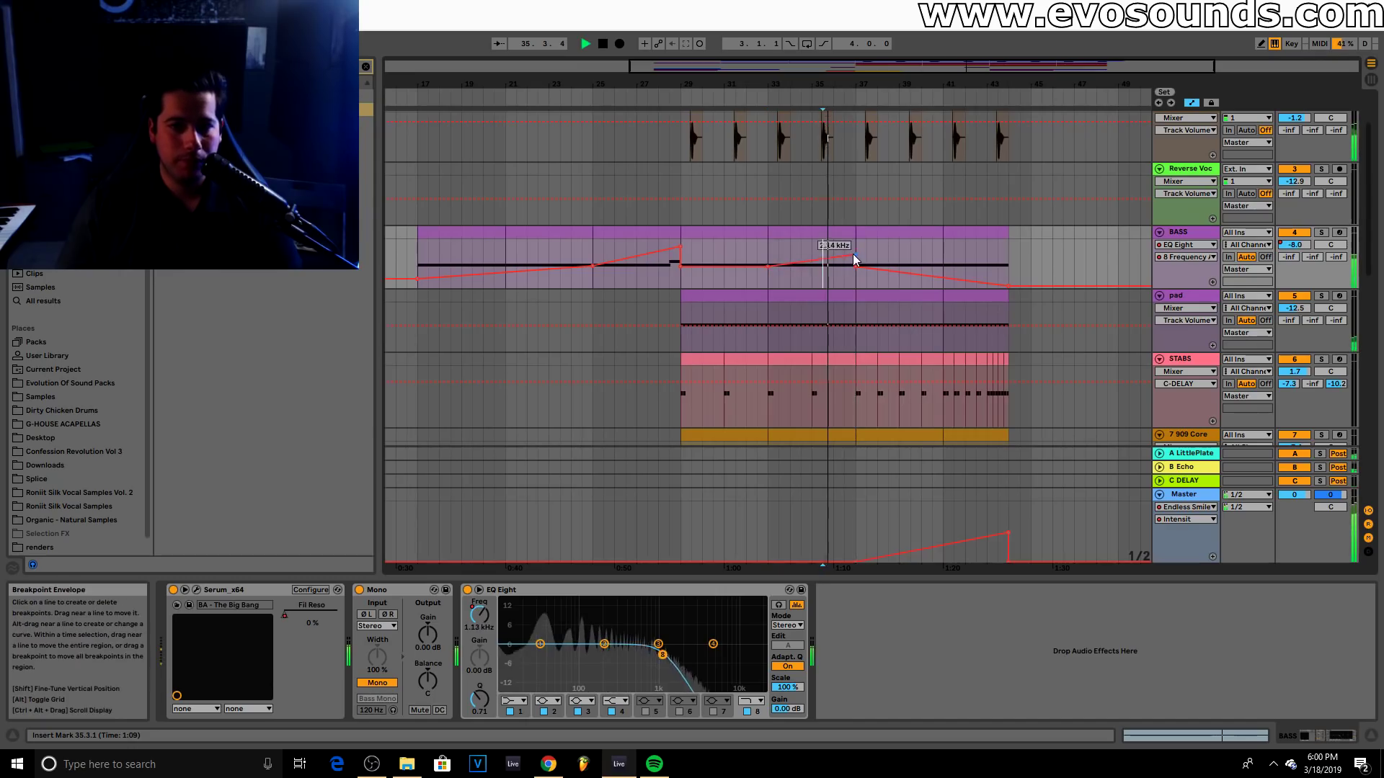
left_click_drag(851, 255, 847, 248)
key("space")
left_click(836, 274)
Play the build-up from bar 36 into the drop and review the tracks from ACID down to the uplifter and STABS
key("space")
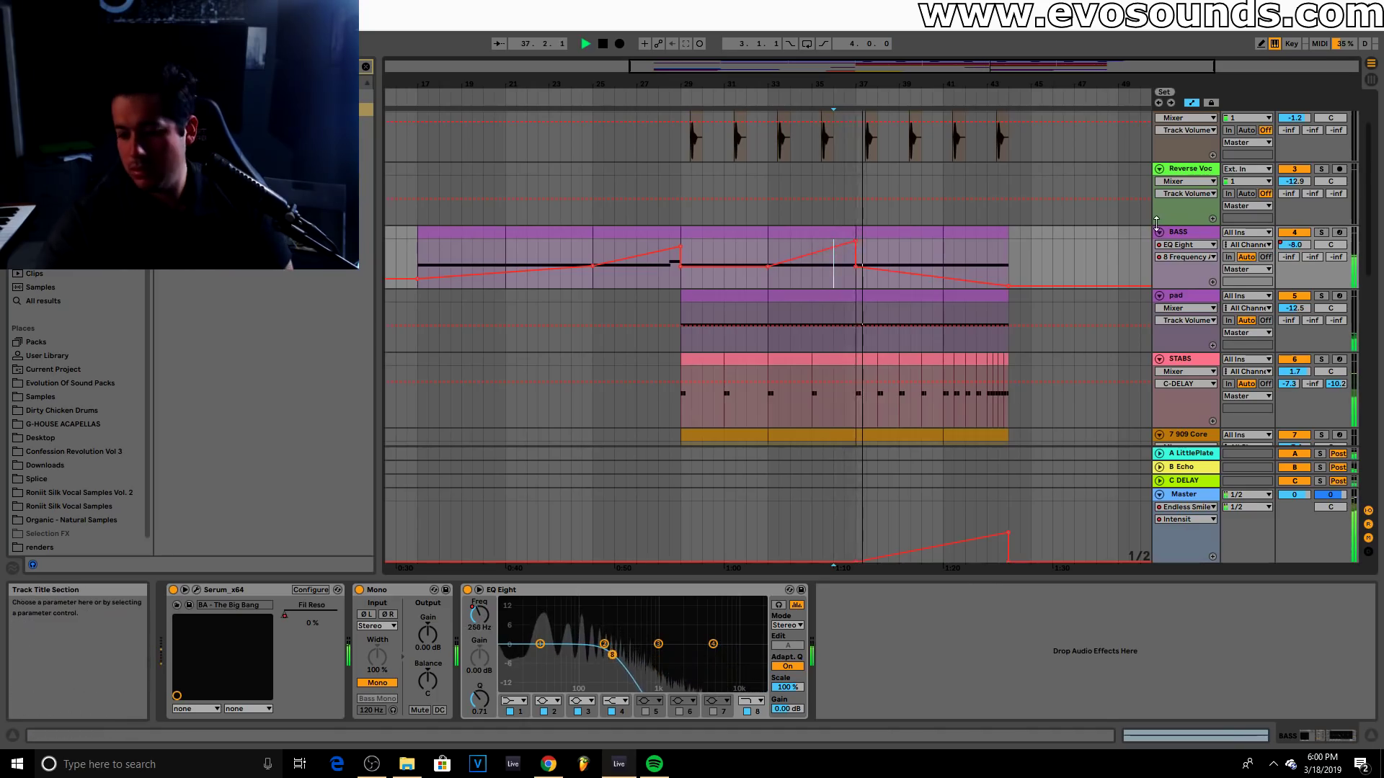
scroll(1067, 187, "up", 3)
left_click_drag(1052, 65, 1052, 71)
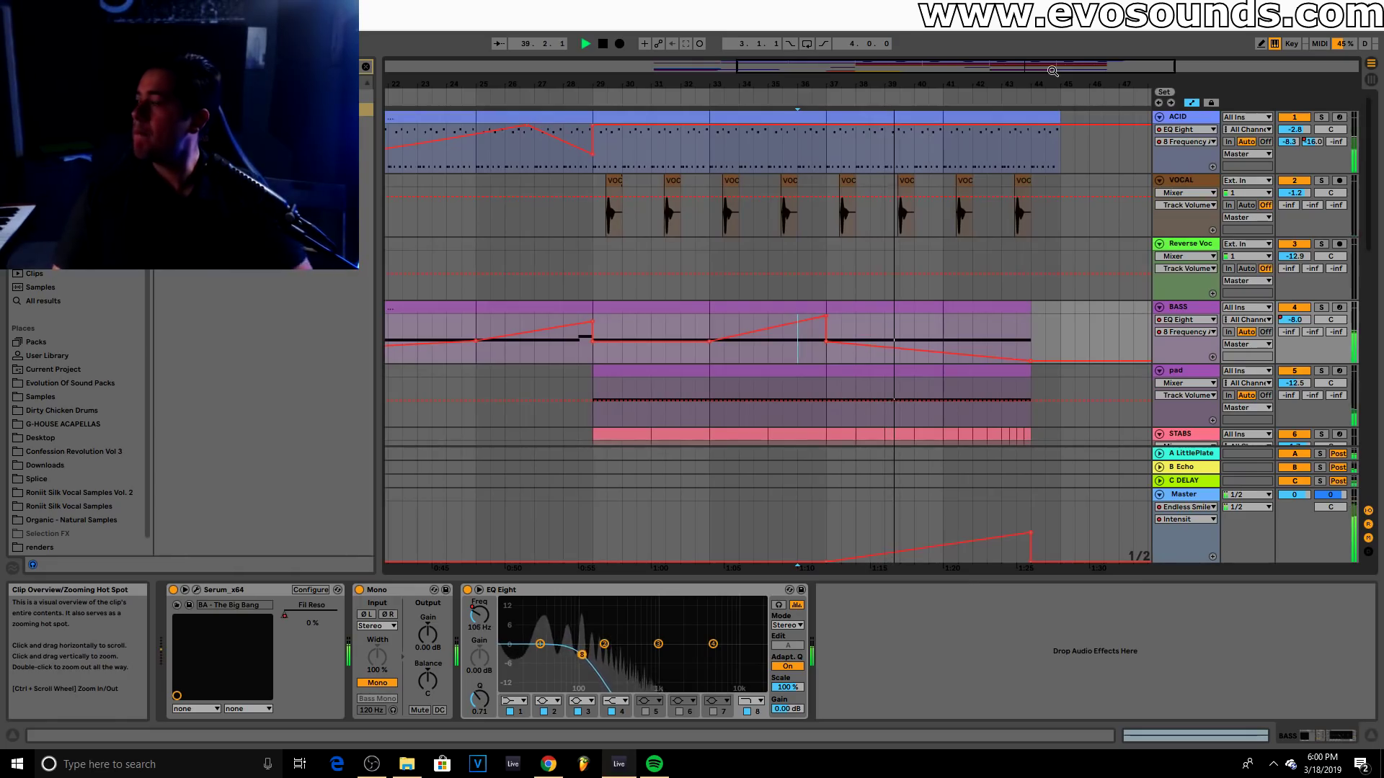
scroll(1002, 297, "down", 3)
scroll(1002, 297, "down", 6)
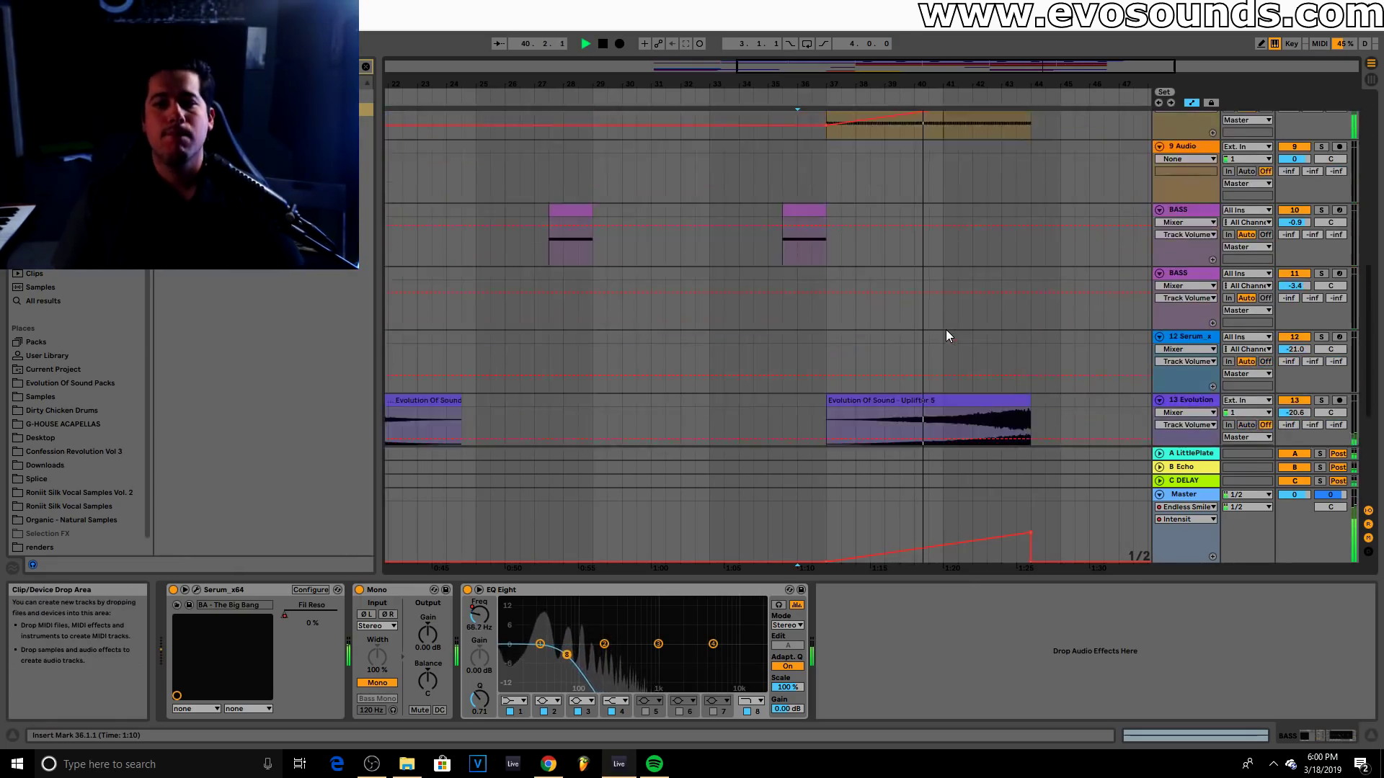
left_click_drag(1049, 72, 1047, 77)
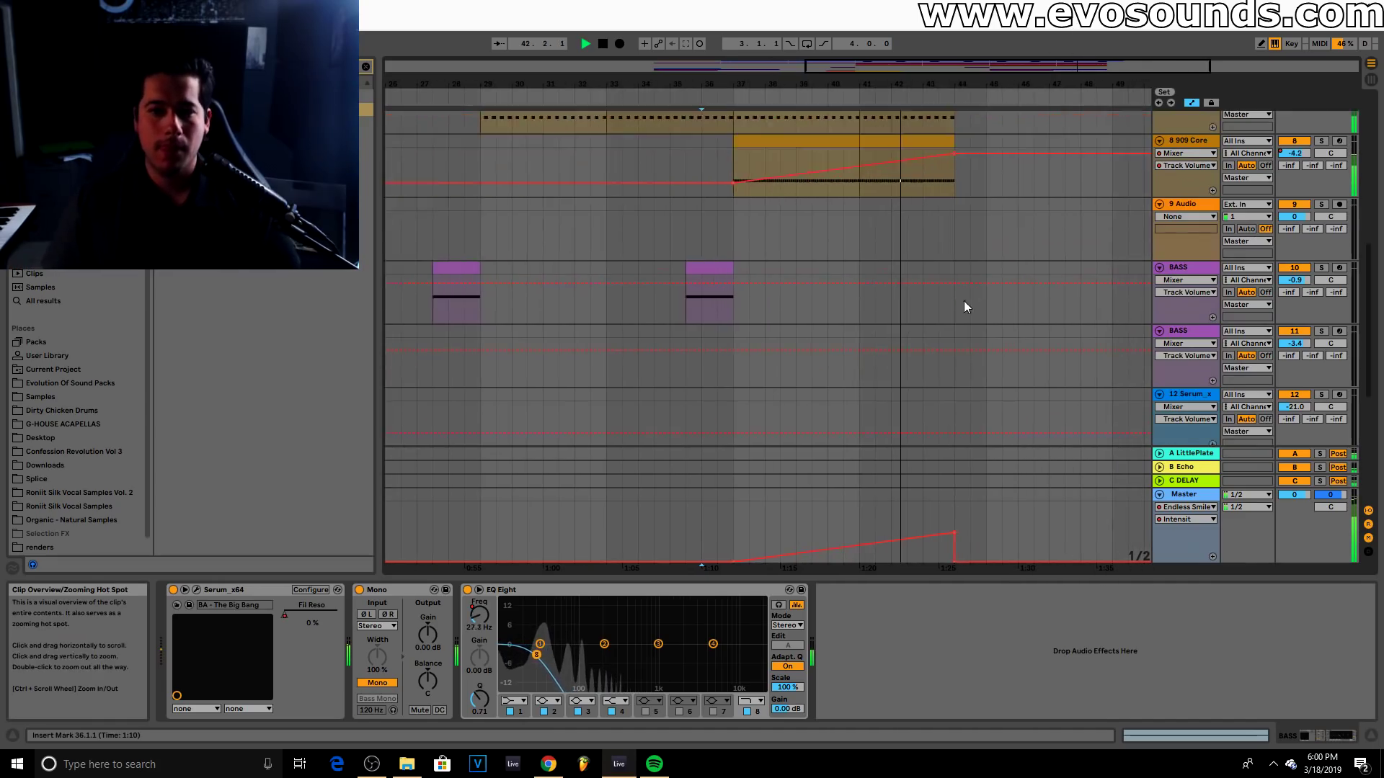
scroll(951, 289, "up", 5)
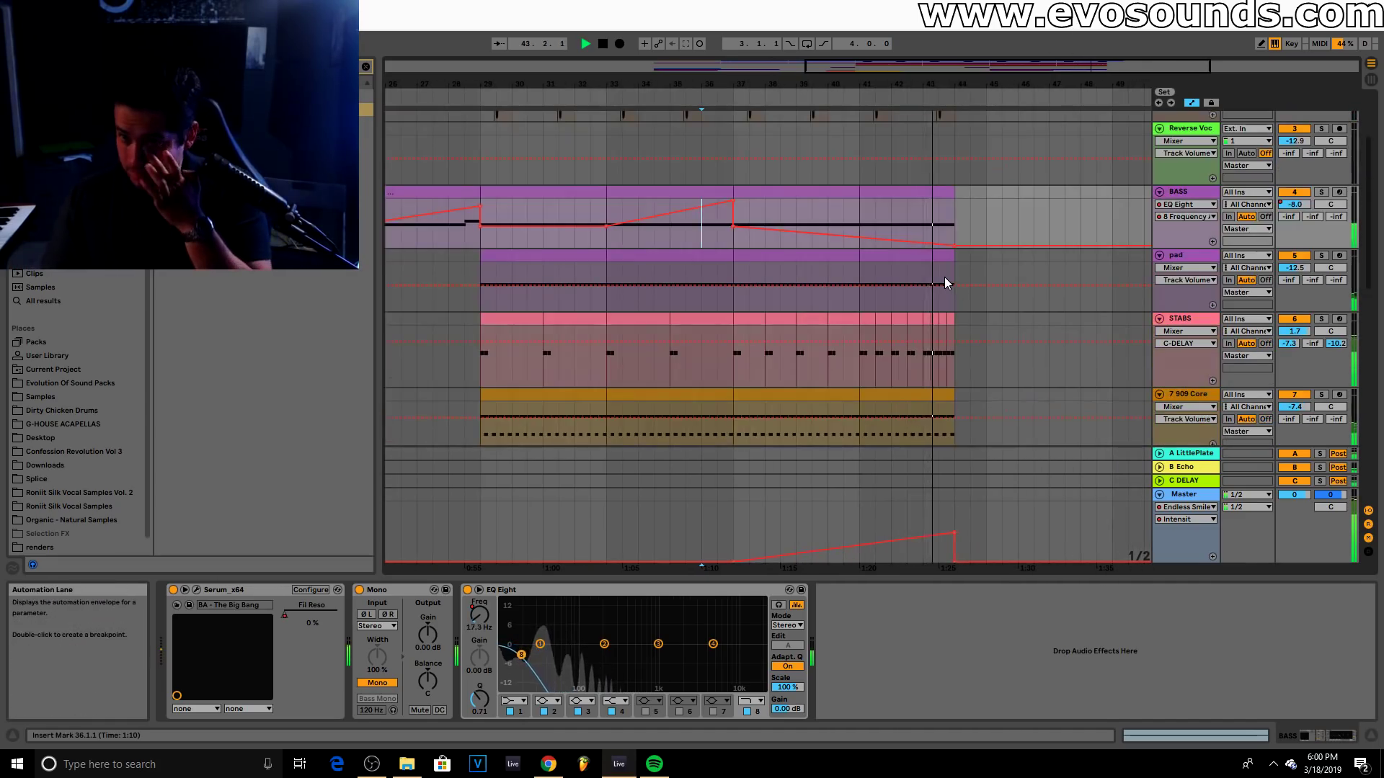
left_click(1182, 319)
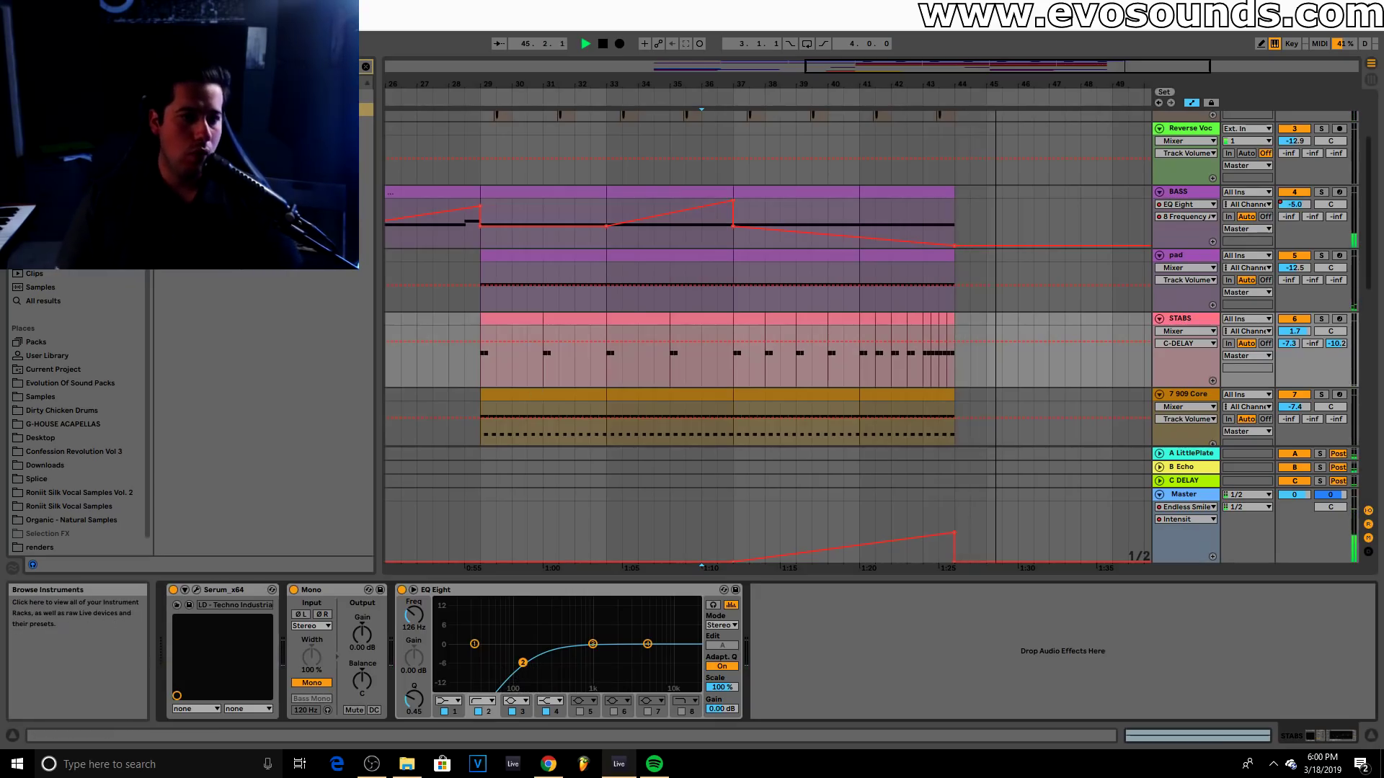
key("space")
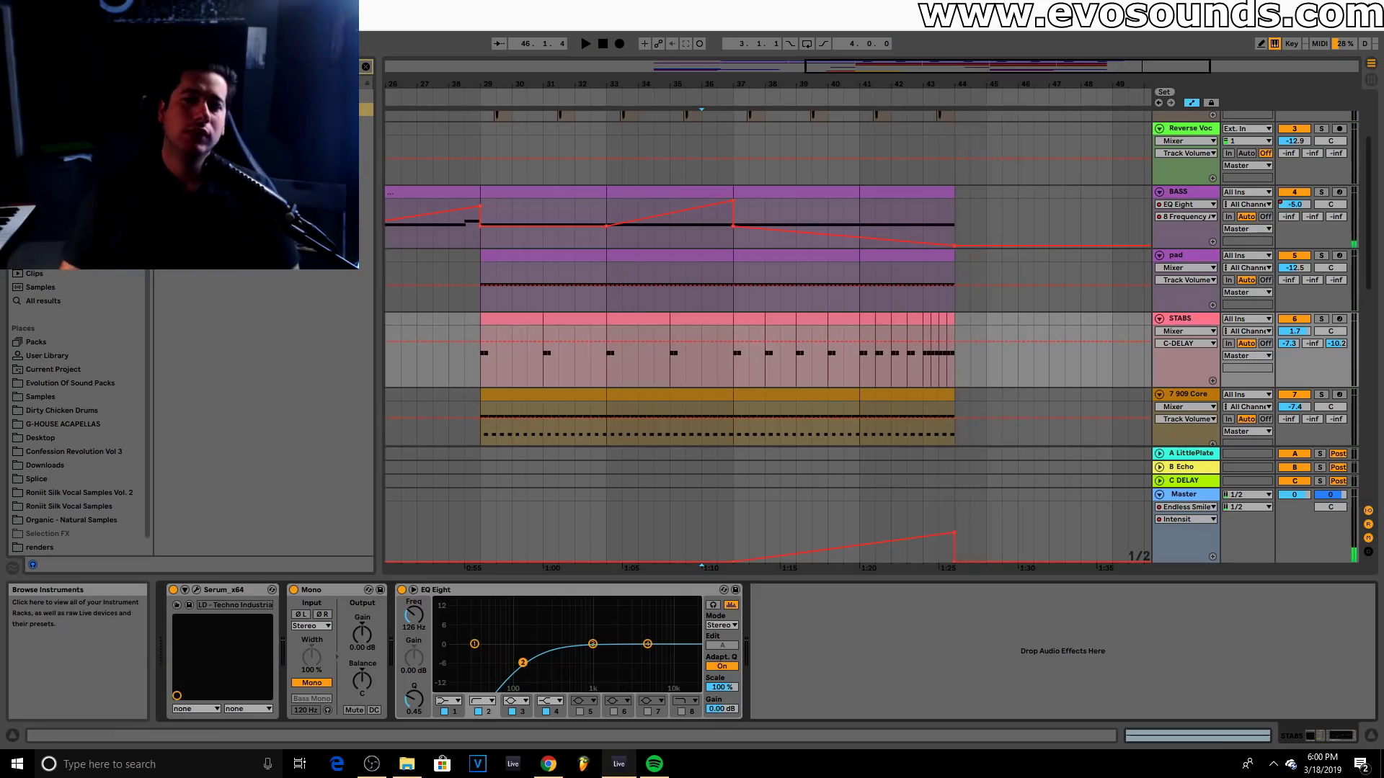
Add a MIDI track below the main bass and paste the bass's one-bar phrase from bar 28 into it at bar 45
left_click_drag(473, 241, 454, 199)
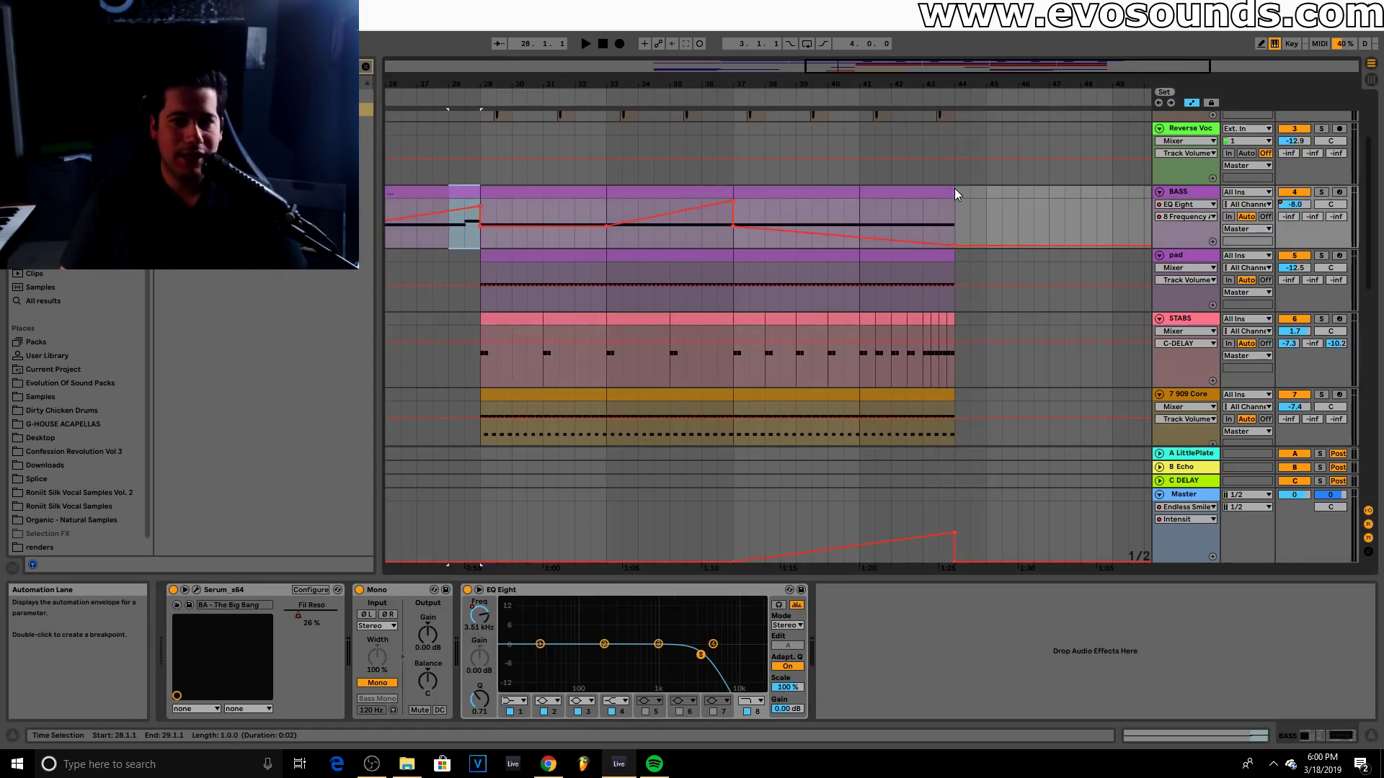
left_click(1203, 196)
key("ctrl+shift+t")
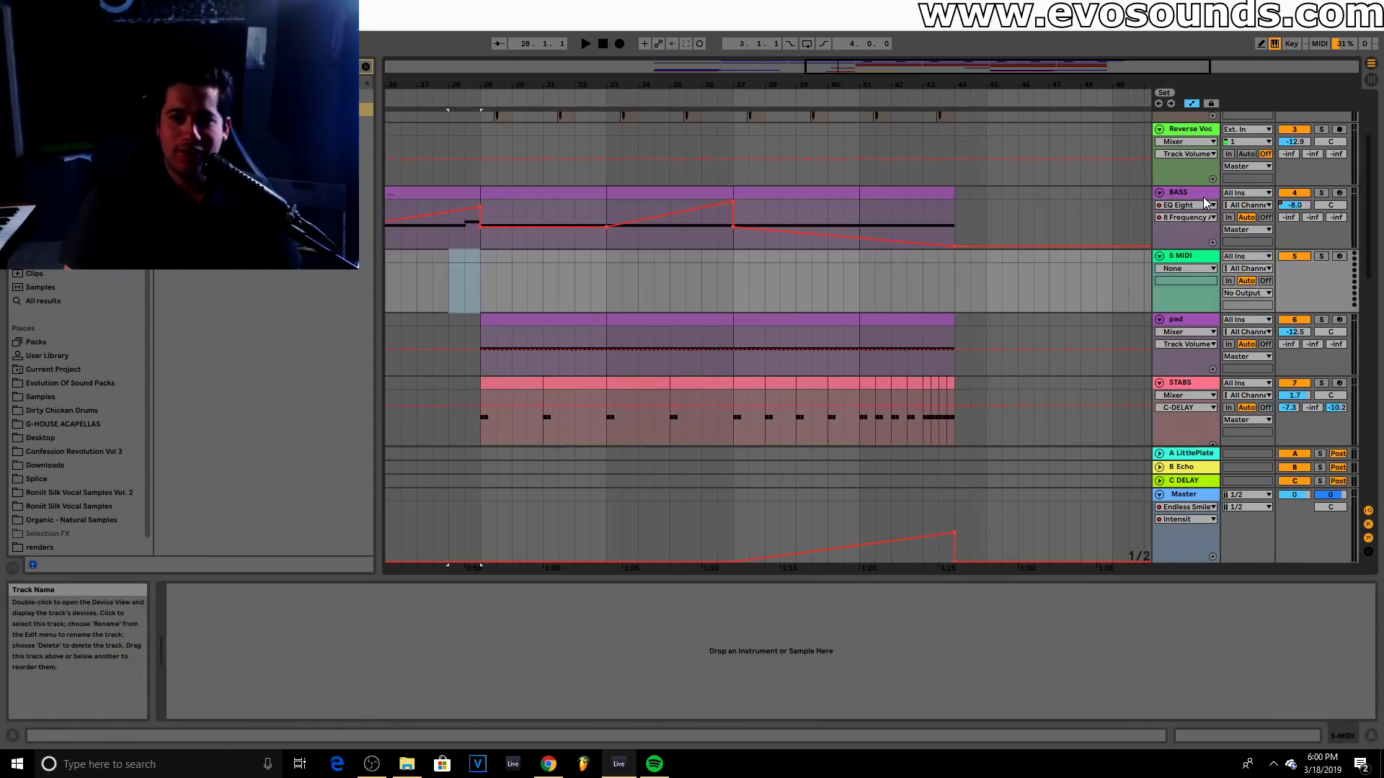
left_click_drag(478, 244, 452, 198)
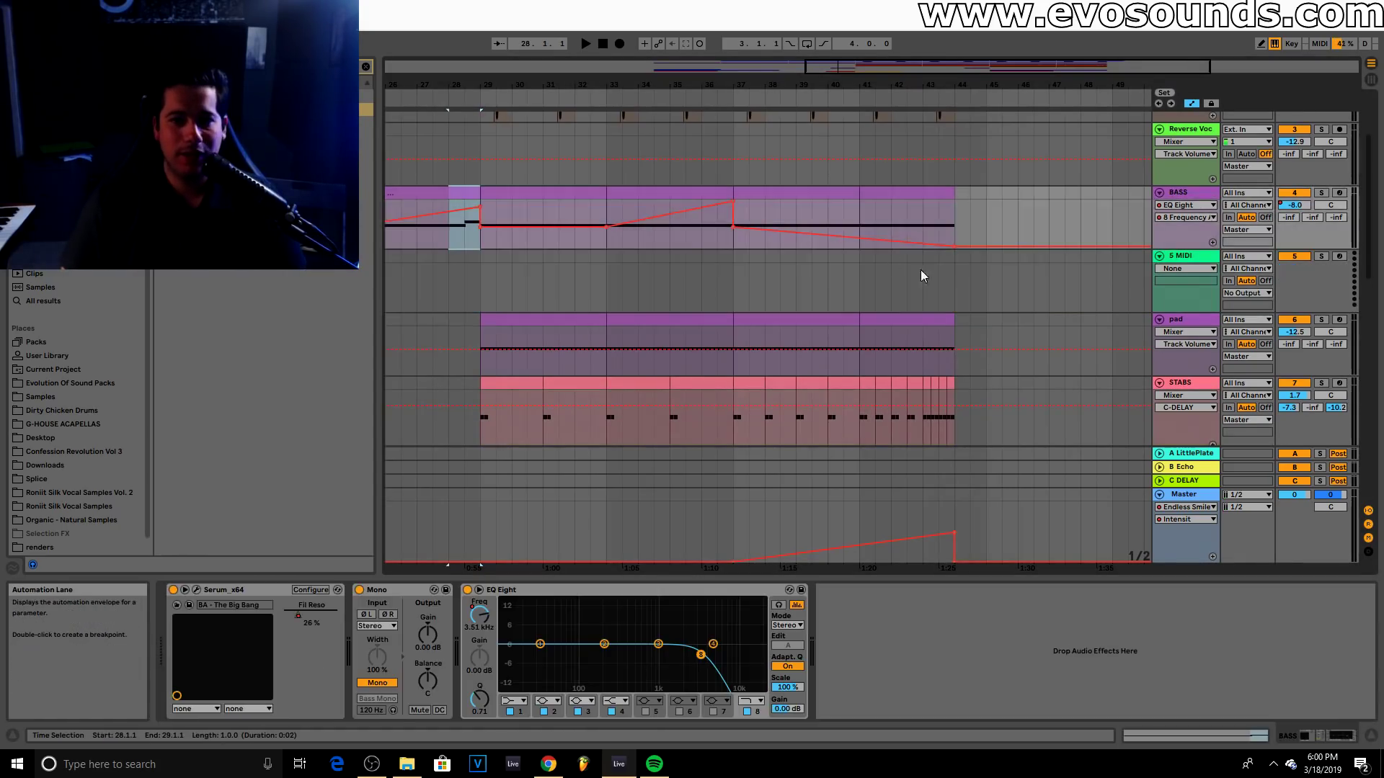
left_click(956, 264)
key("space")
key("ctrl+v")
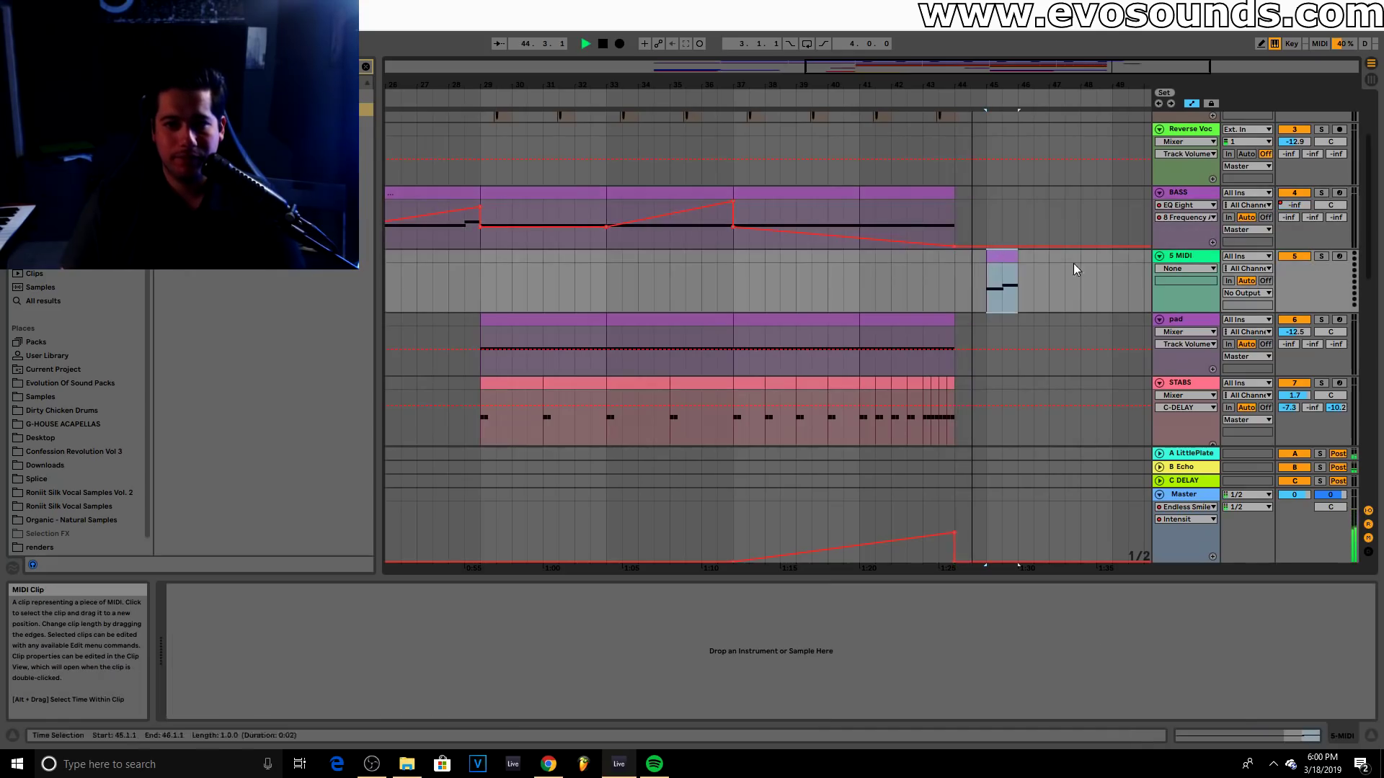
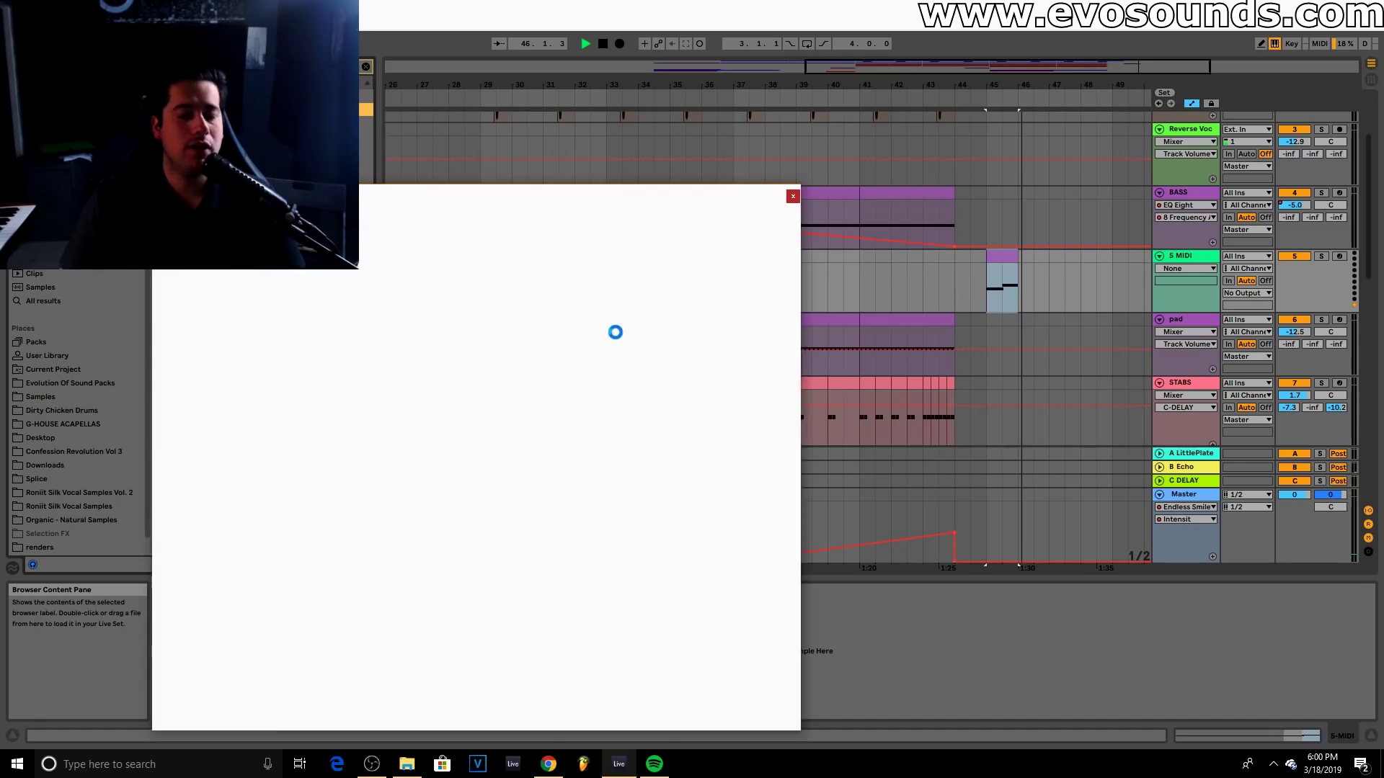
Load the LD - Techno Supersaw preset in Serum on the new track and set the track's volume to -15.7 dB
key("space")
left_click(559, 219)
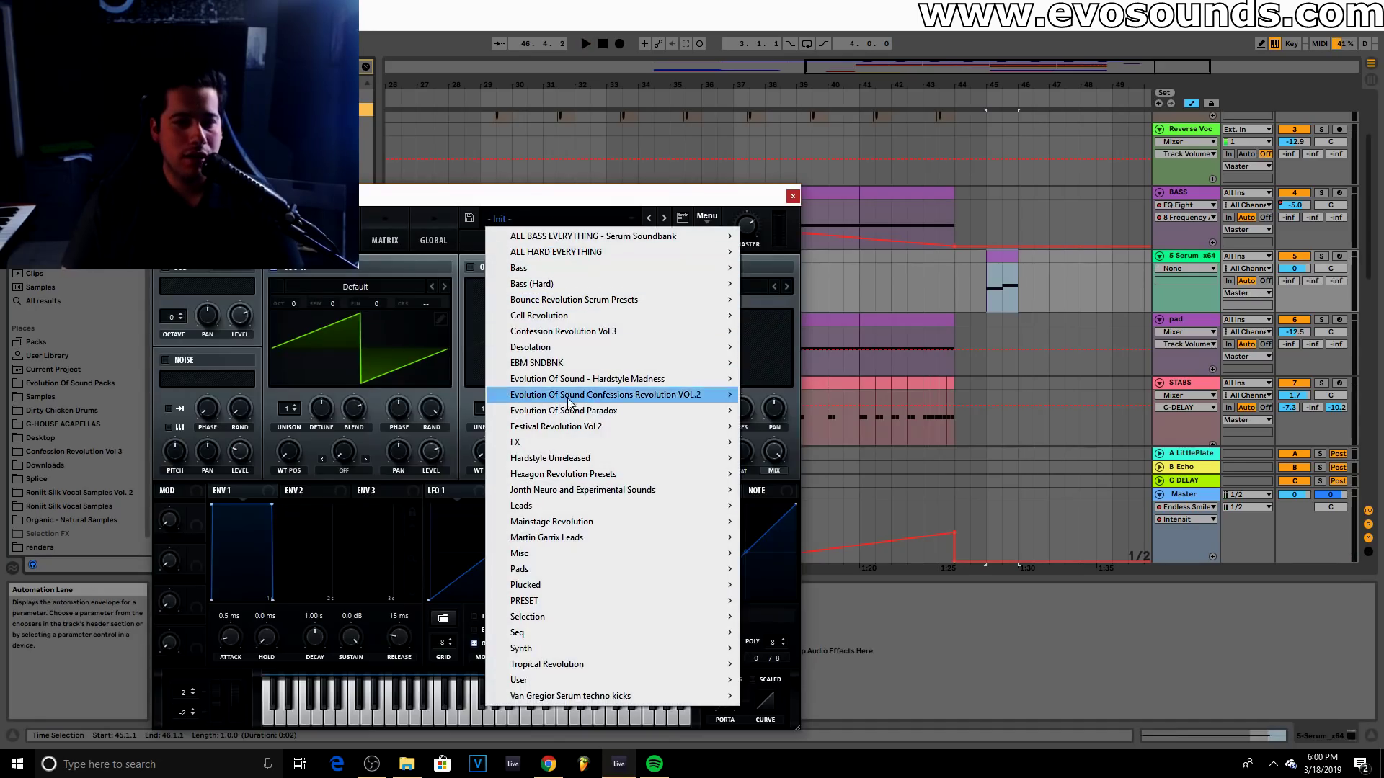
mouse_move(569, 401)
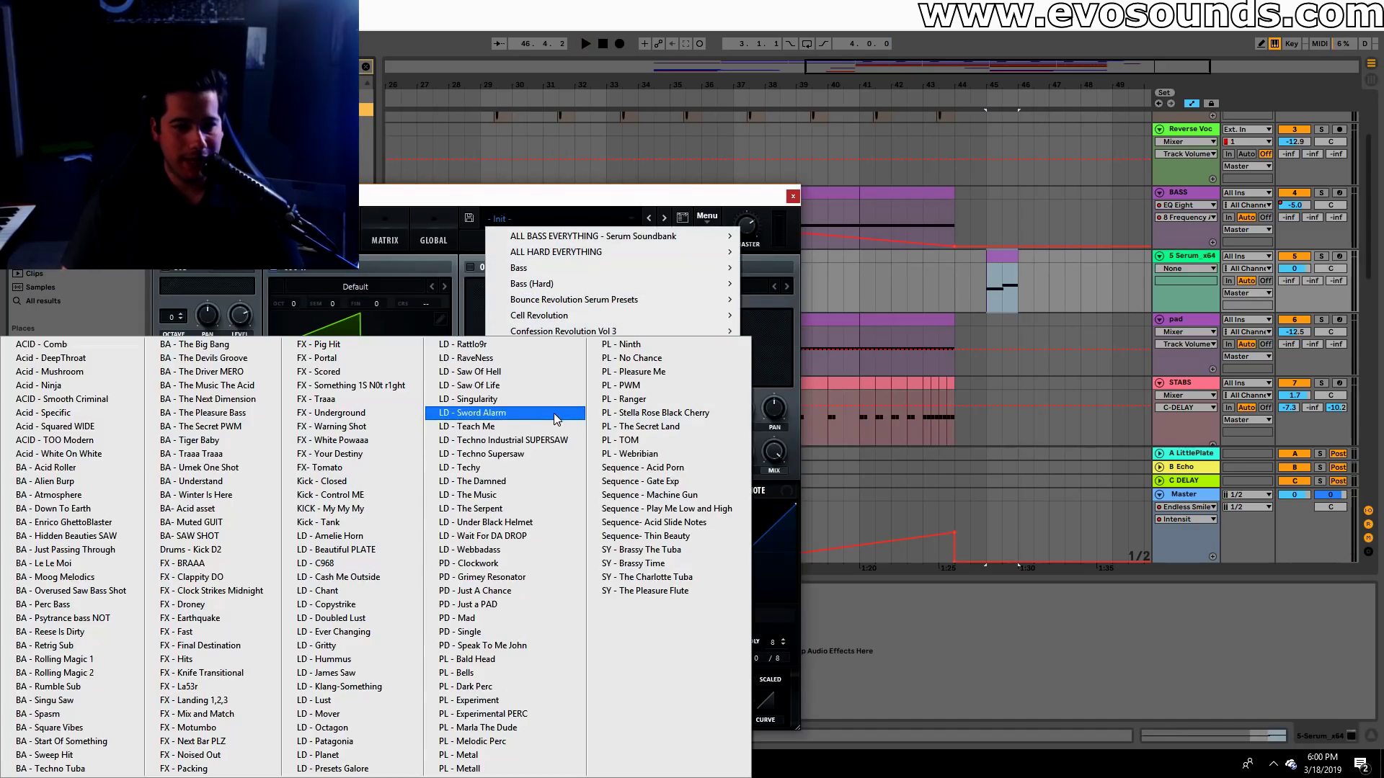
left_click(529, 453)
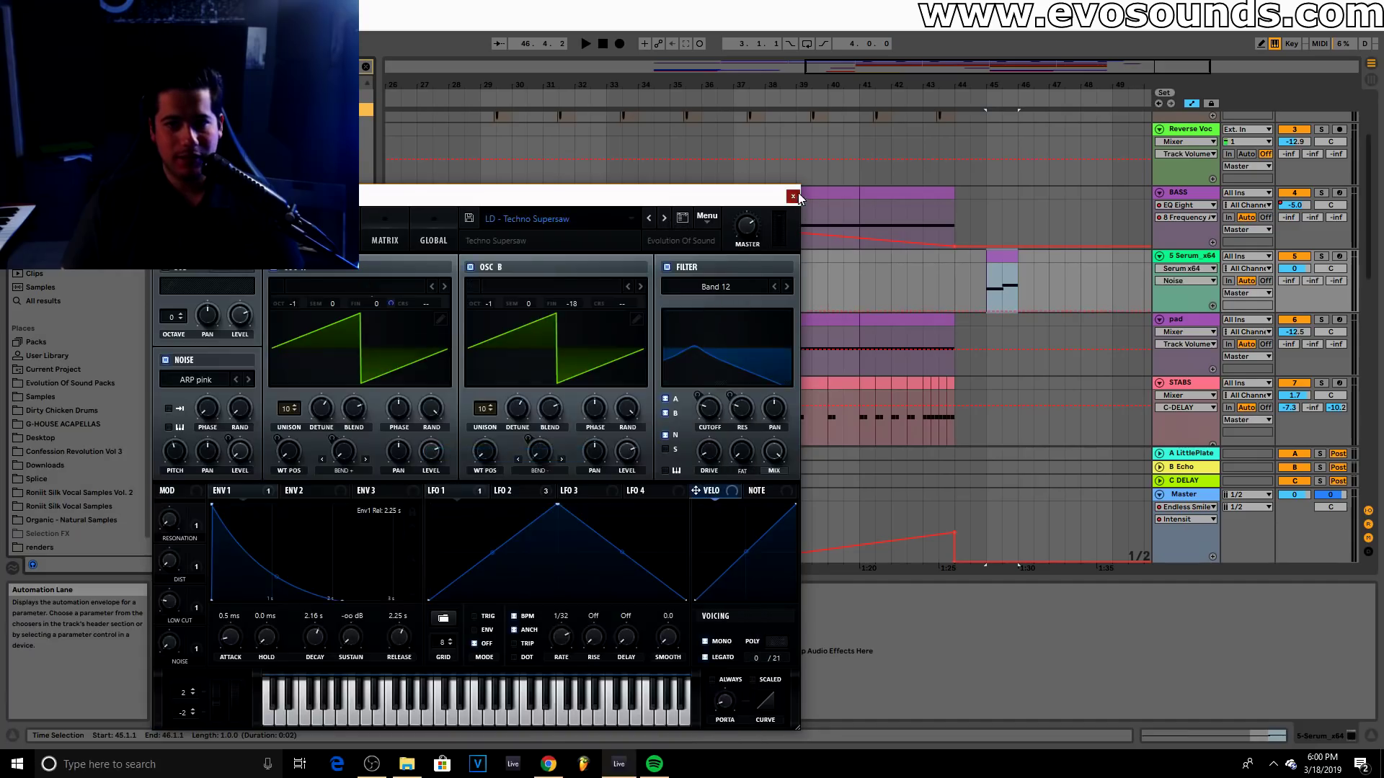
left_click(792, 196)
key("space")
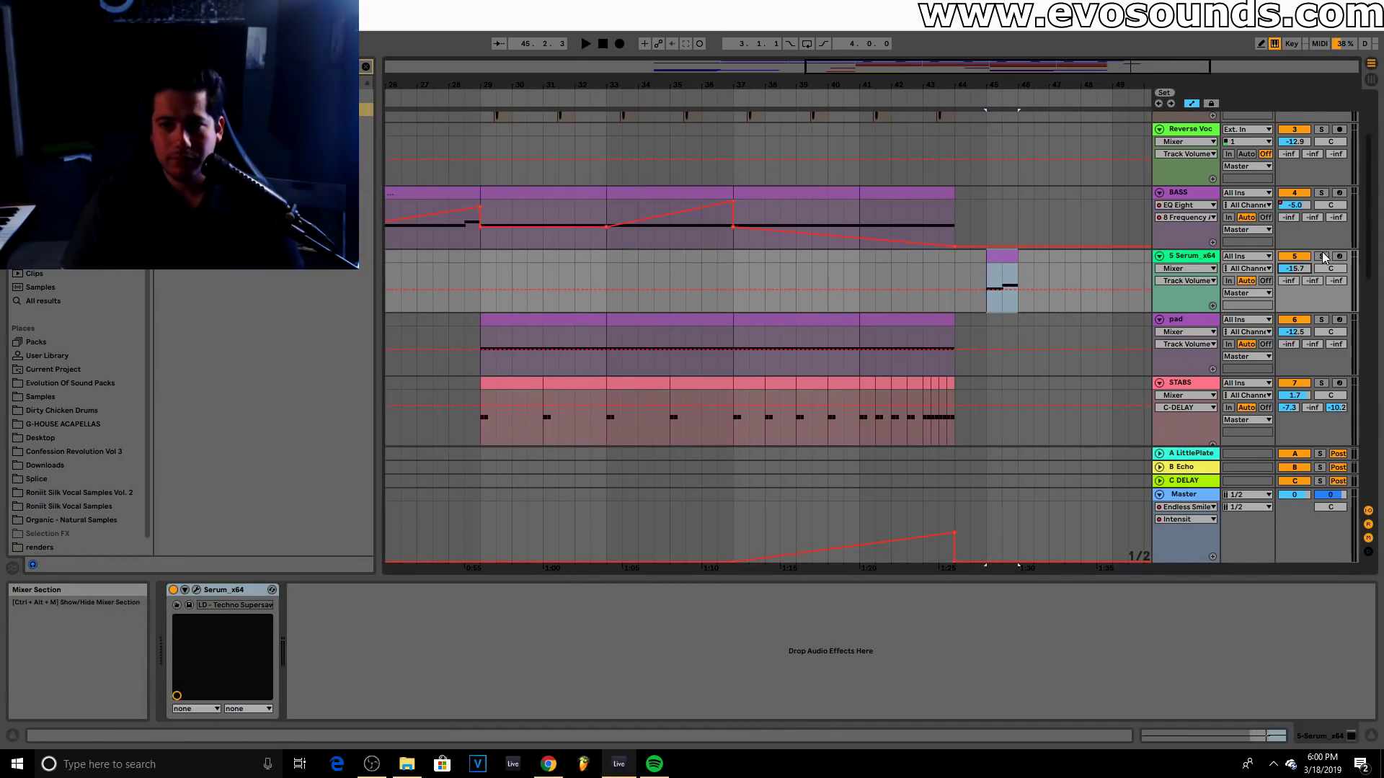
Edit the bar 45 clip so one D3 note fills its first half before the D#3 note, and audition it soloed
double_click(1003, 281)
scroll(788, 565, "down", 3)
left_click(622, 612)
key("ctrl+a")
key("space")
left_click(487, 567)
left_click_drag(487, 567, 731, 561)
key("Delete")
left_click_drag(476, 563, 917, 563)
key("space")
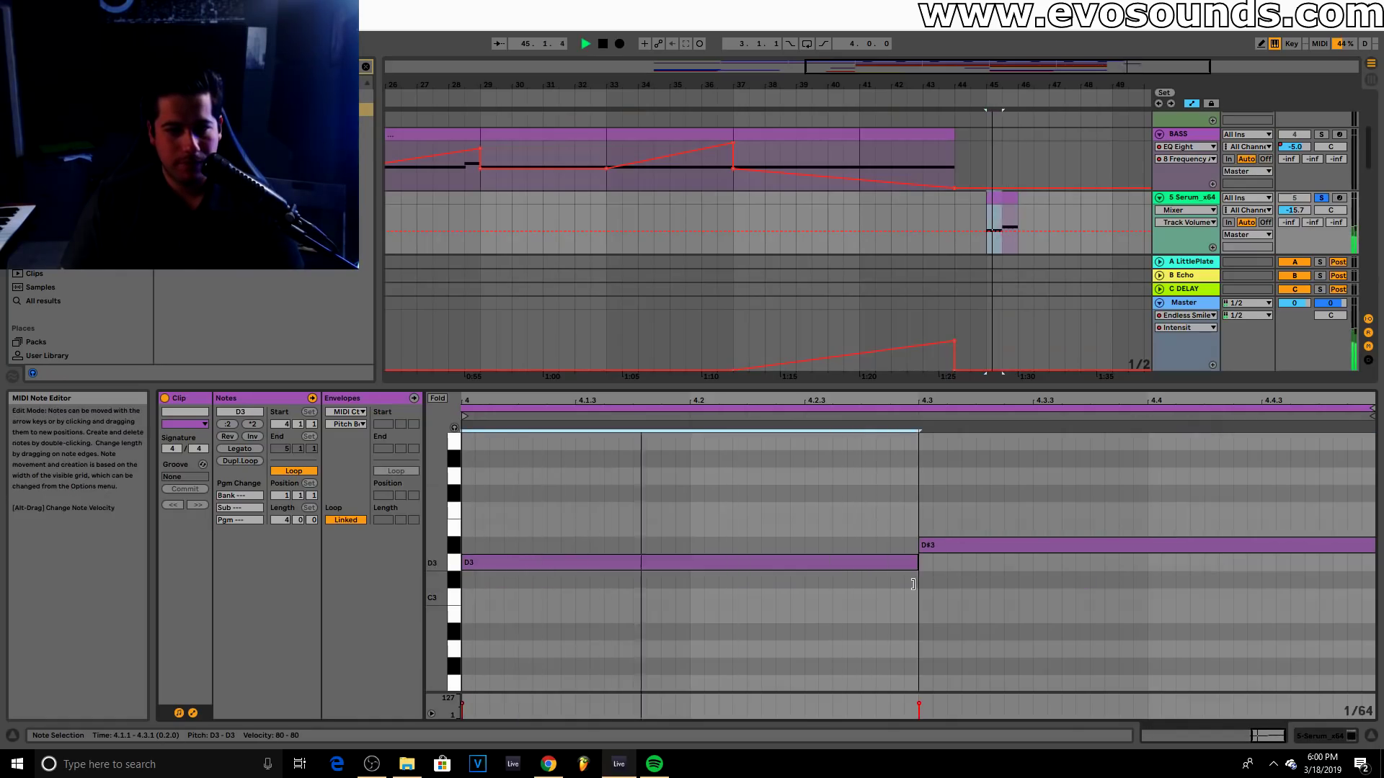
key("space")
Raise the new Serum track's volume to -2.2 dB and unsolo it to hear it with the build-up
left_click_drag(1294, 210, 1295, 200)
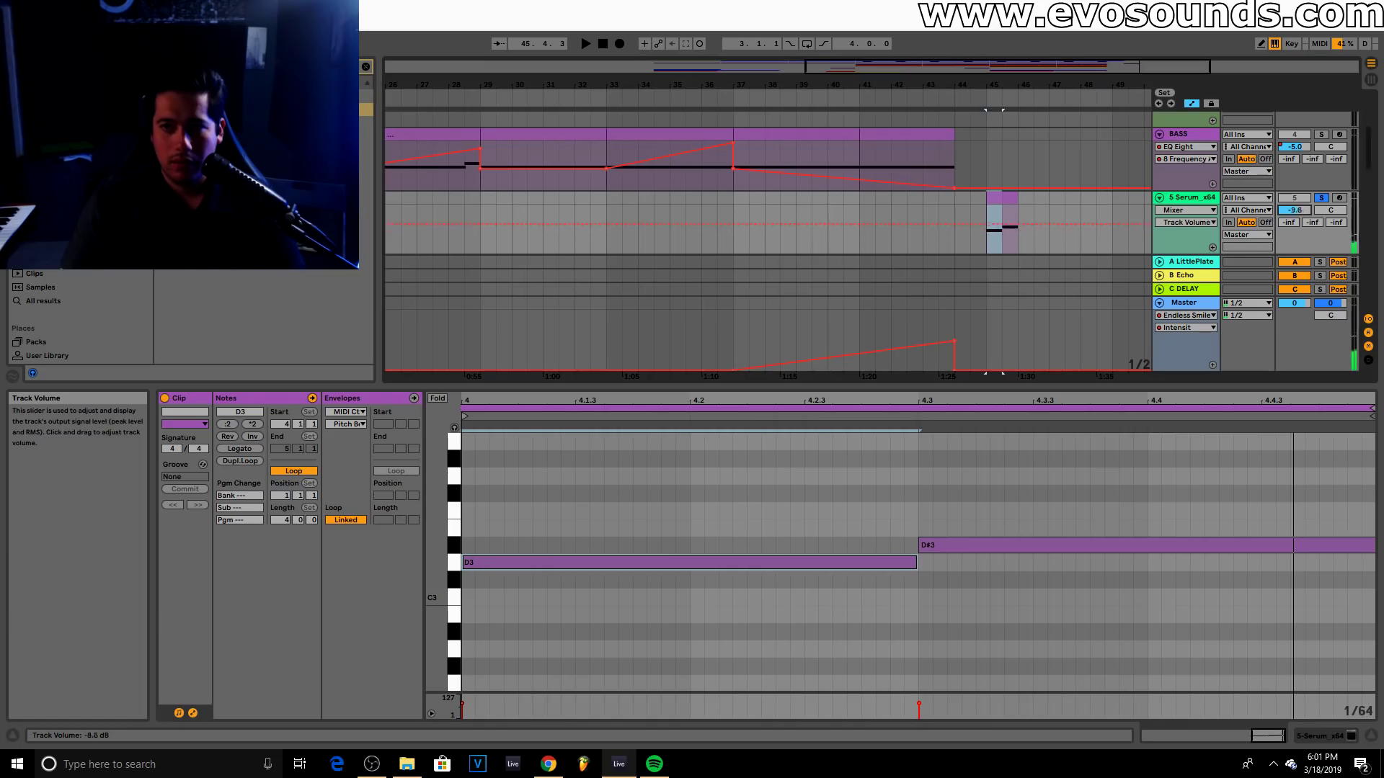
double_click(1196, 199)
key("space")
left_click(1321, 199)
left_click(935, 201)
key("space")
Transpose all notes in the bar 45 clip down one octave to D2 and D#2, and set the track's volume to 3.2 dB
double_click(1002, 198)
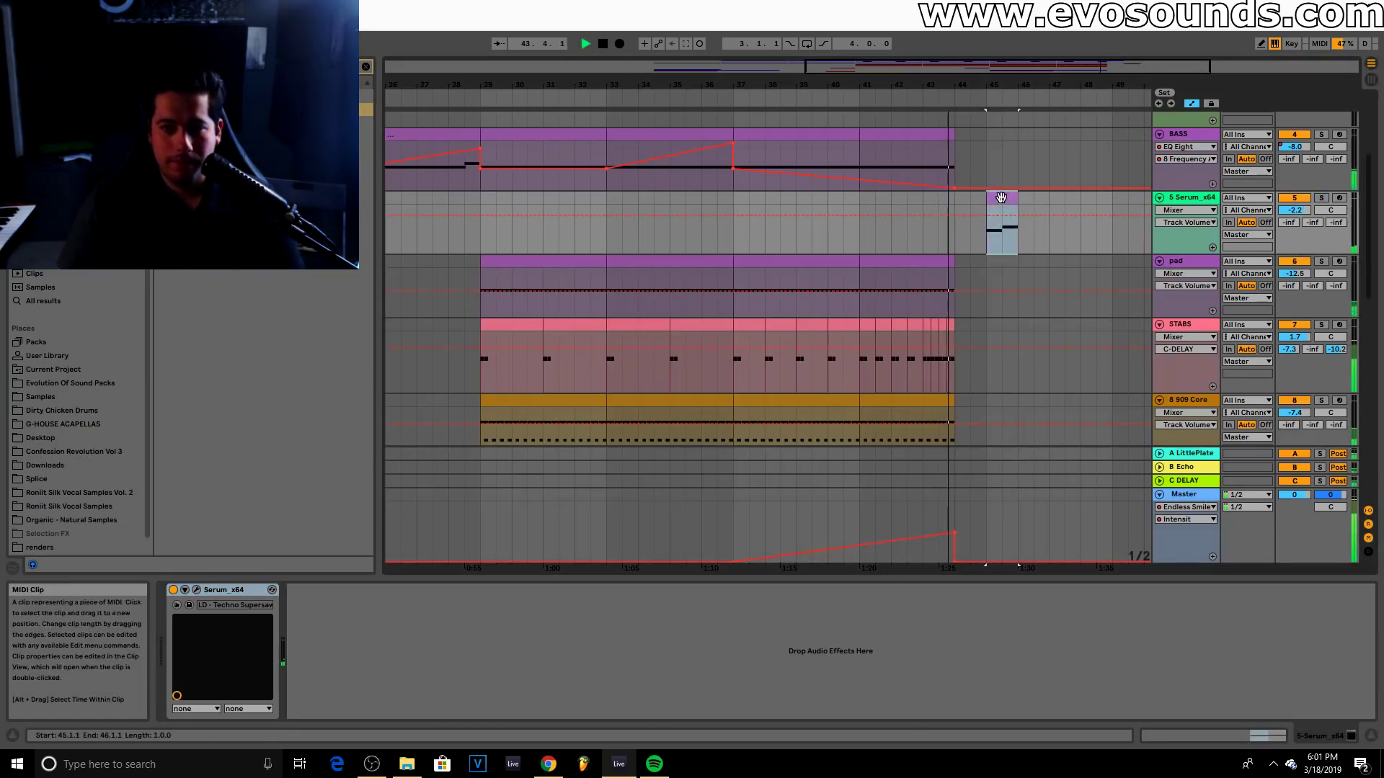
left_click_drag(606, 670, 762, 583)
key("ctrl+a")
key("shift+Down")
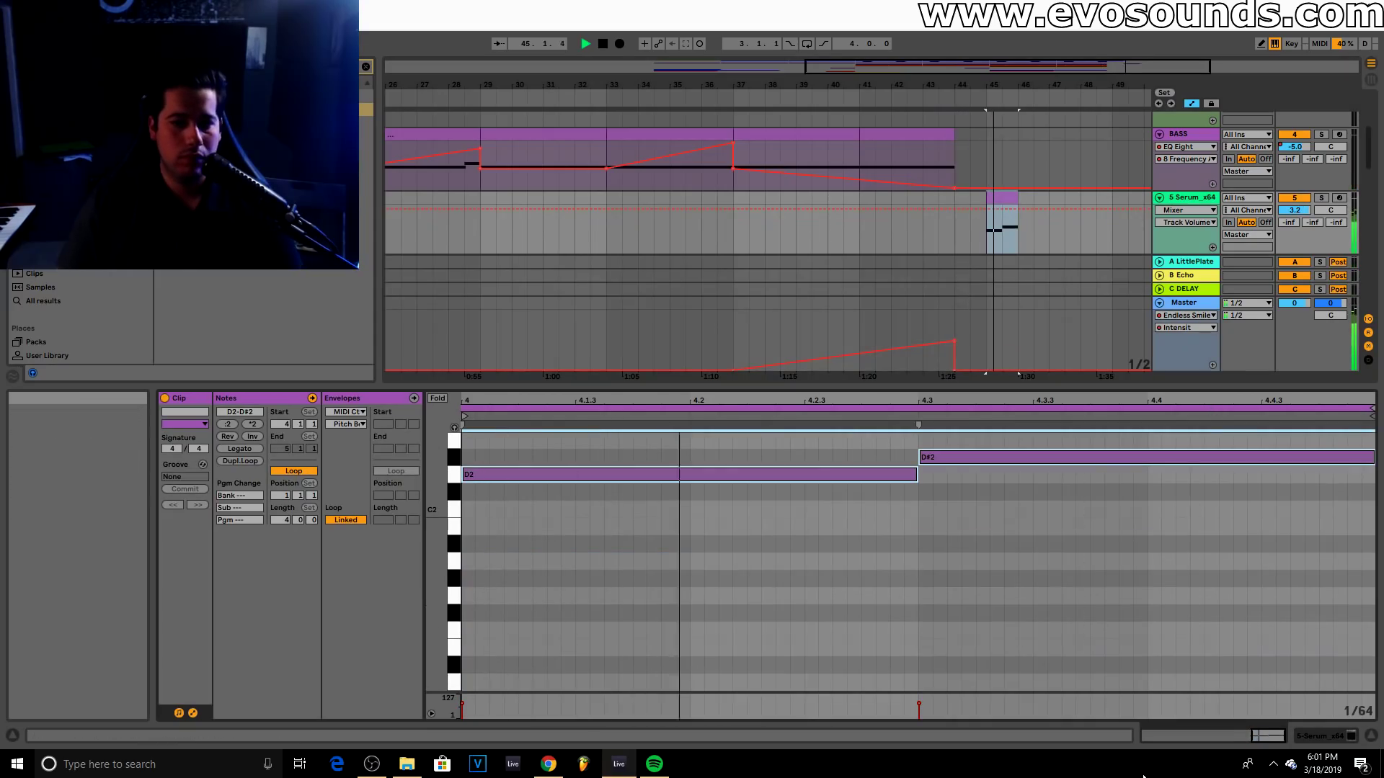
key("shift+Tab")
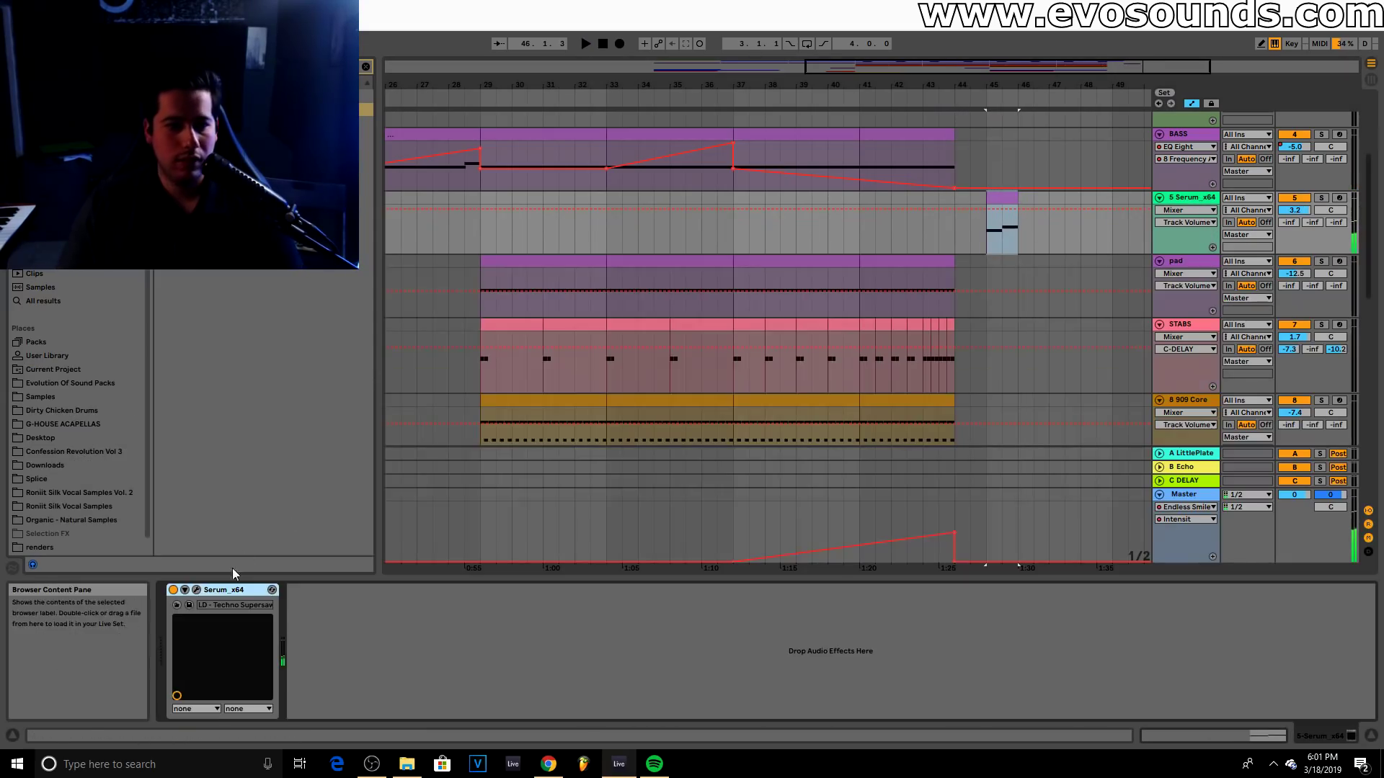
Set Serum's Env 1 sustain to -4.4 dB and enable Always for the portamento with a time of 229 ms
left_click(194, 593)
left_click_drag(348, 646, 372, 542)
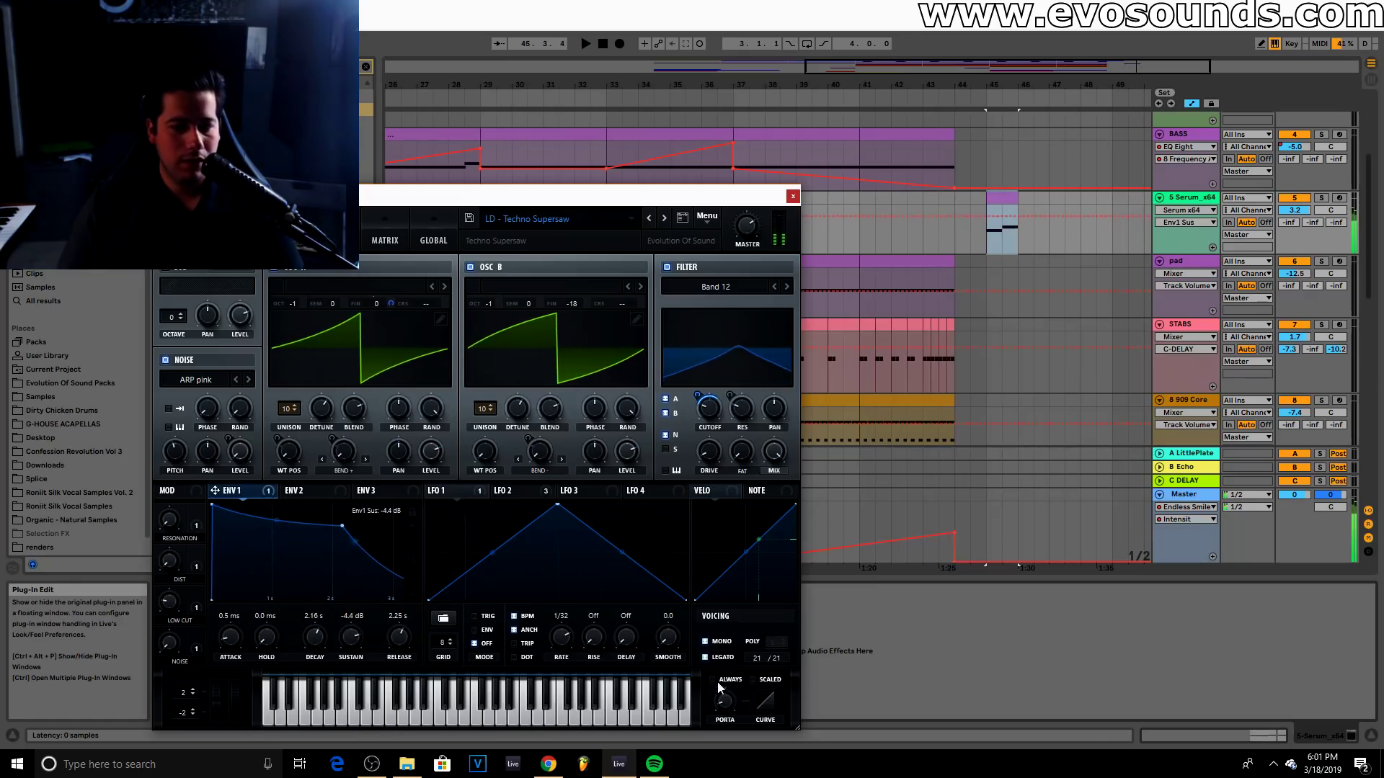
key("space")
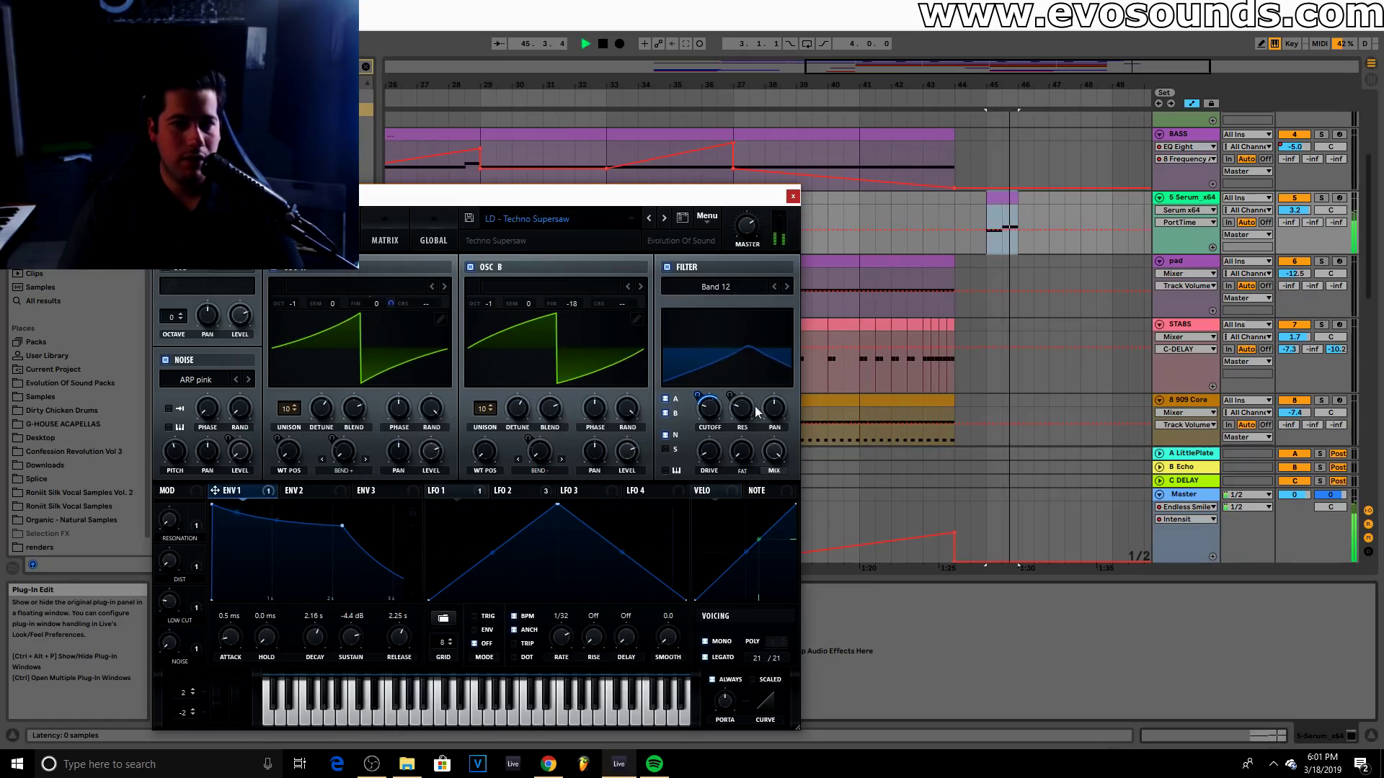
left_click(793, 196)
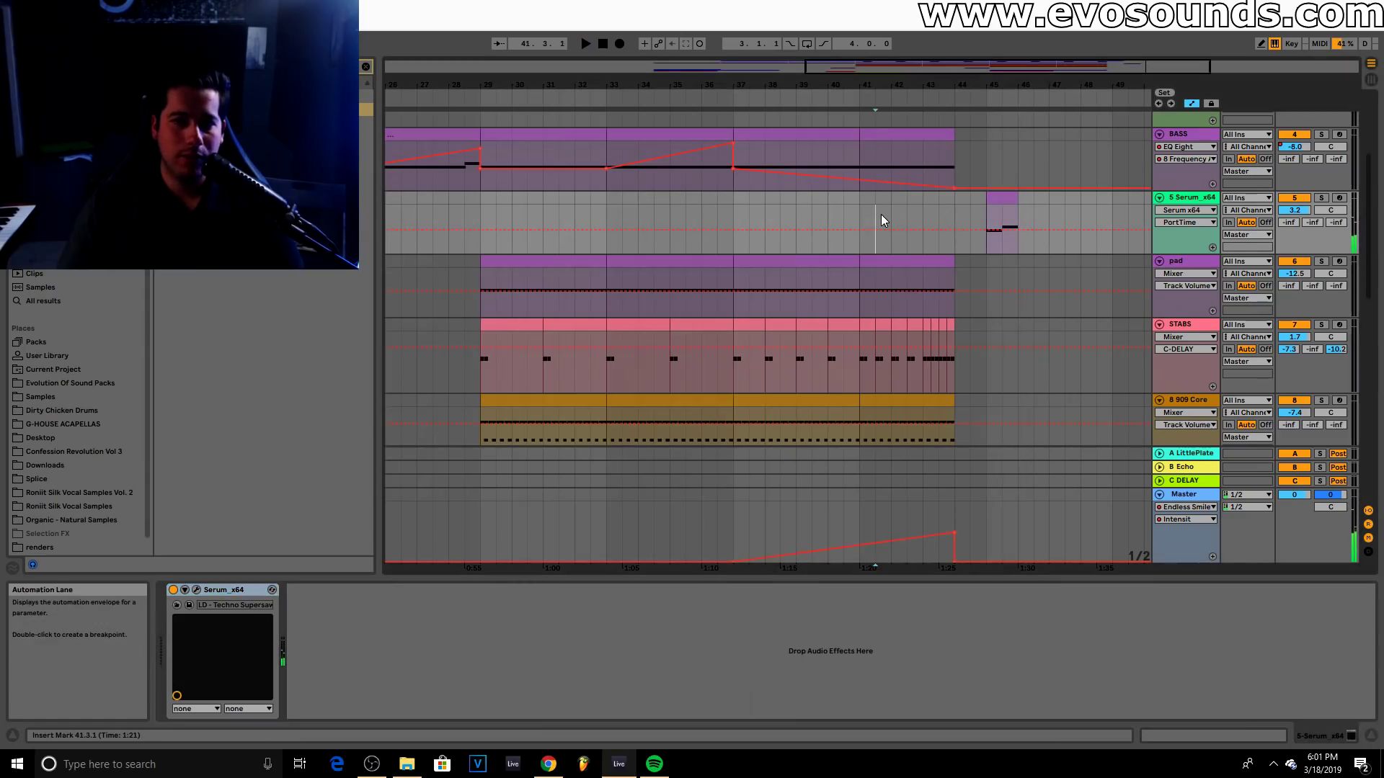
Adjust the pad's EQ Eight band 8 to 538 Hz and drop the pad's volume automation to -inf at bar 44
left_click(879, 216)
scroll(894, 231, "up", 2)
scroll(937, 288, "down", 1)
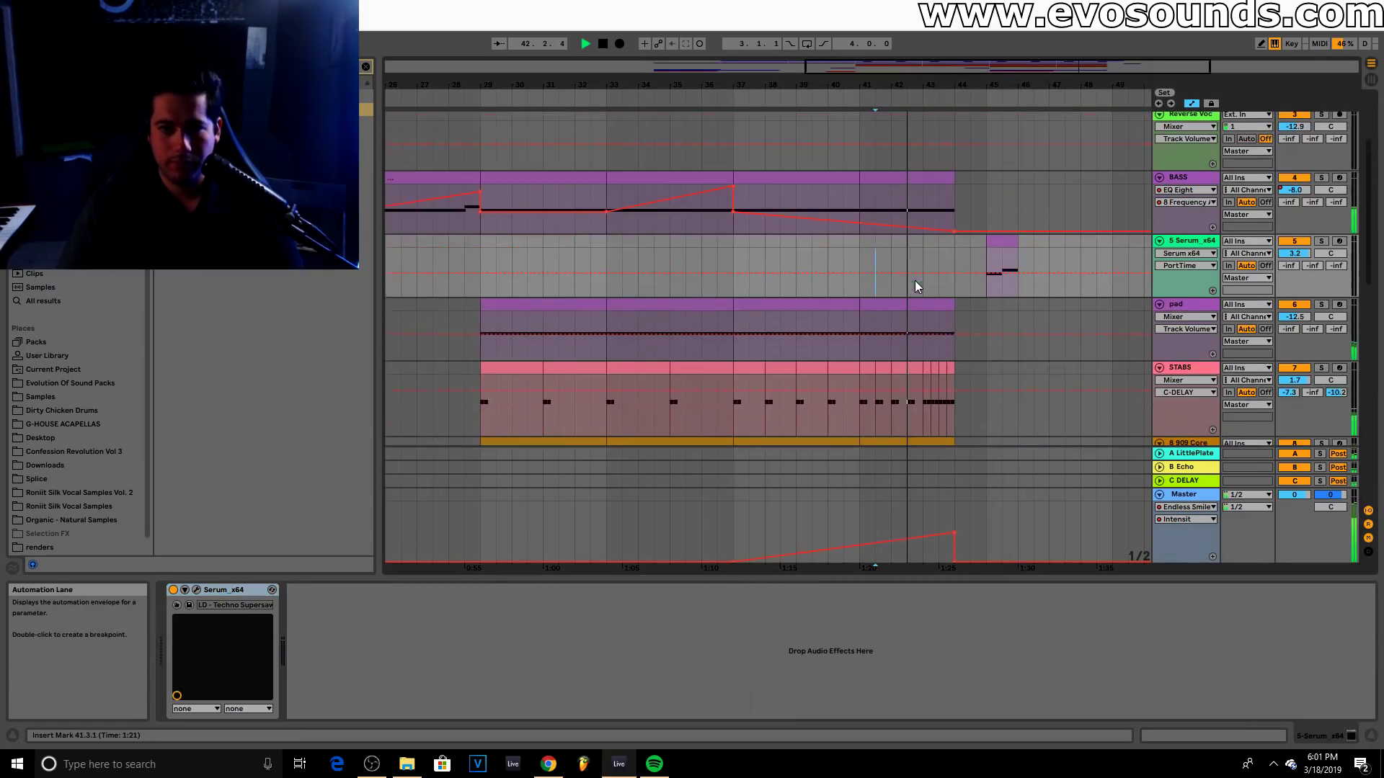
left_click(1176, 306)
mouse_move(461, 660)
left_mouse_down()
mouse_move(480, 659)
mouse_move(450, 659)
mouse_move(477, 640)
mouse_move(464, 643)
left_mouse_up()
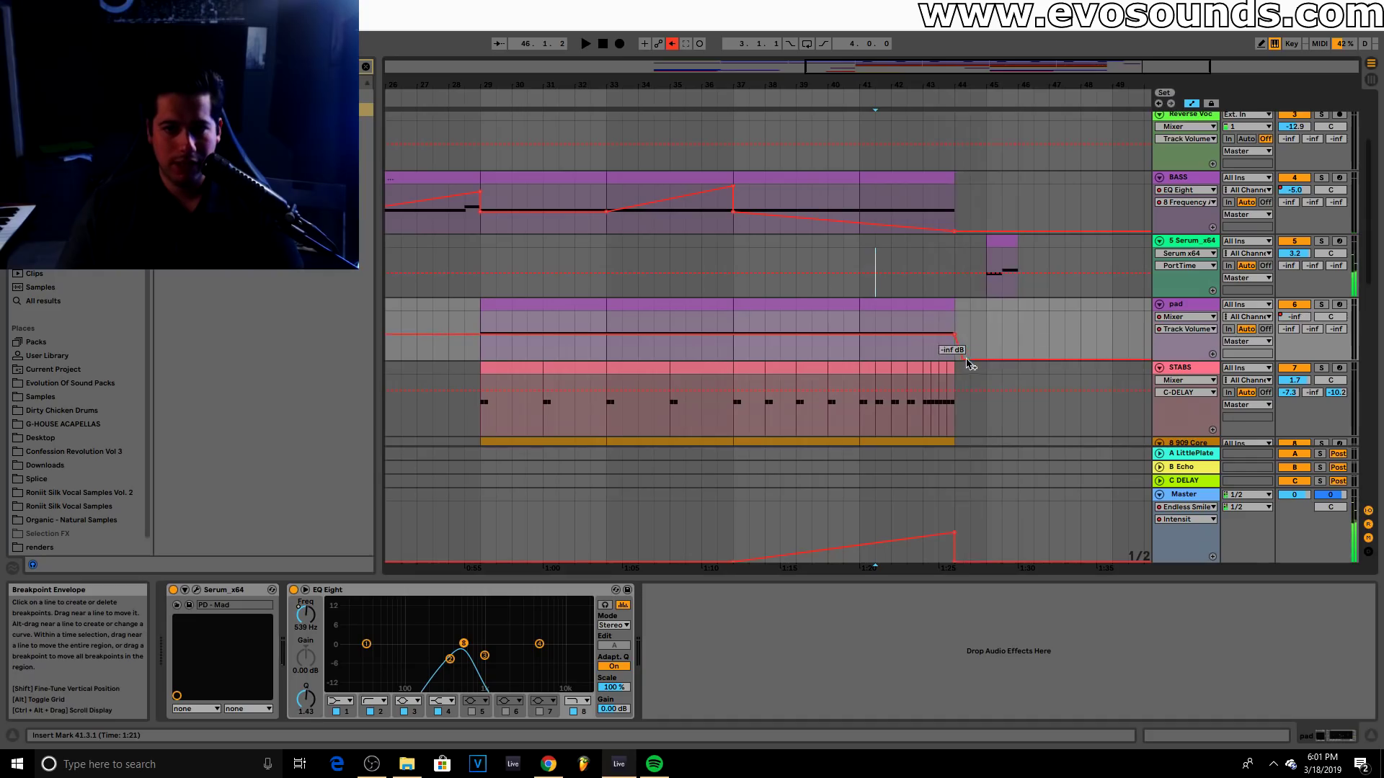
Play the build-up from bar 28 and listen to how its tracks sit together
left_click(569, 272)
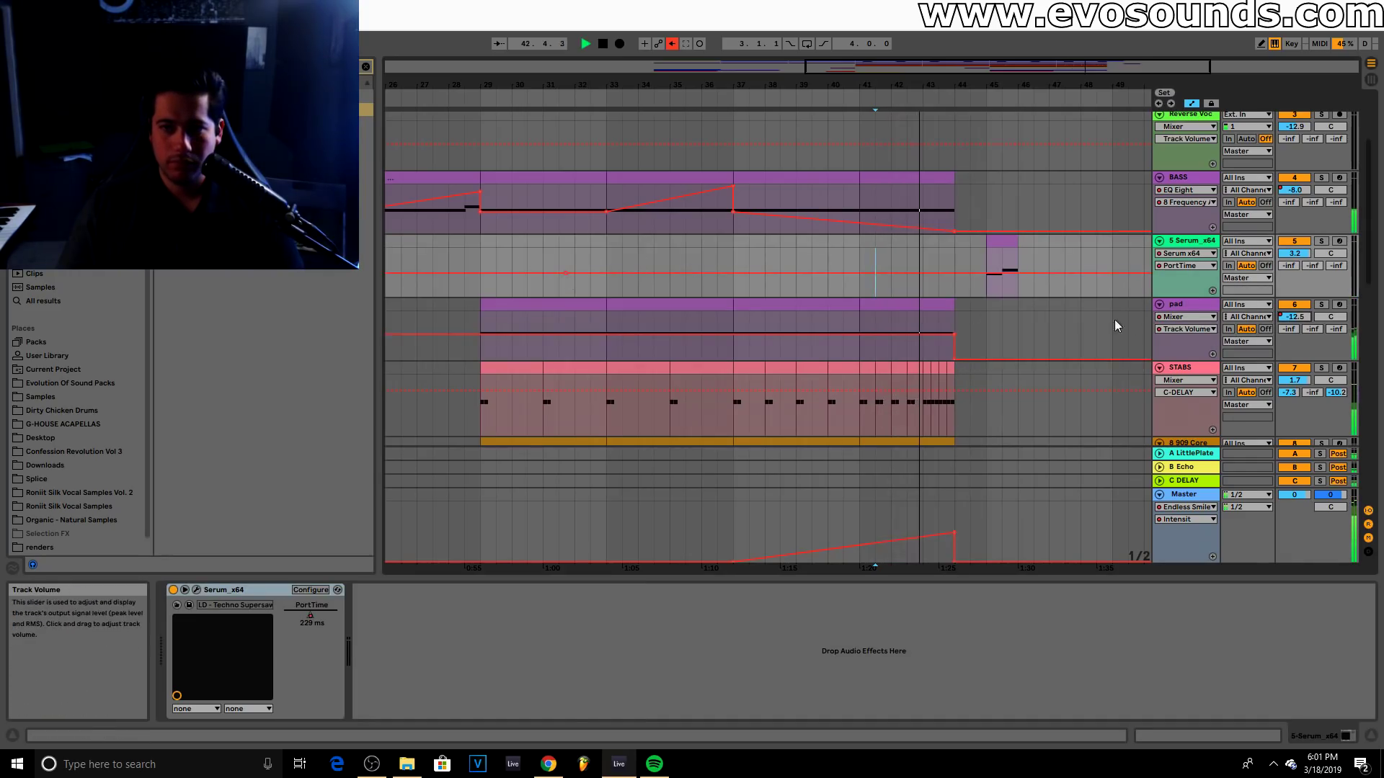
left_click(469, 256)
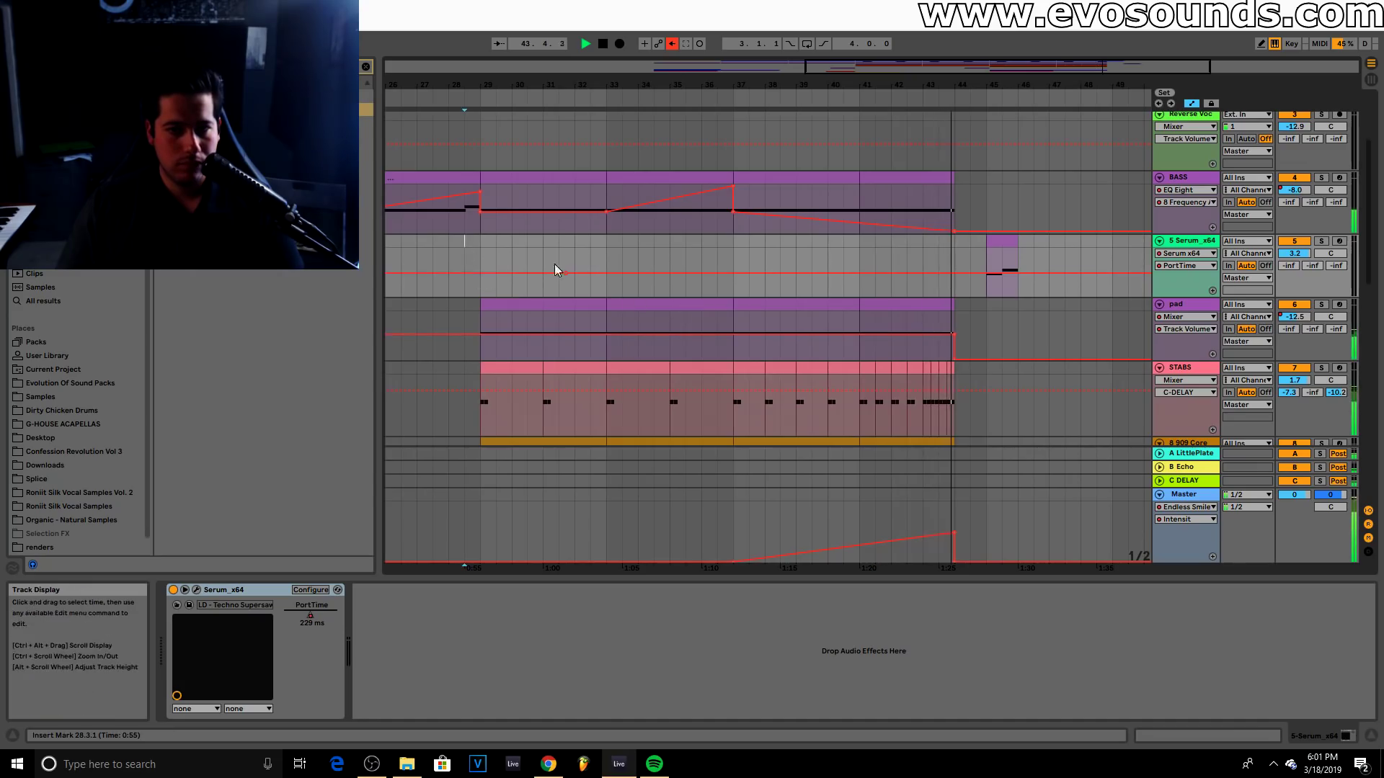
scroll(575, 285, "down", 3)
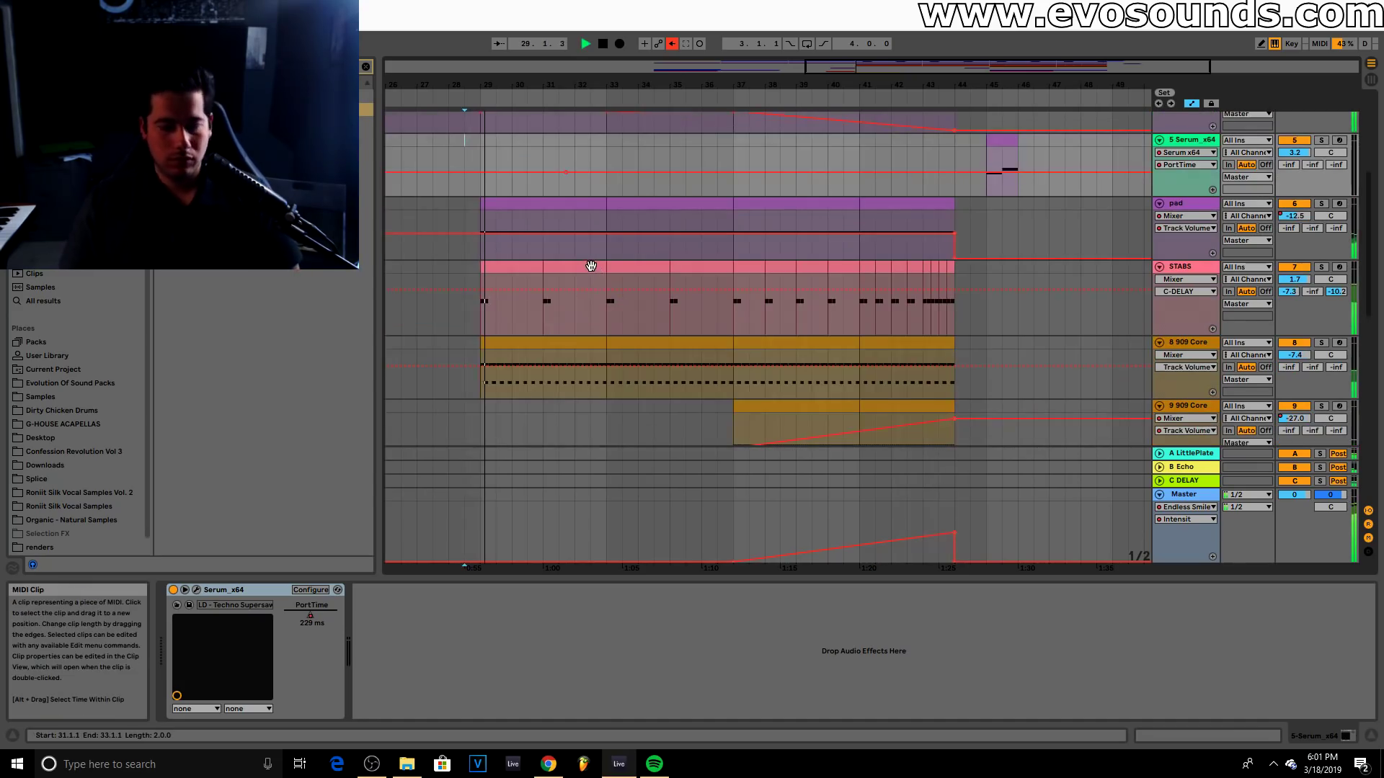
scroll(590, 266, "up", 2)
left_click_drag(778, 65, 780, 85)
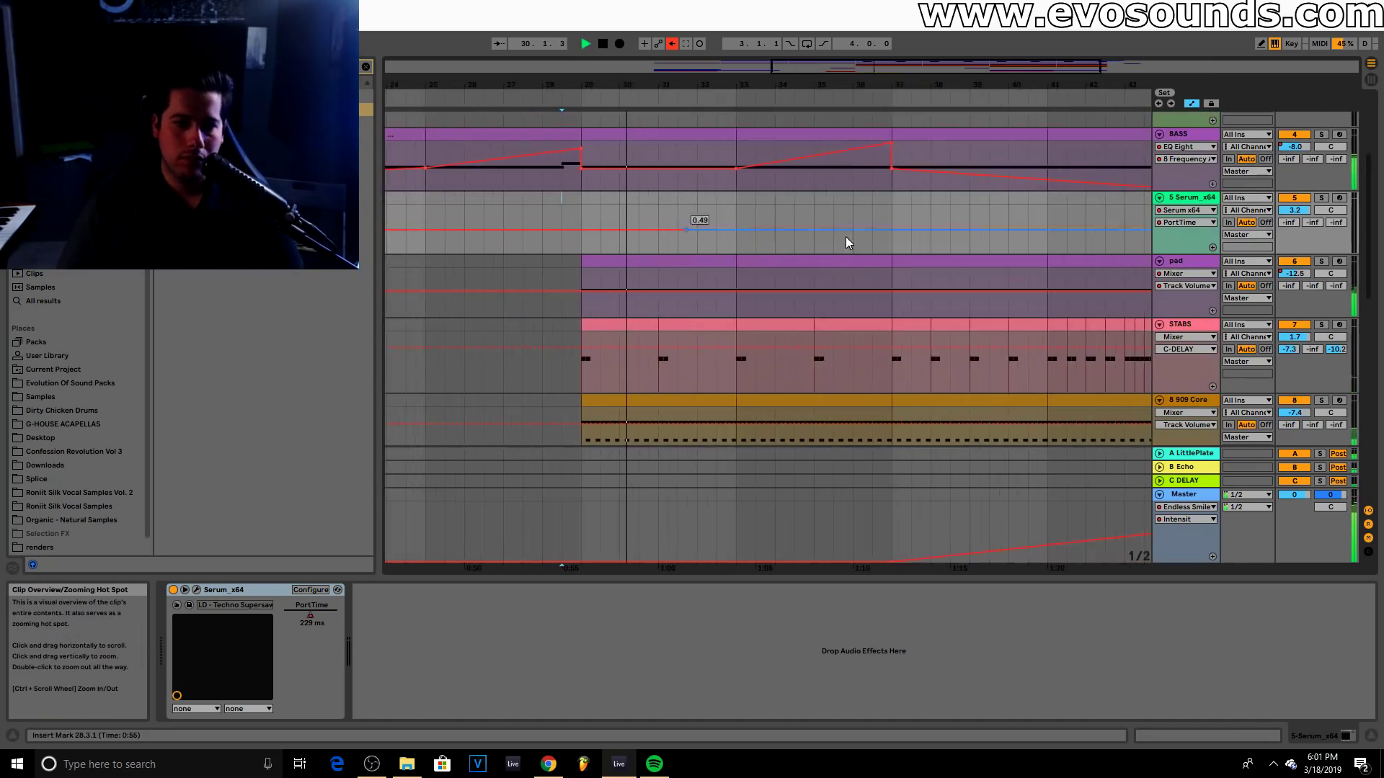
scroll(829, 238, "up", 5)
Insert the Mono utility device between VocalSynth 2 and LittlePlate on the VOCAL track
left_click(1188, 189)
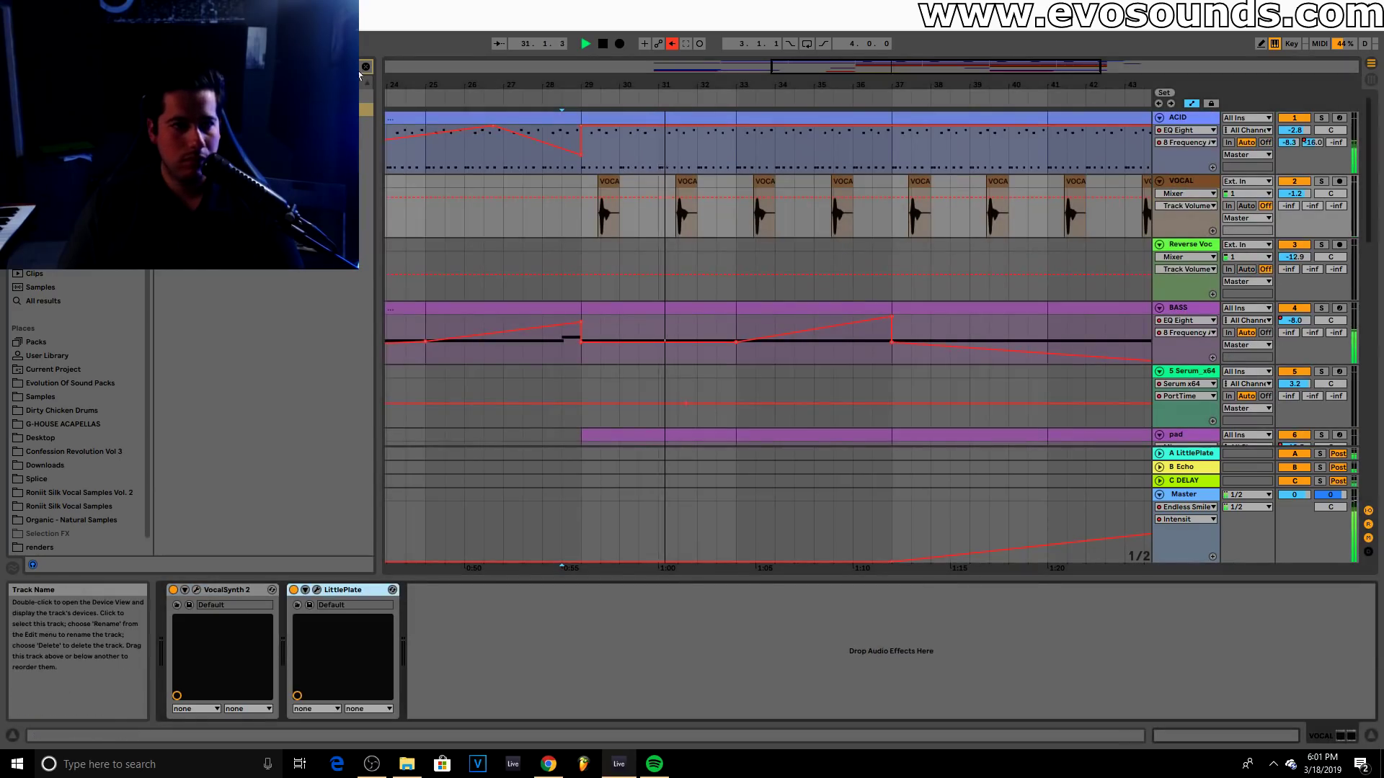
left_click(325, 67)
type("eq")
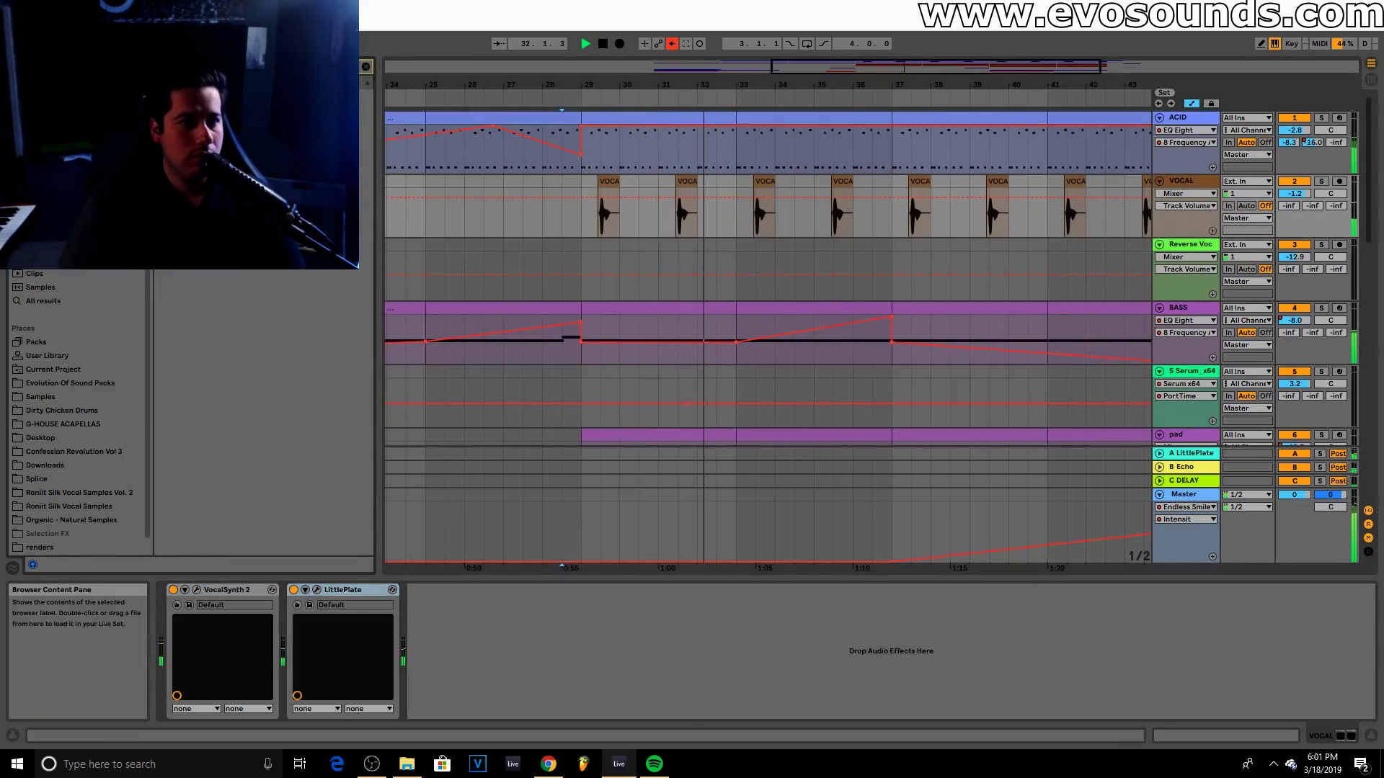
left_click_drag(217, 109, 284, 635)
left_click(602, 228)
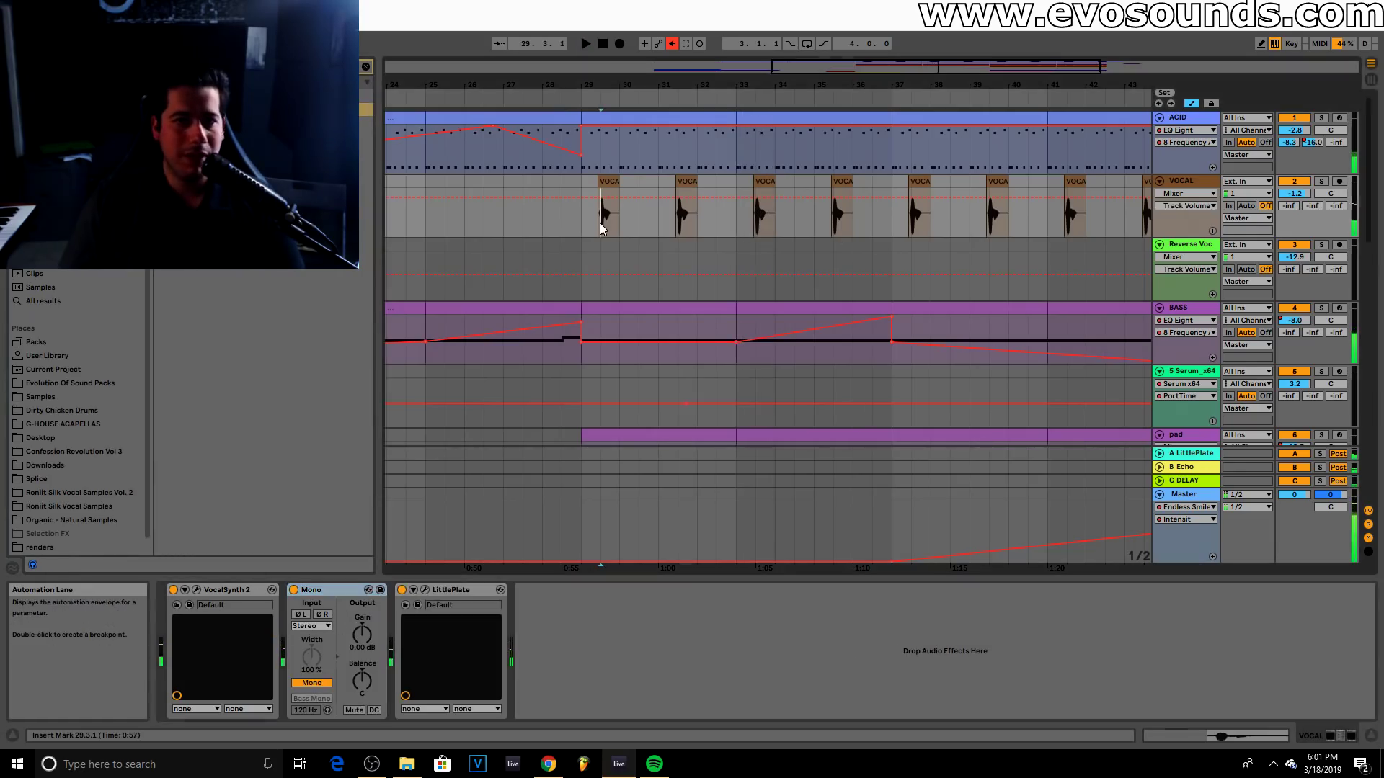
Lower the chorus width in VocalSynth 2 and raise the VOCAL track's volume to 1.8 dB
left_click(201, 588)
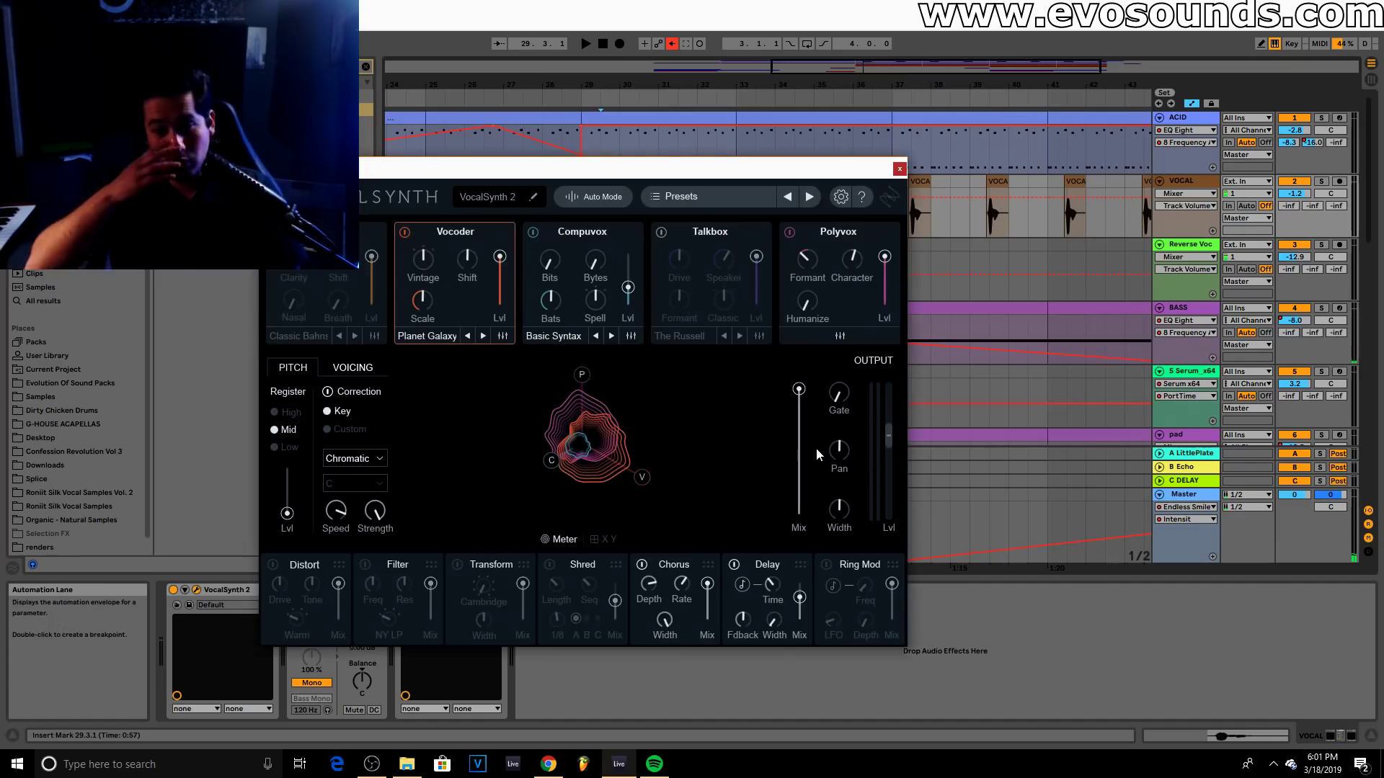
left_click_drag(664, 620, 663, 681)
key("space")
left_click(899, 170)
left_click(1294, 194)
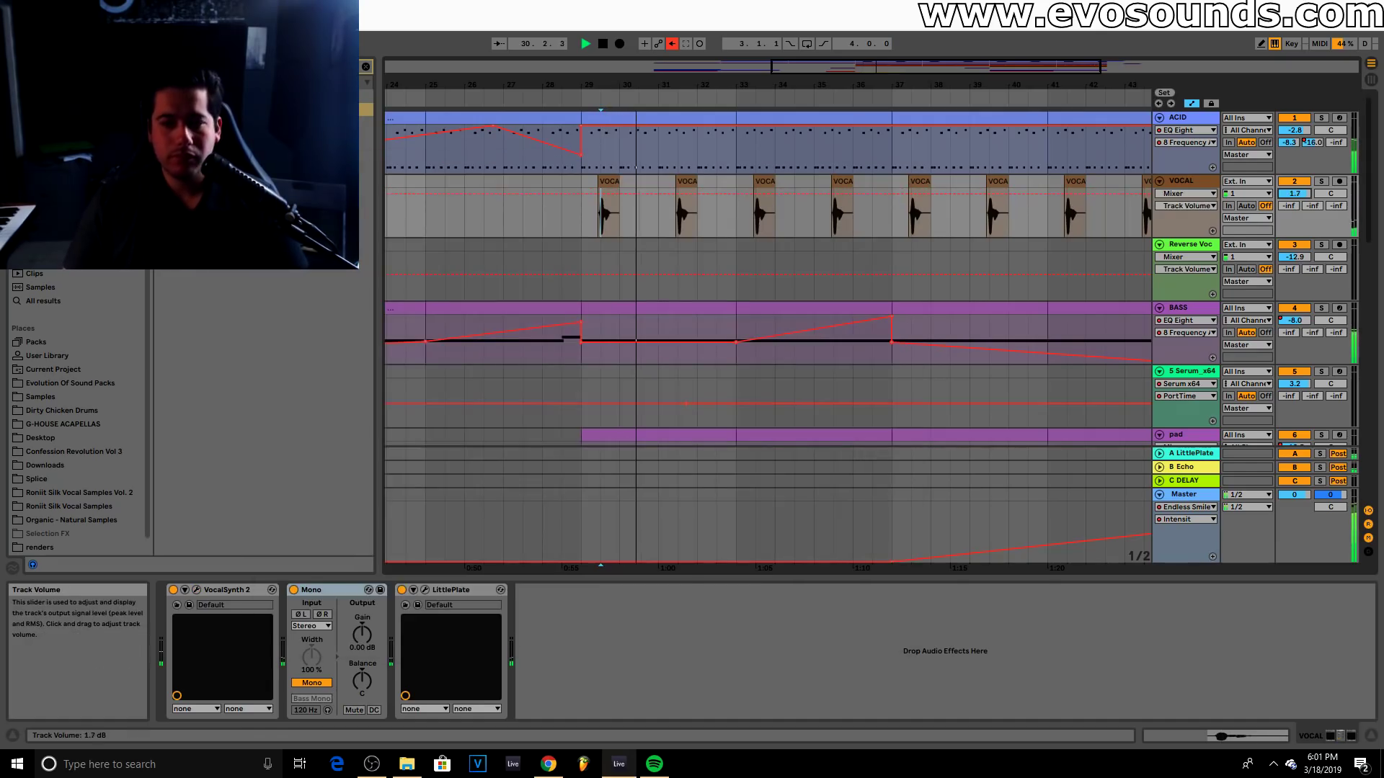
Raise the volume of the 8 909 Core track to -6.6 dB while the build-up plays
scroll(798, 328, "down", 2)
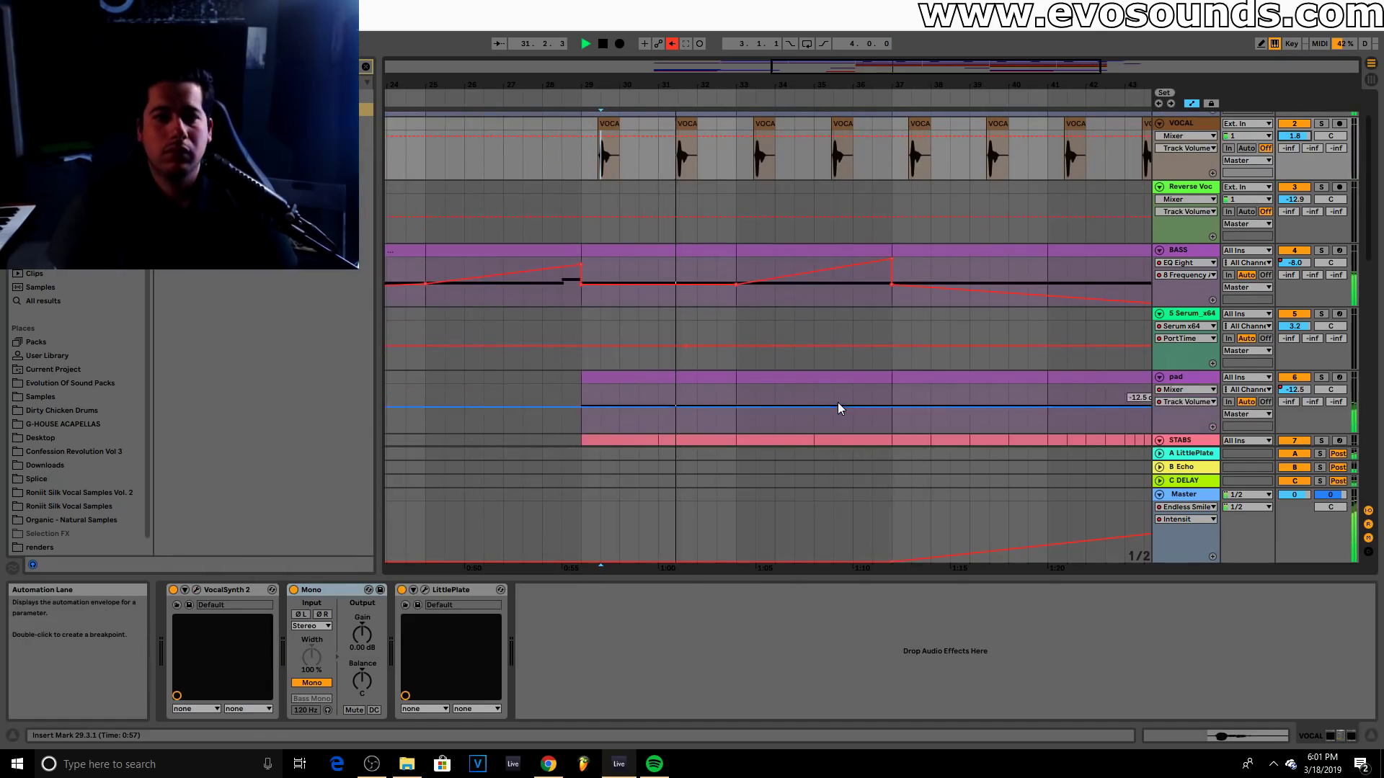
scroll(838, 409, "down", 3)
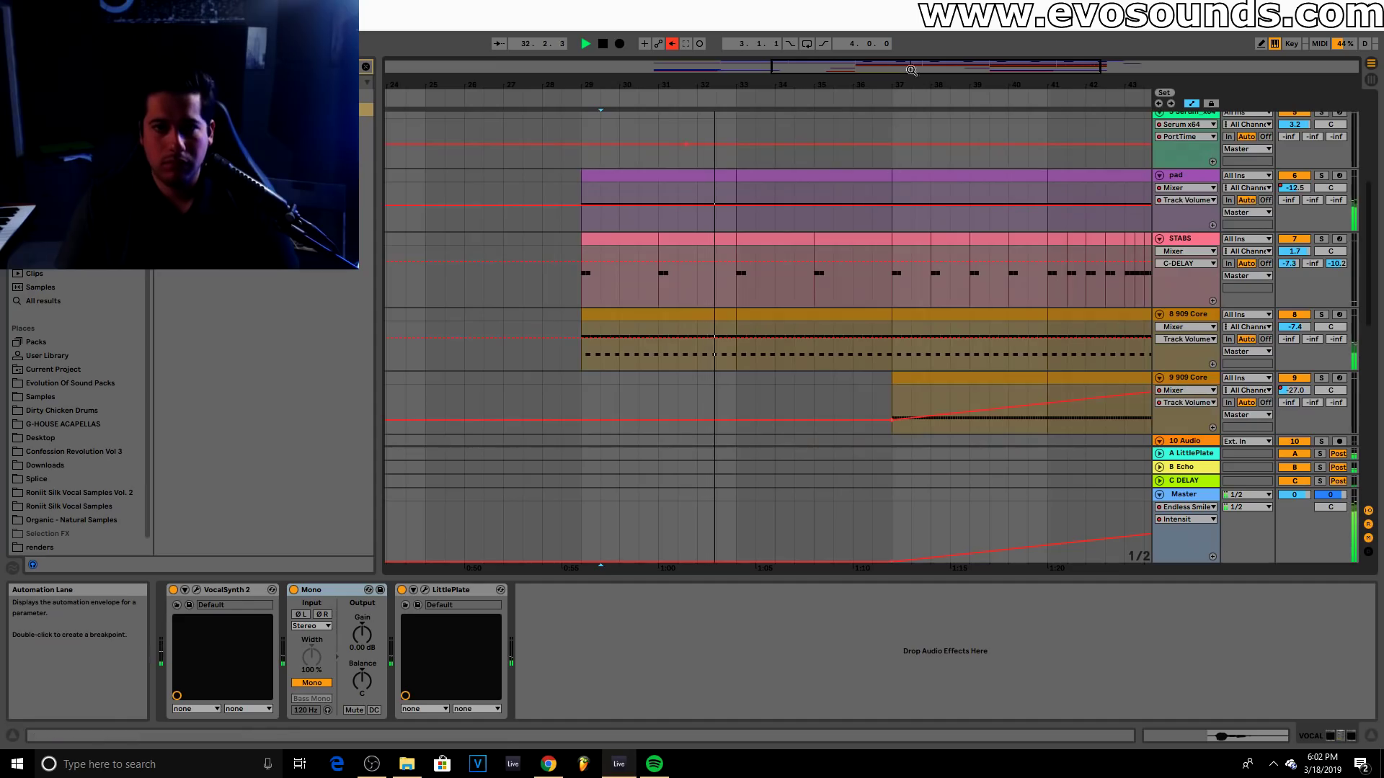
scroll(931, 189, "down", 8)
scroll(934, 372, "up", 8)
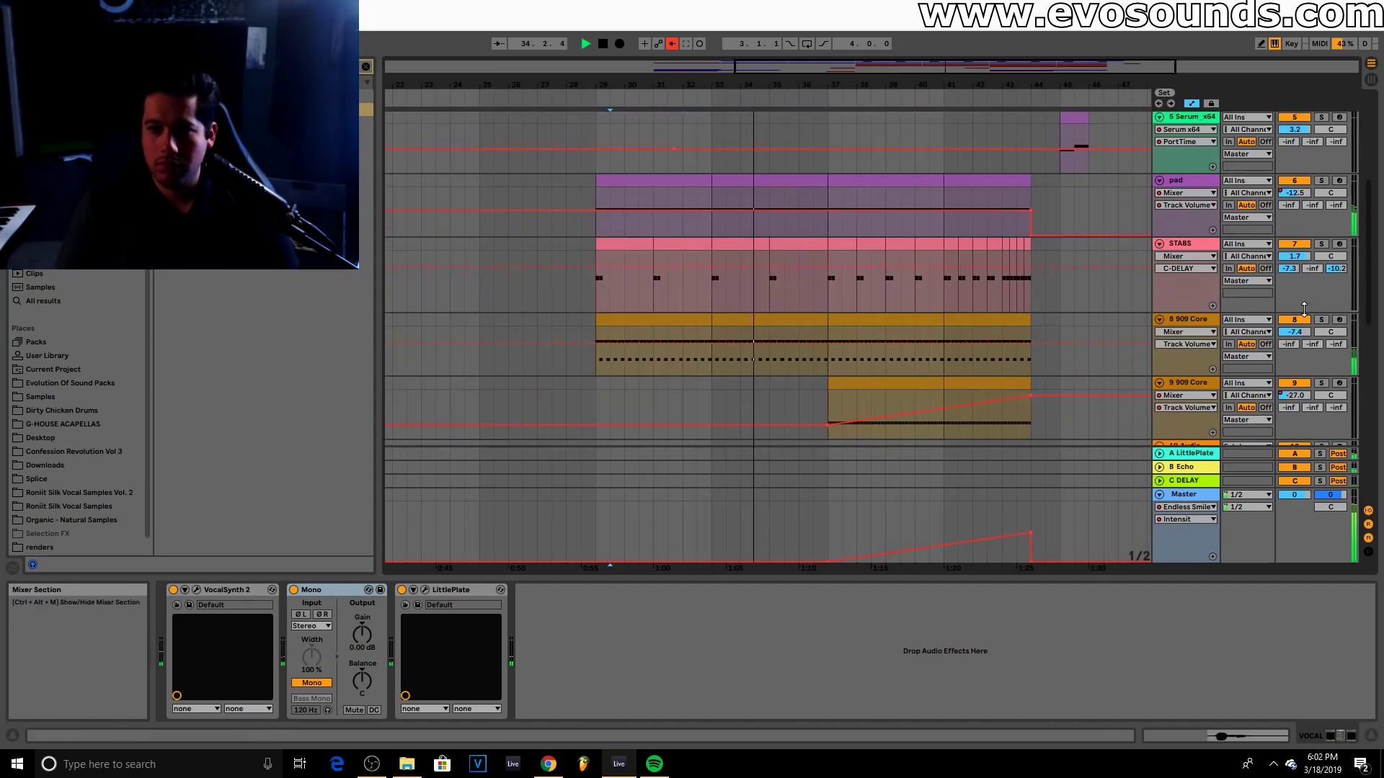
scroll(1122, 299, "down", 2)
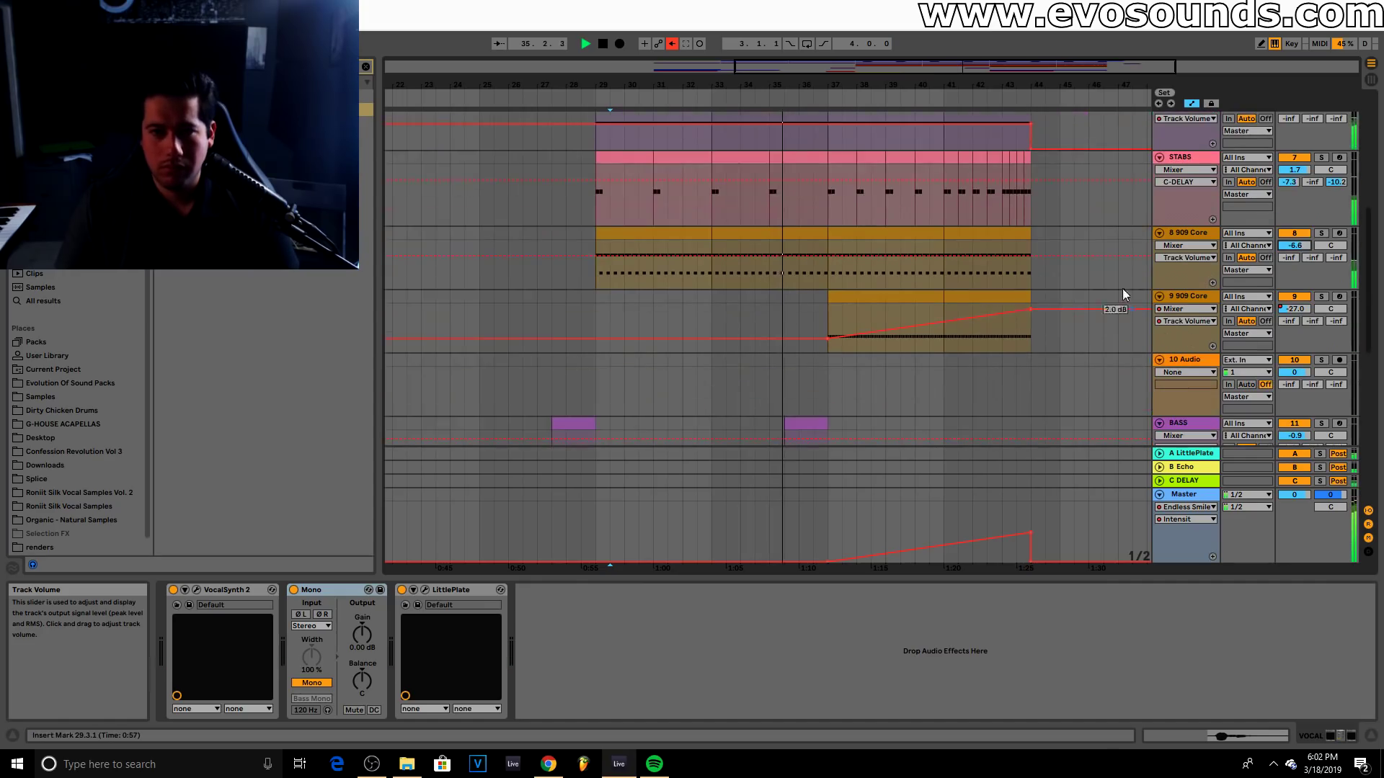
Add two Clap 909 hits on the last beat of the ride and hi-hat clip ending at bar 37, and play them
double_click(782, 240)
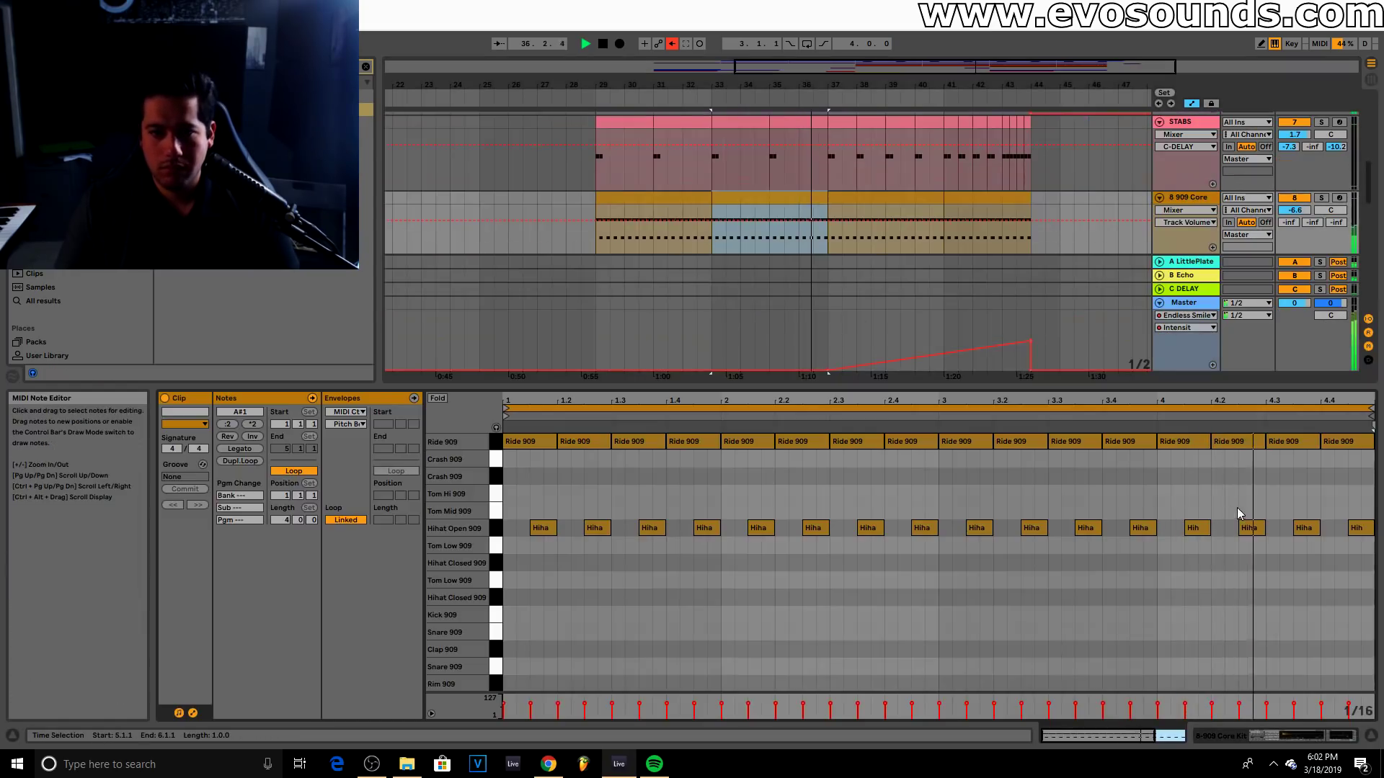
key("space")
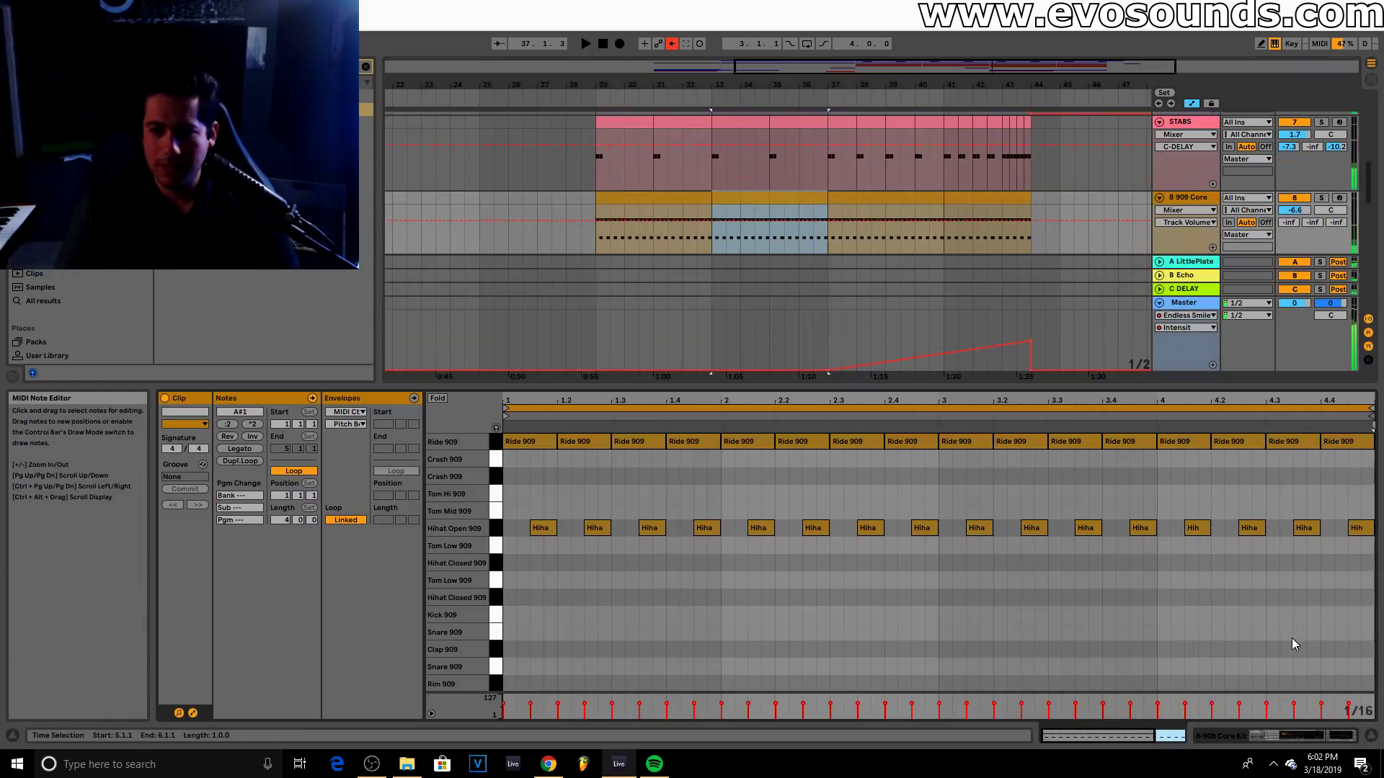
double_click(1274, 651)
left_click_drag(1274, 652, 1346, 652)
key("ctrl+d")
left_click(1309, 417)
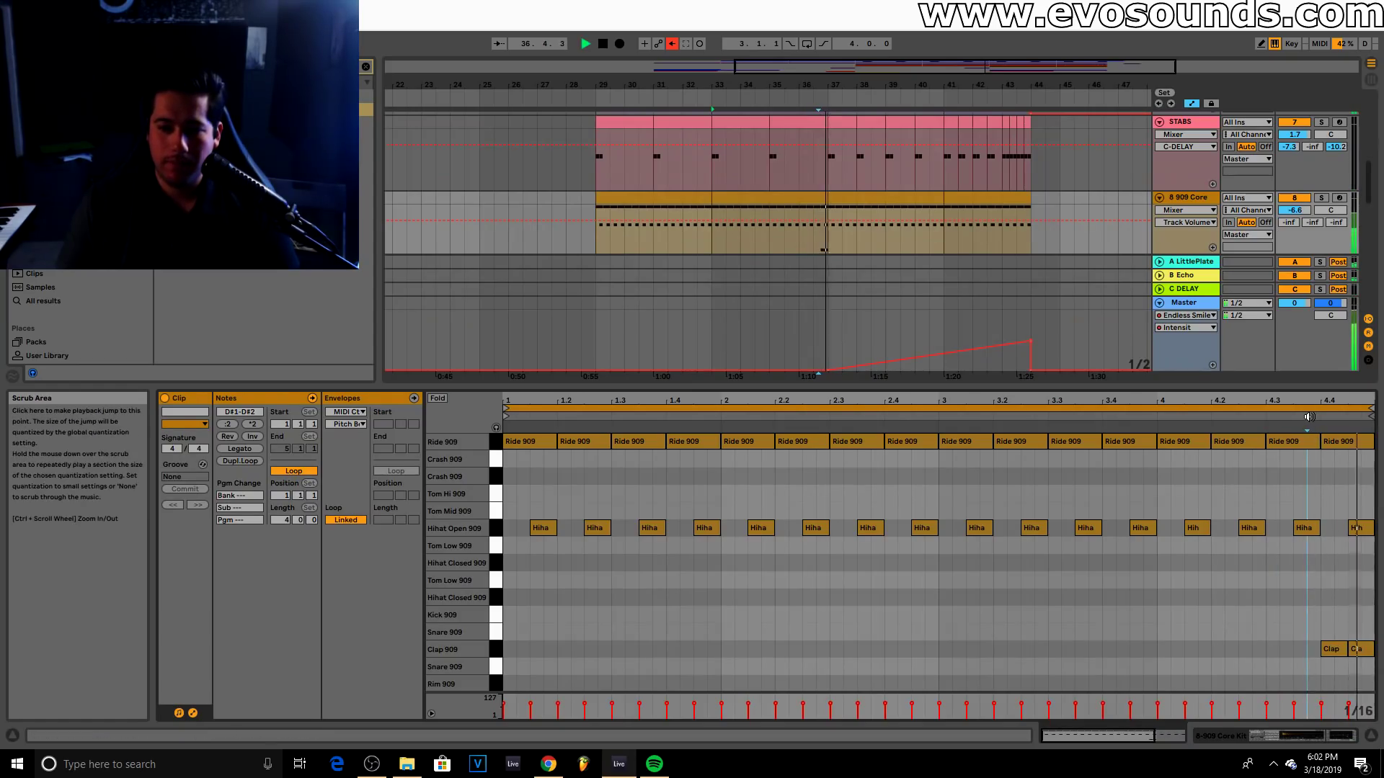
Raise the frequency of EQ Eight's band 8 filter on the 8 909 Core track to 9.38 kHz
left_click(862, 201)
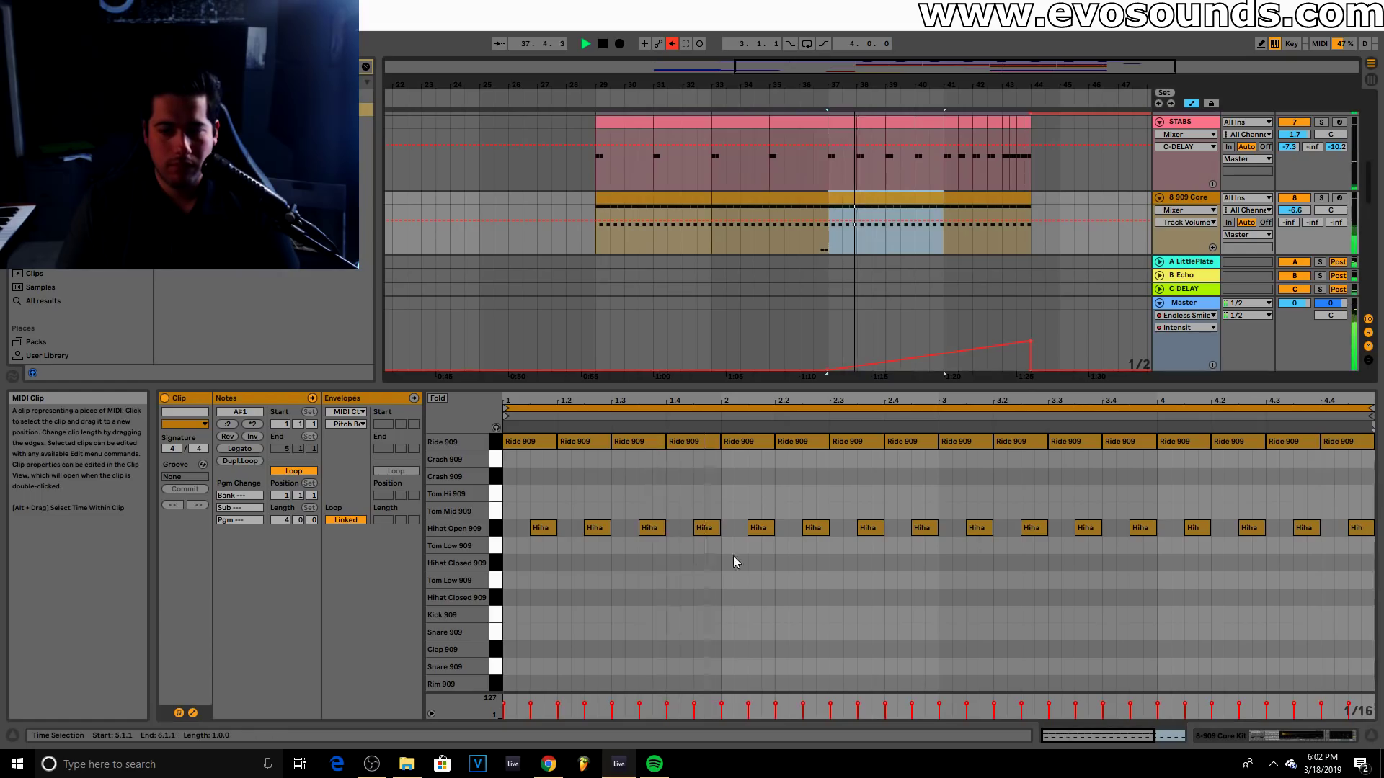
double_click(1188, 198)
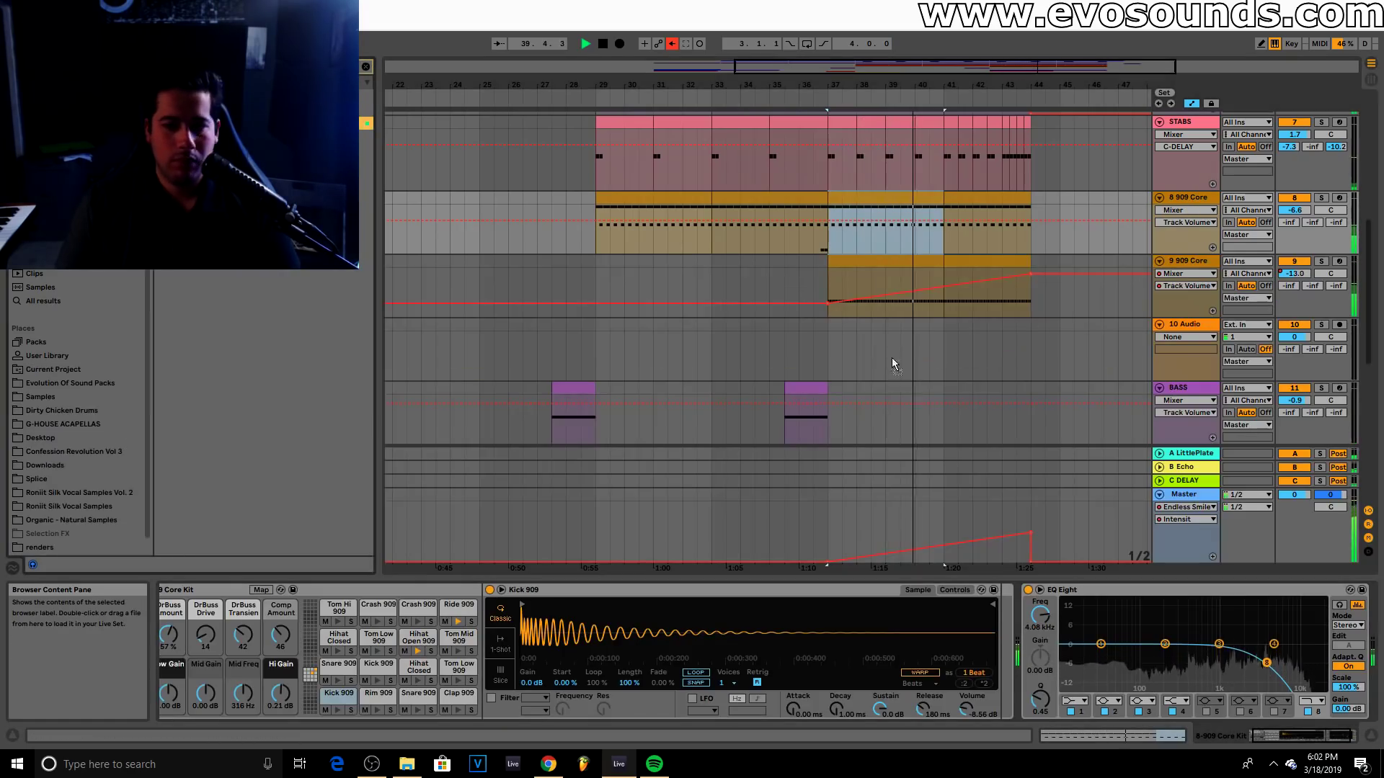
key("space")
left_click_drag(1266, 663, 1279, 665)
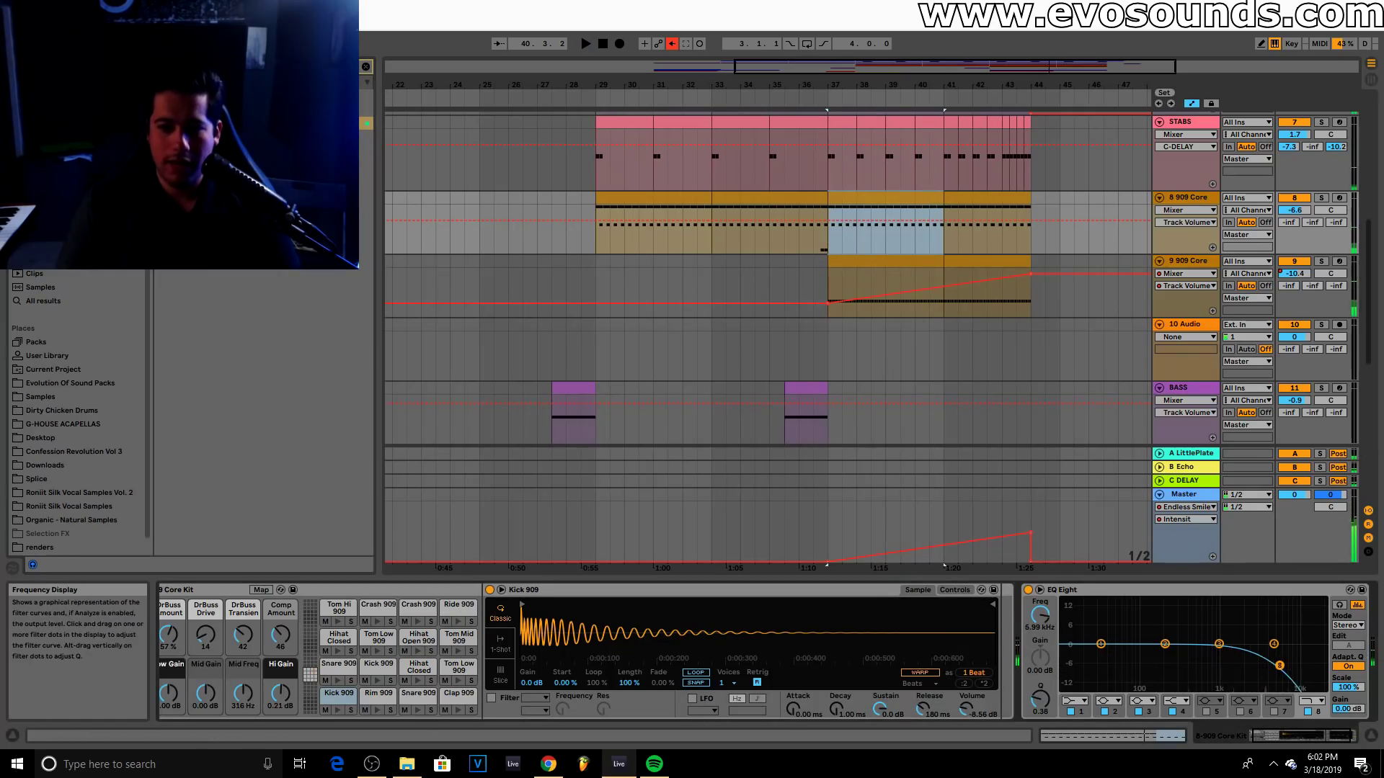
left_click(1045, 618)
Automate the band 8 frequency on the 8 909 Core track to fall gradually from bar 37 to the build-up's end
left_click(811, 240)
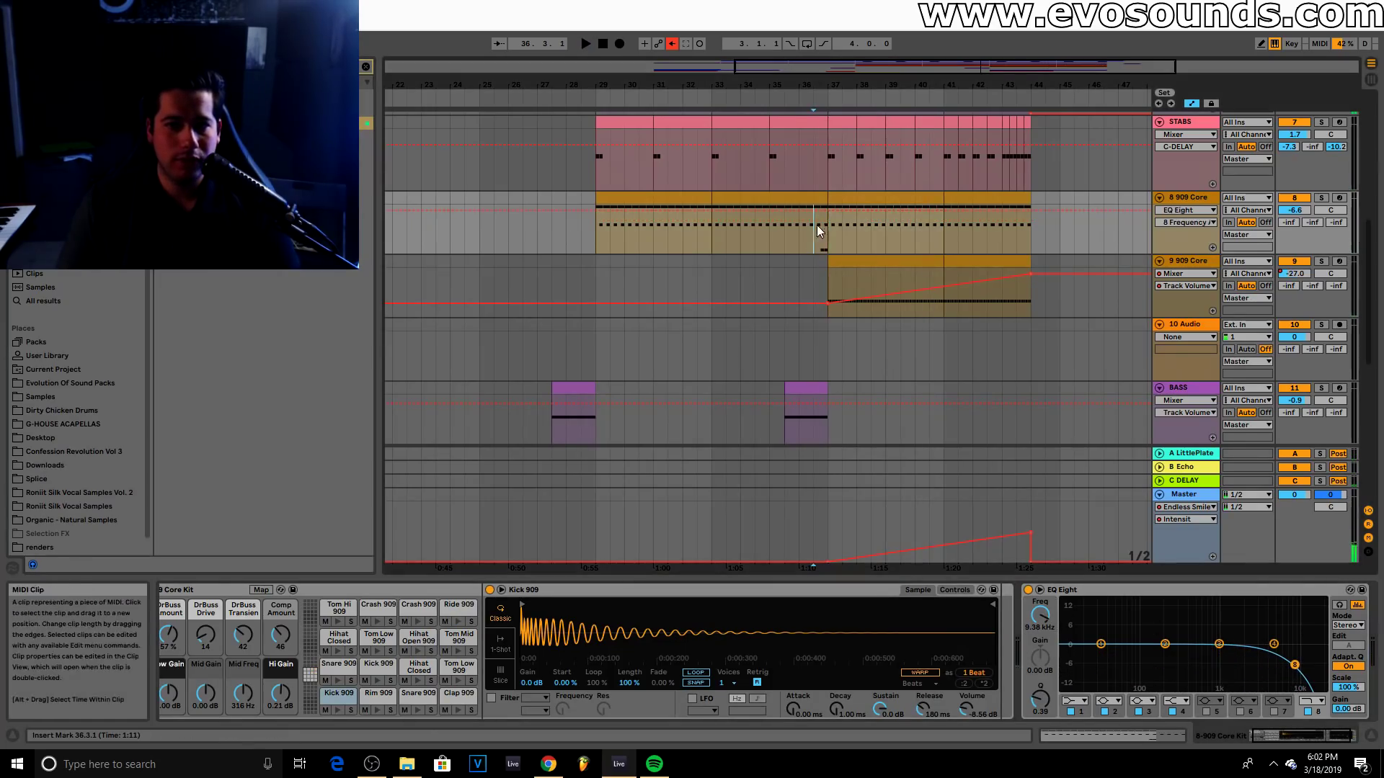
key("space")
left_click(828, 210)
left_click_drag(944, 210, 1029, 233)
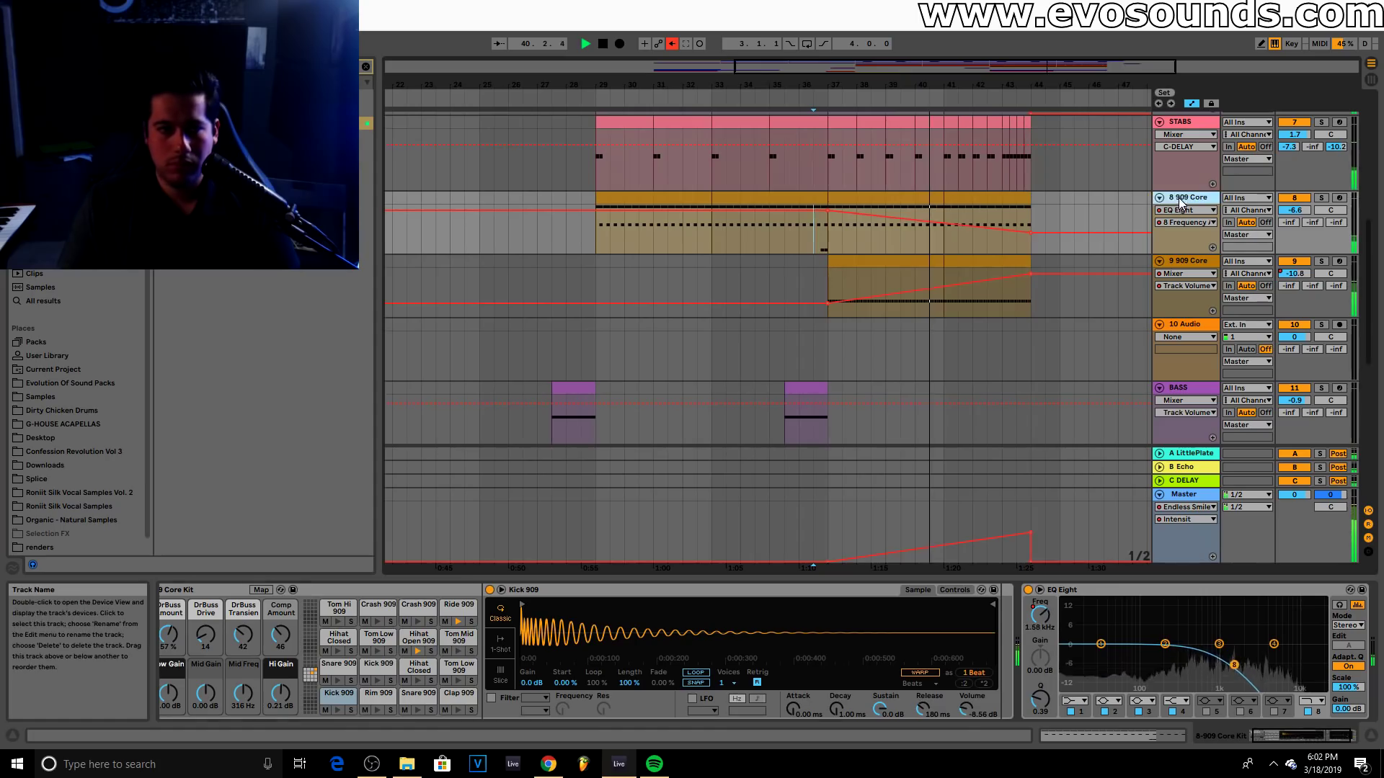
Switch the master's Endless Smile effect to the soft Helium Jumping preset and audition it from bar 41
key("Tab")
left_click(1342, 68)
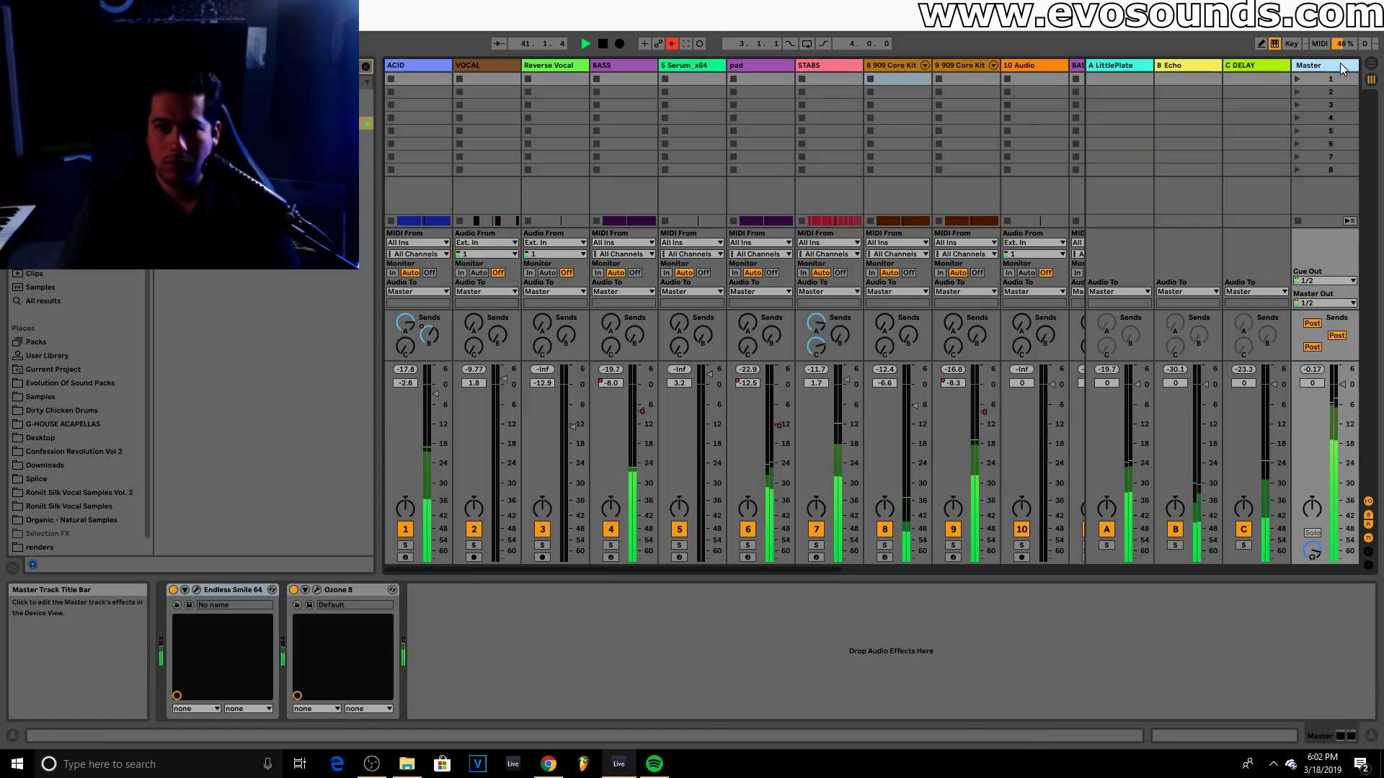
left_click(196, 590)
left_click(383, 432)
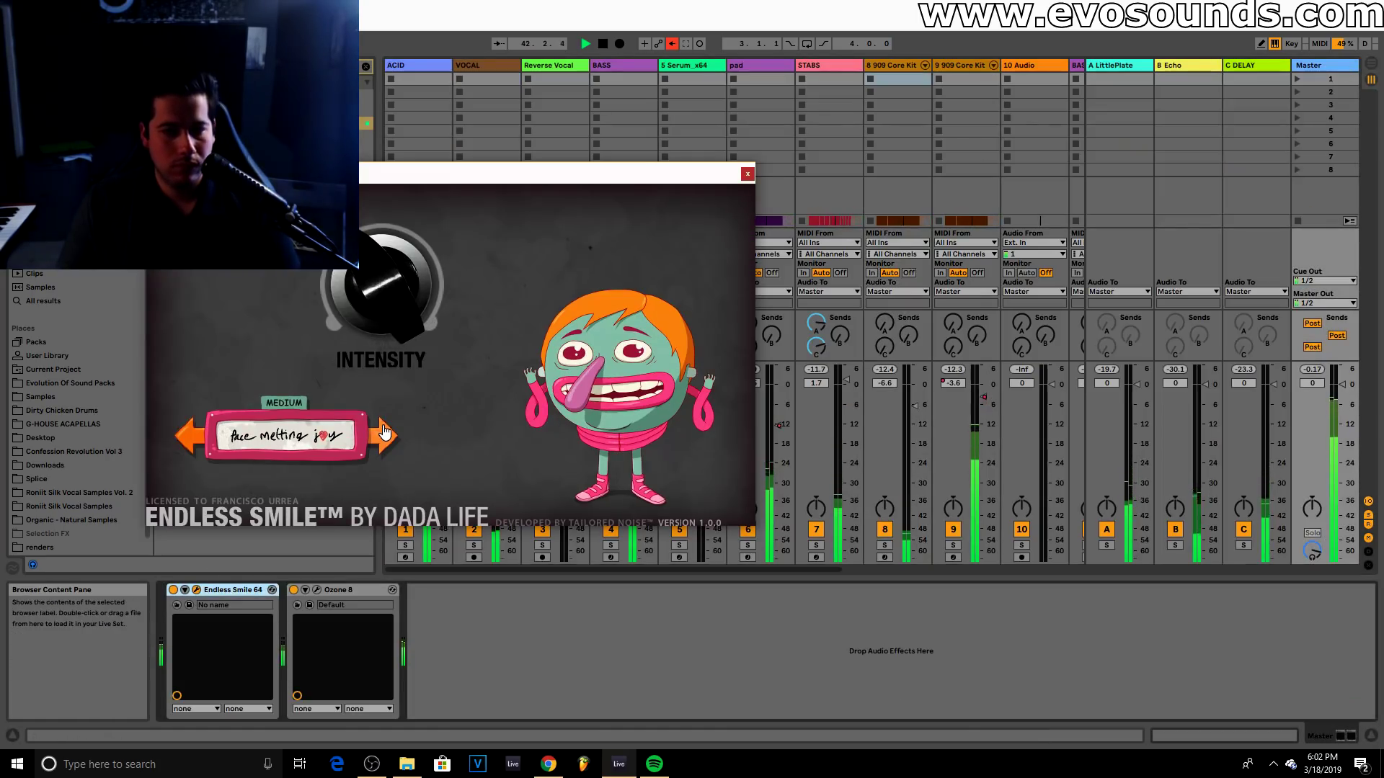
left_click(389, 435)
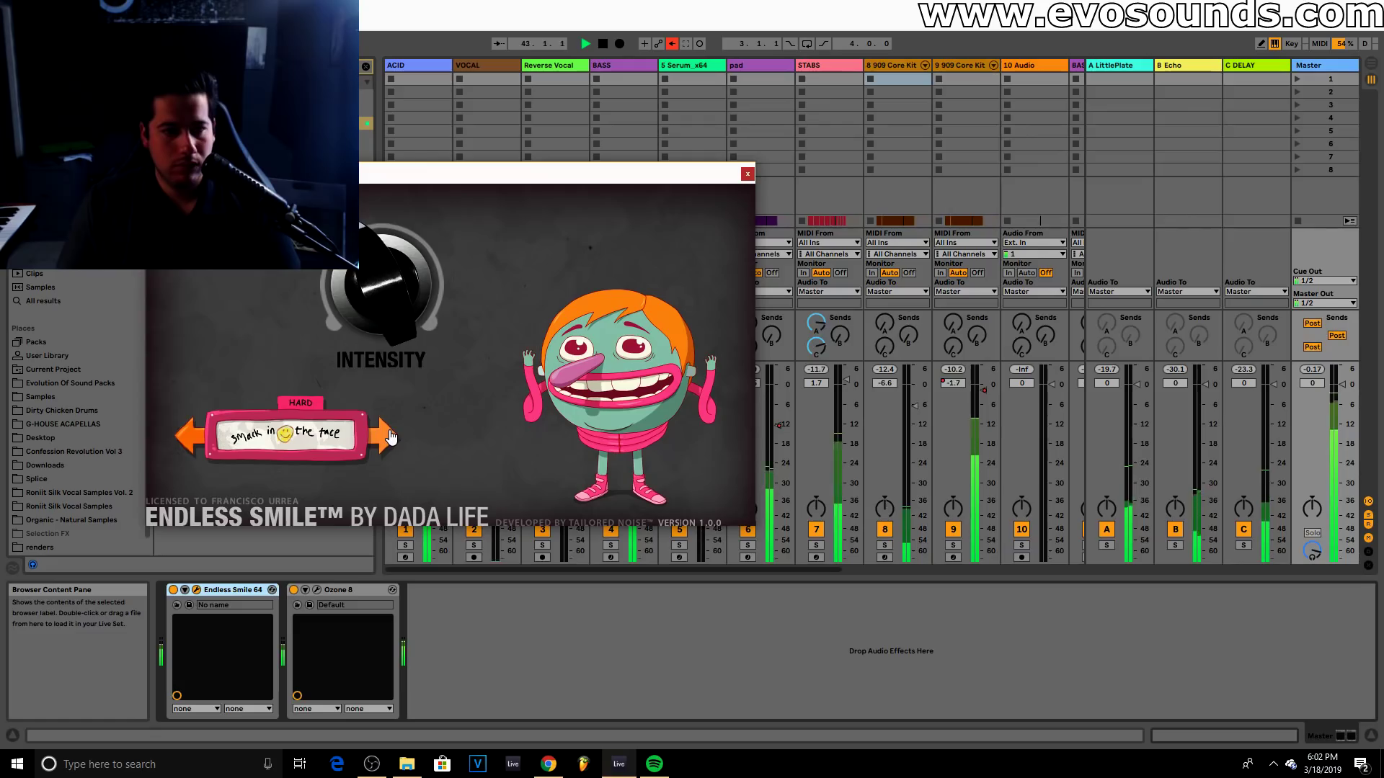
left_click(204, 445)
left_click(204, 445)
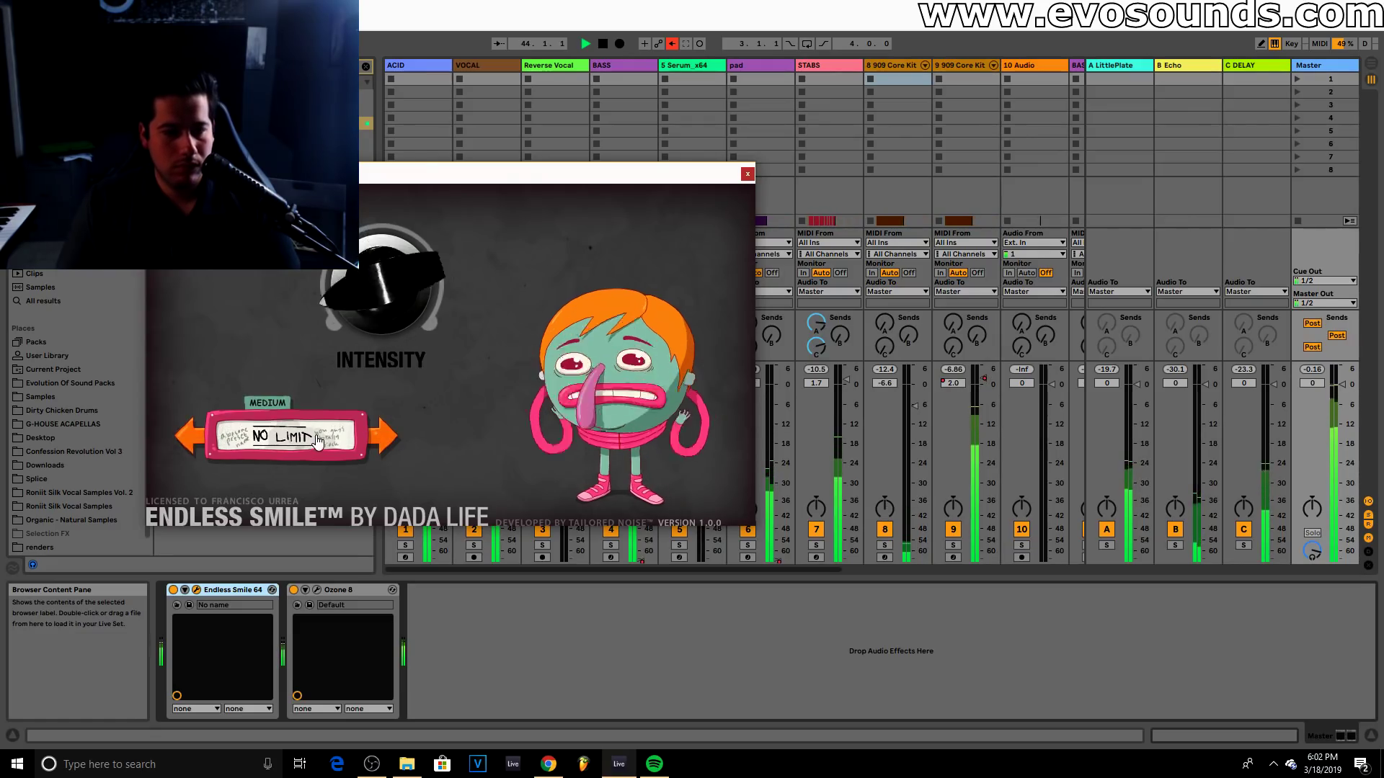
left_click(185, 441)
key("Tab")
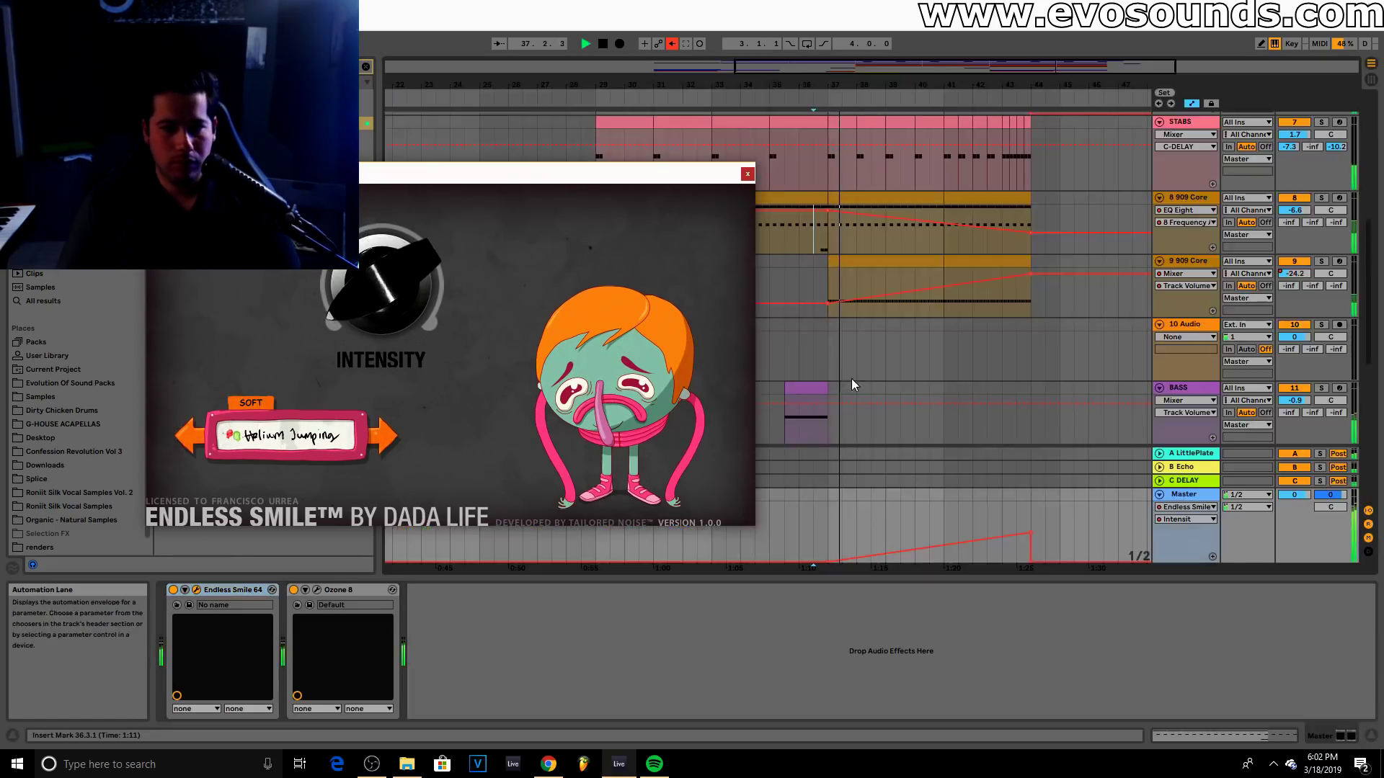
left_click(941, 327)
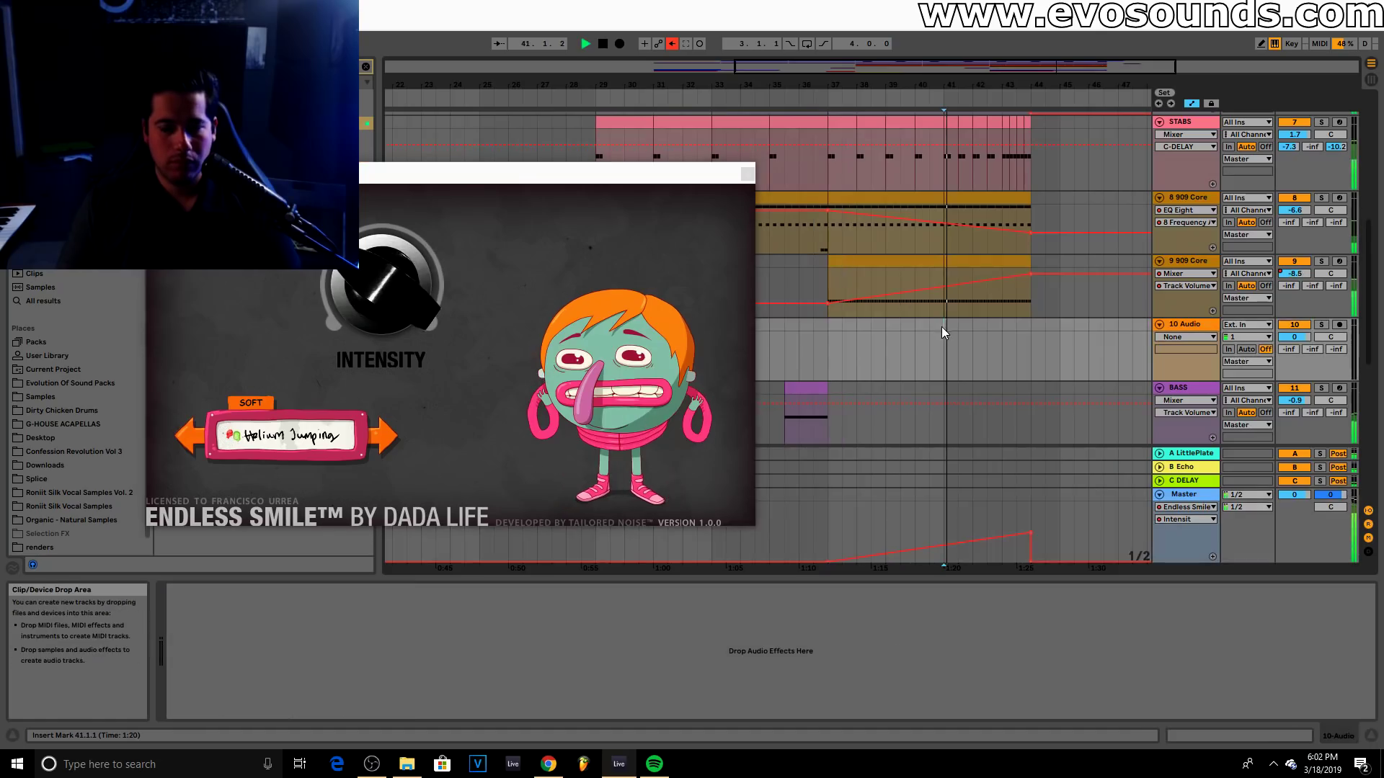
left_click(1233, 267)
left_click(748, 174)
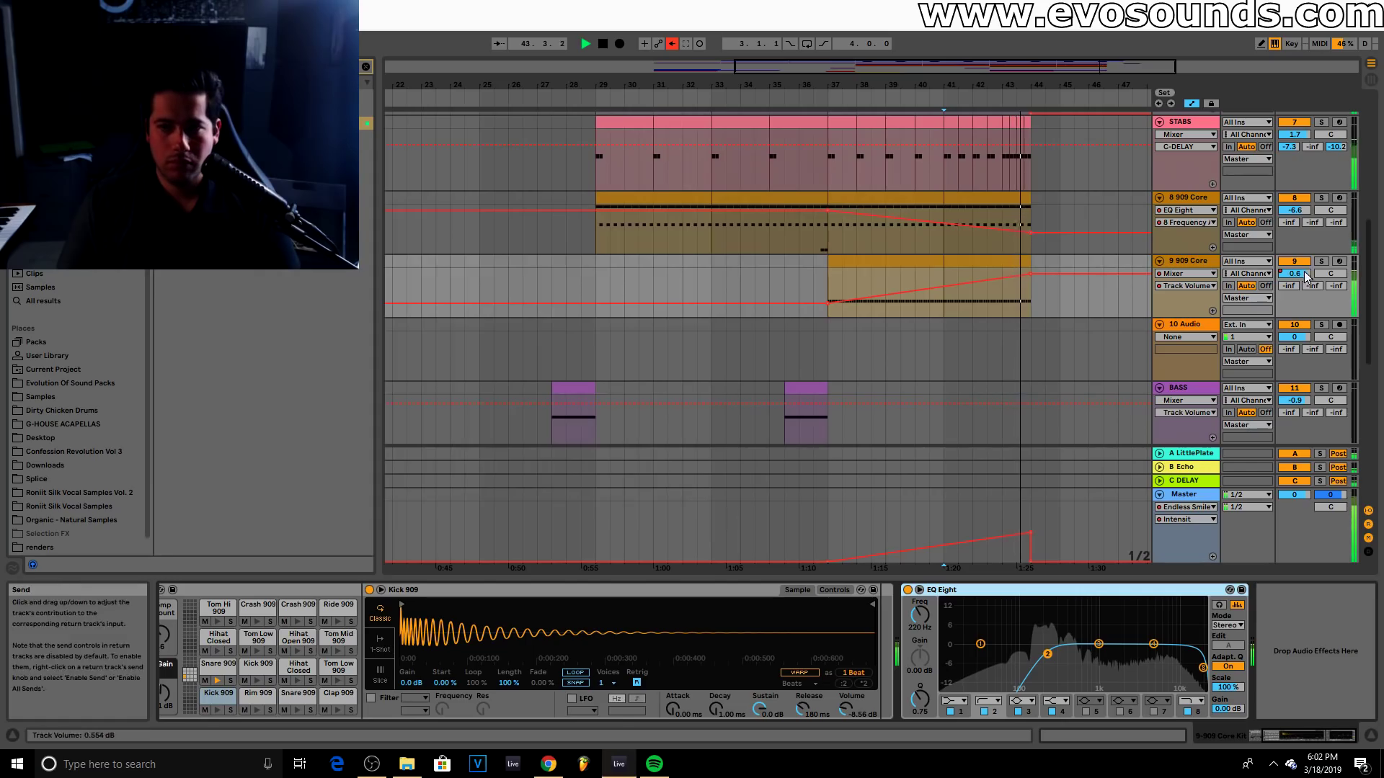
Open the Serum supersaw patch and play its clip at bar 45 to check the LFO 1 modulation
left_click_drag(1056, 85, 968, 294)
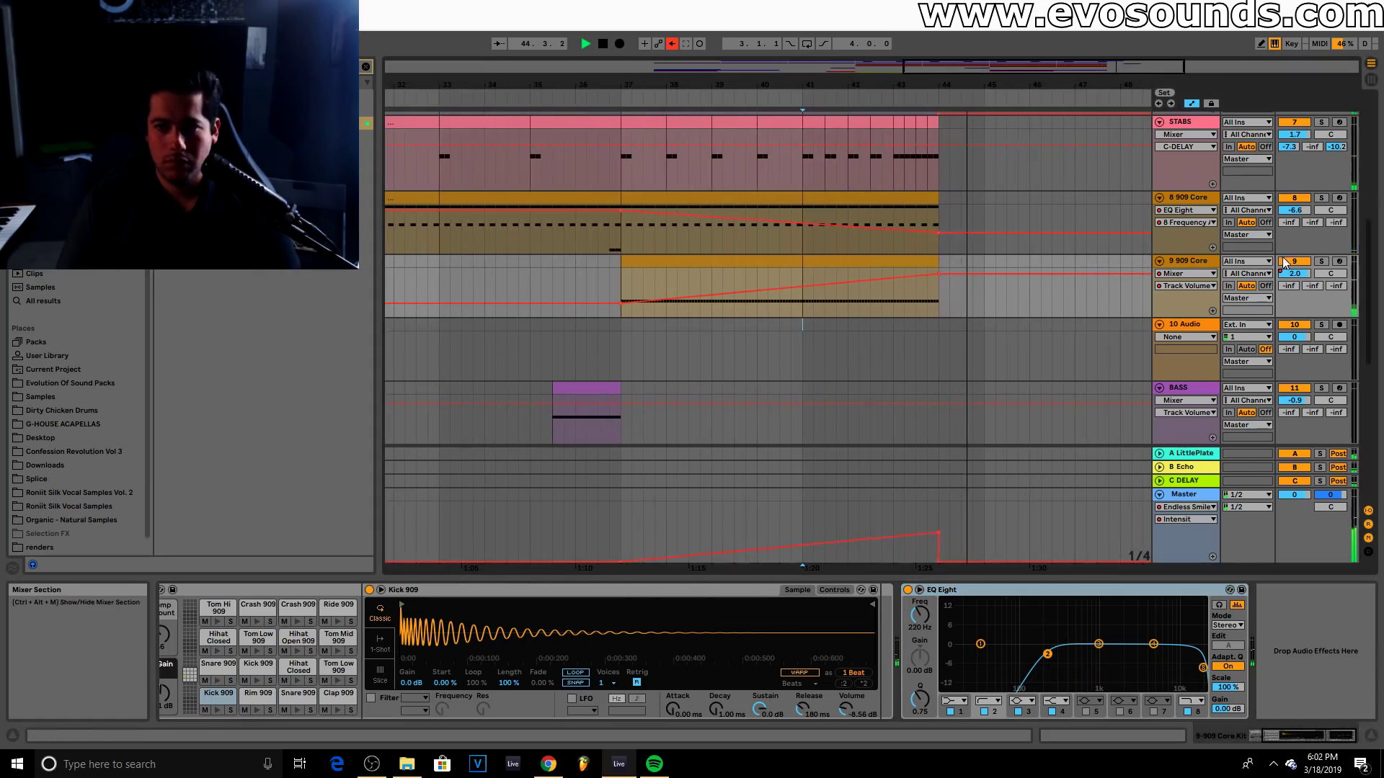
scroll(1069, 297, "up", 3)
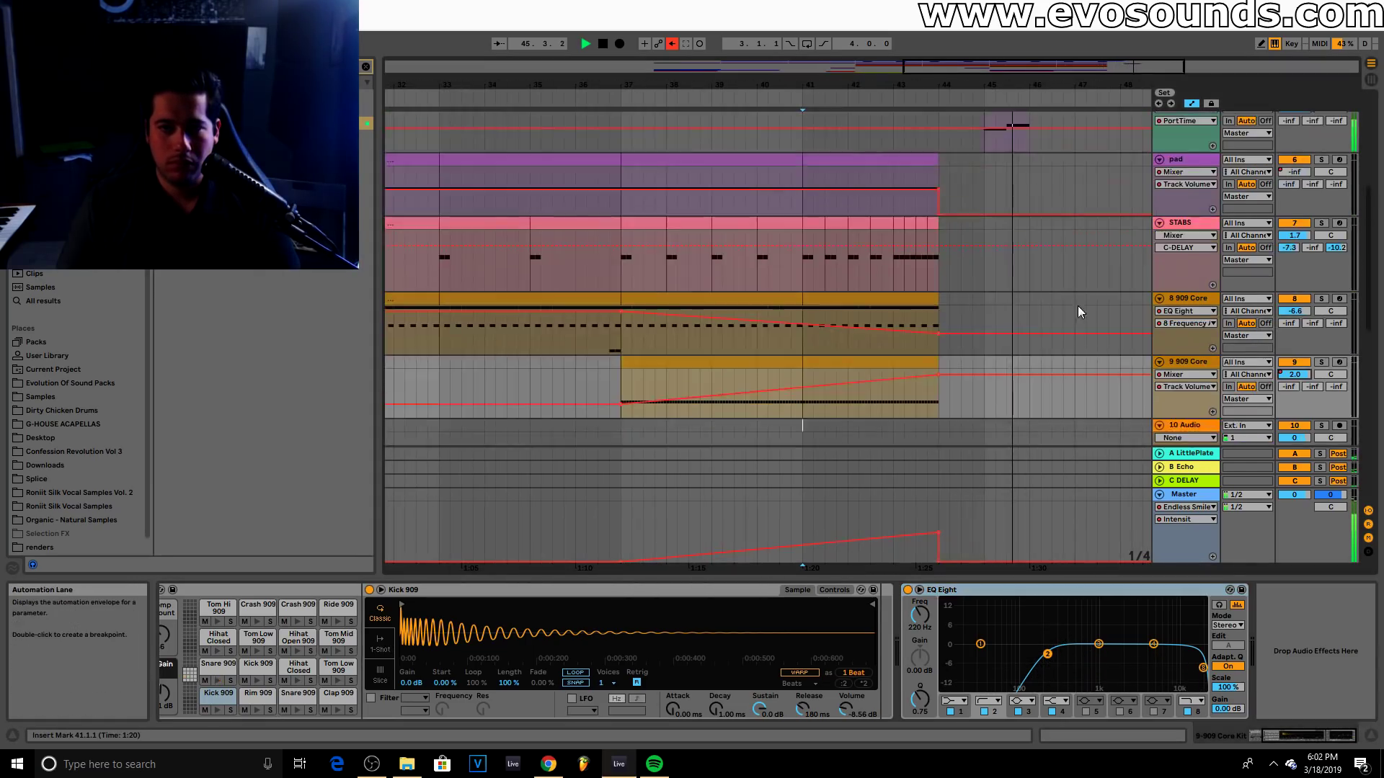
scroll(1070, 297, "up", 3)
left_click(1201, 197)
left_click(196, 590)
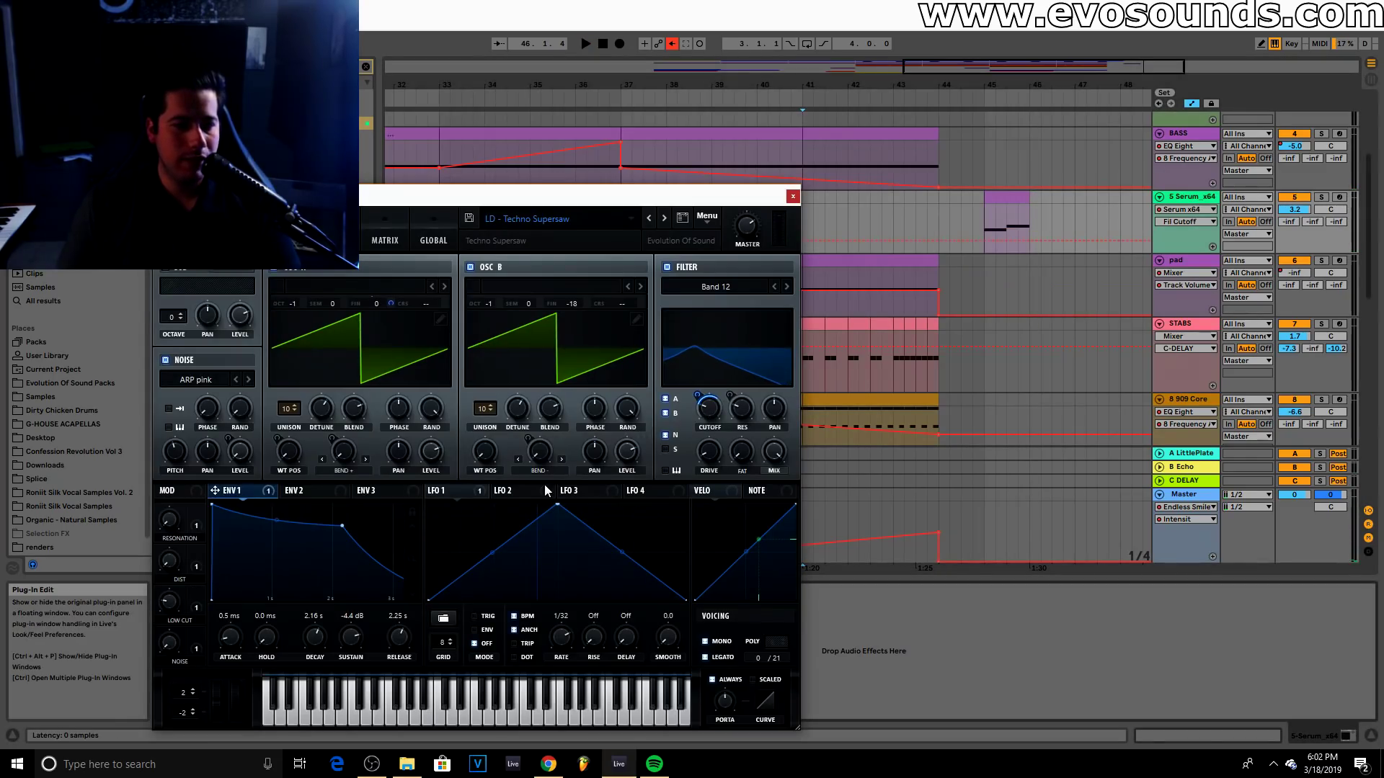
left_click(461, 487)
key("space")
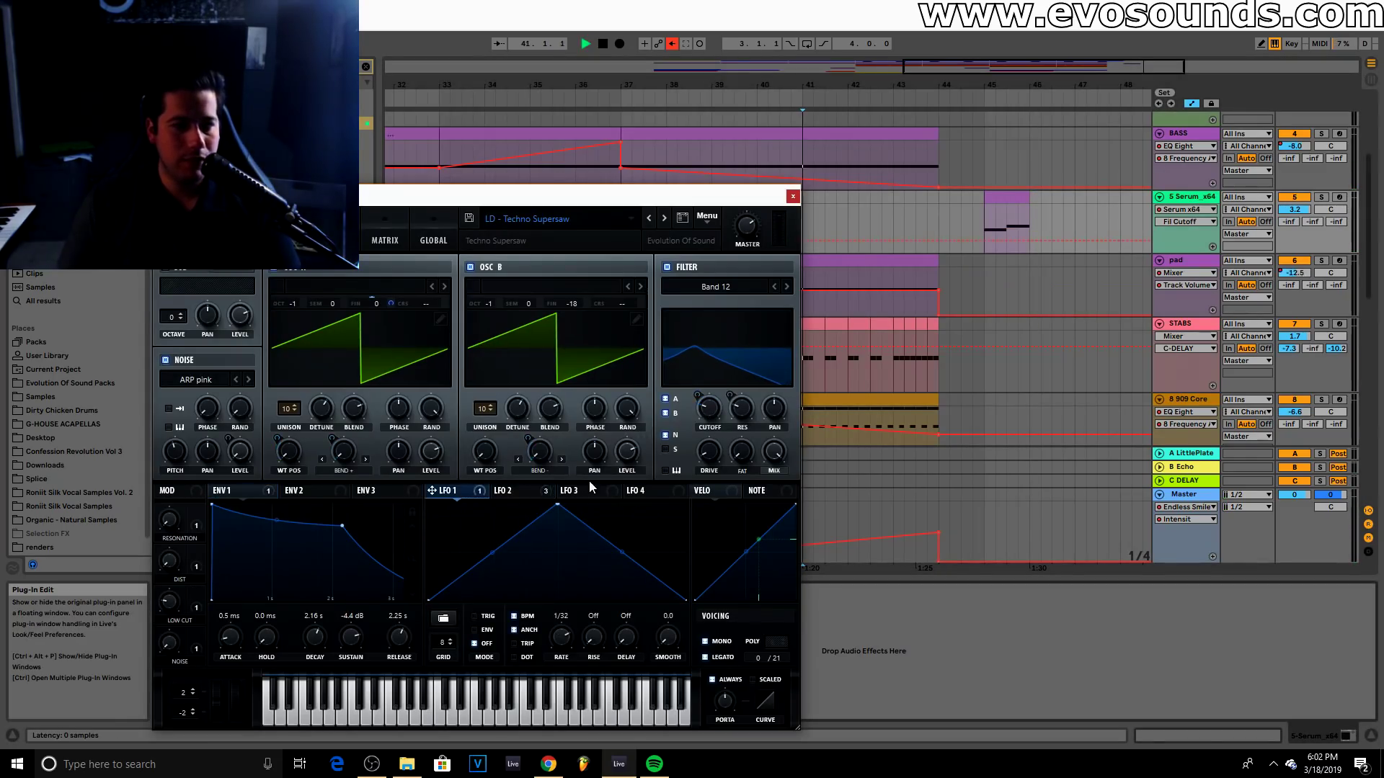
left_click(999, 205)
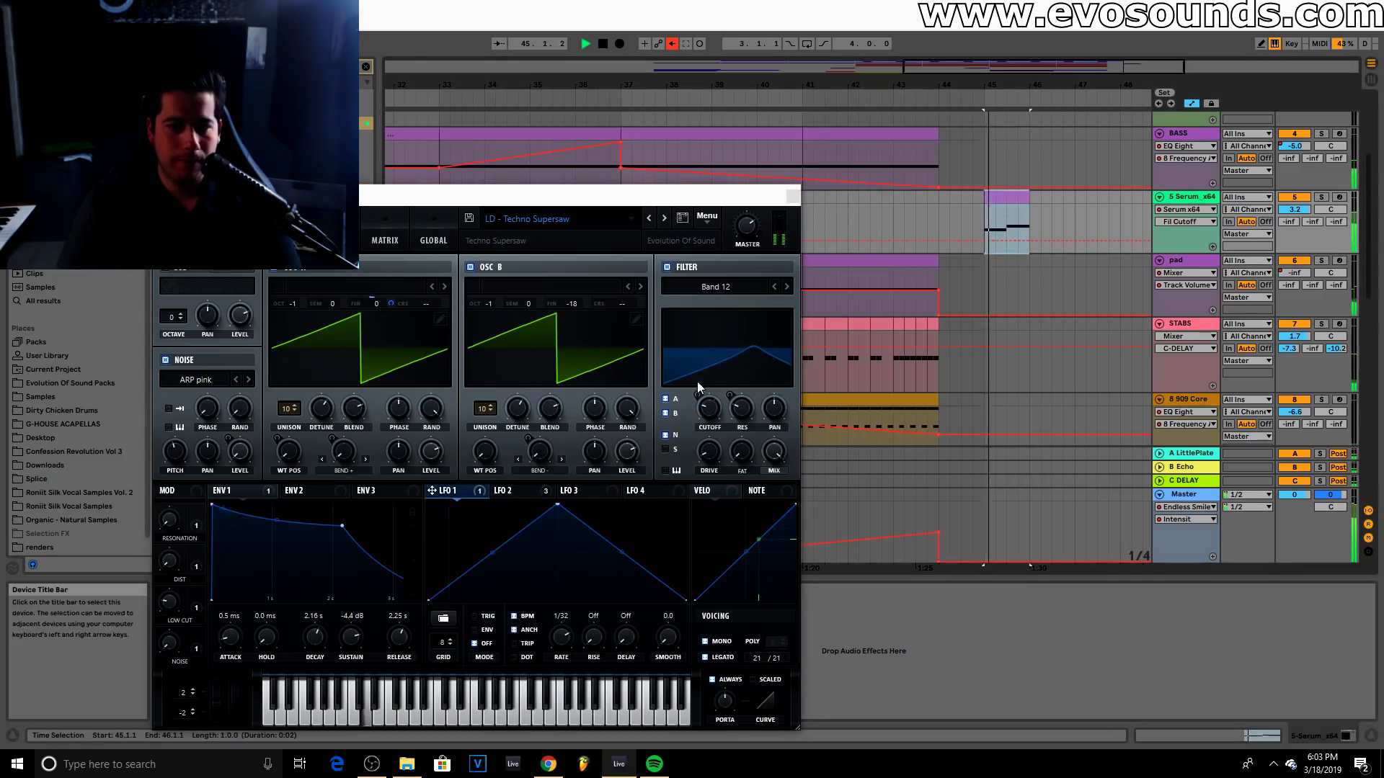
Remove the LFO 2 modulation assignments from Serum's Techno Supersaw patch
left_click(538, 491)
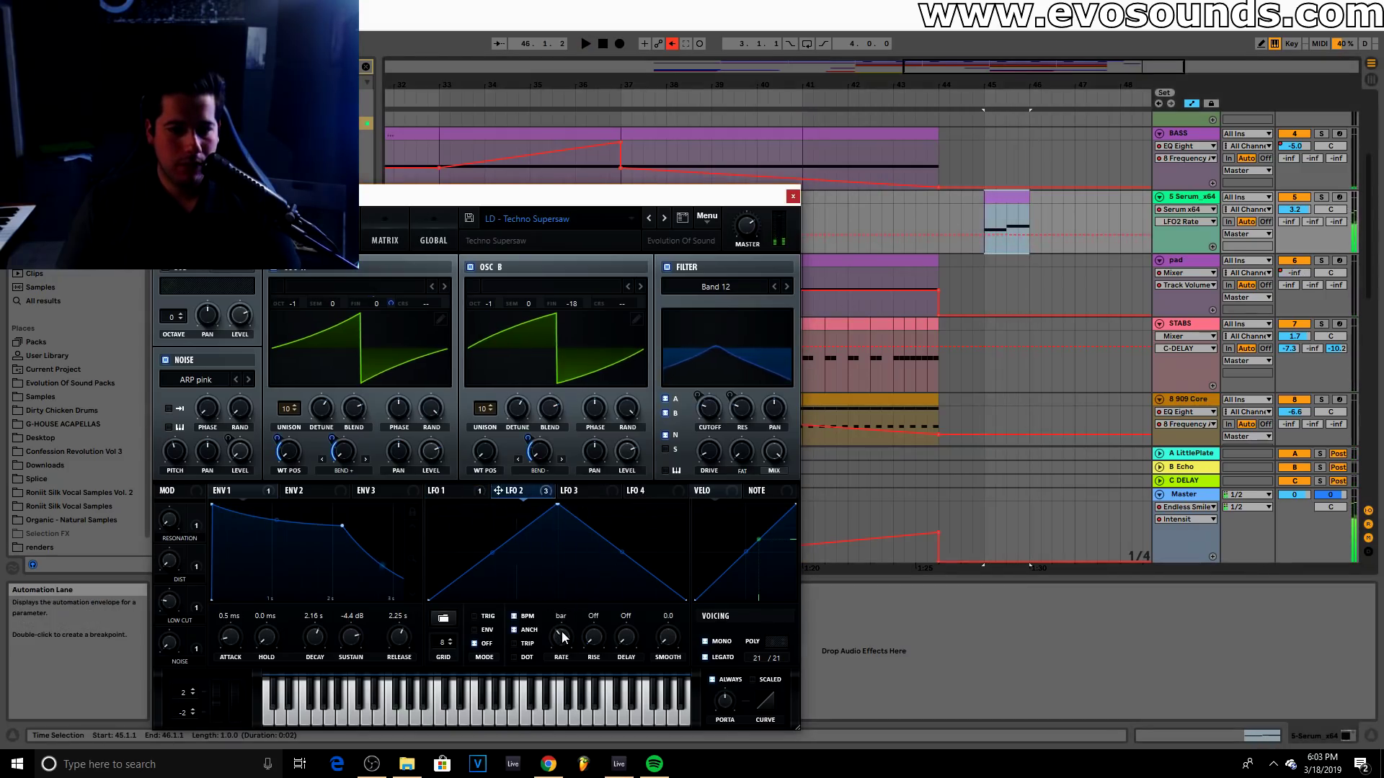
left_click_drag(707, 410, 720, 374)
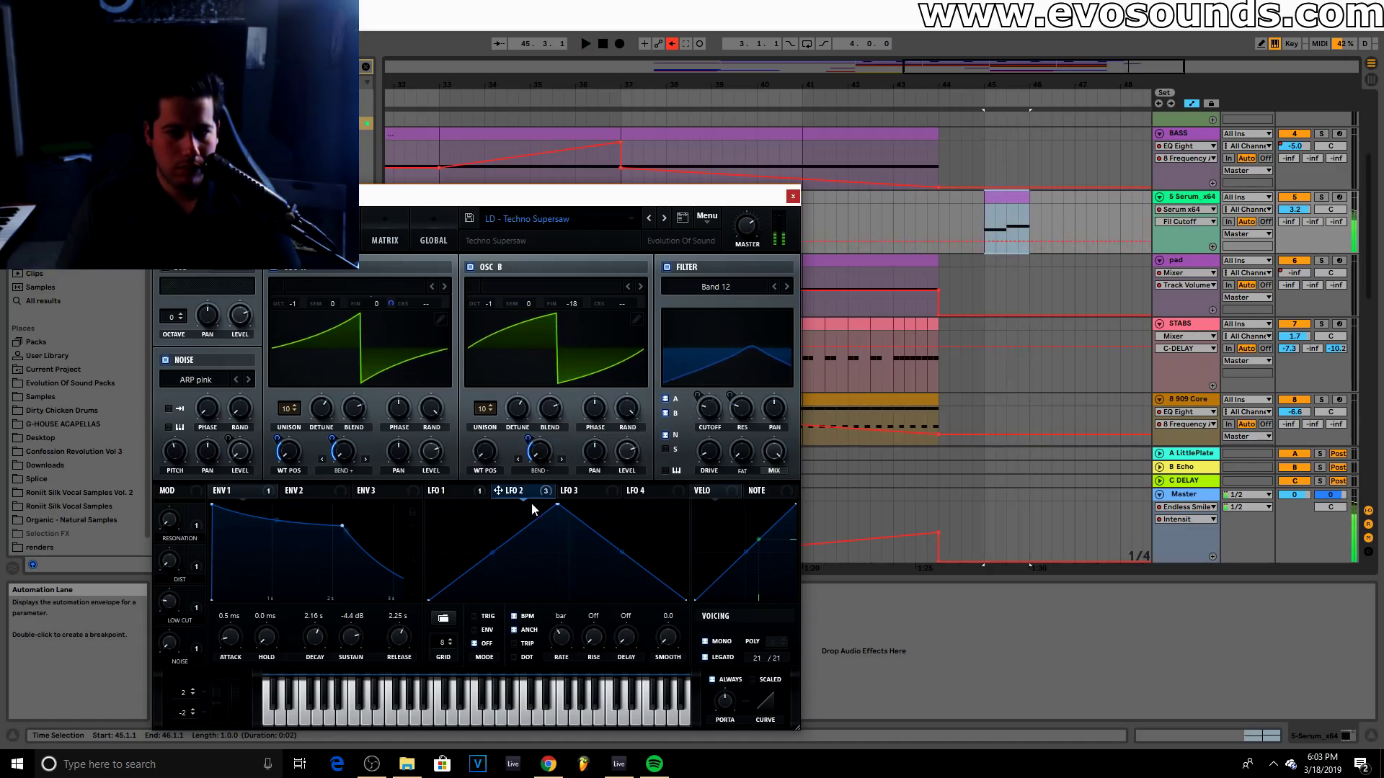
right_click(498, 493)
left_click(571, 582)
Lower Serum's filter cutoff to its minimum and play from bar 45
mouse_move(706, 406)
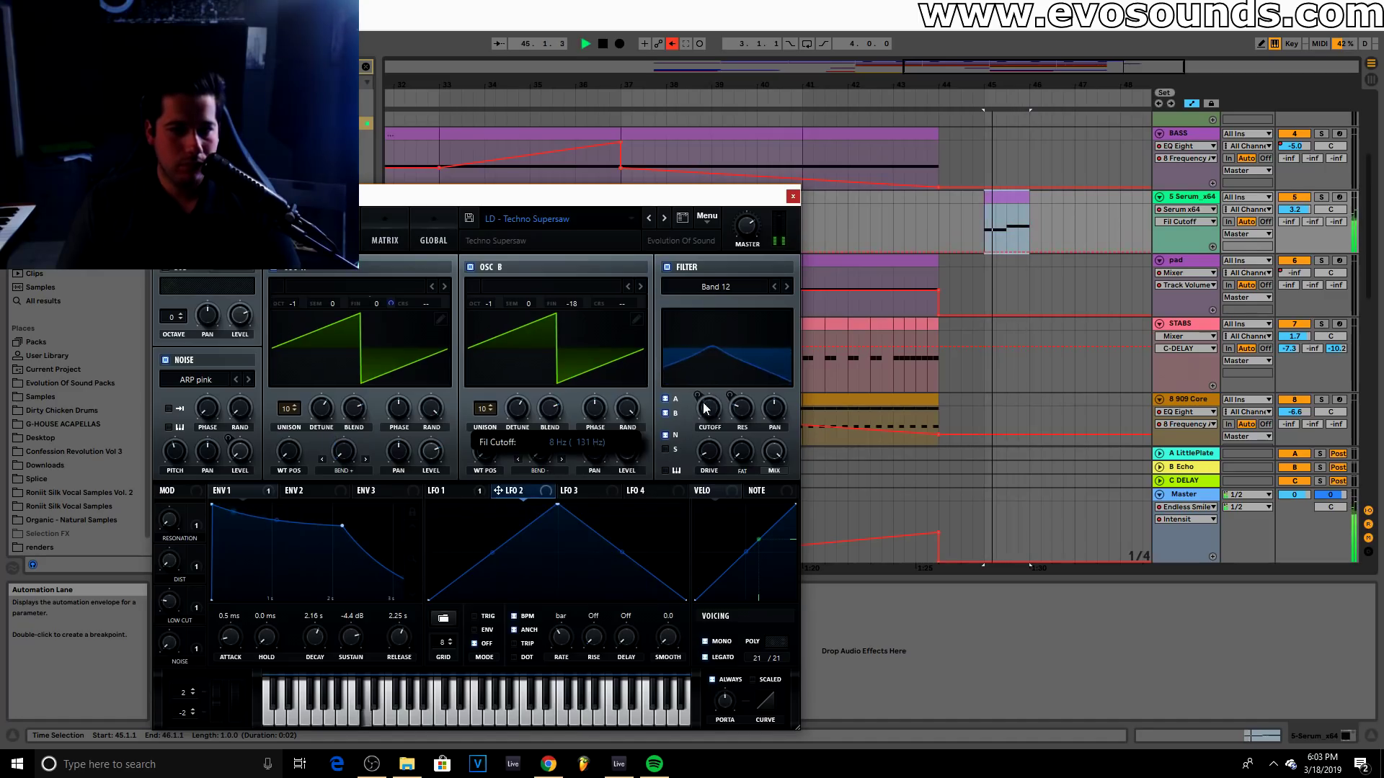
key("space")
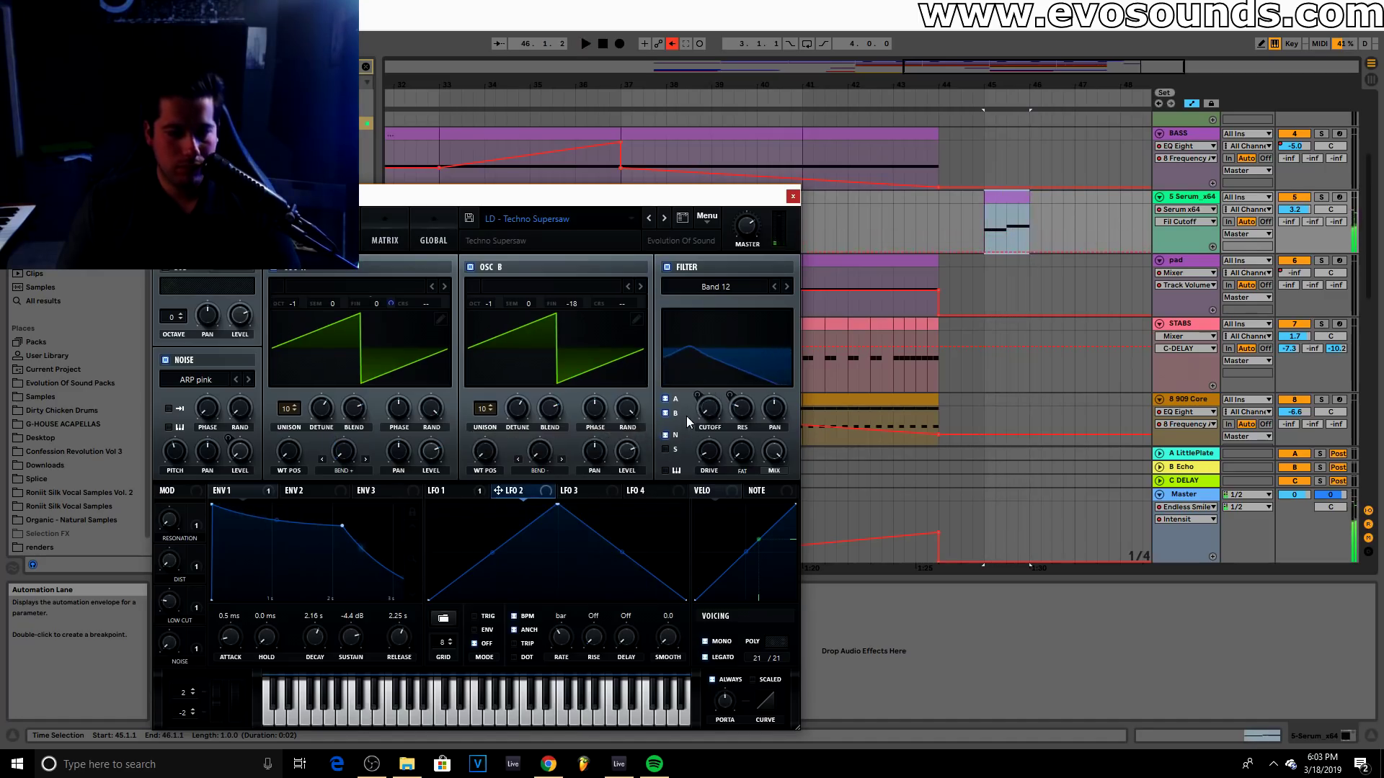
left_click(984, 253)
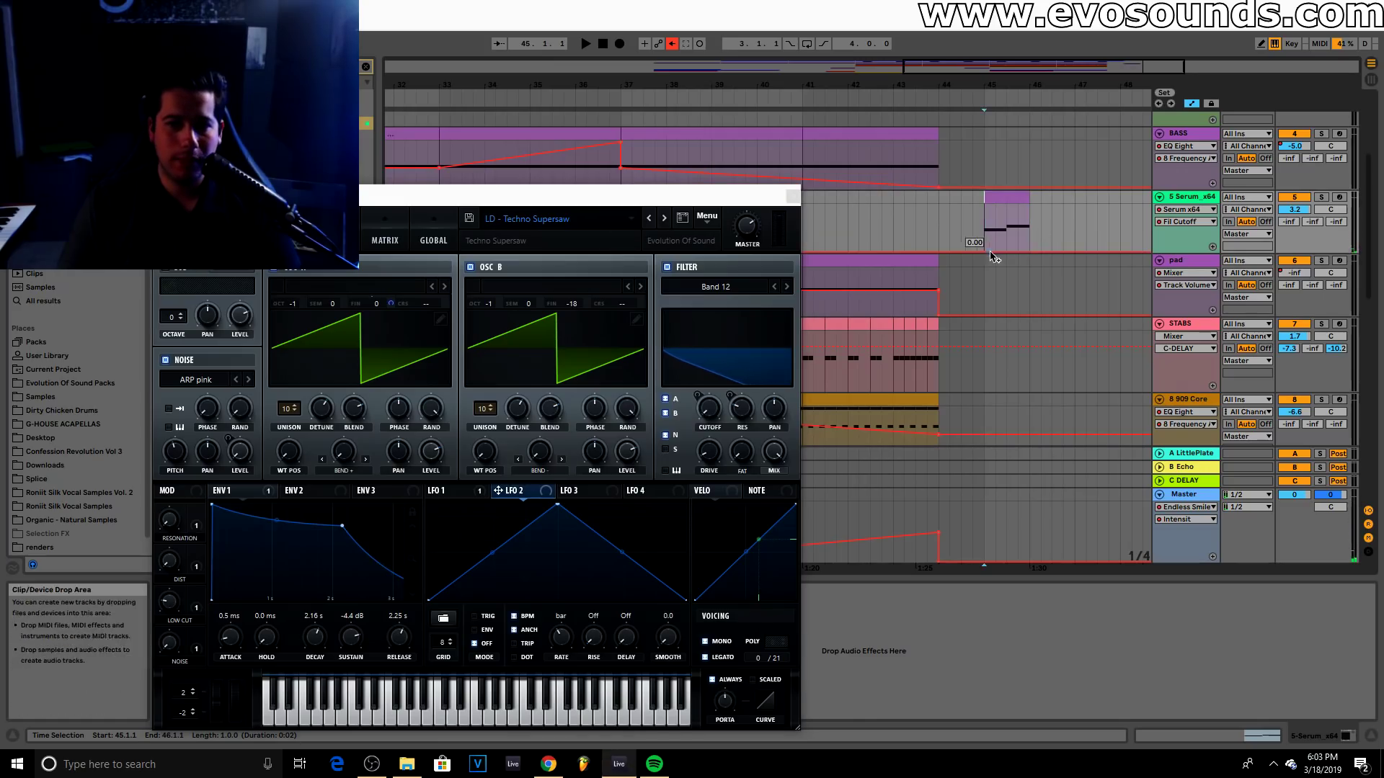
key("space")
Shape Serum's filter cutoff automation with a small rise and dip from bar 45, followed by a steep rise into bar 46
double_click(1006, 234)
key("space")
left_click_drag(1006, 234, 995, 231)
mouse_move(1006, 232)
left_mouse_down()
mouse_move(1007, 253)
mouse_move(1036, 226)
mouse_move(985, 239)
left_mouse_up()
key("space")
key("space")
key("space")
left_click(1008, 220)
key("space")
left_click(972, 249)
key("space")
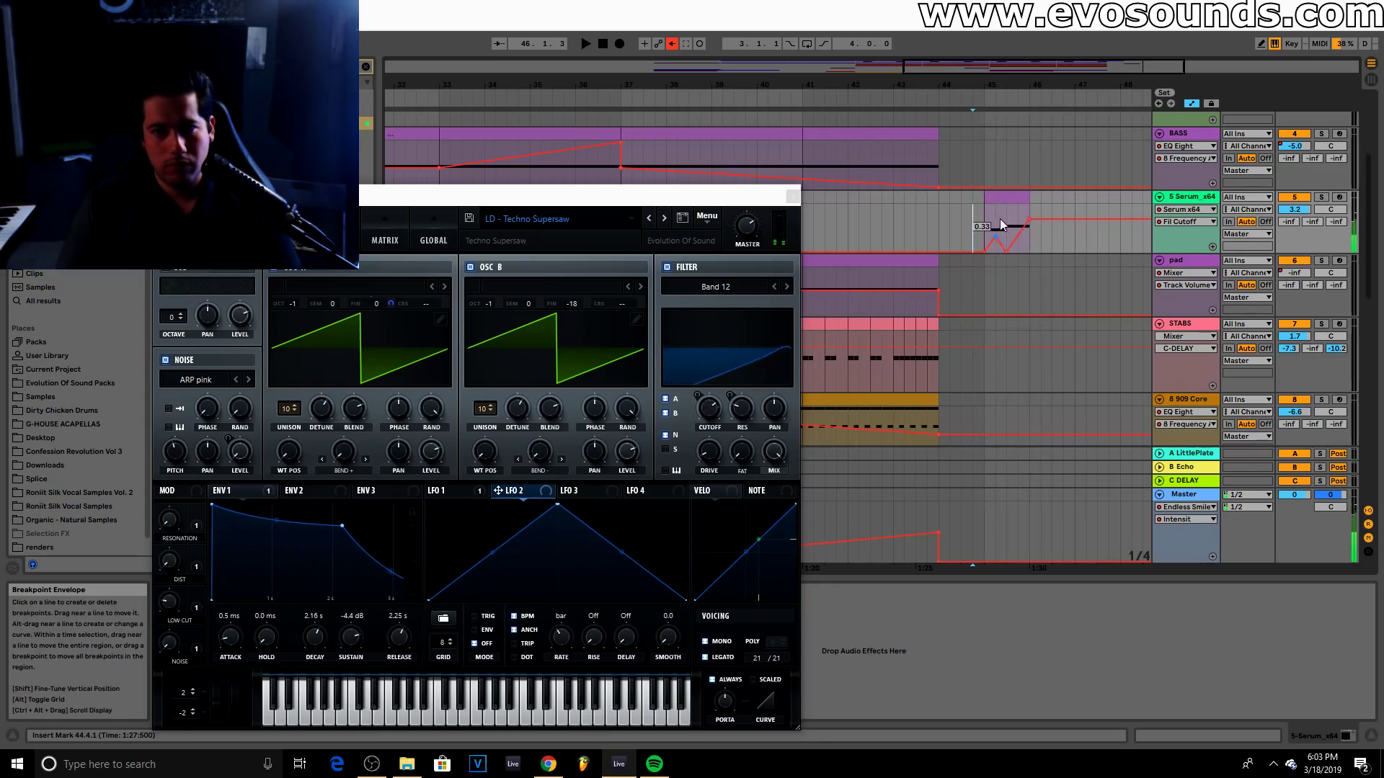
Extend the D2 note in the Serum clip to 4.3.2 so it overlaps the D#2 note, and close the synth window
double_click(998, 250)
key("space")
left_click_drag(989, 485, 1003, 484)
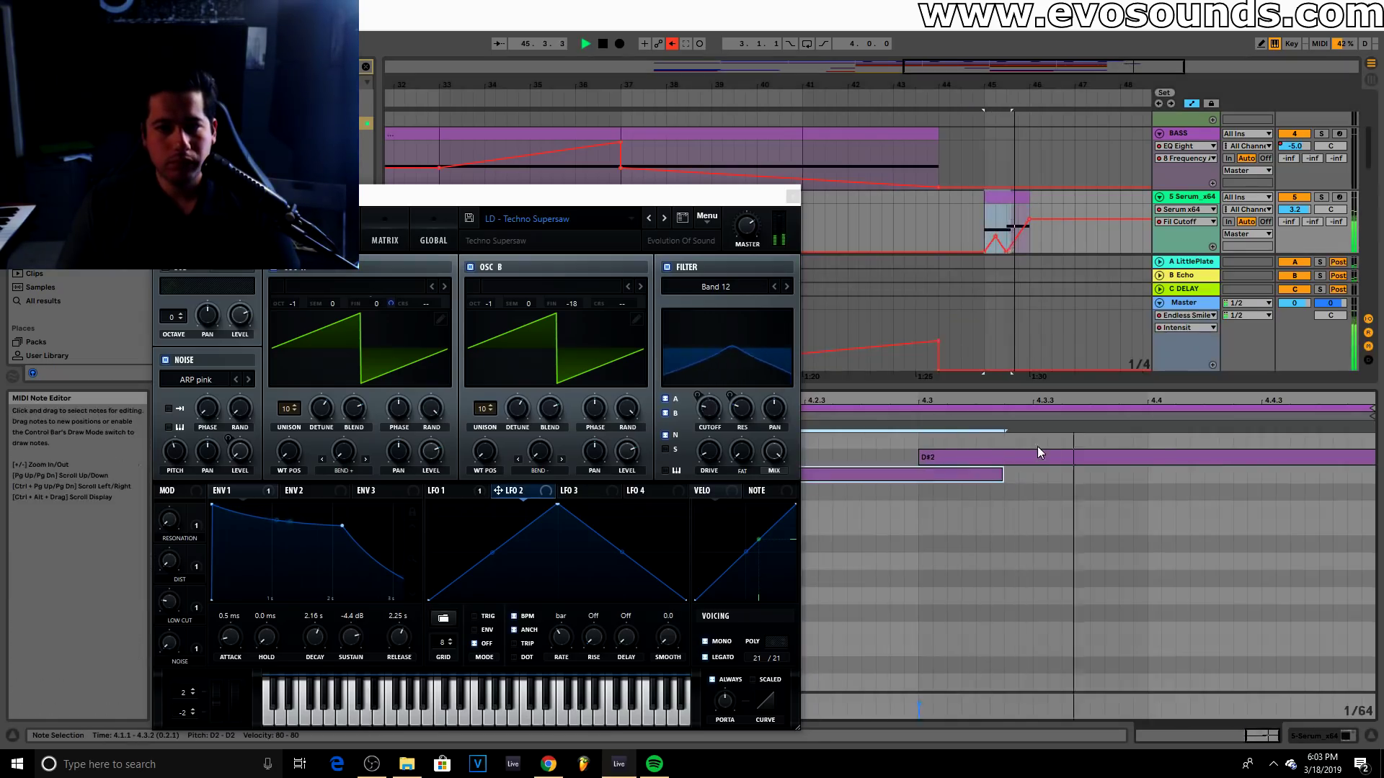
key("space")
left_click(793, 197)
Play the arrangement from bar 37 and listen to the end of the build-up with its Serum transition
left_click_drag(1009, 86, 882, 85)
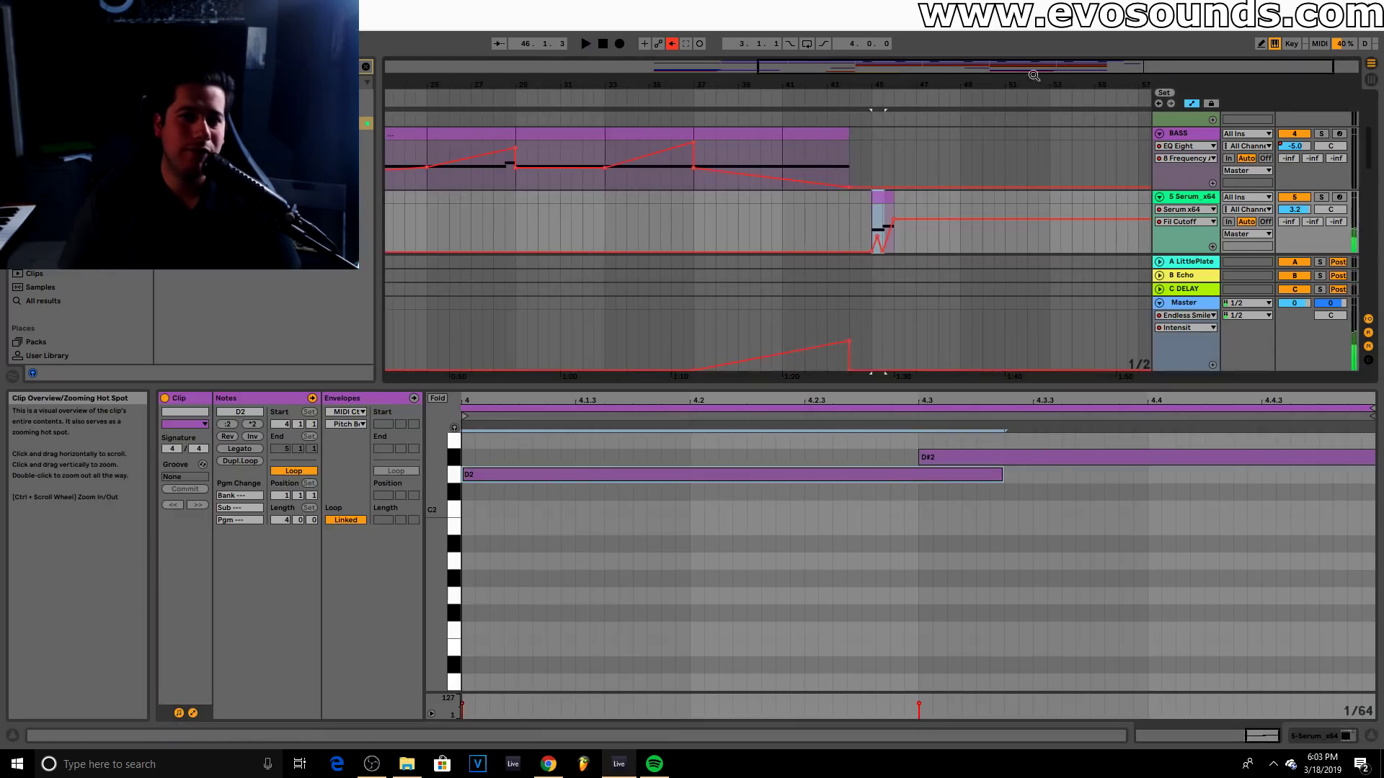
left_click(694, 210)
key("space")
left_click_drag(763, 389, 715, 506)
scroll(709, 504, "down", 2)
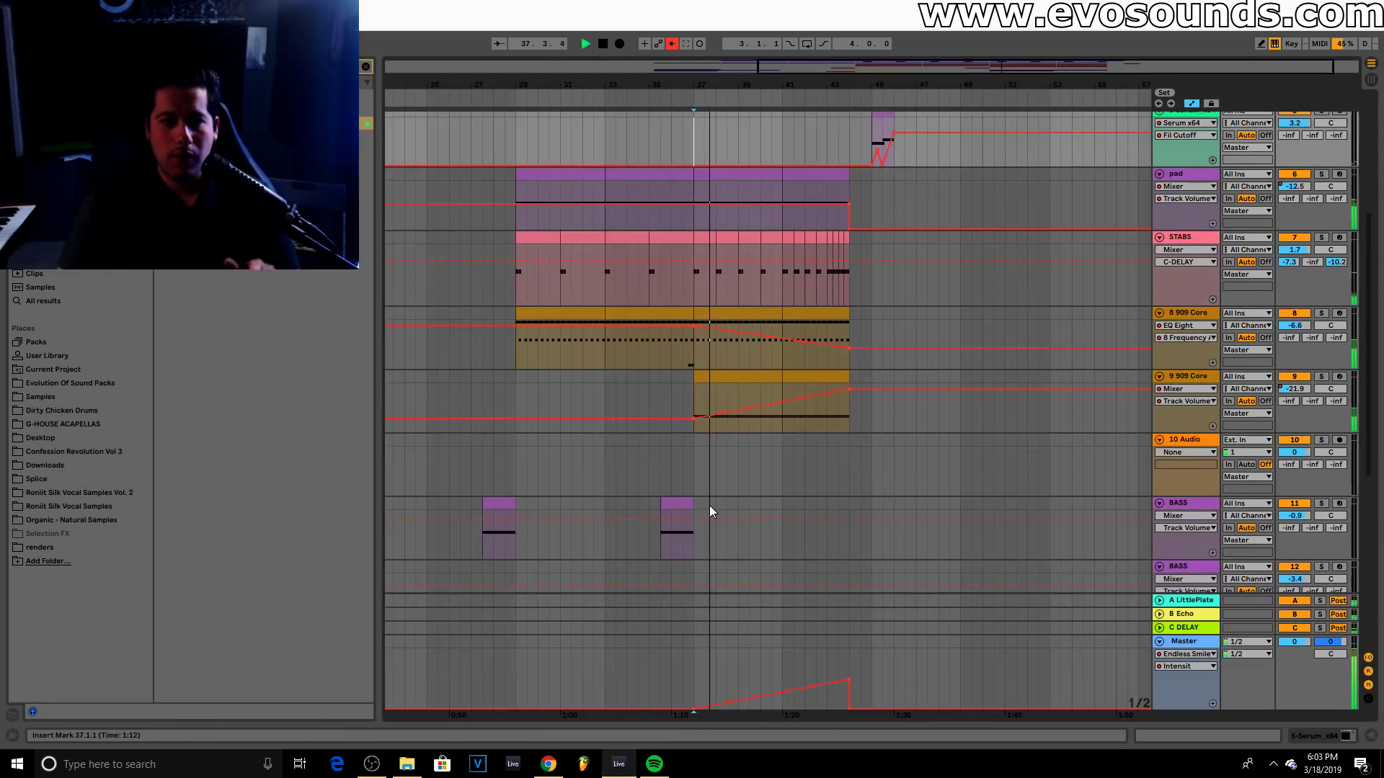
Slightly lower the end point of the second 909 Core track's volume automation at the end of the build-up
scroll(703, 487, "up", 3)
scroll(733, 486, "down", 3)
scroll(732, 491, "down", 4)
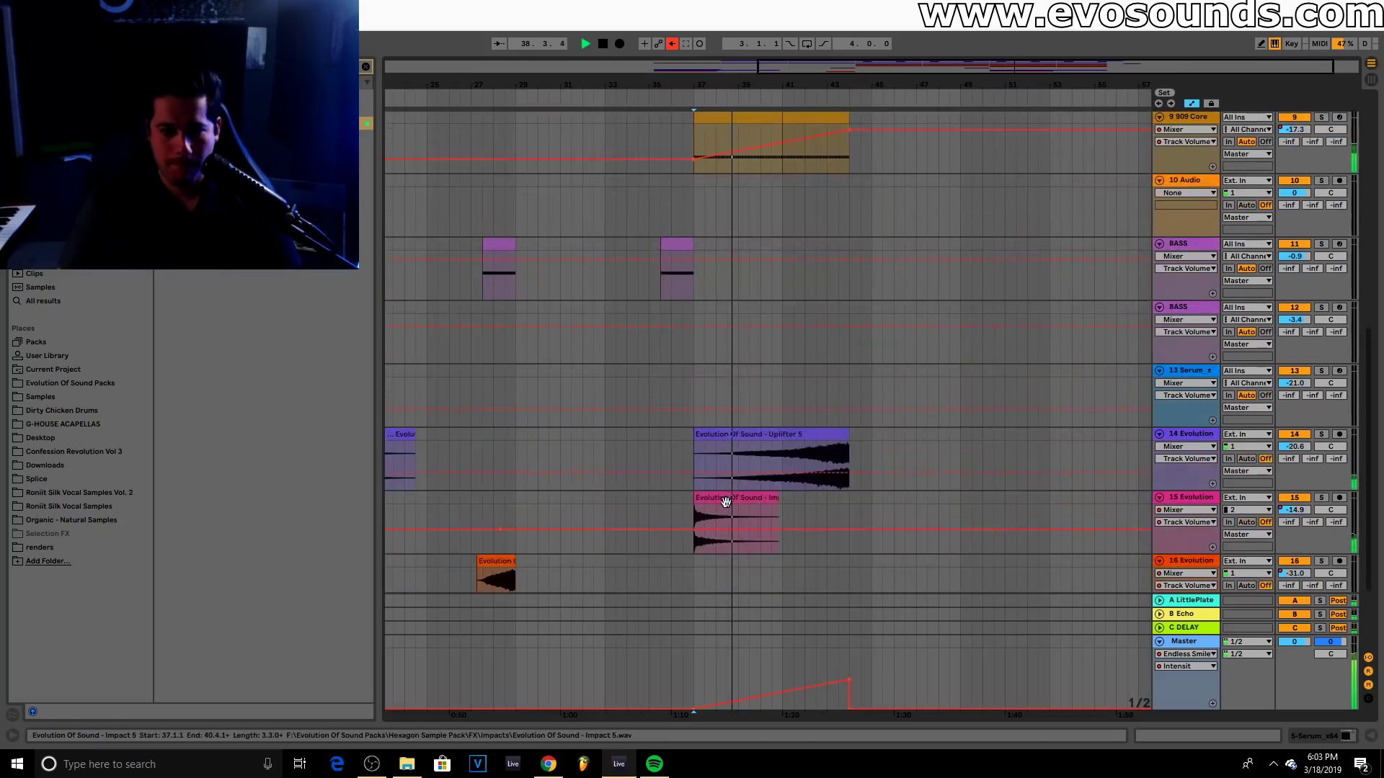
scroll(1031, 277, "up", 2)
left_click_drag(850, 260, 850, 266)
Add a Ping Pong Delay to the Master between Endless Smile and Ozone 8, with its filter around 1.73 kHz and Dry/Wet at 0%
double_click(1180, 248)
key("ctrl+f")
type("delay")
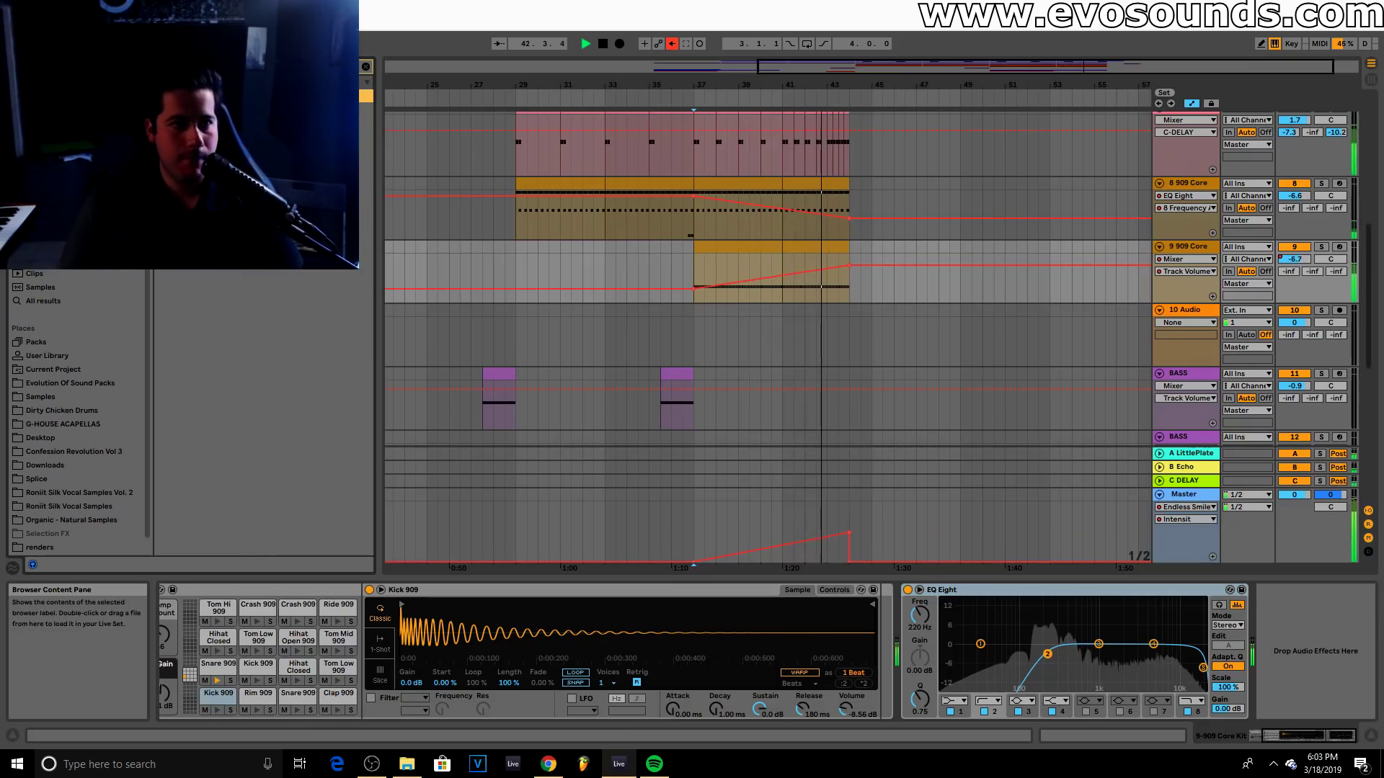
key("Tab")
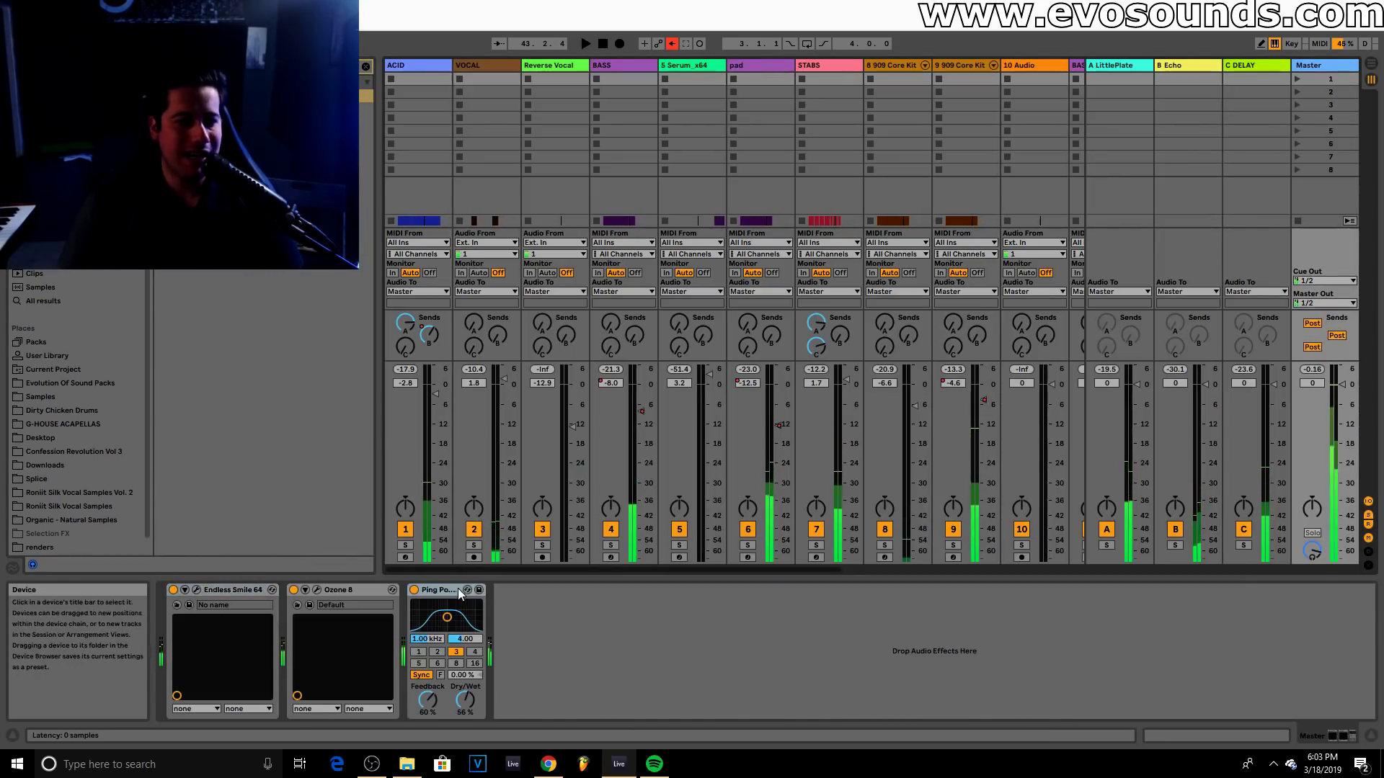
left_click_drag(457, 588, 303, 606)
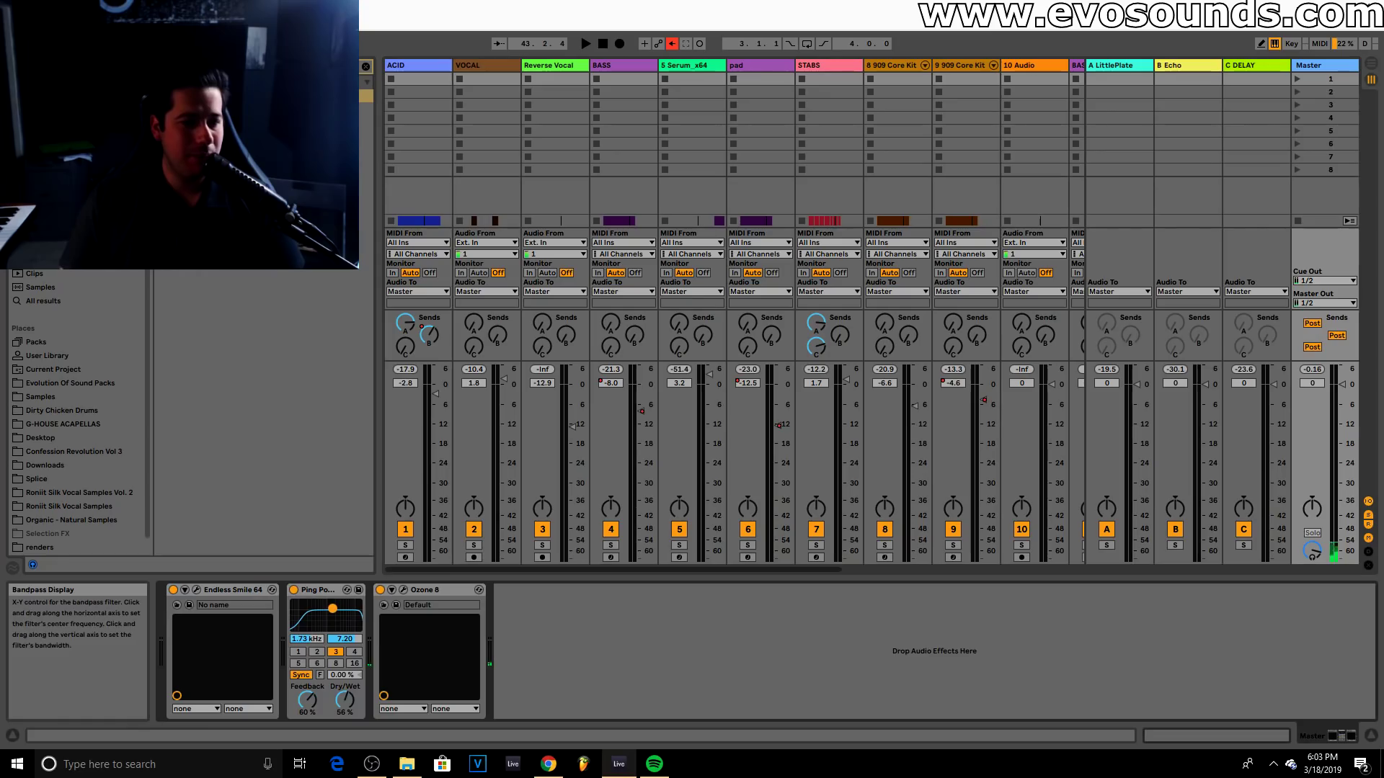
left_click_drag(344, 698, 361, 691)
key("Tab")
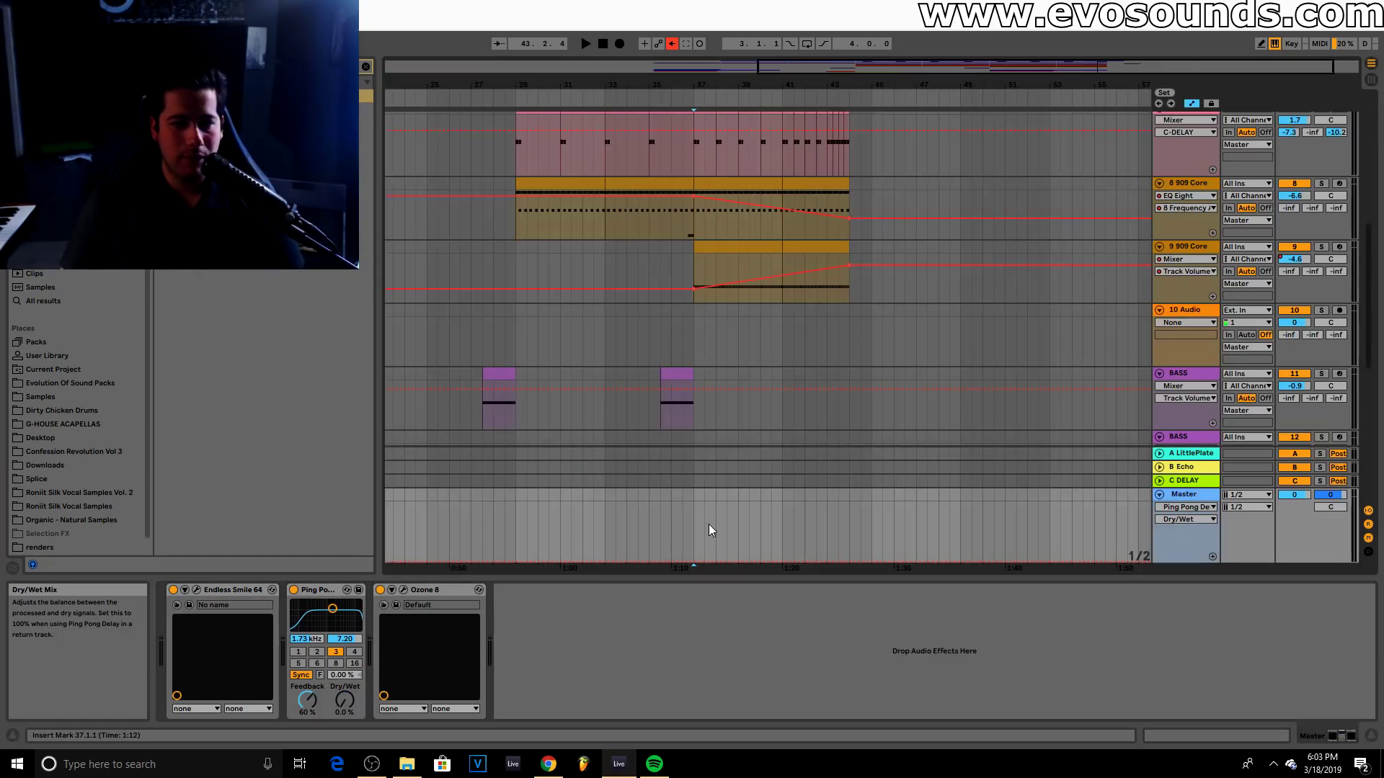
Automate the Master's Ping Pong Dry/Wet to rise from 0% at bar 37 to about 59% at bar 44, dropping straight back to 0%
scroll(745, 396, "down", 2)
key("space")
left_click_drag(706, 563, 878, 555)
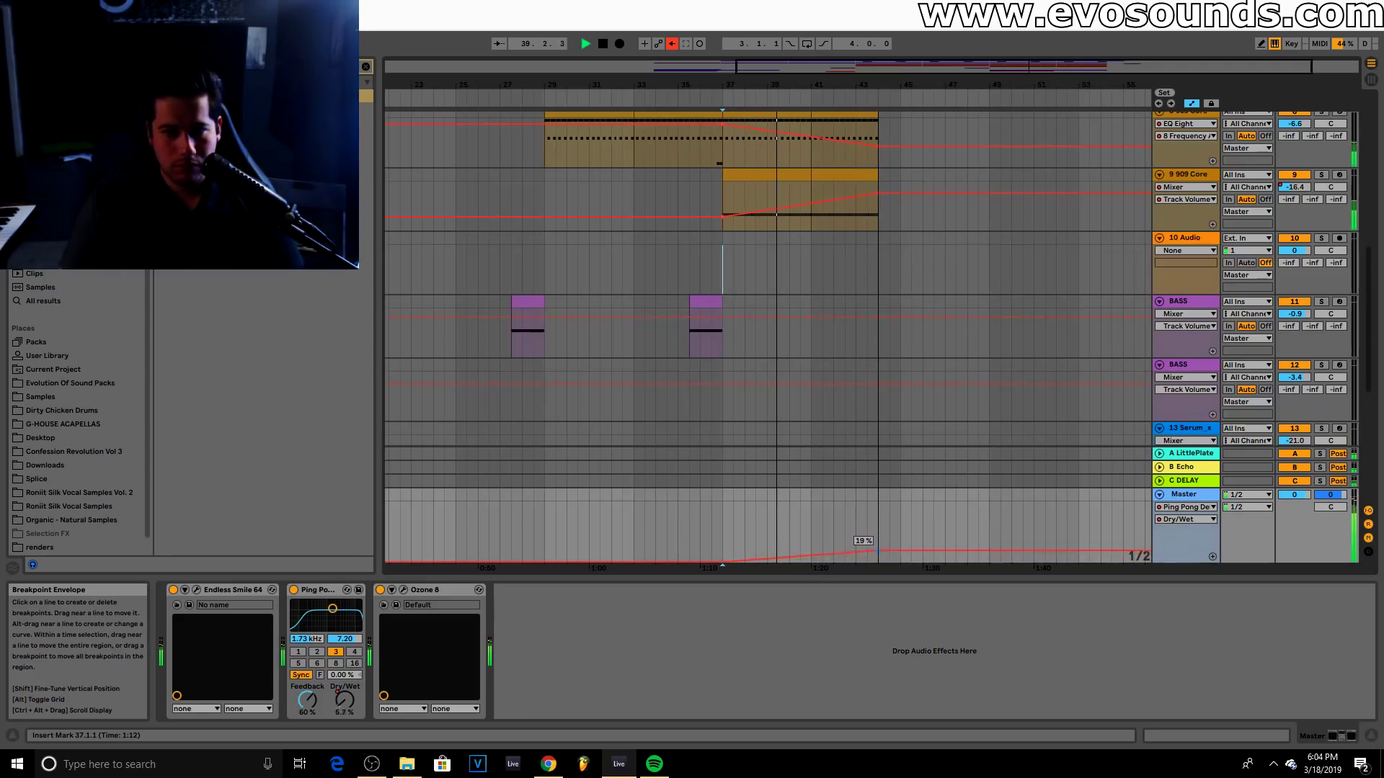
left_click_drag(882, 567, 866, 600)
left_click_drag(855, 542, 855, 535)
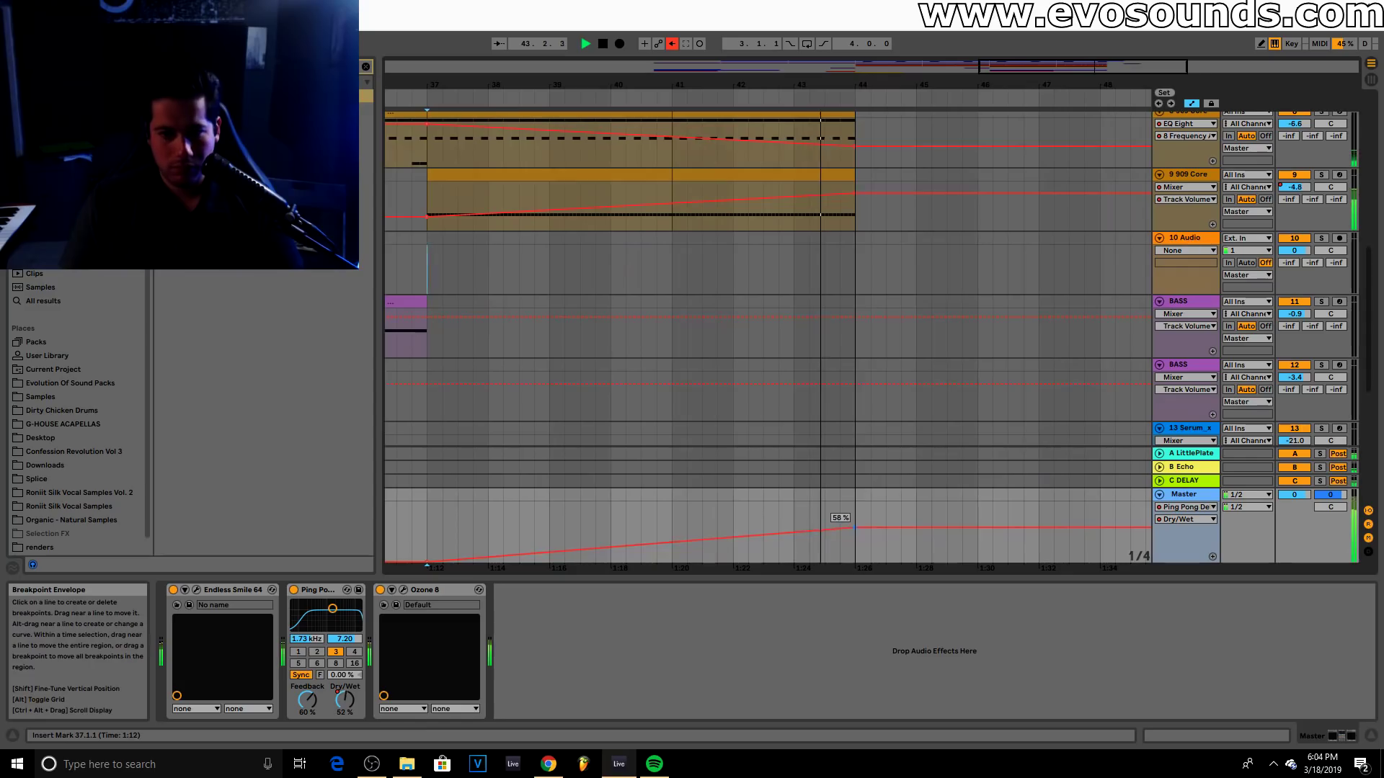
mouse_move(870, 528)
left_mouse_down()
mouse_move(855, 562)
mouse_move(855, 527)
left_mouse_up()
key("space")
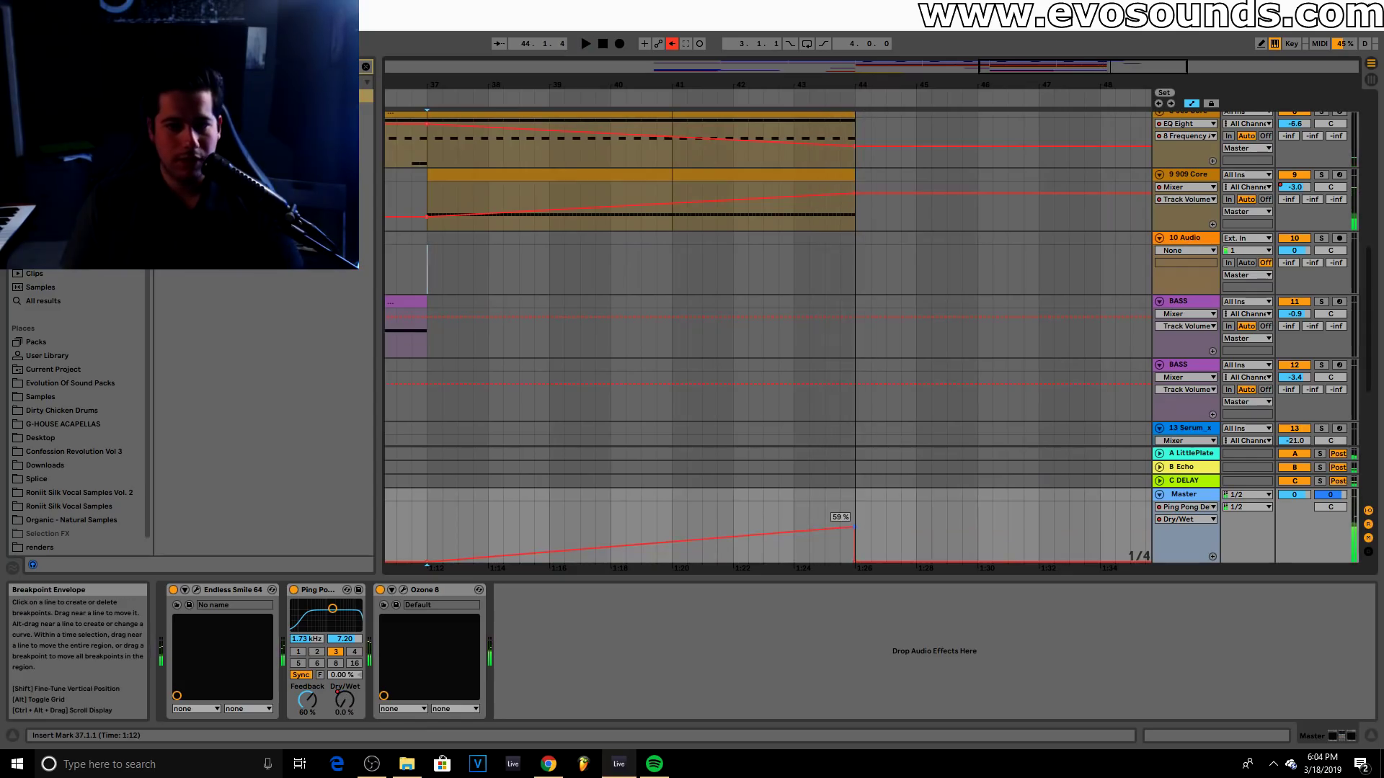
Lower the peak of the Ping Pong Dry/Wet automation at bar 44 while auditioning the end of the build-up and the Serum transition
left_click(824, 518)
key("space")
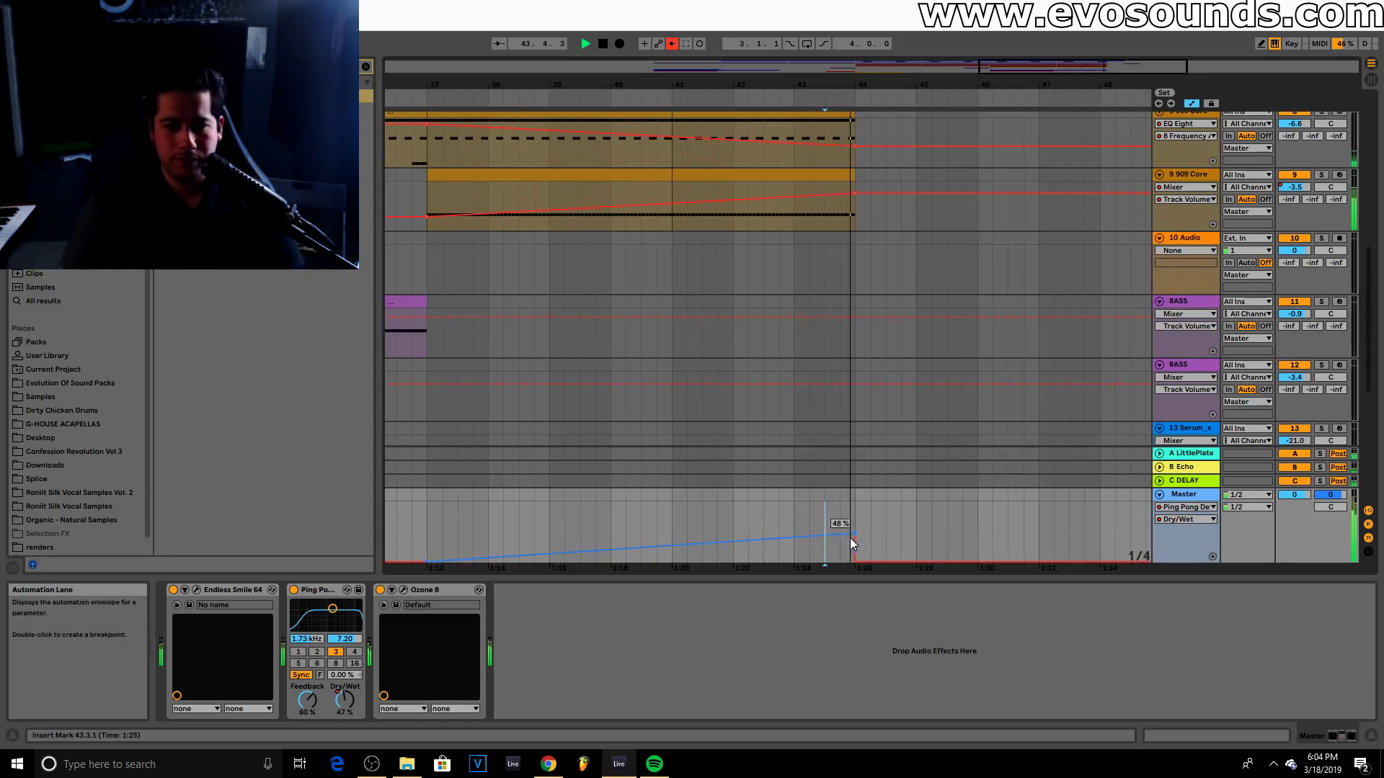
key("space")
left_click(779, 517)
key("space")
left_click_drag(854, 535, 854, 540)
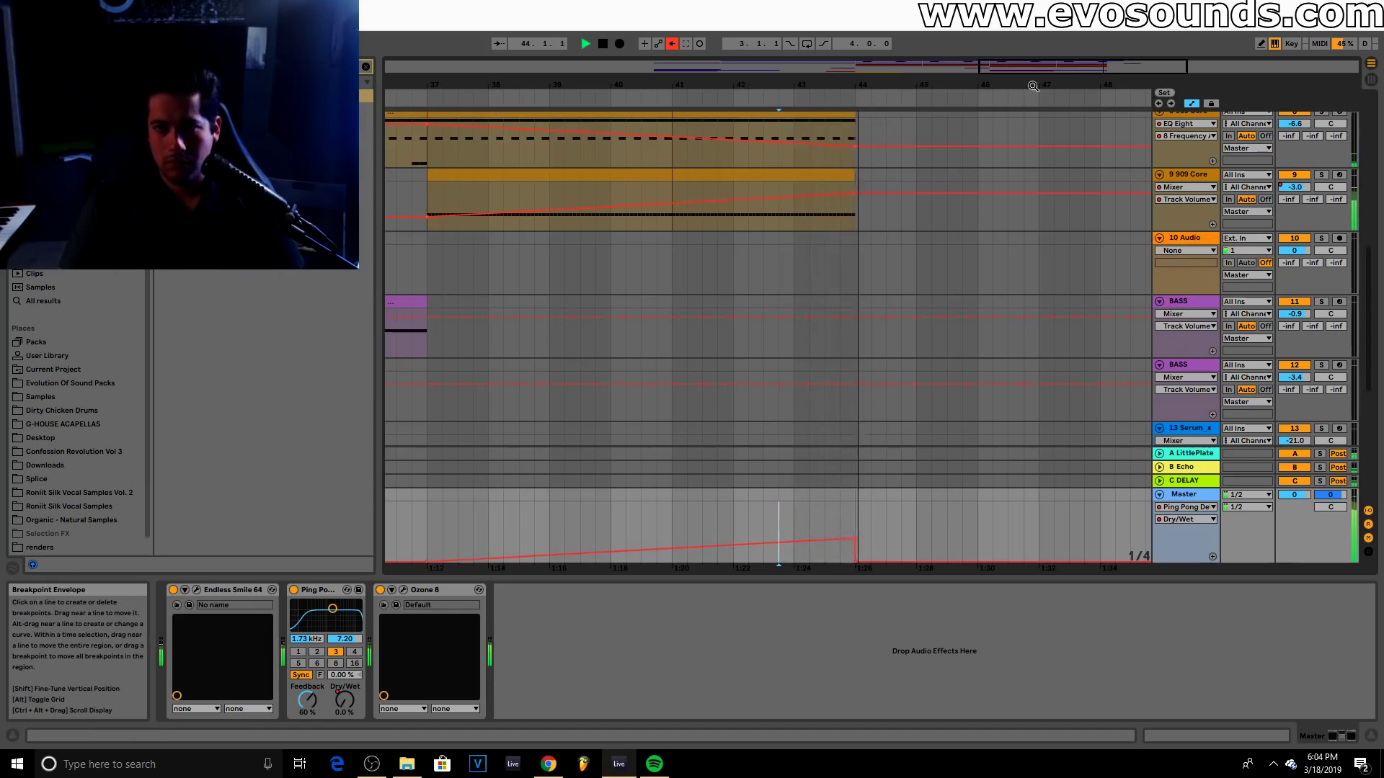
left_click_drag(1032, 84, 829, 46)
scroll(785, 305, "up", 4)
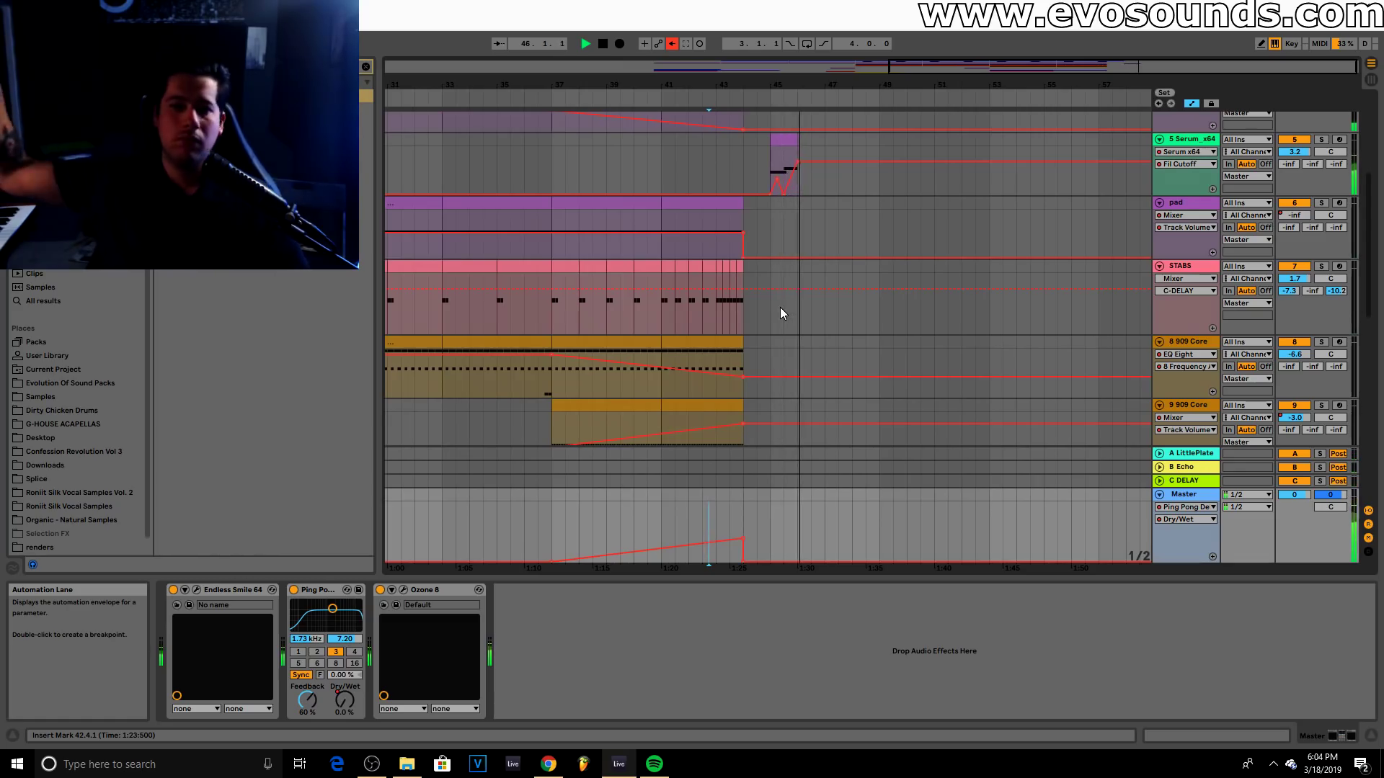
key("space")
Audition the D2 and D#2 notes of the Serum transition clip an octave lower and restore their original pitch
double_click(782, 141)
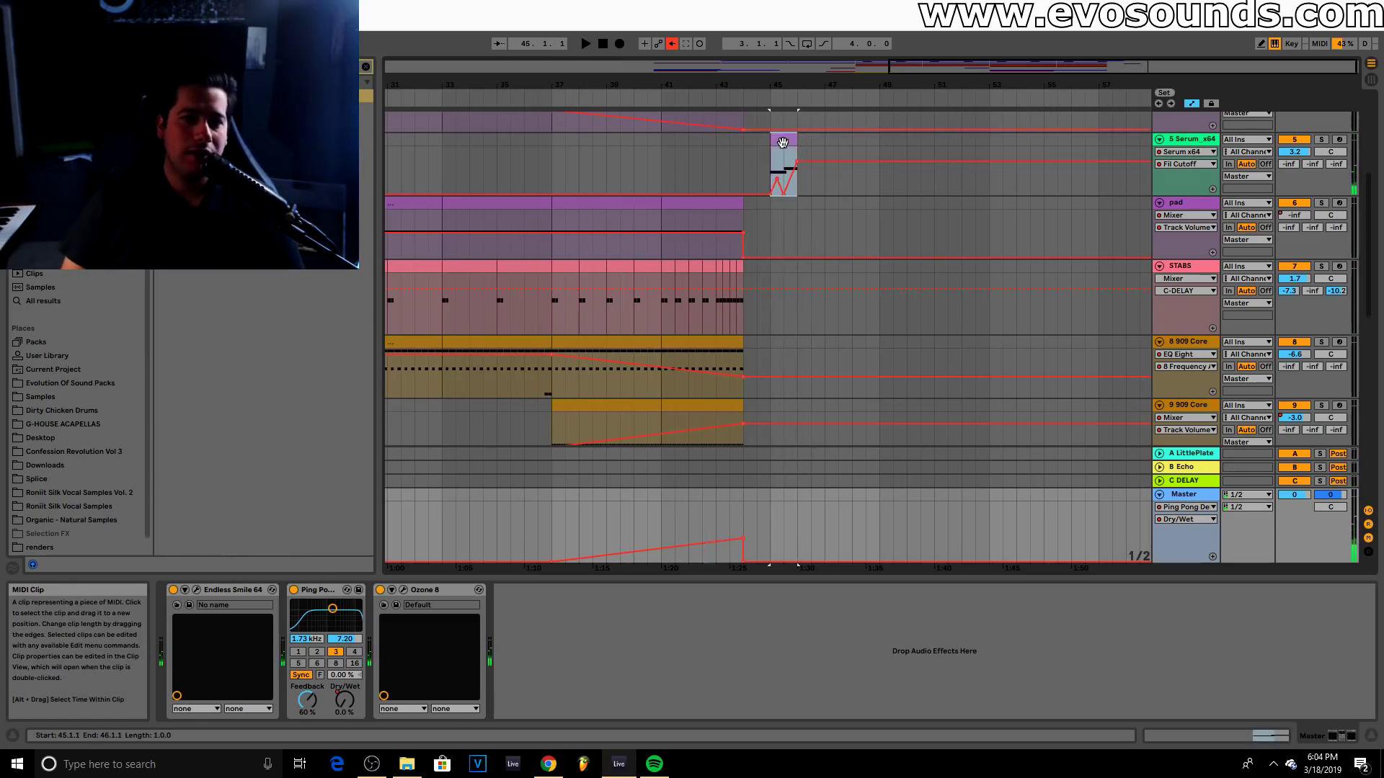
left_click(548, 667)
left_click(987, 649, "shift")
key("shift+Down")
key("space")
key("space")
key("shift+Up")
key("space")
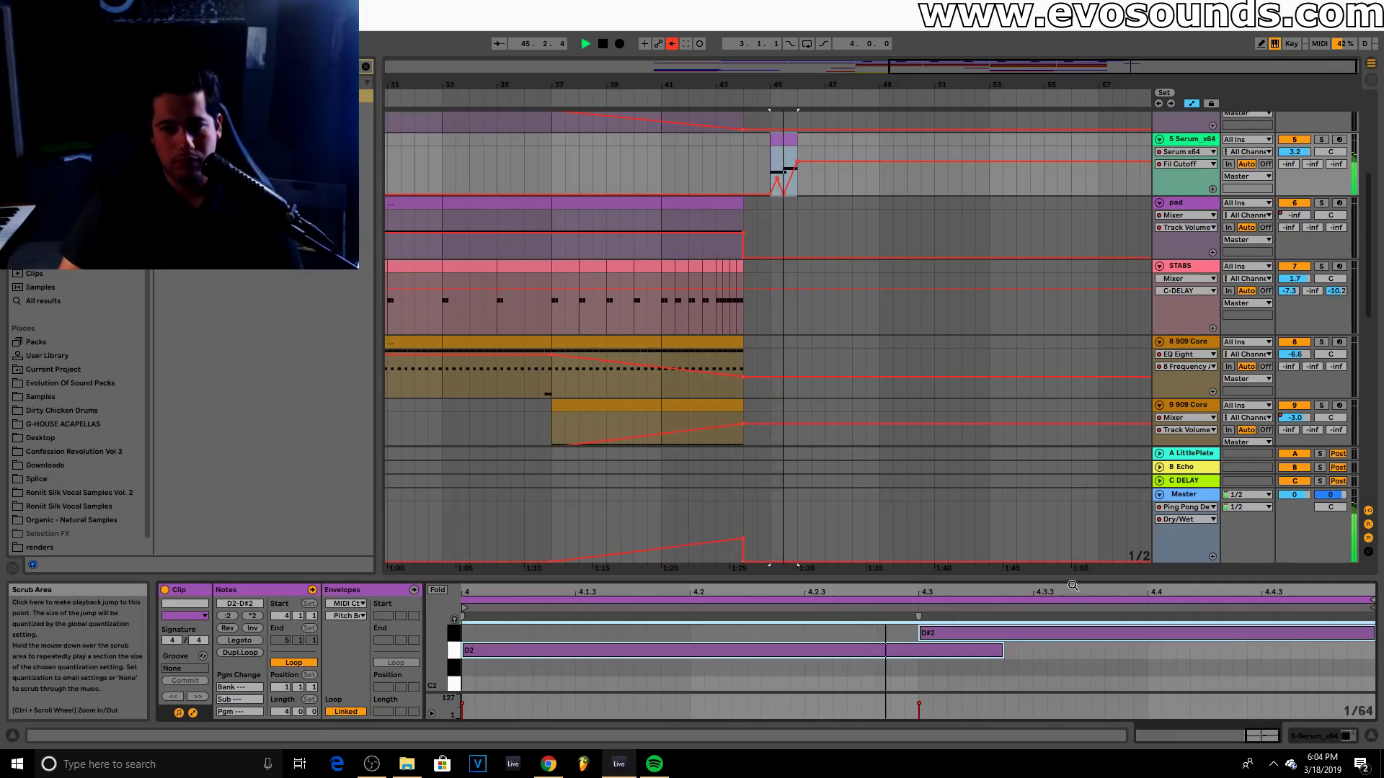
Play the arrangement from bar 17 to check the start of the section
double_click(1194, 146)
key("space")
left_click_drag(973, 79, 973, 51)
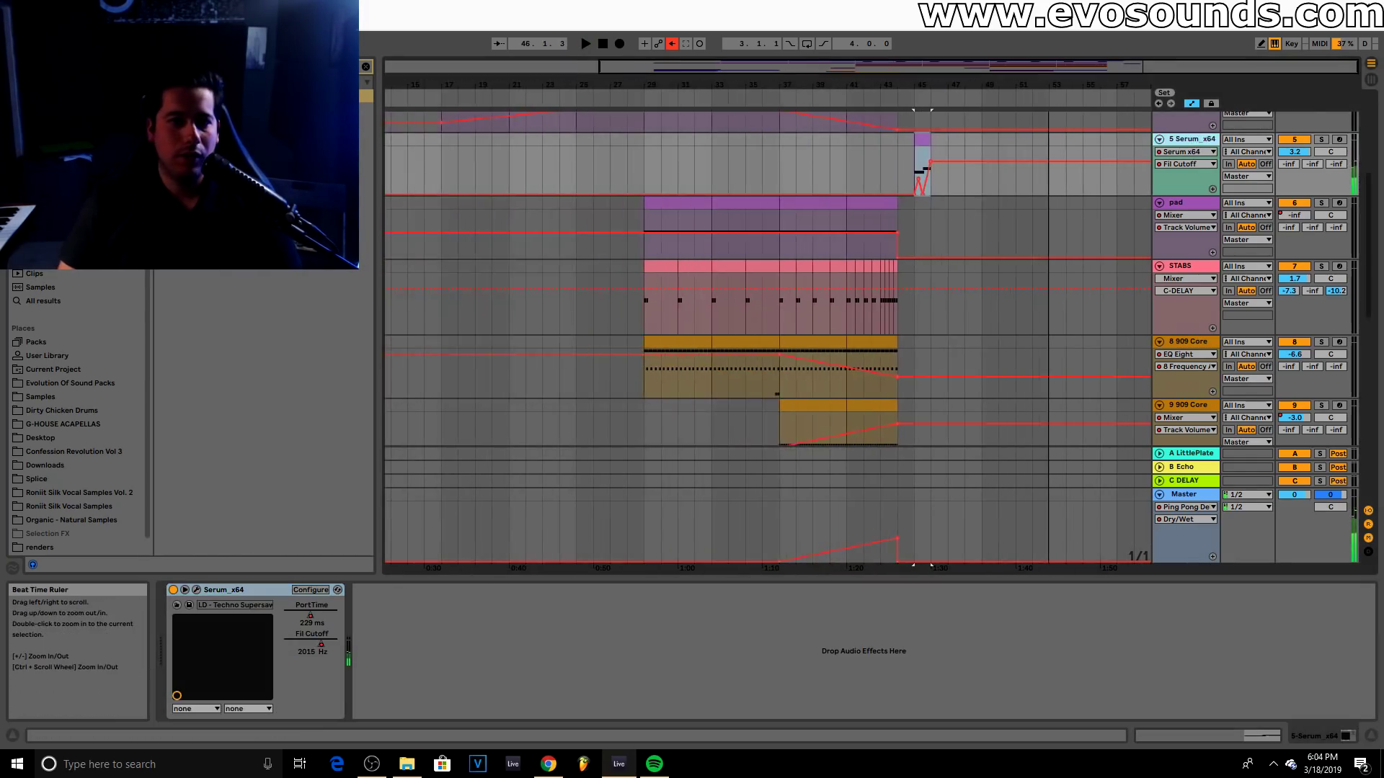
scroll(872, 219, "up", 5)
left_click(441, 283)
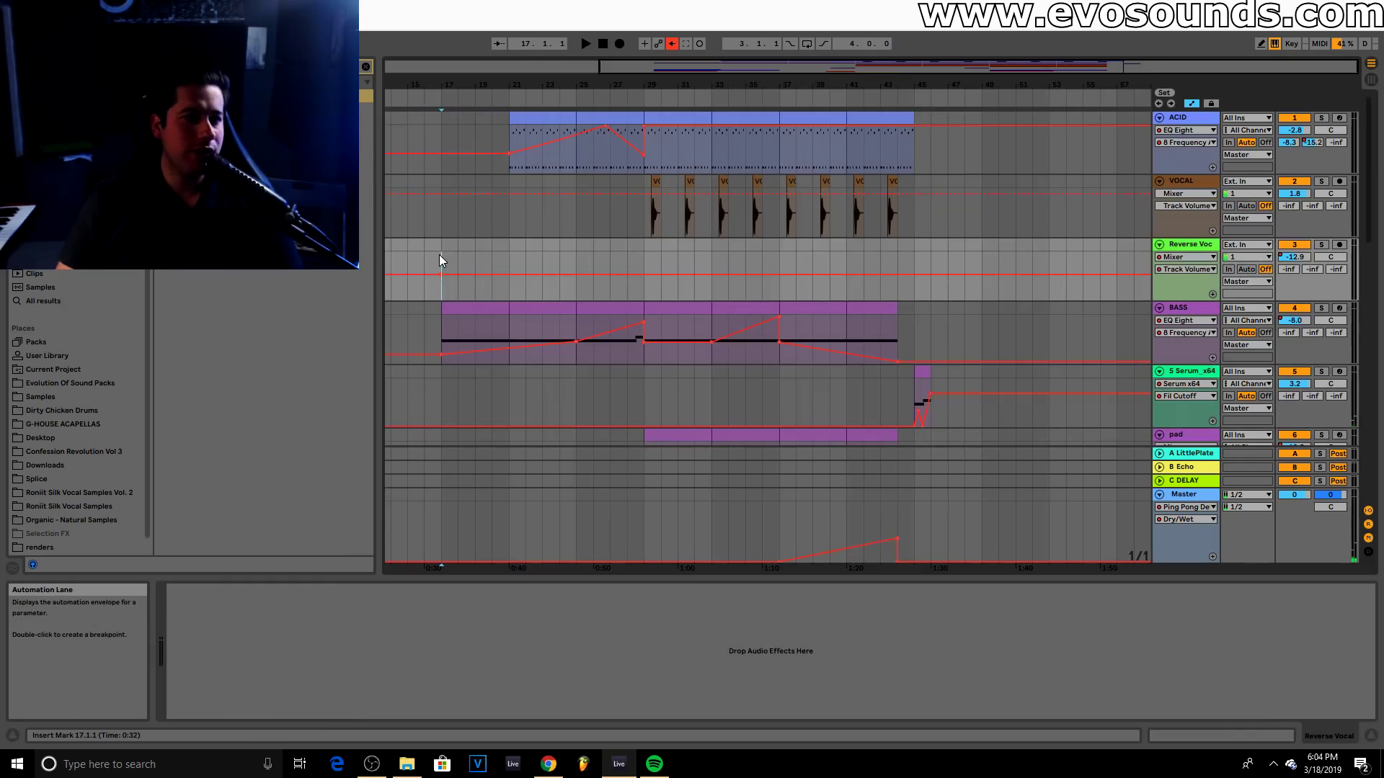
key("space")
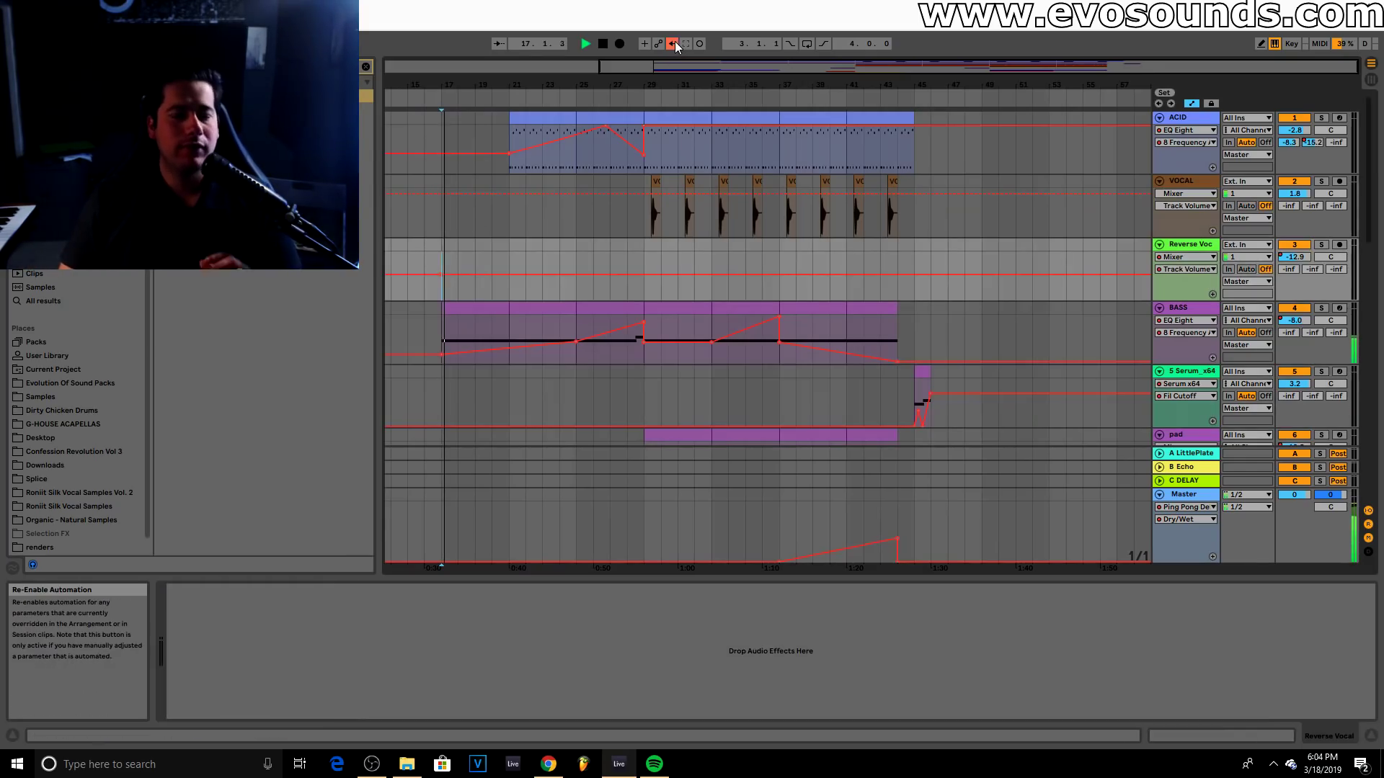
Move the first Uplifter clip at bar 17 onto its own new audio track and lower that track's volume to about -27.8 dB
scroll(623, 340, "down", 10)
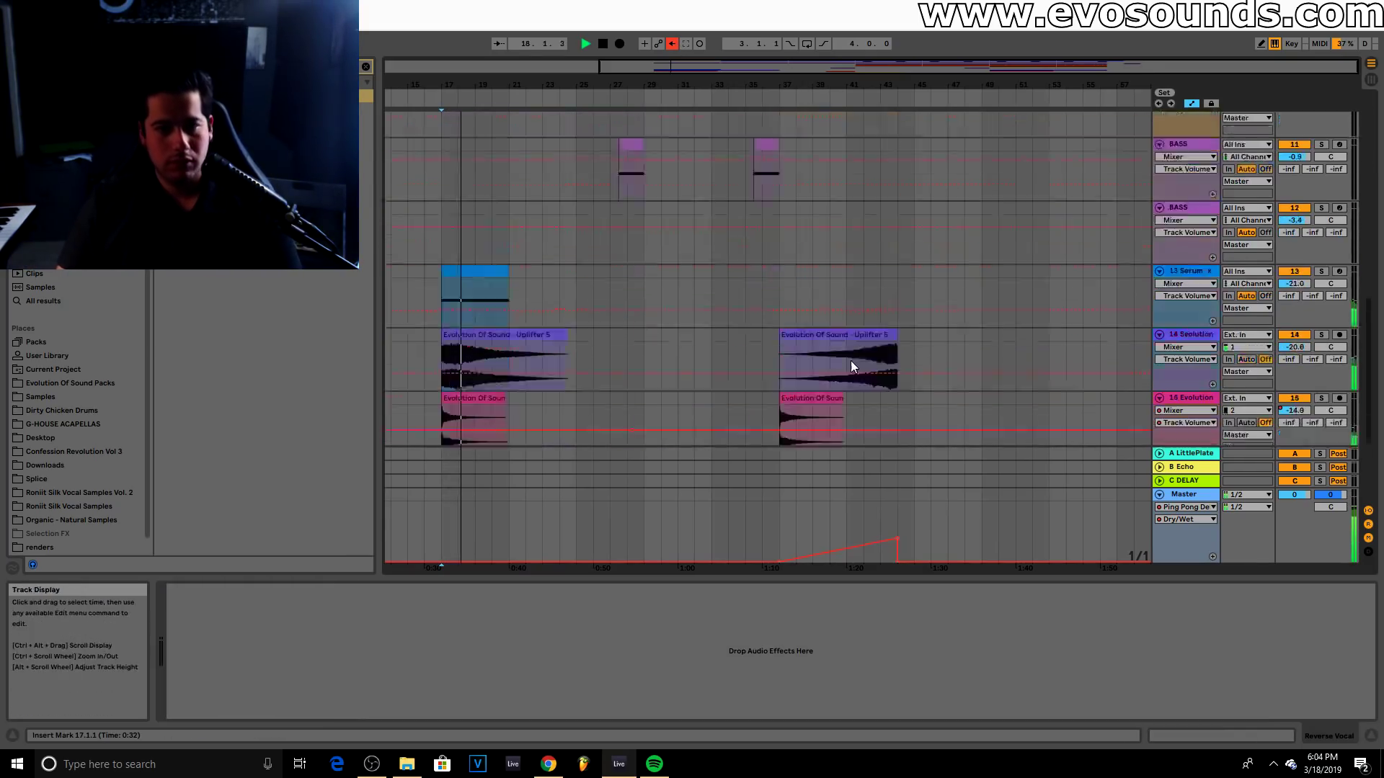
left_click(1196, 294)
key("ctrl+t")
left_click_drag(503, 291, 530, 352)
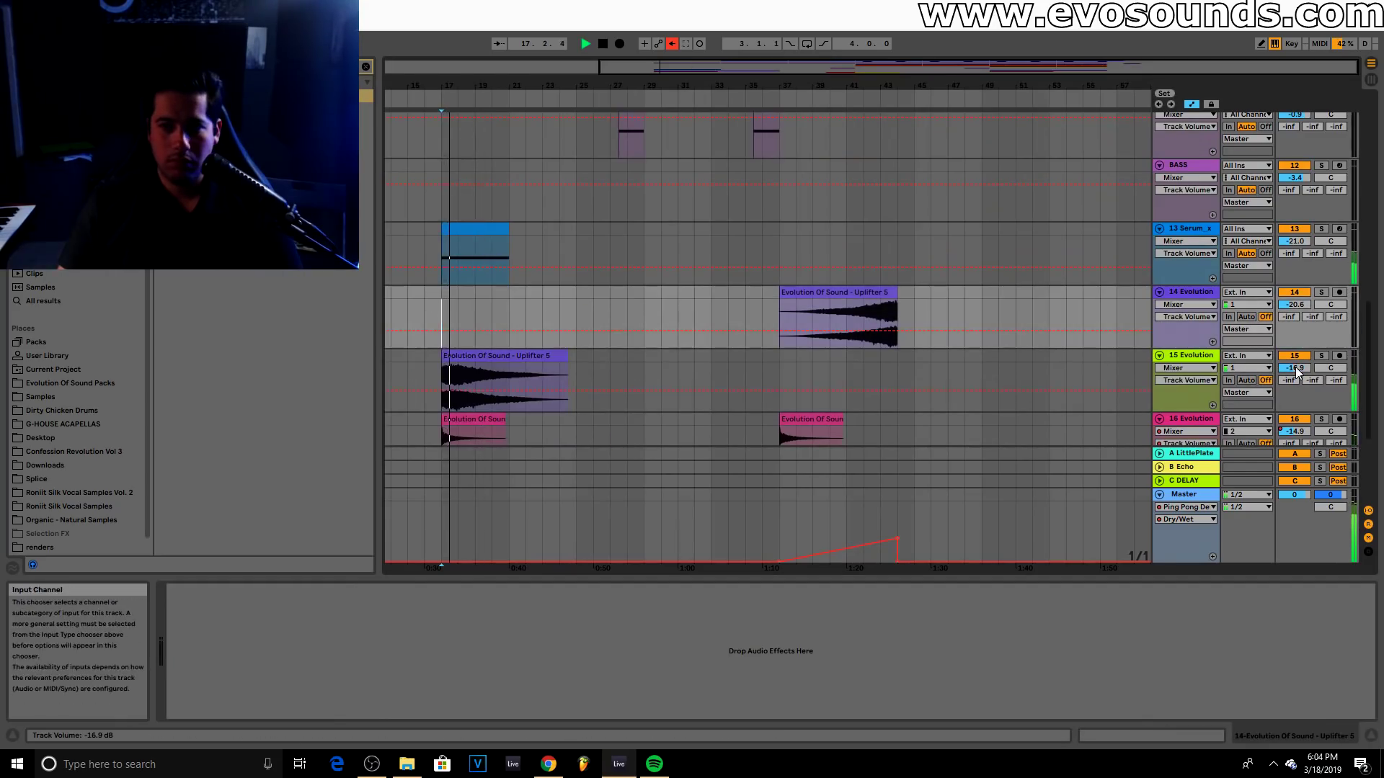
left_click_drag(1296, 369, 1296, 396)
key("space")
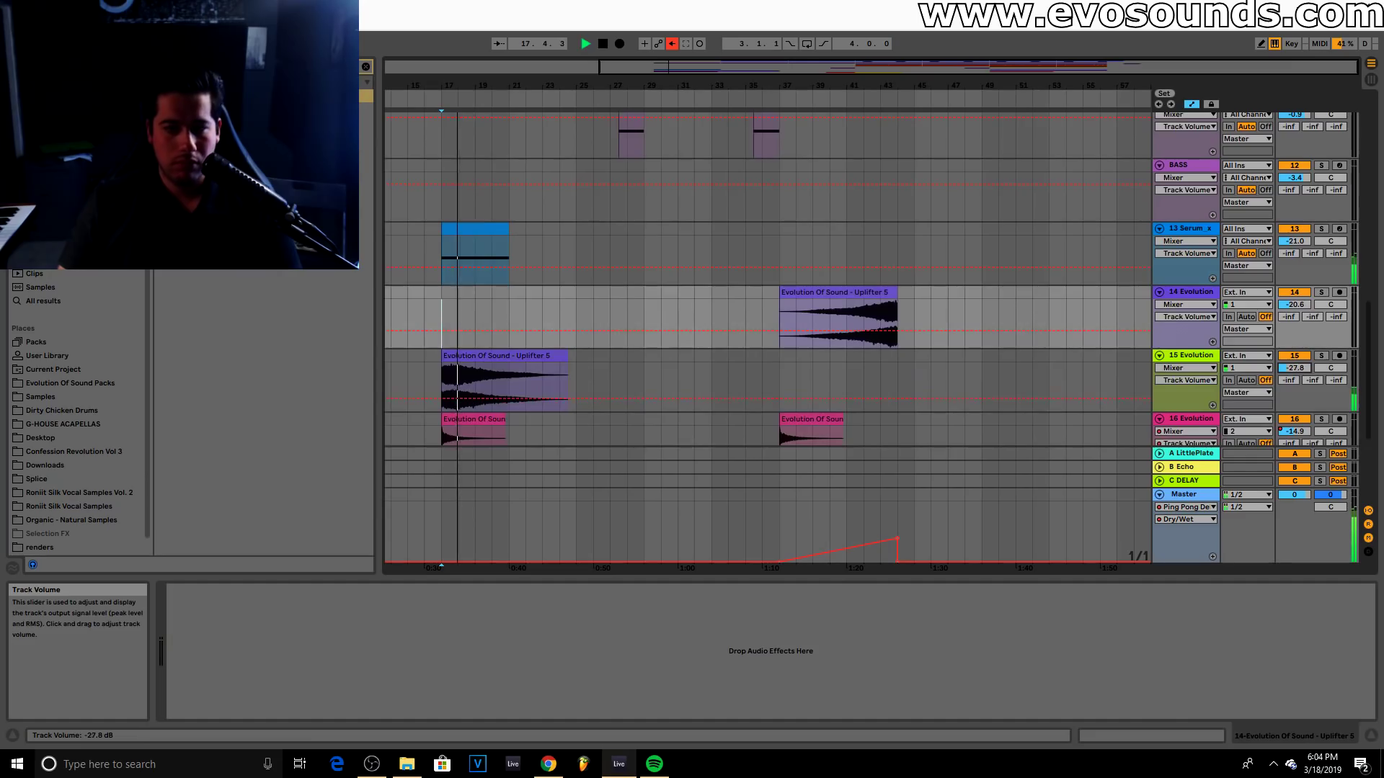
Automate the ACID track's B-Echo send to rise from bar 25 to about -0.6 dB by bar 29 and drop back there
scroll(625, 259, "up", 3)
scroll(604, 252, "up", 8)
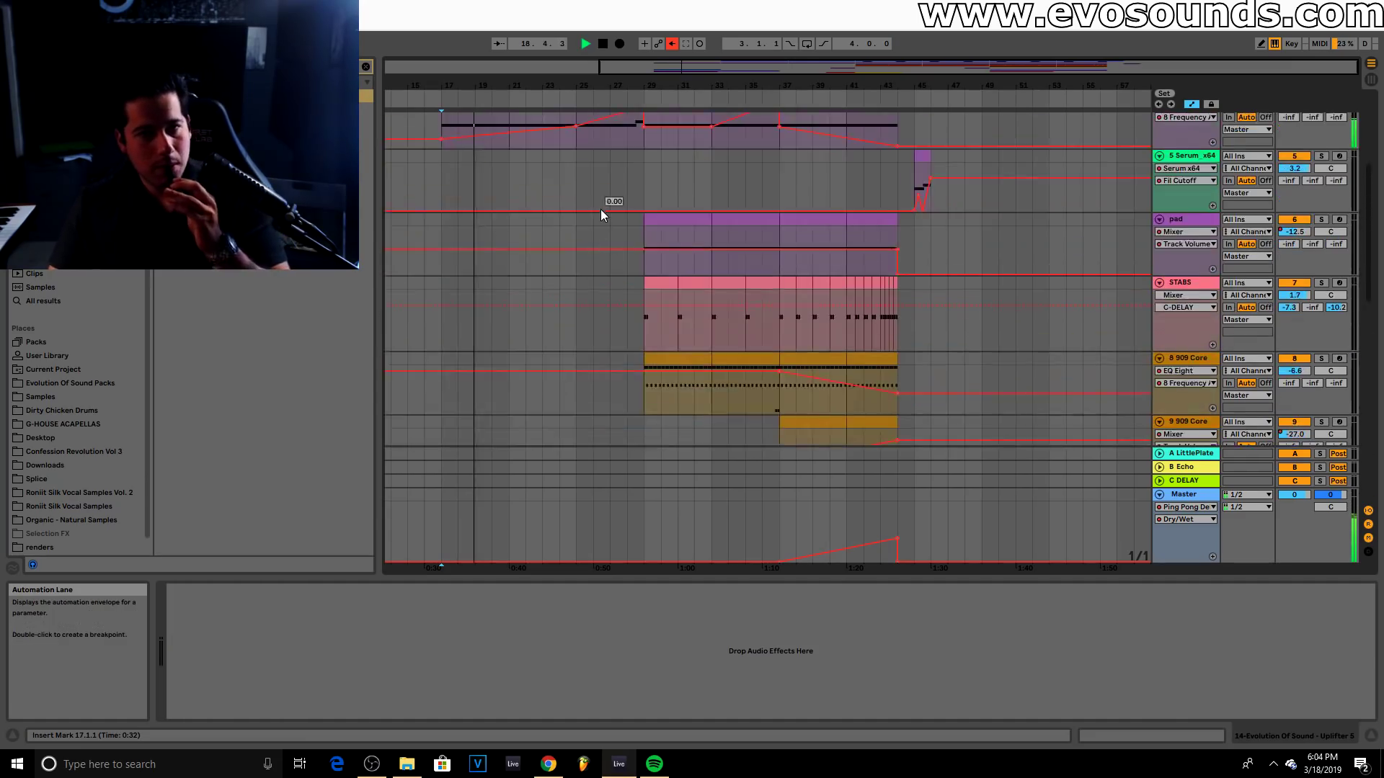
scroll(602, 212, "up", 4)
left_click_drag(636, 68, 637, 133)
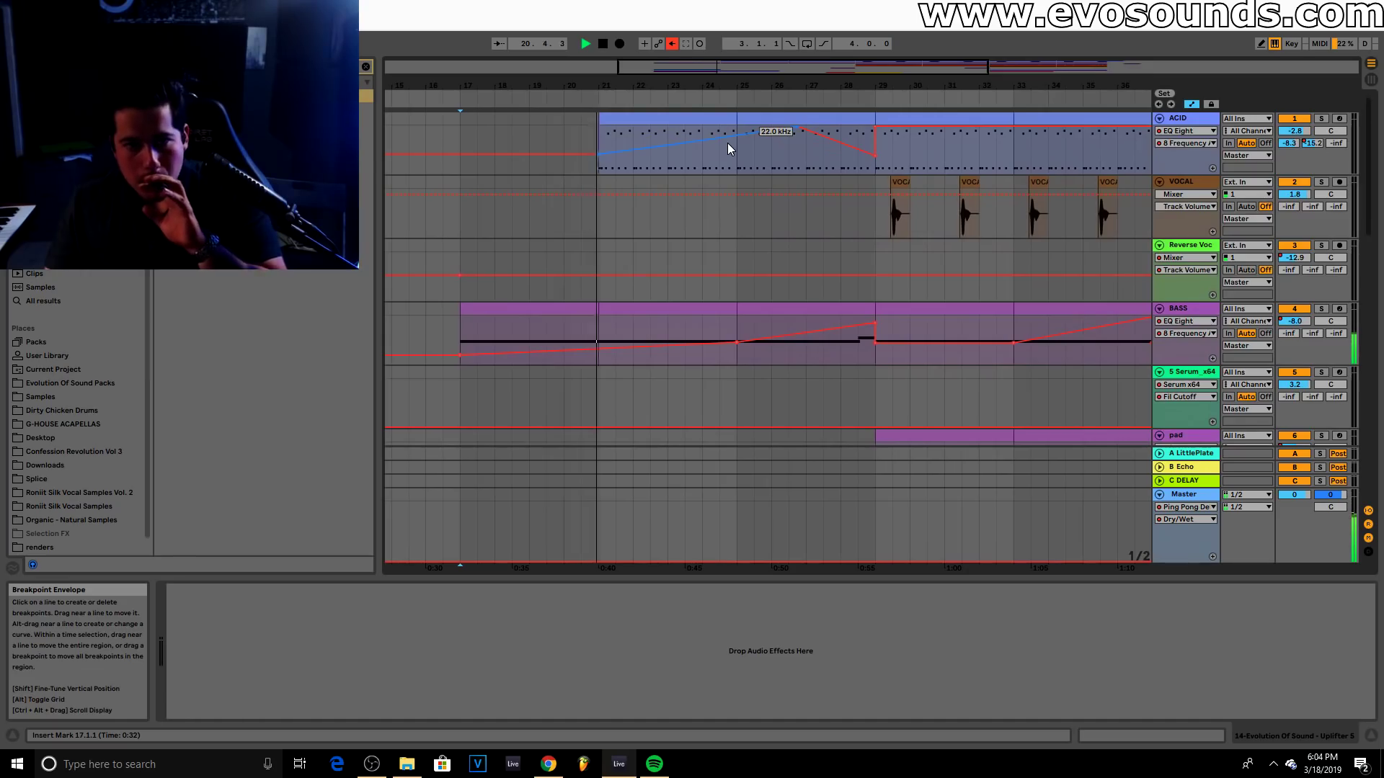
left_click(1183, 120)
key("Tab")
left_click(417, 349)
key("Tab")
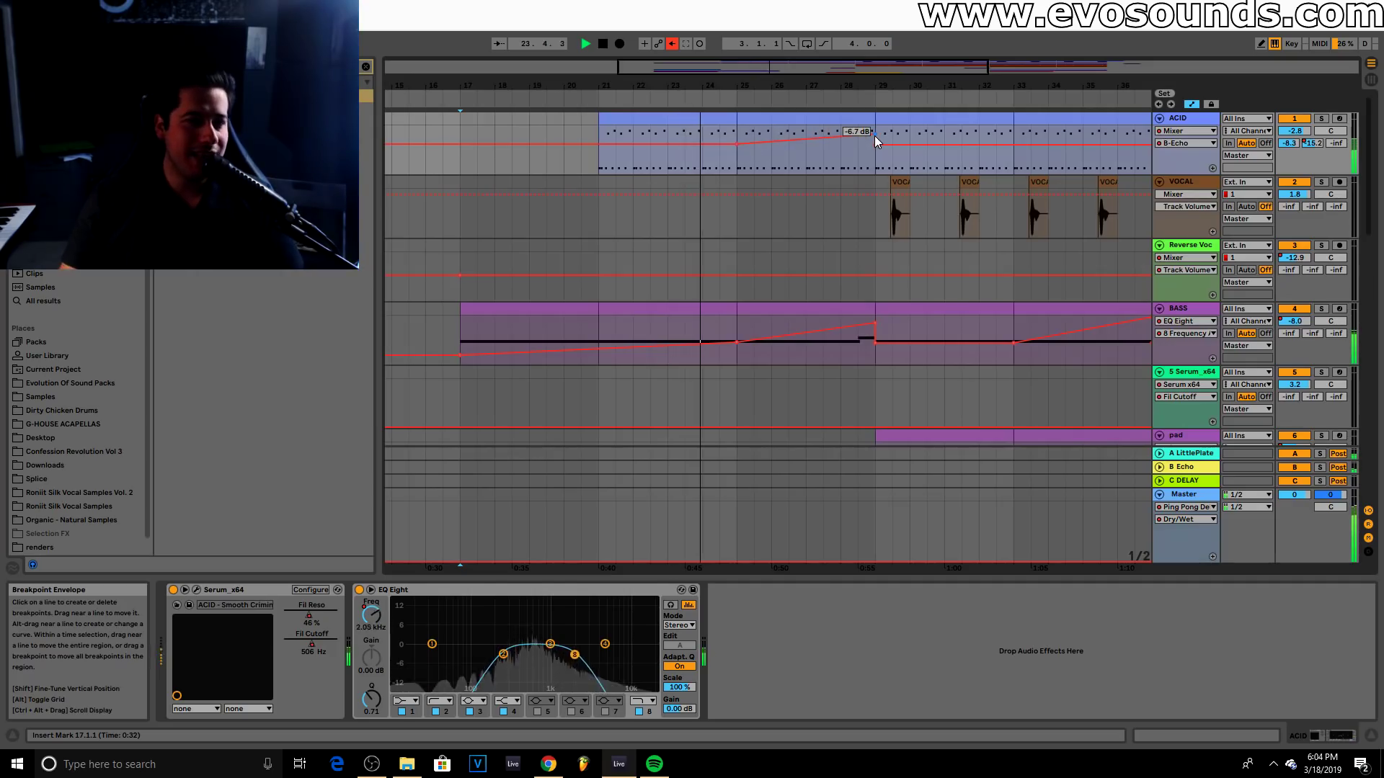
left_click_drag(875, 134, 840, 132)
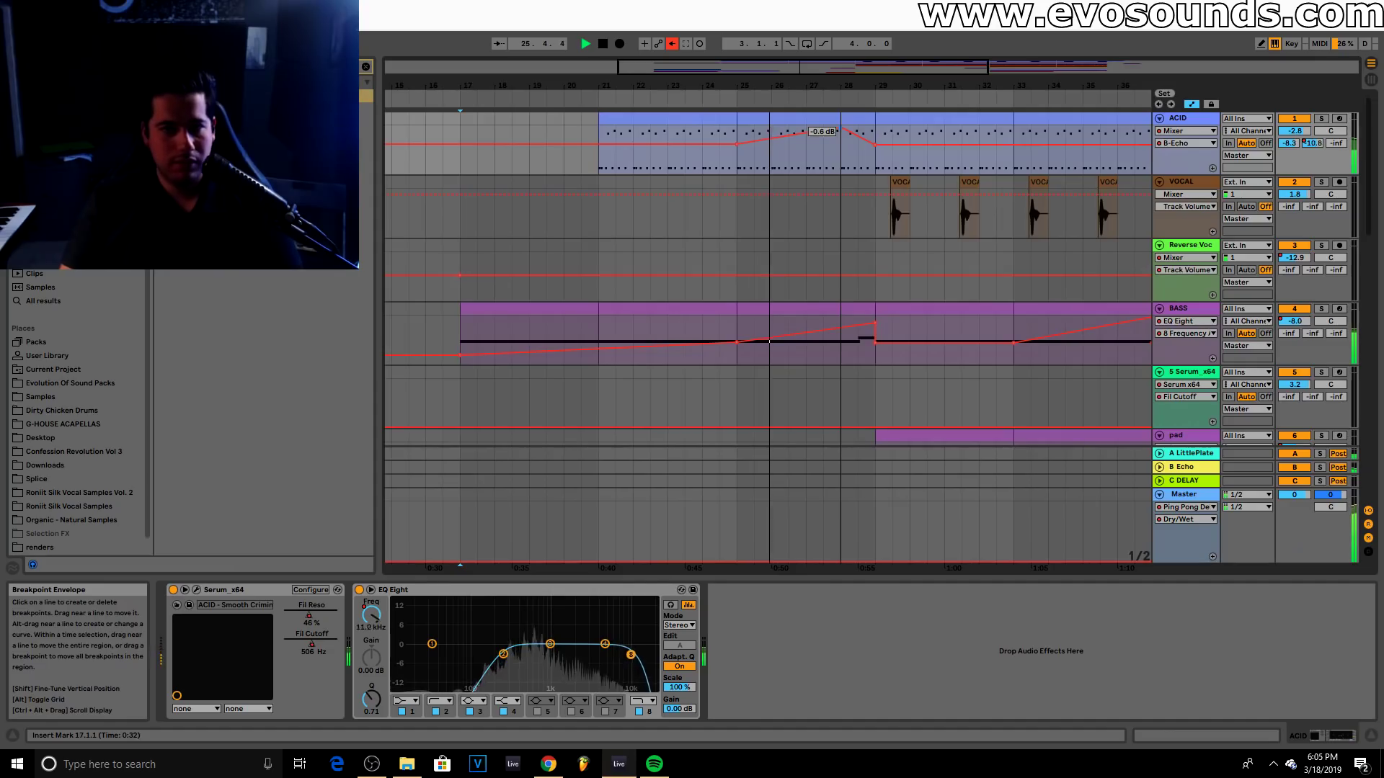
left_click_drag(861, 85, 776, 131)
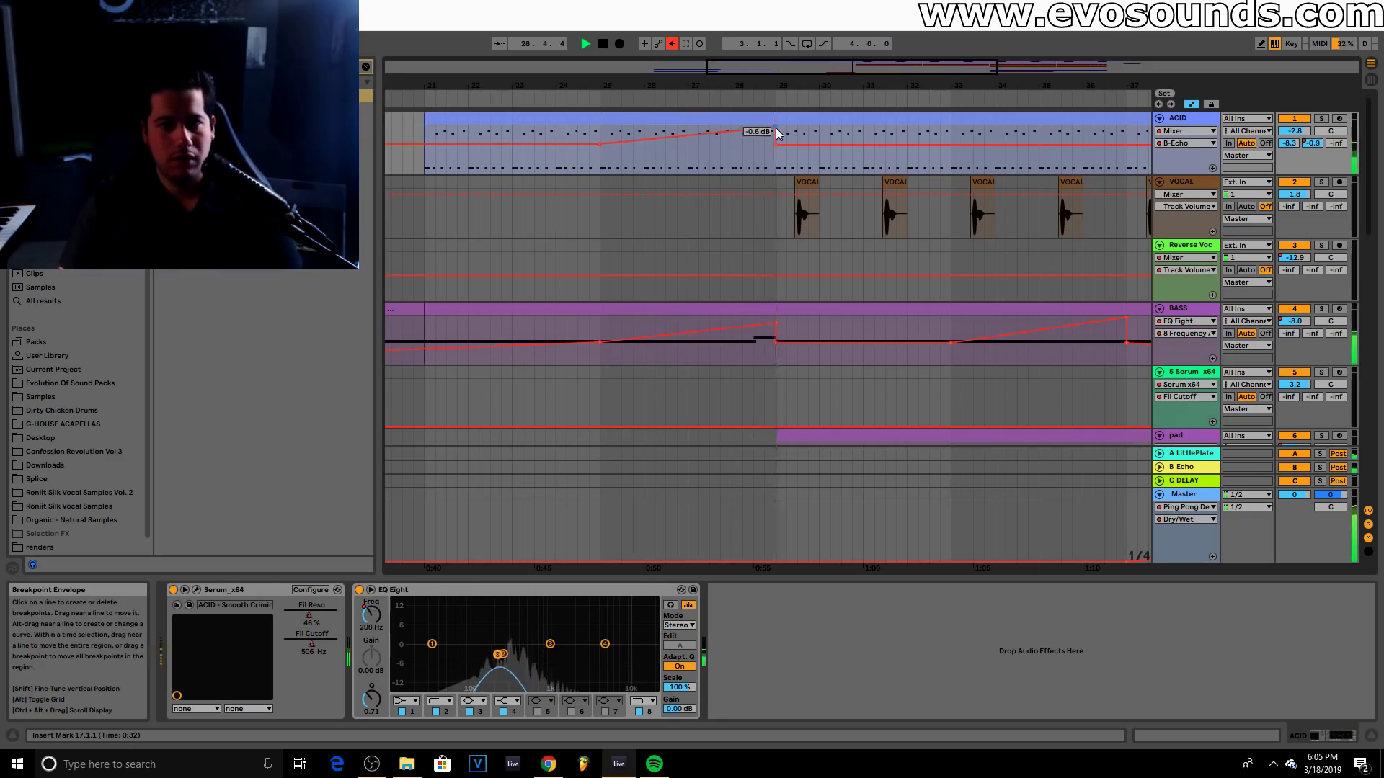
left_click_drag(817, 85, 783, 81)
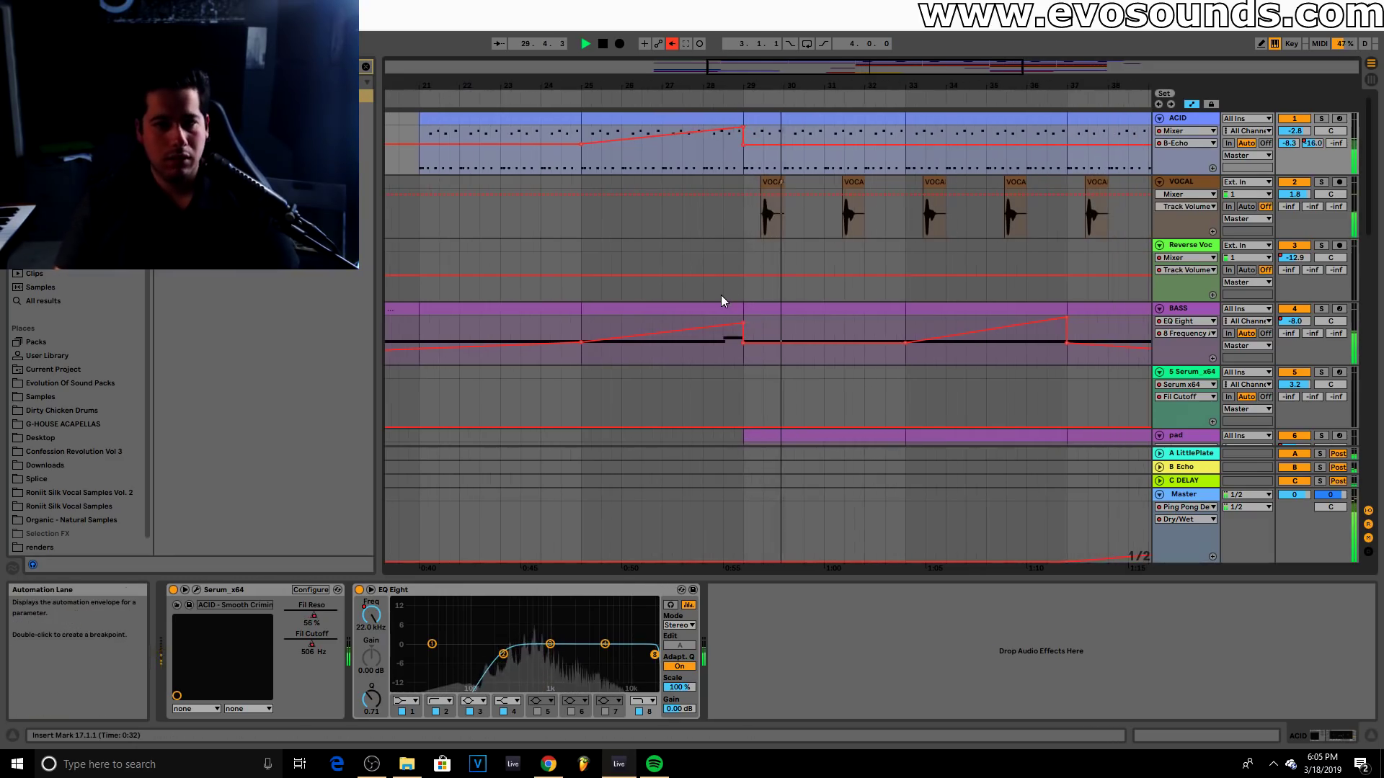
Delete the pad track's volume automation and set its volume to about -14.9 dB
scroll(740, 301, "down", 4)
right_click(1292, 290)
left_click(1273, 338)
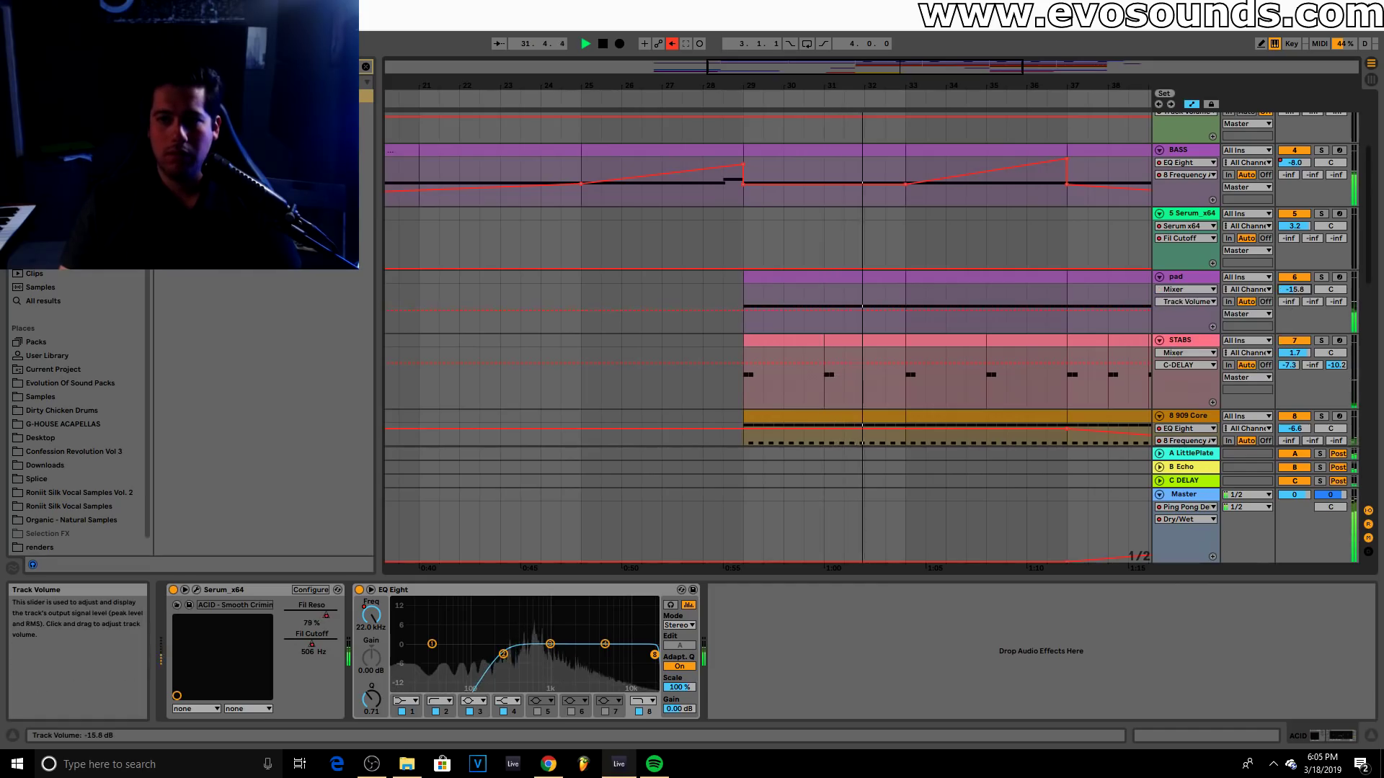
Add a Reverb after EQ Eight on the pad track and turn its Dry/Wet fully wet
left_click(1189, 277)
key("space")
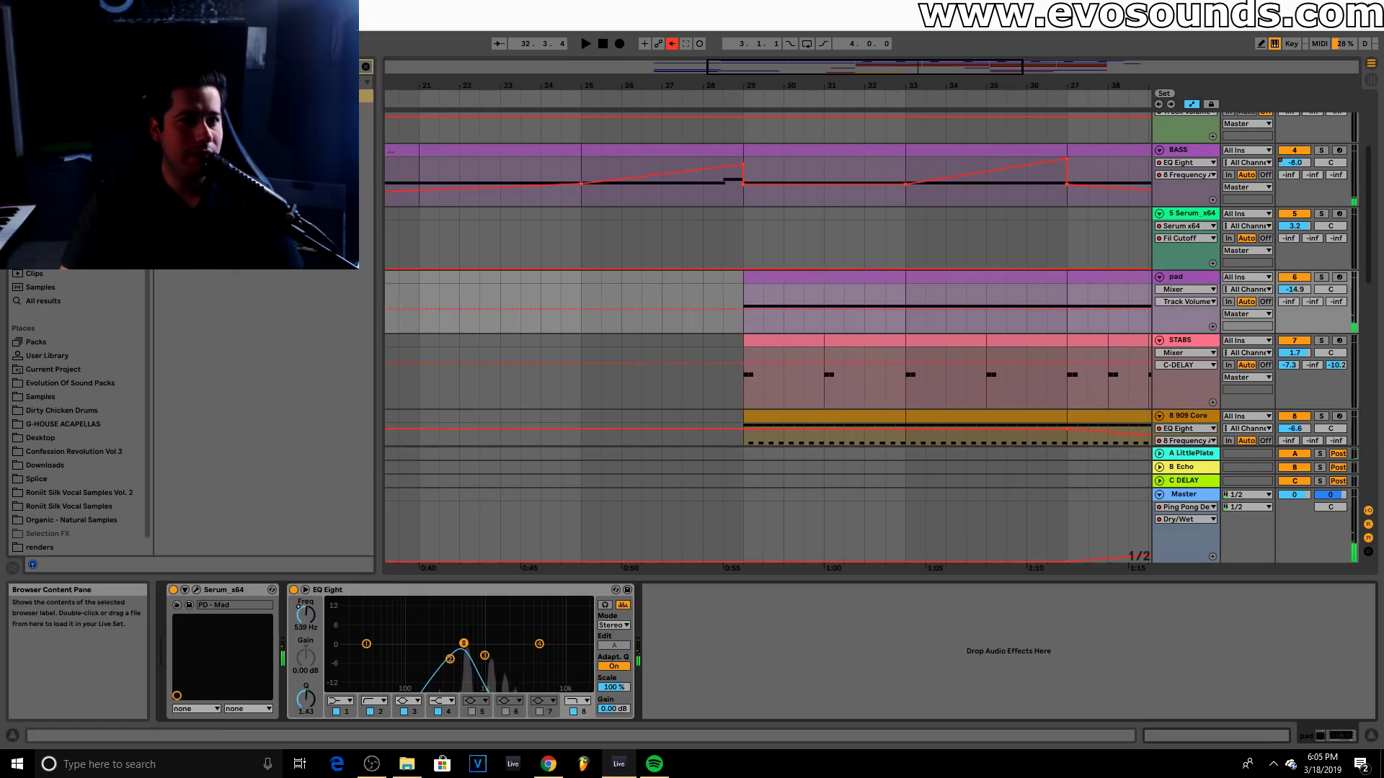
left_click(368, 69)
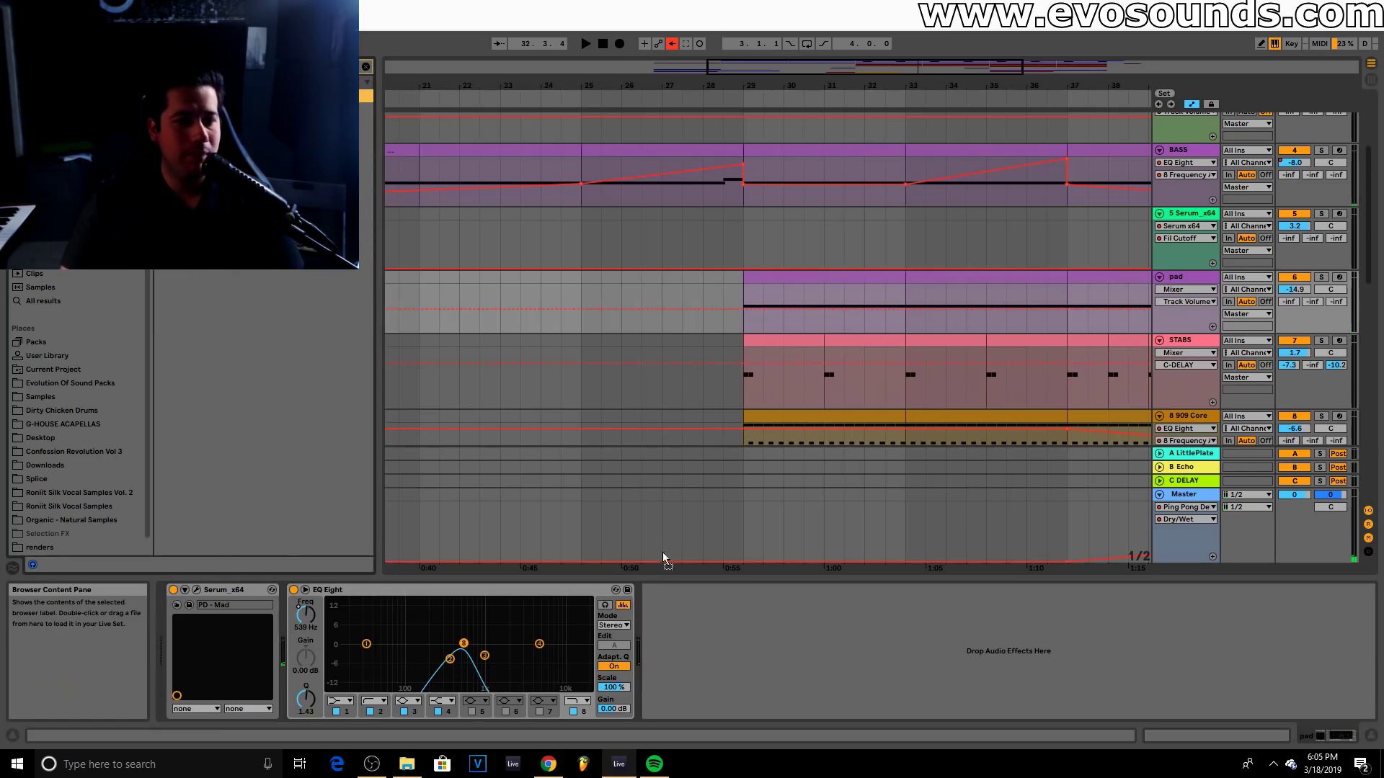
left_click_drag(978, 702, 978, 645)
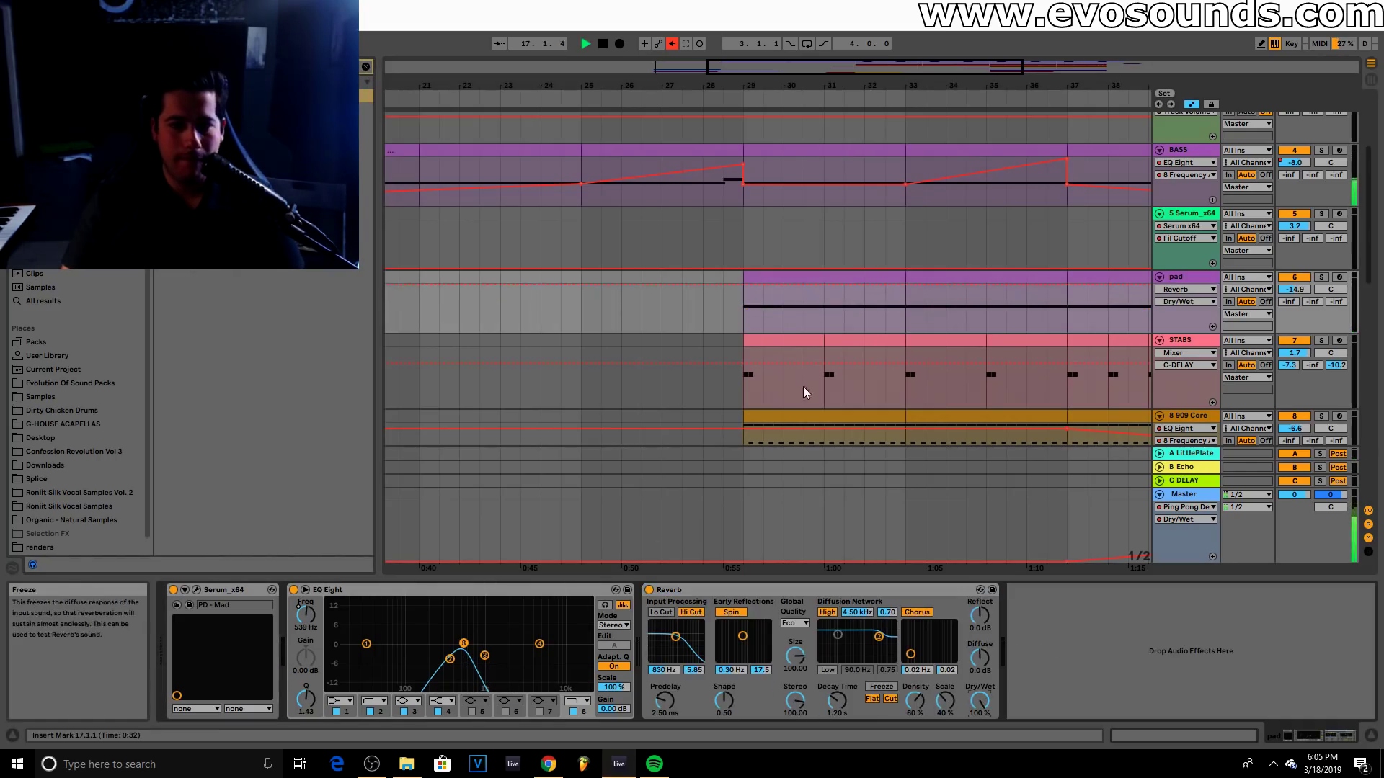
Solo the pad, play it from bar 29 and raise its volume to about -8.9 dB
left_click(769, 281)
key("space")
left_click(1321, 277)
left_click_drag(1295, 290, 1295, 282)
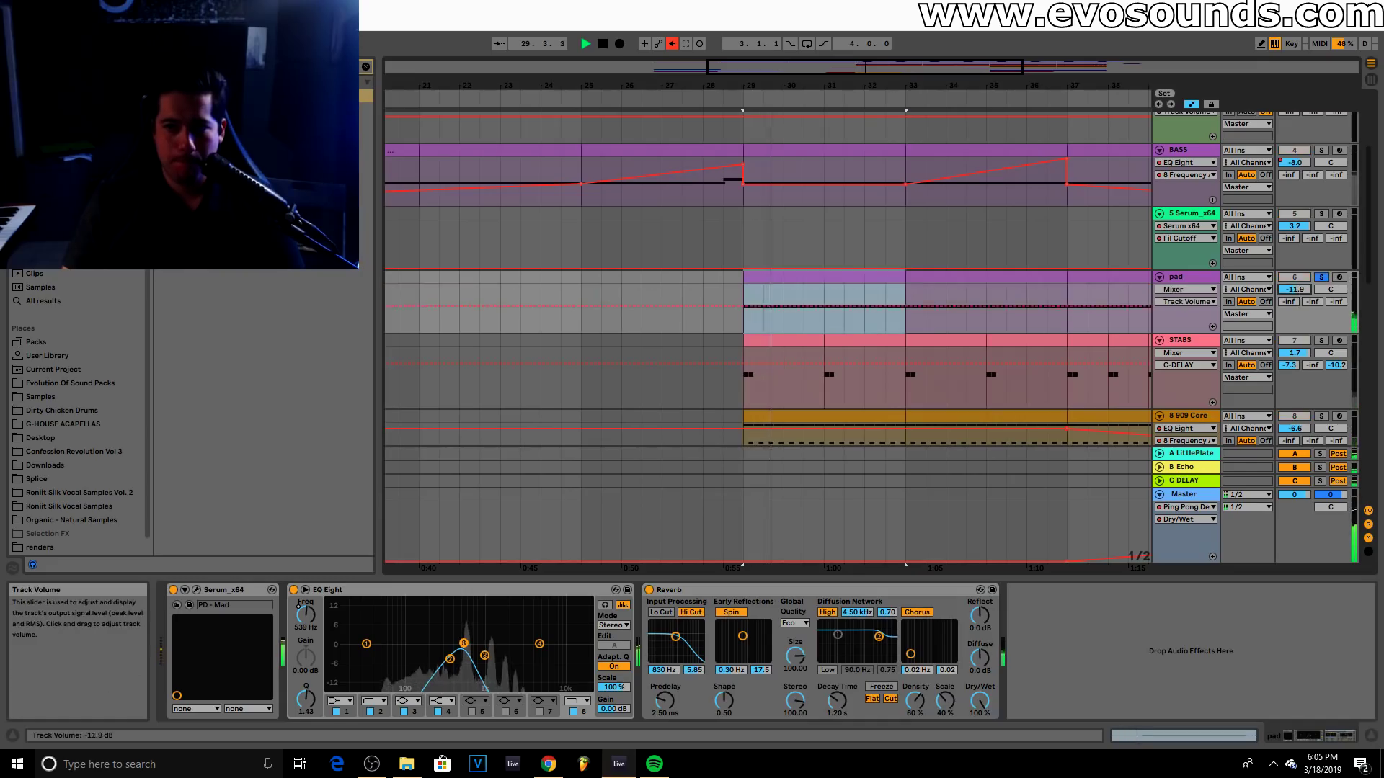
Set the pad Reverb's Lo Cut on, input filter to 1.62 kHz, Size to 2.91 and Chorus to 0.23 Hz, and open EQ Eight's high cut to about 1.47 kHz
left_click(661, 612)
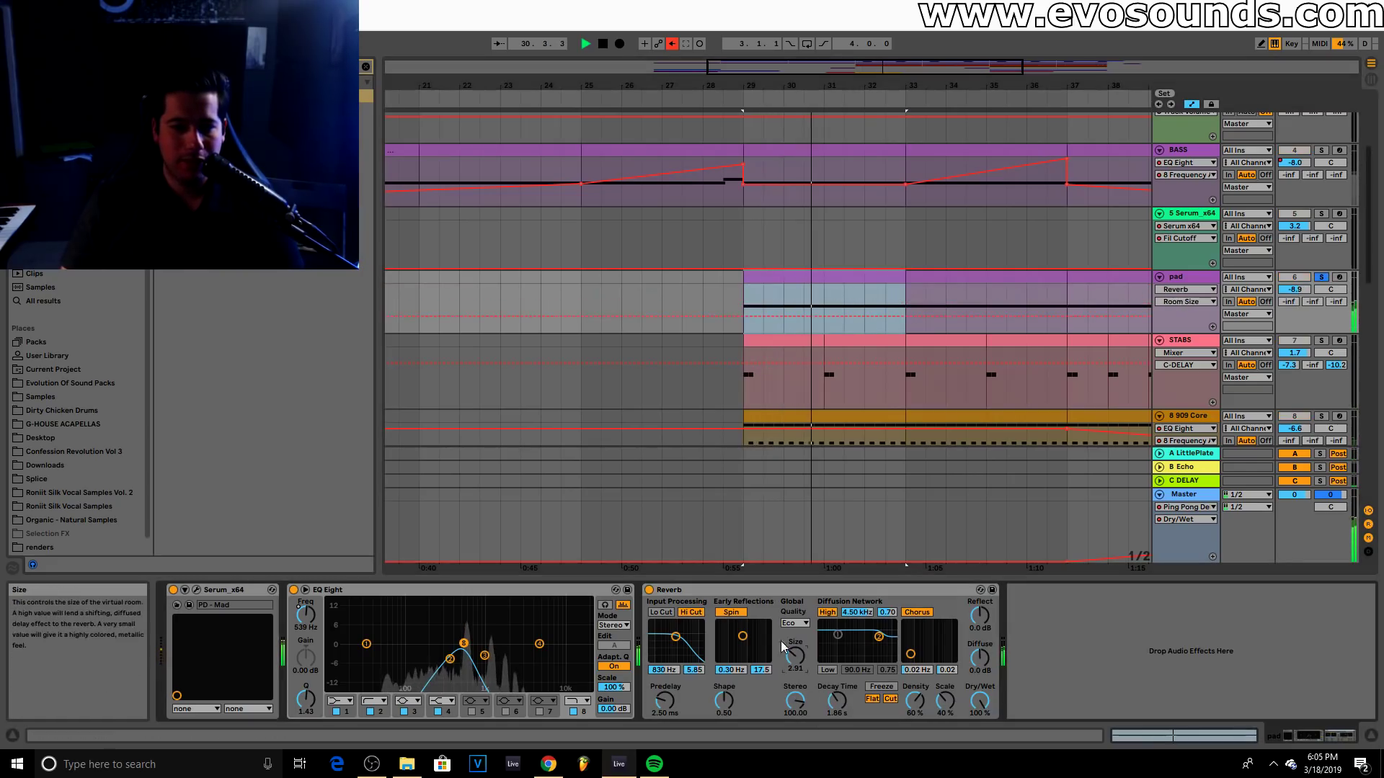
left_click(668, 613)
left_click_drag(675, 637, 681, 637)
mouse_move(910, 654)
left_mouse_down()
mouse_move(931, 650)
mouse_move(927, 634)
left_mouse_up()
left_click_drag(484, 656, 496, 658)
left_click(464, 643)
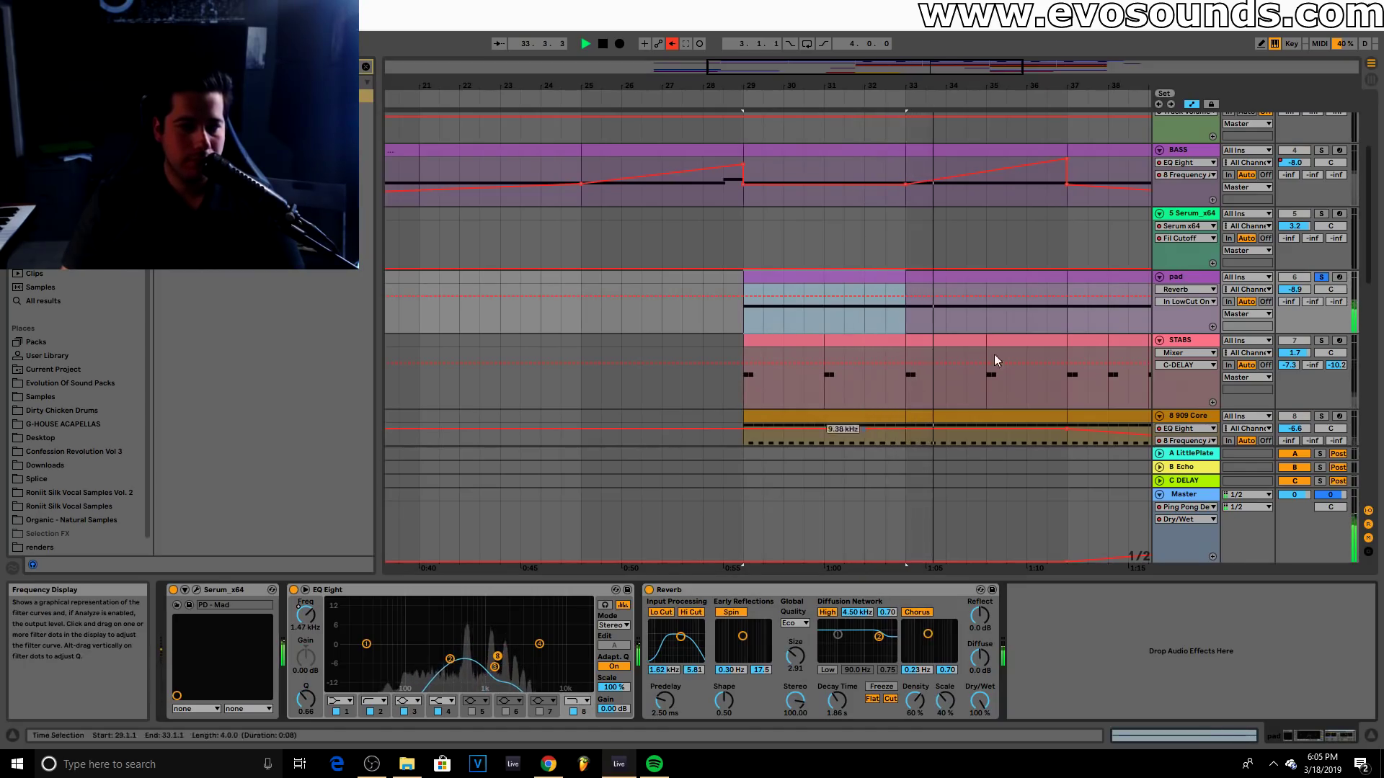
Unsolo the pad track and lower its volume to about -10.1 dB while replaying from bar 29
left_click(790, 278)
left_click_drag(1285, 289, 1285, 294)
key("space")
Transpose the note in the pad clip at bar 29 down an octave to D3
double_click(851, 281)
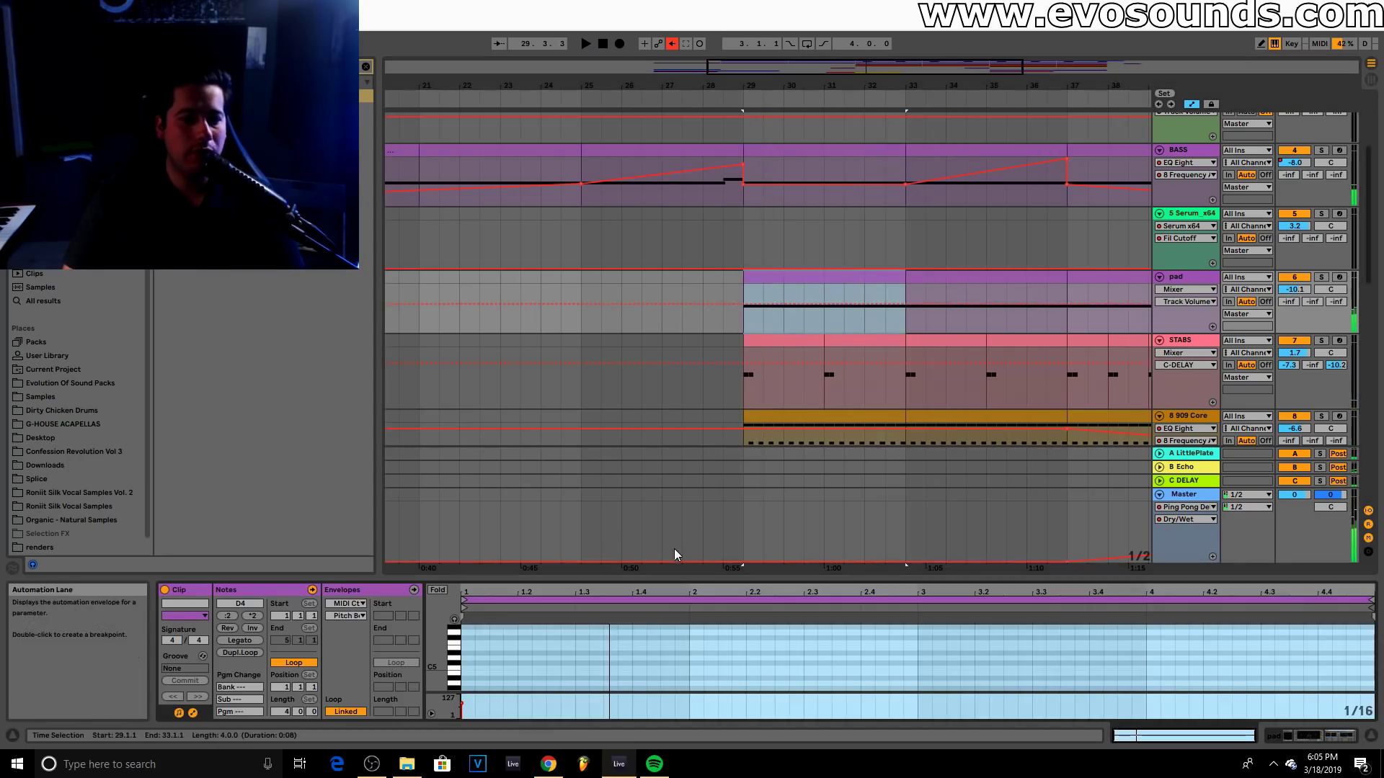
left_click_drag(674, 577, 661, 338)
key("ctrl+a")
key("shift+Down")
key("space")
Duplicate the four-bar pad clip three times so the pad runs up to bar 45, and close the clip view
left_click(867, 148)
key("ctrl+d")
key("ctrl+d")
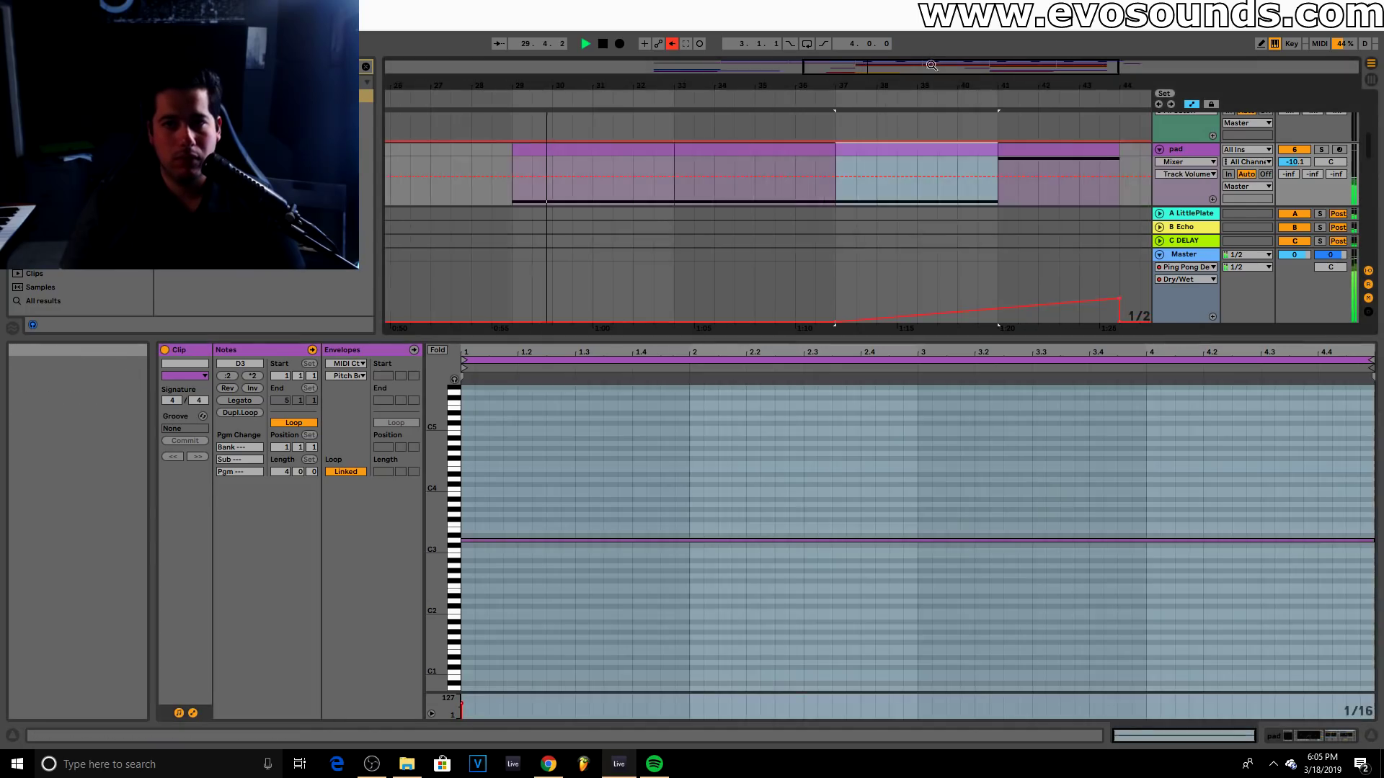
key("ctrl+d")
key("ctrl+alt+l")
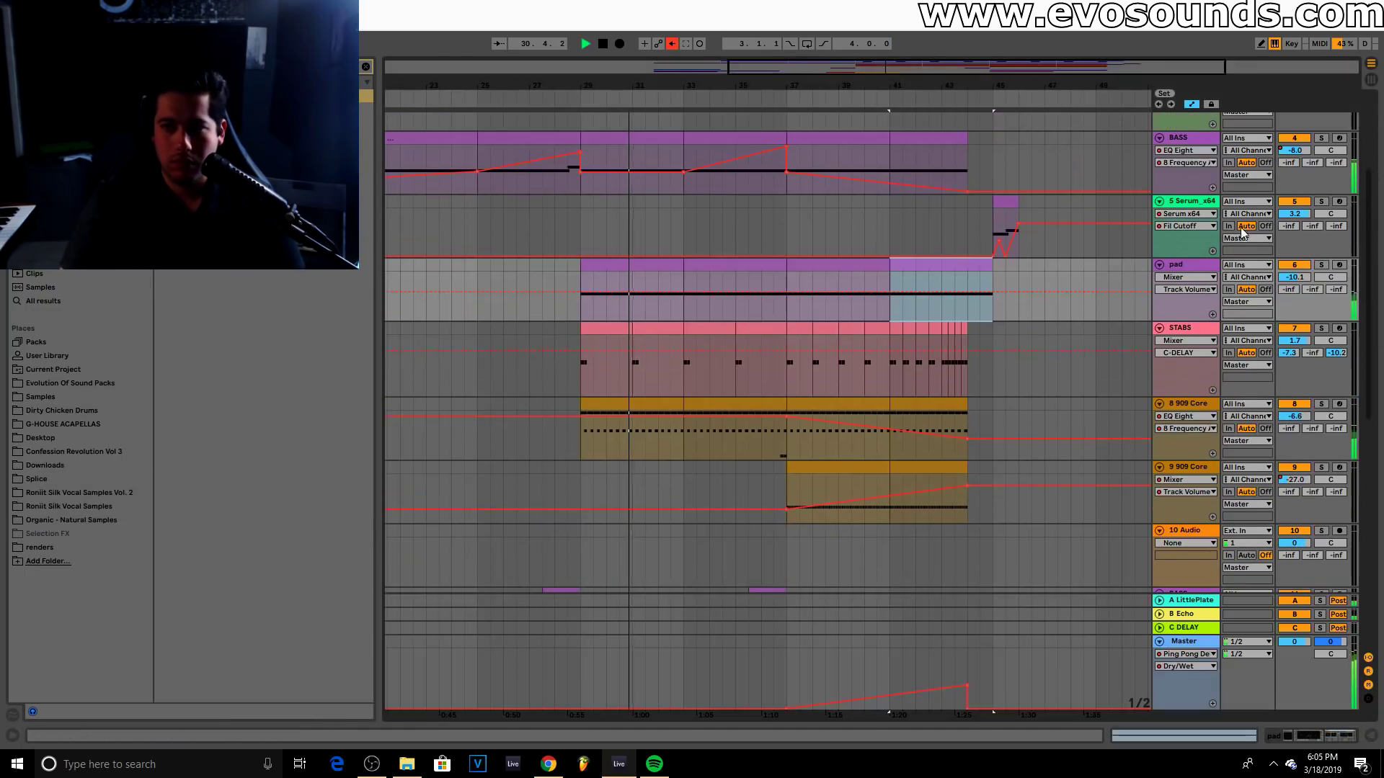
Lower the pad track's volume to -12.7 dB and add a Ping Pong Delay at 0% Dry/Wet after EQ Eight on the first 909 Core track
left_click_drag(1297, 277, 1297, 296)
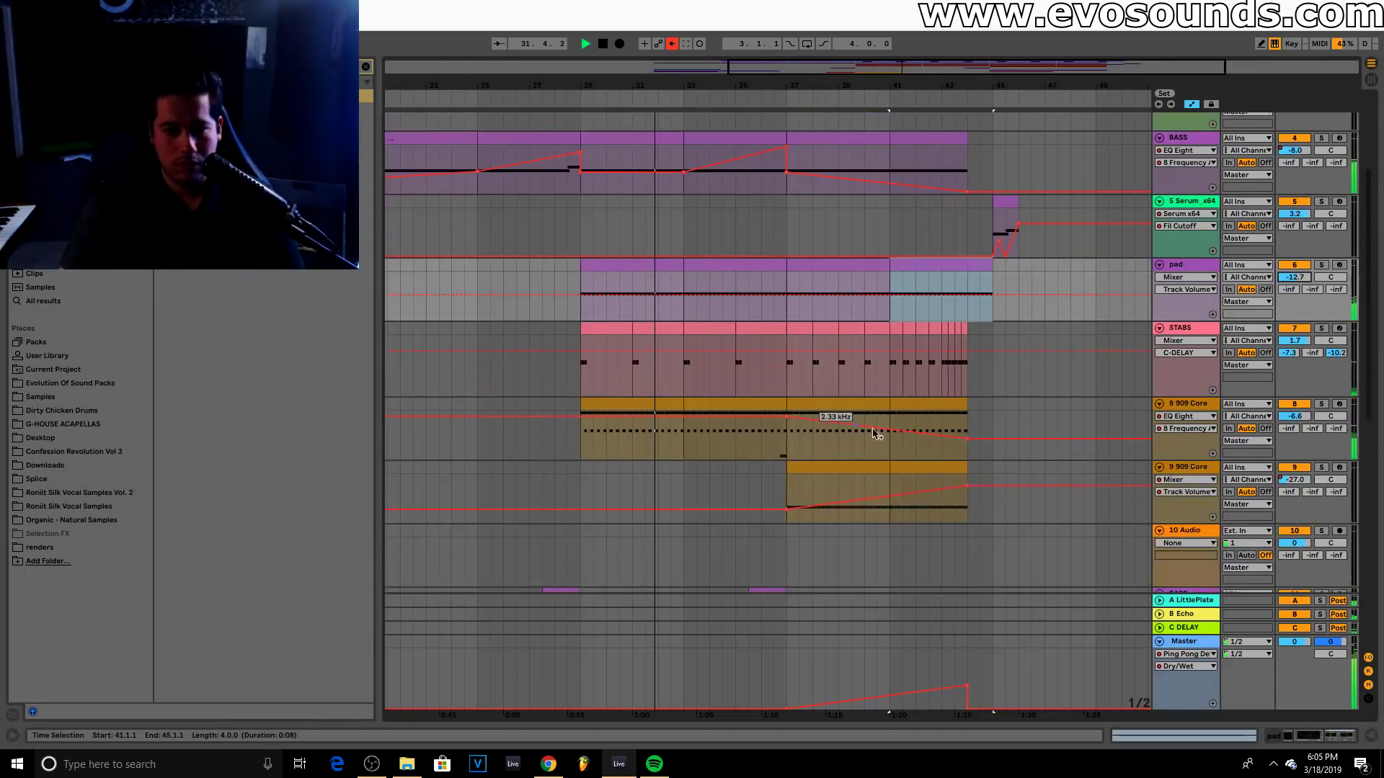
double_click(1191, 405)
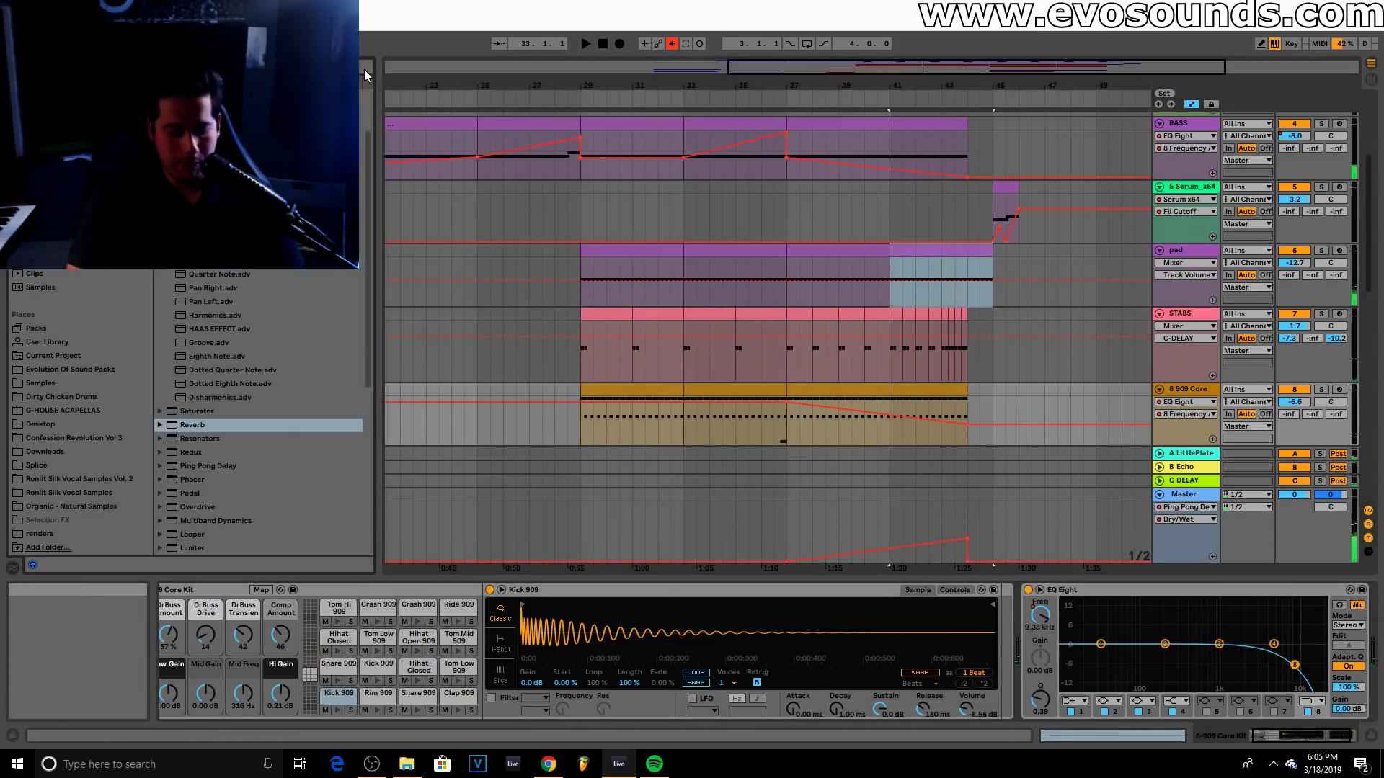
left_click_drag(1131, 443, 1355, 657)
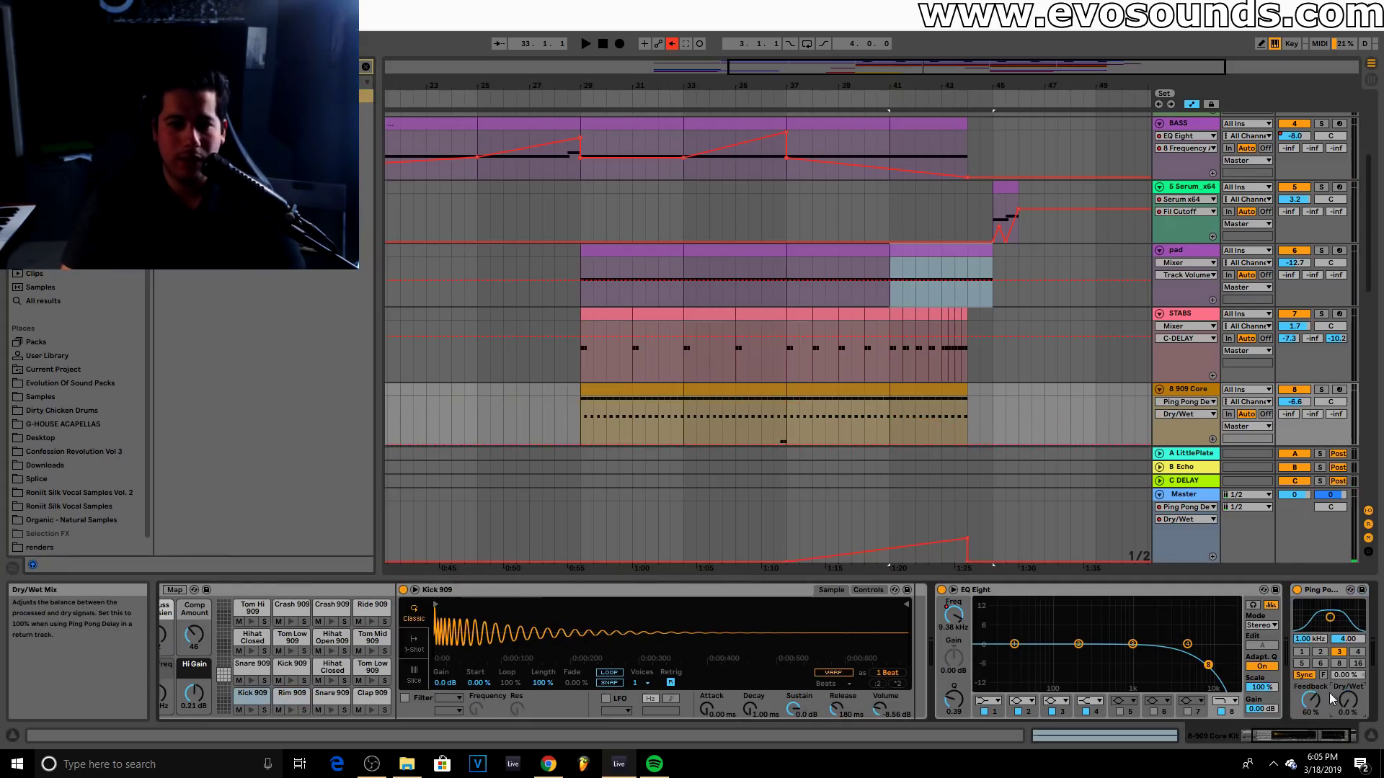
While replaying from bar 29, automate the 909 Core delay's Dry/Wet to rise from bar 32 to bar 33 and drop back to 0%
left_click(579, 430)
key("space")
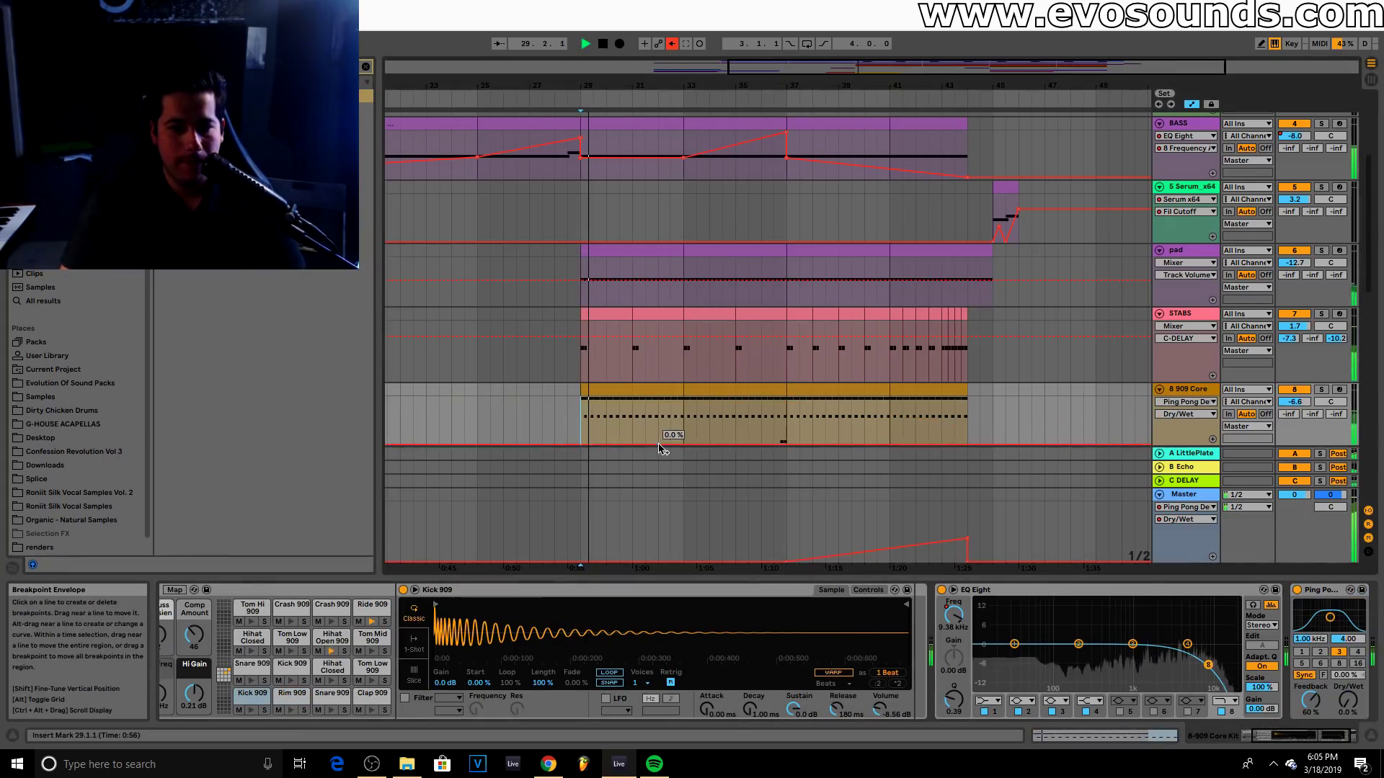
left_click_drag(676, 445, 685, 421)
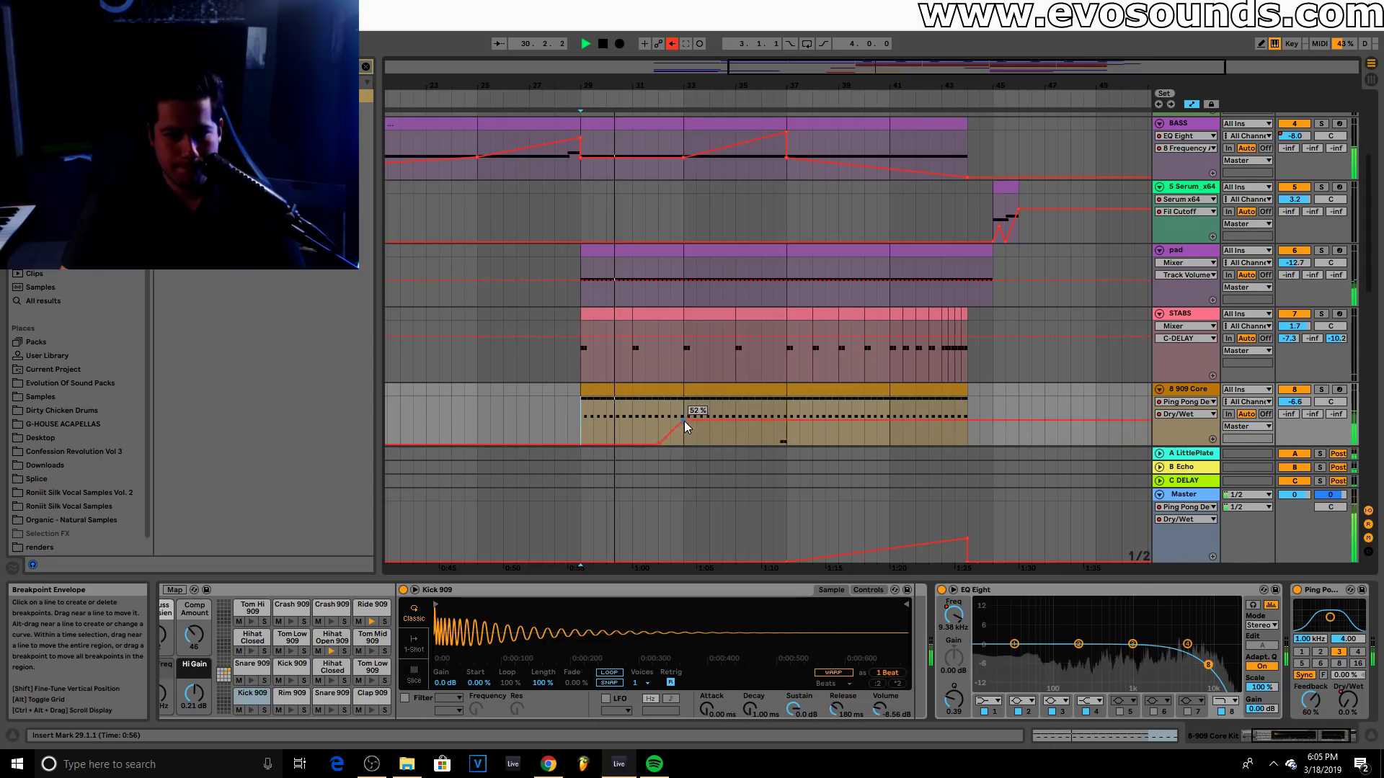
left_click_drag(771, 84, 910, 219)
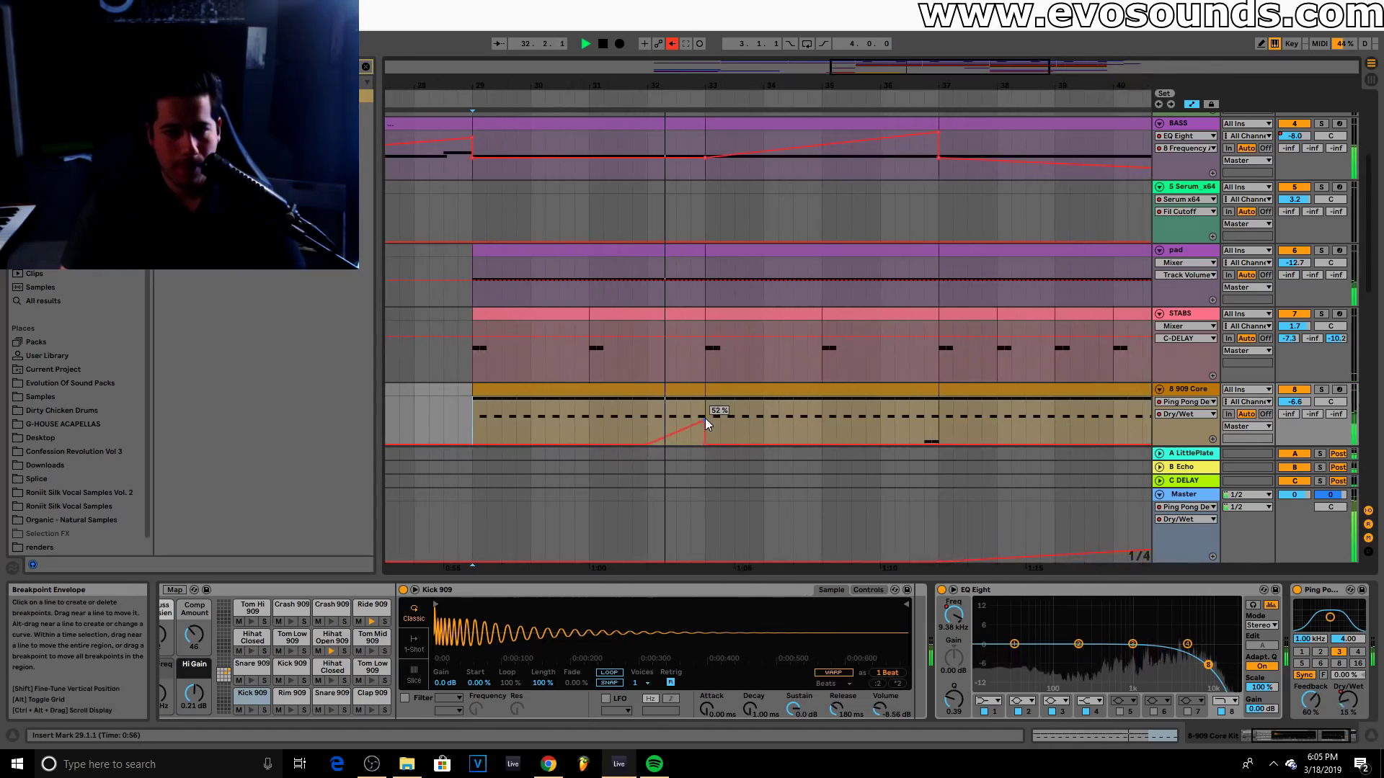
mouse_move(707, 444)
left_mouse_down()
mouse_move(706, 420)
mouse_move(682, 432)
mouse_move(703, 429)
left_mouse_up()
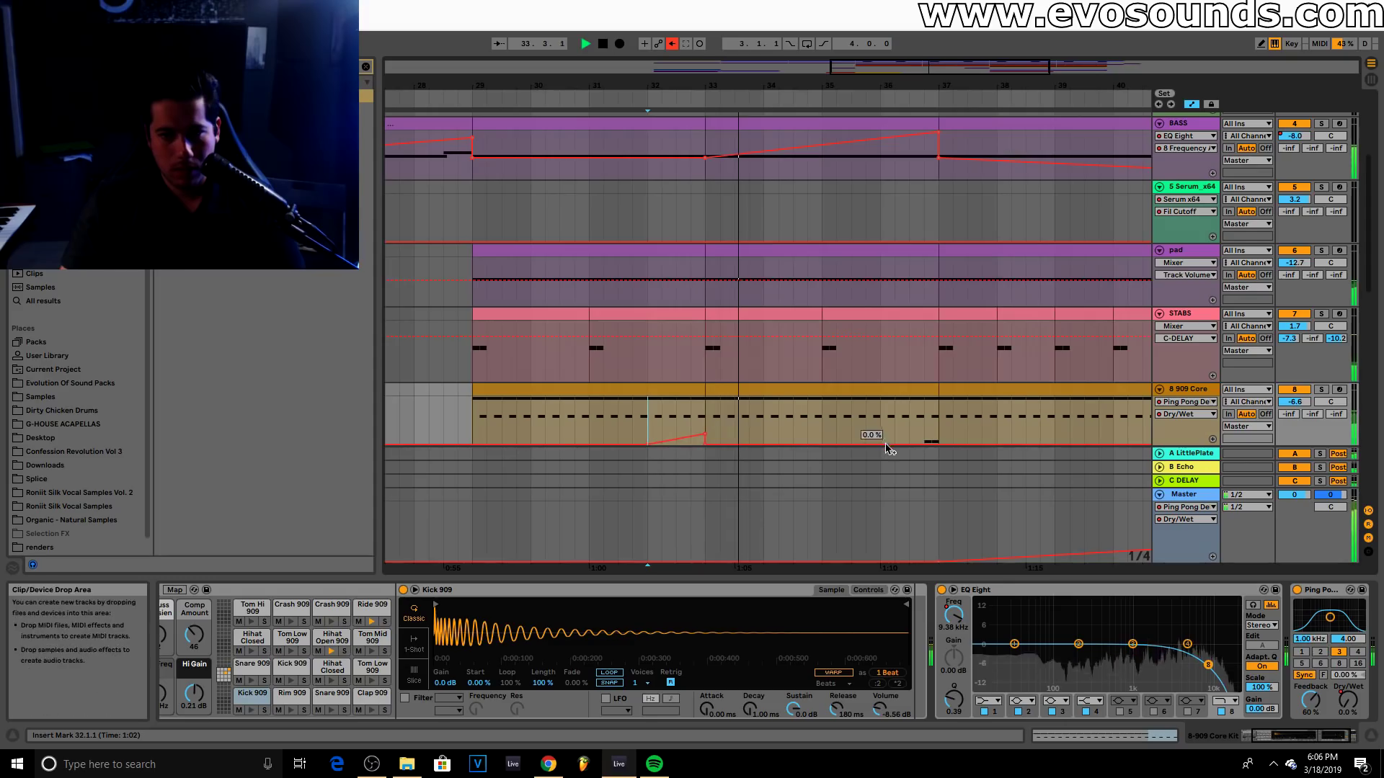
Set the 909 Core Ping Pong Delay's filter to 2.77 kHz and 7.71 width, and automate a second Dry/Wet swell ending at bar 37
left_click_drag(1330, 618, 1339, 620)
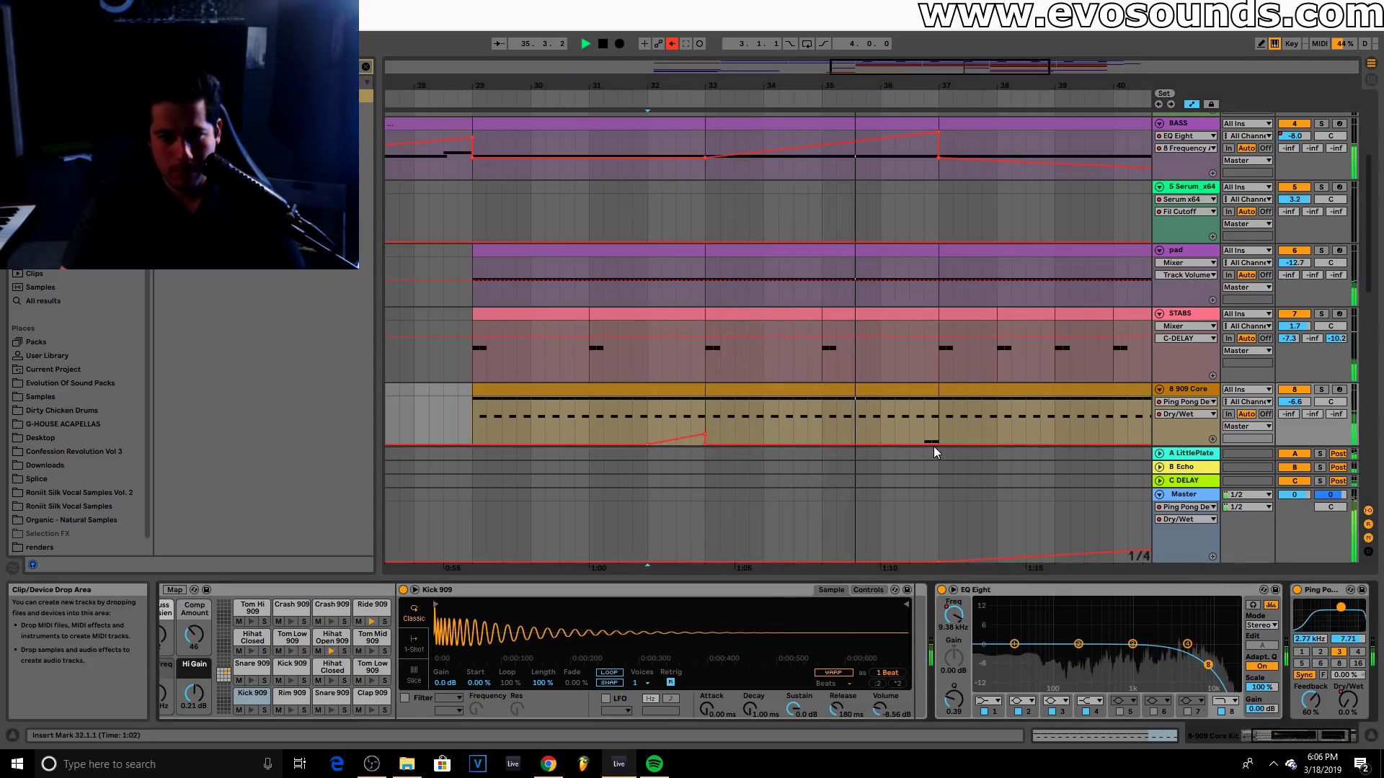
mouse_move(936, 443)
left_mouse_down()
mouse_move(940, 427)
mouse_move(938, 443)
left_mouse_up()
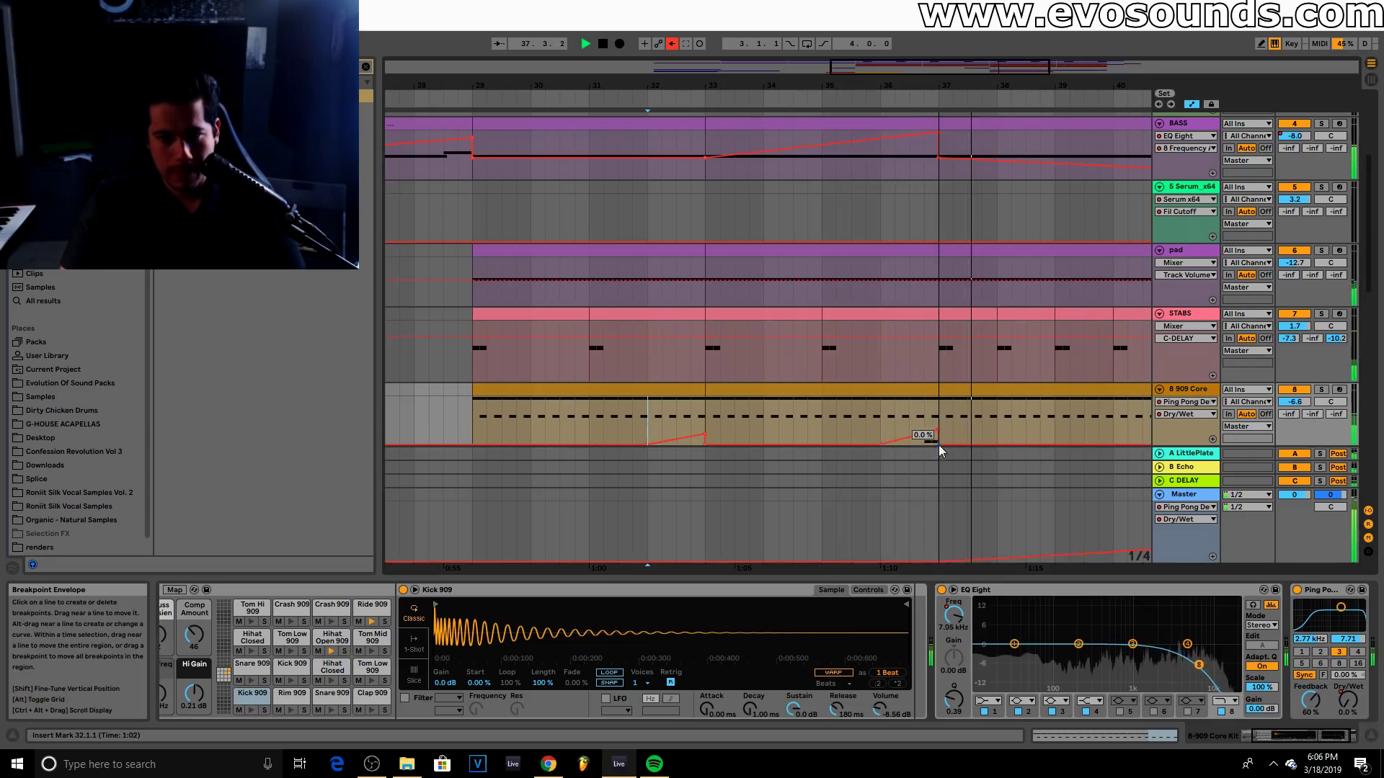
Ramp the 909 Core delay's Dry/Wet from 0% at bar 37 up to 70% at bar 44, dropping back to 0% just after
left_click_drag(902, 88, 601, 66)
left_click_drag(894, 444, 911, 411)
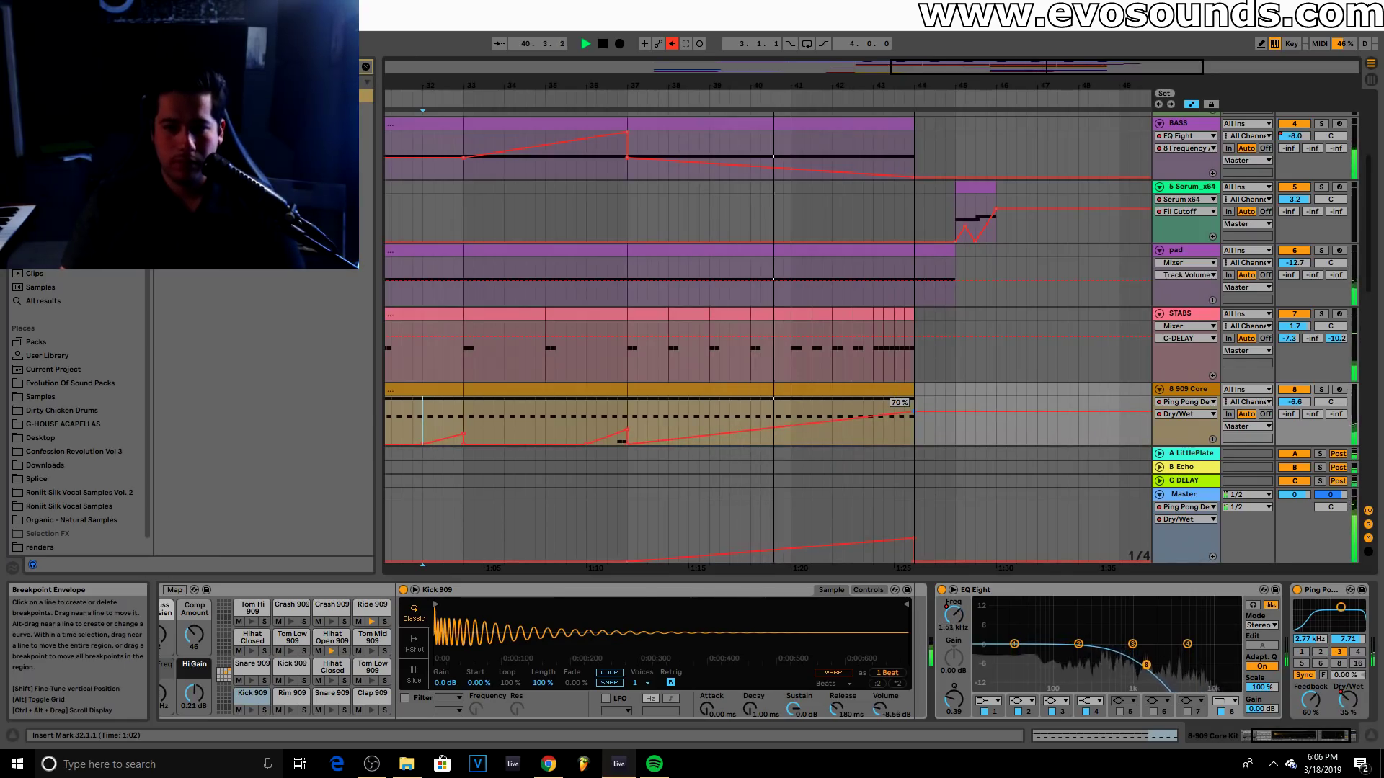
left_click_drag(930, 415, 929, 422)
Shorten the last pad clip by one bar so it ends at bar 44 with the bass and stabs
scroll(908, 323, "up", 5)
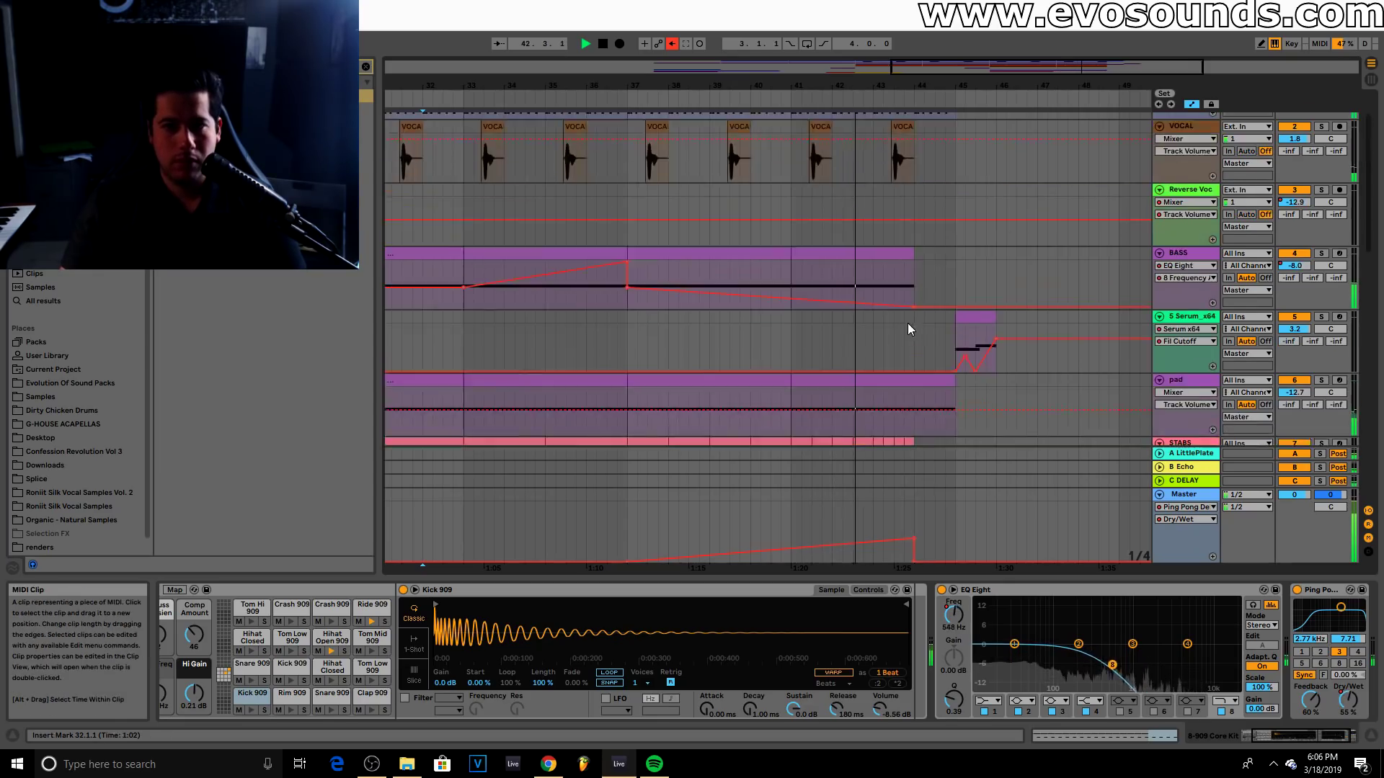
left_click(908, 186)
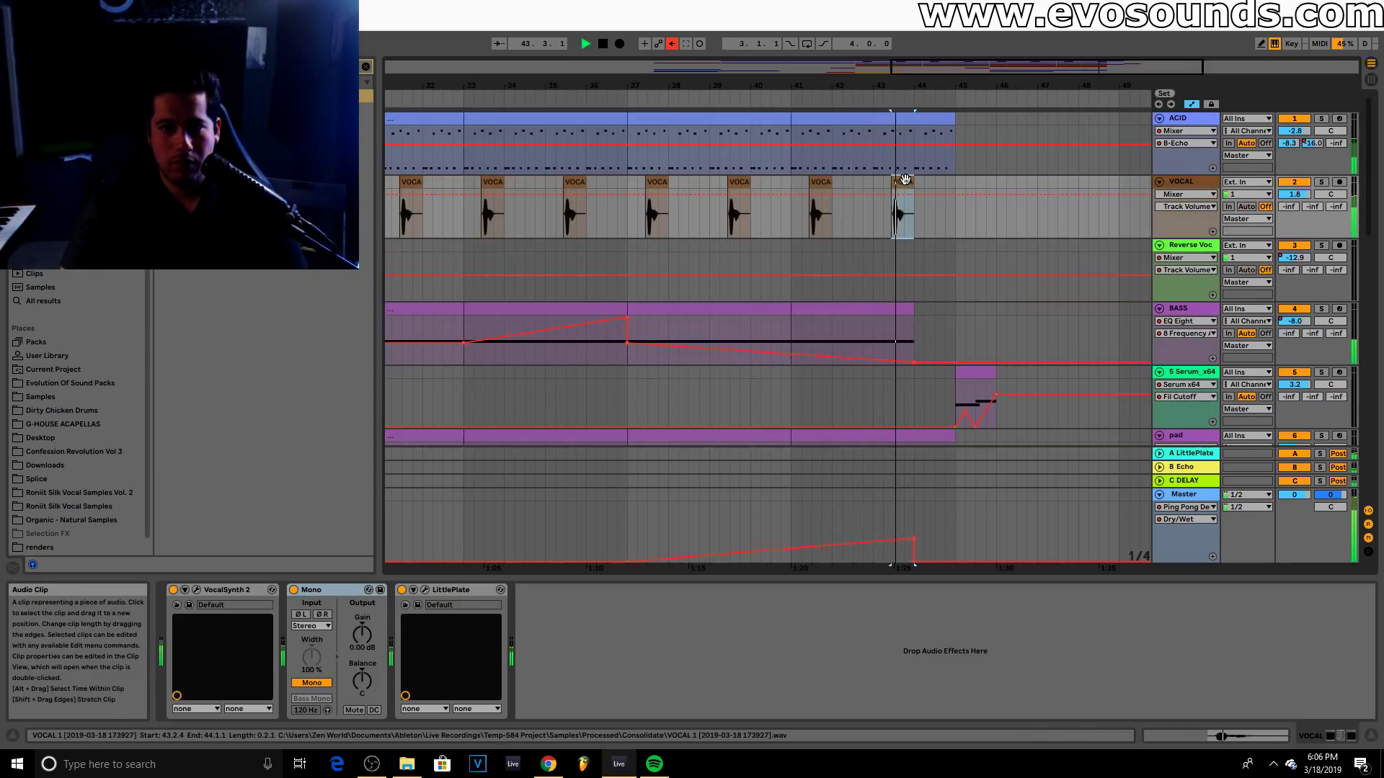
left_click_drag(1052, 70, 954, 80)
scroll(952, 261, "down", 4)
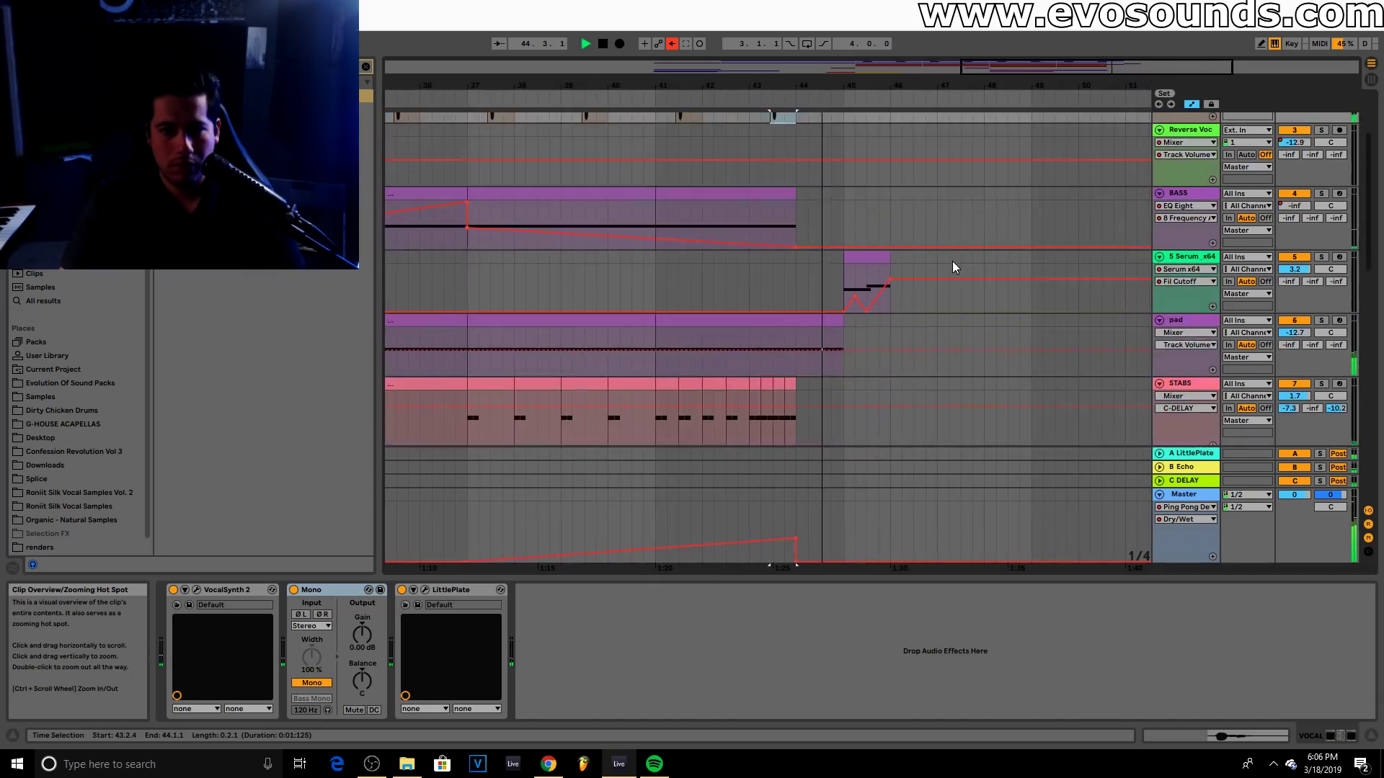
left_click_drag(843, 206, 796, 206)
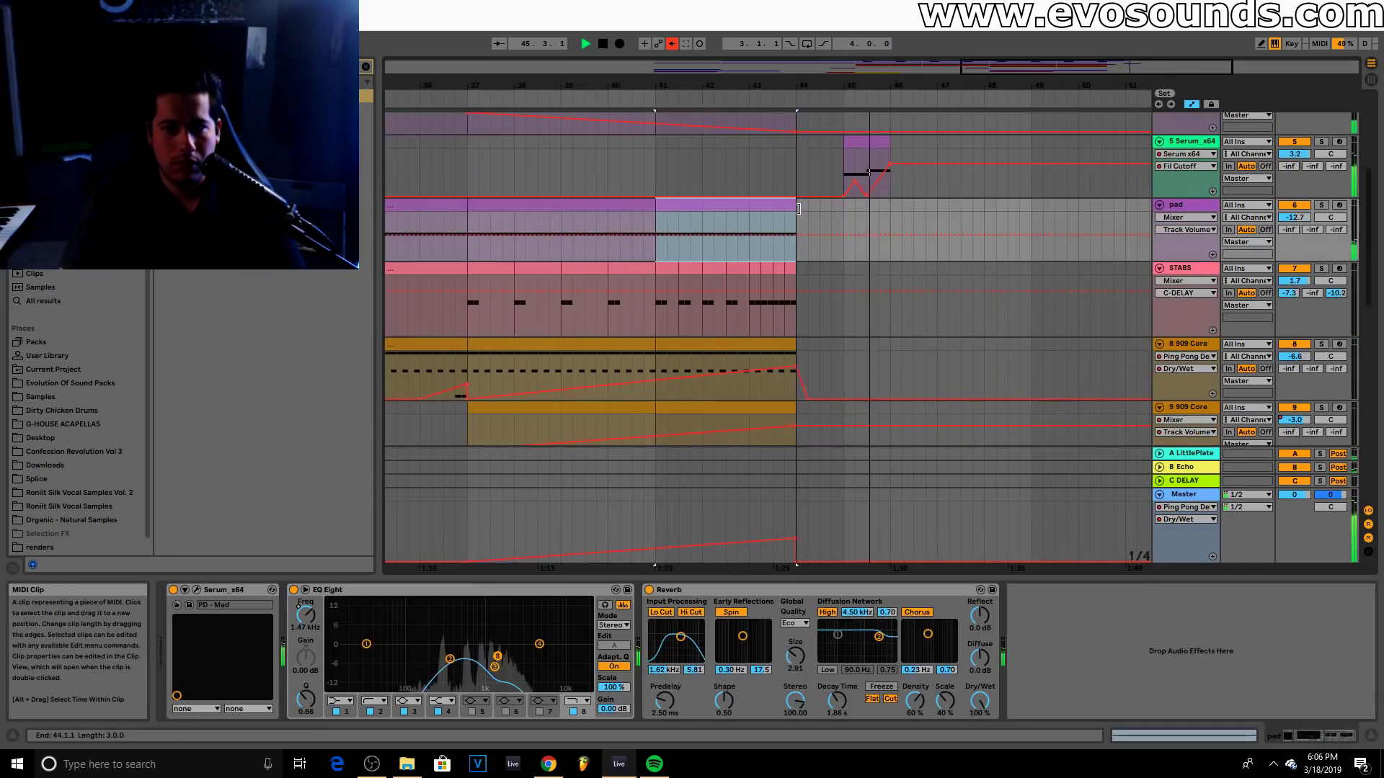
Lower the acid track's Fil Cutoff automation leading into bar 44 and raise its dip between bars 44 and 45 to about 0.42
scroll(952, 179, "up", 3)
left_click_drag(1090, 71, 1090, 58)
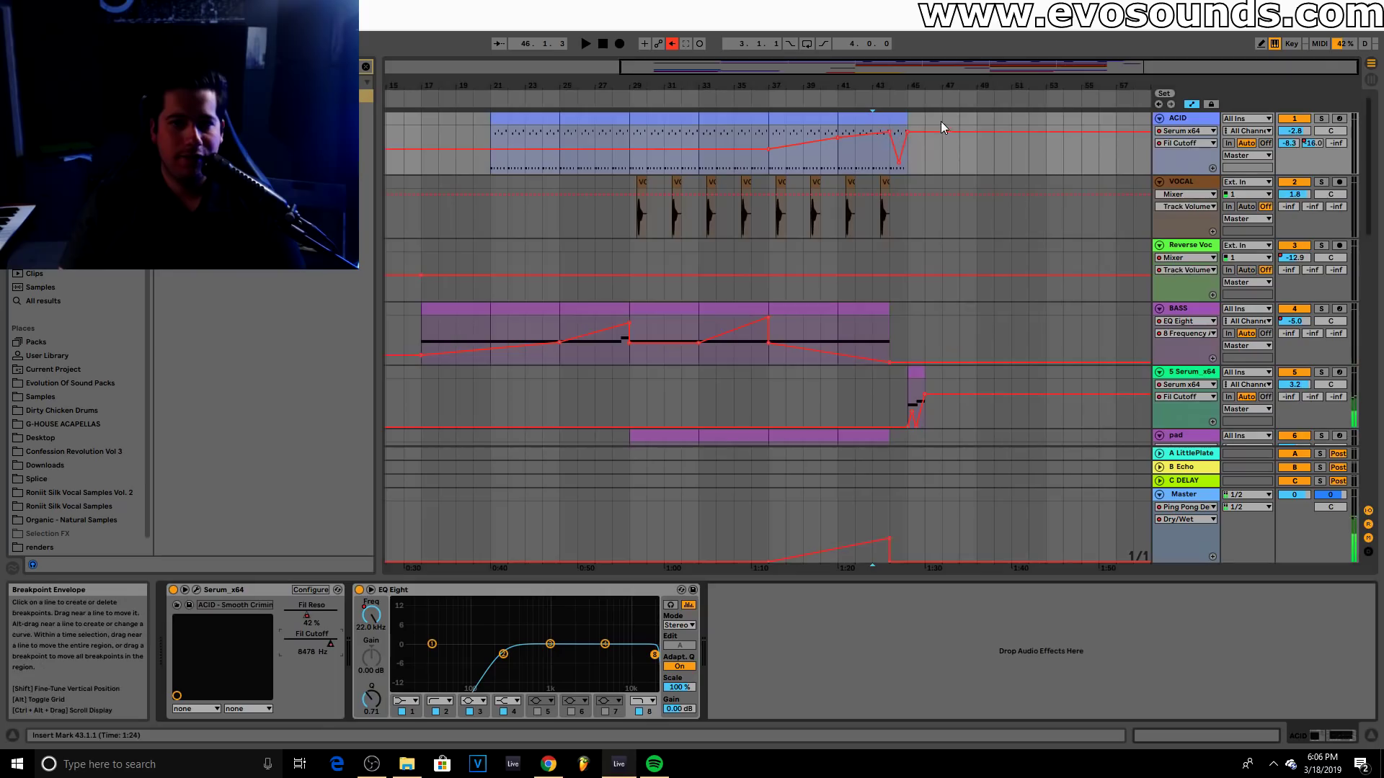
left_click_drag(943, 85, 942, 115)
left_click_drag(826, 85, 826, 108)
left_click(716, 153)
key("space")
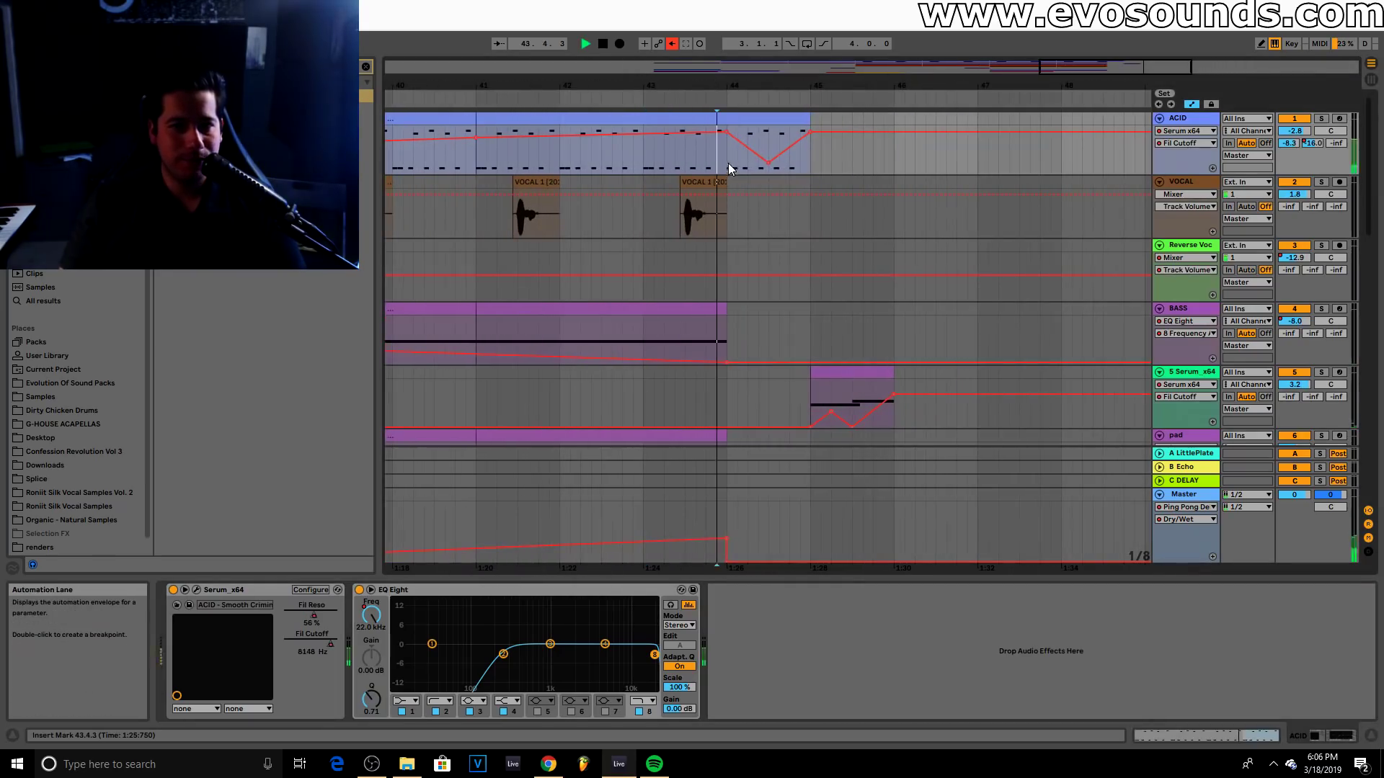
left_click_drag(727, 133, 769, 153)
key("space")
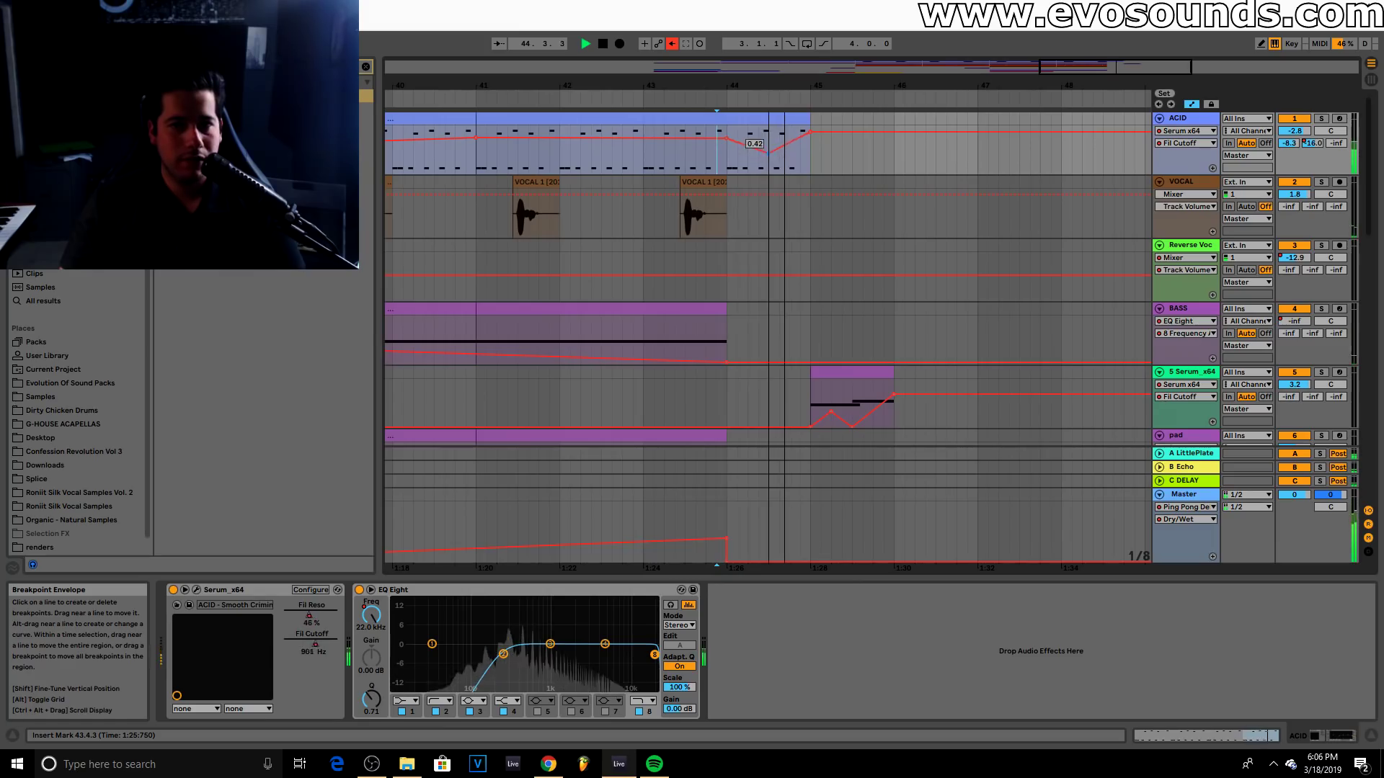
Replay the acid cutoff dip and Serum transition from bar 44, and continue playback from bar 46
left_click(727, 157)
key("space")
key("space")
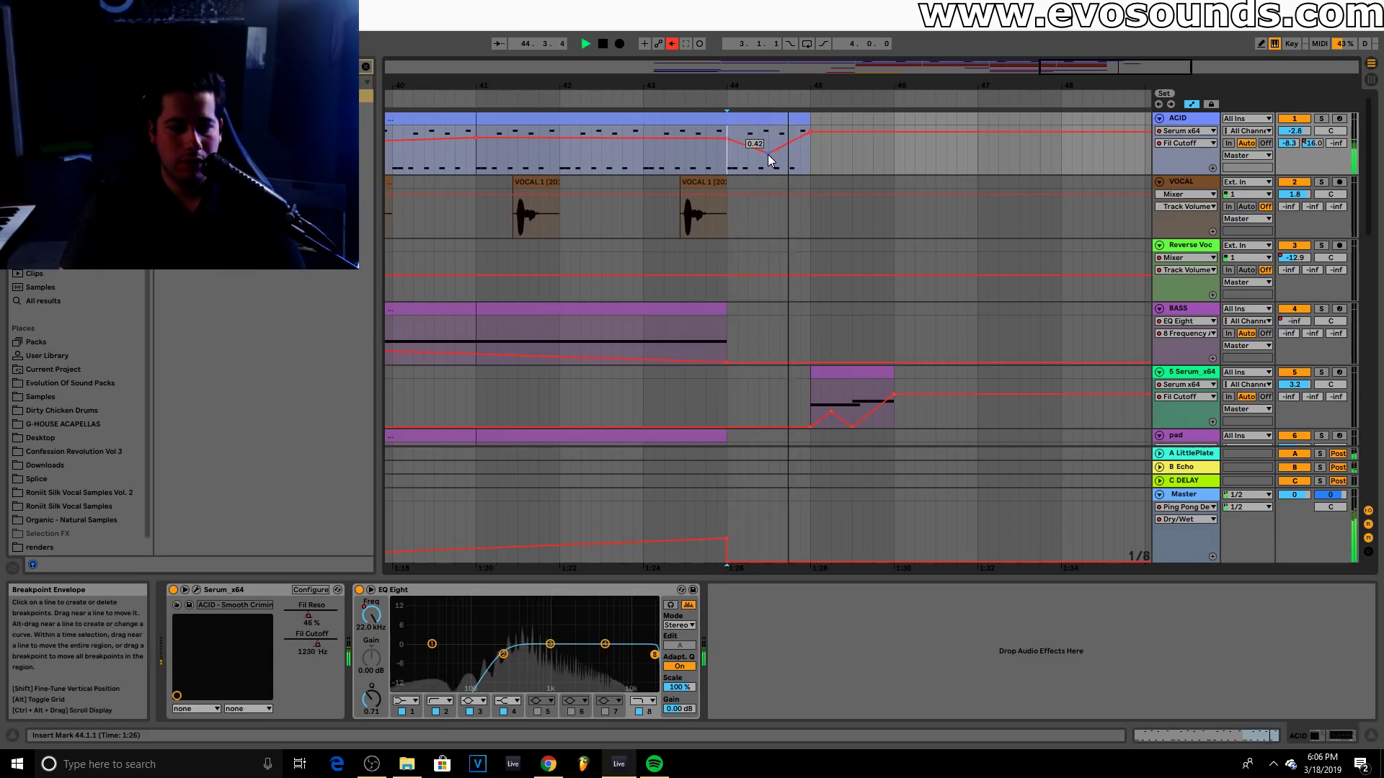
left_click_drag(1056, 67, 1057, 46)
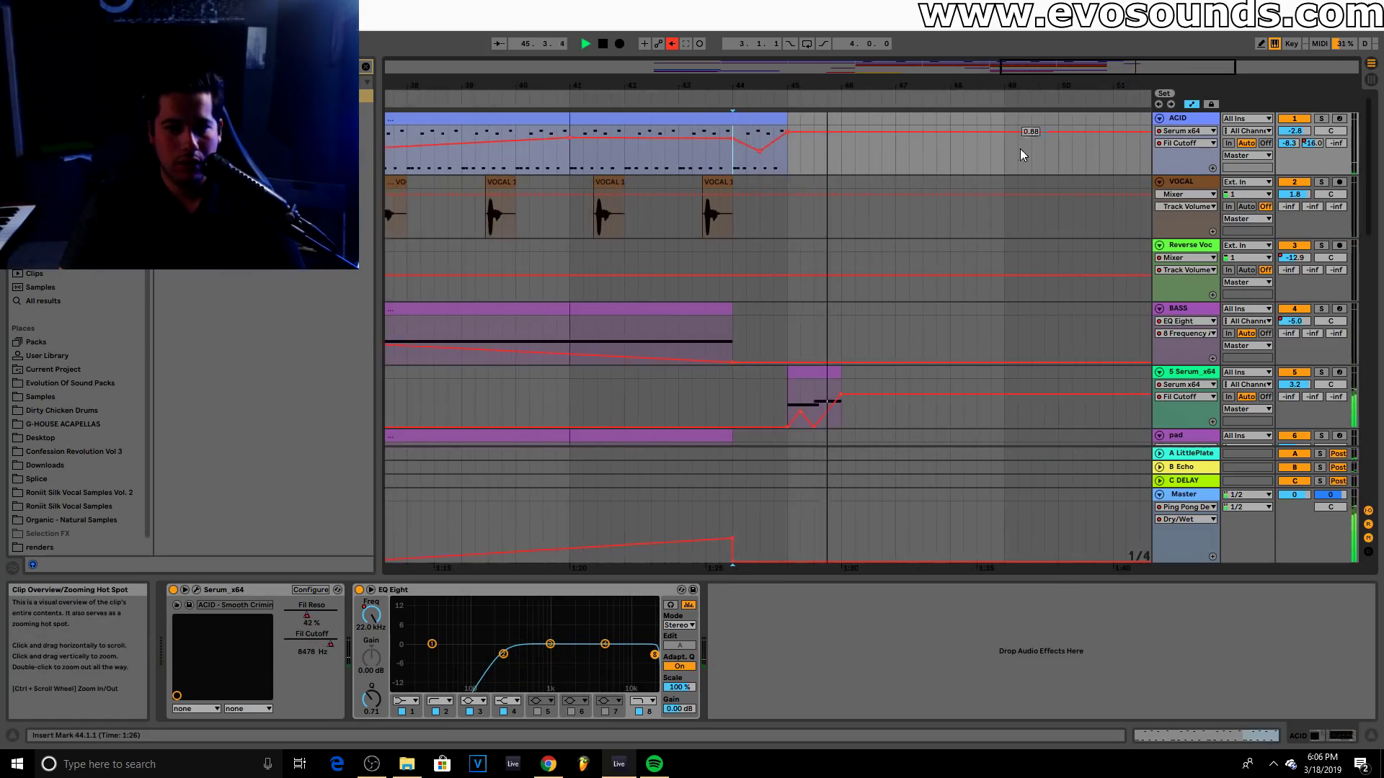
key("space")
left_click(836, 217)
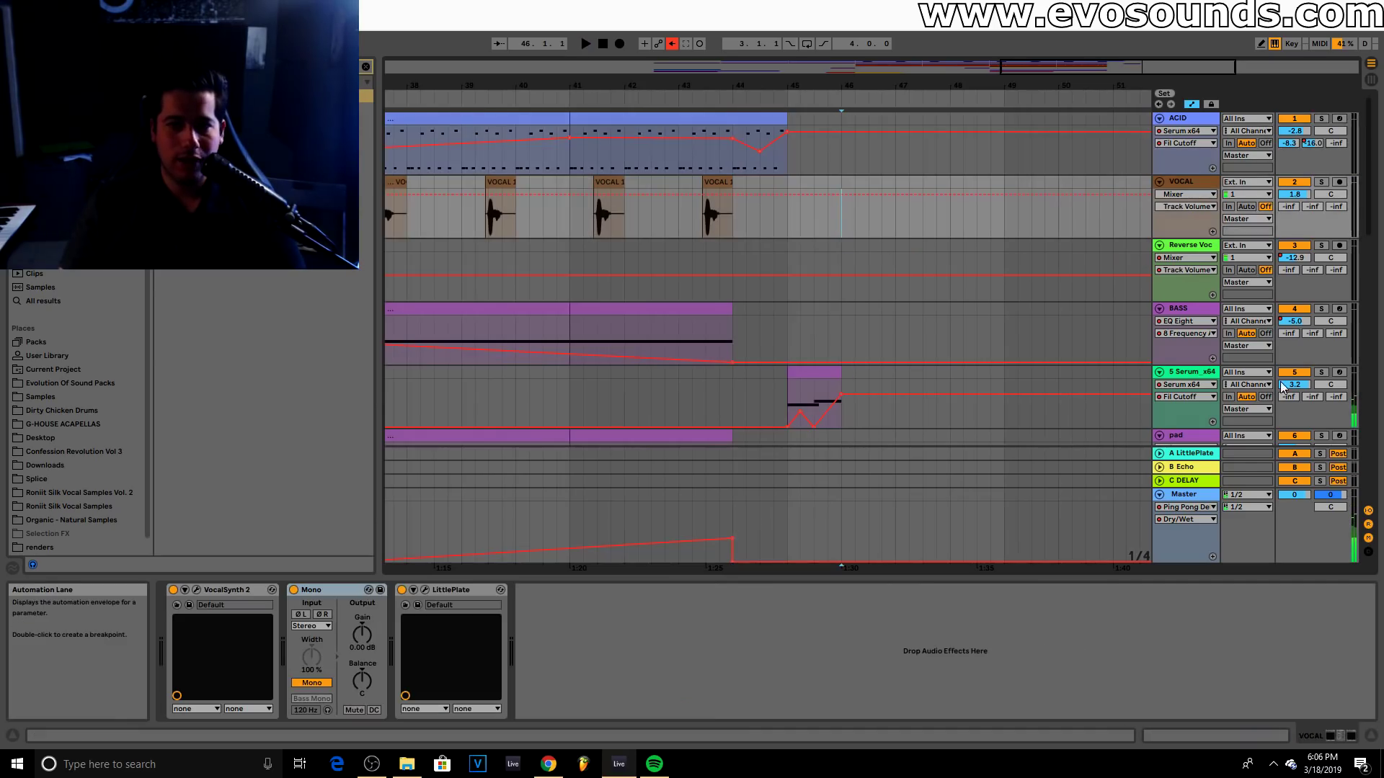
left_click_drag(995, 81, 743, 251)
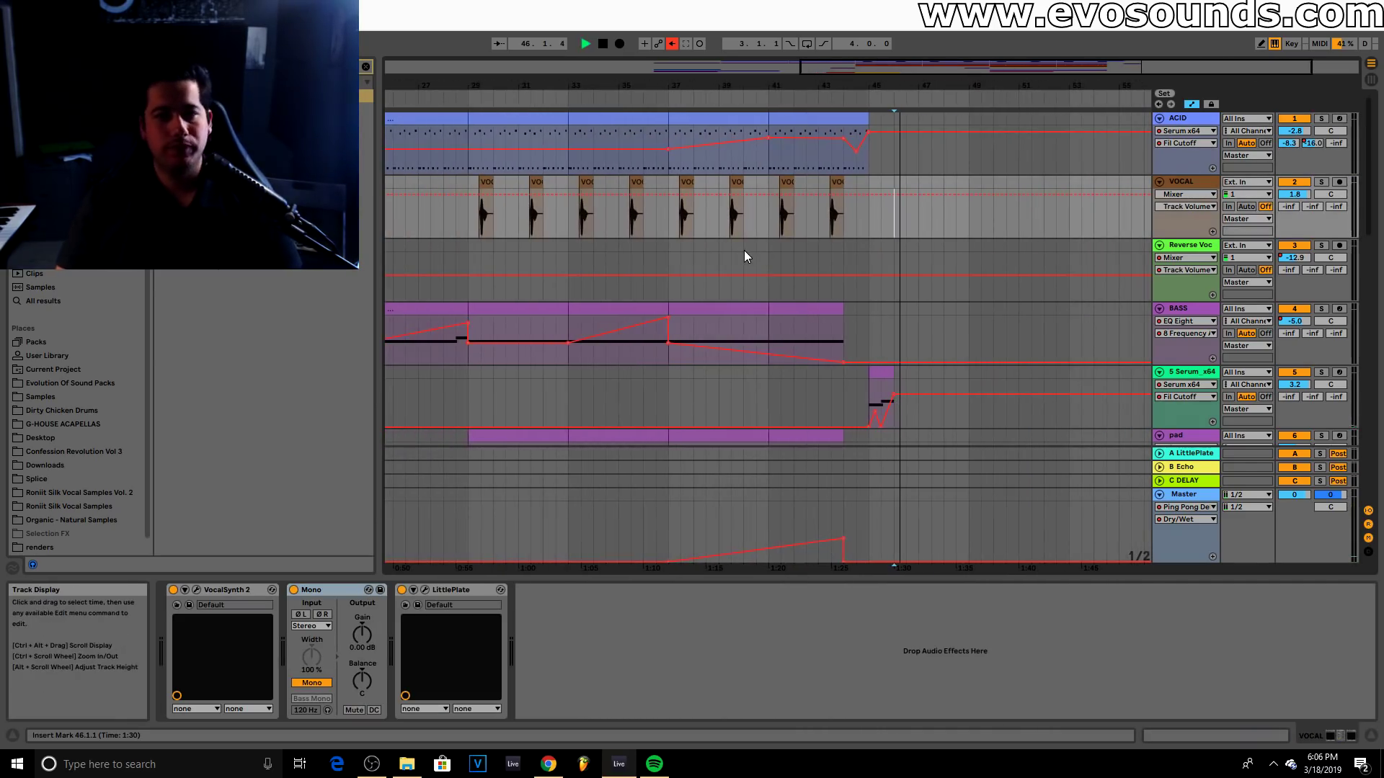
Add a Compressor before VocalSynth 2 on the VOCAL track with 2.86:1 ratio, 0.12 ms attack, -11.6 dB threshold and Makeup off
left_click_drag(793, 84, 987, 119)
scroll(1060, 209, "down", 2)
scroll(1275, 158, "up", 1)
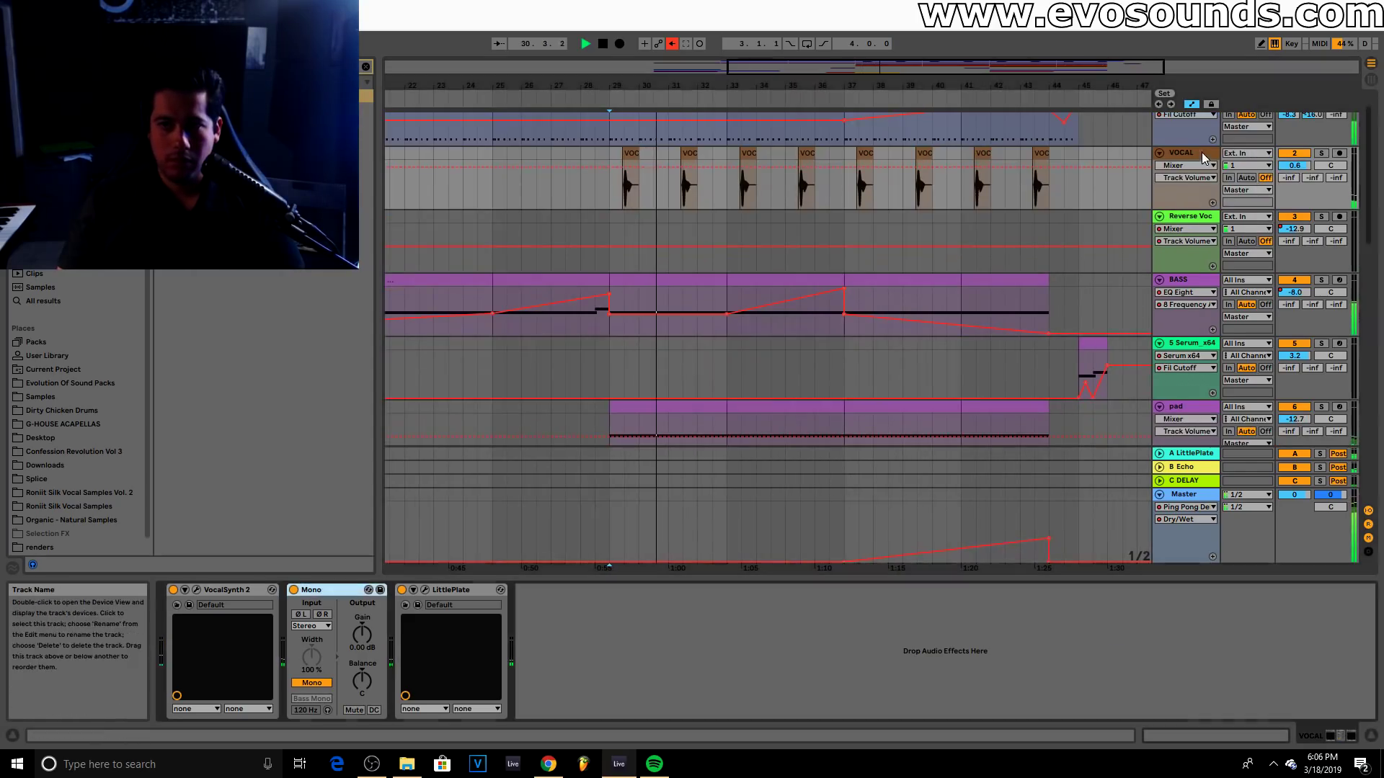
left_click(365, 68)
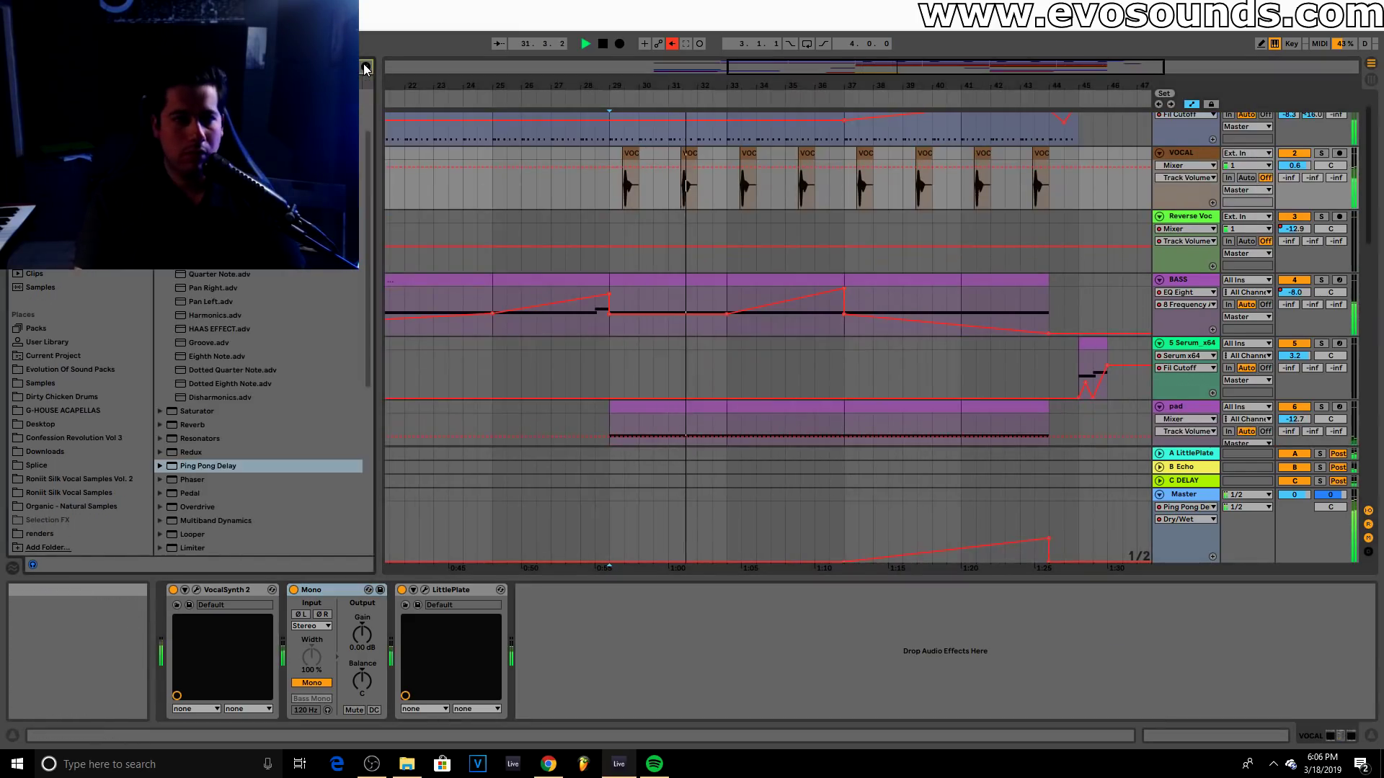
type("ping")
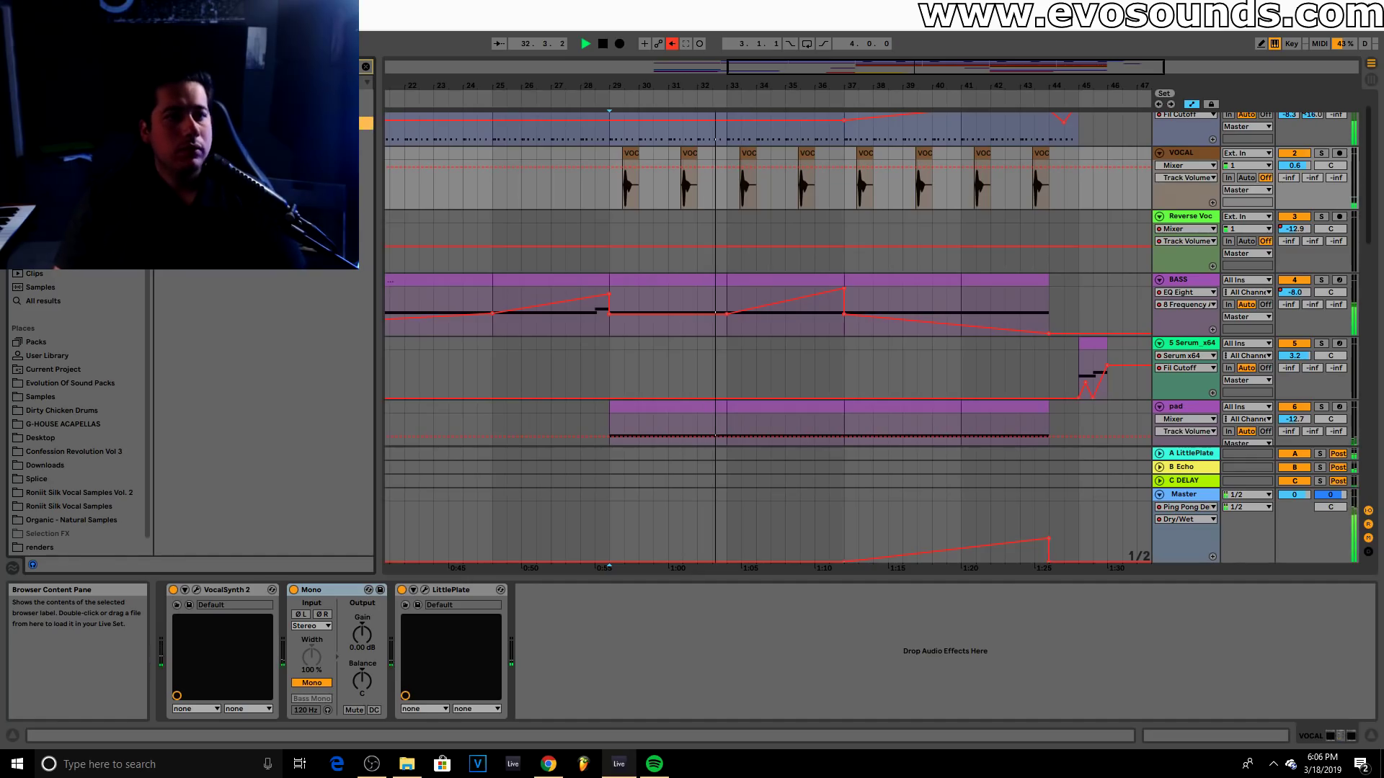
left_click_drag(216, 151, 196, 667)
left_click(321, 607)
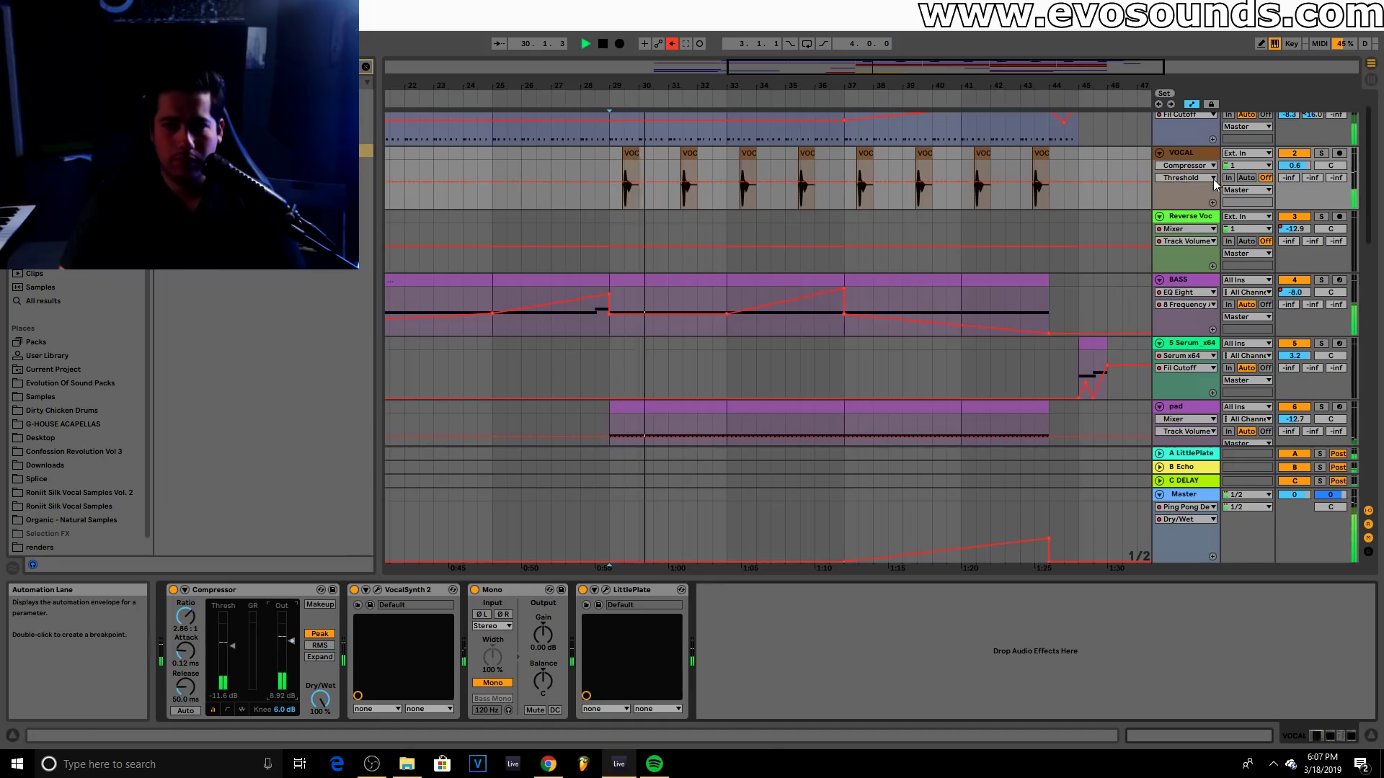
Add EQ Eight after the vocal Compressor with band 2 as a low cut at 109 Hz, and raise the VOCAL volume to about 1.4 dB
left_click_drag(1295, 165, 1294, 170)
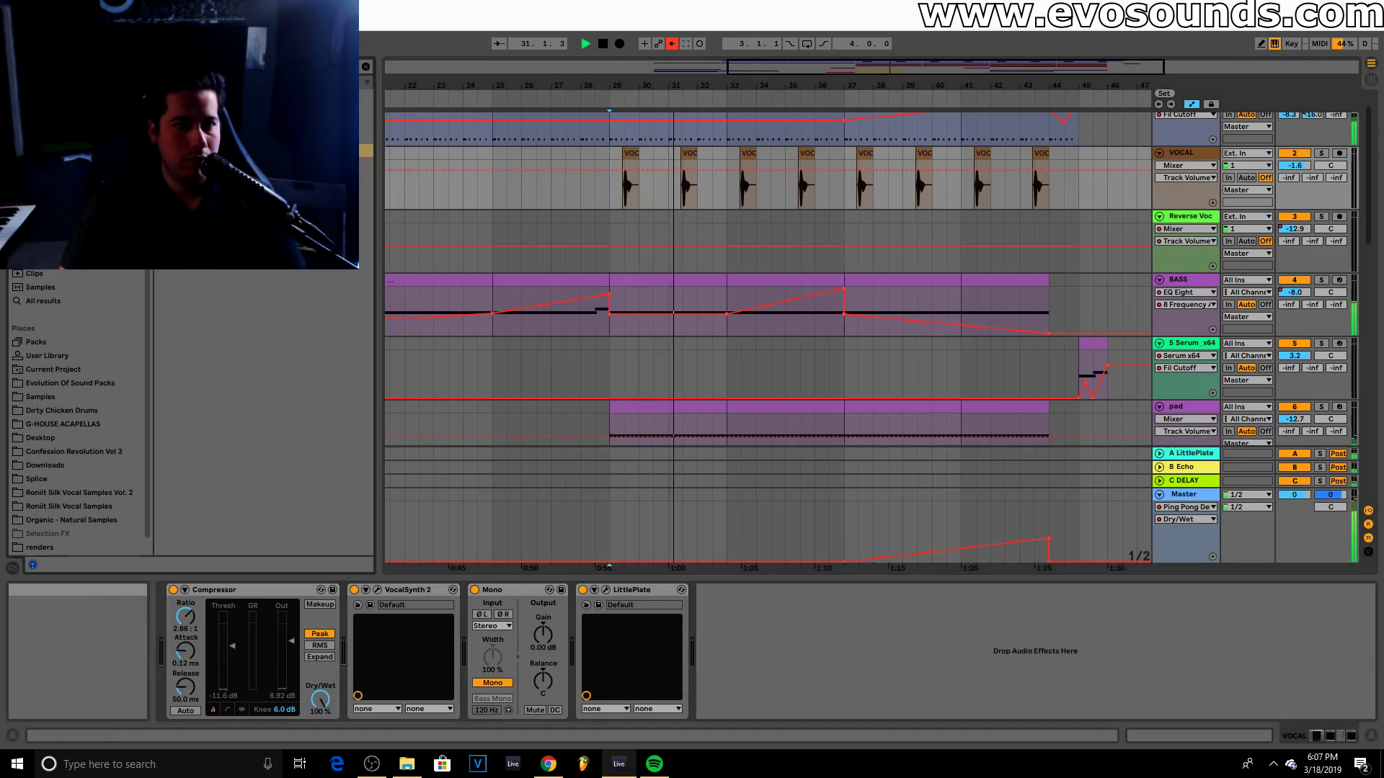
left_click_drag(344, 577, 344, 634)
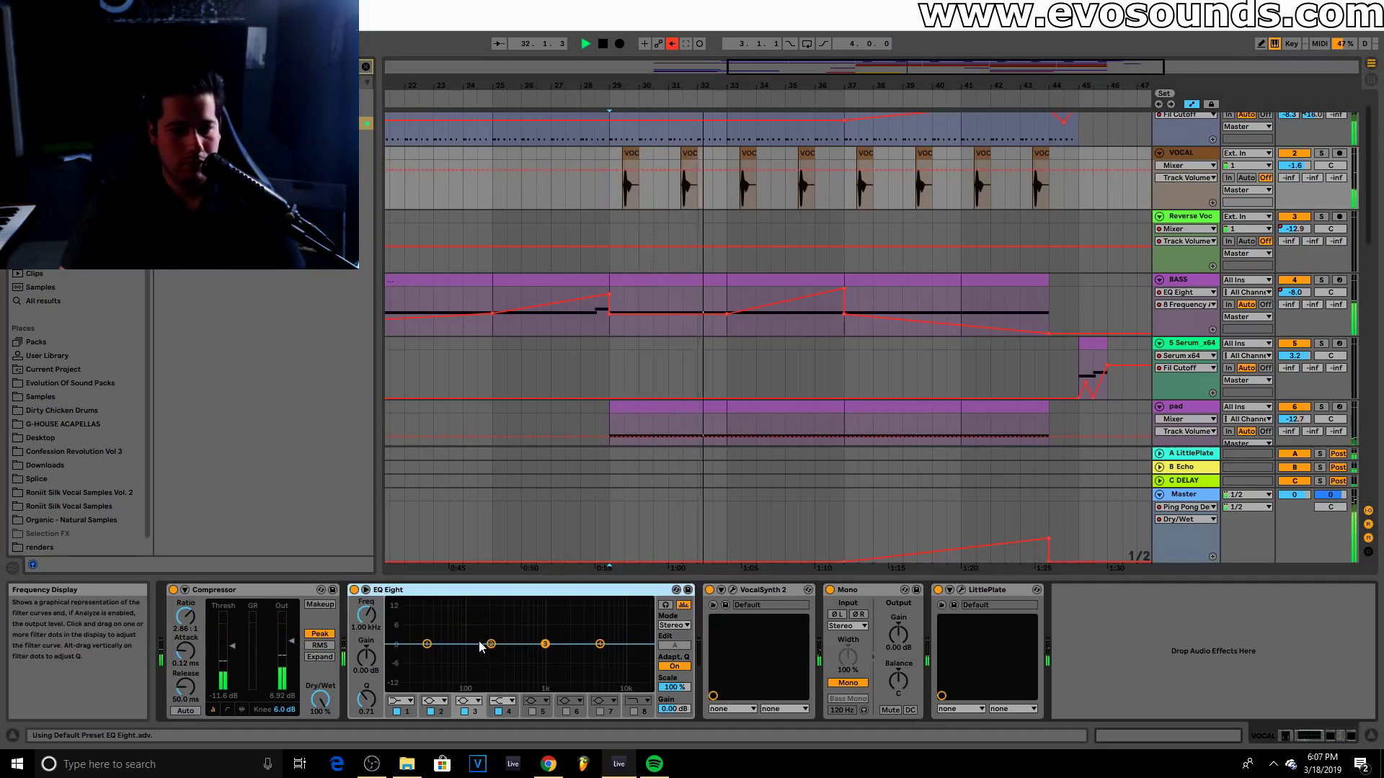
left_click(434, 700)
left_click(439, 634)
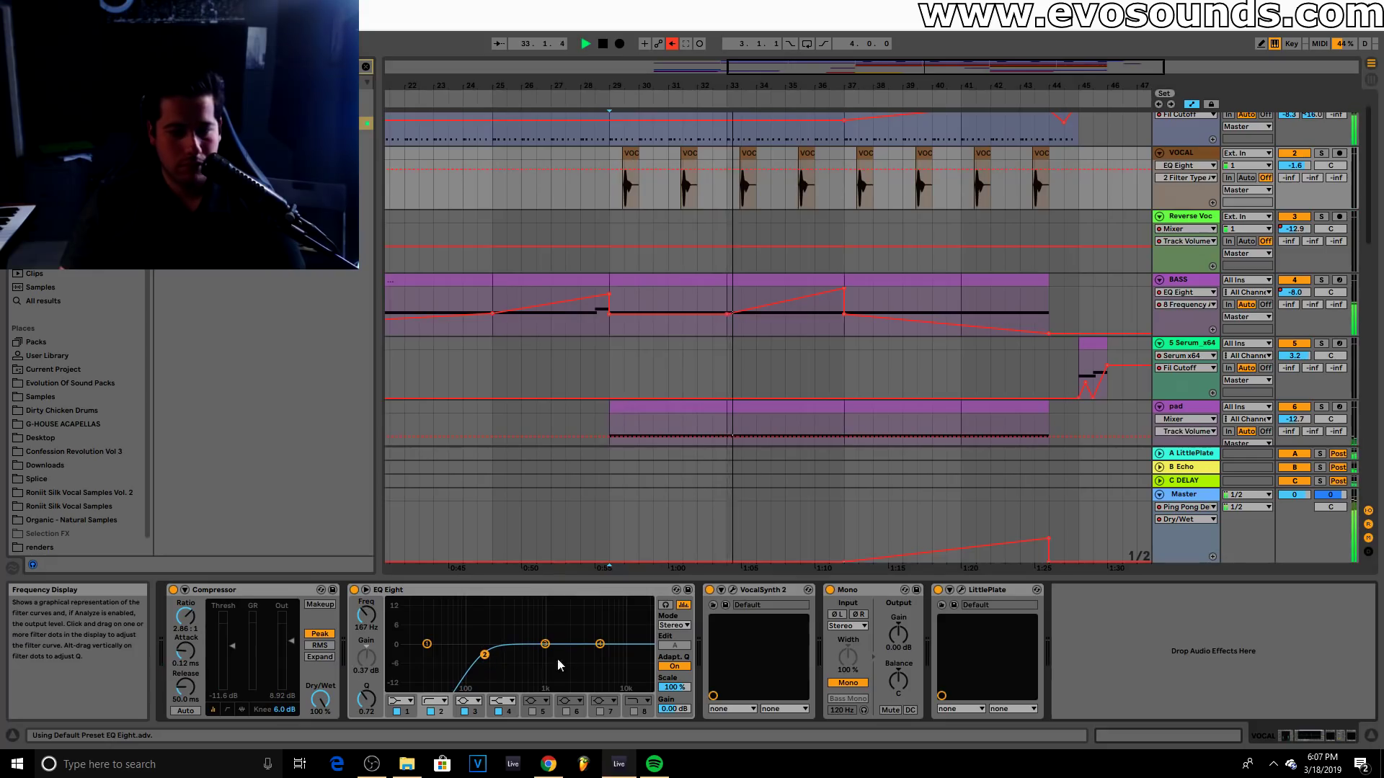
left_click_drag(484, 655, 470, 657)
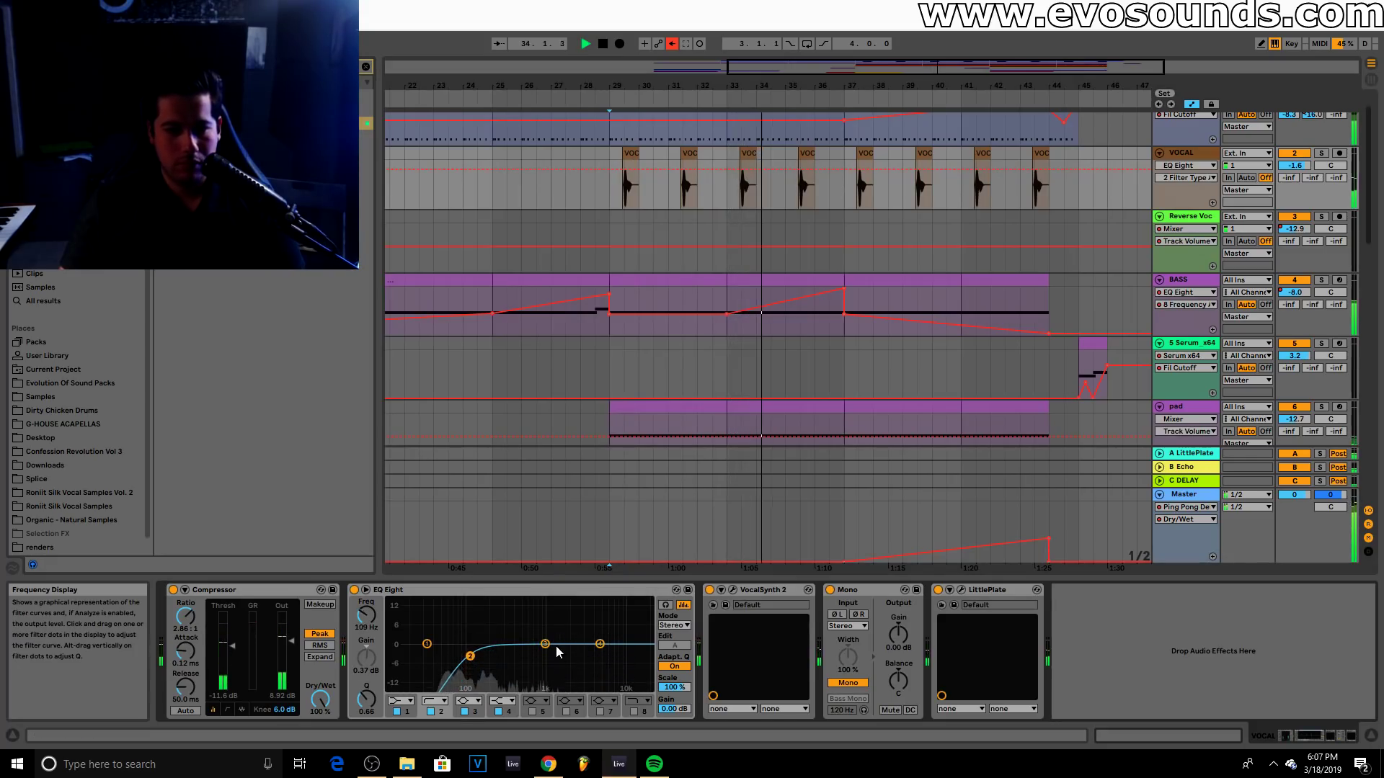
left_click_drag(1295, 165, 1295, 155)
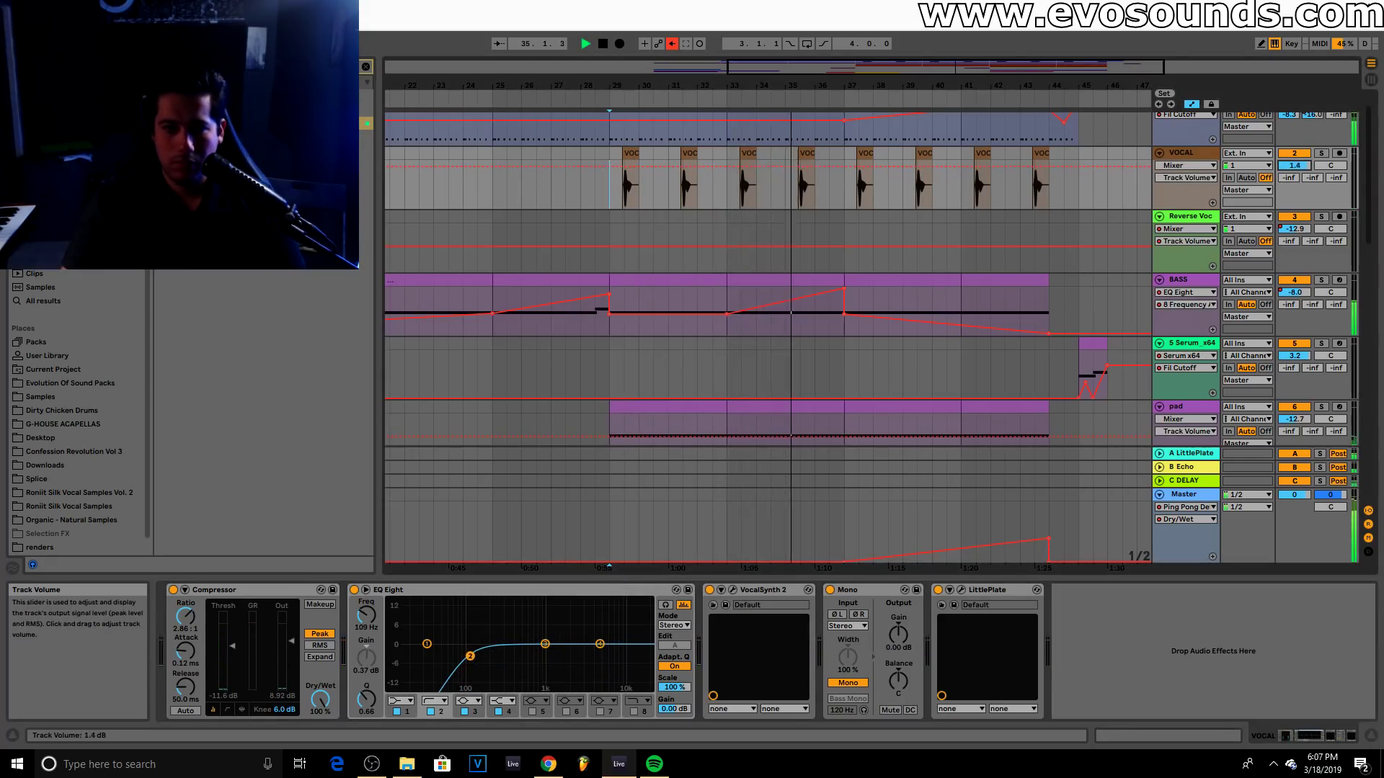
Add a Ping Pong Delay at 0% Dry/Wet to the end of the VOCAL track's effect chain
scroll(1050, 275, "up", 1)
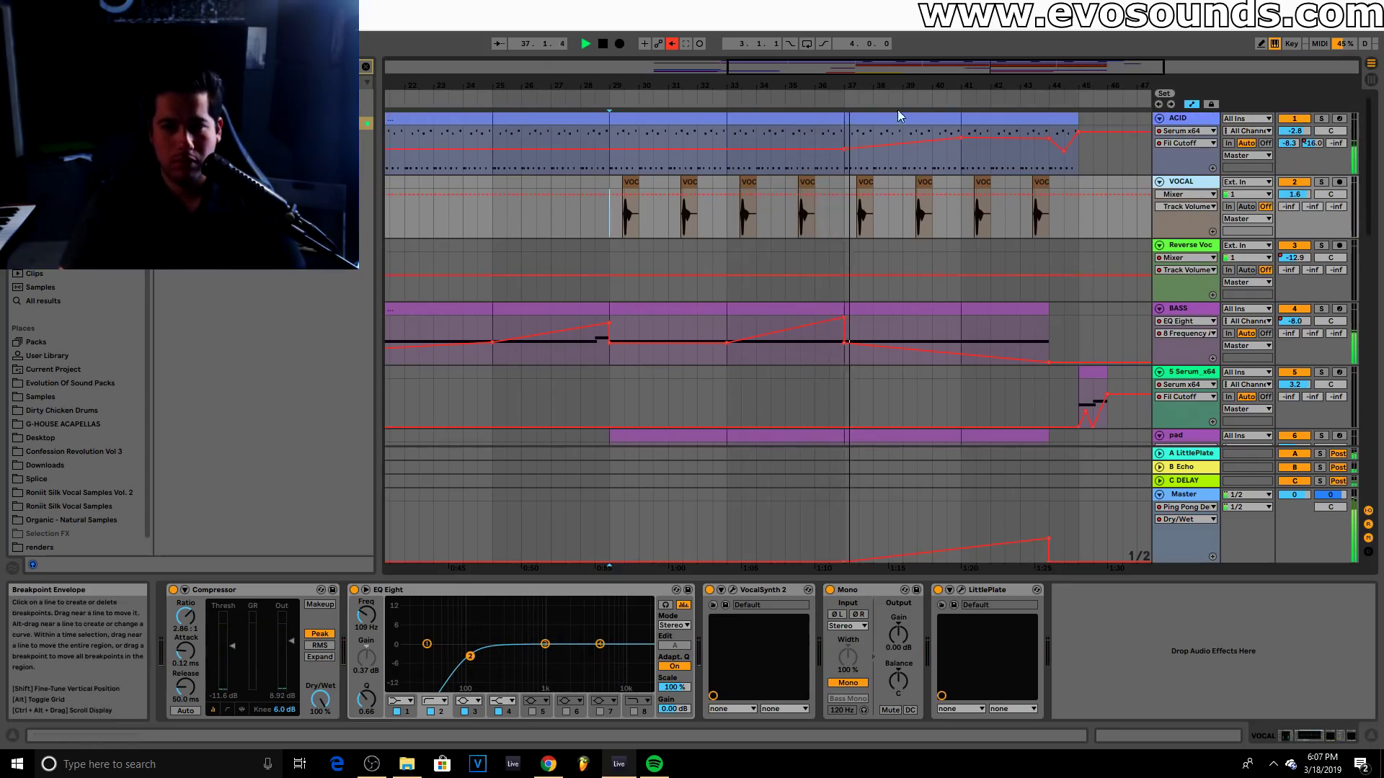
left_click_drag(1065, 67, 1084, 91)
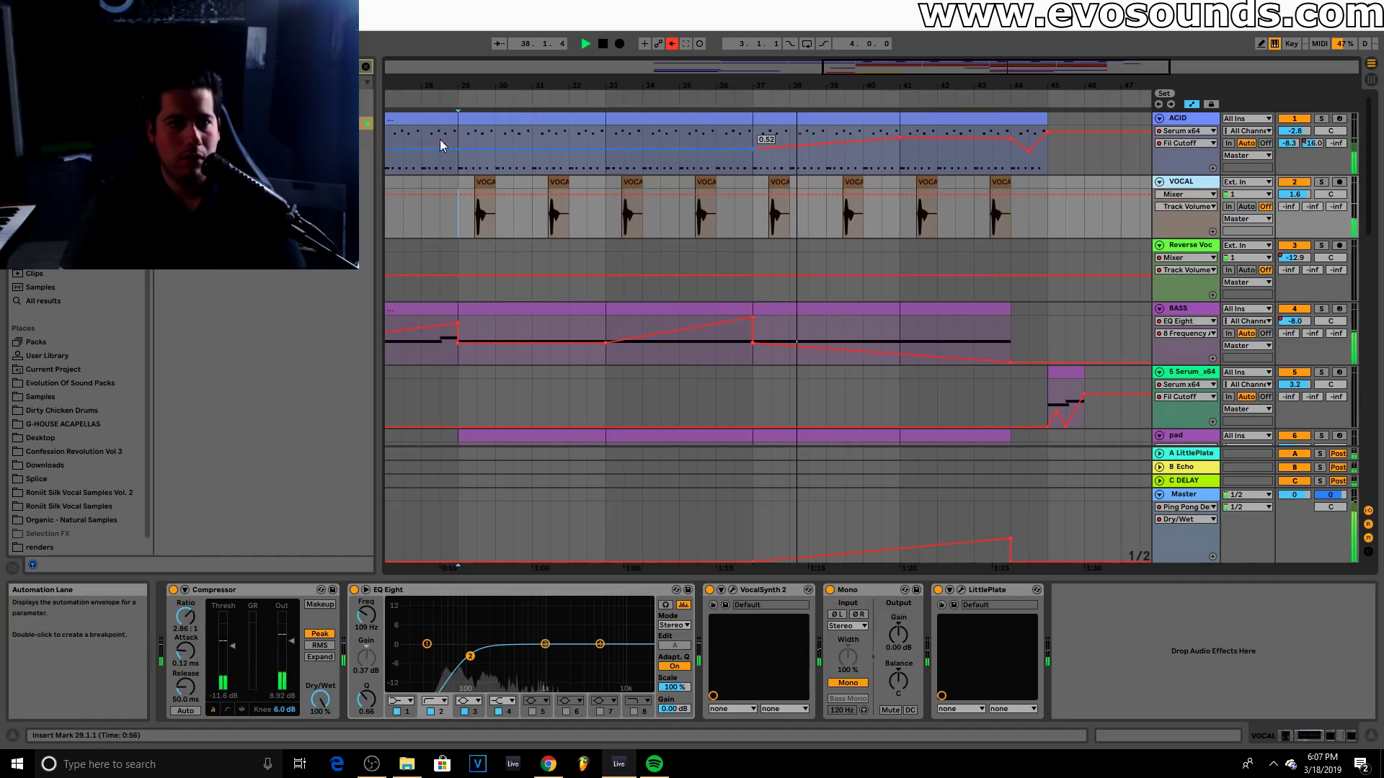
left_click(364, 68)
type("ping")
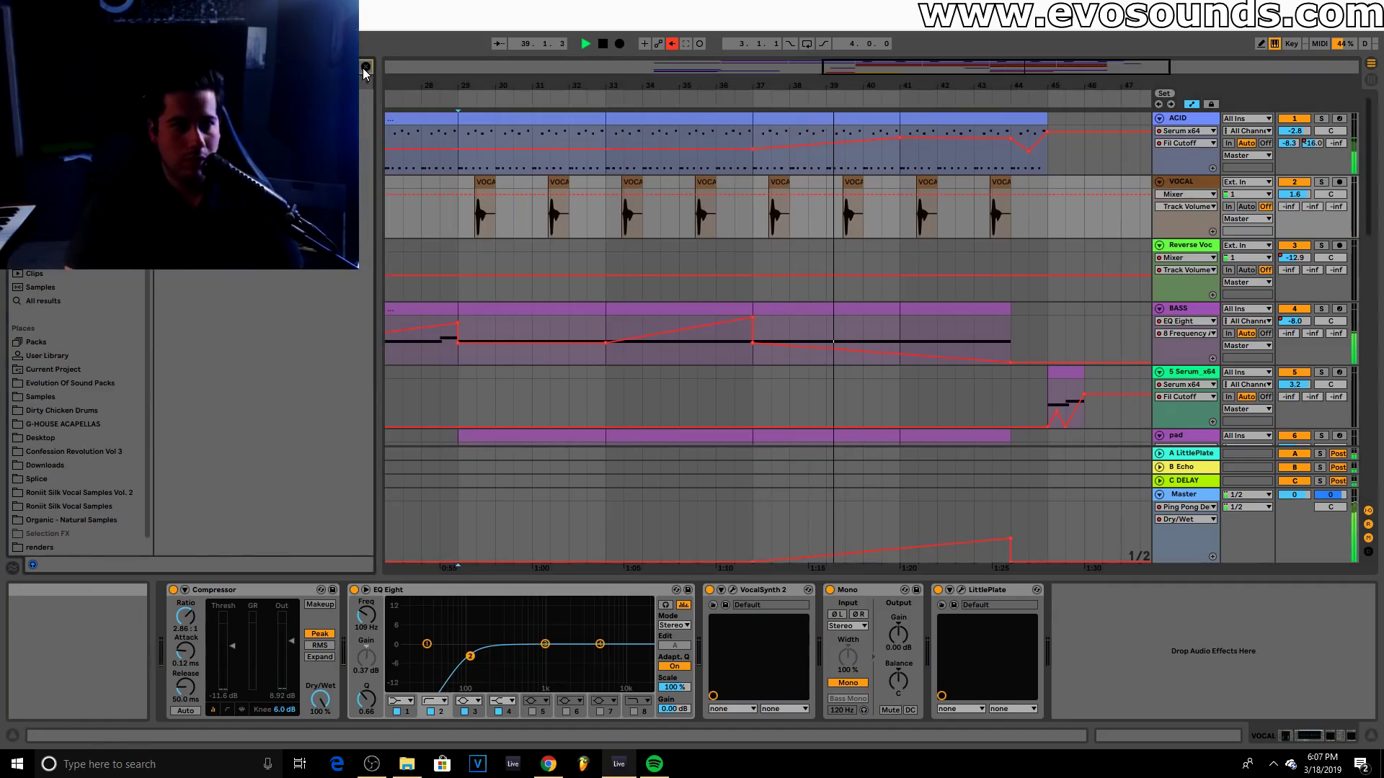
left_click_drag(216, 96, 1114, 771)
Automate the vocal delay's Dry/Wet to rise from 0% at bar 37 to about 49% at bar 41, and replay from bar 37
key("space")
left_click(753, 227)
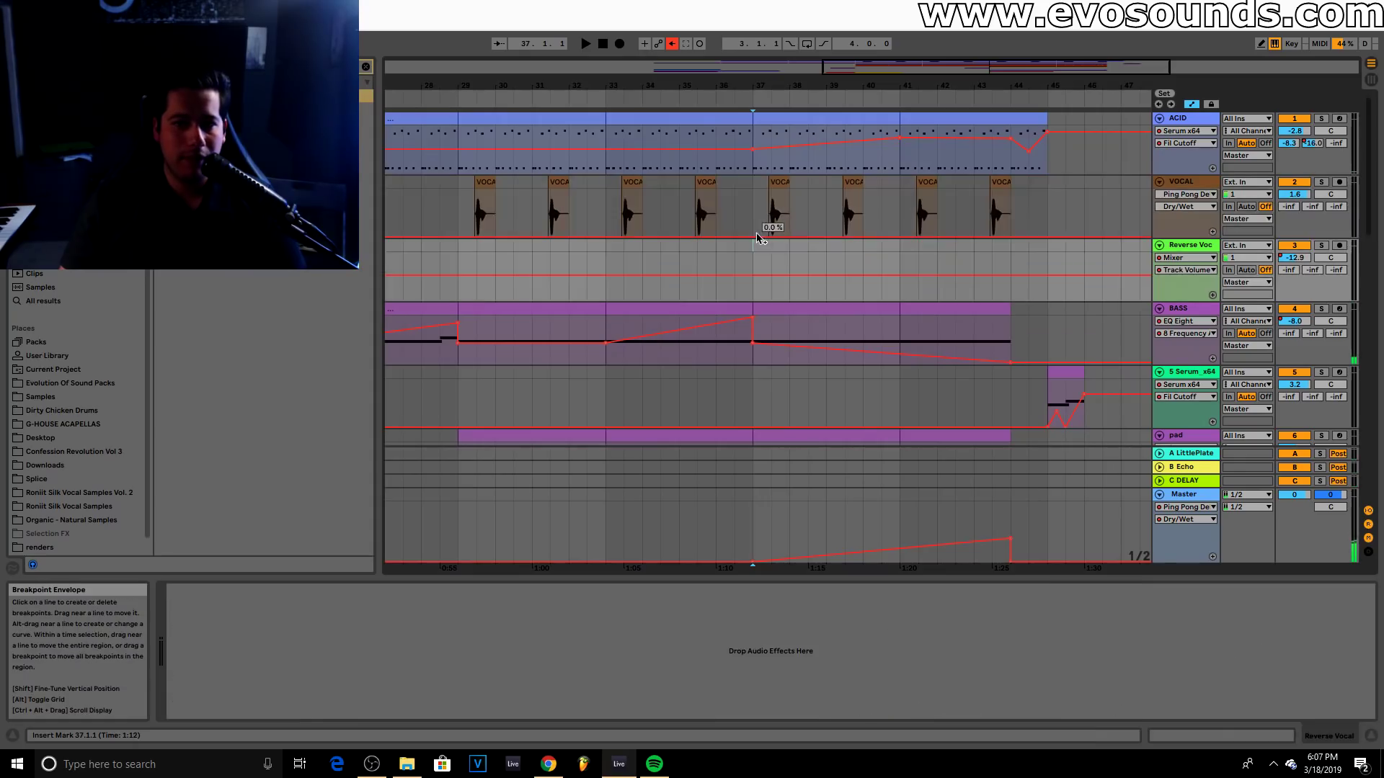
left_click_drag(789, 235, 880, 213)
key("space")
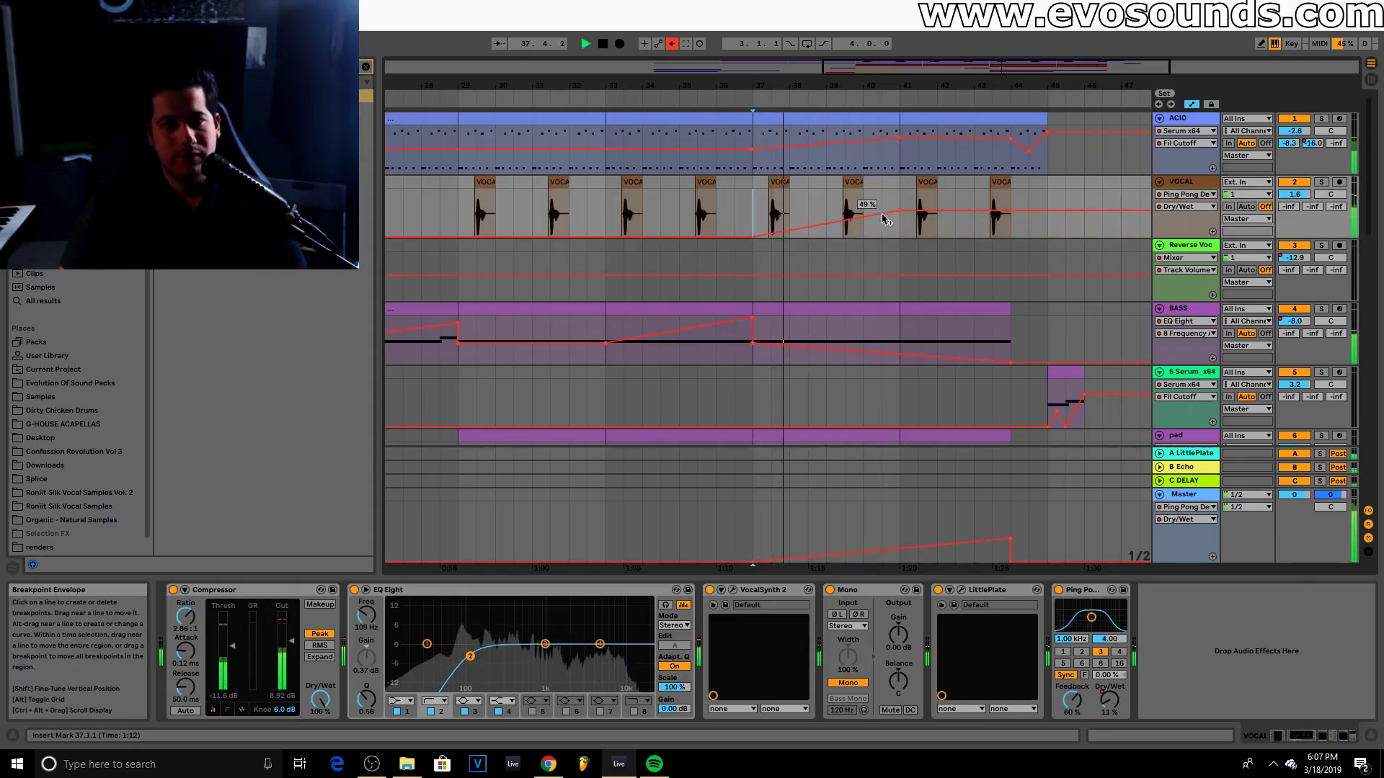
Set the vocal Ping Pong Delay filter to 1.42 kHz and 5.65, and move its Dry/Wet automation peak of about 52% to bar 44, dropping to 0%
left_click_drag(1091, 618, 1092, 617)
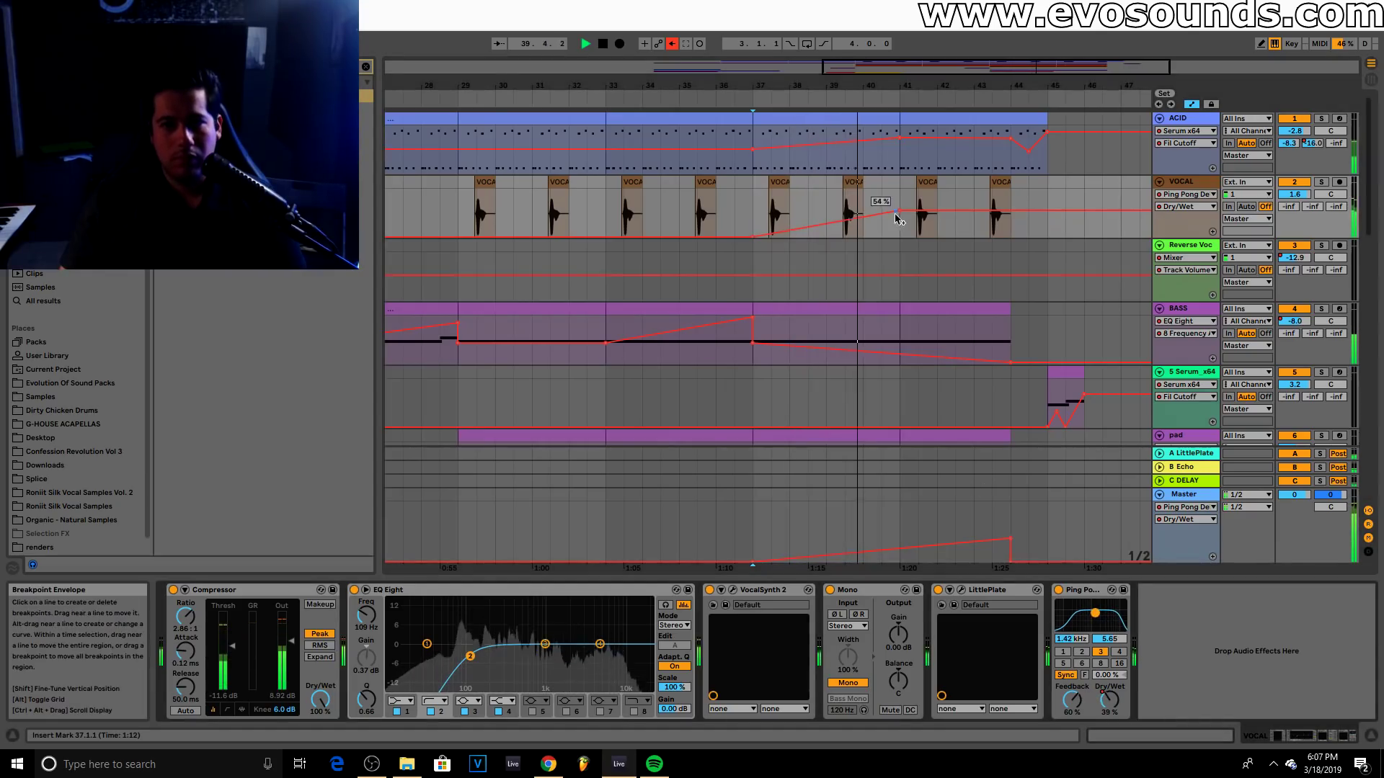
left_click_drag(897, 210, 1010, 212)
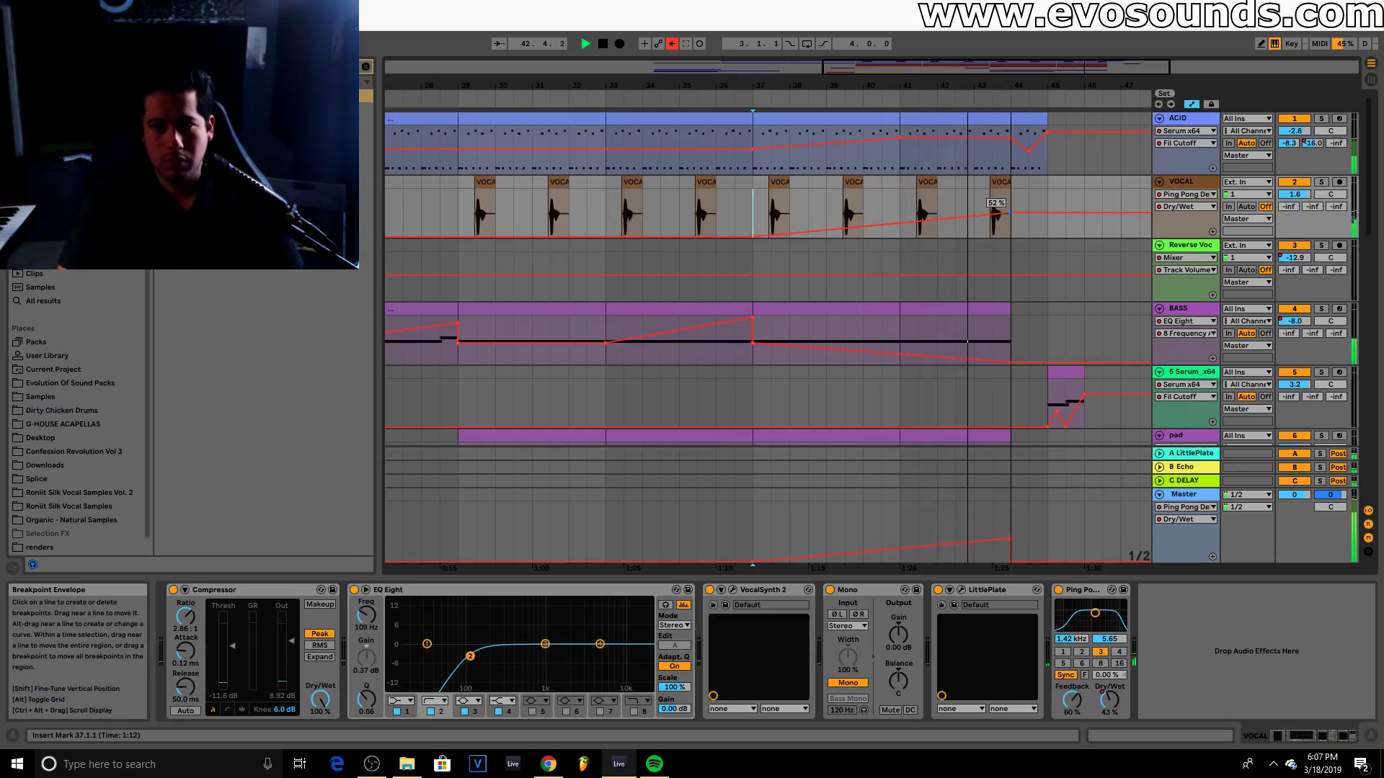
left_click_drag(995, 210, 1010, 236)
left_click_drag(1048, 68, 1048, 49)
key("space")
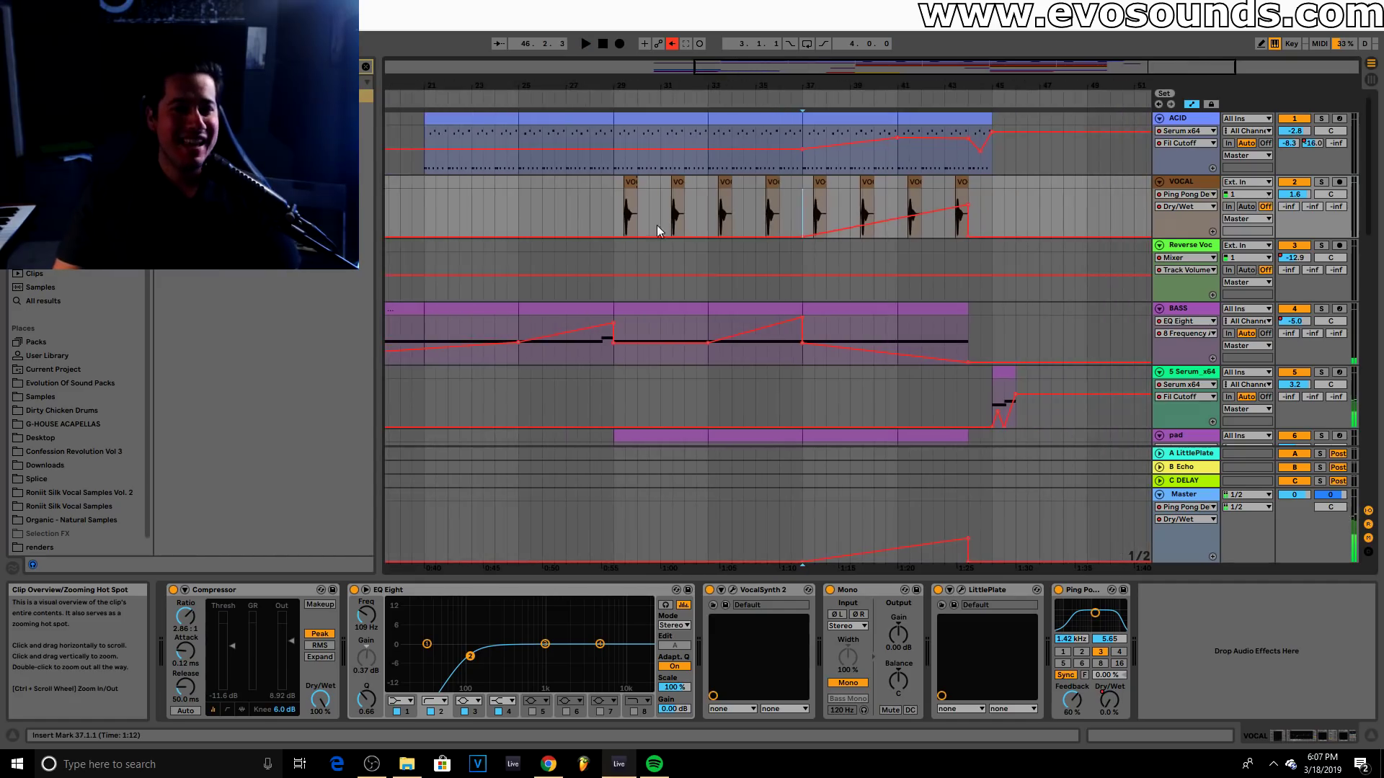
Solo STABS and add an EQ Eight to the end of its chain with band 8 as a high cut at 18.0 kHz
left_click(814, 207)
key("space")
scroll(833, 418, "down", 5)
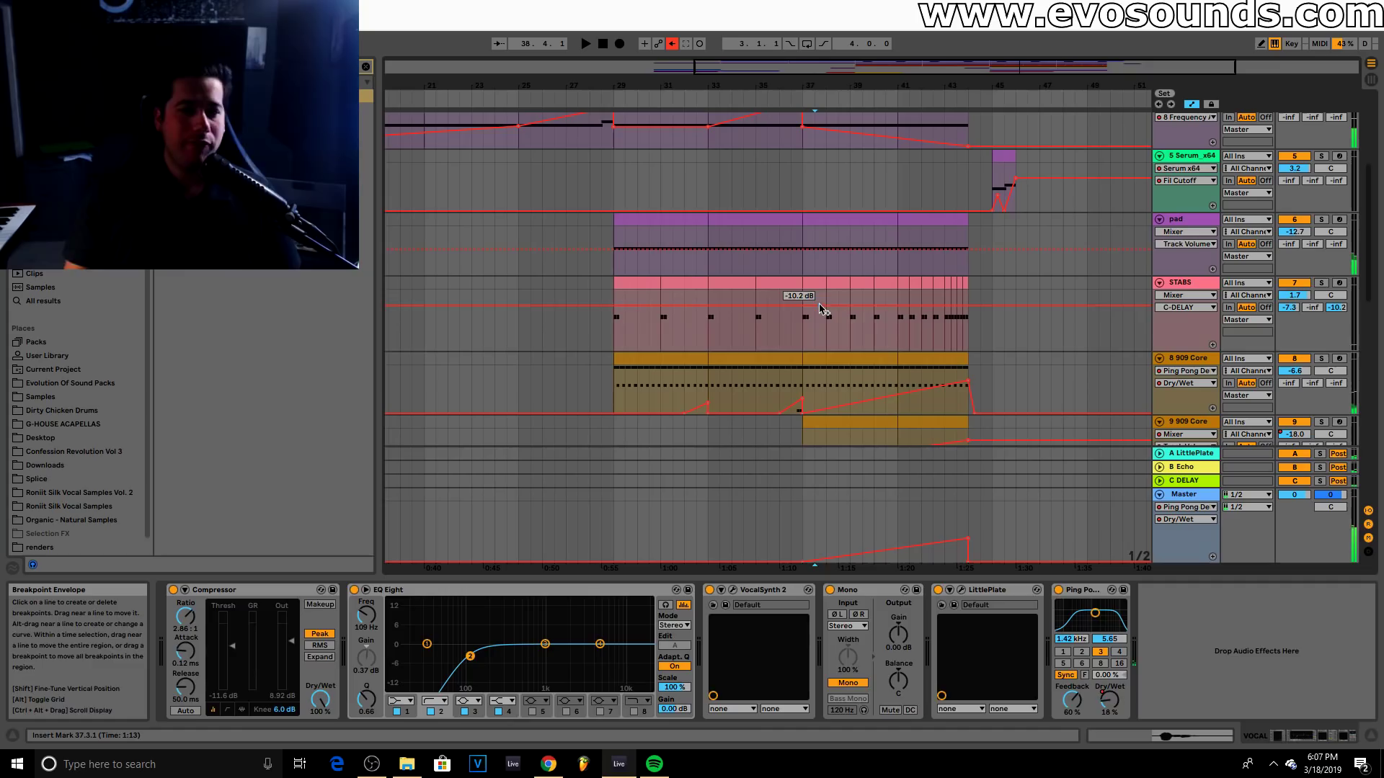
left_click(805, 322)
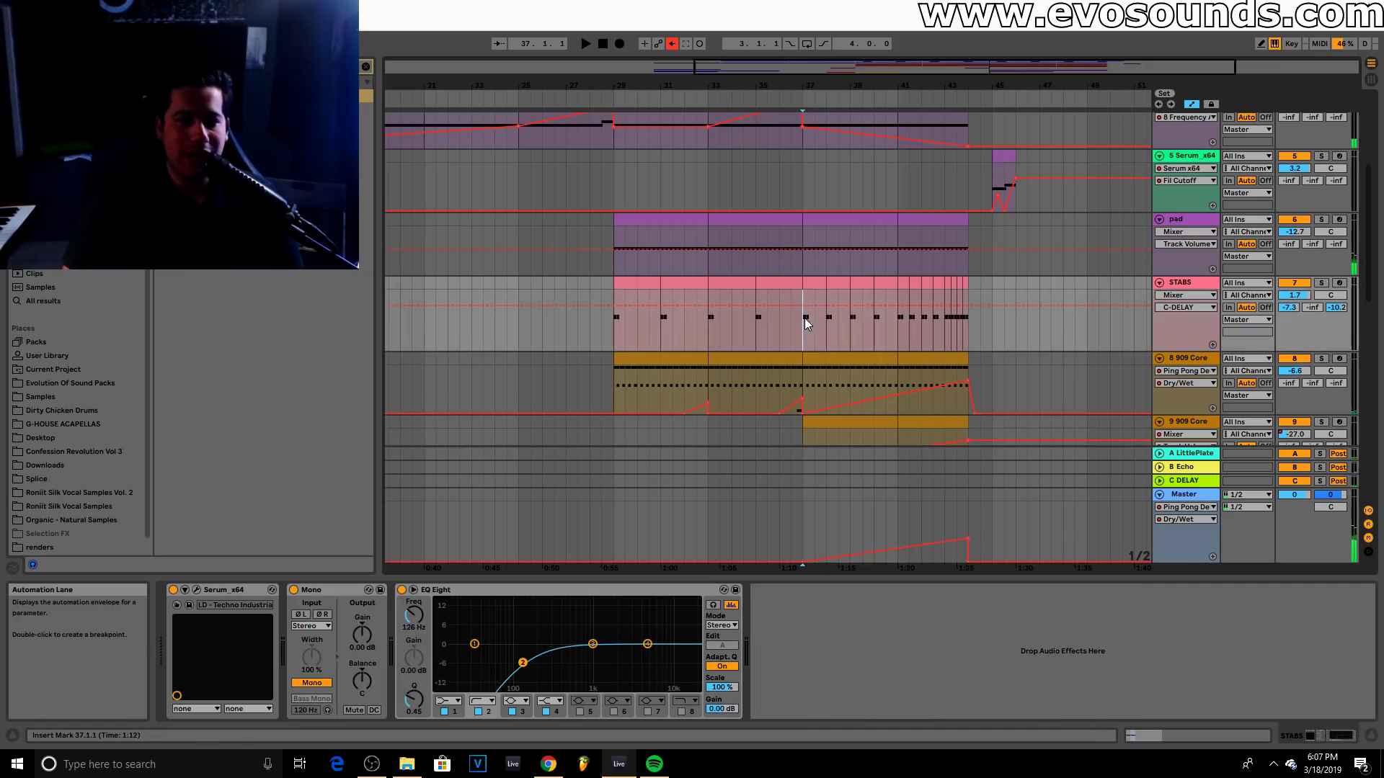
left_click(1321, 282)
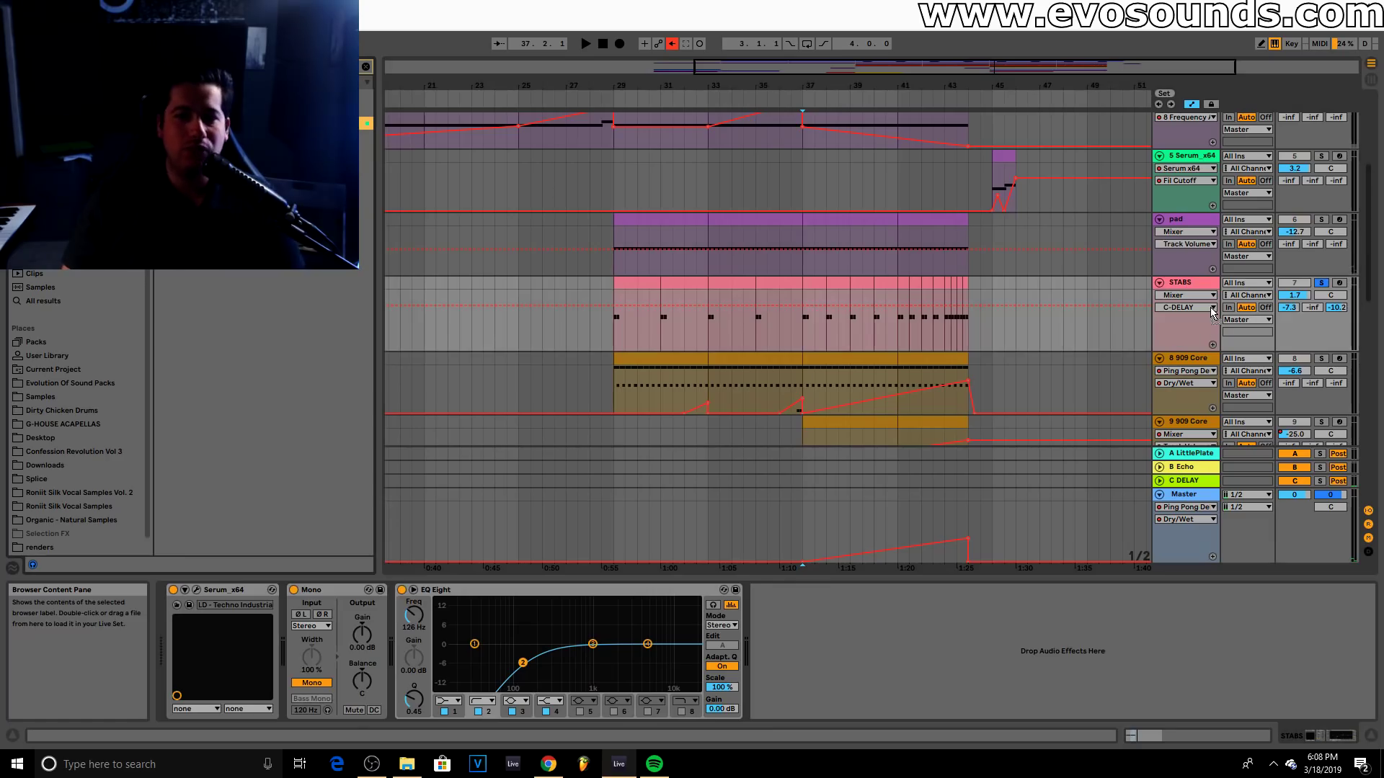
left_click(1036, 712)
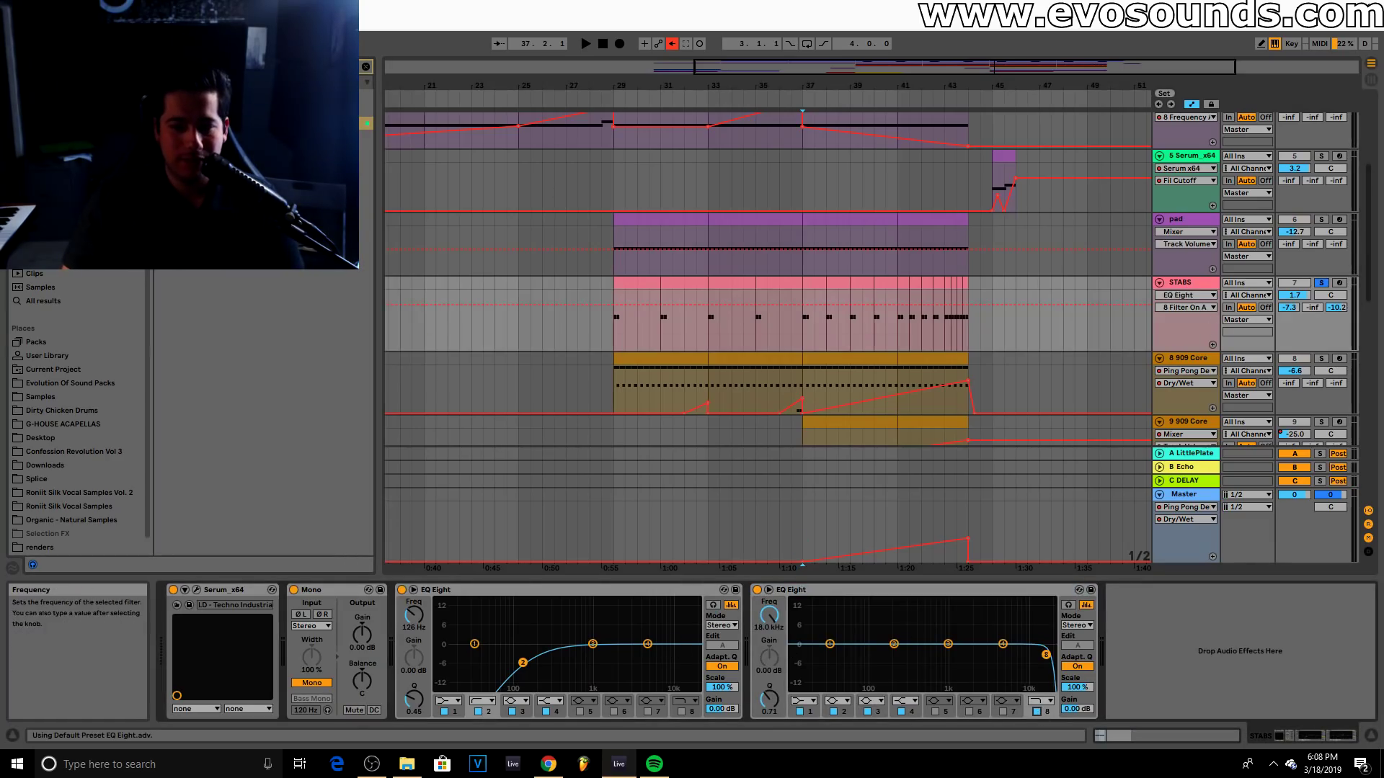
Automate the STABS high-cut frequency to curve down from about 13 kHz at bar 37 to 10 Hz at bar 44, audition it, and unsolo the track
left_click(802, 298)
left_click_drag(825, 293, 980, 350)
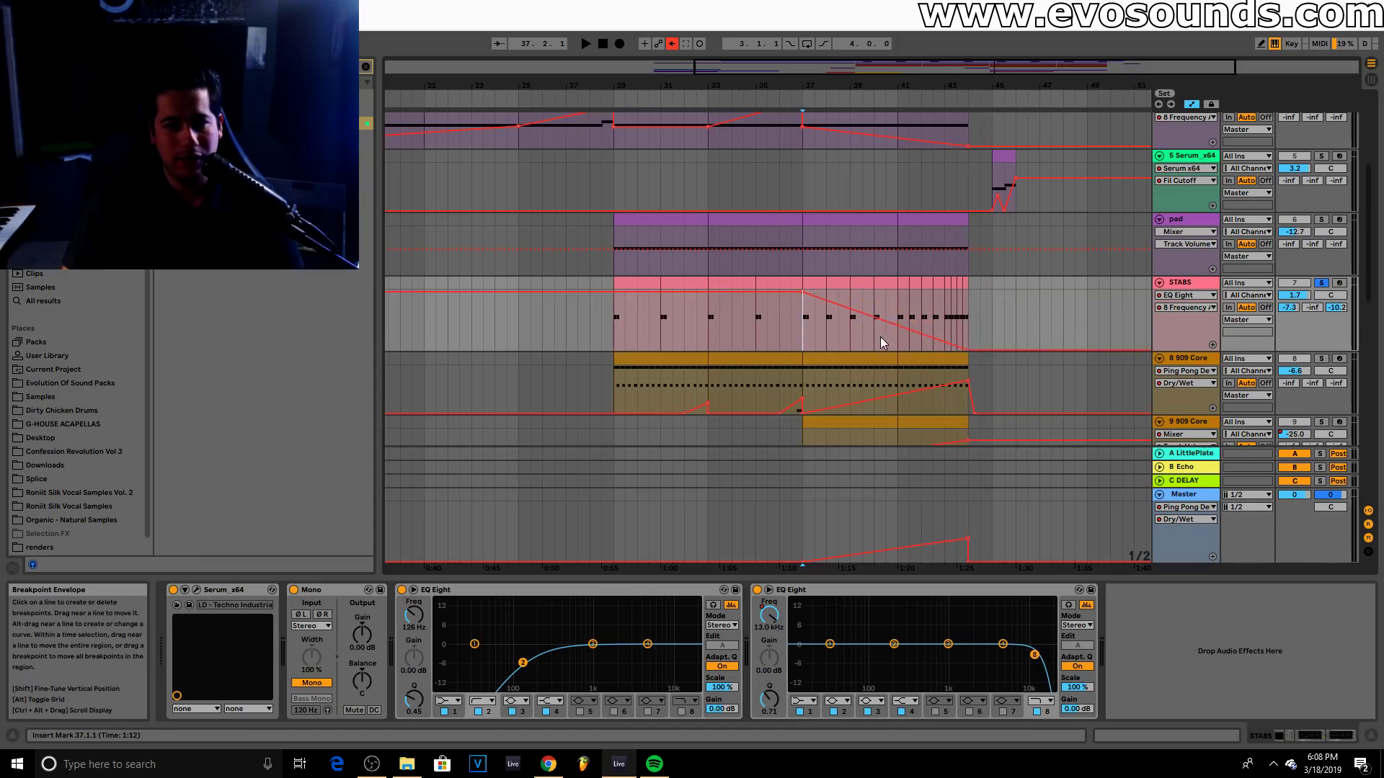
left_click(899, 343)
key("space")
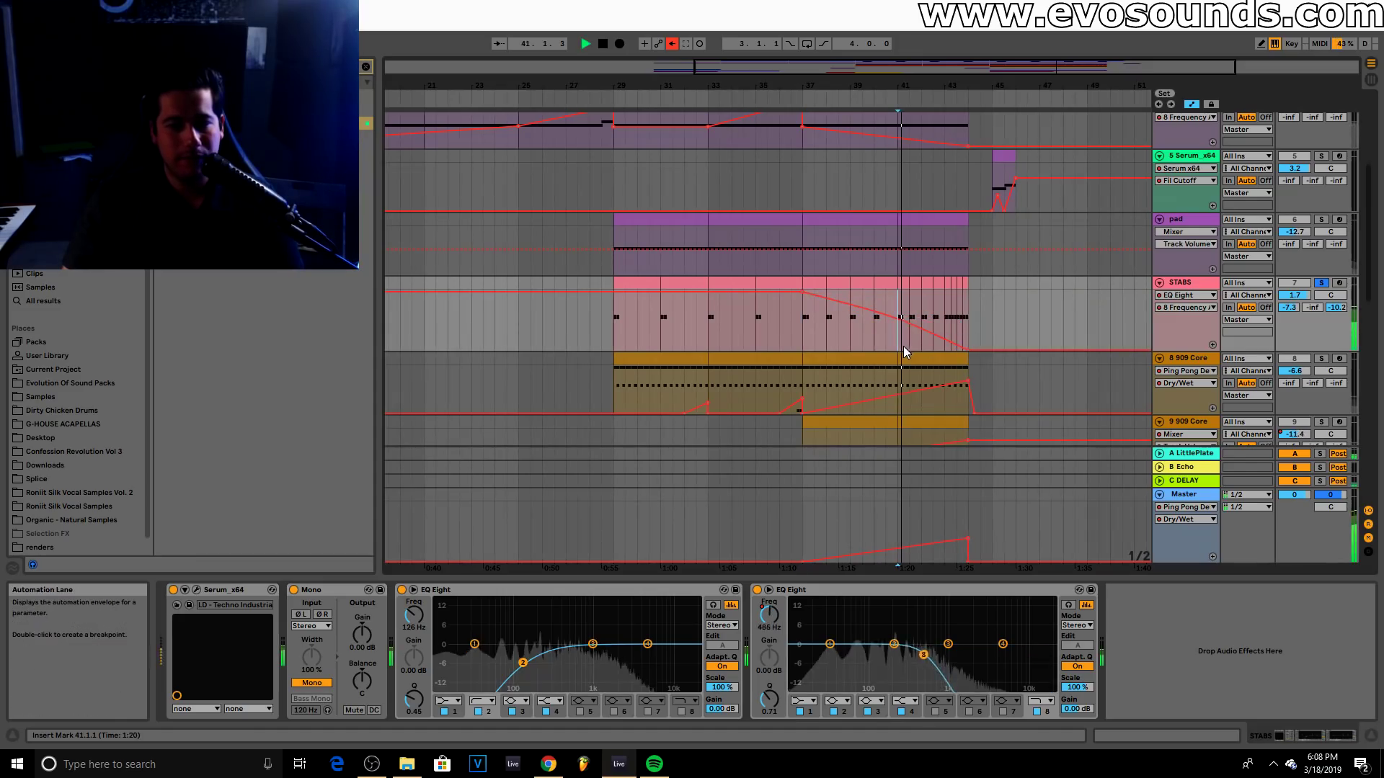
left_click(1321, 284)
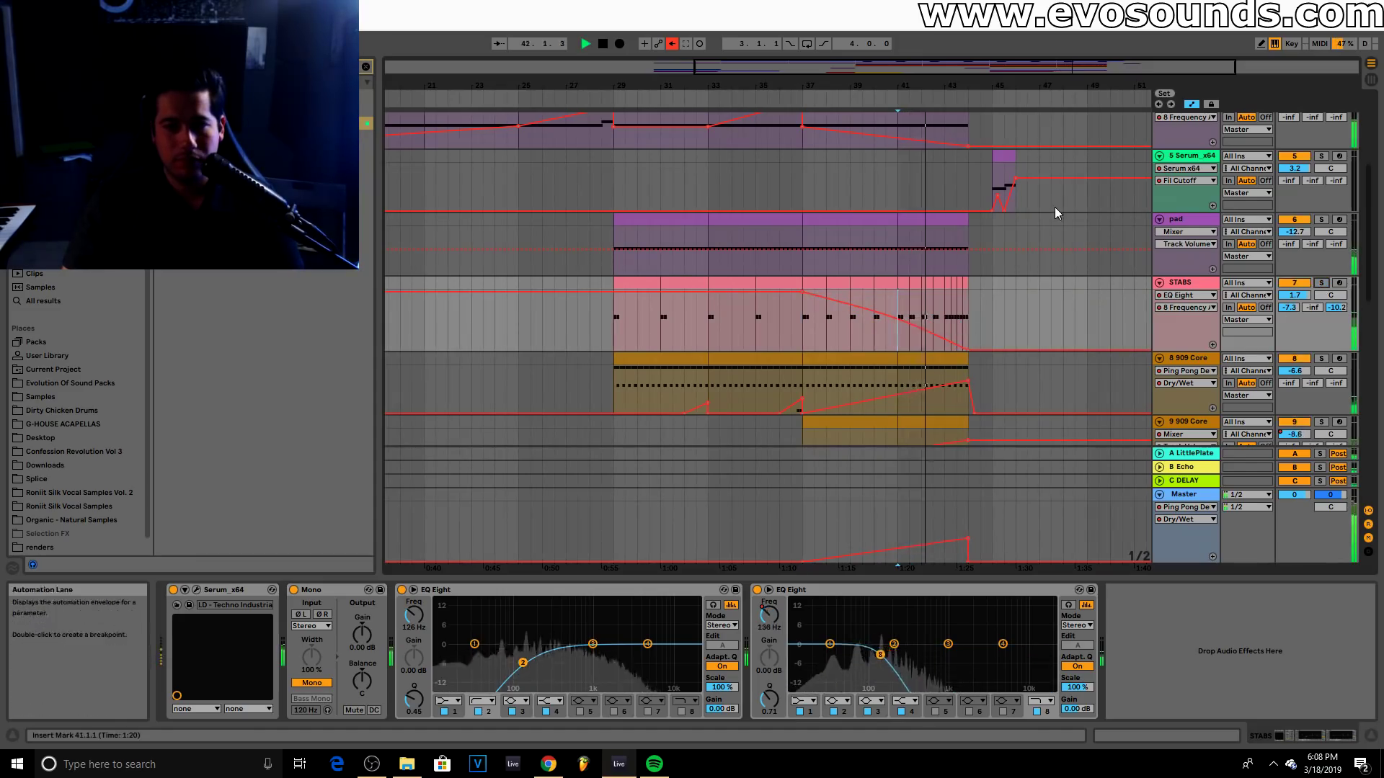
Listen to the end of the build-up and its transition while reviewing the clips and automation across the tracks
scroll(986, 267, "up", 2)
scroll(841, 284, "up", 3)
scroll(858, 286, "down", 6)
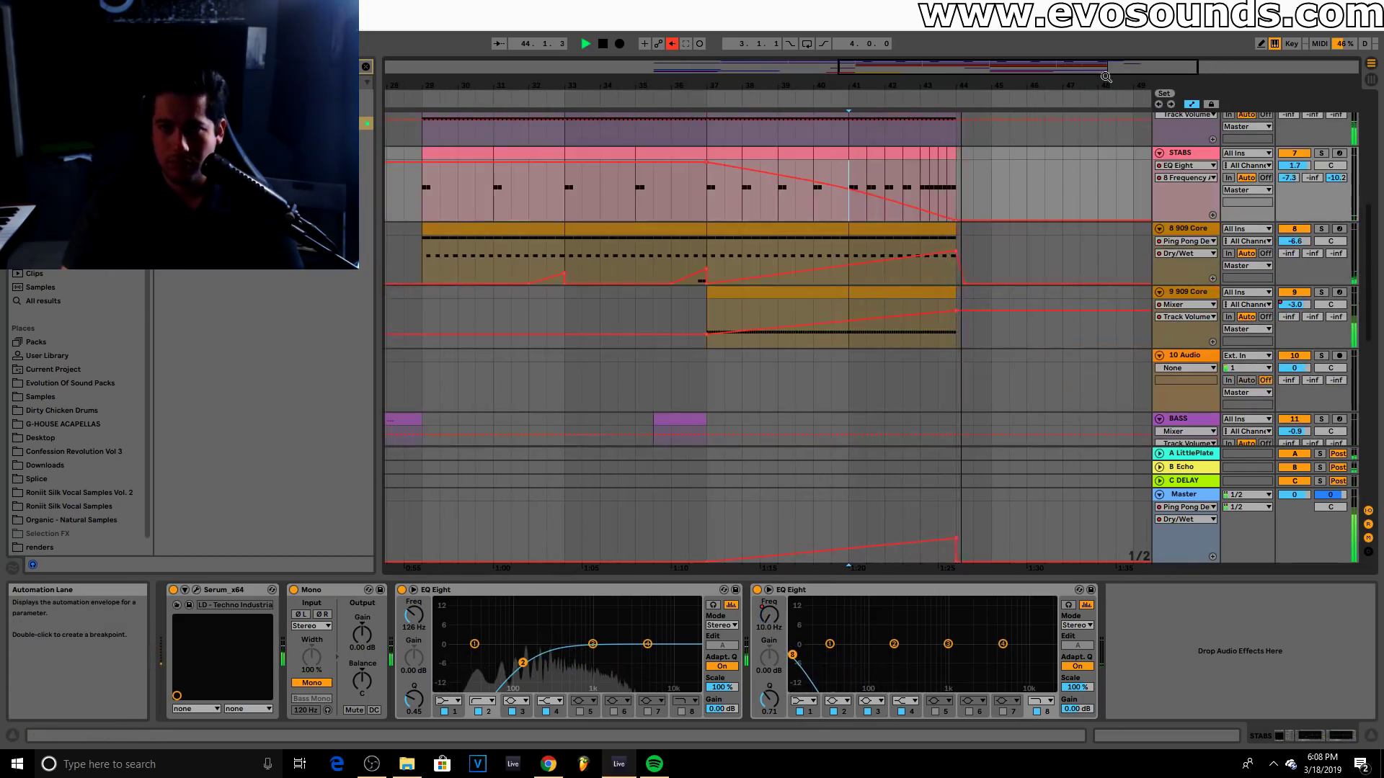
scroll(959, 281, "down", 2)
scroll(966, 281, "up", 3)
scroll(966, 282, "up", 6)
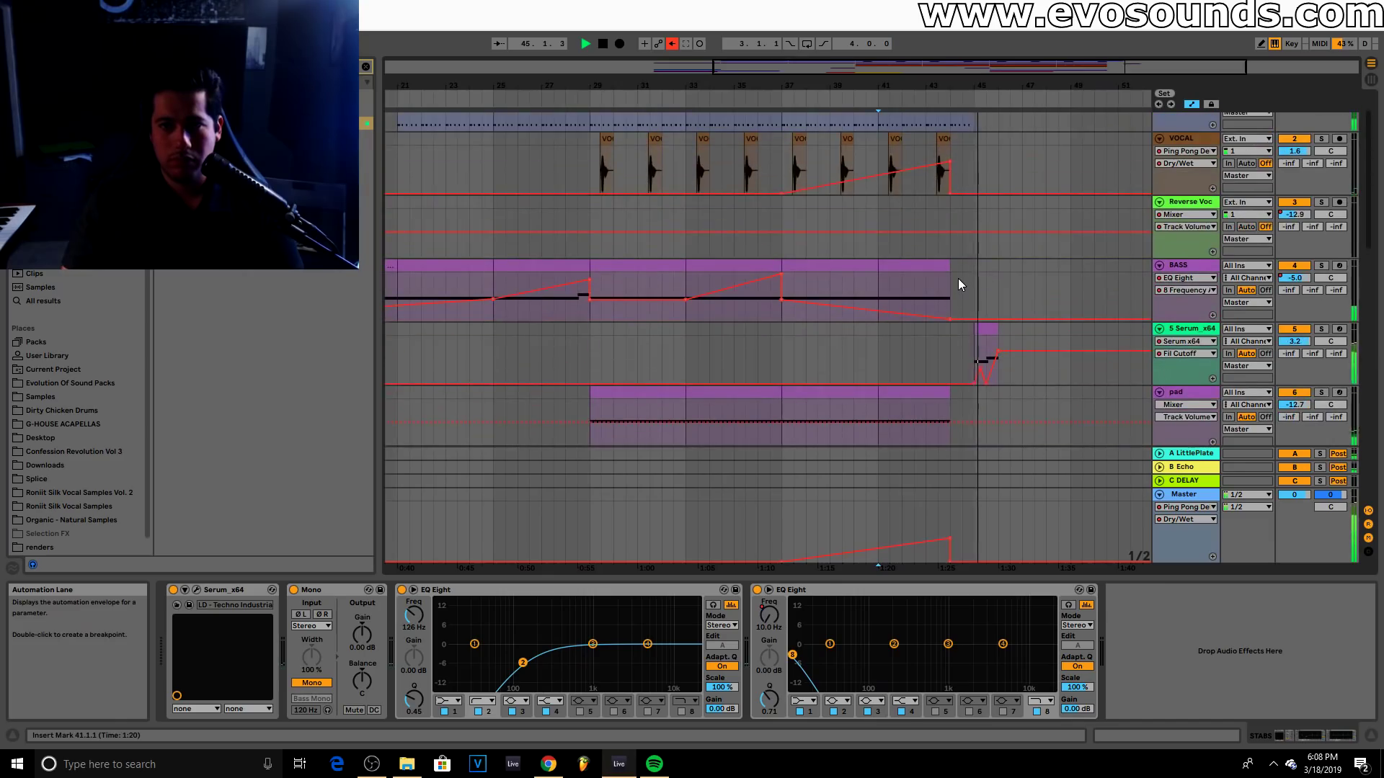
scroll(966, 301, "down", 4)
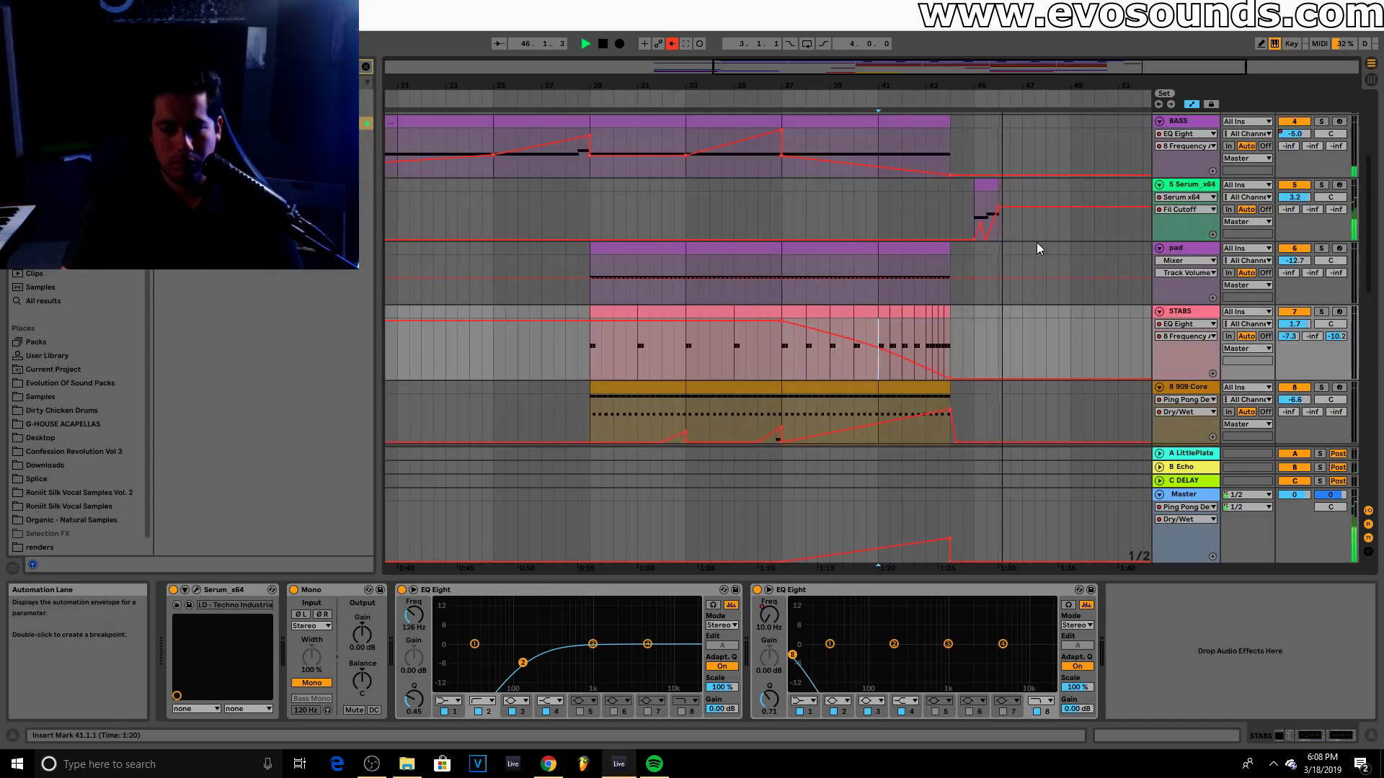
key("space")
Play from bar 17, lower the track 13 Serum volume to -18.8 dB, and add an EQ Eight with band 8 as a high cut at 13.3 kHz
left_click_drag(606, 85, 605, 28)
scroll(591, 198, "up", 3)
left_click(598, 197)
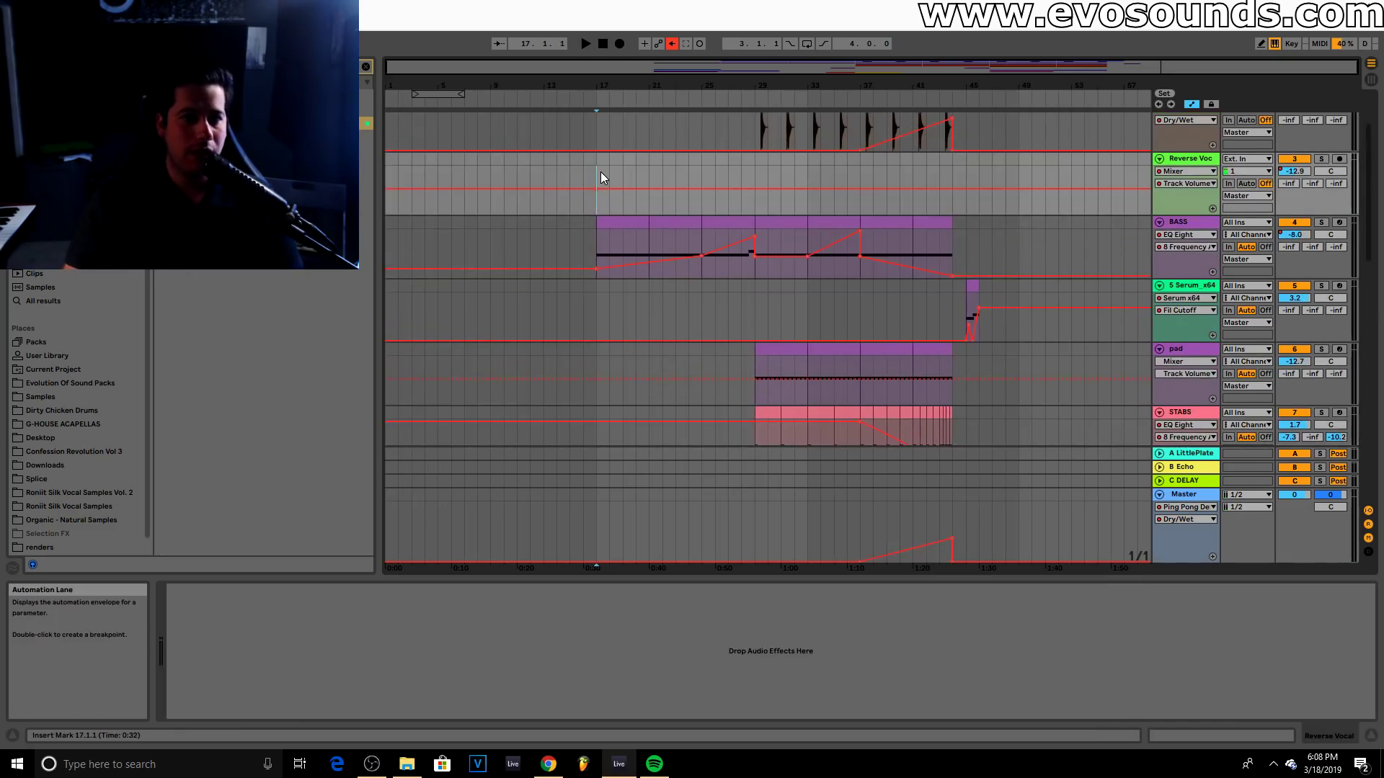
left_click(599, 171)
key("space")
scroll(620, 180, "down", 8)
scroll(775, 261, "down", 1)
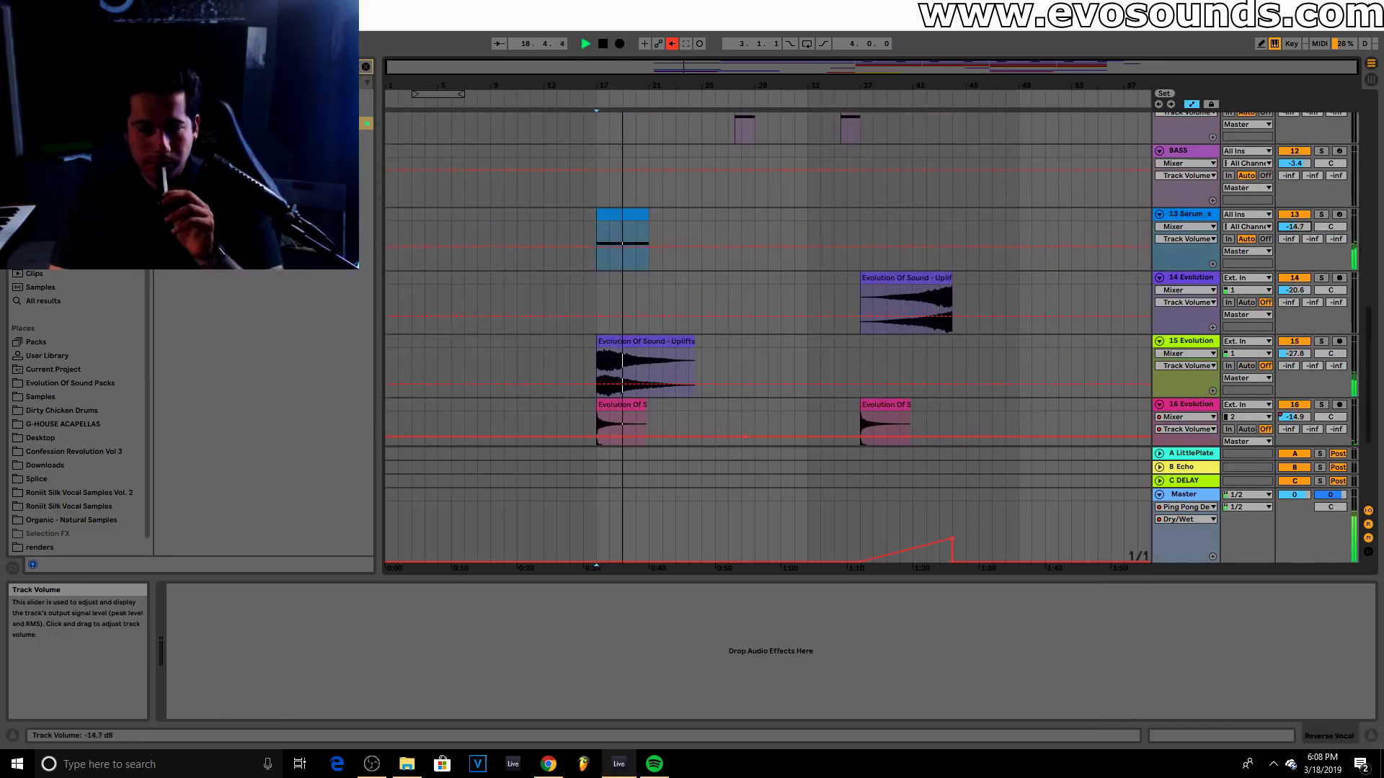
left_click(612, 235)
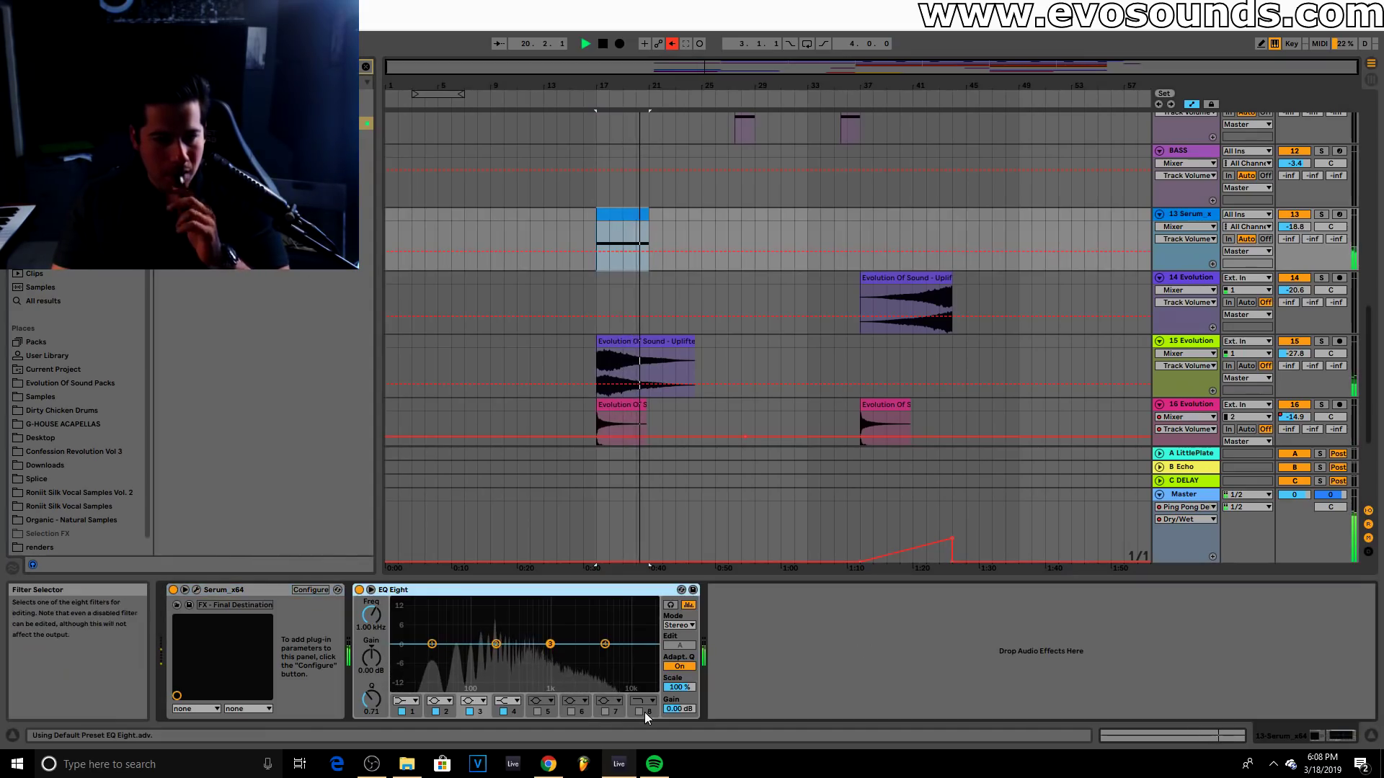
Insert an audio track below ACID and name it WHITE UP
scroll(785, 302, "up", 10)
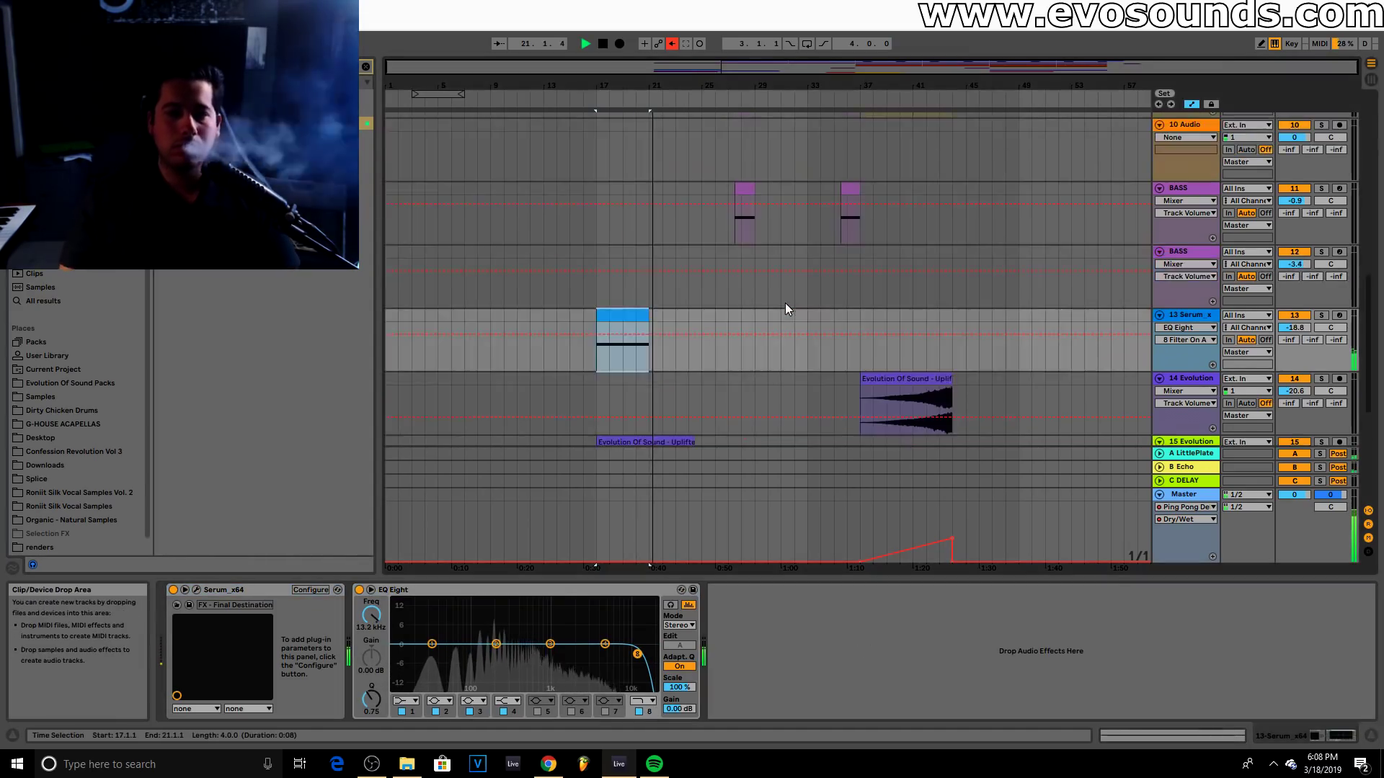
scroll(785, 303, "down", 10)
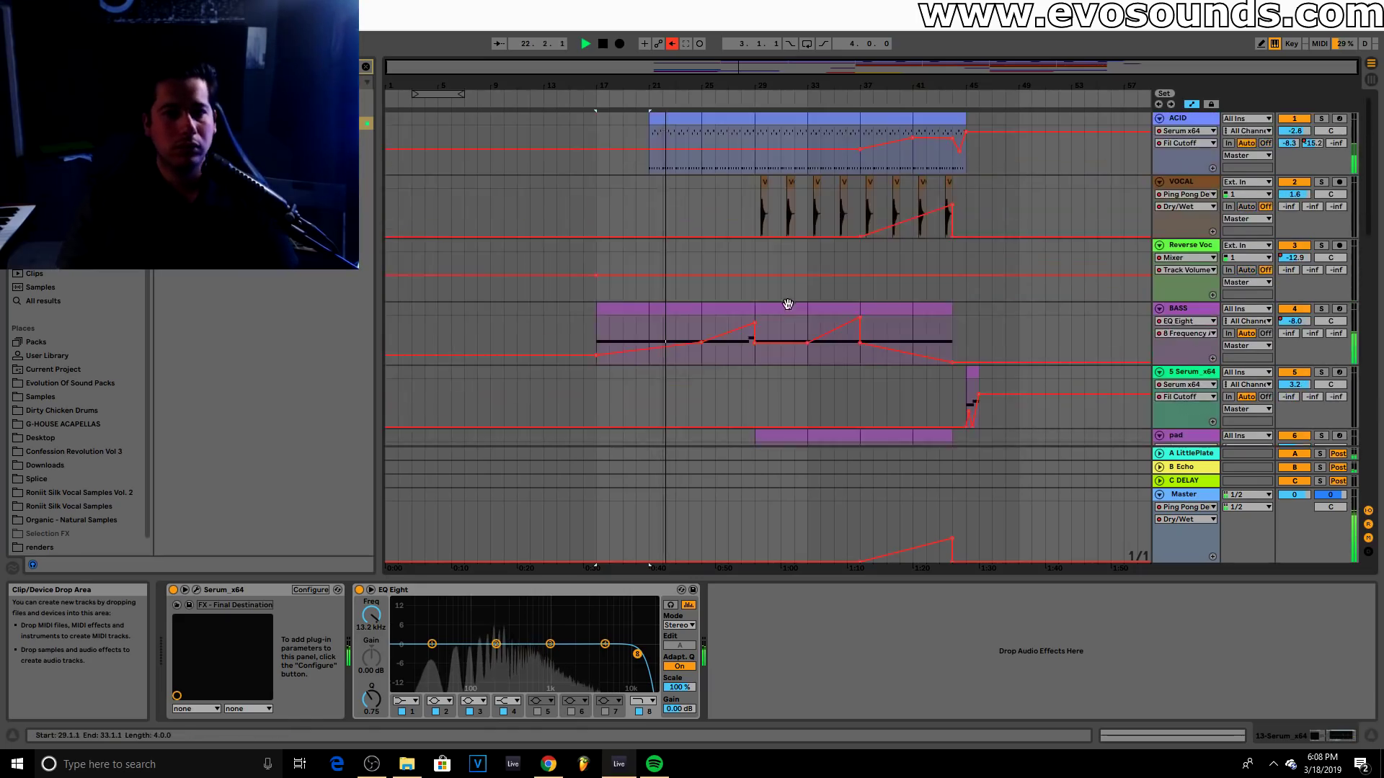
scroll(808, 371, "down", 6)
scroll(779, 317, "up", 8)
scroll(923, 348, "up", 12)
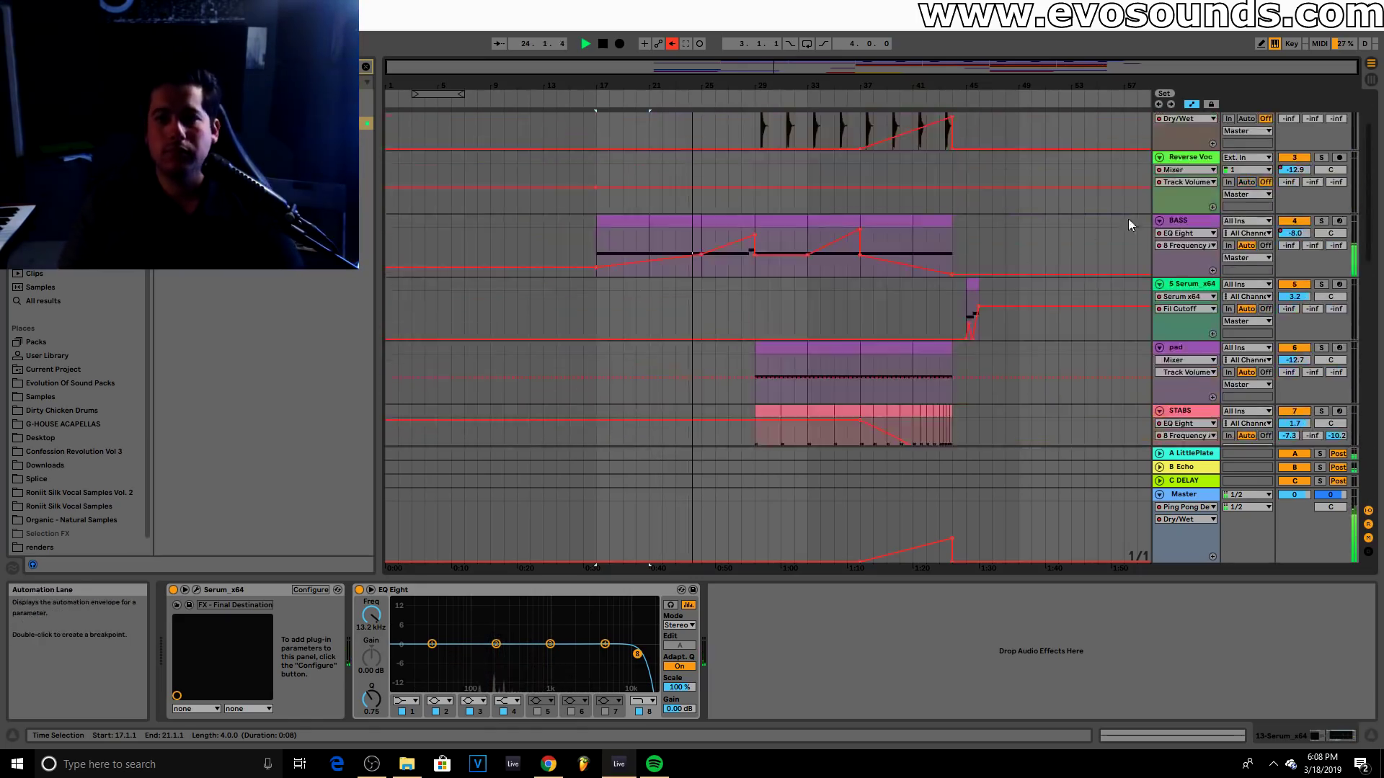
left_click(1187, 123)
key("ctrl+t")
type("wHITE UP")
key("Return")
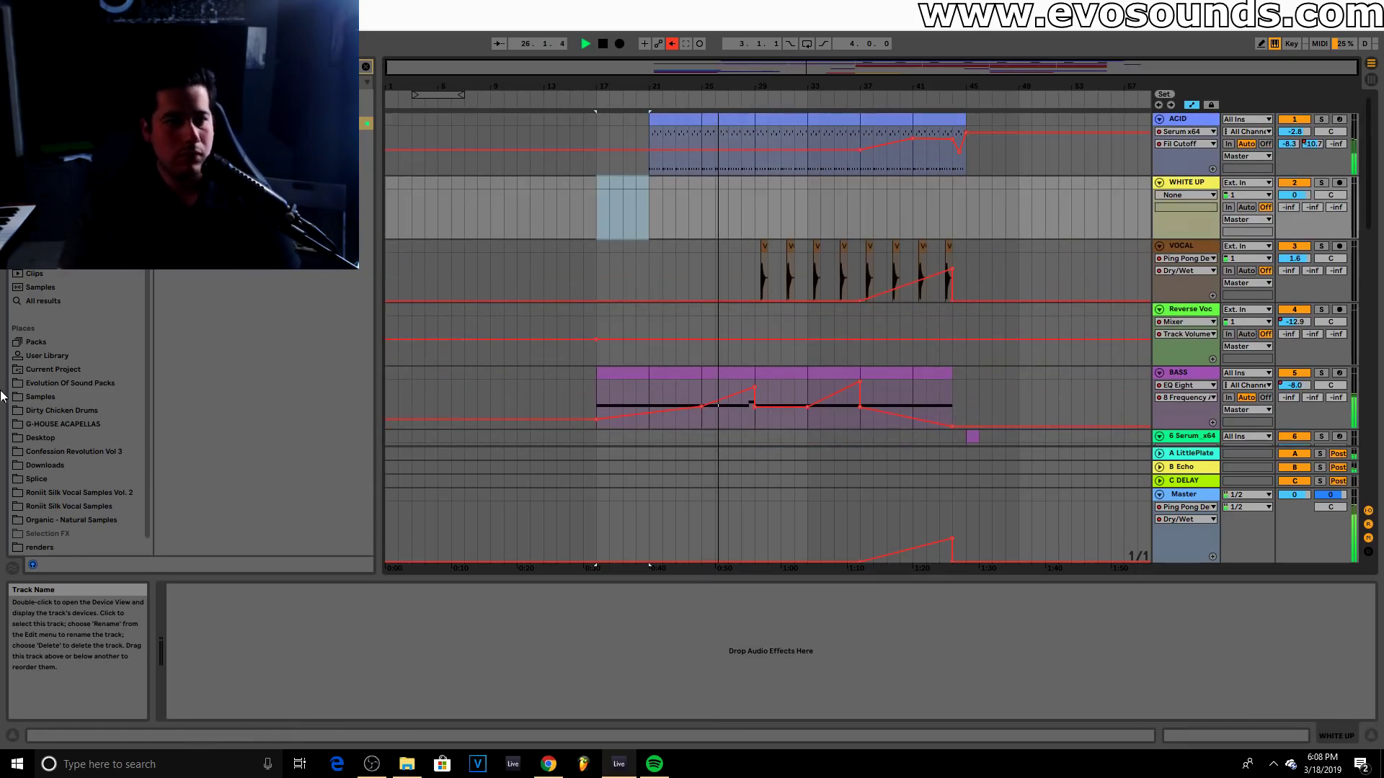
Browse the Evolution Of Sound Packs folders for an uplifter sample
left_click(43, 396)
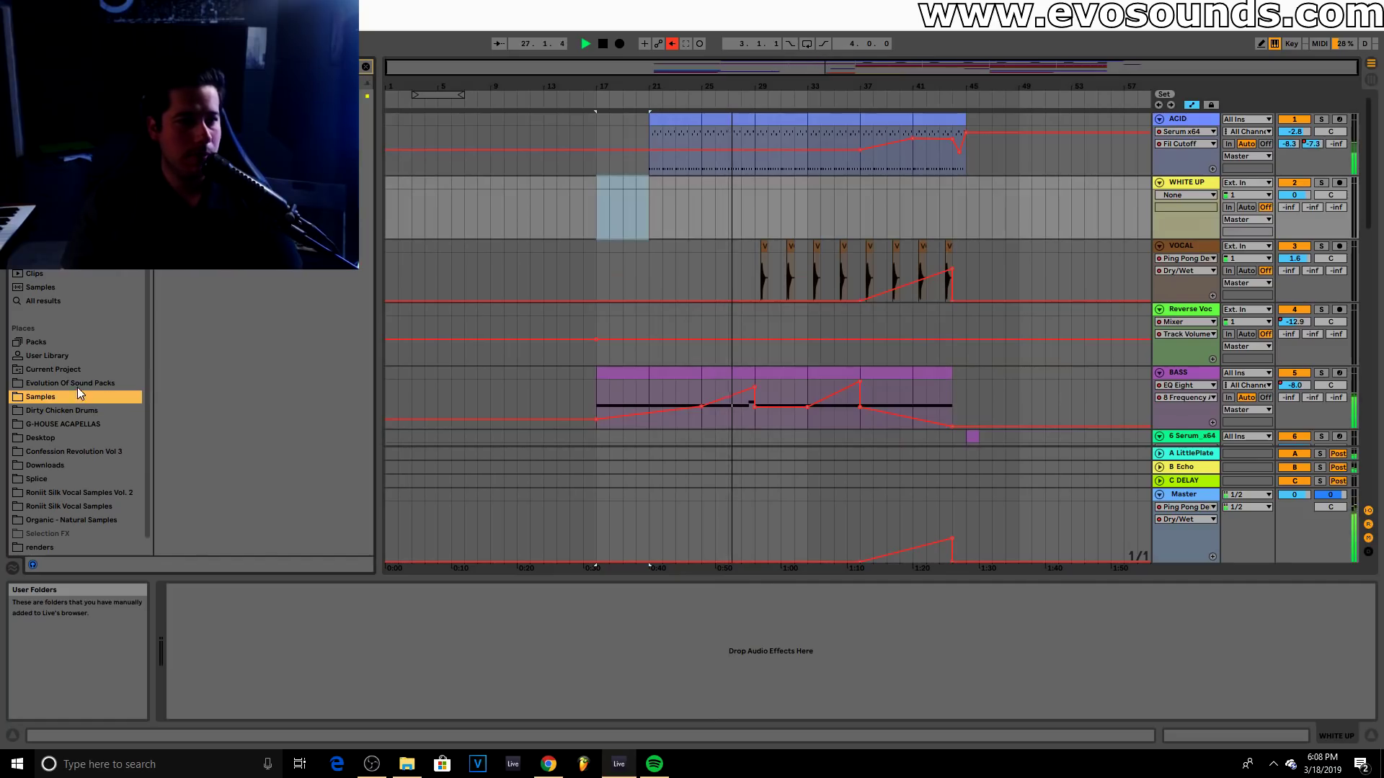
left_click(365, 67)
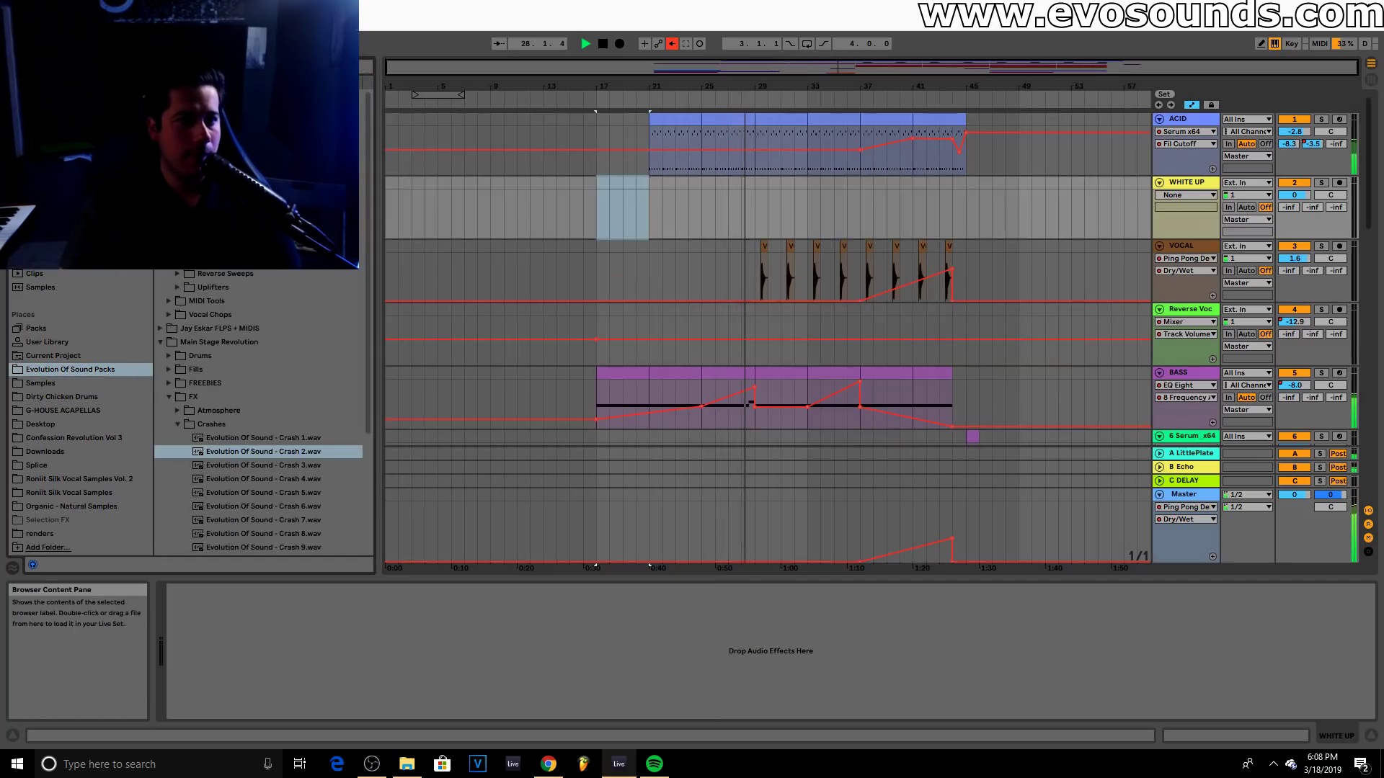
scroll(259, 411, "down", 3)
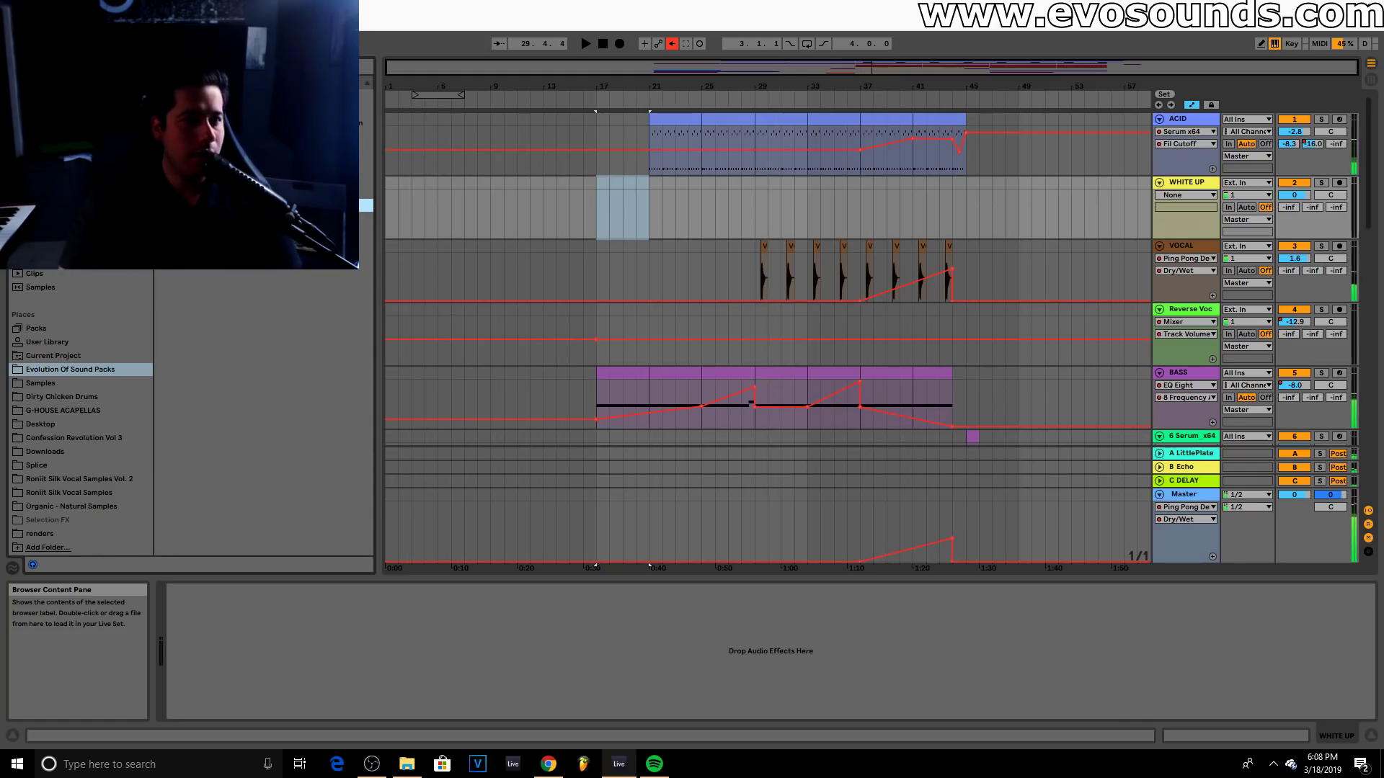
key("Right")
key("Down")
key("Down")
key("Down")
key("Down")
key("Right")
double_click(217, 219)
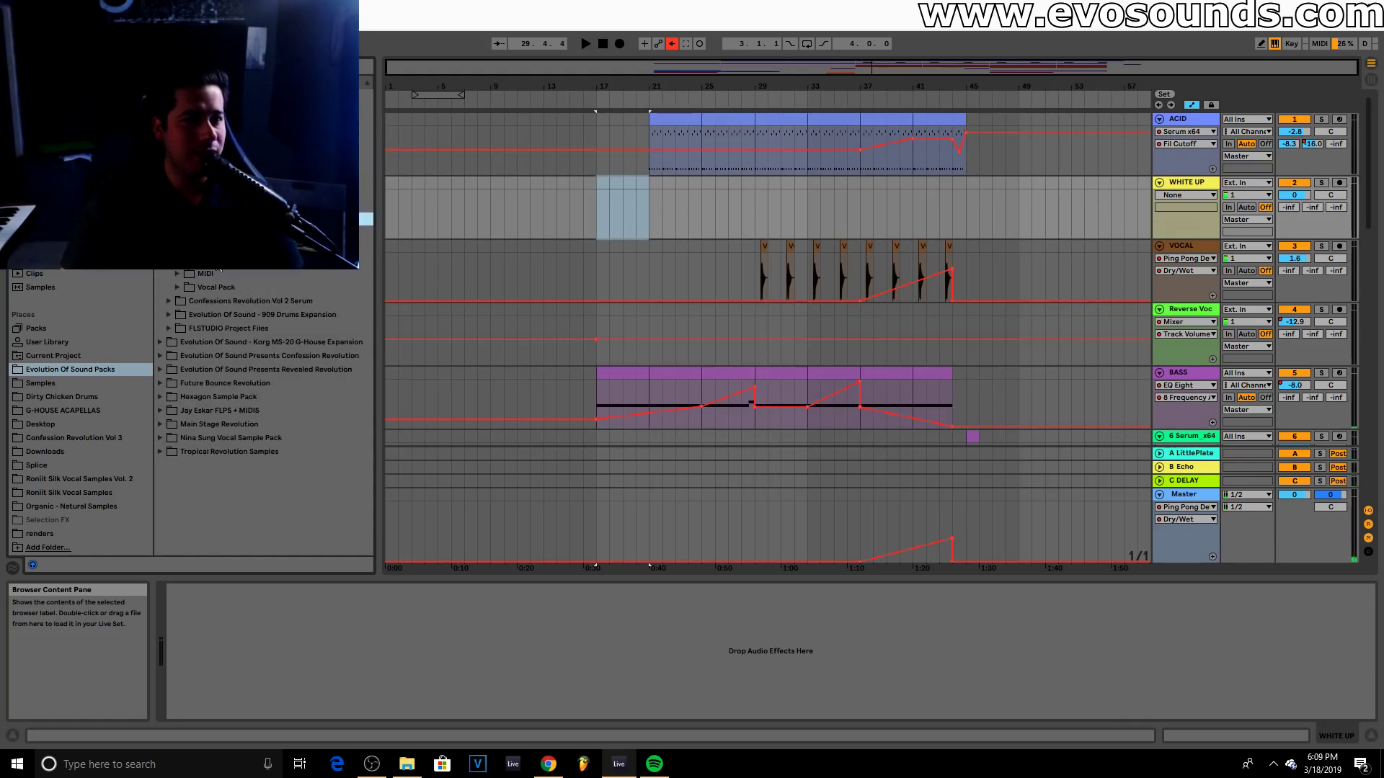
scroll(211, 270, "up", 4)
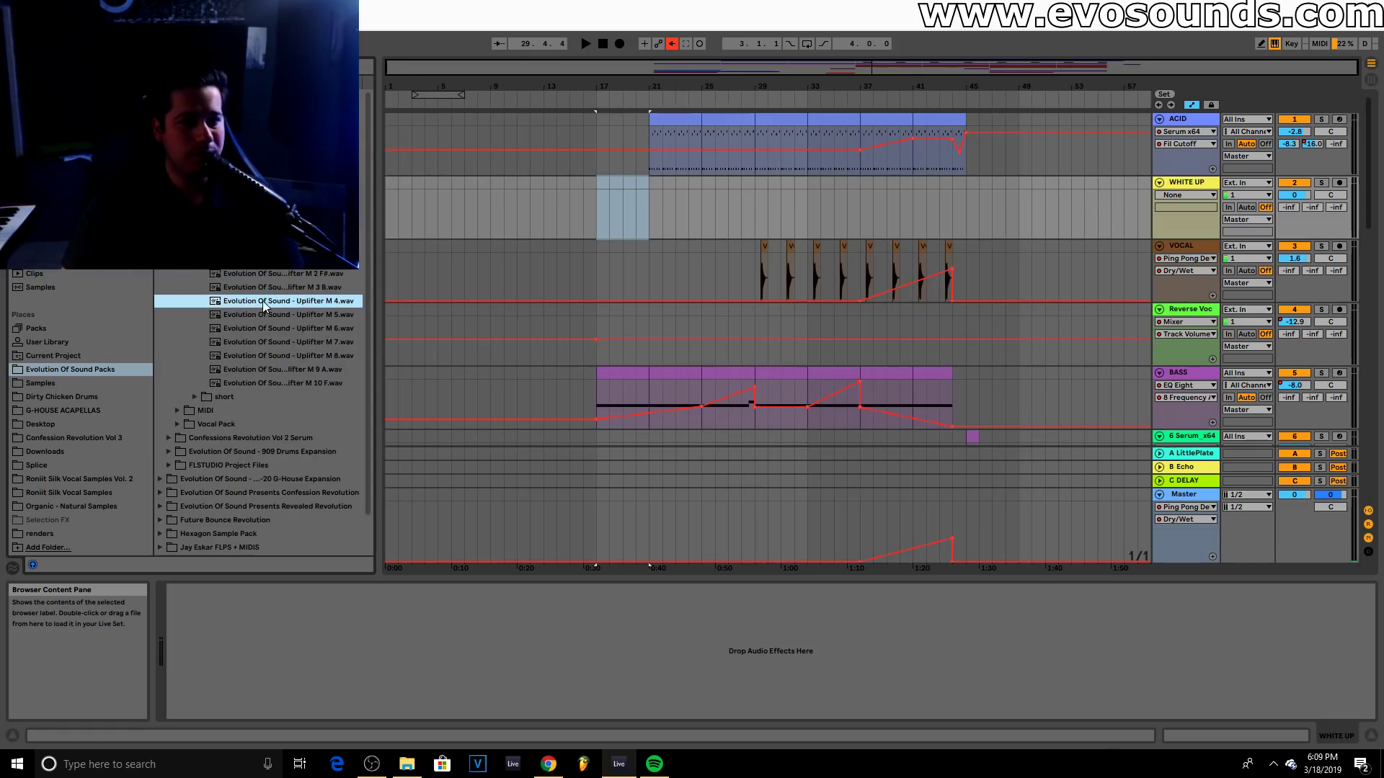
Place the Evolution Of Sound - Uplifter M 4 sample on the WHITE UP track so that it ends at bar 29
left_click_drag(312, 303, 705, 231)
left_click_drag(861, 65, 862, 119)
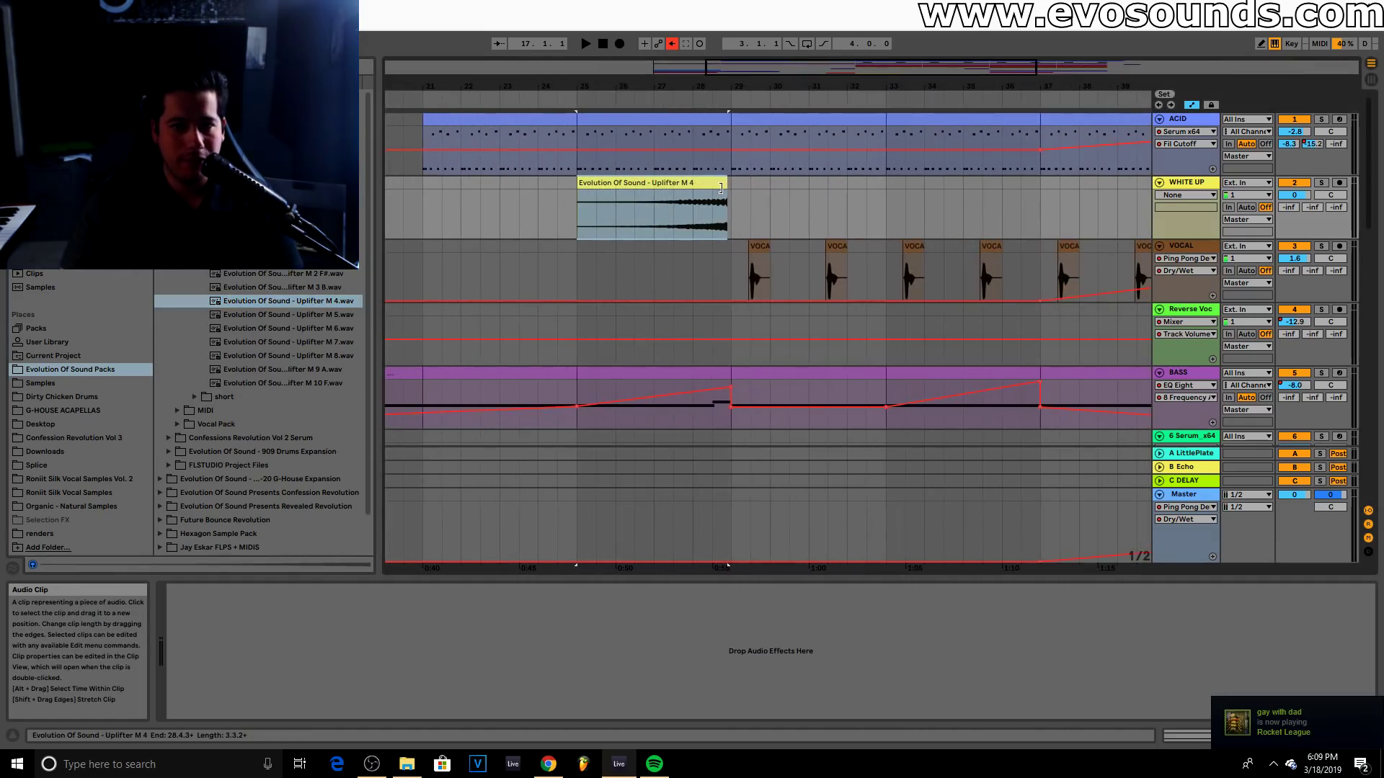
left_click_drag(768, 67, 770, 112)
left_click_drag(773, 183, 789, 183)
left_click_drag(895, 183, 891, 183)
Set the WHITE UP track volume to -12.5 dB while auditioning the uplifter from 27.3
left_click_drag(1294, 196, 1294, 199)
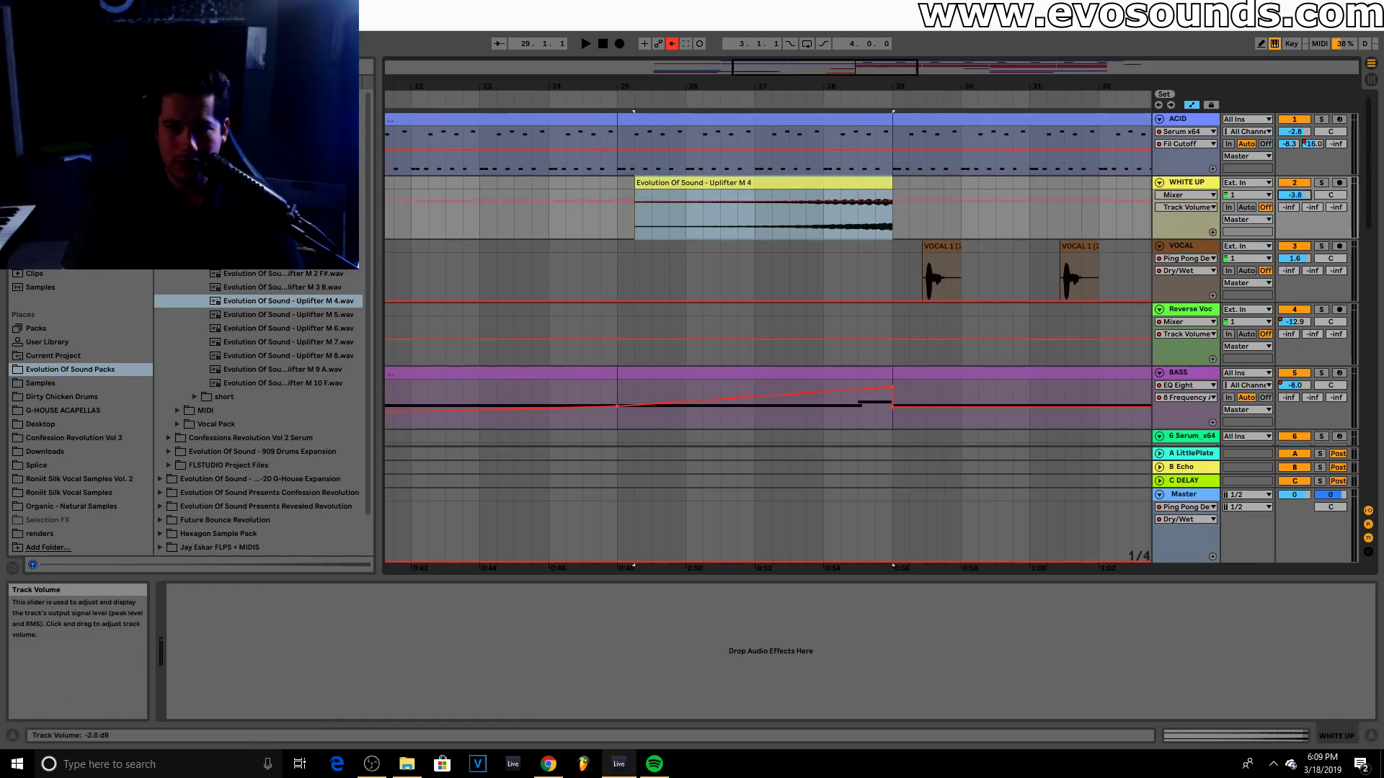
left_click(789, 216)
key("space")
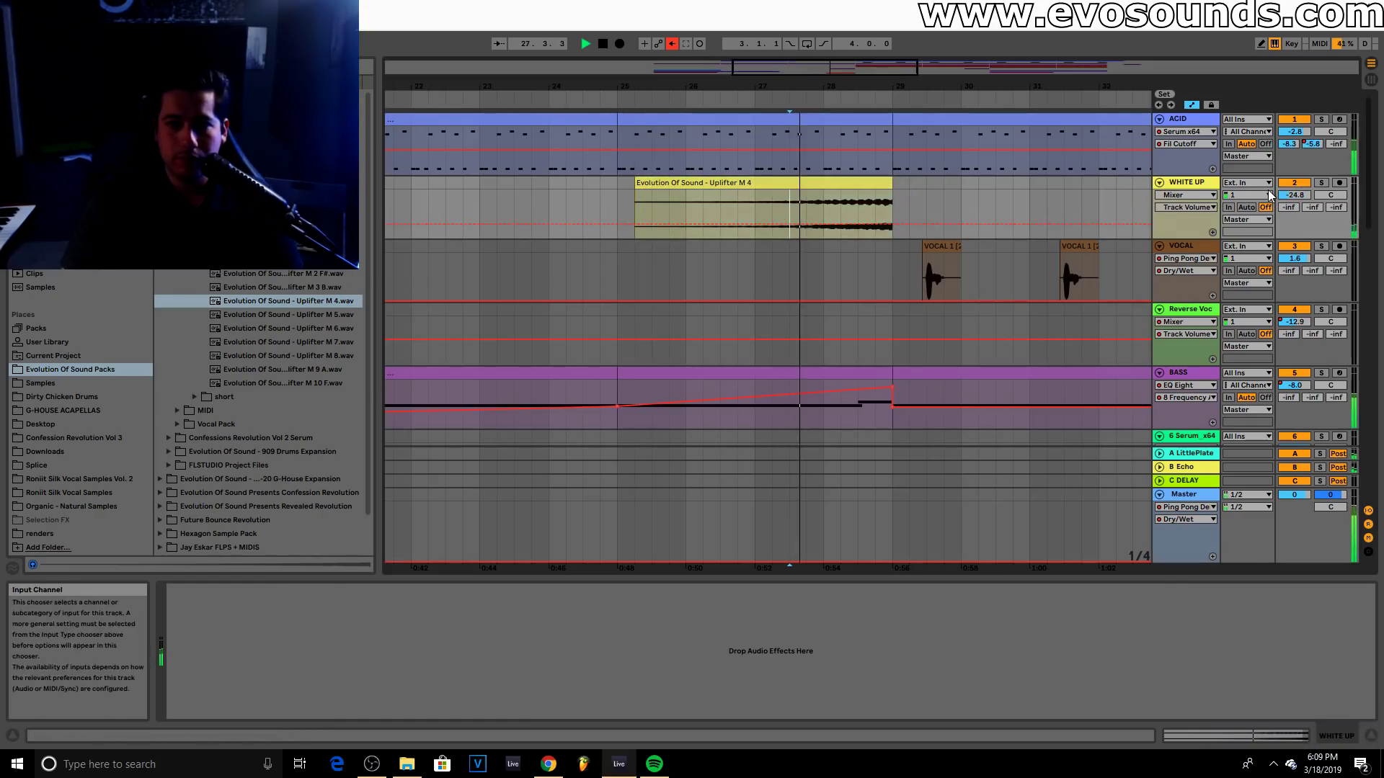
left_click_drag(1297, 195, 1296, 212)
left_click_drag(929, 90, 908, 83)
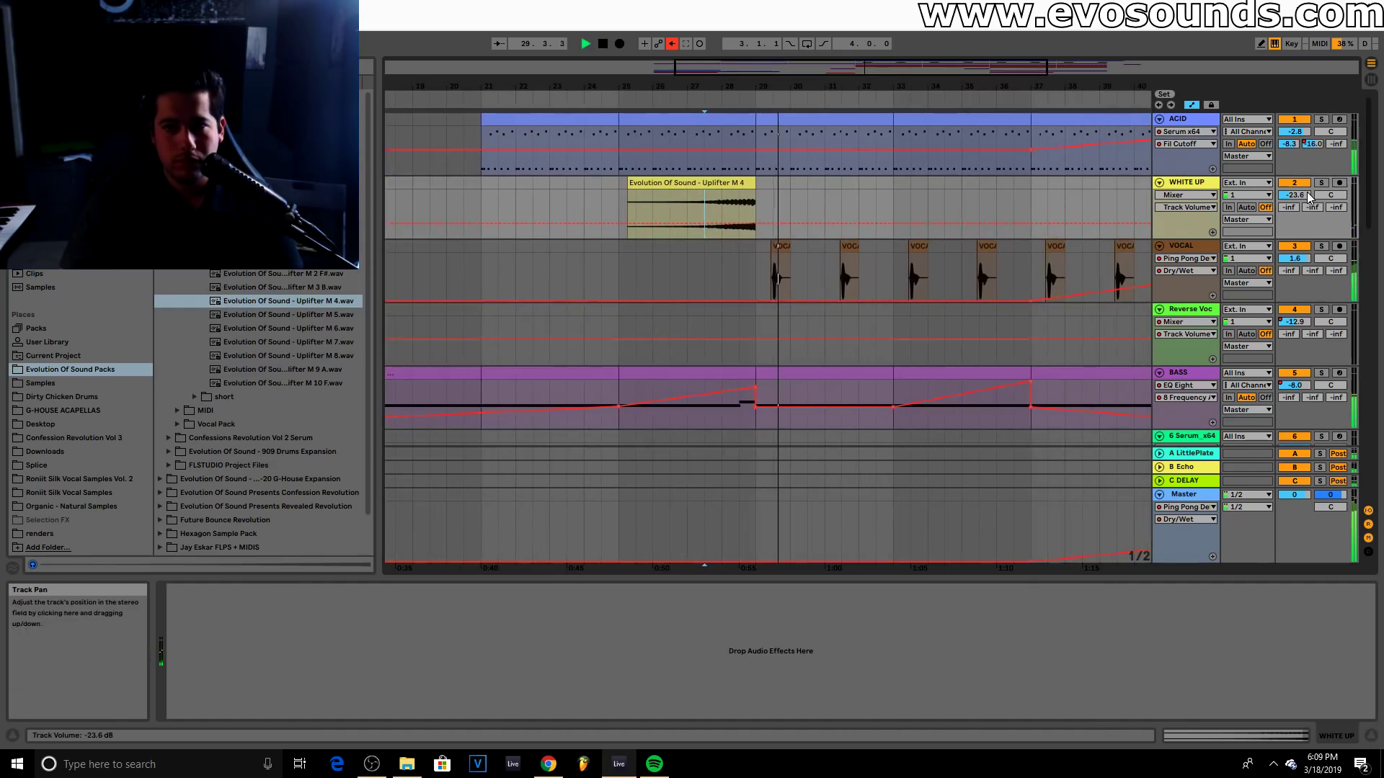
key("space")
key("space")
left_click_drag(1300, 199, 1300, 194)
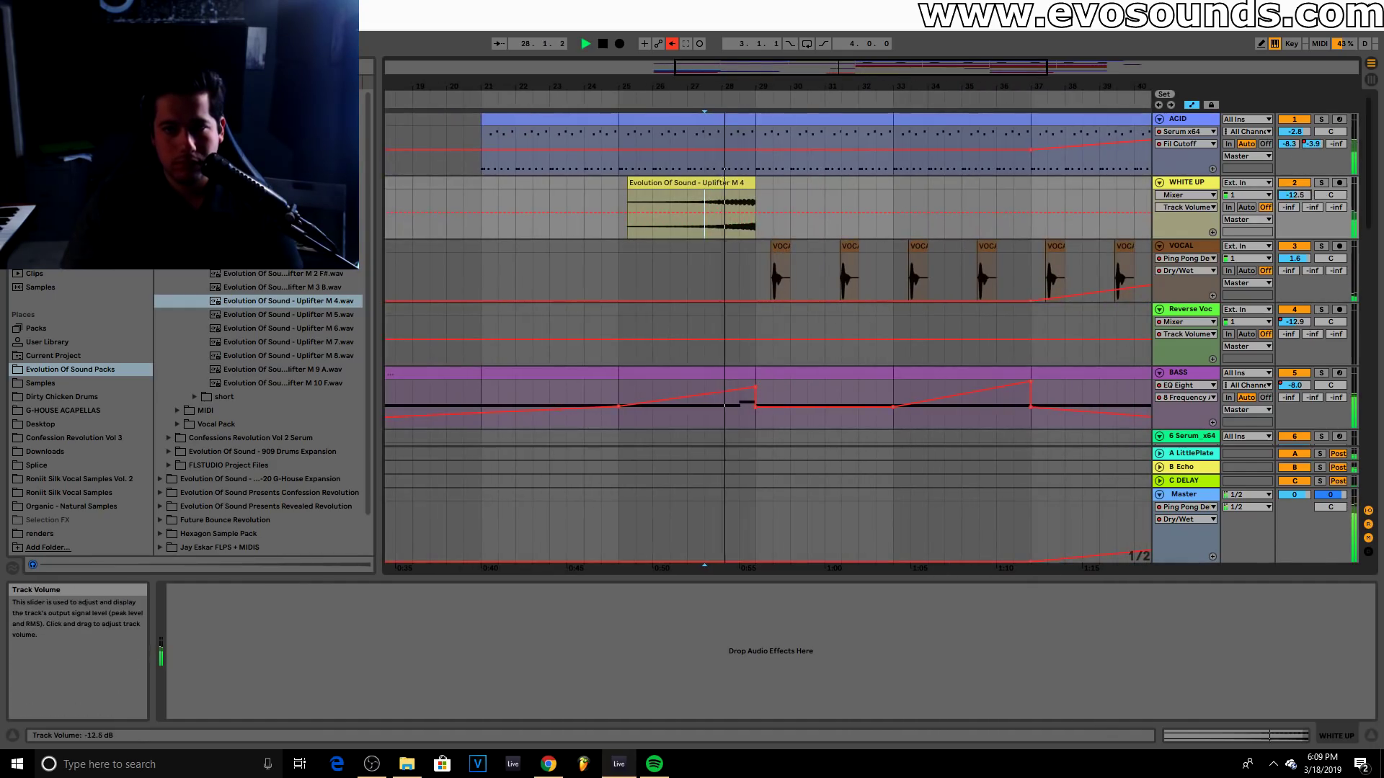
Automate the BASS track volume to ramp up from bar 28, hold through the fill, and fall back at bar 29
left_click_drag(921, 87, 907, 224)
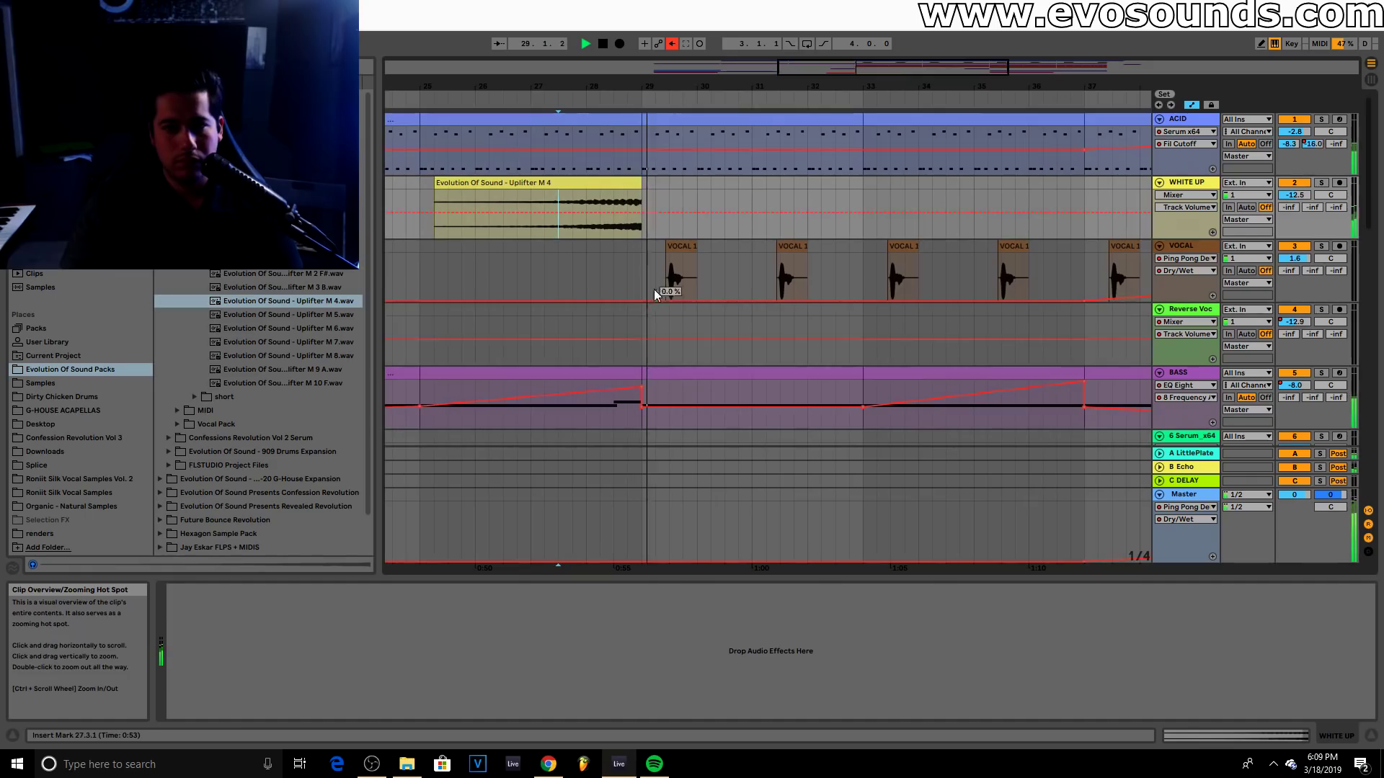
left_click(1294, 386)
key("space")
left_click(588, 397)
left_click_drag(616, 398, 617, 389)
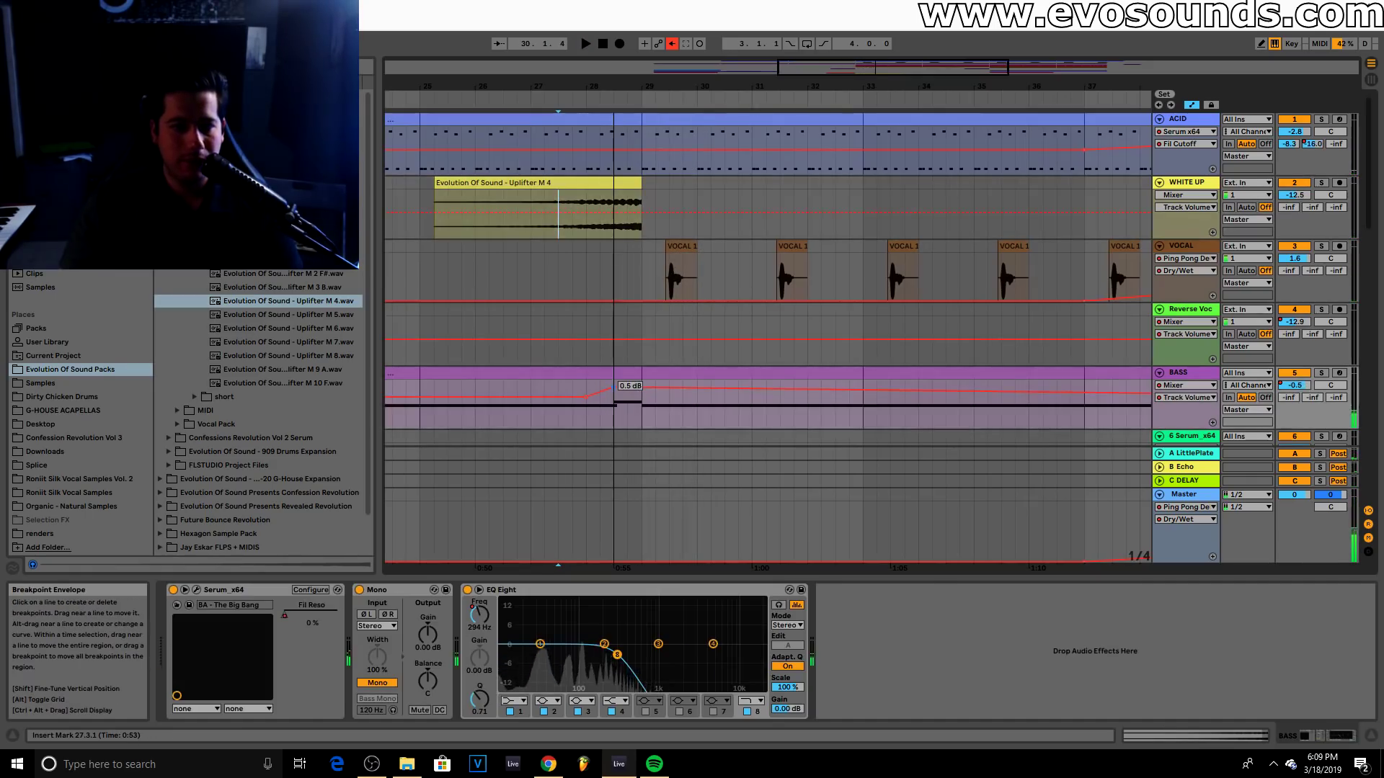
key("space")
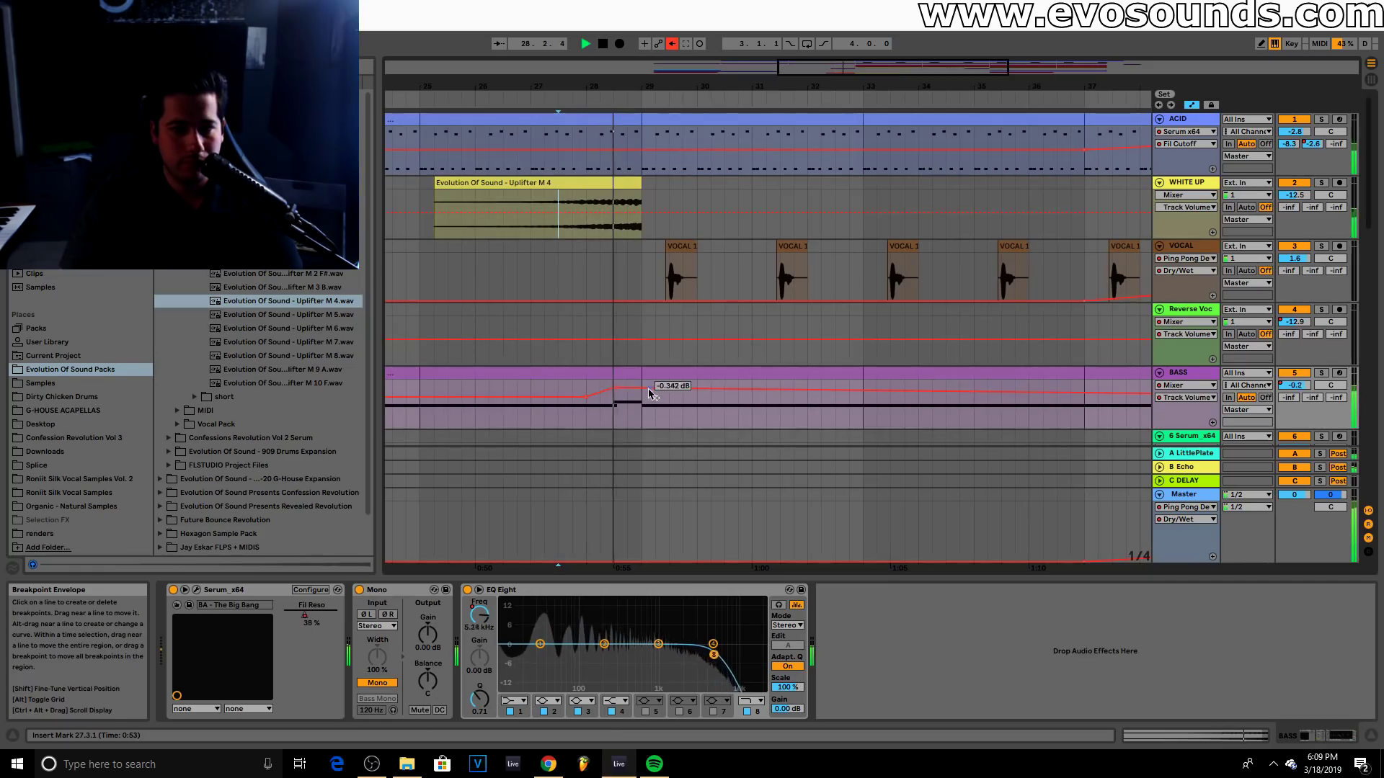
key("space")
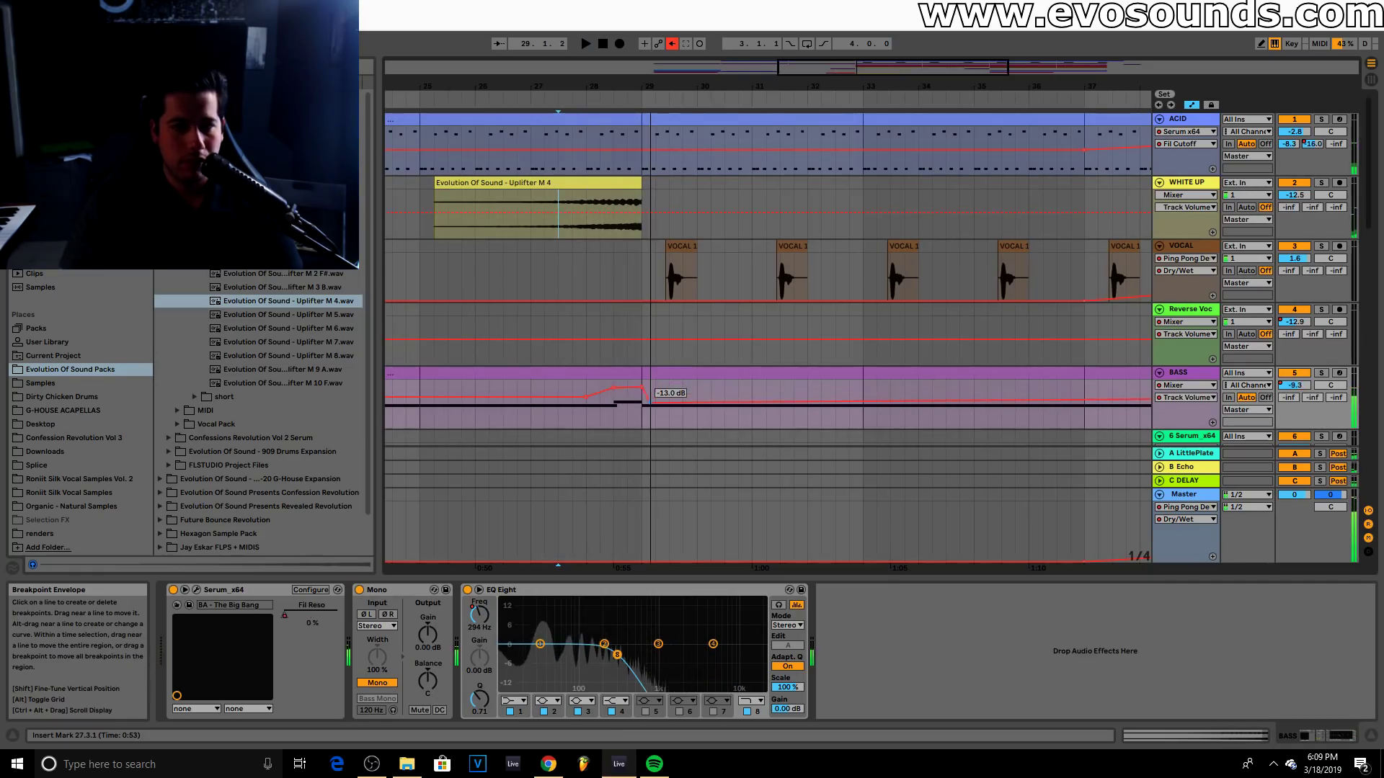
left_click(585, 391)
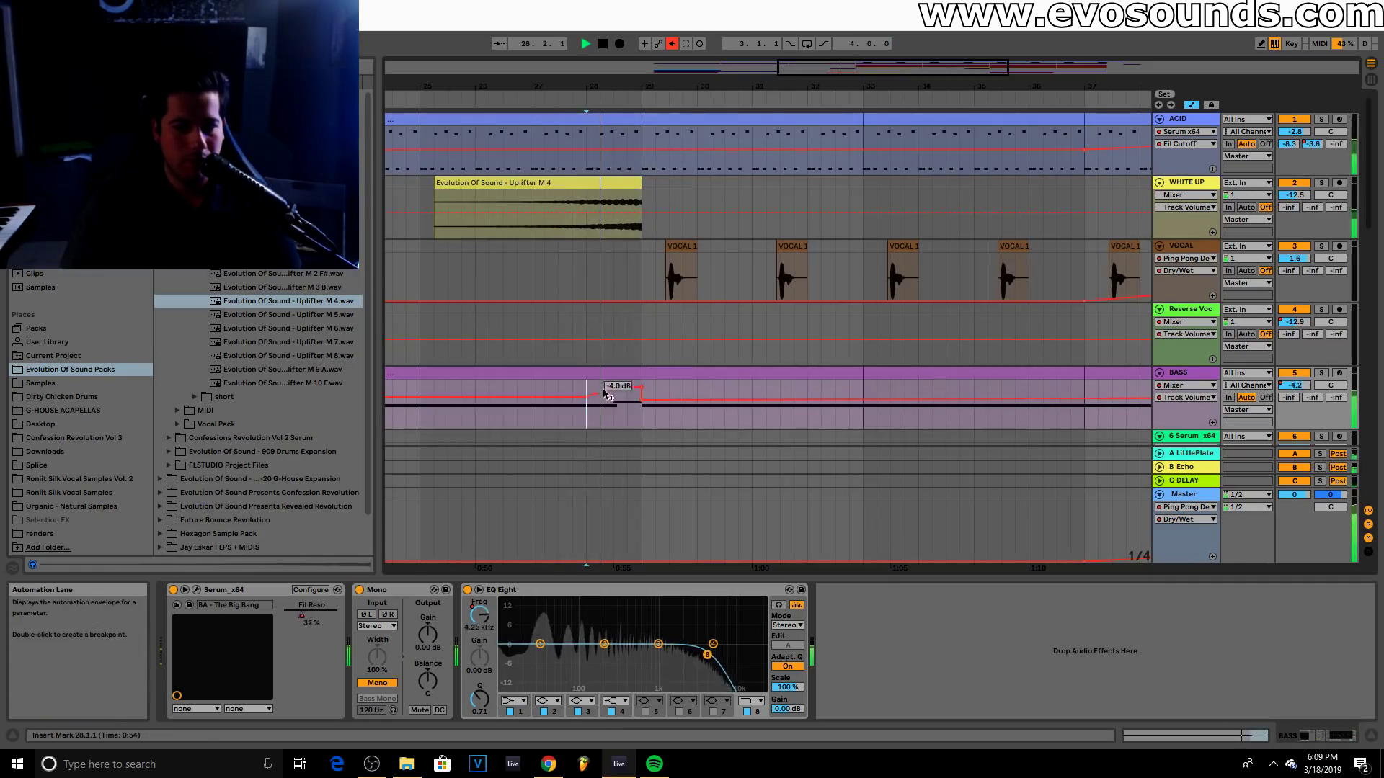
left_click_drag(616, 391, 637, 393)
Set the volume of the 9 909 Core track to -6.5 dB during playback
scroll(796, 357, "down", 5)
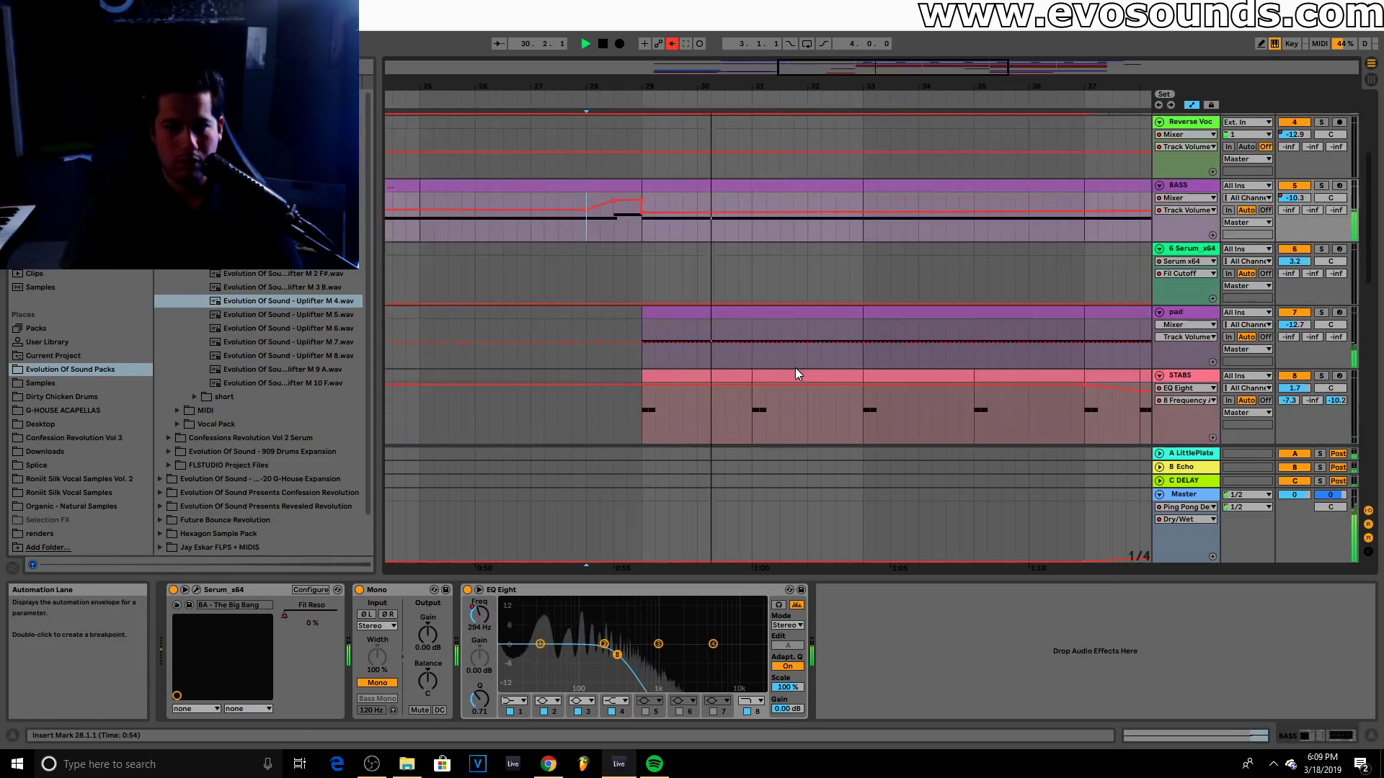
scroll(794, 367, "up", 3)
left_click_drag(881, 72, 883, 75)
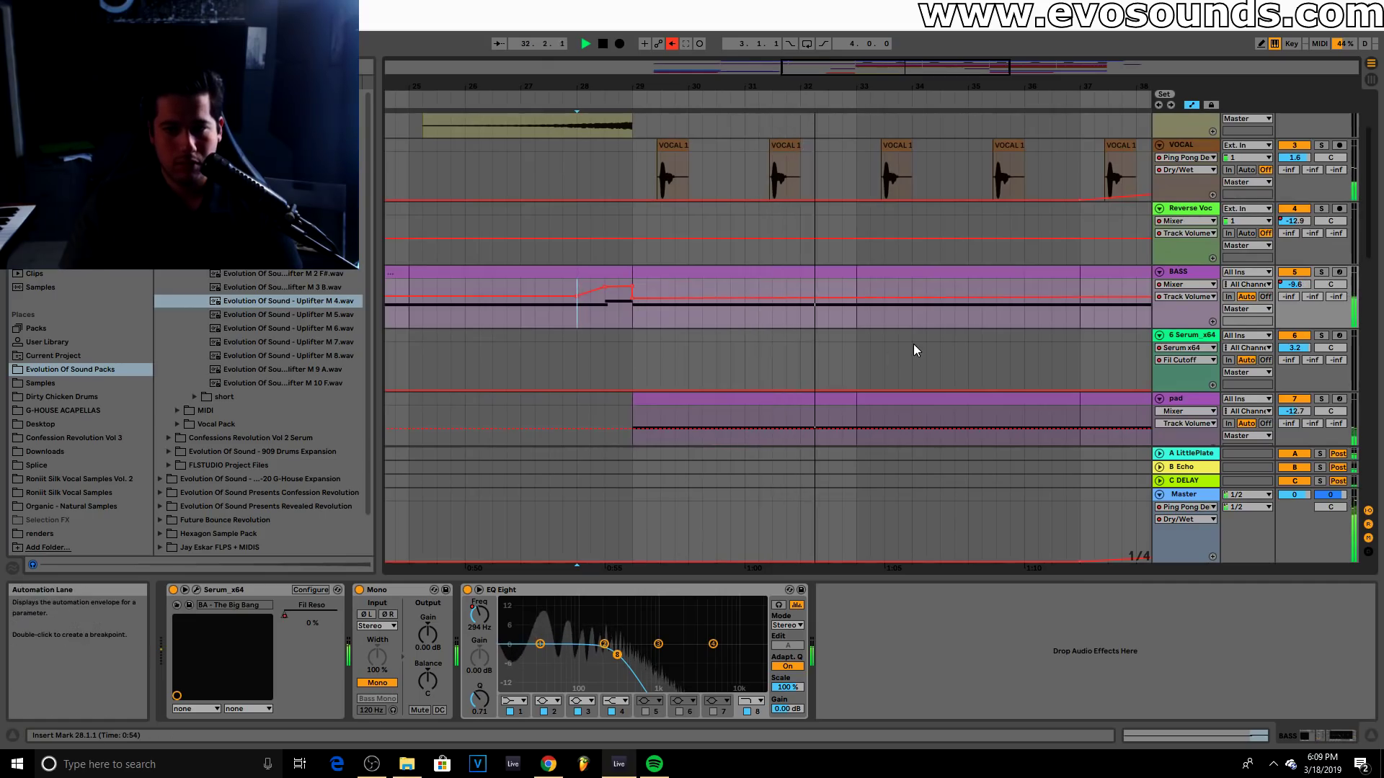
scroll(911, 349, "up", 3)
left_click_drag(881, 73, 917, 68)
scroll(973, 371, "down", 6)
scroll(984, 369, "down", 1)
left_click_drag(1295, 334, 1295, 343)
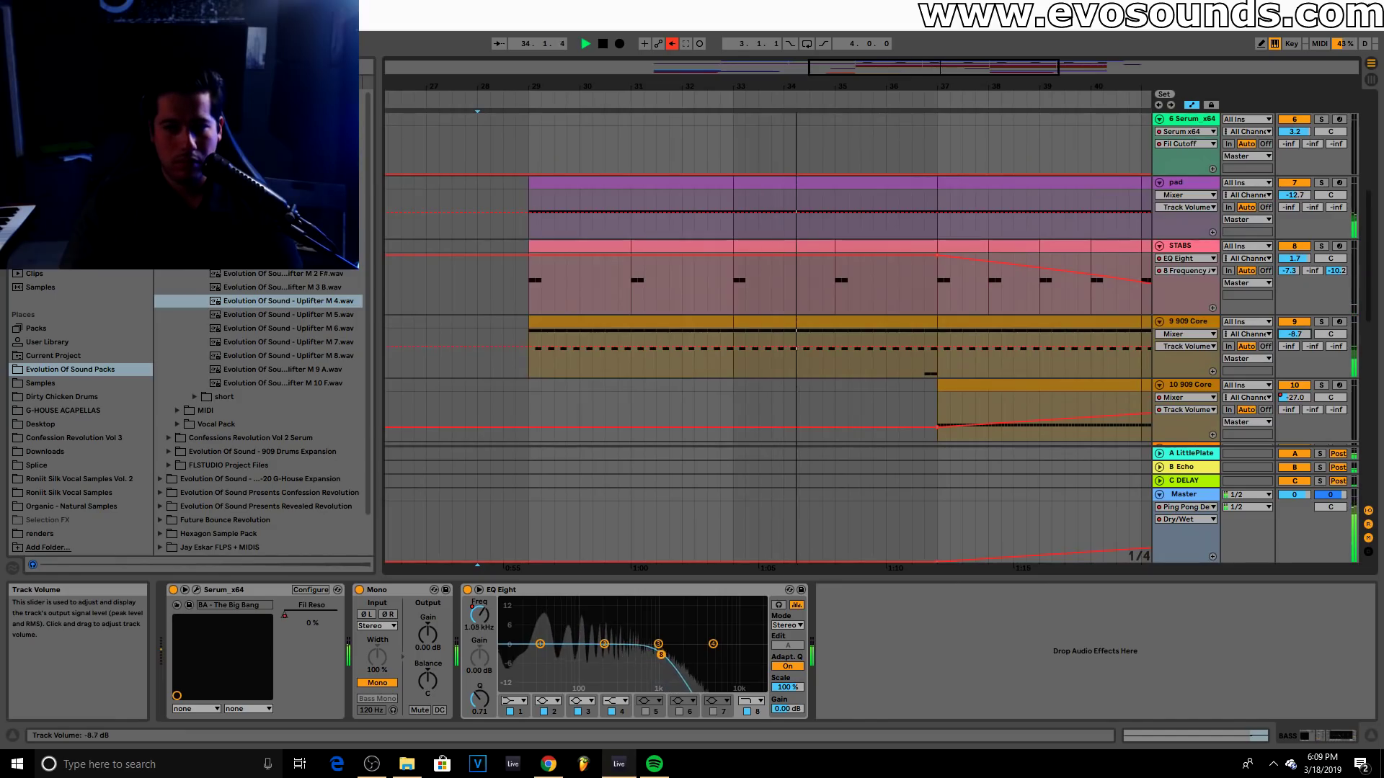
Copy the crash clip from bar 29 to bar 37 on the Crash track and play it back
left_click_drag(998, 72, 1028, 67)
scroll(819, 326, "down", 4)
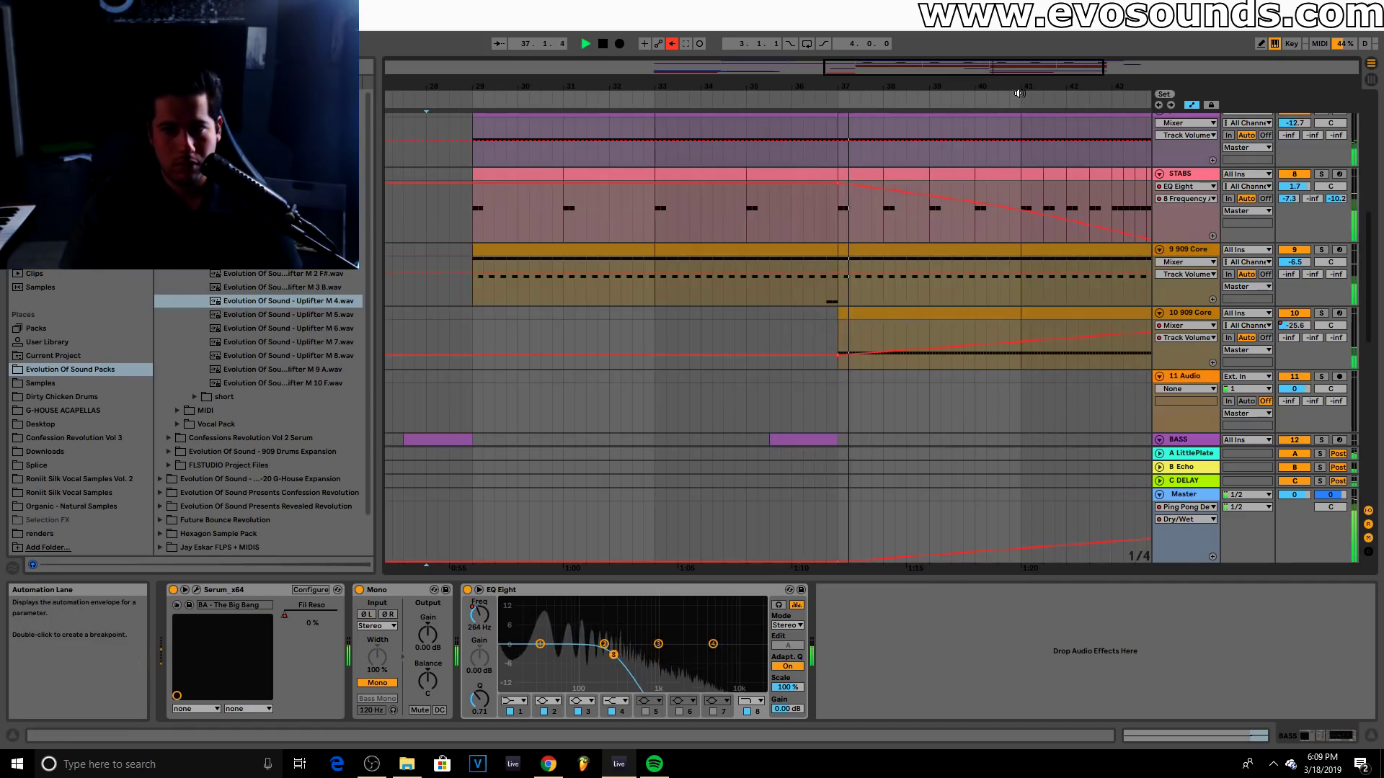
left_click_drag(1017, 71, 1055, 67)
scroll(832, 347, "down", 5)
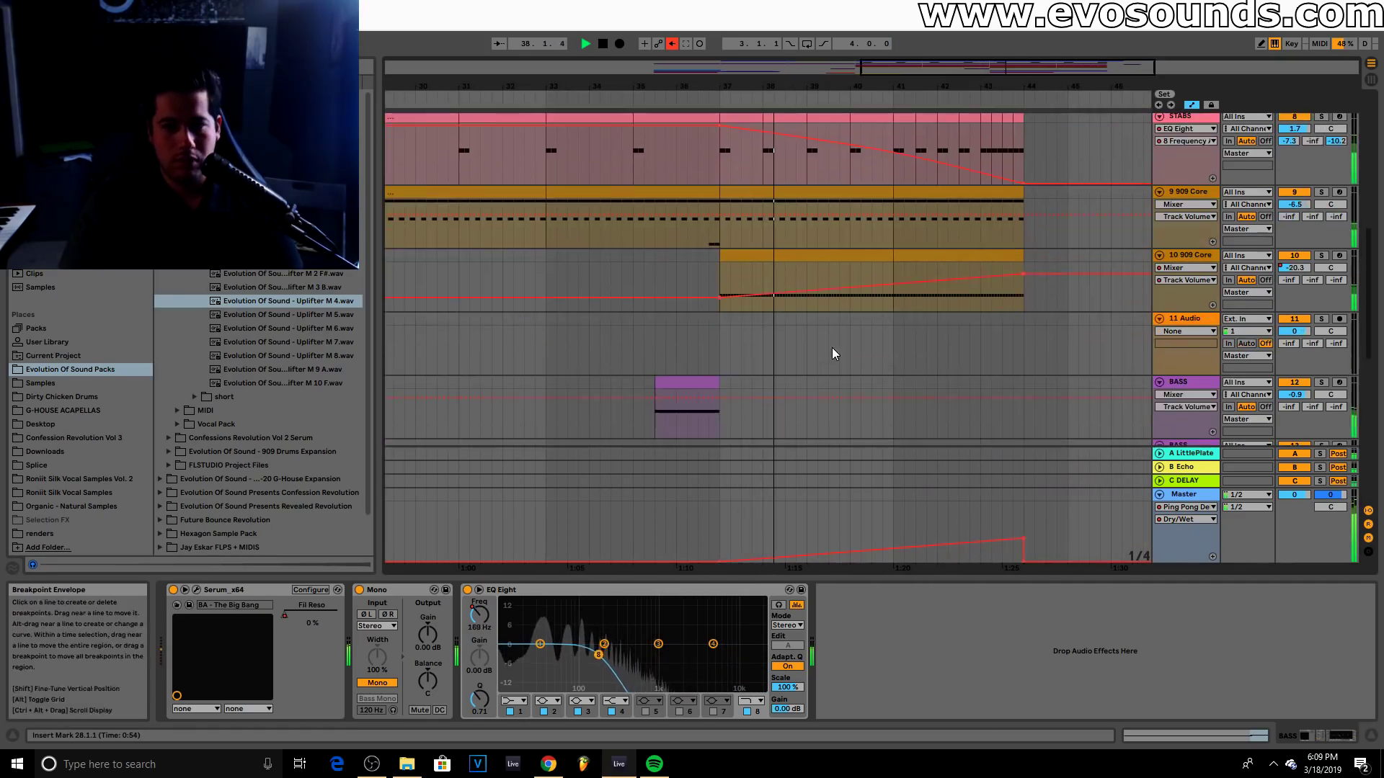
scroll(845, 367, "down", 5)
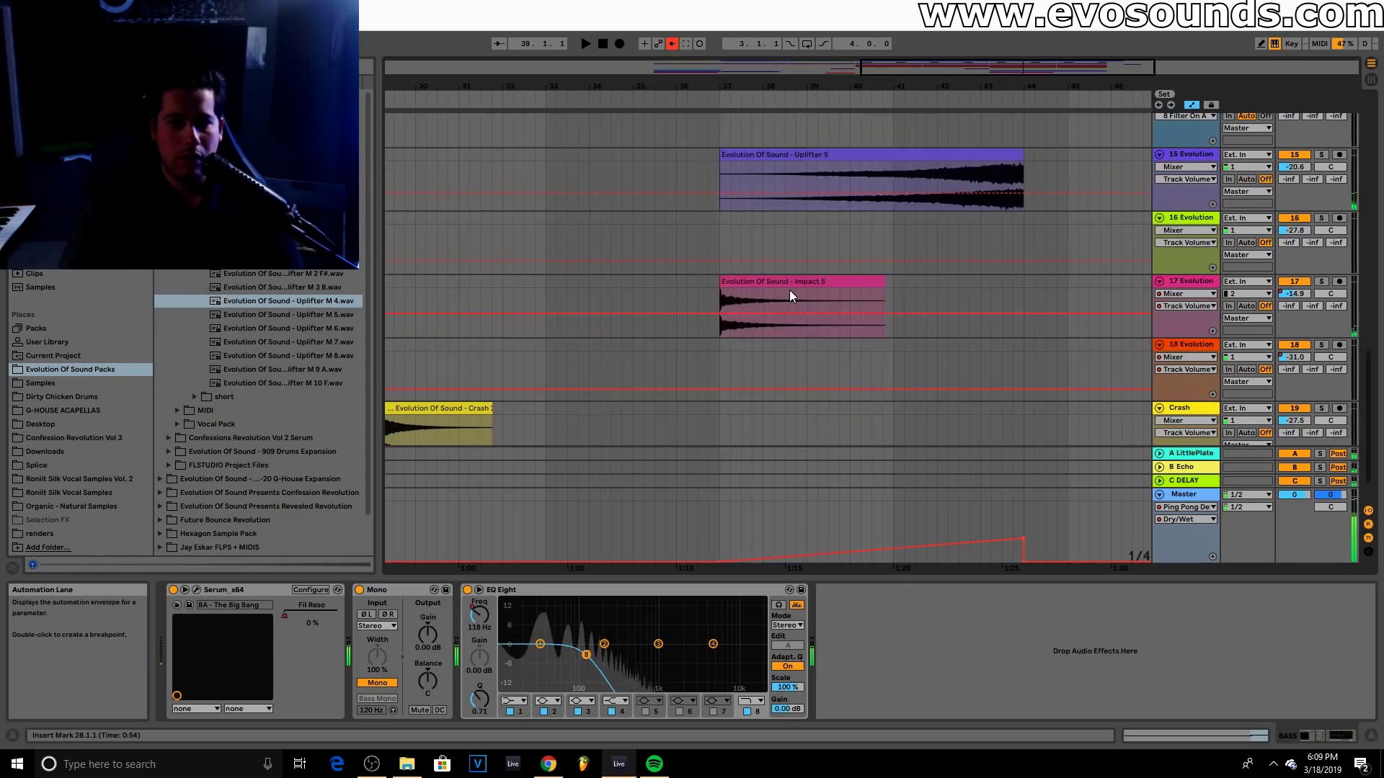
left_click(789, 288)
key("space")
scroll(827, 237, "down", 4)
left_click(577, 345)
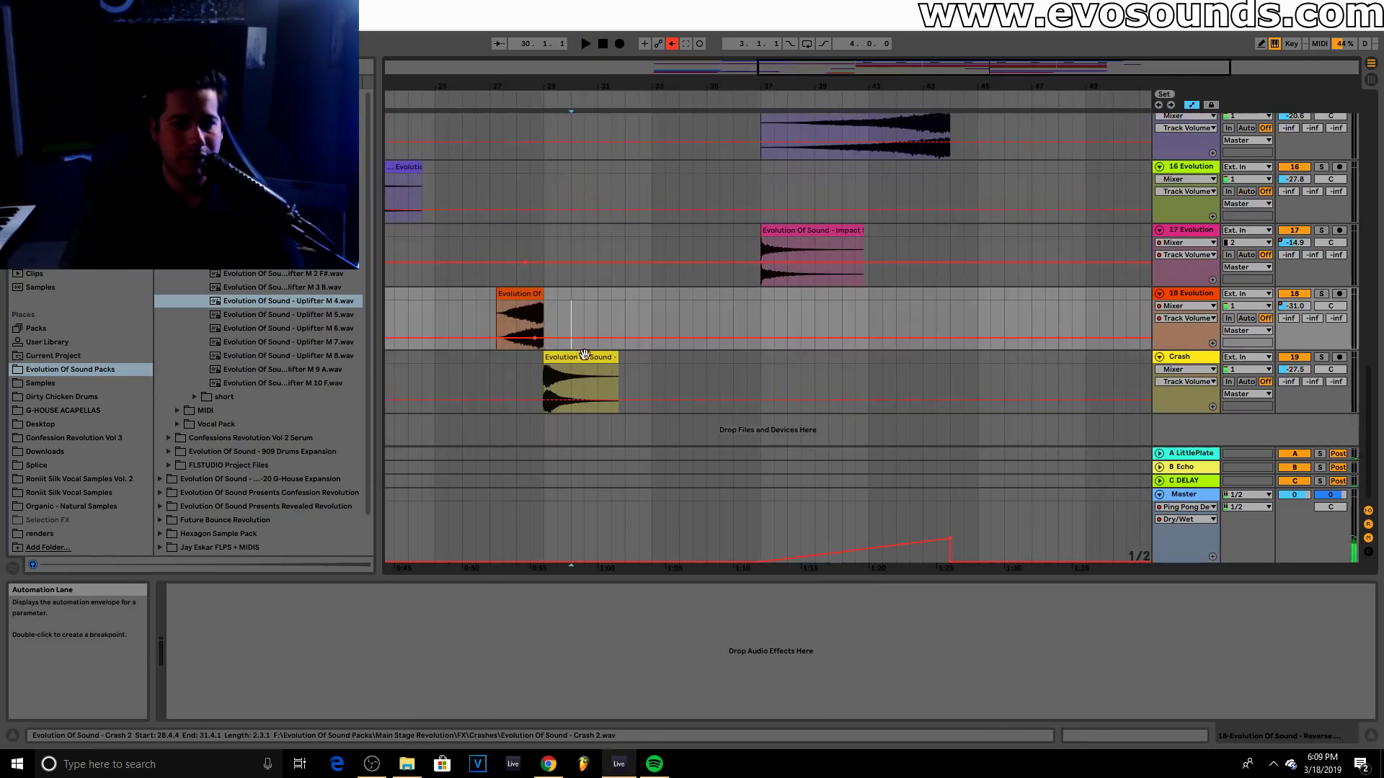
left_click(582, 357)
left_click(764, 357)
key("ctrl+v")
key("space")
key("space")
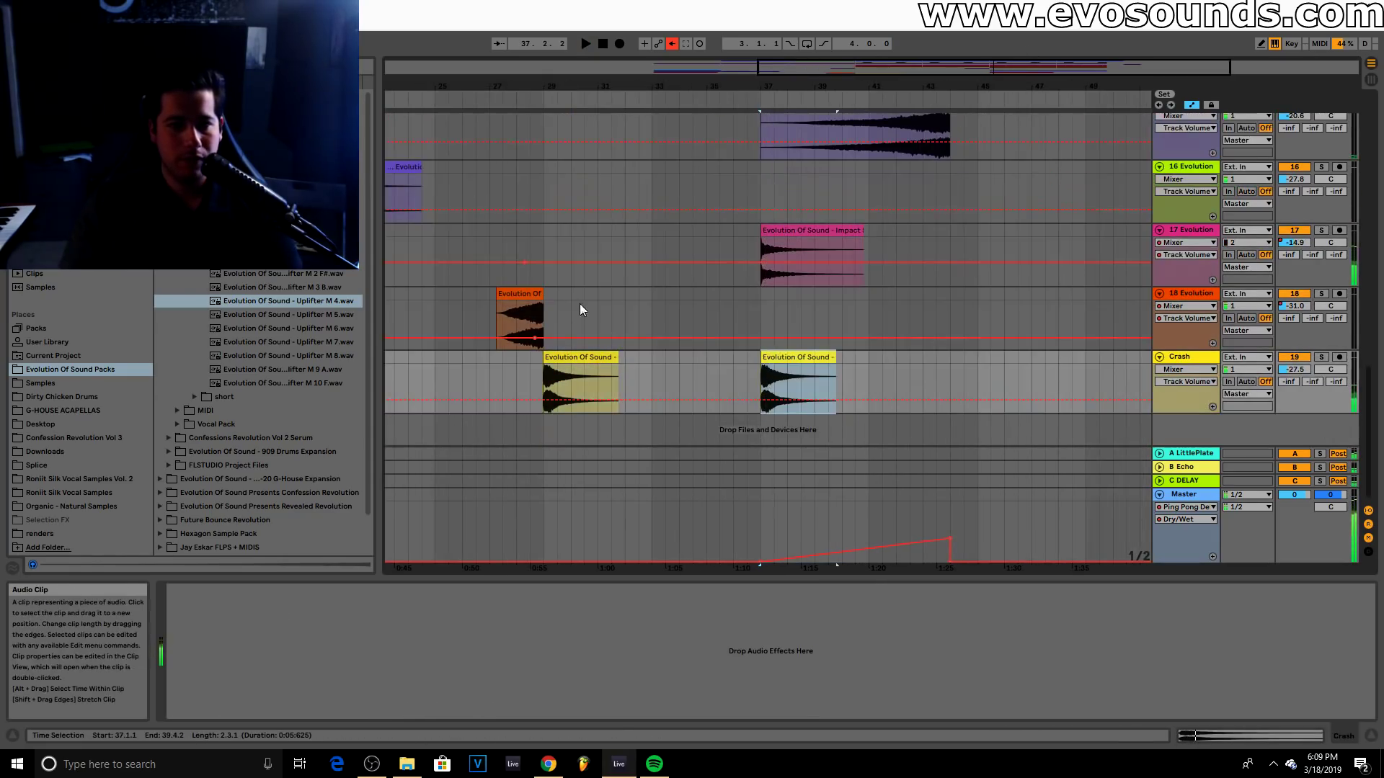
Duplicate the reverse sample on the 18 Evolution track so it leads into bar 37, and audition it in solo
left_click(520, 294)
key("ctrl+c")
left_click(717, 299)
key("ctrl+v")
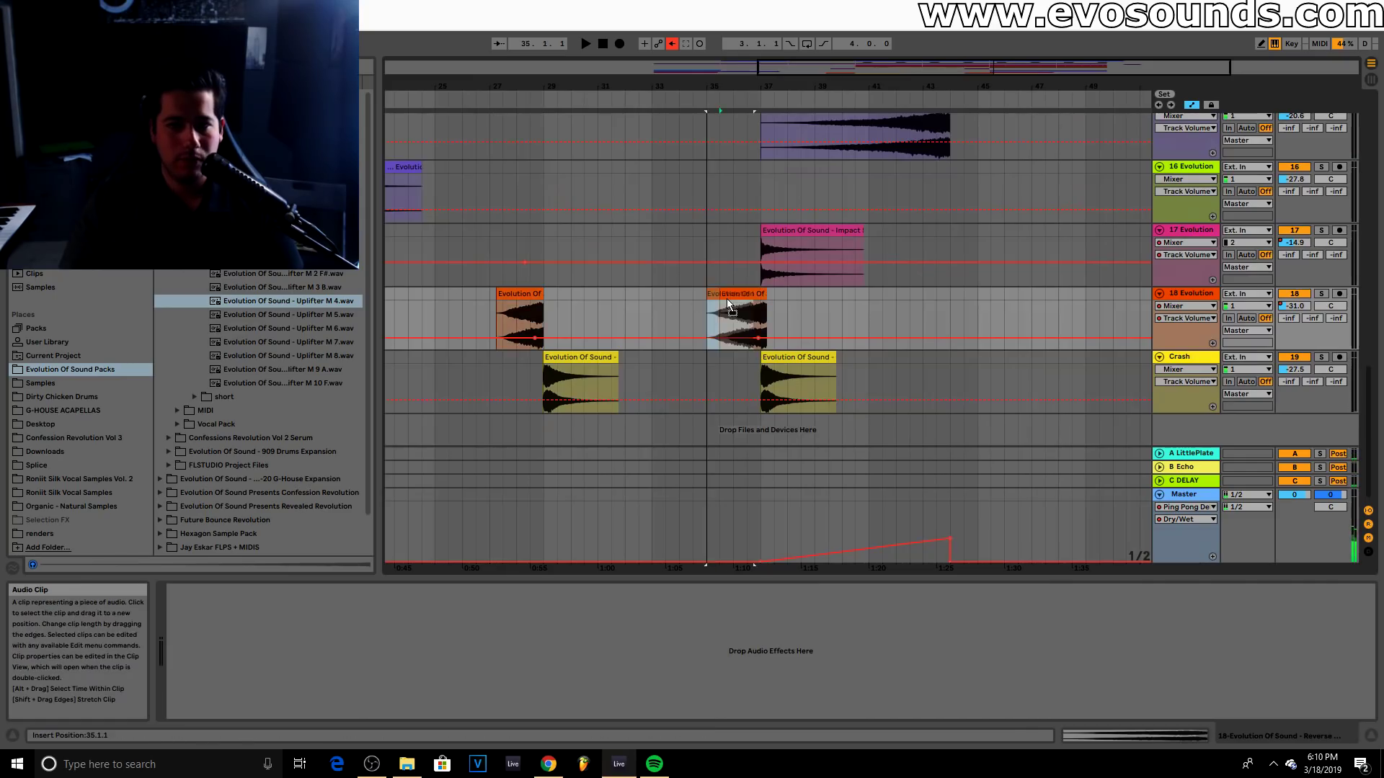
left_click(732, 285)
left_click(1321, 295)
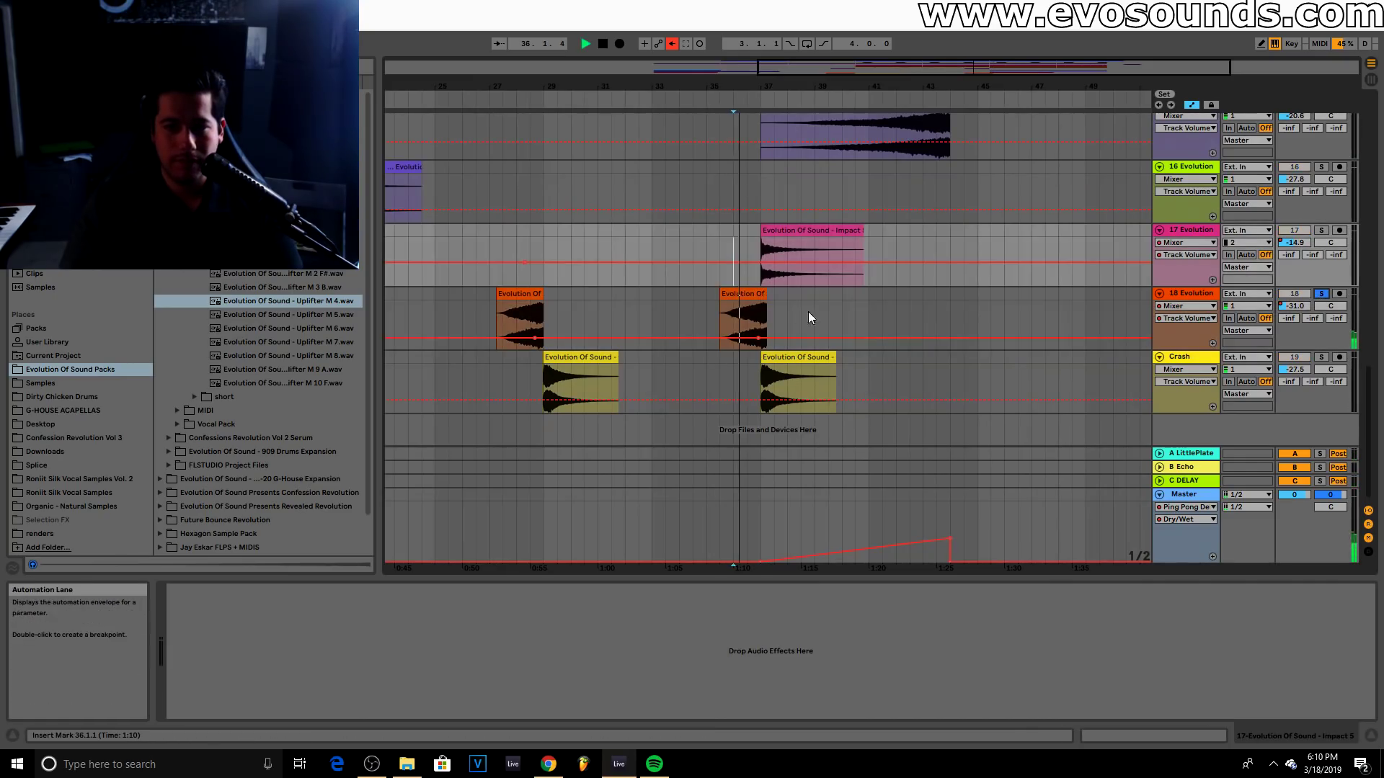
left_click(753, 322)
left_click(1321, 294)
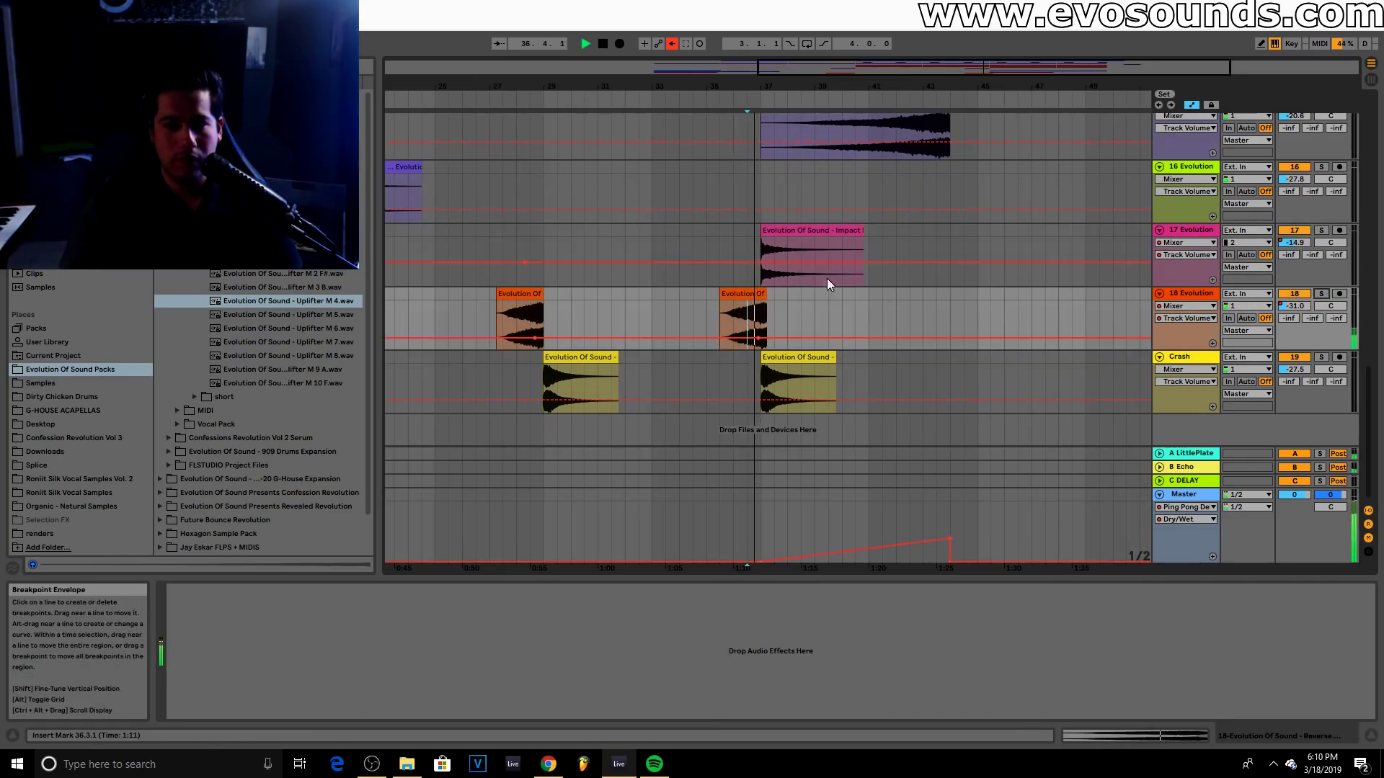
Copy the Evolution Of Sound uplifter clip on the 16 Evolution track to bar 37
left_click_drag(926, 86, 894, 43)
scroll(626, 221, "up", 1)
left_click(564, 209)
key("ctrl+c")
left_click(806, 198)
key("ctrl+v")
Insert an audio track below 15 Evolution and name it Uplifter
scroll(854, 280, "up", 10)
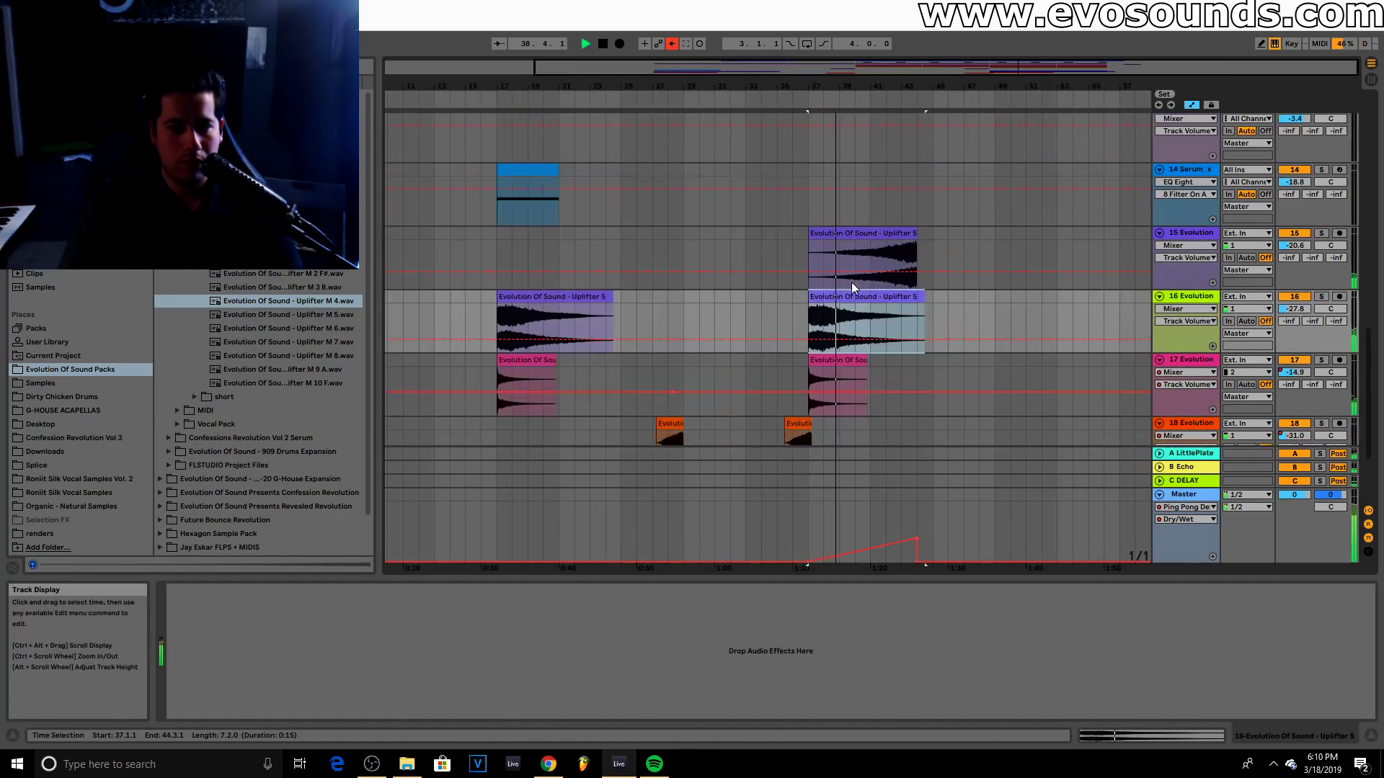
scroll(749, 354, "up", 10)
scroll(929, 271, "up", 4)
scroll(1081, 245, "down", 3)
scroll(1016, 281, "up", 2)
scroll(1001, 284, "down", 15)
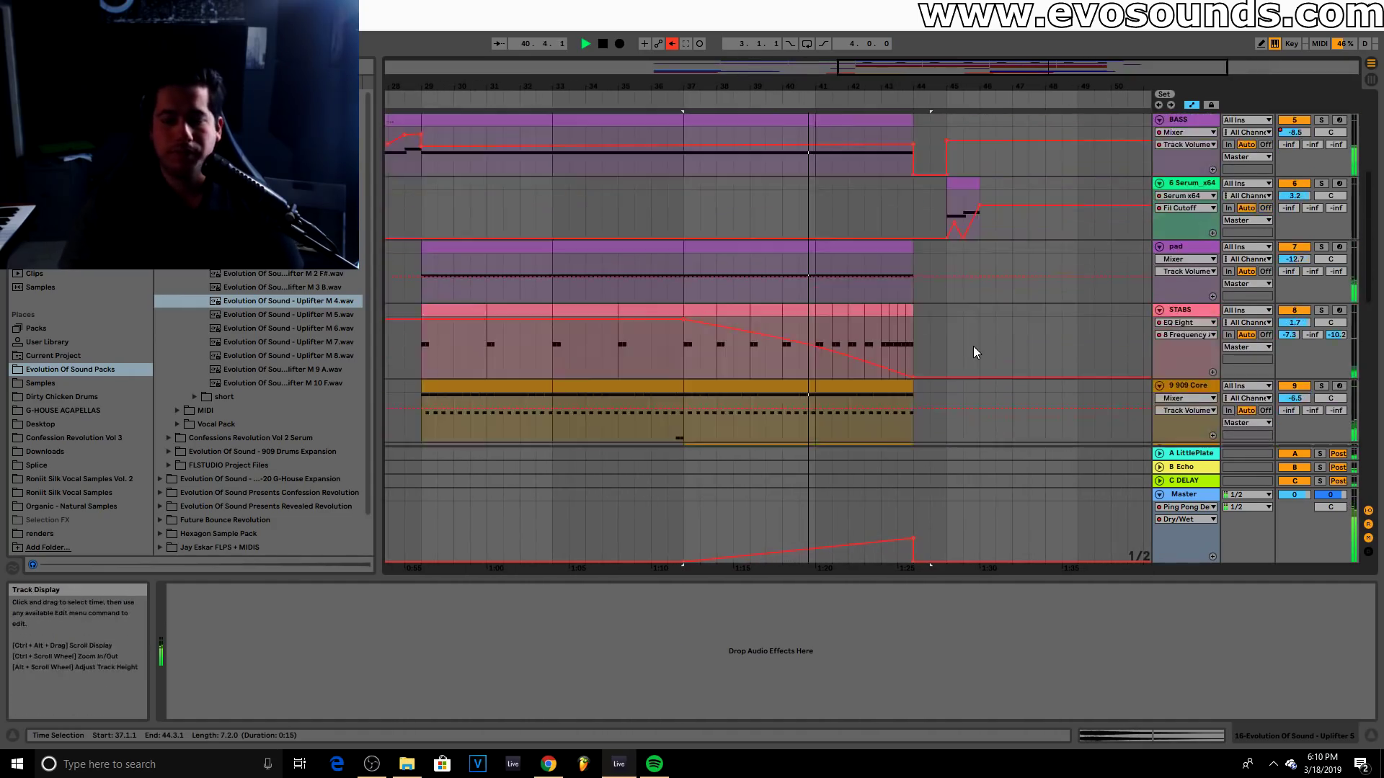
scroll(970, 352, "down", 5)
left_click(1199, 132)
key("ctrl+t")
type("Uplifter")
key("Return")
Place the Evolution Of Sound - Uplifter L 4 sample on the Uplifter track at bar 37 and trim it to end at bar 44
left_click(222, 232)
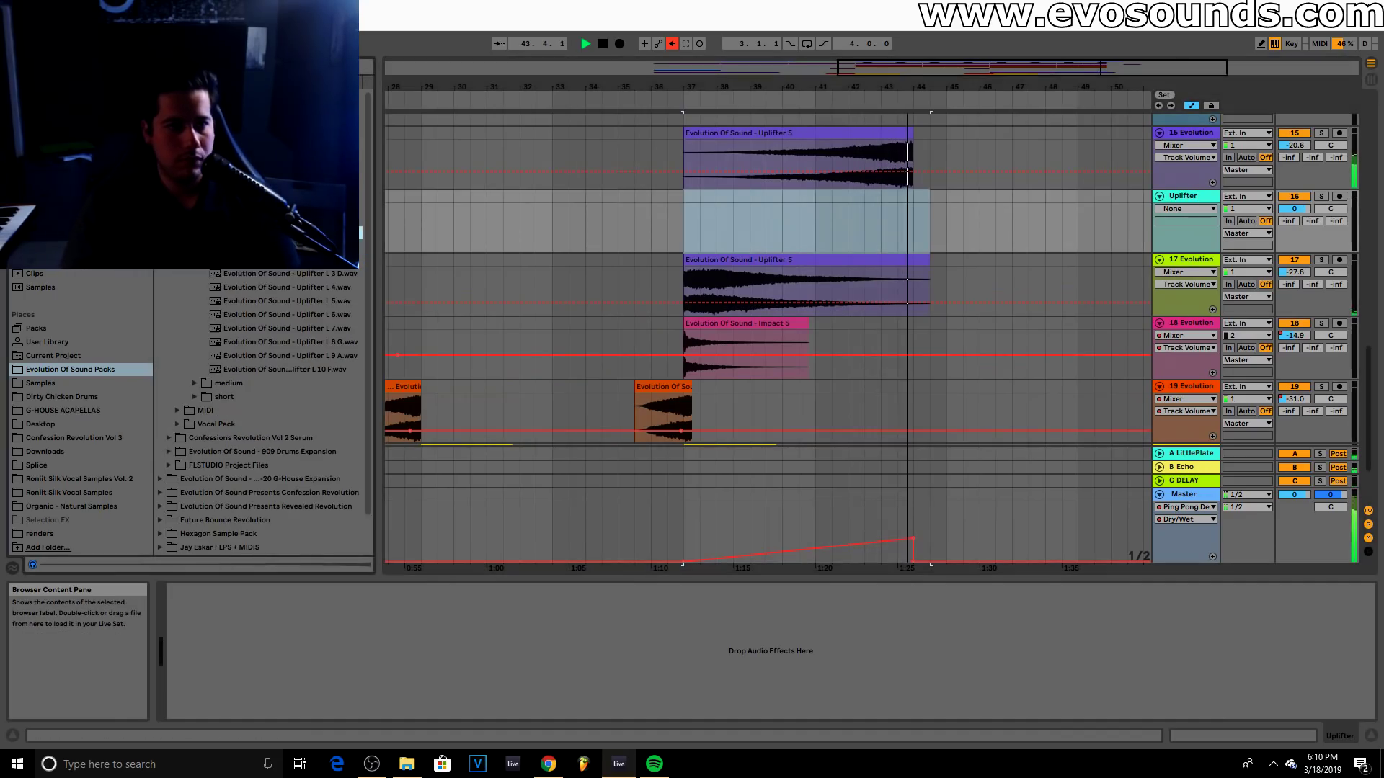
key("space")
left_click(320, 290)
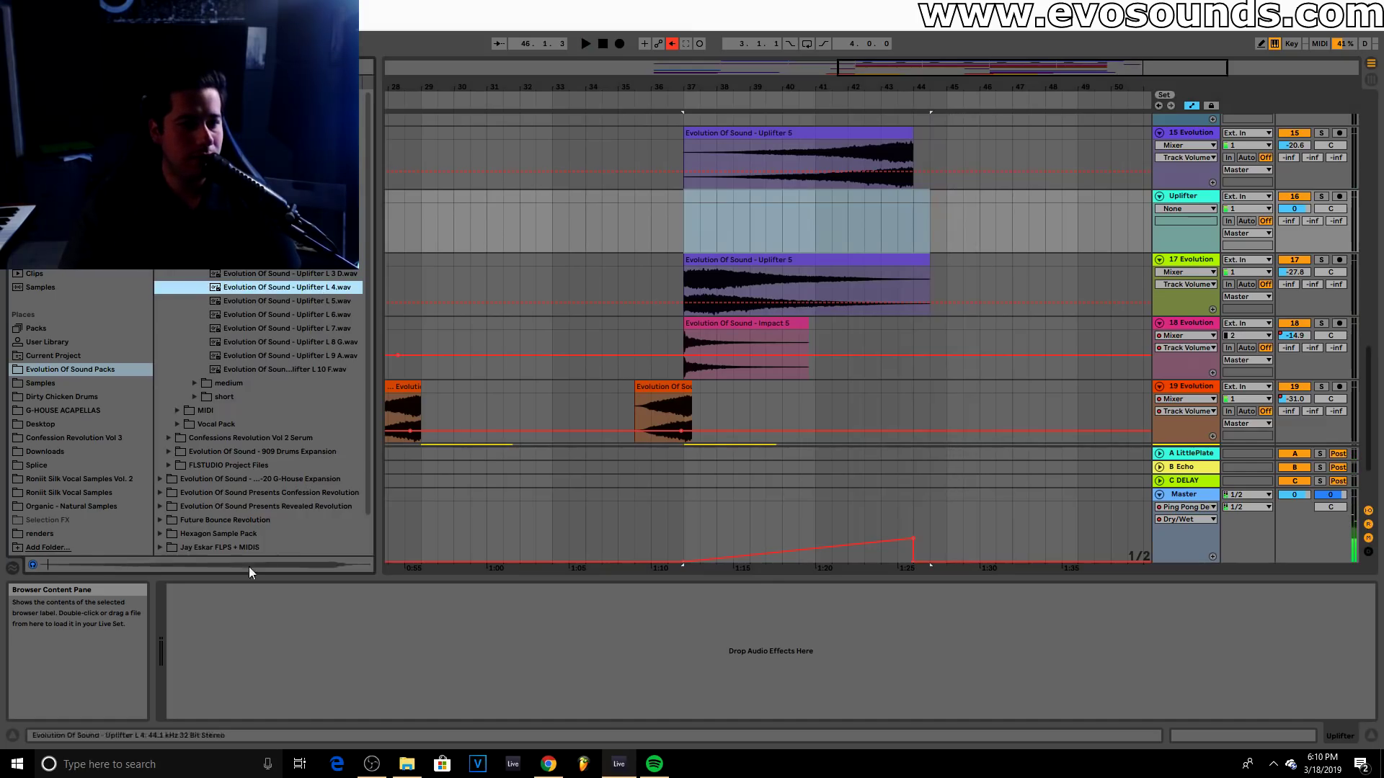
left_click_drag(300, 291, 691, 225)
left_click(815, 209)
left_click_drag(970, 200, 928, 201)
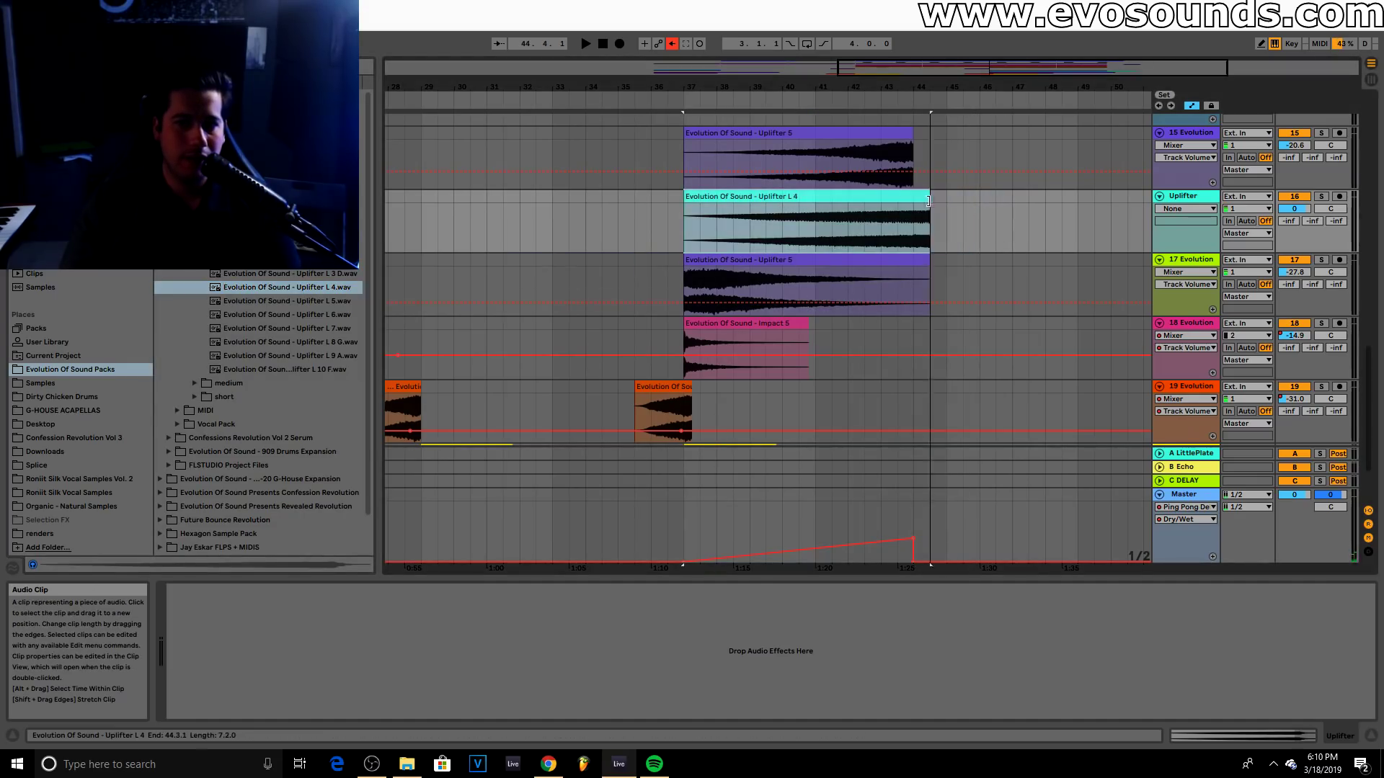
double_click(866, 203)
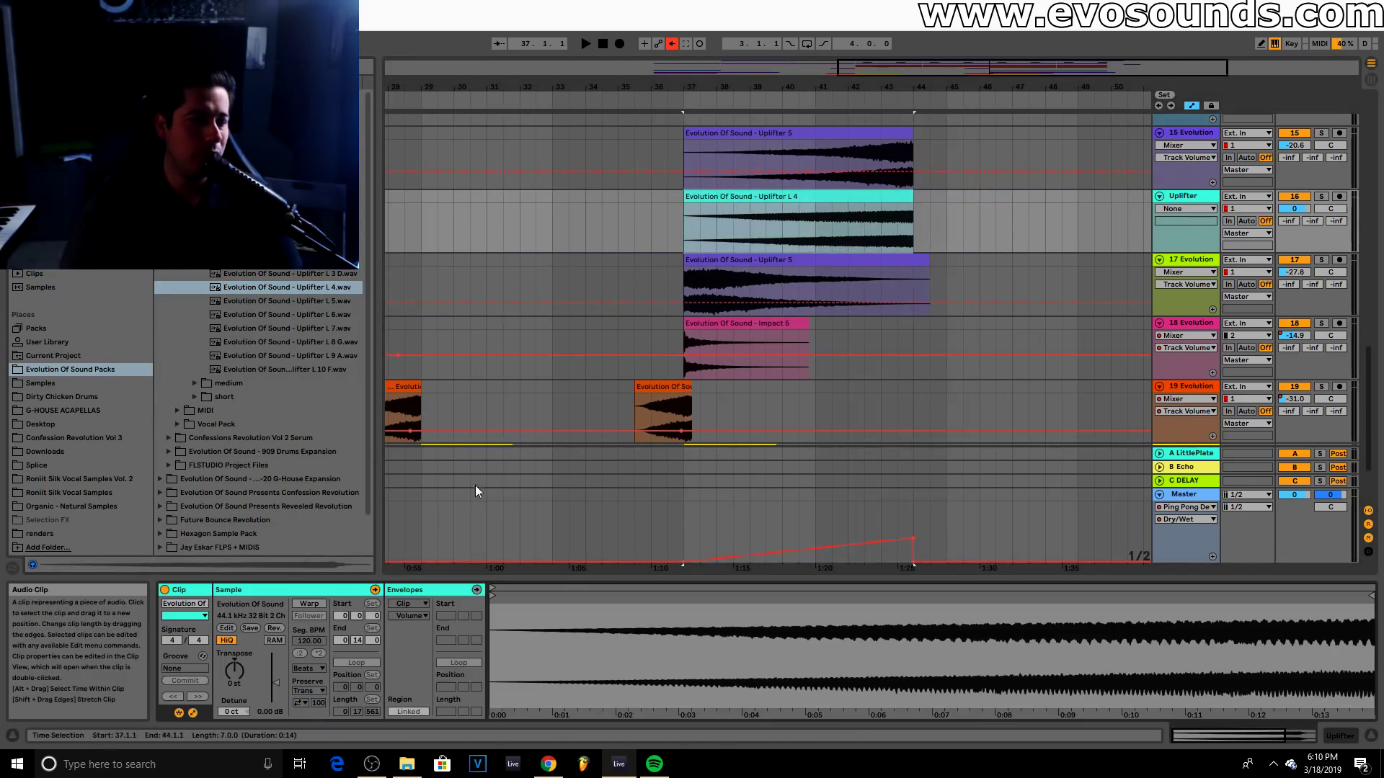
Set the Uplifter track volume to -25.5 dB while auditioning the riser
left_click_drag(1298, 211, 1297, 243)
key("space")
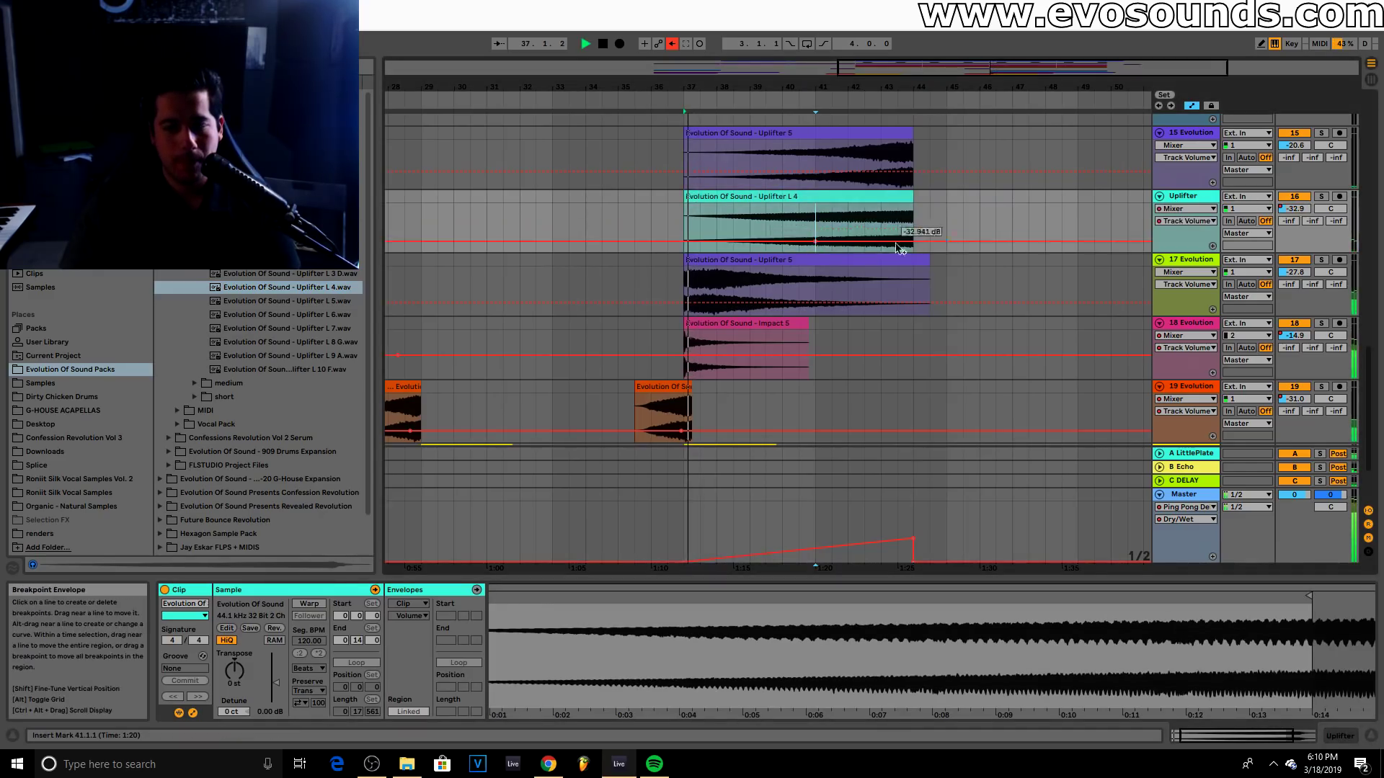
left_click(817, 247)
key("space")
left_click_drag(1295, 208, 1295, 206)
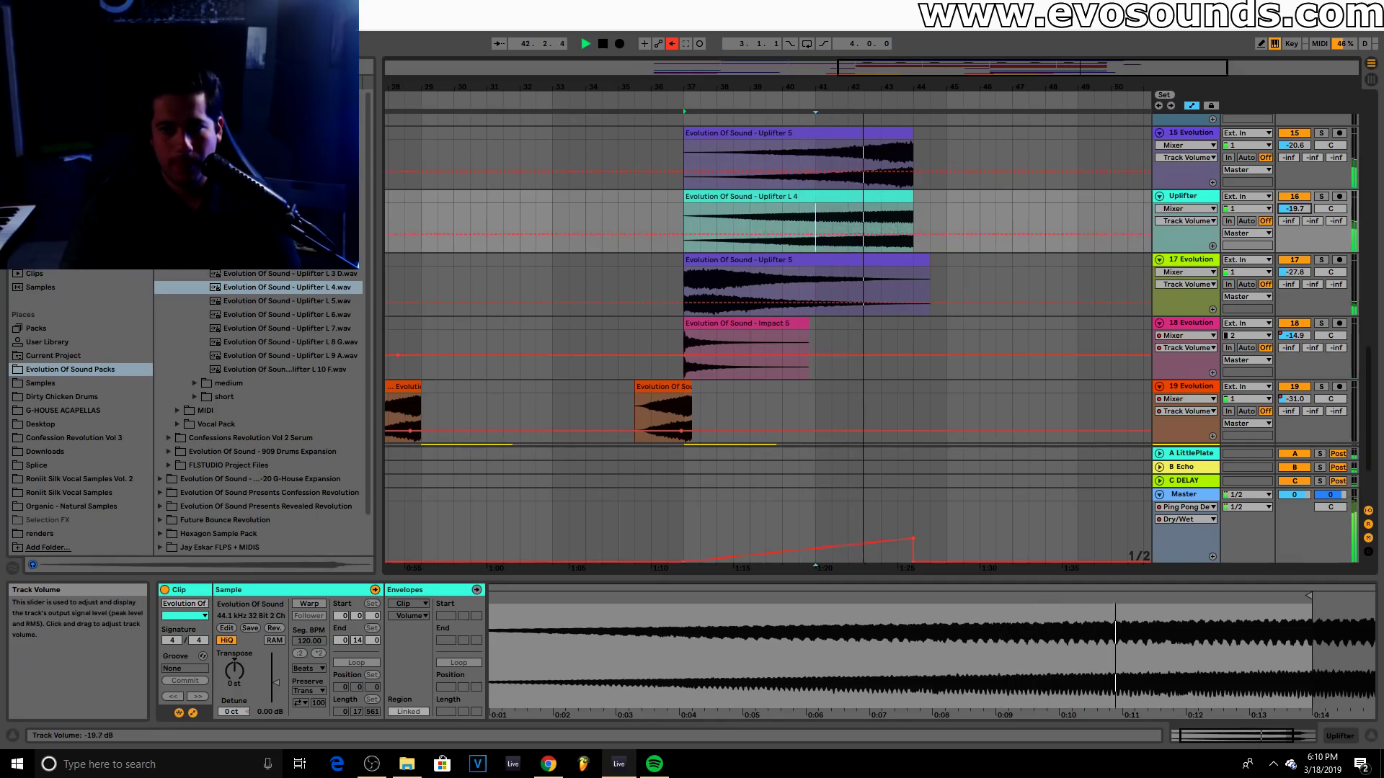
Solo the ACID track and audition it from bar 37
scroll(1110, 303, "up", 2)
scroll(1130, 314, "up", 5)
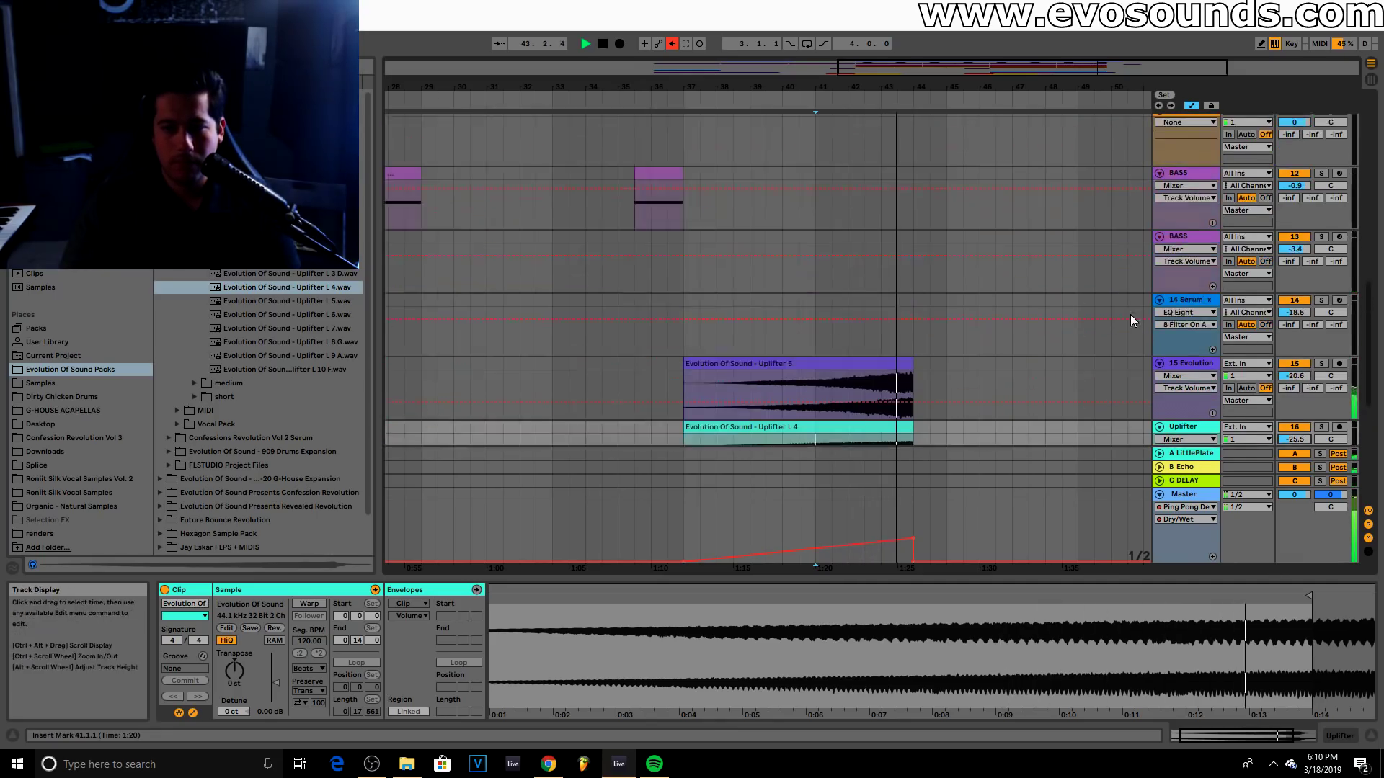
scroll(1086, 290, "down", 5)
scroll(1082, 289, "up", 10)
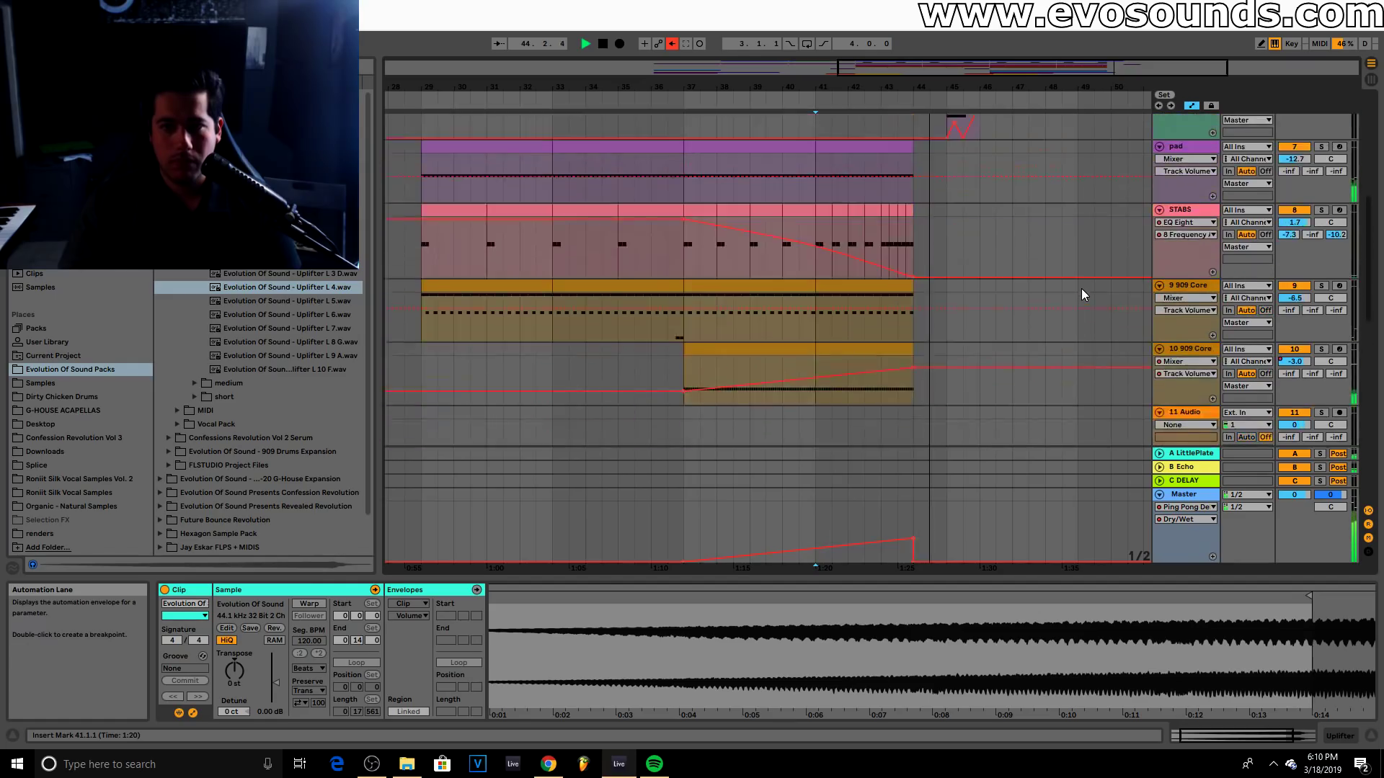
scroll(1081, 288, "up", 3)
key("plus")
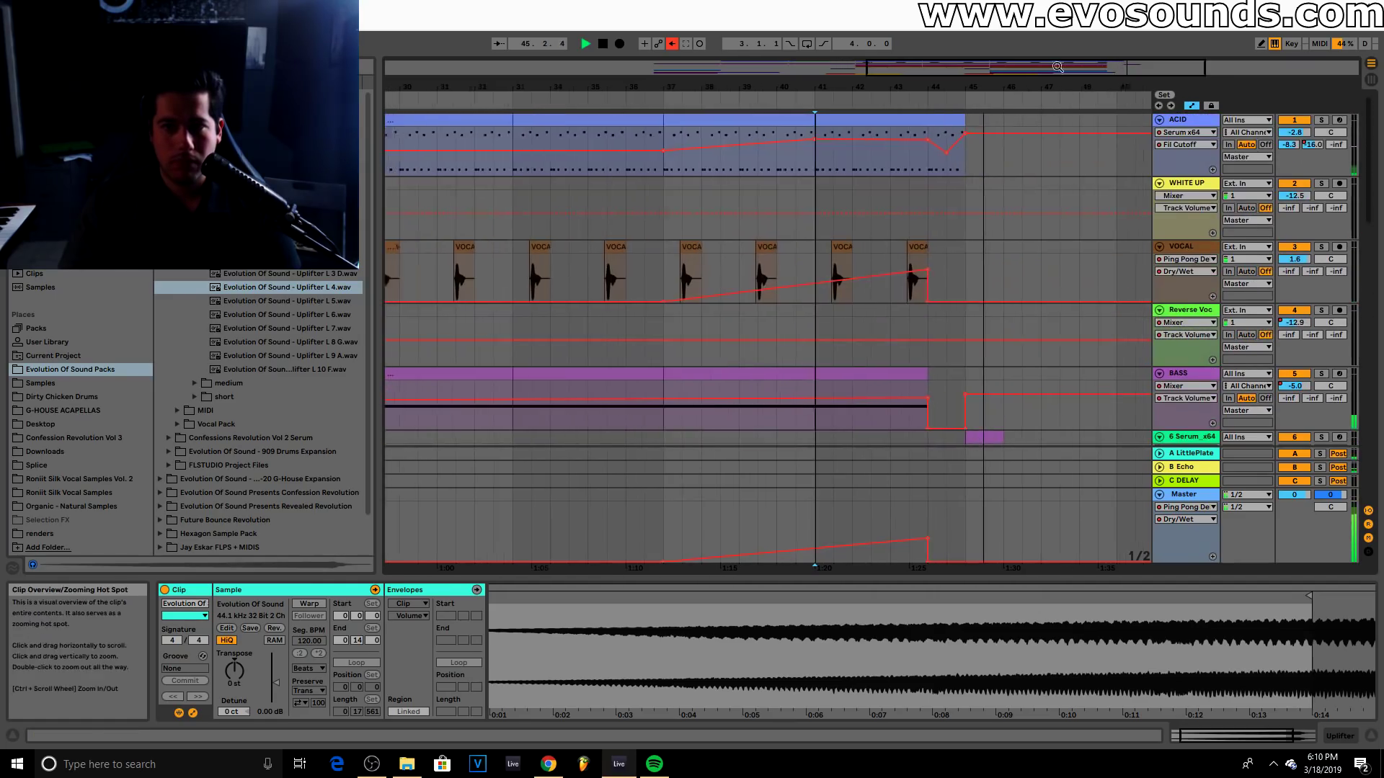
left_click(660, 164)
key("space")
left_click(1324, 122)
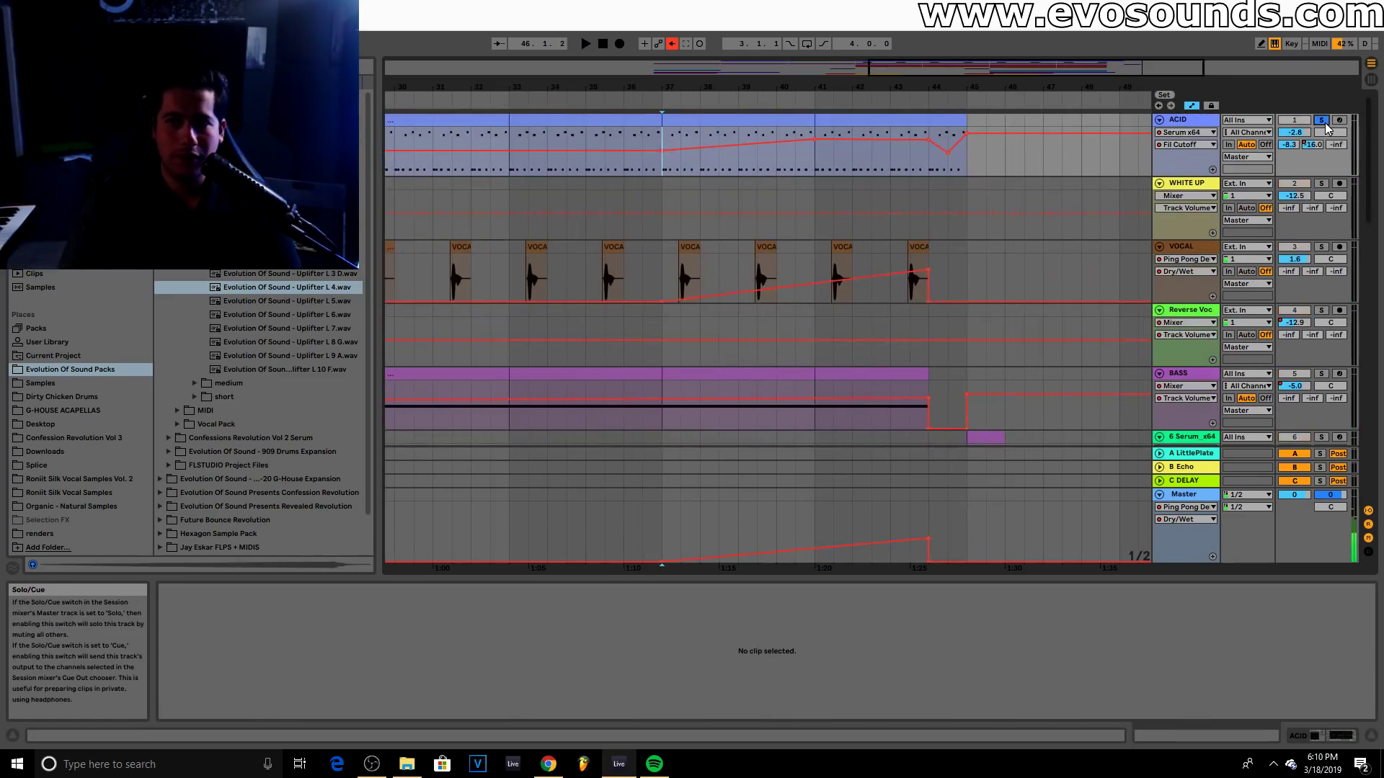
key("space")
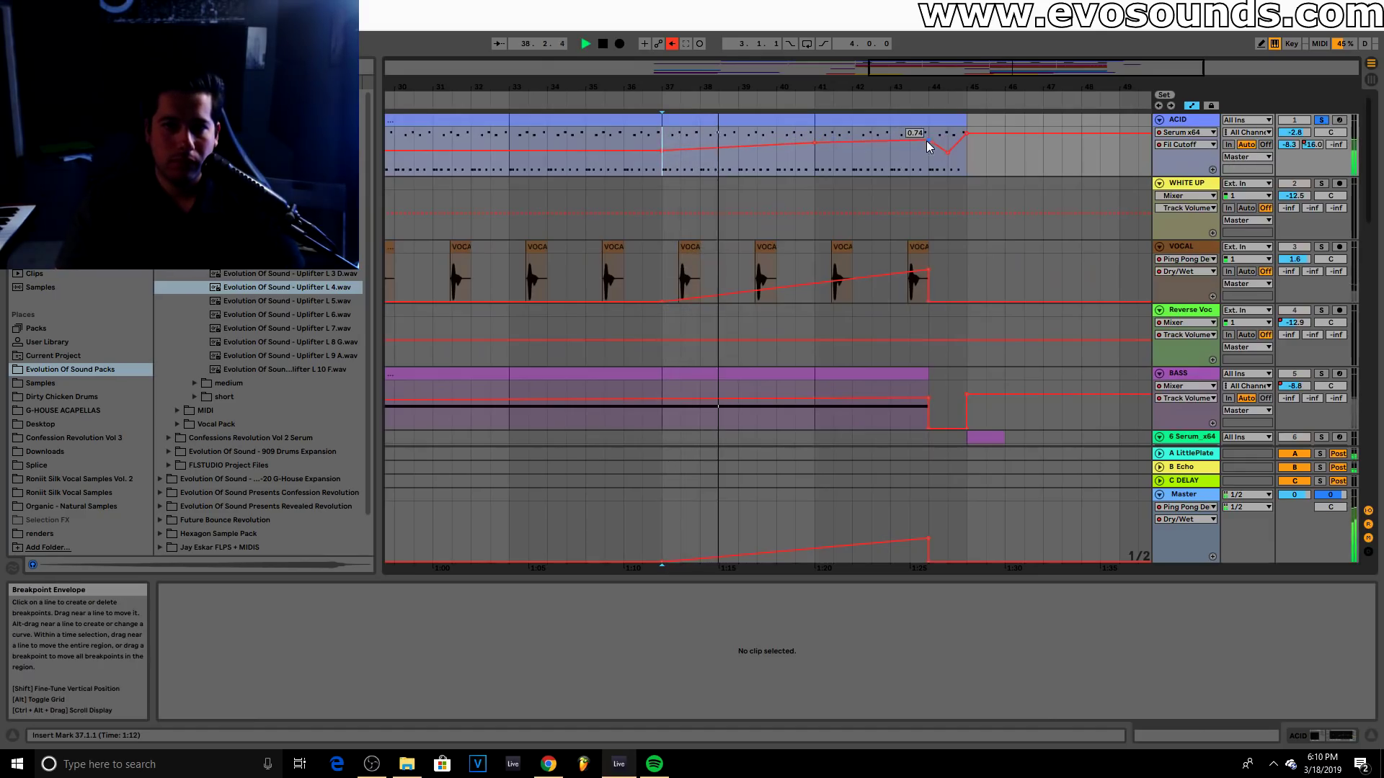
Reshape the ACID track's Serum Fil Reso automation to rise from bar 37 to 41 and hold until bar 44, then replay unsoloed
double_click(1191, 121)
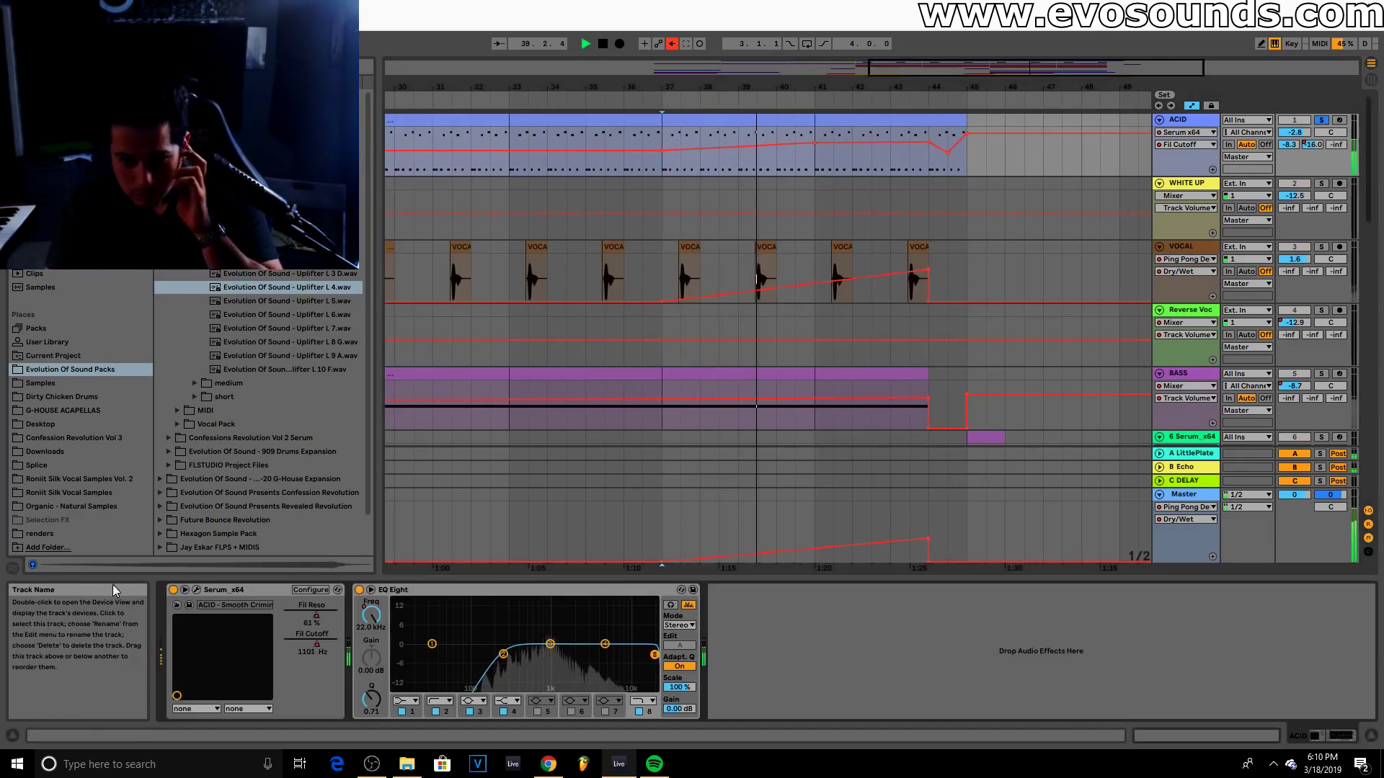
left_click(312, 610)
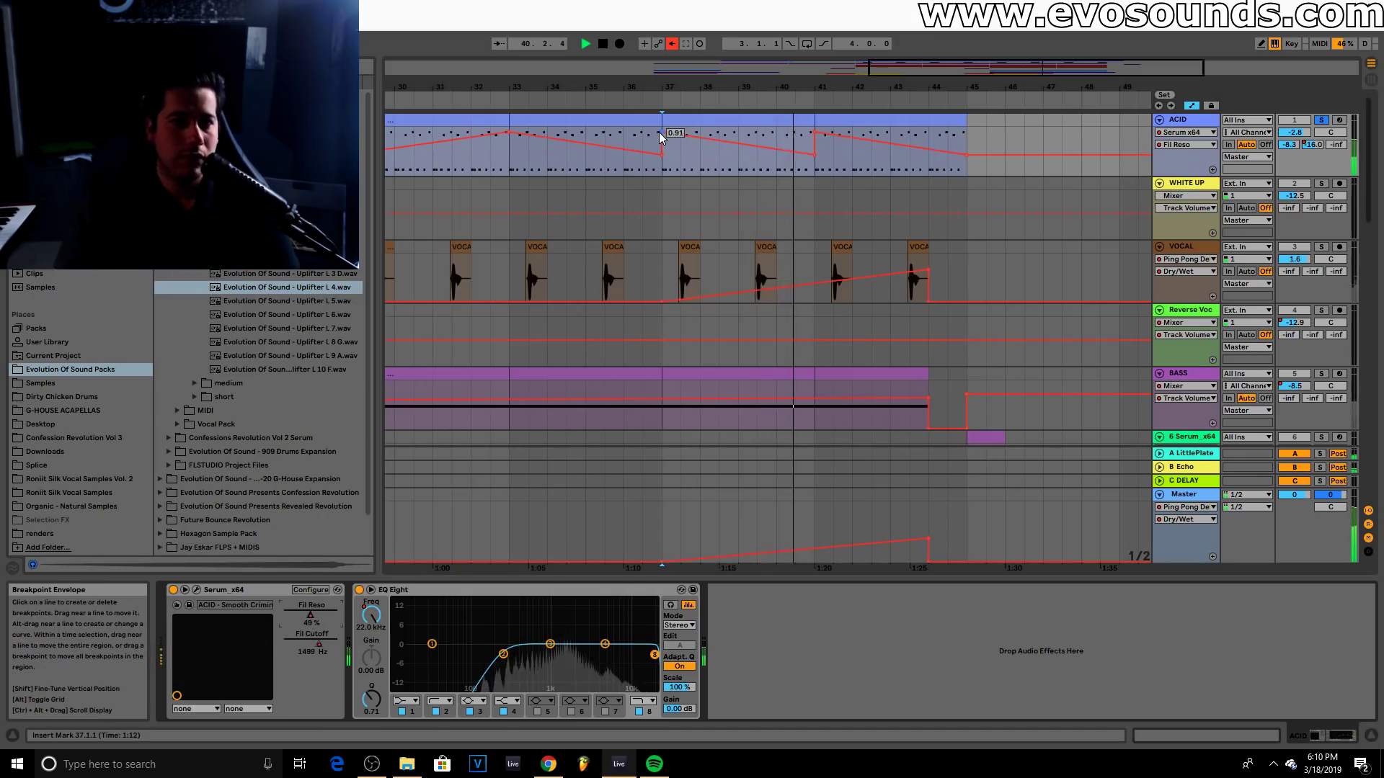
left_click_drag(815, 165, 815, 133)
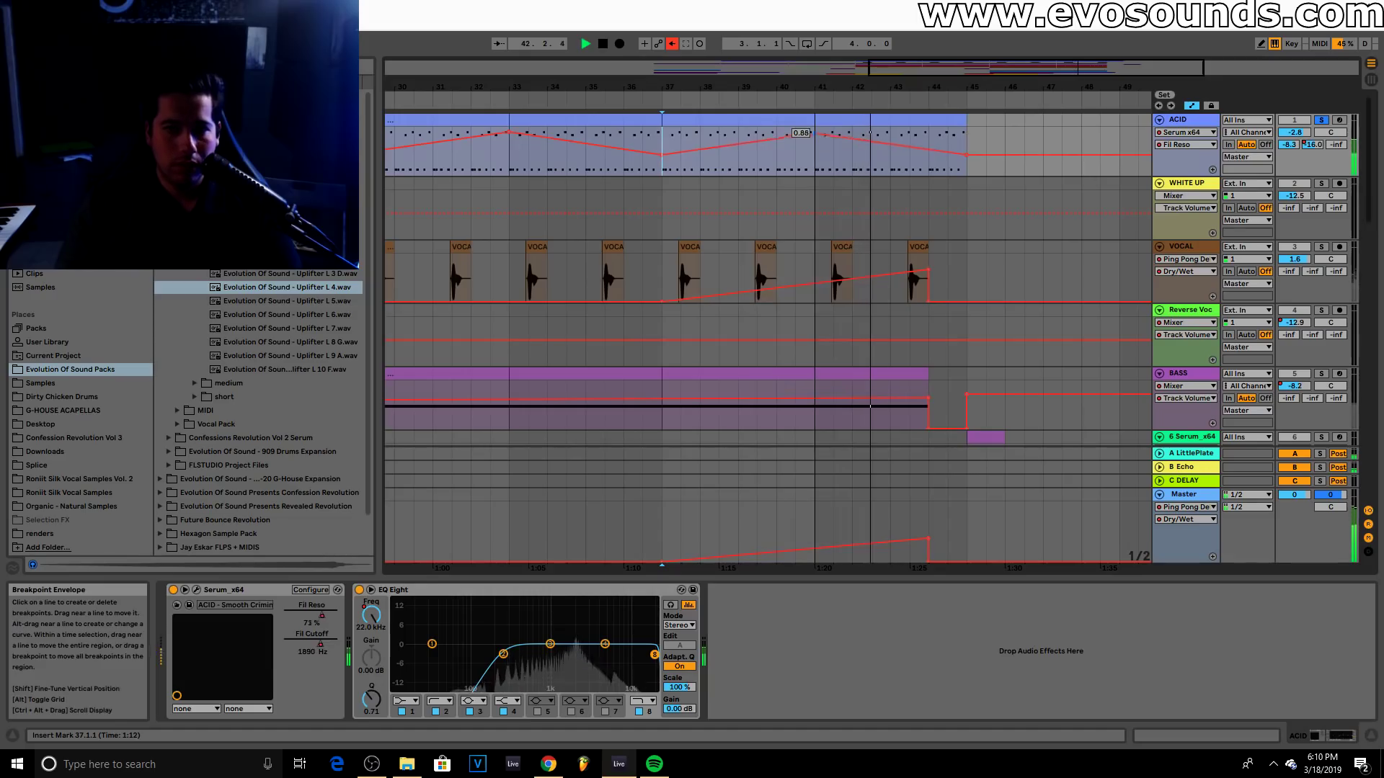
left_click_drag(928, 155, 929, 139)
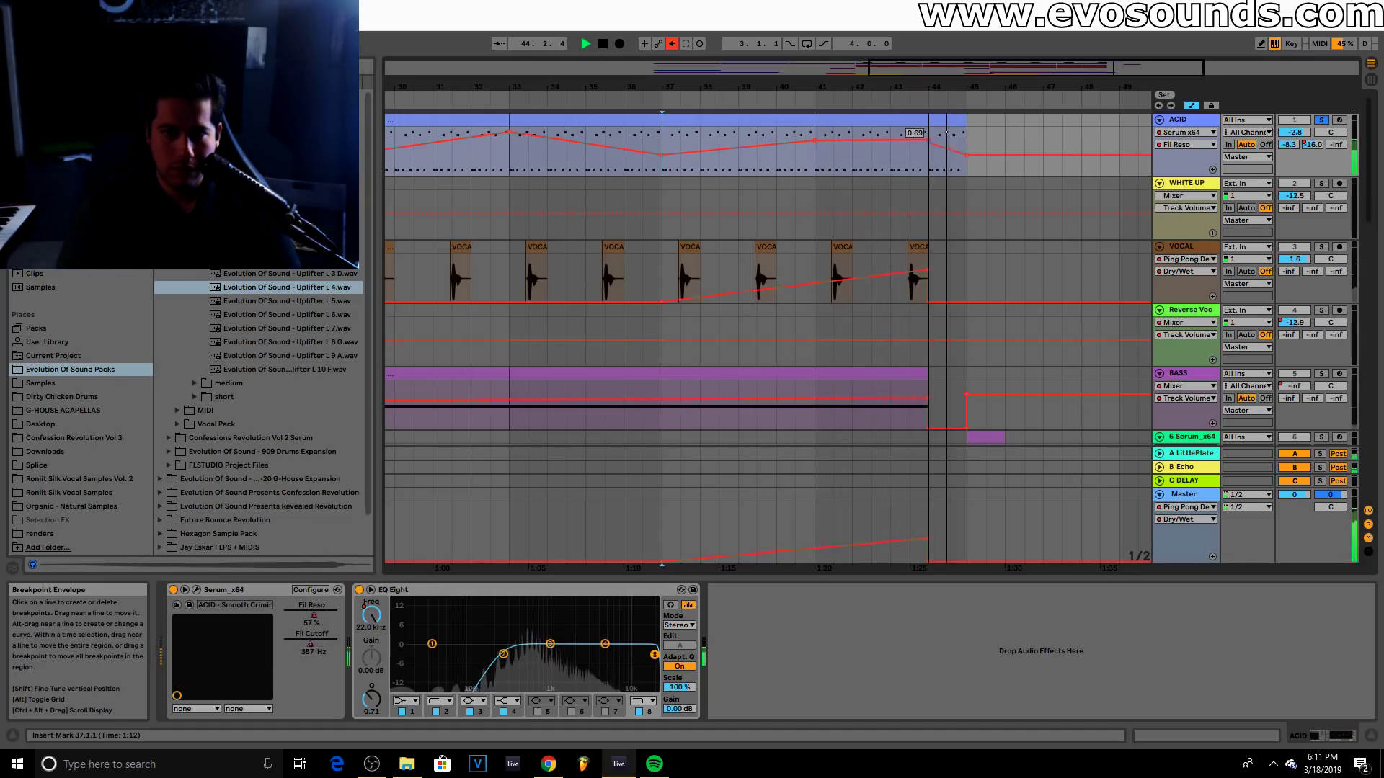
key("space")
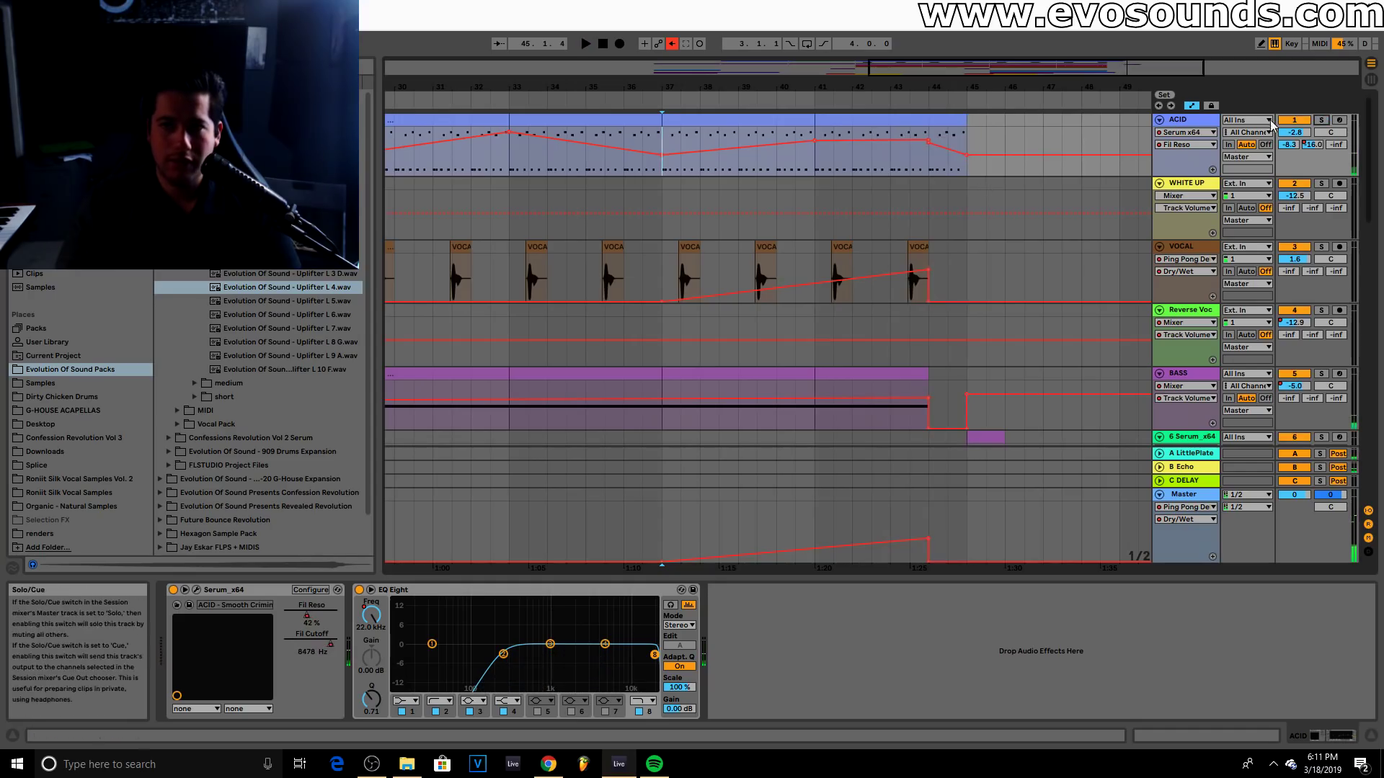
left_click(690, 120)
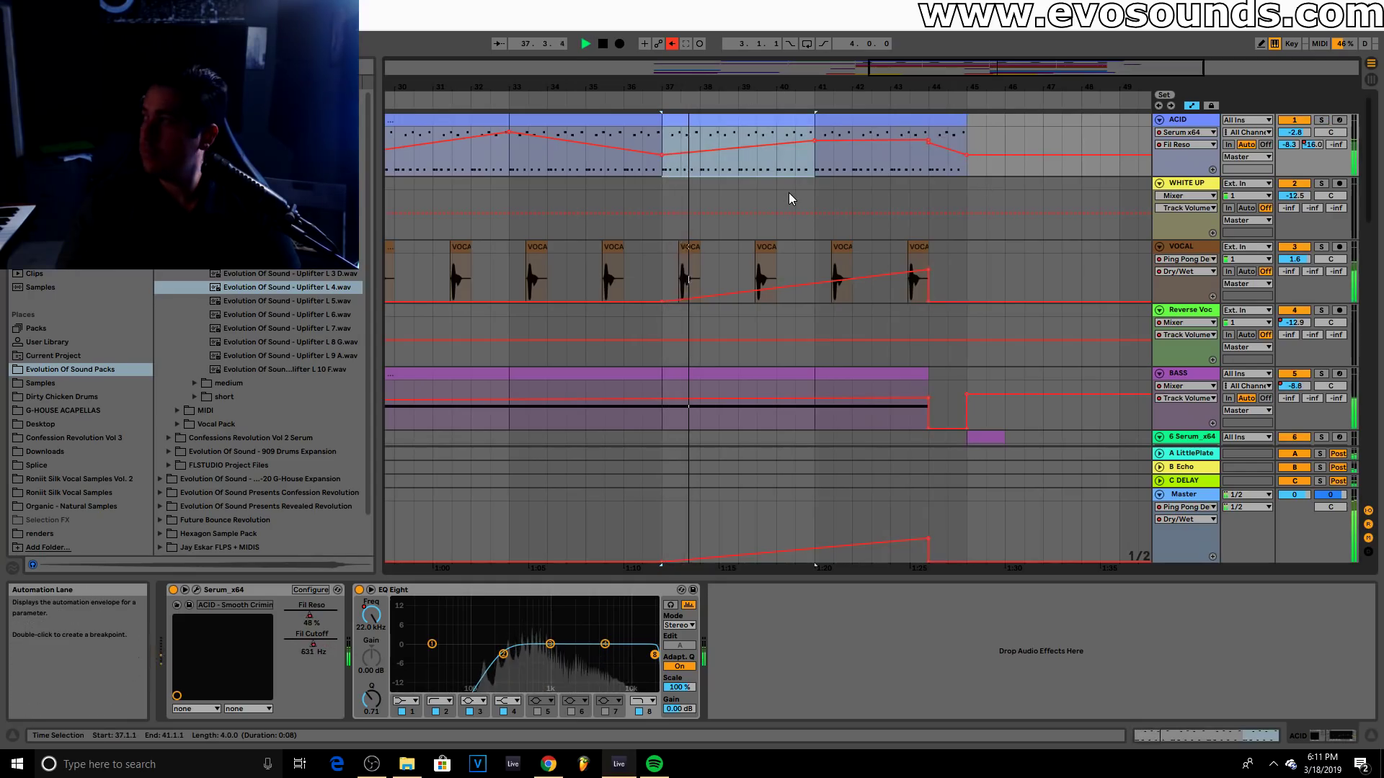
Set the VOCAL track volume to 2.8 dB and the ACID track volume to -1.0 dB while auditioning the build-up
scroll(1078, 247, "down", 1)
left_click(1190, 241)
left_click(1295, 244)
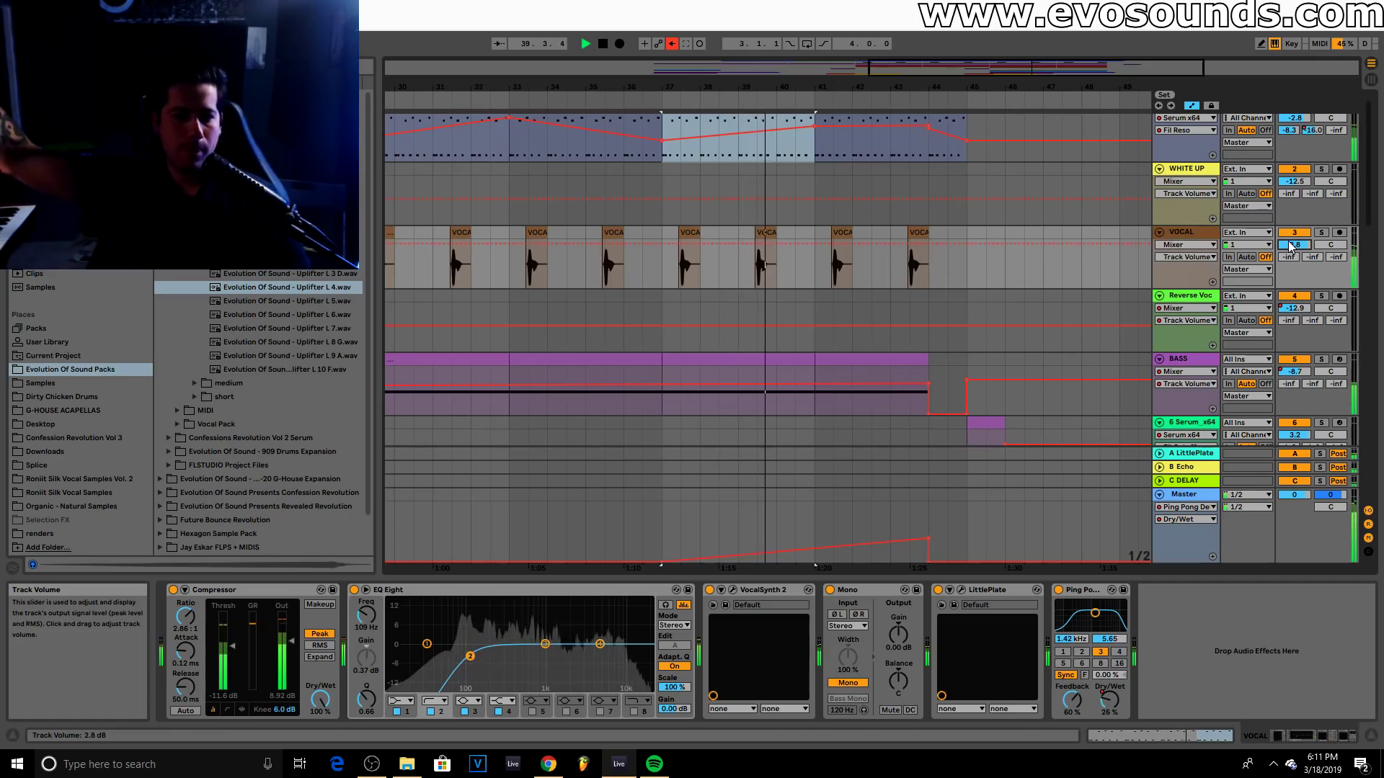
left_click_drag(930, 67, 930, 53)
scroll(1019, 269, "up", 1)
left_click_drag(1295, 133, 1296, 120)
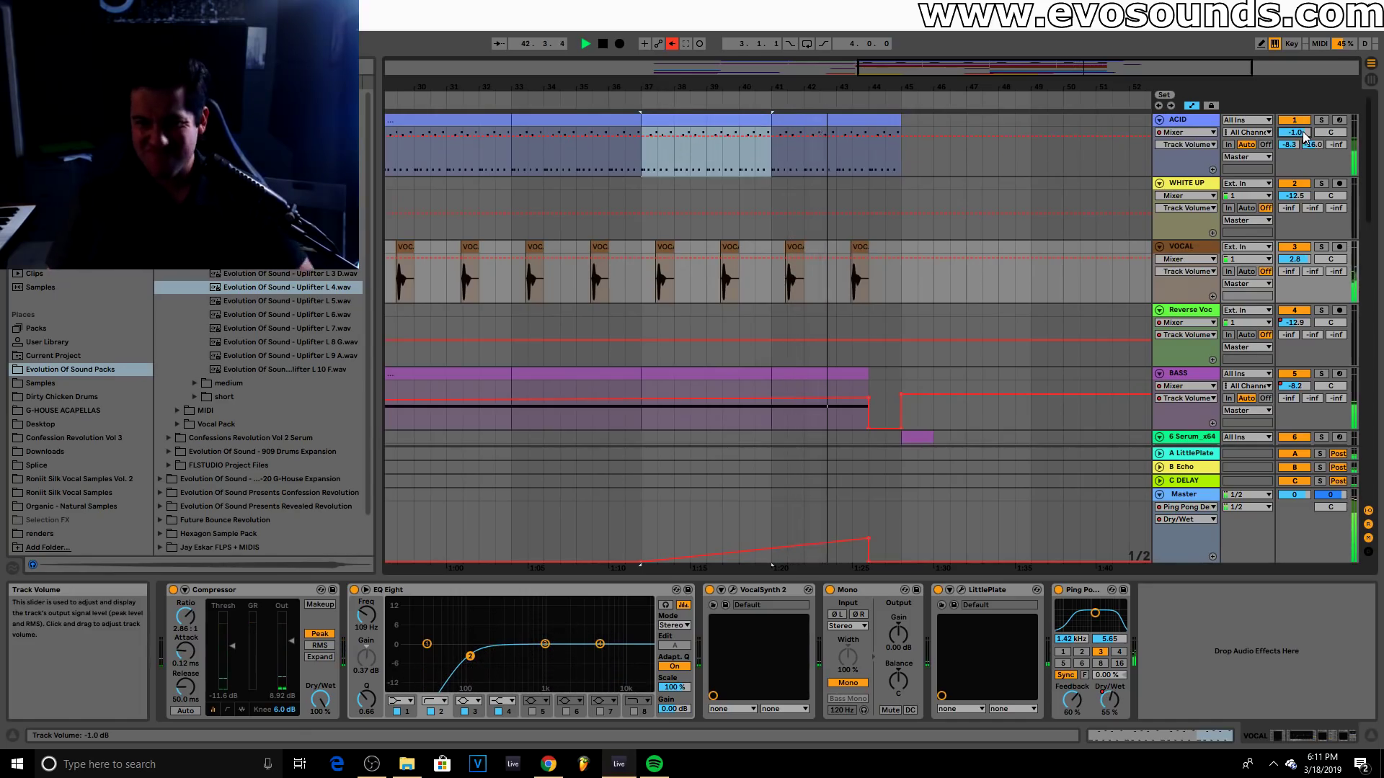
scroll(1091, 244, "down", 6)
scroll(1092, 244, "down", 2)
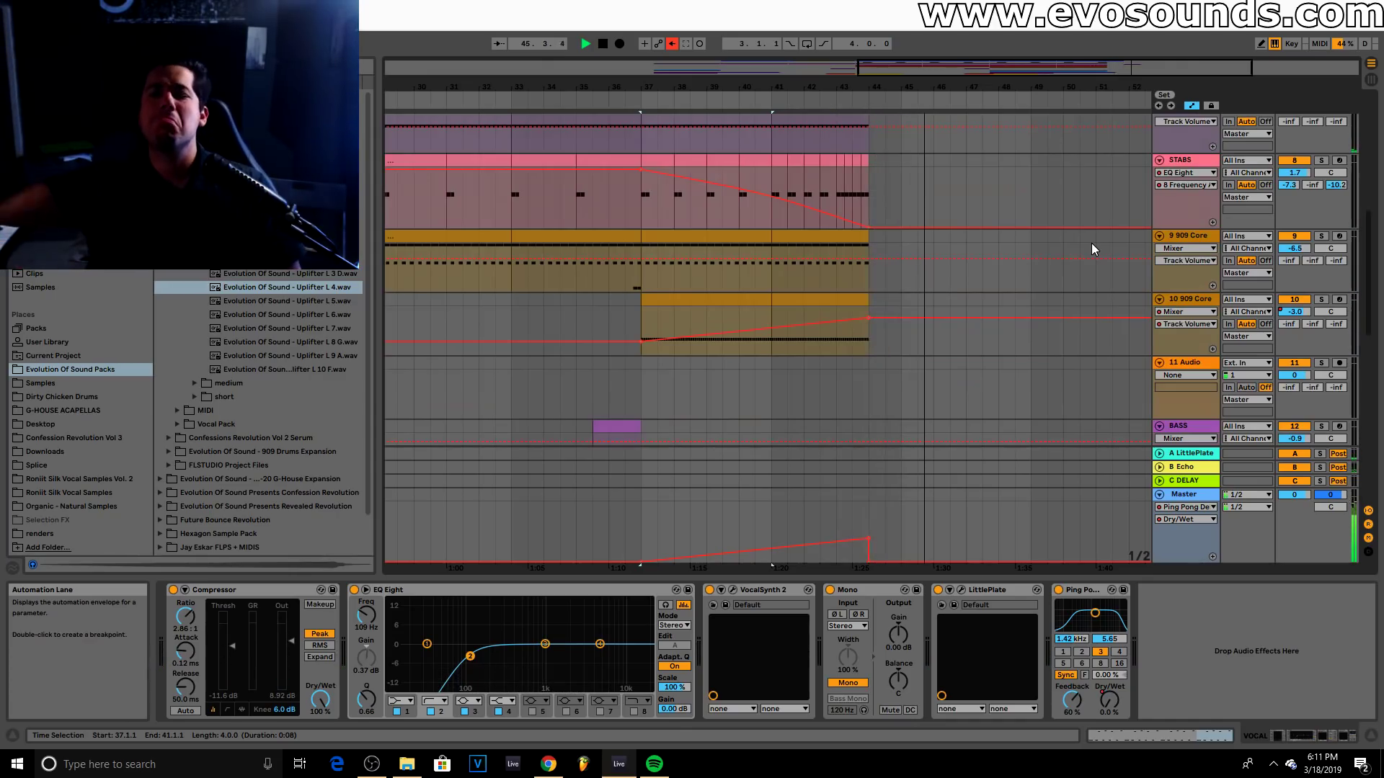
key("space")
Solo the VOCAL track and reshape its Ping Pong Delay Dry/Wet automation to taper from bar 44 to 0% at bar 45
scroll(1081, 238, "up", 2)
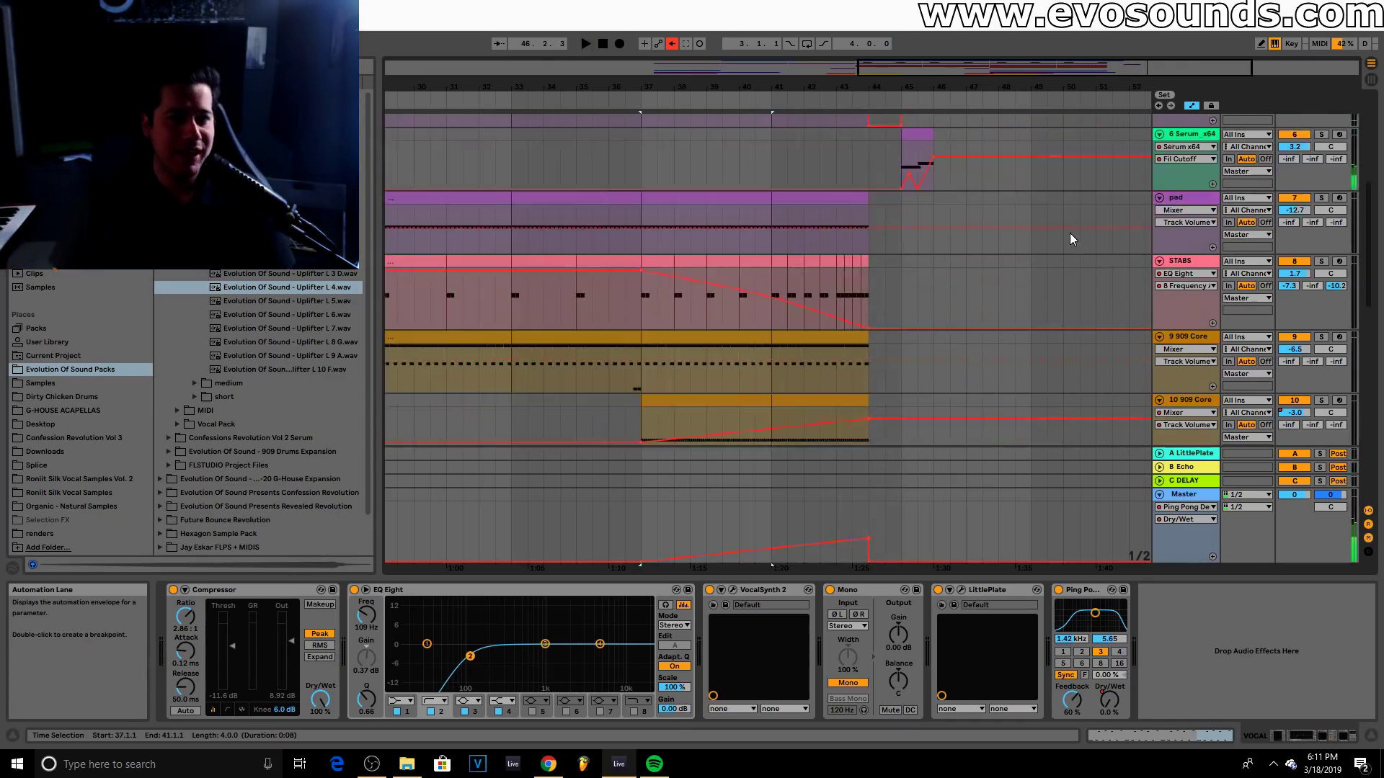
scroll(1069, 239, "up", 3)
left_click(858, 284)
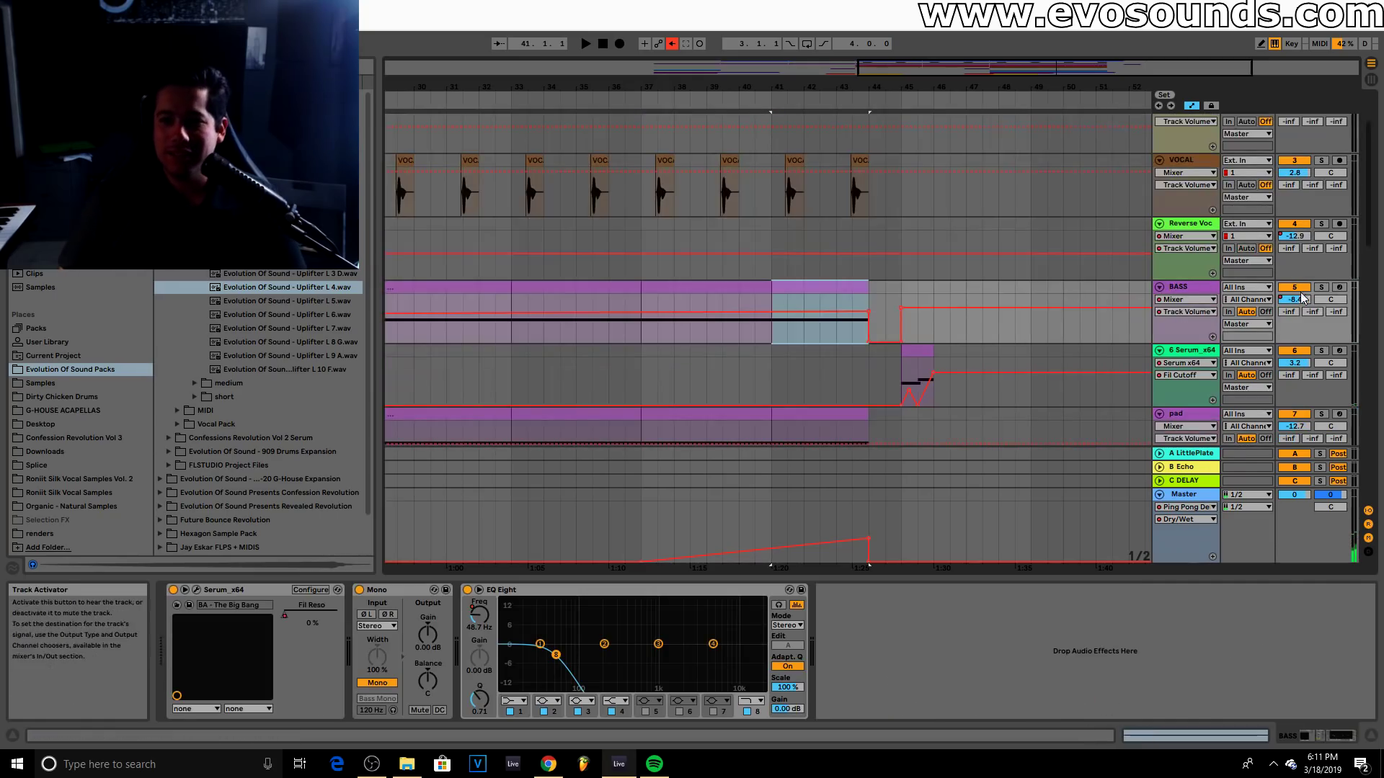
scroll(804, 223, "up", 2)
left_click(852, 285)
left_click(1321, 247)
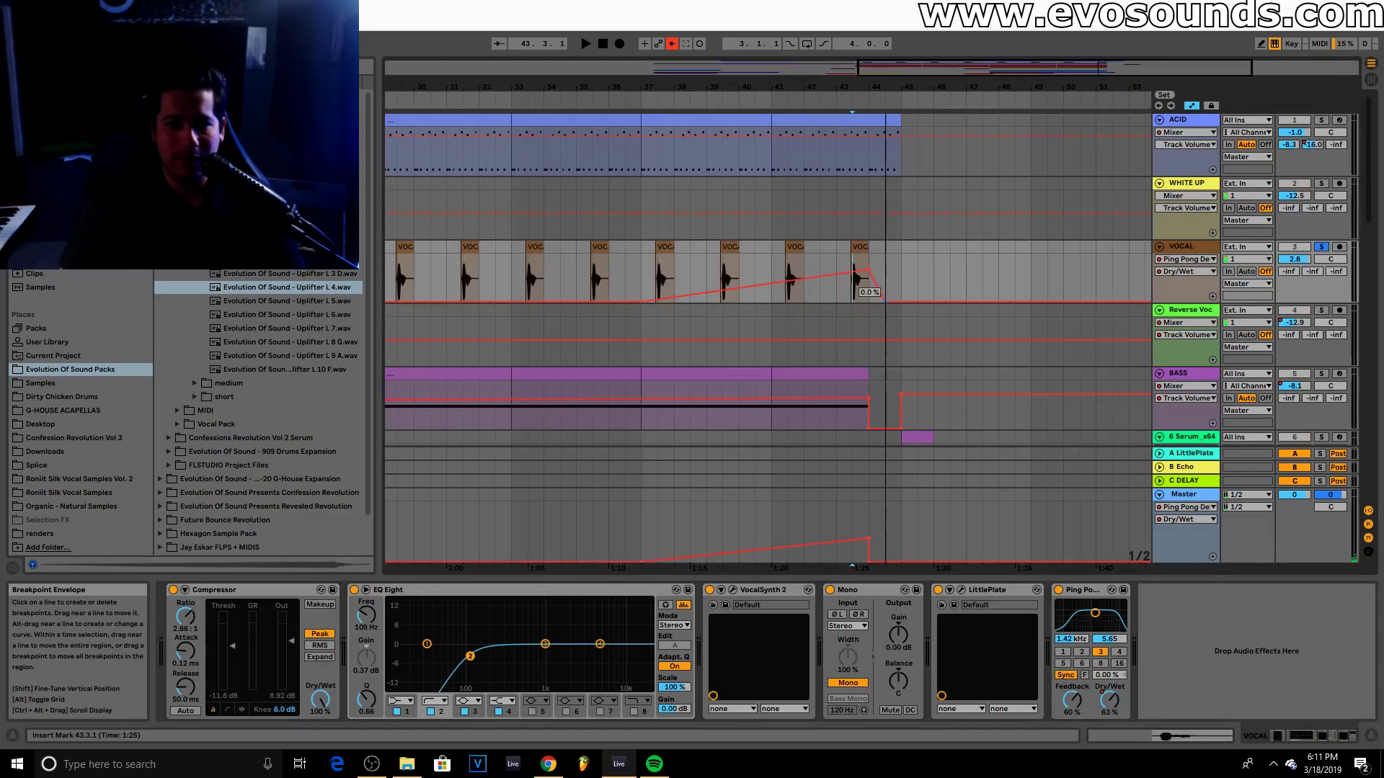
key("space")
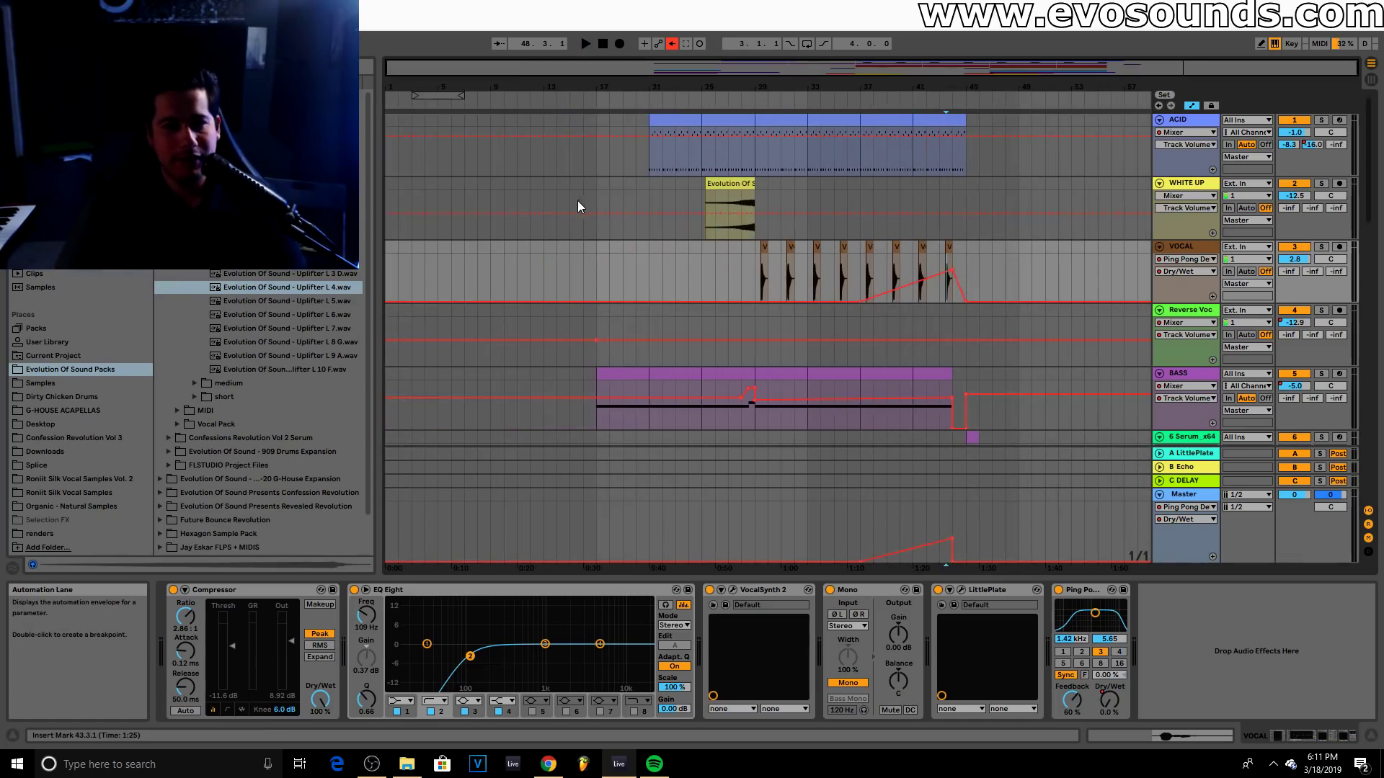
Play the unsoloed arrangement from bar 17 and review all tracks leading into the build-up
left_click(598, 201)
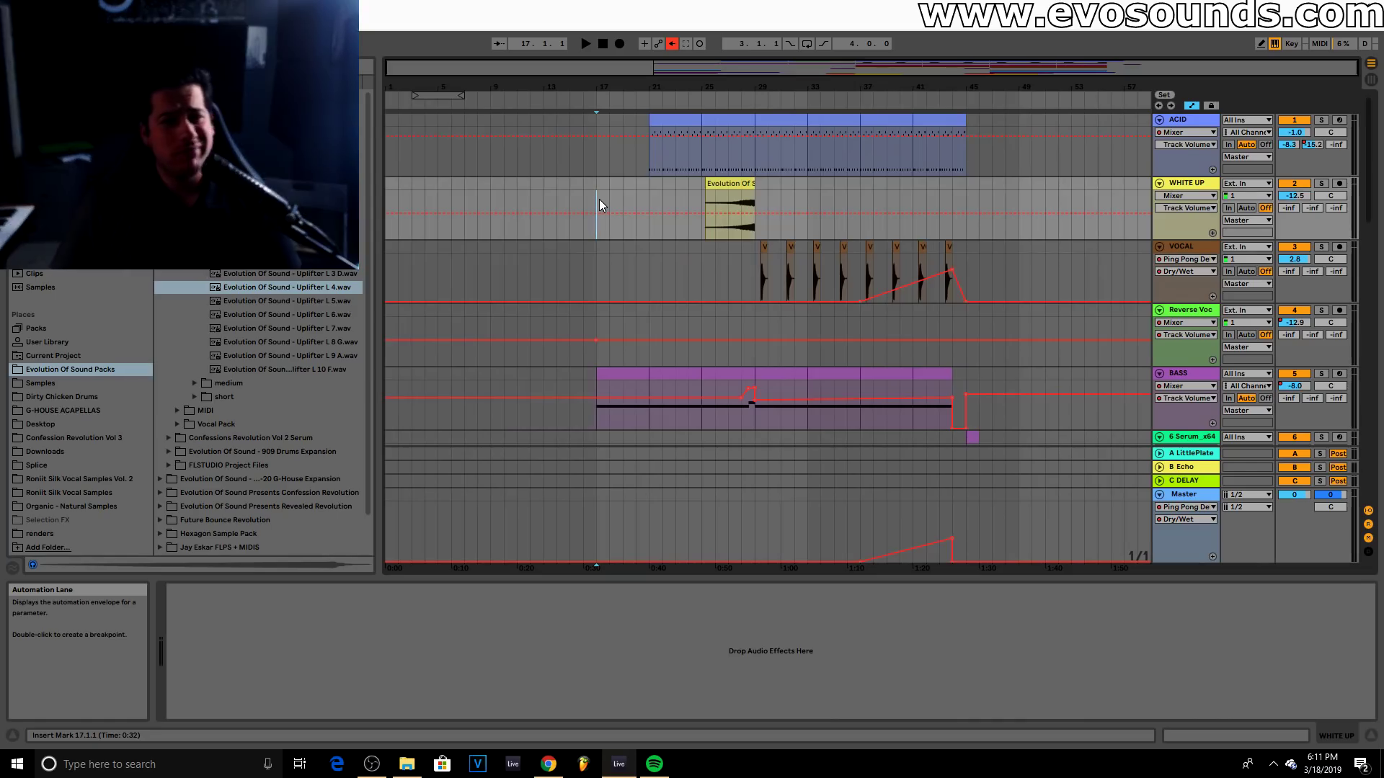
key("space")
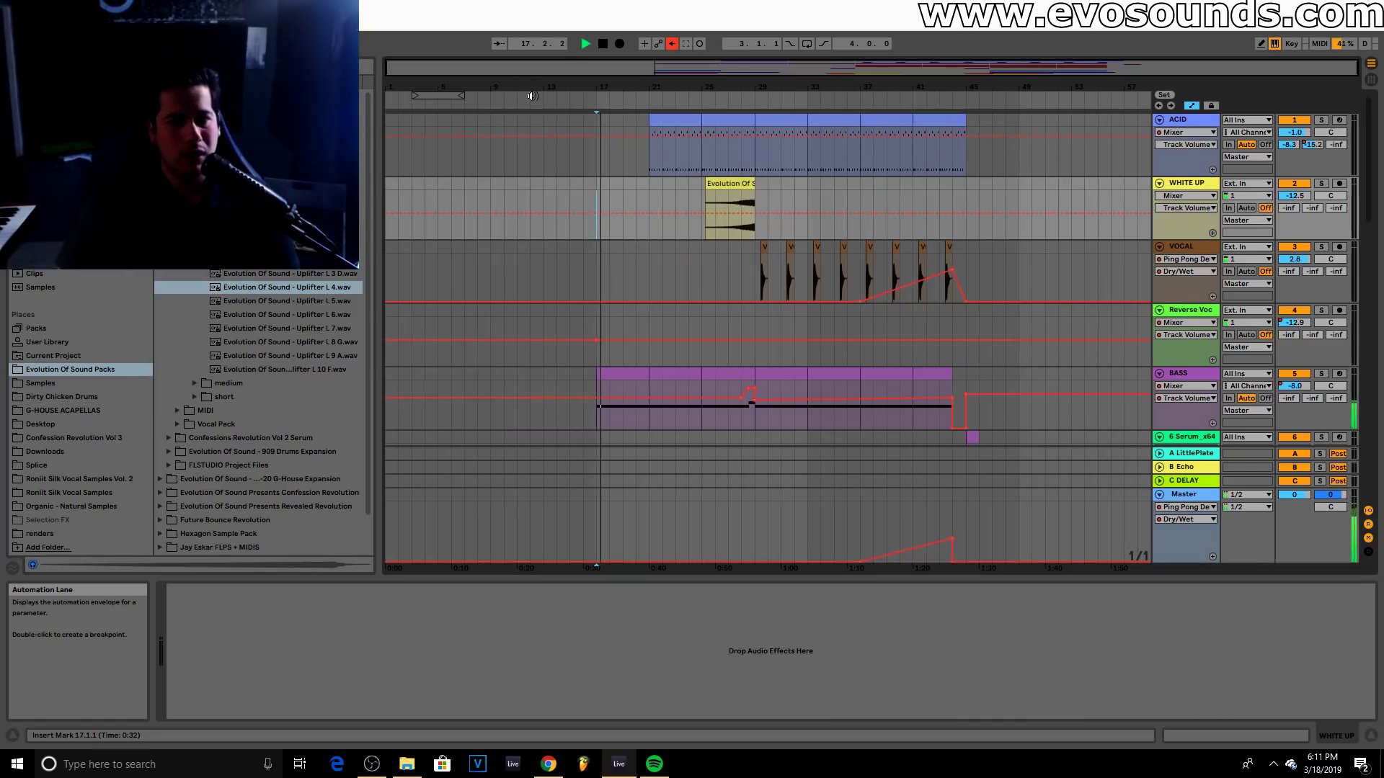
left_click_drag(626, 68, 626, 108)
left_click(836, 184)
left_click_drag(789, 68, 751, 171)
scroll(751, 172, "down", 8)
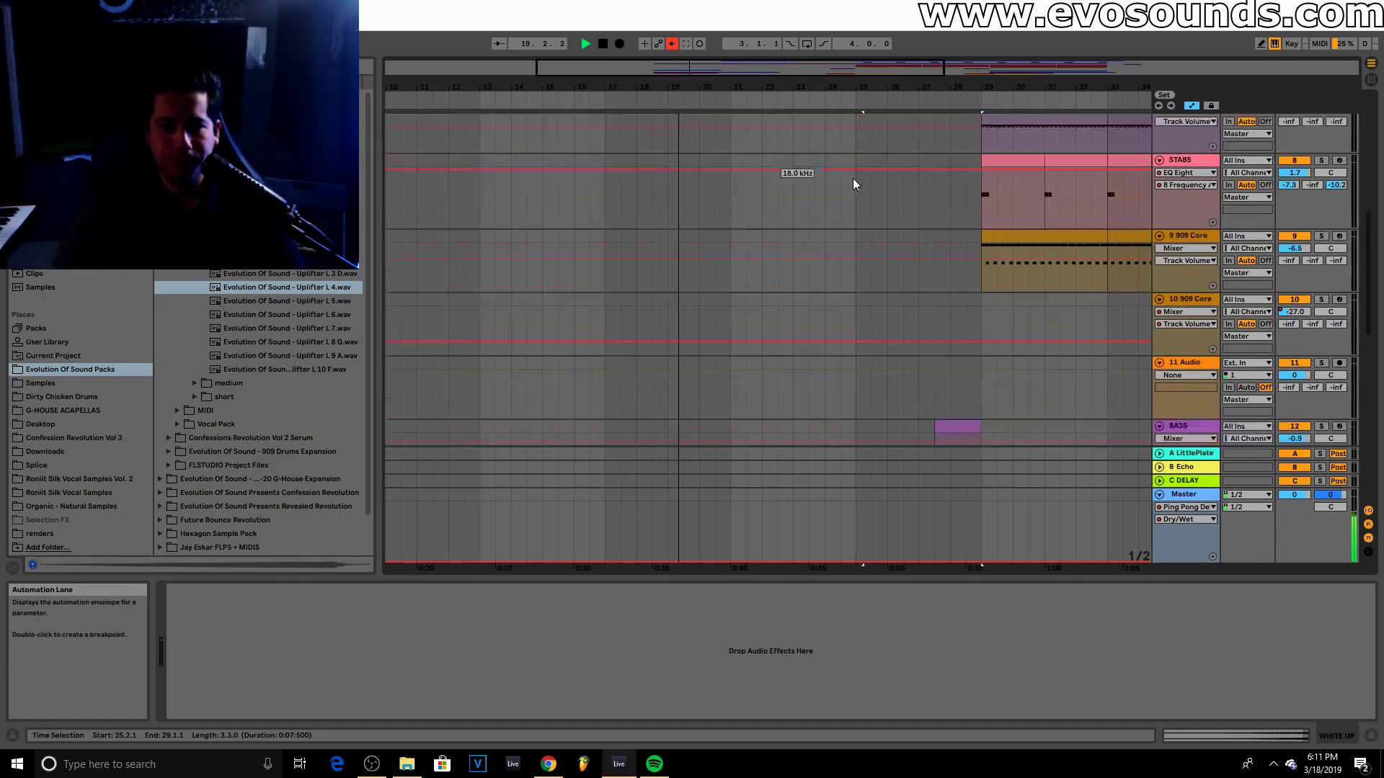
left_click(1045, 256)
left_click_drag(817, 64, 864, 92)
scroll(957, 196, "up", 8)
left_click(1182, 186)
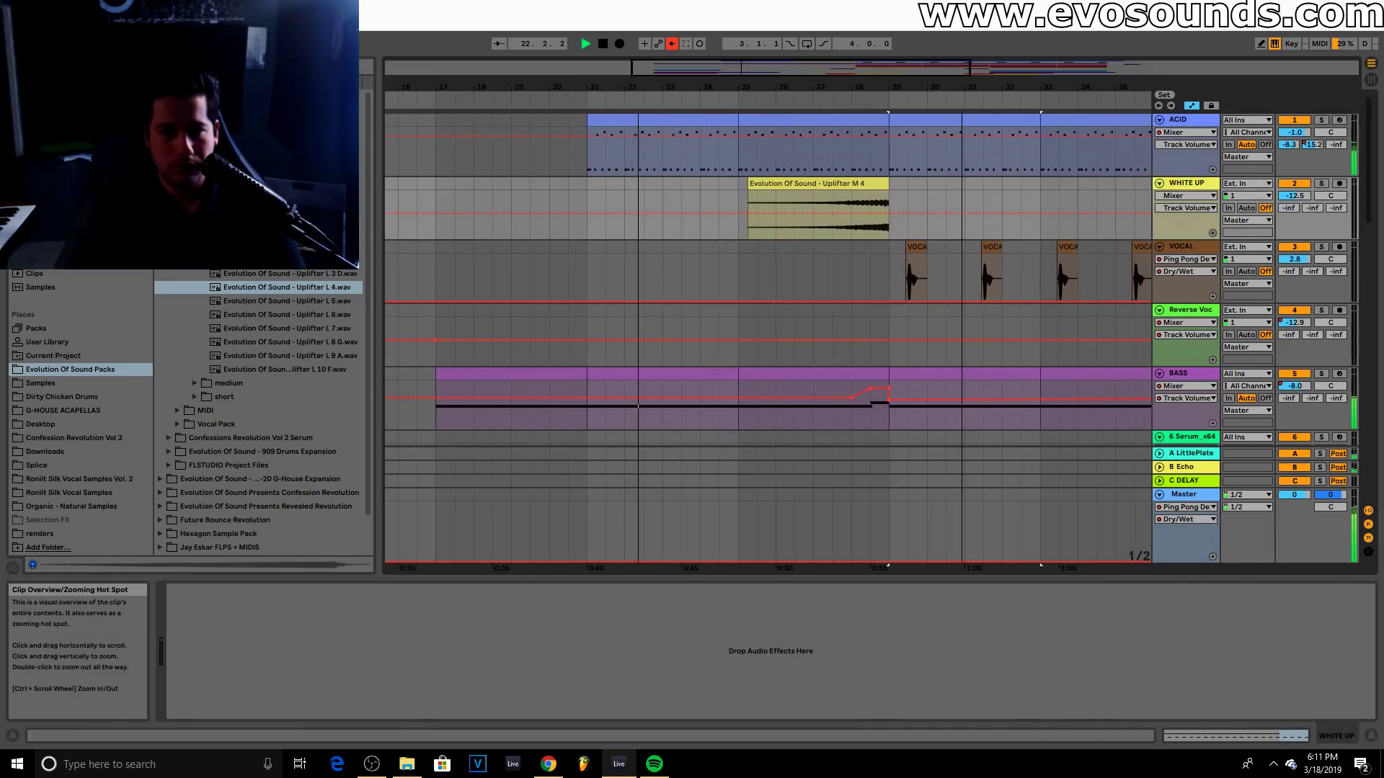
scroll(996, 230, "down", 8)
scroll(1072, 271, "down", 5)
left_click_drag(1072, 86, 829, 68)
scroll(1203, 239, "up", 10)
scroll(1190, 261, "up", 2)
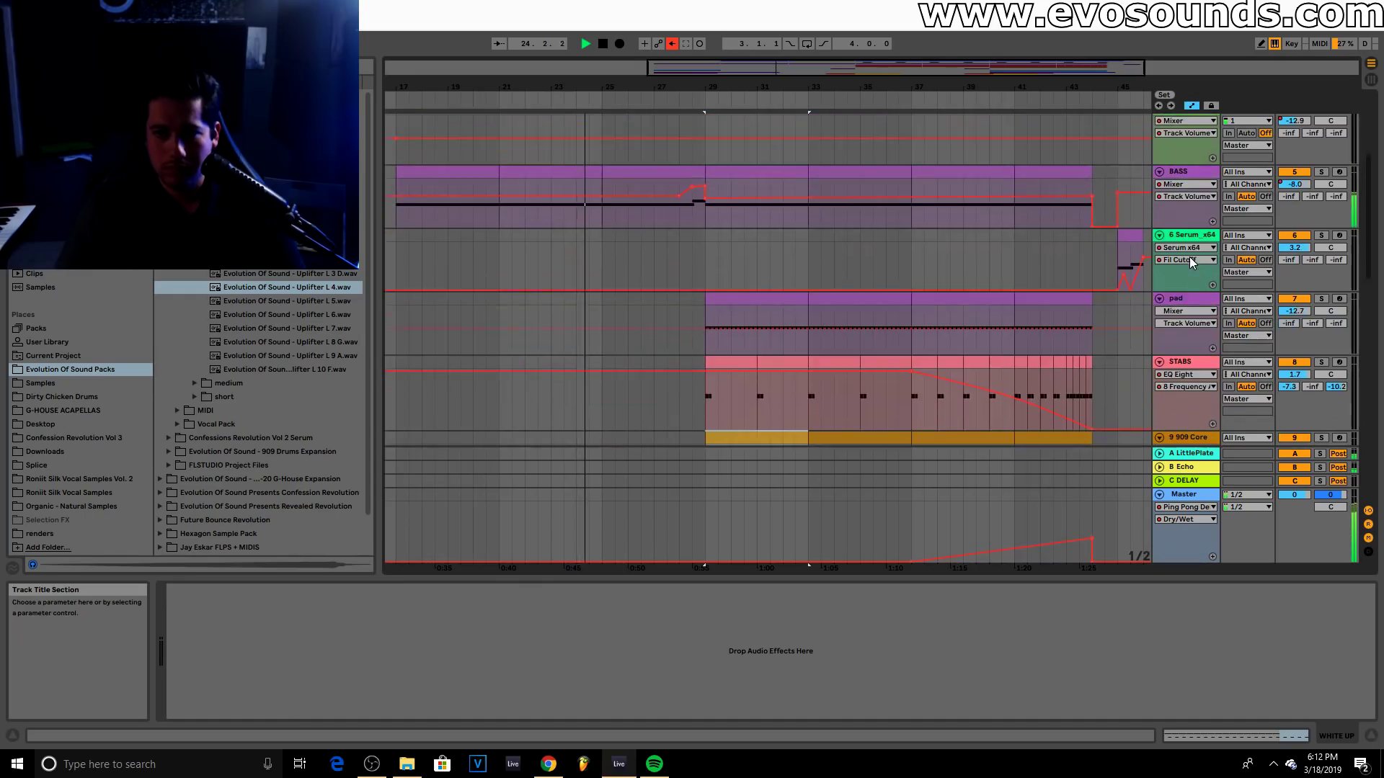
Insert a new MIDI track below the pad track and name it white noise
left_click(1185, 299)
key("ctrl+shift+t")
type("white nois")
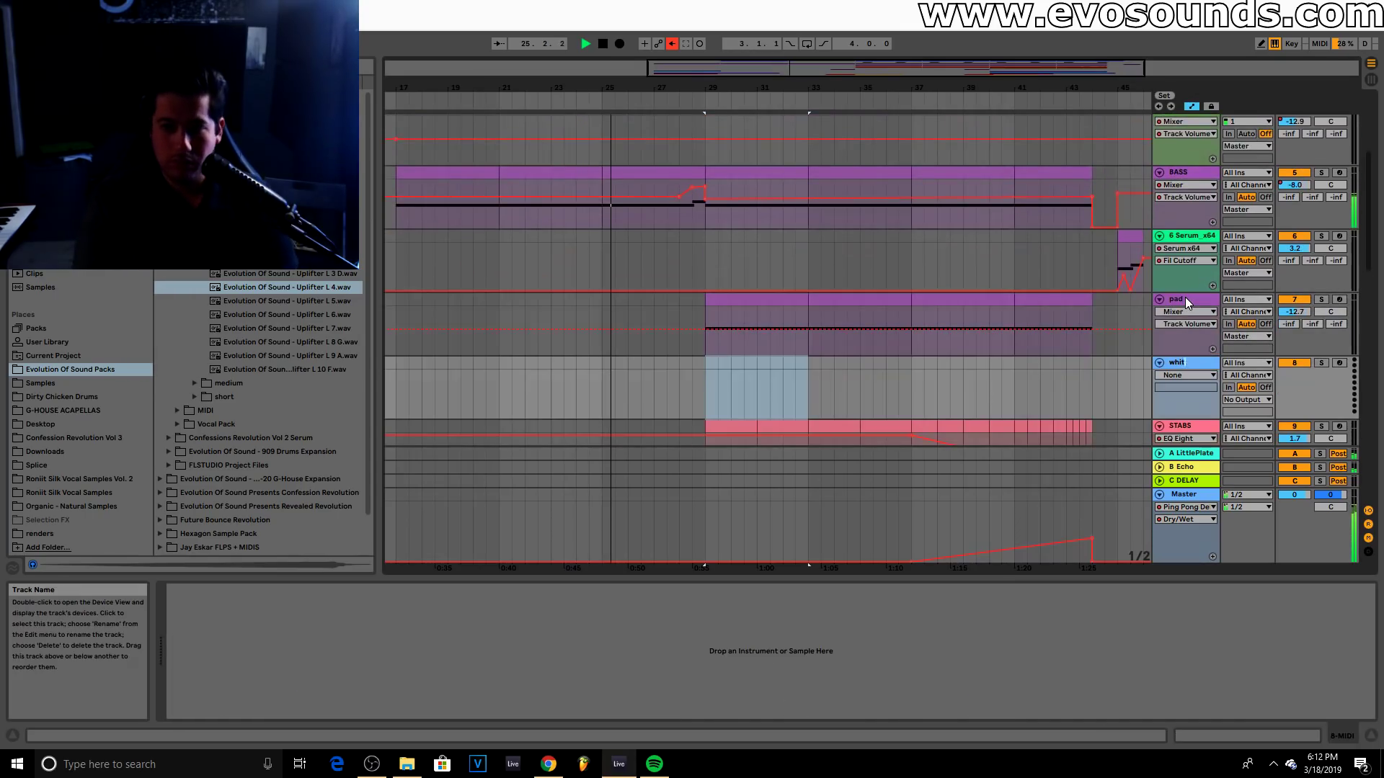
type("e")
key("Return")
Load Serum on the white noise track, turn off oscillator A, and enable the noise oscillator with the J106 HP sample
left_click(36, 261)
left_click(217, 66)
type("ser")
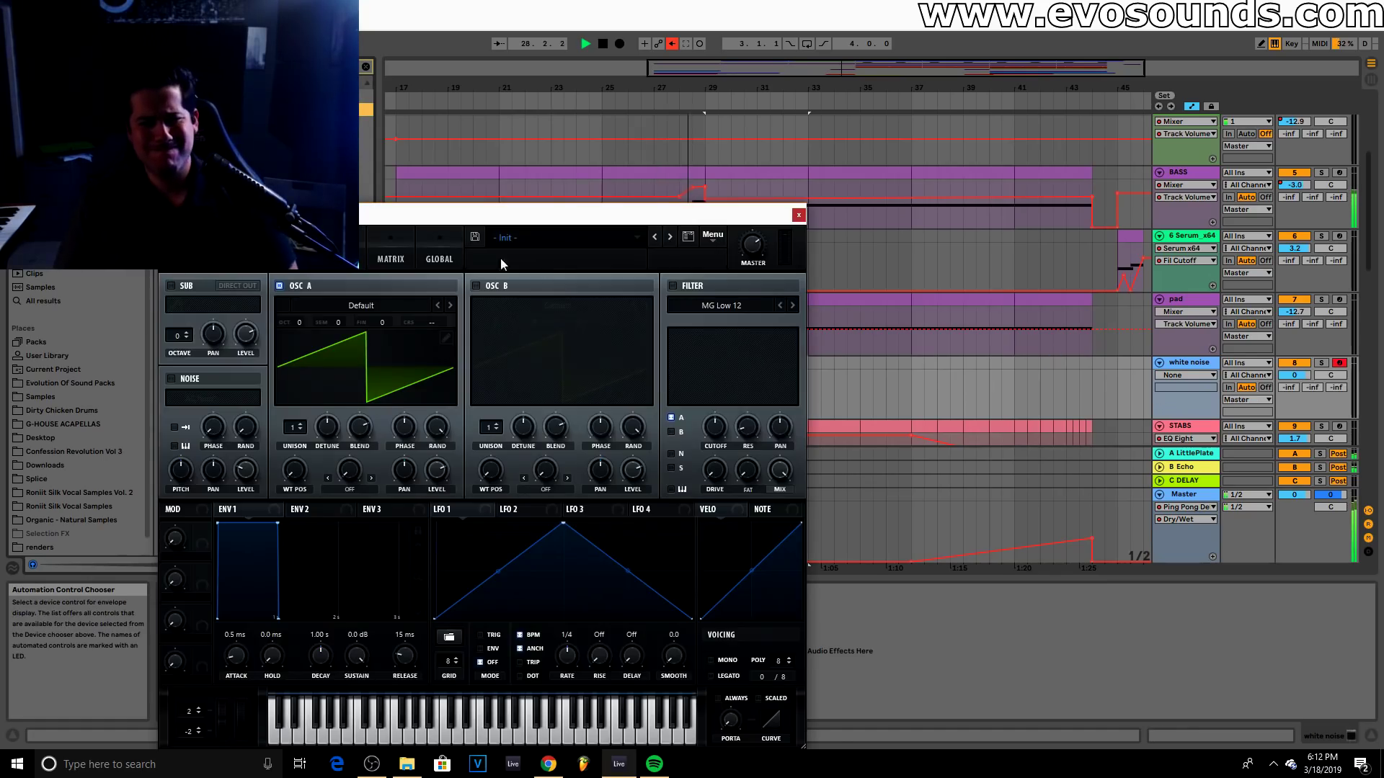
left_click(280, 285)
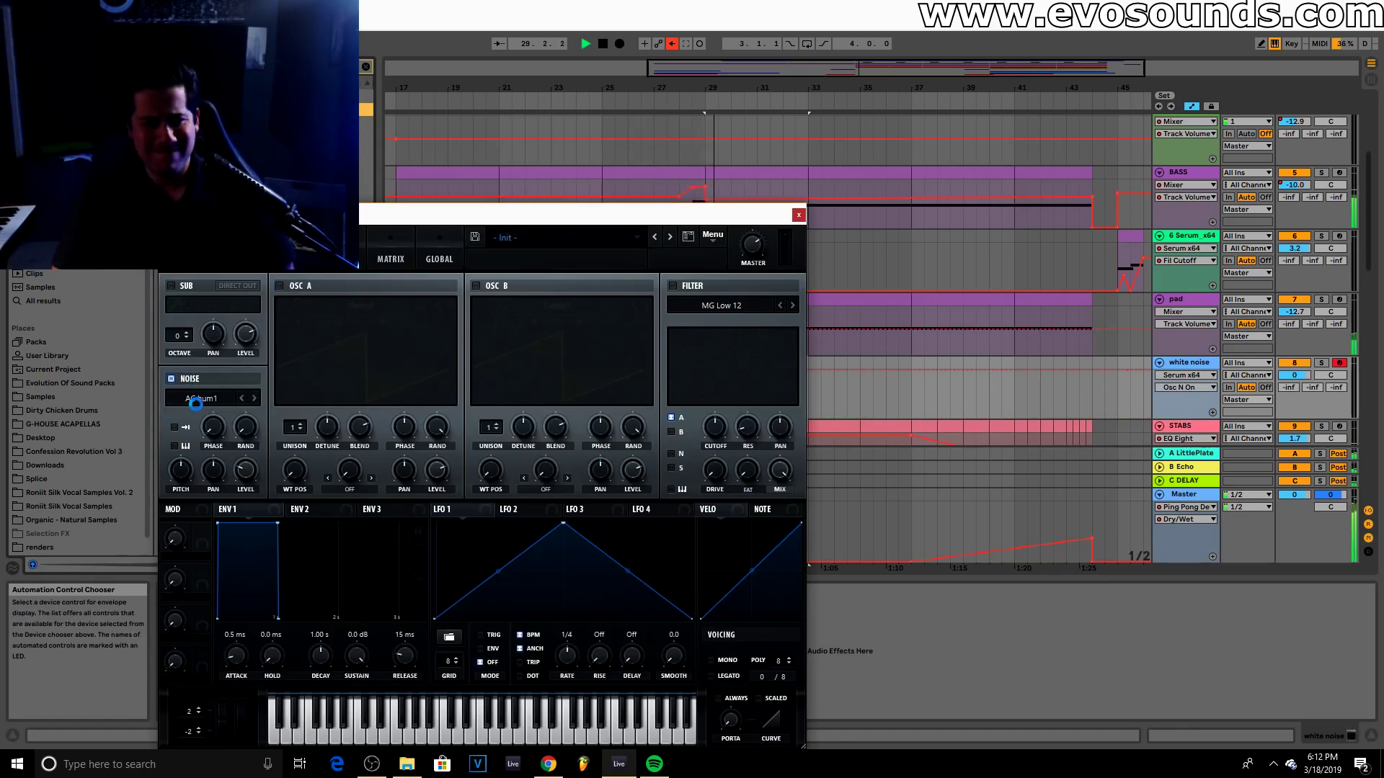
left_click(196, 401)
mouse_move(371, 63)
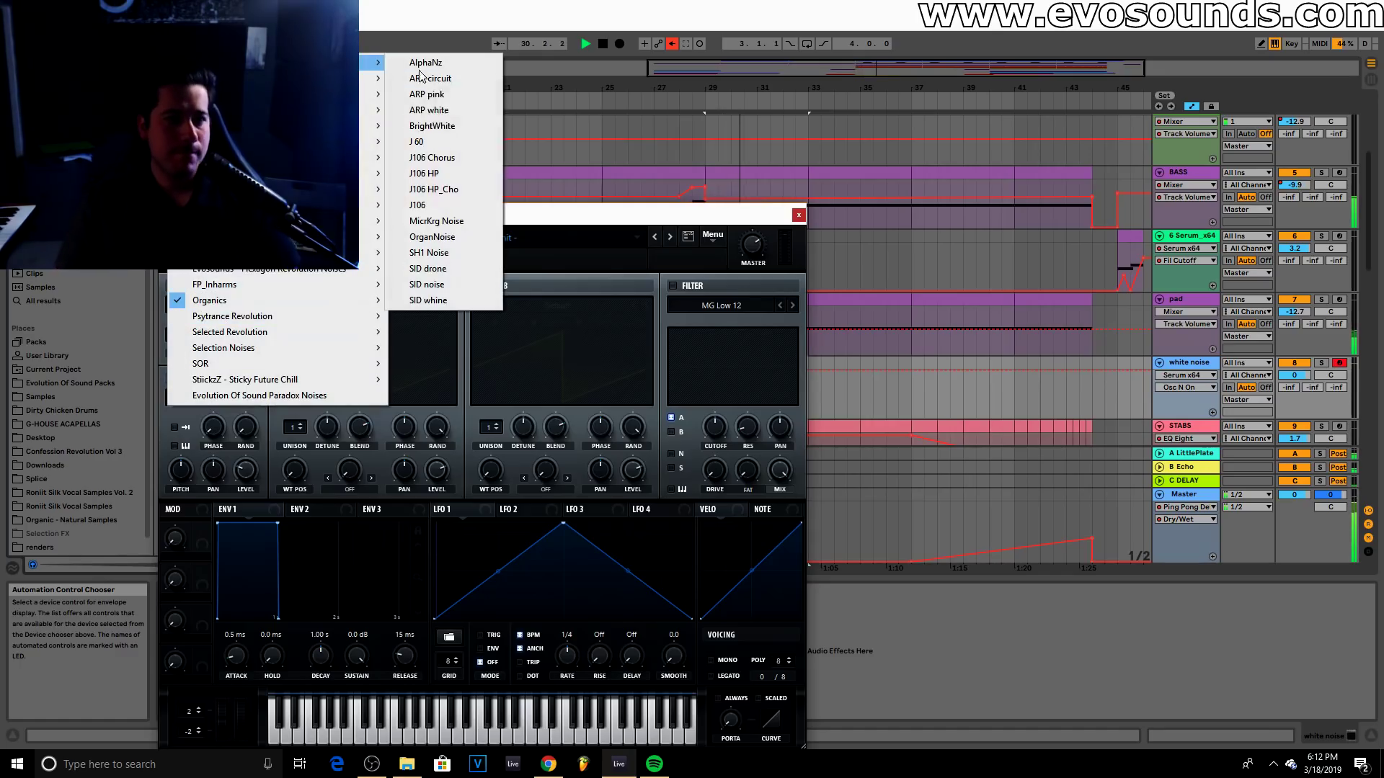
left_click(452, 173)
Raise Serum's noise oscillator level and set the white noise track volume to -6.4 dB
mouse_move(1295, 375)
left_mouse_down()
mouse_move(1294, 403)
mouse_move(1295, 372)
left_mouse_up()
left_click_drag(246, 469, 257, 437)
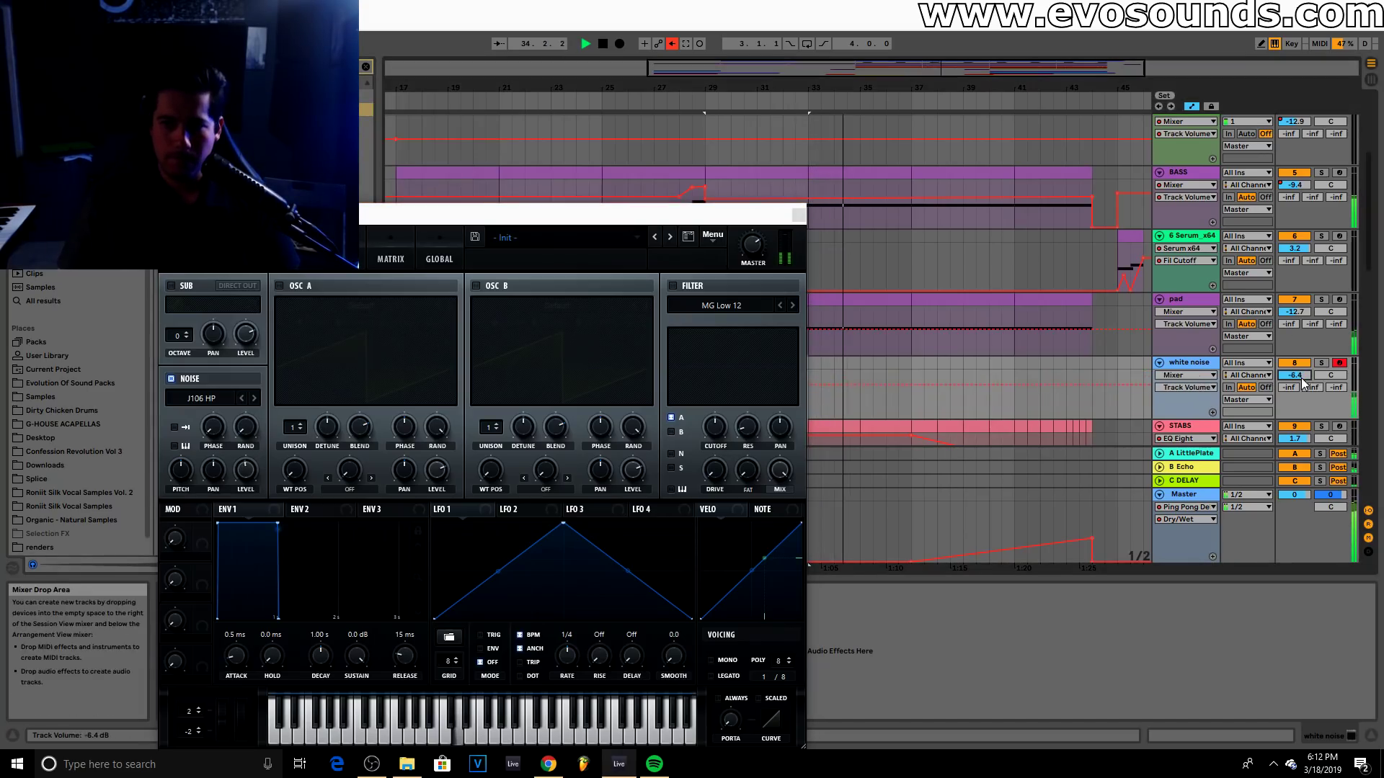
left_click(798, 214)
scroll(711, 333, "down", 2)
key("space")
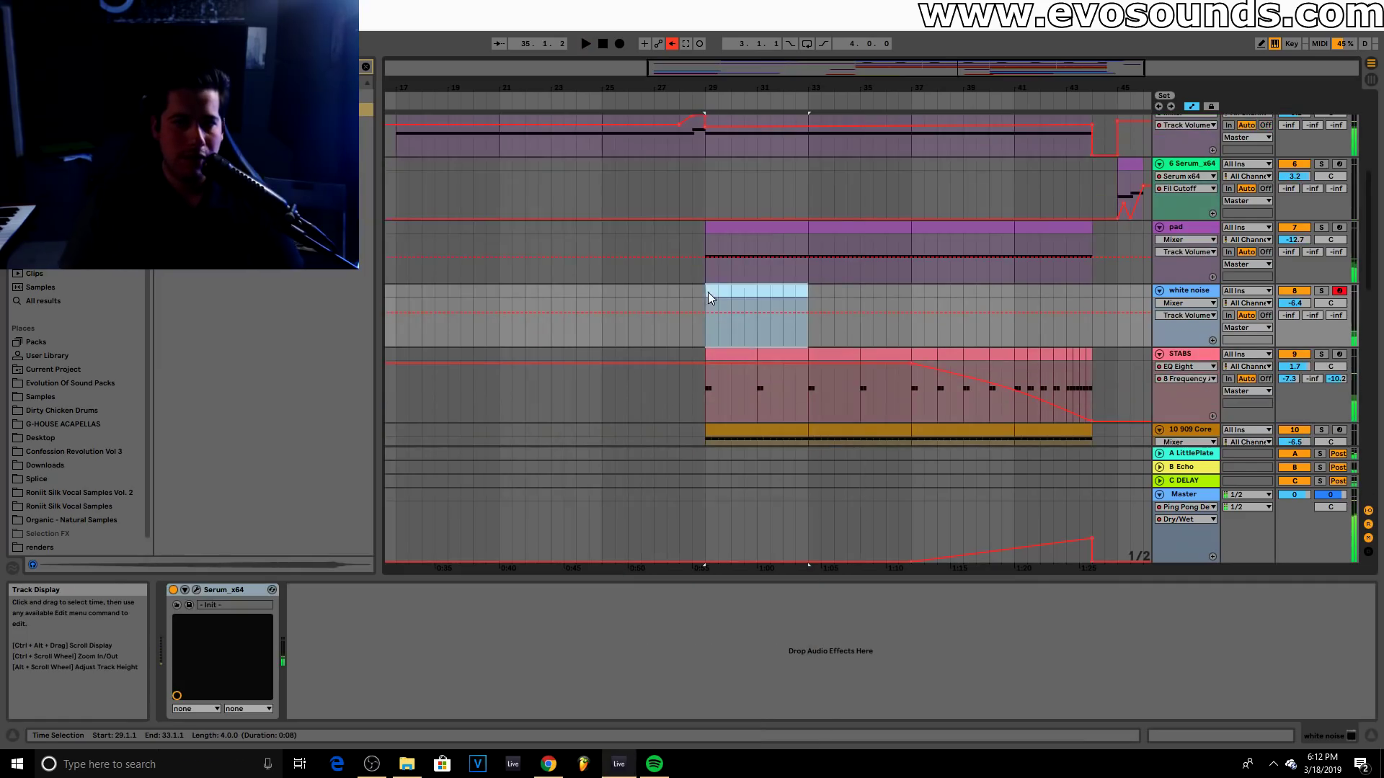
Create a MIDI clip on the white noise track from bar 29 to 37 and fill it with one eight-bar D2 note
key("ctrl+shift+m")
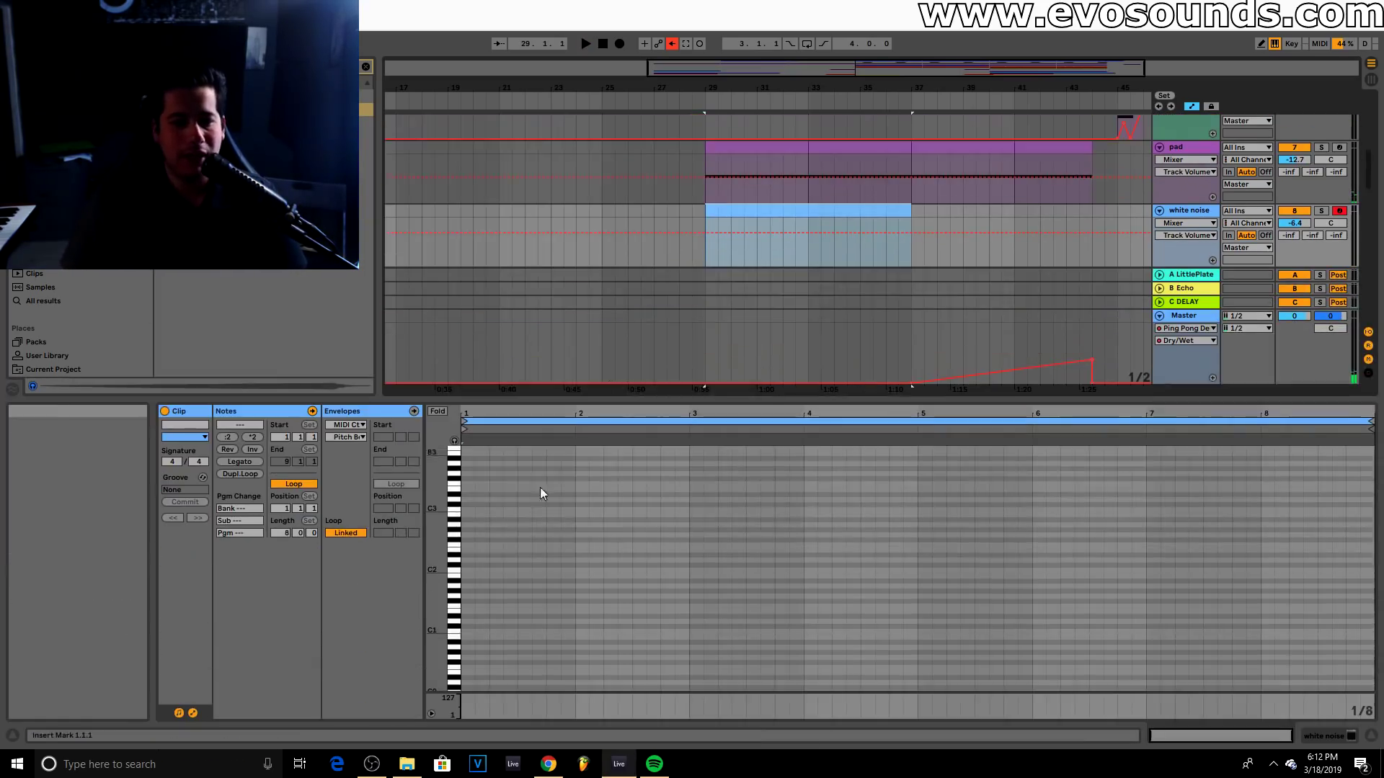
left_click(473, 515)
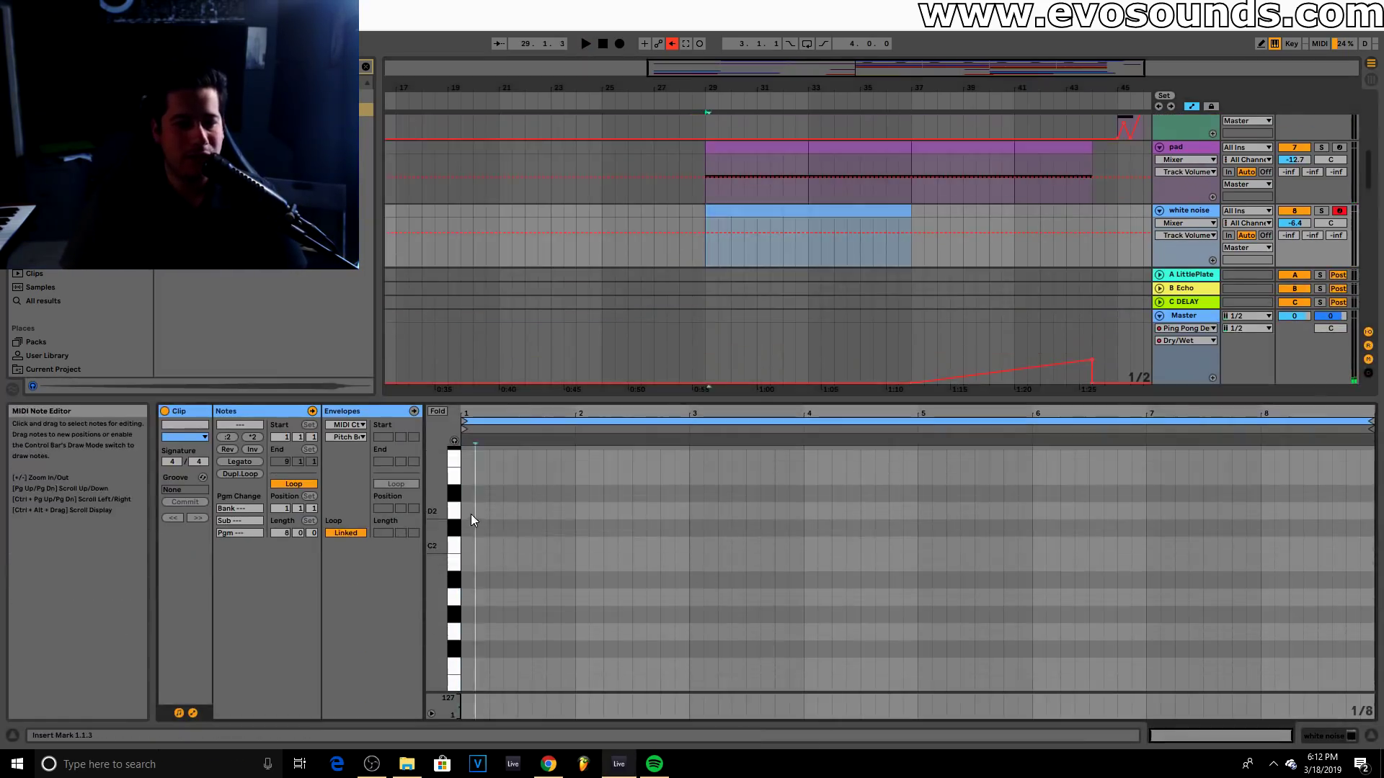
left_click_drag(473, 512, 1376, 531)
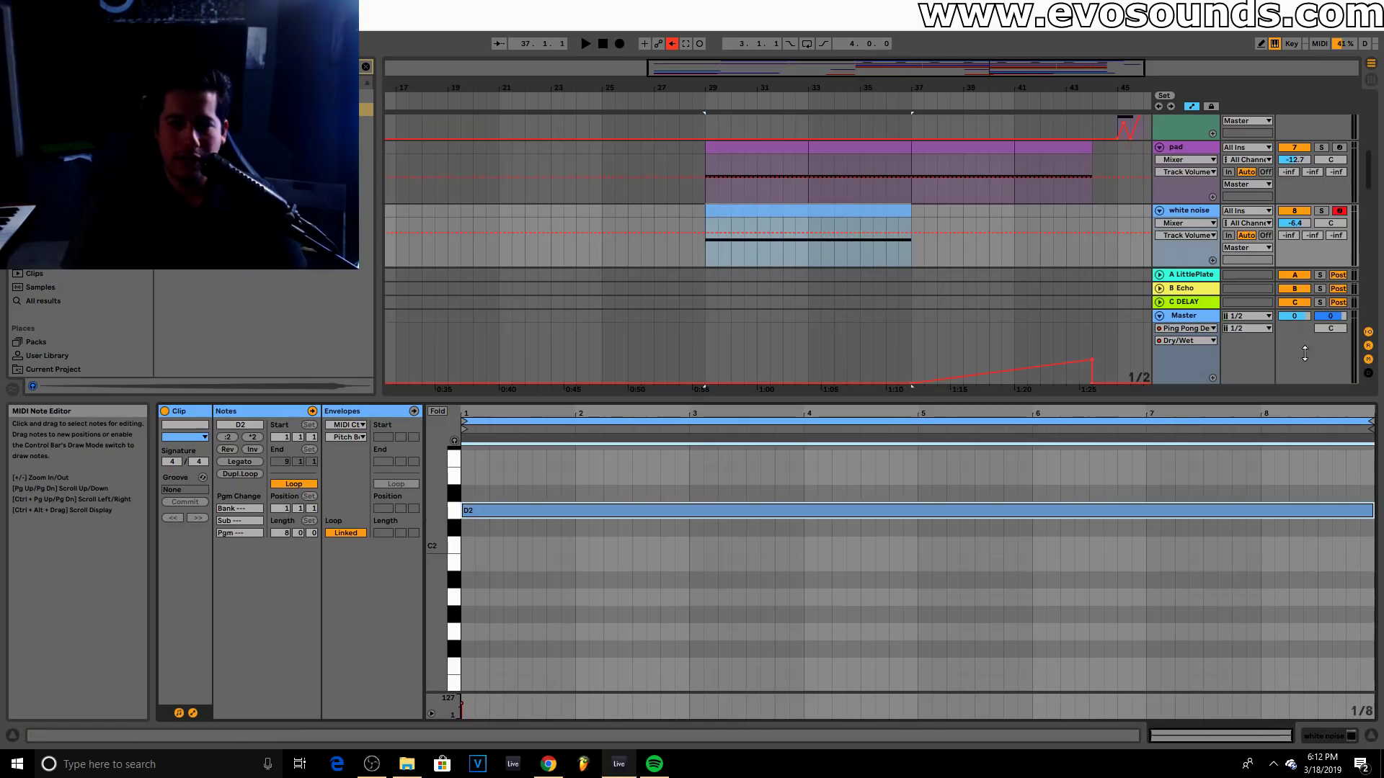
Set the white noise track volume to -11.9 dB and automate it to rise from bar 29 during playback
double_click(1202, 212)
left_click_drag(1295, 224, 1295, 231)
key("space")
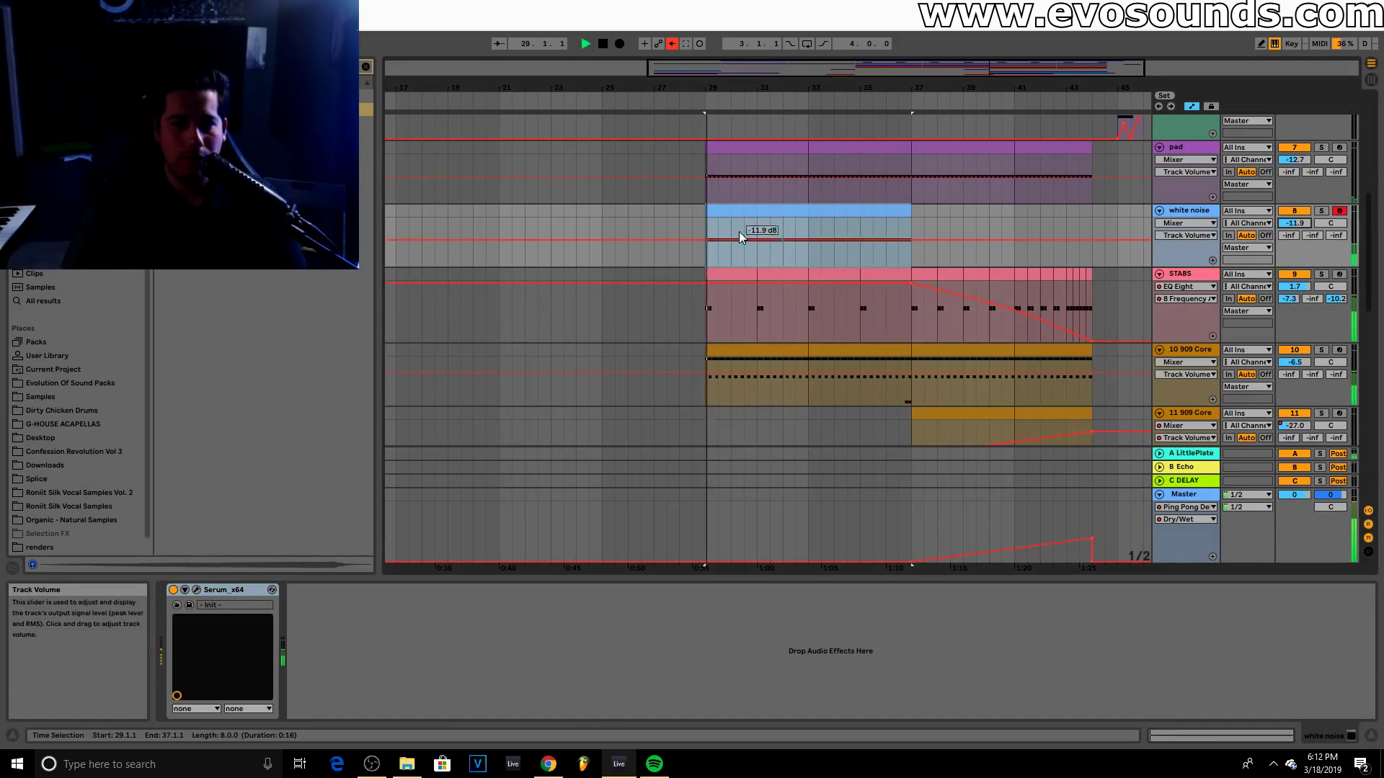
left_click_drag(706, 240, 705, 249)
left_click_drag(911, 249, 911, 239)
Duplicate the white noise clip to bar 37, trim it to bar 44, and extend the volume rise to -1.0 dB there
left_click(889, 214)
key("ctrl+d")
mouse_move(1112, 215)
left_mouse_down()
mouse_move(1089, 215)
mouse_move(1107, 243)
mouse_move(921, 246)
mouse_move(1091, 233)
left_mouse_up()
left_click(911, 249)
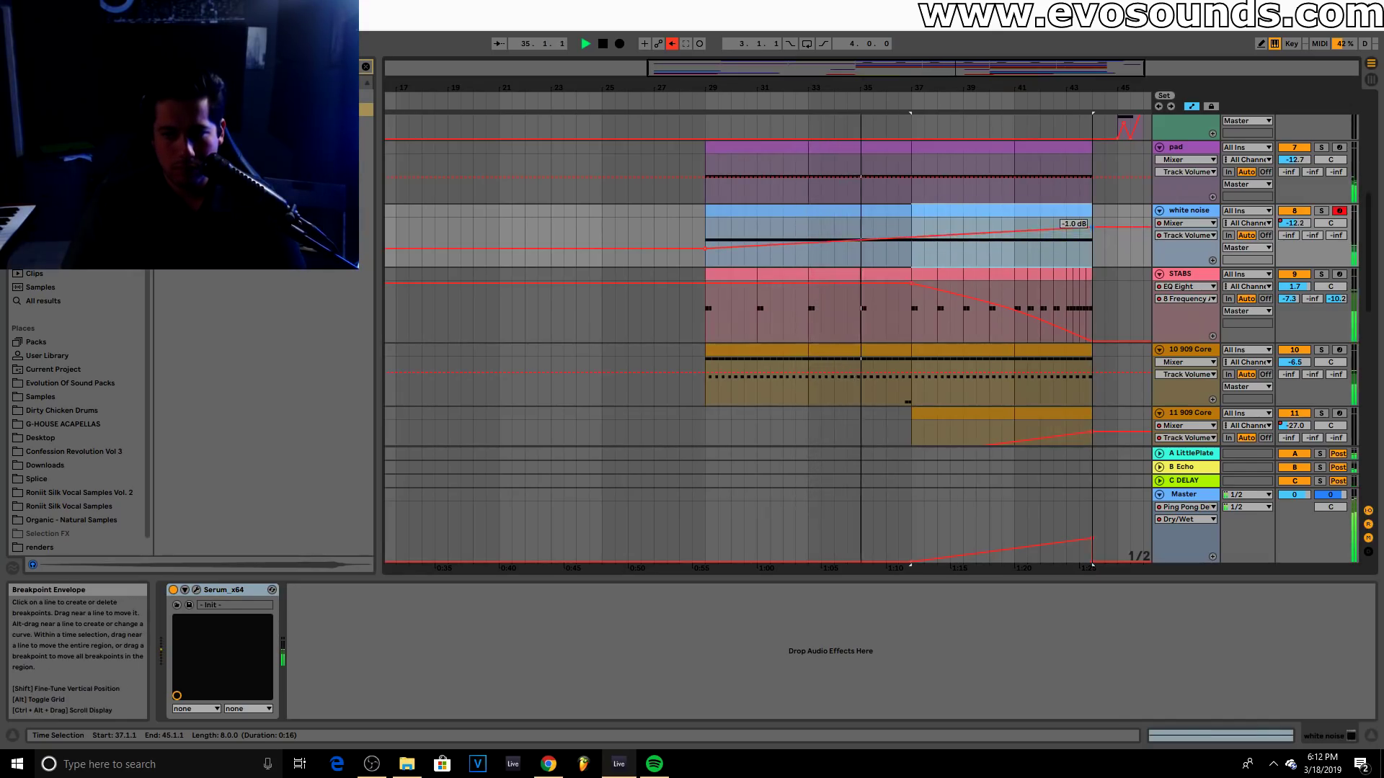
Review the ACID, vocal, bass and other tracks between bars 37 and 44 while the build-up plays
left_click_drag(1053, 83, 954, 122)
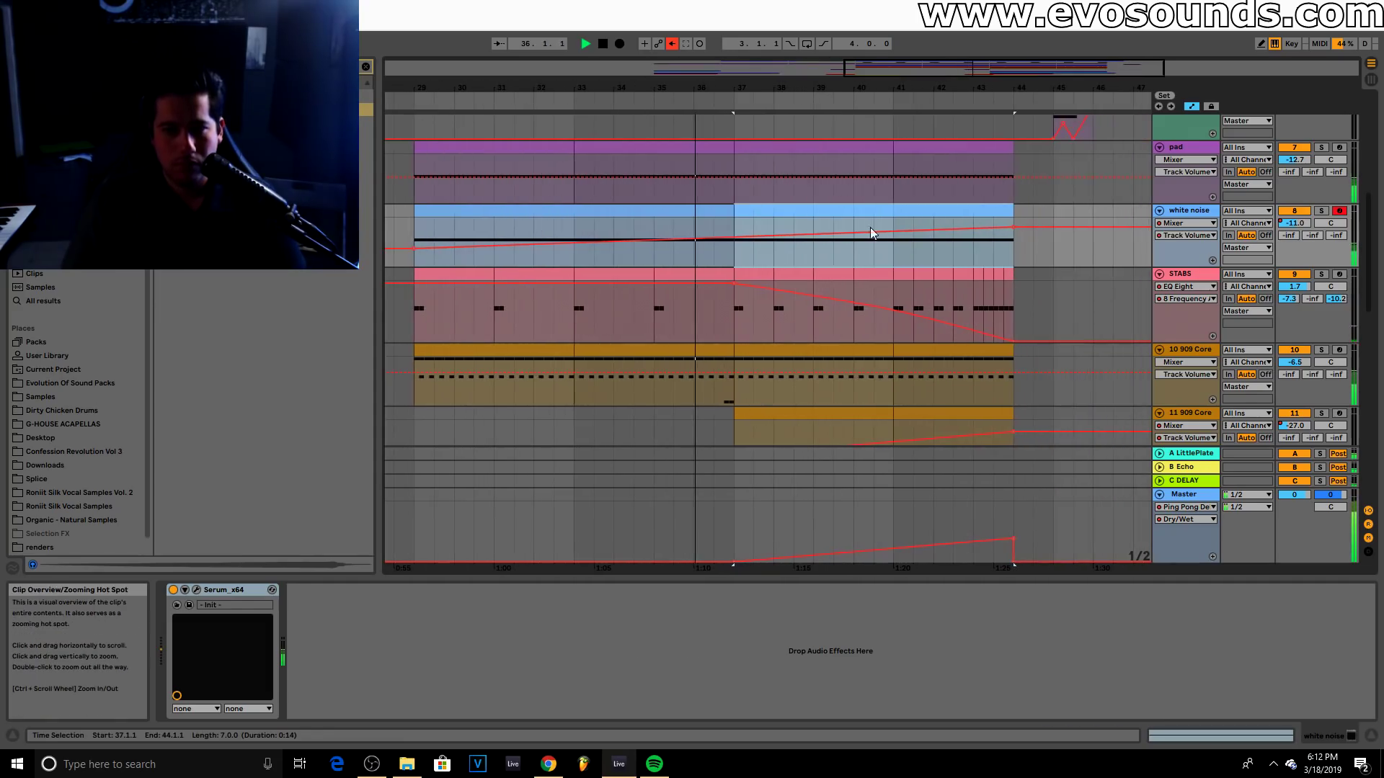
scroll(762, 304, "up", 5)
scroll(777, 301, "up", 1)
scroll(793, 301, "down", 6)
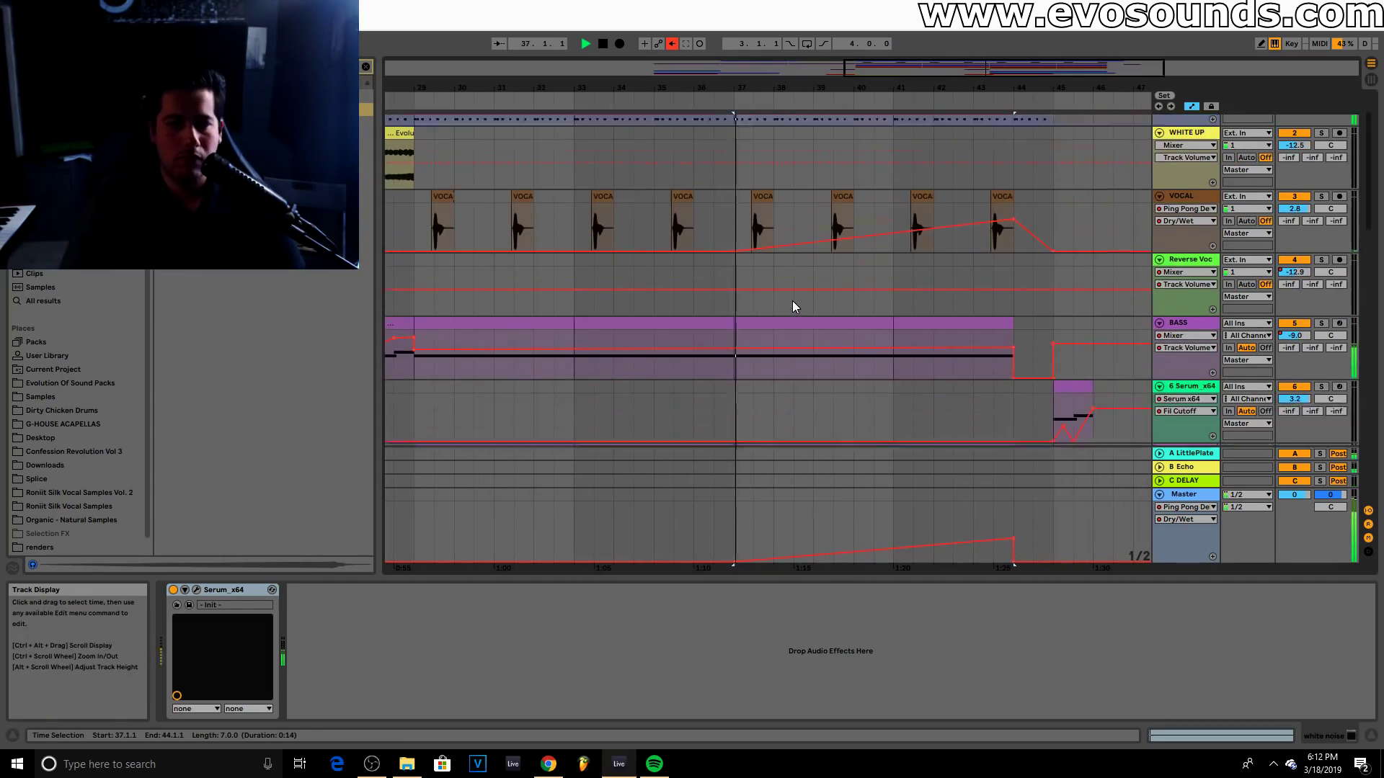
scroll(793, 301, "up", 7)
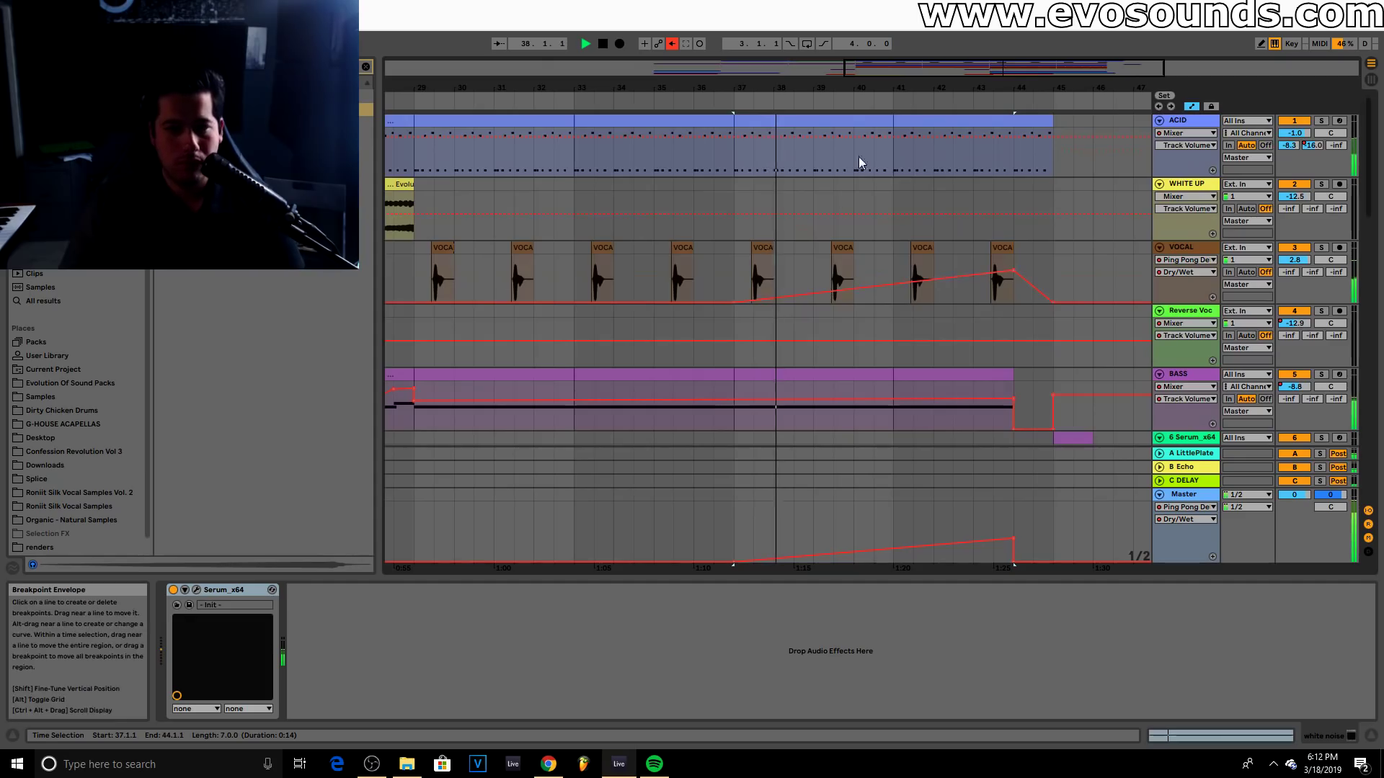
left_click_drag(1033, 88, 1087, 170)
scroll(983, 227, "down", 7)
scroll(988, 232, "up", 5)
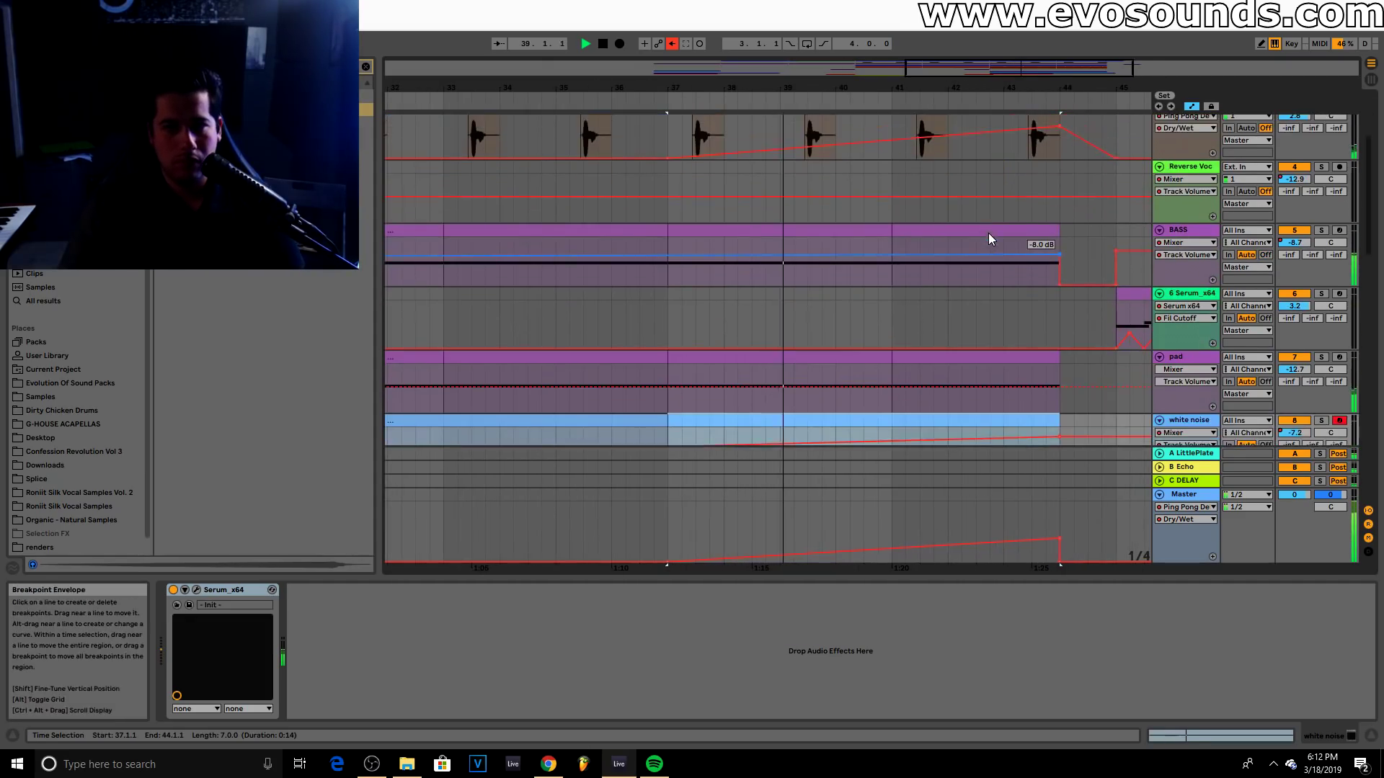
left_click(722, 225)
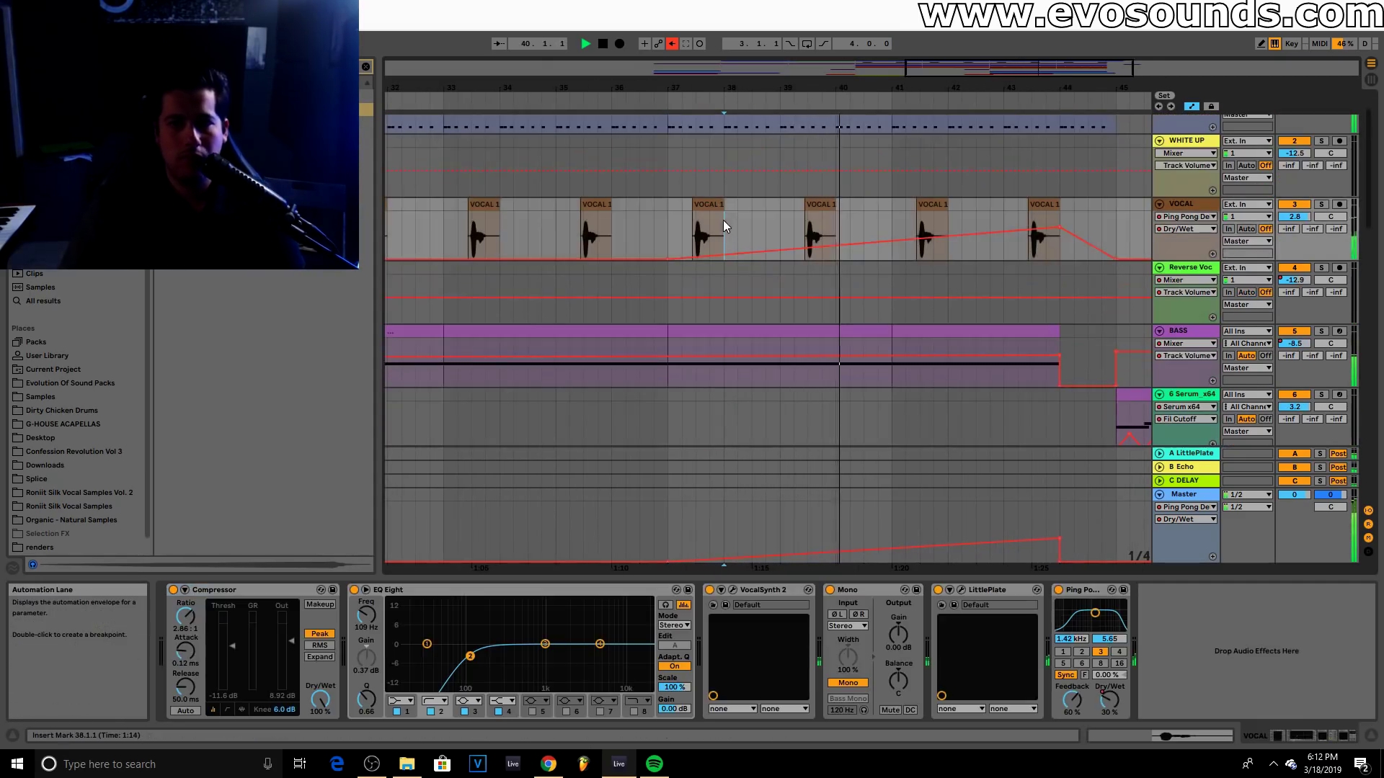
scroll(1026, 285, "down", 5)
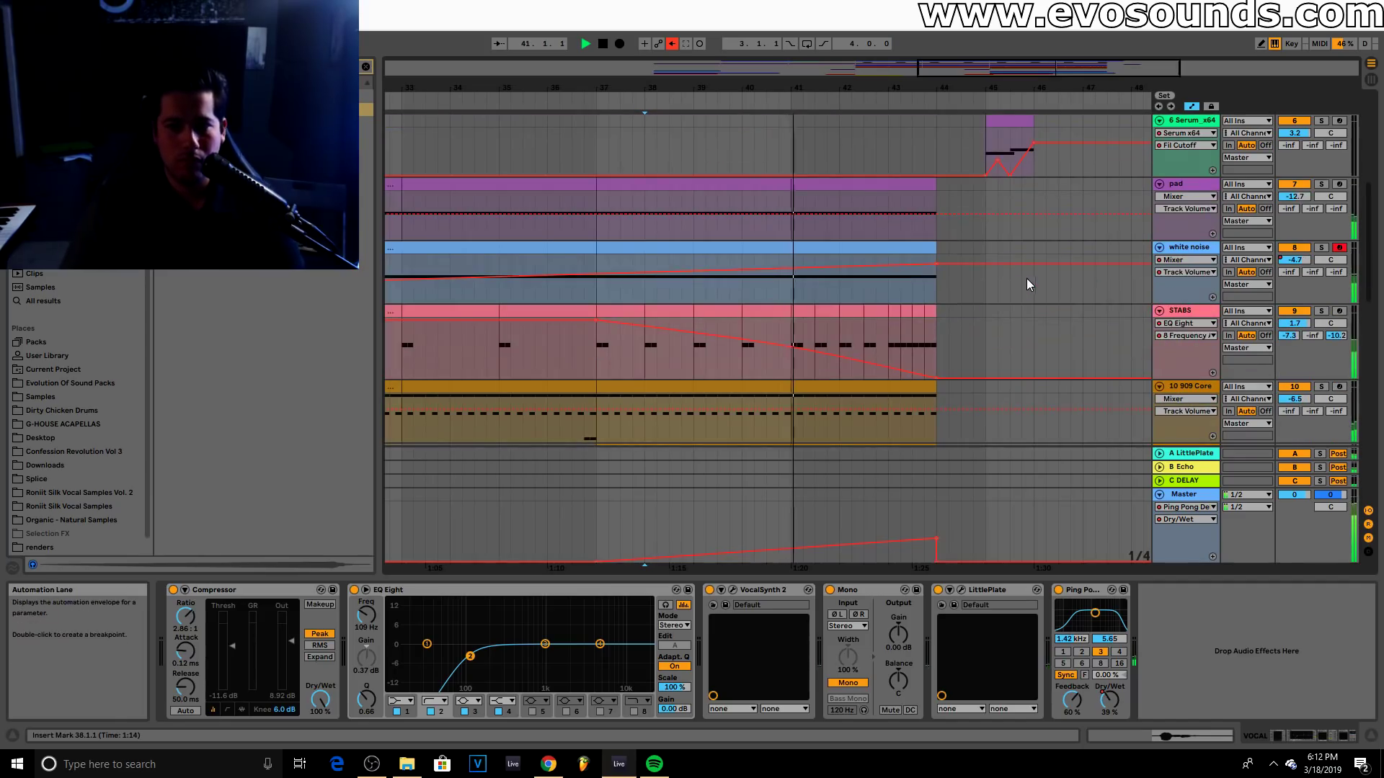
Audition the white noise volume rise up to bar 44, both soloed and in the full mix
left_click(1322, 248)
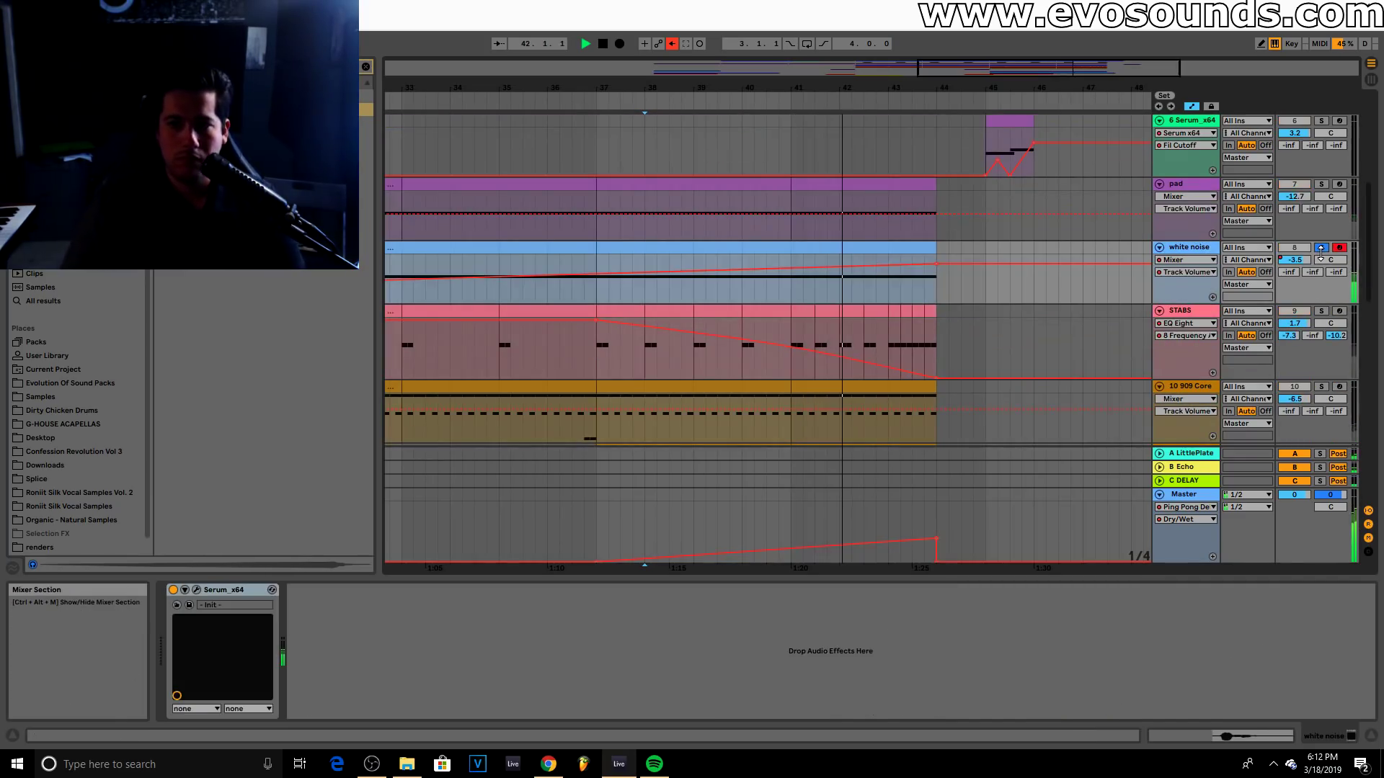
left_click_drag(1048, 76, 1068, 78)
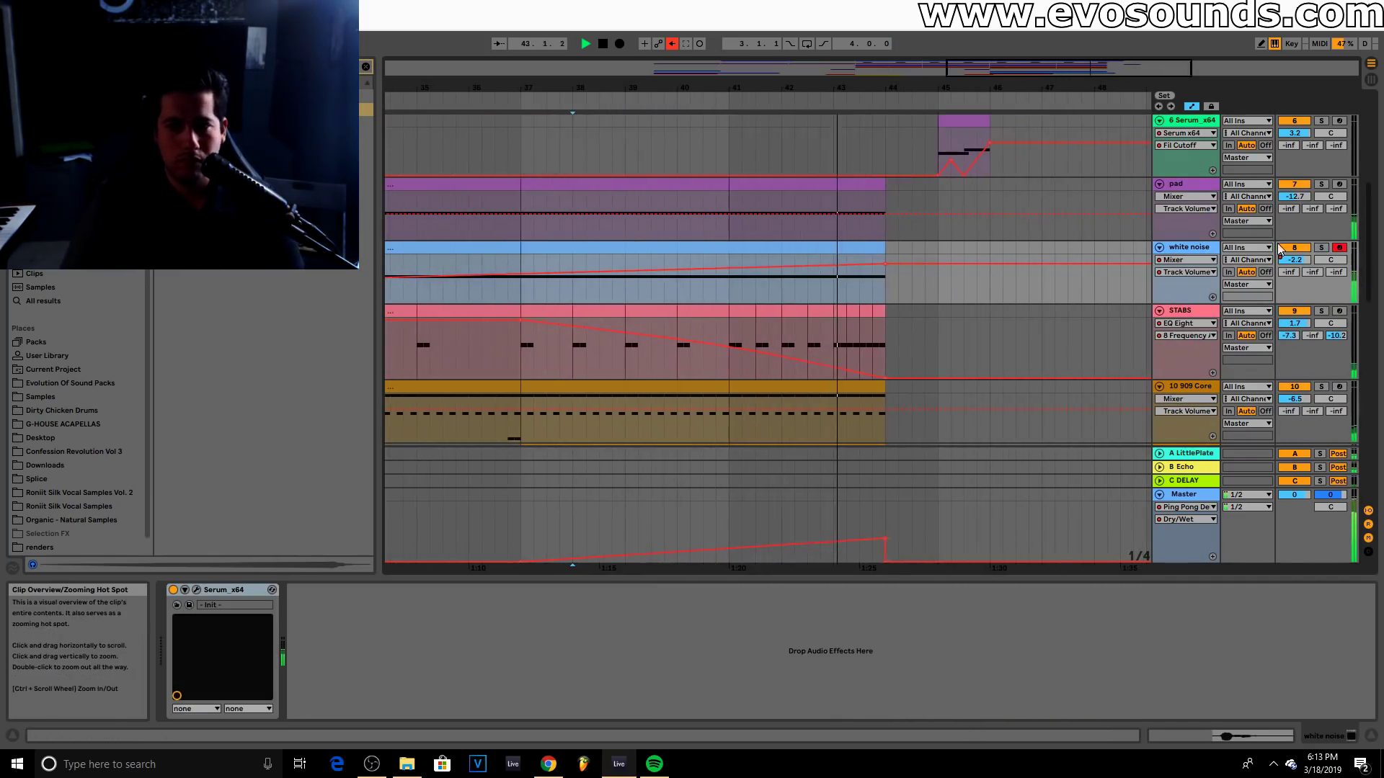
left_click(1189, 247)
scroll(1002, 263, "up", 2)
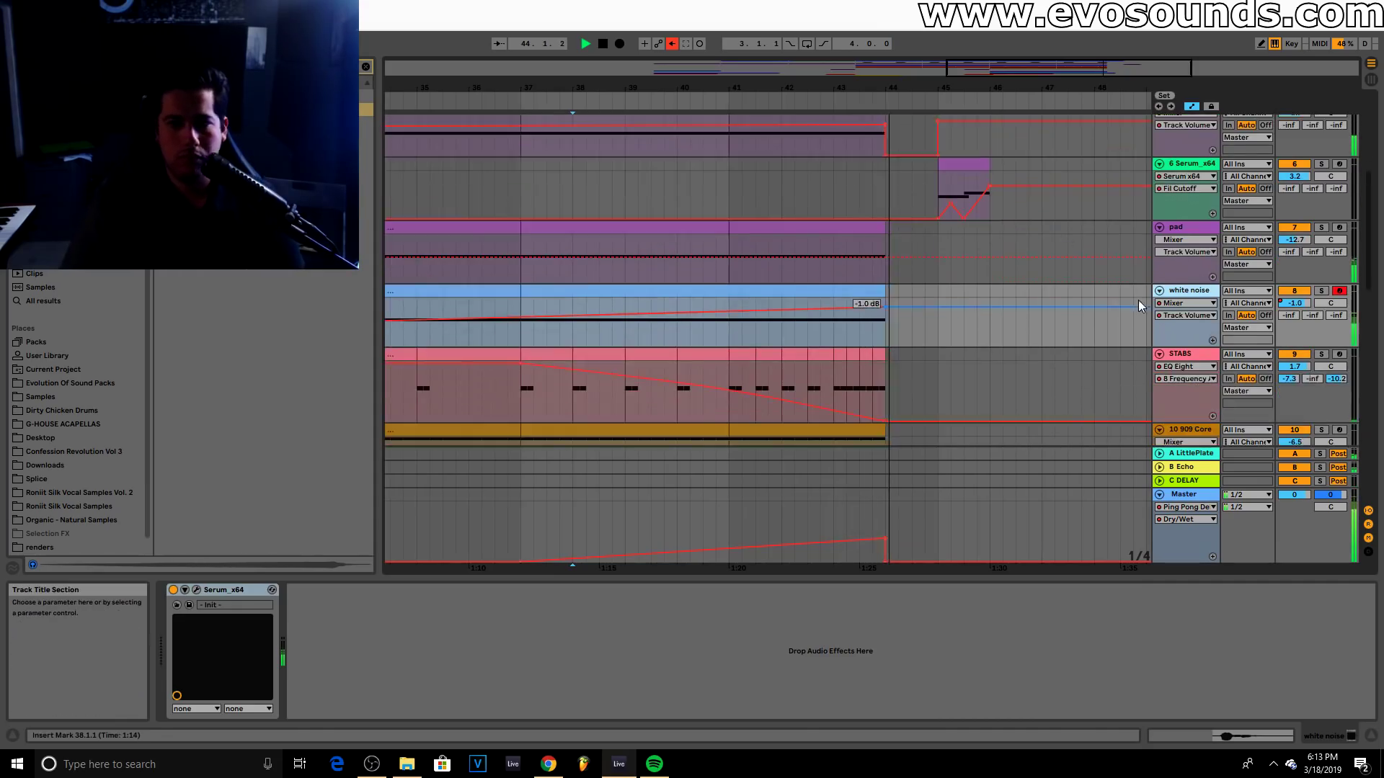
Audition the 11 909 Core track soloed from bar 41, set its EQ Eight high-cut band to 17.0 kHz, and unsolo it
scroll(1000, 258, "down", 6)
scroll(948, 284, "down", 4)
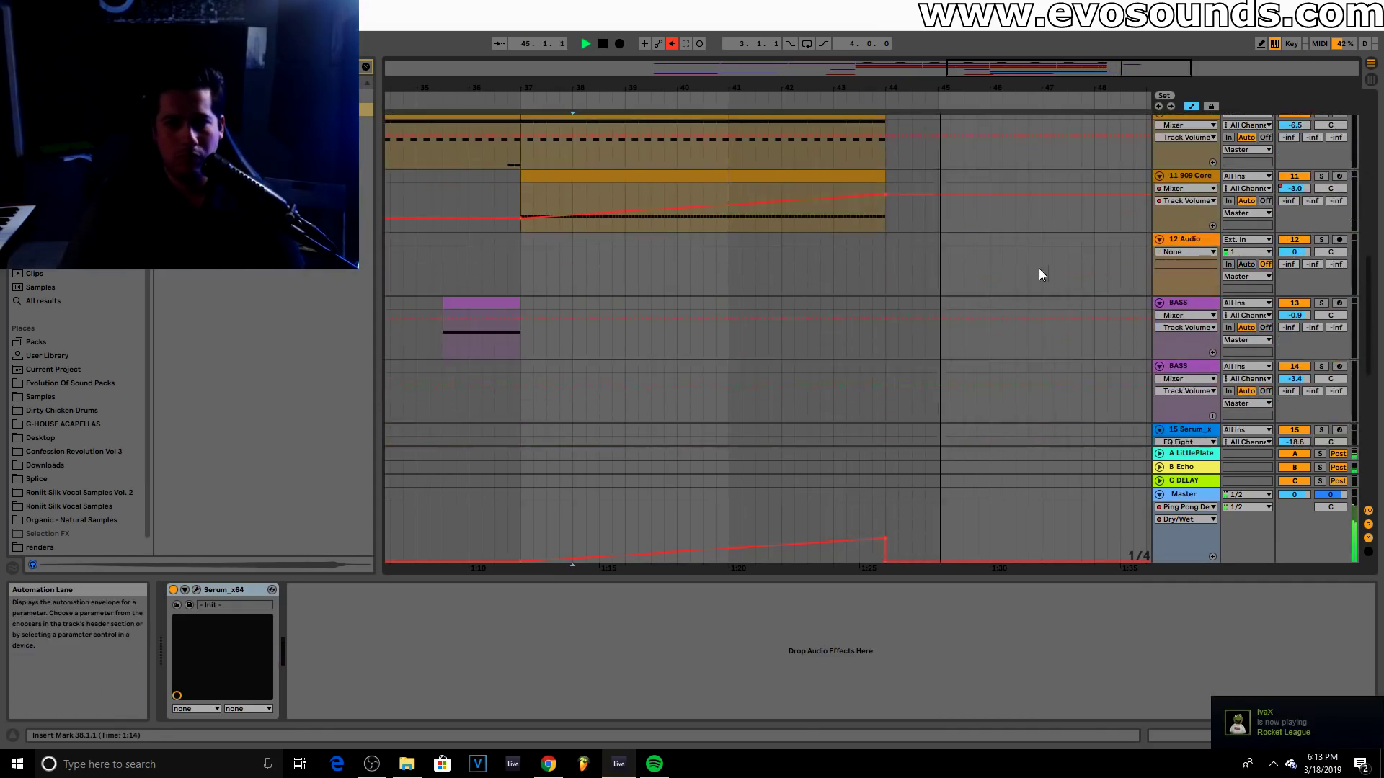
scroll(973, 281, "up", 3)
left_click(833, 332)
key("space")
key("space")
left_click(1321, 292)
double_click(1184, 294)
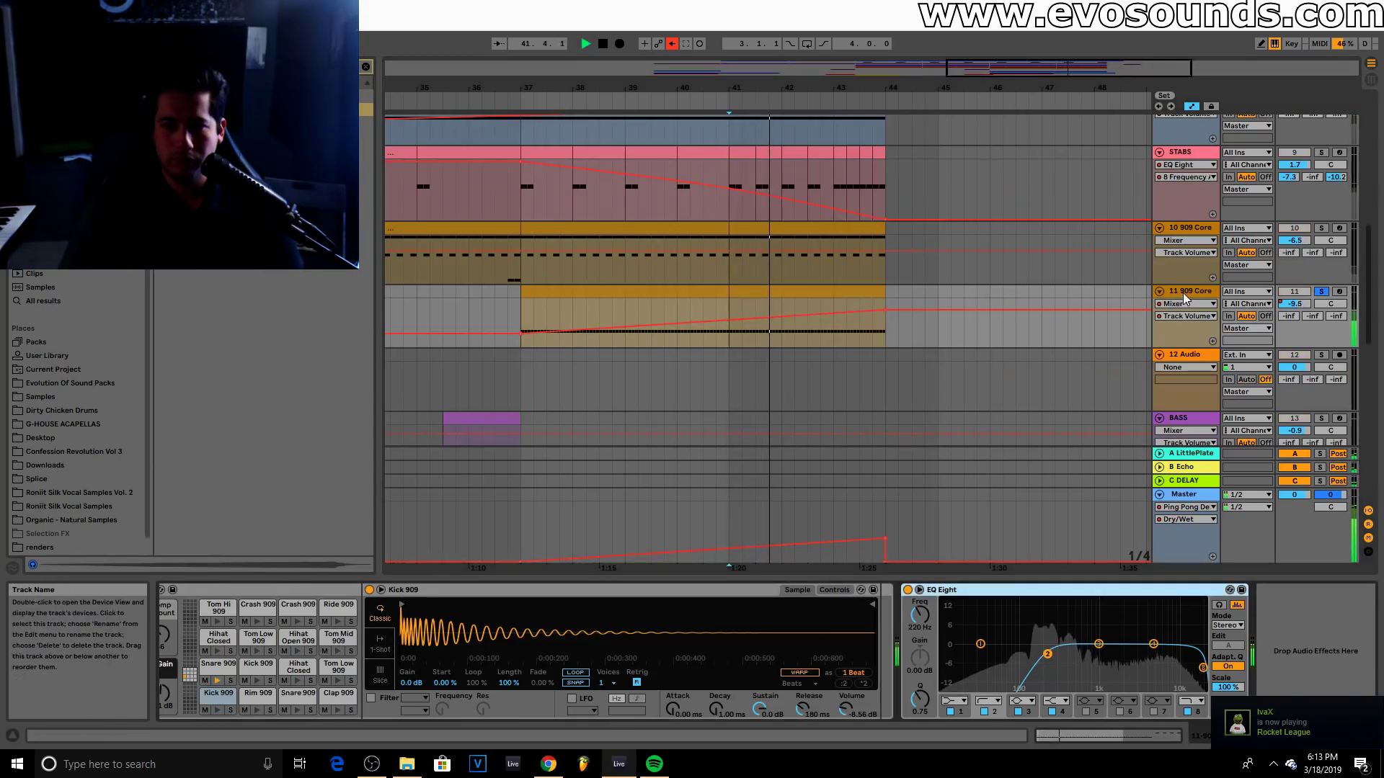
left_click(1321, 292)
left_click_drag(690, 88, 663, 60)
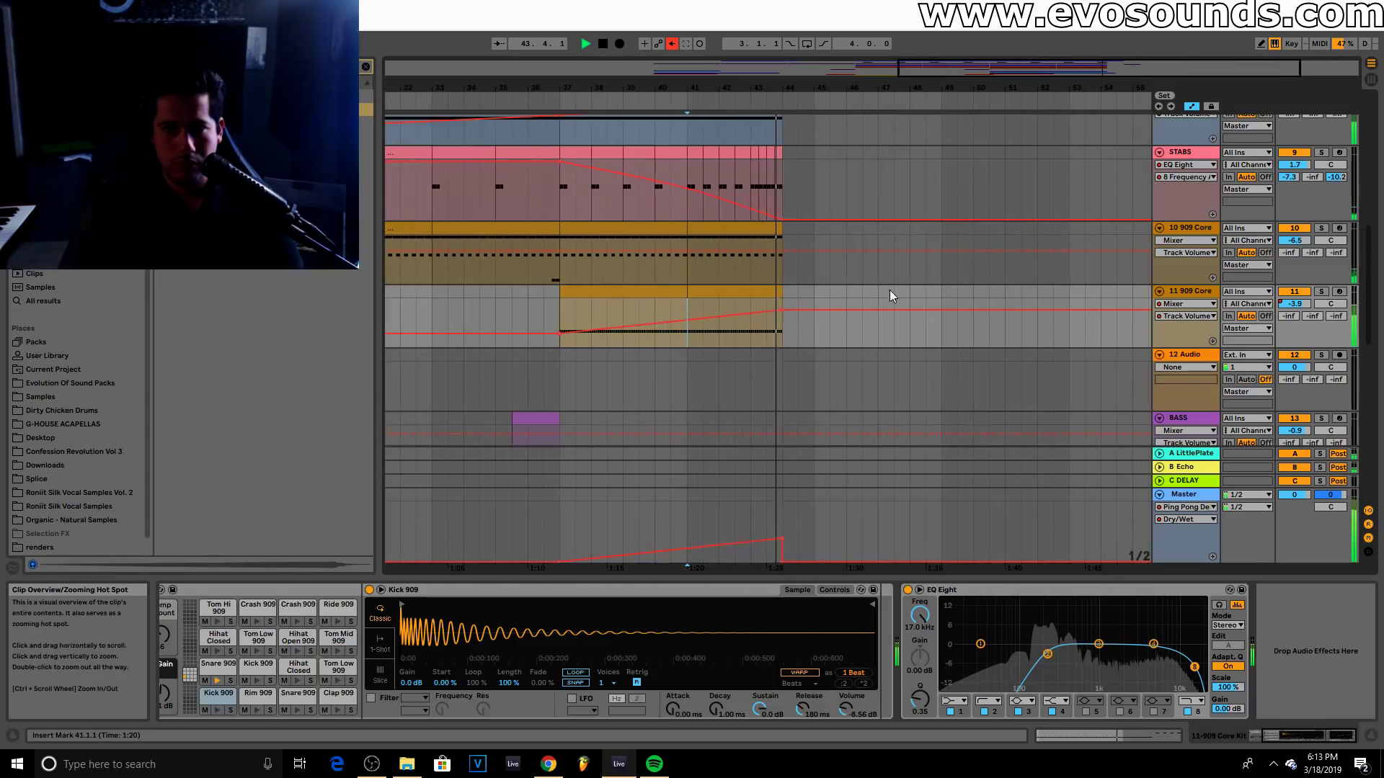
Stop playback and inspect the 6 Serum_x64 clip at bar 45 and its Serum instrument
scroll(843, 345, "up", 8)
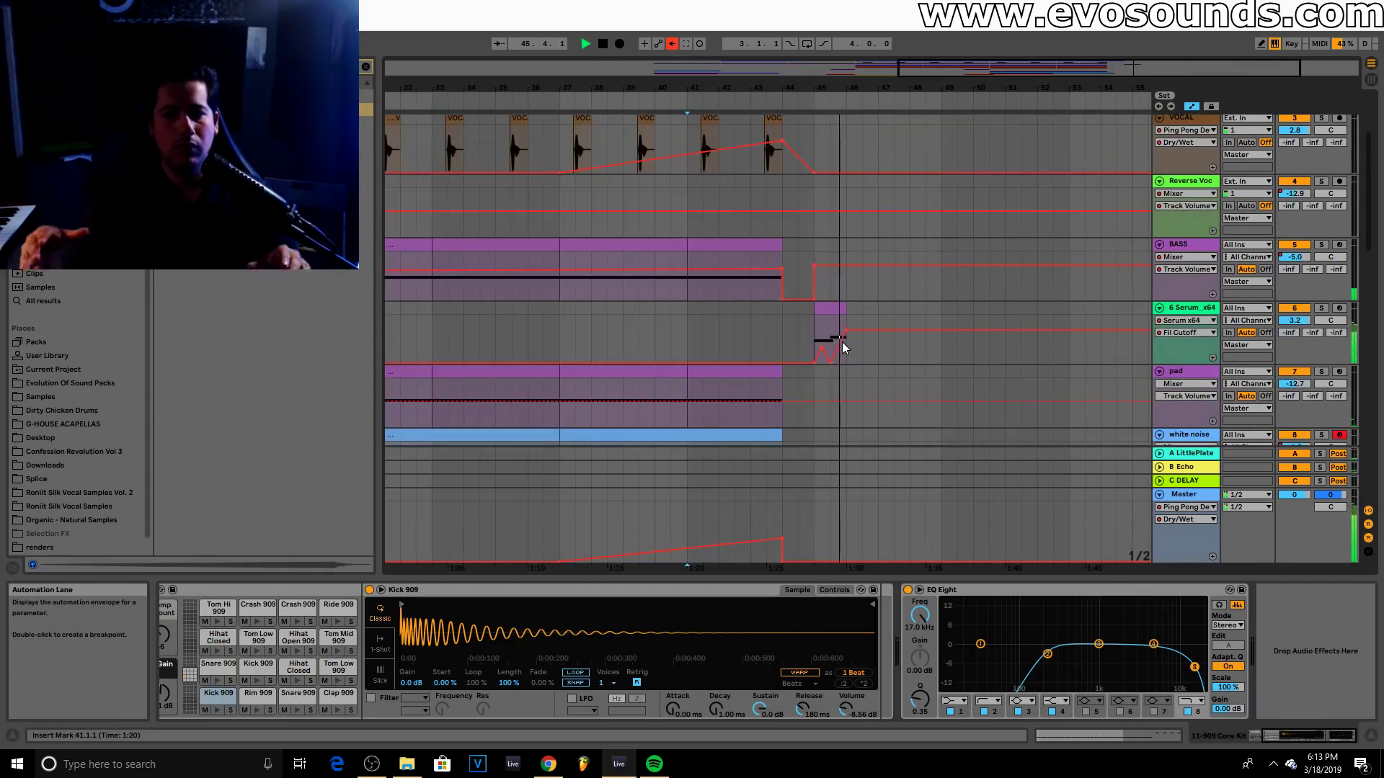
left_click(827, 313)
key("space")
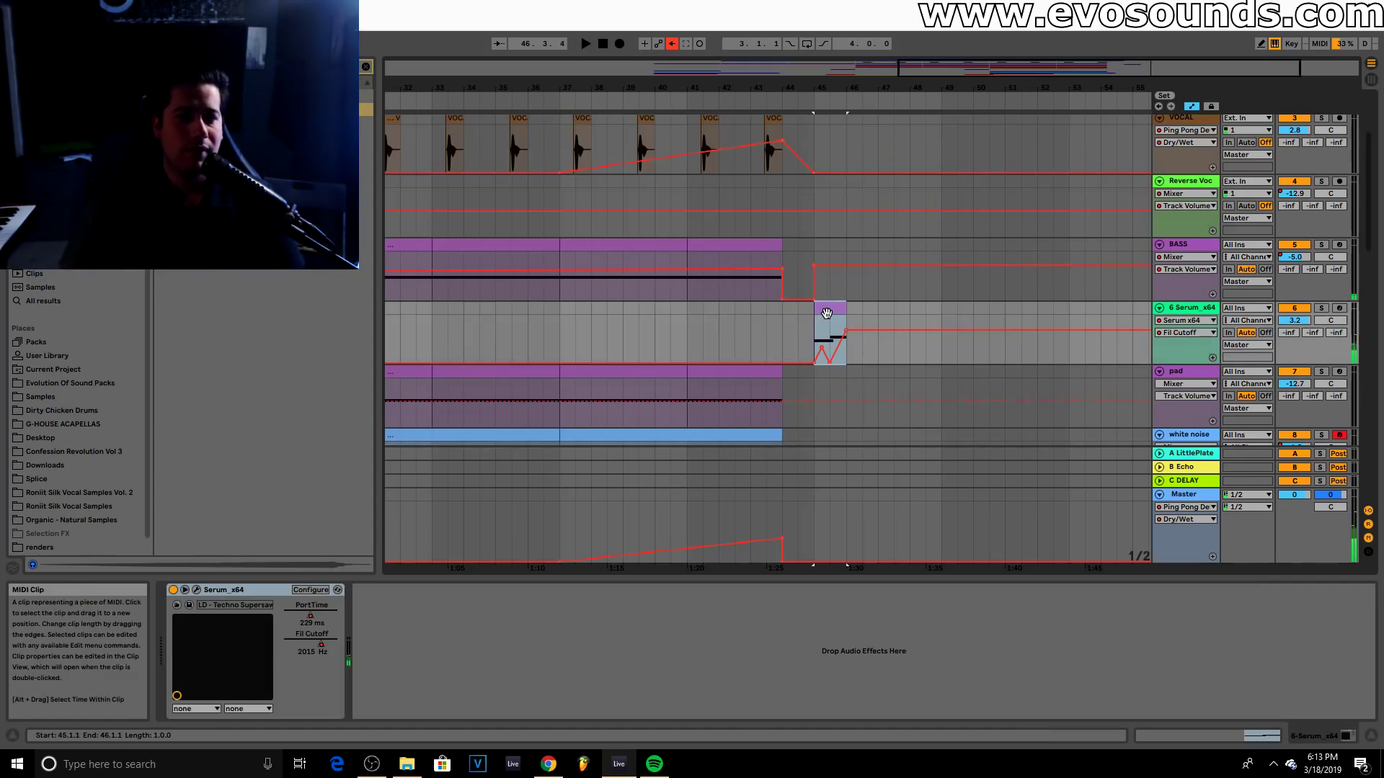
left_click(196, 589)
left_click(793, 196)
Copy the four-bar 10 909 Core clip from bar 29 to bars 17, 21 and 25, filling the gap before the original
left_click_drag(947, 91, 947, 36)
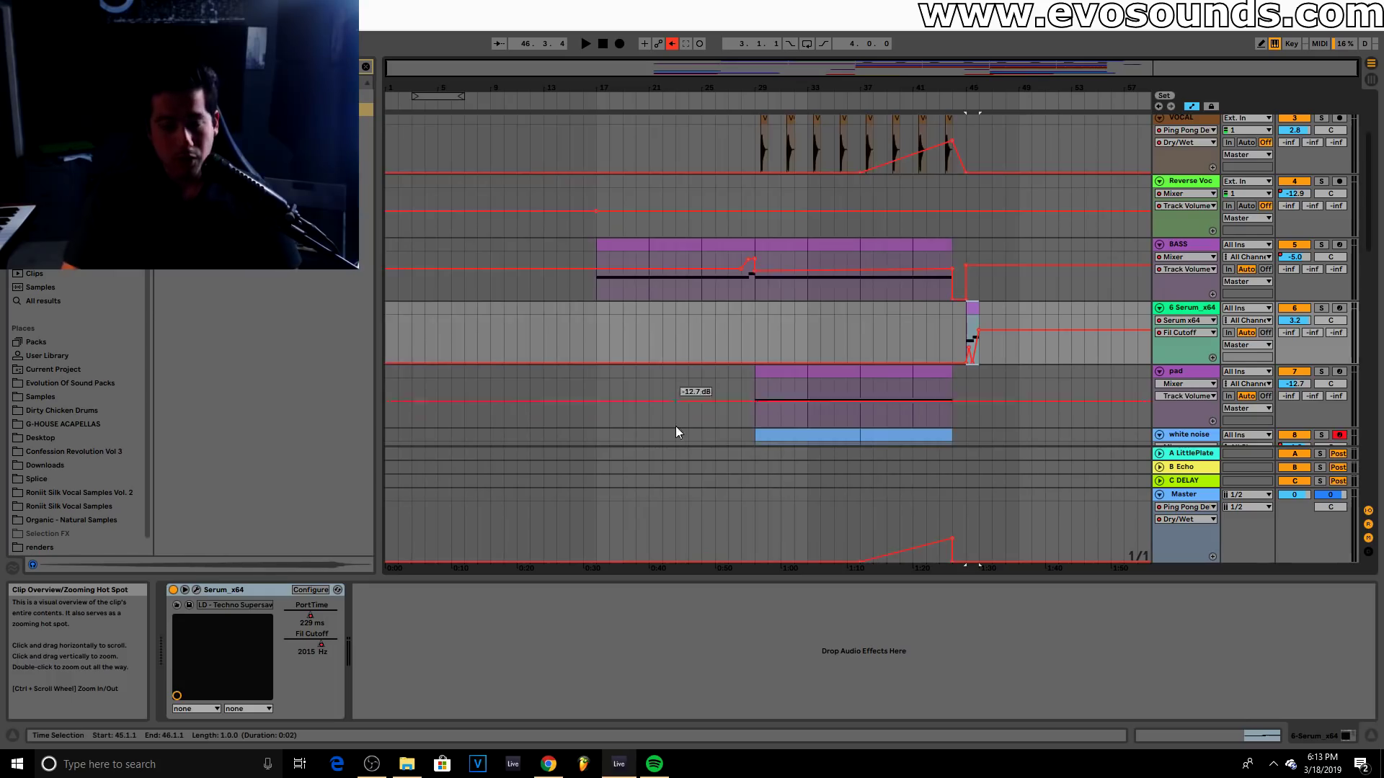
scroll(678, 436, "up", 3)
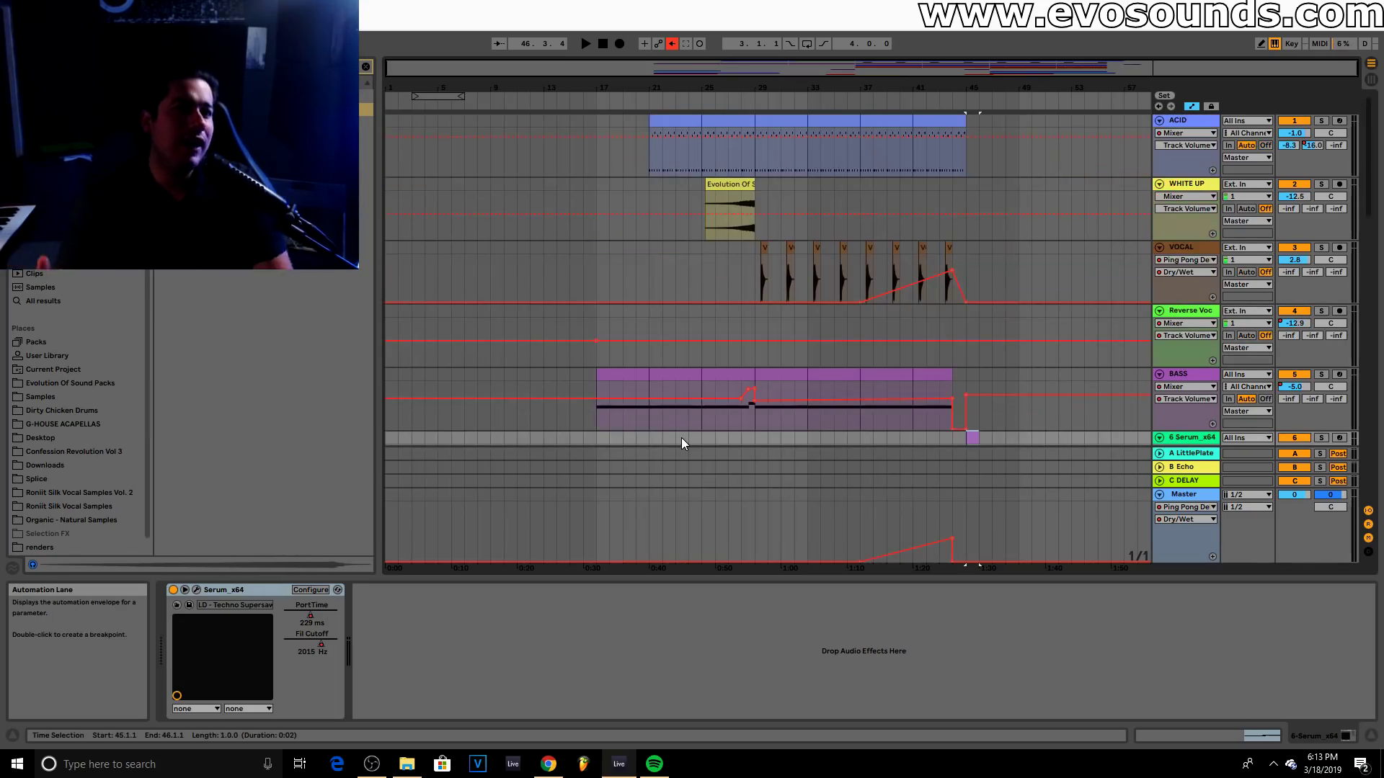
scroll(935, 291, "down", 8)
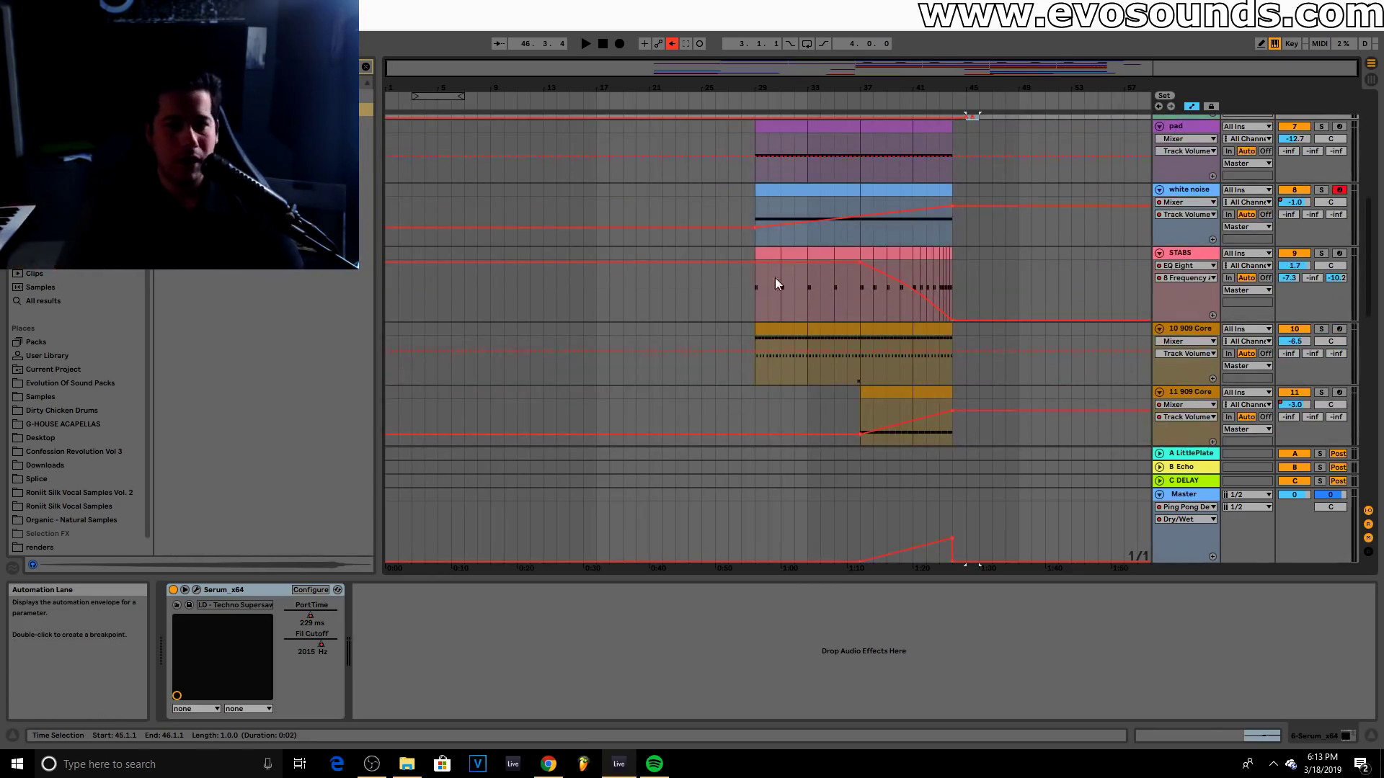
left_click(780, 330)
left_click_drag(595, 335, 629, 326)
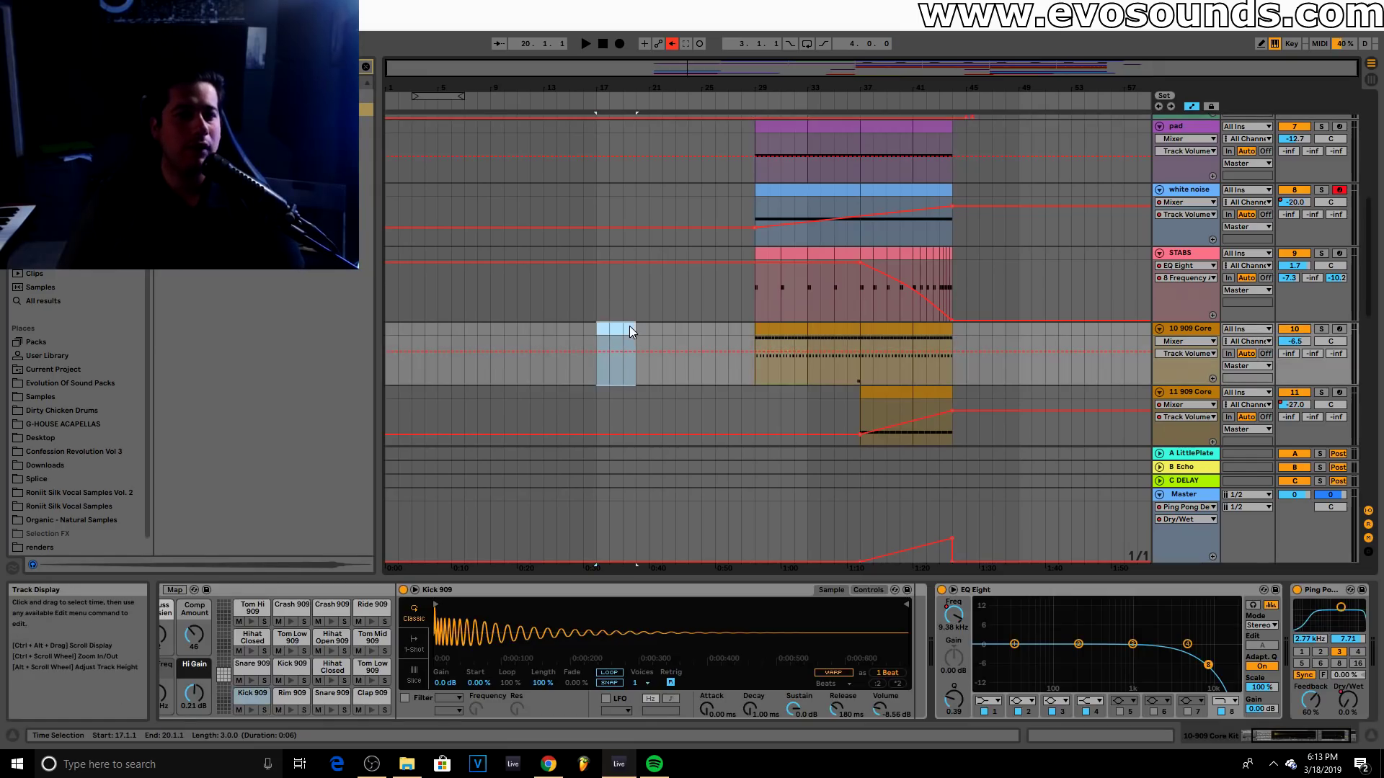
left_click_drag(721, 87, 741, 95)
left_click(819, 327)
key("ctrl+c")
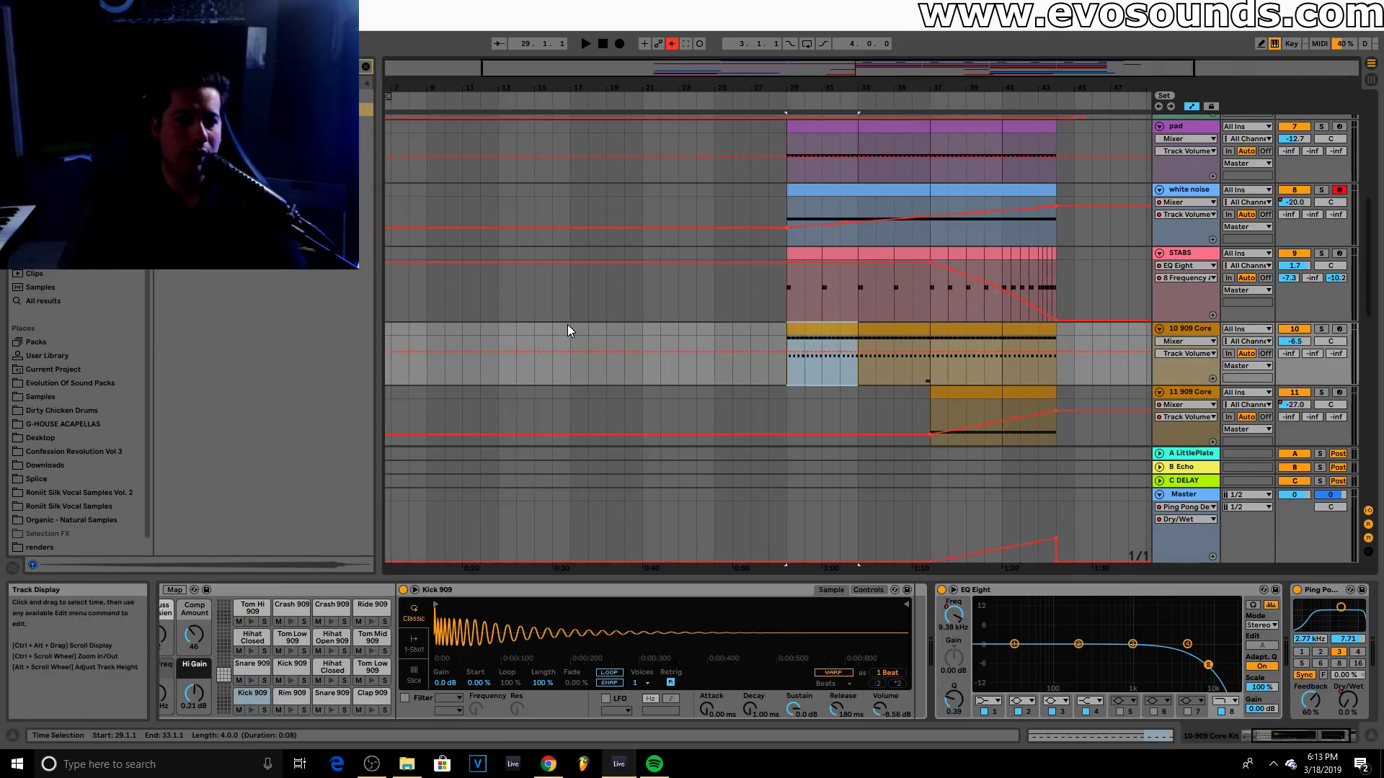
left_click(570, 329)
key("ctrl+v")
key("ctrl+v")
key("ctrl+v")
left_click(667, 330)
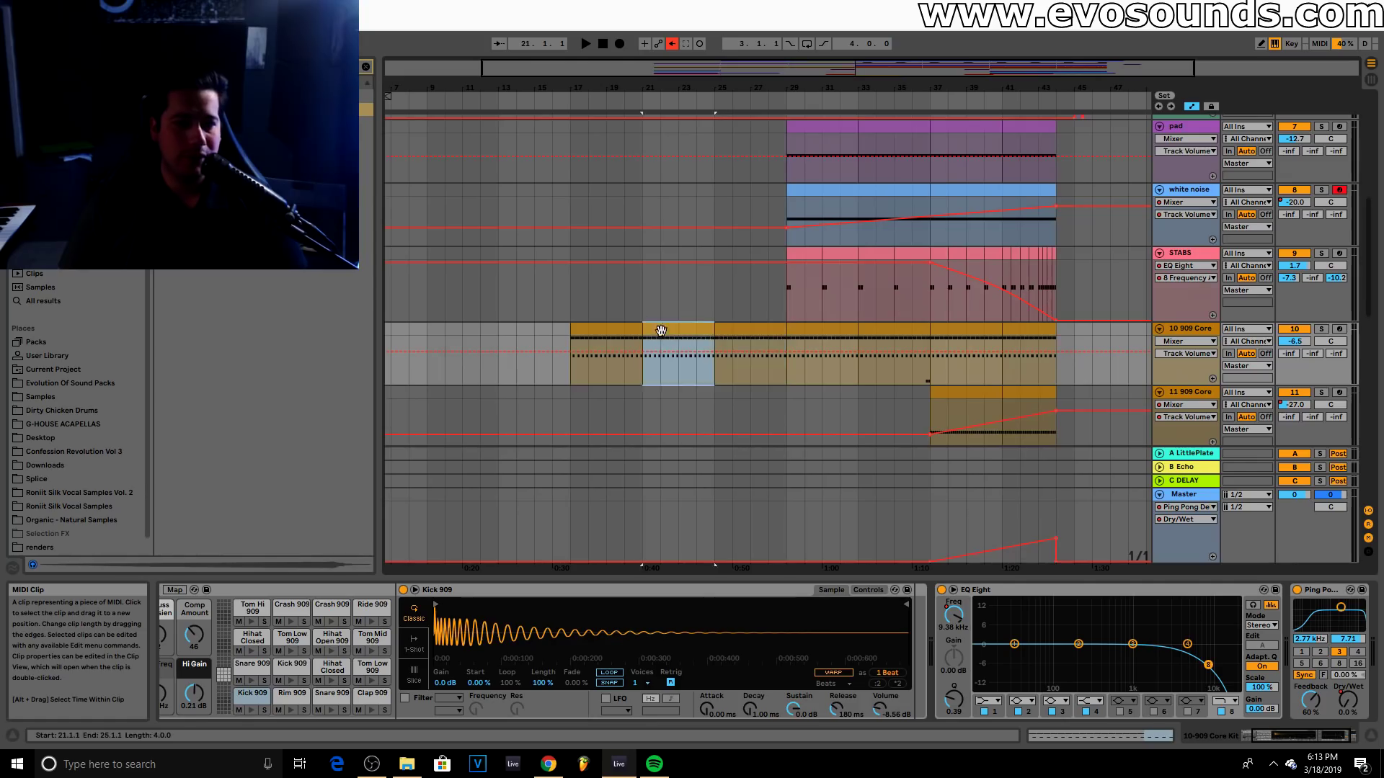
Audition the extended 10 909 Core pattern from bar 16
left_click(617, 329)
left_click(546, 295)
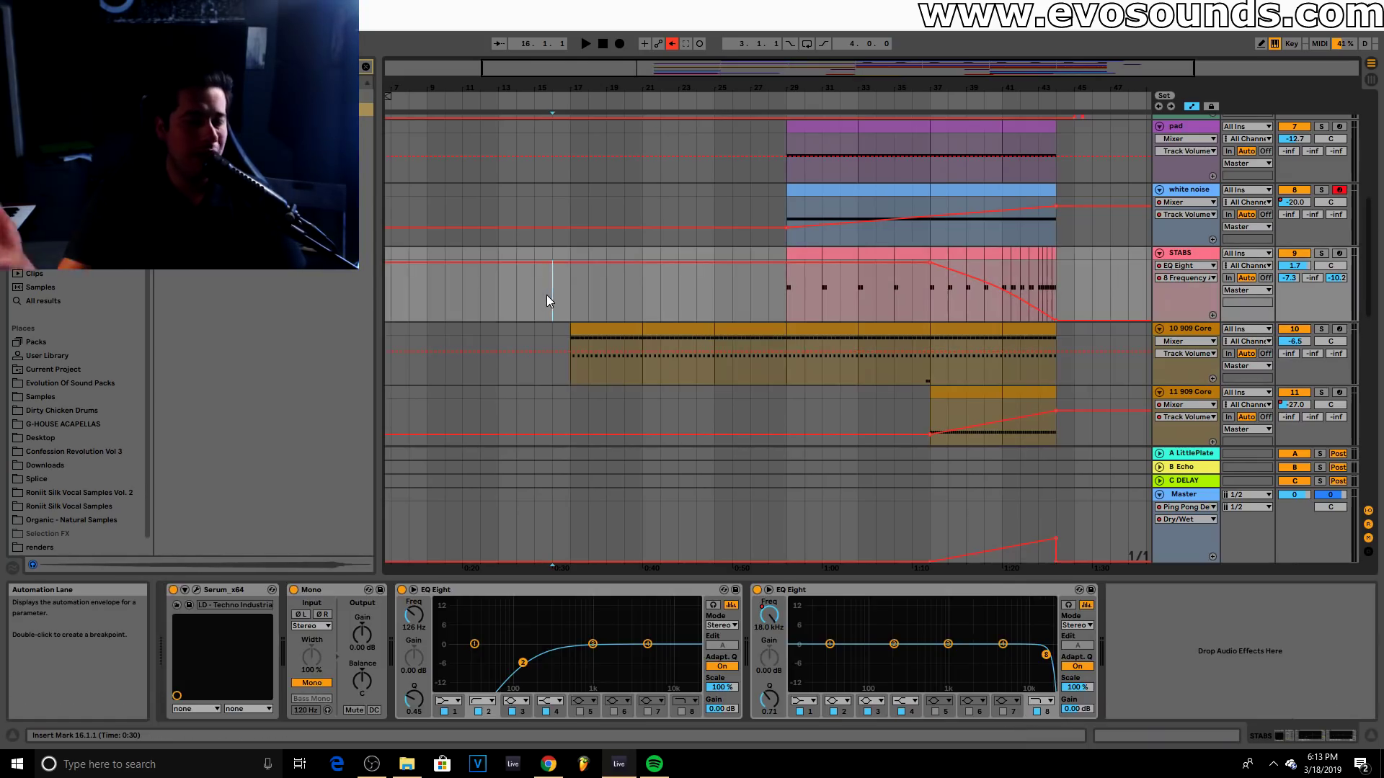
key("space")
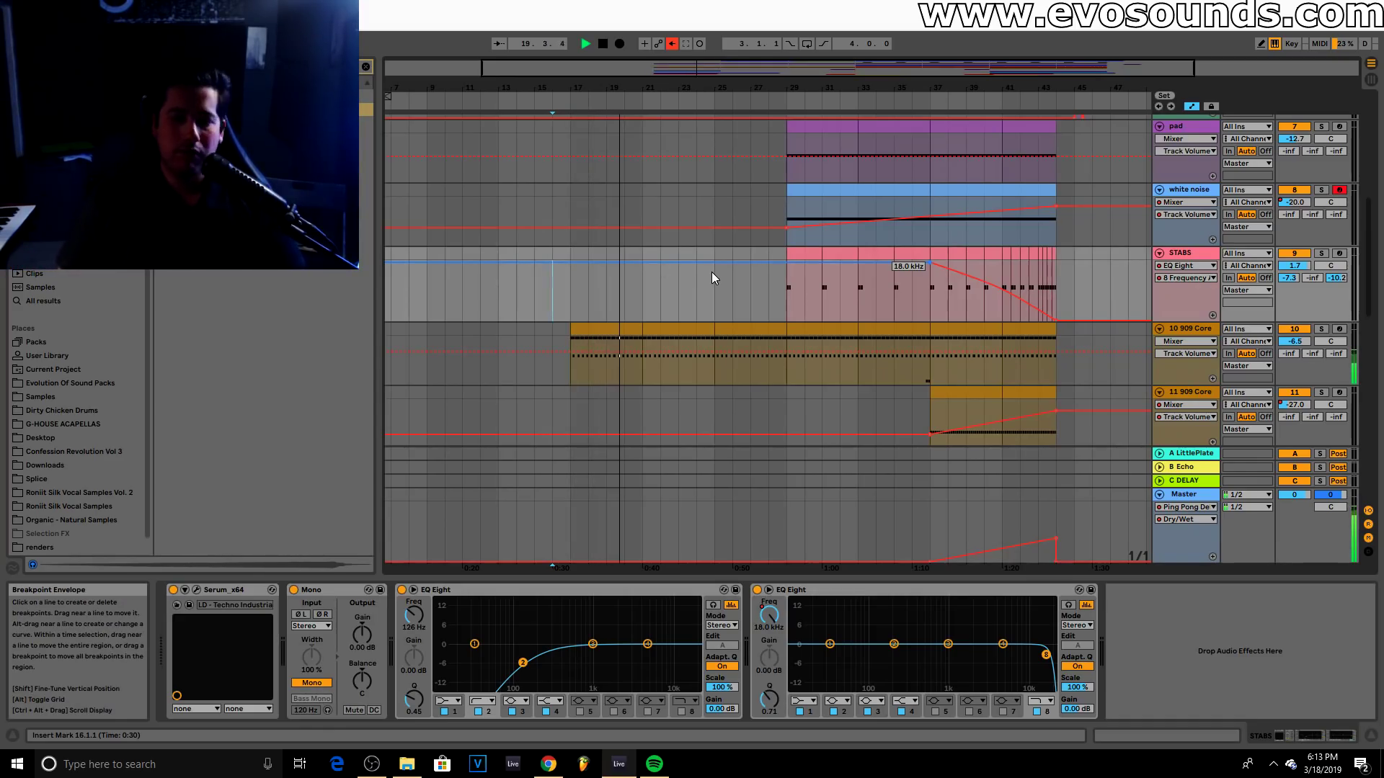
Reshape the high-cut frequency automation of the 10 909 Core track's EQ Eight from bar 17
left_click(1200, 329)
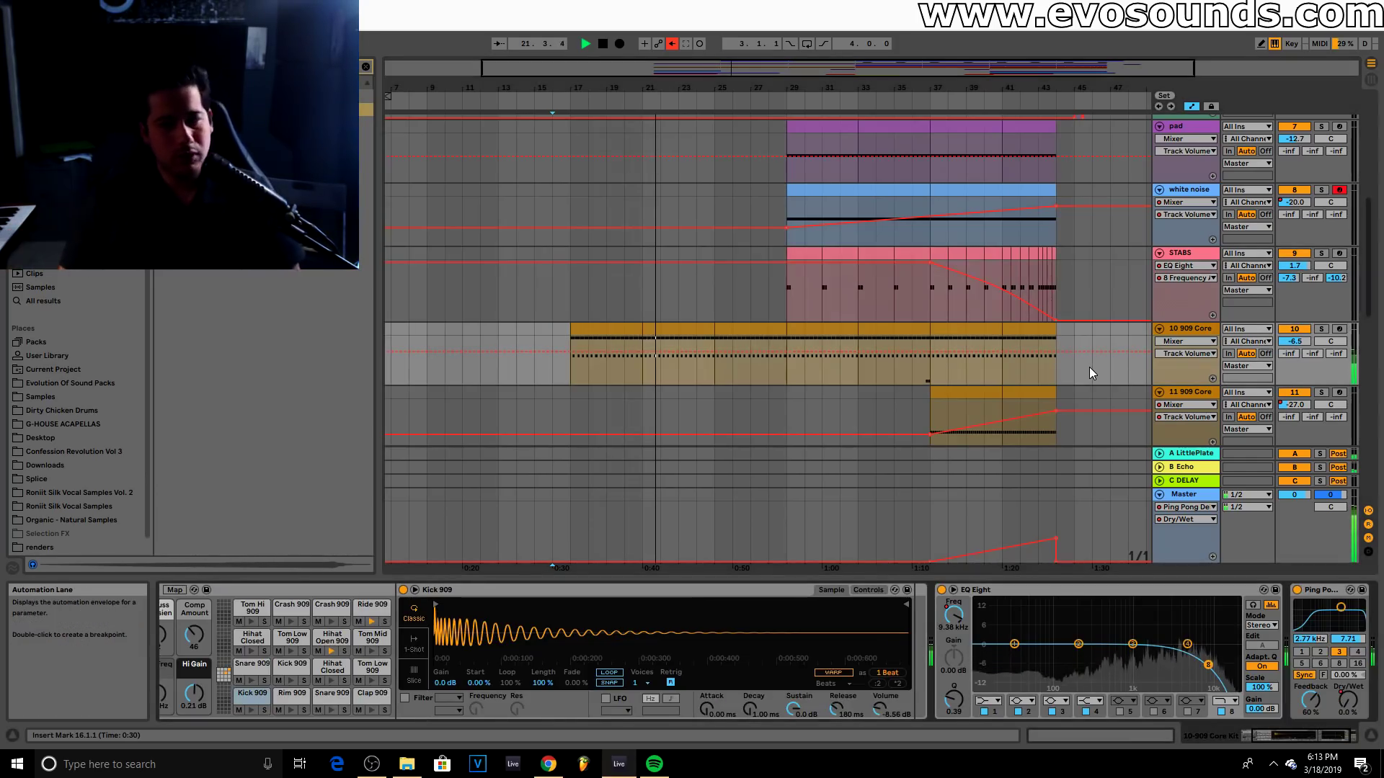
left_click(953, 615)
left_click(570, 342)
left_click_drag(607, 341, 570, 349)
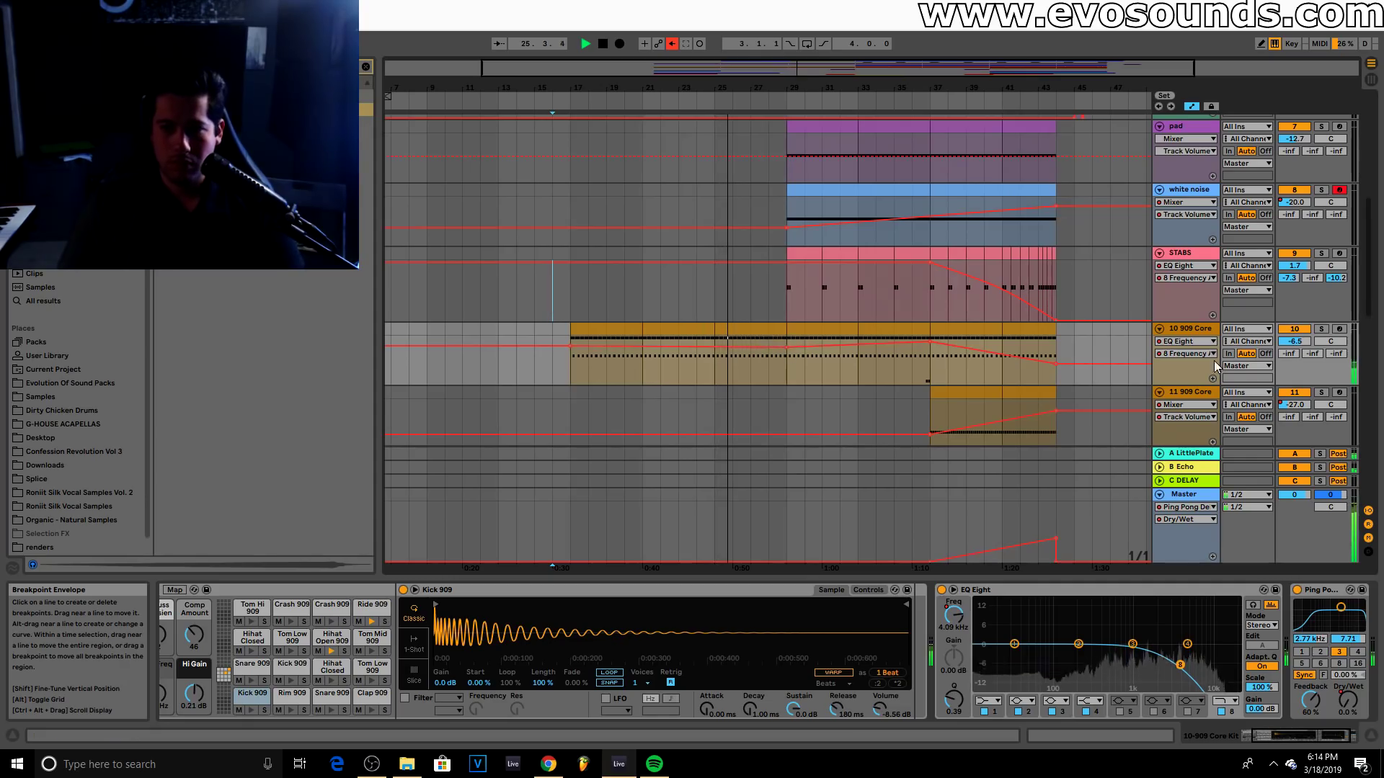
Raise the 10 909 Core track's Ping Pong Delay Dry/Wet automation peak before bar 29 to about 93% and audition from bar 28
left_click(1347, 700)
left_click_drag(786, 374, 785, 339)
left_click(766, 387)
left_click(768, 384)
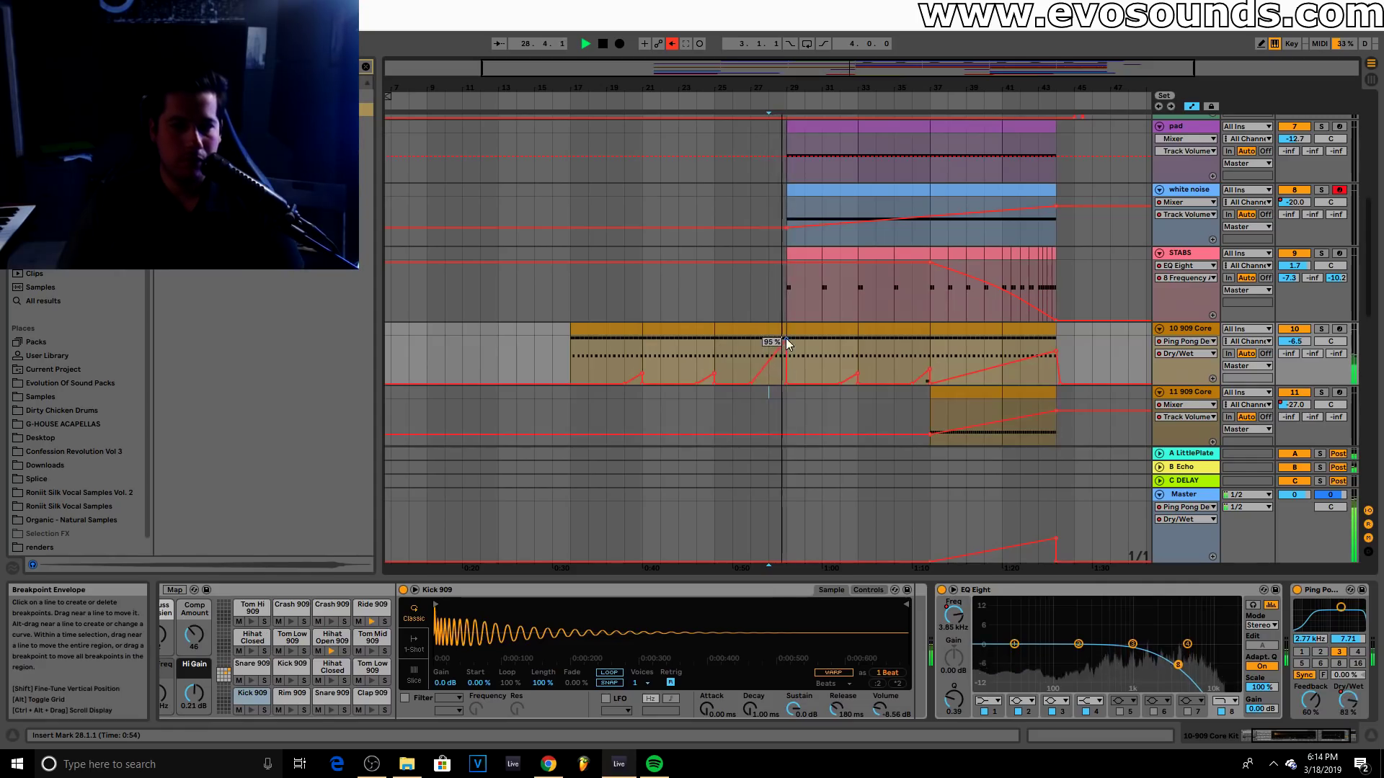
Set the STABS track volume to 3.7 dB and the low-cut band of its first EQ Eight to 74.2 Hz
left_click(826, 332)
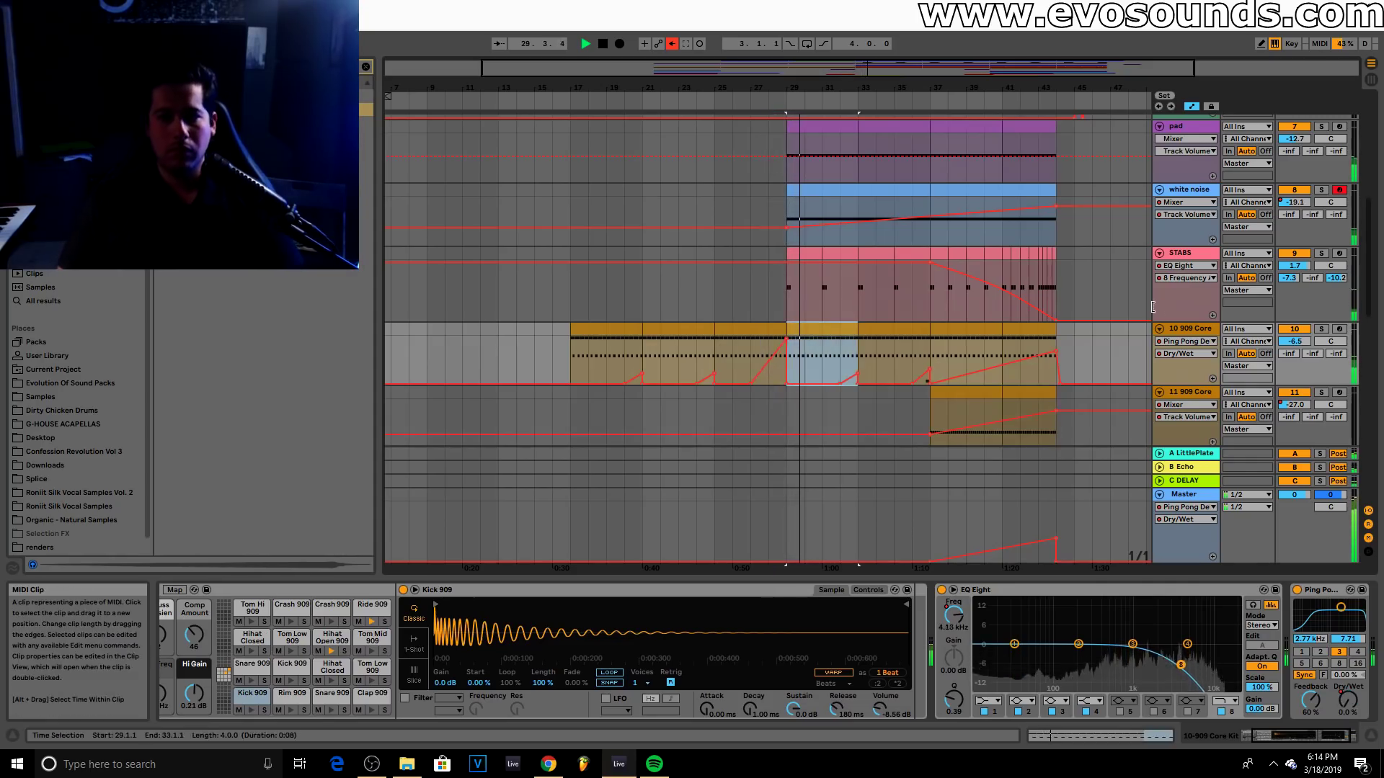
scroll(888, 322, "up", 5)
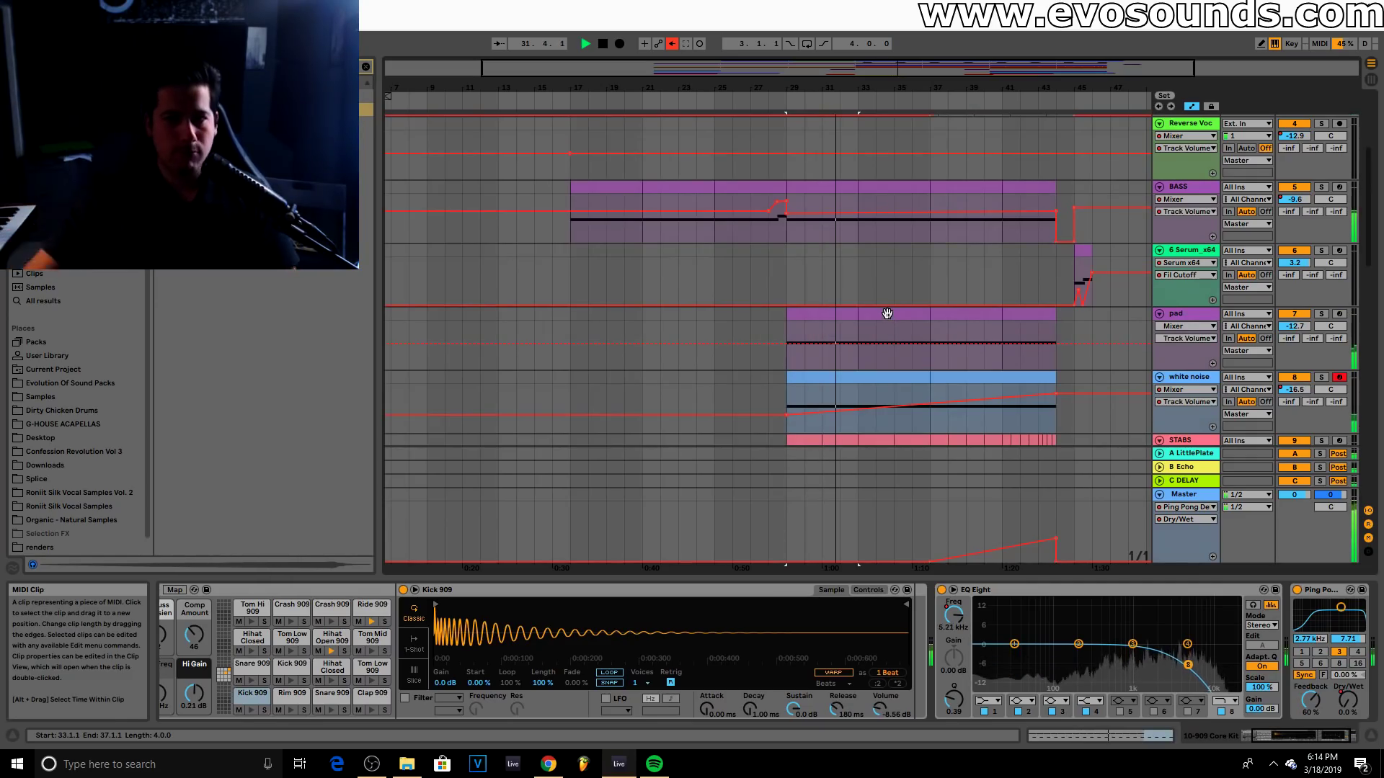
scroll(877, 309, "up", 5)
scroll(885, 287, "down", 8)
scroll(1087, 341, "down", 2)
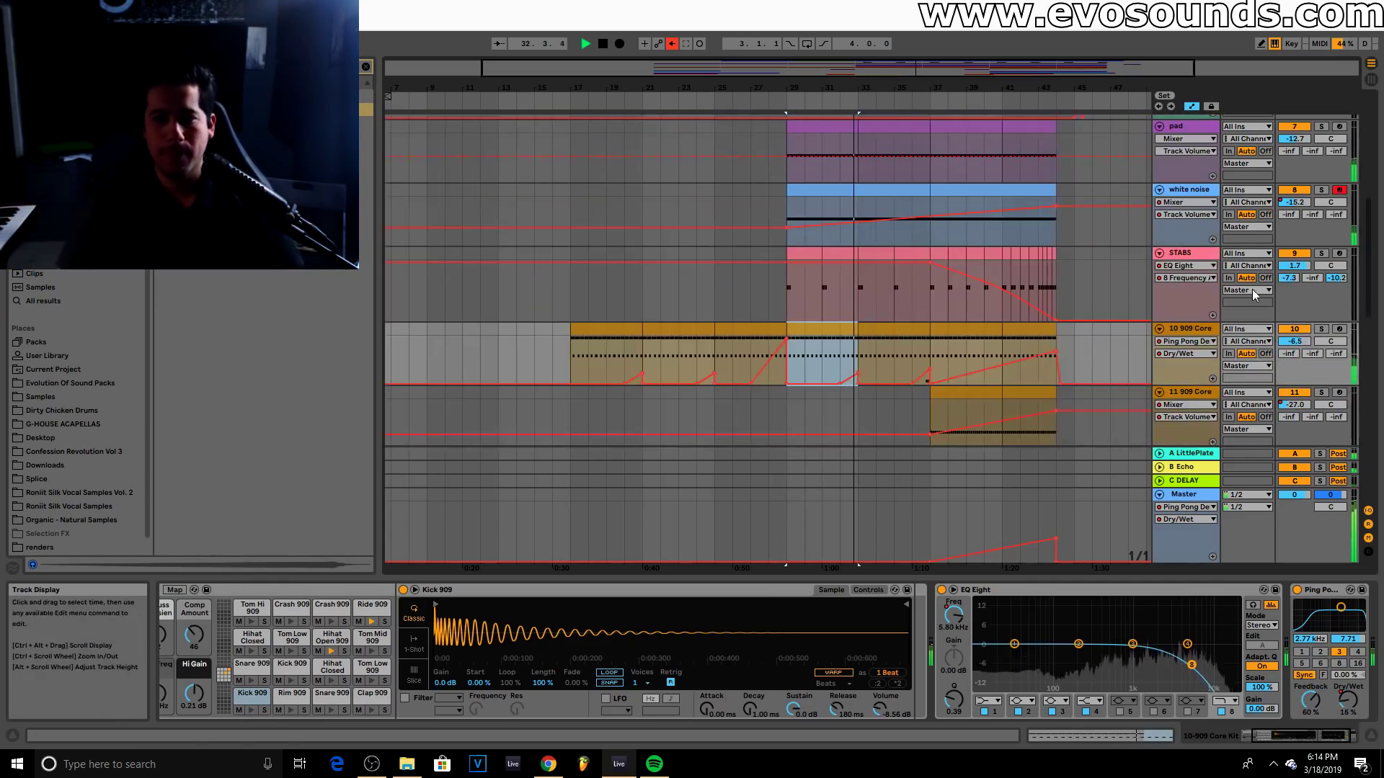
left_click(1285, 270)
left_click_drag(1283, 270, 1284, 262)
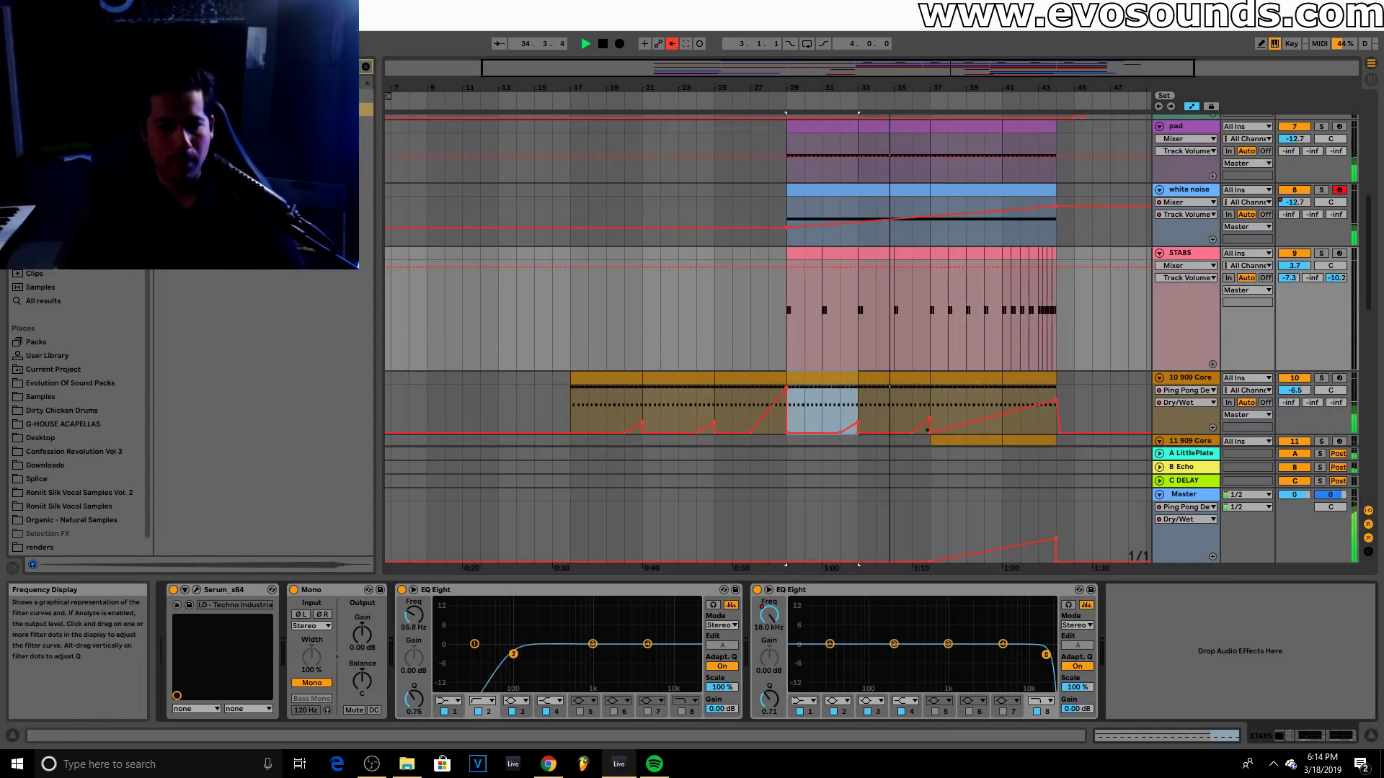
left_click_drag(500, 654, 505, 655)
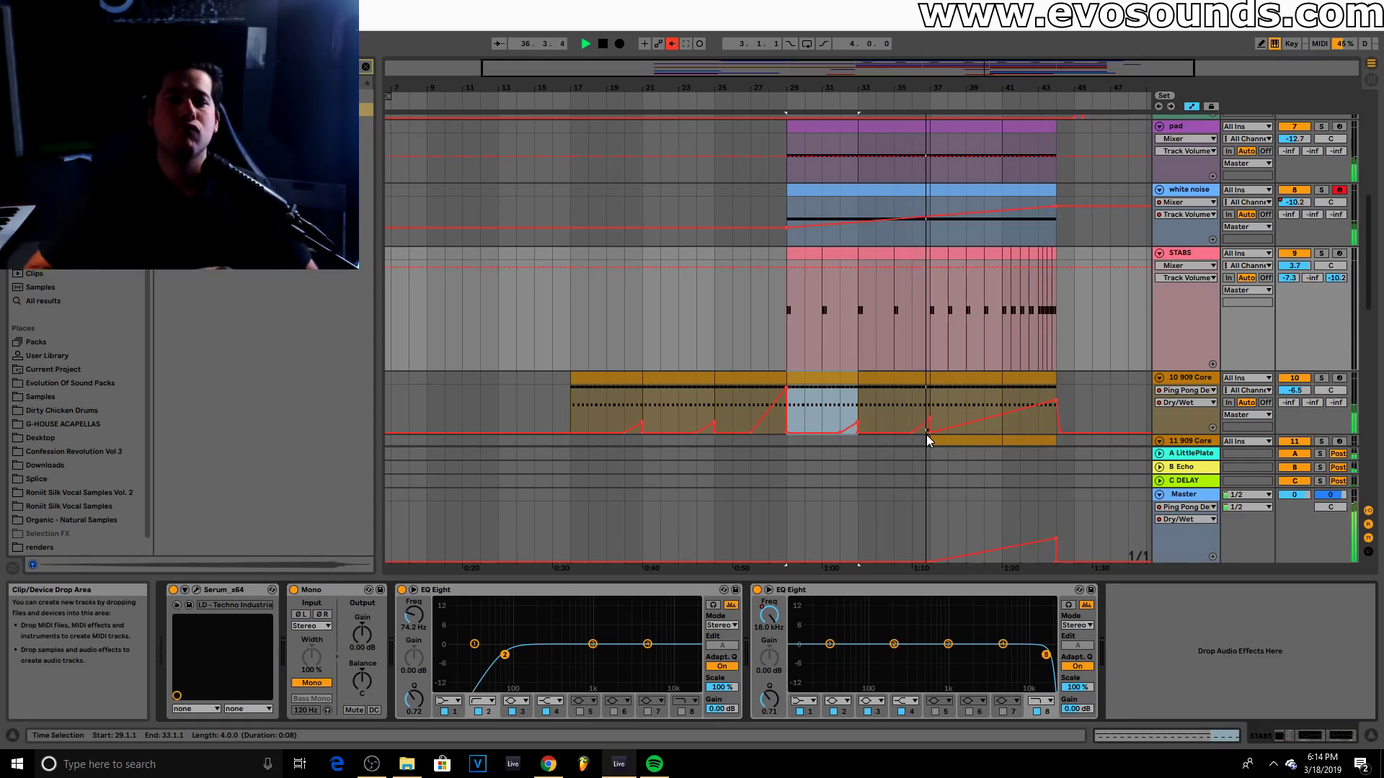
Boost the STABS highs in the first EQ Eight by 4.59 dB from 1.67 kHz
scroll(944, 414, "down", 10)
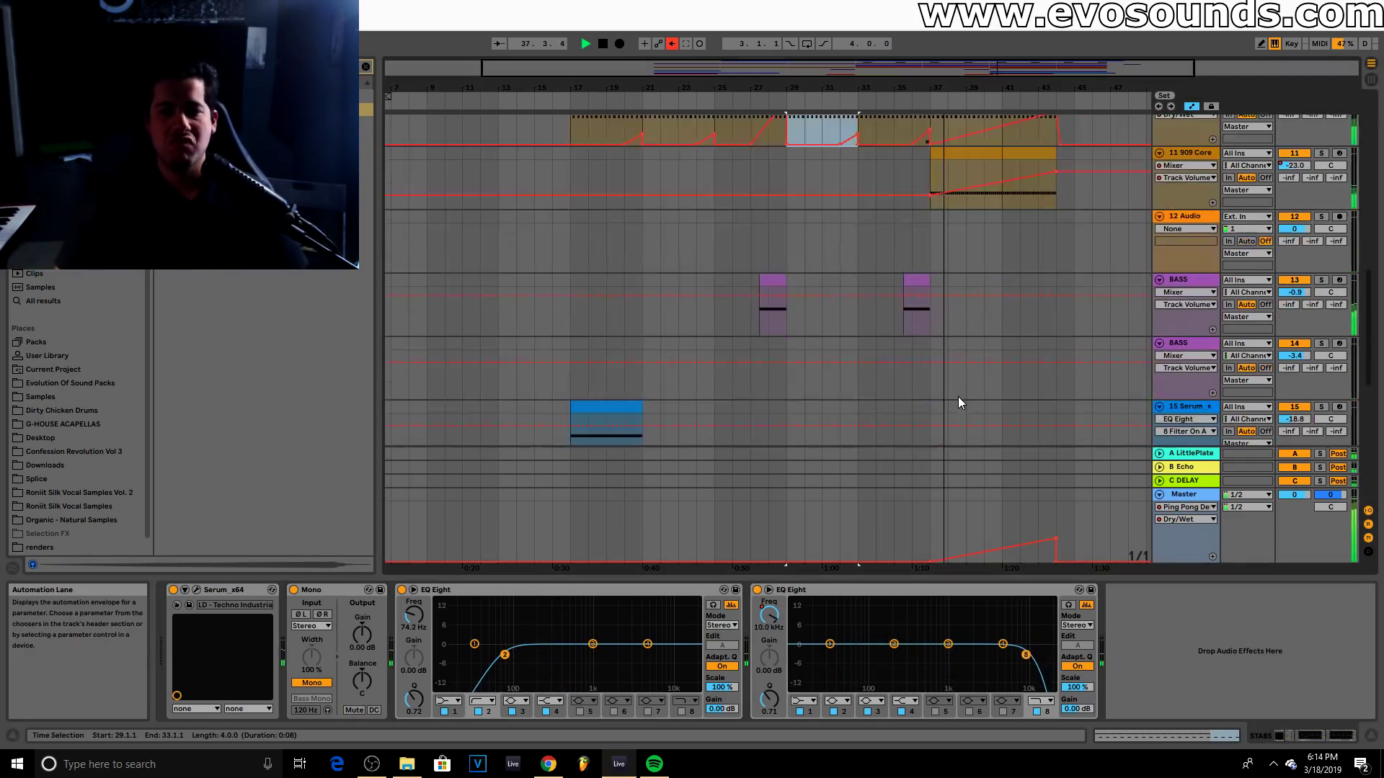
scroll(970, 375, "down", 5)
scroll(1055, 296, "up", 8)
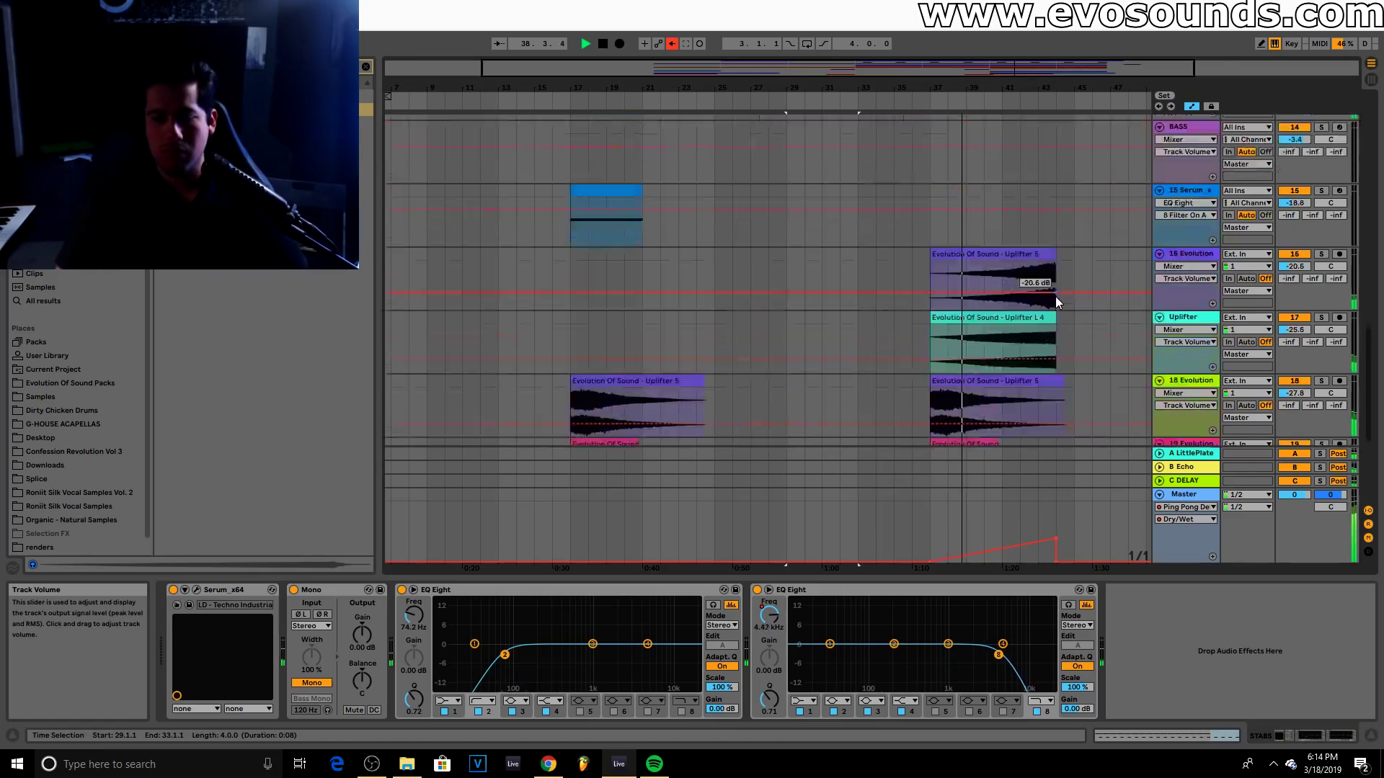
scroll(1056, 297, "up", 8)
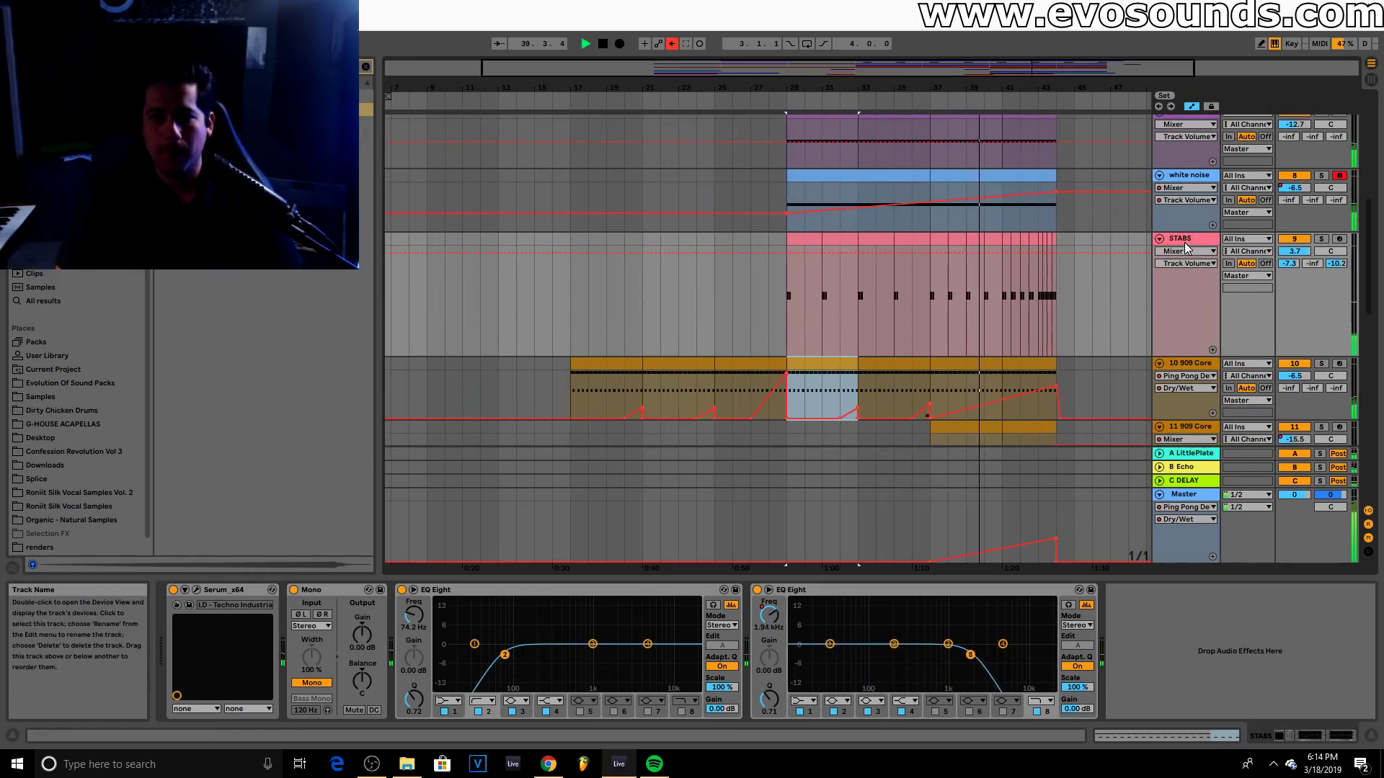
left_click_drag(647, 643, 610, 631)
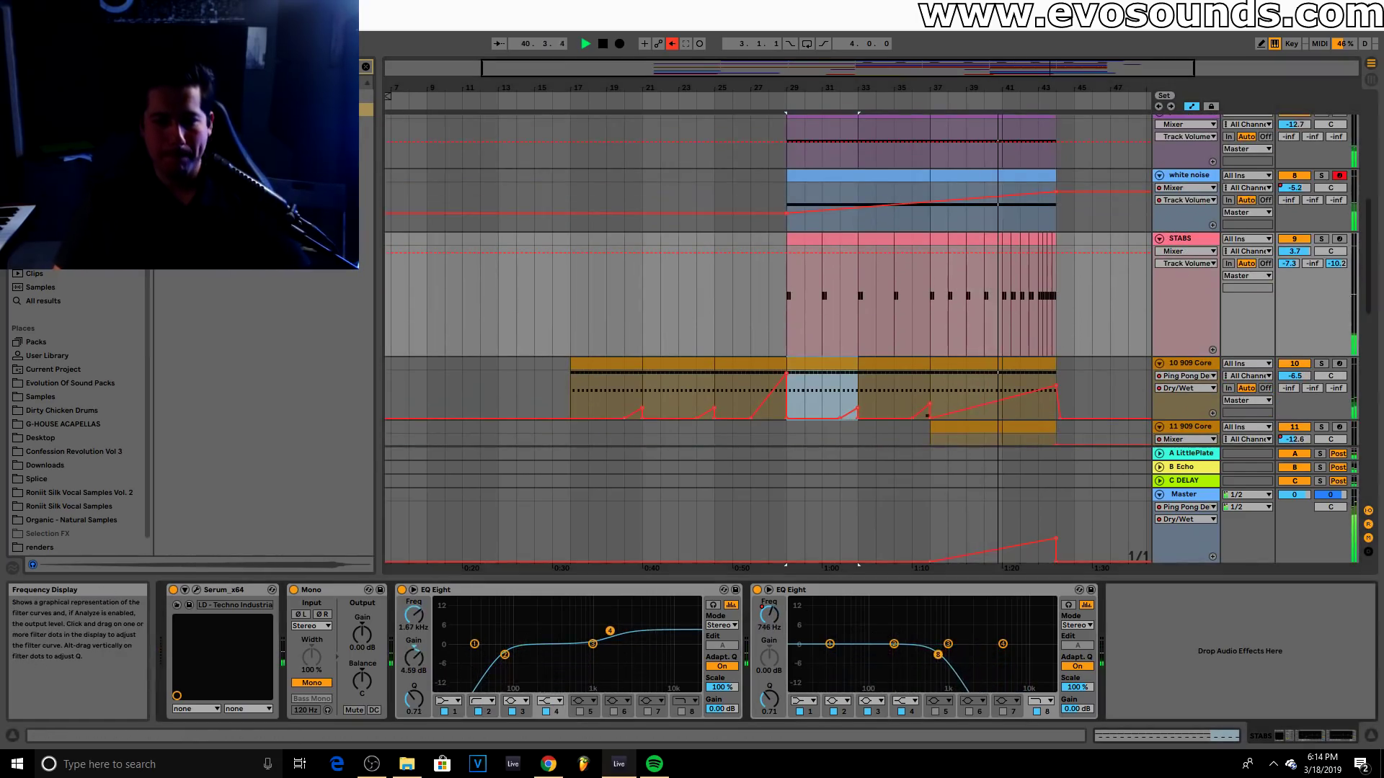
left_click_drag(929, 654, 889, 654)
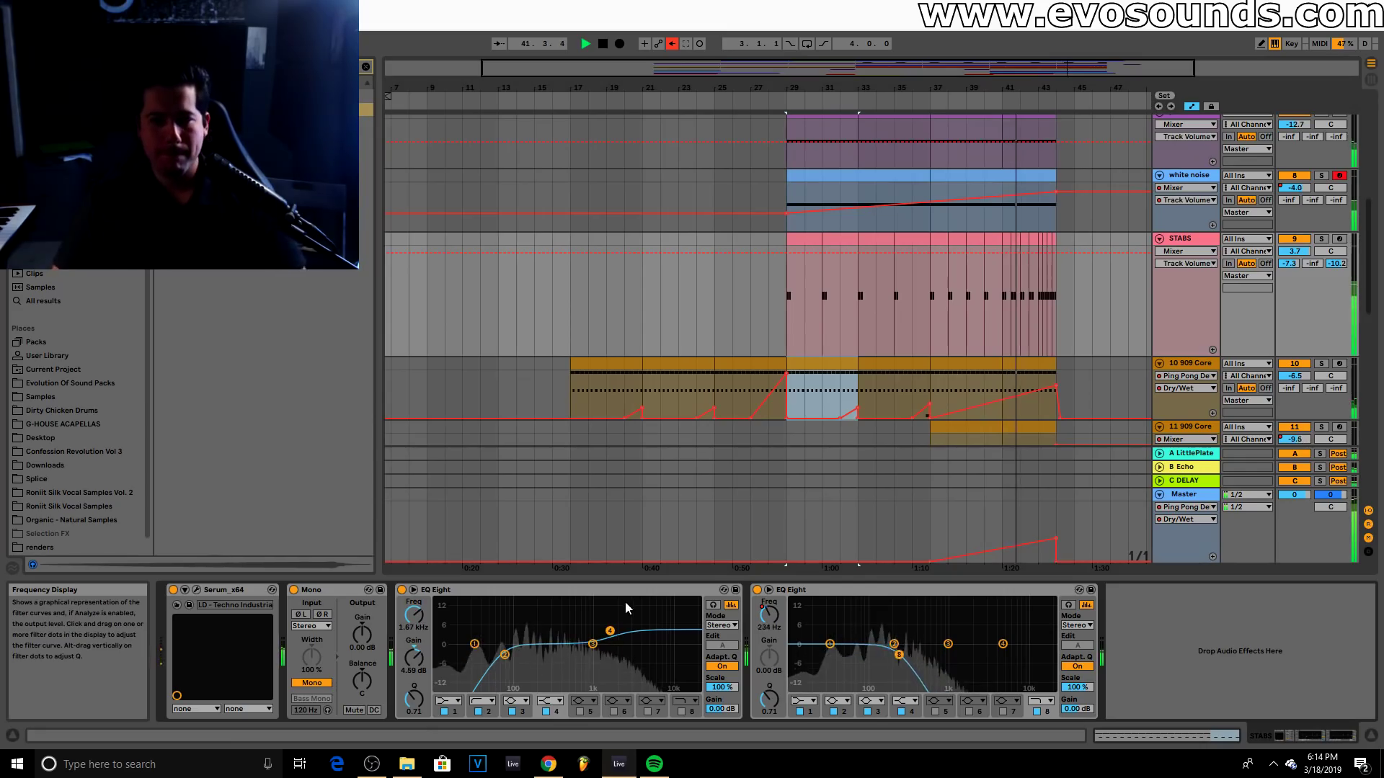
Review the build-up's white noise, STABS, 909, bass, uplifter and impact tracks, focusing on bars 37 to 44
left_click_drag(1129, 66, 1259, 77)
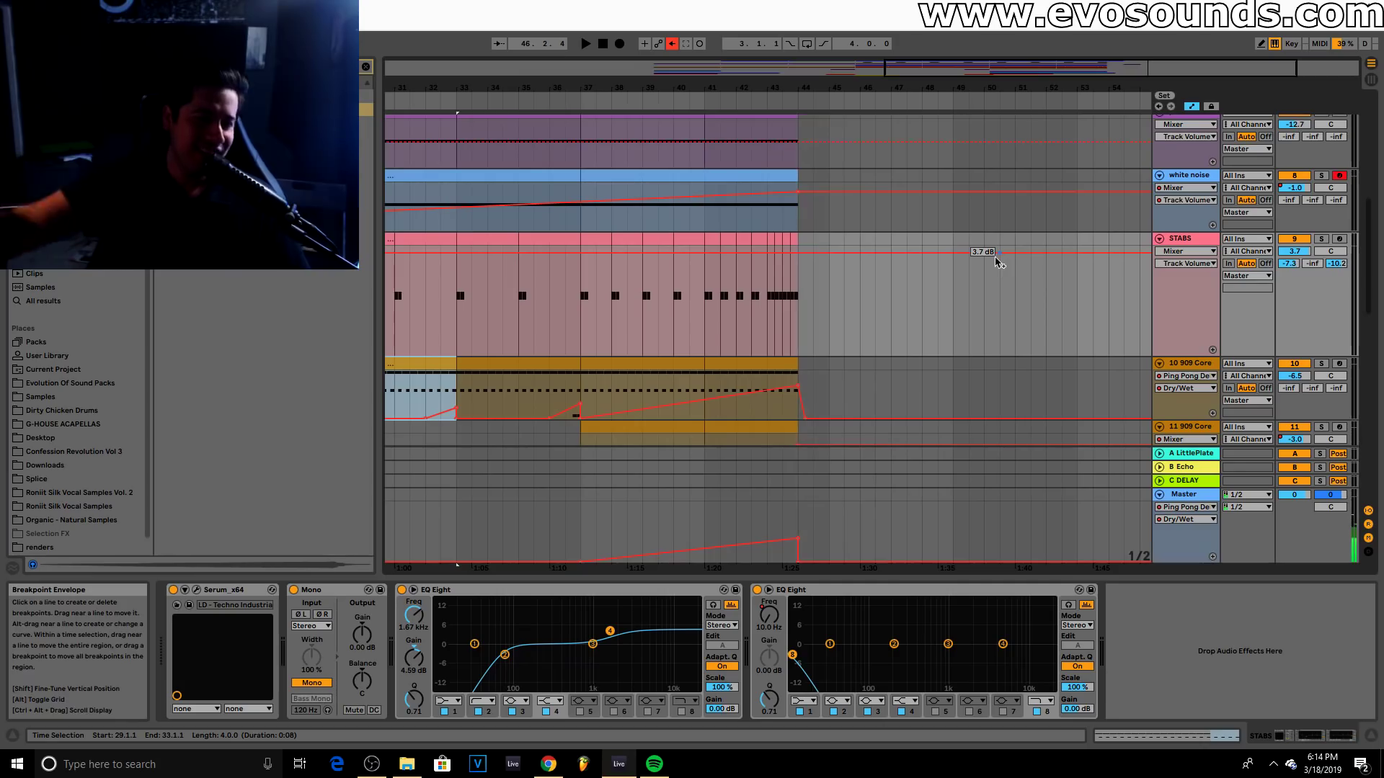
left_click_drag(1090, 68, 1090, 22)
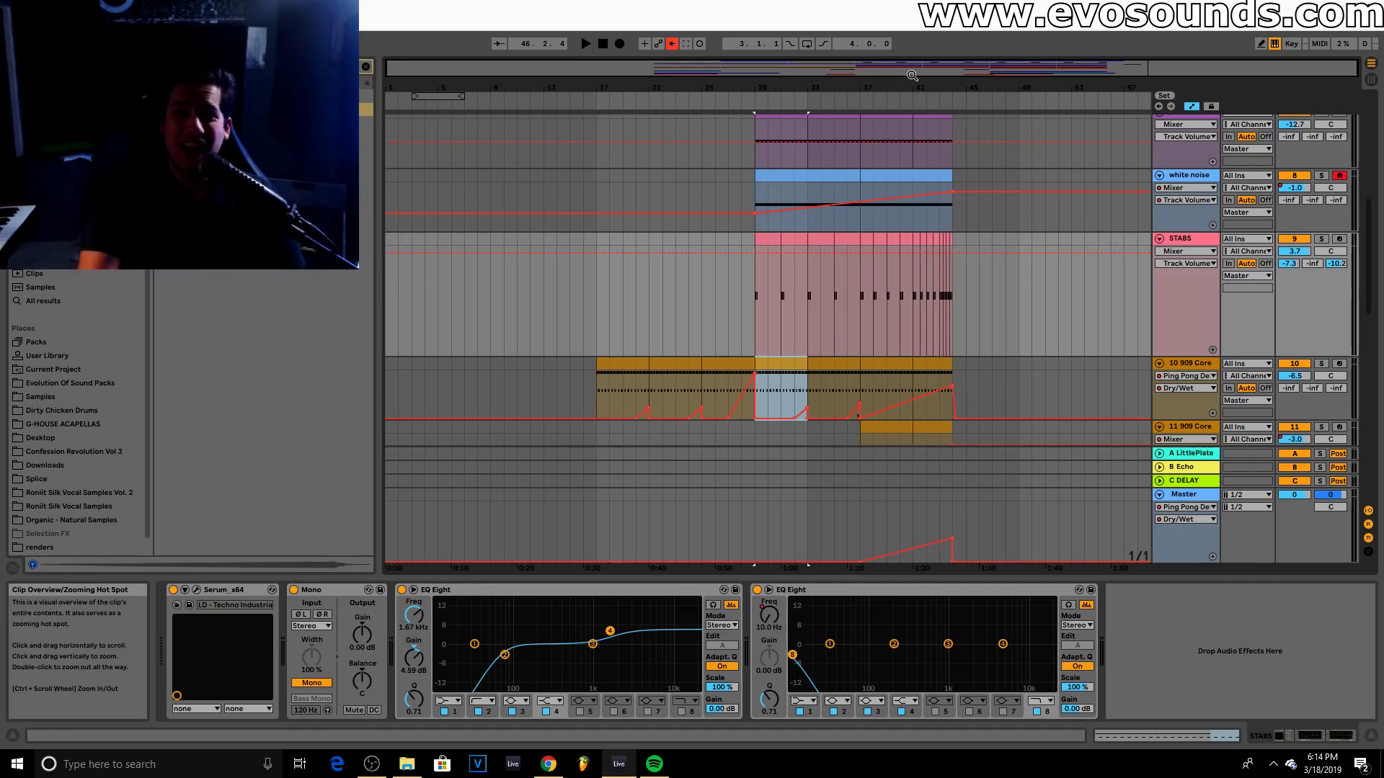
scroll(940, 223, "up", 5)
scroll(940, 224, "down", 14)
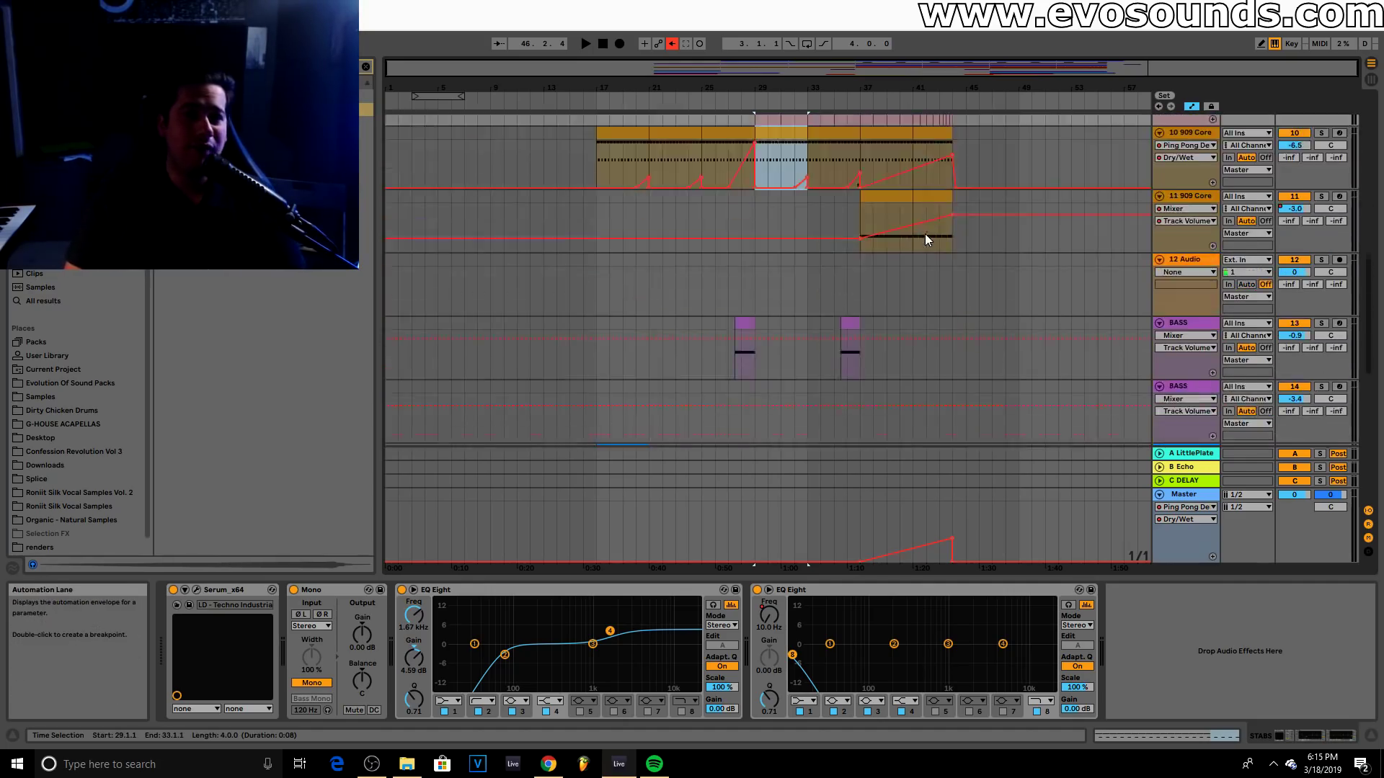
scroll(906, 314, "up", 4)
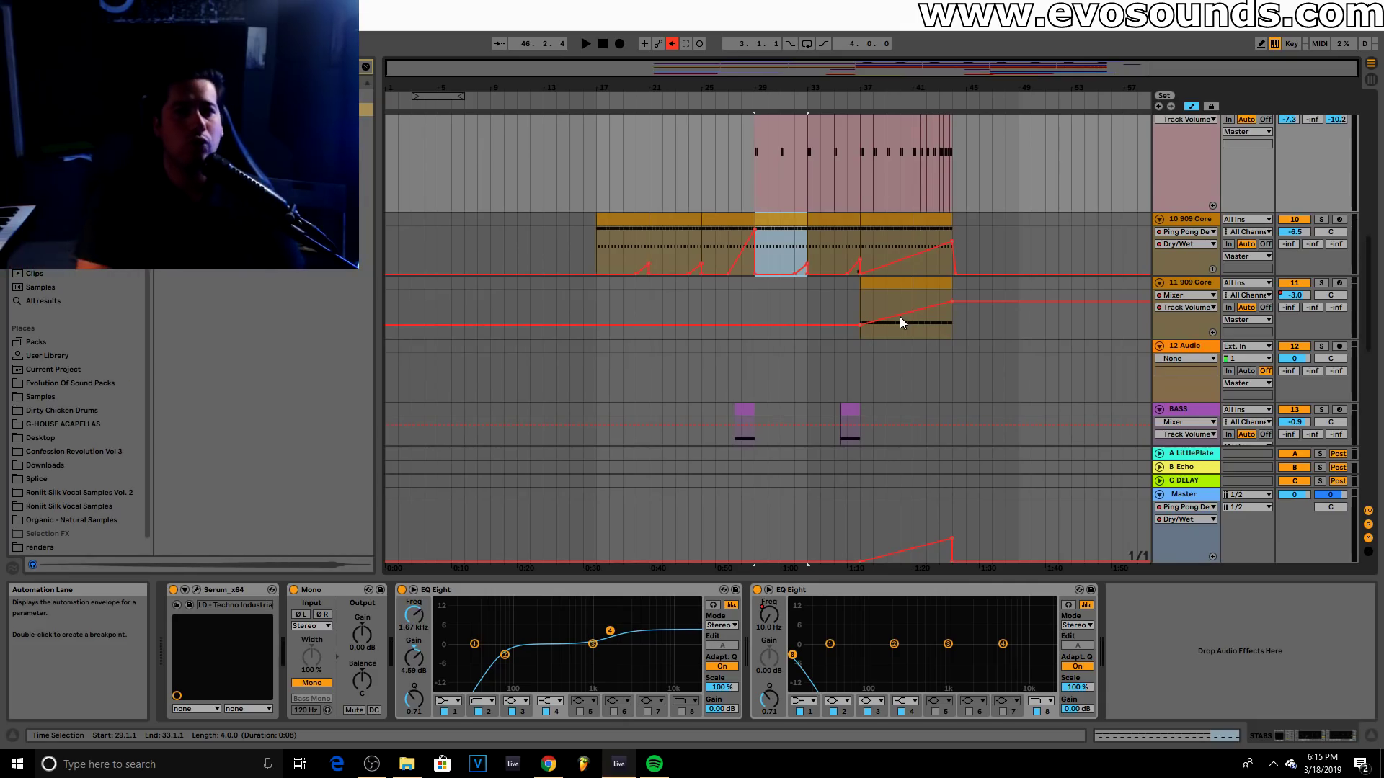
scroll(877, 286, "up", 3)
left_click(858, 267)
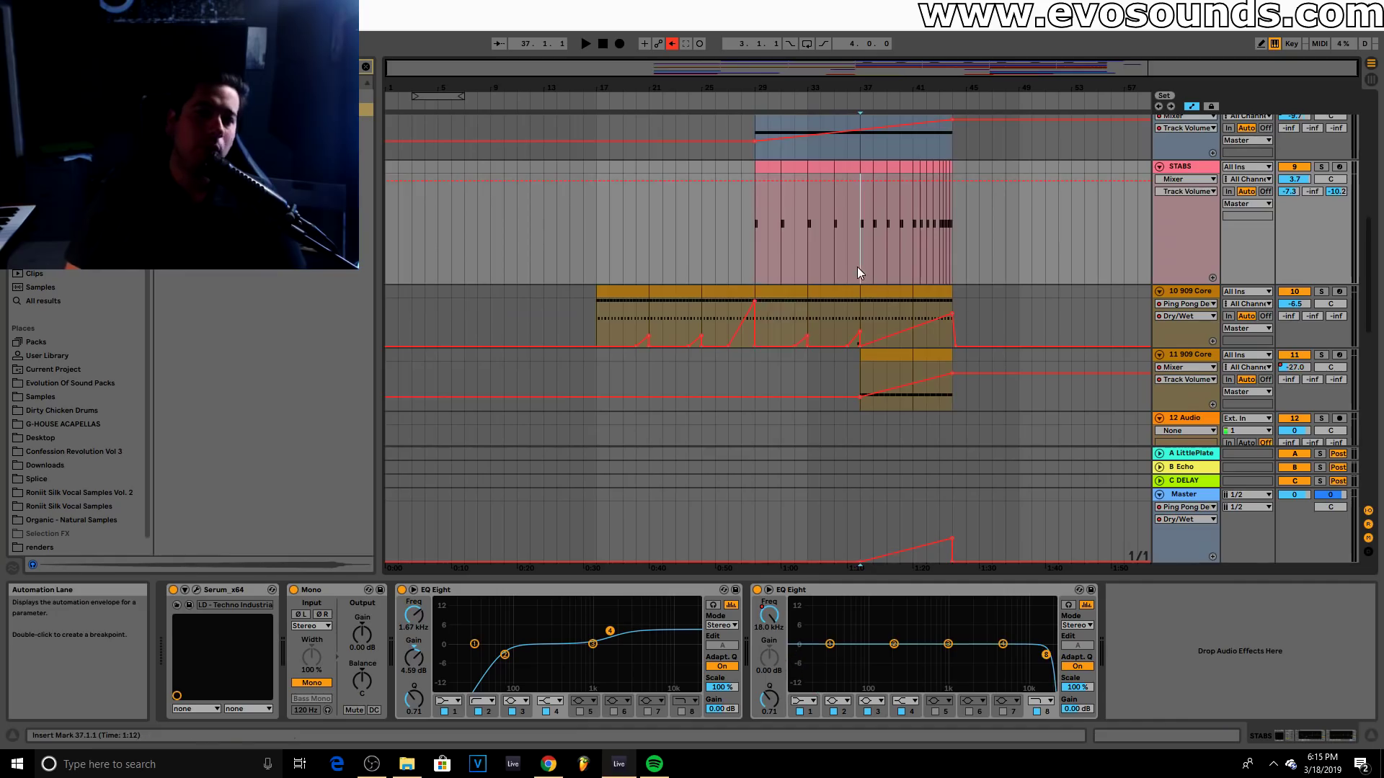
left_click_drag(1167, 66, 1194, 66)
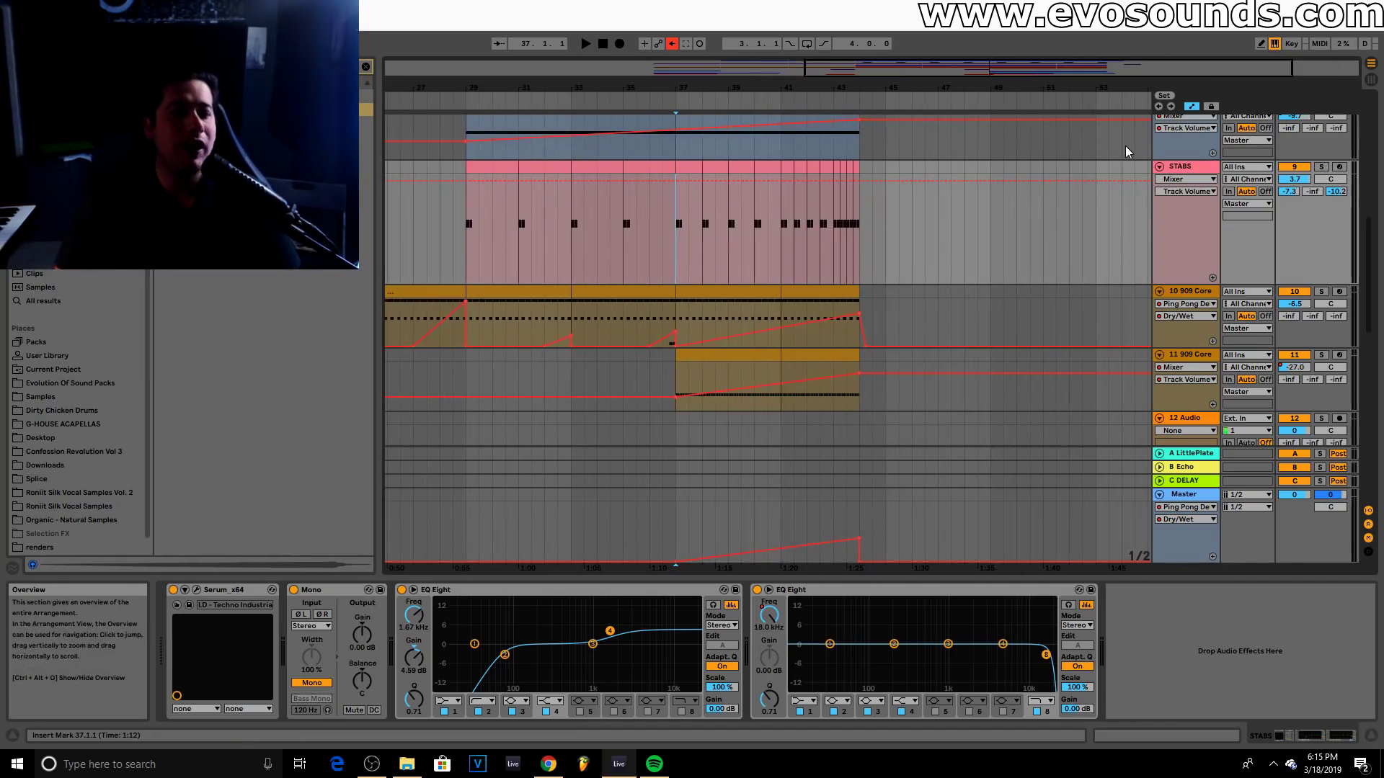
scroll(925, 236, "down", 10)
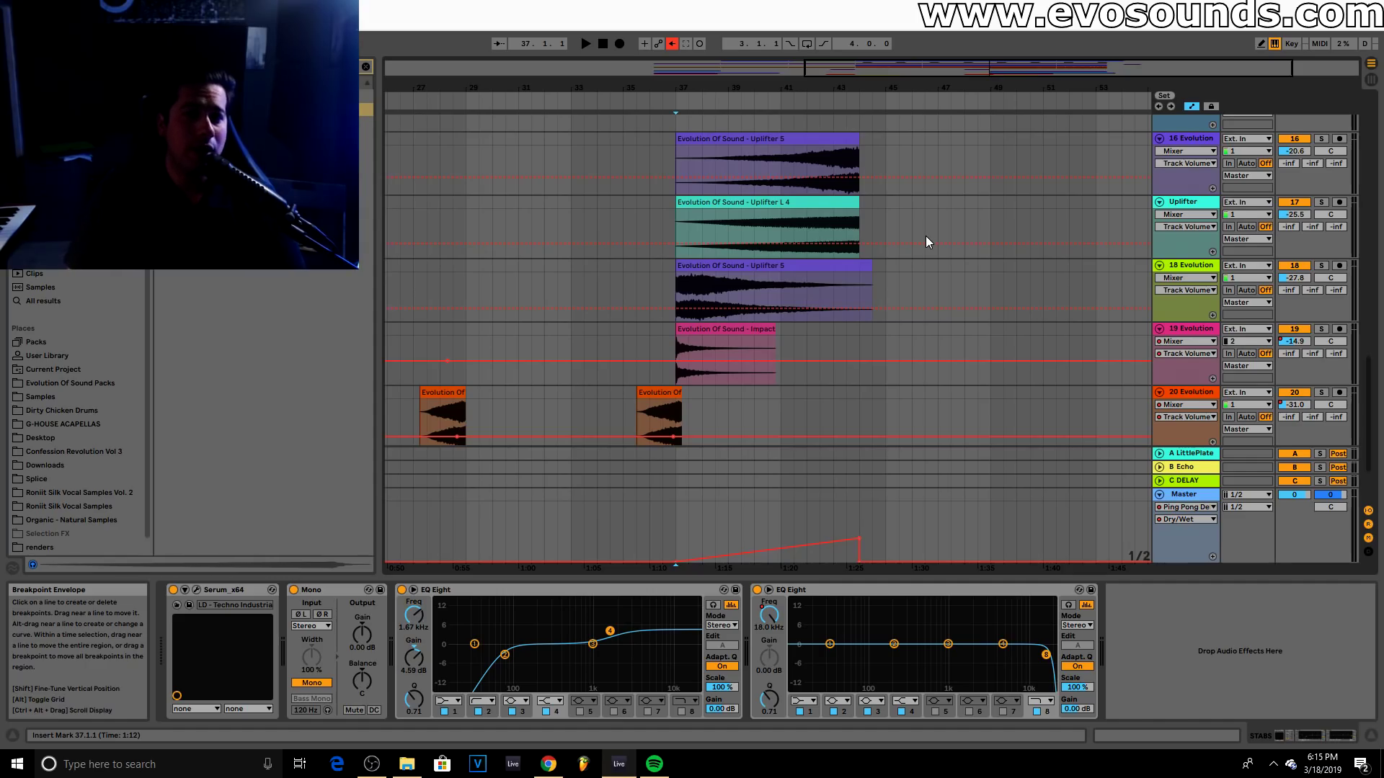
Audition the short section from bar 45, just after the build-up, and stop playback
scroll(925, 235, "up", 15)
left_click(888, 216)
key("space")
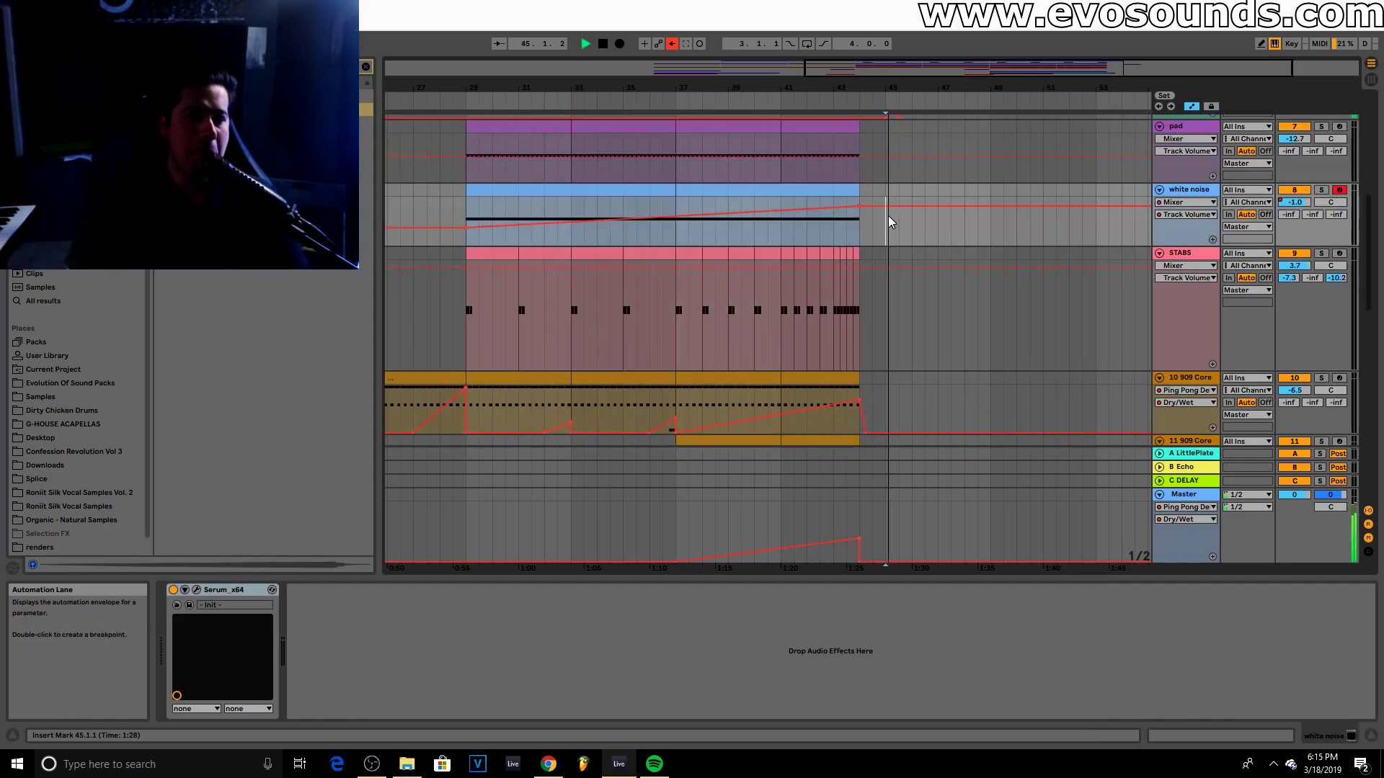
key("space")
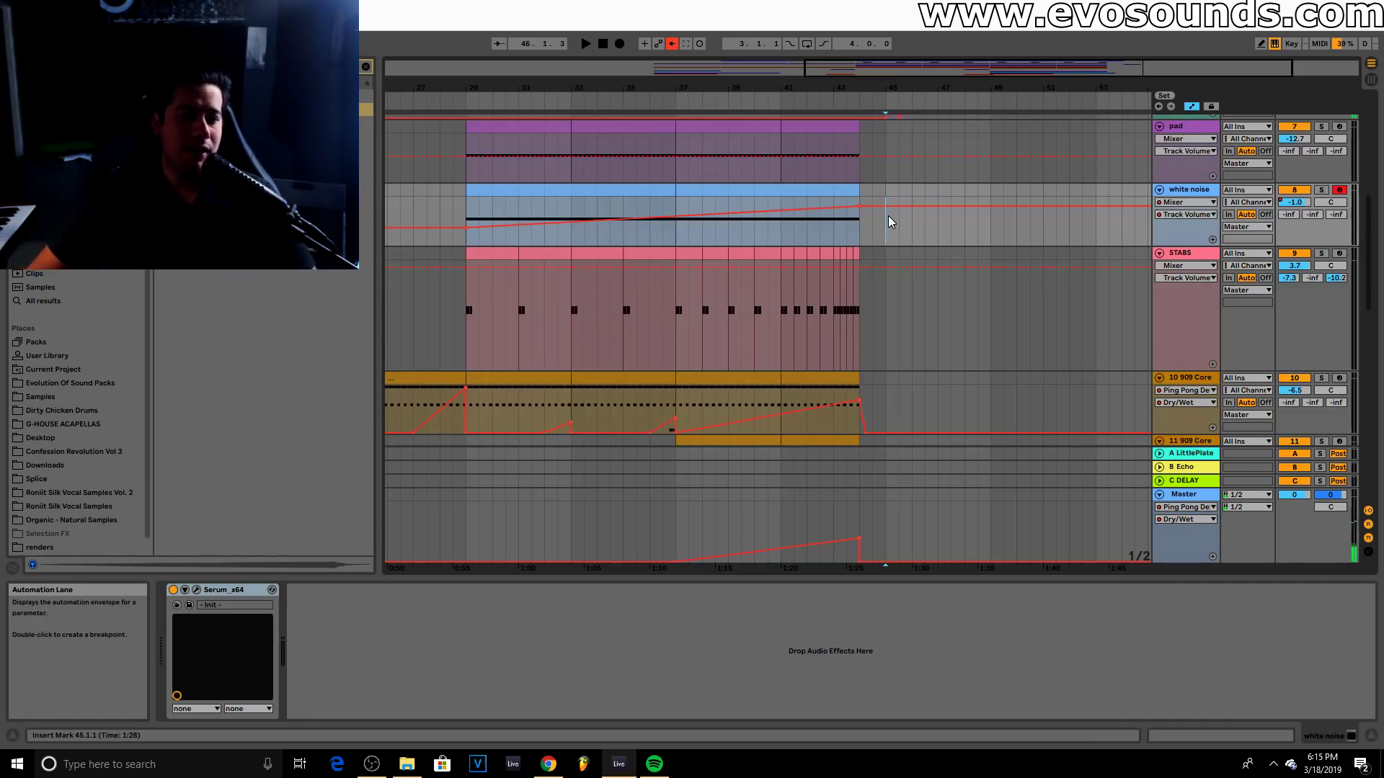